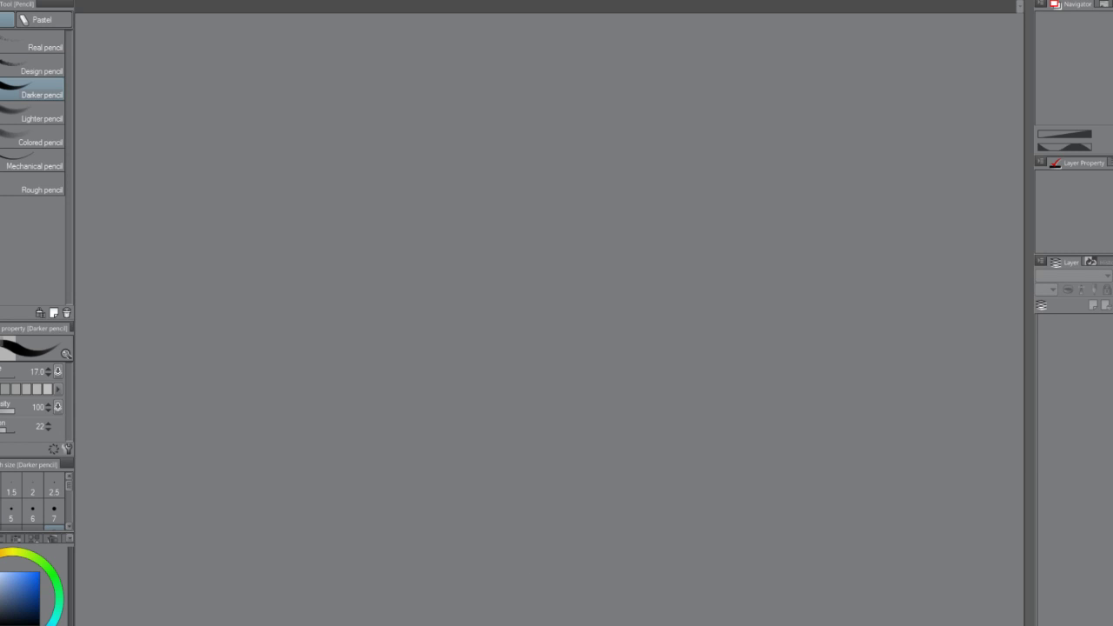
# Create a new illustration with a blank white canvas.
pyautogui.click(673, 178)
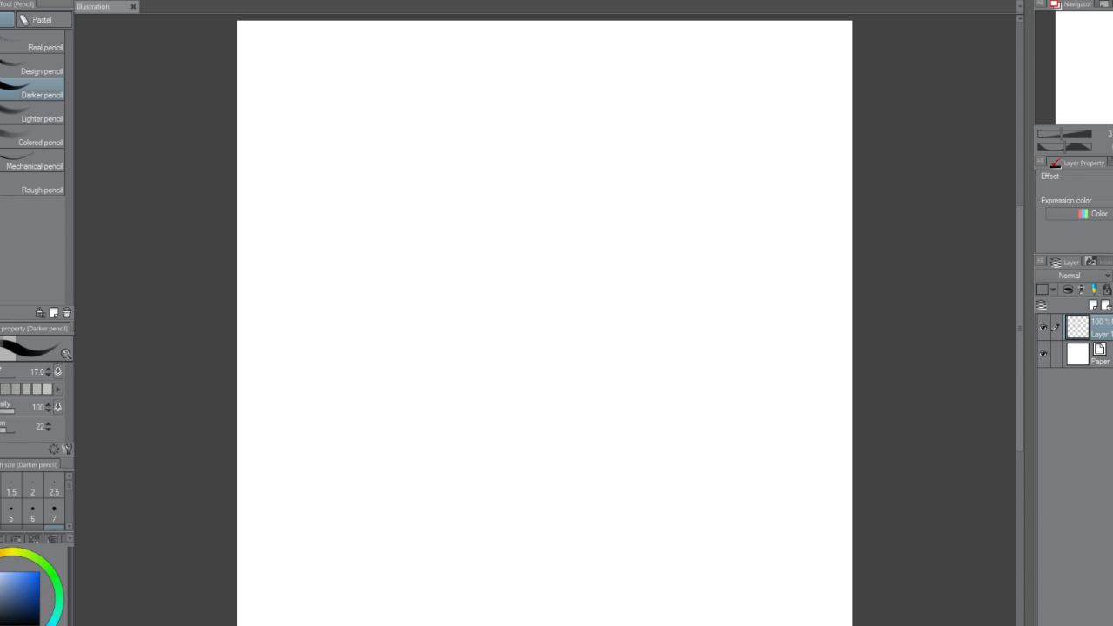
pyautogui.click(918, 514)
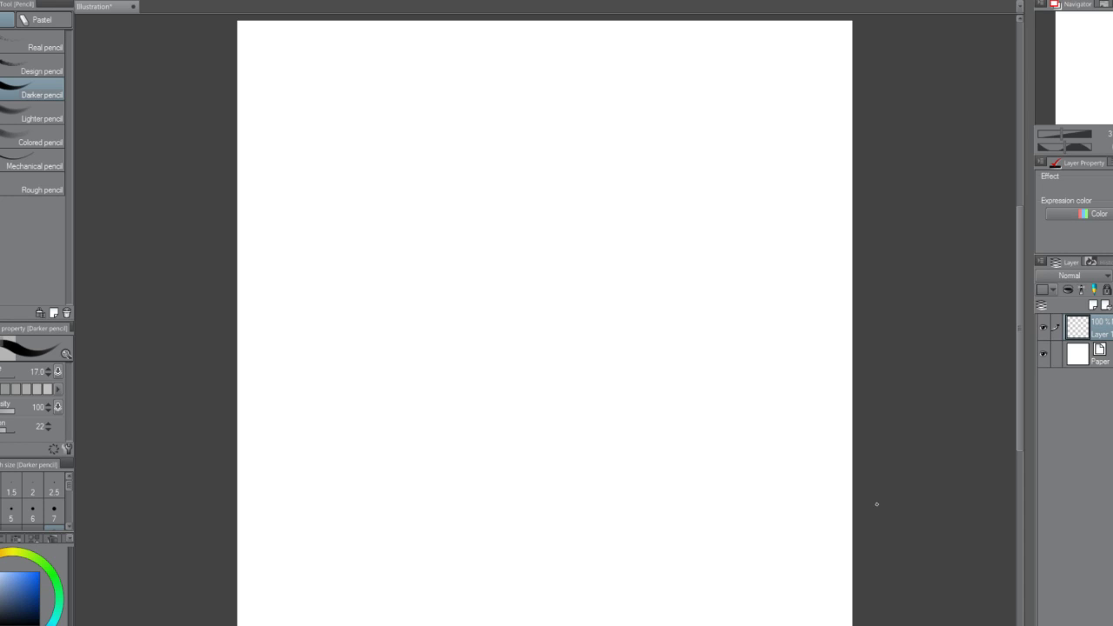
# Test the Darker pencil with two freehand zigzag strokes across the blank canvas and undo each one.
pyautogui.moveTo(466, 164)
pyautogui.mouseDown()
pyautogui.moveTo(402, 310)
pyautogui.moveTo(530, 253)
pyautogui.moveTo(813, 378)
pyautogui.mouseUp()
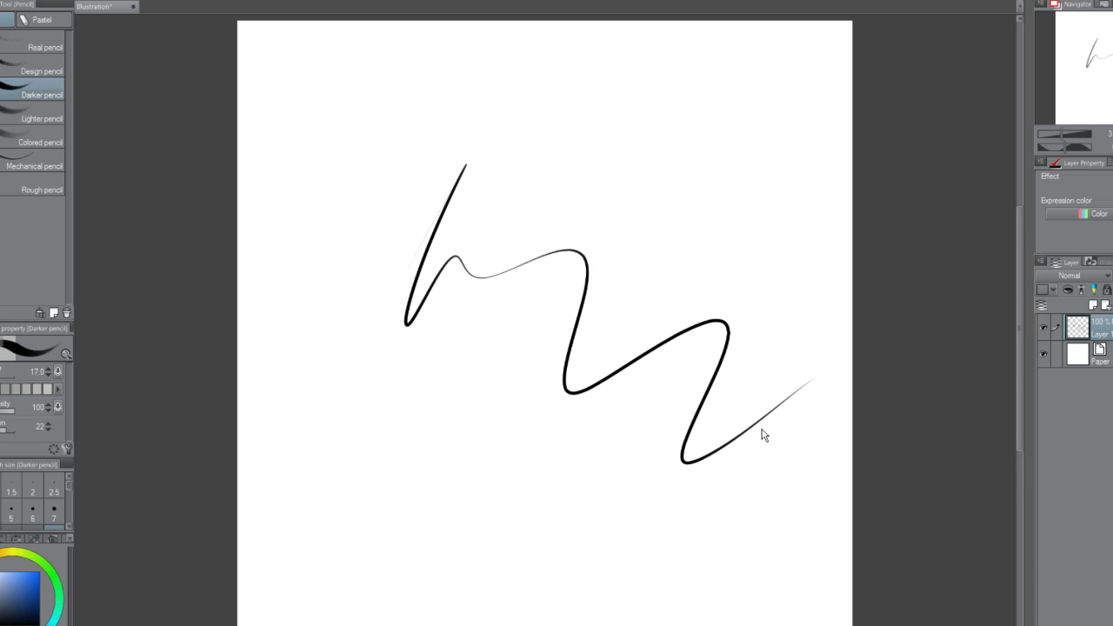
pyautogui.hotkey('ctrl', 'z')
pyautogui.moveTo(265, 147)
pyautogui.mouseDown()
pyautogui.moveTo(377, 115)
pyautogui.moveTo(419, 220)
pyautogui.moveTo(533, 218)
pyautogui.moveTo(453, 482)
pyautogui.moveTo(809, 218)
pyautogui.moveTo(582, 532)
pyautogui.moveTo(781, 441)
pyautogui.moveTo(779, 555)
pyautogui.moveTo(866, 515)
pyautogui.mouseUp()
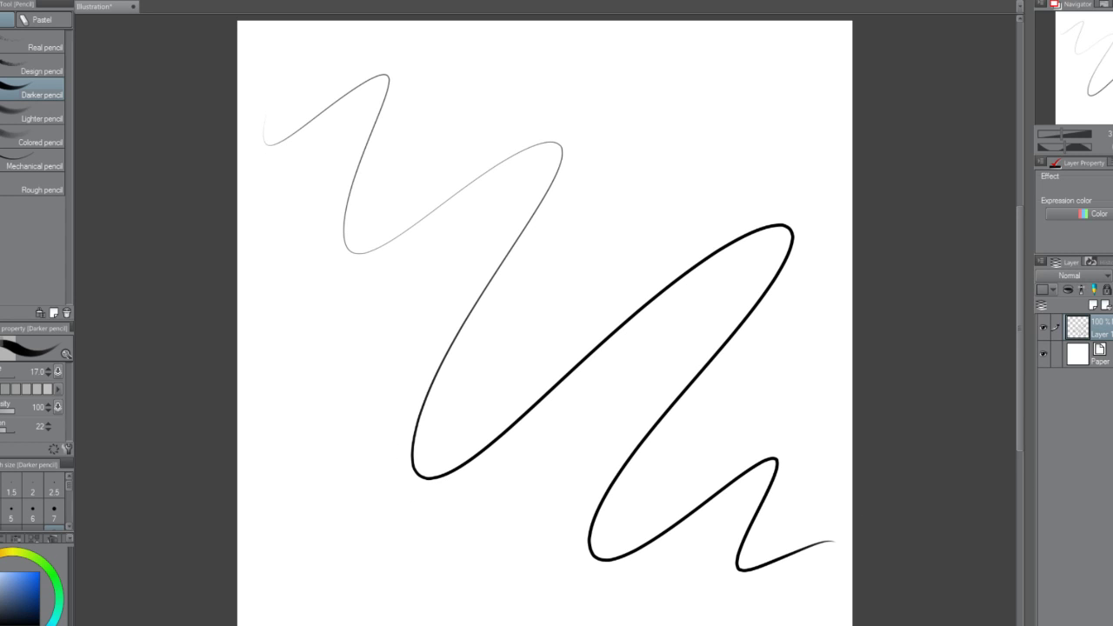
pyautogui.hotkey('ctrl', 'z')
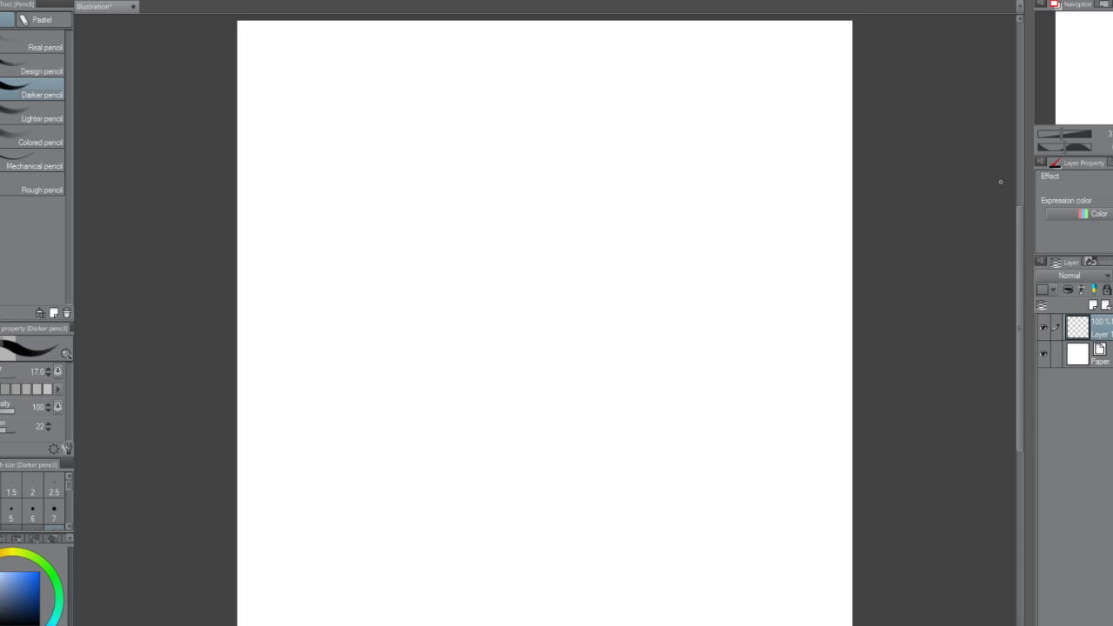
# Switch to the Real pencil, try a short stroke and undo it, and set the brush size to 6.
pyautogui.click(42, 47)
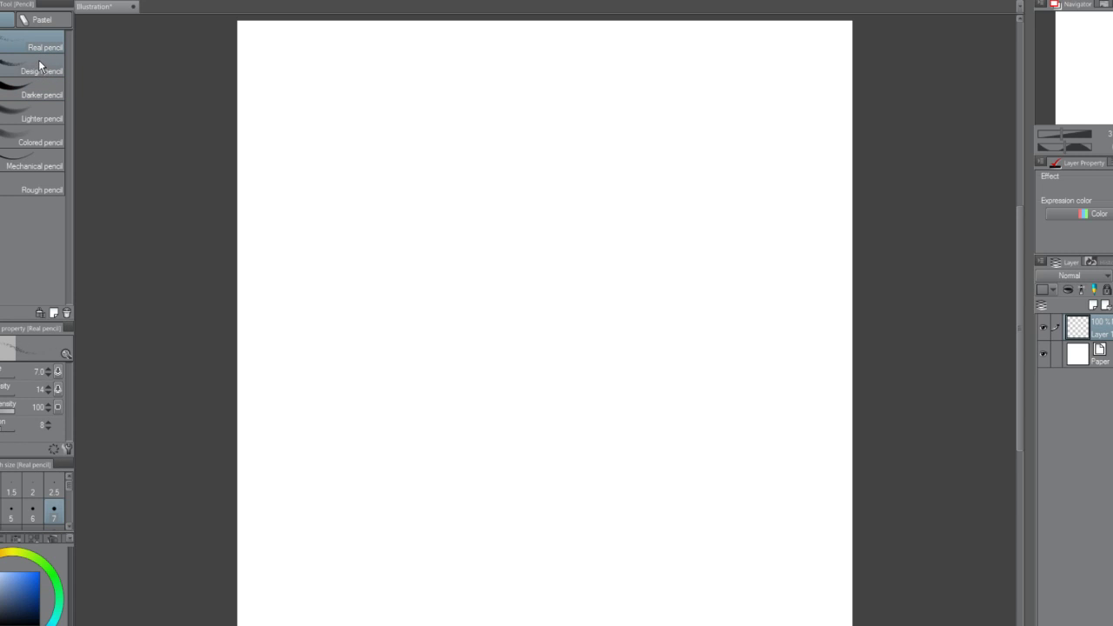
pyautogui.click(49, 70)
pyautogui.click(41, 49)
pyautogui.moveTo(388, 334)
pyautogui.mouseDown()
pyautogui.moveTo(382, 221)
pyautogui.moveTo(432, 303)
pyautogui.mouseUp()
pyautogui.hotkey('ctrl', 'z')
pyautogui.press(']')
pyautogui.press('[')
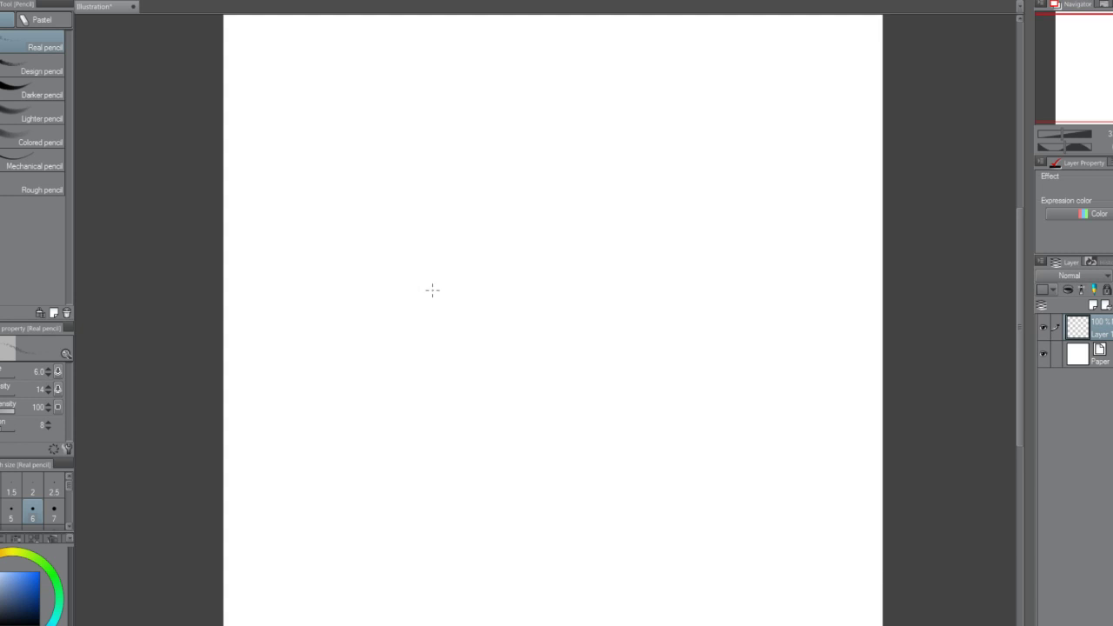
# With the brush size at 7, sketch a loose circle for the head and a tapered jaw and chin line beneath it.
pyautogui.scroll(1, 424, 335)
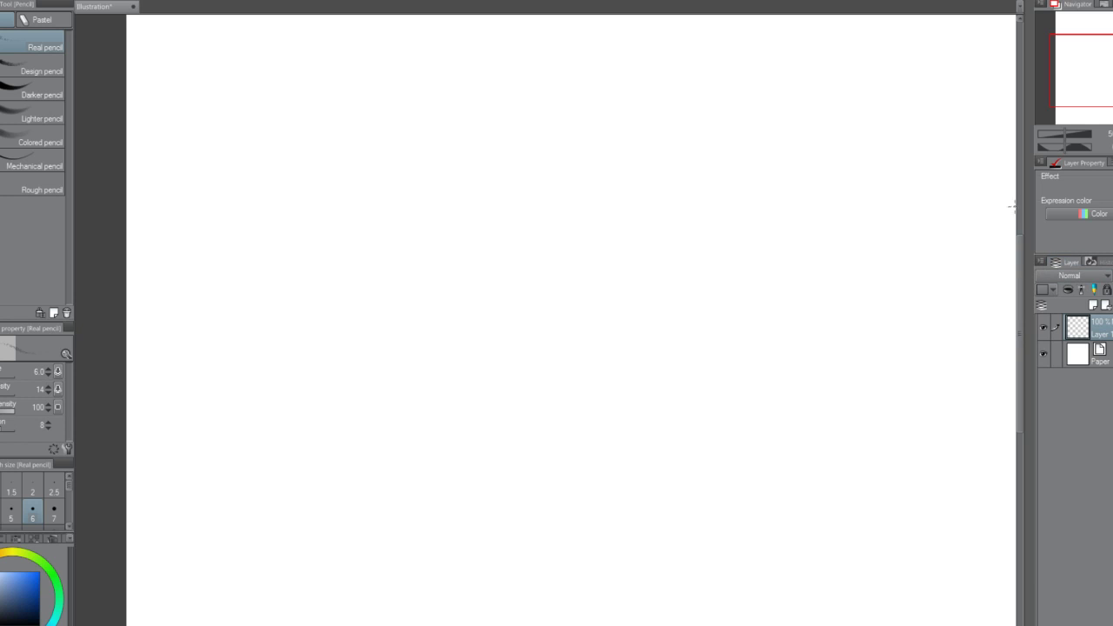
pyautogui.moveTo(1018, 245); pyautogui.dragTo(1037, 168)
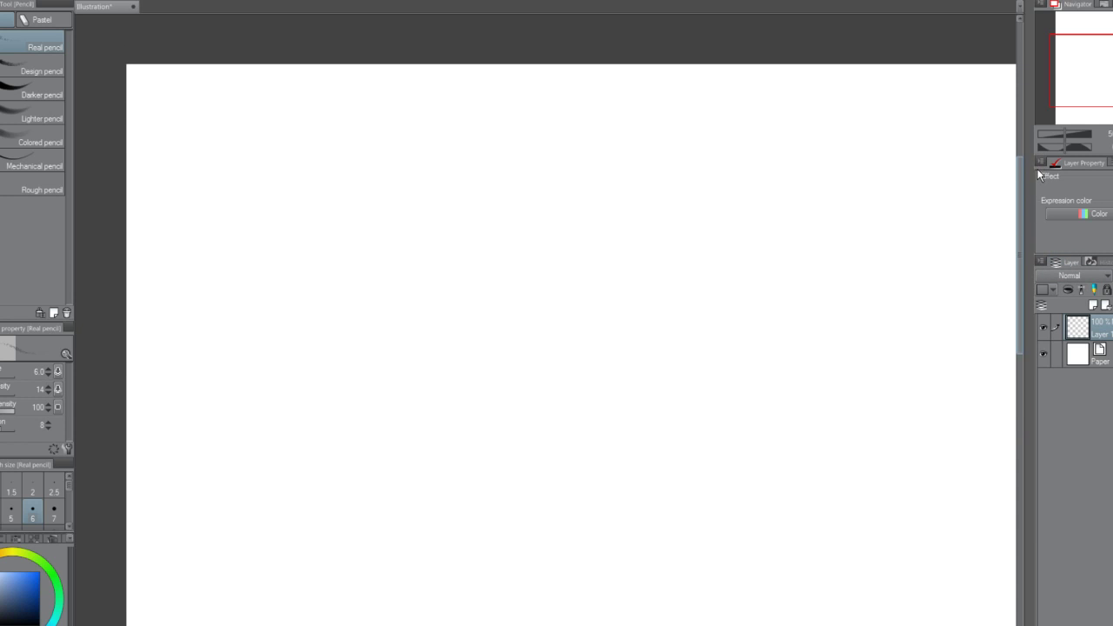
pyautogui.hscroll(2, 545, 320)
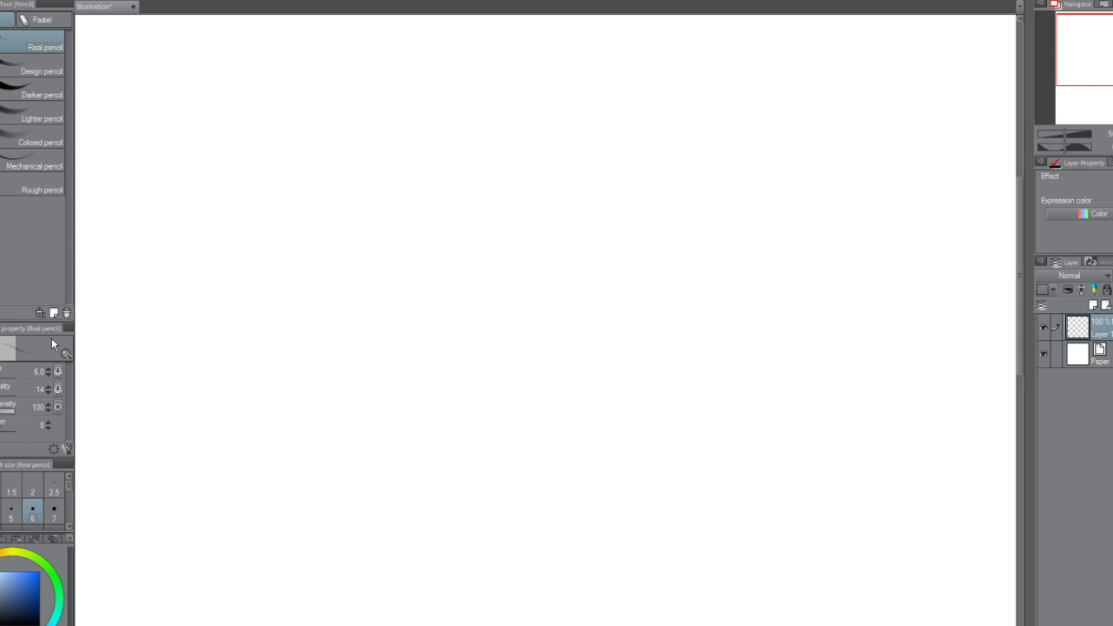
pyautogui.press(']')
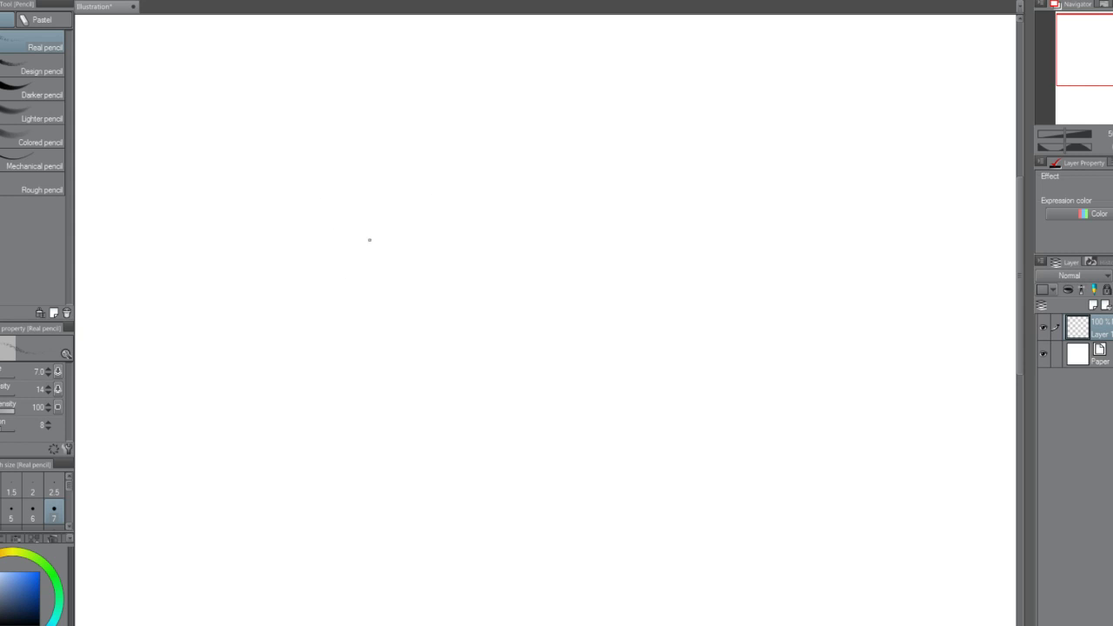
pyautogui.moveTo(376, 115)
pyautogui.mouseDown()
pyautogui.moveTo(336, 213)
pyautogui.moveTo(433, 186)
pyautogui.moveTo(344, 123)
pyautogui.moveTo(351, 230)
pyautogui.moveTo(437, 169)
pyautogui.moveTo(340, 125)
pyautogui.moveTo(354, 228)
pyautogui.moveTo(448, 177)
pyautogui.moveTo(347, 129)
pyautogui.moveTo(347, 226)
pyautogui.moveTo(434, 178)
pyautogui.moveTo(348, 128)
pyautogui.moveTo(354, 224)
pyautogui.moveTo(448, 184)
pyautogui.moveTo(339, 127)
pyautogui.mouseUp()
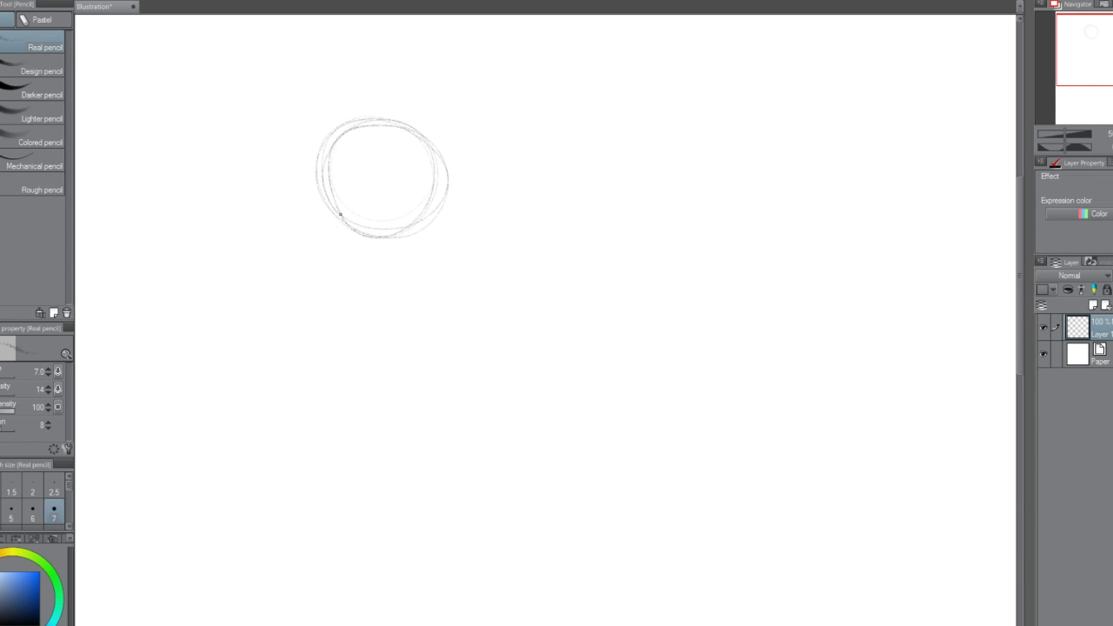
pyautogui.moveTo(335, 212)
pyautogui.mouseDown()
pyautogui.moveTo(356, 248)
pyautogui.moveTo(343, 233)
pyautogui.moveTo(373, 252)
pyautogui.mouseUp()
pyautogui.moveTo(370, 254); pyautogui.dragTo(410, 239)
pyautogui.moveTo(333, 199); pyautogui.dragTo(339, 216)
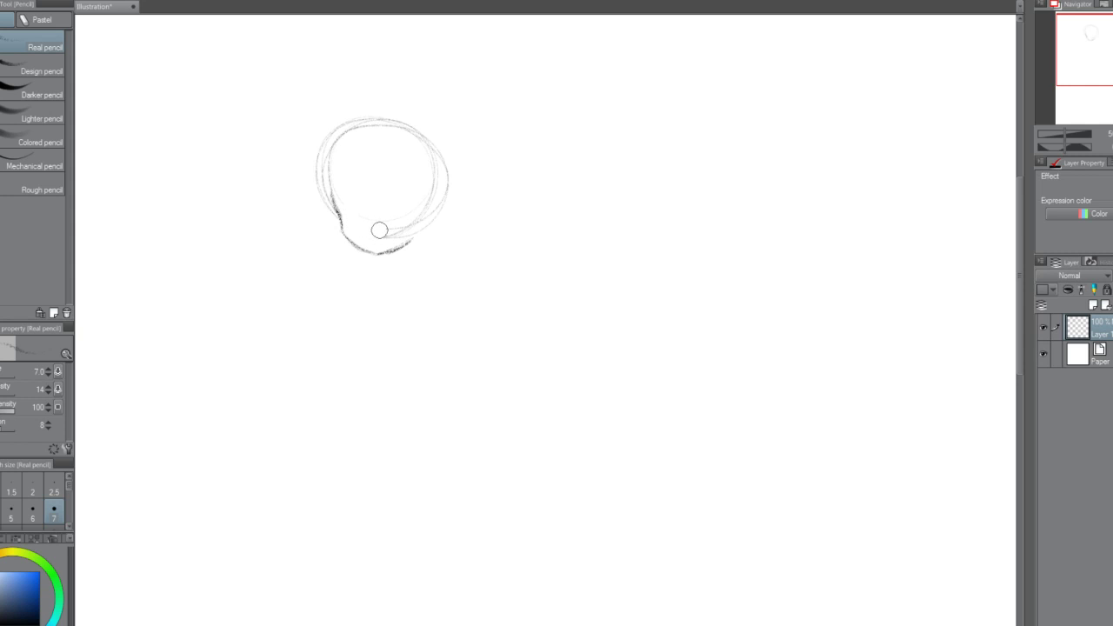
# Erase the circle's lower edge inside the jaw and sketch a small arched mouth just above the chin.
pyautogui.moveTo(378, 231)
pyautogui.mouseDown()
pyautogui.moveTo(413, 215)
pyautogui.moveTo(388, 221)
pyautogui.mouseUp()
pyautogui.moveTo(542, 356)
pyautogui.mouseDown()
pyautogui.moveTo(517, 414)
pyautogui.moveTo(616, 385)
pyautogui.mouseUp()
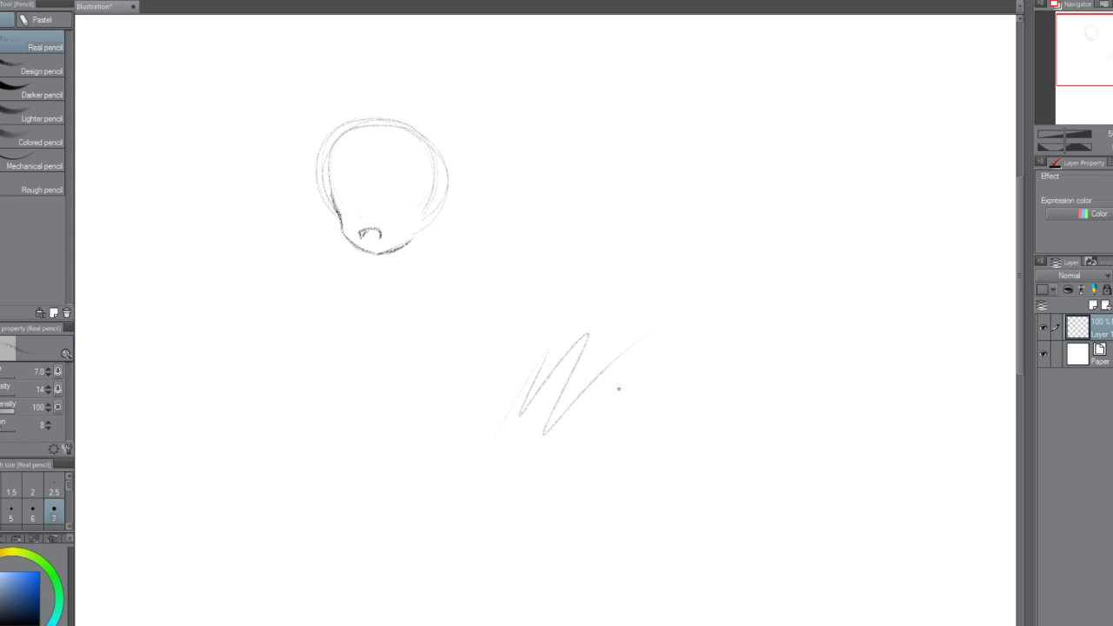
pyautogui.hotkey('ctrl', 'z')
pyautogui.press(']')
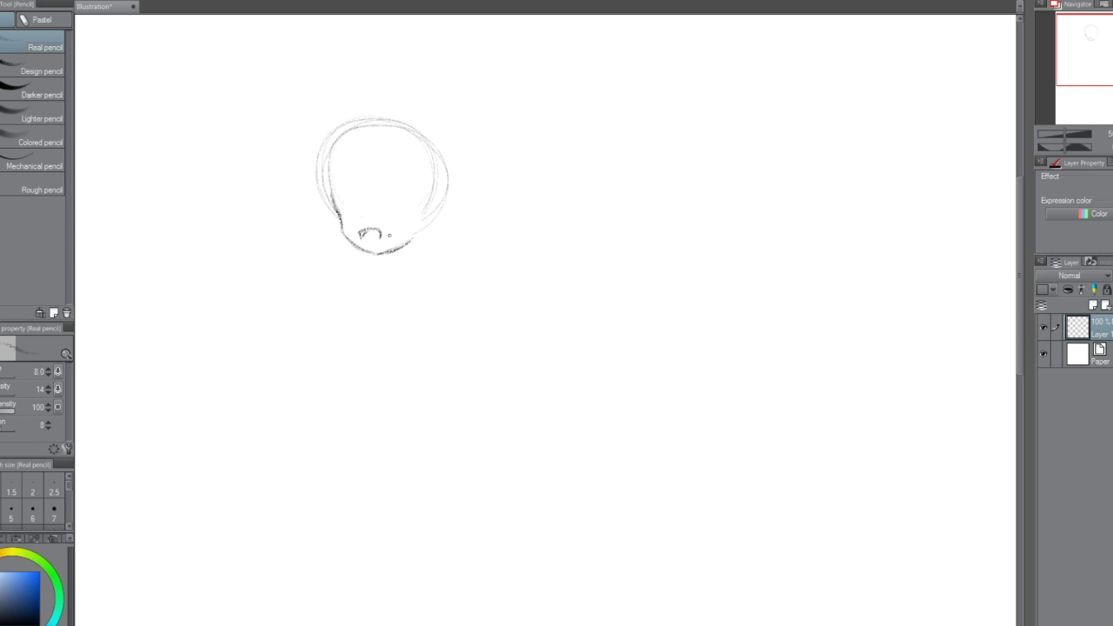
pyautogui.press('[')
# Try adding a small pointed tooth under the mouth's arch, undoing each version.
pyautogui.scroll(6, 382, 233)
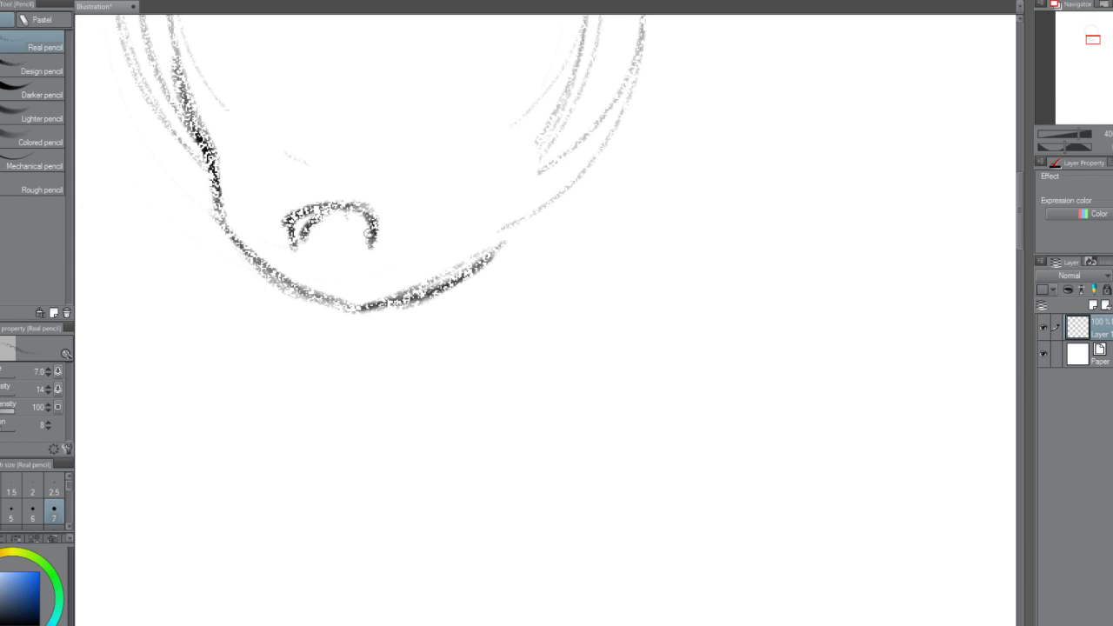
pyautogui.scroll(2, 341, 224)
pyautogui.moveTo(352, 197)
pyautogui.mouseDown()
pyautogui.moveTo(357, 235)
pyautogui.moveTo(384, 199)
pyautogui.mouseUp()
pyautogui.moveTo(362, 236); pyautogui.dragTo(384, 198)
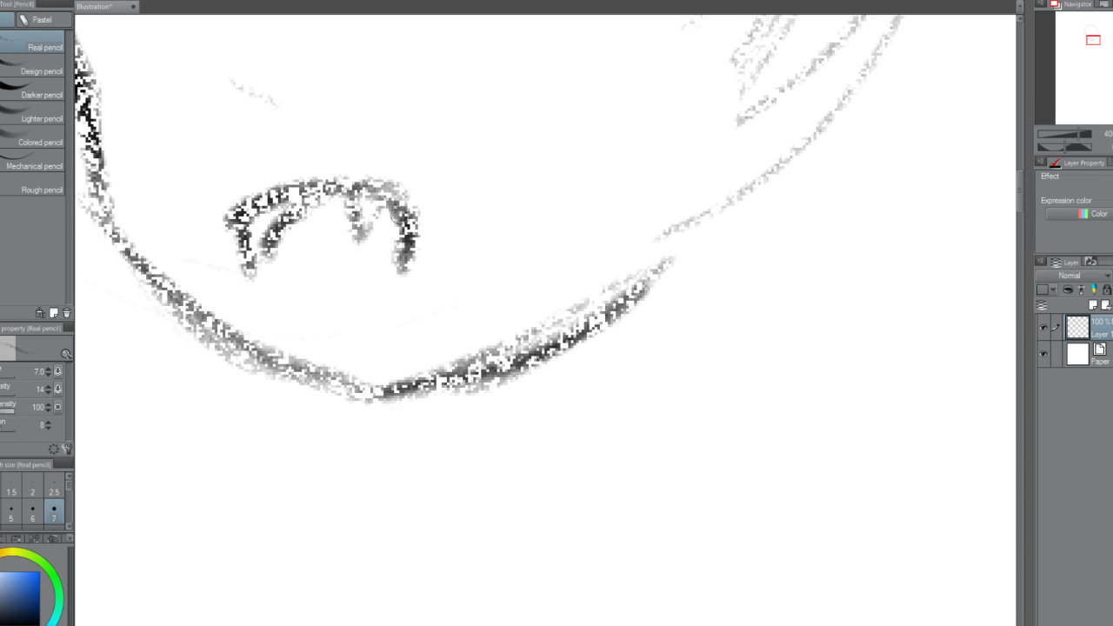
pyautogui.hotkey('ctrl', 'z')
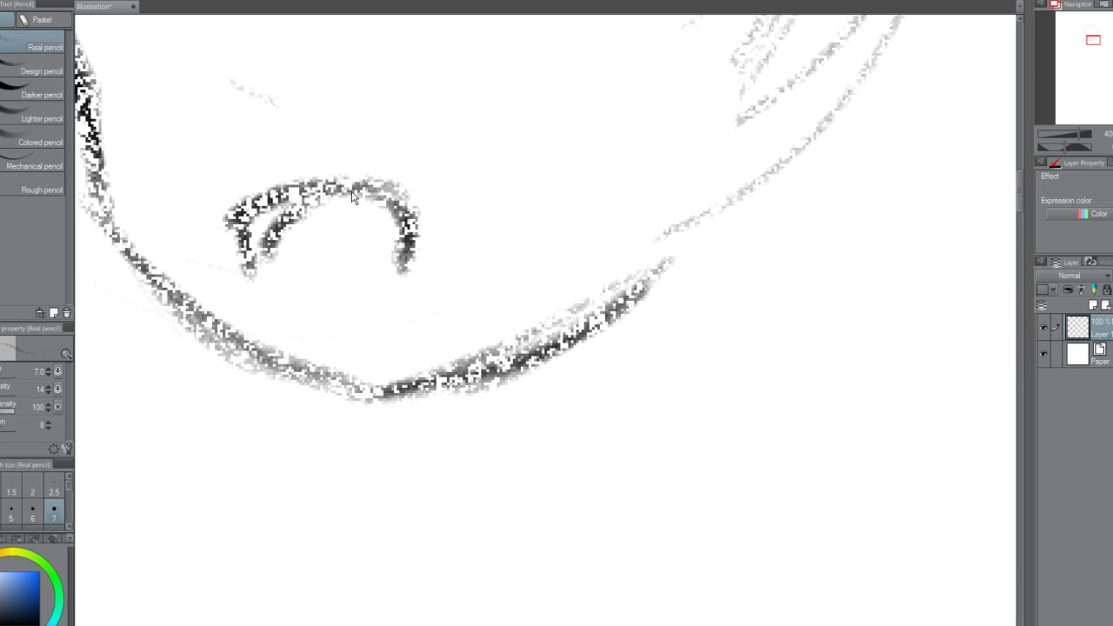
pyautogui.moveTo(355, 187); pyautogui.dragTo(370, 230)
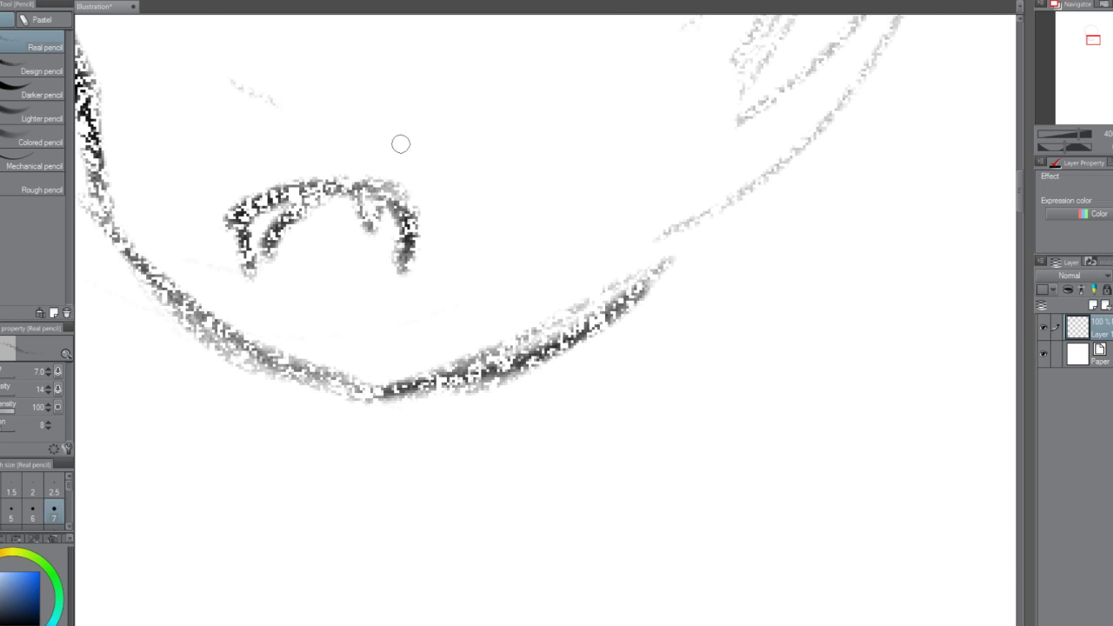
pyautogui.scroll(-3, 401, 142)
pyautogui.scroll(3, 404, 137)
pyautogui.hotkey('ctrl', 'z')
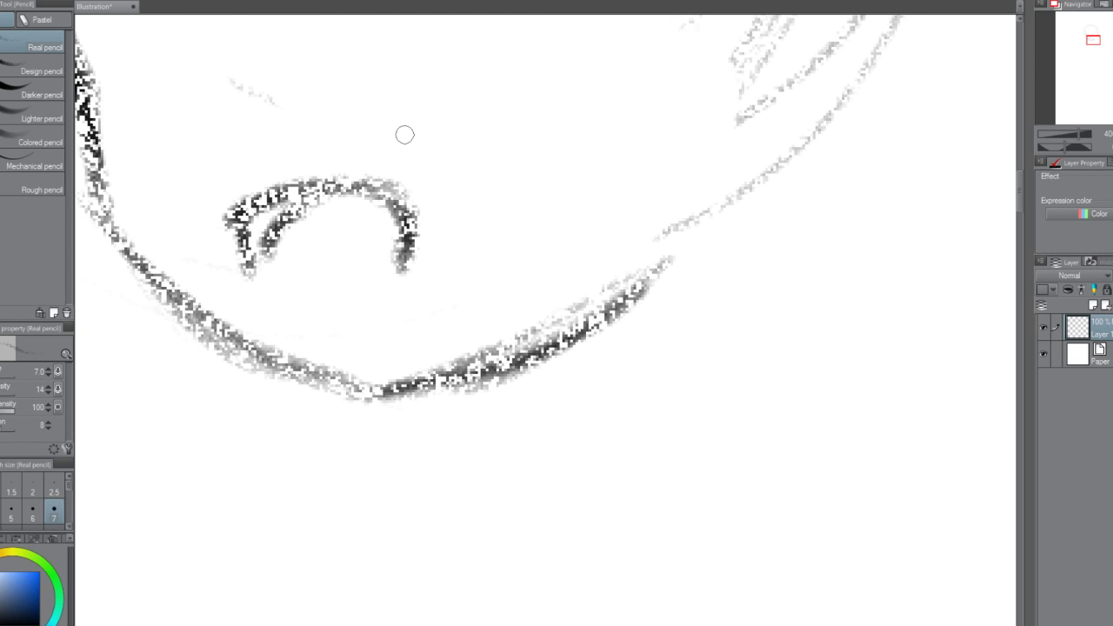
# Erase the arched mouth and draw a wider upward-curving smile with a short mark at its right corner.
pyautogui.press('e')
pyautogui.moveTo(319, 247); pyautogui.dragTo(254, 274)
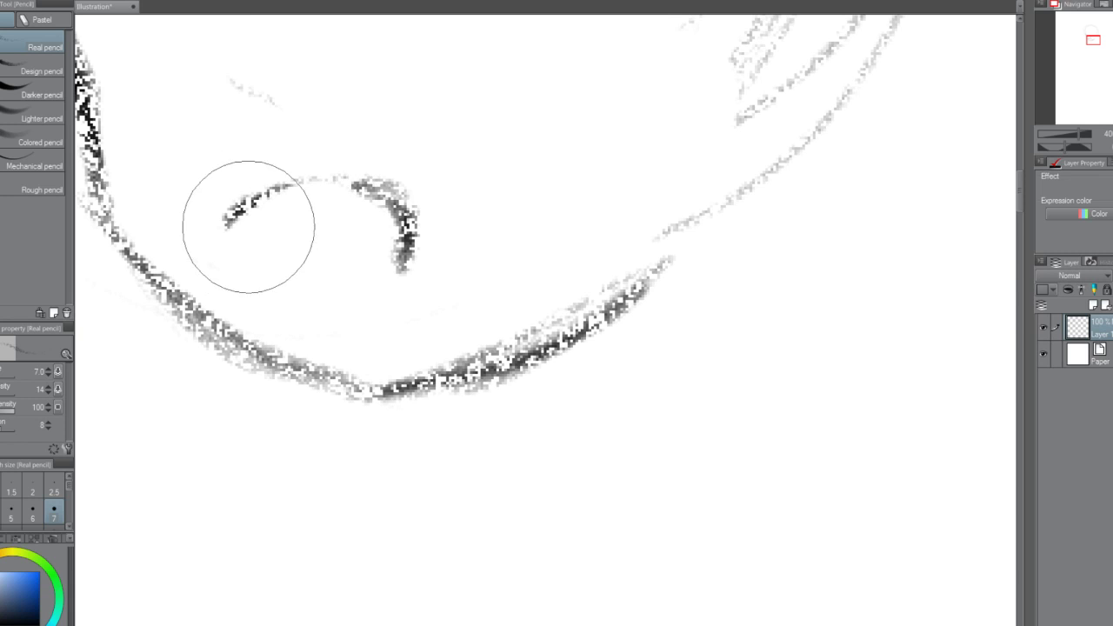
pyautogui.moveTo(248, 227)
pyautogui.mouseDown()
pyautogui.moveTo(390, 221)
pyautogui.moveTo(307, 229)
pyautogui.mouseUp()
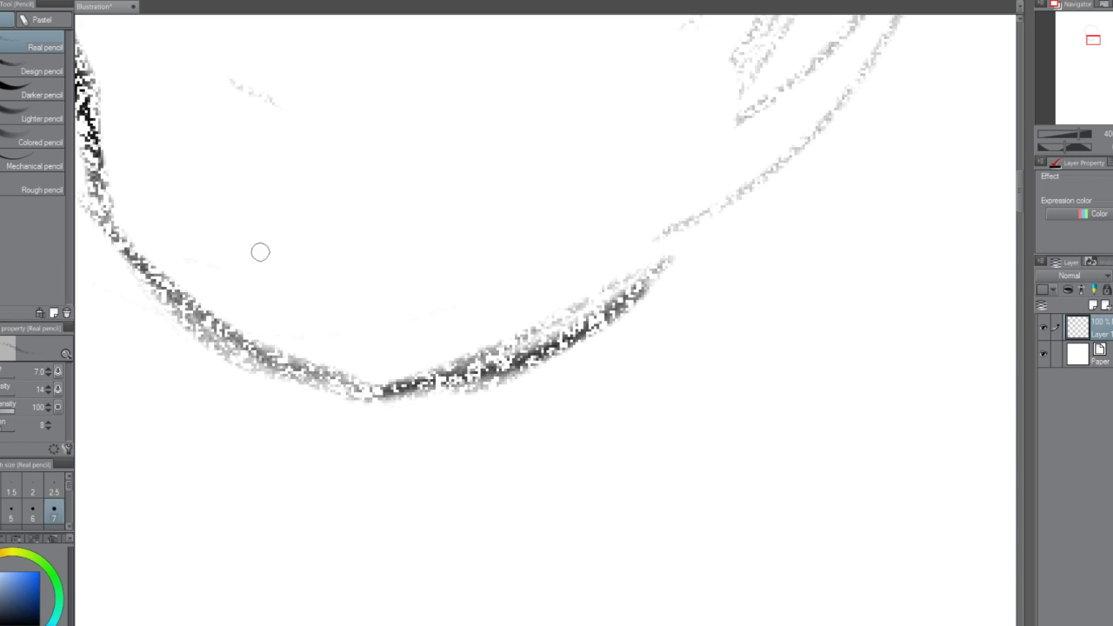
pyautogui.moveTo(248, 242)
pyautogui.mouseDown()
pyautogui.moveTo(308, 263)
pyautogui.moveTo(492, 211)
pyautogui.mouseUp()
pyautogui.hotkey('ctrl', 'z')
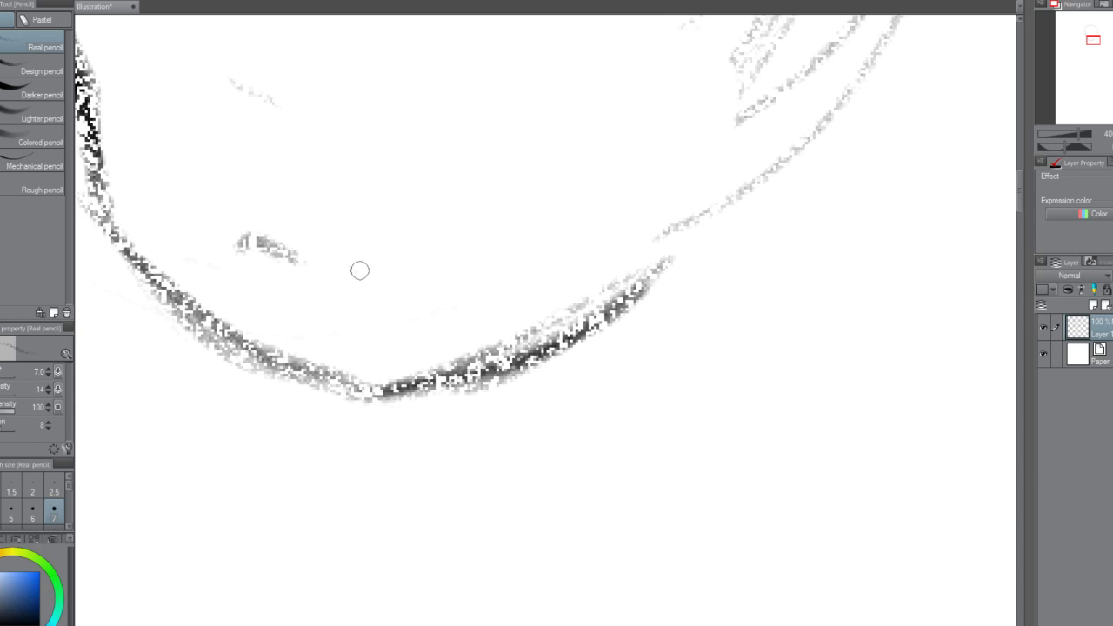
pyautogui.moveTo(357, 269)
pyautogui.mouseDown()
pyautogui.moveTo(431, 246)
pyautogui.moveTo(501, 193)
pyautogui.mouseUp()
pyautogui.moveTo(466, 241); pyautogui.dragTo(484, 193)
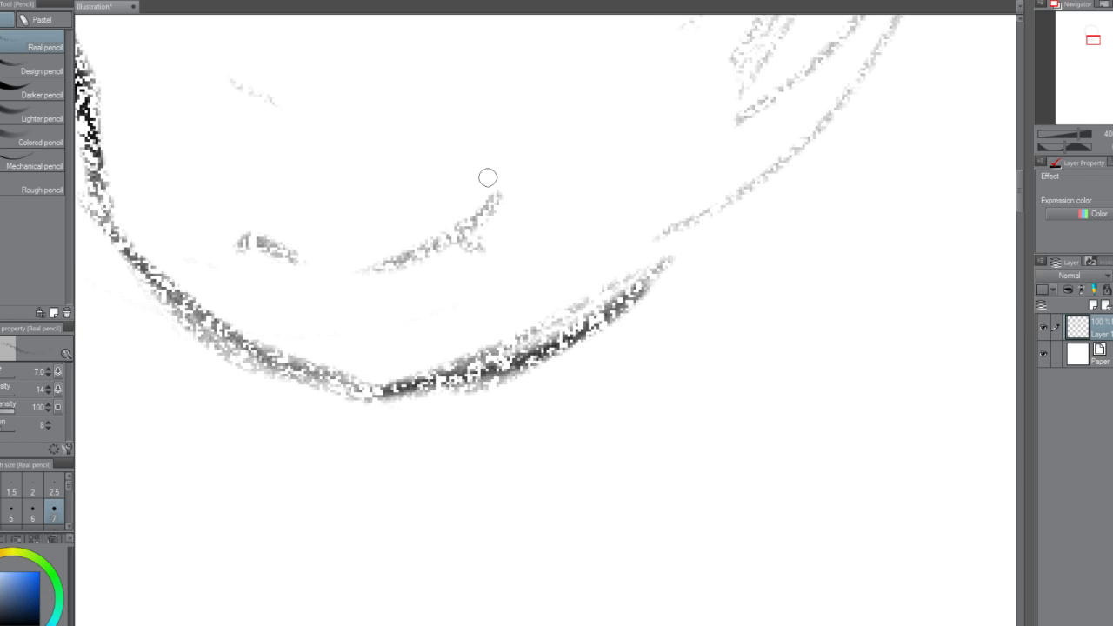
# Sketch a short slanted nose mark above the mouth and an arched upper lid for the left eye.
pyautogui.scroll(-2, 487, 177)
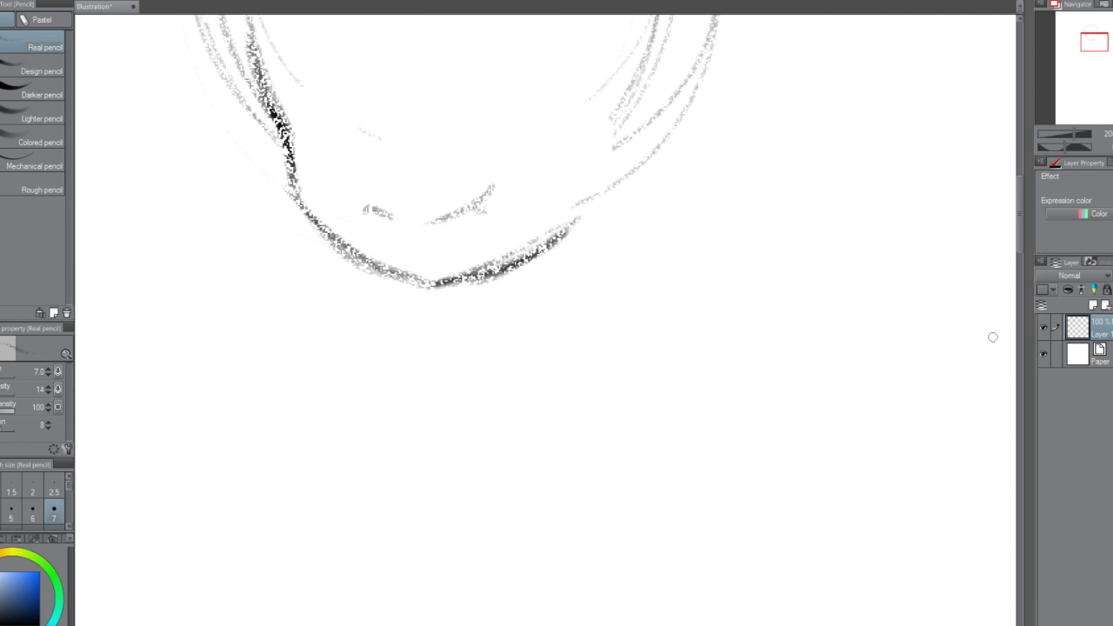
pyautogui.moveTo(1020, 245); pyautogui.dragTo(1023, 217)
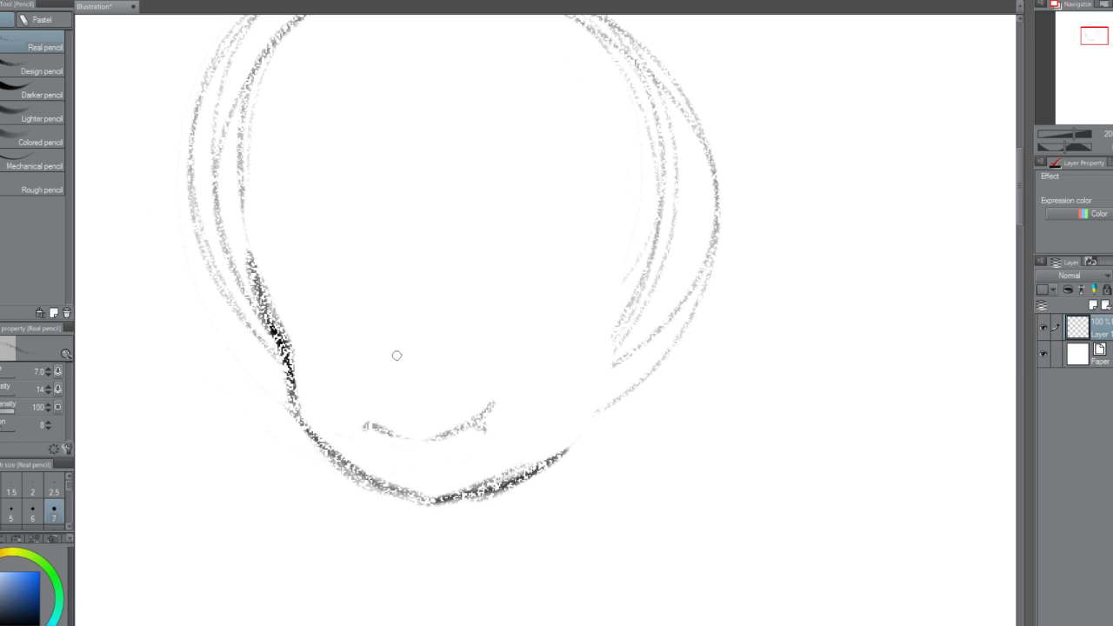
pyautogui.moveTo(392, 347); pyautogui.dragTo(405, 360)
pyautogui.moveTo(278, 276); pyautogui.dragTo(302, 235)
pyautogui.moveTo(285, 271)
pyautogui.mouseDown()
pyautogui.moveTo(306, 226)
pyautogui.moveTo(313, 242)
pyautogui.moveTo(344, 230)
pyautogui.mouseUp()
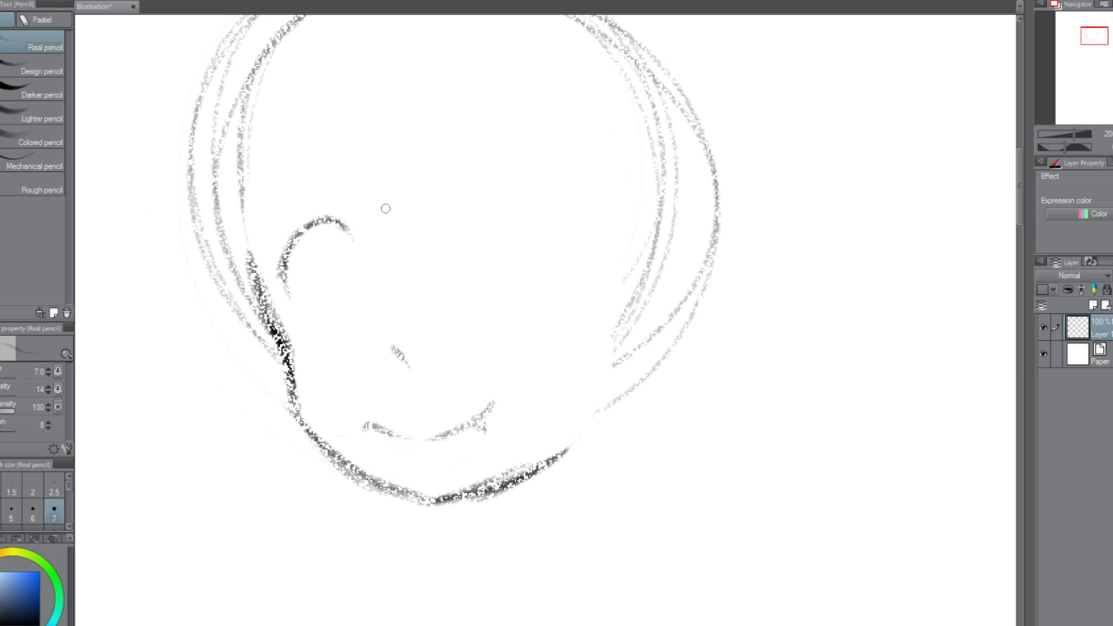
# Draw a wider arched upper lid for the right eye and darken its downturned outer corner.
pyautogui.moveTo(453, 224)
pyautogui.mouseDown()
pyautogui.moveTo(488, 200)
pyautogui.moveTo(459, 218)
pyautogui.moveTo(467, 204)
pyautogui.moveTo(491, 202)
pyautogui.moveTo(451, 231)
pyautogui.moveTo(488, 189)
pyautogui.moveTo(460, 217)
pyautogui.moveTo(539, 185)
pyautogui.moveTo(488, 193)
pyautogui.moveTo(552, 187)
pyautogui.moveTo(493, 186)
pyautogui.moveTo(572, 195)
pyautogui.moveTo(560, 188)
pyautogui.moveTo(569, 228)
pyautogui.mouseUp()
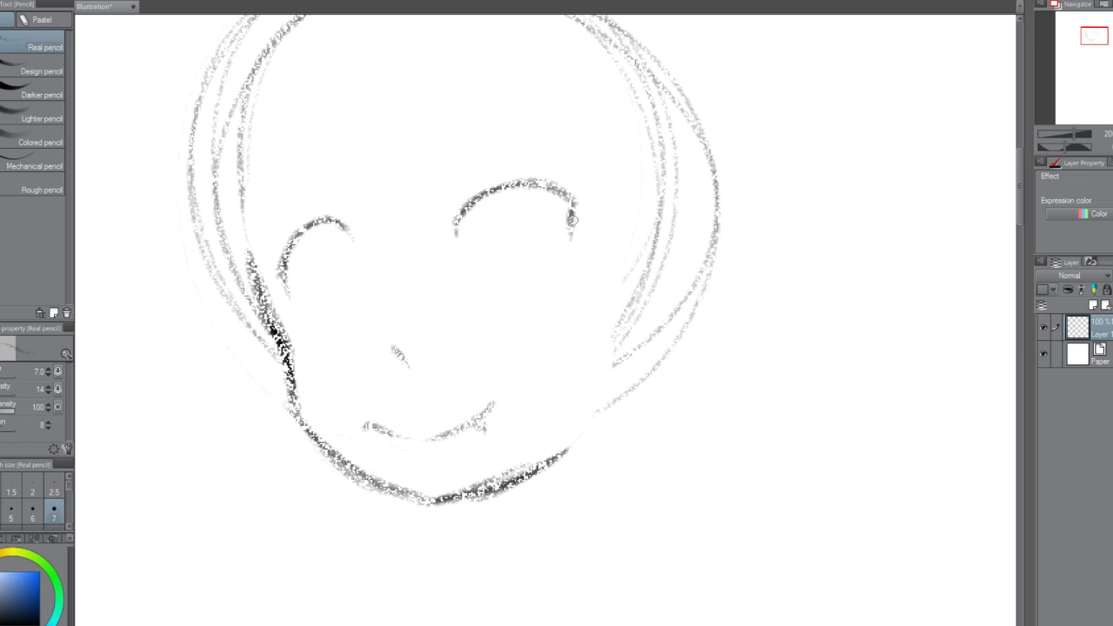
pyautogui.moveTo(574, 209); pyautogui.dragTo(562, 253)
pyautogui.moveTo(576, 221)
pyautogui.mouseDown()
pyautogui.moveTo(572, 248)
pyautogui.moveTo(562, 246)
pyautogui.mouseUp()
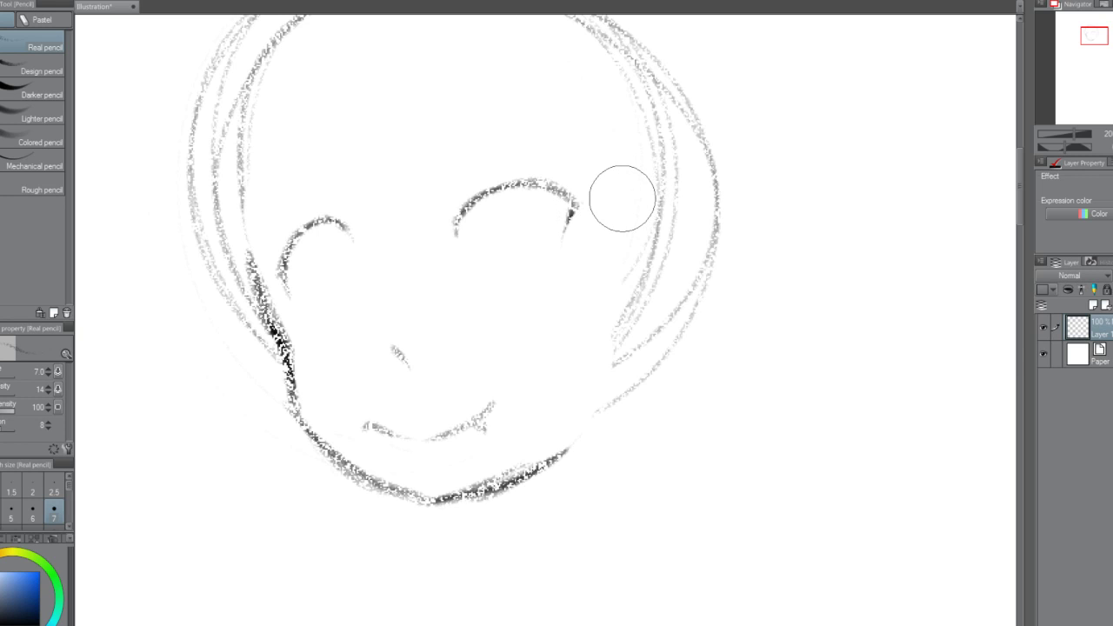
# Erase the outer half of the right eye's upper lid and redraw it as a smoother curve.
pyautogui.moveTo(579, 235)
pyautogui.mouseDown()
pyautogui.moveTo(571, 195)
pyautogui.moveTo(566, 224)
pyautogui.mouseUp()
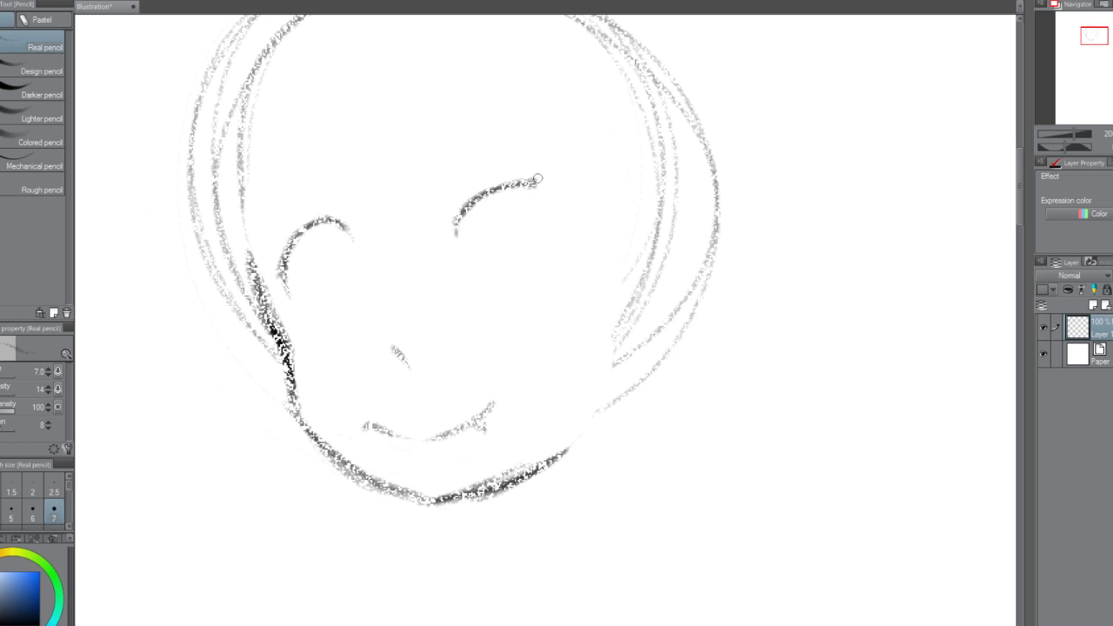
pyautogui.moveTo(509, 182)
pyautogui.mouseDown()
pyautogui.moveTo(556, 196)
pyautogui.moveTo(566, 241)
pyautogui.moveTo(566, 230)
pyautogui.mouseUp()
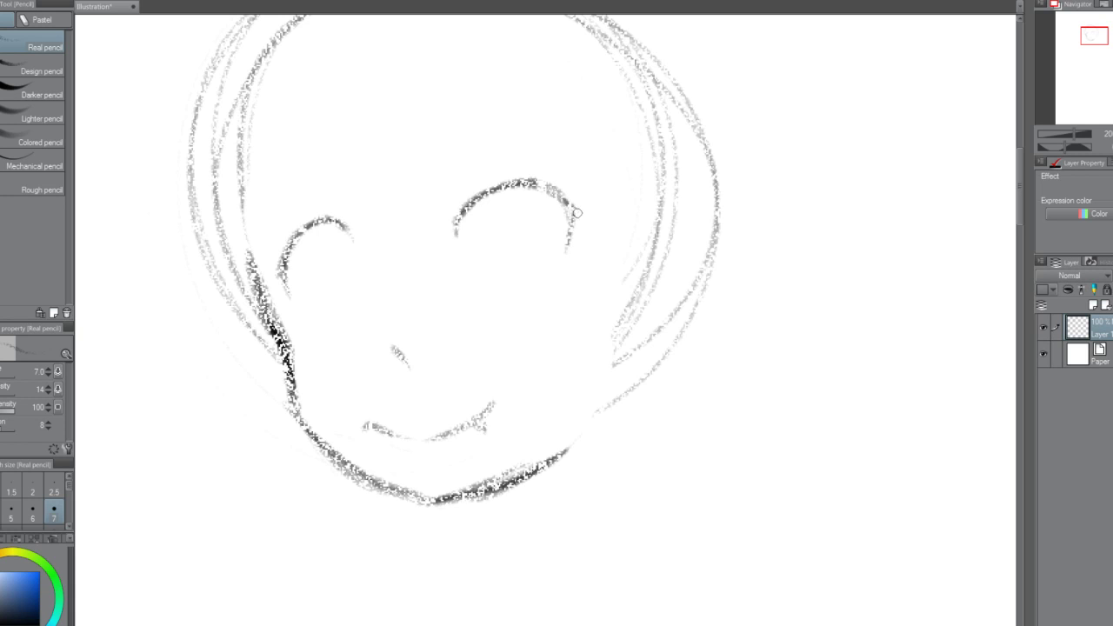
pyautogui.moveTo(564, 234); pyautogui.dragTo(569, 245)
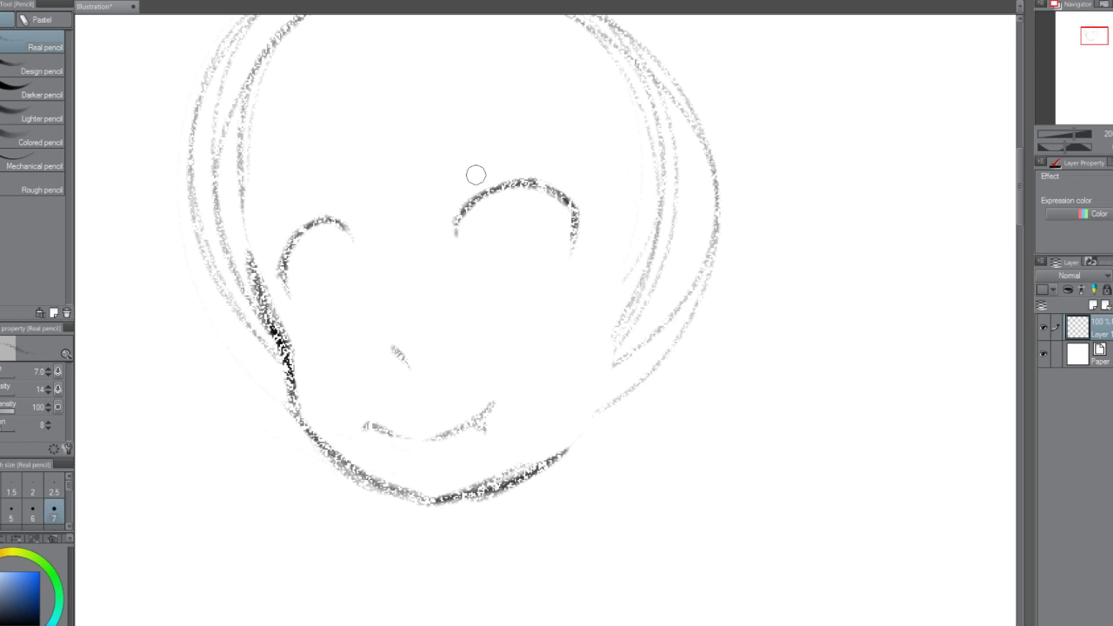
pyautogui.moveTo(534, 179)
pyautogui.mouseDown()
pyautogui.moveTo(575, 205)
pyautogui.moveTo(561, 191)
pyautogui.mouseUp()
# Check the face mirrored, and replace the right eye's upper lid with a flatter arch placed slightly higher.
pyautogui.press('h')
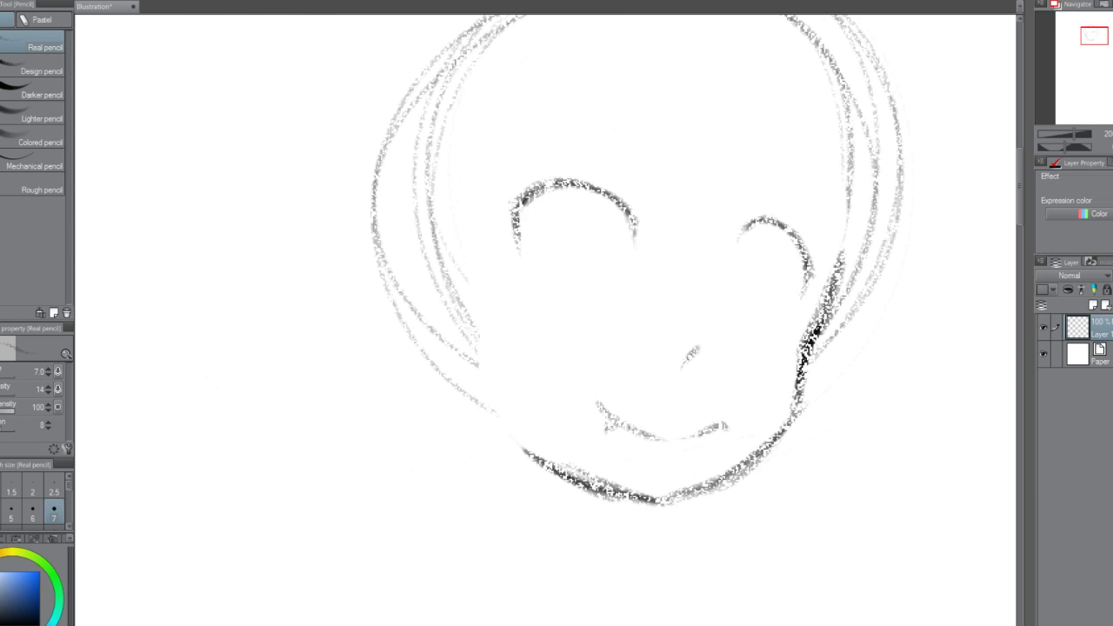
pyautogui.press('h')
pyautogui.press('h')
pyautogui.press('h')
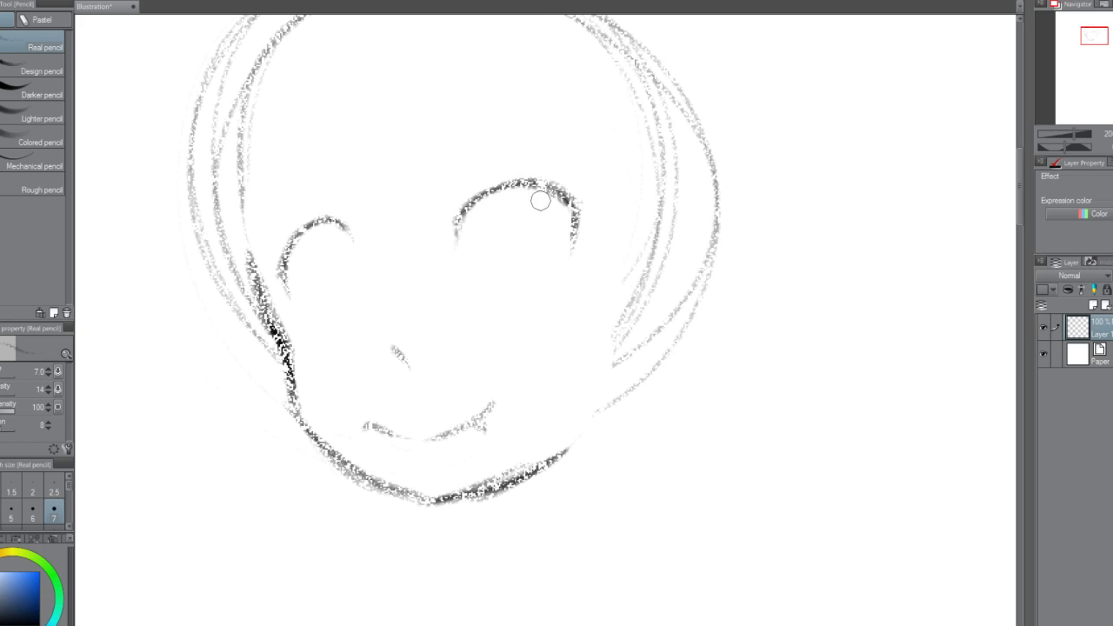
pyautogui.moveTo(527, 189)
pyautogui.mouseDown()
pyautogui.moveTo(582, 205)
pyautogui.moveTo(560, 196)
pyautogui.moveTo(561, 214)
pyautogui.moveTo(547, 209)
pyautogui.moveTo(571, 211)
pyautogui.moveTo(572, 260)
pyautogui.moveTo(515, 195)
pyautogui.mouseUp()
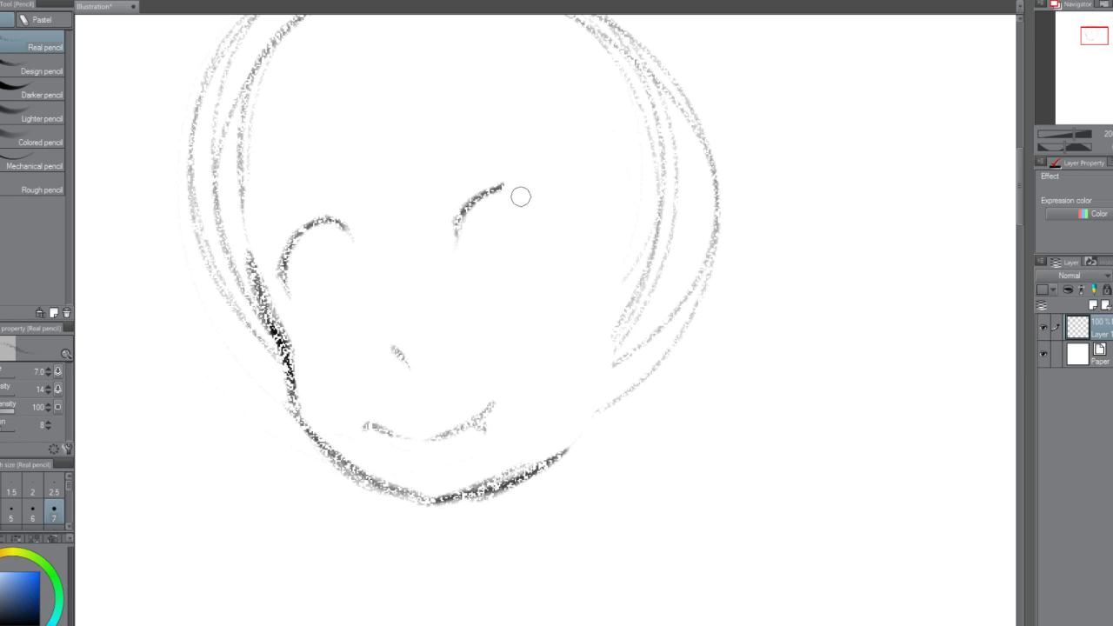
pyautogui.moveTo(468, 258)
pyautogui.mouseDown()
pyautogui.moveTo(509, 184)
pyautogui.moveTo(452, 244)
pyautogui.moveTo(484, 195)
pyautogui.moveTo(526, 183)
pyautogui.moveTo(476, 202)
pyautogui.moveTo(472, 217)
pyautogui.moveTo(487, 193)
pyautogui.moveTo(522, 195)
pyautogui.moveTo(504, 186)
pyautogui.moveTo(482, 204)
pyautogui.moveTo(551, 171)
pyautogui.moveTo(499, 193)
pyautogui.moveTo(556, 179)
pyautogui.moveTo(549, 196)
pyautogui.moveTo(509, 185)
pyautogui.moveTo(578, 202)
pyautogui.moveTo(542, 182)
pyautogui.moveTo(567, 189)
pyautogui.moveTo(505, 188)
pyautogui.moveTo(583, 200)
pyautogui.mouseUp()
pyautogui.moveTo(490, 204); pyautogui.dragTo(571, 197)
pyautogui.moveTo(497, 194); pyautogui.dragTo(494, 189)
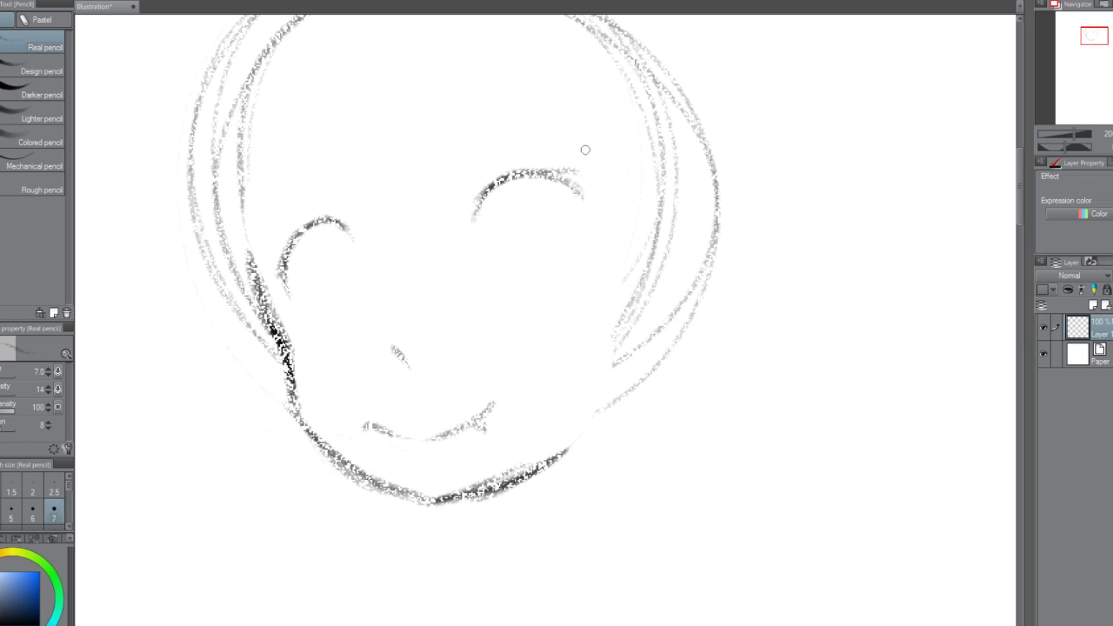
# Extend the right eye's upper lid outward and add a short downturned stroke at its outer corner.
pyautogui.moveTo(529, 173); pyautogui.dragTo(575, 177)
pyautogui.hotkey('ctrl', 'z')
pyautogui.moveTo(574, 176)
pyautogui.mouseDown()
pyautogui.moveTo(520, 174)
pyautogui.moveTo(583, 190)
pyautogui.moveTo(564, 175)
pyautogui.mouseUp()
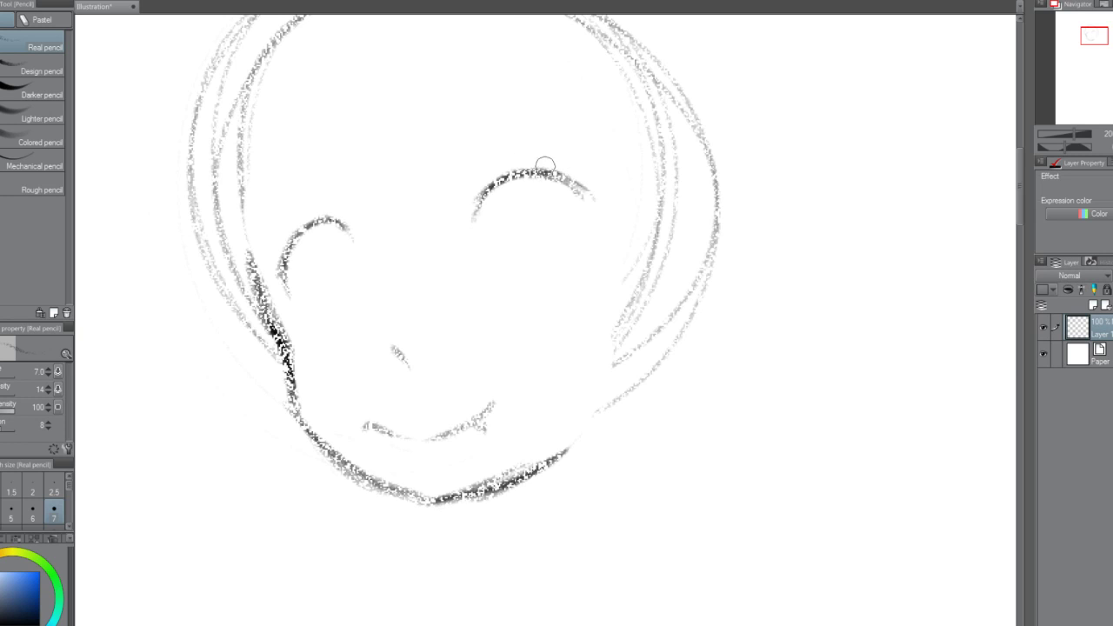
pyautogui.moveTo(594, 198); pyautogui.dragTo(585, 230)
pyautogui.moveTo(585, 224); pyautogui.dragTo(584, 252)
pyautogui.hotkey('ctrl', 'z')
pyautogui.hotkey('ctrl', 'z')
pyautogui.hotkey('ctrl', 'z')
# Draw a narrow upright oval iris beneath the upper lid of each eye.
pyautogui.moveTo(312, 232)
pyautogui.mouseDown()
pyautogui.moveTo(306, 279)
pyautogui.moveTo(336, 287)
pyautogui.mouseUp()
pyautogui.hotkey('ctrl', 'z')
pyautogui.moveTo(312, 230); pyautogui.dragTo(336, 288)
pyautogui.hotkey('ctrl', 'z')
pyautogui.moveTo(311, 232)
pyautogui.mouseDown()
pyautogui.moveTo(346, 307)
pyautogui.moveTo(347, 252)
pyautogui.moveTo(334, 298)
pyautogui.moveTo(345, 234)
pyautogui.mouseUp()
pyautogui.hotkey('ctrl', 'z')
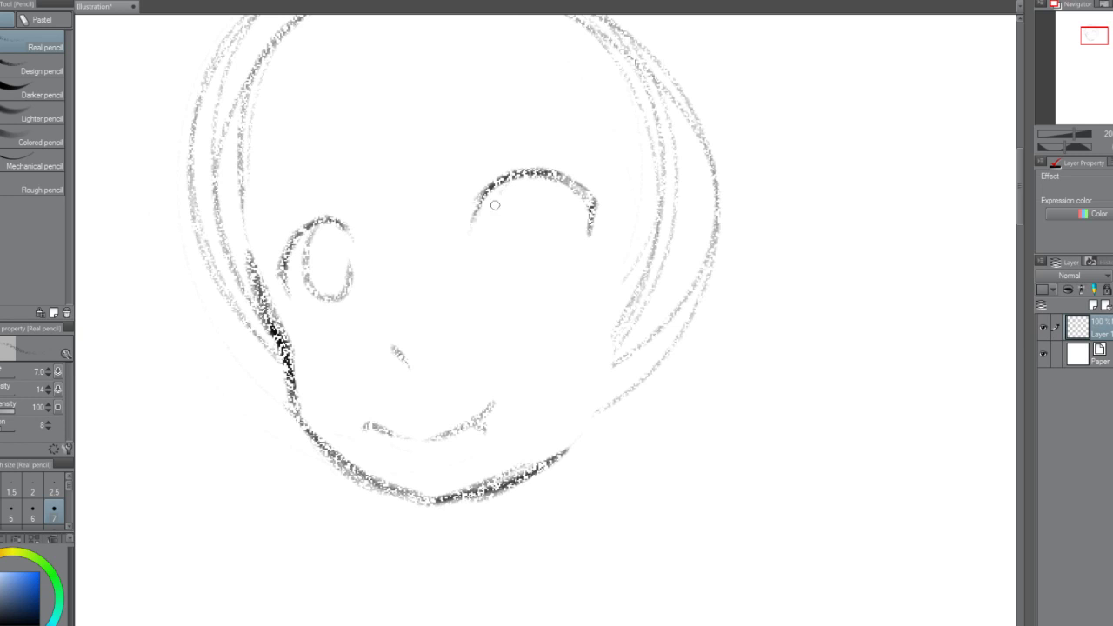
pyautogui.moveTo(494, 204)
pyautogui.mouseDown()
pyautogui.moveTo(540, 242)
pyautogui.moveTo(537, 201)
pyautogui.moveTo(531, 263)
pyautogui.moveTo(546, 208)
pyautogui.moveTo(491, 231)
pyautogui.moveTo(545, 247)
pyautogui.moveTo(540, 203)
pyautogui.moveTo(495, 201)
pyautogui.moveTo(539, 230)
pyautogui.moveTo(531, 187)
pyautogui.mouseUp()
pyautogui.hotkey('ctrl', 'z')
pyautogui.hotkey('ctrl', 'z')
pyautogui.hotkey('ctrl', 'z')
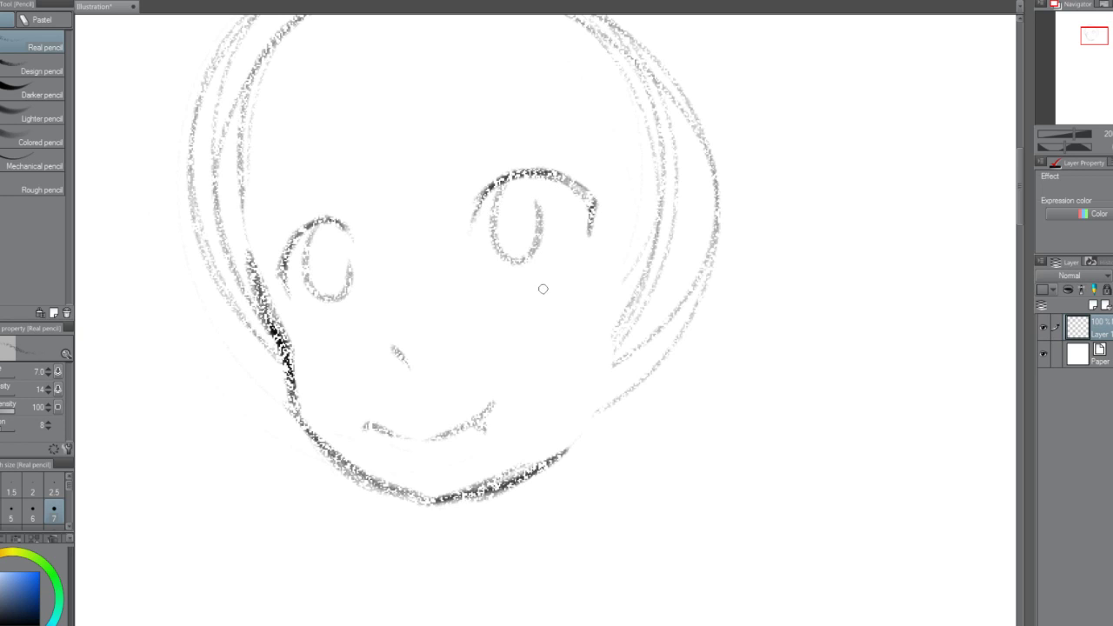
# Darken the right eye's upper lid and sketch light crease lines above both eyes.
pyautogui.moveTo(489, 188)
pyautogui.mouseDown()
pyautogui.moveTo(547, 179)
pyautogui.moveTo(590, 212)
pyautogui.mouseUp()
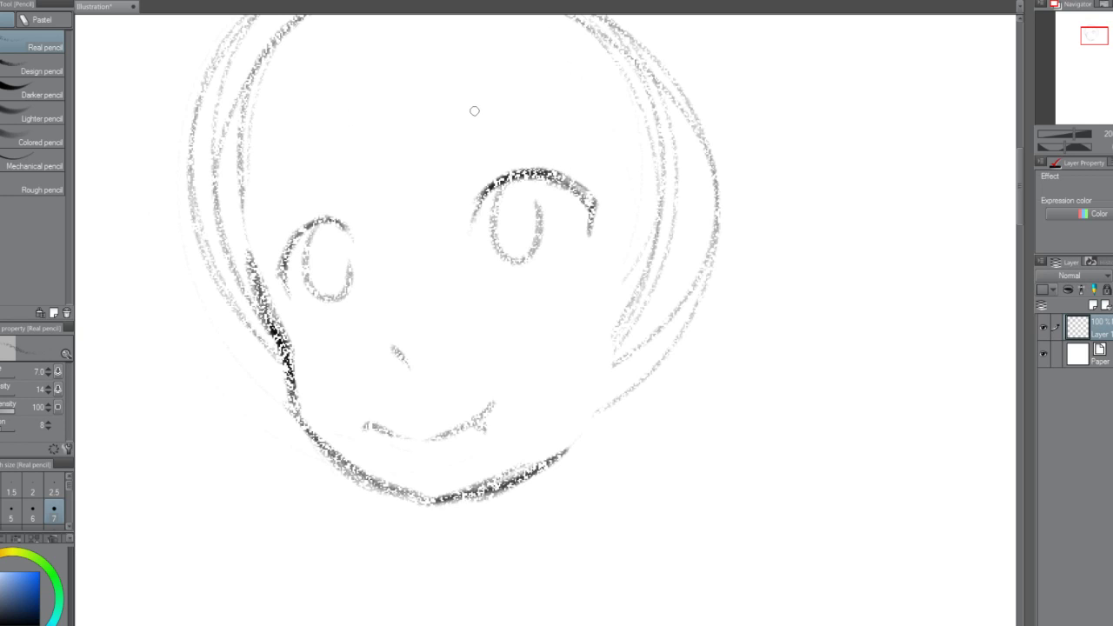
pyautogui.moveTo(480, 170); pyautogui.dragTo(506, 158)
pyautogui.moveTo(329, 204); pyautogui.dragTo(343, 205)
pyautogui.moveTo(458, 86)
pyautogui.mouseDown()
pyautogui.moveTo(530, 73)
pyautogui.moveTo(603, 118)
pyautogui.mouseUp()
pyautogui.hotkey('ctrl', 'z')
pyautogui.moveTo(472, 78); pyautogui.dragTo(554, 78)
pyautogui.hotkey('ctrl', 'z')
pyautogui.moveTo(487, 79)
pyautogui.mouseDown()
pyautogui.moveTo(535, 57)
pyautogui.moveTo(510, 74)
pyautogui.moveTo(567, 62)
pyautogui.moveTo(532, 67)
pyautogui.moveTo(594, 94)
pyautogui.mouseUp()
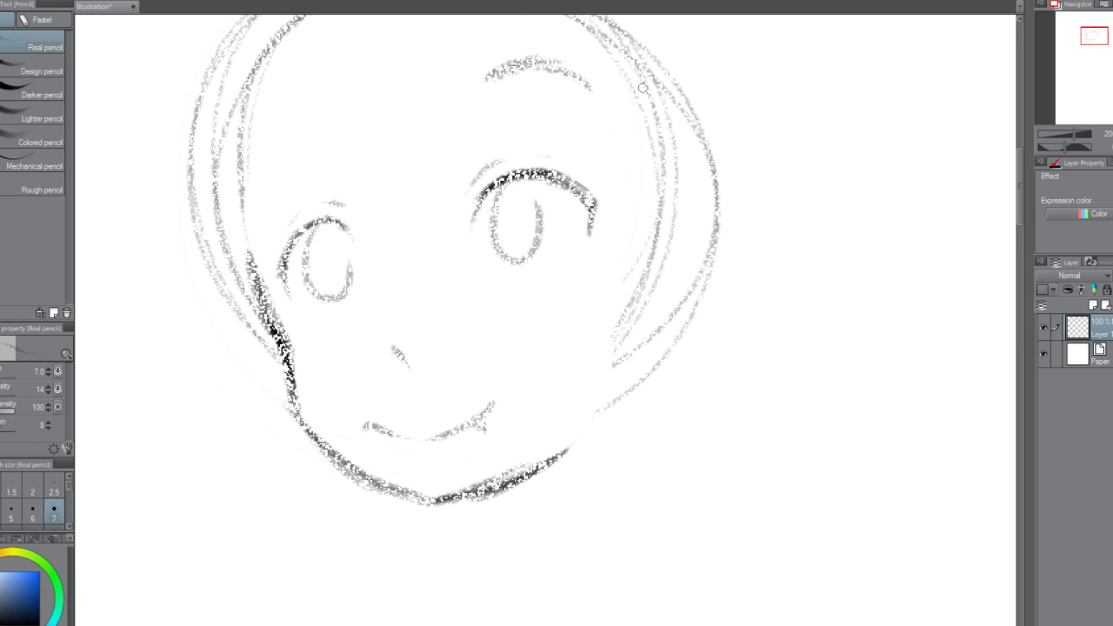
pyautogui.hotkey('ctrl', 'z')
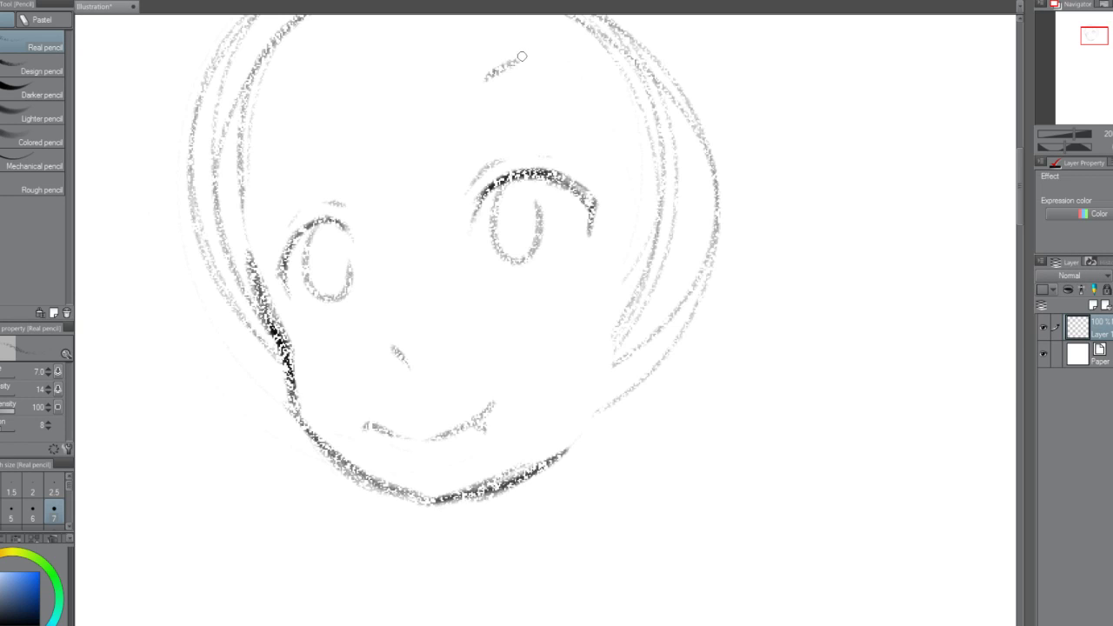
pyautogui.hotkey('ctrl', 'z')
pyautogui.moveTo(472, 85)
pyautogui.mouseDown()
pyautogui.moveTo(523, 55)
pyautogui.moveTo(488, 58)
pyautogui.moveTo(469, 90)
pyautogui.mouseUp()
pyautogui.hotkey('ctrl', 'z')
pyautogui.hotkey('ctrl', 'z')
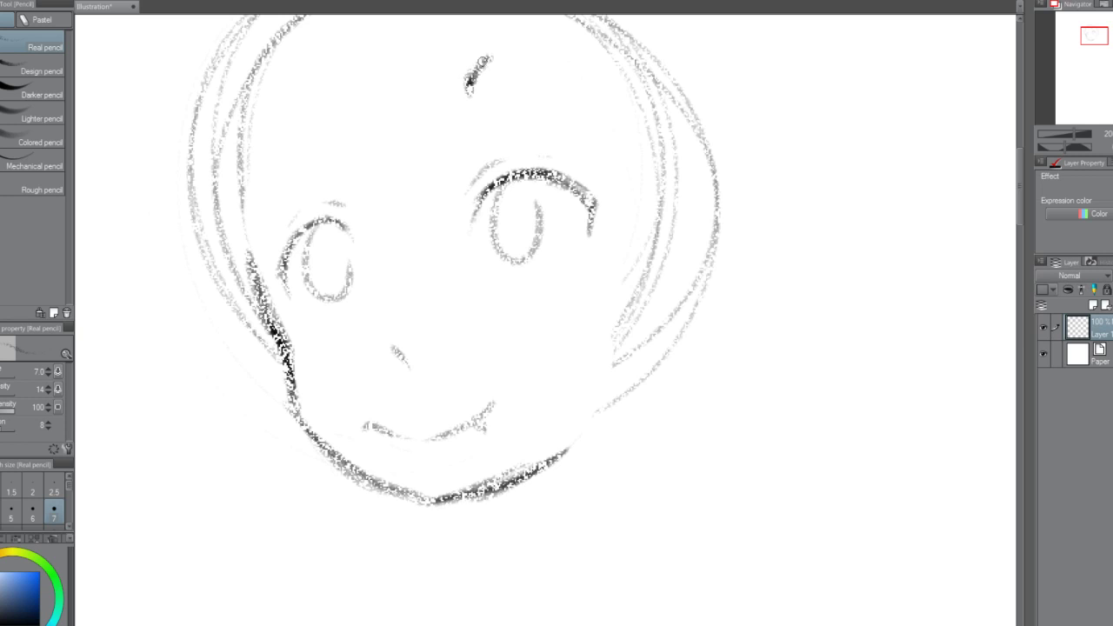
pyautogui.hotkey('ctrl', 'z')
pyautogui.hotkey('ctrl', 'z')
pyautogui.moveTo(492, 50); pyautogui.dragTo(608, 101)
pyautogui.hotkey('ctrl', 'z')
pyautogui.moveTo(467, 83); pyautogui.dragTo(541, 47)
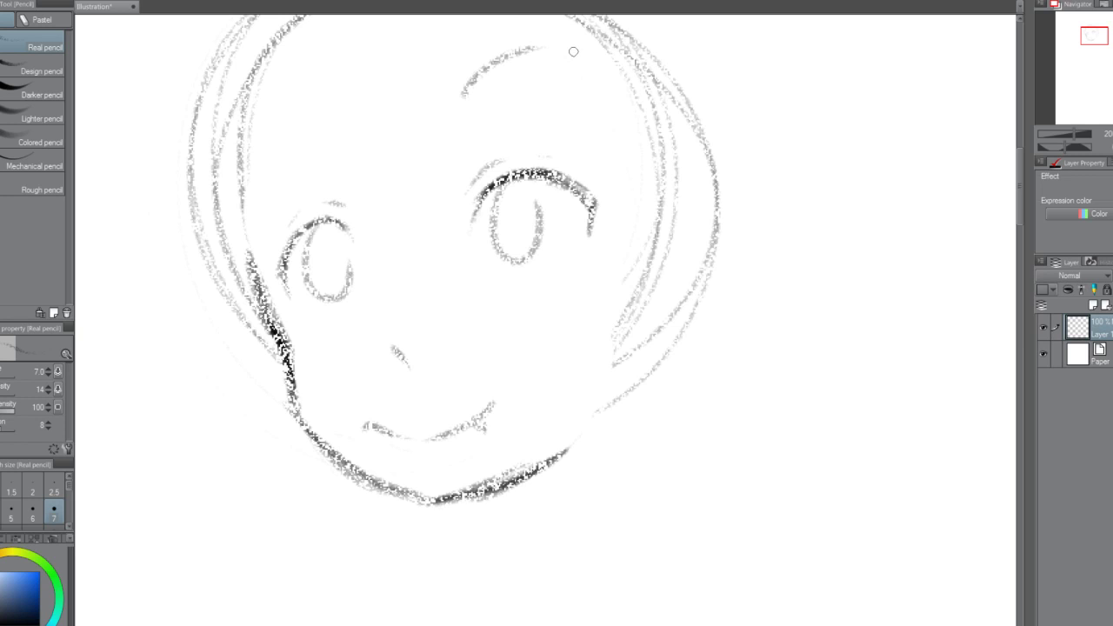
pyautogui.hotkey('ctrl', 'z')
pyautogui.moveTo(462, 86); pyautogui.dragTo(536, 52)
pyautogui.hotkey('ctrl', 'z')
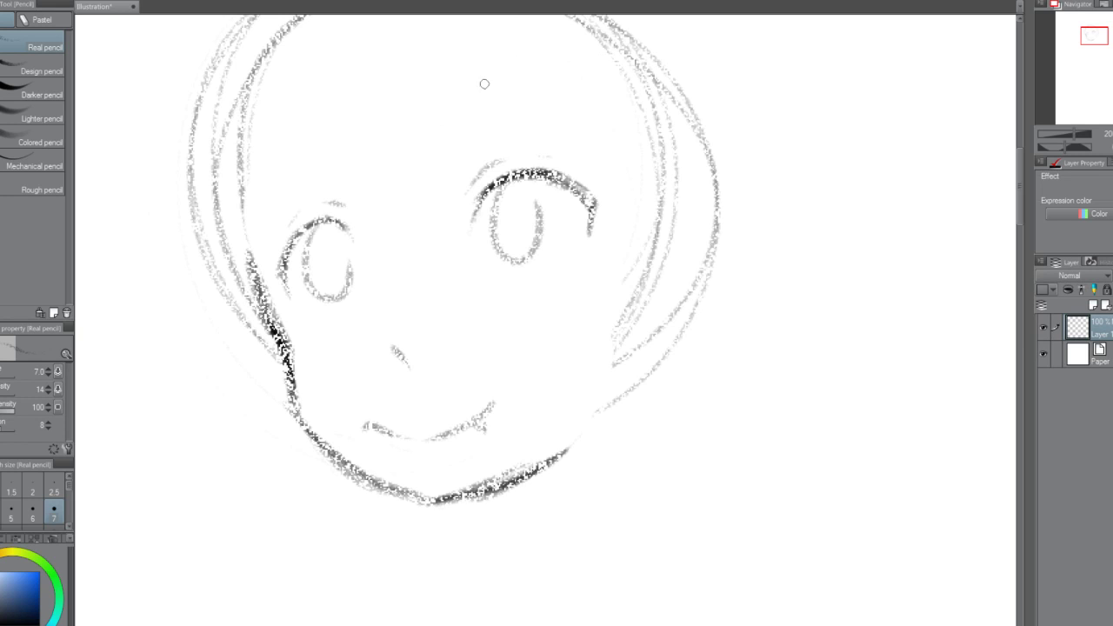
# Draw a short slanted eyebrow high above the right eye and a gently curved eyebrow above the left eye.
pyautogui.moveTo(448, 113)
pyautogui.mouseDown()
pyautogui.moveTo(476, 70)
pyautogui.moveTo(498, 87)
pyautogui.moveTo(526, 49)
pyautogui.mouseUp()
pyautogui.hotkey('ctrl', 'z')
pyautogui.moveTo(350, 127); pyautogui.dragTo(287, 106)
pyautogui.hotkey('ctrl', 'z')
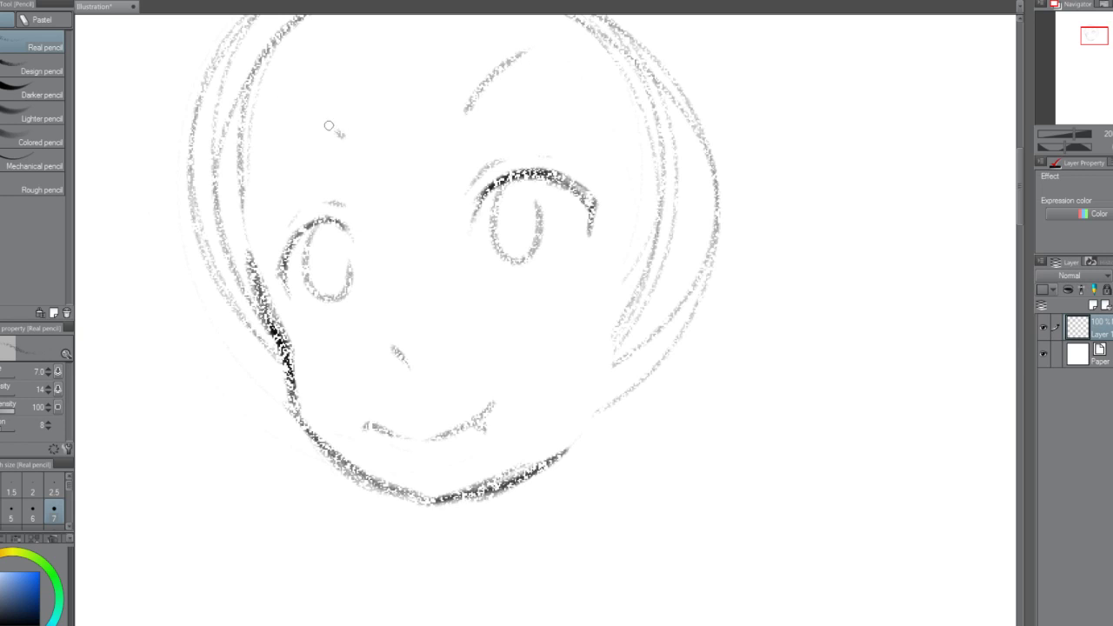
pyautogui.moveTo(345, 136); pyautogui.dragTo(284, 109)
pyautogui.hotkey('ctrl', 'z')
pyautogui.moveTo(347, 142); pyautogui.dragTo(286, 120)
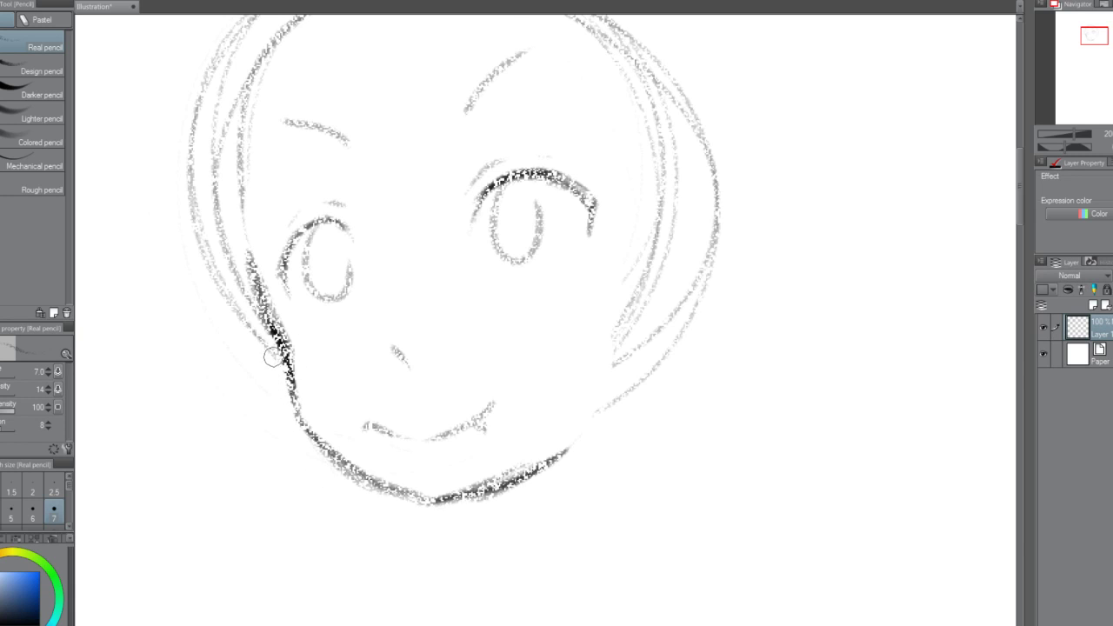
# Clean up and redraw the left cheek line down to the jaw, and darken the corners of the smile.
pyautogui.moveTo(286, 352); pyautogui.dragTo(301, 454)
pyautogui.moveTo(286, 371); pyautogui.dragTo(312, 459)
pyautogui.moveTo(290, 359); pyautogui.dragTo(350, 467)
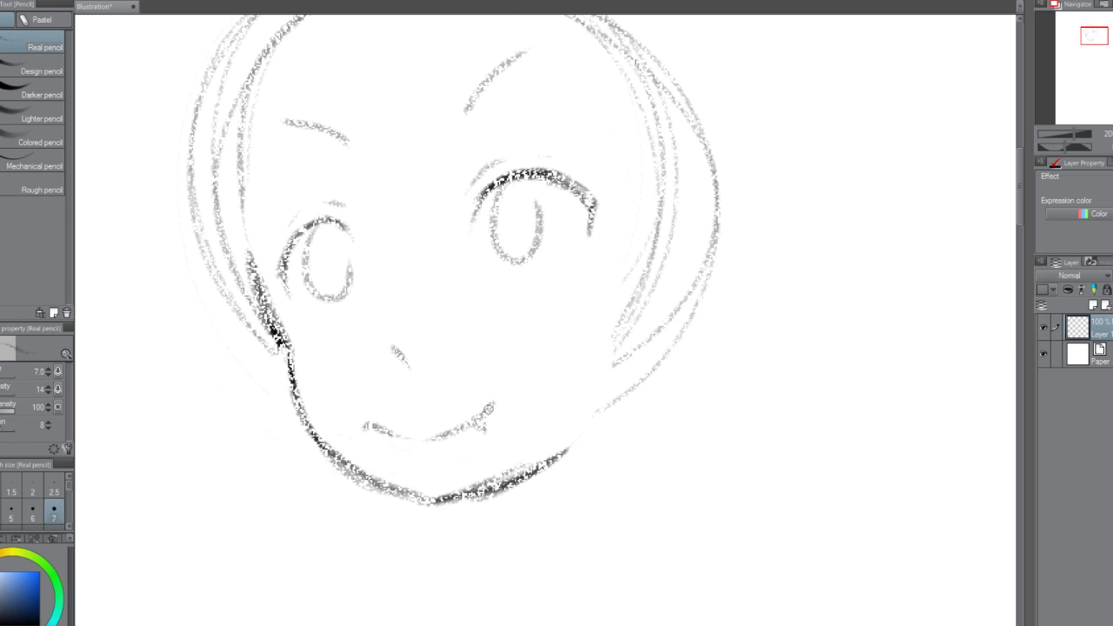
pyautogui.moveTo(486, 410); pyautogui.dragTo(495, 396)
# Lasso the right eye, move it slightly down and toward the nose, enlarge it a little and deselect it.
pyautogui.scroll(-1, 569, 369)
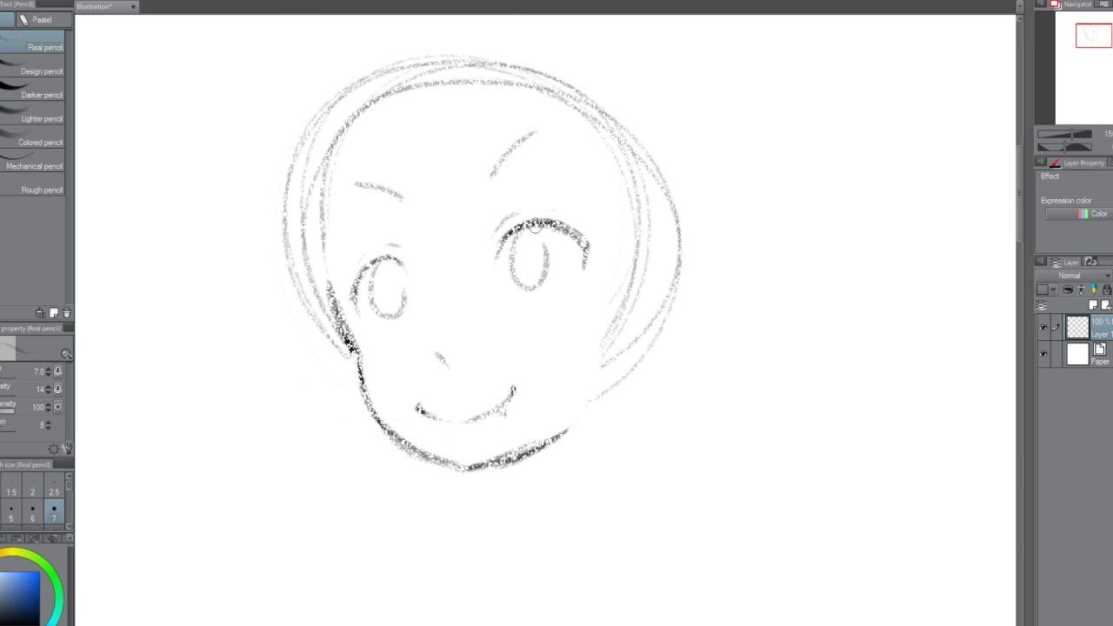
pyautogui.press('m')
pyautogui.moveTo(521, 186)
pyautogui.mouseDown()
pyautogui.moveTo(482, 212)
pyautogui.moveTo(550, 307)
pyautogui.moveTo(592, 282)
pyautogui.moveTo(607, 228)
pyautogui.moveTo(521, 186)
pyautogui.mouseUp()
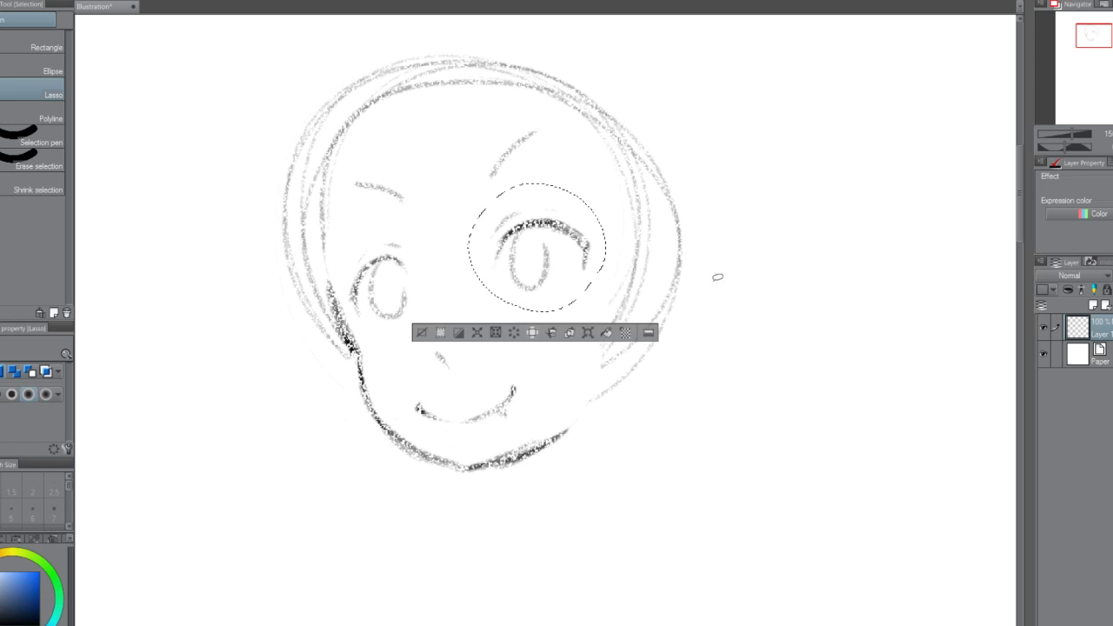
pyautogui.click(588, 332)
pyautogui.moveTo(600, 291)
pyautogui.mouseDown()
pyautogui.moveTo(596, 311)
pyautogui.moveTo(587, 294)
pyautogui.mouseUp()
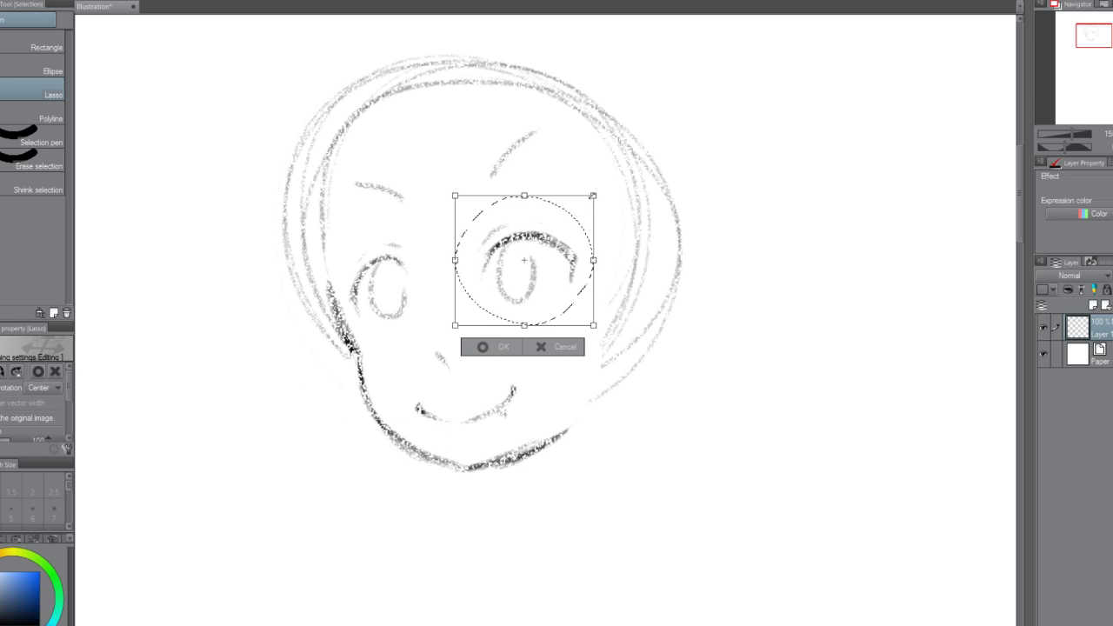
pyautogui.moveTo(594, 196); pyautogui.dragTo(602, 186)
pyautogui.moveTo(588, 300); pyautogui.dragTo(582, 300)
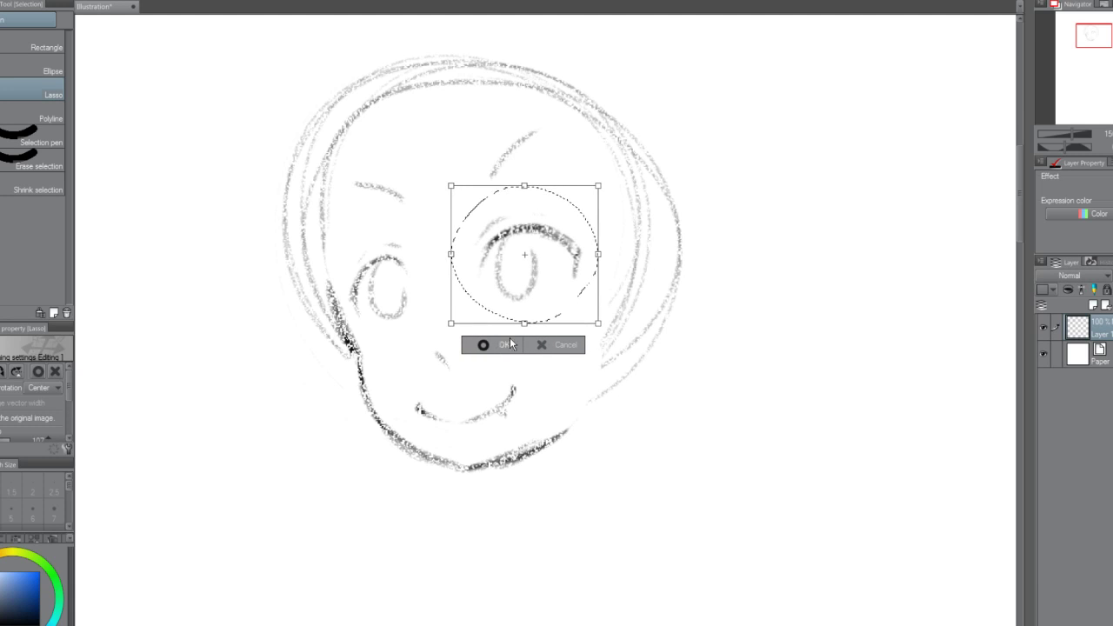
pyautogui.click(482, 344)
pyautogui.click(455, 306)
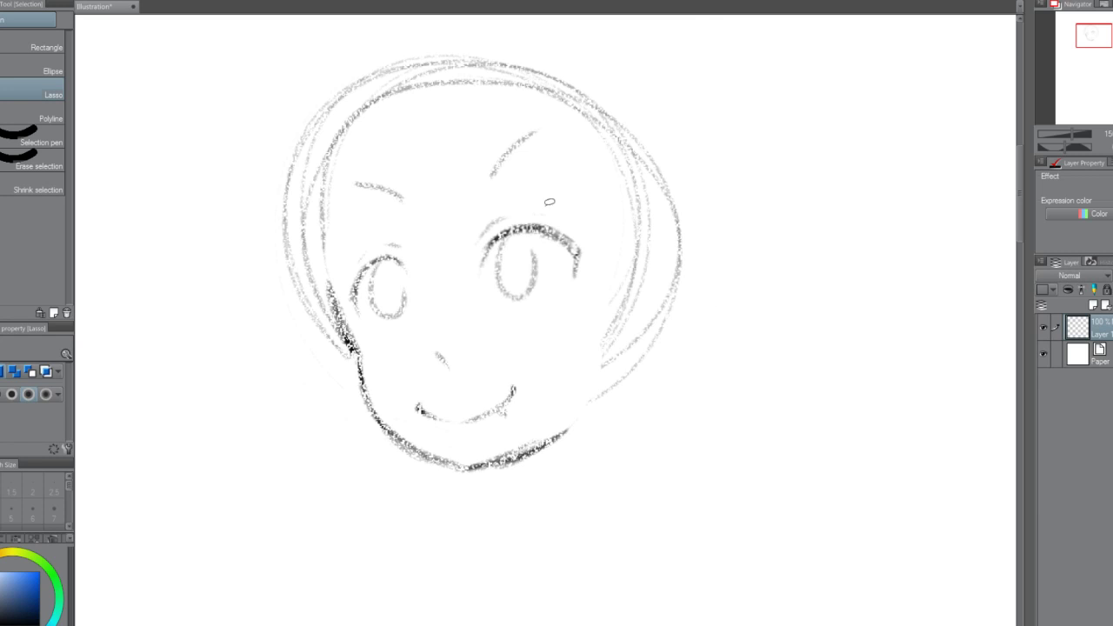
# Lasso the right eyebrow, move it slightly down and inward to follow the eye, and deselect it.
pyautogui.moveTo(525, 137)
pyautogui.mouseDown()
pyautogui.moveTo(516, 187)
pyautogui.moveTo(535, 120)
pyautogui.mouseUp()
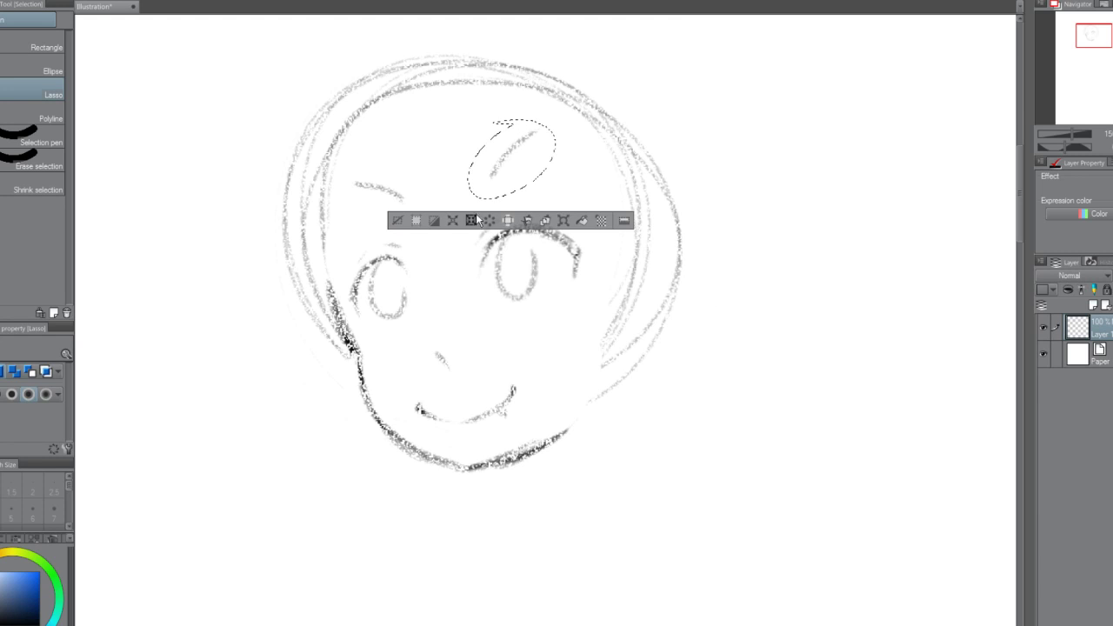
pyautogui.click(563, 221)
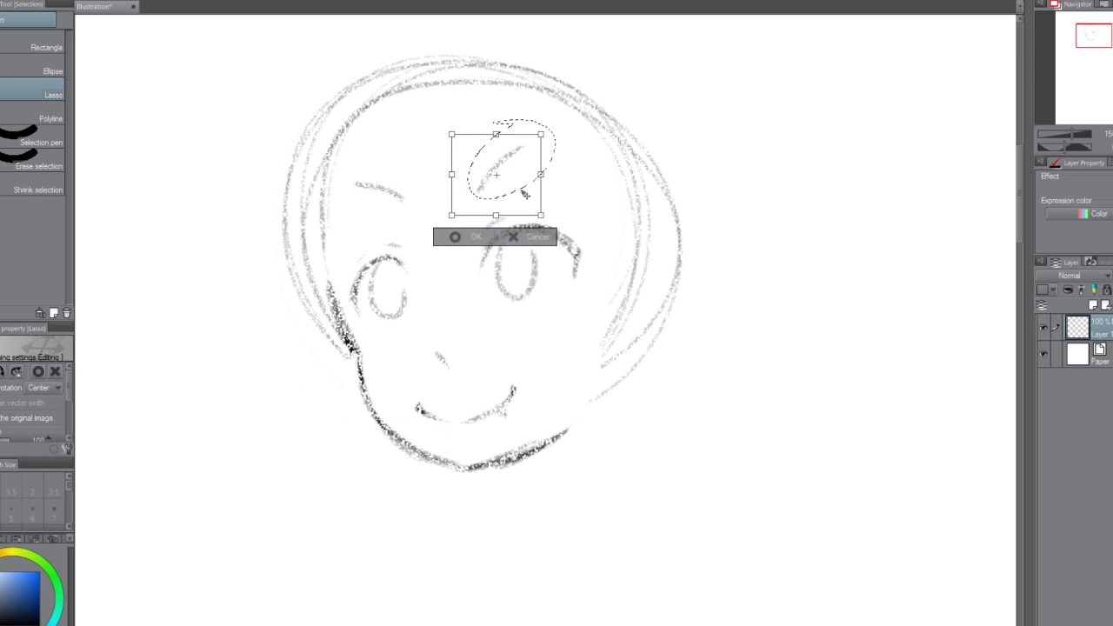
pyautogui.moveTo(520, 206); pyautogui.dragTo(527, 196)
pyautogui.click(471, 229)
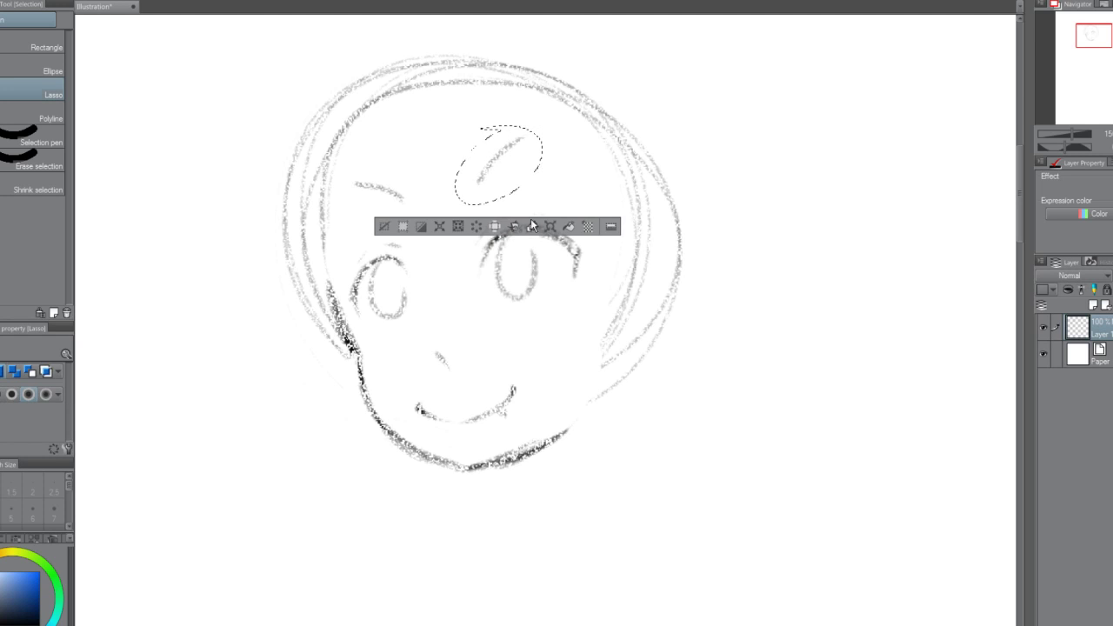
pyautogui.click(391, 228)
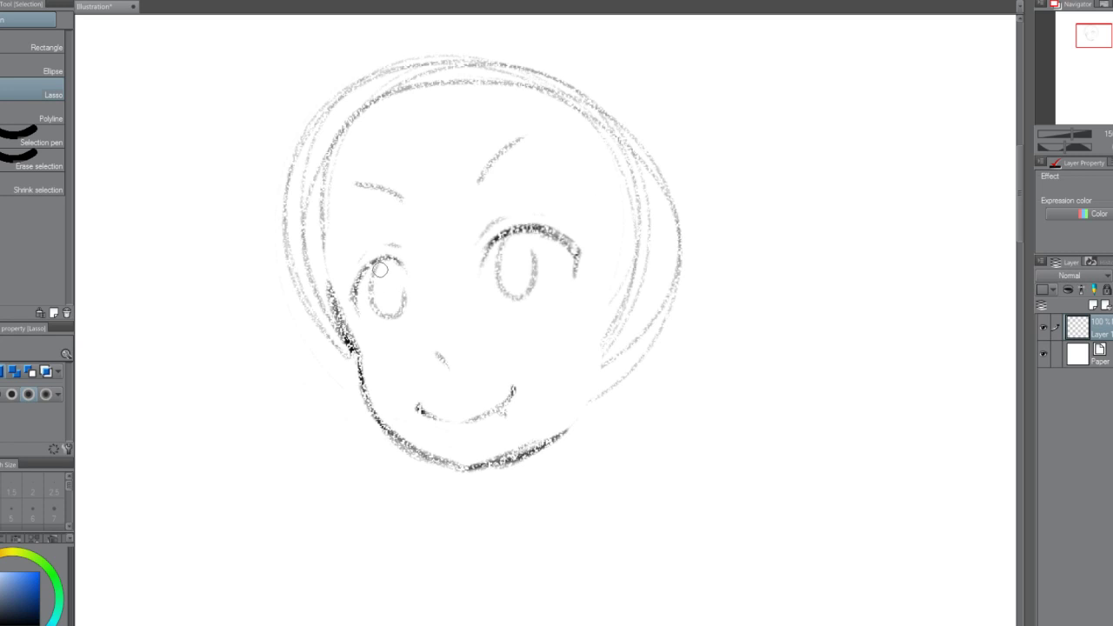
# Draw a small oval pupil inside each iris with the Real pencil.
pyautogui.press('p')
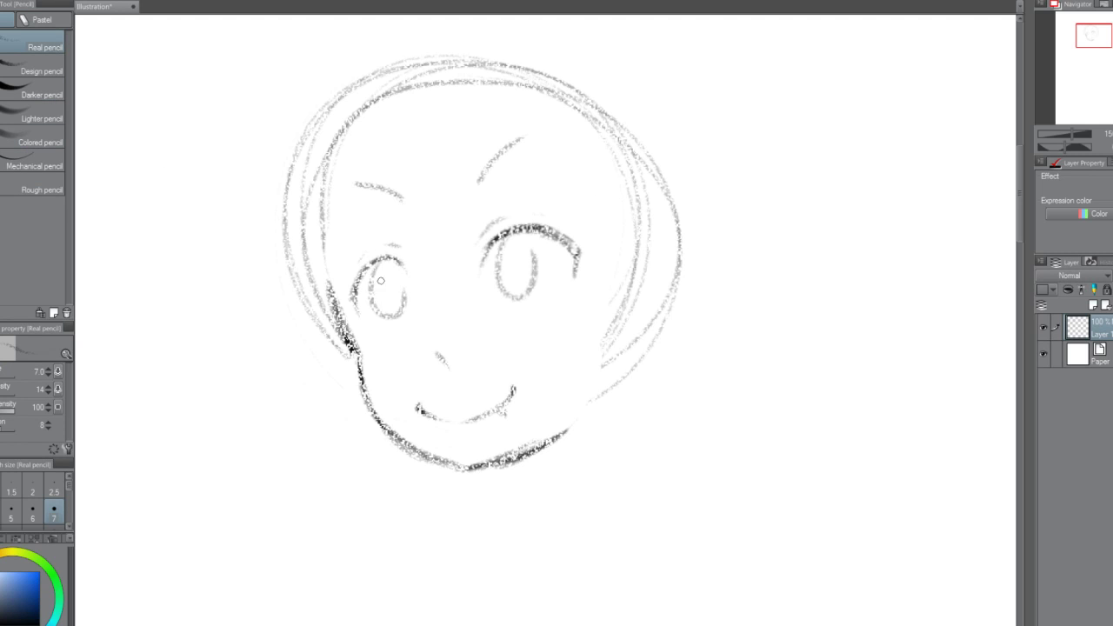
pyautogui.moveTo(380, 280)
pyautogui.mouseDown()
pyautogui.moveTo(393, 274)
pyautogui.moveTo(395, 289)
pyautogui.moveTo(396, 275)
pyautogui.moveTo(392, 293)
pyautogui.moveTo(393, 275)
pyautogui.mouseUp()
pyautogui.hotkey('ctrl', 'z')
pyautogui.hotkey('ctrl', 'z')
pyautogui.hotkey('ctrl', 'z')
pyautogui.moveTo(515, 280)
pyautogui.mouseDown()
pyautogui.moveTo(520, 244)
pyautogui.moveTo(514, 257)
pyautogui.moveTo(523, 254)
pyautogui.mouseUp()
pyautogui.hotkey('ctrl', 'z')
pyautogui.hotkey('ctrl', 'z')
pyautogui.hotkey('ctrl', 'z')
pyautogui.hotkey('ctrl', 'z')
pyautogui.hotkey('ctrl', 'z')
# Darken the left eye's upper lid and redraw the right eye's outer corner as a longer downturned stroke.
pyautogui.moveTo(406, 267); pyautogui.dragTo(367, 258)
pyautogui.moveTo(564, 228)
pyautogui.mouseDown()
pyautogui.moveTo(579, 253)
pyautogui.moveTo(574, 271)
pyautogui.mouseUp()
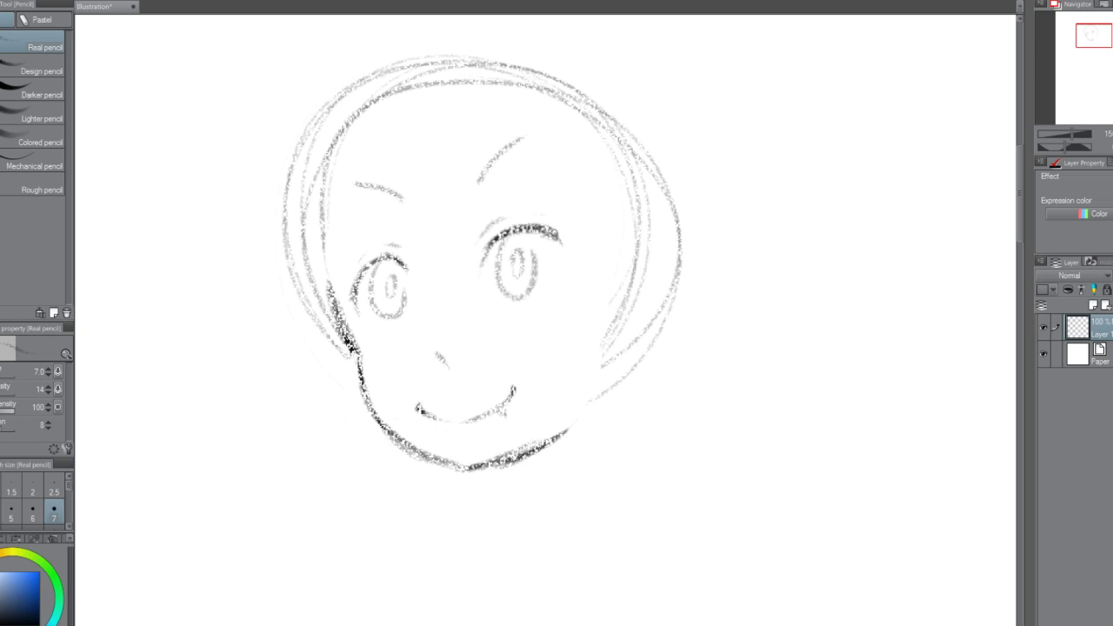
pyautogui.moveTo(567, 239); pyautogui.dragTo(577, 303)
pyautogui.hotkey('ctrl', 'z')
pyautogui.moveTo(557, 236)
pyautogui.mouseDown()
pyautogui.moveTo(570, 257)
pyautogui.moveTo(565, 299)
pyautogui.mouseUp()
# Draw a long curve outside the left cheek that sweeps down to the jaw, and rework the lower cheek line.
pyautogui.moveTo(279, 261); pyautogui.dragTo(391, 435)
pyautogui.moveTo(337, 352); pyautogui.dragTo(384, 403)
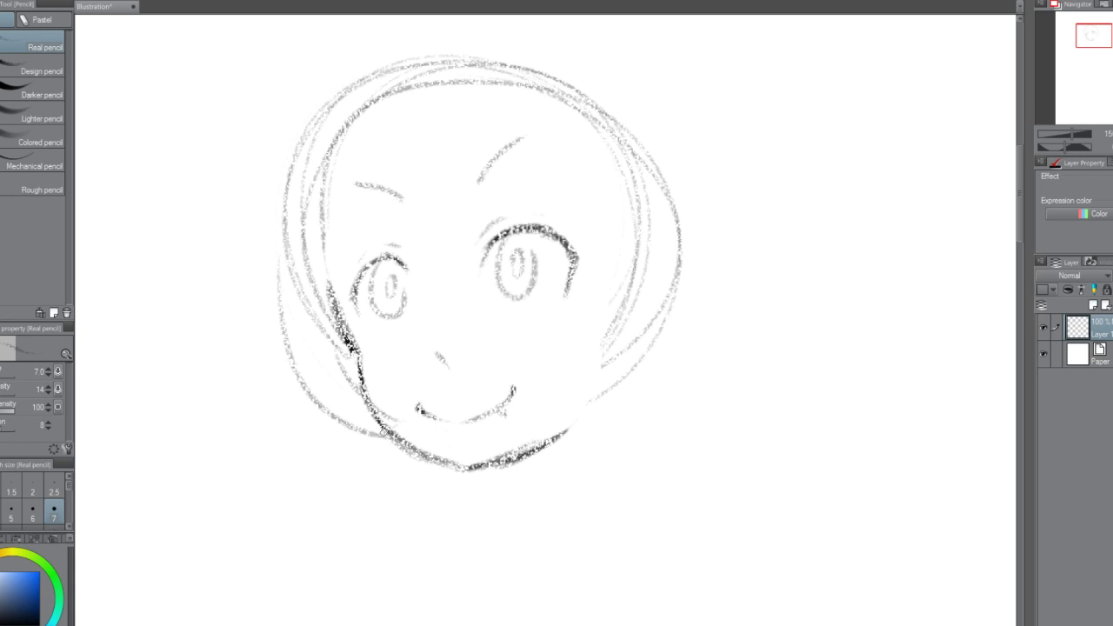
pyautogui.hotkey('ctrl', 'z')
pyautogui.moveTo(350, 375); pyautogui.dragTo(402, 427)
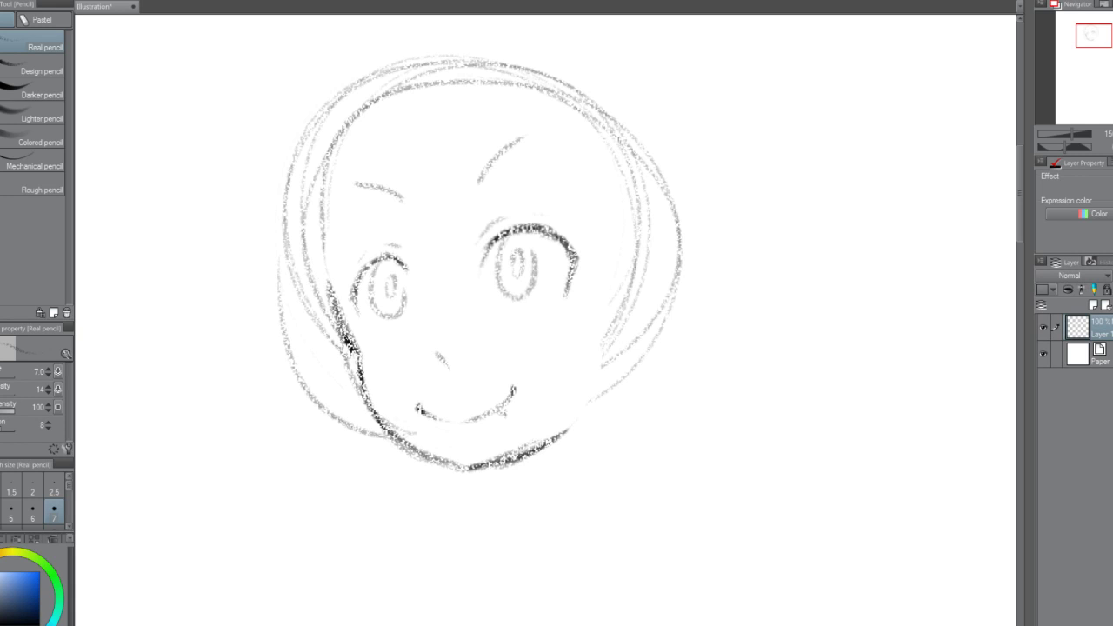
# Enlarge the brush size to 30 and erase the construction circles around the head.
pyautogui.moveTo(322, 315)
pyautogui.mouseDown()
pyautogui.moveTo(376, 374)
pyautogui.moveTo(330, 285)
pyautogui.moveTo(366, 359)
pyautogui.moveTo(327, 243)
pyautogui.mouseUp()
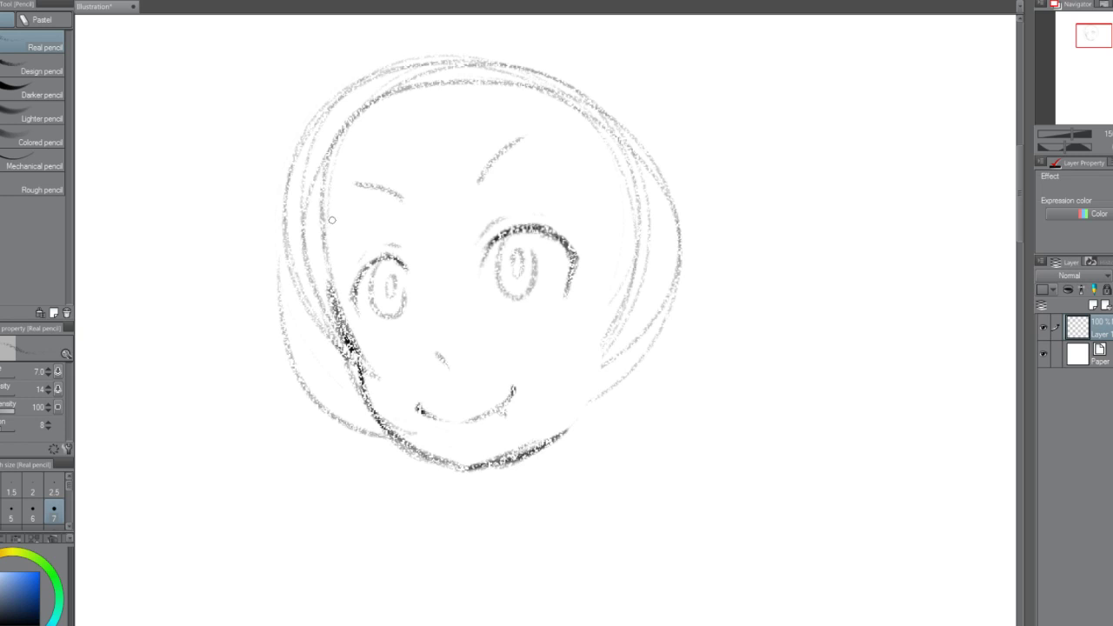
pyautogui.moveTo(338, 318)
pyautogui.mouseDown()
pyautogui.moveTo(340, 355)
pyautogui.moveTo(305, 271)
pyautogui.moveTo(290, 169)
pyautogui.moveTo(330, 105)
pyautogui.moveTo(304, 181)
pyautogui.moveTo(321, 201)
pyautogui.mouseUp()
pyautogui.press(']')
pyautogui.press(']')
pyautogui.press(']')
pyautogui.press(']')
pyautogui.press(']')
pyautogui.press(']')
pyautogui.press(']')
pyautogui.press(']')
pyautogui.moveTo(327, 259); pyautogui.dragTo(336, 138)
pyautogui.hotkey('ctrl', 'z')
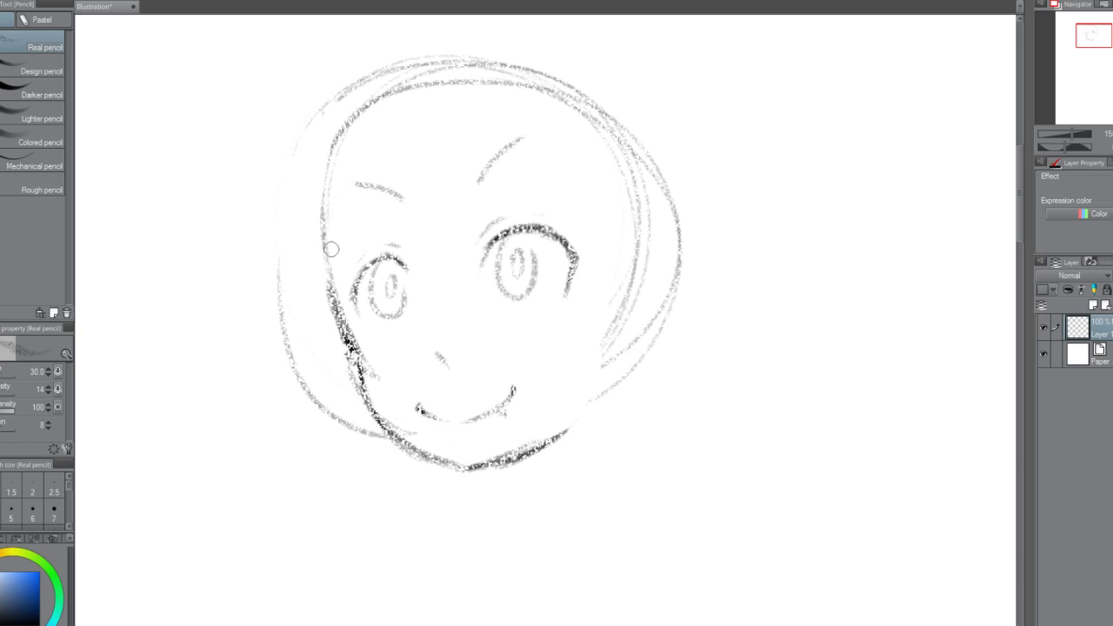
pyautogui.moveTo(332, 270)
pyautogui.mouseDown()
pyautogui.moveTo(322, 186)
pyautogui.moveTo(372, 88)
pyautogui.moveTo(444, 64)
pyautogui.moveTo(527, 75)
pyautogui.moveTo(412, 97)
pyautogui.moveTo(534, 96)
pyautogui.moveTo(609, 122)
pyautogui.moveTo(649, 286)
pyautogui.moveTo(600, 408)
pyautogui.moveTo(616, 291)
pyautogui.moveTo(626, 351)
pyautogui.moveTo(649, 364)
pyautogui.moveTo(626, 128)
pyautogui.mouseUp()
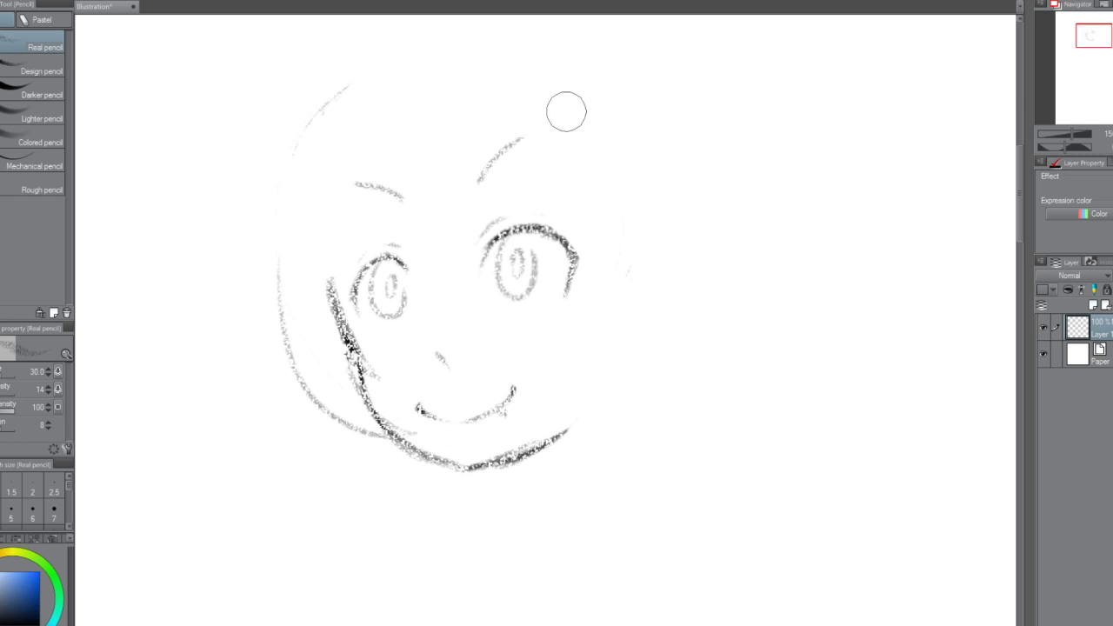
pyautogui.moveTo(566, 109)
pyautogui.mouseDown()
pyautogui.moveTo(333, 117)
pyautogui.moveTo(283, 152)
pyautogui.mouseUp()
# Erase the stray strokes around the left cheek line, leaving a single thin contour from temple to jaw.
pyautogui.moveTo(339, 350)
pyautogui.mouseDown()
pyautogui.moveTo(351, 384)
pyautogui.moveTo(313, 273)
pyautogui.mouseUp()
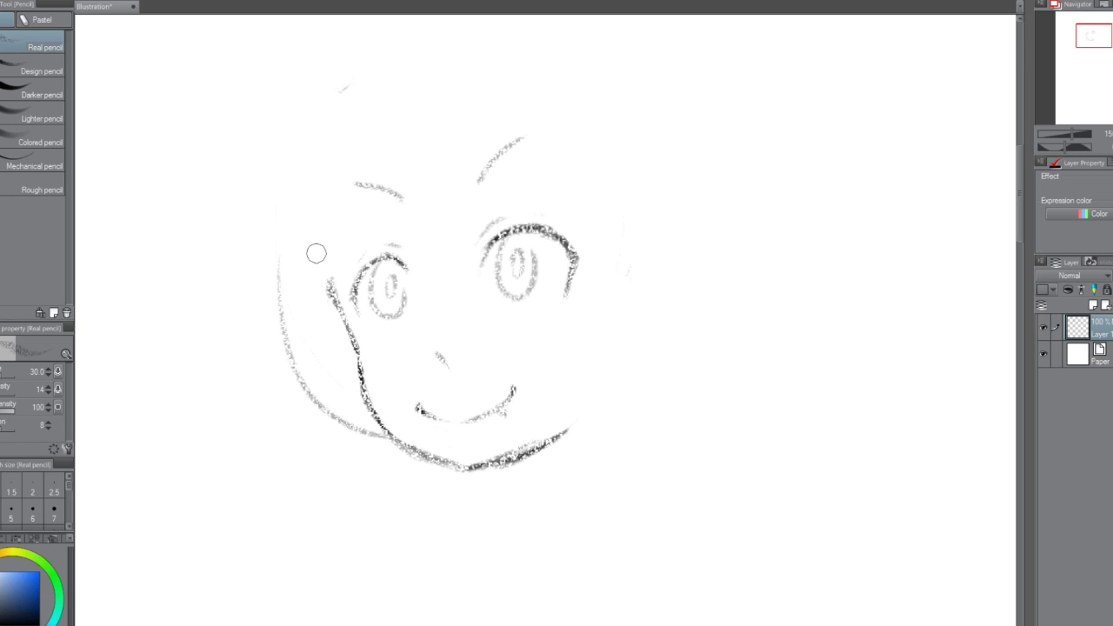
pyautogui.moveTo(339, 327); pyautogui.dragTo(322, 186)
pyautogui.moveTo(275, 232)
pyautogui.mouseDown()
pyautogui.moveTo(290, 346)
pyautogui.moveTo(324, 413)
pyautogui.mouseUp()
pyautogui.hotkey('ctrl', 'z')
# Reduce the Real pencil's brush size to 8.
pyautogui.press('[')
pyautogui.scroll(2, 298, 308)
pyautogui.press('[')
pyautogui.press('[')
pyautogui.press('[')
pyautogui.press('[')
pyautogui.press('[')
pyautogui.press('[')
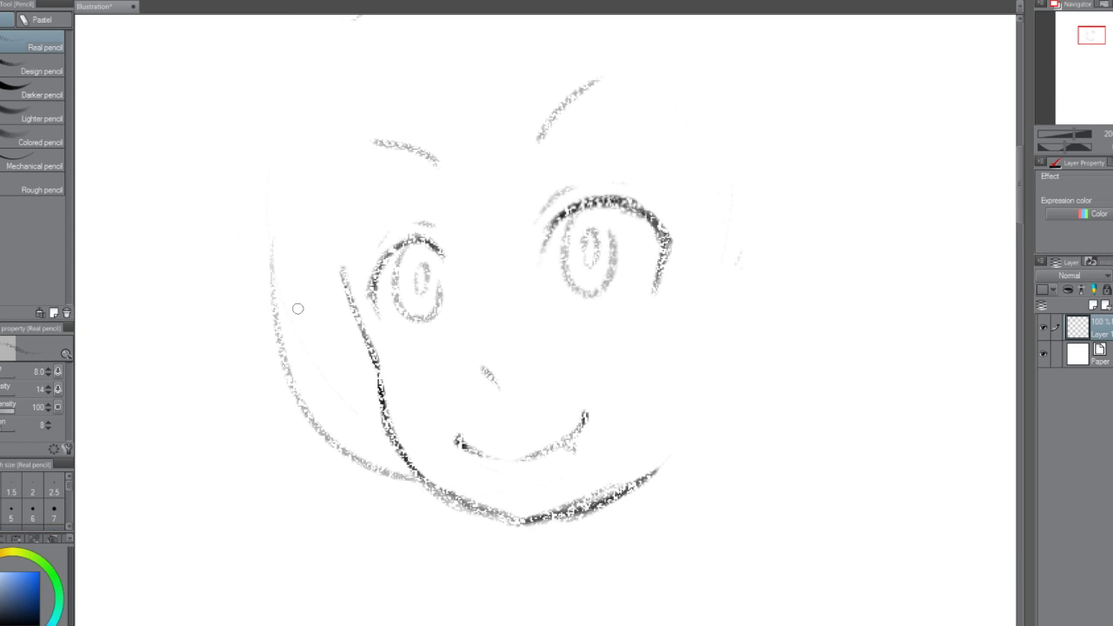
pyautogui.scroll(1, 297, 308)
pyautogui.scroll(-3, 296, 307)
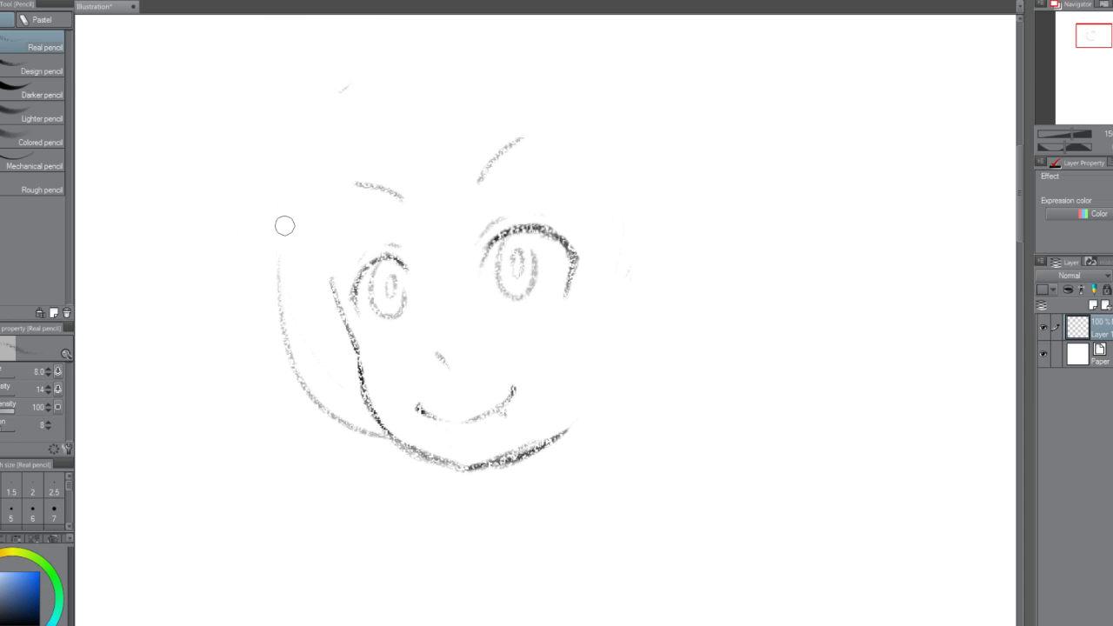
# Redraw the outer left hair line beside the cheek, ending in a pointed tip near the jaw.
pyautogui.hotkey('ctrl', 'z')
pyautogui.moveTo(286, 333); pyautogui.dragTo(301, 377)
pyautogui.hotkey('ctrl', 'z')
pyautogui.hotkey('ctrl', 'z')
pyautogui.moveTo(289, 337)
pyautogui.mouseDown()
pyautogui.moveTo(309, 412)
pyautogui.moveTo(315, 393)
pyautogui.moveTo(342, 418)
pyautogui.mouseUp()
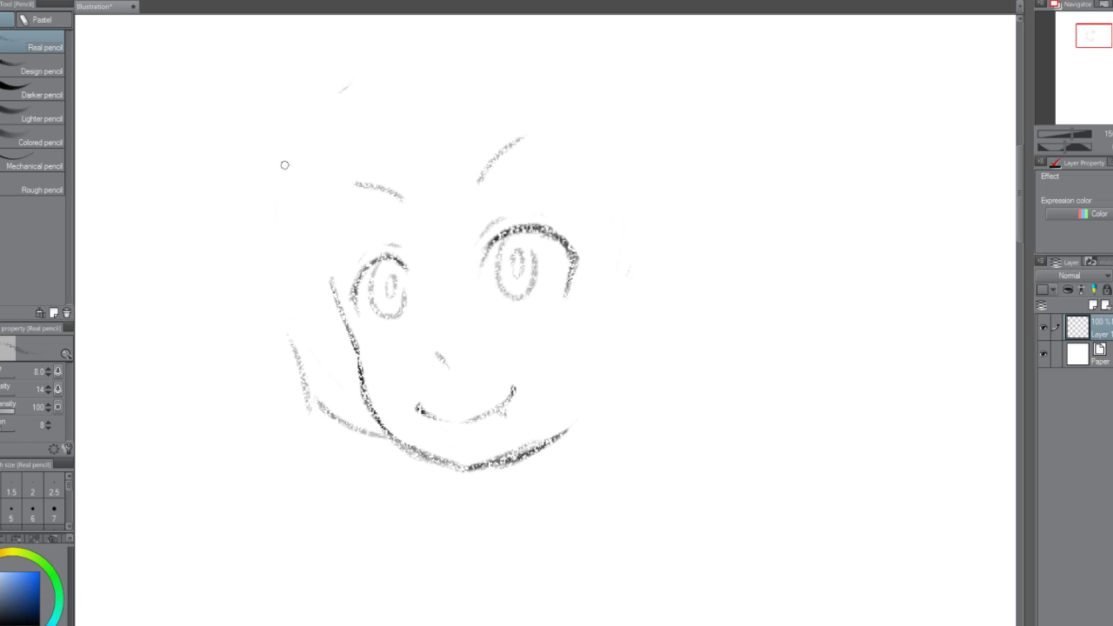
pyautogui.moveTo(301, 365); pyautogui.dragTo(288, 166)
pyautogui.hotkey('ctrl', 'z')
# Try a small flicked hair tip and an upward curve at the upper end of the outer left hair line.
pyautogui.moveTo(267, 254); pyautogui.dragTo(252, 278)
pyautogui.moveTo(274, 227); pyautogui.dragTo(322, 108)
pyautogui.hotkey('ctrl', 'z')
pyautogui.moveTo(270, 248)
pyautogui.mouseDown()
pyautogui.moveTo(315, 135)
pyautogui.moveTo(361, 102)
pyautogui.mouseUp()
pyautogui.hotkey('ctrl', 'z')
pyautogui.hotkey('ctrl', 'z')
# Draw the bangs strand beside the left eye, rising to a point above the brow and returning across the forehead.
pyautogui.moveTo(328, 303)
pyautogui.mouseDown()
pyautogui.moveTo(366, 344)
pyautogui.moveTo(341, 219)
pyautogui.mouseUp()
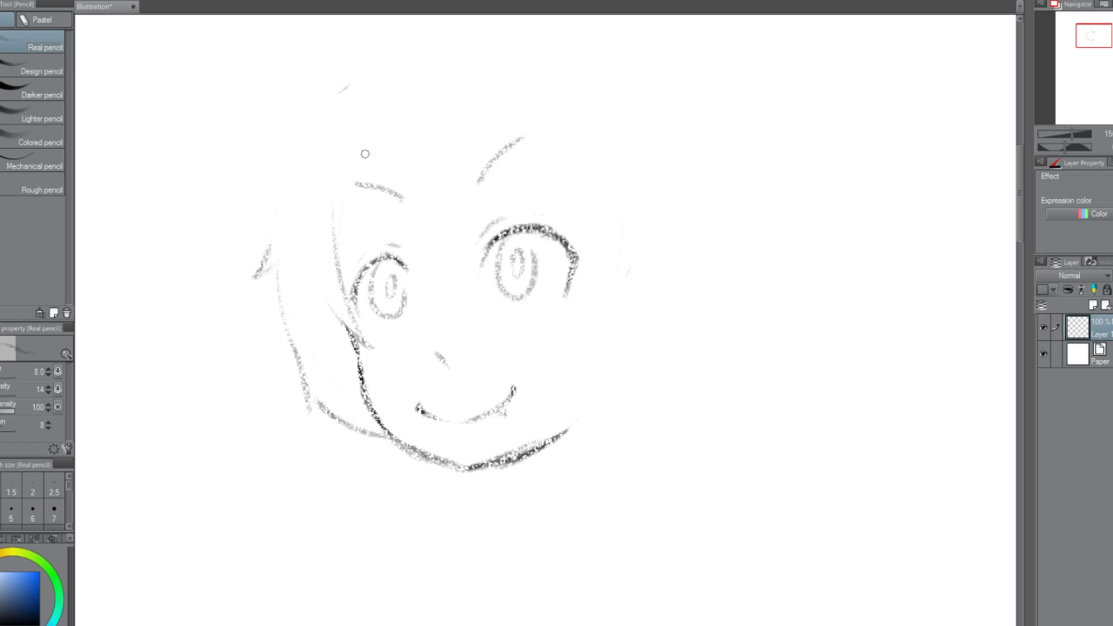
pyautogui.moveTo(346, 290)
pyautogui.mouseDown()
pyautogui.moveTo(340, 196)
pyautogui.moveTo(355, 162)
pyautogui.mouseUp()
pyautogui.hotkey('ctrl', 'z')
pyautogui.moveTo(333, 297)
pyautogui.mouseDown()
pyautogui.moveTo(358, 128)
pyautogui.moveTo(370, 209)
pyautogui.moveTo(347, 135)
pyautogui.moveTo(370, 216)
pyautogui.moveTo(420, 262)
pyautogui.moveTo(397, 233)
pyautogui.moveTo(402, 254)
pyautogui.moveTo(400, 199)
pyautogui.mouseUp()
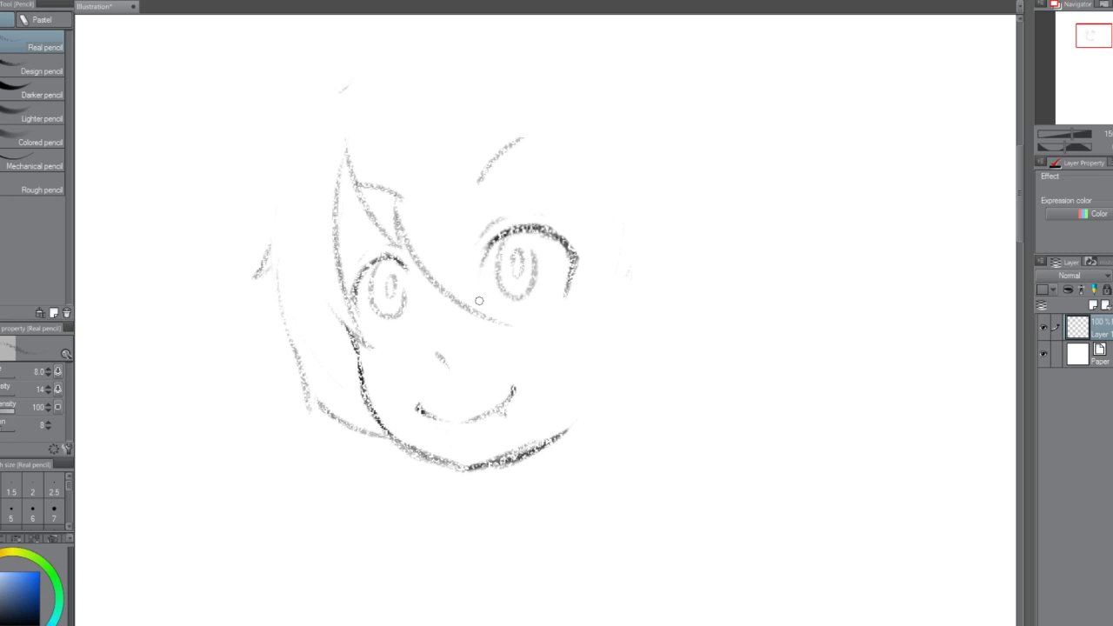
# Draw a large pointed bangs strand between the eyes down to the nose, with smaller strands branching over the right brow.
pyautogui.moveTo(398, 213); pyautogui.dragTo(522, 326)
pyautogui.moveTo(487, 289); pyautogui.dragTo(469, 177)
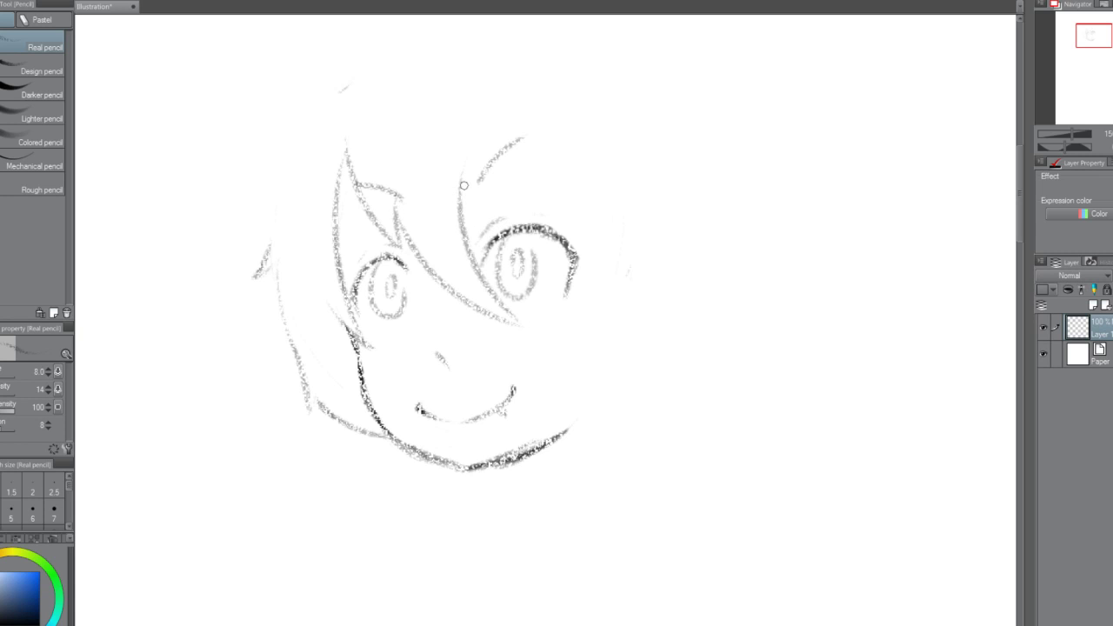
pyautogui.moveTo(465, 187)
pyautogui.mouseDown()
pyautogui.moveTo(492, 235)
pyautogui.moveTo(495, 130)
pyautogui.mouseUp()
pyautogui.hotkey('ctrl', 'z')
pyautogui.hotkey('ctrl', 'z')
pyautogui.moveTo(467, 186)
pyautogui.mouseDown()
pyautogui.moveTo(495, 244)
pyautogui.moveTo(512, 129)
pyautogui.mouseUp()
# Draw the bangs strand curving from above the right brow down past the outer side of the right eye.
pyautogui.moveTo(510, 140)
pyautogui.mouseDown()
pyautogui.moveTo(537, 192)
pyautogui.moveTo(536, 122)
pyautogui.moveTo(583, 197)
pyautogui.moveTo(585, 268)
pyautogui.mouseUp()
pyautogui.hotkey('ctrl', 'z')
pyautogui.moveTo(534, 120)
pyautogui.mouseDown()
pyautogui.moveTo(573, 161)
pyautogui.moveTo(581, 362)
pyautogui.mouseUp()
pyautogui.hotkey('ctrl', 'z')
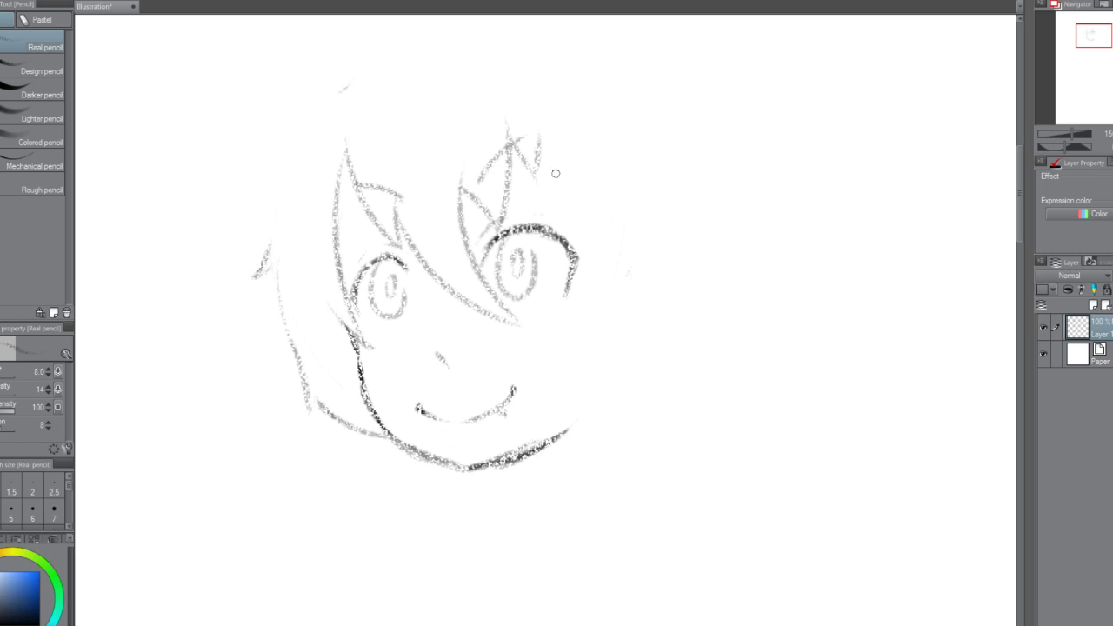
pyautogui.moveTo(534, 122)
pyautogui.mouseDown()
pyautogui.moveTo(616, 258)
pyautogui.moveTo(599, 311)
pyautogui.moveTo(594, 264)
pyautogui.moveTo(579, 338)
pyautogui.moveTo(636, 236)
pyautogui.mouseUp()
pyautogui.hotkey('ctrl', 'z')
pyautogui.hotkey('ctrl', 'z')
# Draw the right side lock tapering to a point at the jaw, with its outer edge curving back up.
pyautogui.moveTo(579, 337)
pyautogui.mouseDown()
pyautogui.moveTo(636, 249)
pyautogui.moveTo(567, 461)
pyautogui.mouseUp()
pyautogui.hotkey('ctrl', 'z')
pyautogui.moveTo(629, 259); pyautogui.dragTo(556, 450)
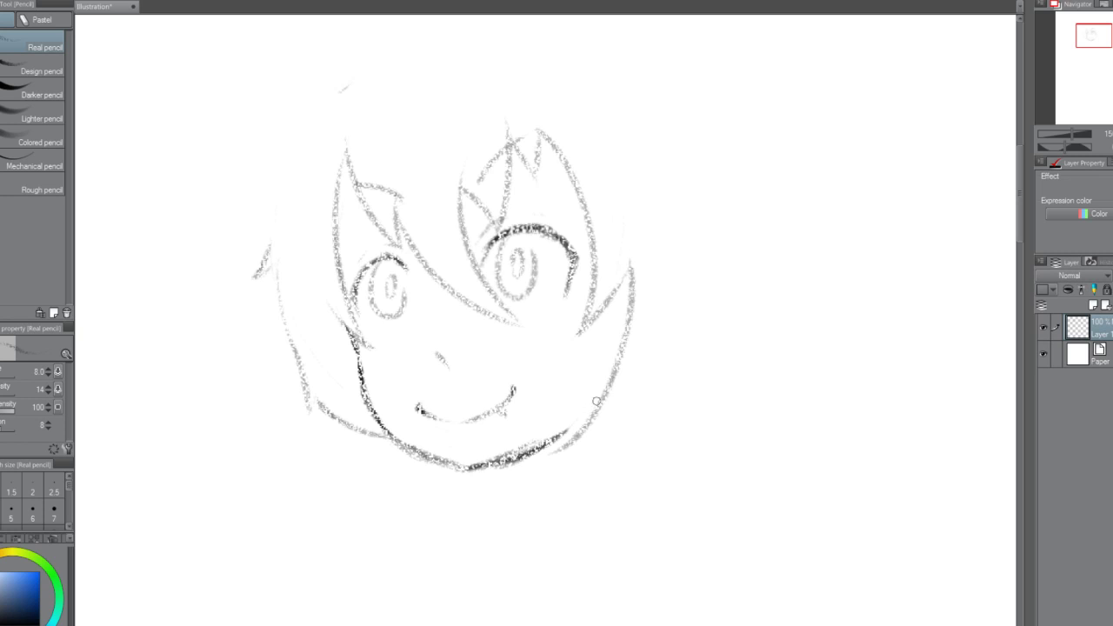
pyautogui.hotkey('ctrl', 'z')
pyautogui.moveTo(618, 298); pyautogui.dragTo(533, 472)
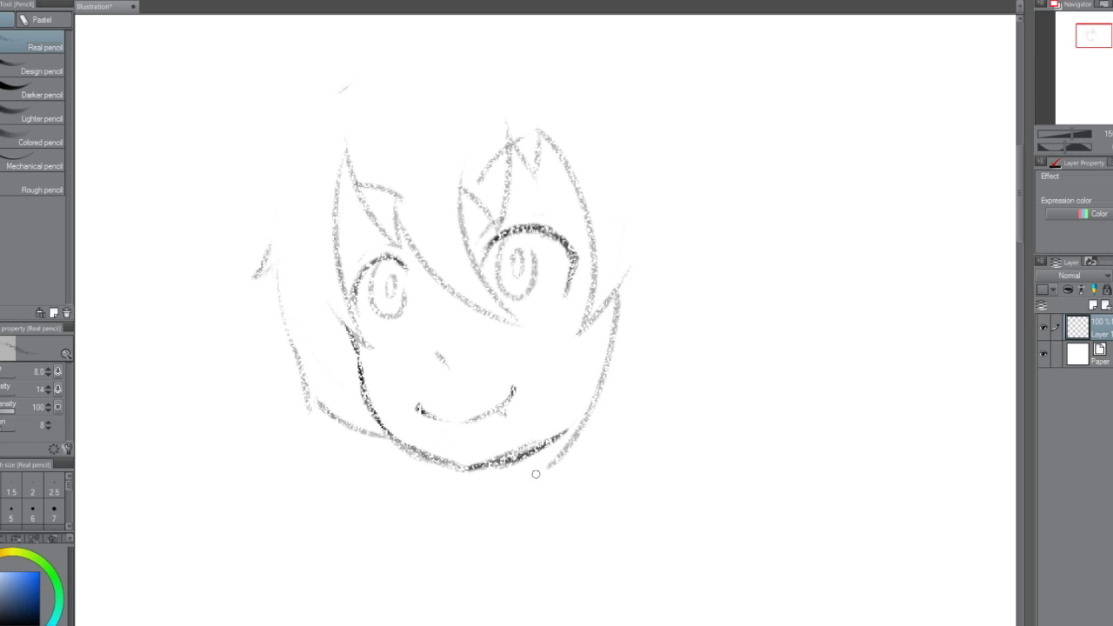
pyautogui.hotkey('ctrl', 'z')
pyautogui.moveTo(611, 299); pyautogui.dragTo(548, 460)
pyautogui.hotkey('ctrl', 'z')
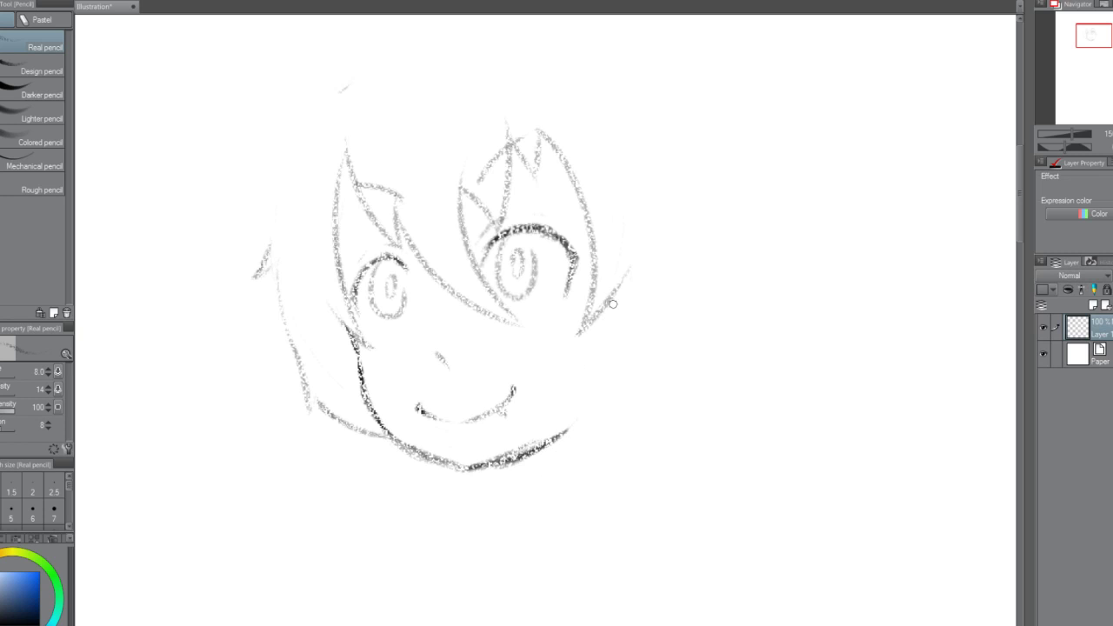
pyautogui.moveTo(613, 304); pyautogui.dragTo(540, 434)
pyautogui.hotkey('ctrl', 'z')
pyautogui.moveTo(614, 292)
pyautogui.mouseDown()
pyautogui.moveTo(548, 419)
pyautogui.moveTo(638, 392)
pyautogui.mouseUp()
pyautogui.hotkey('ctrl', 'z')
pyautogui.moveTo(548, 421)
pyautogui.mouseDown()
pyautogui.moveTo(584, 429)
pyautogui.moveTo(700, 313)
pyautogui.mouseUp()
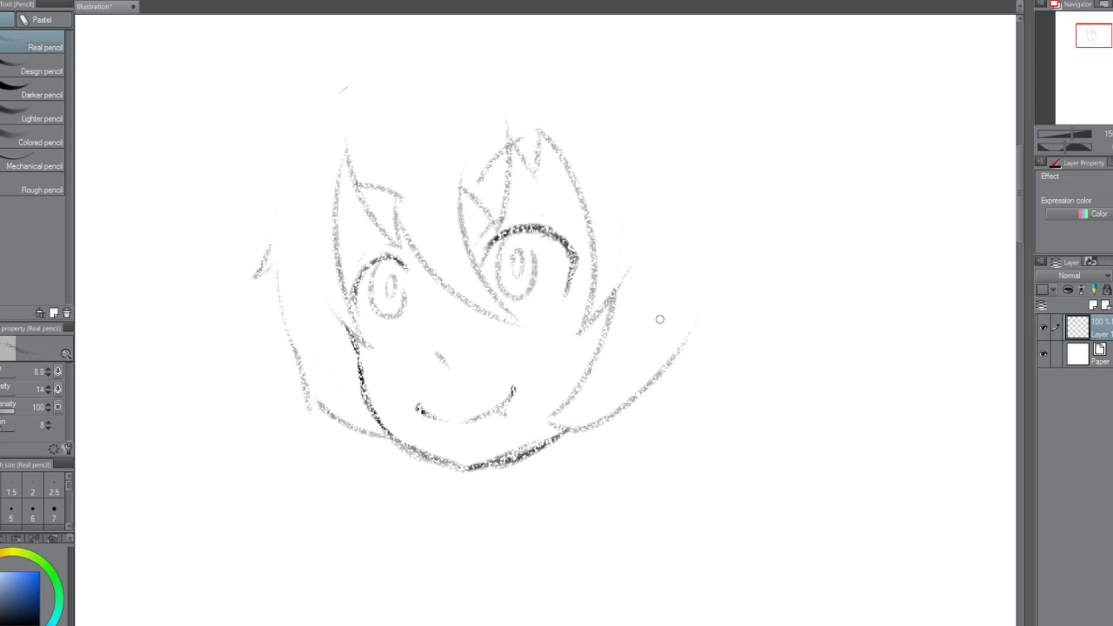
# Erase the outer left hair line and extend the right hair contour up to the crown with a small flicked tip.
pyautogui.moveTo(271, 250)
pyautogui.mouseDown()
pyautogui.moveTo(263, 294)
pyautogui.moveTo(262, 247)
pyautogui.moveTo(303, 390)
pyautogui.moveTo(282, 313)
pyautogui.moveTo(248, 284)
pyautogui.moveTo(329, 433)
pyautogui.moveTo(328, 402)
pyautogui.mouseUp()
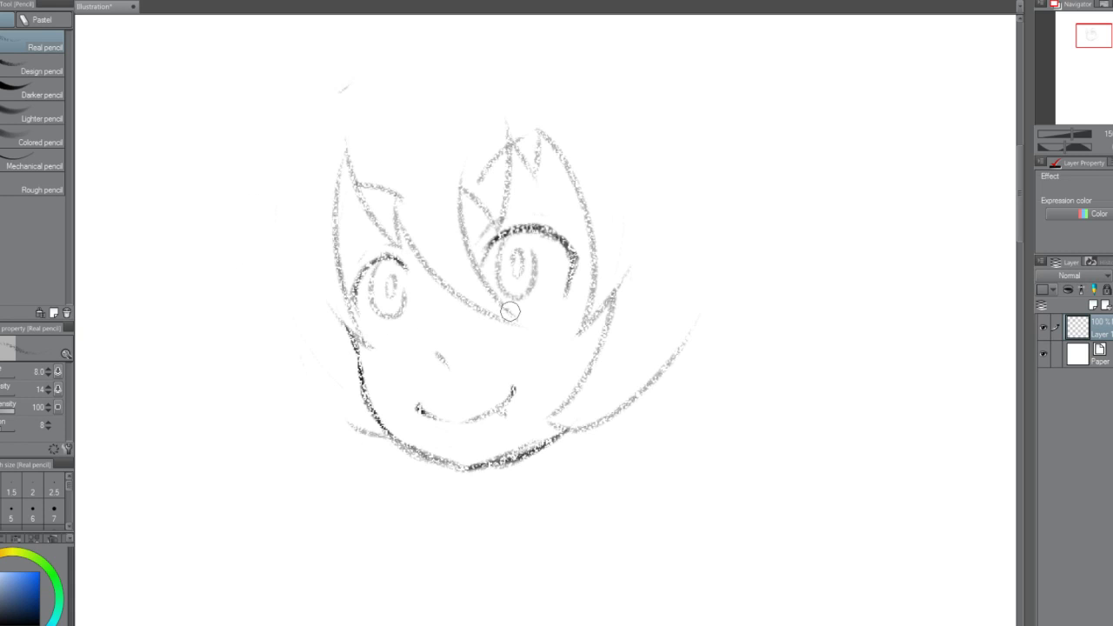
pyautogui.moveTo(684, 315)
pyautogui.mouseDown()
pyautogui.moveTo(663, 395)
pyautogui.moveTo(688, 307)
pyautogui.mouseUp()
pyautogui.moveTo(638, 393)
pyautogui.mouseDown()
pyautogui.moveTo(676, 237)
pyautogui.moveTo(710, 285)
pyautogui.moveTo(679, 80)
pyautogui.mouseUp()
pyautogui.hotkey('ctrl', 'z')
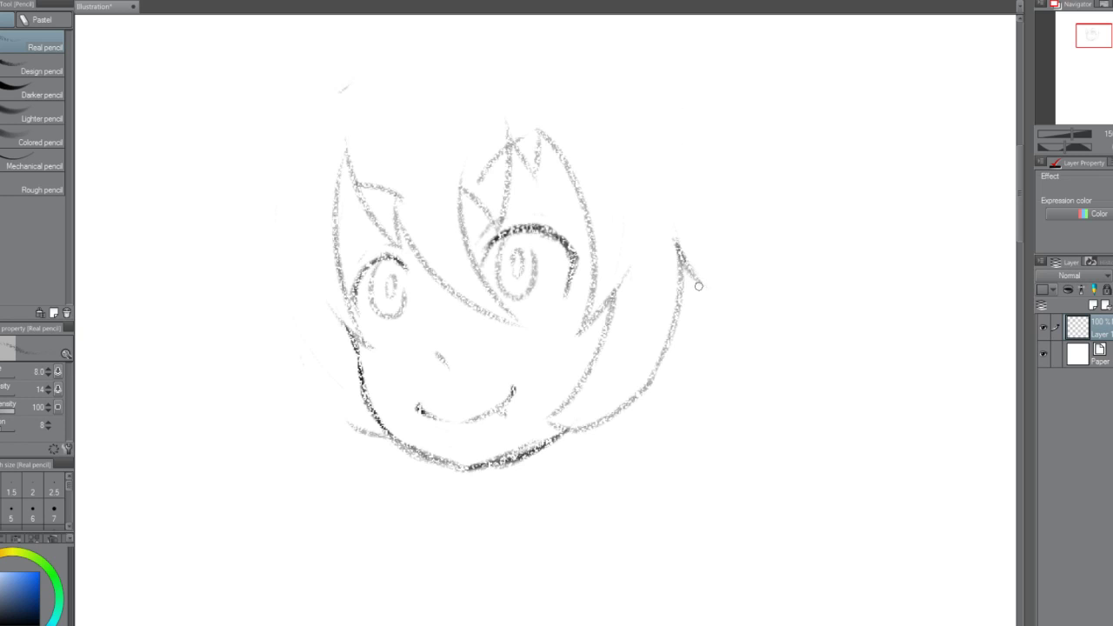
pyautogui.moveTo(699, 286); pyautogui.dragTo(687, 107)
pyautogui.hotkey('ctrl', 'z')
pyautogui.moveTo(695, 273); pyautogui.dragTo(681, 90)
pyautogui.hotkey('ctrl', 'z')
pyautogui.moveTo(697, 281); pyautogui.dragTo(645, 52)
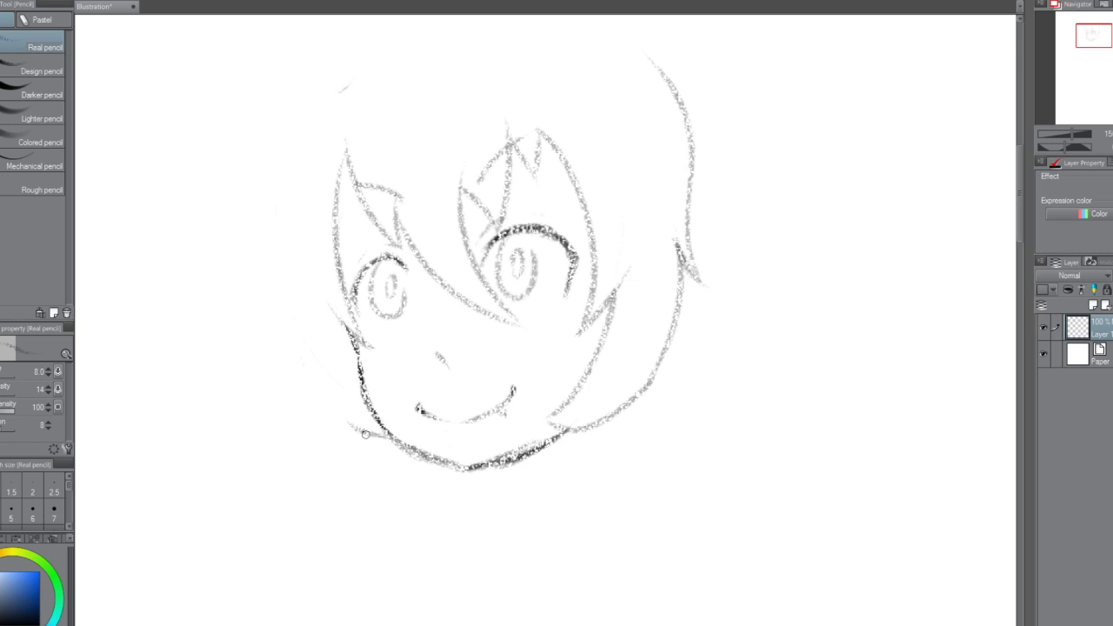
# Draw a left hair outline from the jaw up past the temple, with a small flick level with the eye.
pyautogui.moveTo(335, 410)
pyautogui.mouseDown()
pyautogui.moveTo(339, 438)
pyautogui.moveTo(300, 213)
pyautogui.mouseUp()
pyautogui.hotkey('ctrl', 'z')
pyautogui.moveTo(338, 411)
pyautogui.mouseDown()
pyautogui.moveTo(290, 258)
pyautogui.moveTo(302, 126)
pyautogui.mouseUp()
pyautogui.hotkey('ctrl', 'z')
pyautogui.moveTo(333, 415)
pyautogui.mouseDown()
pyautogui.moveTo(296, 251)
pyautogui.moveTo(281, 273)
pyautogui.moveTo(299, 249)
pyautogui.moveTo(290, 211)
pyautogui.moveTo(301, 150)
pyautogui.mouseUp()
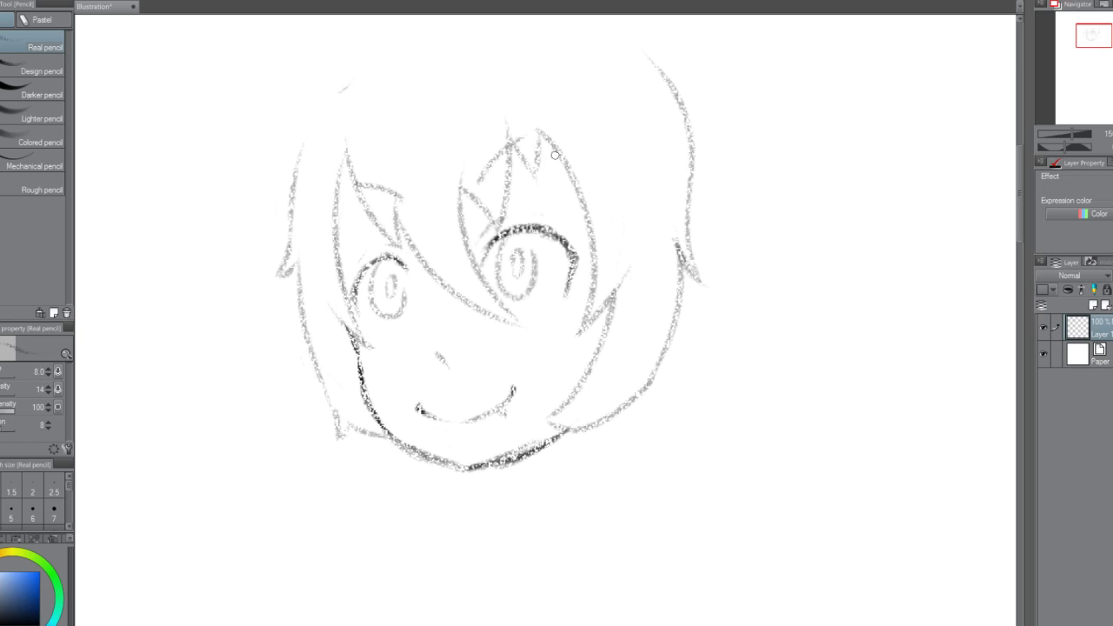
# Erase the strands crossing the right brow and draw a single strand edge sweeping across the right upper eyelid.
pyautogui.moveTo(509, 133)
pyautogui.mouseDown()
pyautogui.moveTo(526, 135)
pyautogui.moveTo(523, 154)
pyautogui.mouseUp()
pyautogui.hotkey('ctrl', 'z')
pyautogui.moveTo(485, 233); pyautogui.dragTo(546, 230)
pyautogui.hotkey('ctrl', 'z')
pyautogui.moveTo(471, 189)
pyautogui.mouseDown()
pyautogui.moveTo(473, 213)
pyautogui.moveTo(502, 221)
pyautogui.mouseUp()
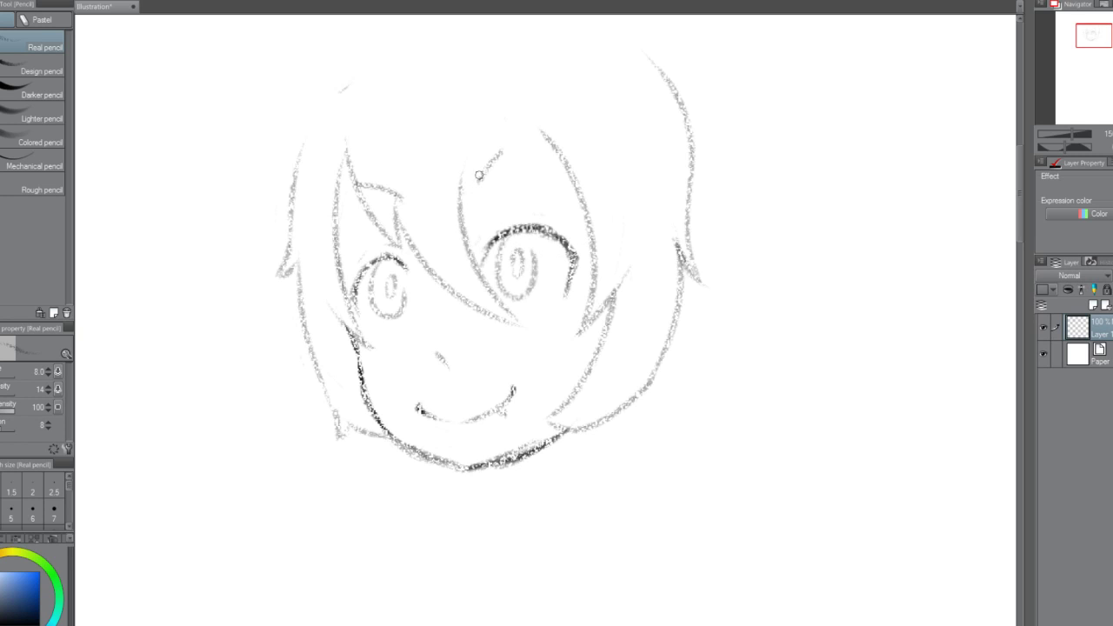
pyautogui.moveTo(460, 188)
pyautogui.mouseDown()
pyautogui.moveTo(500, 229)
pyautogui.moveTo(592, 247)
pyautogui.mouseUp()
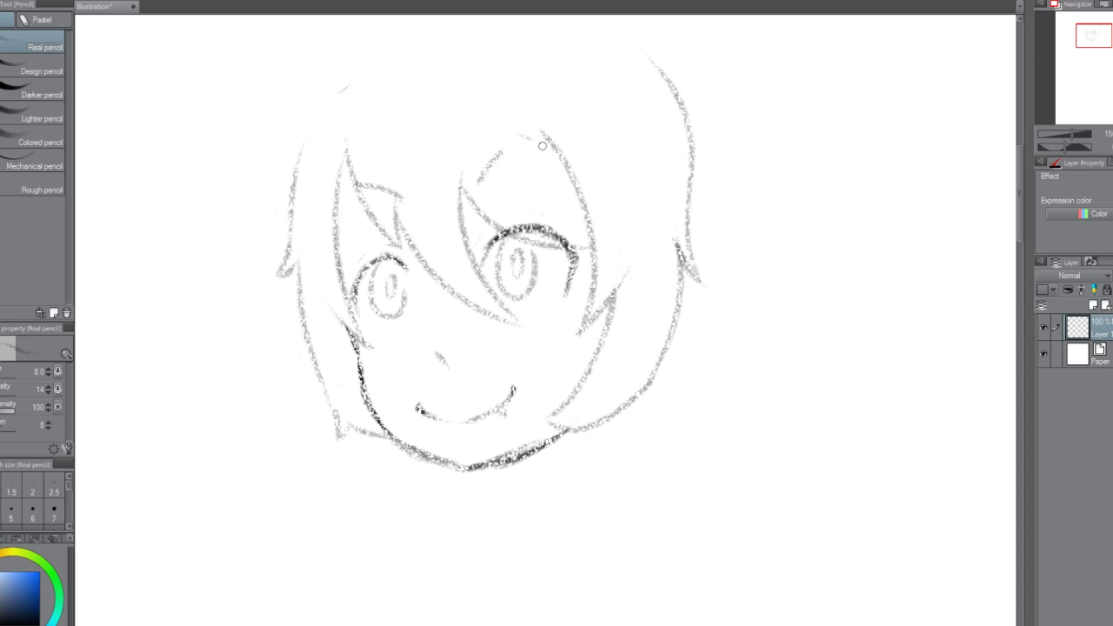
pyautogui.moveTo(509, 133)
pyautogui.mouseDown()
pyautogui.moveTo(552, 147)
pyautogui.moveTo(541, 115)
pyautogui.mouseUp()
pyautogui.hotkey('ctrl', 'z')
# Draw the upper left head contour toward the crown and rework the left hair line curving into the jaw.
pyautogui.moveTo(289, 247); pyautogui.dragTo(385, 30)
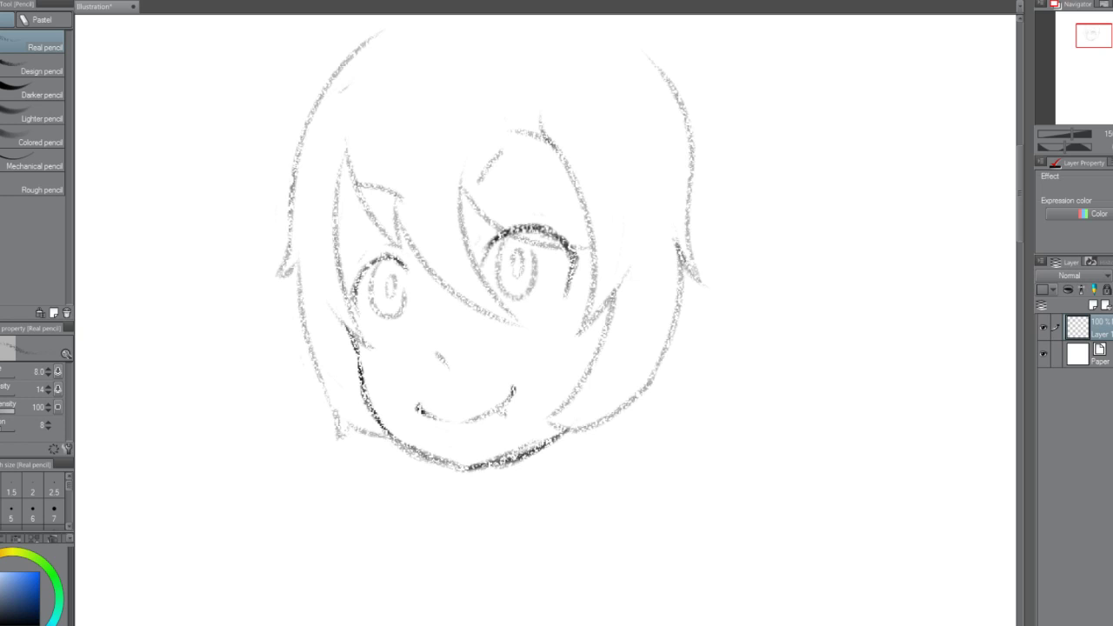
pyautogui.moveTo(296, 263)
pyautogui.mouseDown()
pyautogui.moveTo(305, 354)
pyautogui.moveTo(360, 427)
pyautogui.mouseUp()
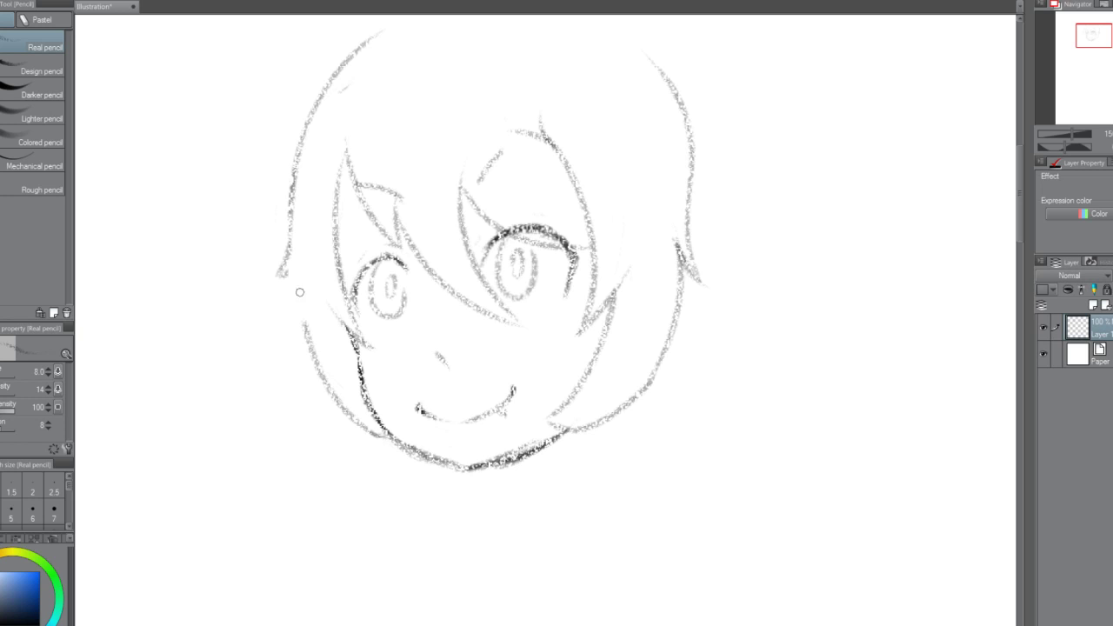
pyautogui.moveTo(374, 433)
pyautogui.mouseDown()
pyautogui.moveTo(311, 346)
pyautogui.moveTo(314, 335)
pyautogui.moveTo(315, 361)
pyautogui.moveTo(324, 356)
pyautogui.moveTo(322, 294)
pyautogui.moveTo(312, 288)
pyautogui.moveTo(315, 332)
pyautogui.moveTo(303, 263)
pyautogui.moveTo(333, 138)
pyautogui.moveTo(305, 251)
pyautogui.moveTo(297, 233)
pyautogui.moveTo(288, 262)
pyautogui.moveTo(313, 231)
pyautogui.mouseUp()
pyautogui.press('e')
pyautogui.press('p')
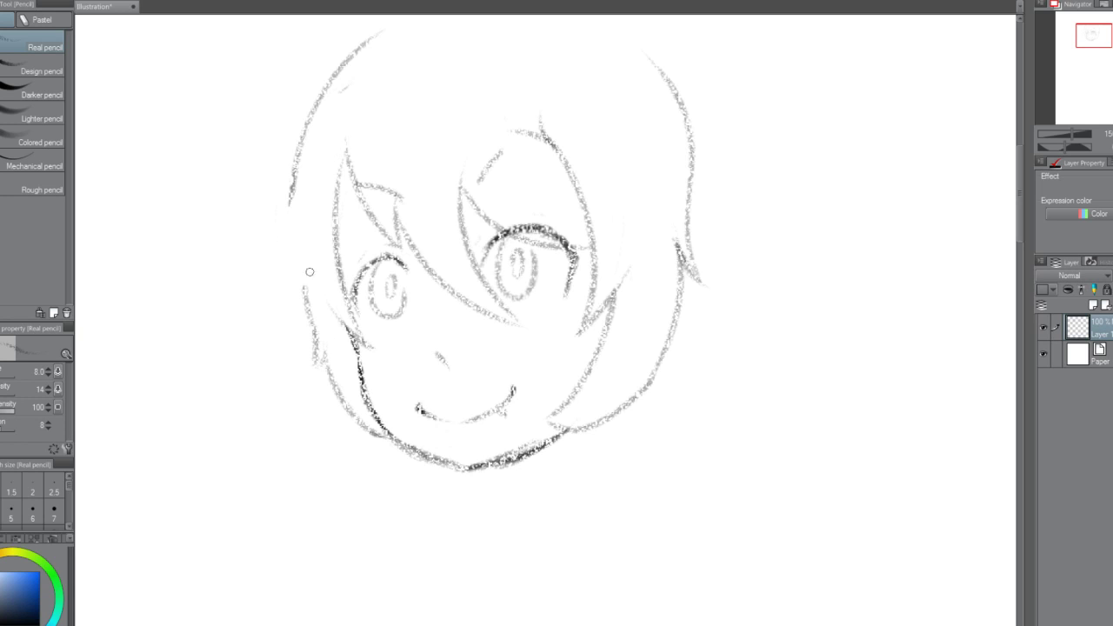
# Redraw the left side hair as an inner strand line with a longer outer contour running alongside it.
pyautogui.moveTo(311, 299)
pyautogui.mouseDown()
pyautogui.moveTo(301, 254)
pyautogui.moveTo(308, 165)
pyautogui.moveTo(290, 218)
pyautogui.mouseUp()
pyautogui.hotkey('ctrl', 'z')
pyautogui.press('e')
pyautogui.press('p')
pyautogui.moveTo(302, 294); pyautogui.dragTo(306, 169)
pyautogui.hotkey('ctrl', 'z')
pyautogui.moveTo(303, 296); pyautogui.dragTo(315, 165)
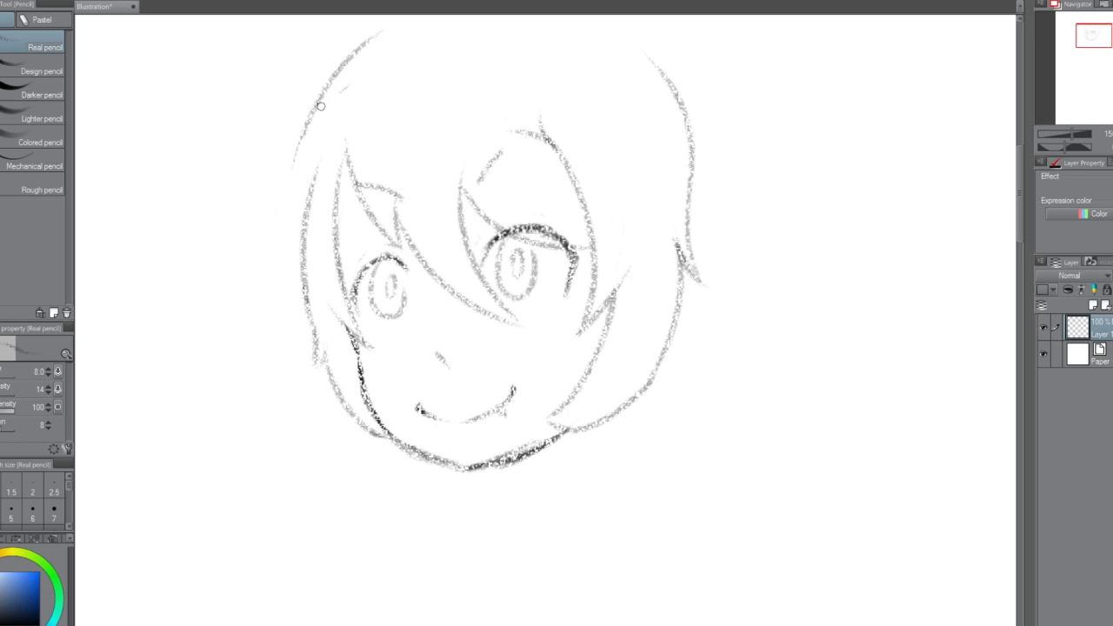
pyautogui.moveTo(319, 109); pyautogui.dragTo(288, 324)
pyautogui.hotkey('ctrl', 'z')
pyautogui.moveTo(326, 95); pyautogui.dragTo(290, 278)
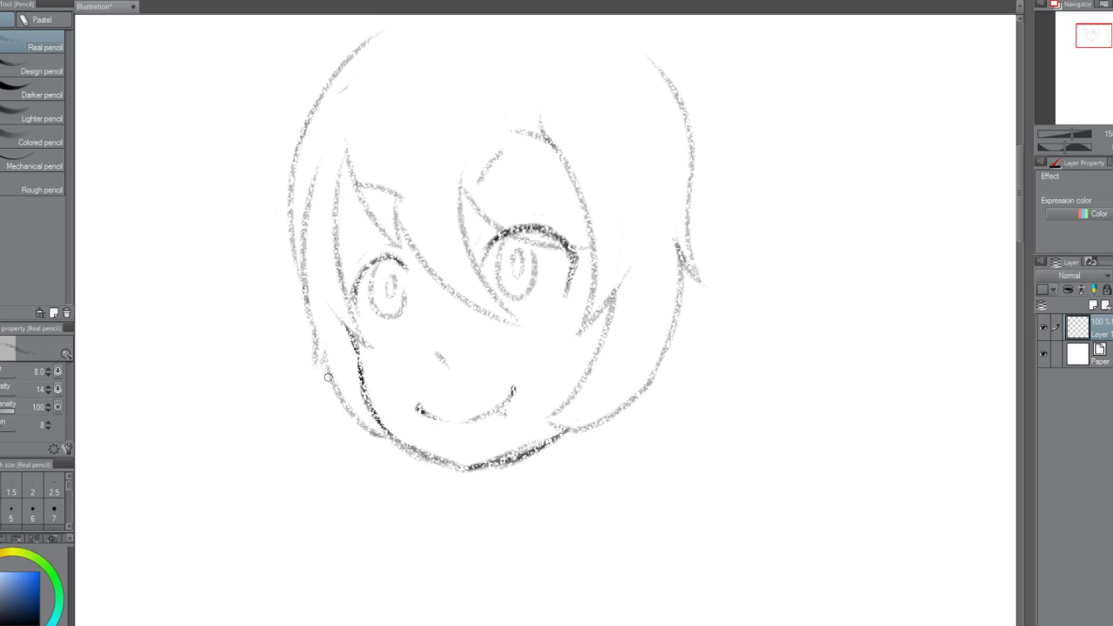
# Draw spiky hair tips sticking out beside the lower left jaw.
pyautogui.moveTo(334, 393)
pyautogui.mouseDown()
pyautogui.moveTo(317, 471)
pyautogui.moveTo(345, 438)
pyautogui.moveTo(316, 468)
pyautogui.moveTo(362, 444)
pyautogui.moveTo(384, 476)
pyautogui.mouseUp()
pyautogui.hotkey('ctrl', 'z')
pyautogui.hotkey('ctrl', 'z')
pyautogui.hotkey('ctrl', 'z')
pyautogui.moveTo(326, 375)
pyautogui.mouseDown()
pyautogui.moveTo(293, 380)
pyautogui.moveTo(292, 391)
pyautogui.moveTo(339, 387)
pyautogui.moveTo(309, 383)
pyautogui.moveTo(298, 398)
pyautogui.moveTo(352, 405)
pyautogui.mouseUp()
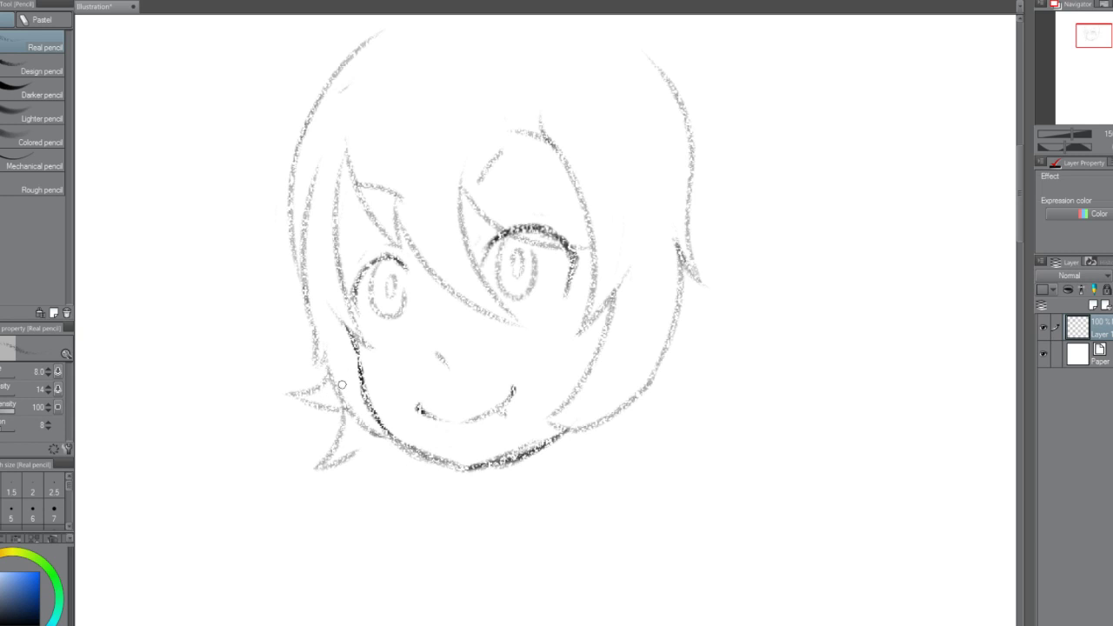
pyautogui.moveTo(294, 296)
pyautogui.mouseDown()
pyautogui.moveTo(279, 301)
pyautogui.moveTo(306, 289)
pyautogui.mouseUp()
pyautogui.hotkey('ctrl', 'z')
pyautogui.hotkey('ctrl', 'z')
# Rework the left eyebrow where the bangs cross it and redraw the right eyebrow's arch up to the bangs strand.
pyautogui.moveTo(351, 184)
pyautogui.mouseDown()
pyautogui.moveTo(414, 215)
pyautogui.moveTo(339, 183)
pyautogui.moveTo(384, 189)
pyautogui.moveTo(410, 208)
pyautogui.moveTo(357, 185)
pyautogui.moveTo(422, 216)
pyautogui.mouseUp()
pyautogui.hotkey('ctrl', 'z')
pyautogui.hotkey('ctrl', 'z')
pyautogui.hotkey('ctrl', 'z')
pyautogui.moveTo(351, 185); pyautogui.dragTo(412, 218)
pyautogui.hotkey('ctrl', 'z')
pyautogui.hotkey('ctrl', 'z')
pyautogui.moveTo(476, 189); pyautogui.dragTo(536, 127)
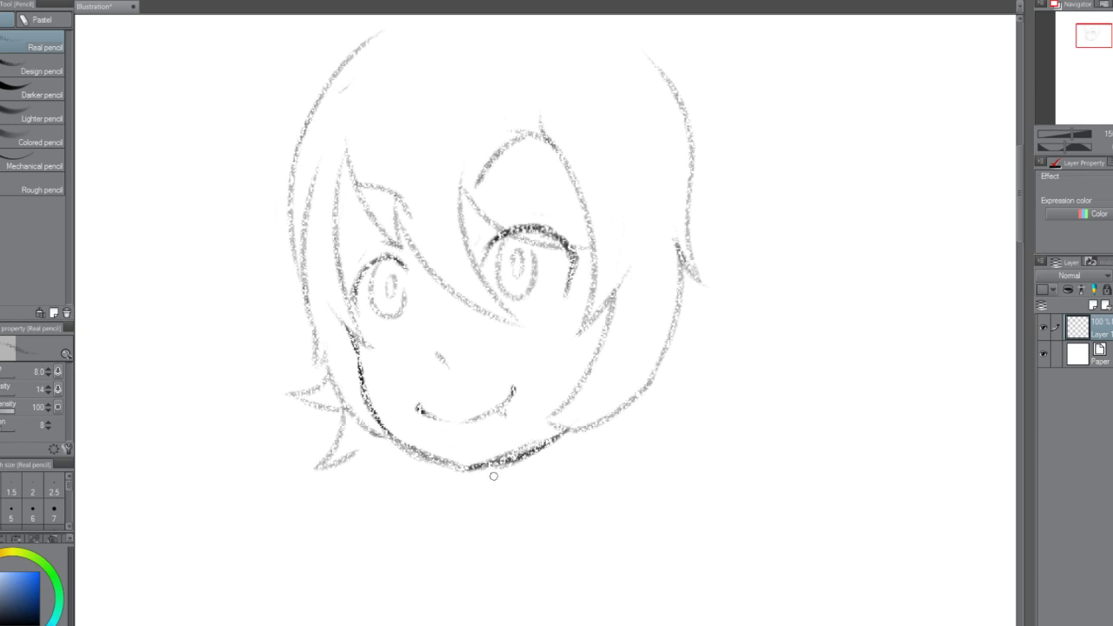
# Draw a short neck line under the chin and a second line below the right lock that curves outward.
pyautogui.moveTo(426, 460)
pyautogui.mouseDown()
pyautogui.moveTo(458, 503)
pyautogui.moveTo(450, 474)
pyautogui.moveTo(463, 533)
pyautogui.mouseUp()
pyautogui.hotkey('ctrl', 'z')
pyautogui.hotkey('ctrl', 'z')
pyautogui.moveTo(455, 467); pyautogui.dragTo(467, 505)
pyautogui.hotkey('ctrl', 'z')
pyautogui.moveTo(458, 468); pyautogui.dragTo(465, 517)
pyautogui.moveTo(577, 433); pyautogui.dragTo(574, 489)
pyautogui.hotkey('ctrl', 'z')
pyautogui.hotkey('ctrl', 'z')
pyautogui.moveTo(579, 422)
pyautogui.mouseDown()
pyautogui.moveTo(580, 503)
pyautogui.moveTo(605, 506)
pyautogui.mouseUp()
pyautogui.hotkey('ctrl', 'z')
pyautogui.hotkey('ctrl', 'z')
pyautogui.moveTo(442, 460); pyautogui.dragTo(465, 504)
pyautogui.hotkey('ctrl', 'z')
pyautogui.moveTo(586, 426); pyautogui.dragTo(602, 485)
pyautogui.moveTo(589, 470); pyautogui.dragTo(648, 489)
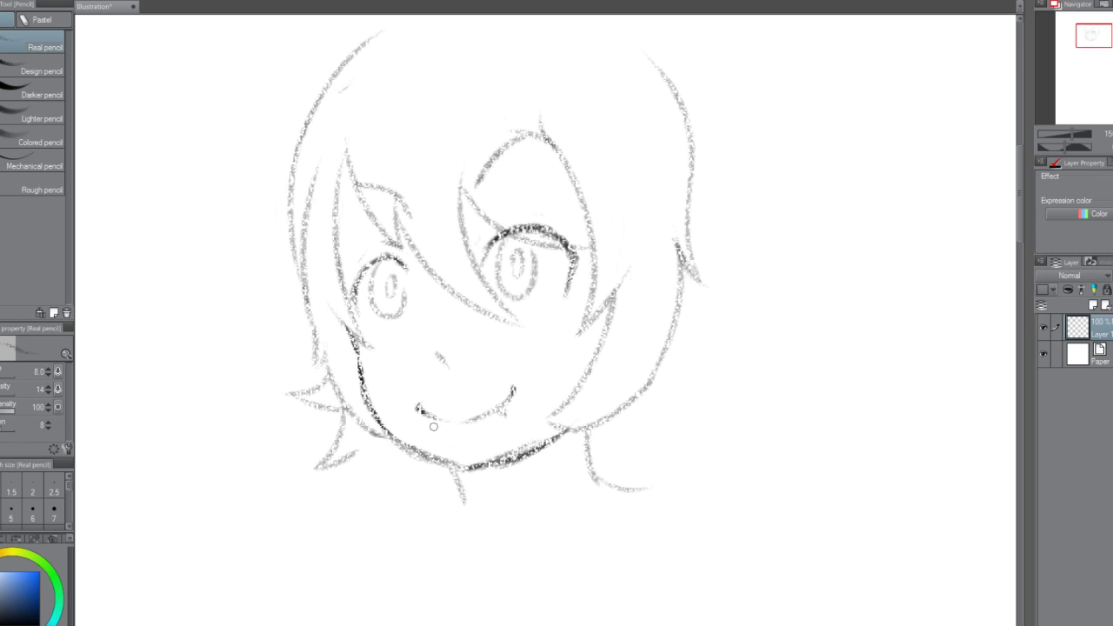
# Erase the spiky tips beside the left jaw and draw curled hair tips behind the right side of the neck.
pyautogui.moveTo(297, 405)
pyautogui.mouseDown()
pyautogui.moveTo(321, 383)
pyautogui.moveTo(326, 458)
pyautogui.moveTo(351, 450)
pyautogui.moveTo(309, 453)
pyautogui.moveTo(333, 455)
pyautogui.moveTo(335, 396)
pyautogui.mouseUp()
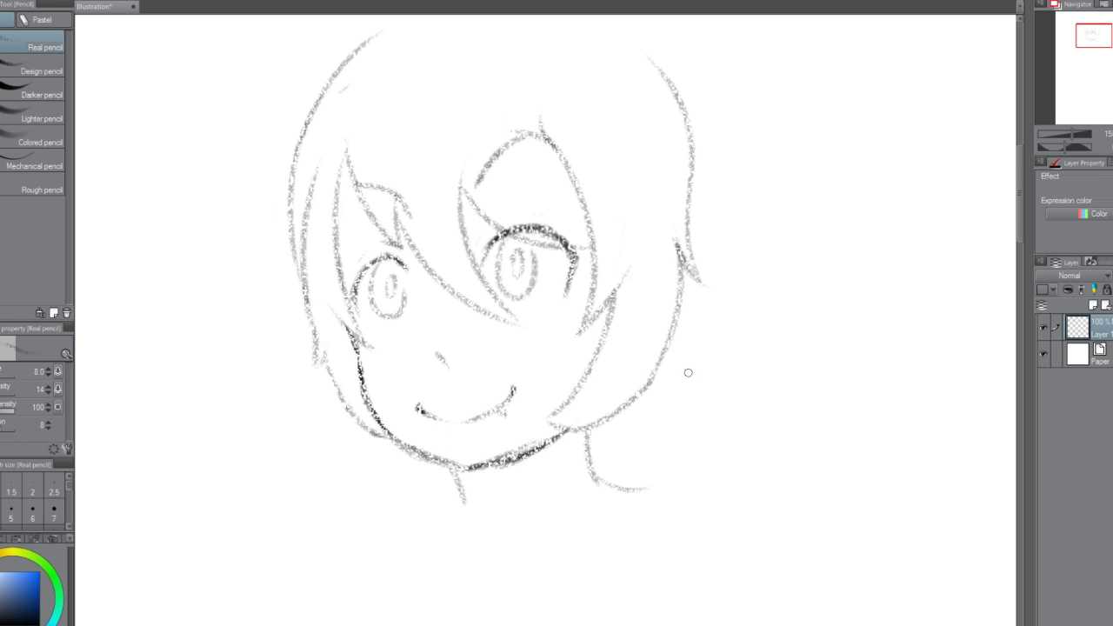
pyautogui.moveTo(595, 470)
pyautogui.mouseDown()
pyautogui.moveTo(656, 487)
pyautogui.moveTo(679, 477)
pyautogui.mouseUp()
pyautogui.hotkey('ctrl', 'z')
pyautogui.moveTo(590, 459)
pyautogui.mouseDown()
pyautogui.moveTo(660, 466)
pyautogui.moveTo(644, 466)
pyautogui.moveTo(631, 421)
pyautogui.mouseUp()
pyautogui.hotkey('ctrl', 'z')
pyautogui.moveTo(645, 468)
pyautogui.mouseDown()
pyautogui.moveTo(650, 425)
pyautogui.moveTo(645, 438)
pyautogui.moveTo(632, 432)
pyautogui.moveTo(696, 435)
pyautogui.mouseUp()
pyautogui.hotkey('ctrl', 'z')
pyautogui.moveTo(622, 438)
pyautogui.mouseDown()
pyautogui.moveTo(705, 444)
pyautogui.moveTo(732, 431)
pyautogui.moveTo(711, 390)
pyautogui.mouseUp()
pyautogui.hotkey('ctrl', 'z')
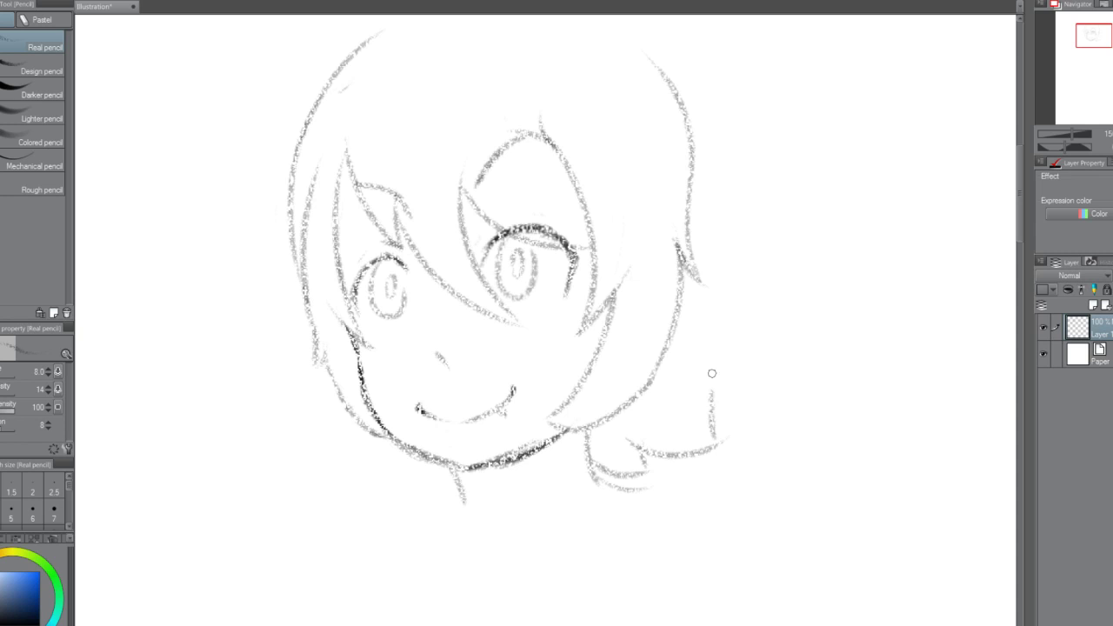
# Continue the back hair upward on the right with a jagged tip and a long edge reaching the side flick.
pyautogui.hotkey('ctrl', 'z')
pyautogui.moveTo(721, 440)
pyautogui.mouseDown()
pyautogui.moveTo(700, 407)
pyautogui.moveTo(699, 372)
pyautogui.moveTo(720, 399)
pyautogui.moveTo(730, 315)
pyautogui.mouseUp()
pyautogui.moveTo(730, 334); pyautogui.dragTo(718, 249)
pyautogui.hotkey('ctrl', 'z')
pyautogui.moveTo(729, 340)
pyautogui.mouseDown()
pyautogui.moveTo(714, 245)
pyautogui.moveTo(741, 270)
pyautogui.moveTo(746, 298)
pyautogui.mouseUp()
pyautogui.hotkey('ctrl', 'z')
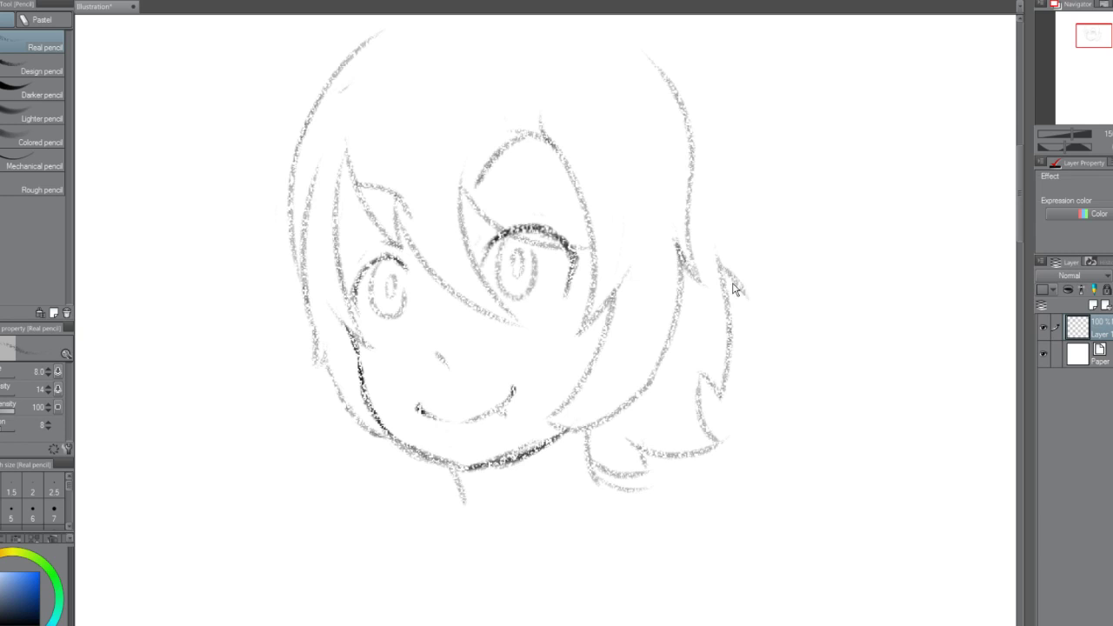
# Try to draw a large outer hair mass on the right with zigzag tips along its lower edge.
pyautogui.hotkey('ctrl', 'z')
pyautogui.moveTo(691, 245)
pyautogui.mouseDown()
pyautogui.moveTo(715, 264)
pyautogui.moveTo(714, 252)
pyautogui.moveTo(728, 259)
pyautogui.moveTo(720, 257)
pyautogui.moveTo(748, 285)
pyautogui.moveTo(746, 262)
pyautogui.mouseUp()
pyautogui.hotkey('ctrl', 'z')
pyautogui.hotkey('ctrl', 'z')
pyautogui.hotkey('ctrl', 'z')
pyautogui.moveTo(749, 48); pyautogui.dragTo(808, 204)
pyautogui.hotkey('ctrl', 'z')
pyautogui.moveTo(727, 25)
pyautogui.mouseDown()
pyautogui.moveTo(789, 283)
pyautogui.moveTo(756, 218)
pyautogui.moveTo(787, 289)
pyautogui.mouseUp()
pyautogui.moveTo(774, 244)
pyautogui.mouseDown()
pyautogui.moveTo(749, 308)
pyautogui.moveTo(743, 271)
pyautogui.moveTo(748, 298)
pyautogui.mouseUp()
pyautogui.hotkey('ctrl', 'z')
pyautogui.hotkey('ctrl', 'z')
pyautogui.hotkey('ctrl', 'z')
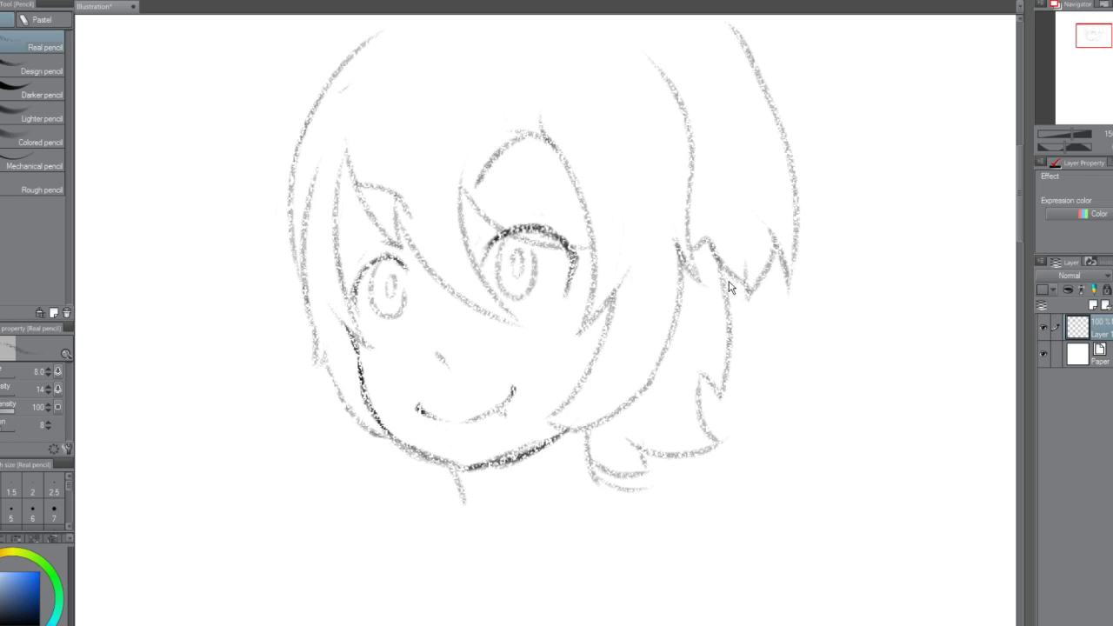
pyautogui.moveTo(733, 297); pyautogui.dragTo(715, 289)
pyautogui.moveTo(695, 228)
pyautogui.mouseDown()
pyautogui.moveTo(758, 306)
pyautogui.moveTo(723, 244)
pyautogui.moveTo(740, 292)
pyautogui.moveTo(772, 305)
pyautogui.moveTo(776, 283)
pyautogui.moveTo(783, 299)
pyautogui.moveTo(789, 271)
pyautogui.moveTo(764, 133)
pyautogui.moveTo(726, 56)
pyautogui.moveTo(788, 178)
pyautogui.moveTo(792, 164)
pyautogui.moveTo(734, 29)
pyautogui.mouseUp()
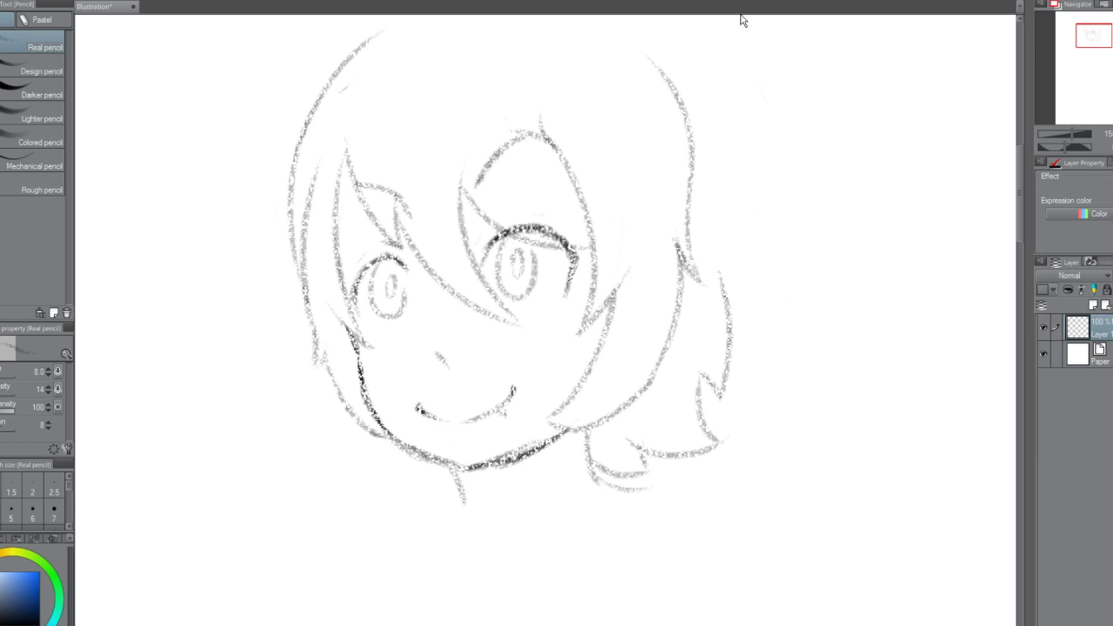
# Draw a long outer hair curve on the far right and join it to the back hair with pointed lower tips.
pyautogui.moveTo(740, 35)
pyautogui.mouseDown()
pyautogui.moveTo(786, 136)
pyautogui.moveTo(777, 290)
pyautogui.moveTo(757, 328)
pyautogui.moveTo(718, 244)
pyautogui.moveTo(772, 319)
pyautogui.mouseUp()
pyautogui.hotkey('ctrl', 'z')
pyautogui.hotkey('ctrl', 'z')
pyautogui.hotkey('ctrl', 'z')
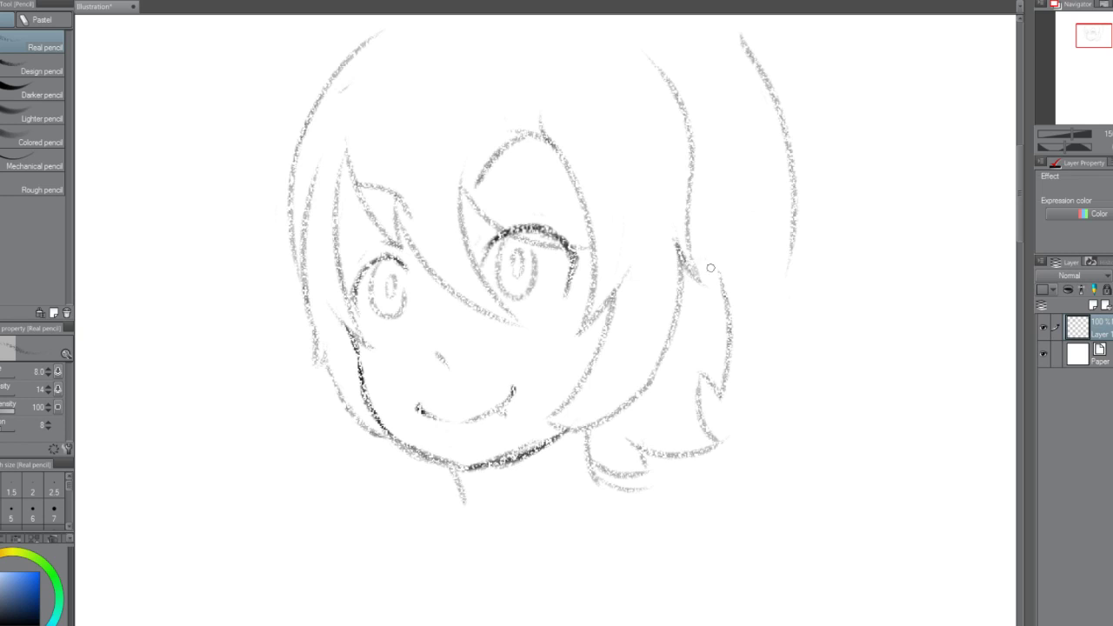
pyautogui.moveTo(710, 267)
pyautogui.mouseDown()
pyautogui.moveTo(789, 316)
pyautogui.moveTo(730, 287)
pyautogui.moveTo(764, 328)
pyautogui.moveTo(777, 326)
pyautogui.moveTo(778, 303)
pyautogui.moveTo(818, 320)
pyautogui.moveTo(797, 221)
pyautogui.mouseUp()
pyautogui.hotkey('ctrl', 'z')
pyautogui.hotkey('ctrl', 'z')
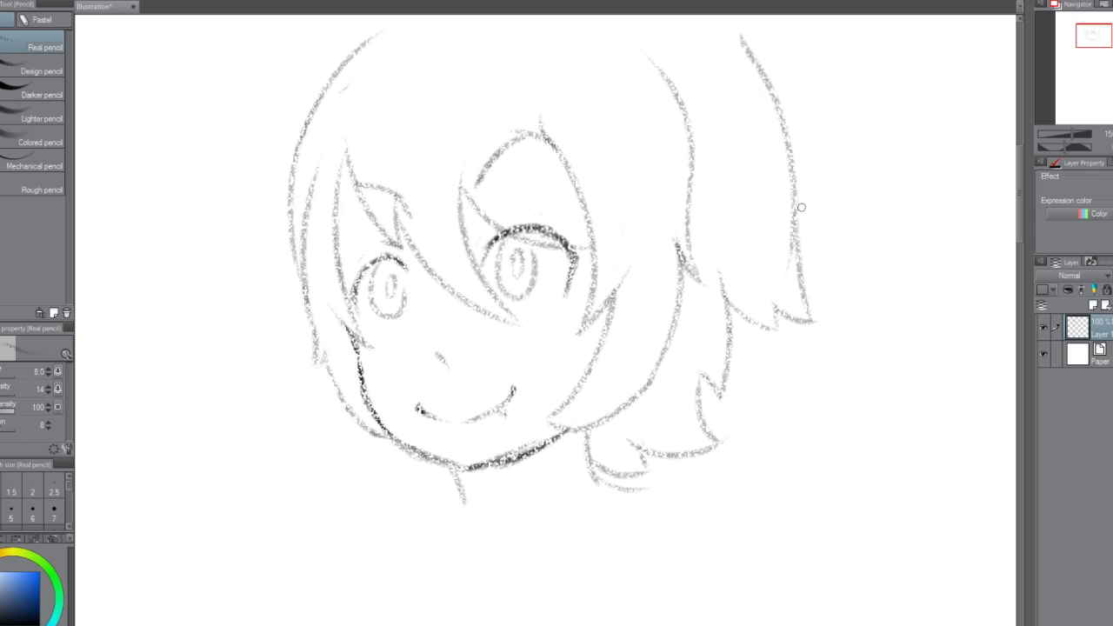
# Redraw the lower end of the far right hair curve so it flares out into the outermost tip.
pyautogui.hotkey('ctrl', 'z')
pyautogui.moveTo(807, 320); pyautogui.dragTo(787, 233)
pyautogui.hotkey('ctrl', 'z')
pyautogui.moveTo(808, 322)
pyautogui.mouseDown()
pyautogui.moveTo(795, 299)
pyautogui.moveTo(794, 161)
pyautogui.mouseUp()
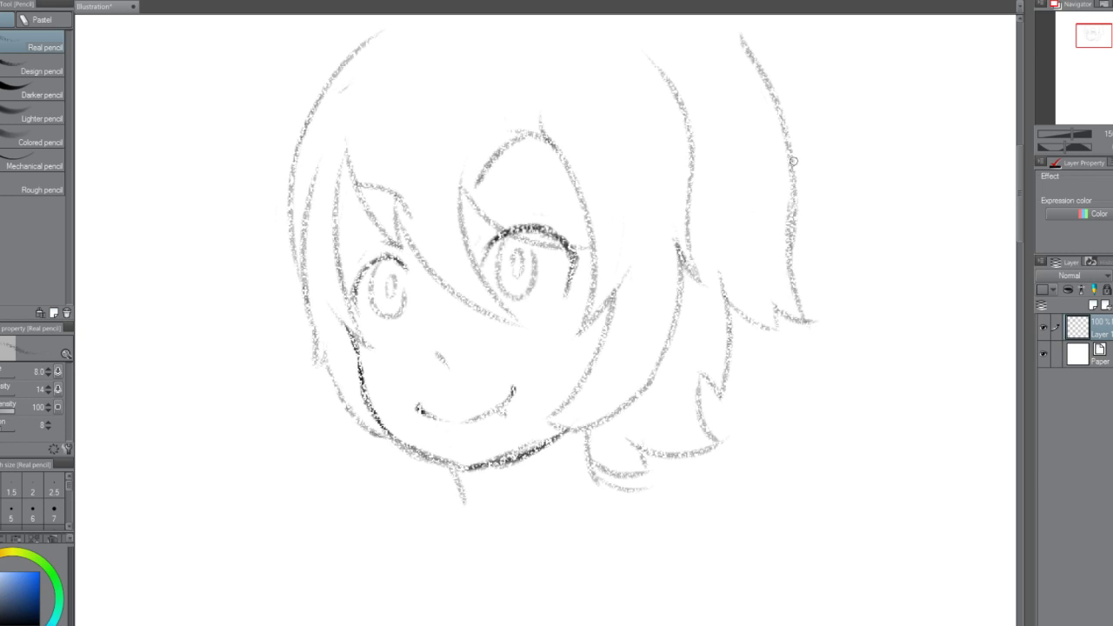
pyautogui.hotkey('ctrl', 'z')
pyautogui.moveTo(812, 323)
pyautogui.mouseDown()
pyautogui.moveTo(798, 294)
pyautogui.moveTo(794, 184)
pyautogui.mouseUp()
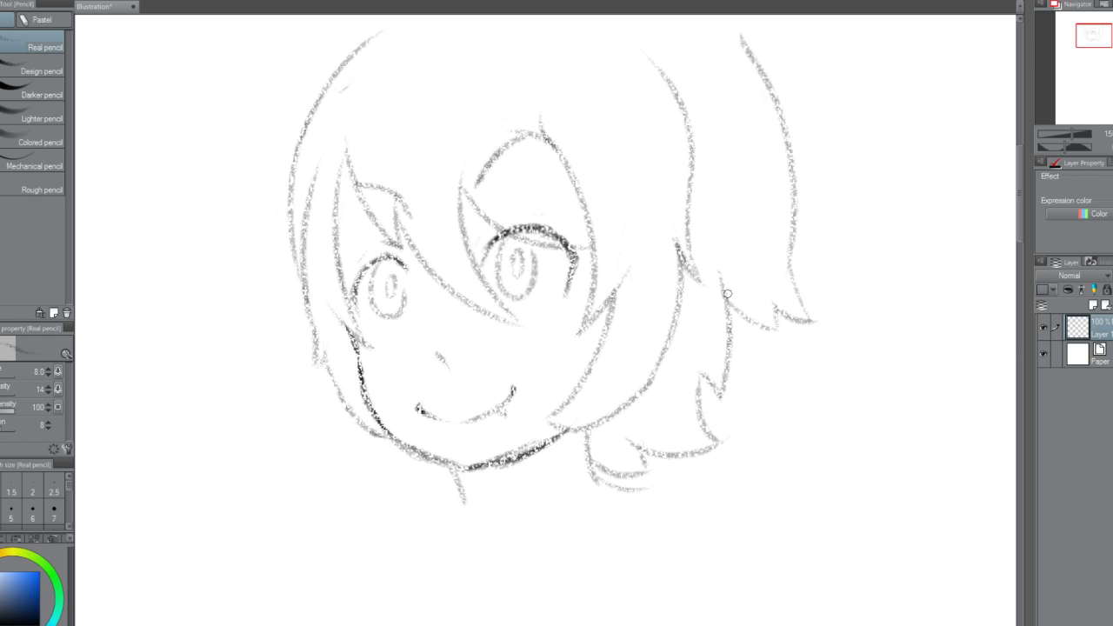
pyautogui.moveTo(727, 303); pyautogui.dragTo(715, 256)
pyautogui.hotkey('ctrl', 'z')
pyautogui.moveTo(729, 305); pyautogui.dragTo(708, 257)
pyautogui.hotkey('ctrl', 'z')
# Draw the lower back hair beside the left jaw, with a pointed corner and a small tip beneath the chin.
pyautogui.moveTo(1019, 234); pyautogui.dragTo(1017, 221)
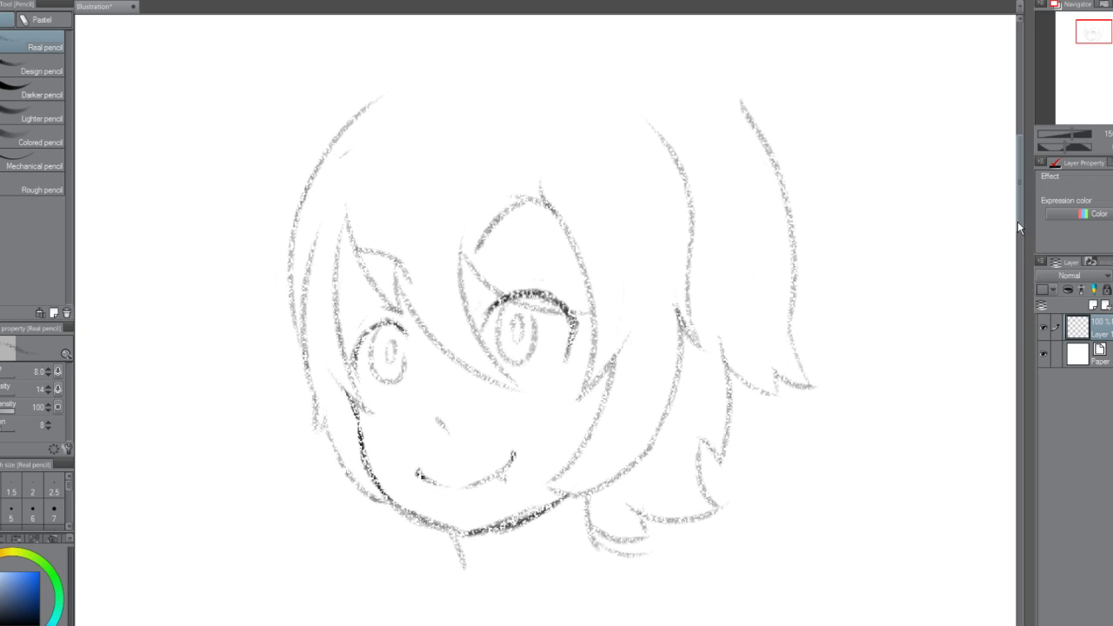
pyautogui.moveTo(337, 460); pyautogui.dragTo(318, 505)
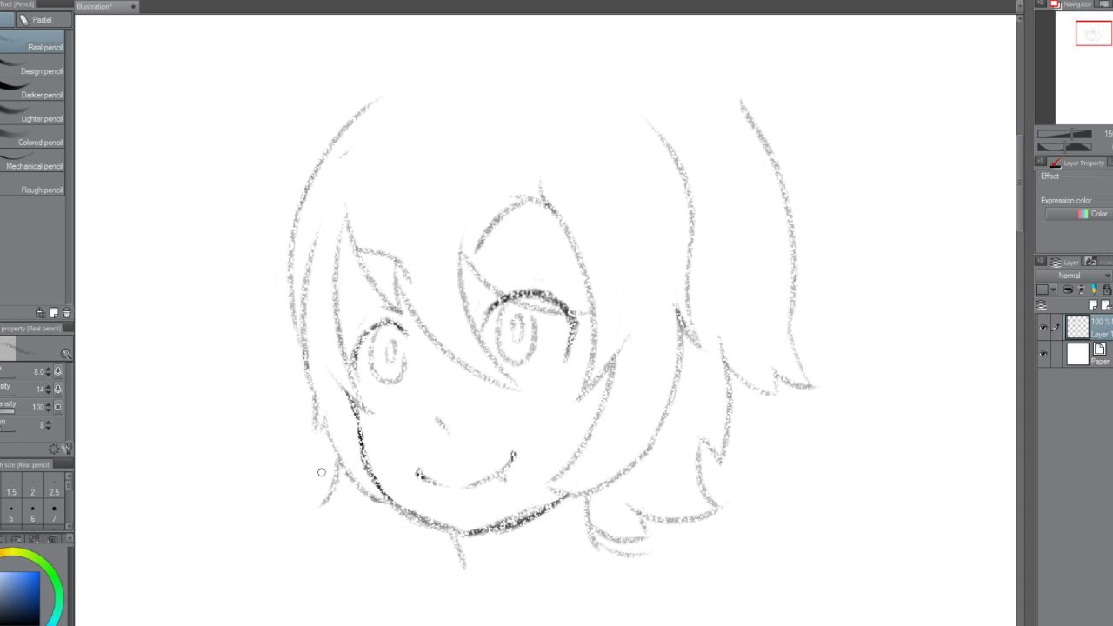
pyautogui.hotkey('ctrl', 'z')
pyautogui.moveTo(338, 459)
pyautogui.mouseDown()
pyautogui.moveTo(315, 520)
pyautogui.moveTo(427, 523)
pyautogui.moveTo(427, 547)
pyautogui.moveTo(457, 544)
pyautogui.mouseUp()
pyautogui.hotkey('ctrl', 'z')
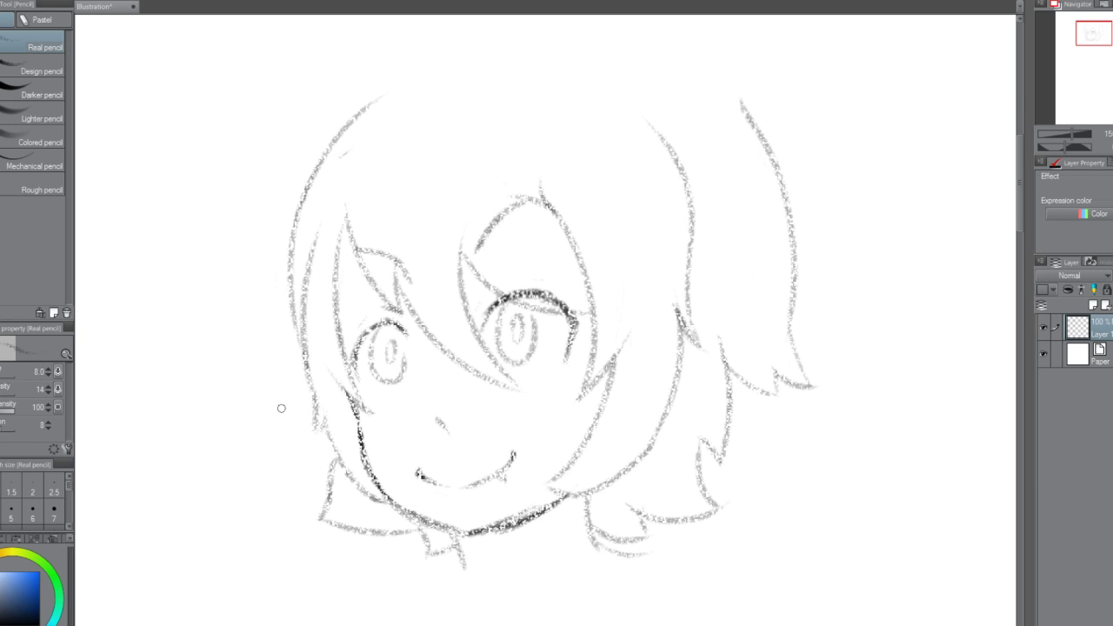
# Draw a curved hair tuft outside the left jaw and a small flared outer tip at cheek height.
pyautogui.moveTo(292, 440)
pyautogui.mouseDown()
pyautogui.moveTo(293, 472)
pyautogui.moveTo(327, 445)
pyautogui.moveTo(341, 459)
pyautogui.mouseUp()
pyautogui.hotkey('ctrl', 'z')
pyautogui.moveTo(265, 318); pyautogui.dragTo(217, 372)
pyautogui.hotkey('ctrl', 'z')
pyautogui.moveTo(259, 309)
pyautogui.mouseDown()
pyautogui.moveTo(226, 375)
pyautogui.moveTo(256, 377)
pyautogui.mouseUp()
pyautogui.hotkey('ctrl', 'z')
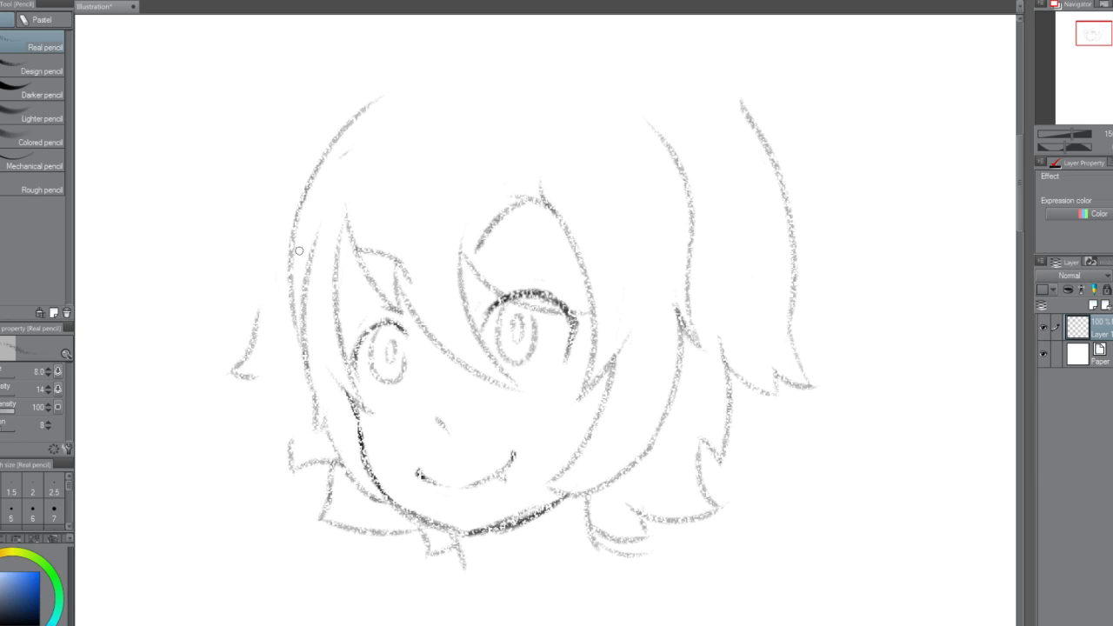
# Redraw the left outer hair tip lower, link it to the jaw tuft and extend its edge up toward the crown.
pyautogui.hotkey('ctrl', 'z')
pyautogui.hotkey('ctrl', 'z')
pyautogui.moveTo(257, 337)
pyautogui.mouseDown()
pyautogui.moveTo(244, 393)
pyautogui.moveTo(280, 401)
pyautogui.moveTo(287, 469)
pyautogui.mouseUp()
pyautogui.hotkey('ctrl', 'z')
pyautogui.hotkey('ctrl', 'z')
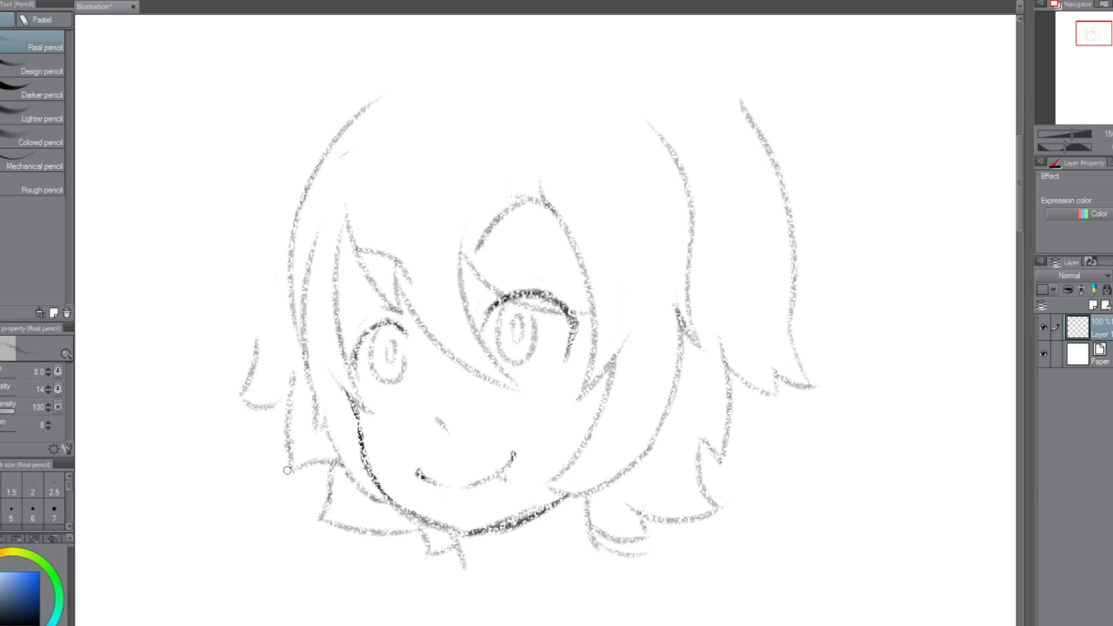
pyautogui.moveTo(265, 407)
pyautogui.mouseDown()
pyautogui.moveTo(287, 395)
pyautogui.moveTo(296, 130)
pyautogui.mouseUp()
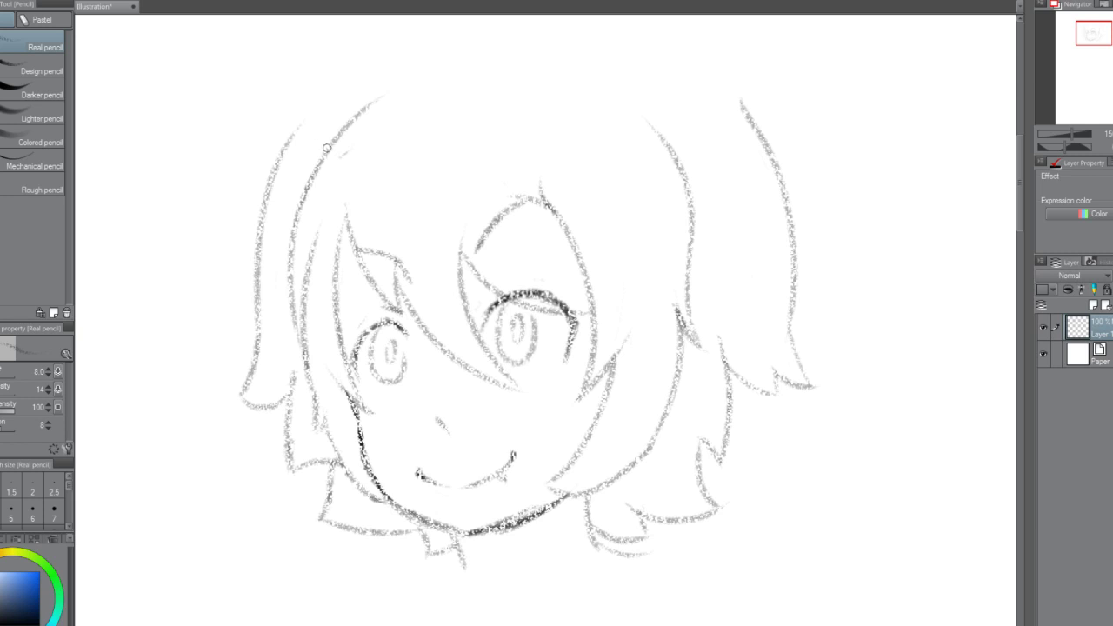
# Try to draw the crown curve over the head from the left outer hair edge to the far right hair.
pyautogui.moveTo(280, 165); pyautogui.dragTo(613, 59)
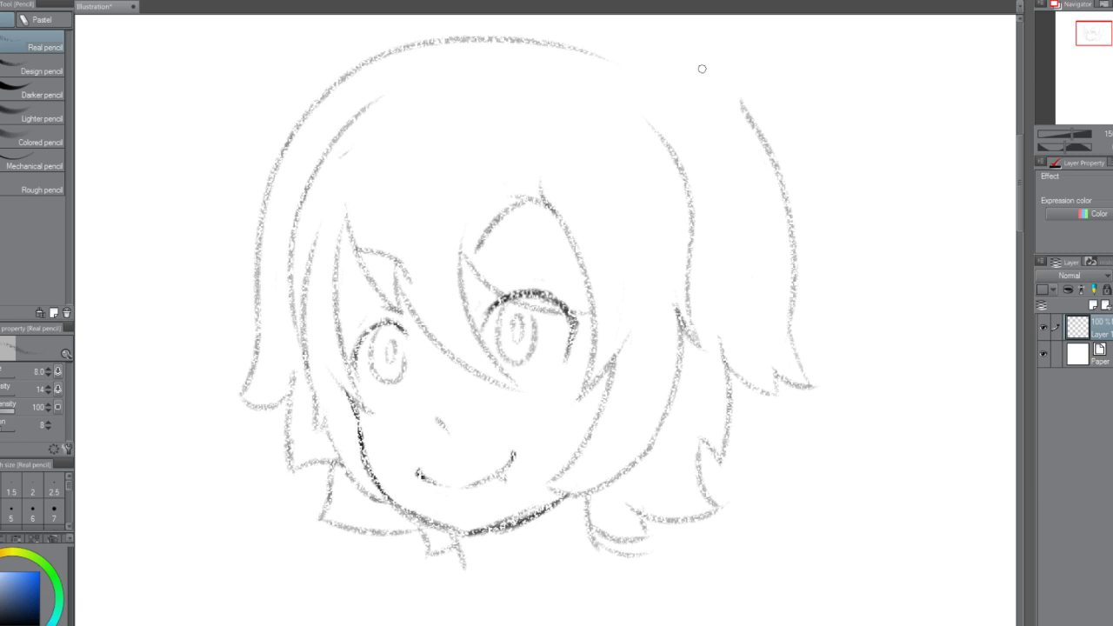
pyautogui.hotkey('ctrl', 'z')
pyautogui.moveTo(278, 160)
pyautogui.mouseDown()
pyautogui.moveTo(368, 55)
pyautogui.moveTo(763, 121)
pyautogui.mouseUp()
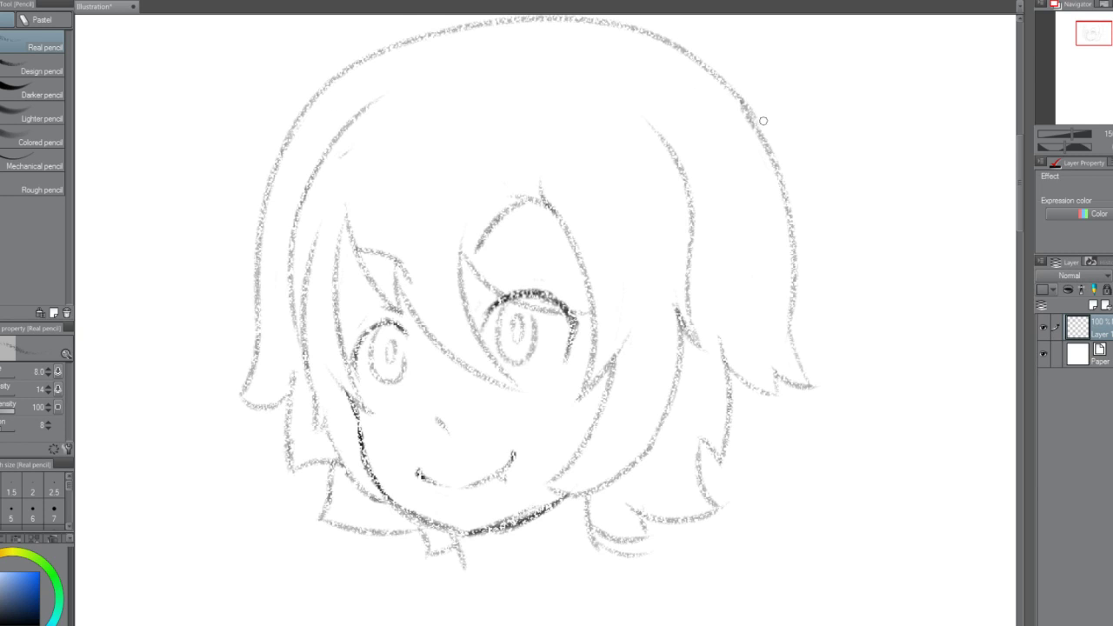
pyautogui.hotkey('ctrl', 'z')
pyautogui.moveTo(1018, 196); pyautogui.dragTo(1018, 172)
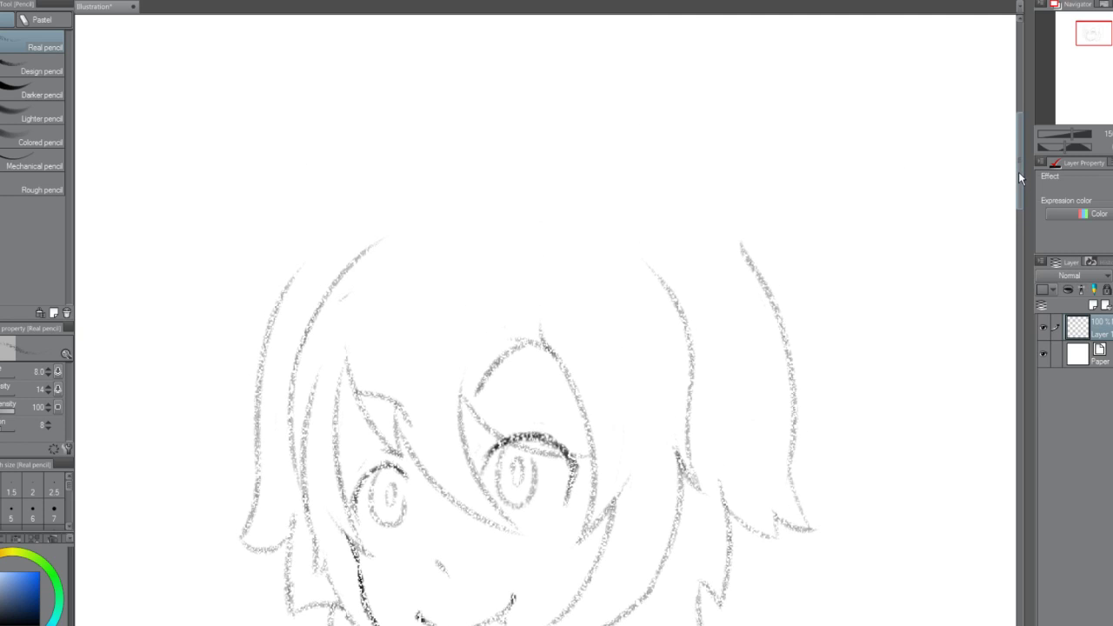
pyautogui.moveTo(289, 285)
pyautogui.mouseDown()
pyautogui.moveTo(502, 152)
pyautogui.moveTo(721, 250)
pyautogui.mouseUp()
pyautogui.hotkey('ctrl', 'z')
pyautogui.moveTo(281, 287)
pyautogui.mouseDown()
pyautogui.moveTo(664, 187)
pyautogui.moveTo(737, 261)
pyautogui.mouseUp()
pyautogui.hotkey('ctrl', 'z')
pyautogui.moveTo(306, 259); pyautogui.dragTo(732, 198)
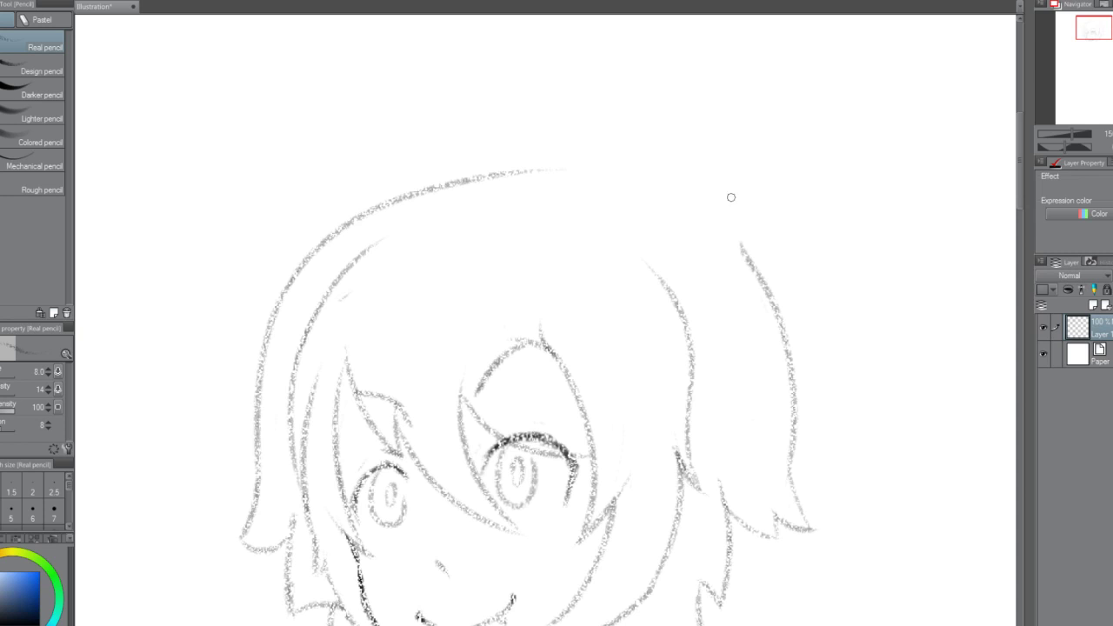
pyautogui.hotkey('ctrl', 'z')
# Draw the crown outline as one rounded curve over the head, joining the left outer hair to the far right hair edge.
pyautogui.moveTo(283, 294)
pyautogui.mouseDown()
pyautogui.moveTo(382, 182)
pyautogui.moveTo(433, 167)
pyautogui.moveTo(575, 182)
pyautogui.mouseUp()
pyautogui.moveTo(370, 190); pyautogui.dragTo(579, 174)
pyautogui.hotkey('ctrl', 'z')
pyautogui.hotkey('ctrl', 'z')
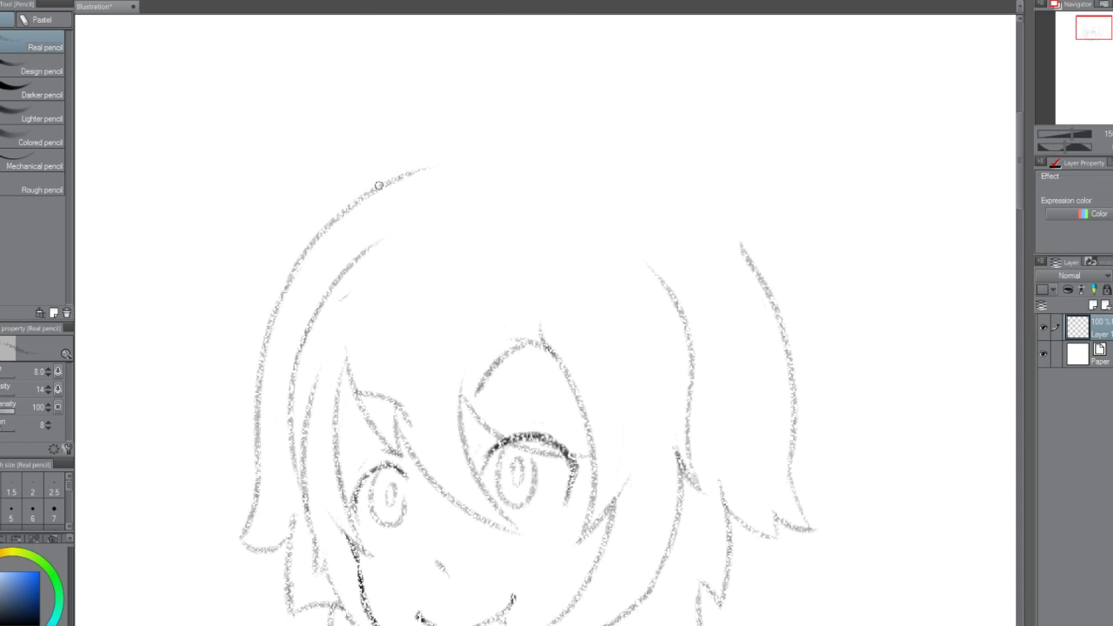
pyautogui.moveTo(379, 185)
pyautogui.mouseDown()
pyautogui.moveTo(636, 184)
pyautogui.moveTo(723, 232)
pyautogui.mouseUp()
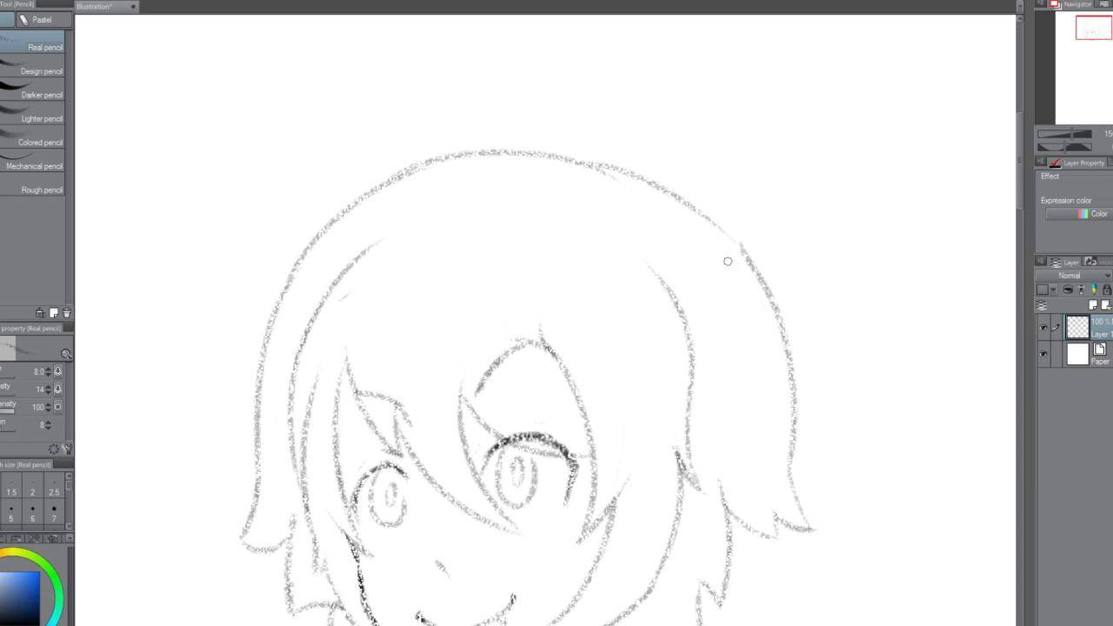
pyautogui.hotkey('ctrl', 'z')
pyautogui.moveTo(589, 174)
pyautogui.mouseDown()
pyautogui.moveTo(634, 189)
pyautogui.moveTo(753, 268)
pyautogui.mouseUp()
pyautogui.hotkey('ctrl', 'z')
pyautogui.hotkey('ctrl', 'z')
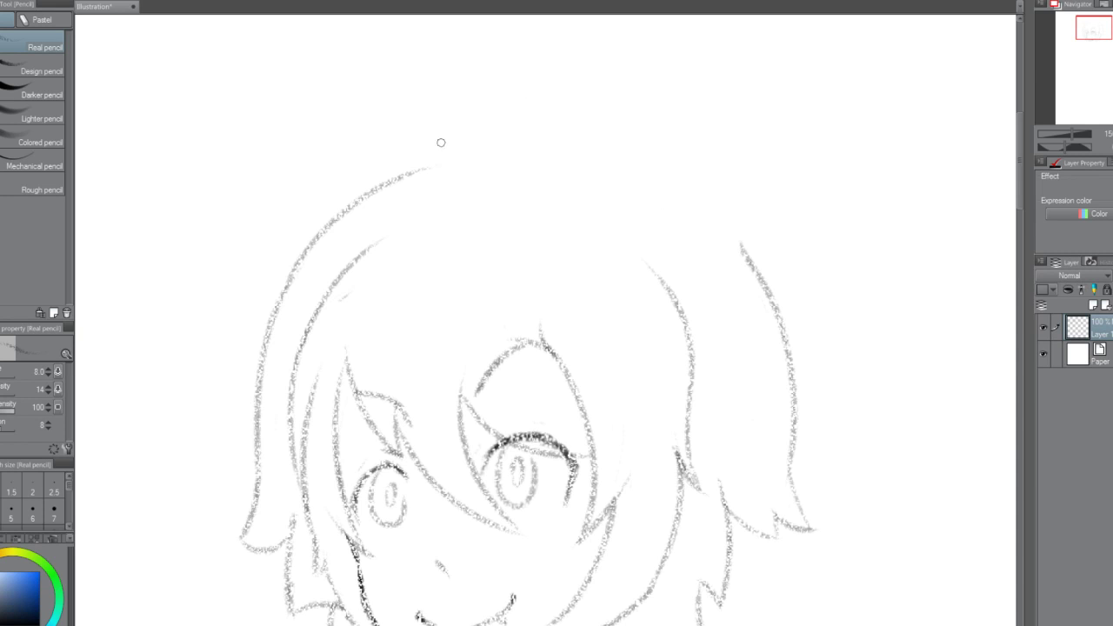
pyautogui.moveTo(442, 161); pyautogui.dragTo(604, 157)
pyautogui.hotkey('ctrl', 'z')
pyautogui.moveTo(378, 185)
pyautogui.mouseDown()
pyautogui.moveTo(643, 172)
pyautogui.moveTo(762, 288)
pyautogui.mouseUp()
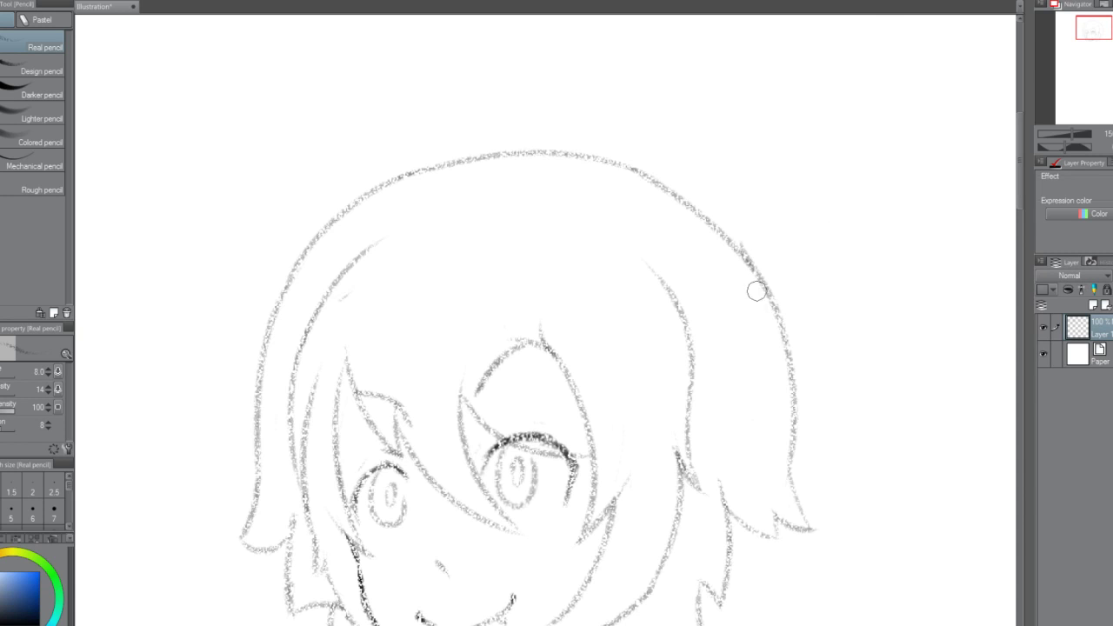
# Erase the right end of the crown curve and the upper part of the far right hair edge.
pyautogui.moveTo(730, 220); pyautogui.dragTo(795, 395)
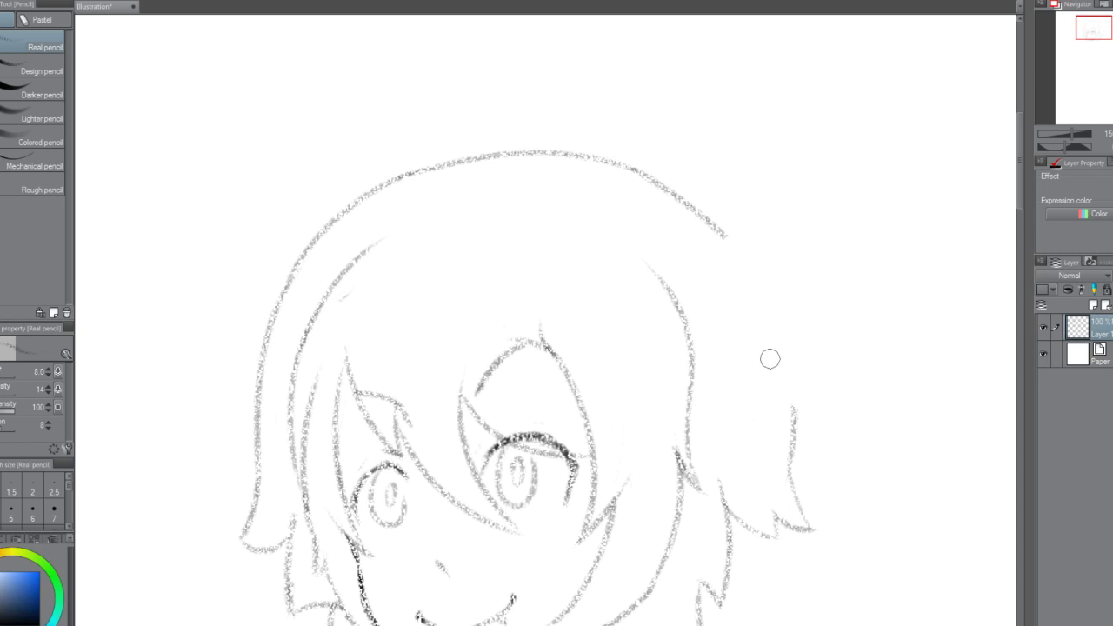
pyautogui.moveTo(703, 214)
pyautogui.mouseDown()
pyautogui.moveTo(777, 331)
pyautogui.moveTo(772, 312)
pyautogui.moveTo(789, 402)
pyautogui.mouseUp()
pyautogui.hotkey('ctrl', 'z')
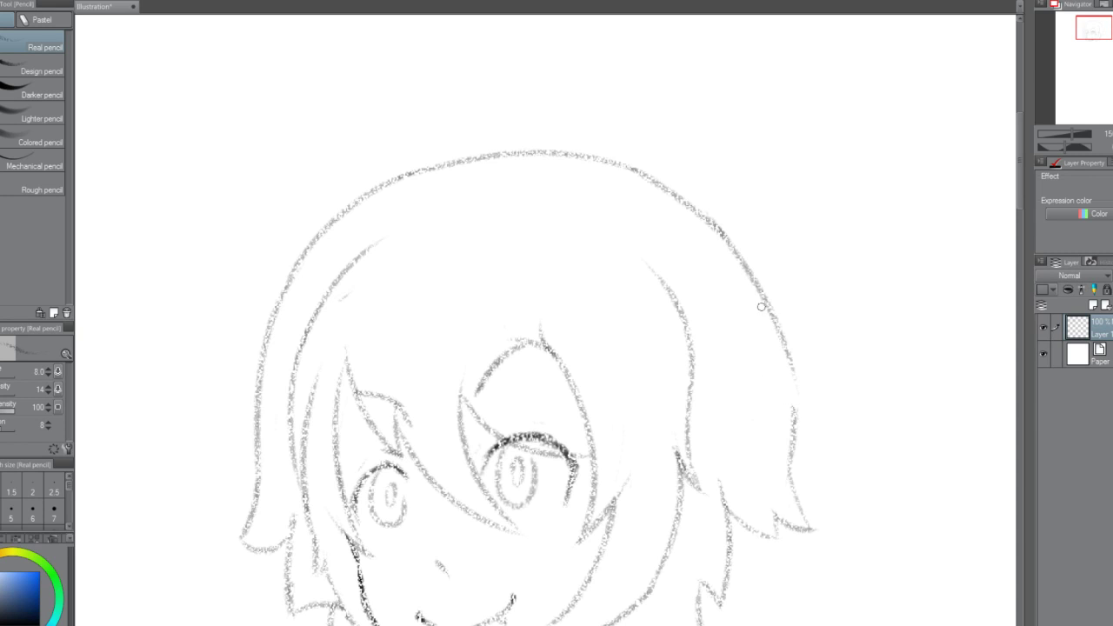
pyautogui.hotkey('ctrl', 'z')
pyautogui.hotkey('ctrl', 'z')
pyautogui.hotkey('ctrl', 'z')
pyautogui.hotkey('ctrl', 'z')
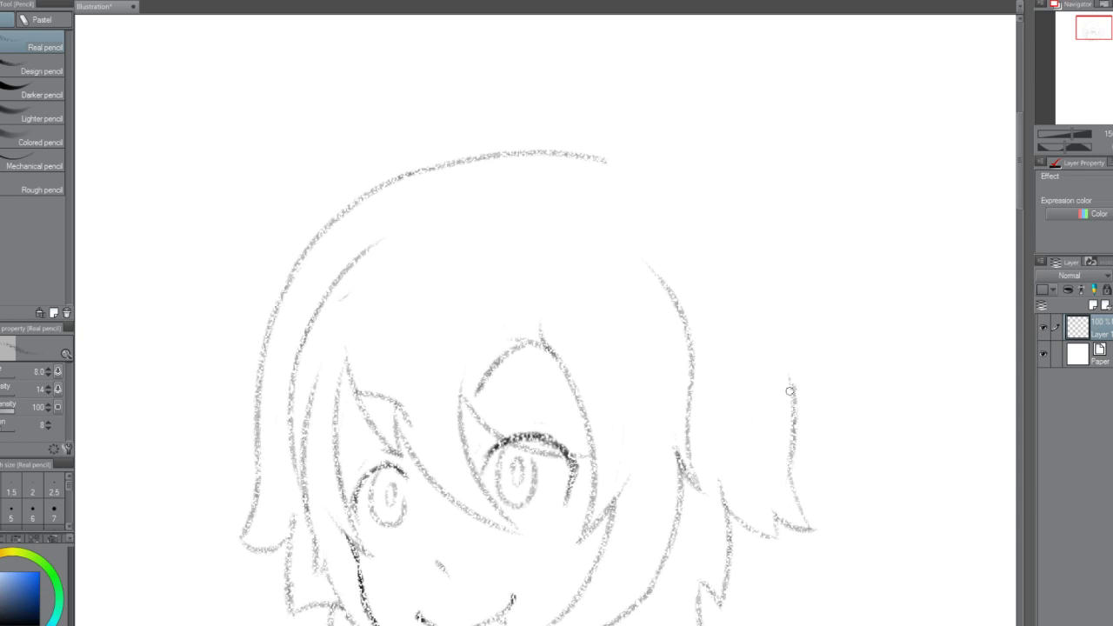
# Redraw the right side of the crown sloping down to a small pointed tip over the far right hair edge.
pyautogui.moveTo(789, 391); pyautogui.dragTo(741, 285)
pyautogui.hotkey('ctrl', 'z')
pyautogui.moveTo(591, 153)
pyautogui.mouseDown()
pyautogui.moveTo(738, 253)
pyautogui.moveTo(746, 306)
pyautogui.moveTo(740, 276)
pyautogui.moveTo(796, 390)
pyautogui.mouseUp()
pyautogui.hotkey('ctrl', 'z')
pyautogui.moveTo(766, 308)
pyautogui.mouseDown()
pyautogui.moveTo(815, 397)
pyautogui.moveTo(802, 372)
pyautogui.moveTo(811, 397)
pyautogui.moveTo(788, 381)
pyautogui.moveTo(796, 376)
pyautogui.moveTo(816, 399)
pyautogui.mouseUp()
pyautogui.hotkey('ctrl', 'z')
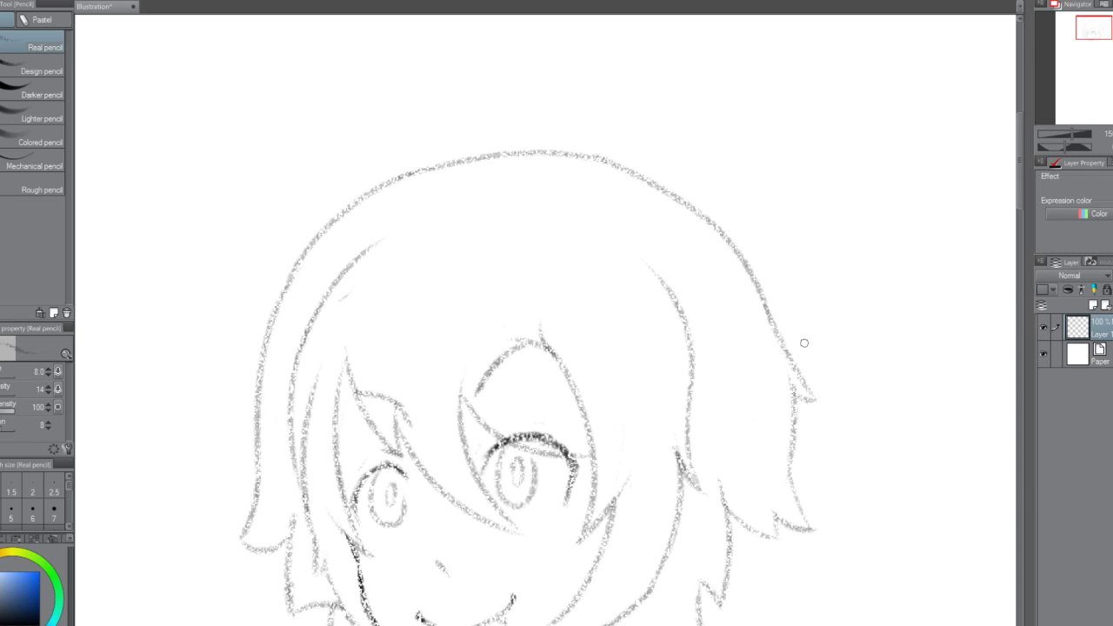
# Draw the right neck line from under the back hair, curving outward at its lower end.
pyautogui.scroll(-5, 834, 407)
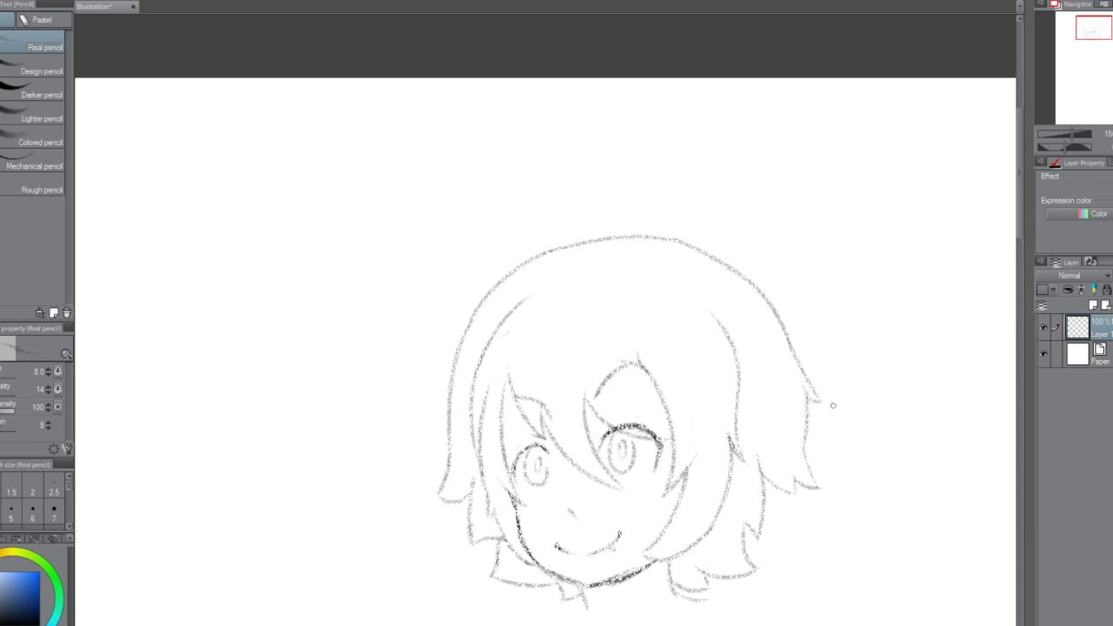
pyautogui.scroll(-3, 1018, 279)
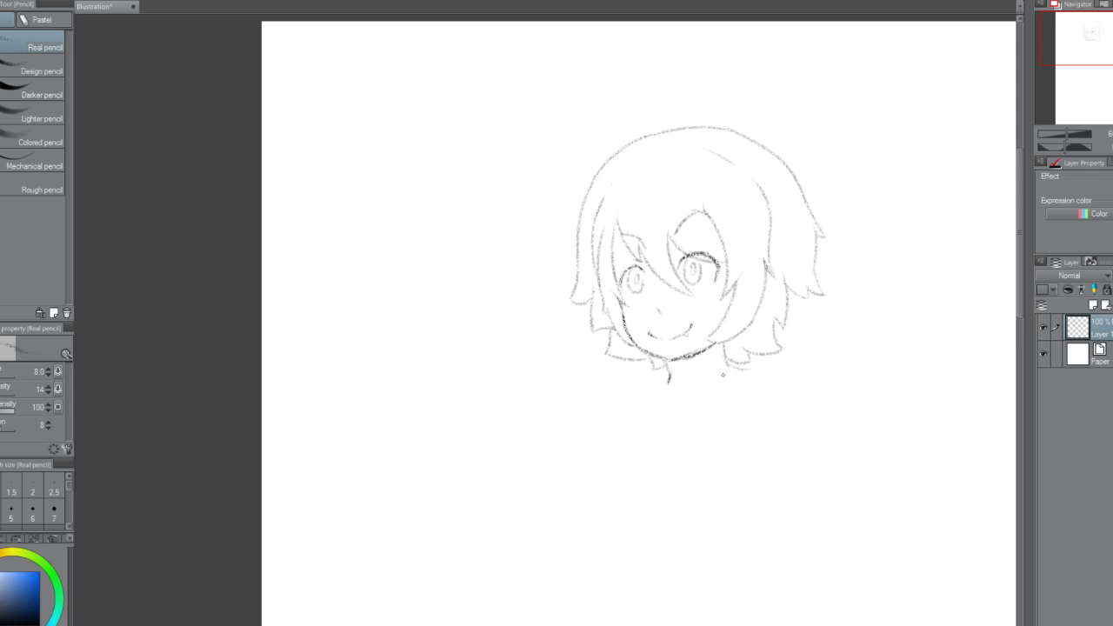
pyautogui.moveTo(720, 359); pyautogui.dragTo(742, 382)
pyautogui.hotkey('ctrl', 'z')
pyautogui.moveTo(718, 362); pyautogui.dragTo(727, 380)
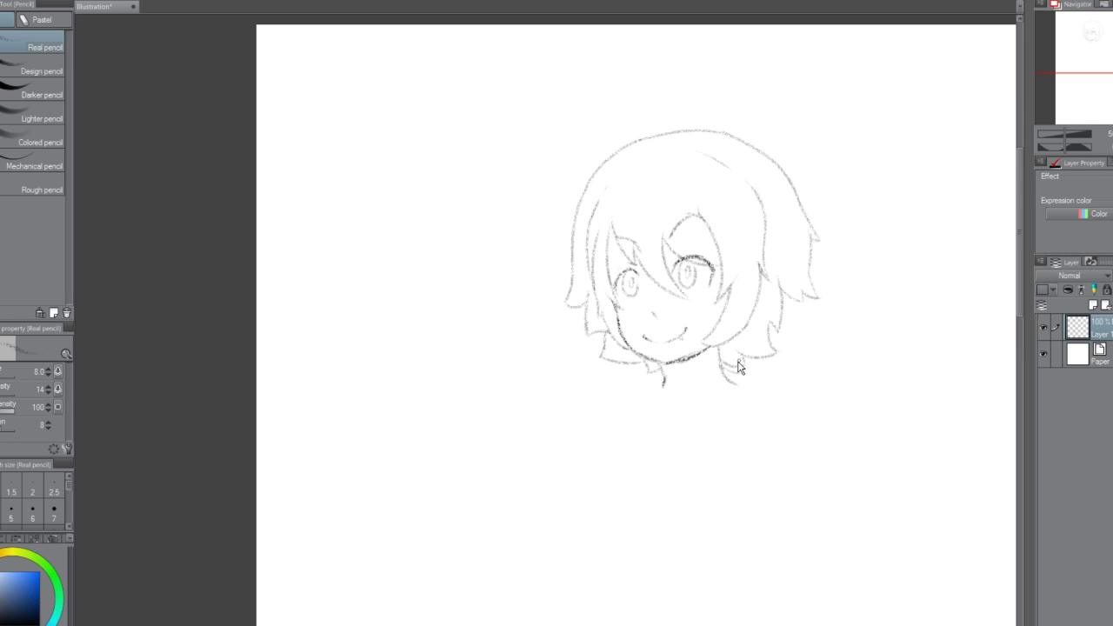
# Erase the old left neck line, redraw it straight down from the chin and darken the right neck line.
pyautogui.scroll(2, 730, 369)
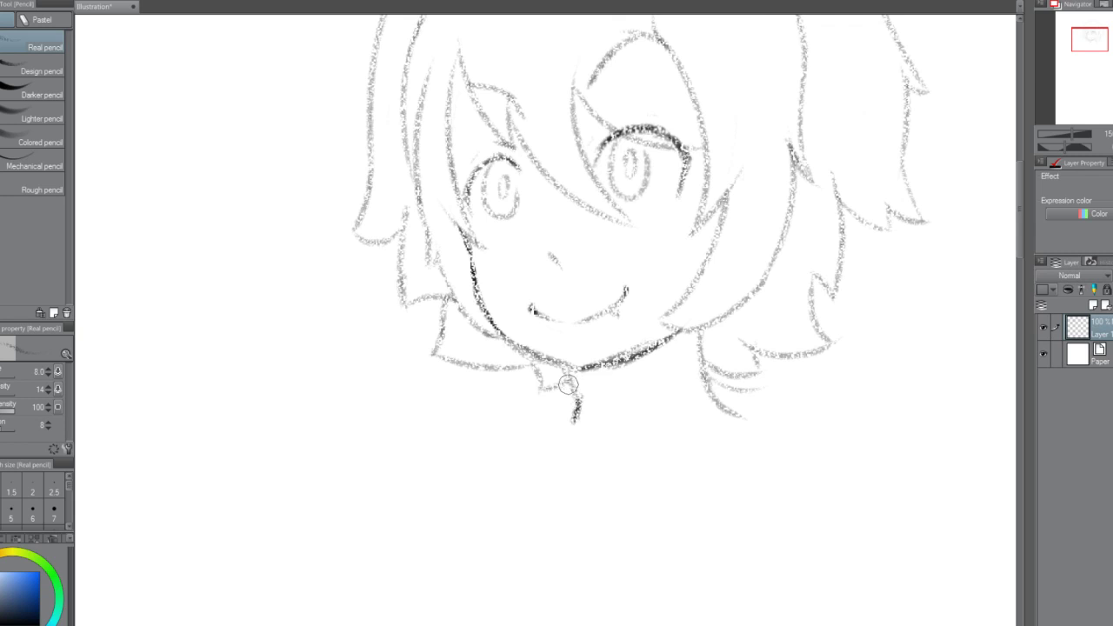
pyautogui.moveTo(566, 383)
pyautogui.mouseDown()
pyautogui.moveTo(585, 419)
pyautogui.moveTo(571, 429)
pyautogui.mouseUp()
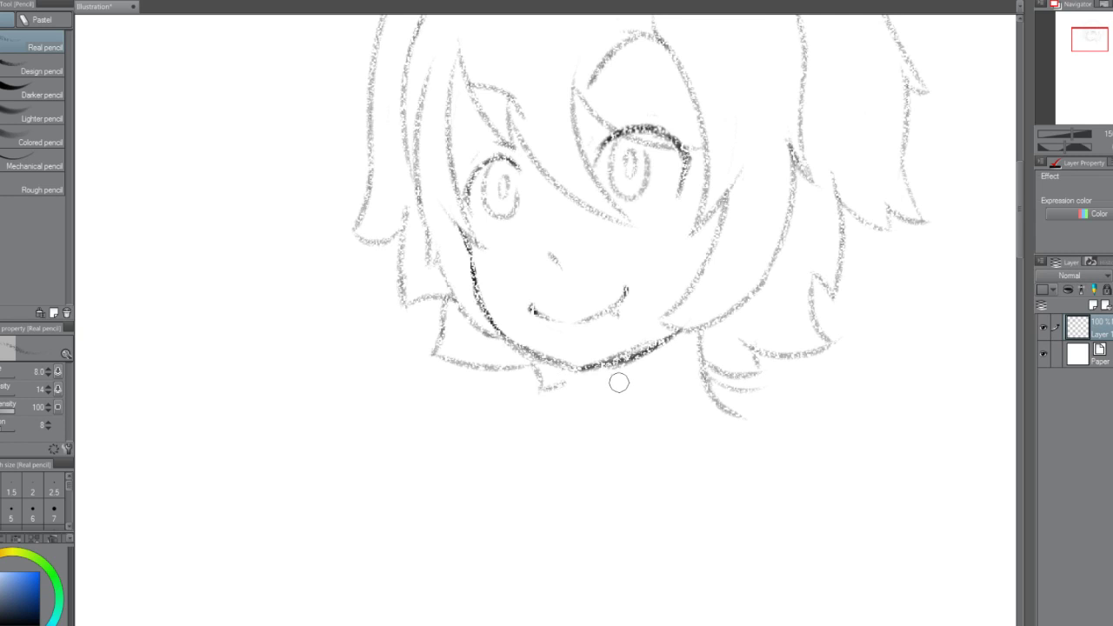
pyautogui.moveTo(591, 373)
pyautogui.mouseDown()
pyautogui.moveTo(593, 402)
pyautogui.moveTo(574, 415)
pyautogui.mouseUp()
pyautogui.moveTo(592, 372); pyautogui.dragTo(596, 416)
pyautogui.moveTo(595, 402); pyautogui.dragTo(594, 415)
pyautogui.moveTo(700, 335); pyautogui.dragTo(730, 409)
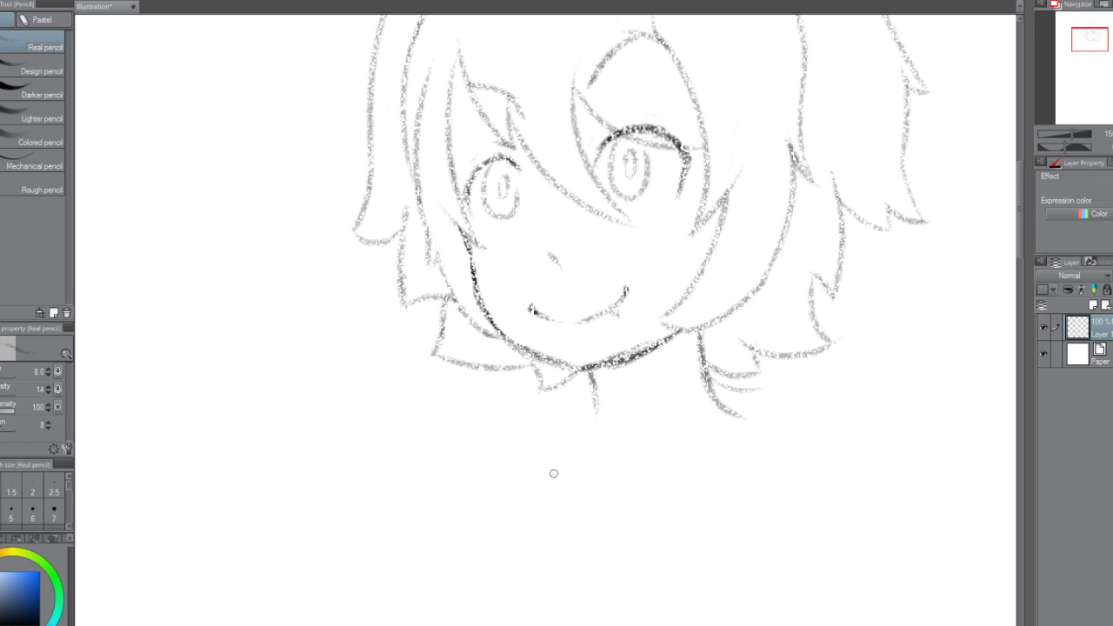
# Draw a short left shoulder slope from the base of the neck and try out slanted collarbone strokes below it.
pyautogui.moveTo(594, 401); pyautogui.dragTo(539, 428)
pyautogui.moveTo(534, 437); pyautogui.dragTo(619, 470)
pyautogui.hotkey('ctrl', 'z')
pyautogui.moveTo(521, 441); pyautogui.dragTo(595, 454)
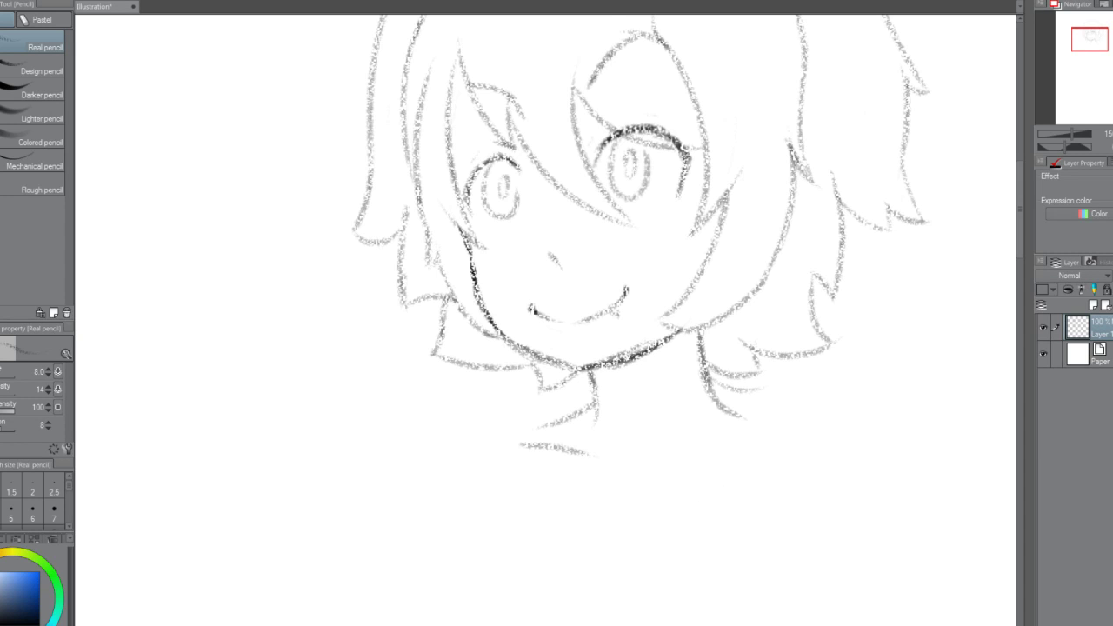
pyautogui.hotkey('ctrl', 'z')
pyautogui.moveTo(539, 448); pyautogui.dragTo(648, 478)
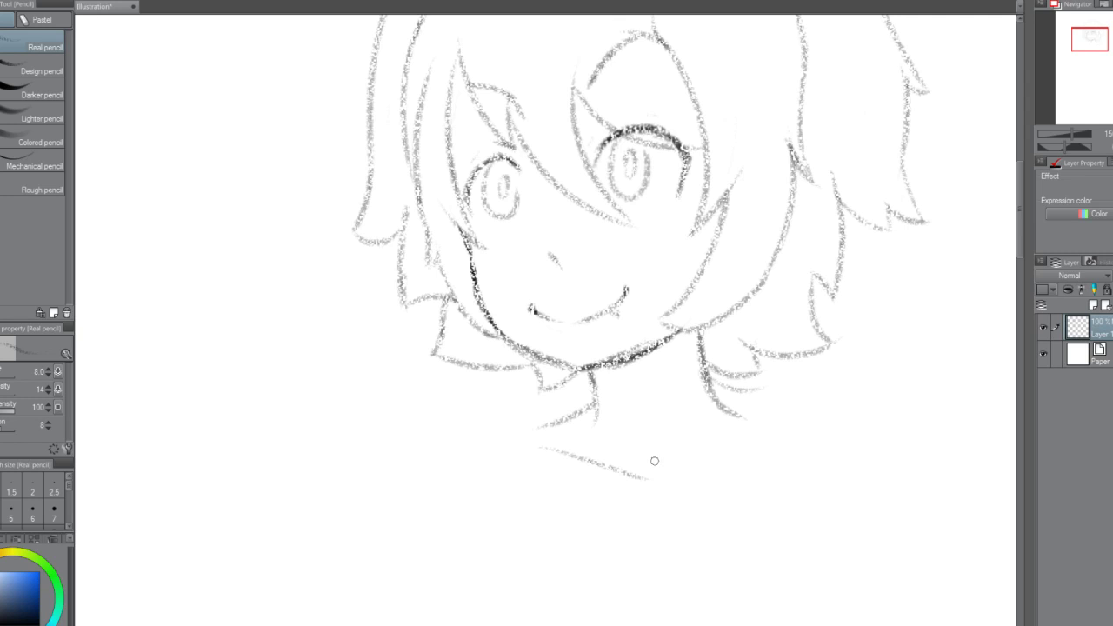
pyautogui.hotkey('ctrl', 'z')
pyautogui.moveTo(544, 437); pyautogui.dragTo(635, 469)
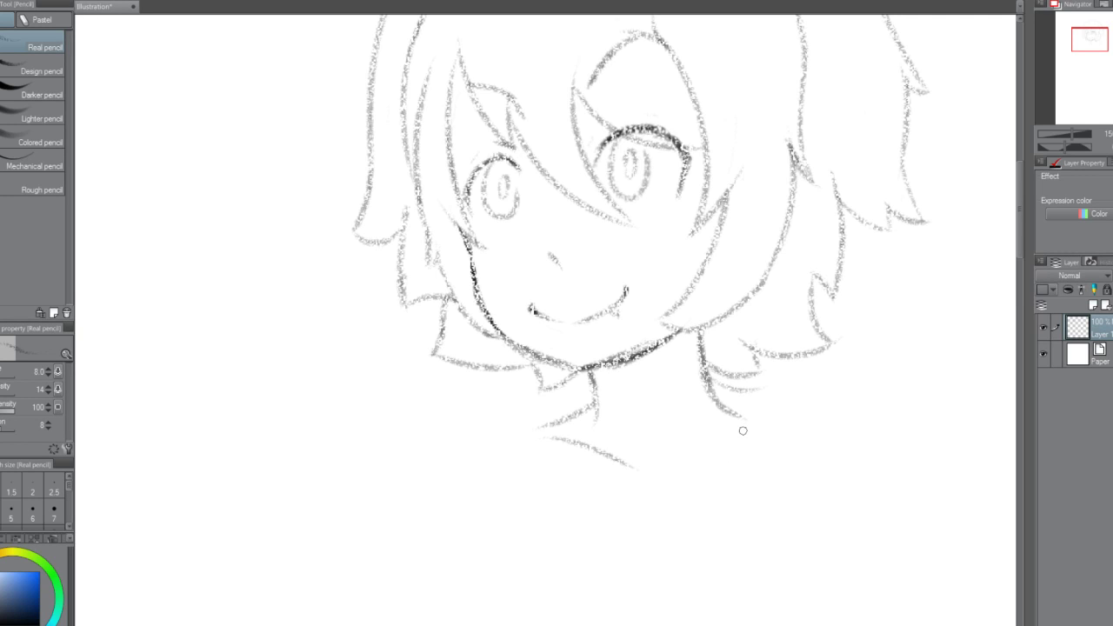
# Redraw the left collarbone as a slanted stroke ending in a small downward hook.
pyautogui.hotkey('ctrl', 'z')
pyautogui.moveTo(549, 437); pyautogui.dragTo(633, 489)
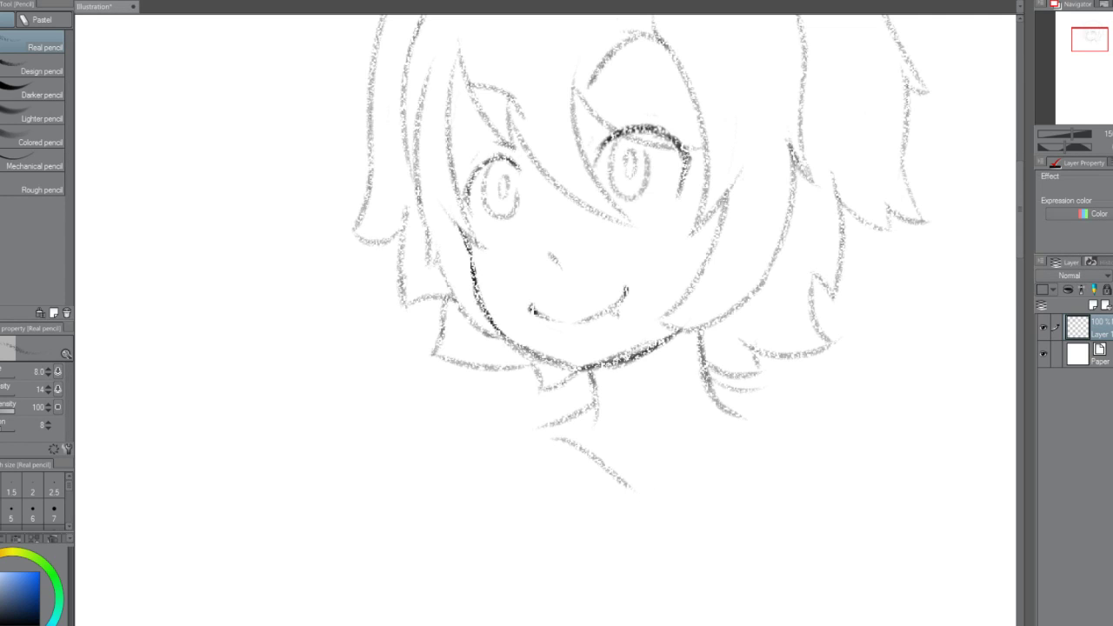
pyautogui.hotkey('ctrl', 'z')
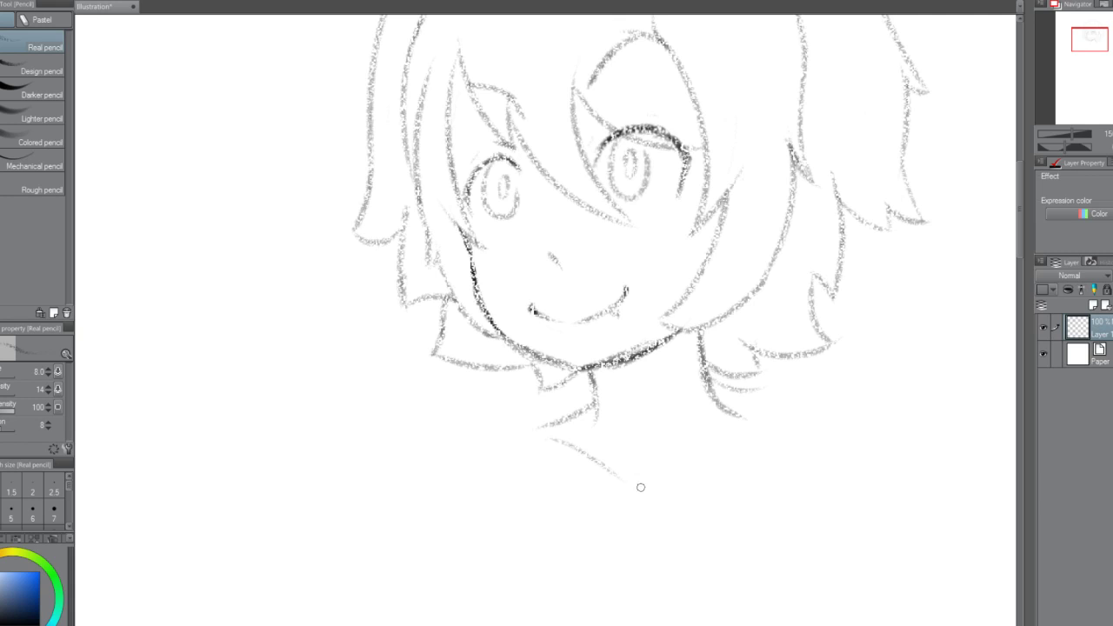
pyautogui.moveTo(551, 438); pyautogui.dragTo(631, 471)
pyautogui.hotkey('ctrl', 'z')
pyautogui.moveTo(546, 437); pyautogui.dragTo(622, 467)
pyautogui.moveTo(627, 484); pyautogui.dragTo(610, 461)
# Draw a curved right collarbone and extend the right neck line outward into the shoulder.
pyautogui.moveTo(691, 464); pyautogui.dragTo(807, 410)
pyautogui.hotkey('ctrl', 'z')
pyautogui.moveTo(715, 404); pyautogui.dragTo(810, 424)
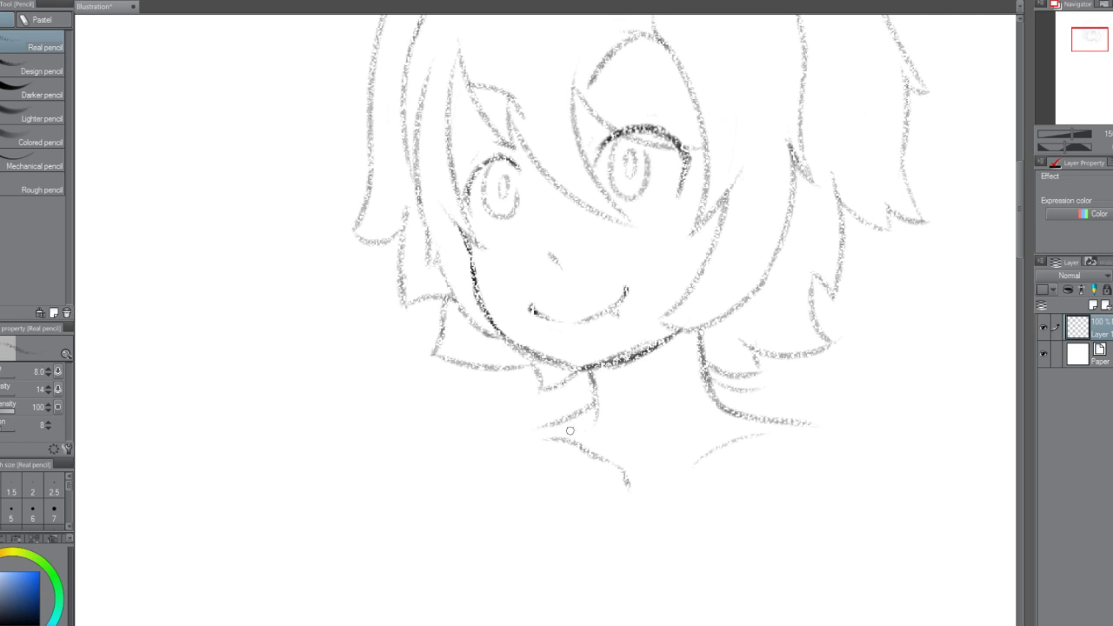
# Draw the left shoulder curve out from the neck and lengthen the right shoulder line into a rounded outer end.
pyautogui.moveTo(578, 408); pyautogui.dragTo(490, 412)
pyautogui.hotkey('ctrl', 'z')
pyautogui.moveTo(591, 402); pyautogui.dragTo(430, 452)
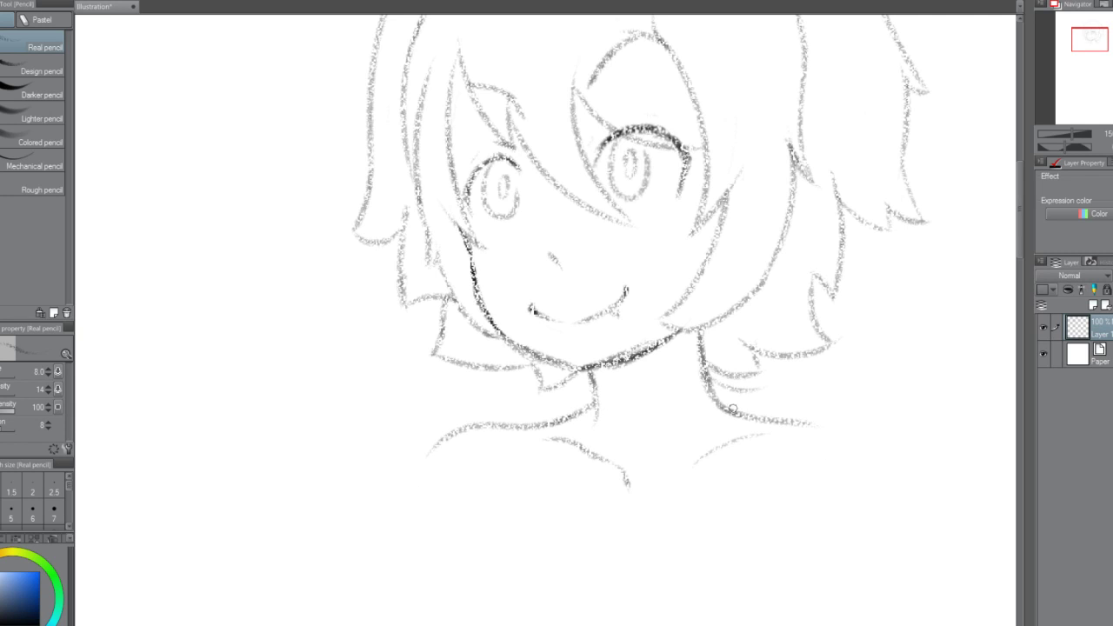
pyautogui.hotkey('ctrl', 'z')
pyautogui.moveTo(735, 409); pyautogui.dragTo(869, 414)
pyautogui.hotkey('ctrl', 'z')
pyautogui.moveTo(758, 408)
pyautogui.mouseDown()
pyautogui.moveTo(900, 432)
pyautogui.moveTo(838, 413)
pyautogui.moveTo(919, 441)
pyautogui.mouseUp()
pyautogui.hotkey('ctrl', 'z')
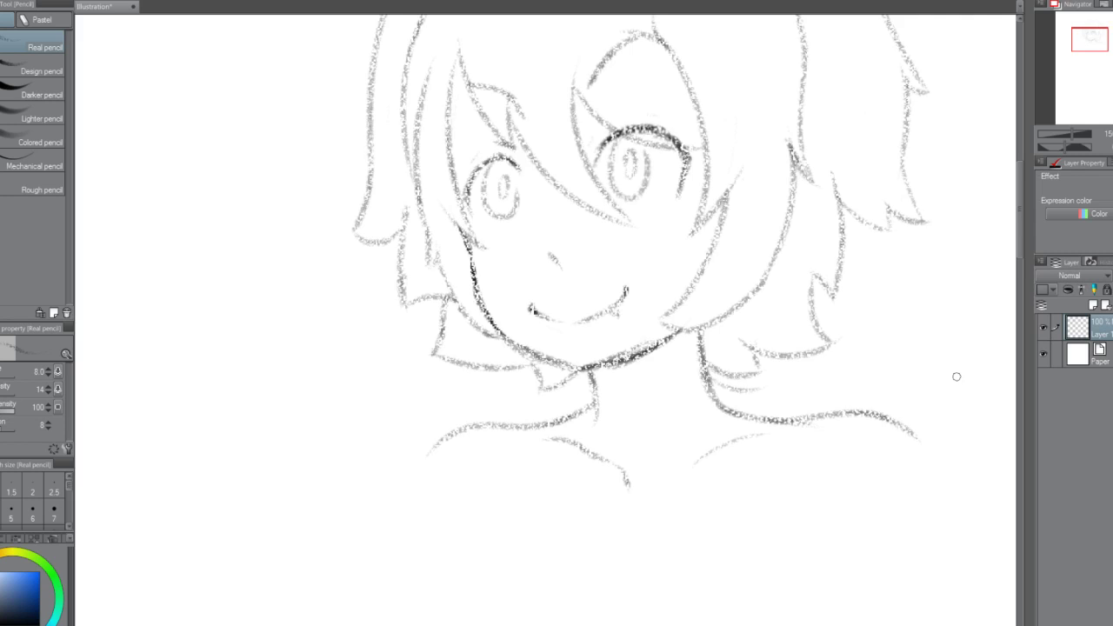
# Redraw the right collarbone slightly closer to the neck center and erase the hook from the left collarbone.
pyautogui.scroll(-1, 941, 380)
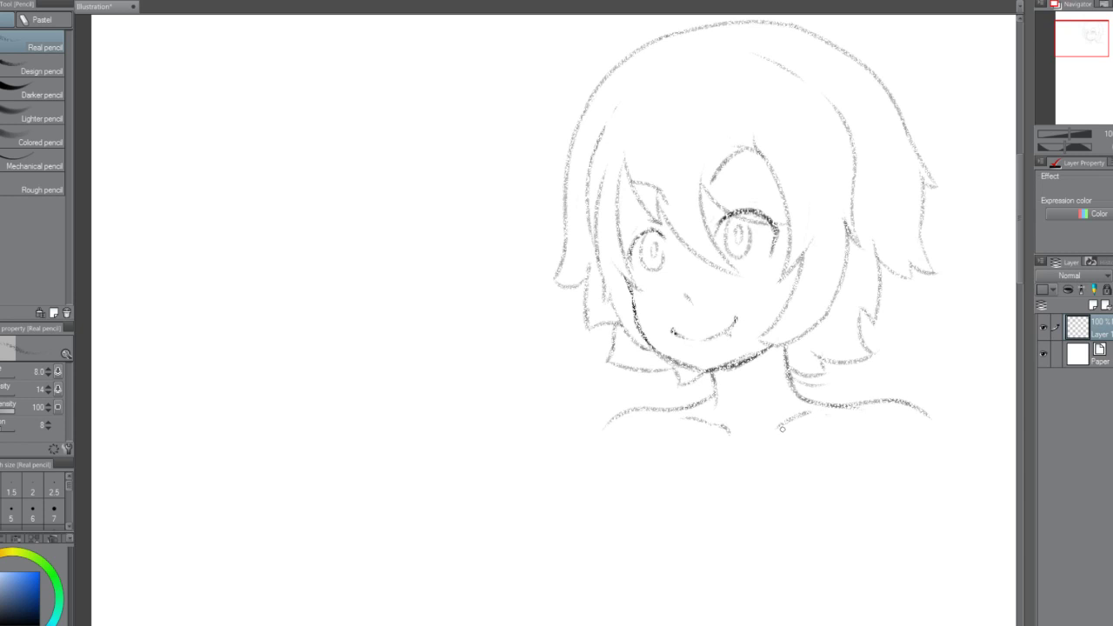
pyautogui.hotkey('ctrl', 'z')
pyautogui.moveTo(800, 413); pyautogui.dragTo(773, 429)
pyautogui.moveTo(725, 432); pyautogui.dragTo(732, 437)
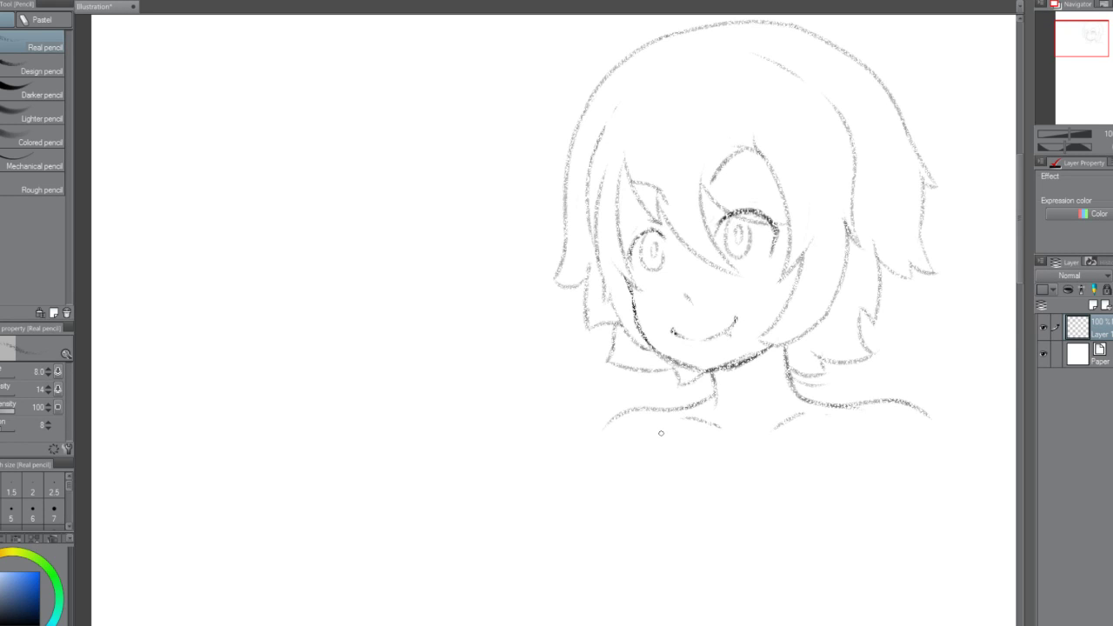
pyautogui.scroll(-4, 1011, 275)
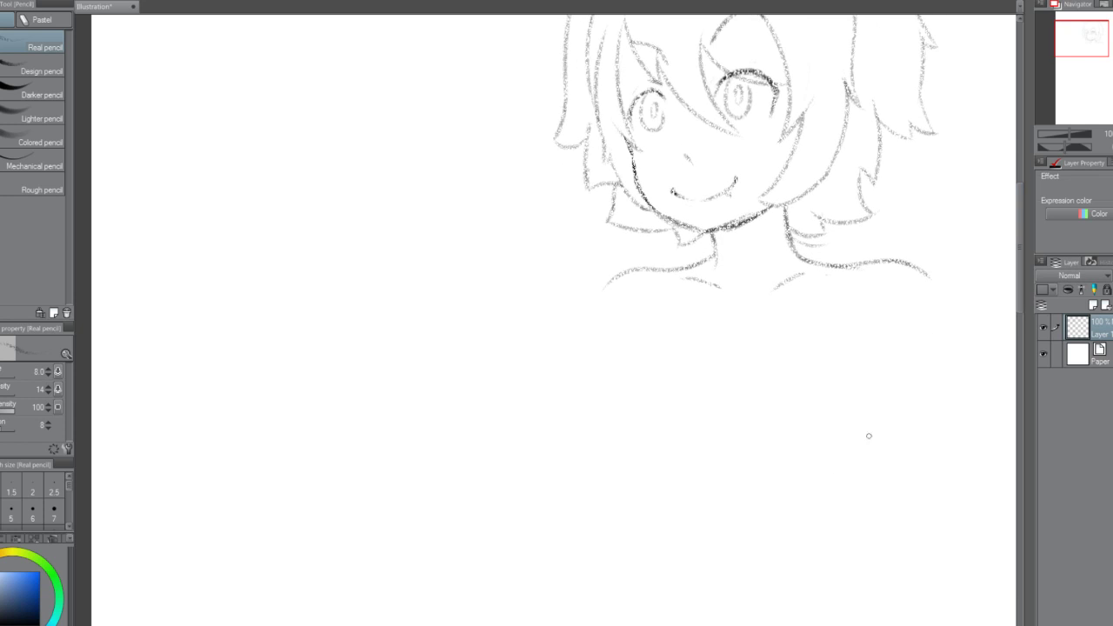
# Extend the right shoulder line outward and round it downward into the start of the upper arm.
pyautogui.hscroll(3, 631, 618)
pyautogui.hscroll(-1, 631, 618)
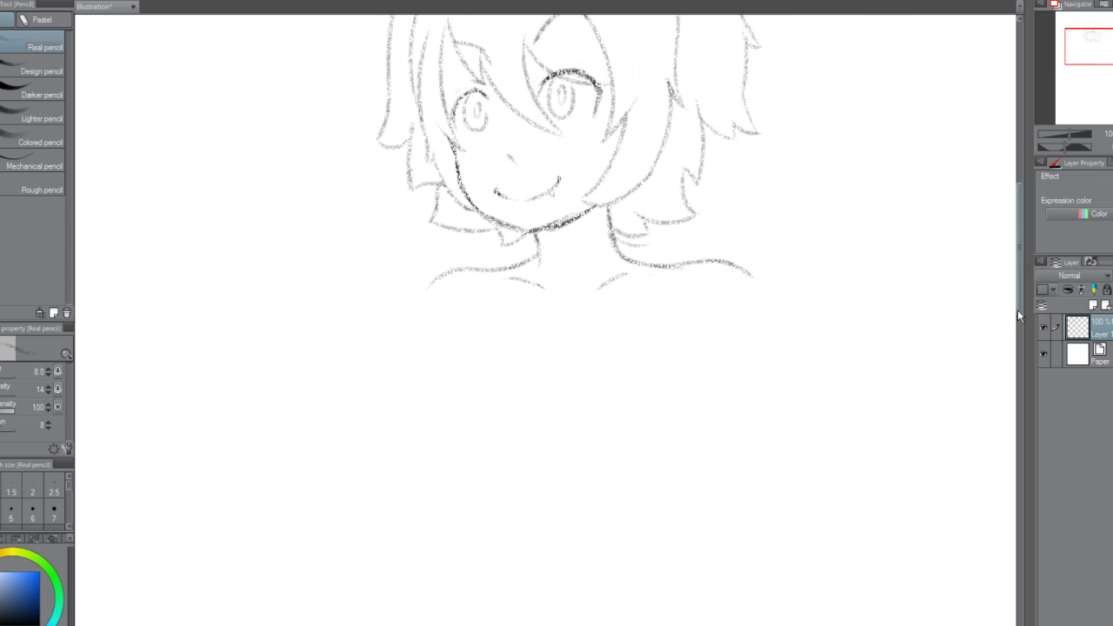
pyautogui.moveTo(1018, 310); pyautogui.dragTo(1021, 291)
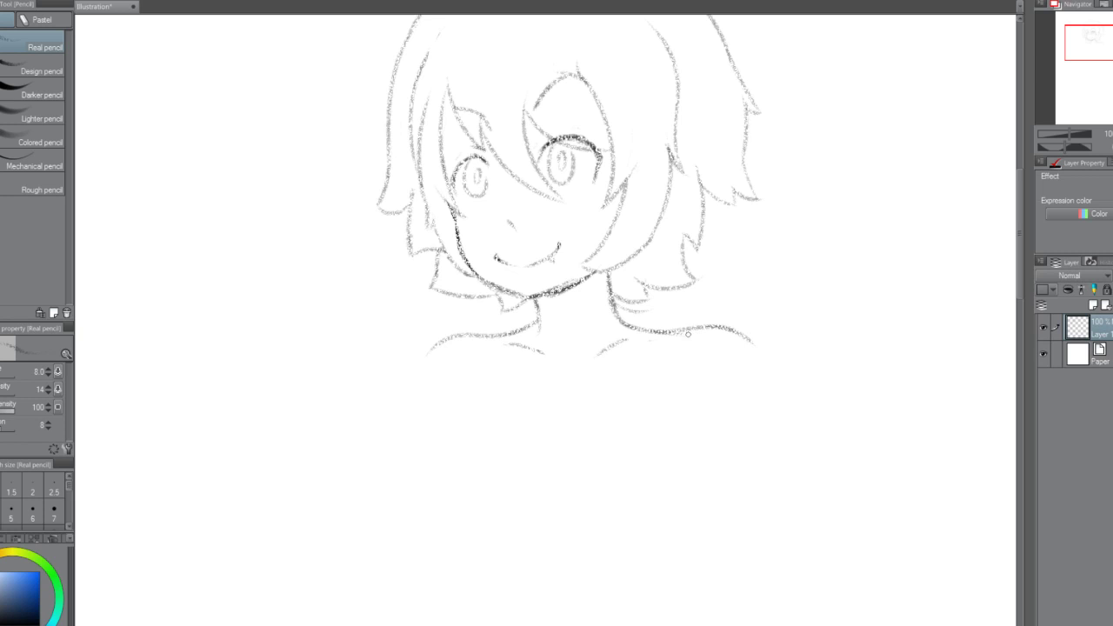
pyautogui.moveTo(688, 334)
pyautogui.mouseDown()
pyautogui.moveTo(753, 332)
pyautogui.moveTo(787, 357)
pyautogui.mouseUp()
pyautogui.hotkey('ctrl', 'z')
pyautogui.moveTo(726, 340); pyautogui.dragTo(764, 353)
pyautogui.moveTo(684, 332); pyautogui.dragTo(785, 350)
pyautogui.hotkey('ctrl', 'z')
pyautogui.moveTo(683, 330); pyautogui.dragTo(791, 359)
pyautogui.moveTo(687, 330); pyautogui.dragTo(789, 373)
pyautogui.hotkey('ctrl', 'z')
pyautogui.hotkey('ctrl', 'z')
pyautogui.moveTo(685, 330)
pyautogui.mouseDown()
pyautogui.moveTo(768, 344)
pyautogui.moveTo(786, 361)
pyautogui.moveTo(791, 398)
pyautogui.mouseUp()
pyautogui.moveTo(772, 353); pyautogui.dragTo(801, 457)
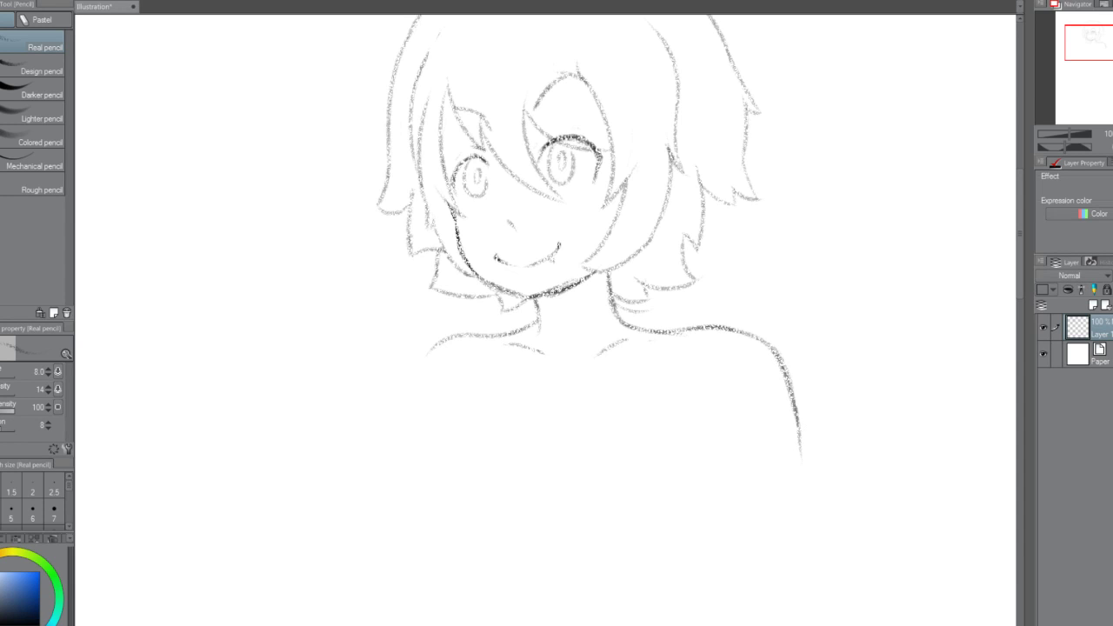
pyautogui.hotkey('ctrl', 'z')
pyautogui.hotkey('ctrl', 'z')
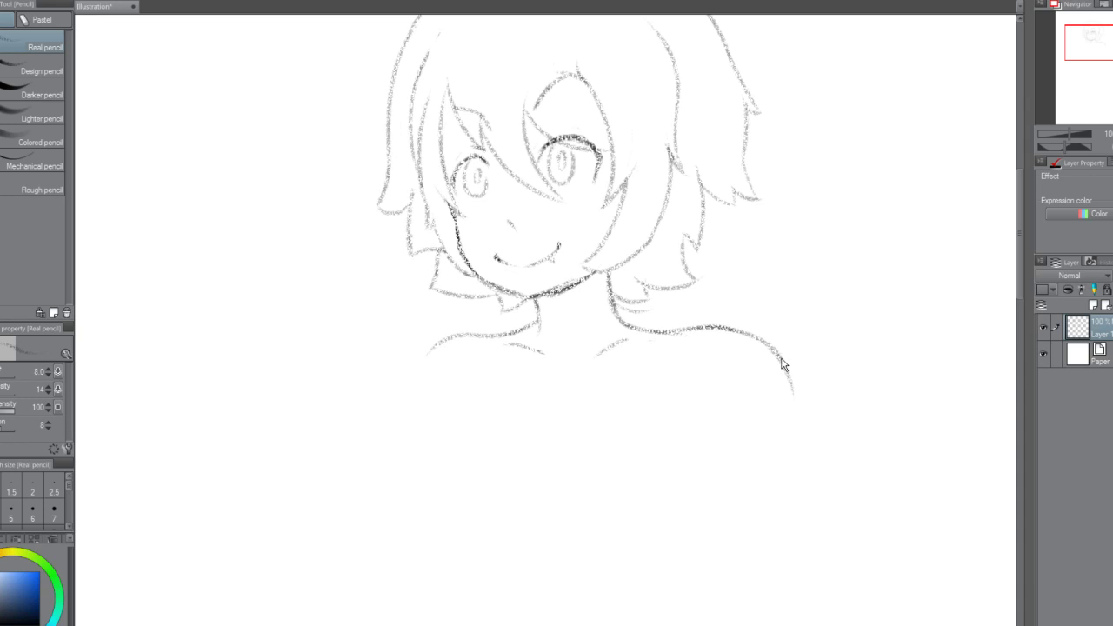
# Draw the outer upper-arm line slanting down and outward from the rounded right shoulder.
pyautogui.moveTo(772, 355); pyautogui.dragTo(804, 402)
pyautogui.hotkey('ctrl', 'z')
pyautogui.moveTo(786, 366); pyautogui.dragTo(815, 415)
pyautogui.moveTo(797, 393); pyautogui.dragTo(849, 468)
pyautogui.hotkey('ctrl', 'z')
pyautogui.moveTo(800, 398); pyautogui.dragTo(854, 457)
pyautogui.hotkey('ctrl', 'z')
pyautogui.moveTo(793, 390)
pyautogui.mouseDown()
pyautogui.moveTo(864, 470)
pyautogui.moveTo(875, 511)
pyautogui.mouseUp()
pyautogui.hotkey('ctrl', 'z')
pyautogui.hotkey('ctrl', 'z')
pyautogui.hotkey('ctrl', 'z')
pyautogui.hotkey('ctrl', 'z')
pyautogui.moveTo(804, 399)
pyautogui.mouseDown()
pyautogui.moveTo(884, 503)
pyautogui.moveTo(847, 445)
pyautogui.moveTo(873, 480)
pyautogui.moveTo(854, 452)
pyautogui.moveTo(882, 509)
pyautogui.mouseUp()
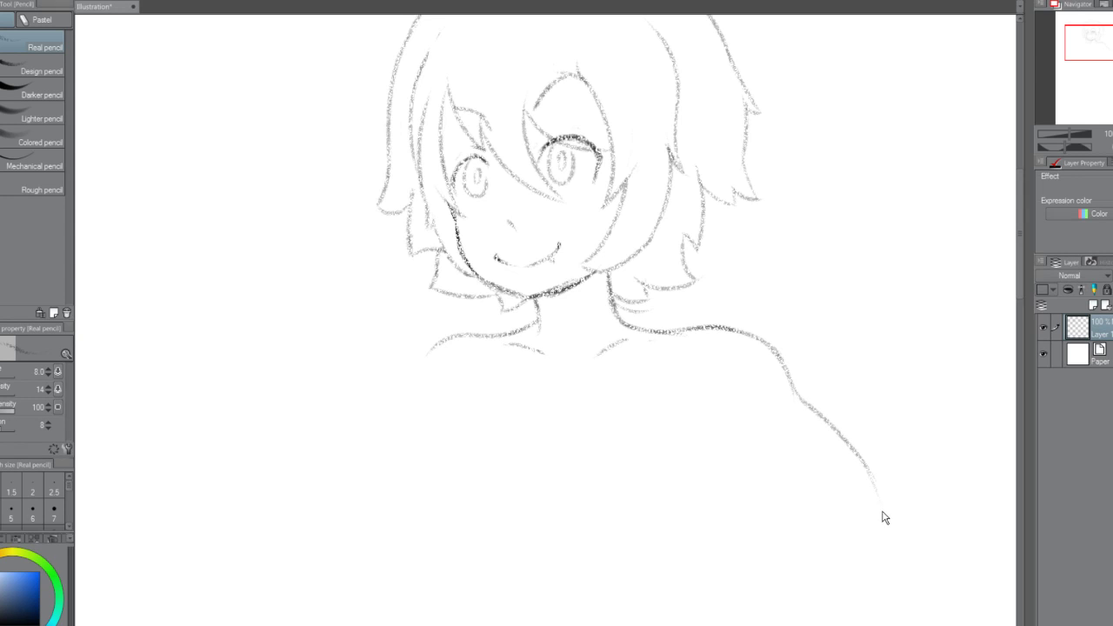
# Thicken the lower part of the outer arm line and extend it down to the elbow.
pyautogui.moveTo(851, 444); pyautogui.dragTo(876, 519)
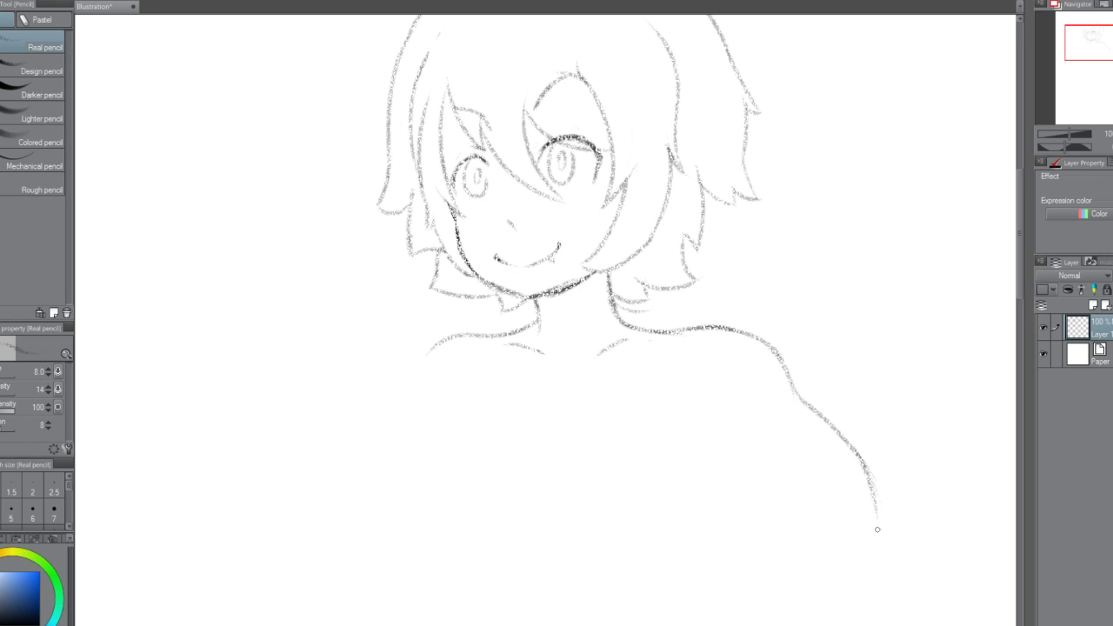
pyautogui.hotkey('ctrl', 'z')
pyautogui.moveTo(855, 451); pyautogui.dragTo(878, 519)
pyautogui.moveTo(860, 460); pyautogui.dragTo(882, 523)
pyautogui.moveTo(876, 512)
pyautogui.mouseDown()
pyautogui.moveTo(892, 559)
pyautogui.moveTo(889, 533)
pyautogui.moveTo(902, 556)
pyautogui.moveTo(898, 599)
pyautogui.moveTo(911, 555)
pyautogui.moveTo(898, 554)
pyautogui.moveTo(901, 581)
pyautogui.mouseUp()
pyautogui.scroll(-3, 1018, 305)
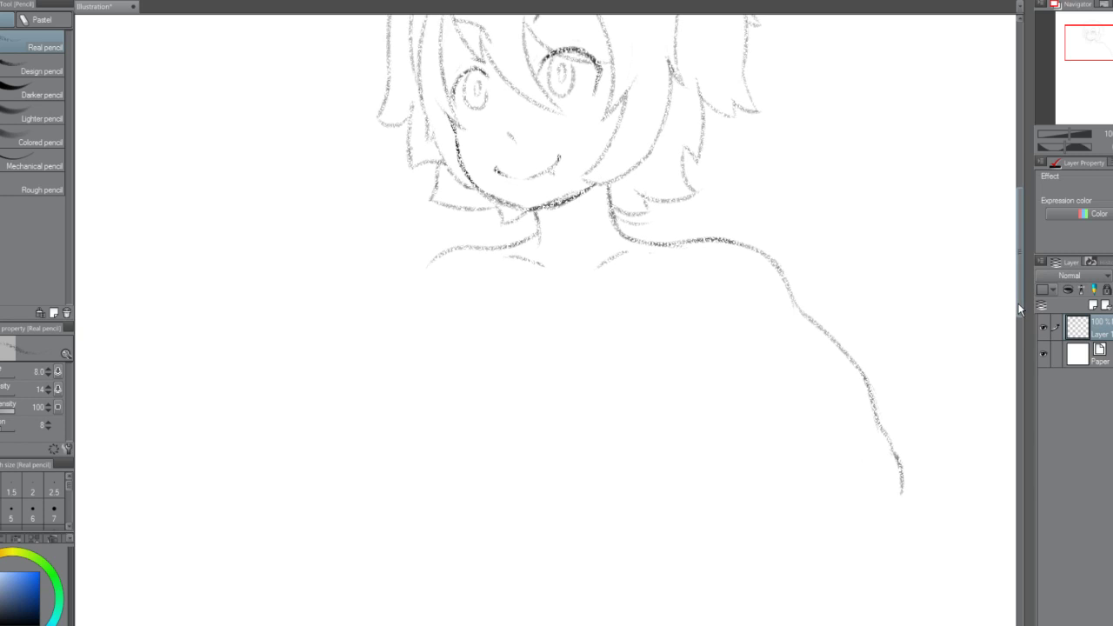
pyautogui.scroll(1, 1020, 301)
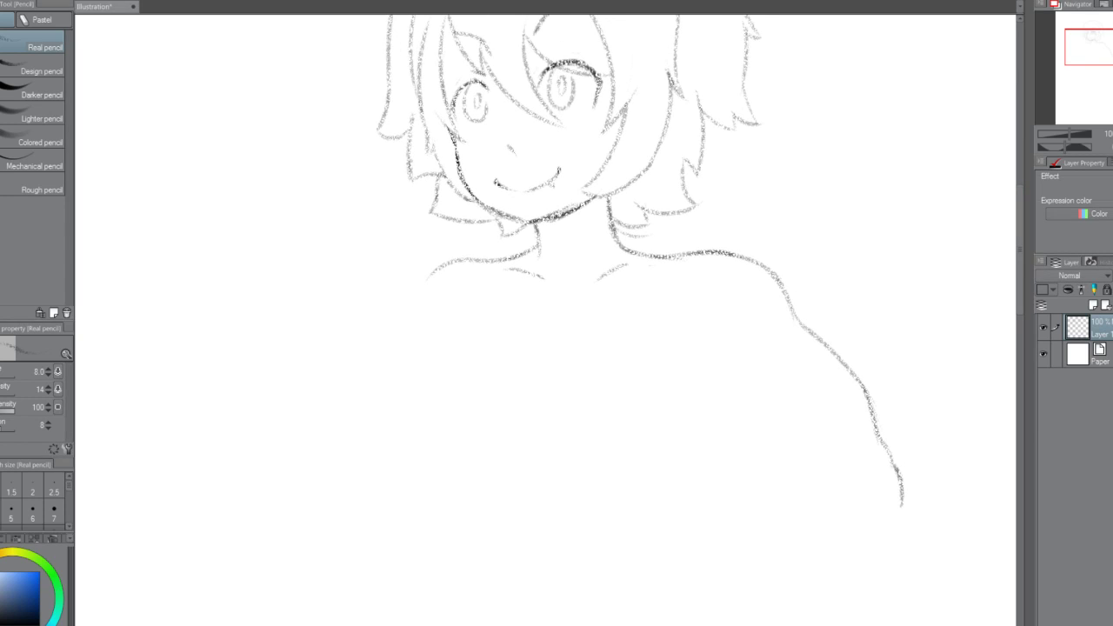
pyautogui.moveTo(797, 453)
pyautogui.mouseDown()
pyautogui.moveTo(688, 503)
pyautogui.moveTo(681, 511)
pyautogui.moveTo(730, 477)
pyautogui.moveTo(661, 556)
pyautogui.mouseUp()
pyautogui.hotkey('ctrl', 'z')
pyautogui.hotkey('ctrl', 'z')
pyautogui.moveTo(769, 472); pyautogui.dragTo(672, 555)
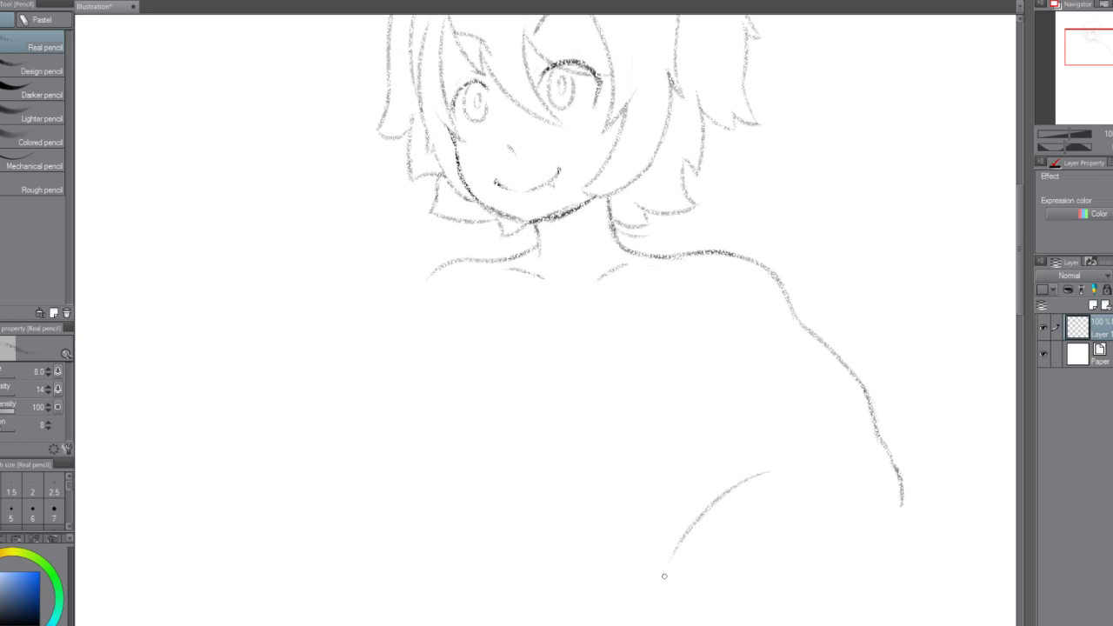
pyautogui.moveTo(899, 499); pyautogui.dragTo(817, 550)
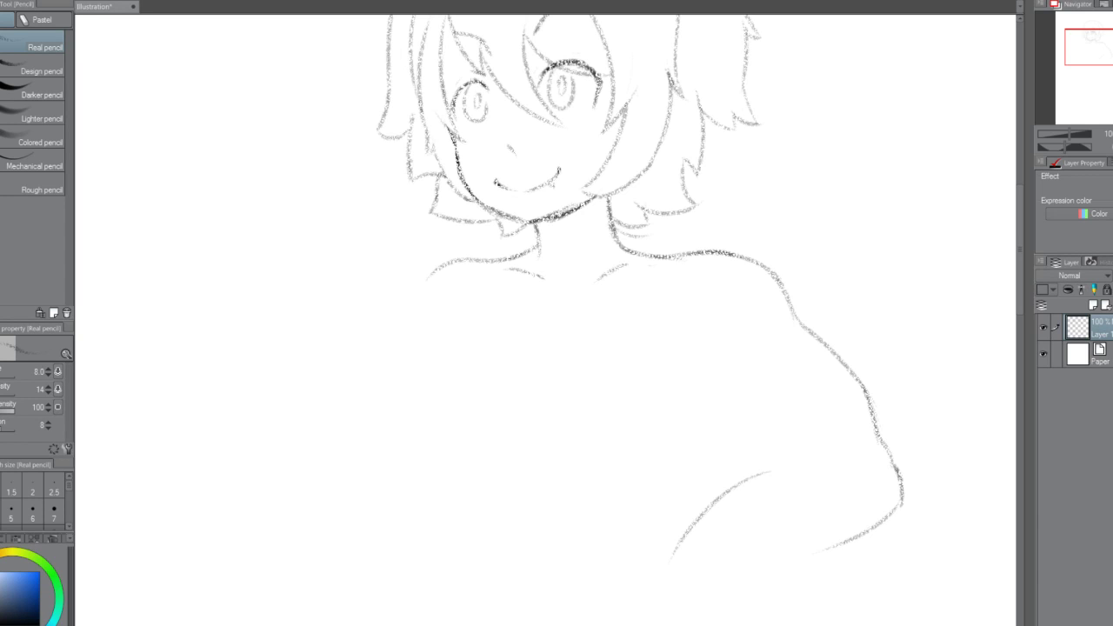
pyautogui.hotkey('ctrl', 'z')
pyautogui.hotkey('ctrl', 'z')
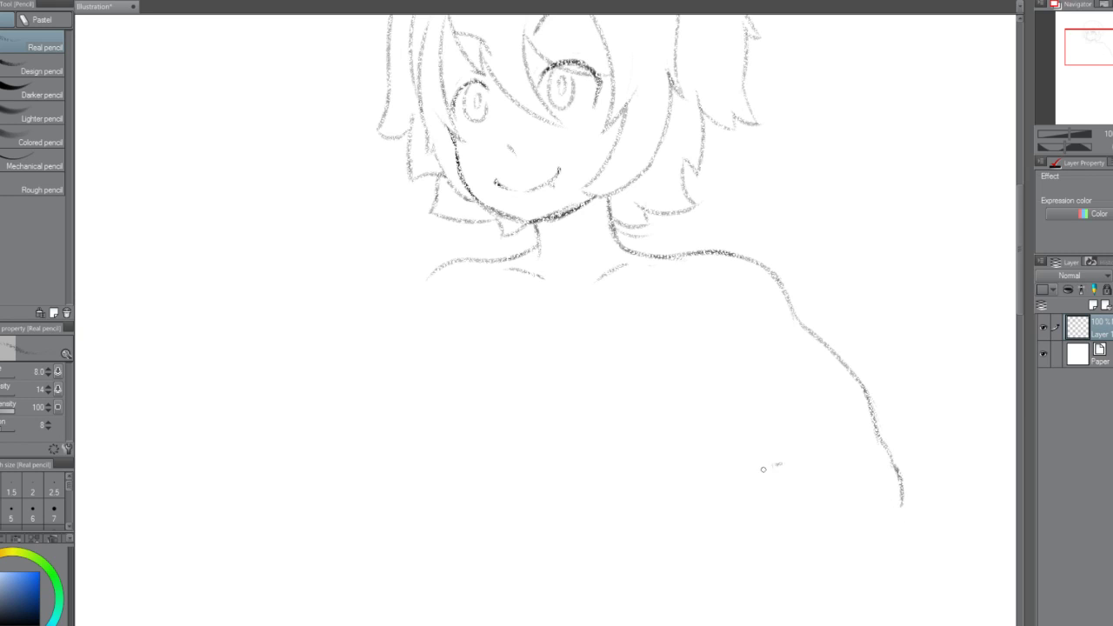
# Draw the forearm's upper edge as a curved stroke sloping down toward the body from inside the elbow.
pyautogui.moveTo(780, 464)
pyautogui.mouseDown()
pyautogui.moveTo(730, 492)
pyautogui.moveTo(705, 532)
pyautogui.mouseUp()
pyautogui.moveTo(732, 491); pyautogui.dragTo(664, 572)
pyautogui.moveTo(726, 494); pyautogui.dragTo(664, 569)
pyautogui.moveTo(704, 338); pyautogui.dragTo(776, 426)
pyautogui.hotkey('ctrl', 'z')
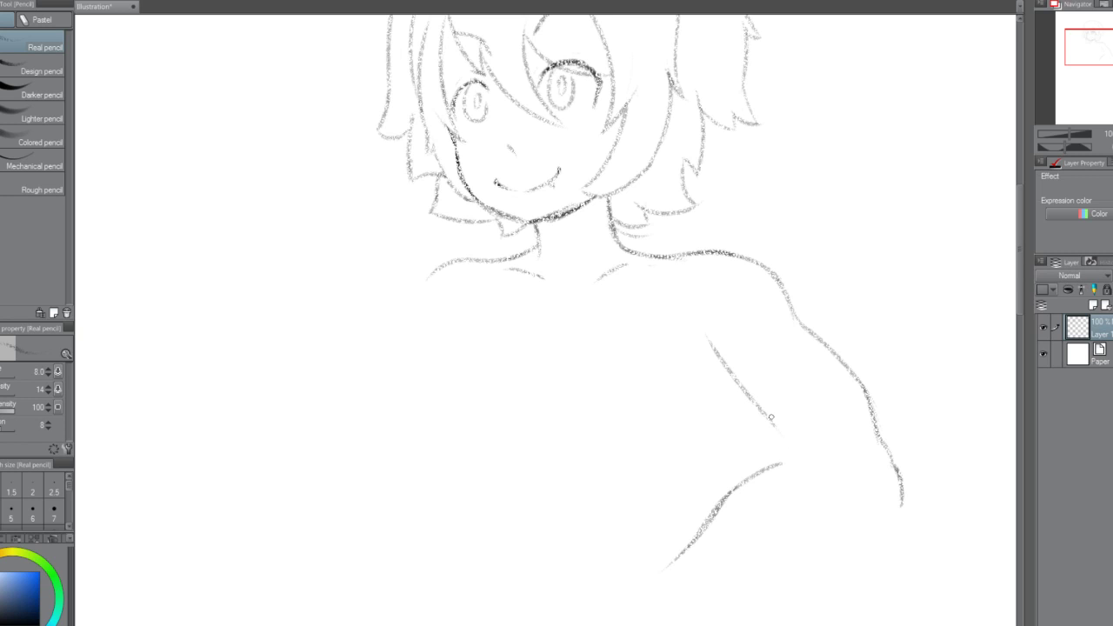
pyautogui.hotkey('ctrl', 'z')
pyautogui.moveTo(679, 340); pyautogui.dragTo(719, 358)
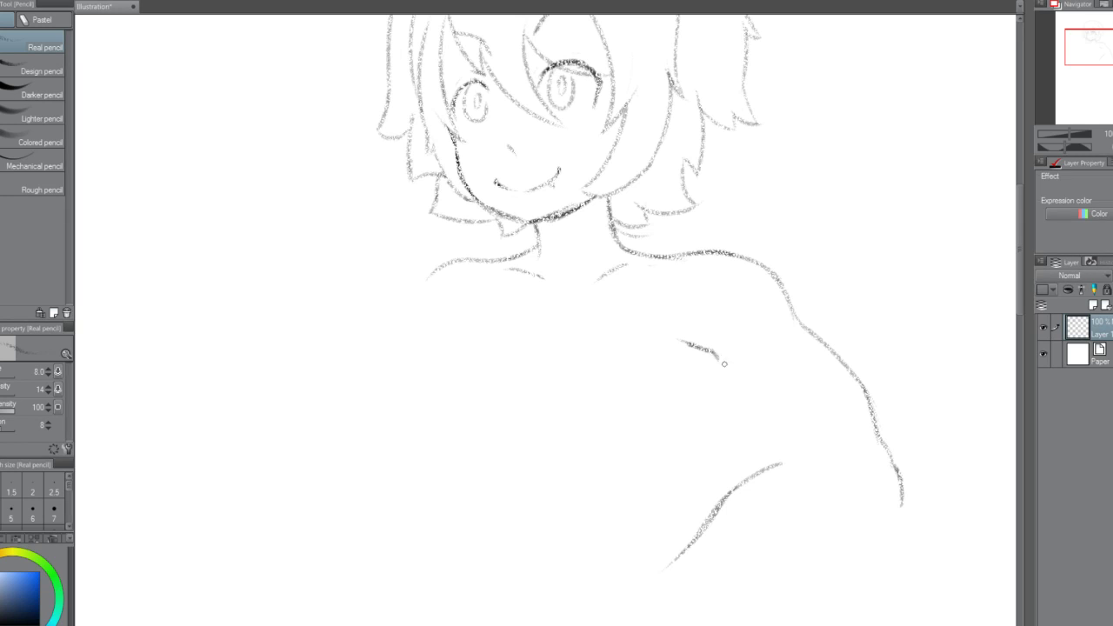
pyautogui.hotkey('ctrl', 'z')
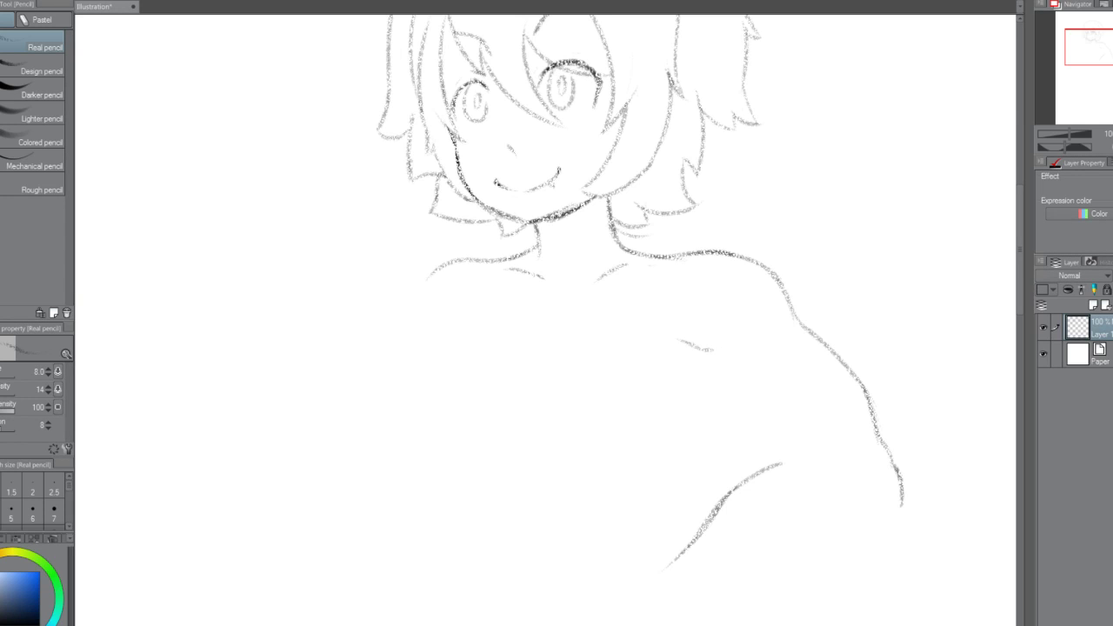
pyautogui.hotkey('ctrl', 'z')
pyautogui.hotkey('ctrl', 'z')
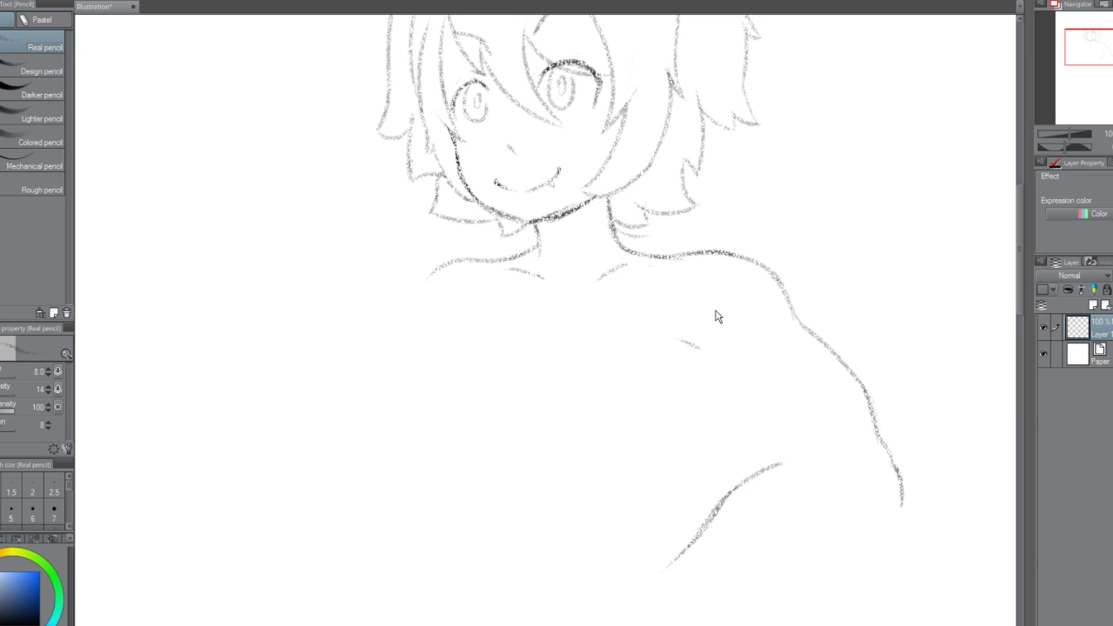
# Draw a short slanted armpit crease and run the inner upper-arm line from it down to the elbow bend.
pyautogui.moveTo(669, 354); pyautogui.dragTo(700, 328)
pyautogui.hotkey('ctrl', 'z')
pyautogui.moveTo(668, 363); pyautogui.dragTo(699, 320)
pyautogui.hotkey('ctrl', 'z')
pyautogui.hotkey('ctrl', 'z')
pyautogui.moveTo(674, 361); pyautogui.dragTo(704, 326)
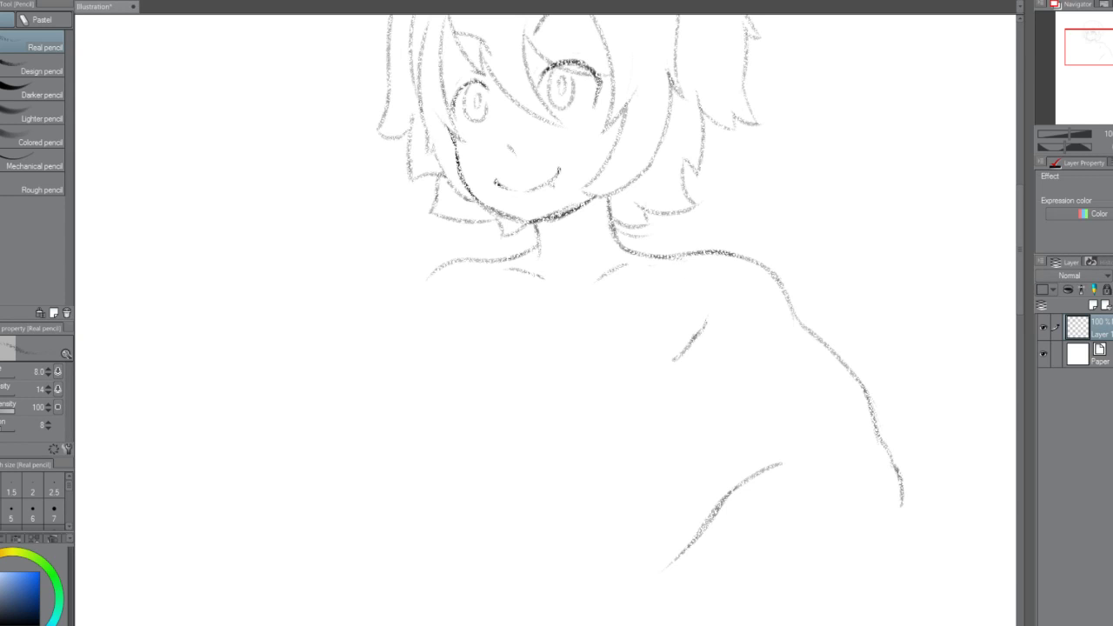
pyautogui.moveTo(689, 347); pyautogui.dragTo(708, 353)
pyautogui.moveTo(697, 351); pyautogui.dragTo(798, 454)
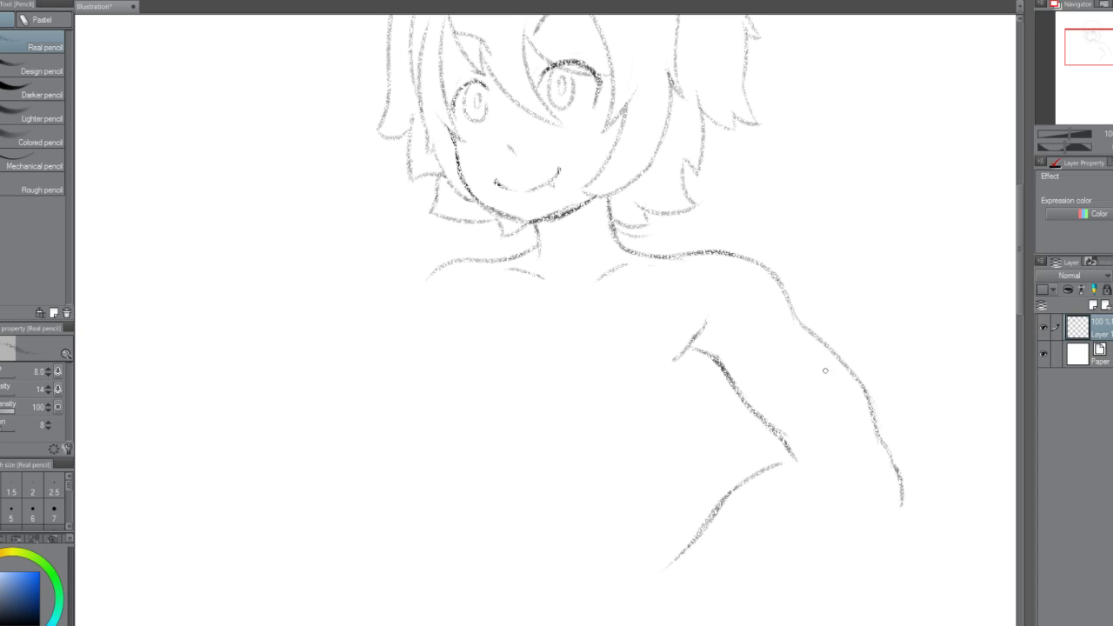
# Erase the outer arm line between shoulder and elbow and restart it just below the shoulder.
pyautogui.moveTo(861, 382); pyautogui.dragTo(871, 421)
pyautogui.hotkey('ctrl', 'z')
pyautogui.hotkey('ctrl', 'z')
pyautogui.moveTo(795, 323); pyautogui.dragTo(815, 342)
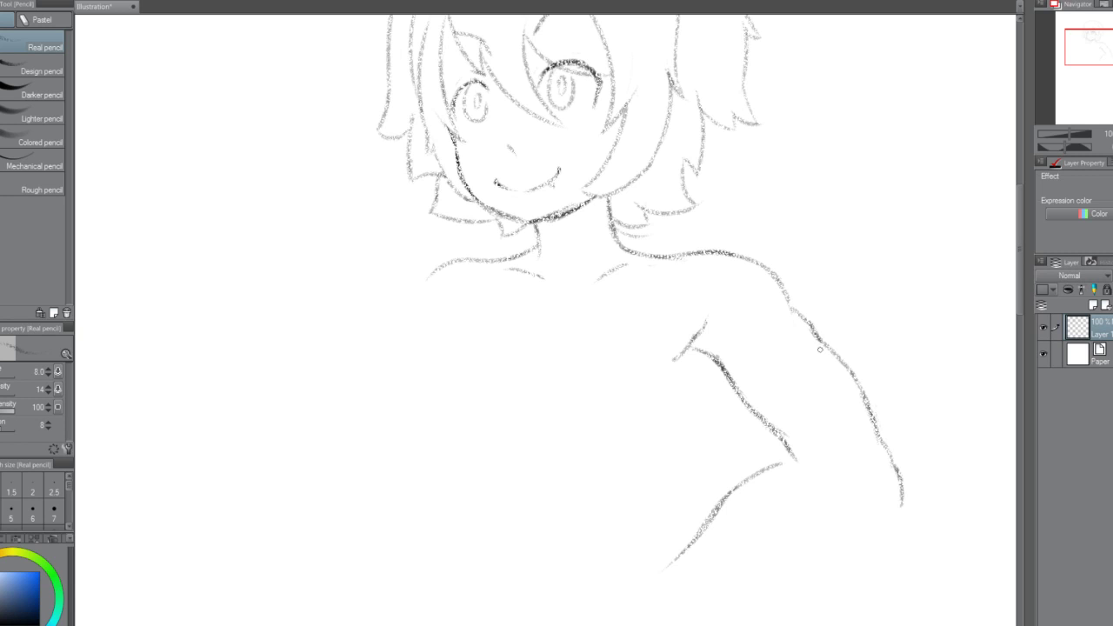
pyautogui.moveTo(844, 380)
pyautogui.mouseDown()
pyautogui.moveTo(882, 421)
pyautogui.moveTo(826, 344)
pyautogui.mouseUp()
pyautogui.hotkey('ctrl', 'z')
pyautogui.moveTo(792, 300)
pyautogui.mouseDown()
pyautogui.moveTo(857, 390)
pyautogui.moveTo(835, 355)
pyautogui.mouseUp()
pyautogui.moveTo(785, 296); pyautogui.dragTo(813, 327)
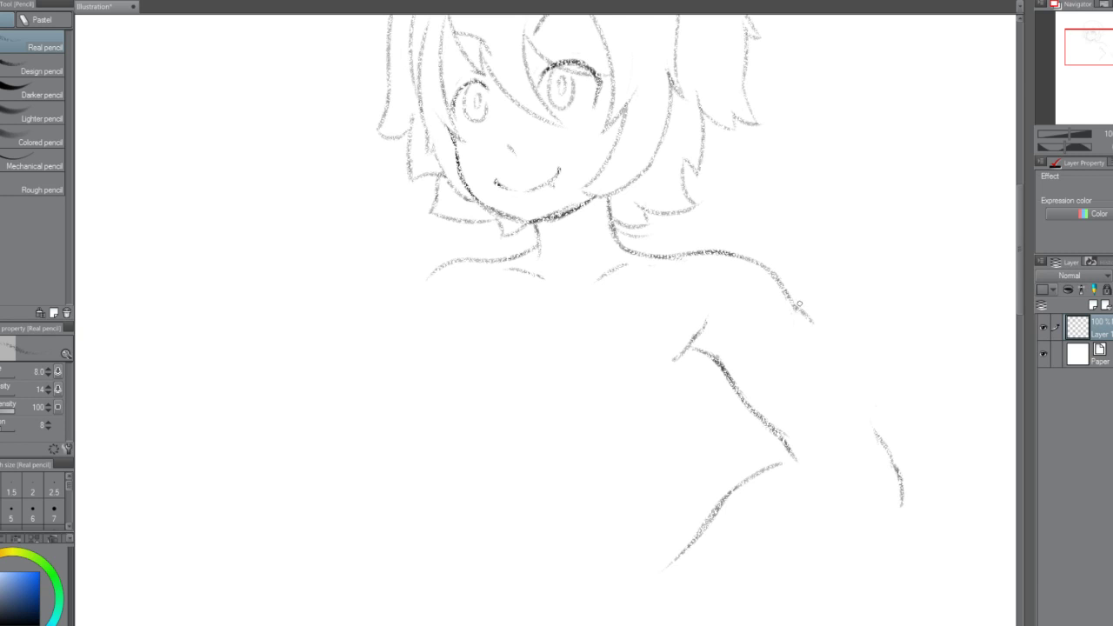
# Redraw the outer upper-arm line as a straighter stroke joining the shoulder to the elbow.
pyautogui.moveTo(794, 304); pyautogui.dragTo(847, 389)
pyautogui.moveTo(828, 350)
pyautogui.mouseDown()
pyautogui.moveTo(848, 389)
pyautogui.moveTo(839, 373)
pyautogui.mouseUp()
pyautogui.moveTo(821, 330); pyautogui.dragTo(863, 413)
pyautogui.hotkey('ctrl', 'z')
pyautogui.hotkey('ctrl', 'z')
pyautogui.hotkey('ctrl', 'z')
pyautogui.hotkey('ctrl', 'z')
pyautogui.hotkey('ctrl', 'z')
pyautogui.hotkey('ctrl', 'z')
pyautogui.hotkey('ctrl', 'z')
pyautogui.moveTo(831, 347); pyautogui.dragTo(856, 395)
pyautogui.moveTo(850, 389); pyautogui.dragTo(895, 477)
pyautogui.hotkey('ctrl', 'z')
pyautogui.hotkey('ctrl', 'z')
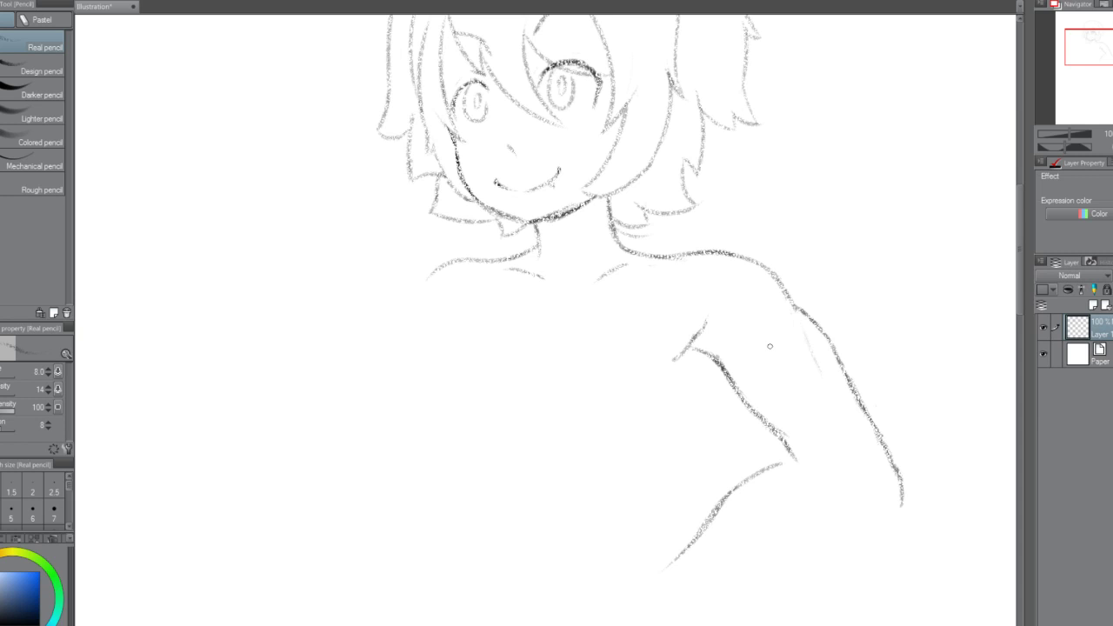
# Darken the rounded right shoulder curve and smooth its transition into the upper arm.
pyautogui.hotkey('ctrl', 'z')
pyautogui.moveTo(759, 264); pyautogui.dragTo(794, 314)
pyautogui.hotkey('ctrl', 'z')
pyautogui.moveTo(743, 255)
pyautogui.mouseDown()
pyautogui.moveTo(793, 292)
pyautogui.moveTo(771, 268)
pyautogui.moveTo(801, 312)
pyautogui.moveTo(782, 278)
pyautogui.mouseUp()
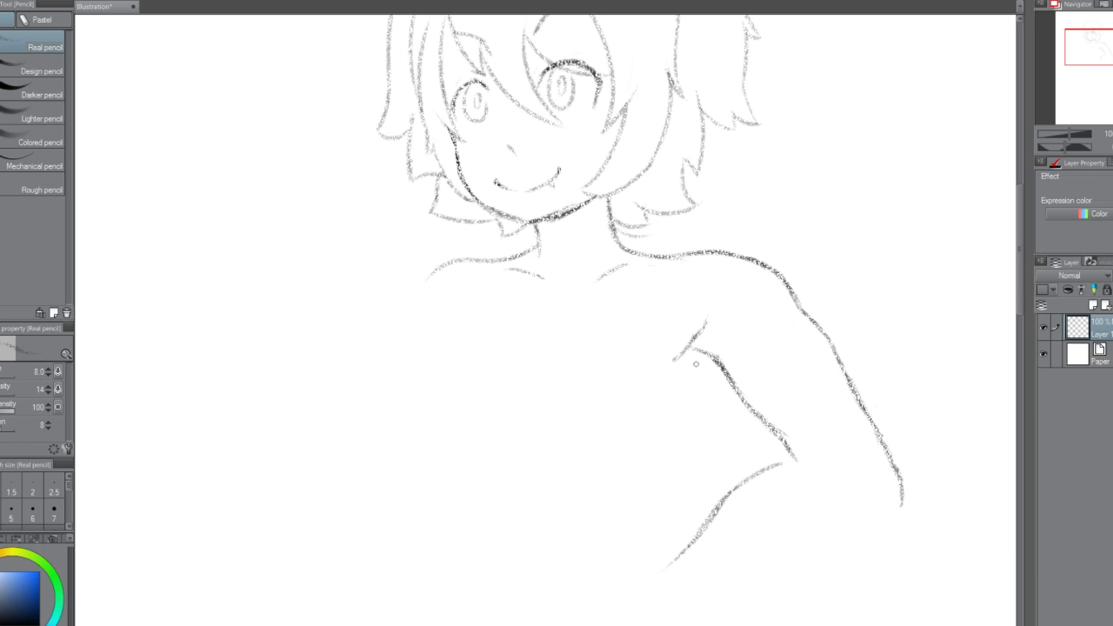
# Add a short crease branching down toward the body just below the armpit.
pyautogui.moveTo(720, 367)
pyautogui.mouseDown()
pyautogui.moveTo(707, 408)
pyautogui.moveTo(722, 405)
pyautogui.moveTo(711, 396)
pyautogui.mouseUp()
pyautogui.hotkey('ctrl', 'z')
pyautogui.hotkey('ctrl', 'z')
pyautogui.hotkey('ctrl', 'z')
pyautogui.hotkey('ctrl', 'z')
# Join the forearm's upper edge to the inner elbow and draw its lower edge from the outer elbow toward the body.
pyautogui.moveTo(758, 472)
pyautogui.mouseDown()
pyautogui.moveTo(798, 454)
pyautogui.moveTo(811, 460)
pyautogui.moveTo(753, 479)
pyautogui.mouseUp()
pyautogui.moveTo(900, 499)
pyautogui.mouseDown()
pyautogui.moveTo(832, 561)
pyautogui.moveTo(772, 576)
pyautogui.mouseUp()
pyautogui.moveTo(832, 553); pyautogui.dragTo(726, 586)
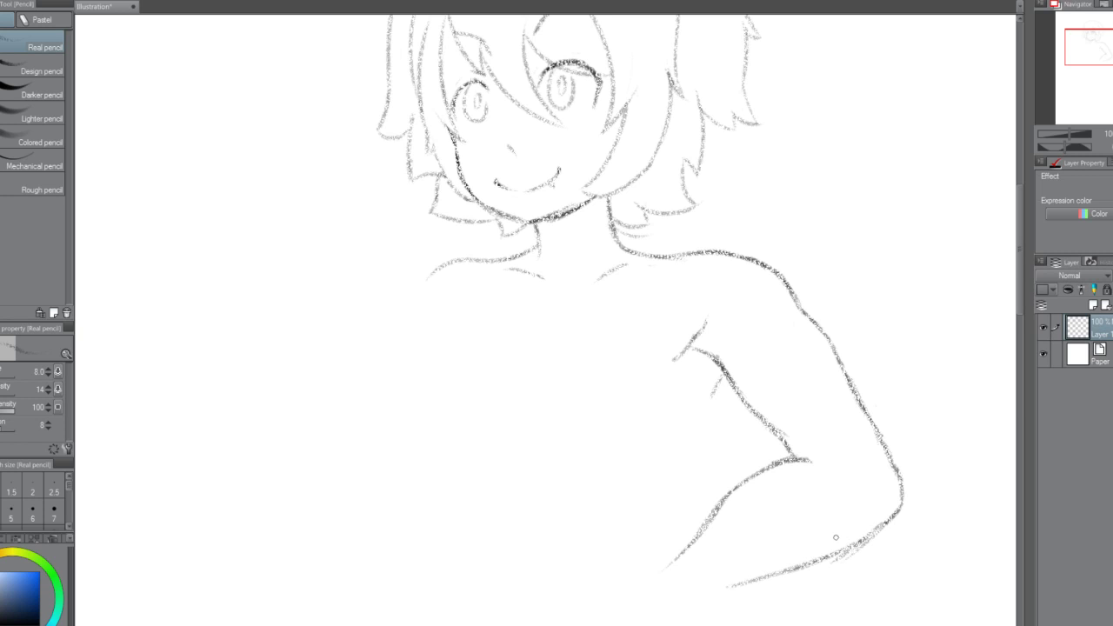
# Erase the forearm's upper edge and redraw the inner upper-arm line darker and longer, ending at a lower elbow bend.
pyautogui.moveTo(822, 460)
pyautogui.mouseDown()
pyautogui.moveTo(724, 492)
pyautogui.moveTo(730, 499)
pyautogui.moveTo(671, 565)
pyautogui.mouseUp()
pyautogui.moveTo(771, 432); pyautogui.dragTo(803, 466)
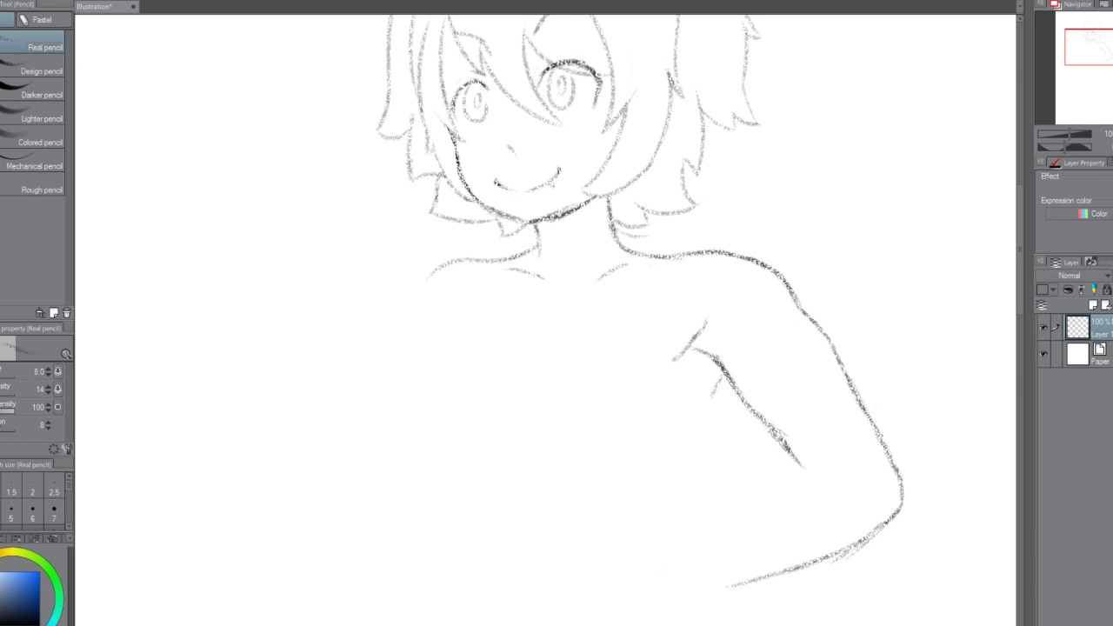
pyautogui.moveTo(739, 391)
pyautogui.mouseDown()
pyautogui.moveTo(792, 442)
pyautogui.moveTo(752, 405)
pyautogui.mouseUp()
pyautogui.moveTo(700, 347); pyautogui.dragTo(769, 426)
pyautogui.moveTo(725, 372); pyautogui.dragTo(787, 445)
pyautogui.moveTo(742, 399)
pyautogui.mouseDown()
pyautogui.moveTo(818, 485)
pyautogui.moveTo(758, 497)
pyautogui.mouseUp()
# Redraw the forearm's upper edge as a gentle curve from the inner elbow down toward the wrist.
pyautogui.moveTo(823, 480); pyautogui.dragTo(754, 502)
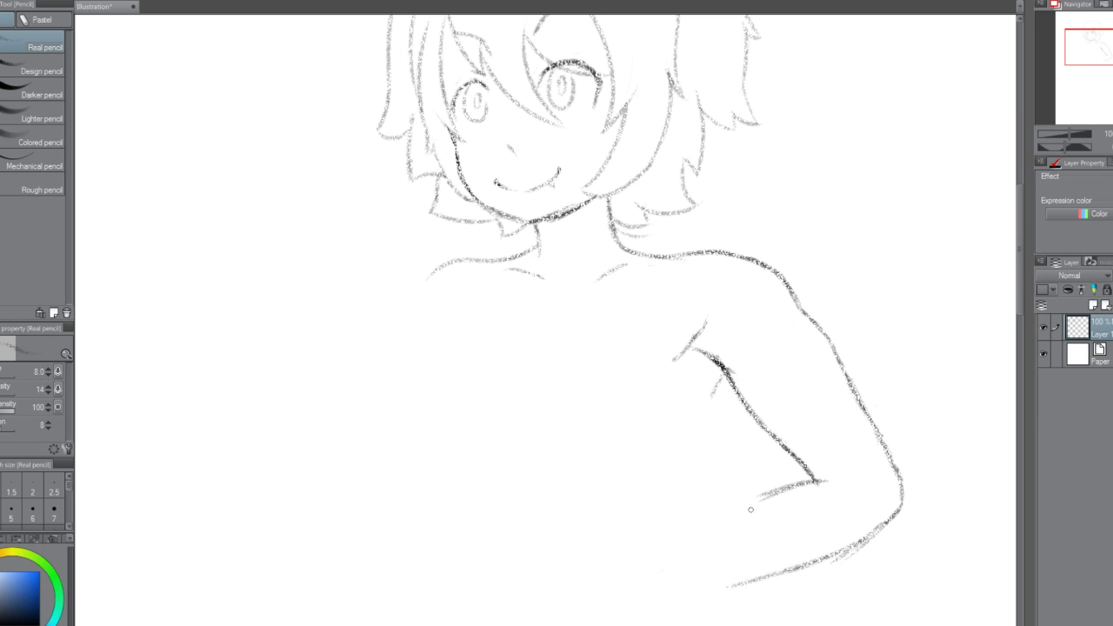
pyautogui.hotkey('ctrl', 'z')
pyautogui.hotkey('ctrl', 'z')
pyautogui.moveTo(819, 477)
pyautogui.mouseDown()
pyautogui.moveTo(769, 485)
pyautogui.moveTo(697, 539)
pyautogui.mouseUp()
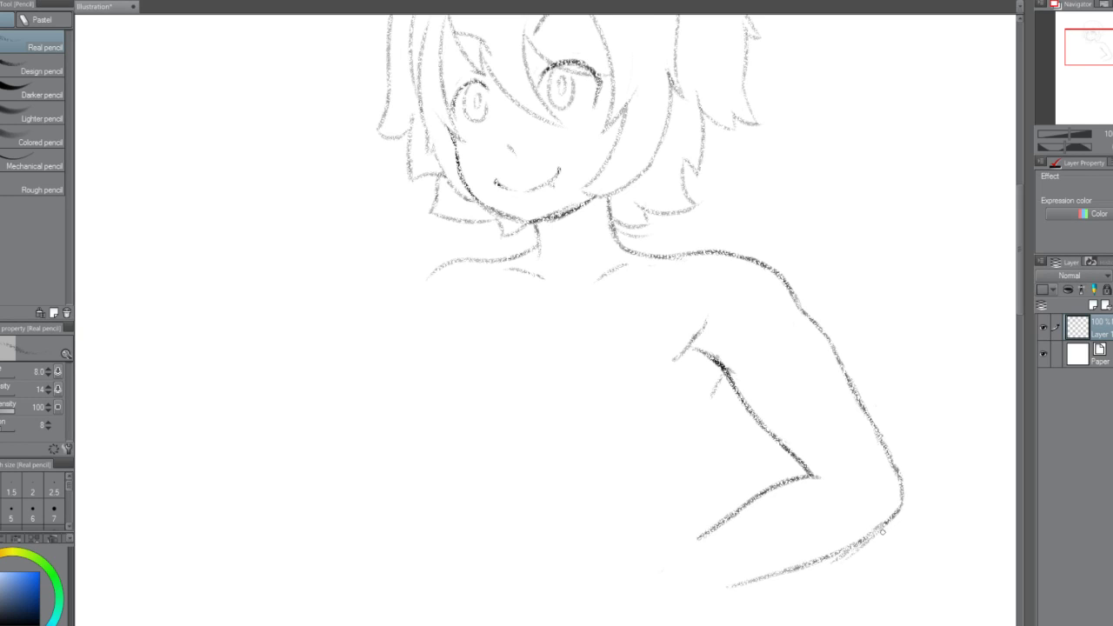
# Reshape the outer elbow into a more protruding bump and redraw the inner elbow crease slightly higher.
pyautogui.moveTo(876, 528)
pyautogui.mouseDown()
pyautogui.moveTo(817, 573)
pyautogui.moveTo(727, 591)
pyautogui.moveTo(857, 551)
pyautogui.moveTo(815, 563)
pyautogui.moveTo(854, 548)
pyautogui.moveTo(834, 557)
pyautogui.moveTo(895, 500)
pyautogui.moveTo(880, 525)
pyautogui.moveTo(898, 504)
pyautogui.moveTo(897, 470)
pyautogui.mouseUp()
pyautogui.hotkey('ctrl', 'z')
pyautogui.moveTo(855, 551)
pyautogui.mouseDown()
pyautogui.moveTo(893, 513)
pyautogui.moveTo(908, 515)
pyautogui.moveTo(913, 483)
pyautogui.mouseUp()
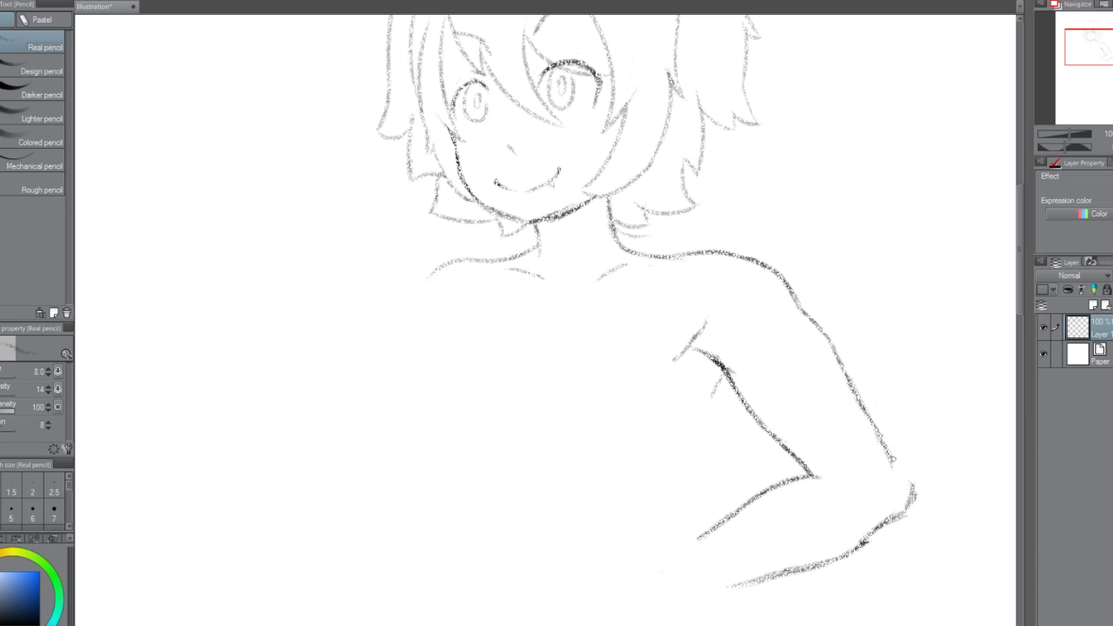
pyautogui.moveTo(881, 441)
pyautogui.mouseDown()
pyautogui.moveTo(915, 477)
pyautogui.moveTo(911, 492)
pyautogui.mouseUp()
pyautogui.hotkey('ctrl', 'z')
pyautogui.moveTo(828, 482)
pyautogui.mouseDown()
pyautogui.moveTo(822, 461)
pyautogui.moveTo(754, 493)
pyautogui.mouseUp()
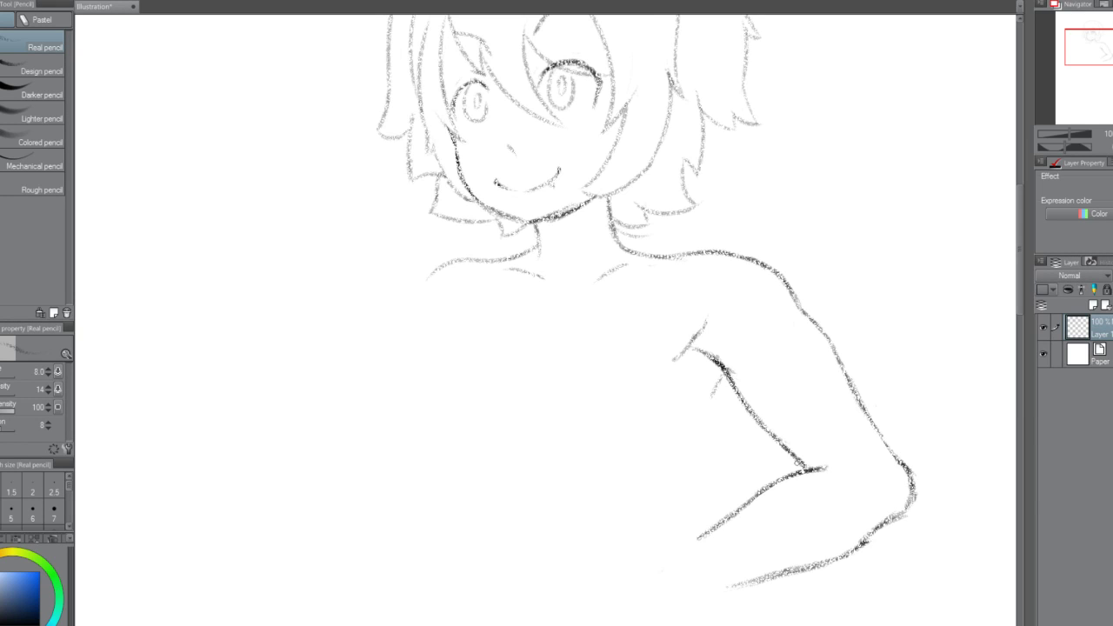
pyautogui.moveTo(797, 462); pyautogui.dragTo(824, 467)
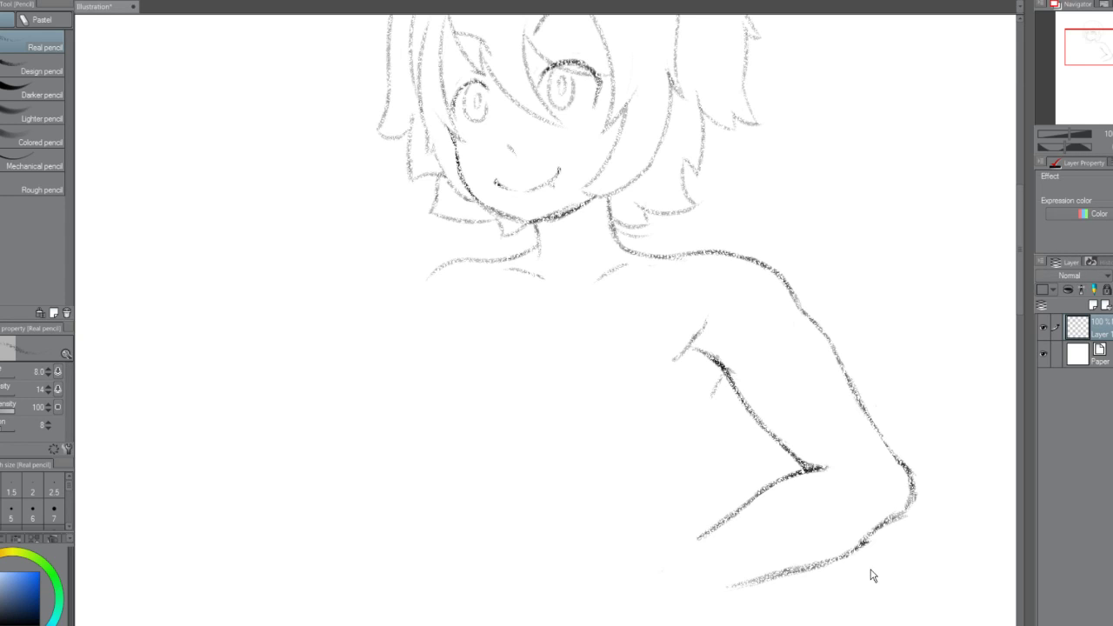
# Lengthen the upper and lower forearm edges to the wrist.
pyautogui.moveTo(1019, 301); pyautogui.dragTo(1015, 315)
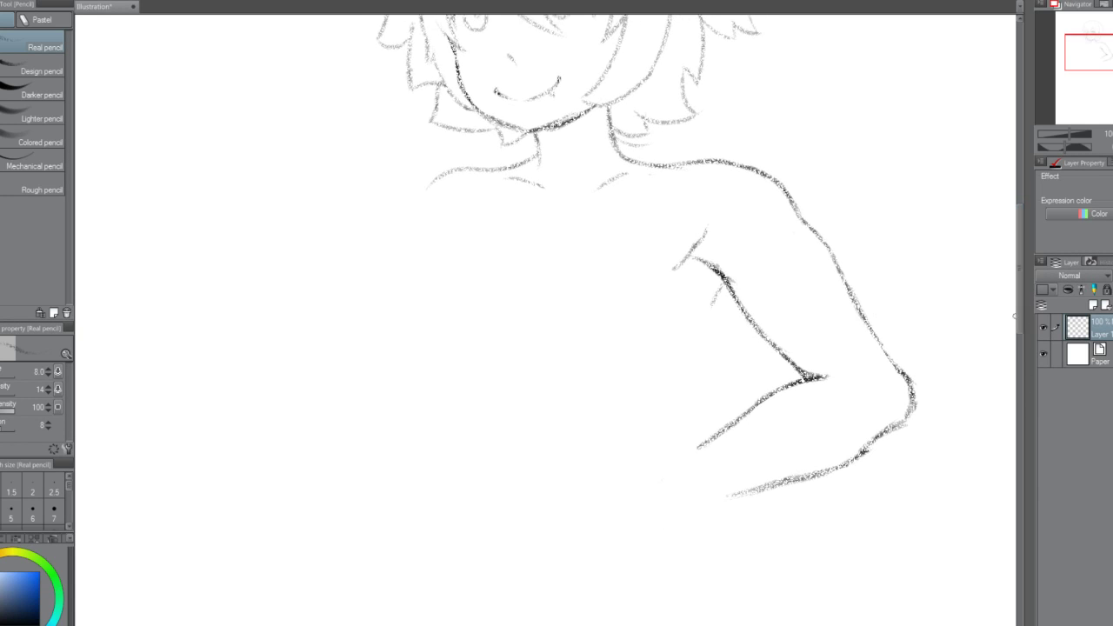
pyautogui.moveTo(786, 479); pyautogui.dragTo(702, 506)
pyautogui.moveTo(720, 430); pyautogui.dragTo(687, 450)
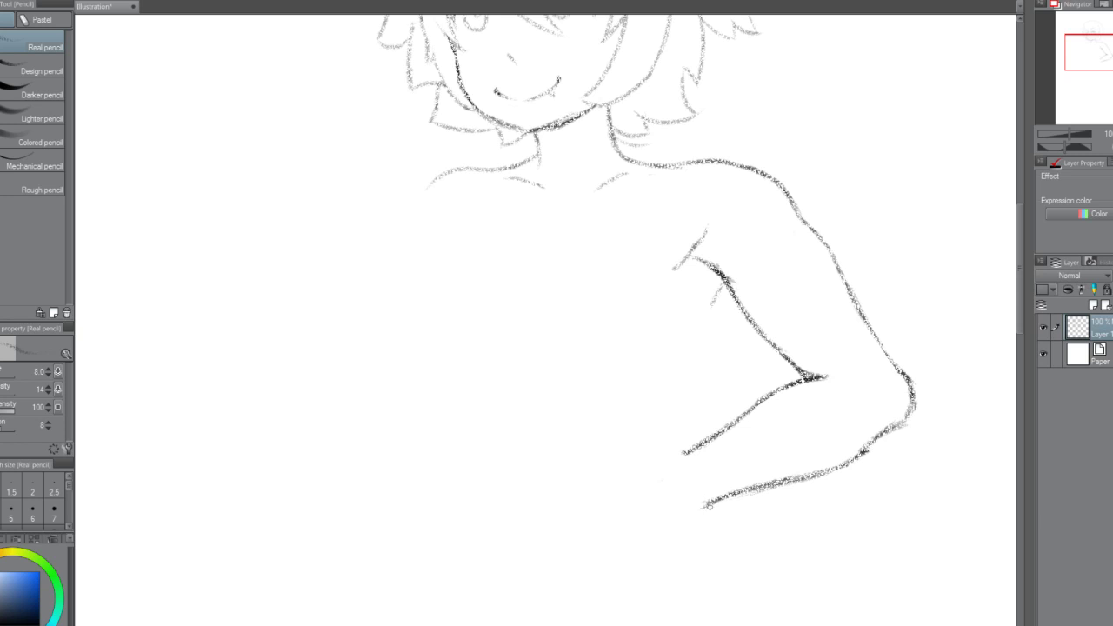
# Draw a closed fist outline at the end of the forearm, with a notch at the wrist and a short inner curve.
pyautogui.moveTo(708, 504); pyautogui.dragTo(667, 516)
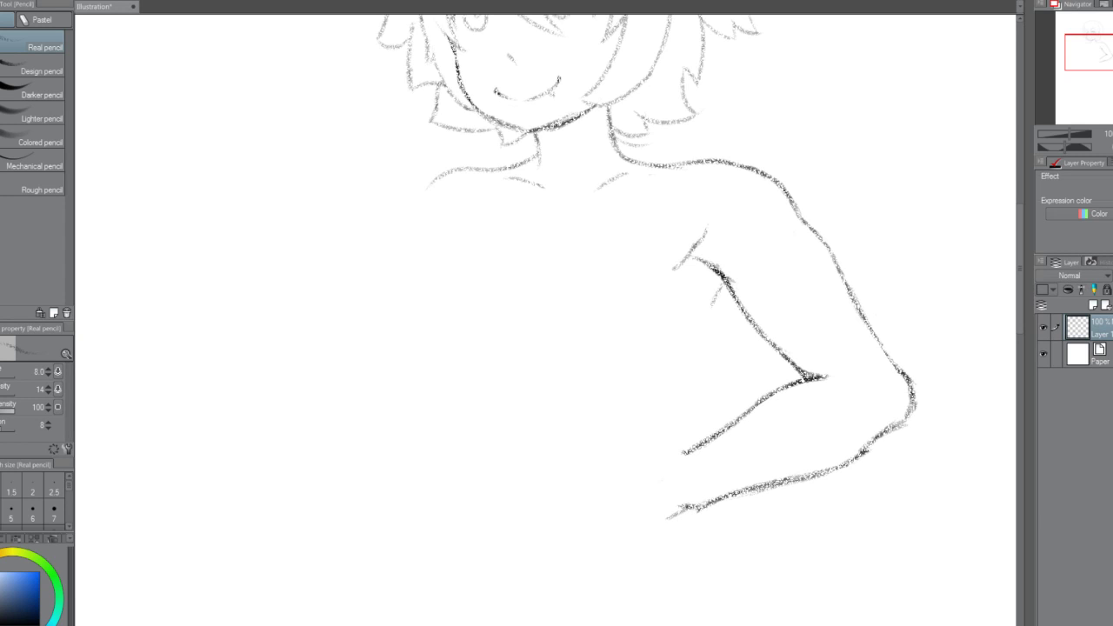
pyautogui.moveTo(693, 502); pyautogui.dragTo(617, 535)
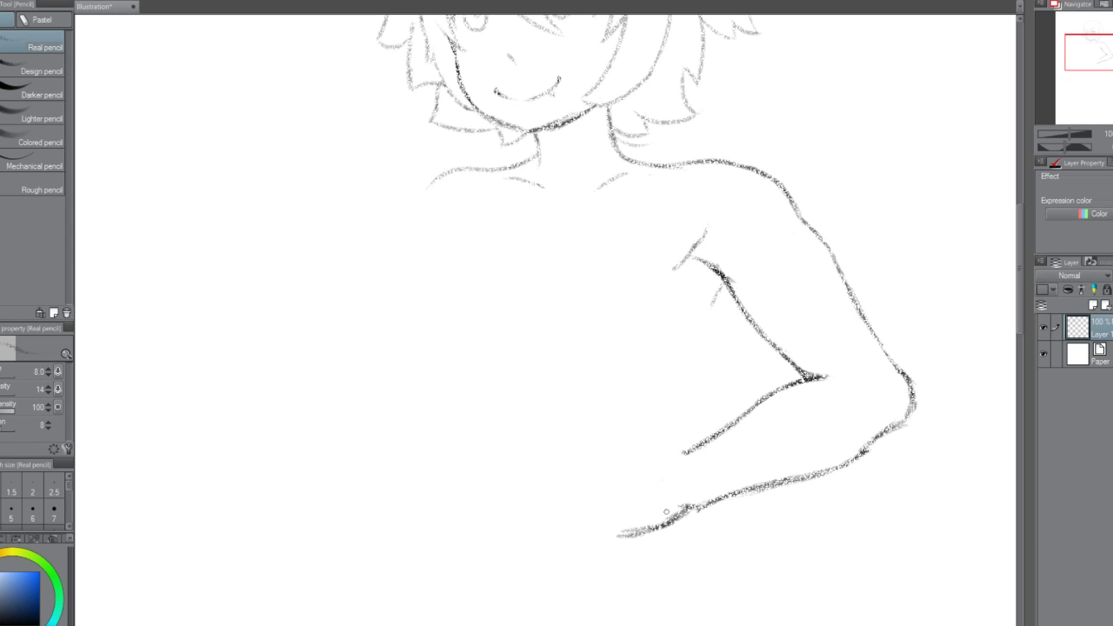
pyautogui.moveTo(624, 533)
pyautogui.mouseDown()
pyautogui.moveTo(625, 513)
pyautogui.moveTo(638, 536)
pyautogui.moveTo(613, 499)
pyautogui.moveTo(618, 449)
pyautogui.mouseUp()
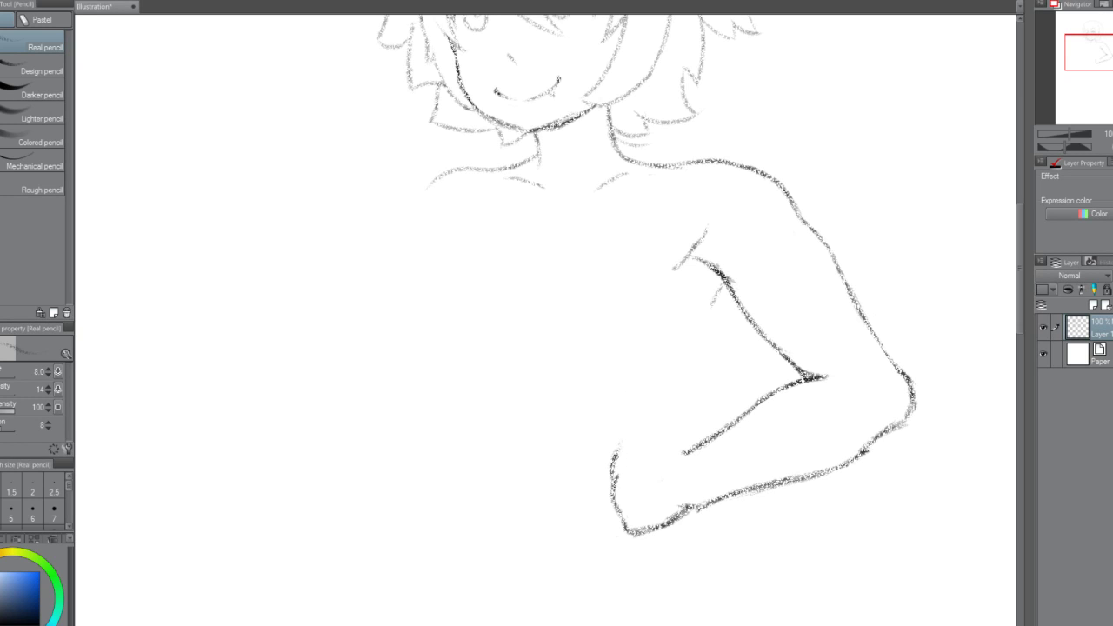
pyautogui.moveTo(615, 450)
pyautogui.mouseDown()
pyautogui.moveTo(637, 423)
pyautogui.moveTo(610, 476)
pyautogui.moveTo(626, 437)
pyautogui.moveTo(667, 434)
pyautogui.moveTo(608, 444)
pyautogui.moveTo(620, 440)
pyautogui.moveTo(606, 462)
pyautogui.moveTo(610, 492)
pyautogui.moveTo(616, 459)
pyautogui.mouseUp()
pyautogui.hotkey('ctrl', 'z')
pyautogui.moveTo(619, 452); pyautogui.dragTo(655, 442)
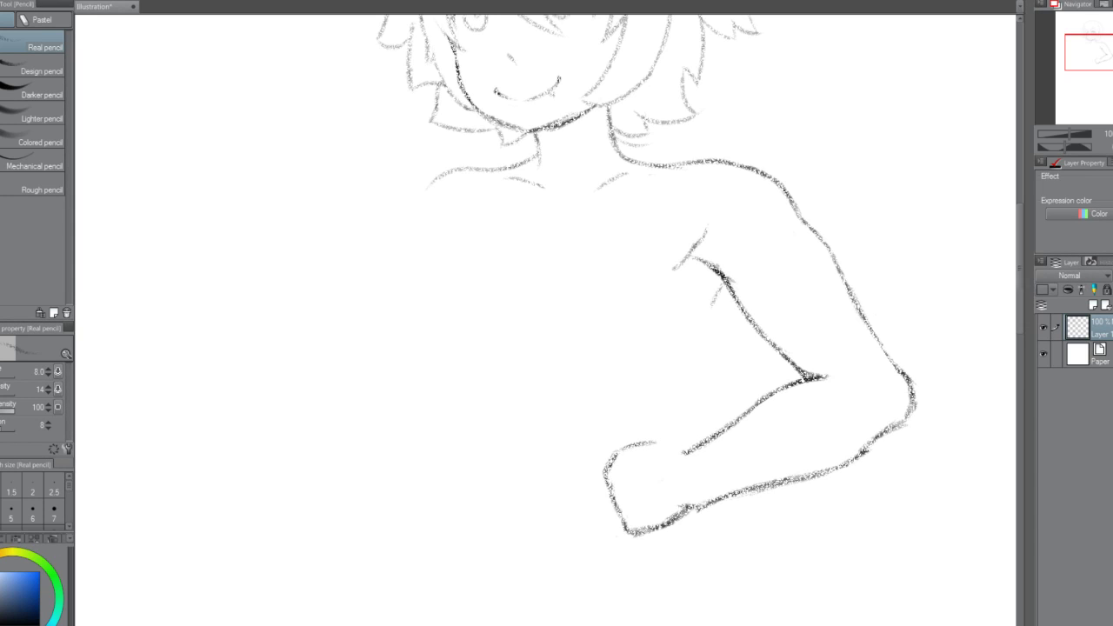
pyautogui.moveTo(612, 454)
pyautogui.mouseDown()
pyautogui.moveTo(619, 432)
pyautogui.moveTo(647, 430)
pyautogui.moveTo(681, 452)
pyautogui.mouseUp()
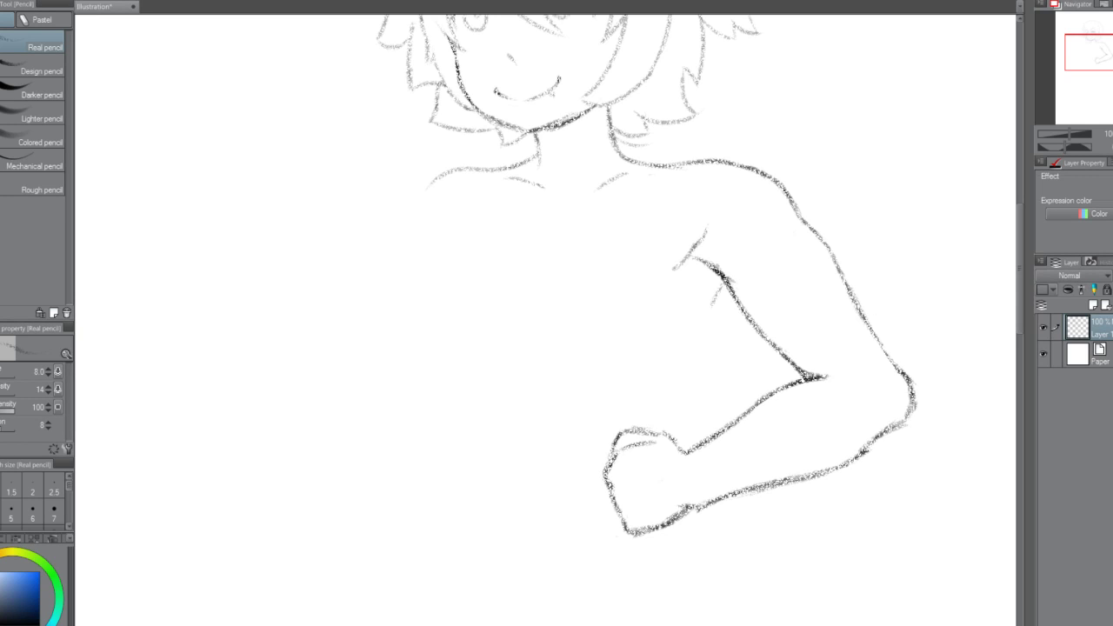
# Add knuckle bumps along the fist's front edge, darken its inner finger line, and reinforce both forearm edges.
pyautogui.moveTo(612, 479); pyautogui.dragTo(612, 508)
pyautogui.moveTo(608, 494); pyautogui.dragTo(624, 526)
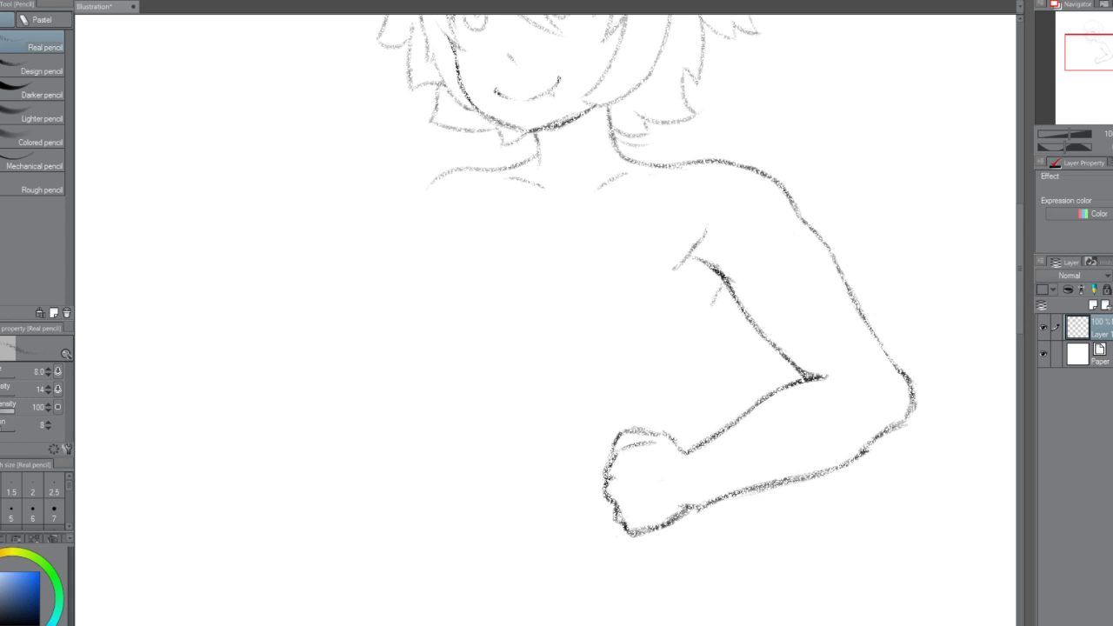
pyautogui.moveTo(652, 440)
pyautogui.mouseDown()
pyautogui.moveTo(624, 448)
pyautogui.moveTo(648, 436)
pyautogui.mouseUp()
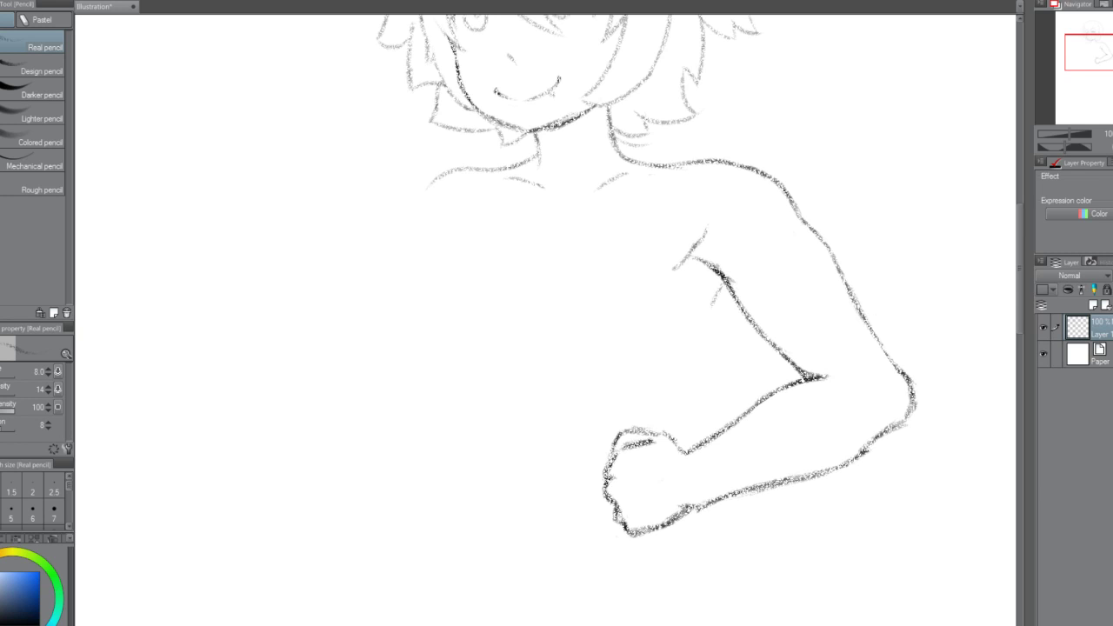
pyautogui.moveTo(688, 509); pyautogui.dragTo(780, 483)
pyautogui.moveTo(747, 413); pyautogui.dragTo(773, 401)
pyautogui.hotkey('ctrl', 'z')
pyautogui.moveTo(691, 449); pyautogui.dragTo(746, 415)
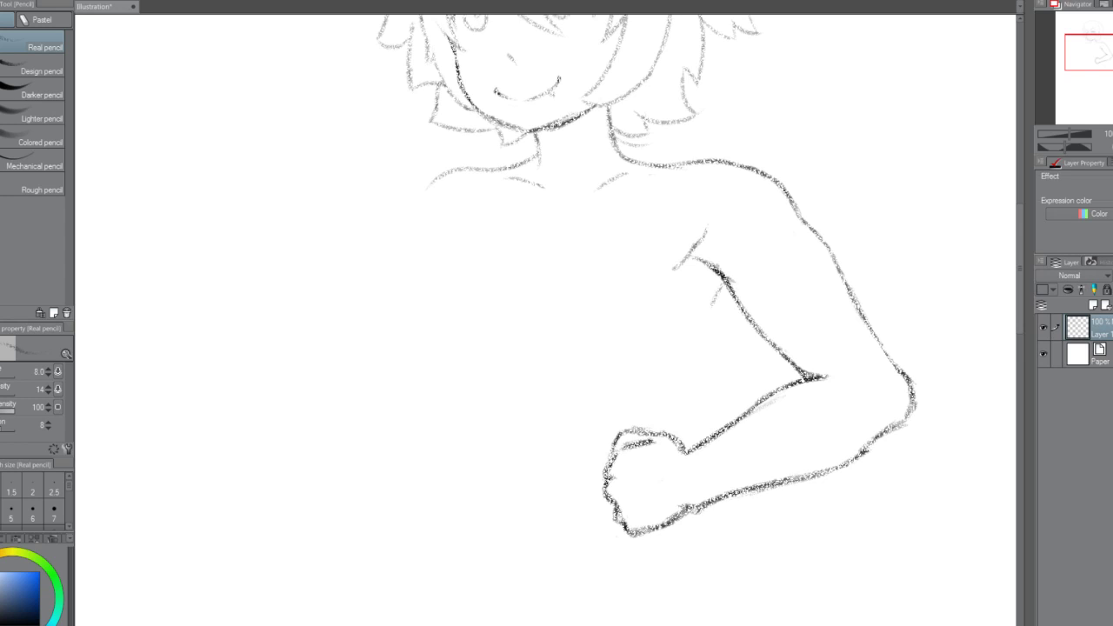
# Draw the torso's side line from the armpit down to the top of the fist, slanting gradually inward.
pyautogui.moveTo(720, 284); pyautogui.dragTo(686, 323)
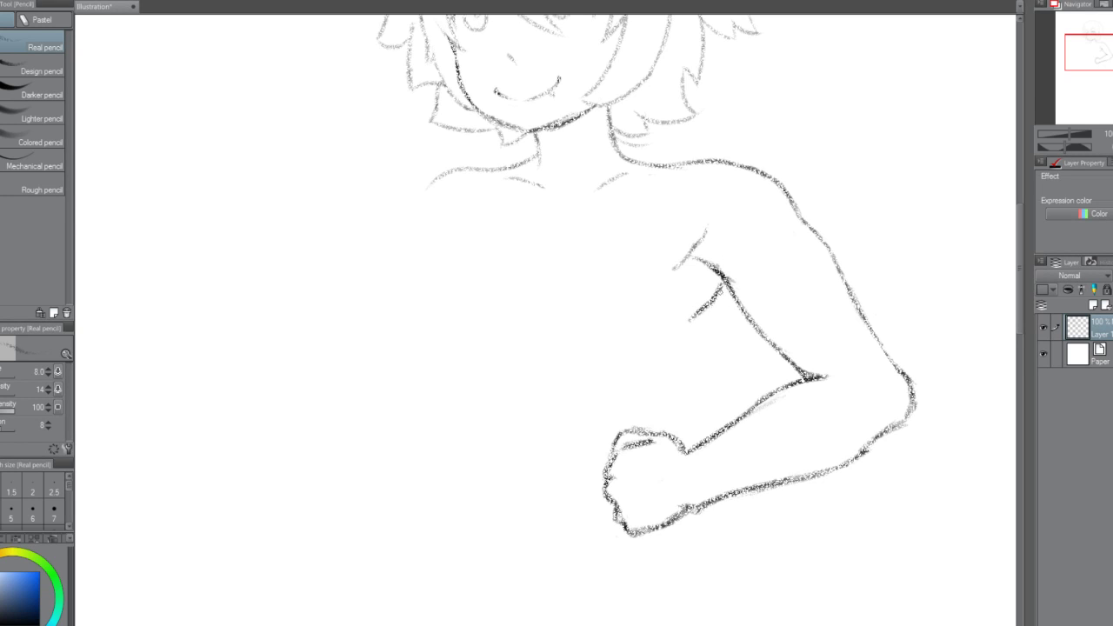
pyautogui.moveTo(703, 302); pyautogui.dragTo(689, 330)
pyautogui.moveTo(719, 283)
pyautogui.mouseDown()
pyautogui.moveTo(708, 314)
pyautogui.moveTo(718, 290)
pyautogui.mouseUp()
pyautogui.moveTo(708, 304); pyautogui.dragTo(690, 331)
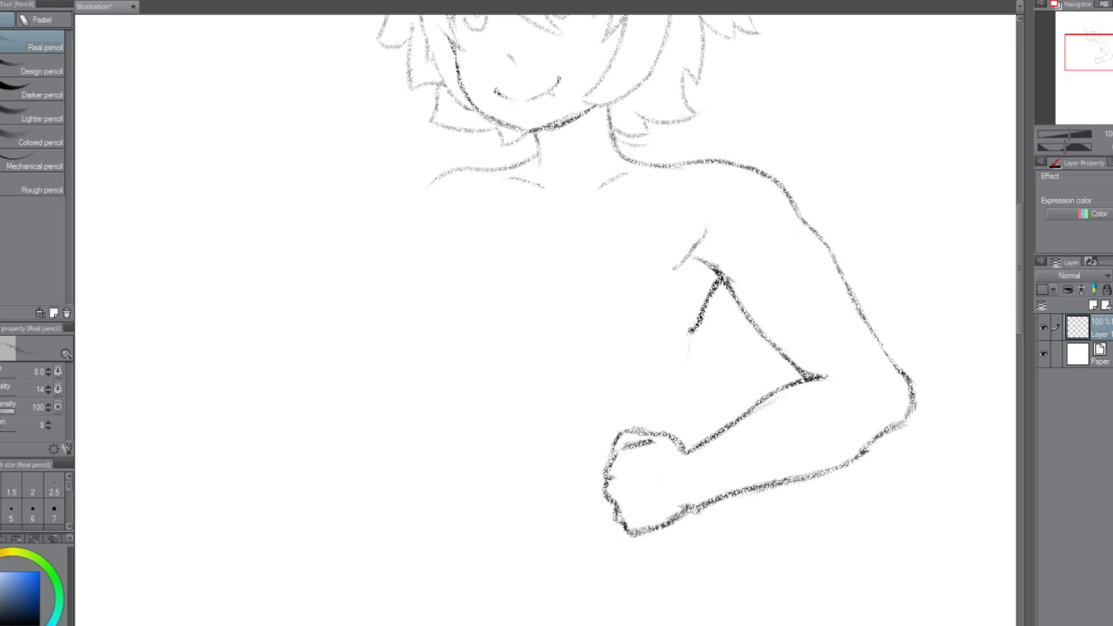
pyautogui.moveTo(691, 329); pyautogui.dragTo(676, 392)
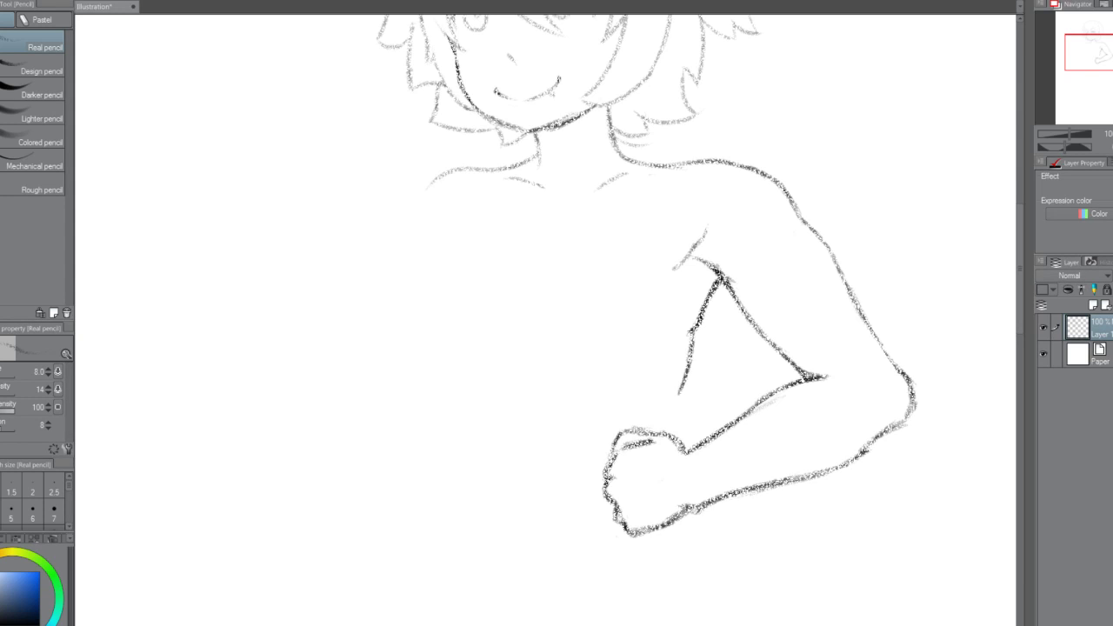
pyautogui.moveTo(698, 343); pyautogui.dragTo(682, 390)
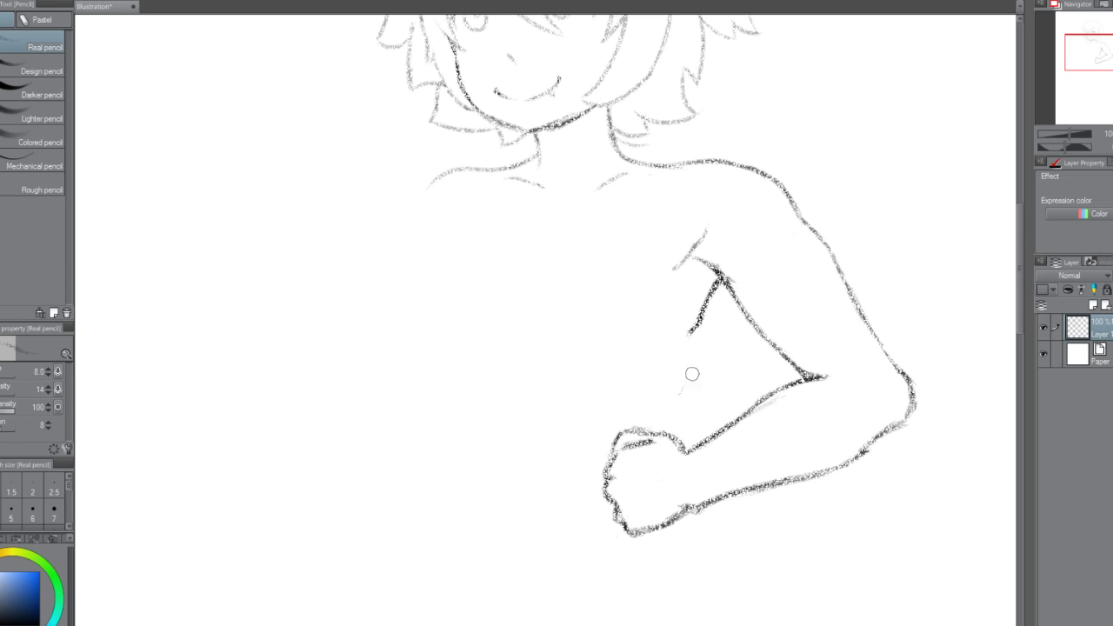
pyautogui.moveTo(689, 335); pyautogui.dragTo(669, 384)
pyautogui.moveTo(665, 386); pyautogui.dragTo(650, 433)
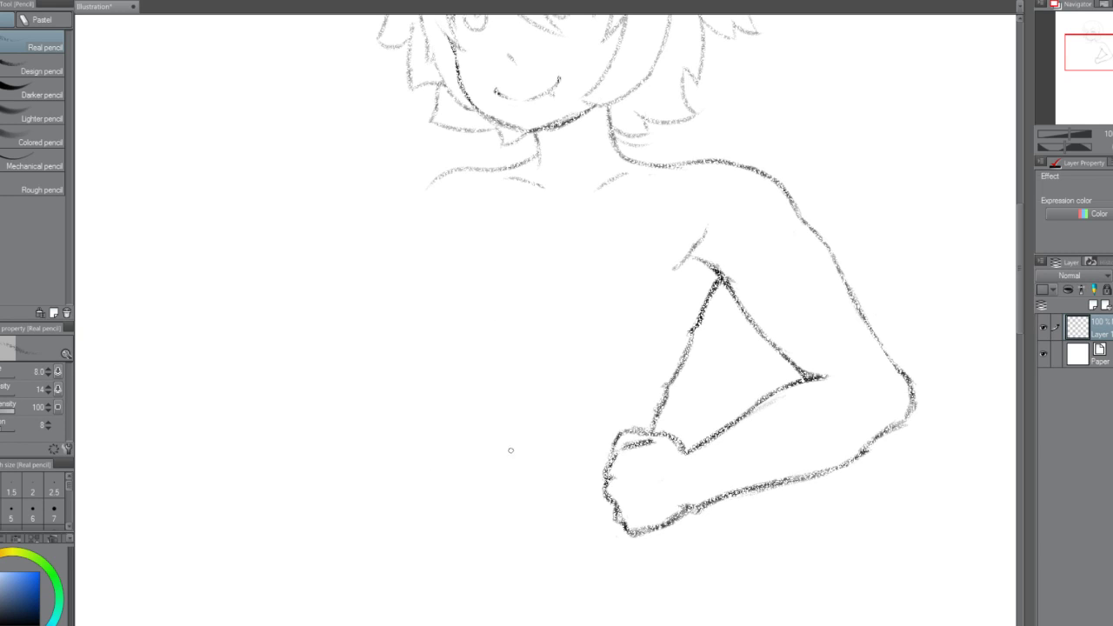
pyautogui.moveTo(472, 328); pyautogui.dragTo(571, 372)
pyautogui.hotkey('ctrl', 'z')
pyautogui.moveTo(475, 322)
pyautogui.mouseDown()
pyautogui.moveTo(547, 390)
pyautogui.moveTo(618, 360)
pyautogui.moveTo(516, 393)
pyautogui.moveTo(616, 385)
pyautogui.mouseUp()
pyautogui.hotkey('ctrl', 'z')
pyautogui.hotkey('ctrl', 'z')
pyautogui.moveTo(471, 332)
pyautogui.mouseDown()
pyautogui.moveTo(516, 392)
pyautogui.moveTo(615, 382)
pyautogui.mouseUp()
pyautogui.hotkey('ctrl', 'z')
pyautogui.moveTo(404, 309)
pyautogui.mouseDown()
pyautogui.moveTo(404, 339)
pyautogui.moveTo(660, 392)
pyautogui.mouseUp()
pyautogui.hotkey('ctrl', 'z')
pyautogui.moveTo(347, 266)
pyautogui.mouseDown()
pyautogui.moveTo(555, 441)
pyautogui.moveTo(598, 412)
pyautogui.mouseUp()
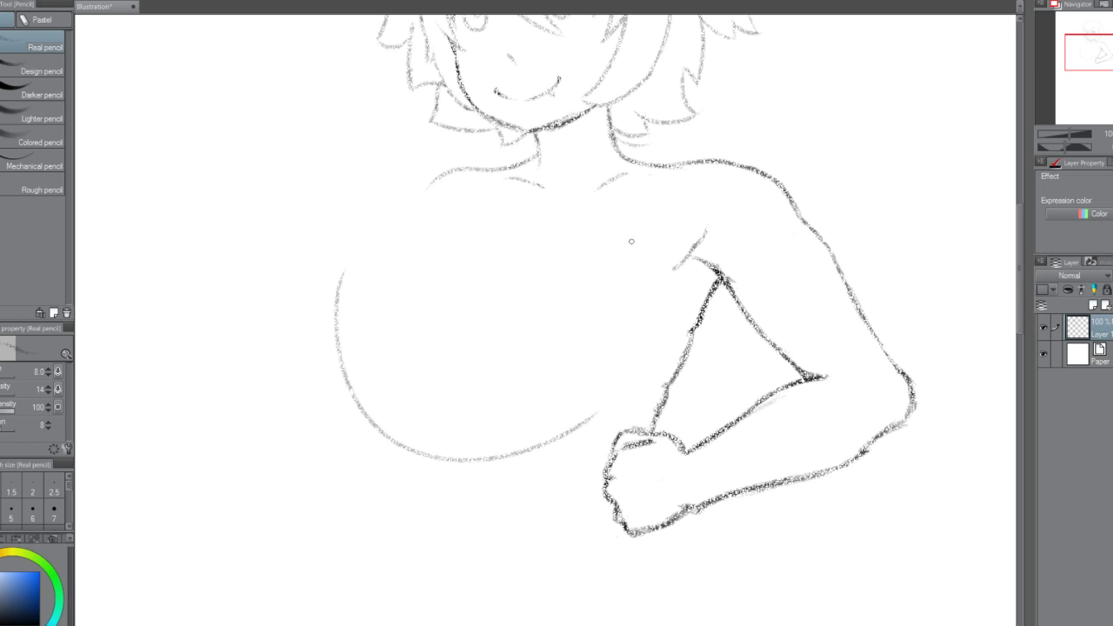
pyautogui.moveTo(144, 184); pyautogui.dragTo(294, 418)
pyautogui.hotkey('ctrl', 'z')
pyautogui.hotkey('ctrl', 'z')
pyautogui.hotkey('ctrl', 'z')
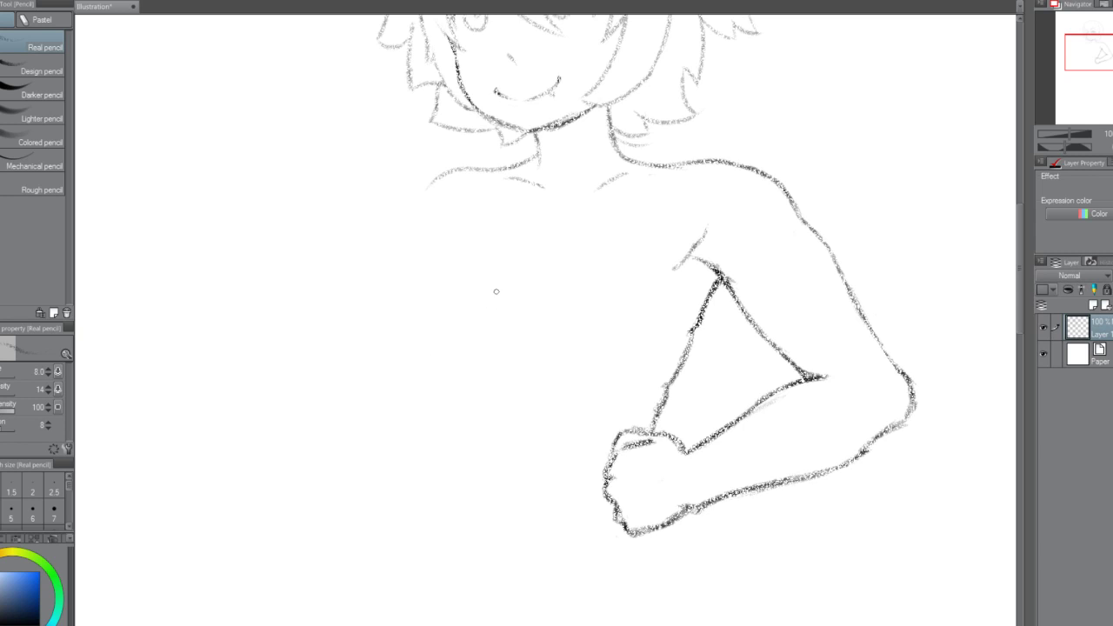
pyautogui.moveTo(501, 288); pyautogui.dragTo(600, 401)
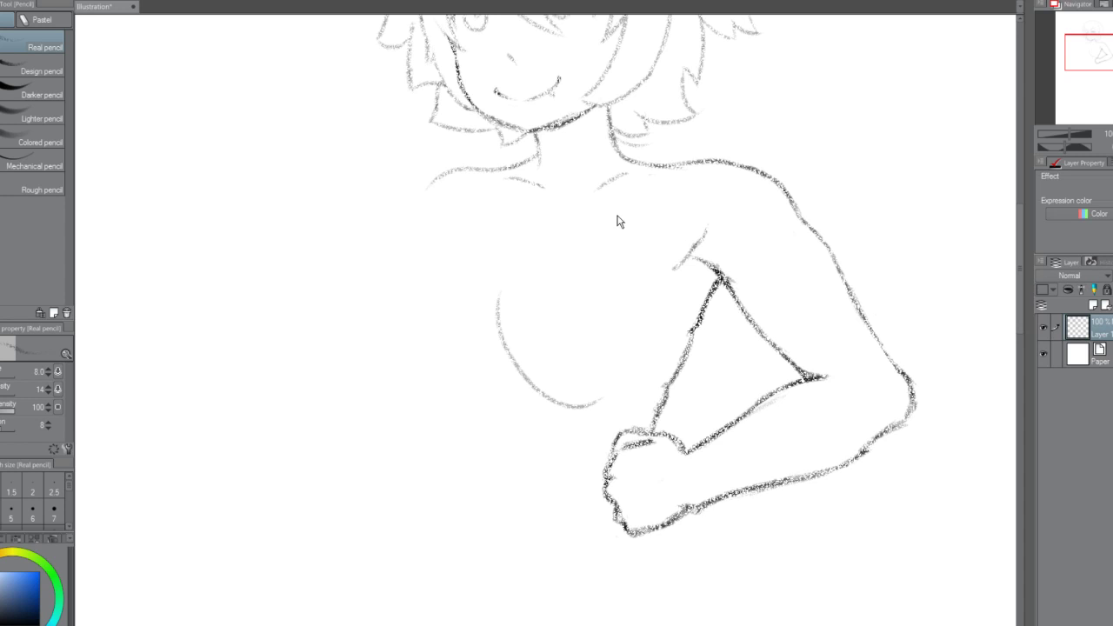
pyautogui.hotkey('ctrl', 'z')
pyautogui.moveTo(469, 292); pyautogui.dragTo(563, 396)
pyautogui.hotkey('ctrl', 'z')
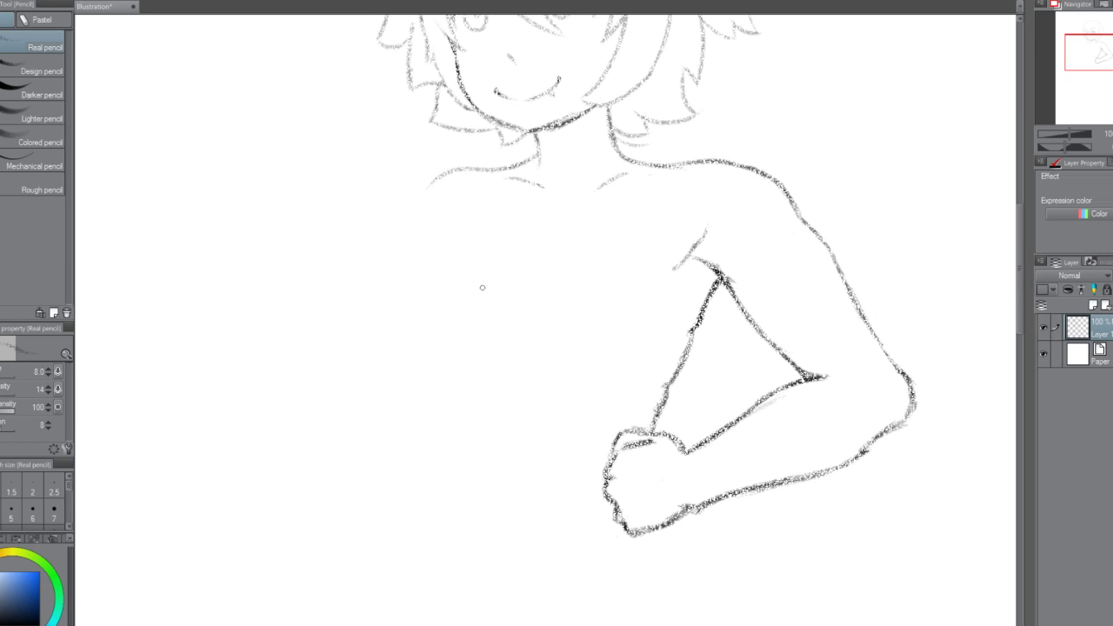
# Sketch two curved underside lines for the chest, continuing the far one up around its outer side.
pyautogui.moveTo(464, 343)
pyautogui.mouseDown()
pyautogui.moveTo(538, 403)
pyautogui.moveTo(589, 392)
pyautogui.mouseUp()
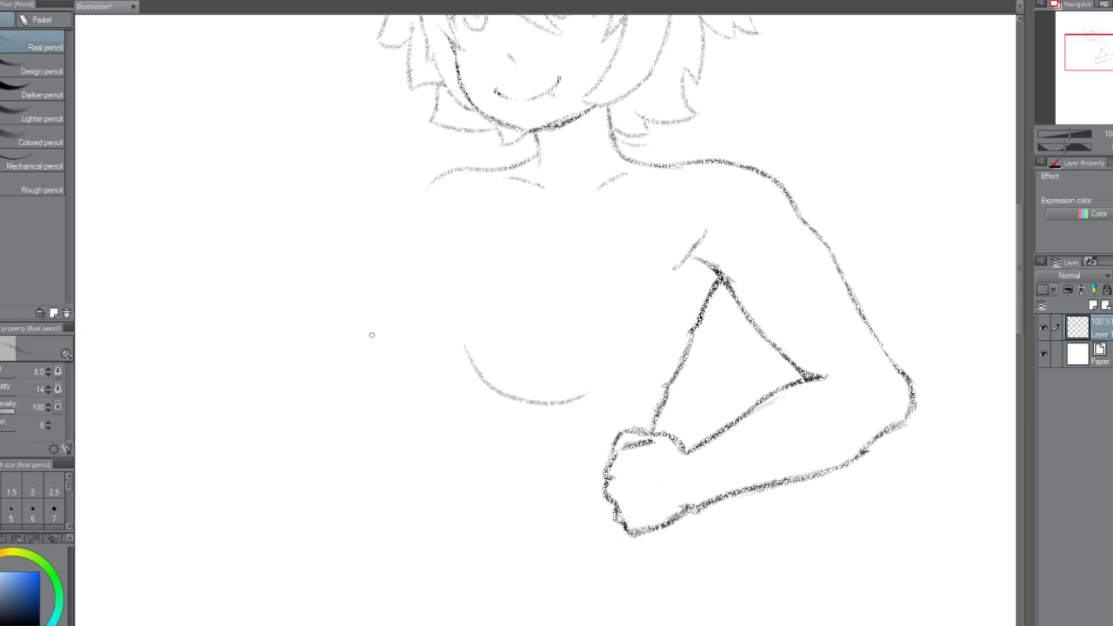
pyautogui.hotkey('ctrl', 'z')
pyautogui.moveTo(344, 325)
pyautogui.mouseDown()
pyautogui.moveTo(423, 397)
pyautogui.moveTo(433, 396)
pyautogui.moveTo(398, 373)
pyautogui.moveTo(459, 387)
pyautogui.mouseUp()
pyautogui.hotkey('ctrl', 'z')
pyautogui.moveTo(368, 276); pyautogui.dragTo(363, 341)
pyautogui.moveTo(366, 280); pyautogui.dragTo(393, 371)
# Draw the far outer chest edge sloping up toward the collar and clean up its doubled side line.
pyautogui.moveTo(362, 332)
pyautogui.mouseDown()
pyautogui.moveTo(389, 254)
pyautogui.moveTo(456, 198)
pyautogui.mouseUp()
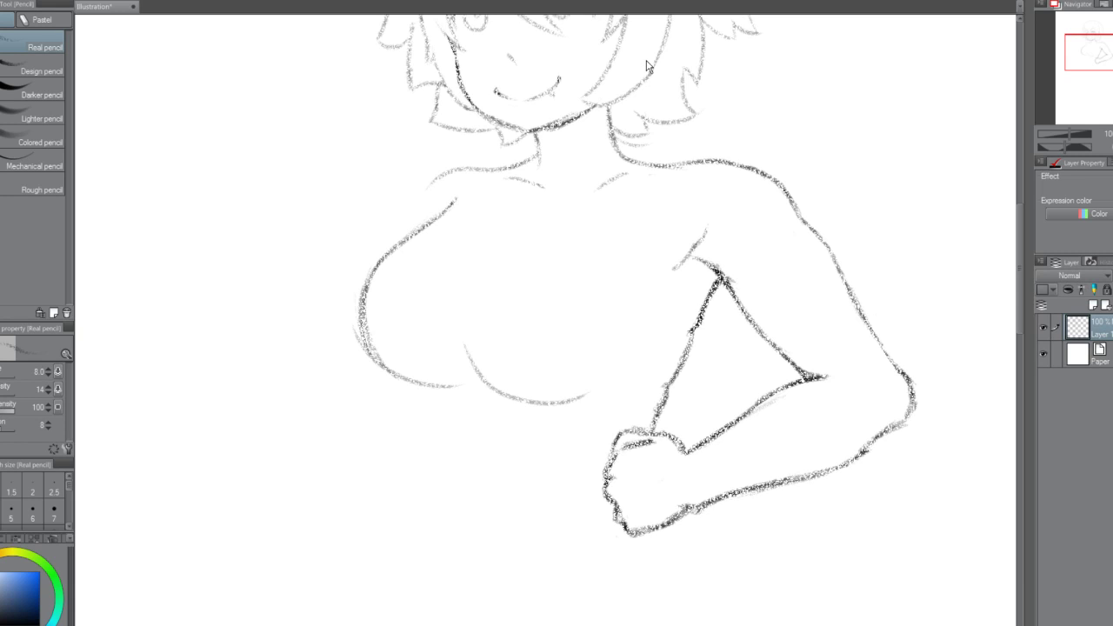
pyautogui.hotkey('ctrl', 'z')
pyautogui.hotkey('ctrl', 'z')
pyautogui.hotkey('ctrl', 'z')
pyautogui.hotkey('ctrl', 'z')
pyautogui.hotkey('ctrl', 'z')
pyautogui.hotkey('ctrl', 'z')
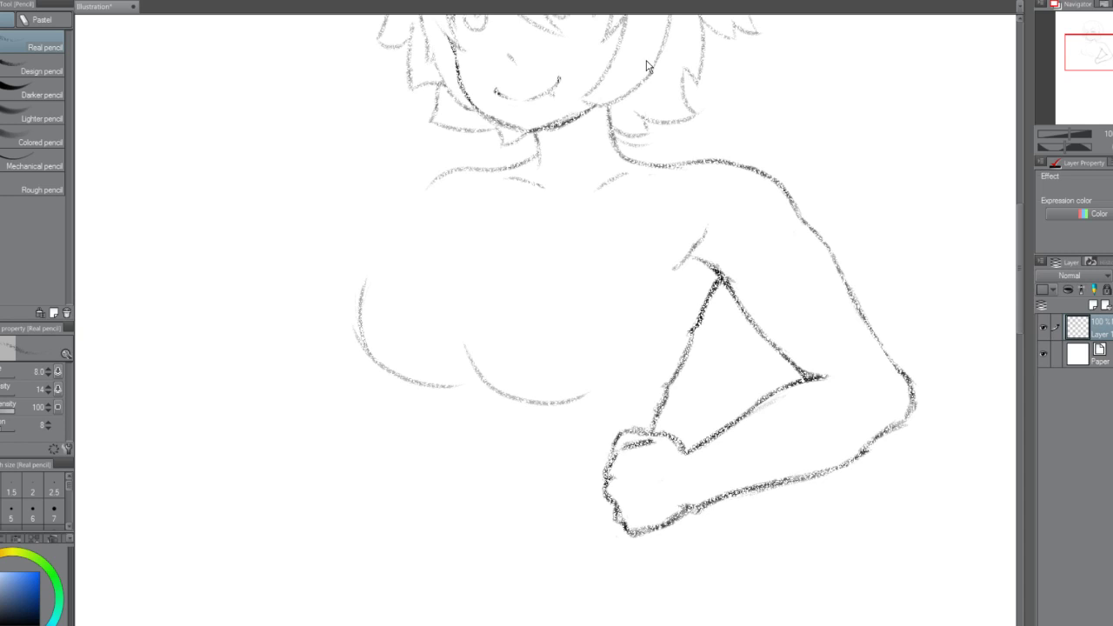
pyautogui.hotkey('ctrl', 'z')
pyautogui.moveTo(362, 299)
pyautogui.mouseDown()
pyautogui.moveTo(395, 278)
pyautogui.moveTo(367, 358)
pyautogui.moveTo(379, 282)
pyautogui.moveTo(437, 214)
pyautogui.mouseUp()
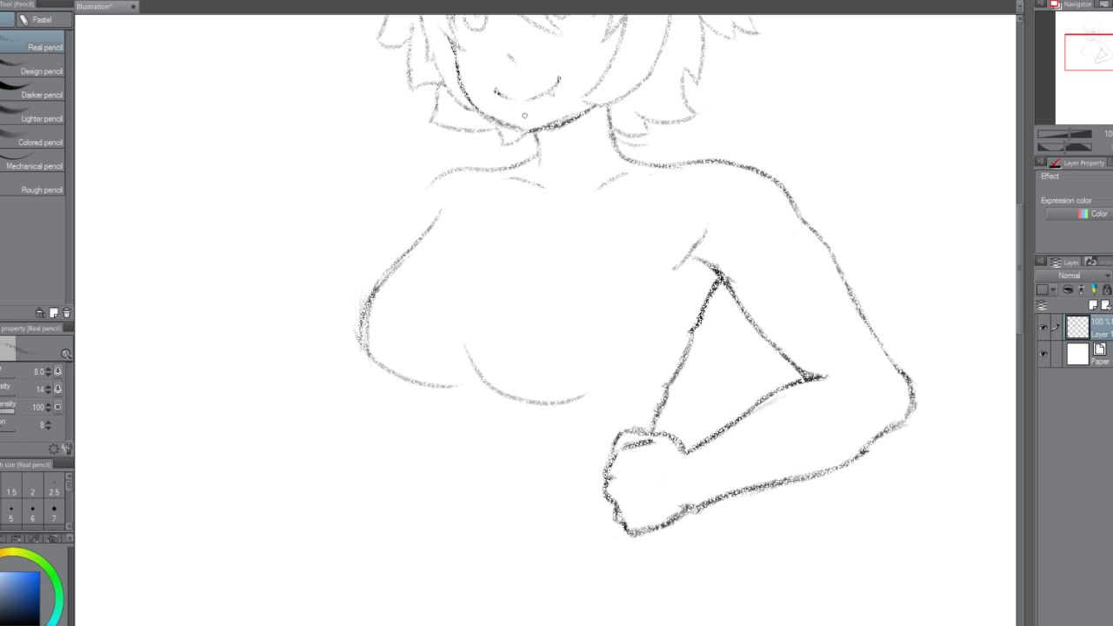
pyautogui.moveTo(362, 290); pyautogui.dragTo(363, 365)
pyautogui.hotkey('ctrl', 'z')
# Draw the far arm's outer edge from the shoulder to an angular elbow and down along the forearm.
pyautogui.moveTo(457, 169)
pyautogui.mouseDown()
pyautogui.moveTo(378, 223)
pyautogui.moveTo(387, 215)
pyautogui.moveTo(309, 295)
pyautogui.moveTo(309, 352)
pyautogui.mouseUp()
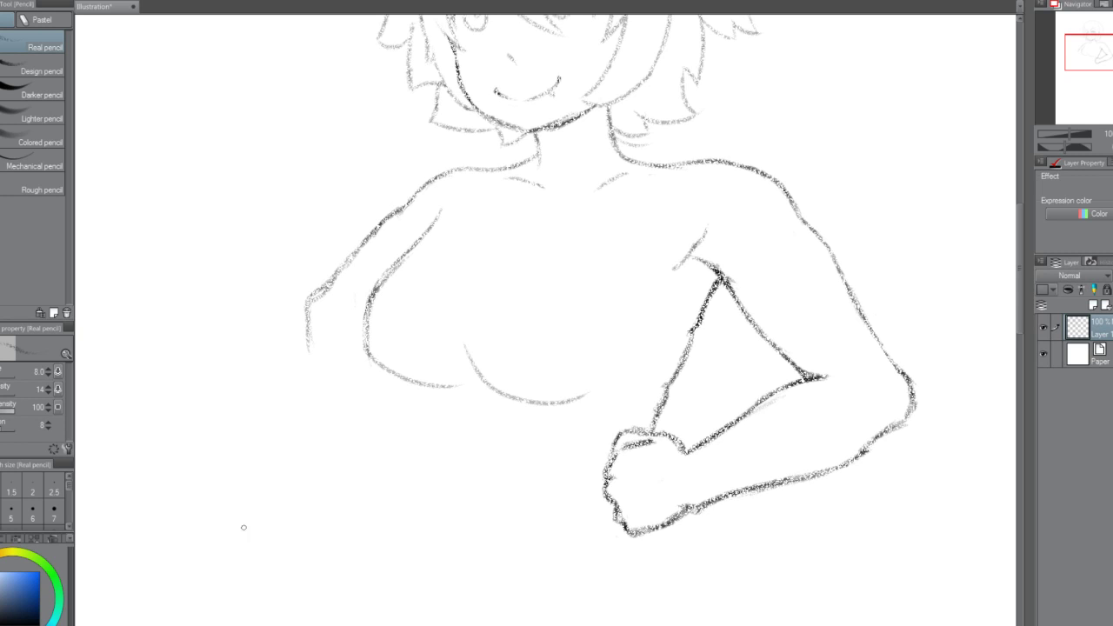
pyautogui.moveTo(310, 313)
pyautogui.mouseDown()
pyautogui.moveTo(307, 366)
pyautogui.moveTo(309, 351)
pyautogui.moveTo(335, 407)
pyautogui.mouseUp()
pyautogui.moveTo(316, 364); pyautogui.dragTo(335, 405)
pyautogui.moveTo(343, 308); pyautogui.dragTo(364, 331)
pyautogui.hotkey('ctrl', 'z')
pyautogui.hotkey('ctrl', 'z')
pyautogui.hotkey('ctrl', 'z')
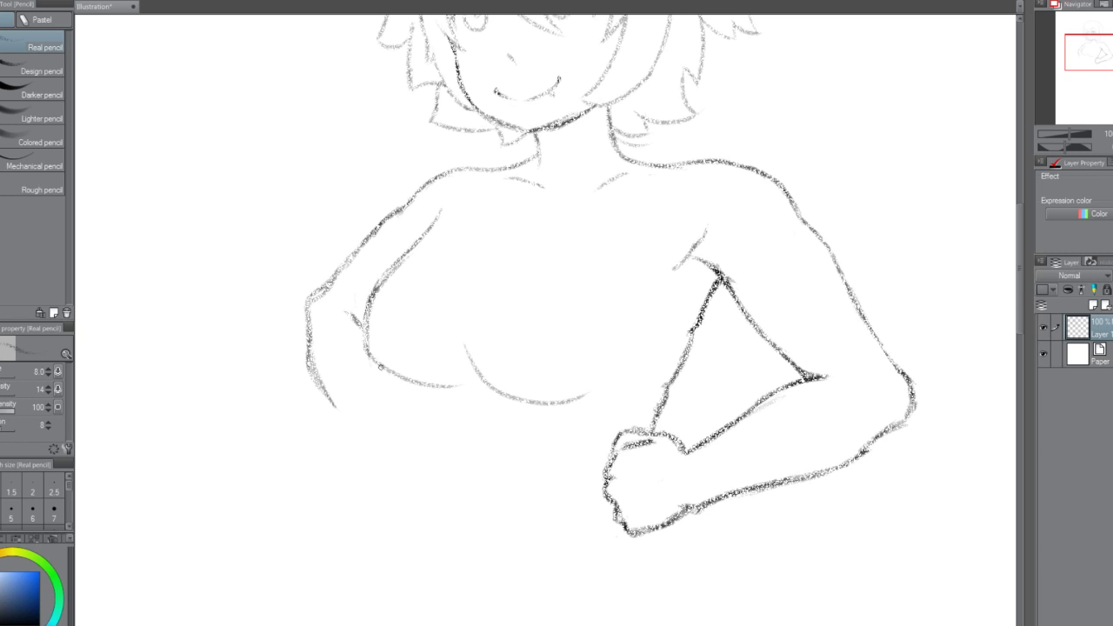
pyautogui.moveTo(379, 361); pyautogui.dragTo(401, 419)
pyautogui.hotkey('ctrl', 'z')
pyautogui.hotkey('ctrl', 'z')
pyautogui.hotkey('ctrl', 'z')
pyautogui.hotkey('ctrl', 'z')
pyautogui.hotkey('ctrl', 'z')
pyautogui.moveTo(383, 367); pyautogui.dragTo(403, 428)
pyautogui.hotkey('ctrl', 'z')
# Add a small inner elbow crease and a short waist line below the far chest, and extend the far forearm's outer edge.
pyautogui.moveTo(355, 311); pyautogui.dragTo(360, 317)
pyautogui.moveTo(390, 374); pyautogui.dragTo(416, 438)
pyautogui.moveTo(354, 431); pyautogui.dragTo(365, 444)
pyautogui.moveTo(316, 381); pyautogui.dragTo(377, 446)
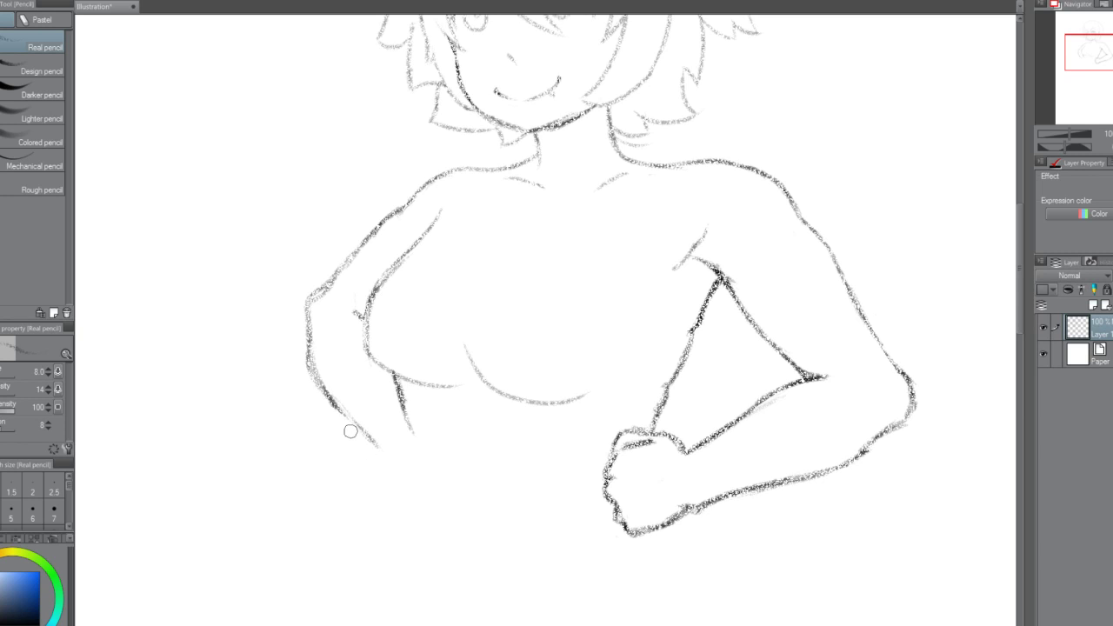
pyautogui.moveTo(339, 407)
pyautogui.mouseDown()
pyautogui.moveTo(369, 442)
pyautogui.moveTo(409, 422)
pyautogui.mouseUp()
pyautogui.hotkey('ctrl', 'z')
pyautogui.hotkey('ctrl', 'z')
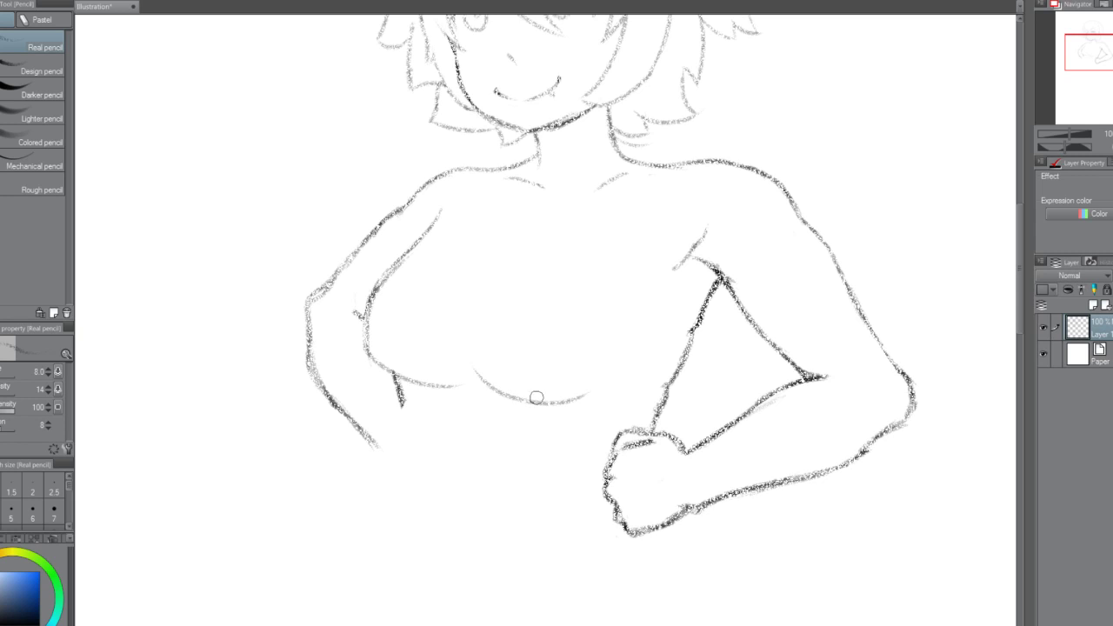
pyautogui.hotkey('ctrl', 'z')
pyautogui.moveTo(469, 364)
pyautogui.mouseDown()
pyautogui.moveTo(513, 404)
pyautogui.moveTo(491, 382)
pyautogui.moveTo(532, 405)
pyautogui.moveTo(608, 378)
pyautogui.mouseUp()
pyautogui.moveTo(546, 405); pyautogui.dragTo(622, 364)
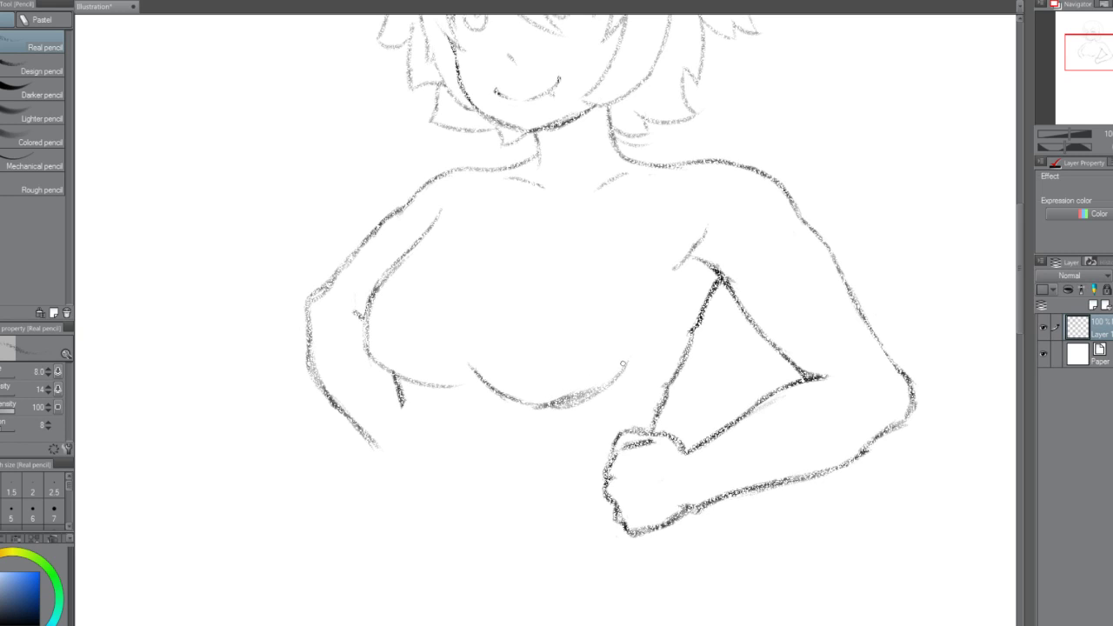
pyautogui.moveTo(563, 402); pyautogui.dragTo(626, 350)
pyautogui.moveTo(593, 388); pyautogui.dragTo(626, 346)
pyautogui.moveTo(594, 389); pyautogui.dragTo(620, 352)
pyautogui.moveTo(600, 389); pyautogui.dragTo(631, 330)
pyautogui.moveTo(612, 370); pyautogui.dragTo(648, 300)
pyautogui.moveTo(646, 294); pyautogui.dragTo(626, 358)
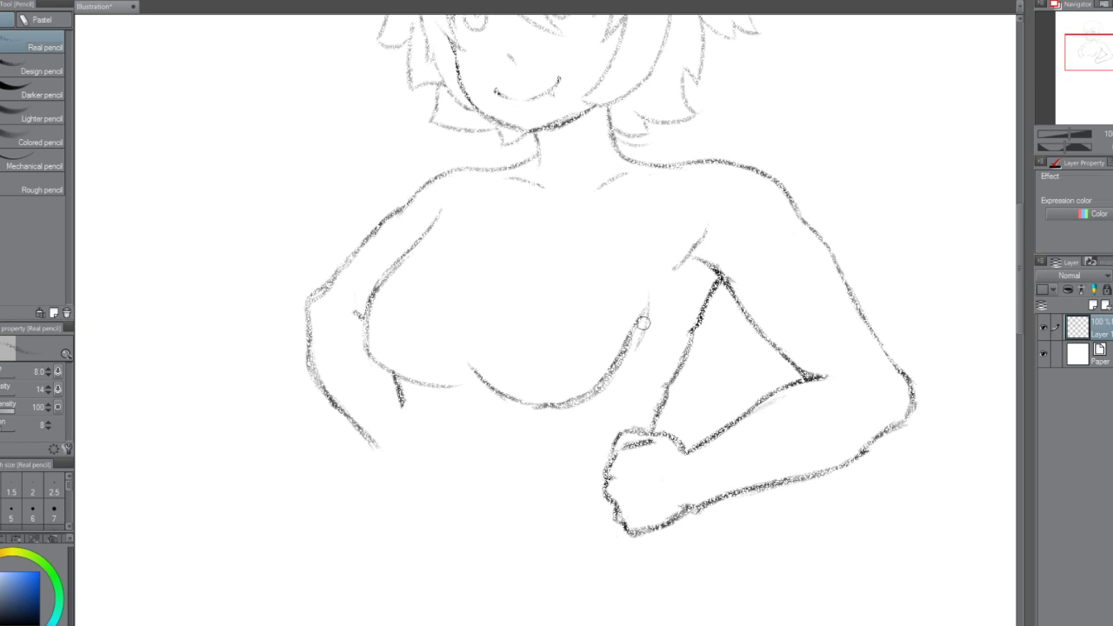
pyautogui.hotkey('ctrl', 'z')
pyautogui.hotkey('ctrl', 'z')
pyautogui.hotkey('ctrl', 'z')
pyautogui.hotkey('ctrl', 'z')
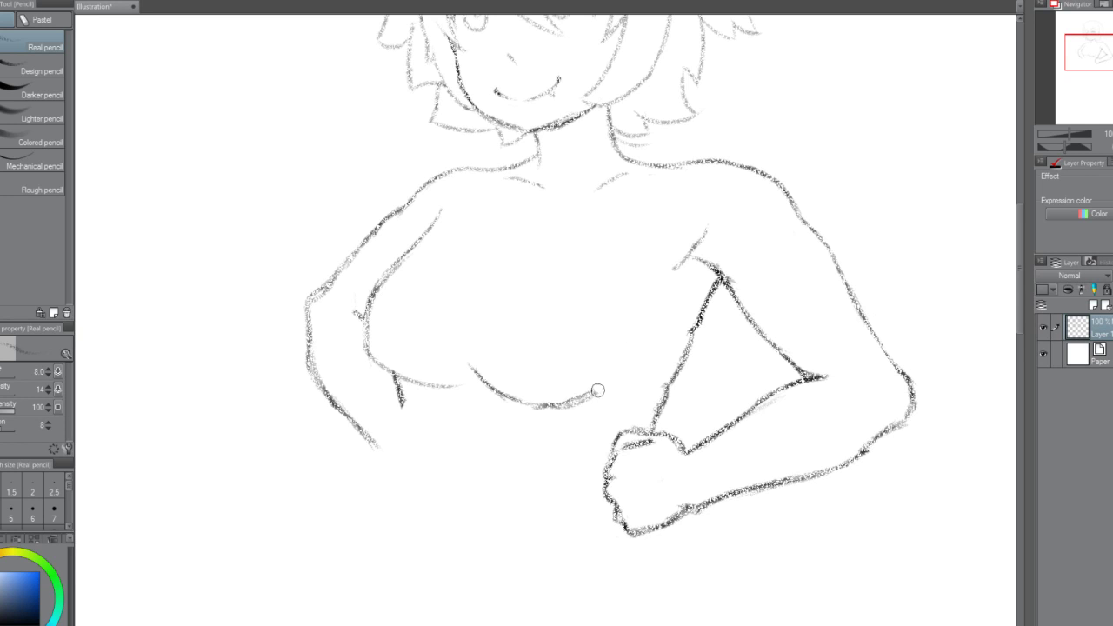
# Draw the near chest's rounded side curve, erase the old underside line, and extend the new curve beneath.
pyautogui.moveTo(643, 293)
pyautogui.mouseDown()
pyautogui.moveTo(614, 371)
pyautogui.moveTo(623, 379)
pyautogui.moveTo(598, 399)
pyautogui.mouseUp()
pyautogui.hotkey('ctrl', 'z')
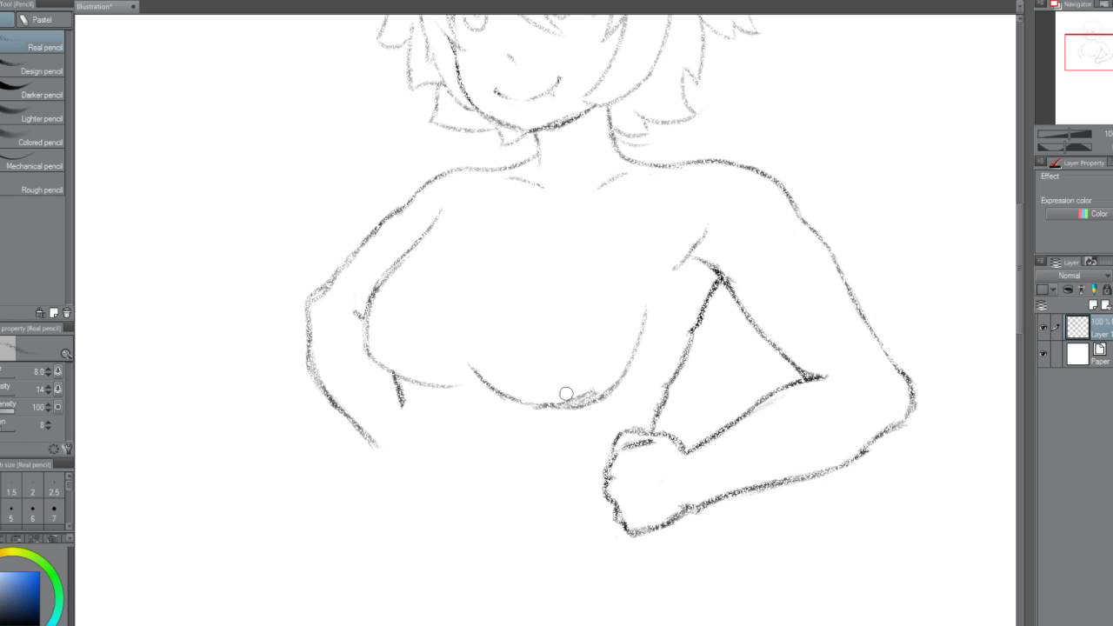
pyautogui.moveTo(580, 400); pyautogui.dragTo(531, 406)
pyautogui.moveTo(467, 363); pyautogui.dragTo(546, 409)
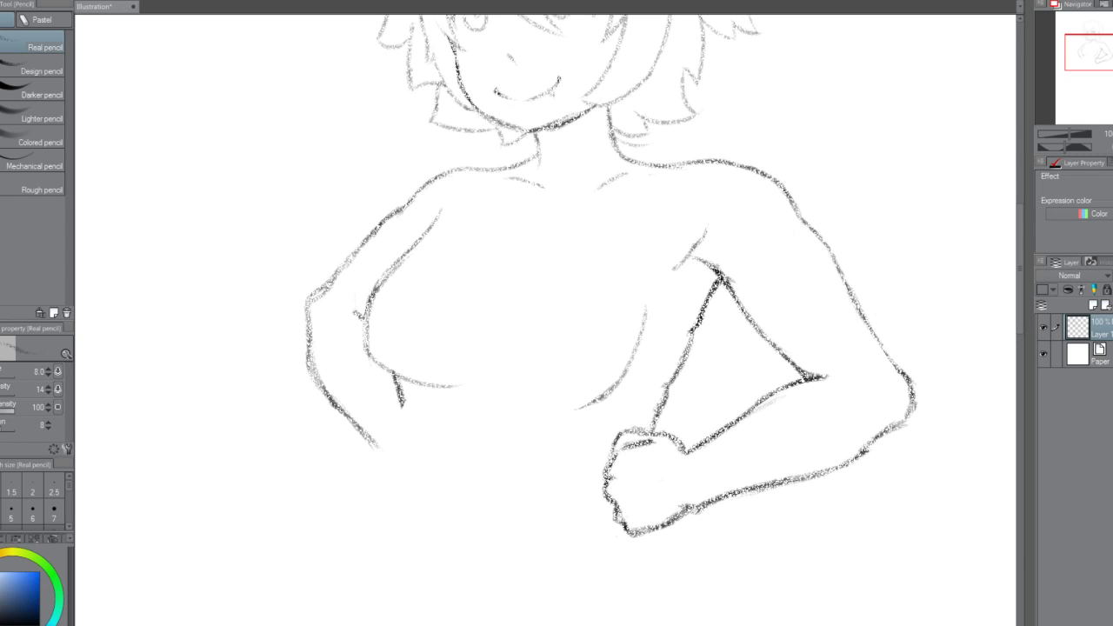
pyautogui.moveTo(611, 389); pyautogui.dragTo(555, 414)
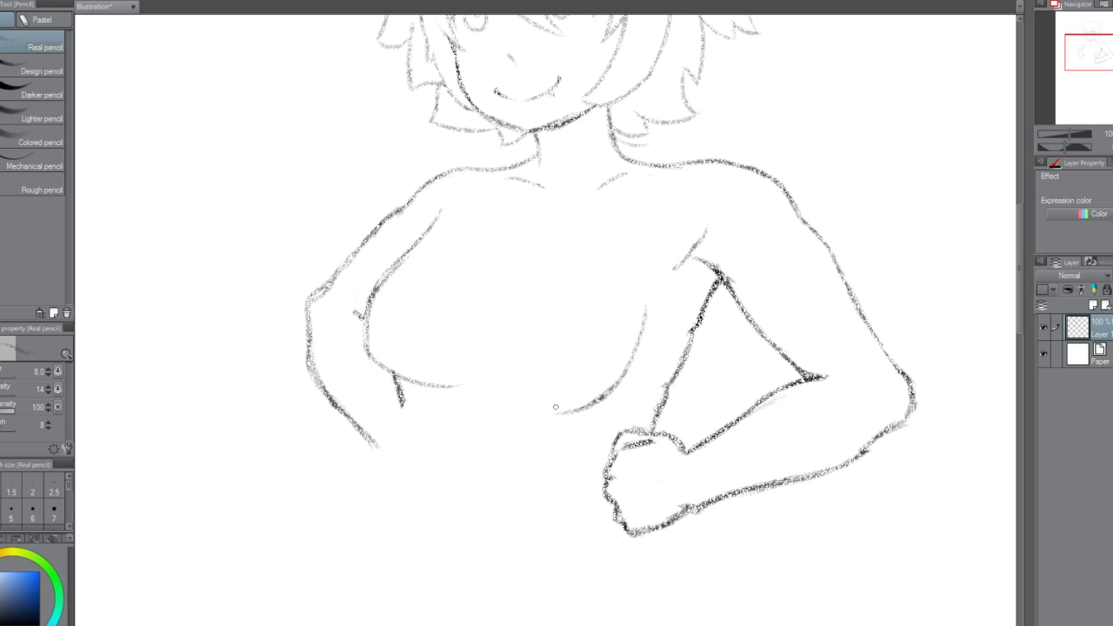
# Redraw the near chest's underside slightly lower as a smooth curve and join it to the far chest's underside.
pyautogui.moveTo(474, 385); pyautogui.dragTo(548, 412)
pyautogui.hotkey('ctrl', 'z')
pyautogui.hotkey('ctrl', 'z')
pyautogui.moveTo(478, 376)
pyautogui.mouseDown()
pyautogui.moveTo(529, 415)
pyautogui.moveTo(551, 414)
pyautogui.mouseUp()
pyautogui.moveTo(490, 394); pyautogui.dragTo(576, 409)
pyautogui.hotkey('ctrl', 'z')
pyautogui.hotkey('ctrl', 'z')
pyautogui.moveTo(473, 379); pyautogui.dragTo(571, 412)
pyautogui.moveTo(499, 400); pyautogui.dragTo(579, 407)
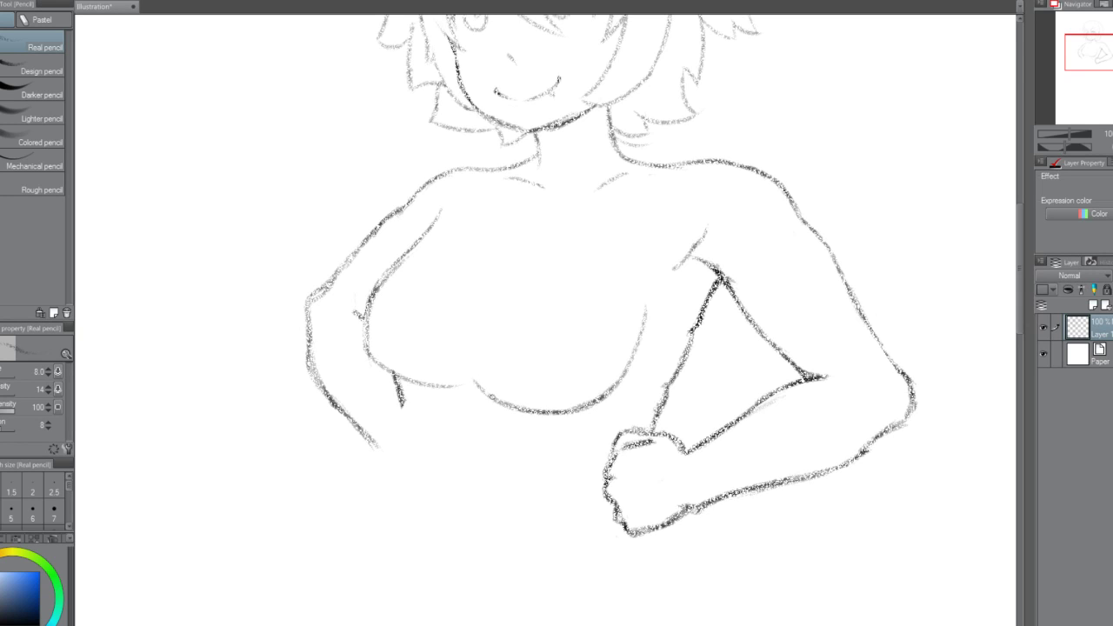
pyautogui.moveTo(445, 370); pyautogui.dragTo(466, 380)
pyautogui.moveTo(443, 386); pyautogui.dragTo(457, 392)
pyautogui.moveTo(460, 269); pyautogui.dragTo(508, 324)
pyautogui.hotkey('ctrl', 'z')
pyautogui.moveTo(446, 266); pyautogui.dragTo(527, 320)
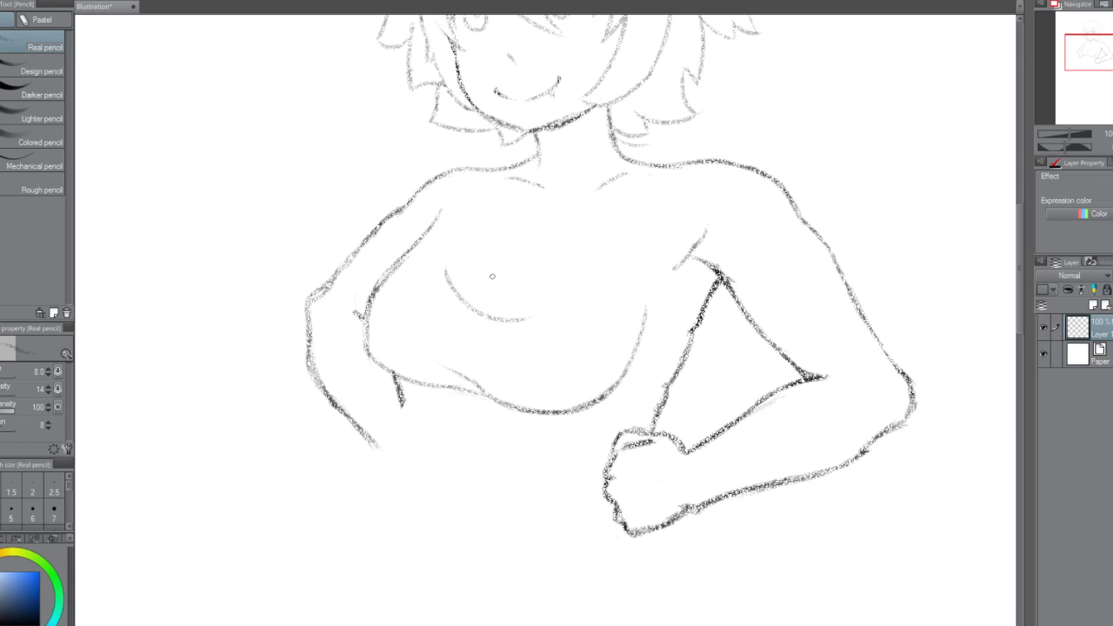
pyautogui.hotkey('ctrl', 'z')
pyautogui.moveTo(447, 261); pyautogui.dragTo(555, 320)
pyautogui.hotkey('ctrl', 'z')
# Draw a scooped tank top neckline, extending its far side into a shoulder strap and its near side upward.
pyautogui.moveTo(445, 277)
pyautogui.mouseDown()
pyautogui.moveTo(558, 310)
pyautogui.moveTo(600, 278)
pyautogui.mouseUp()
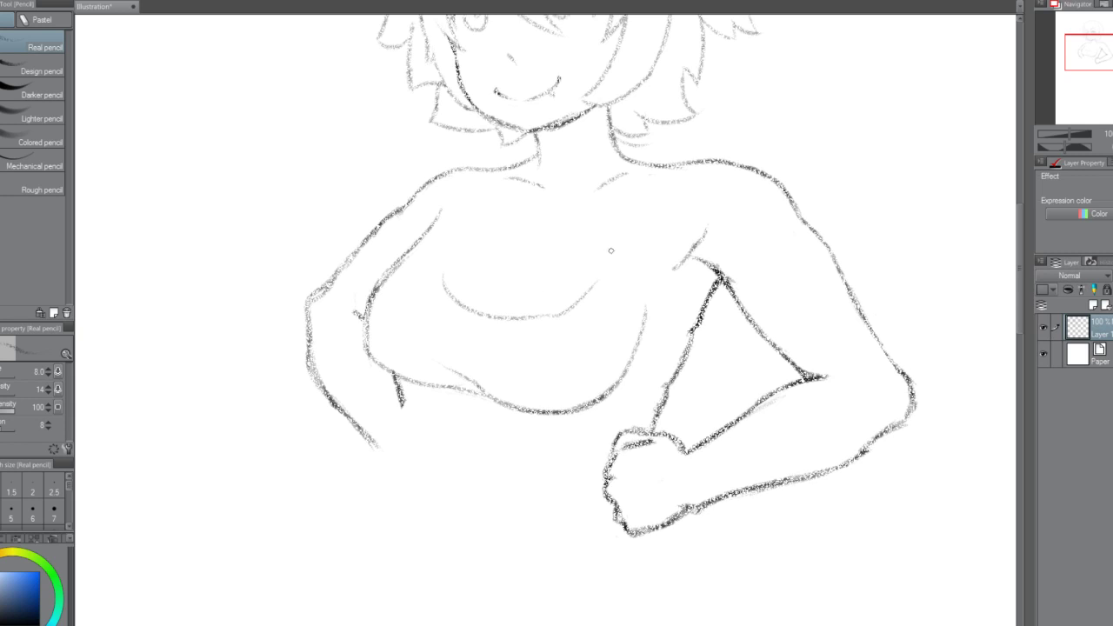
pyautogui.hotkey('ctrl', 'z')
pyautogui.moveTo(546, 315); pyautogui.dragTo(642, 222)
pyautogui.hotkey('ctrl', 'z')
pyautogui.moveTo(450, 289)
pyautogui.mouseDown()
pyautogui.moveTo(489, 173)
pyautogui.moveTo(440, 212)
pyautogui.moveTo(465, 169)
pyautogui.mouseUp()
pyautogui.hotkey('ctrl', 'z')
pyautogui.hotkey('ctrl', 'z')
pyautogui.hotkey('ctrl', 'z')
pyautogui.moveTo(435, 221)
pyautogui.mouseDown()
pyautogui.moveTo(459, 168)
pyautogui.moveTo(490, 172)
pyautogui.moveTo(451, 255)
pyautogui.mouseUp()
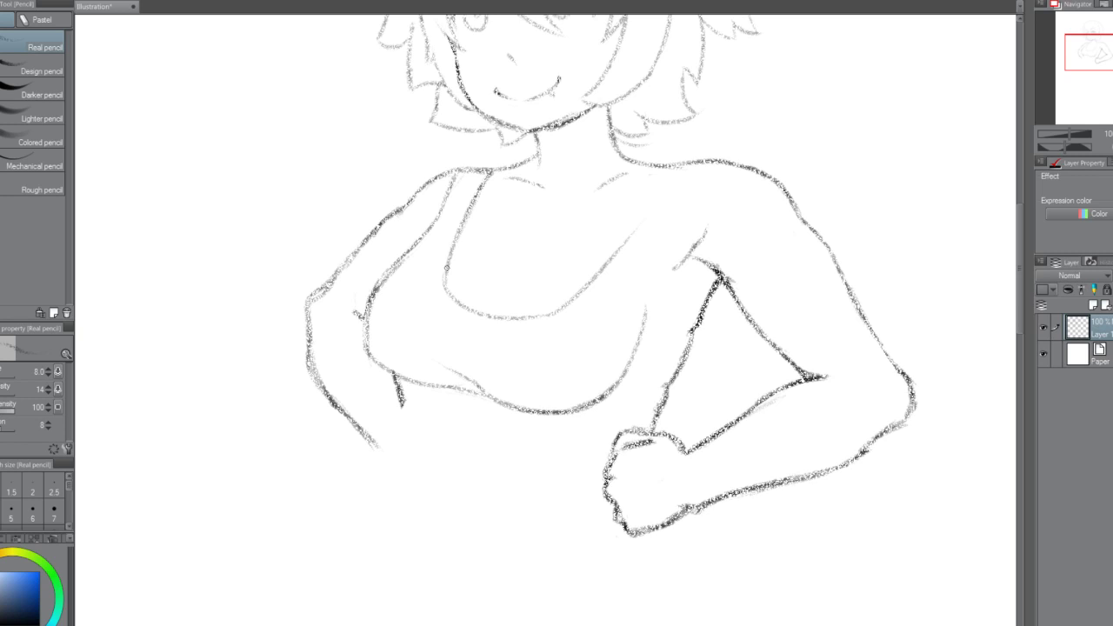
# Erase the far shoulder outline beside the strap and redraw the strap's inner edge to make it narrower.
pyautogui.moveTo(457, 177)
pyautogui.mouseDown()
pyautogui.moveTo(446, 164)
pyautogui.moveTo(409, 203)
pyautogui.mouseUp()
pyautogui.moveTo(488, 177)
pyautogui.mouseDown()
pyautogui.moveTo(464, 223)
pyautogui.moveTo(483, 174)
pyautogui.mouseUp()
pyautogui.moveTo(461, 217)
pyautogui.mouseDown()
pyautogui.moveTo(481, 172)
pyautogui.moveTo(453, 249)
pyautogui.mouseUp()
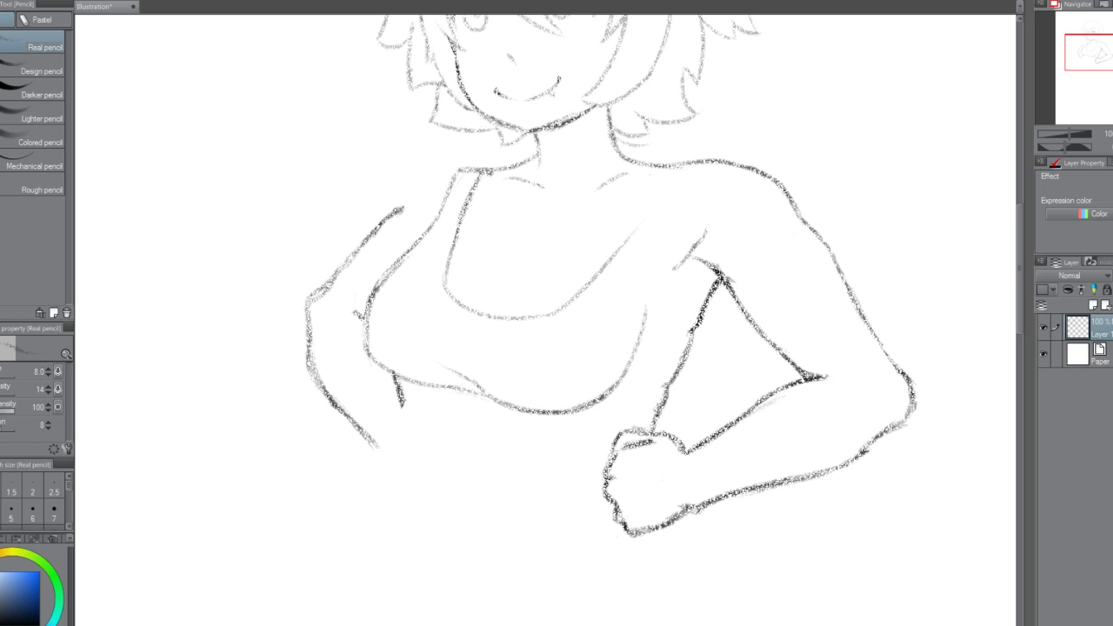
# Redraw the far shoulder outline higher, as a rounded line from the upper arm to the neck.
pyautogui.moveTo(402, 205)
pyautogui.mouseDown()
pyautogui.moveTo(429, 159)
pyautogui.moveTo(465, 164)
pyautogui.moveTo(433, 166)
pyautogui.moveTo(424, 182)
pyautogui.moveTo(434, 156)
pyautogui.mouseUp()
pyautogui.moveTo(478, 168)
pyautogui.mouseDown()
pyautogui.moveTo(493, 172)
pyautogui.moveTo(430, 154)
pyautogui.moveTo(423, 164)
pyautogui.moveTo(426, 151)
pyautogui.mouseUp()
pyautogui.hotkey('ctrl', 'z')
pyautogui.hotkey('ctrl', 'z')
pyautogui.hotkey('ctrl', 'z')
pyautogui.hotkey('ctrl', 'z')
pyautogui.moveTo(447, 169)
pyautogui.mouseDown()
pyautogui.moveTo(485, 174)
pyautogui.moveTo(517, 163)
pyautogui.mouseUp()
pyautogui.moveTo(426, 166)
pyautogui.mouseDown()
pyautogui.moveTo(450, 157)
pyautogui.moveTo(417, 173)
pyautogui.mouseUp()
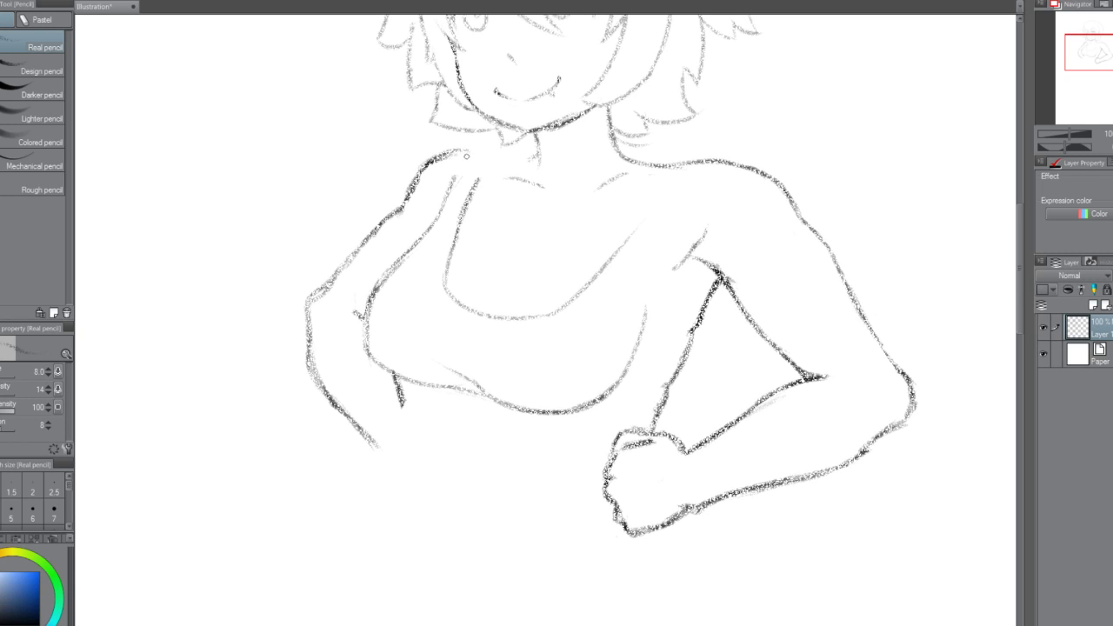
pyautogui.moveTo(481, 160)
pyautogui.mouseDown()
pyautogui.moveTo(449, 152)
pyautogui.moveTo(536, 159)
pyautogui.mouseUp()
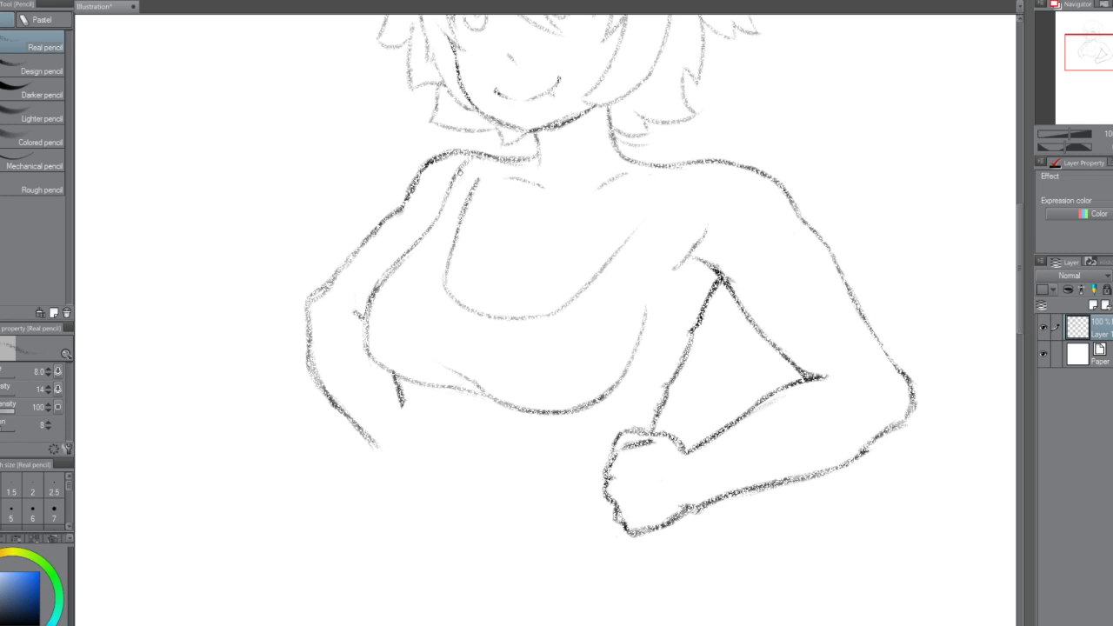
# Extend the far strap to the raised shoulder, draw the near strap and armhole, and add the top's lower edge at the side.
pyautogui.moveTo(475, 186); pyautogui.dragTo(494, 158)
pyautogui.moveTo(645, 222)
pyautogui.mouseDown()
pyautogui.moveTo(613, 253)
pyautogui.moveTo(666, 168)
pyautogui.moveTo(680, 208)
pyautogui.moveTo(663, 300)
pyautogui.moveTo(692, 336)
pyautogui.moveTo(683, 331)
pyautogui.mouseUp()
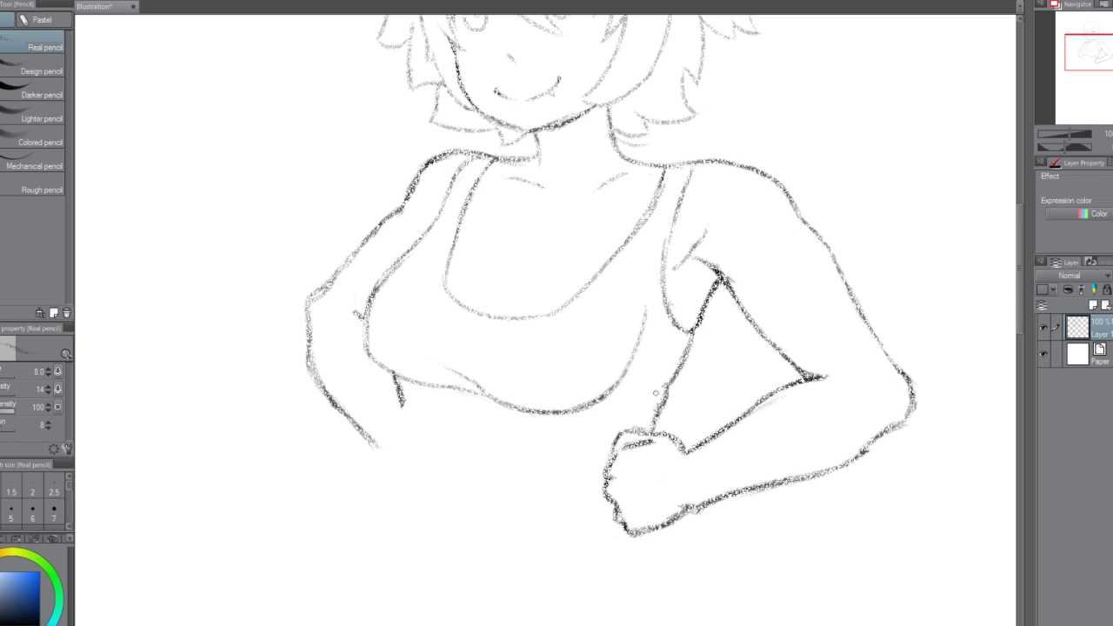
pyautogui.moveTo(667, 387)
pyautogui.mouseDown()
pyautogui.moveTo(607, 398)
pyautogui.moveTo(648, 390)
pyautogui.mouseUp()
# Sketch a short vertical cleavage line just inside the neckline, redoing it until it fits.
pyautogui.moveTo(488, 291)
pyautogui.mouseDown()
pyautogui.moveTo(482, 313)
pyautogui.moveTo(492, 276)
pyautogui.mouseUp()
pyautogui.hotkey('ctrl', 'z')
pyautogui.moveTo(482, 315); pyautogui.dragTo(492, 263)
pyautogui.hotkey('ctrl', 'z')
pyautogui.hotkey('ctrl', 'z')
pyautogui.hotkey('ctrl', 'z')
pyautogui.hotkey('ctrl', 'z')
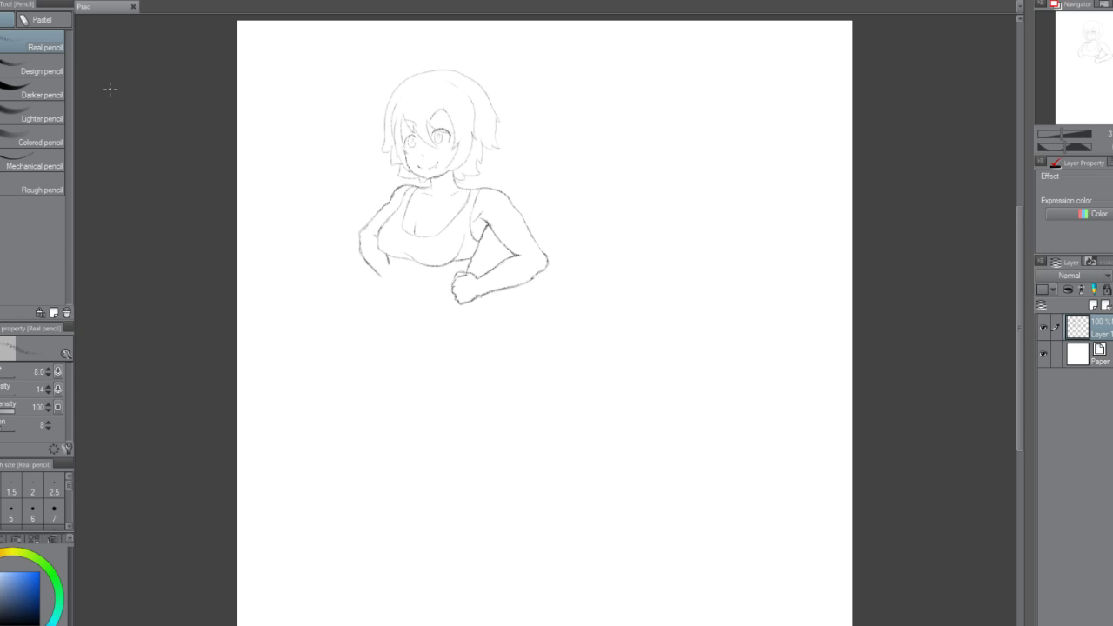
# Try to sketch the far side of the waist curving down from the top's lower edge.
pyautogui.scroll(-1, 546, 223)
pyautogui.scroll(4, 502, 174)
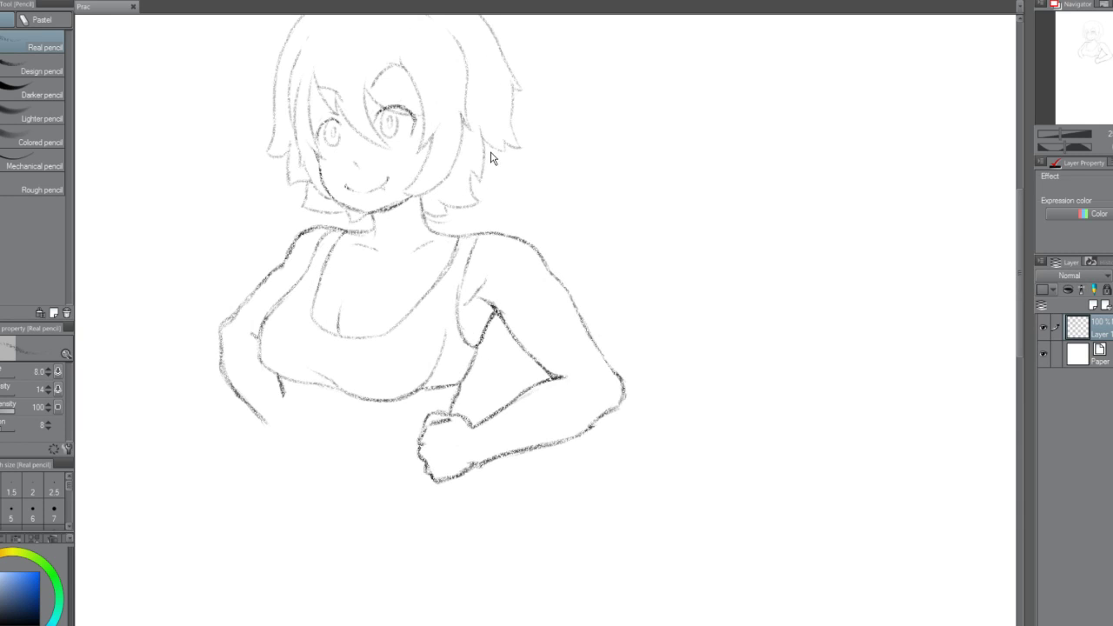
pyautogui.scroll(-2, 630, 608)
pyautogui.scroll(2, 630, 599)
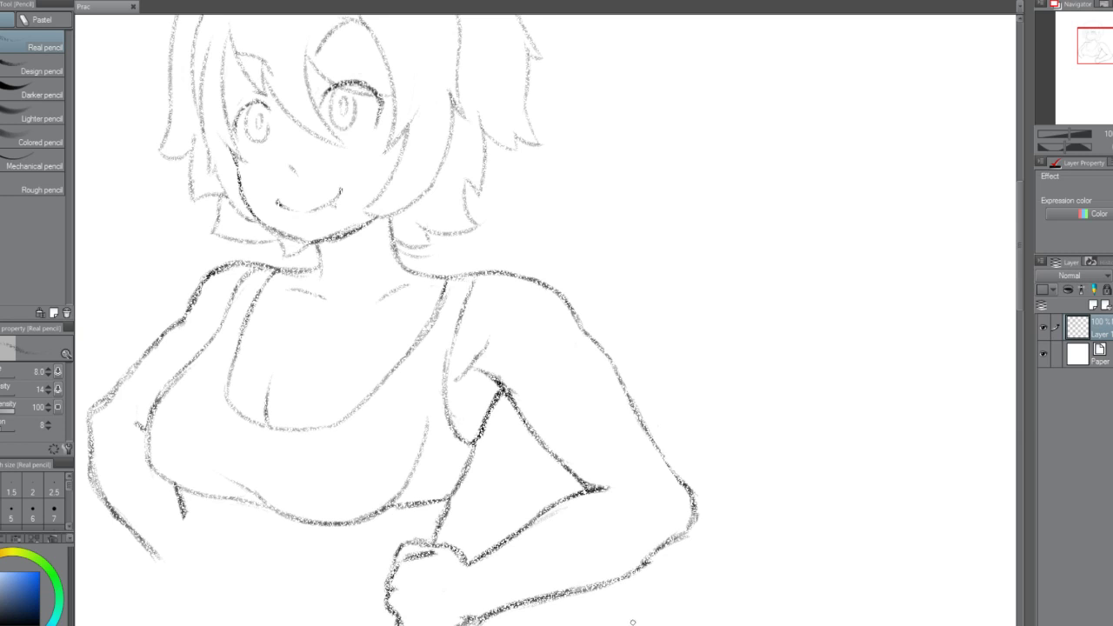
pyautogui.moveTo(633, 618); pyautogui.dragTo(845, 625)
pyautogui.moveTo(1021, 265); pyautogui.dragTo(1019, 309)
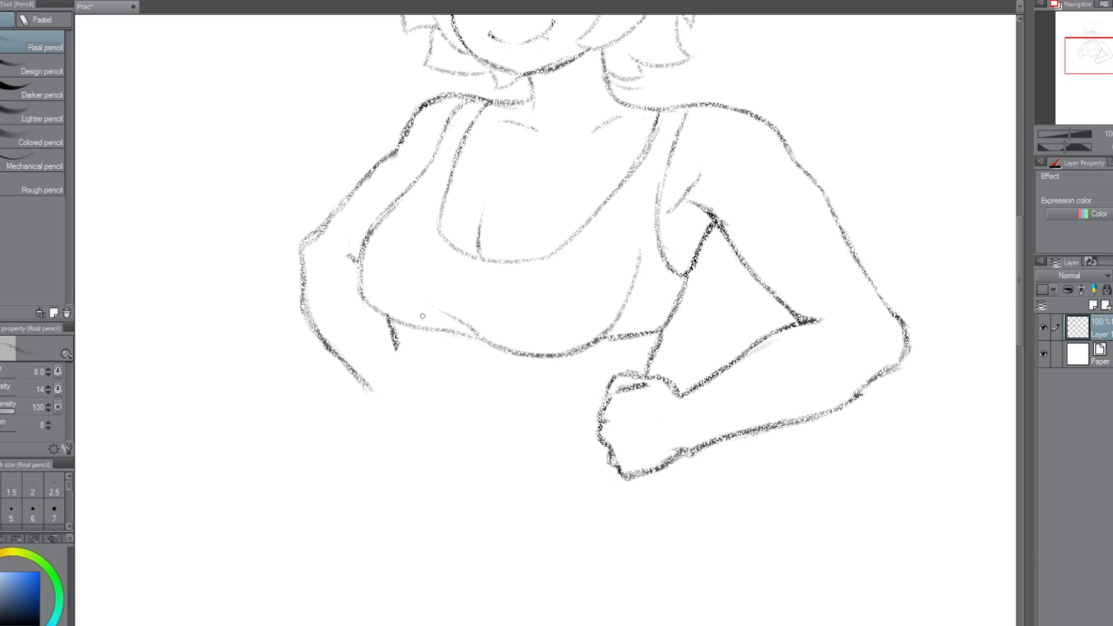
pyautogui.moveTo(418, 327); pyautogui.dragTo(423, 369)
pyautogui.moveTo(421, 350); pyautogui.dragTo(425, 426)
pyautogui.hotkey('ctrl', 'z')
pyautogui.hotkey('ctrl', 'z')
pyautogui.hotkey('ctrl', 'z')
pyautogui.hotkey('ctrl', 'z')
pyautogui.hotkey('ctrl', 'z')
pyautogui.moveTo(421, 358)
pyautogui.mouseDown()
pyautogui.moveTo(416, 435)
pyautogui.moveTo(441, 491)
pyautogui.mouseUp()
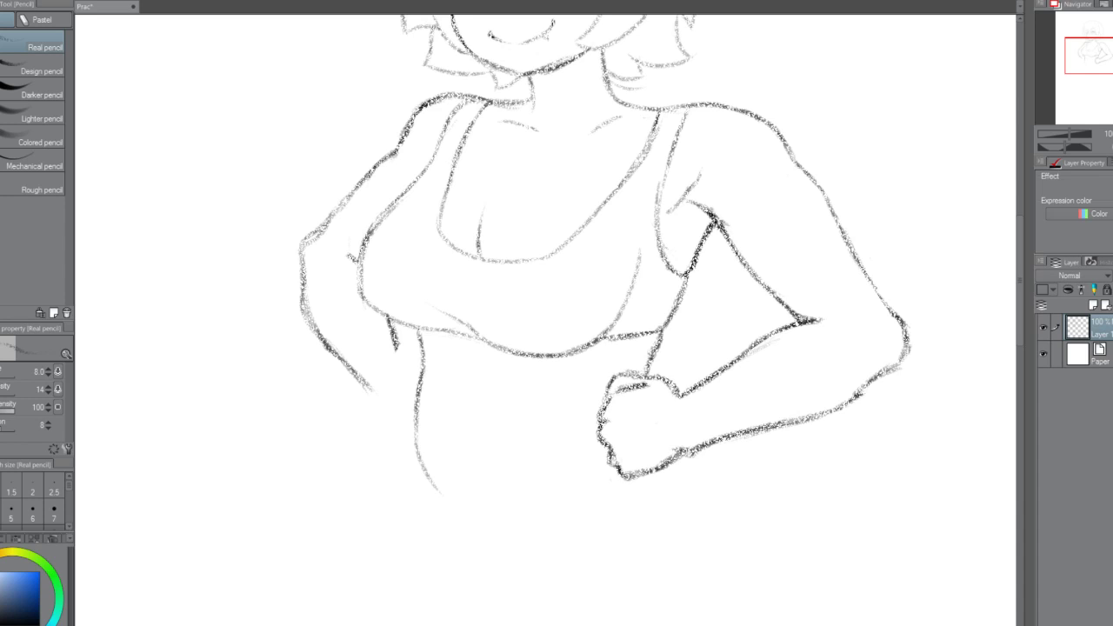
pyautogui.hotkey('ctrl', 'z')
pyautogui.moveTo(423, 382)
pyautogui.mouseDown()
pyautogui.moveTo(410, 439)
pyautogui.moveTo(423, 475)
pyautogui.mouseUp()
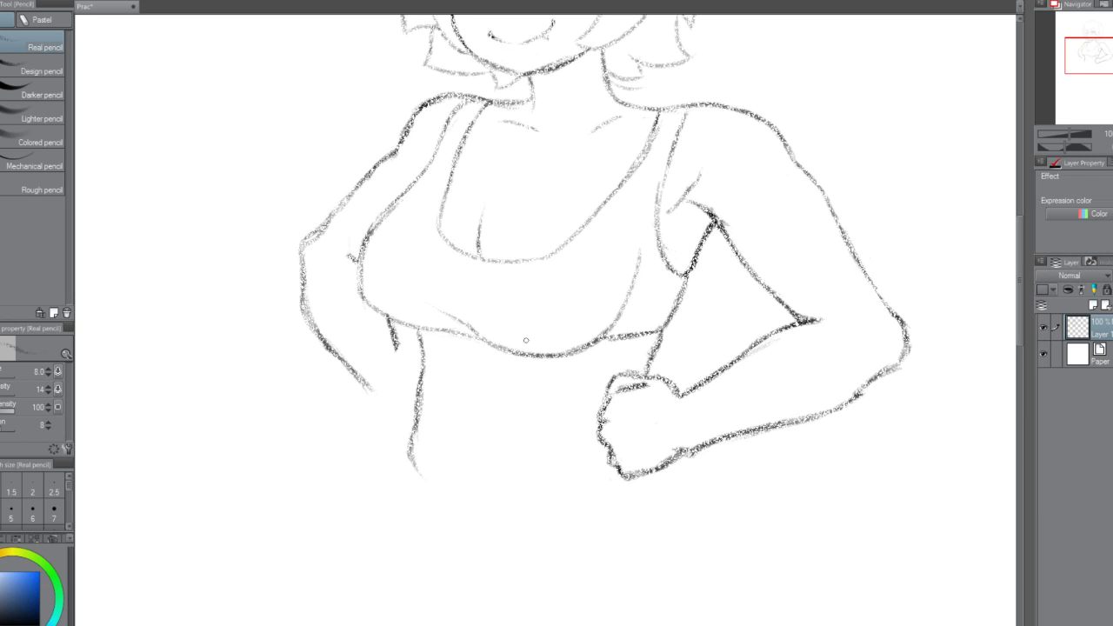
pyautogui.hotkey('ctrl', 'z')
pyautogui.hotkey('ctrl', 'z')
pyautogui.hotkey('ctrl', 'z')
pyautogui.hotkey('ctrl', 'z')
pyautogui.hotkey('ctrl', 'z')
pyautogui.hotkey('ctrl', 'z')
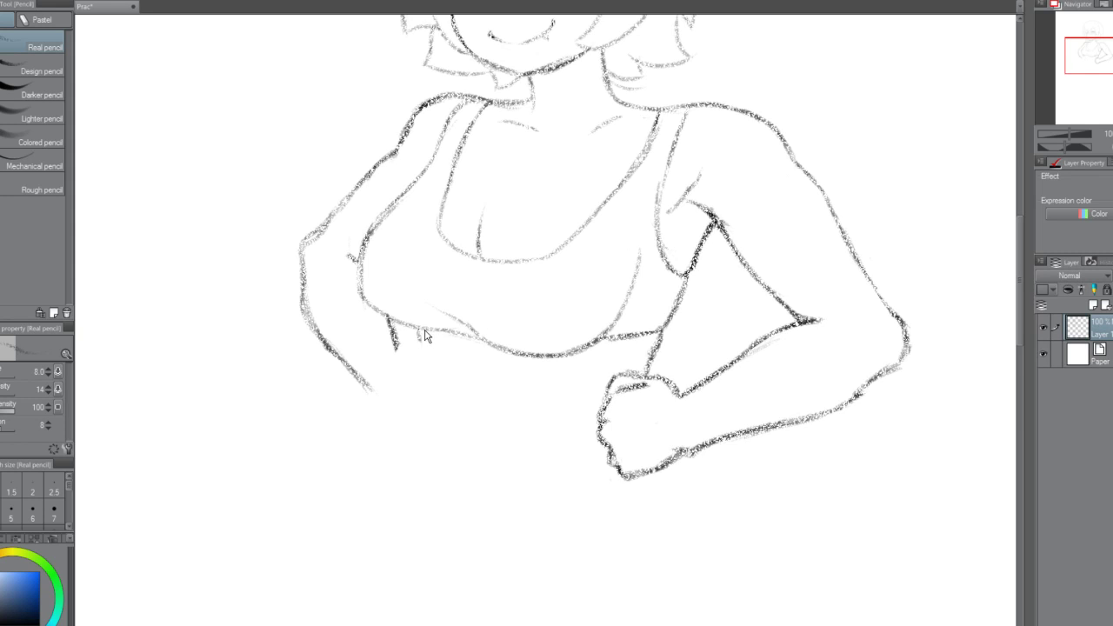
# Try to sketch a far waist line that flares outward into a long curved hip.
pyautogui.moveTo(414, 332)
pyautogui.mouseDown()
pyautogui.moveTo(434, 421)
pyautogui.moveTo(427, 408)
pyautogui.moveTo(419, 448)
pyautogui.moveTo(435, 477)
pyautogui.mouseUp()
pyautogui.moveTo(428, 396); pyautogui.dragTo(428, 421)
pyautogui.moveTo(480, 225); pyautogui.dragTo(478, 258)
pyautogui.moveTo(422, 445); pyautogui.dragTo(378, 513)
pyautogui.hotkey('ctrl', 'z')
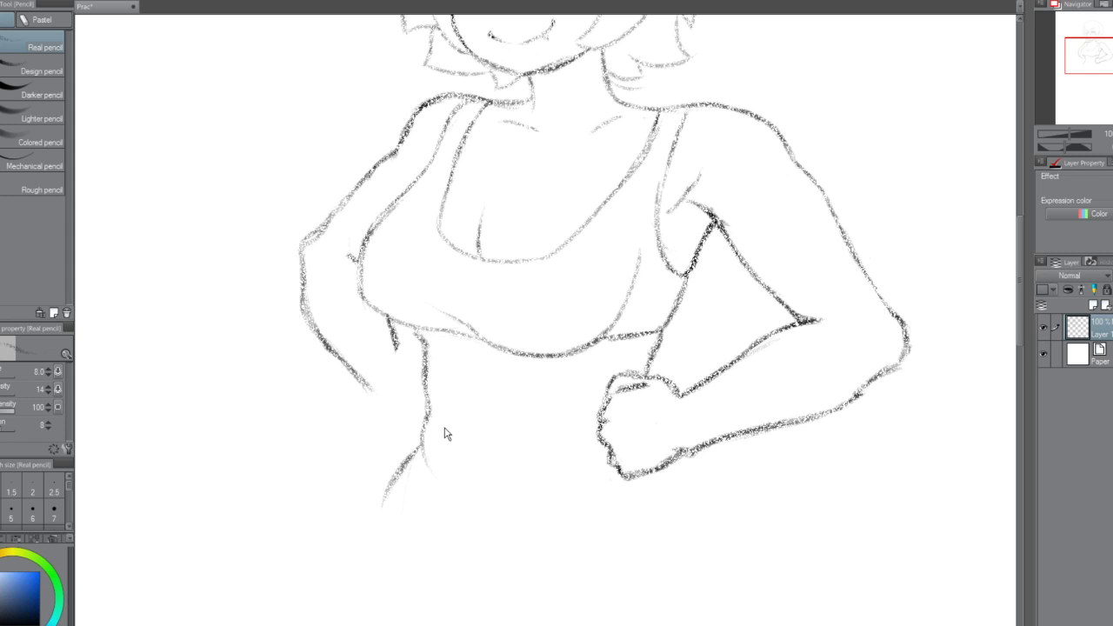
pyautogui.moveTo(418, 448)
pyautogui.mouseDown()
pyautogui.moveTo(368, 503)
pyautogui.moveTo(364, 576)
pyautogui.mouseUp()
pyautogui.hotkey('ctrl', 'z')
pyautogui.moveTo(423, 445); pyautogui.dragTo(377, 546)
pyautogui.moveTo(399, 479); pyautogui.dragTo(373, 593)
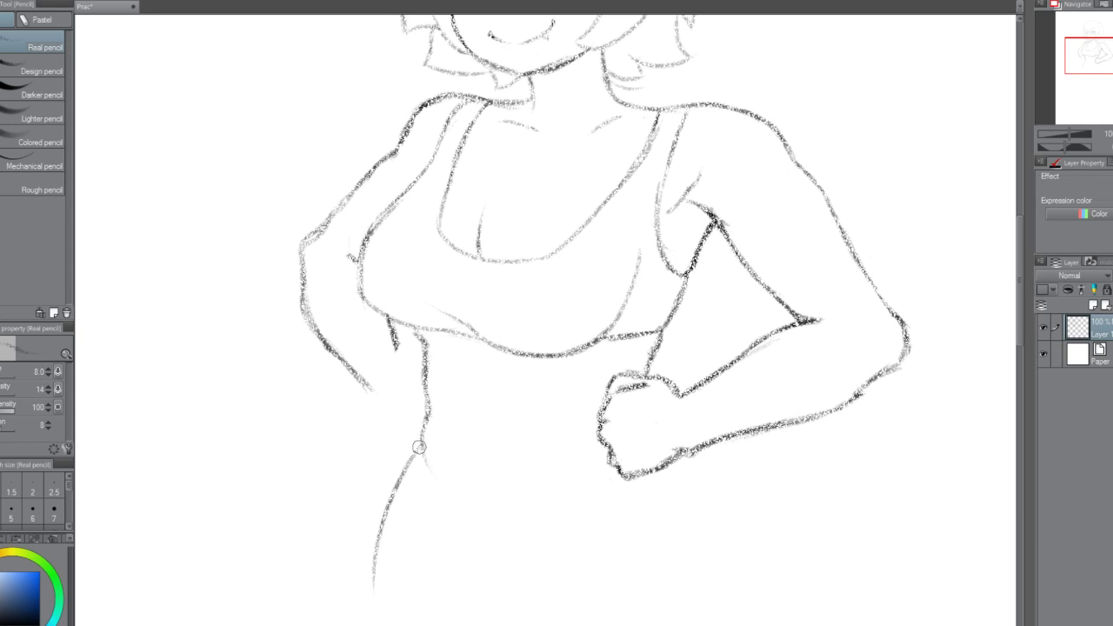
pyautogui.moveTo(421, 442); pyautogui.dragTo(435, 478)
pyautogui.hotkey('ctrl', 'z')
pyautogui.hotkey('ctrl', 'z')
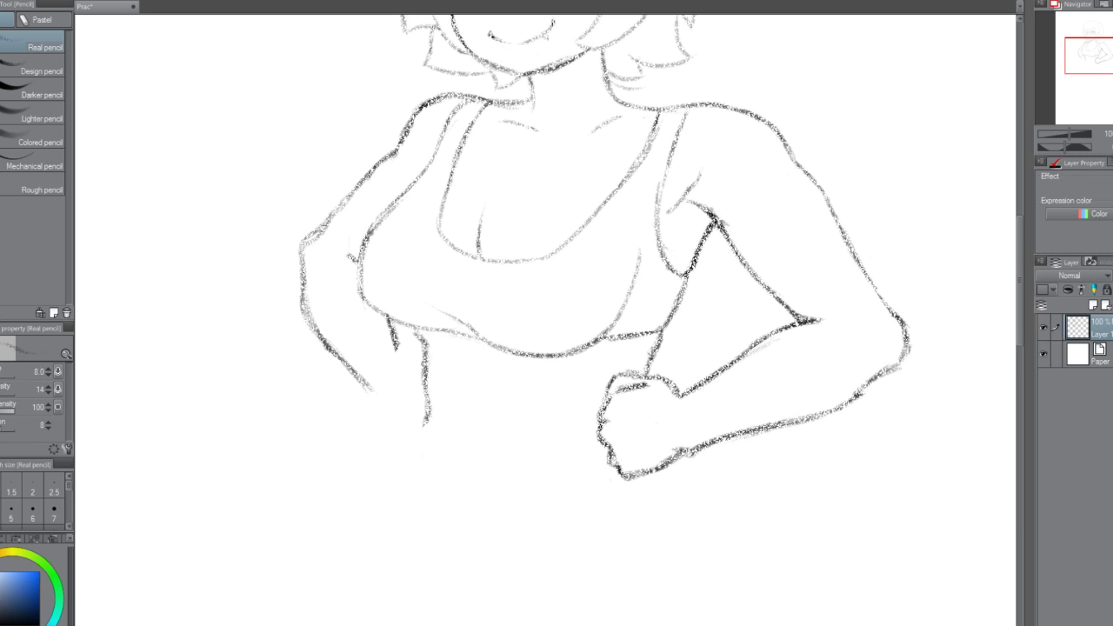
# Redraw the far waist line straighter and start a vertical centre line down the abdomen.
pyautogui.hotkey('ctrl', 'z')
pyautogui.moveTo(424, 341)
pyautogui.mouseDown()
pyautogui.moveTo(417, 457)
pyautogui.moveTo(421, 429)
pyautogui.moveTo(434, 488)
pyautogui.mouseUp()
pyautogui.moveTo(416, 443)
pyautogui.mouseDown()
pyautogui.moveTo(422, 396)
pyautogui.moveTo(426, 411)
pyautogui.moveTo(421, 332)
pyautogui.moveTo(414, 346)
pyautogui.moveTo(427, 362)
pyautogui.moveTo(424, 432)
pyautogui.moveTo(462, 308)
pyautogui.moveTo(424, 465)
pyautogui.moveTo(415, 410)
pyautogui.moveTo(427, 484)
pyautogui.mouseUp()
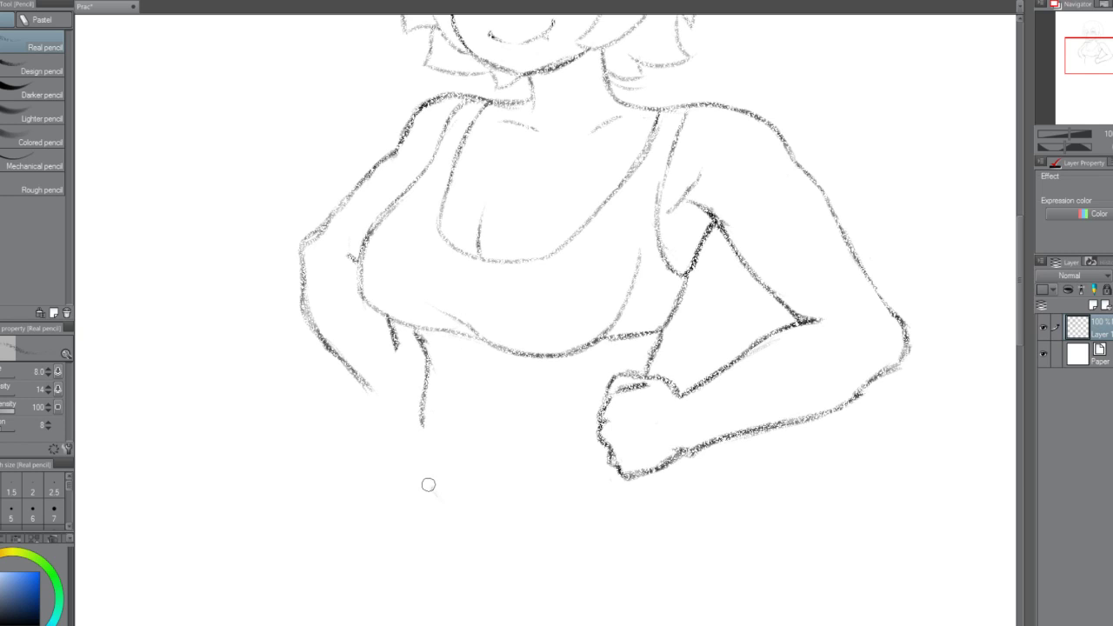
pyautogui.moveTo(424, 426); pyautogui.dragTo(425, 486)
pyautogui.moveTo(477, 345); pyautogui.dragTo(484, 352)
pyautogui.hotkey('ctrl', 'z')
pyautogui.moveTo(436, 337); pyautogui.dragTo(440, 356)
pyautogui.moveTo(485, 389); pyautogui.dragTo(489, 440)
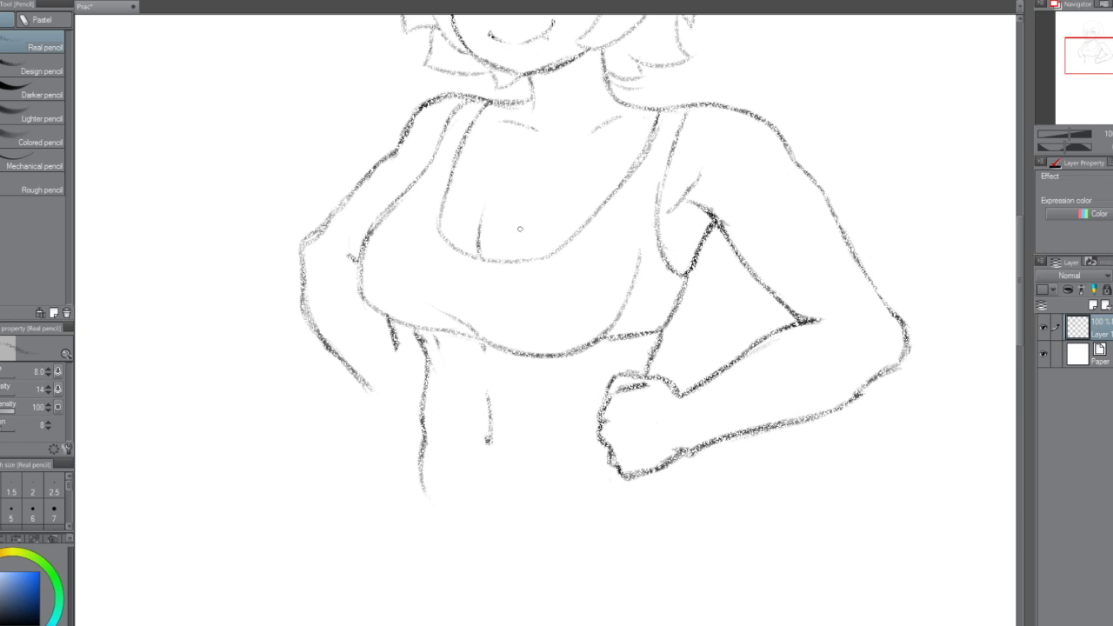
# Redraw the far waist line with a slight inward bend above the hip.
pyautogui.hotkey('ctrl', 'z')
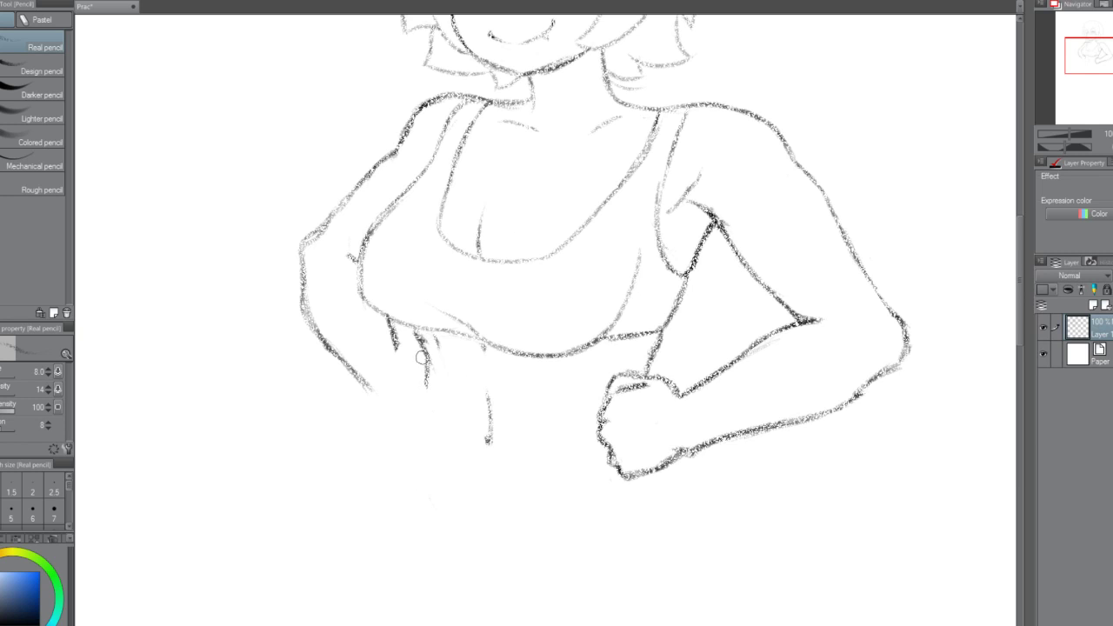
pyautogui.hotkey('ctrl', 'z')
pyautogui.moveTo(425, 358)
pyautogui.mouseDown()
pyautogui.moveTo(445, 449)
pyautogui.moveTo(434, 456)
pyautogui.moveTo(435, 496)
pyautogui.mouseUp()
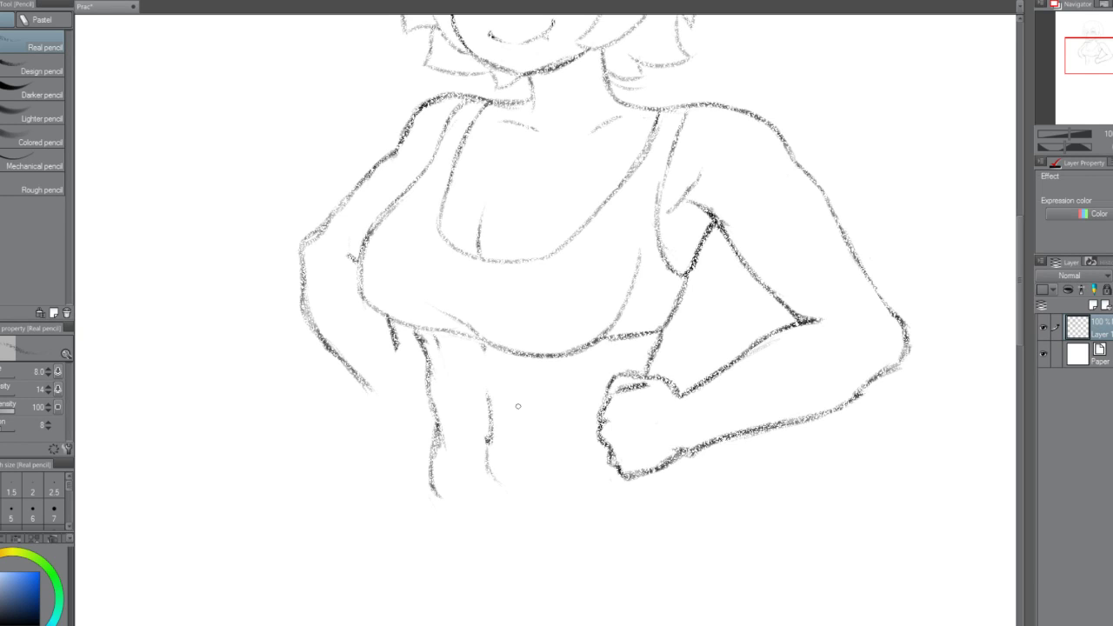
# Extend the abdomen's centre line downward and add short abdominal muscle marks on both sides of it.
pyautogui.moveTo(488, 447); pyautogui.dragTo(498, 487)
pyautogui.hotkey('ctrl', 'z')
pyautogui.moveTo(489, 445); pyautogui.dragTo(491, 474)
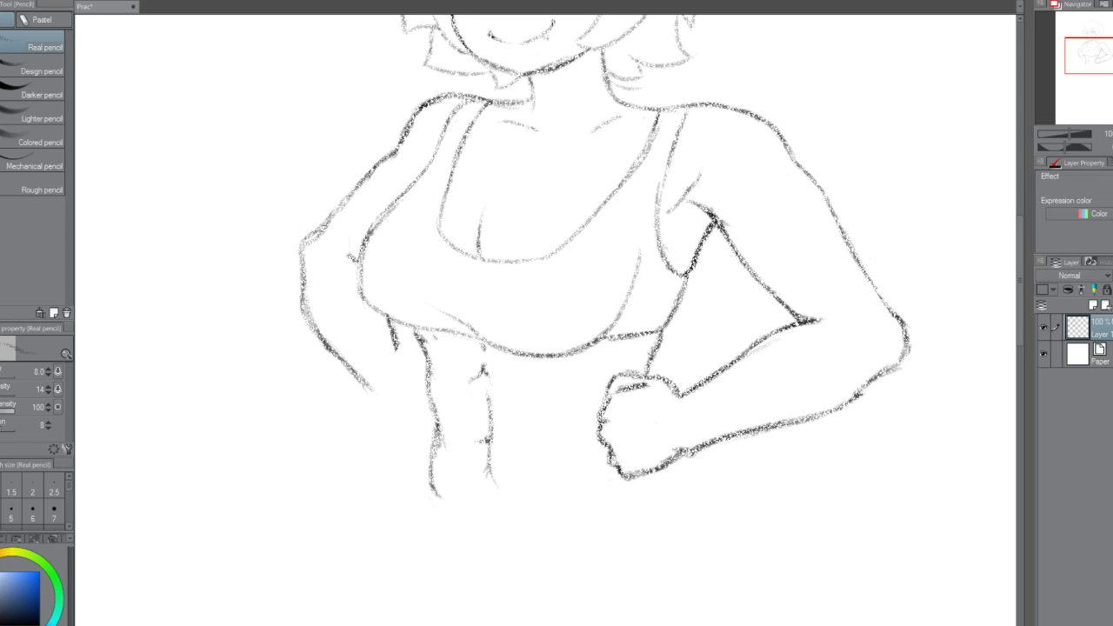
pyautogui.moveTo(432, 349); pyautogui.dragTo(437, 372)
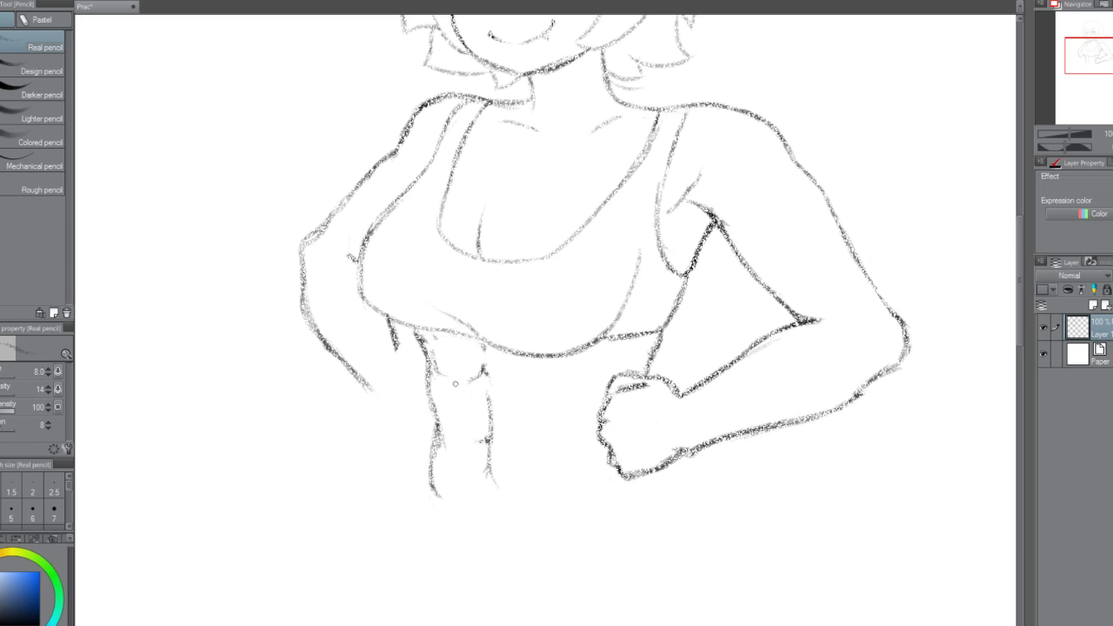
pyautogui.moveTo(439, 393); pyautogui.dragTo(445, 418)
pyautogui.moveTo(484, 436)
pyautogui.mouseDown()
pyautogui.moveTo(486, 446)
pyautogui.moveTo(491, 431)
pyautogui.moveTo(486, 445)
pyautogui.mouseUp()
pyautogui.moveTo(573, 360)
pyautogui.mouseDown()
pyautogui.moveTo(552, 389)
pyautogui.moveTo(562, 386)
pyautogui.moveTo(560, 419)
pyautogui.moveTo(541, 439)
pyautogui.mouseUp()
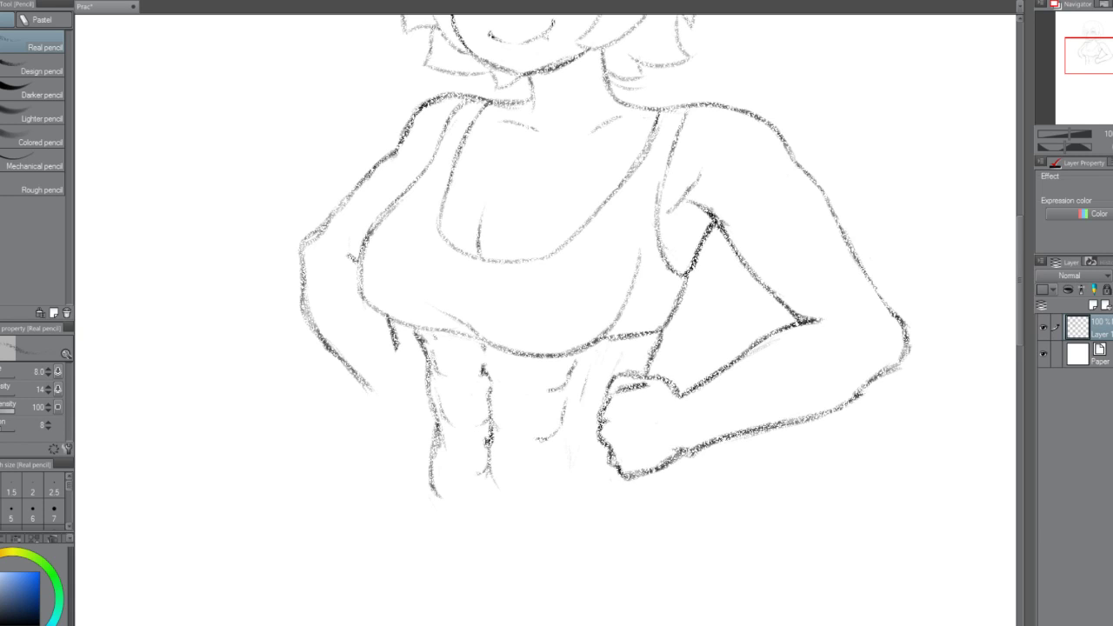
# Add a short mark low on the belly and draw the far hip as a rounded curve from the waist downward.
pyautogui.press('Tab')
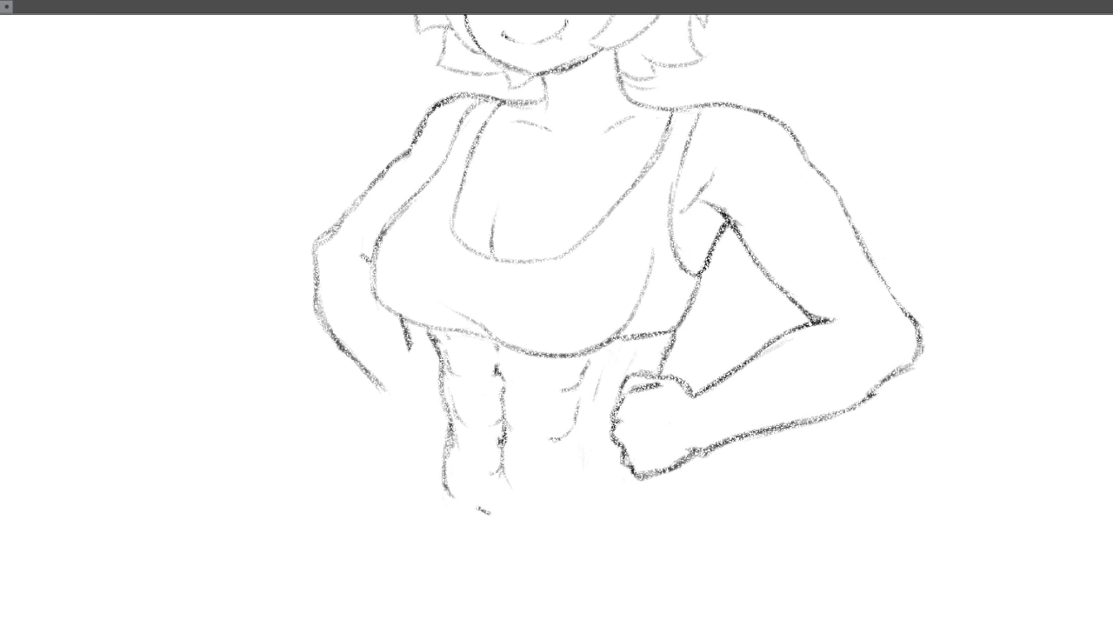
pyautogui.press('Tab')
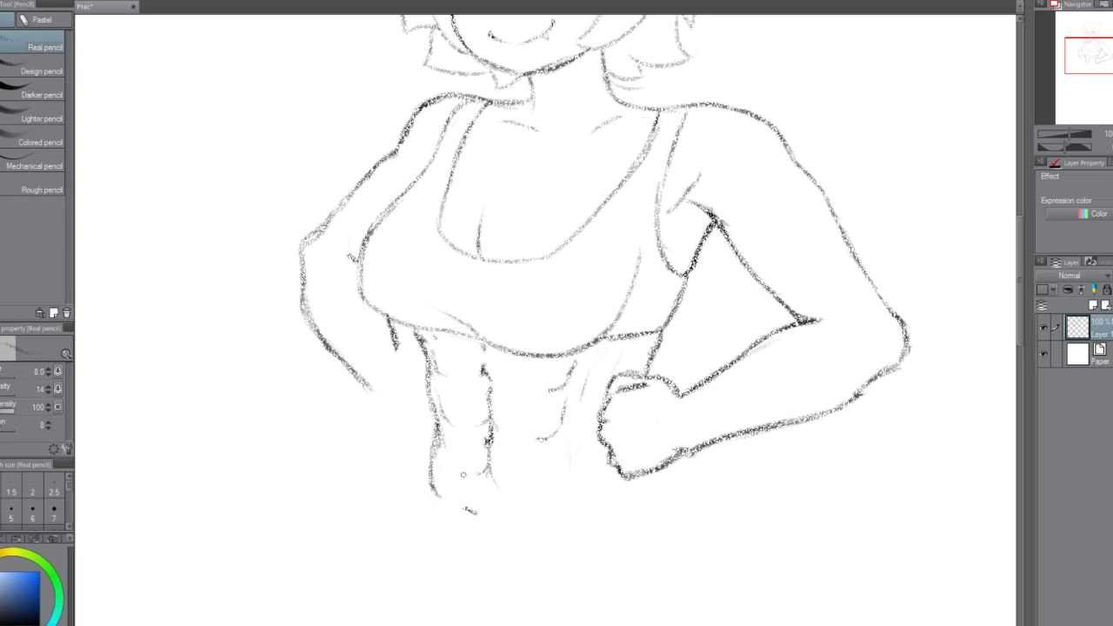
pyautogui.hotkey('ctrl', 'z')
pyautogui.moveTo(462, 507); pyautogui.dragTo(476, 513)
pyautogui.moveTo(429, 486)
pyautogui.mouseDown()
pyautogui.moveTo(425, 437)
pyautogui.moveTo(415, 453)
pyautogui.moveTo(430, 492)
pyautogui.moveTo(395, 521)
pyautogui.moveTo(375, 596)
pyautogui.mouseUp()
pyautogui.hotkey('ctrl', 'z')
pyautogui.hotkey('ctrl', 'z')
pyautogui.moveTo(399, 516); pyautogui.dragTo(376, 625)
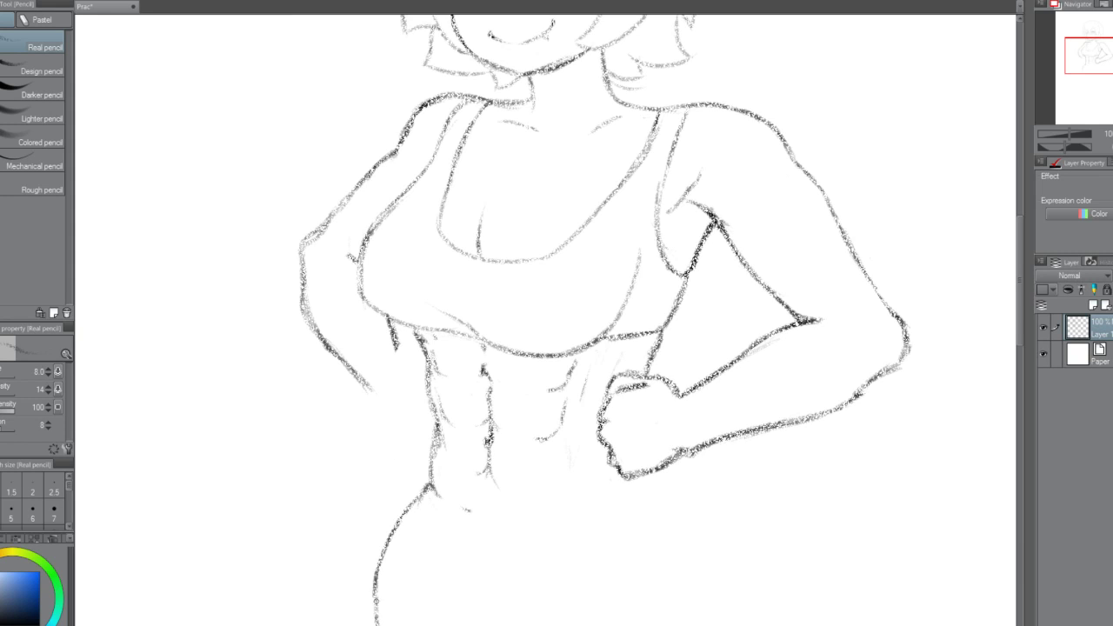
pyautogui.moveTo(386, 548); pyautogui.dragTo(373, 616)
# Draw the waistband as a shallow curve across the hips and add a short near waist line under the fist.
pyautogui.moveTo(429, 499); pyautogui.dragTo(528, 521)
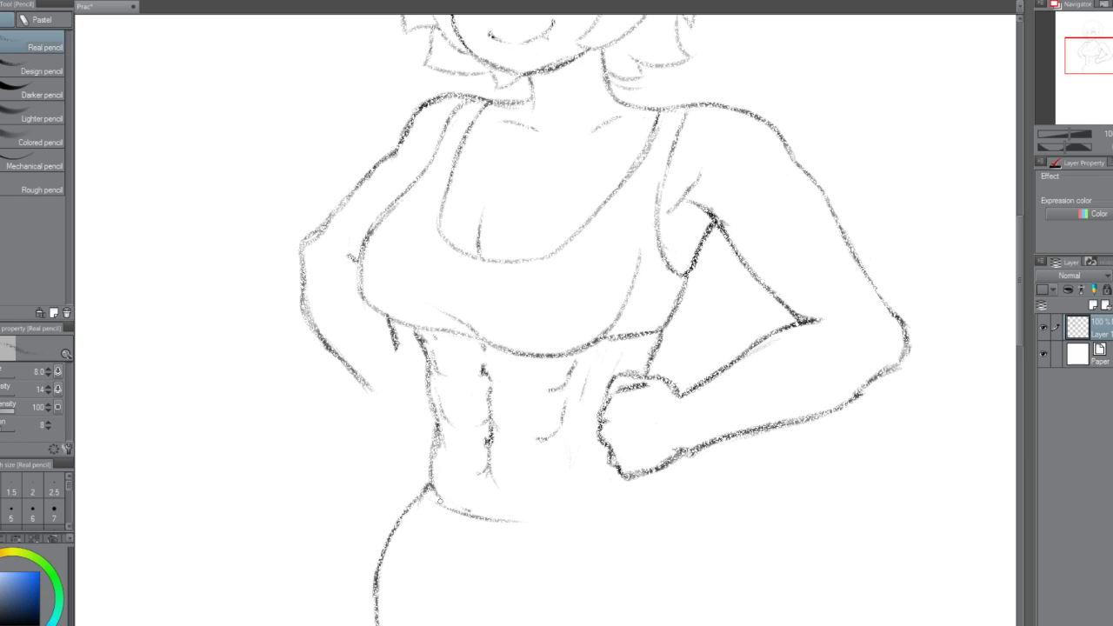
pyautogui.moveTo(431, 494); pyautogui.dragTo(463, 513)
pyautogui.hotkey('ctrl', 'z')
pyautogui.moveTo(473, 517); pyautogui.dragTo(591, 530)
pyautogui.hotkey('ctrl', 'z')
pyautogui.moveTo(516, 525); pyautogui.dragTo(643, 502)
pyautogui.moveTo(568, 521); pyautogui.dragTo(642, 499)
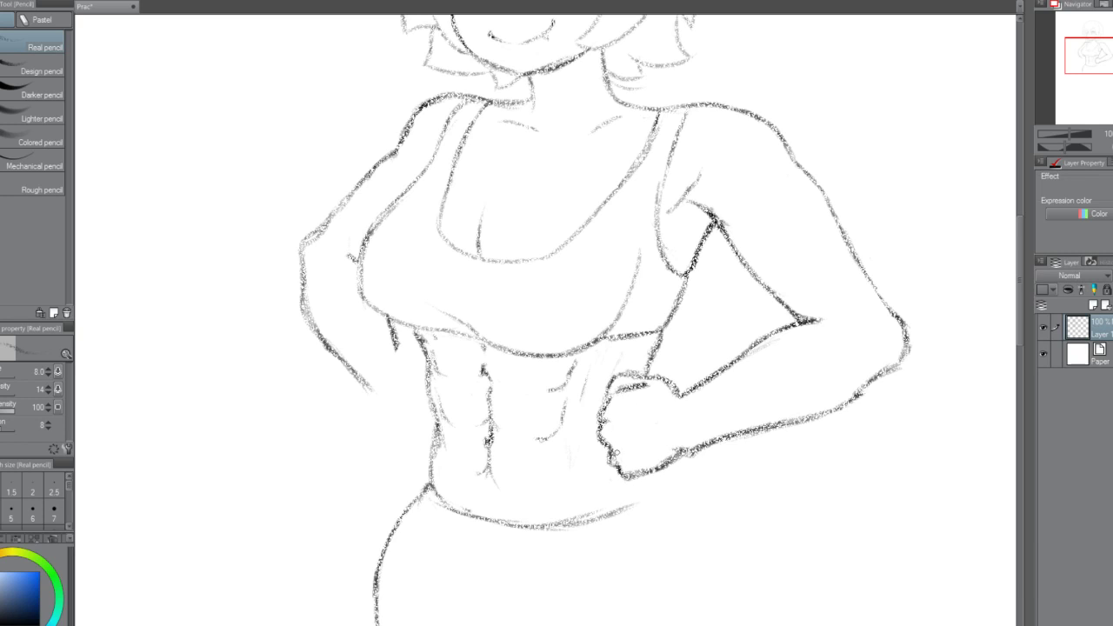
pyautogui.moveTo(615, 475)
pyautogui.mouseDown()
pyautogui.moveTo(626, 497)
pyautogui.moveTo(643, 487)
pyautogui.moveTo(639, 499)
pyautogui.mouseUp()
pyautogui.hotkey('ctrl', 'z')
# Try a wide, rounded outline for the near hip, starting below the fist.
pyautogui.moveTo(645, 492); pyautogui.dragTo(704, 526)
pyautogui.hotkey('ctrl', 'z')
pyautogui.moveTo(643, 492); pyautogui.dragTo(699, 554)
pyautogui.hotkey('ctrl', 'z')
pyautogui.moveTo(635, 490); pyautogui.dragTo(695, 537)
pyautogui.hotkey('ctrl', 'z')
pyautogui.moveTo(638, 489); pyautogui.dragTo(734, 589)
pyautogui.moveTo(679, 502); pyautogui.dragTo(736, 624)
pyautogui.hotkey('ctrl', 'z')
pyautogui.hotkey('ctrl', 'z')
pyautogui.moveTo(683, 516)
pyautogui.mouseDown()
pyautogui.moveTo(711, 544)
pyautogui.moveTo(725, 625)
pyautogui.mouseUp()
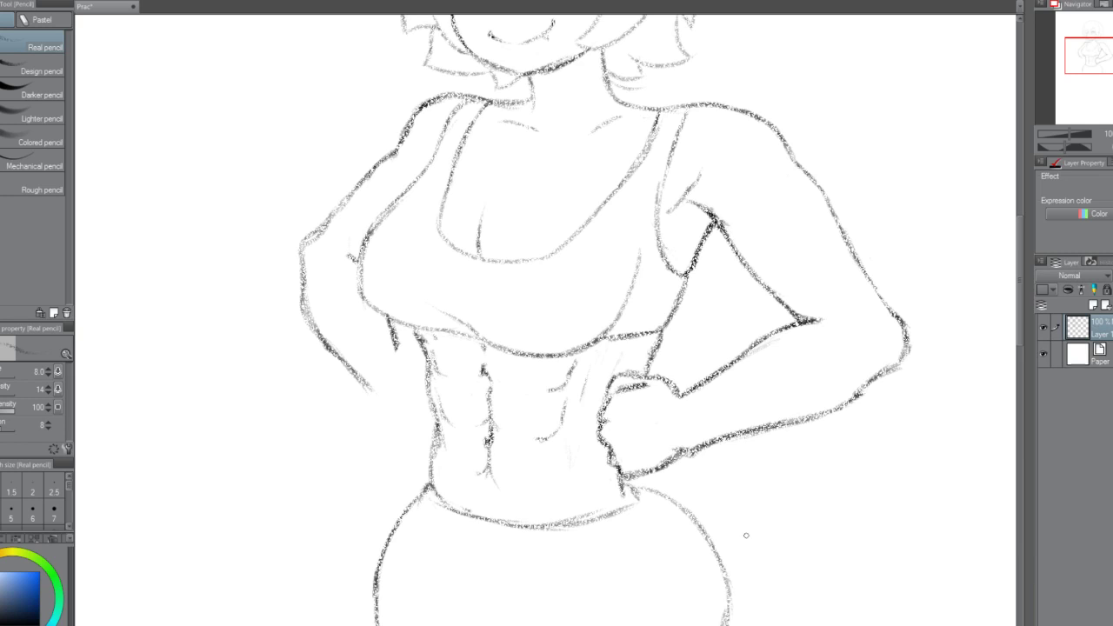
pyautogui.hotkey('ctrl', 'z')
pyautogui.hotkey('ctrl', 'z')
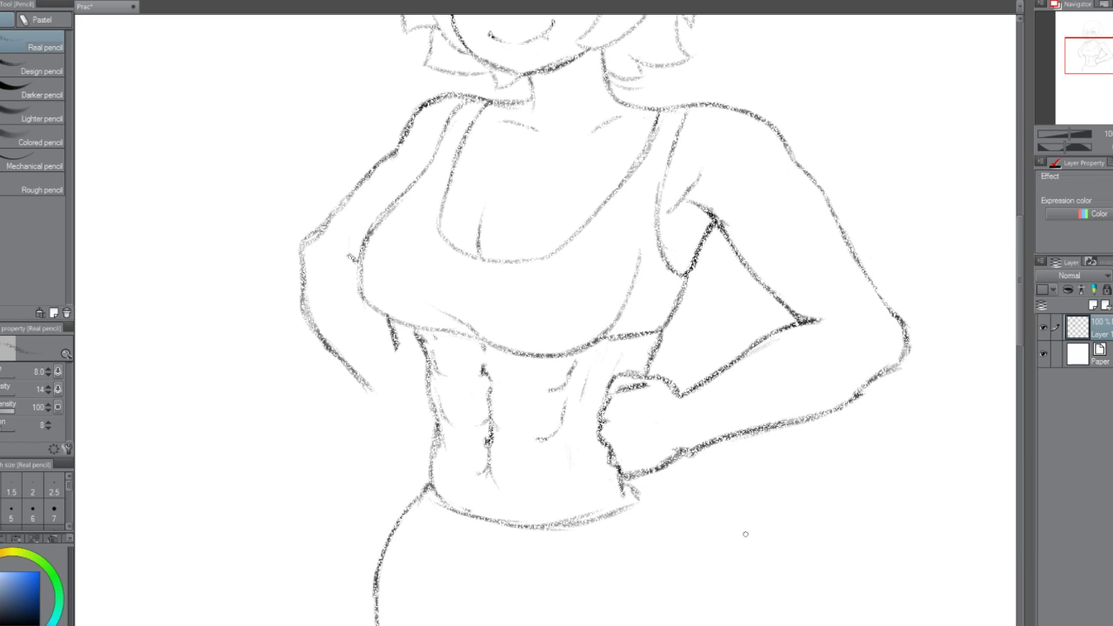
# Try a narrower, steeper outline for the near hip from the end of the waistband.
pyautogui.moveTo(643, 503); pyautogui.dragTo(713, 582)
pyautogui.hotkey('ctrl', 'z')
pyautogui.moveTo(626, 492); pyautogui.dragTo(694, 625)
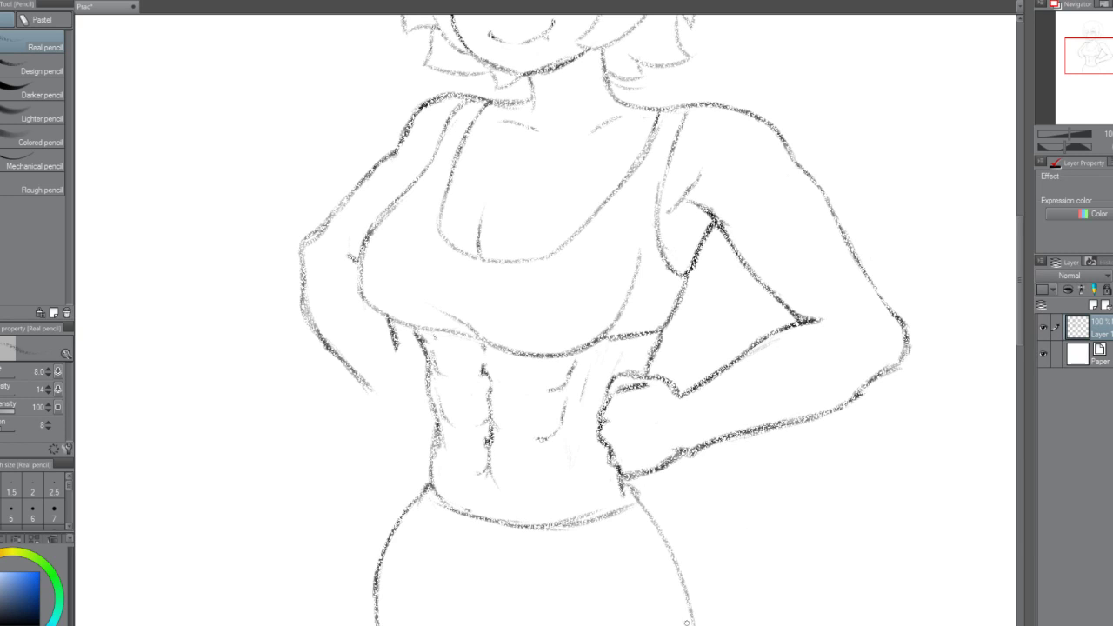
pyautogui.hotkey('ctrl', 'z')
pyautogui.moveTo(631, 493); pyautogui.dragTo(706, 624)
pyautogui.hotkey('ctrl', 'z')
pyautogui.moveTo(631, 493)
pyautogui.mouseDown()
pyautogui.moveTo(713, 595)
pyautogui.moveTo(708, 625)
pyautogui.mouseUp()
pyautogui.hotkey('ctrl', 'z')
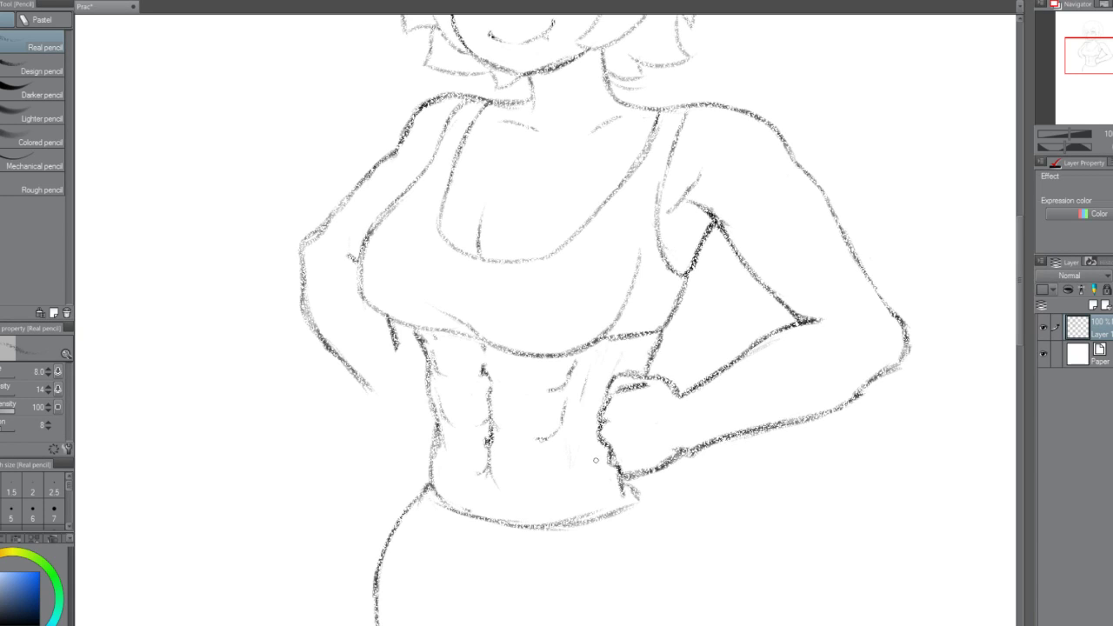
# Sketch diagonal pelvic creases above the waistband, then sharpen the far waist corner and slim the far hip curve.
pyautogui.moveTo(581, 471); pyautogui.dragTo(596, 459)
pyautogui.moveTo(546, 496); pyautogui.dragTo(567, 481)
pyautogui.moveTo(516, 518)
pyautogui.mouseDown()
pyautogui.moveTo(534, 503)
pyautogui.moveTo(508, 525)
pyautogui.mouseUp()
pyautogui.moveTo(437, 482); pyautogui.dragTo(440, 492)
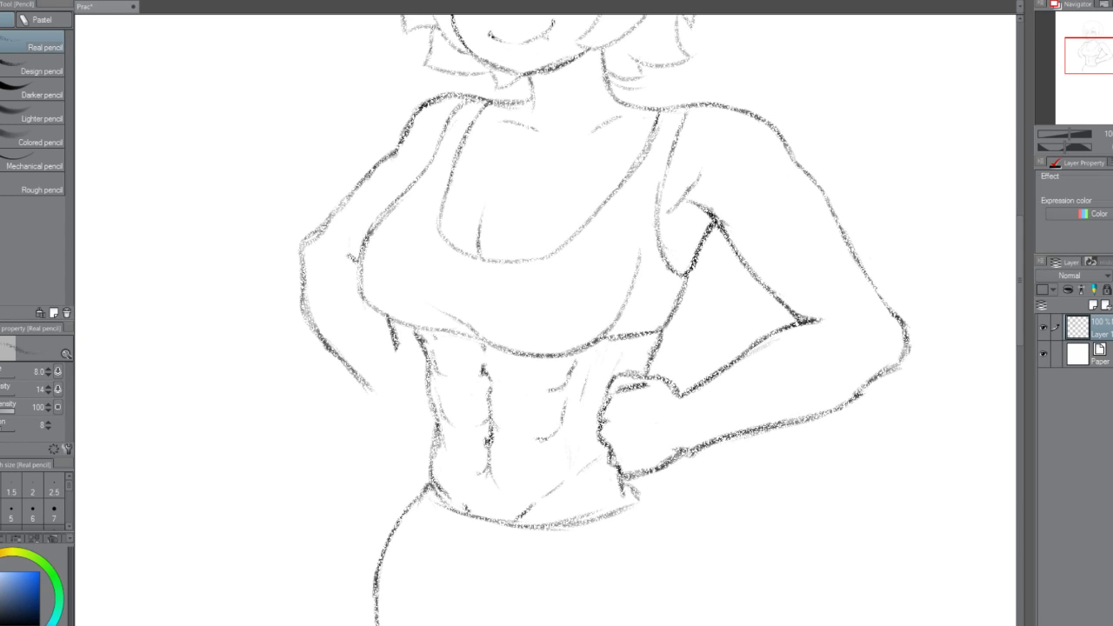
pyautogui.moveTo(429, 470); pyautogui.dragTo(419, 490)
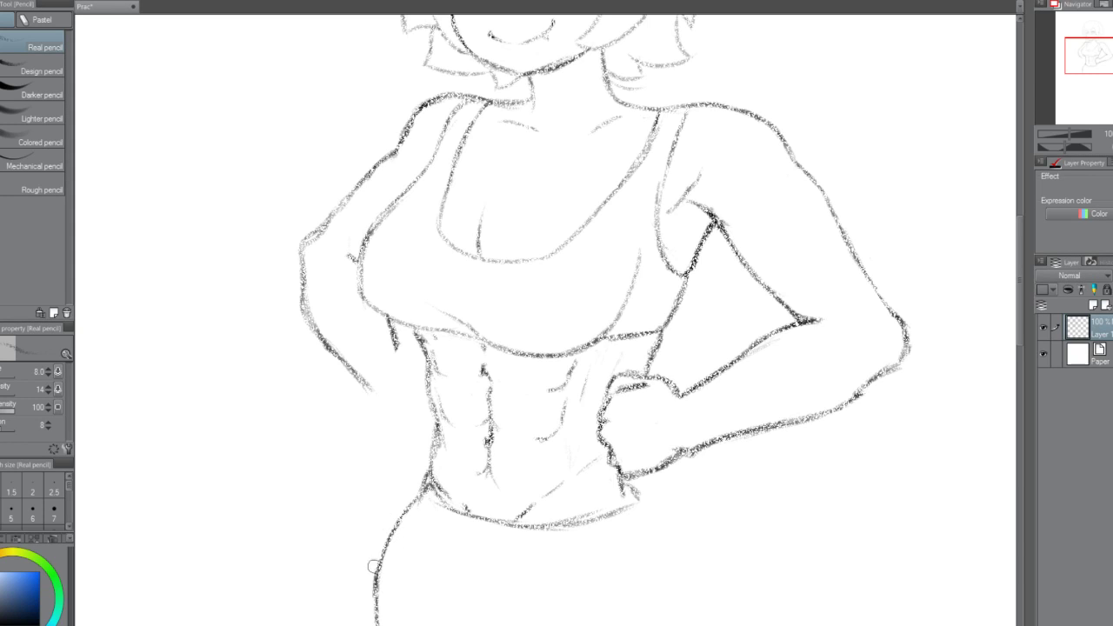
pyautogui.moveTo(402, 515); pyautogui.dragTo(379, 623)
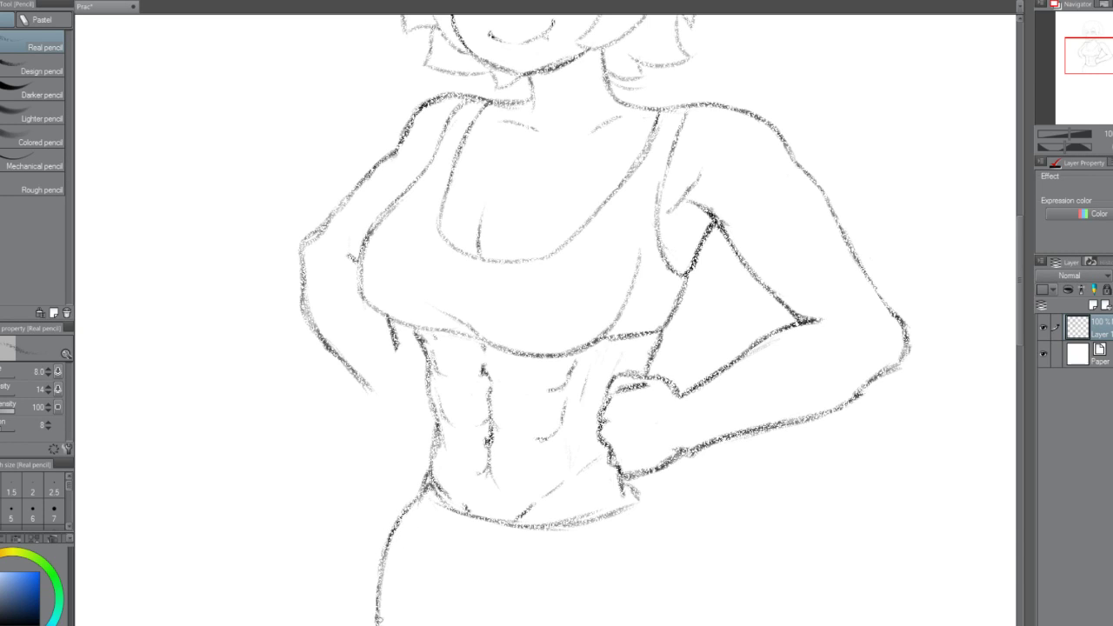
pyautogui.moveTo(383, 574); pyautogui.dragTo(378, 622)
# Extend the abdomen's centre line toward the waistband and sketch the lower abdominal muscle marks beside it.
pyautogui.moveTo(1022, 339); pyautogui.dragTo(1019, 361)
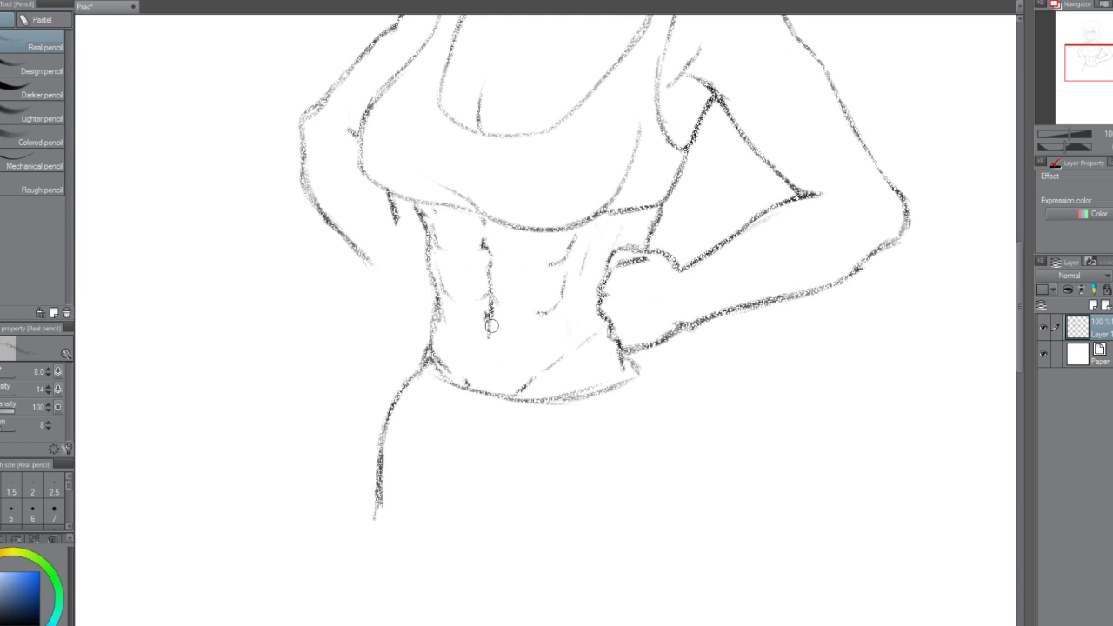
pyautogui.moveTo(485, 329); pyautogui.dragTo(485, 358)
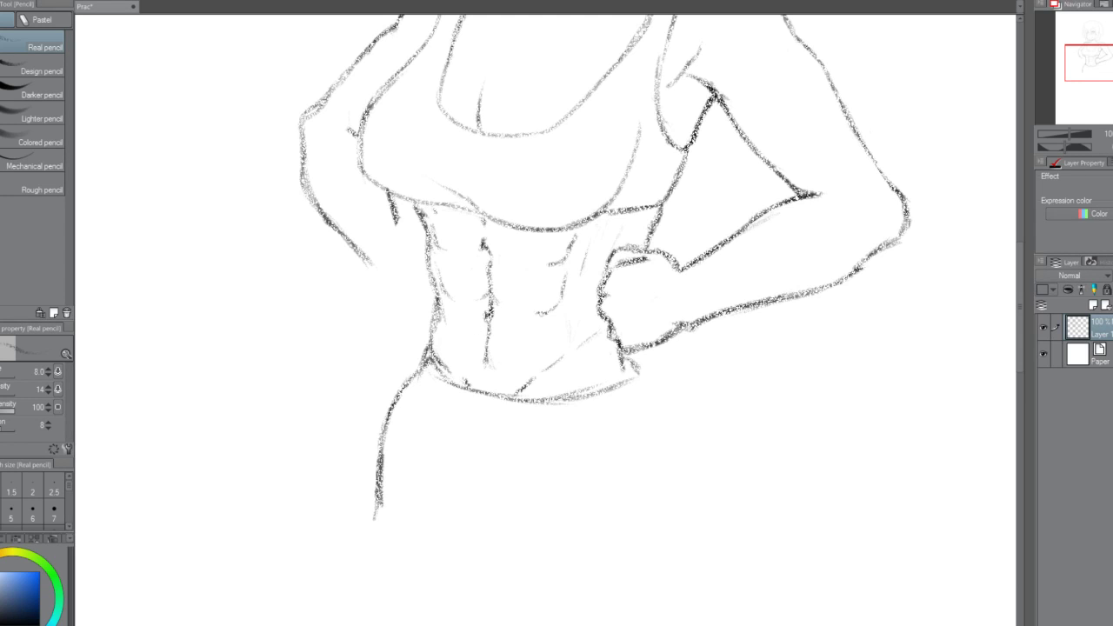
pyautogui.moveTo(447, 337)
pyautogui.mouseDown()
pyautogui.moveTo(461, 367)
pyautogui.moveTo(452, 363)
pyautogui.mouseUp()
pyautogui.hotkey('ctrl', 'z')
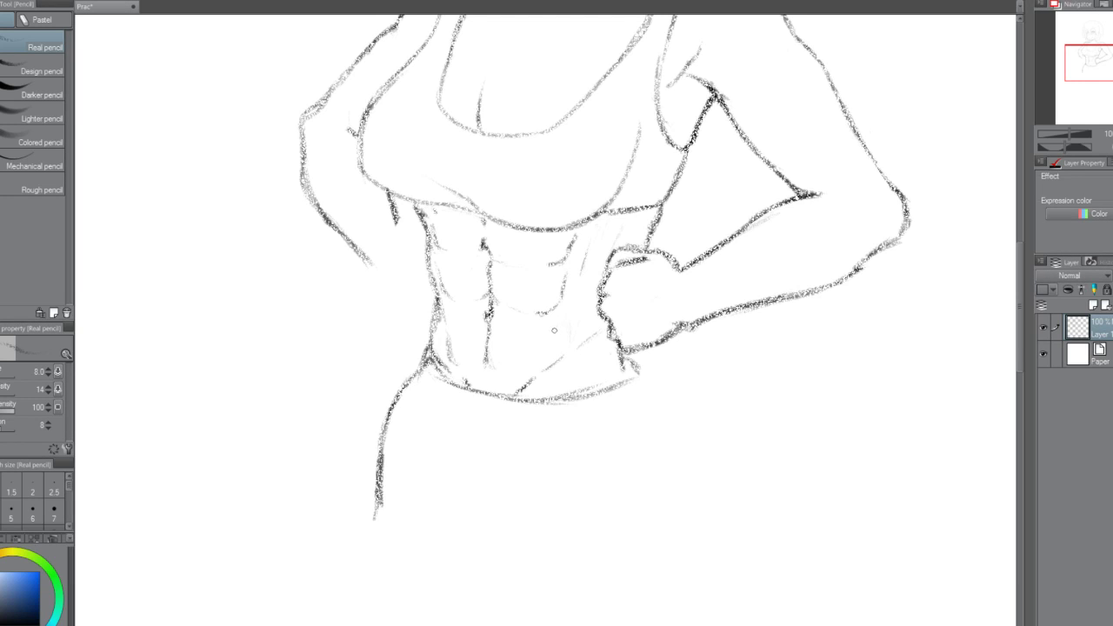
pyautogui.moveTo(553, 330)
pyautogui.mouseDown()
pyautogui.moveTo(563, 325)
pyautogui.moveTo(526, 355)
pyautogui.moveTo(511, 350)
pyautogui.mouseUp()
pyautogui.hotkey('ctrl', 'z')
pyautogui.hotkey('ctrl', 'z')
# Replace the vertical cleavage line with a diagonal one made of two short segments rising from the neckline.
pyautogui.moveTo(1019, 307); pyautogui.dragTo(1028, 257)
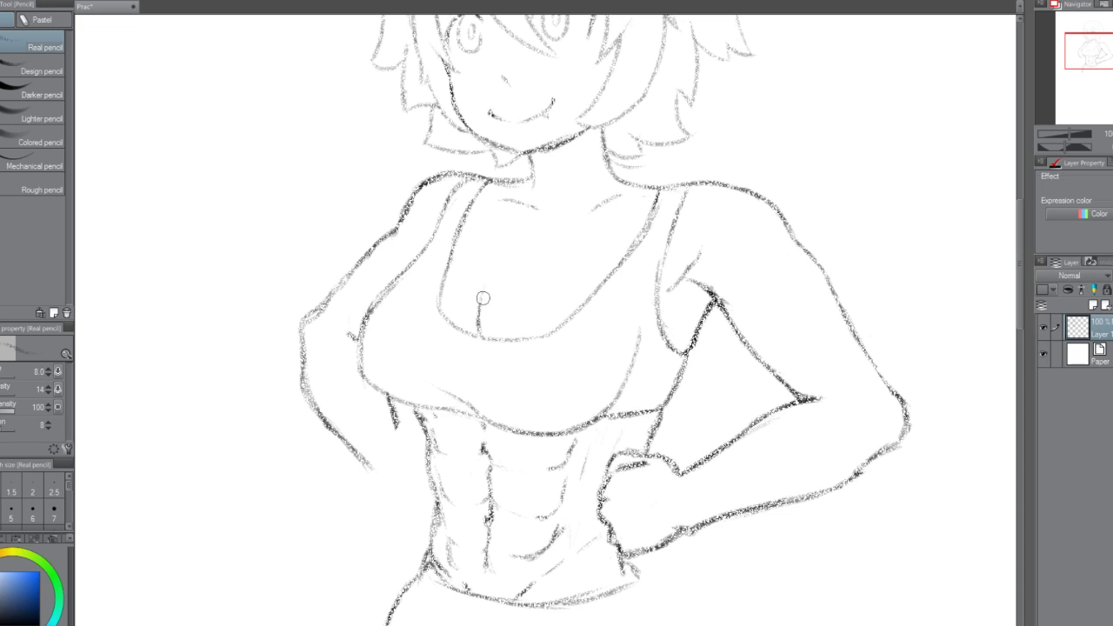
pyautogui.moveTo(481, 311)
pyautogui.mouseDown()
pyautogui.moveTo(478, 338)
pyautogui.moveTo(492, 306)
pyautogui.mouseUp()
pyautogui.moveTo(522, 268); pyautogui.dragTo(531, 255)
pyautogui.moveTo(532, 264); pyautogui.dragTo(522, 281)
pyautogui.moveTo(495, 294)
pyautogui.mouseDown()
pyautogui.moveTo(477, 317)
pyautogui.moveTo(498, 294)
pyautogui.mouseUp()
pyautogui.moveTo(478, 332); pyautogui.dragTo(490, 308)
pyautogui.moveTo(537, 260); pyautogui.dragTo(531, 276)
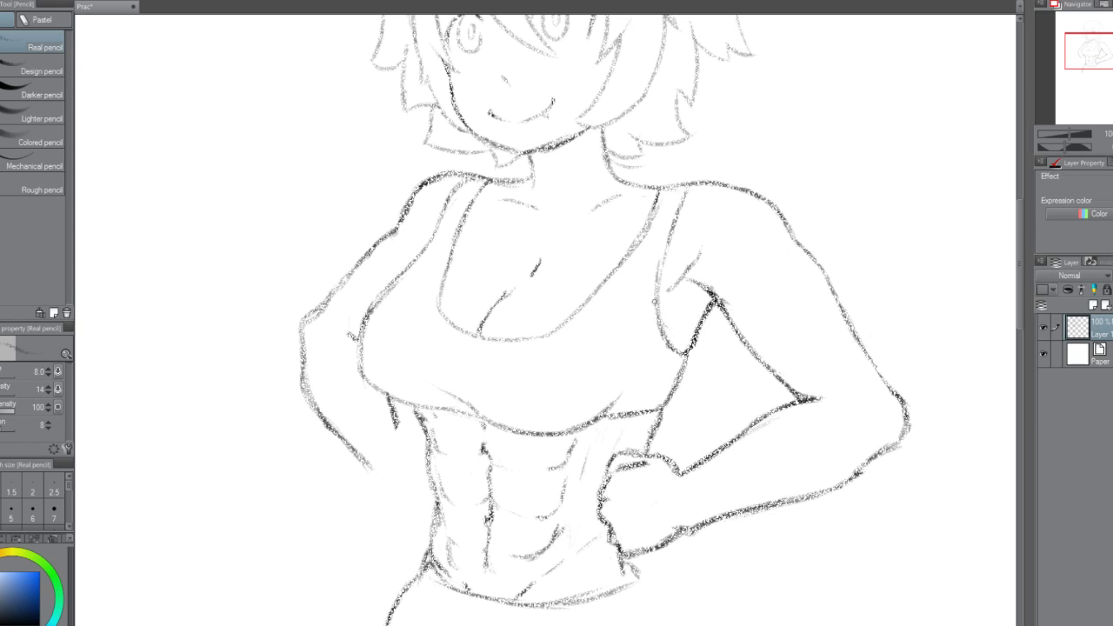
# Draw a short crease at the near armhole and a small mark above the top's lower edge.
pyautogui.moveTo(654, 302)
pyautogui.mouseDown()
pyautogui.moveTo(641, 351)
pyautogui.moveTo(665, 309)
pyautogui.mouseUp()
pyautogui.moveTo(539, 410); pyautogui.dragTo(553, 405)
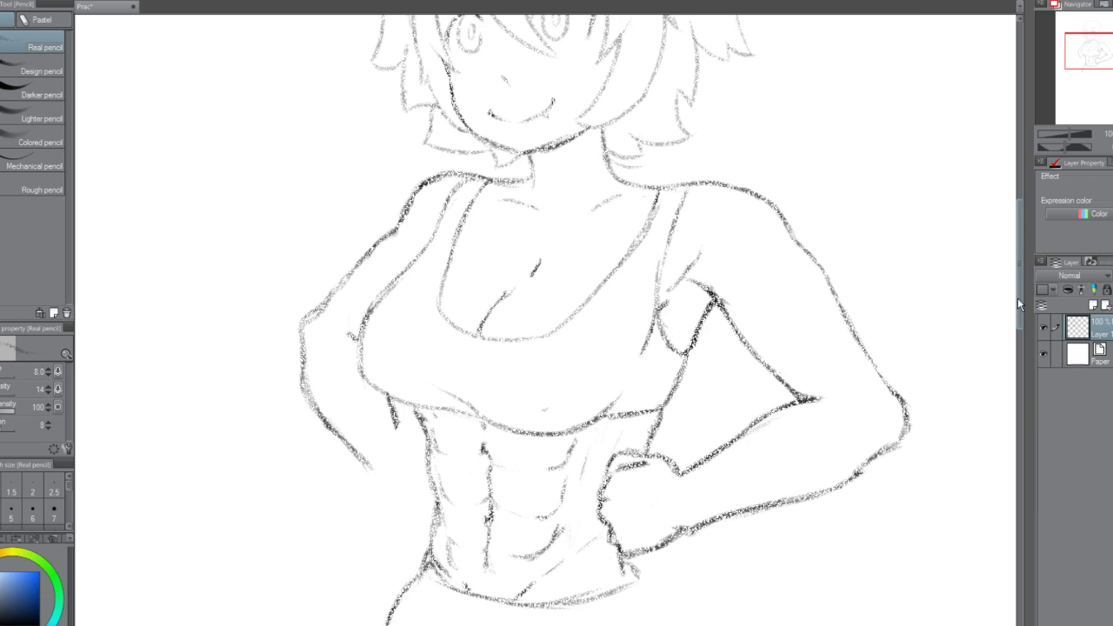
pyautogui.moveTo(1017, 298); pyautogui.dragTo(1017, 323)
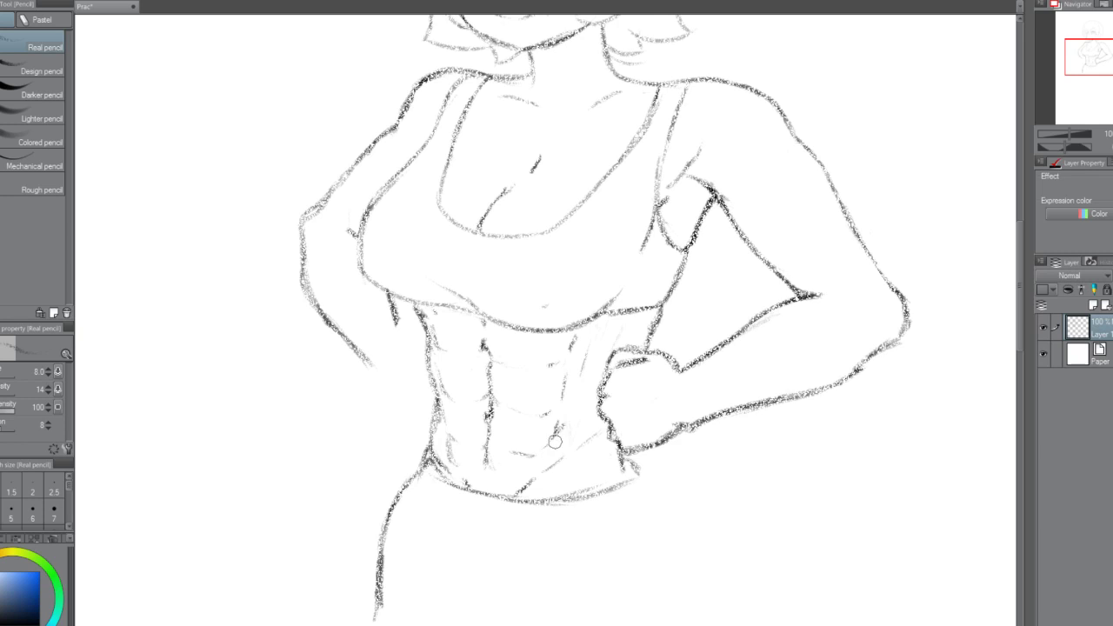
# Shorten the diagonal pelvic crease, rework the lower abdominal mark and redraw the torso's side line above the fist.
pyautogui.moveTo(527, 453); pyautogui.dragTo(560, 432)
pyautogui.moveTo(527, 497); pyautogui.dragTo(549, 477)
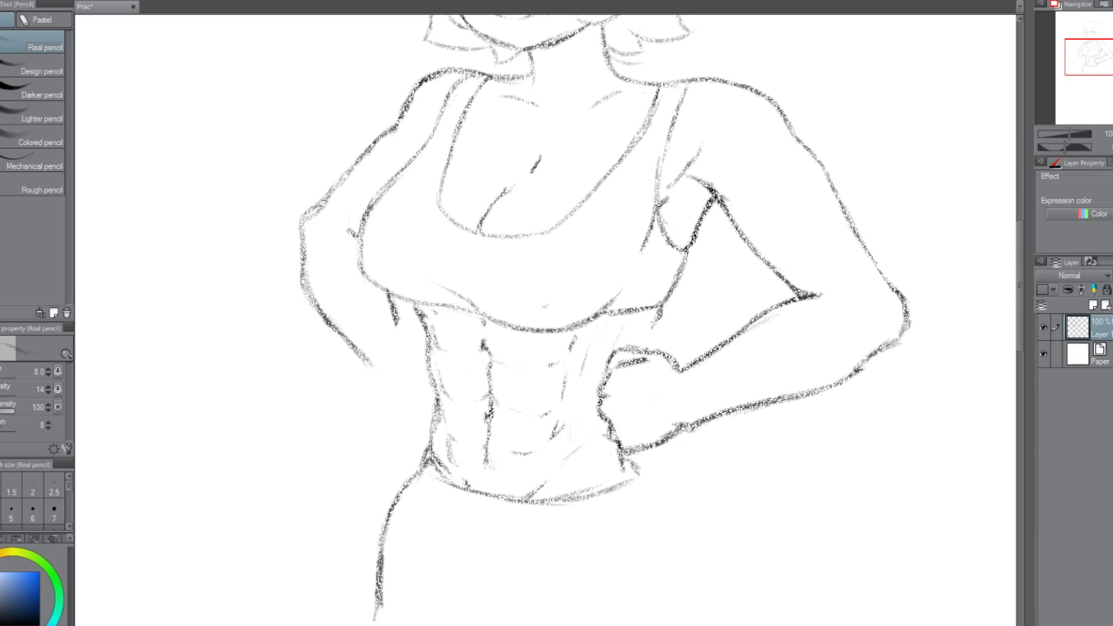
pyautogui.moveTo(658, 316); pyautogui.dragTo(641, 344)
# Redraw the near collarbone as a longer diagonal stroke and slope the near shoulder line more directly from the neck.
pyautogui.moveTo(1019, 341); pyautogui.dragTo(1024, 313)
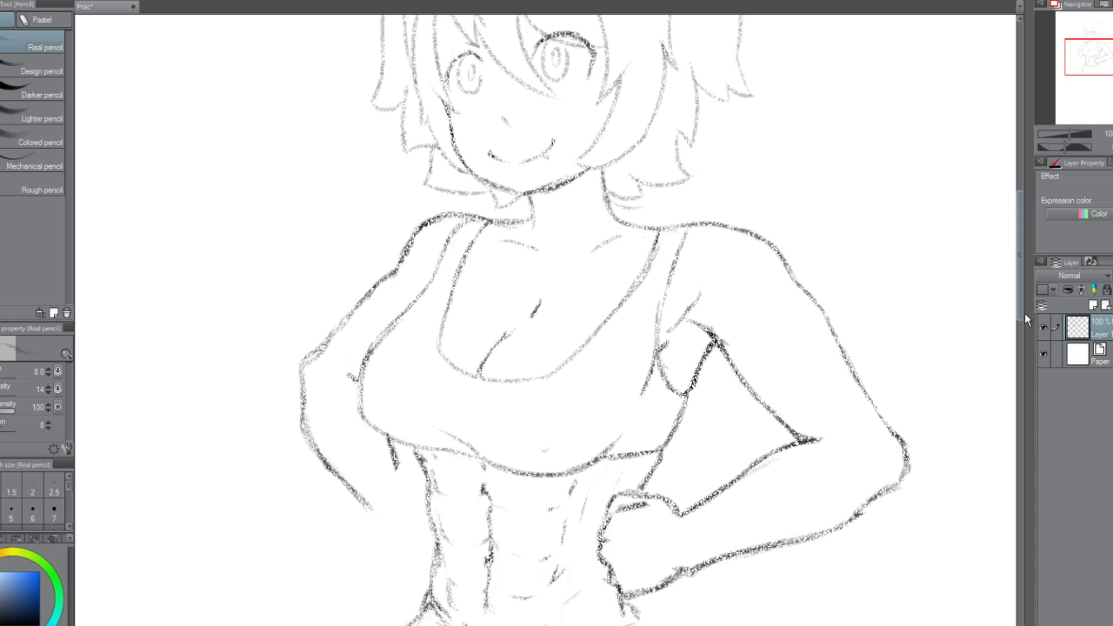
pyautogui.scroll(-3, 1024, 326)
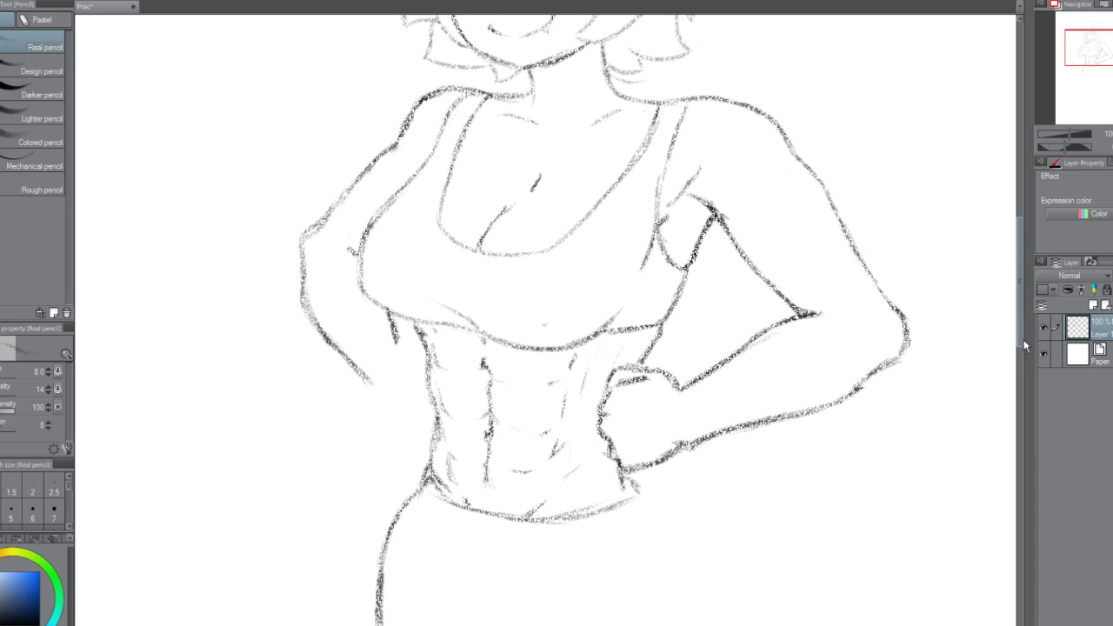
pyautogui.scroll(3, 1024, 331)
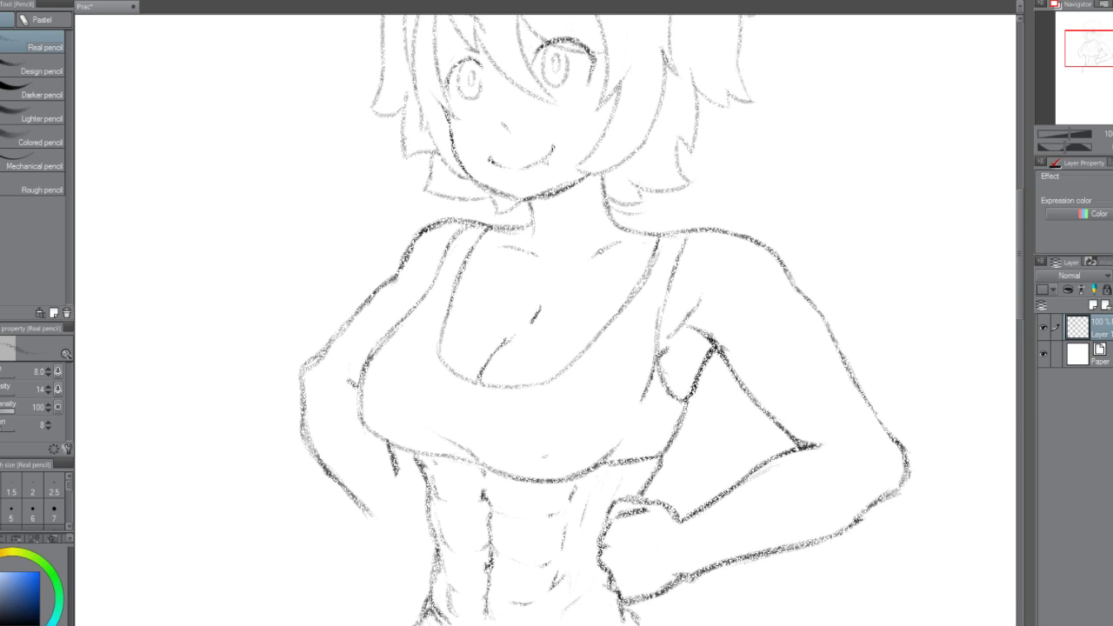
pyautogui.moveTo(593, 250); pyautogui.dragTo(574, 262)
pyautogui.moveTo(600, 187)
pyautogui.mouseDown()
pyautogui.moveTo(619, 217)
pyautogui.moveTo(668, 232)
pyautogui.mouseUp()
pyautogui.hotkey('ctrl', 'z')
pyautogui.hotkey('ctrl', 'z')
pyautogui.hotkey('ctrl', 'z')
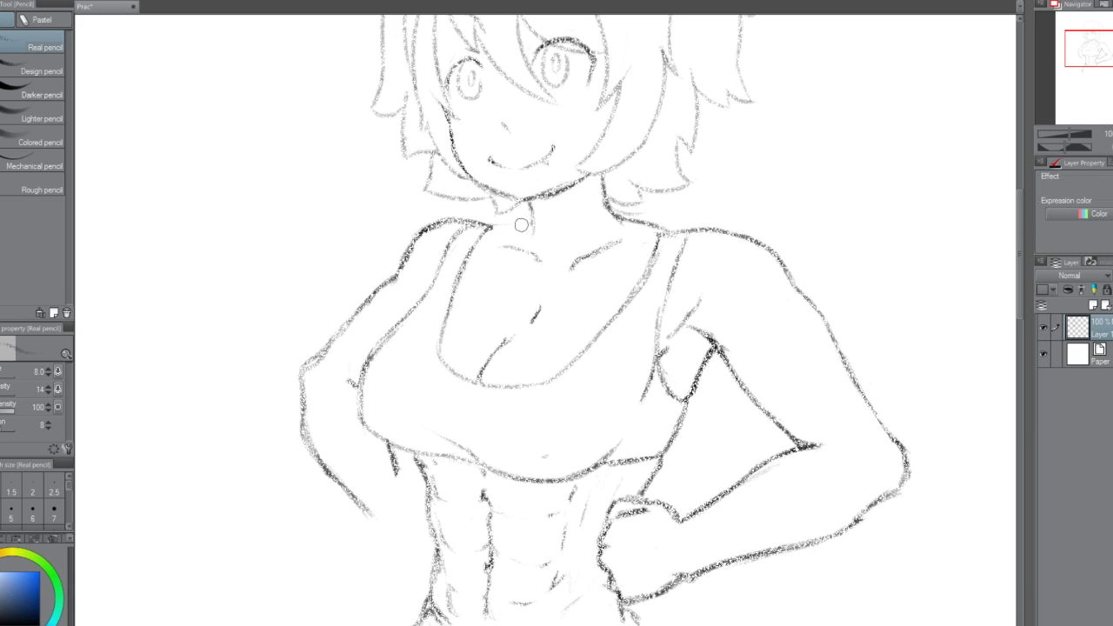
pyautogui.moveTo(531, 221)
pyautogui.mouseDown()
pyautogui.moveTo(498, 221)
pyautogui.moveTo(527, 223)
pyautogui.mouseUp()
# Lasso the abdomen, waistband and hips below the tank top, leaving the fist outside the selection.
pyautogui.moveTo(1023, 295)
pyautogui.mouseDown()
pyautogui.moveTo(1022, 256)
pyautogui.moveTo(1020, 317)
pyautogui.moveTo(1027, 260)
pyautogui.moveTo(1021, 289)
pyautogui.mouseUp()
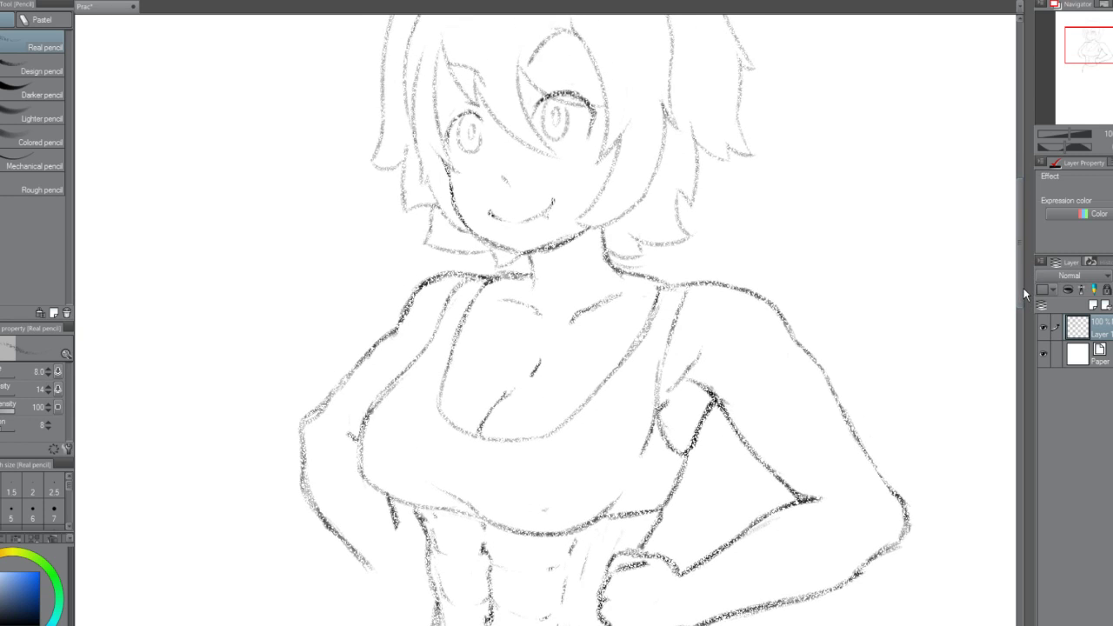
pyautogui.hotkey('ctrl', '-')
pyautogui.hotkey('ctrl', '+')
pyautogui.hotkey('ctrl', '-')
pyautogui.hotkey('ctrl', '-')
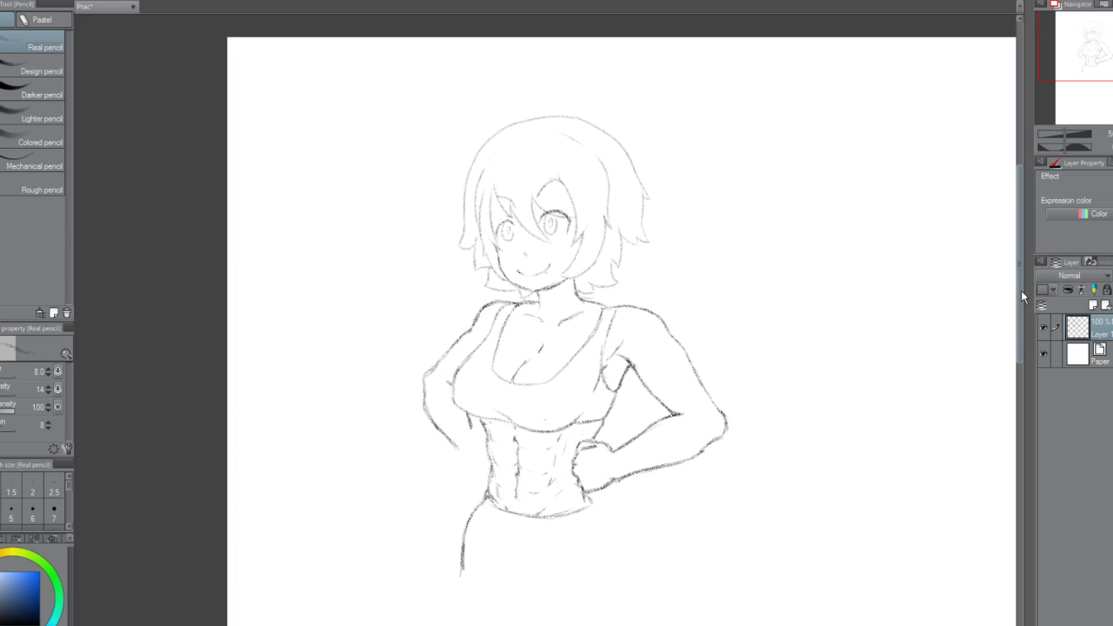
pyautogui.hotkey('ctrl', '+')
pyautogui.hotkey('ctrl', '-')
pyautogui.hotkey('ctrl', '+')
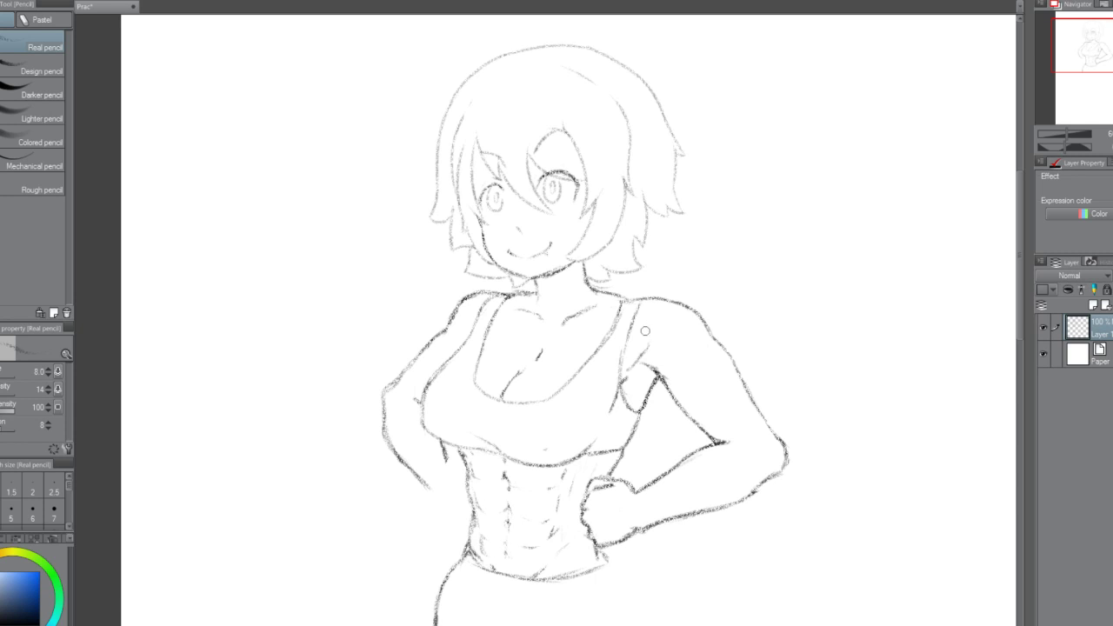
pyautogui.press('m')
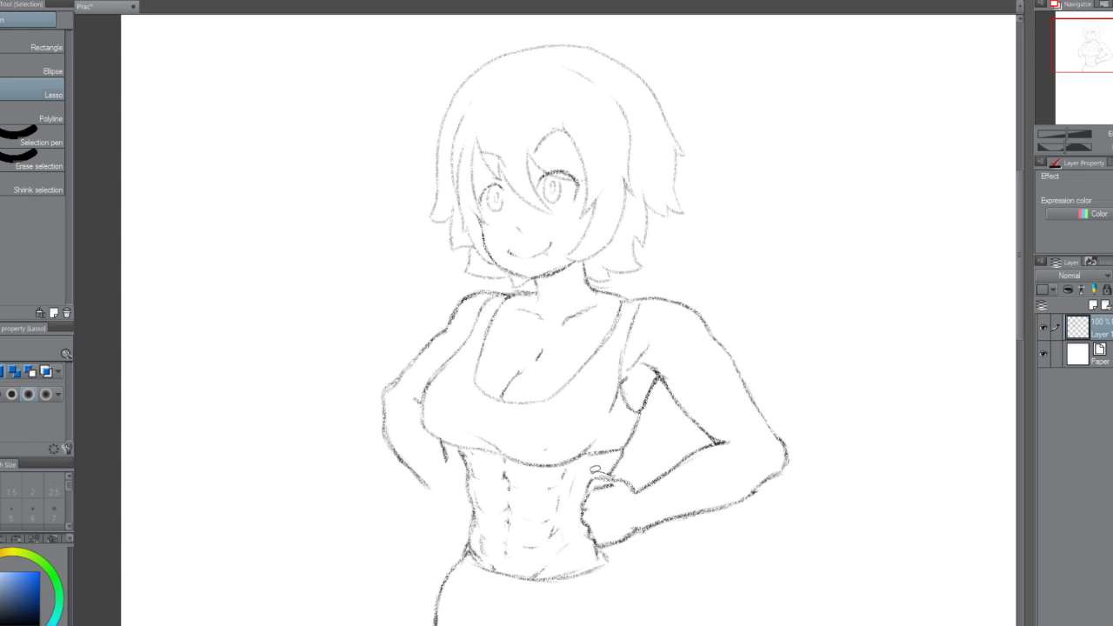
pyautogui.moveTo(612, 473)
pyautogui.mouseDown()
pyautogui.moveTo(467, 451)
pyautogui.moveTo(440, 538)
pyautogui.moveTo(448, 541)
pyautogui.moveTo(403, 596)
pyautogui.moveTo(400, 622)
pyautogui.moveTo(460, 625)
pyautogui.moveTo(665, 480)
pyautogui.moveTo(632, 414)
pyautogui.moveTo(579, 369)
pyautogui.moveTo(585, 325)
pyautogui.moveTo(620, 313)
pyautogui.mouseUp()
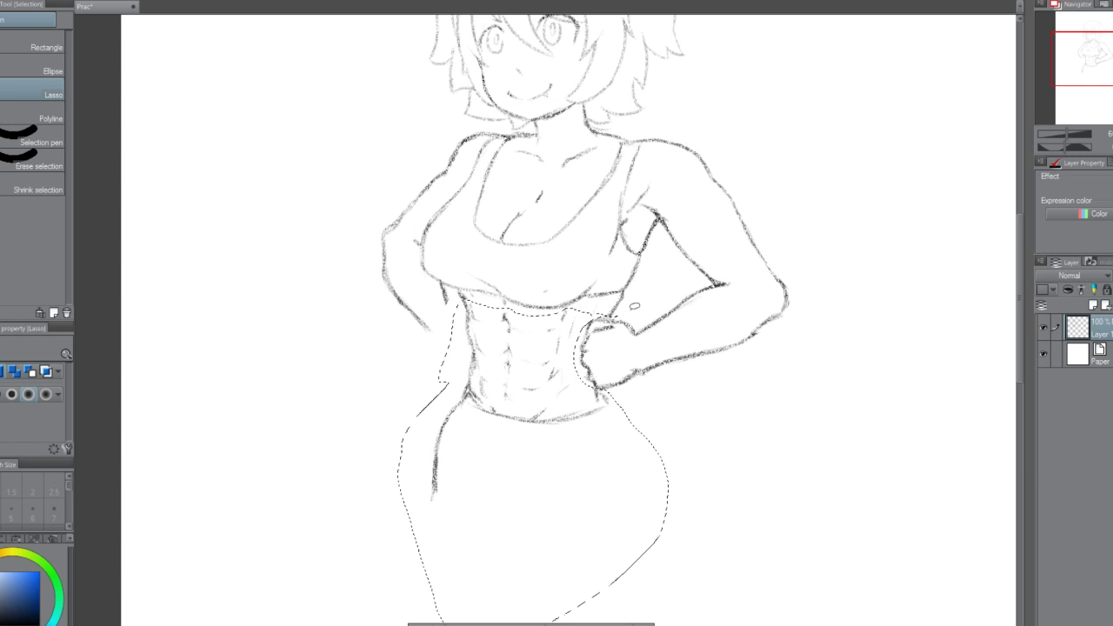
# Scale the selected lower torso up to about 116% and shift it sideways toward the fist.
pyautogui.hotkey('ctrl', 't')
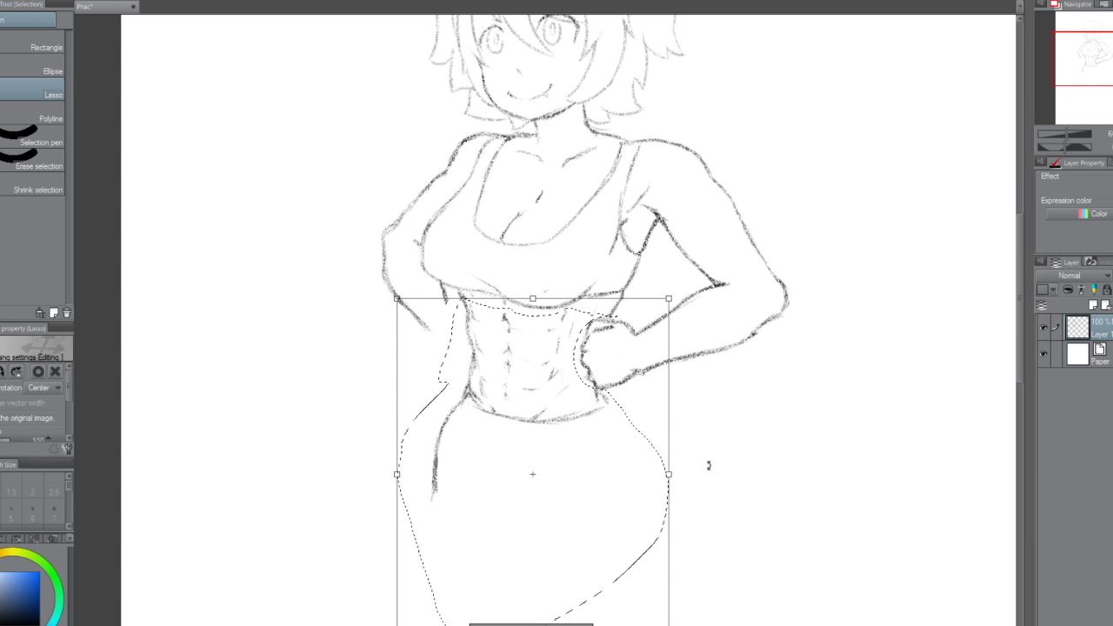
pyautogui.moveTo(1014, 322); pyautogui.dragTo(1023, 384)
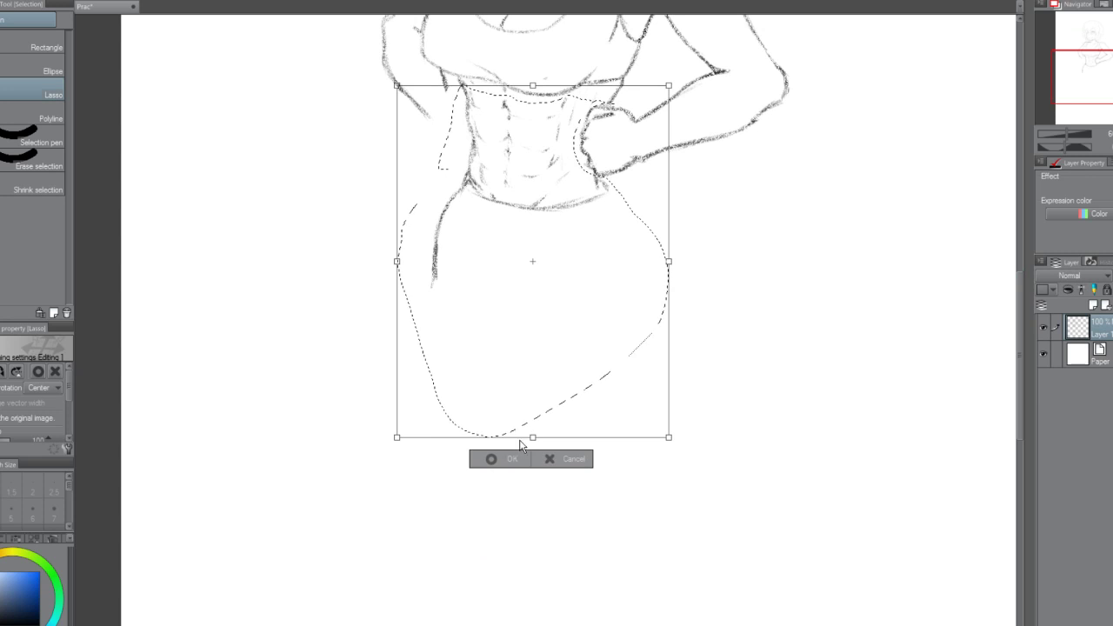
pyautogui.moveTo(533, 440); pyautogui.dragTo(533, 485)
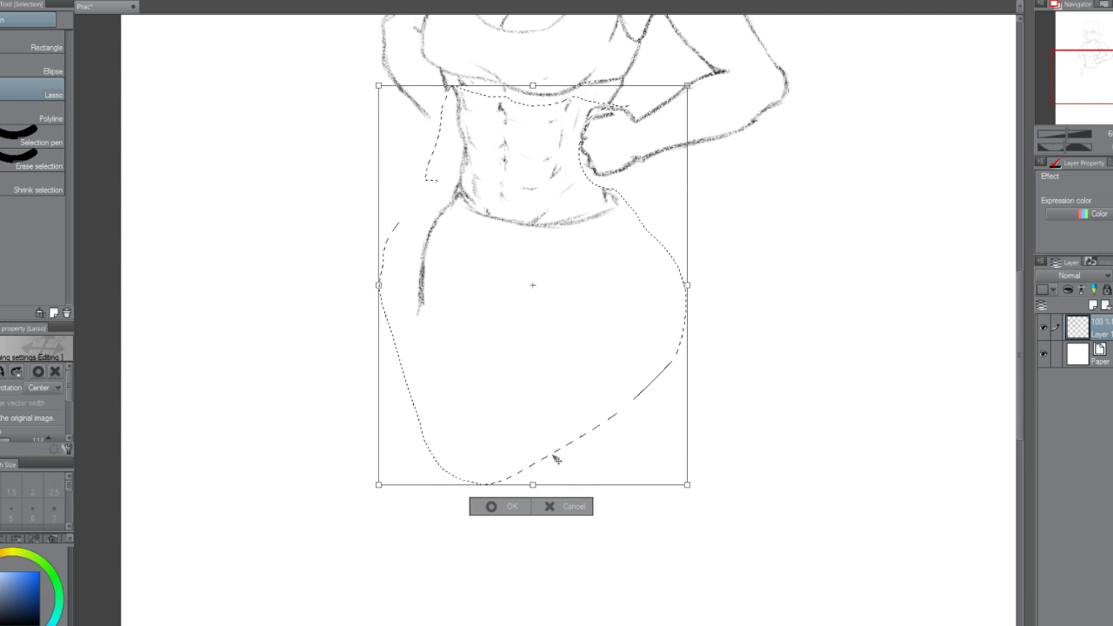
pyautogui.moveTo(602, 383); pyautogui.dragTo(623, 385)
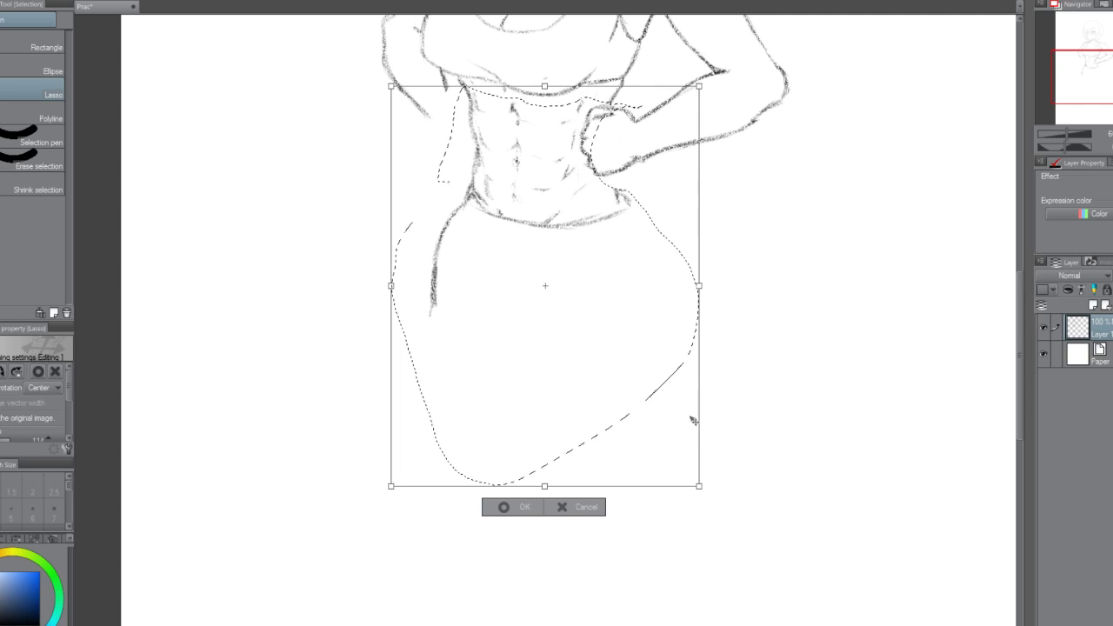
pyautogui.moveTo(695, 486); pyautogui.dragTo(705, 498)
# Enlarge the lower torso slightly to about 118%, rotate it slightly counterclockwise, realign it under the top and apply the transformation.
pyautogui.scroll(2, 705, 497)
pyautogui.scroll(-3, 745, 477)
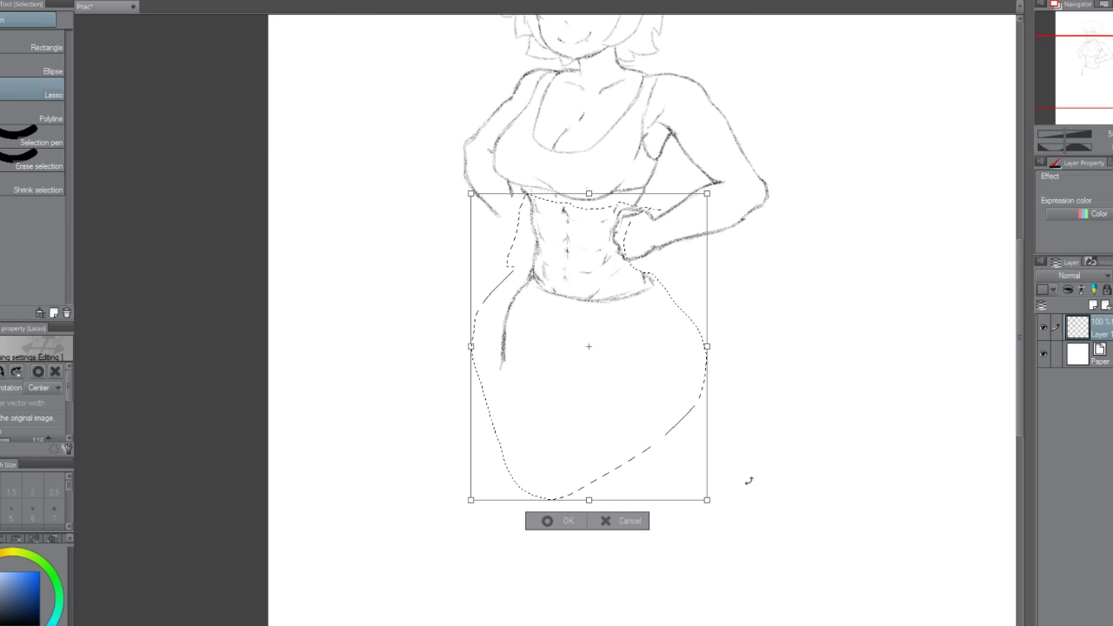
pyautogui.moveTo(1021, 301)
pyautogui.mouseDown()
pyautogui.moveTo(1028, 259)
pyautogui.moveTo(1023, 305)
pyautogui.mouseUp()
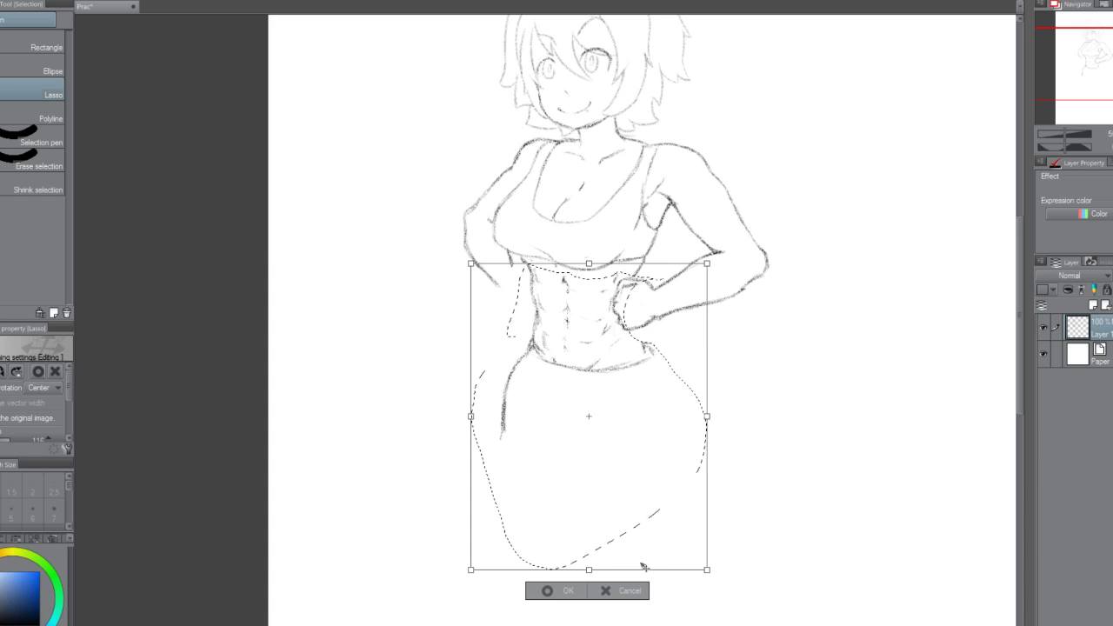
pyautogui.moveTo(706, 569); pyautogui.dragTo(708, 575)
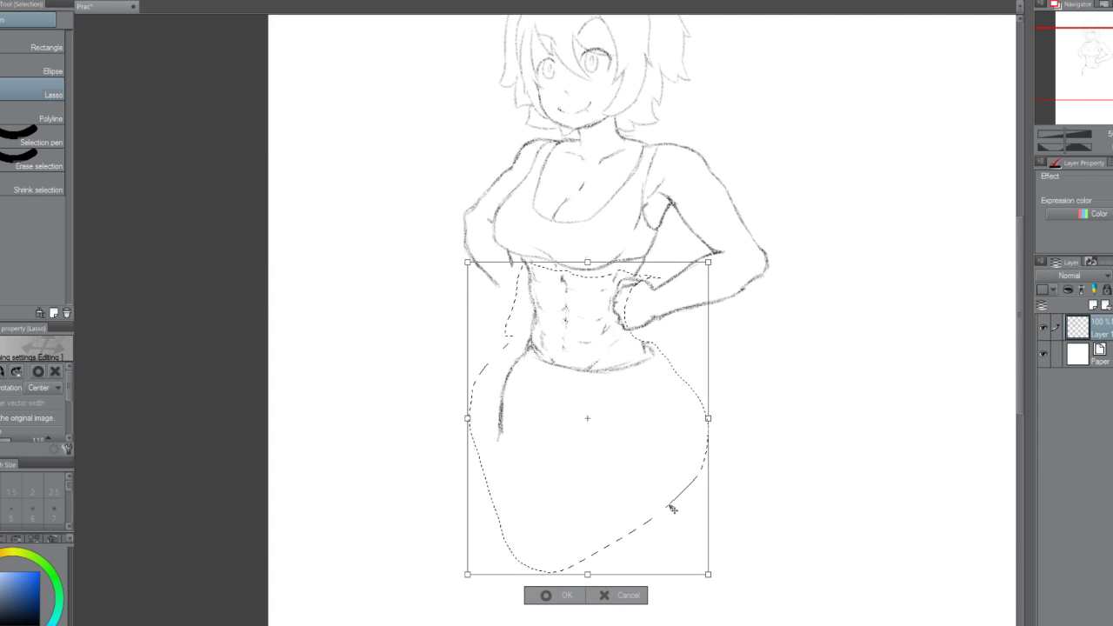
pyautogui.moveTo(753, 443); pyautogui.dragTo(748, 441)
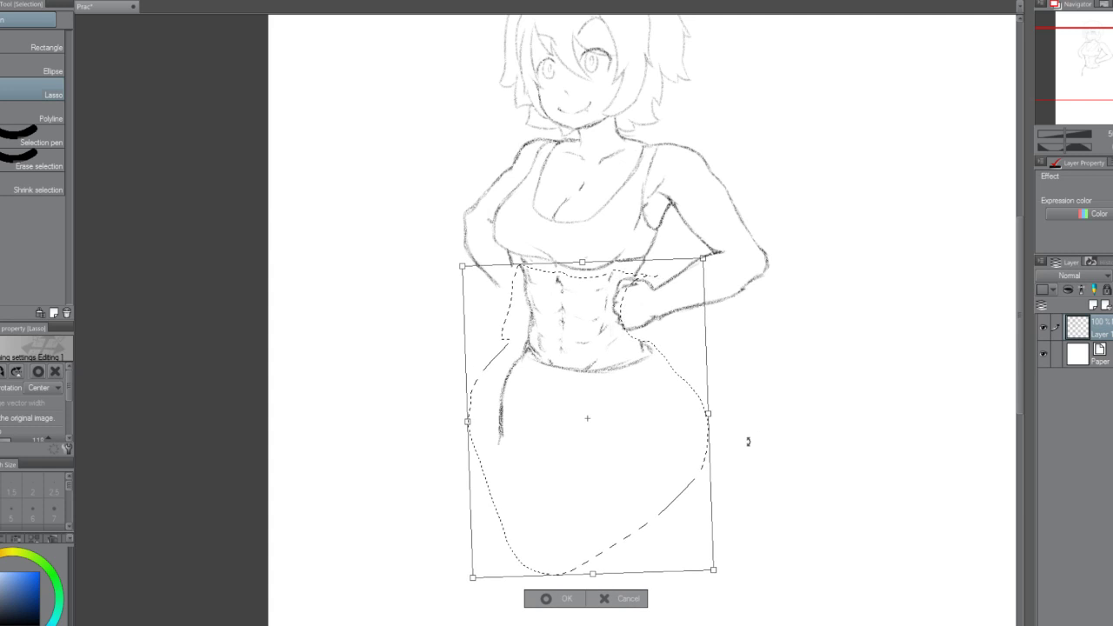
pyautogui.moveTo(685, 484); pyautogui.dragTo(688, 489)
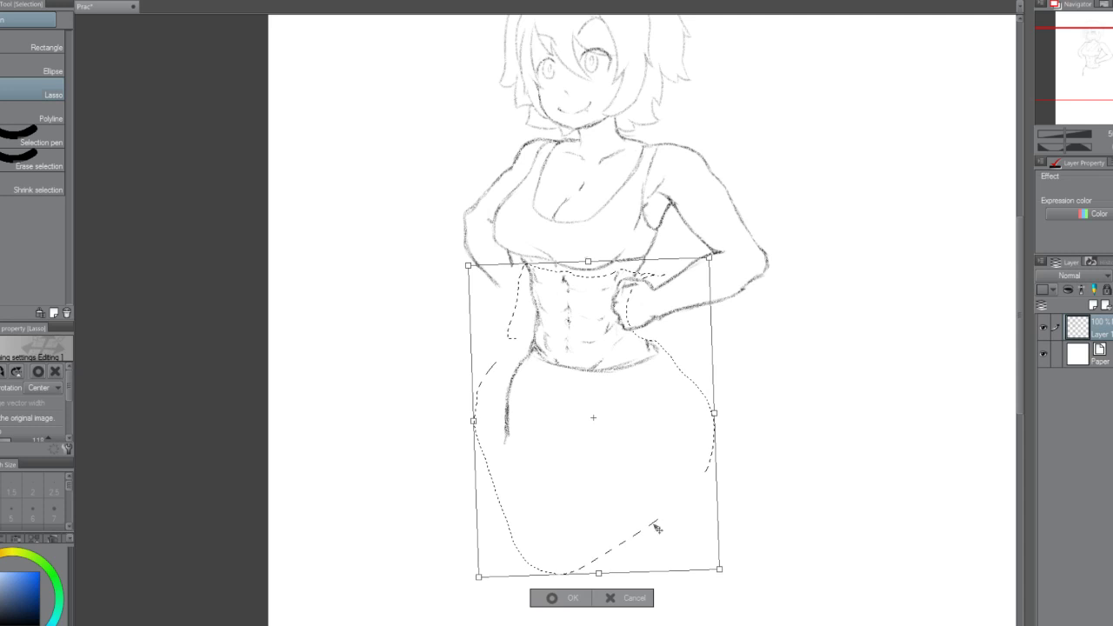
pyautogui.click(573, 600)
pyautogui.click(487, 586)
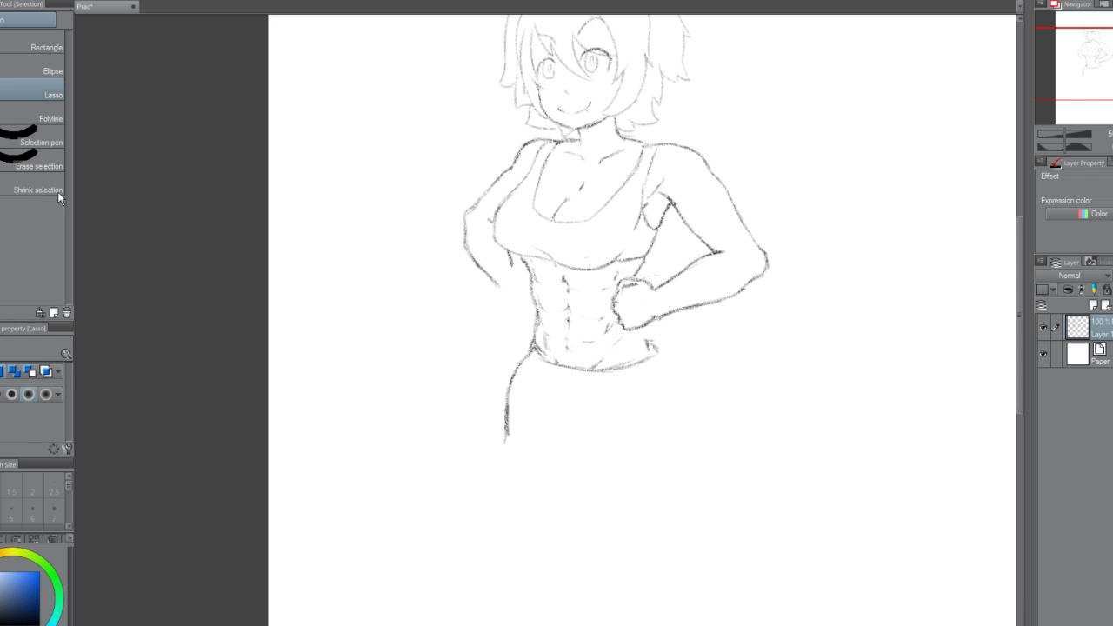
# Erase the waistband line and the far hip outline with the Real pencil set to transparent.
pyautogui.press('p')
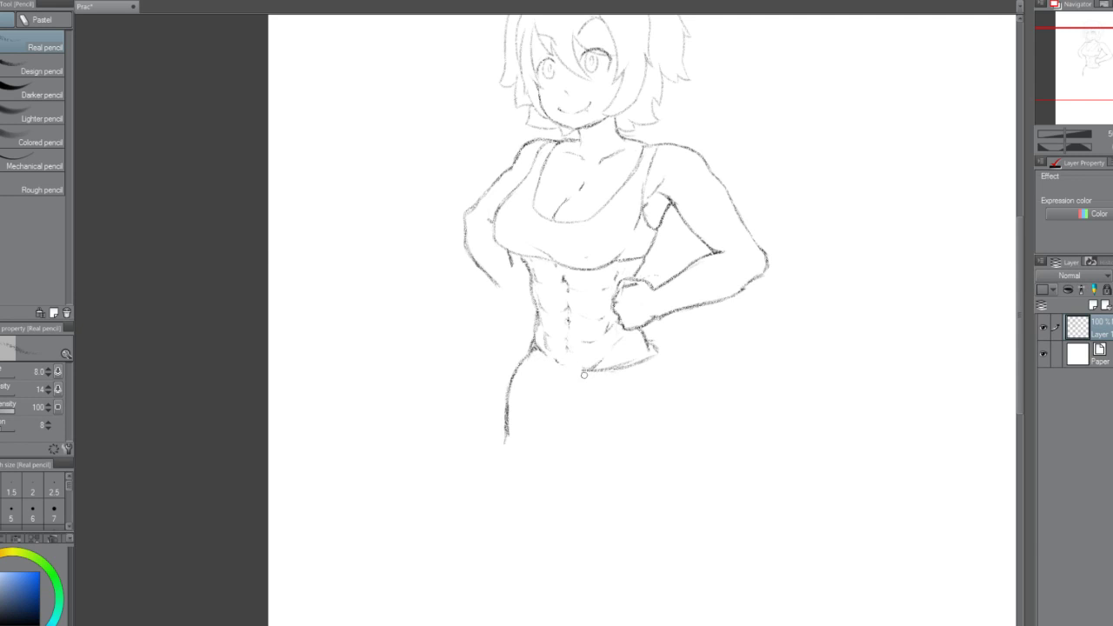
pyautogui.moveTo(584, 375); pyautogui.dragTo(652, 356)
pyautogui.moveTo(528, 366)
pyautogui.mouseDown()
pyautogui.moveTo(501, 422)
pyautogui.moveTo(499, 400)
pyautogui.moveTo(537, 386)
pyautogui.moveTo(500, 448)
pyautogui.mouseUp()
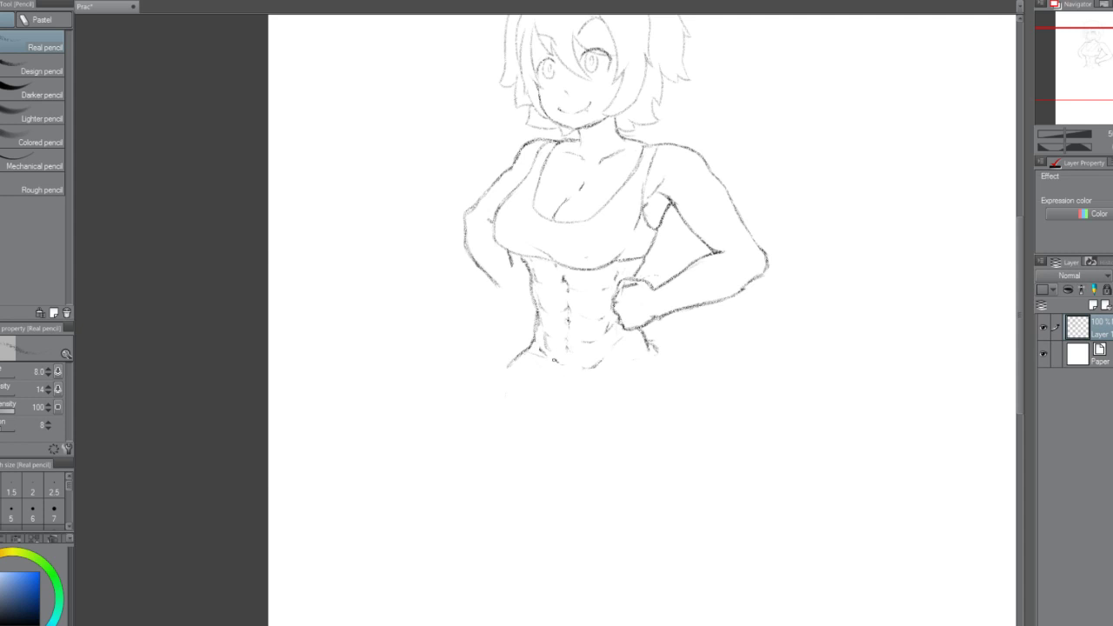
# Redraw the waistband as a cleaner curve dipping below the abdomen between the two hips.
pyautogui.moveTo(528, 349)
pyautogui.mouseDown()
pyautogui.moveTo(621, 372)
pyautogui.moveTo(572, 368)
pyautogui.moveTo(618, 363)
pyautogui.mouseUp()
pyautogui.hotkey('ctrl', 'z')
pyautogui.hotkey('ctrl', 'z')
pyautogui.hotkey('ctrl', 'z')
pyautogui.hotkey('ctrl', 'z')
pyautogui.hotkey('ctrl', 'z')
pyautogui.hotkey('ctrl', 'z')
pyautogui.hotkey('ctrl', 'z')
pyautogui.moveTo(620, 363); pyautogui.dragTo(648, 351)
pyautogui.hotkey('ctrl', 'z')
# Sketch a fuller far hip outline curving from the waistband down into the outer thigh.
pyautogui.moveTo(521, 354); pyautogui.dragTo(501, 455)
pyautogui.moveTo(504, 416); pyautogui.dragTo(500, 461)
pyautogui.moveTo(506, 388); pyautogui.dragTo(511, 490)
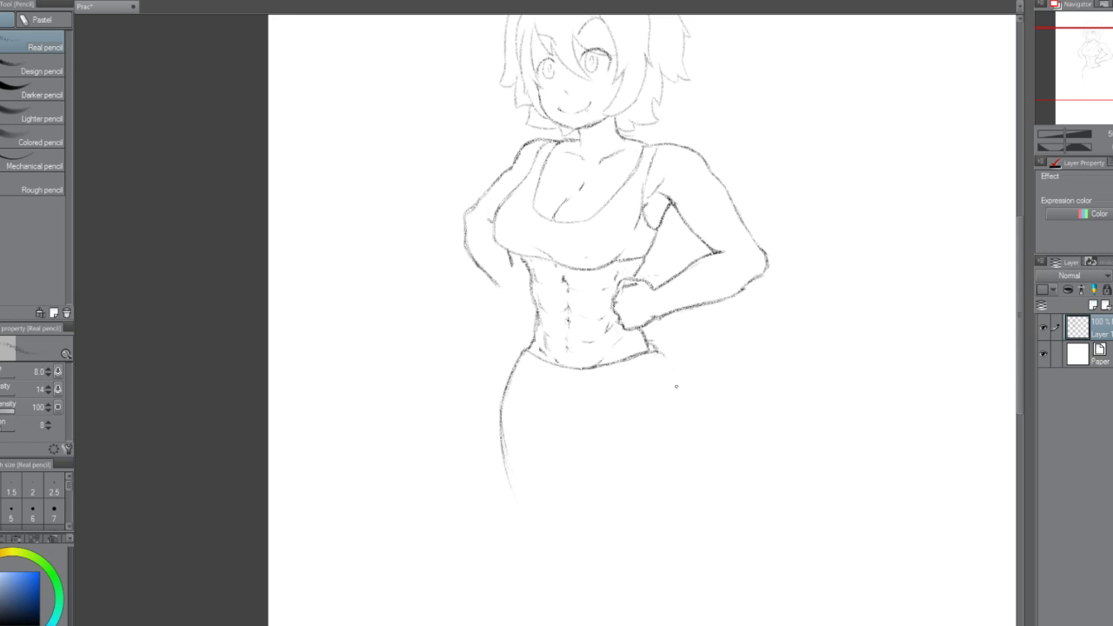
# Try several wide near hip outlines flaring diagonally from the waistband's end.
pyautogui.moveTo(656, 353); pyautogui.dragTo(690, 415)
pyautogui.press('x')
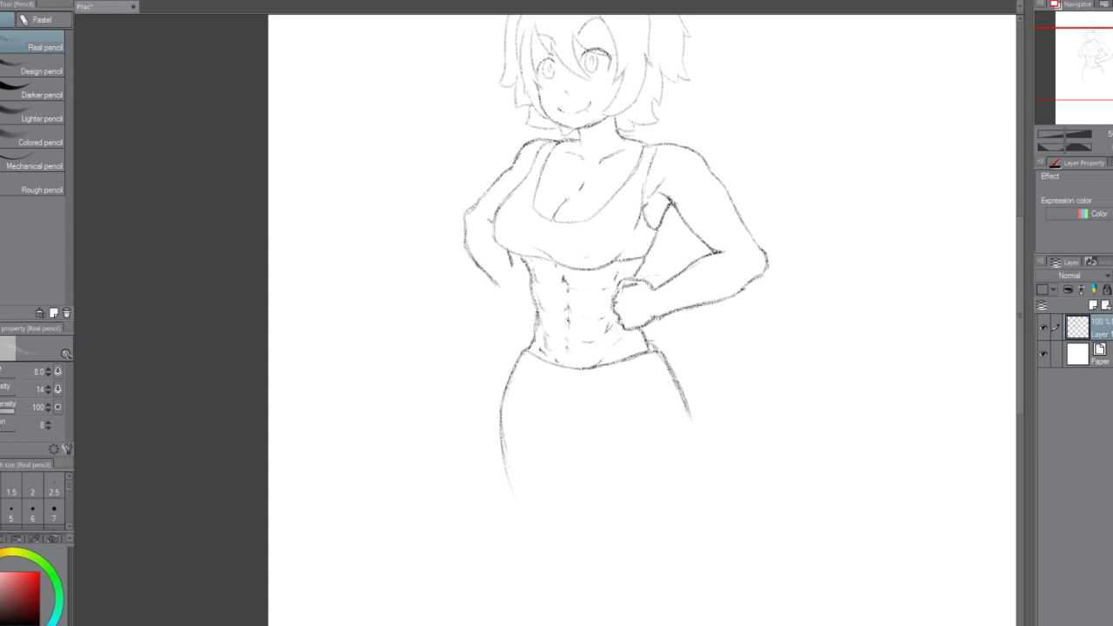
pyautogui.hotkey('ctrl', 'z')
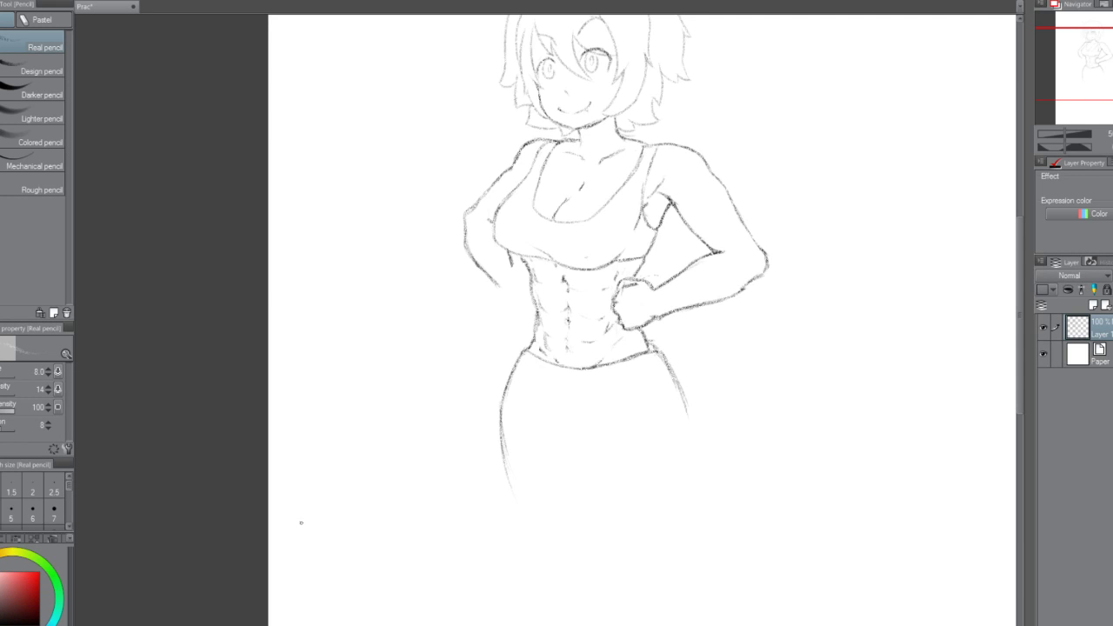
pyautogui.hotkey('ctrl', 'z')
pyautogui.hotkey('ctrl', 'z')
pyautogui.moveTo(671, 370); pyautogui.dragTo(692, 443)
pyautogui.hotkey('ctrl', 'z')
pyautogui.moveTo(683, 387); pyautogui.dragTo(691, 402)
pyautogui.hotkey('ctrl', 'z')
pyautogui.moveTo(661, 357); pyautogui.dragTo(676, 403)
pyautogui.hotkey('ctrl', 'z')
pyautogui.hotkey('ctrl', 'z')
pyautogui.hotkey('ctrl', 'z')
pyautogui.hotkey('ctrl', 'z')
pyautogui.hotkey('ctrl', 'z')
# Sketch a short, steep near hip curve dropping from the waistband's end.
pyautogui.moveTo(657, 351); pyautogui.dragTo(669, 382)
pyautogui.moveTo(653, 343); pyautogui.dragTo(666, 391)
pyautogui.hotkey('ctrl', 'z')
pyautogui.moveTo(646, 346); pyautogui.dragTo(663, 407)
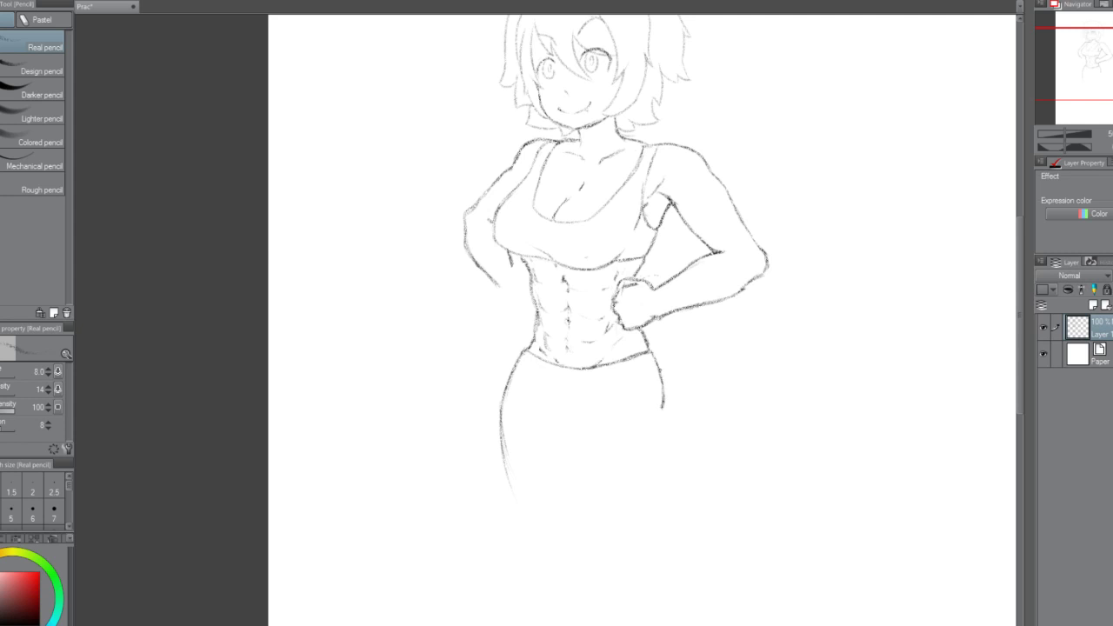
pyautogui.hotkey('ctrl', 'z')
pyautogui.hotkey('ctrl', 'z')
pyautogui.moveTo(660, 389); pyautogui.dragTo(662, 401)
pyautogui.hotkey('ctrl', 'z')
pyautogui.hotkey('ctrl', 'y')
pyautogui.moveTo(653, 353); pyautogui.dragTo(655, 373)
pyautogui.moveTo(651, 396); pyautogui.dragTo(663, 430)
pyautogui.hotkey('ctrl', 'z')
pyautogui.hotkey('ctrl', 'z')
# Extend the near hip into a long outer thigh line slanting outward, and darken its lower part.
pyautogui.moveTo(653, 388); pyautogui.dragTo(676, 454)
pyautogui.hotkey('ctrl', 'z')
pyautogui.hotkey('ctrl', 'z')
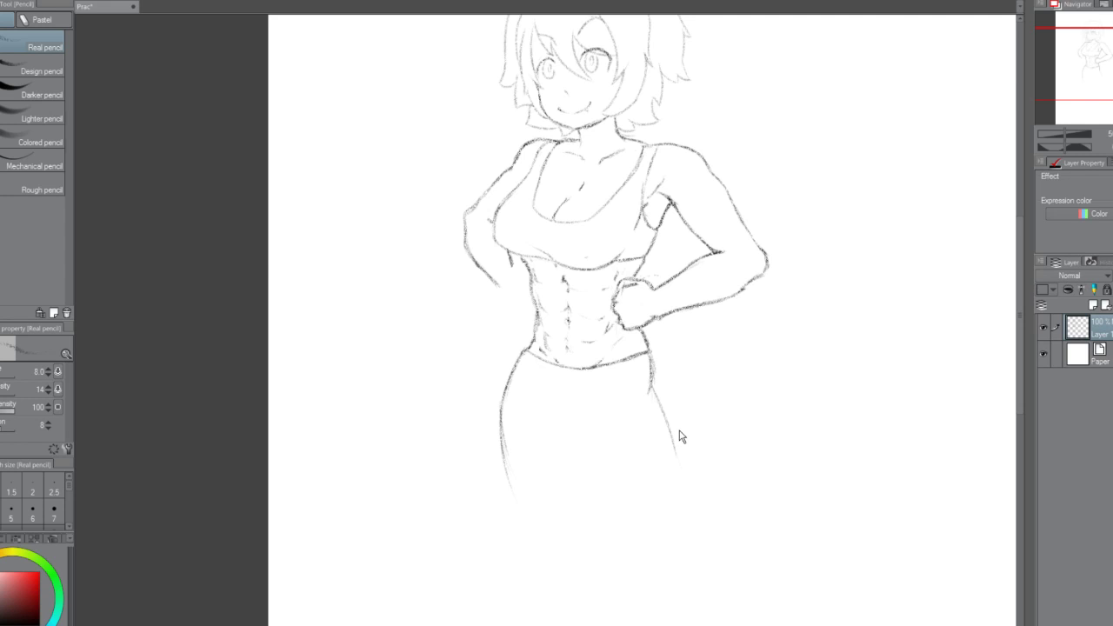
pyautogui.moveTo(650, 391); pyautogui.dragTo(688, 471)
pyautogui.hotkey('ctrl', 'z')
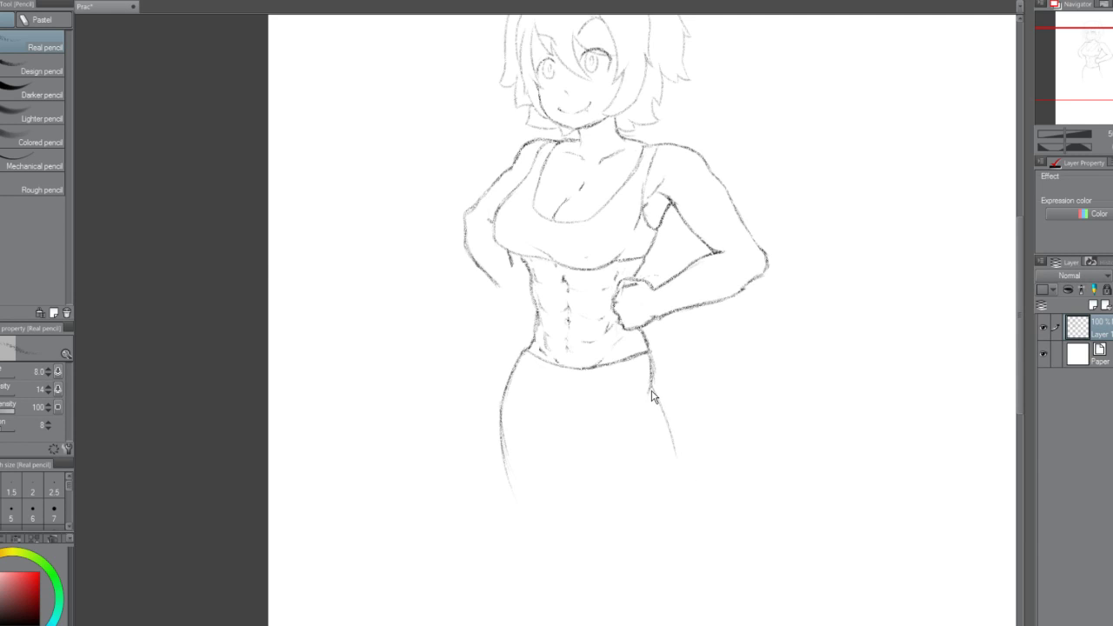
pyautogui.moveTo(654, 391); pyautogui.dragTo(688, 484)
pyautogui.moveTo(671, 434); pyautogui.dragTo(688, 500)
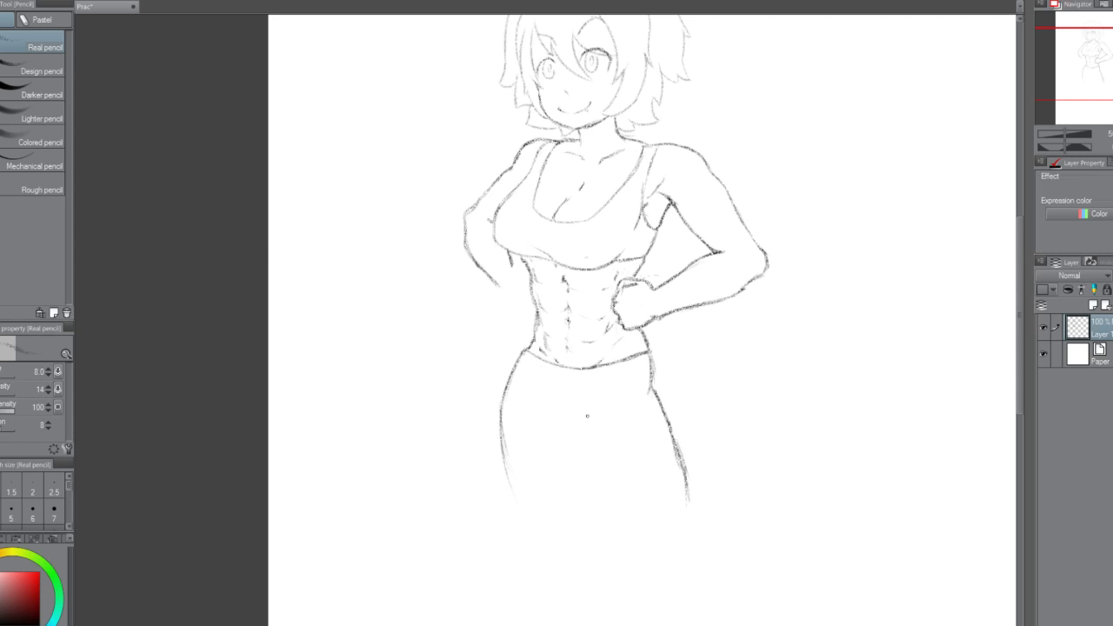
# Draw a diagonal inner-thigh line from the crotch and lengthen the lower end of the near outer thigh.
pyautogui.moveTo(573, 400); pyautogui.dragTo(594, 457)
pyautogui.hotkey('ctrl', 'z')
pyautogui.hotkey('ctrl', 'z')
pyautogui.moveTo(570, 396); pyautogui.dragTo(613, 478)
pyautogui.moveTo(582, 427); pyautogui.dragTo(639, 511)
pyautogui.moveTo(687, 483); pyautogui.dragTo(691, 508)
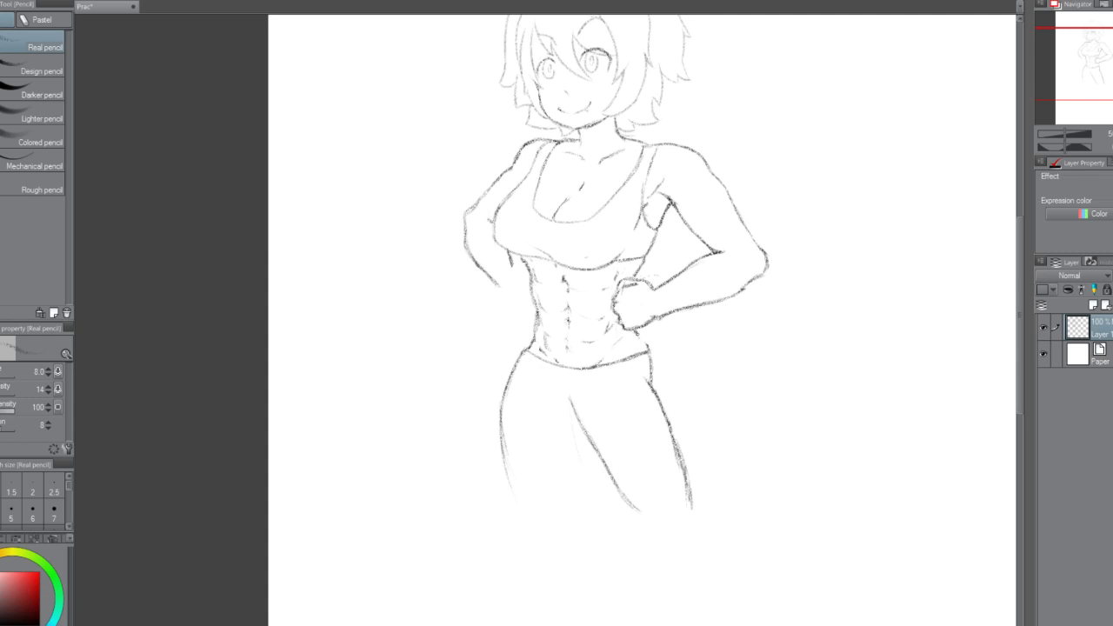
# Erase the near hip and outer thigh outline, then rework the near waistband corner.
pyautogui.moveTo(637, 333); pyautogui.dragTo(648, 357)
pyautogui.moveTo(646, 343)
pyautogui.mouseDown()
pyautogui.moveTo(658, 386)
pyautogui.moveTo(643, 367)
pyautogui.moveTo(687, 454)
pyautogui.moveTo(653, 389)
pyautogui.moveTo(685, 514)
pyautogui.moveTo(688, 488)
pyautogui.mouseUp()
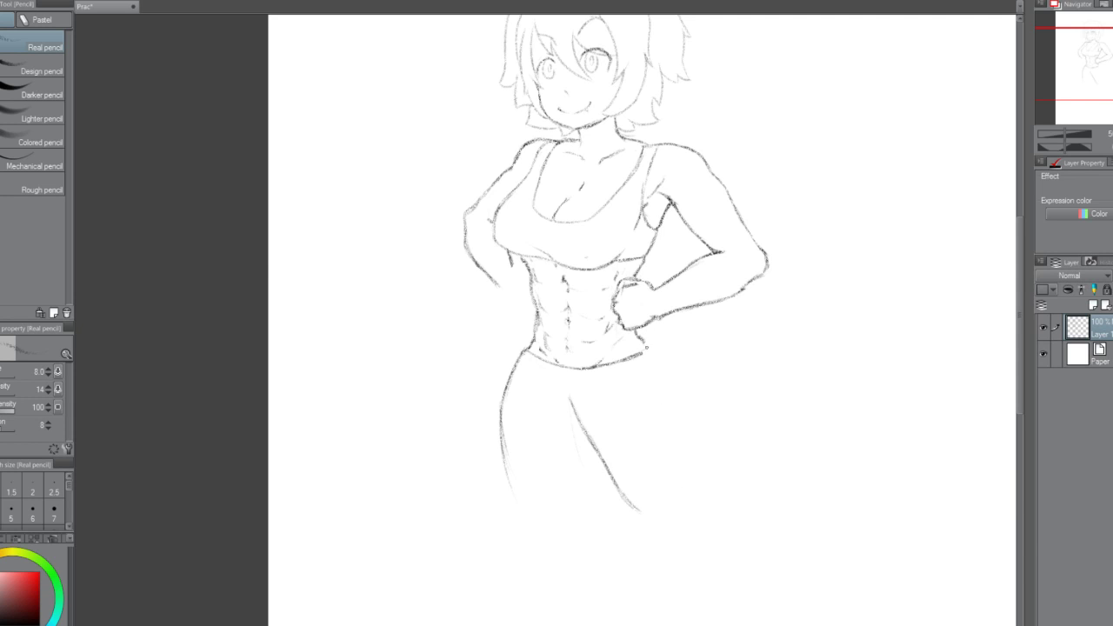
pyautogui.moveTo(640, 344); pyautogui.dragTo(649, 354)
pyautogui.moveTo(651, 349); pyautogui.dragTo(644, 342)
# Try a new near hip curve starting at the reworked waistband corner.
pyautogui.moveTo(667, 377); pyautogui.dragTo(691, 425)
pyautogui.hotkey('ctrl', 'z')
pyautogui.hotkey('ctrl', 'z')
pyautogui.hotkey('ctrl', 'z')
pyautogui.hotkey('ctrl', 'z')
pyautogui.moveTo(651, 352); pyautogui.dragTo(661, 388)
pyautogui.hotkey('ctrl', 'z')
pyautogui.hotkey('ctrl', 'z')
pyautogui.hotkey('ctrl', 'z')
# Sketch the near hip as a rounded curve that continues almost vertically down the outer thigh.
pyautogui.moveTo(653, 350); pyautogui.dragTo(687, 435)
pyautogui.moveTo(669, 405)
pyautogui.mouseDown()
pyautogui.moveTo(695, 456)
pyautogui.moveTo(688, 445)
pyautogui.mouseUp()
pyautogui.hotkey('ctrl', 'z')
pyautogui.hotkey('ctrl', 'z')
pyautogui.hotkey('ctrl', 'z')
pyautogui.hotkey('ctrl', 'z')
pyautogui.hotkey('ctrl', 'z')
pyautogui.moveTo(666, 391)
pyautogui.mouseDown()
pyautogui.moveTo(675, 471)
pyautogui.moveTo(676, 452)
pyautogui.mouseUp()
pyautogui.hotkey('ctrl', 'z')
pyautogui.hotkey('ctrl', 'z')
pyautogui.hotkey('ctrl', 'z')
pyautogui.hotkey('ctrl', 'z')
pyautogui.hotkey('ctrl', 'z')
pyautogui.moveTo(664, 395); pyautogui.dragTo(667, 472)
pyautogui.hotkey('ctrl', 'z')
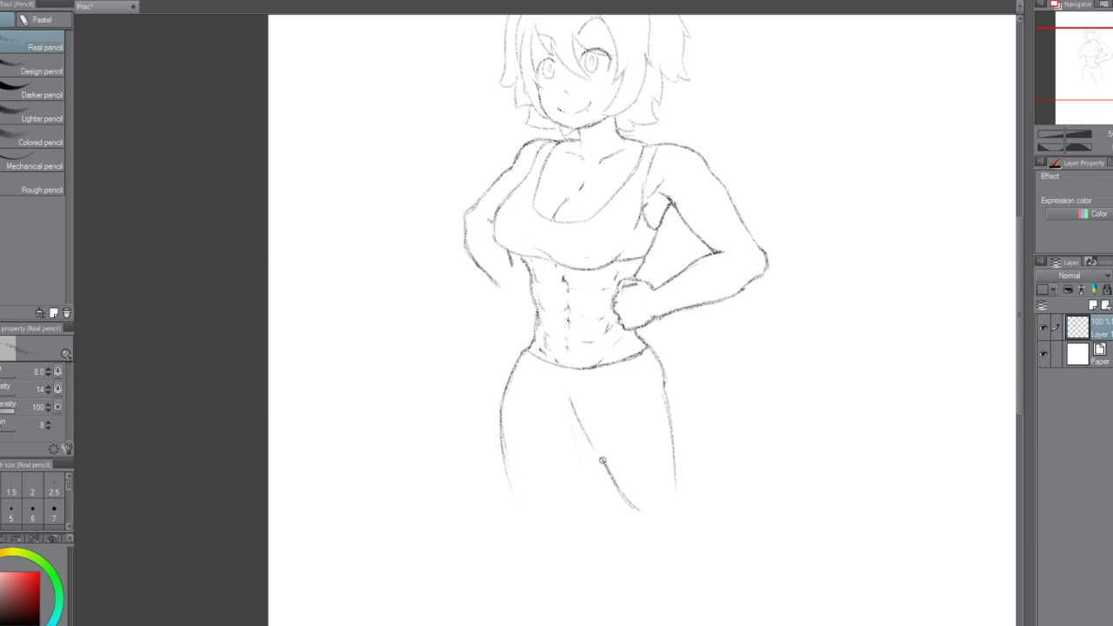
# Erase the diagonal inner-thigh line and darken the near hip contour, adding a small notch where it meets the thigh.
pyautogui.moveTo(577, 397)
pyautogui.mouseDown()
pyautogui.moveTo(600, 469)
pyautogui.moveTo(567, 427)
pyautogui.moveTo(638, 514)
pyautogui.mouseUp()
pyautogui.moveTo(656, 348); pyautogui.dragTo(670, 426)
pyautogui.moveTo(648, 347); pyautogui.dragTo(671, 455)
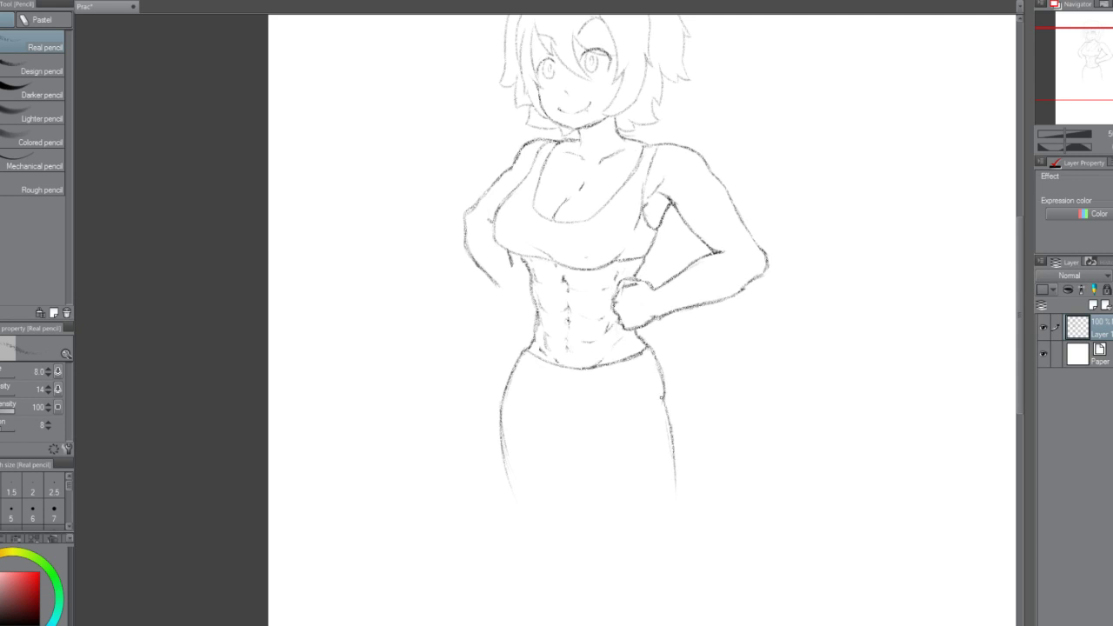
pyautogui.moveTo(662, 392)
pyautogui.mouseDown()
pyautogui.moveTo(654, 352)
pyautogui.moveTo(666, 393)
pyautogui.mouseUp()
pyautogui.hotkey('ctrl', 'z')
pyautogui.moveTo(660, 391); pyautogui.dragTo(667, 412)
# Sketch the crotch crease with a shorter inner-thigh line and trim the lower ends of the outer thighs.
pyautogui.moveTo(561, 393)
pyautogui.mouseDown()
pyautogui.moveTo(592, 411)
pyautogui.moveTo(581, 401)
pyautogui.moveTo(609, 446)
pyautogui.moveTo(594, 411)
pyautogui.moveTo(589, 435)
pyautogui.moveTo(609, 457)
pyautogui.moveTo(678, 484)
pyautogui.mouseUp()
pyautogui.hotkey('ctrl', 'z')
pyautogui.press('e')
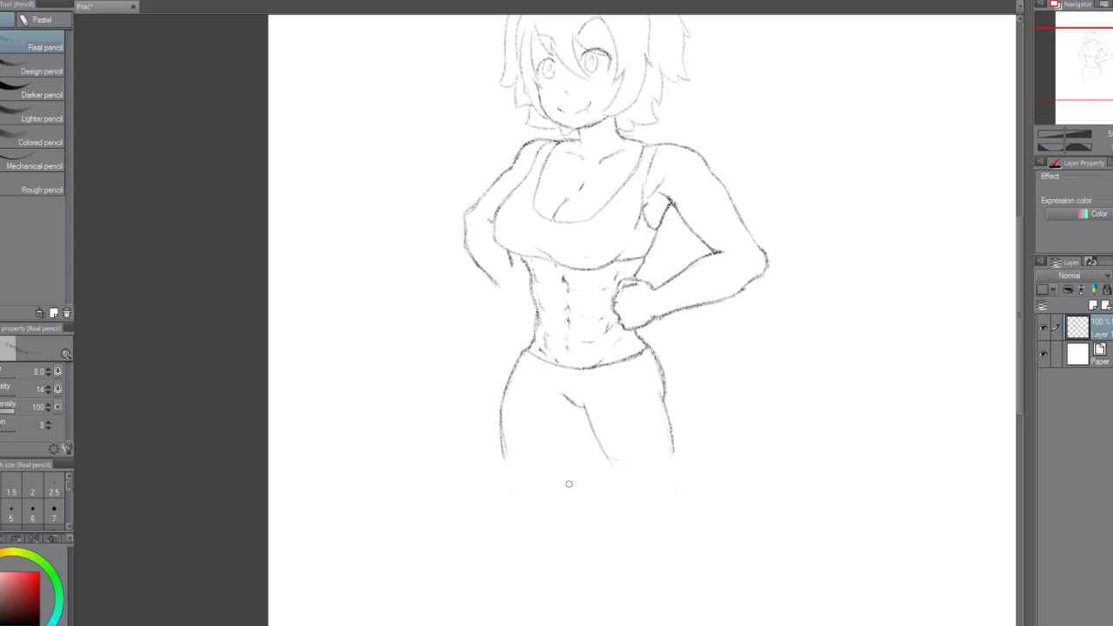
# Erase the bulging far hip and thigh outline and redraw it slimmer and straighter below the waistband.
pyautogui.moveTo(497, 445); pyautogui.dragTo(523, 479)
pyautogui.moveTo(500, 375); pyautogui.dragTo(504, 440)
pyautogui.moveTo(512, 371); pyautogui.dragTo(512, 443)
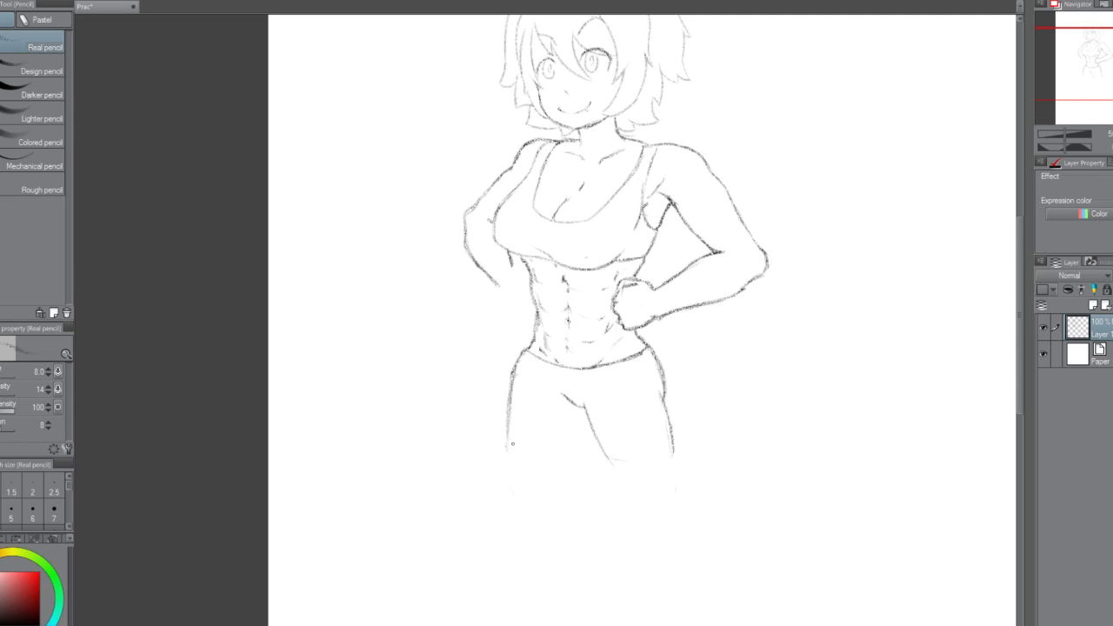
# Redraw the far outer thigh, then close that shorts leg with a curved hem and a dark inner-thigh line.
pyautogui.hotkey('ctrl', 'z')
pyautogui.hotkey('ctrl', 'z')
pyautogui.hotkey('ctrl', 'z')
pyautogui.moveTo(513, 369); pyautogui.dragTo(504, 445)
pyautogui.moveTo(510, 392); pyautogui.dragTo(506, 451)
pyautogui.hotkey('ctrl', 'z')
pyautogui.hotkey('ctrl', 'z')
pyautogui.moveTo(516, 370); pyautogui.dragTo(507, 441)
pyautogui.moveTo(511, 391)
pyautogui.mouseDown()
pyautogui.moveTo(505, 452)
pyautogui.moveTo(537, 459)
pyautogui.mouseUp()
pyautogui.moveTo(509, 451); pyautogui.dragTo(568, 467)
pyautogui.moveTo(565, 457)
pyautogui.mouseDown()
pyautogui.moveTo(591, 381)
pyautogui.moveTo(566, 459)
pyautogui.moveTo(582, 417)
pyautogui.mouseUp()
pyautogui.hotkey('ctrl', 'z')
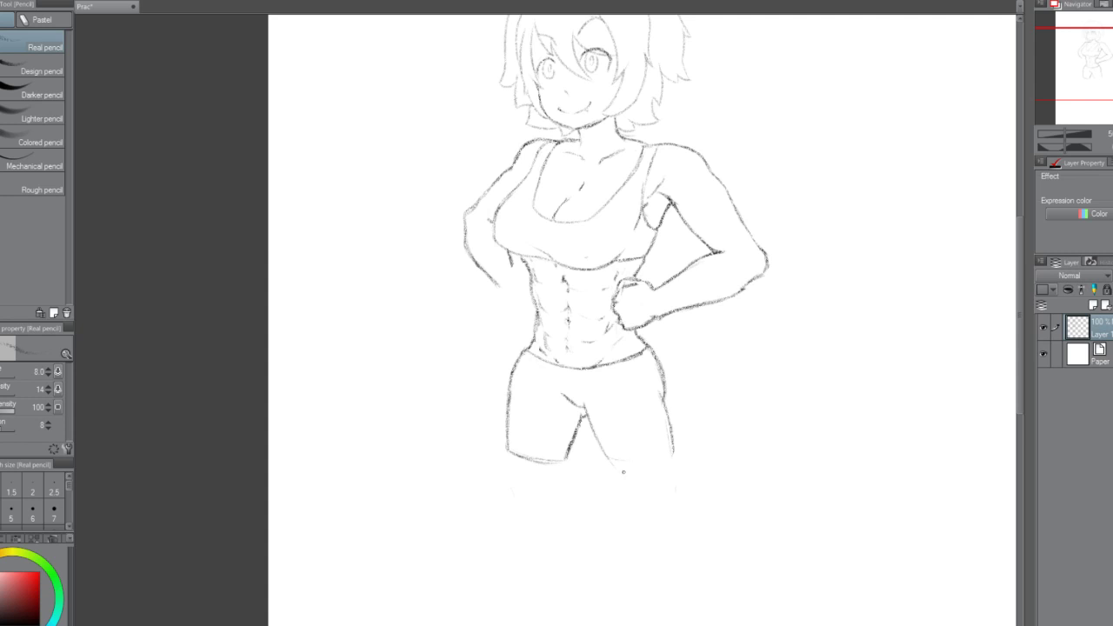
# Draw the near shorts leg's curved hem and extend both contours of the bare thigh down to the knee.
pyautogui.moveTo(601, 451)
pyautogui.mouseDown()
pyautogui.moveTo(673, 457)
pyautogui.moveTo(629, 459)
pyautogui.moveTo(662, 455)
pyautogui.mouseUp()
pyautogui.moveTo(609, 461)
pyautogui.mouseDown()
pyautogui.moveTo(615, 496)
pyautogui.moveTo(656, 542)
pyautogui.mouseUp()
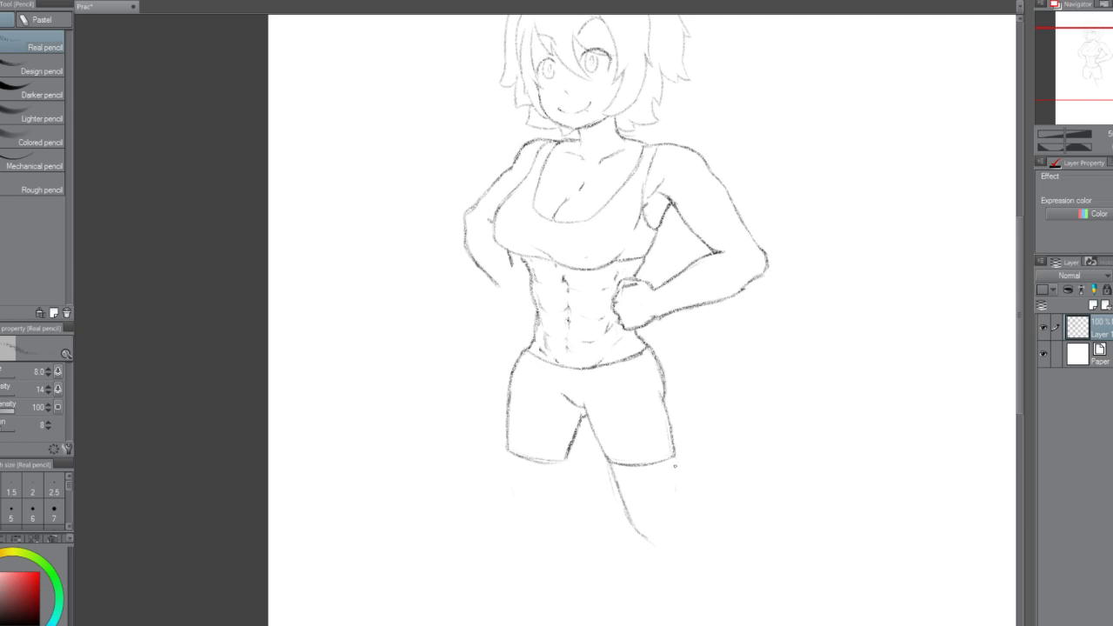
pyautogui.hotkey('ctrl', 'z')
pyautogui.hotkey('ctrl', 'z')
pyautogui.hotkey('ctrl', 'z')
pyautogui.moveTo(637, 530)
pyautogui.mouseDown()
pyautogui.moveTo(641, 558)
pyautogui.moveTo(608, 497)
pyautogui.moveTo(604, 458)
pyautogui.moveTo(610, 488)
pyautogui.moveTo(676, 464)
pyautogui.moveTo(680, 544)
pyautogui.moveTo(692, 559)
pyautogui.mouseUp()
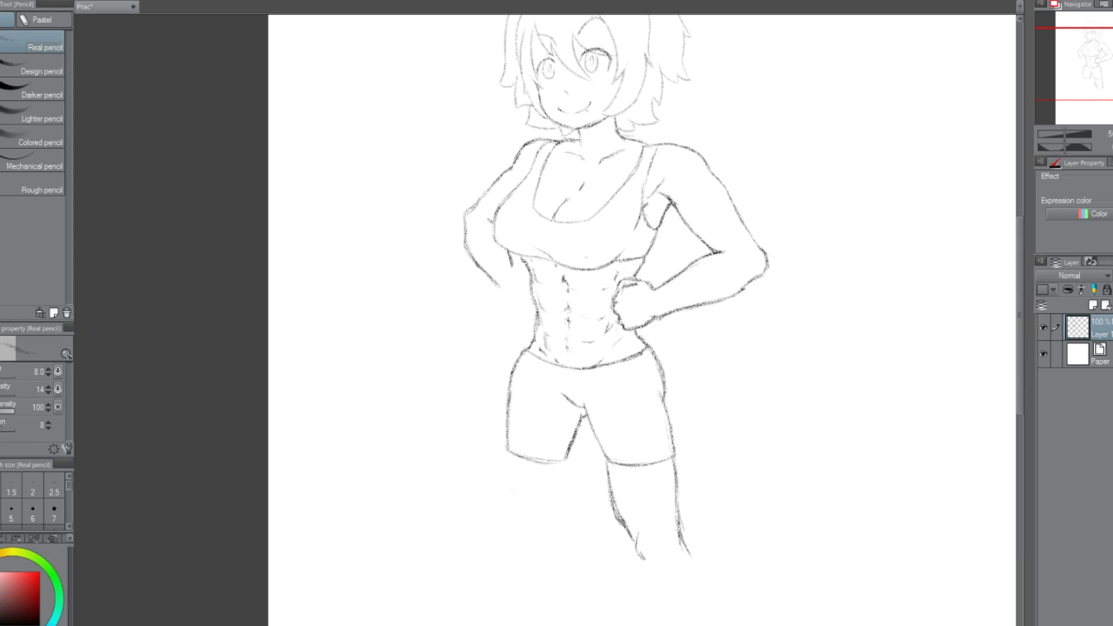
# Refine the near lower thigh by darkening its inner edge and reshaping both contours around the knee.
pyautogui.moveTo(612, 499); pyautogui.dragTo(624, 527)
pyautogui.moveTo(629, 537); pyautogui.dragTo(639, 566)
pyautogui.hotkey('ctrl', 'z')
pyautogui.hotkey('ctrl', 'z')
pyautogui.moveTo(682, 541); pyautogui.dragTo(687, 567)
pyautogui.moveTo(601, 448)
pyautogui.mouseDown()
pyautogui.moveTo(605, 461)
pyautogui.moveTo(595, 433)
pyautogui.moveTo(623, 520)
pyautogui.moveTo(621, 510)
pyautogui.mouseUp()
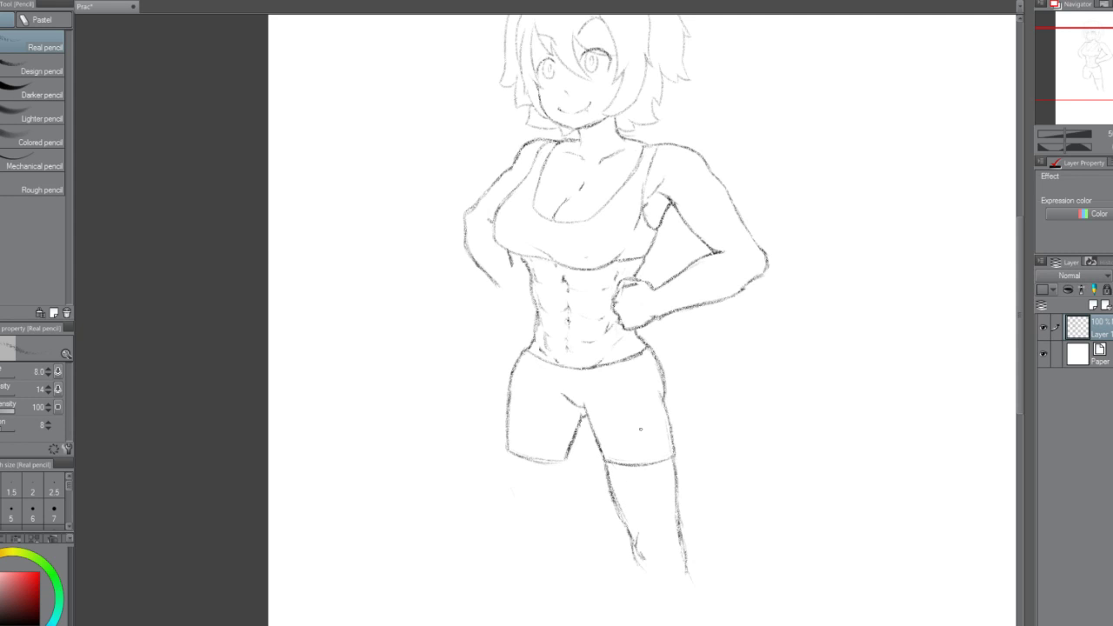
pyautogui.moveTo(604, 491); pyautogui.dragTo(622, 514)
pyautogui.moveTo(633, 545); pyautogui.dragTo(644, 569)
pyautogui.moveTo(674, 456); pyautogui.dragTo(674, 467)
# Extend the outer and inner edges of the far thigh a short way below the shorts hem.
pyautogui.moveTo(1018, 356)
pyautogui.mouseDown()
pyautogui.moveTo(1015, 399)
pyautogui.moveTo(1019, 358)
pyautogui.moveTo(976, 376)
pyautogui.mouseUp()
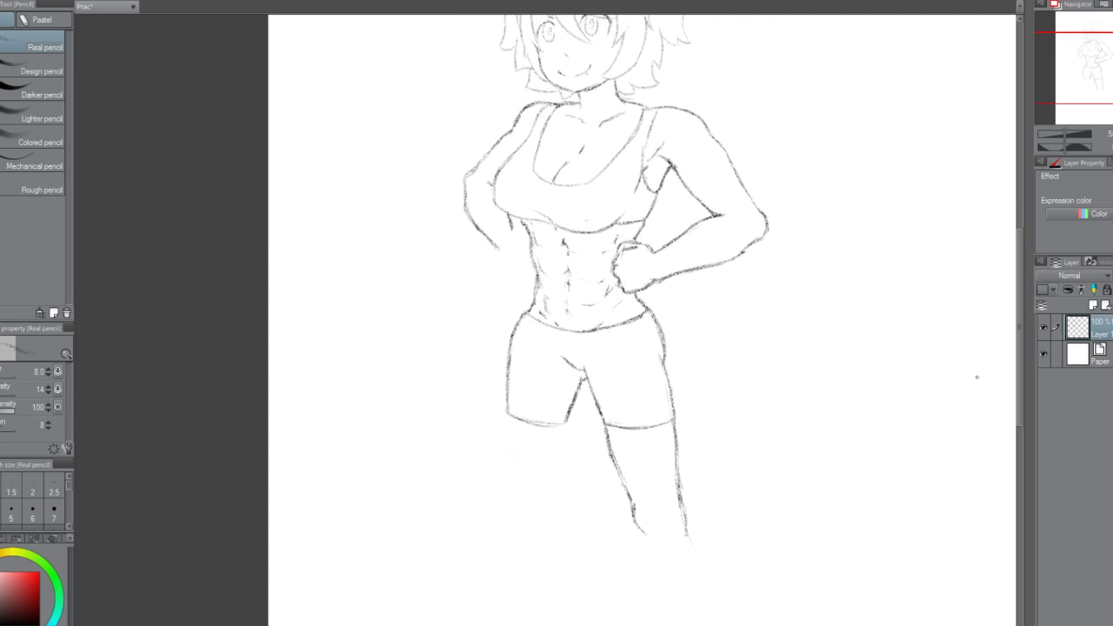
pyautogui.moveTo(509, 422)
pyautogui.mouseDown()
pyautogui.moveTo(508, 450)
pyautogui.moveTo(571, 411)
pyautogui.moveTo(558, 454)
pyautogui.mouseUp()
pyautogui.moveTo(571, 414); pyautogui.dragTo(556, 458)
# Sketch the near shin with a slanted inner contour and a slightly bulging outer contour below the knee.
pyautogui.moveTo(634, 524); pyautogui.dragTo(642, 567)
pyautogui.hotkey('ctrl', 'z')
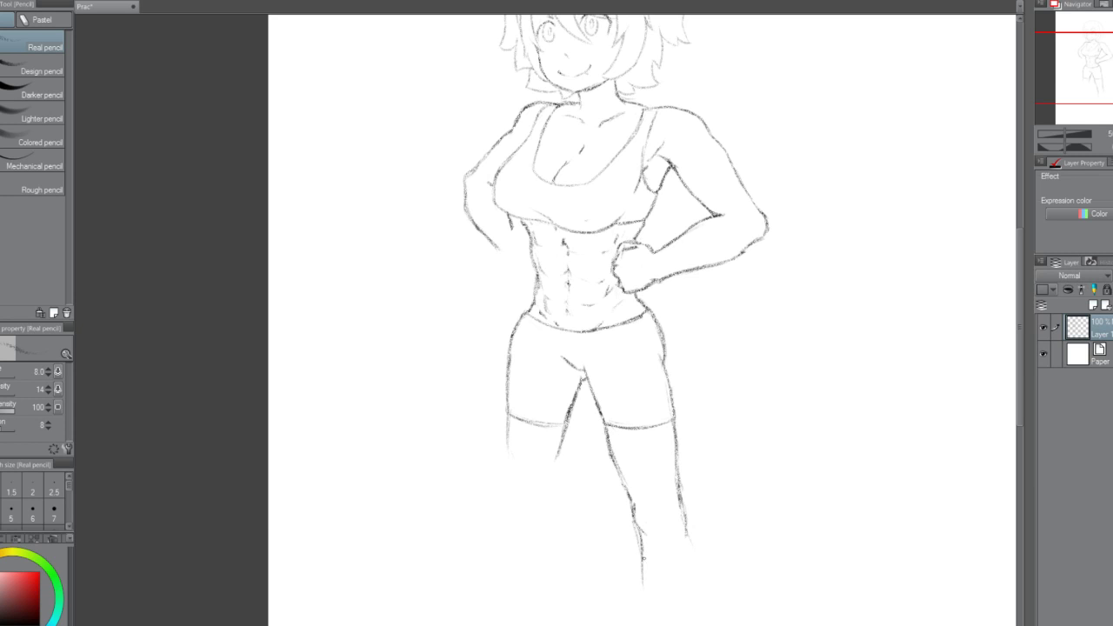
pyautogui.hotkey('ctrl', 'z')
pyautogui.hotkey('ctrl', 'z')
pyautogui.hotkey('ctrl', 'z')
pyautogui.moveTo(637, 527); pyautogui.dragTo(654, 591)
pyautogui.hotkey('ctrl', 'z')
pyautogui.moveTo(643, 537); pyautogui.dragTo(660, 614)
pyautogui.moveTo(645, 547); pyautogui.dragTo(661, 624)
pyautogui.moveTo(684, 528)
pyautogui.mouseDown()
pyautogui.moveTo(696, 549)
pyautogui.moveTo(691, 604)
pyautogui.mouseUp()
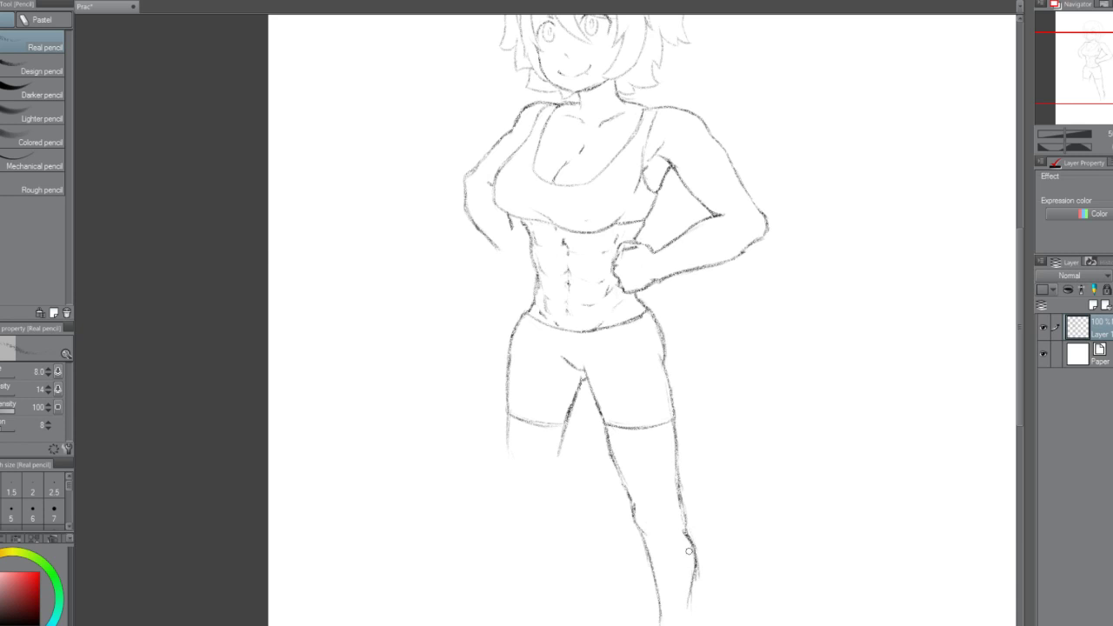
# Remove the near leg's outer knee and shin contour and redraw the lower end of the outer thigh.
pyautogui.moveTo(680, 516); pyautogui.dragTo(694, 573)
pyautogui.hotkey('ctrl', 'z')
pyautogui.hotkey('ctrl', 'z')
pyautogui.hotkey('ctrl', 'z')
pyautogui.moveTo(677, 482); pyautogui.dragTo(683, 529)
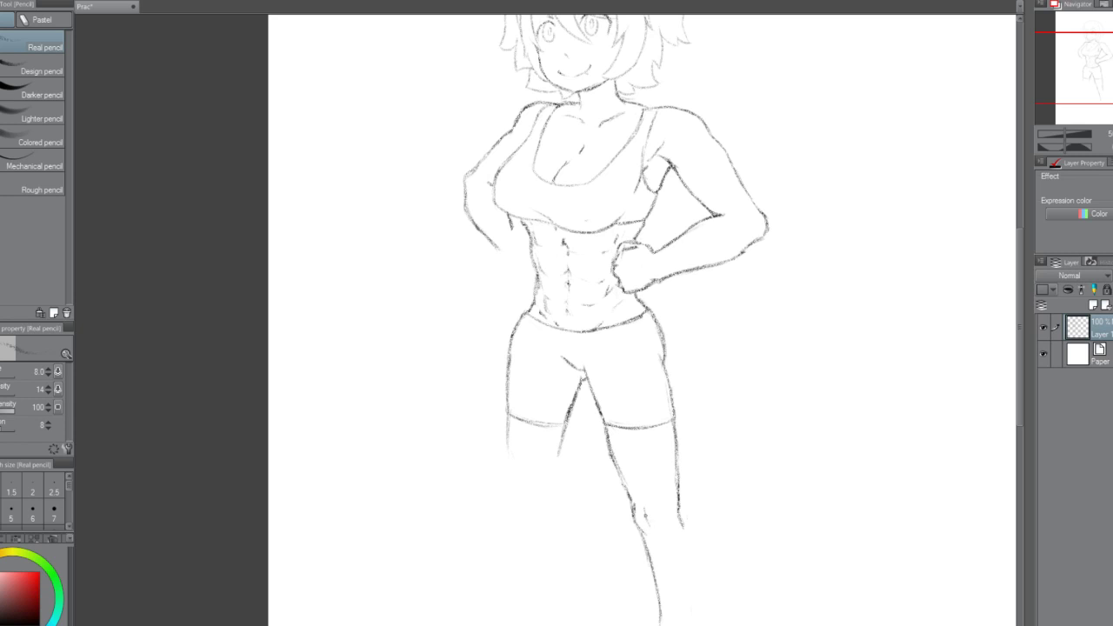
# Redraw the near knee with angular bends on both sides and continue both shin contours downward.
pyautogui.moveTo(643, 512)
pyautogui.mouseDown()
pyautogui.moveTo(652, 526)
pyautogui.moveTo(628, 504)
pyautogui.moveTo(645, 519)
pyautogui.moveTo(631, 506)
pyautogui.moveTo(648, 556)
pyautogui.mouseUp()
pyautogui.hotkey('ctrl', 'z')
pyautogui.hotkey('ctrl', 'z')
pyautogui.hotkey('ctrl', 'z')
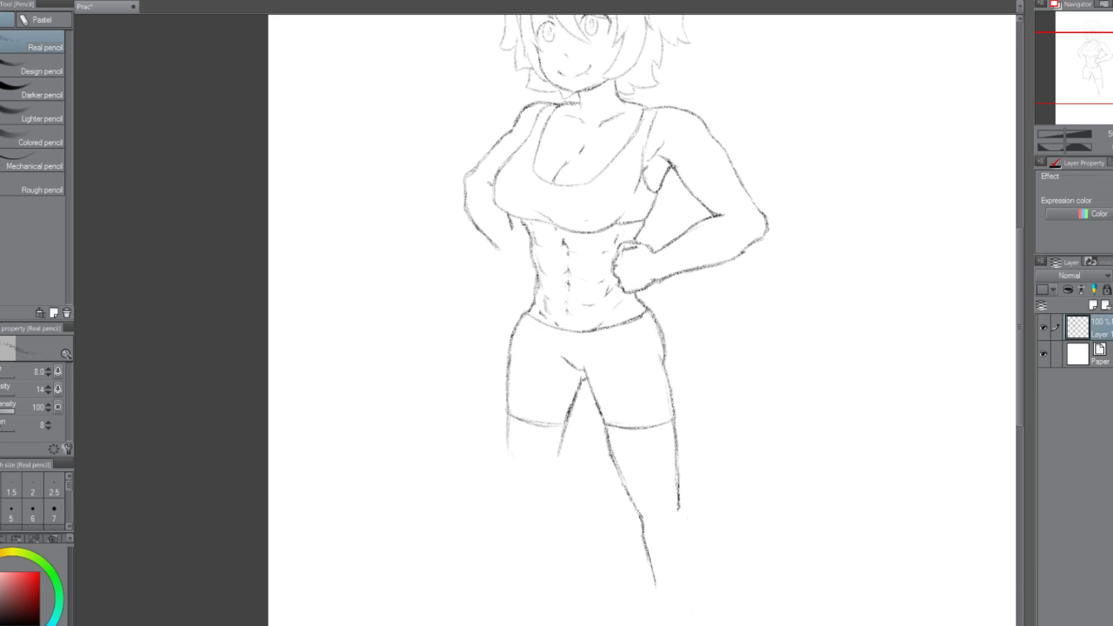
pyautogui.moveTo(677, 505); pyautogui.dragTo(687, 579)
pyautogui.moveTo(649, 544); pyautogui.dragTo(662, 604)
pyautogui.moveTo(691, 548); pyautogui.dragTo(691, 604)
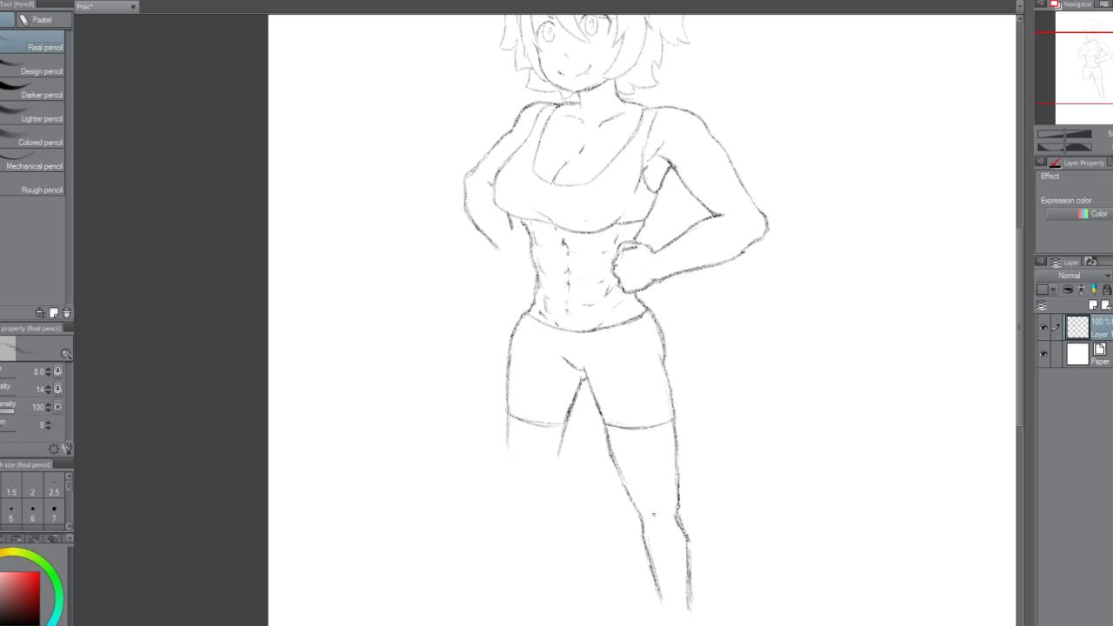
# Sketch small kneecap marks inside the near knee and touch up its outer contour.
pyautogui.moveTo(651, 517); pyautogui.dragTo(664, 525)
pyautogui.hotkey('ctrl', 'z')
pyautogui.hotkey('ctrl', 'z')
pyautogui.moveTo(653, 517); pyautogui.dragTo(661, 527)
pyautogui.moveTo(677, 523); pyautogui.dragTo(688, 543)
# Rework the near shin's inner contour so it slants farther outward below the knee.
pyautogui.moveTo(1018, 371); pyautogui.dragTo(1018, 388)
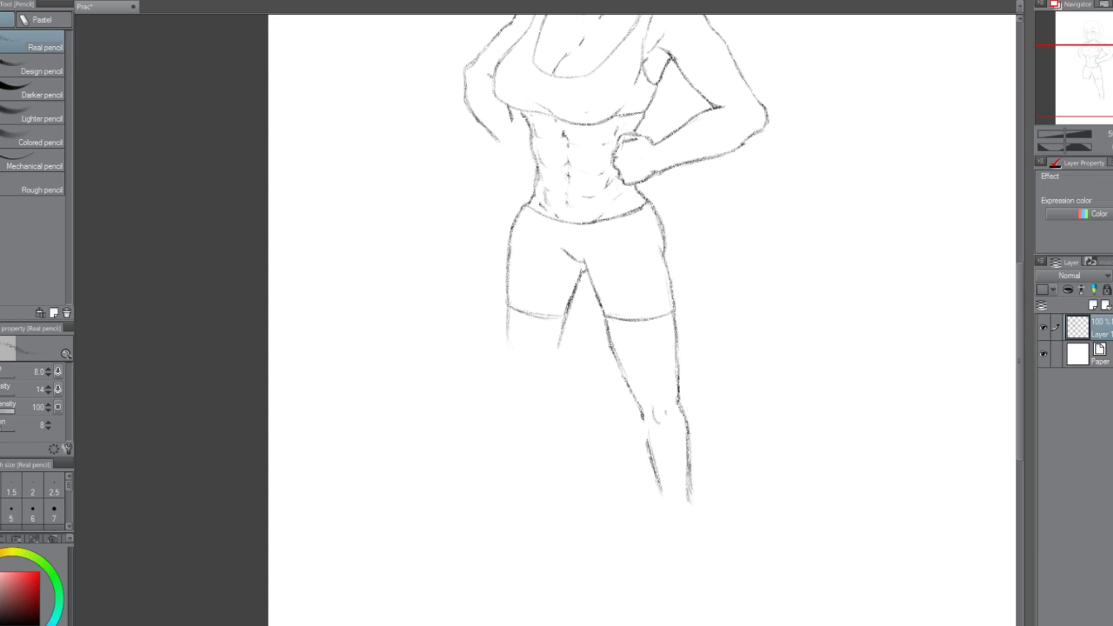
pyautogui.moveTo(644, 420); pyautogui.dragTo(654, 460)
pyautogui.moveTo(642, 420)
pyautogui.mouseDown()
pyautogui.moveTo(658, 493)
pyautogui.moveTo(652, 455)
pyautogui.moveTo(660, 487)
pyautogui.mouseUp()
pyautogui.hotkey('ctrl', 'z')
pyautogui.moveTo(650, 453); pyautogui.dragTo(668, 508)
# Set the brush size to 10 and erase the near knee and shin, leaving the leg cut off above the knee.
pyautogui.press(']')
pyautogui.moveTo(656, 393)
pyautogui.mouseDown()
pyautogui.moveTo(685, 411)
pyautogui.moveTo(648, 389)
pyautogui.moveTo(640, 426)
pyautogui.mouseUp()
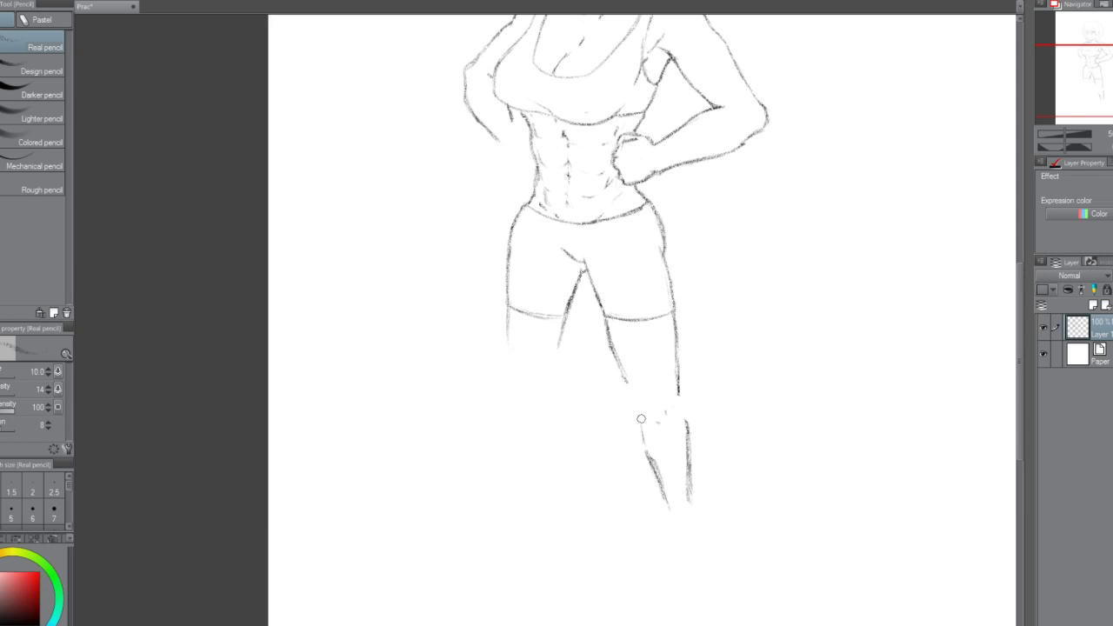
pyautogui.moveTo(641, 405)
pyautogui.mouseDown()
pyautogui.moveTo(649, 477)
pyautogui.moveTo(676, 519)
pyautogui.moveTo(664, 455)
pyautogui.moveTo(693, 472)
pyautogui.mouseUp()
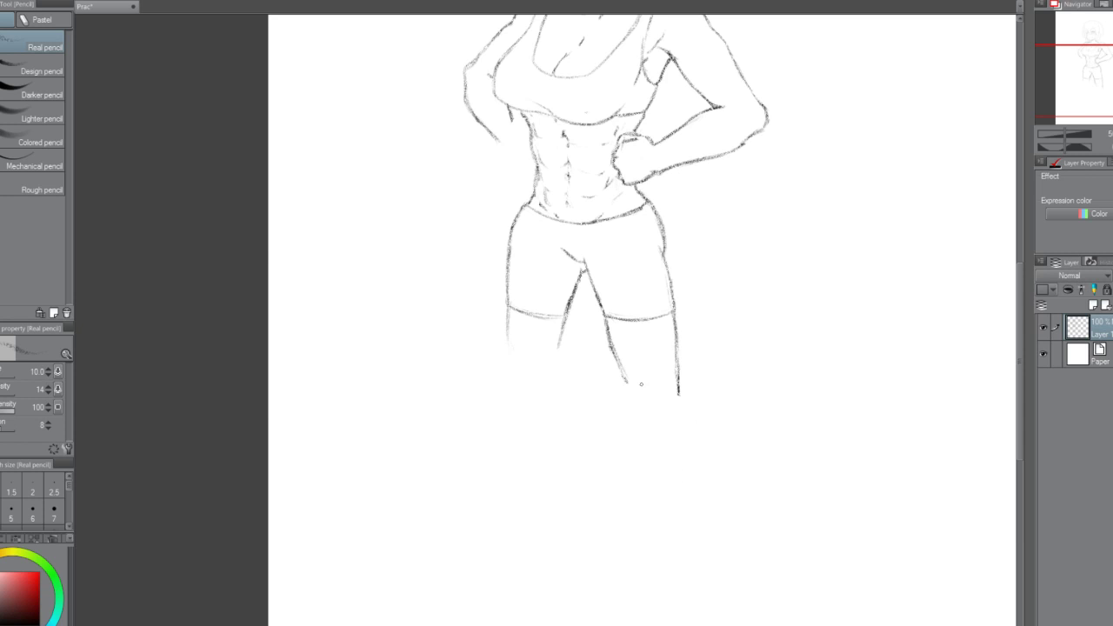
# Complete the far arm by extending the forearm to the waist and sketching the hand resting there.
pyautogui.moveTo(1016, 338); pyautogui.dragTo(1030, 240)
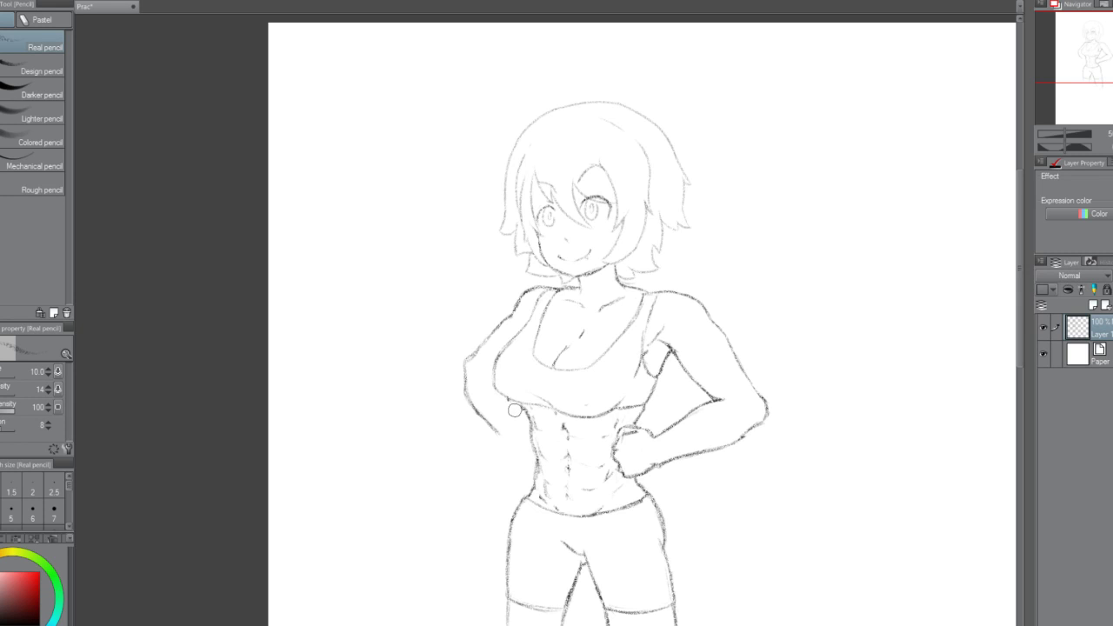
pyautogui.moveTo(509, 400)
pyautogui.mouseDown()
pyautogui.moveTo(522, 426)
pyautogui.moveTo(501, 436)
pyautogui.moveTo(511, 445)
pyautogui.mouseUp()
pyautogui.moveTo(527, 452)
pyautogui.mouseDown()
pyautogui.moveTo(530, 441)
pyautogui.moveTo(530, 463)
pyautogui.moveTo(506, 439)
pyautogui.mouseUp()
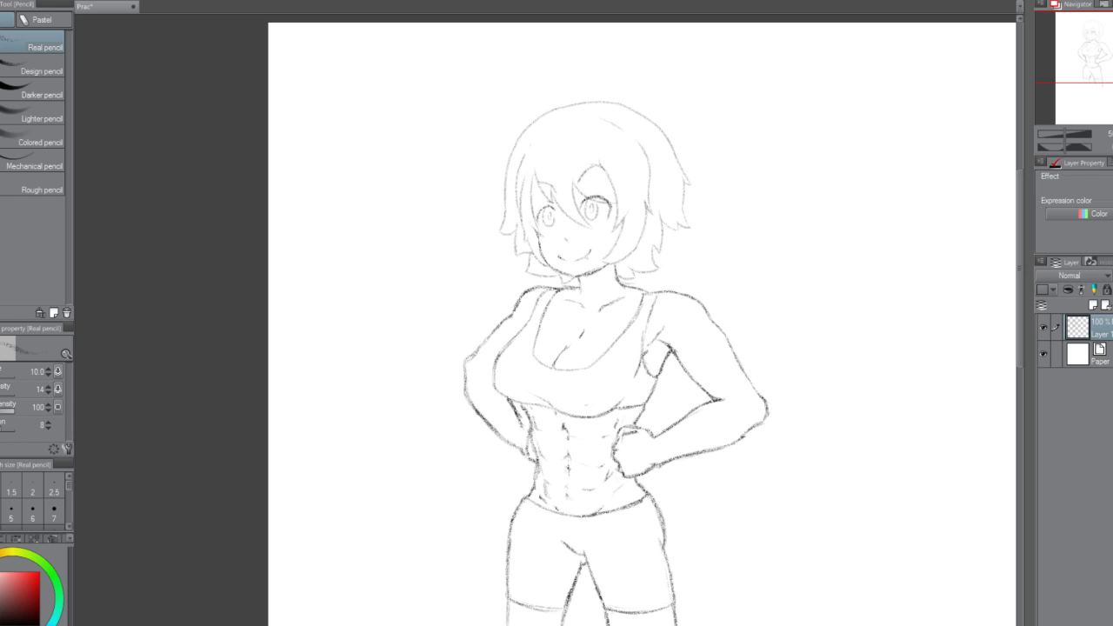
pyautogui.hotkey('ctrl', 'z')
pyautogui.hotkey('ctrl', 'z')
pyautogui.hotkey('ctrl', 'z')
pyautogui.moveTo(485, 419)
pyautogui.mouseDown()
pyautogui.moveTo(522, 450)
pyautogui.moveTo(502, 427)
pyautogui.moveTo(532, 429)
pyautogui.moveTo(537, 458)
pyautogui.mouseUp()
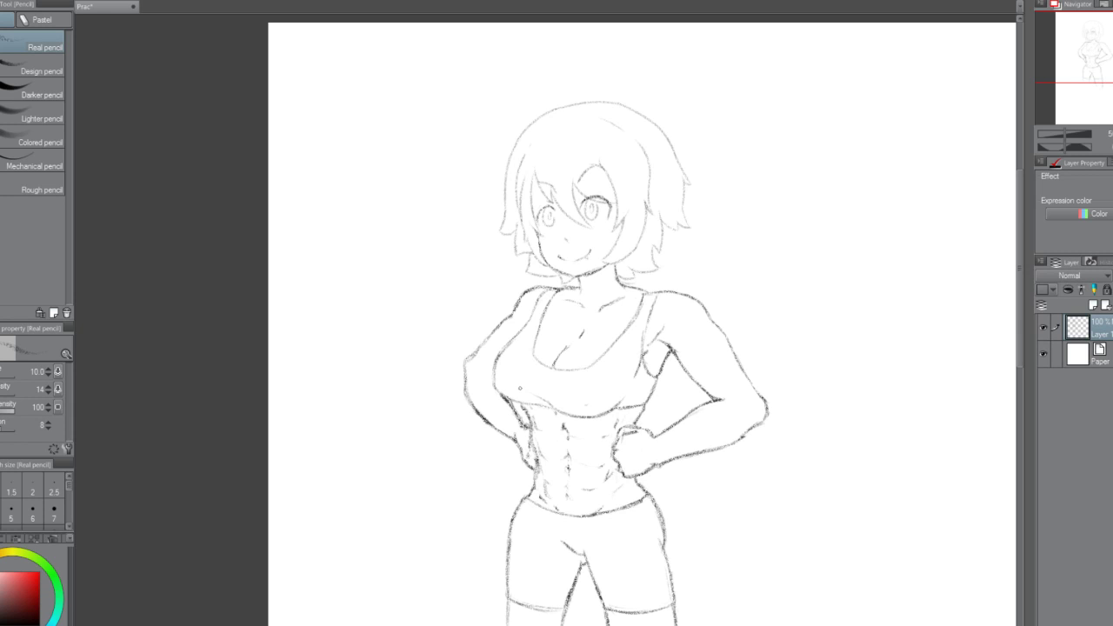
# Darken the gap between the far forearm and waist, and reshape the far elbow into a sharper point.
pyautogui.moveTo(513, 419); pyautogui.dragTo(527, 428)
pyautogui.moveTo(511, 403); pyautogui.dragTo(526, 416)
pyautogui.moveTo(467, 388); pyautogui.dragTo(469, 355)
pyautogui.moveTo(470, 401); pyautogui.dragTo(457, 388)
pyautogui.moveTo(466, 396)
pyautogui.mouseDown()
pyautogui.moveTo(447, 340)
pyautogui.moveTo(461, 401)
pyautogui.moveTo(463, 391)
pyautogui.moveTo(503, 434)
pyautogui.moveTo(465, 404)
pyautogui.moveTo(470, 362)
pyautogui.mouseUp()
pyautogui.hotkey('ctrl', 'z')
pyautogui.moveTo(462, 370); pyautogui.dragTo(483, 347)
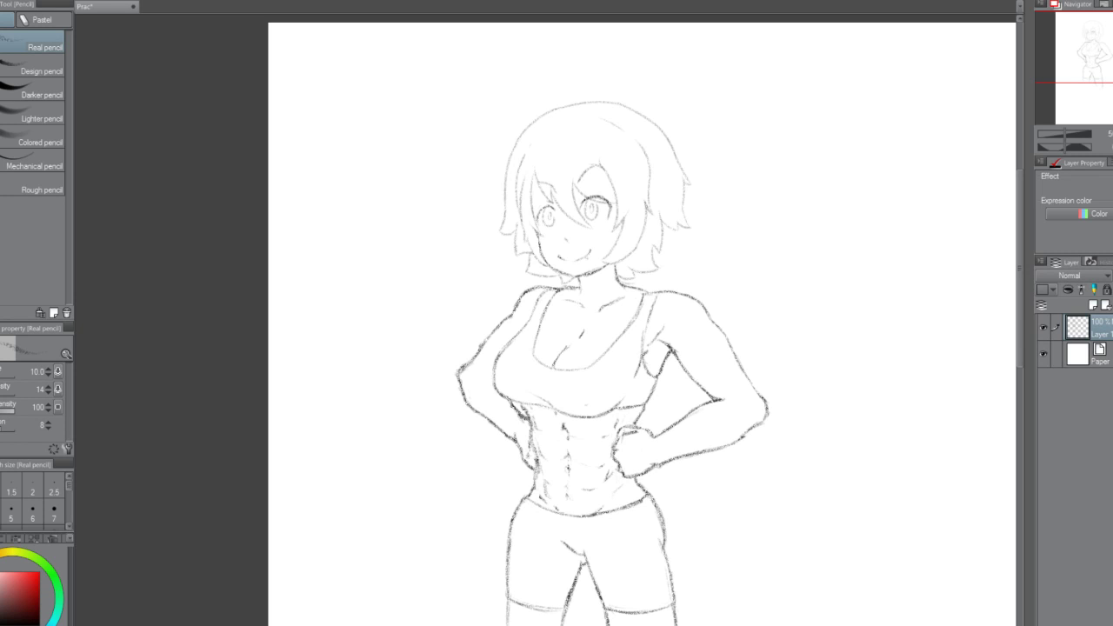
# Add a short crease inside the far elbow and redraw the forearm's upper edge beneath the bust.
pyautogui.moveTo(499, 394); pyautogui.dragTo(514, 410)
pyautogui.moveTo(497, 373); pyautogui.dragTo(490, 379)
pyautogui.moveTo(465, 374); pyautogui.dragTo(495, 367)
pyautogui.hotkey('ctrl', 'z')
pyautogui.hotkey('ctrl', 'z')
pyautogui.hotkey('ctrl', 'z')
pyautogui.hotkey('ctrl', 'z')
pyautogui.moveTo(495, 377); pyautogui.dragTo(486, 369)
pyautogui.moveTo(520, 398); pyautogui.dragTo(508, 413)
pyautogui.moveTo(515, 398); pyautogui.dragTo(509, 421)
# Darken the far hip and outer thigh contour and thicken the inner-thigh line of that shorts leg.
pyautogui.moveTo(1018, 355); pyautogui.dragTo(1012, 396)
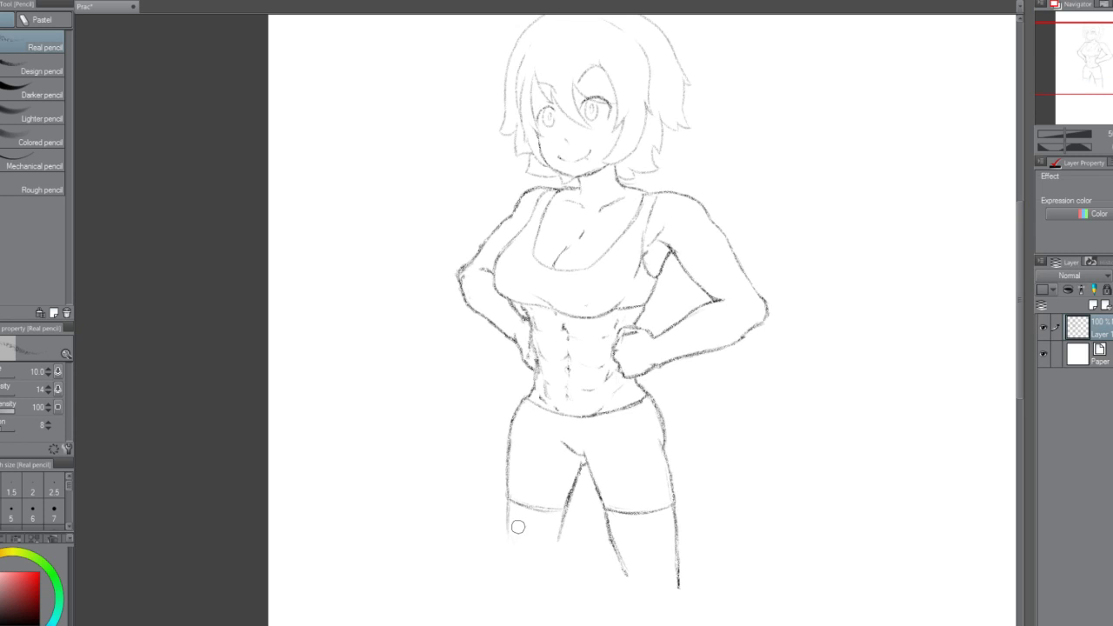
pyautogui.moveTo(506, 497); pyautogui.dragTo(508, 518)
pyautogui.moveTo(508, 435); pyautogui.dragTo(505, 453)
pyautogui.moveTo(519, 407)
pyautogui.mouseDown()
pyautogui.moveTo(505, 454)
pyautogui.moveTo(509, 501)
pyautogui.mouseUp()
pyautogui.moveTo(578, 483); pyautogui.dragTo(566, 509)
# Redraw the far leg's inner contour below the shorts and darken where it meets the hem.
pyautogui.moveTo(1018, 358)
pyautogui.mouseDown()
pyautogui.moveTo(1018, 343)
pyautogui.moveTo(1018, 356)
pyautogui.mouseUp()
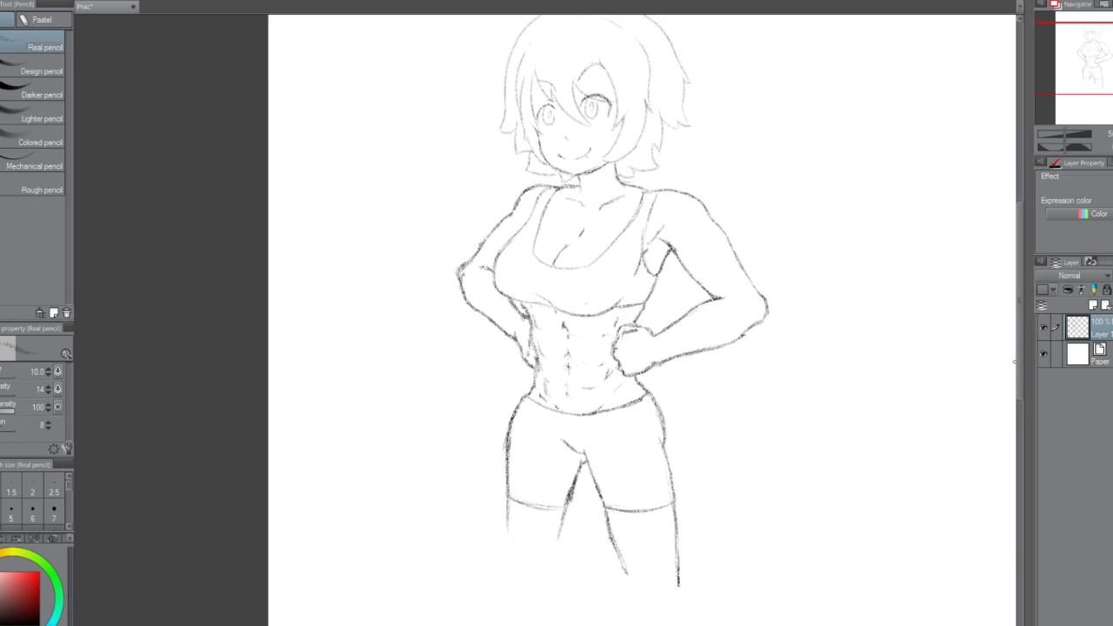
pyautogui.moveTo(630, 565)
pyautogui.mouseDown()
pyautogui.moveTo(659, 570)
pyautogui.moveTo(628, 563)
pyautogui.moveTo(647, 565)
pyautogui.mouseUp()
pyautogui.moveTo(1018, 391); pyautogui.dragTo(1019, 360)
pyautogui.moveTo(569, 548)
pyautogui.mouseDown()
pyautogui.moveTo(559, 589)
pyautogui.moveTo(562, 578)
pyautogui.mouseUp()
pyautogui.hotkey('ctrl', 'z')
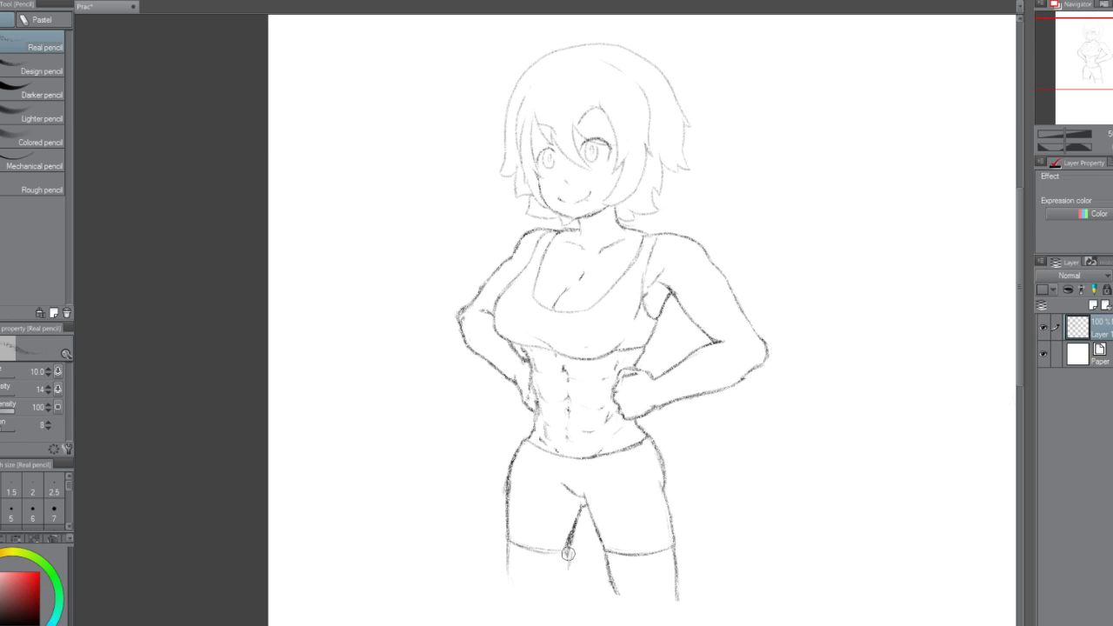
pyautogui.moveTo(571, 544)
pyautogui.mouseDown()
pyautogui.moveTo(561, 591)
pyautogui.moveTo(556, 539)
pyautogui.moveTo(560, 561)
pyautogui.moveTo(541, 550)
pyautogui.moveTo(578, 551)
pyautogui.mouseUp()
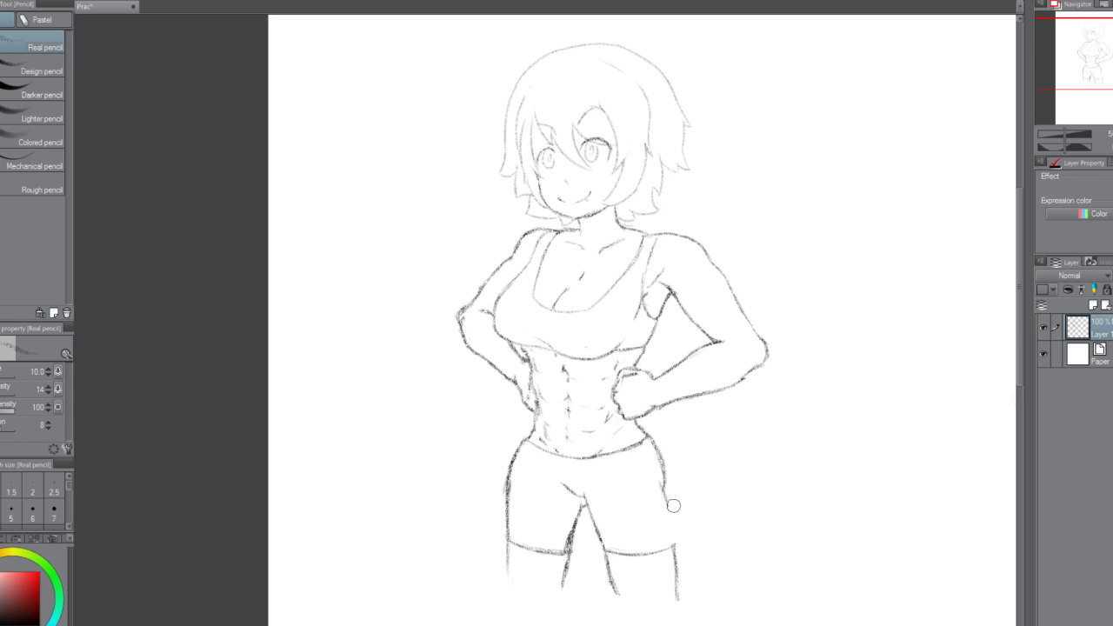
# Erase the near outer thigh from below the hip and redraw it as a fuller, darker curve.
pyautogui.moveTo(665, 488); pyautogui.dragTo(676, 587)
pyautogui.moveTo(672, 529); pyautogui.dragTo(676, 592)
pyautogui.moveTo(670, 507); pyautogui.dragTo(674, 523)
pyautogui.moveTo(673, 511); pyautogui.dragTo(676, 527)
pyautogui.moveTo(666, 489); pyautogui.dragTo(673, 517)
# Redraw the far outer thigh as a wider curve from the hip down past the shorts hem.
pyautogui.moveTo(1021, 371); pyautogui.dragTo(1018, 382)
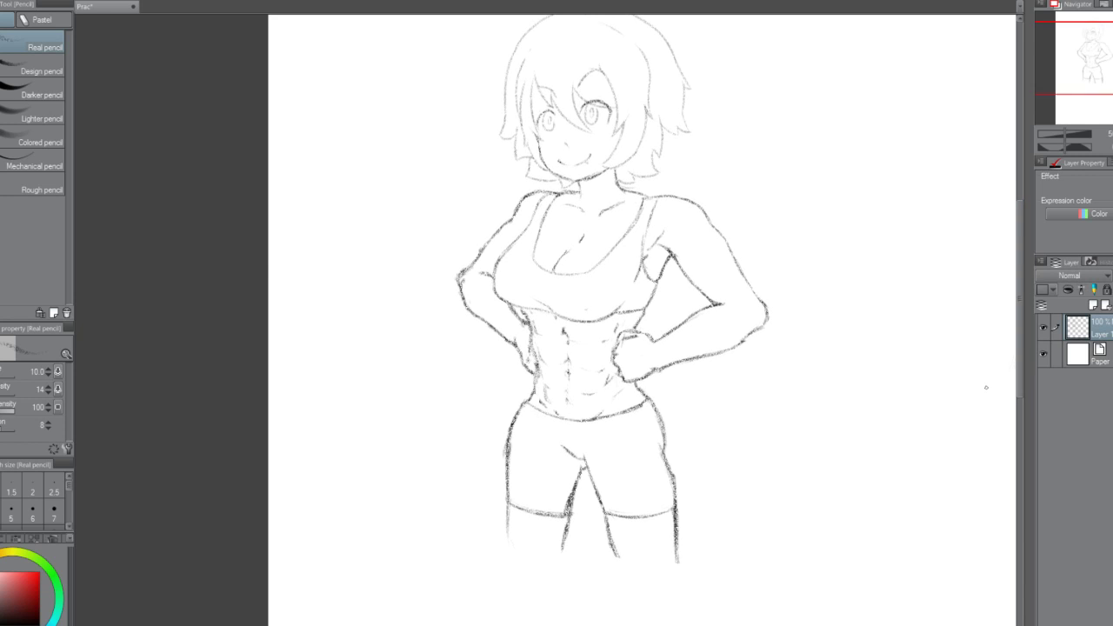
pyautogui.moveTo(515, 468)
pyautogui.mouseDown()
pyautogui.moveTo(506, 512)
pyautogui.moveTo(506, 479)
pyautogui.mouseUp()
pyautogui.moveTo(516, 416)
pyautogui.mouseDown()
pyautogui.moveTo(499, 477)
pyautogui.moveTo(501, 555)
pyautogui.mouseUp()
pyautogui.moveTo(506, 469)
pyautogui.mouseDown()
pyautogui.moveTo(510, 507)
pyautogui.moveTo(507, 496)
pyautogui.mouseUp()
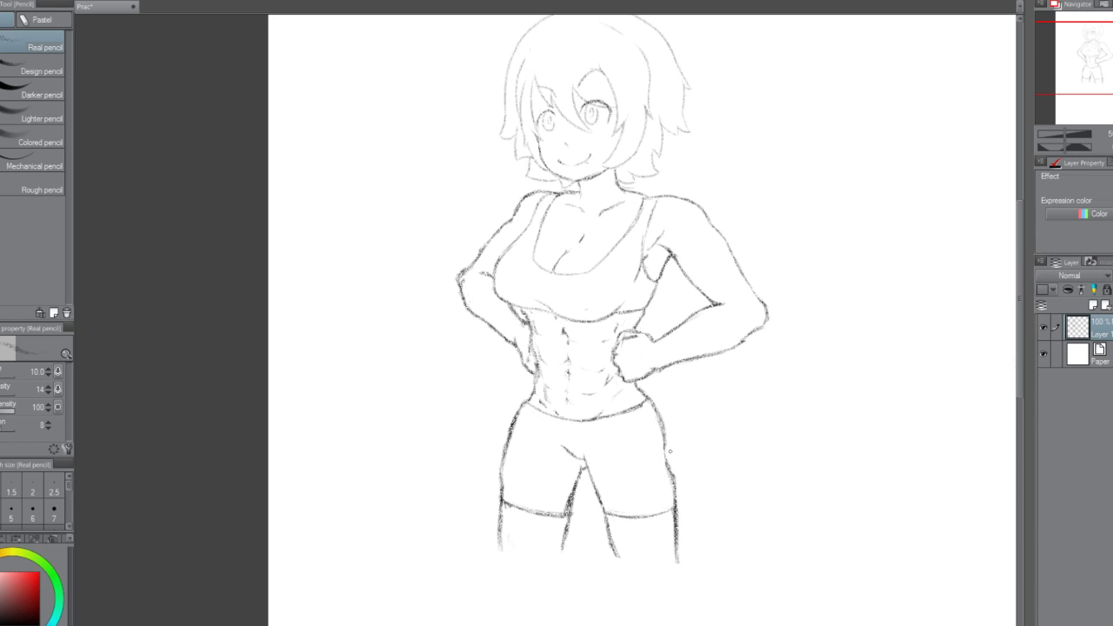
# Smooth the near outer thigh, taper the far leg inward below the hem and touch up its outer thigh.
pyautogui.moveTo(669, 450); pyautogui.dragTo(671, 471)
pyautogui.moveTo(490, 505); pyautogui.dragTo(497, 543)
pyautogui.hotkey('ctrl', 'z')
pyautogui.hotkey('ctrl', 'z')
pyautogui.moveTo(502, 504); pyautogui.dragTo(511, 557)
pyautogui.moveTo(505, 513); pyautogui.dragTo(512, 568)
pyautogui.moveTo(501, 509); pyautogui.dragTo(504, 540)
pyautogui.moveTo(492, 475); pyautogui.dragTo(509, 443)
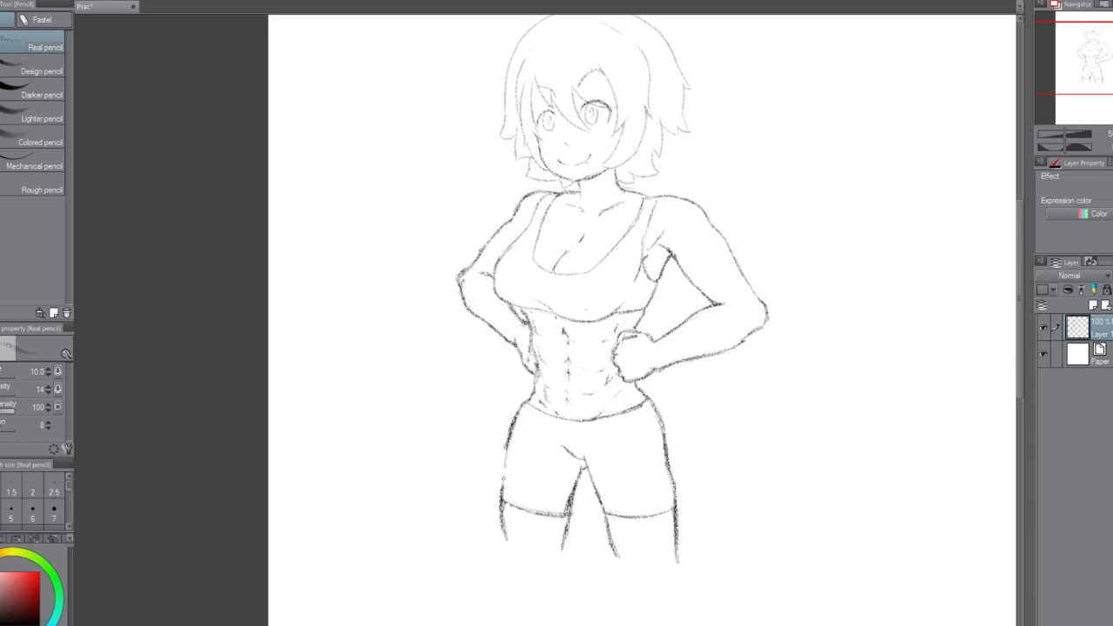
pyautogui.moveTo(503, 480)
pyautogui.mouseDown()
pyautogui.moveTo(511, 432)
pyautogui.moveTo(499, 490)
pyautogui.mouseUp()
# Lasso the whole character and paste a copy of it onto a new layer.
pyautogui.scroll(2, 1018, 313)
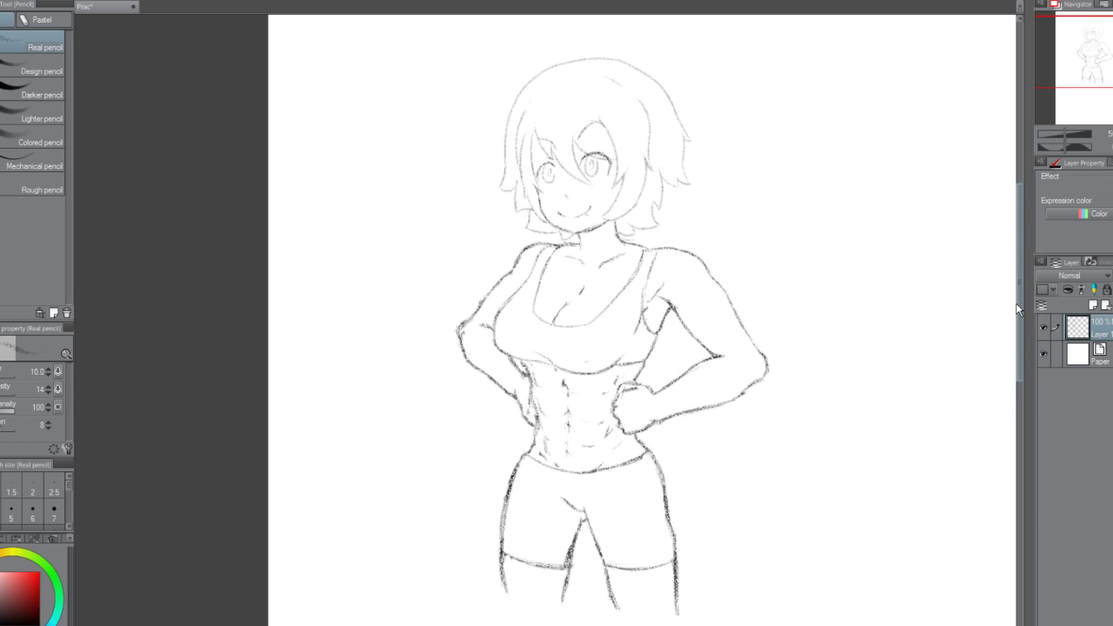
pyautogui.scroll(-2, 1015, 313)
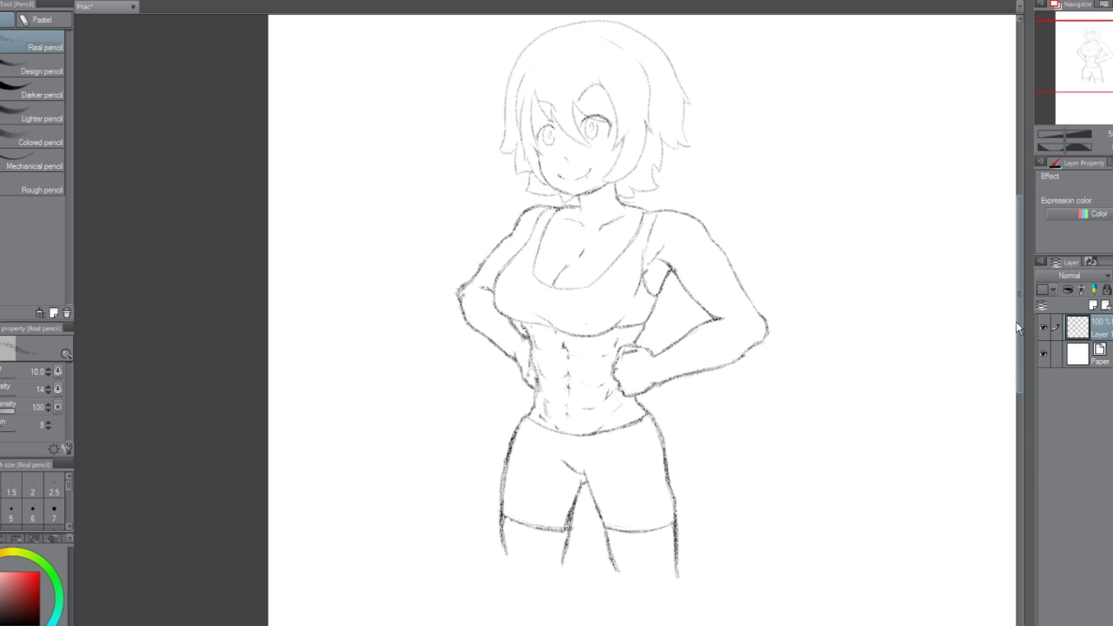
pyautogui.scroll(2, 1015, 313)
pyautogui.moveTo(1018, 313); pyautogui.dragTo(1017, 316)
pyautogui.press('m')
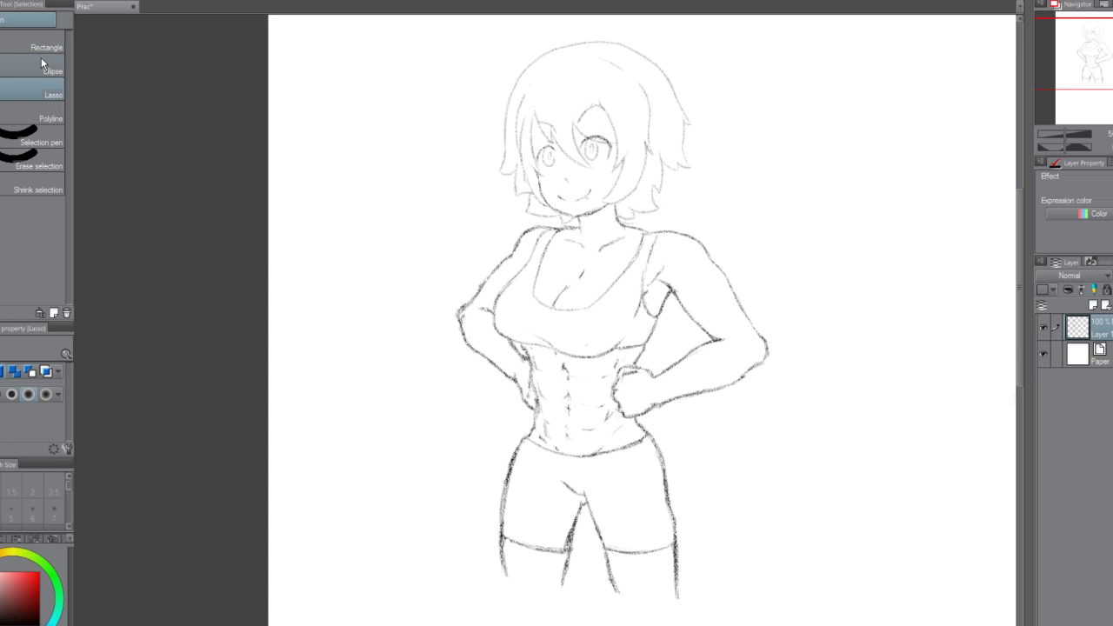
pyautogui.moveTo(433, 29)
pyautogui.mouseDown()
pyautogui.moveTo(724, 45)
pyautogui.moveTo(840, 183)
pyautogui.moveTo(860, 393)
pyautogui.moveTo(819, 549)
pyautogui.moveTo(757, 618)
pyautogui.moveTo(616, 623)
pyautogui.moveTo(447, 569)
pyautogui.moveTo(372, 381)
pyautogui.moveTo(380, 149)
pyautogui.moveTo(430, 22)
pyautogui.mouseUp()
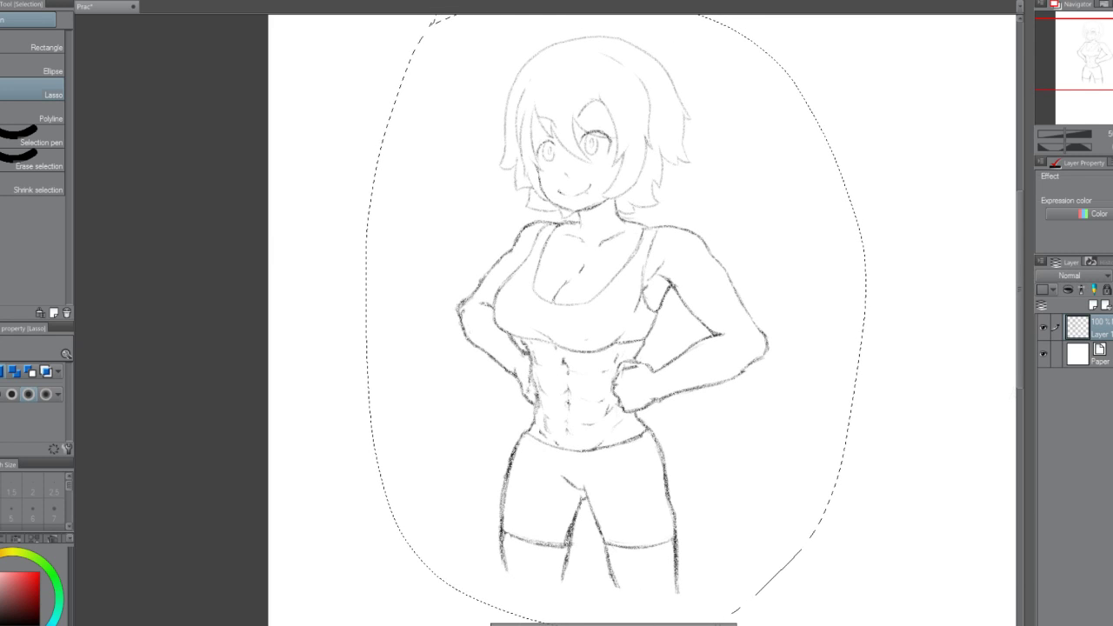
pyautogui.hotkey('ctrl', 'c')
pyautogui.hotkey('ctrl', 'v')
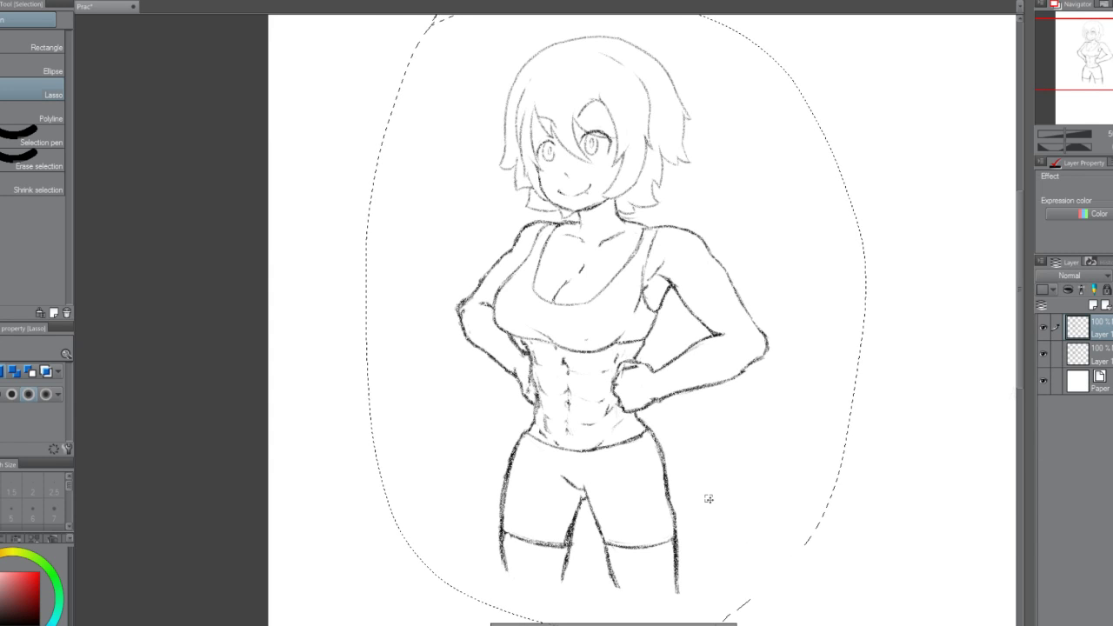
# Transform the pasted character by moving it to the right of the original and flipping it horizontally.
pyautogui.hotkey('ctrl', 't')
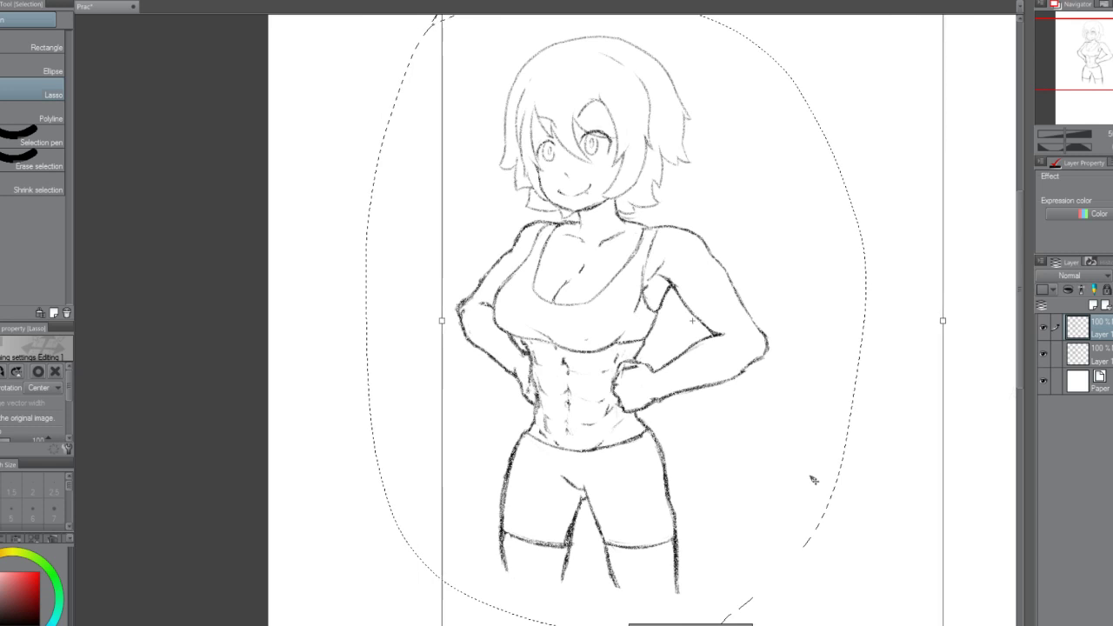
pyautogui.moveTo(730, 495); pyautogui.dragTo(893, 505)
pyautogui.moveTo(574, 539)
pyautogui.mouseDown()
pyautogui.moveTo(715, 530)
pyautogui.moveTo(758, 542)
pyautogui.mouseUp()
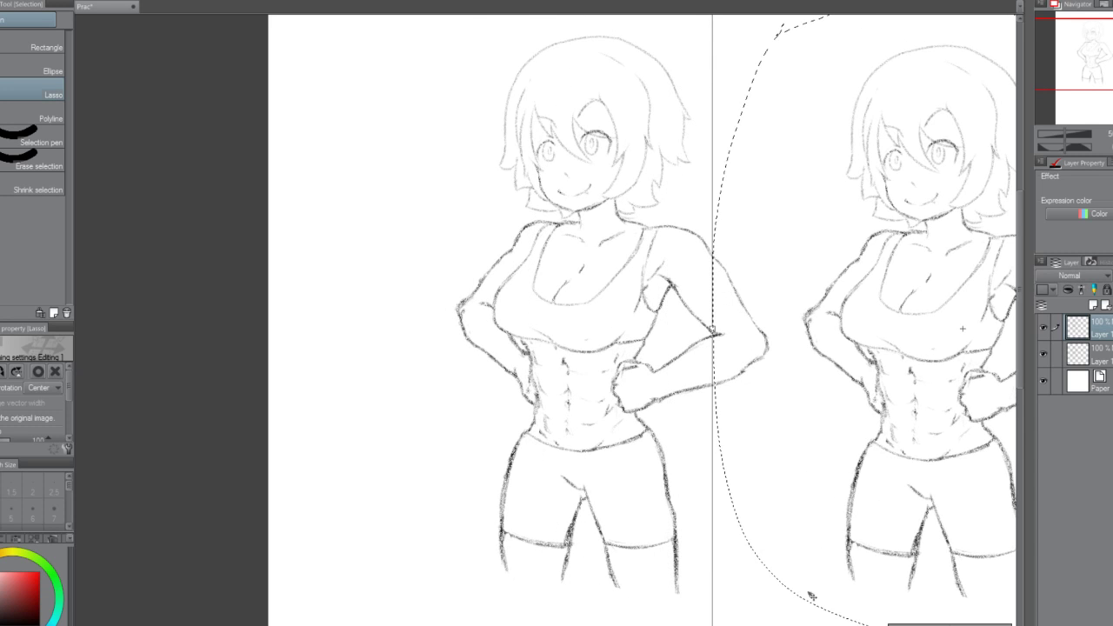
pyautogui.hscroll(3, 545, 320)
pyautogui.moveTo(858, 512)
pyautogui.mouseDown()
pyautogui.moveTo(820, 512)
pyautogui.moveTo(865, 497)
pyautogui.mouseUp()
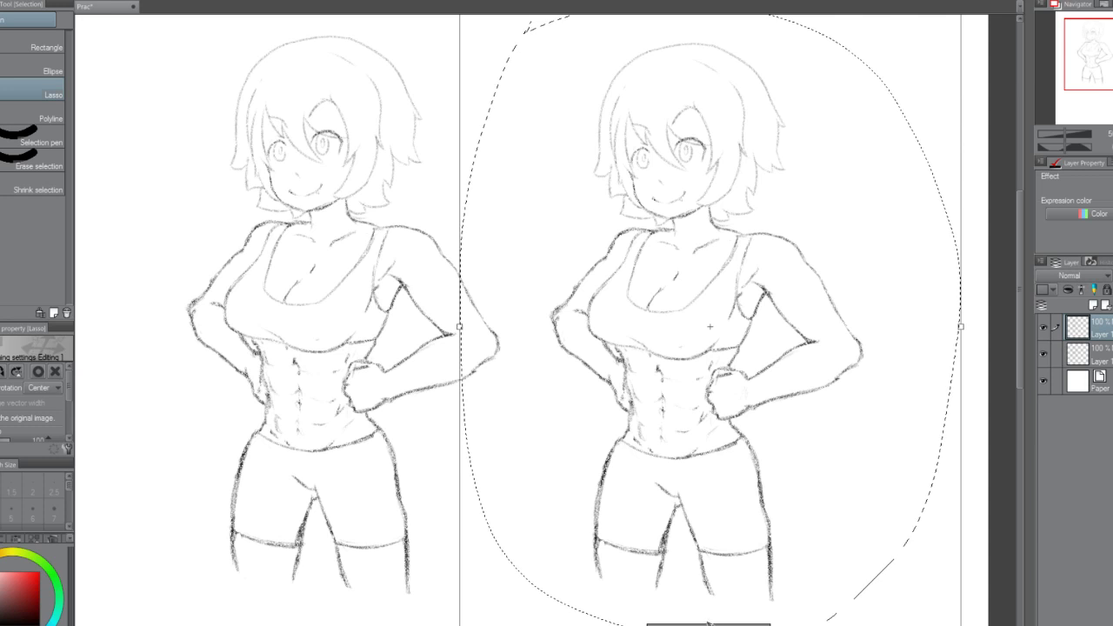
pyautogui.click(687, 623)
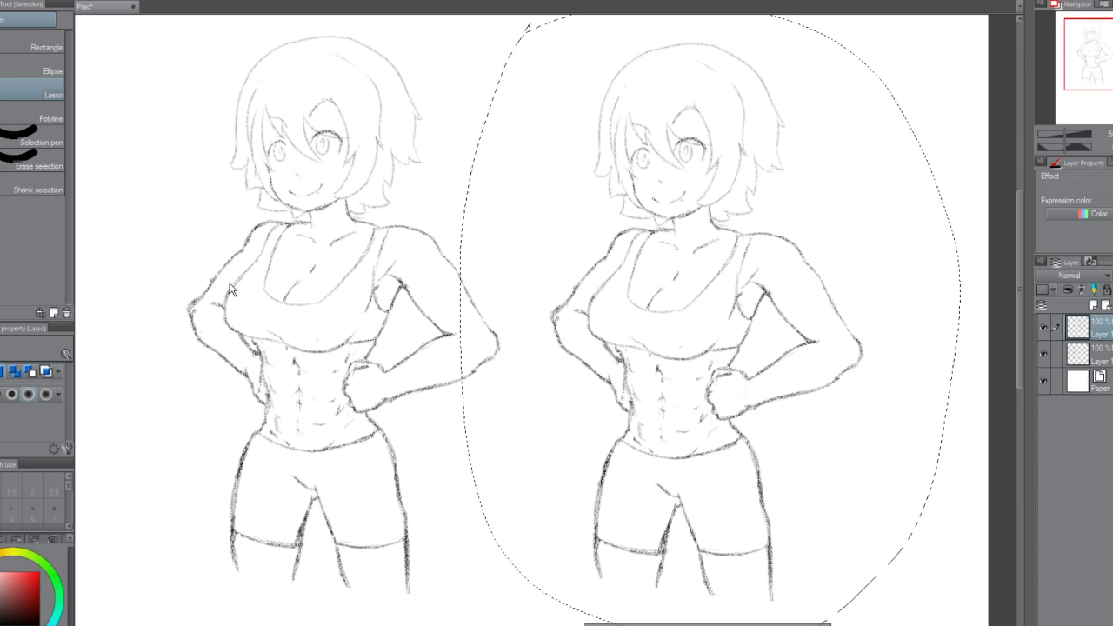
pyautogui.hotkey('ctrl', 'h')
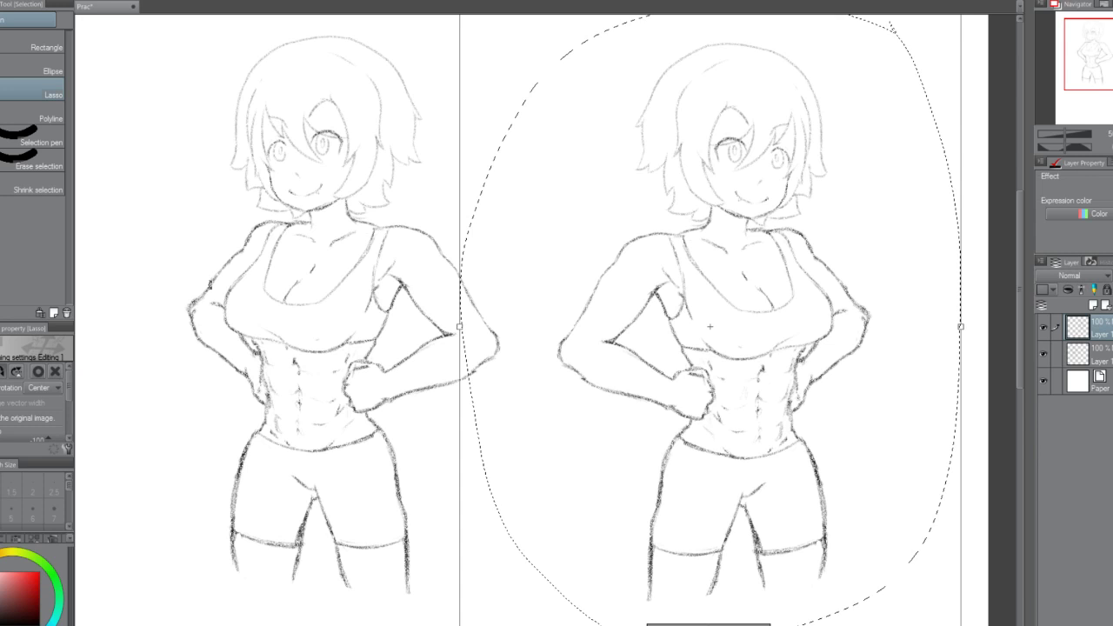
pyautogui.press('Return')
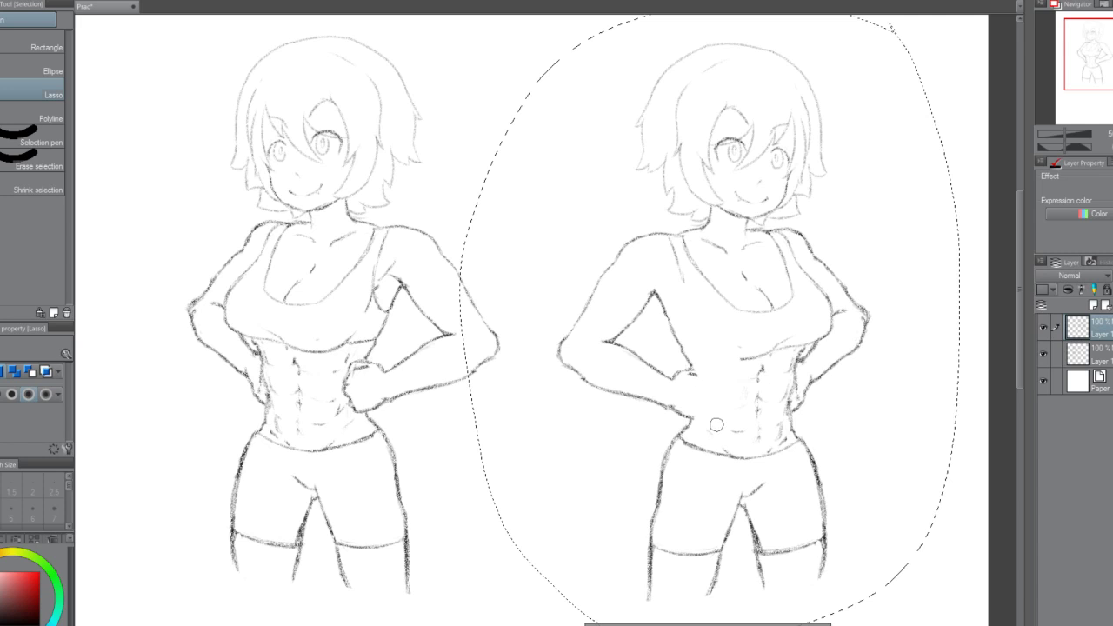
# Erase the mirrored copy's abs, fist, shorts crease and most of the tank top, leaving the body outline.
pyautogui.moveTo(721, 446)
pyautogui.mouseDown()
pyautogui.moveTo(773, 436)
pyautogui.moveTo(758, 413)
pyautogui.moveTo(739, 418)
pyautogui.moveTo(744, 394)
pyautogui.moveTo(767, 351)
pyautogui.moveTo(757, 349)
pyautogui.moveTo(796, 338)
pyautogui.moveTo(805, 319)
pyautogui.moveTo(779, 381)
pyautogui.moveTo(756, 409)
pyautogui.moveTo(742, 406)
pyautogui.moveTo(766, 376)
pyautogui.moveTo(780, 413)
pyautogui.moveTo(781, 400)
pyautogui.moveTo(750, 446)
pyautogui.mouseUp()
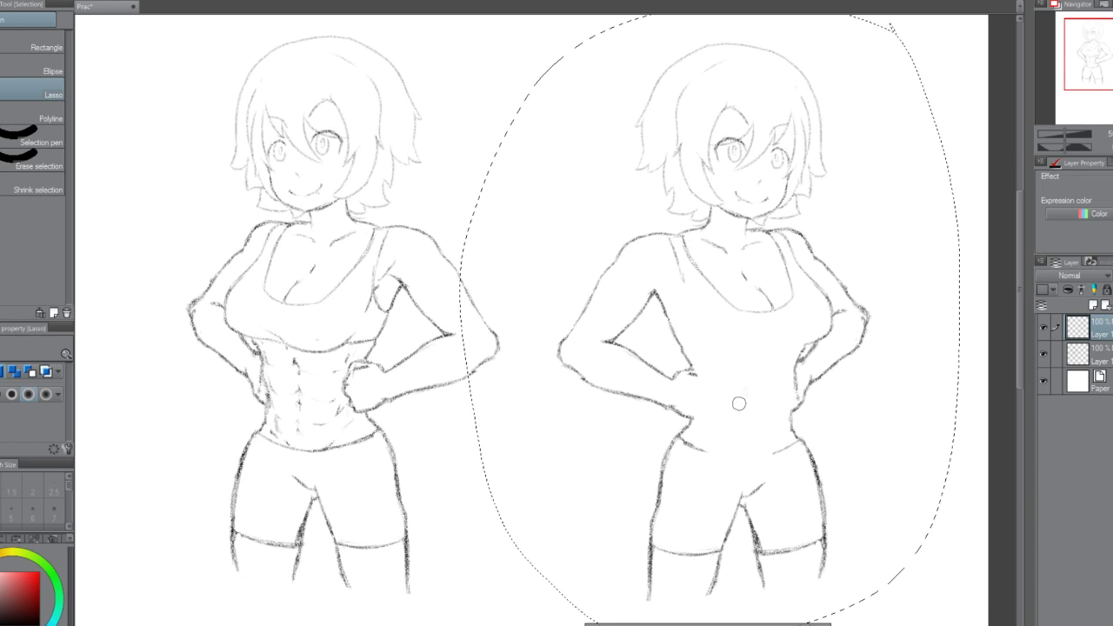
pyautogui.hotkey('ctrl', 'z')
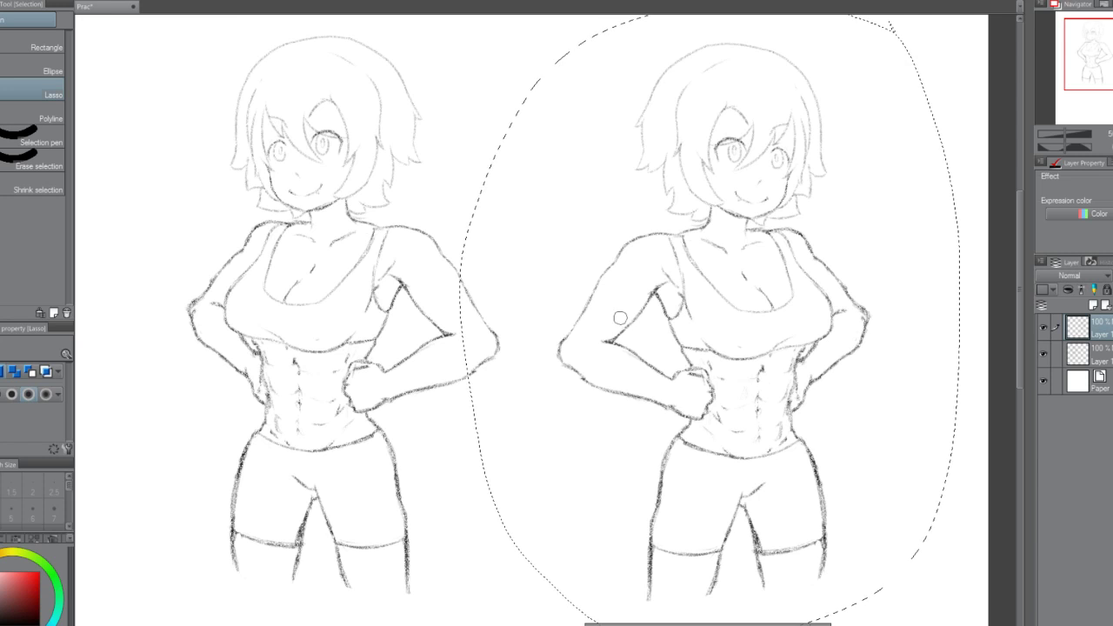
pyautogui.hotkey('ctrl', 'y')
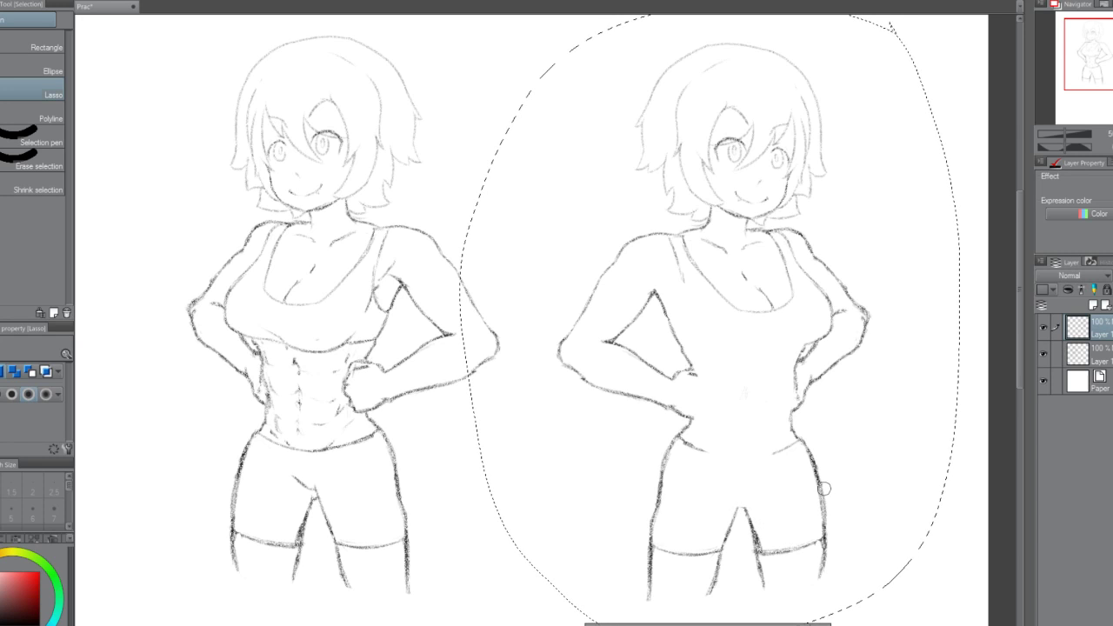
pyautogui.moveTo(757, 302)
pyautogui.mouseDown()
pyautogui.moveTo(707, 276)
pyautogui.moveTo(686, 242)
pyautogui.moveTo(676, 242)
pyautogui.moveTo(684, 298)
pyautogui.moveTo(667, 246)
pyautogui.moveTo(700, 262)
pyautogui.moveTo(703, 243)
pyautogui.moveTo(756, 246)
pyautogui.mouseUp()
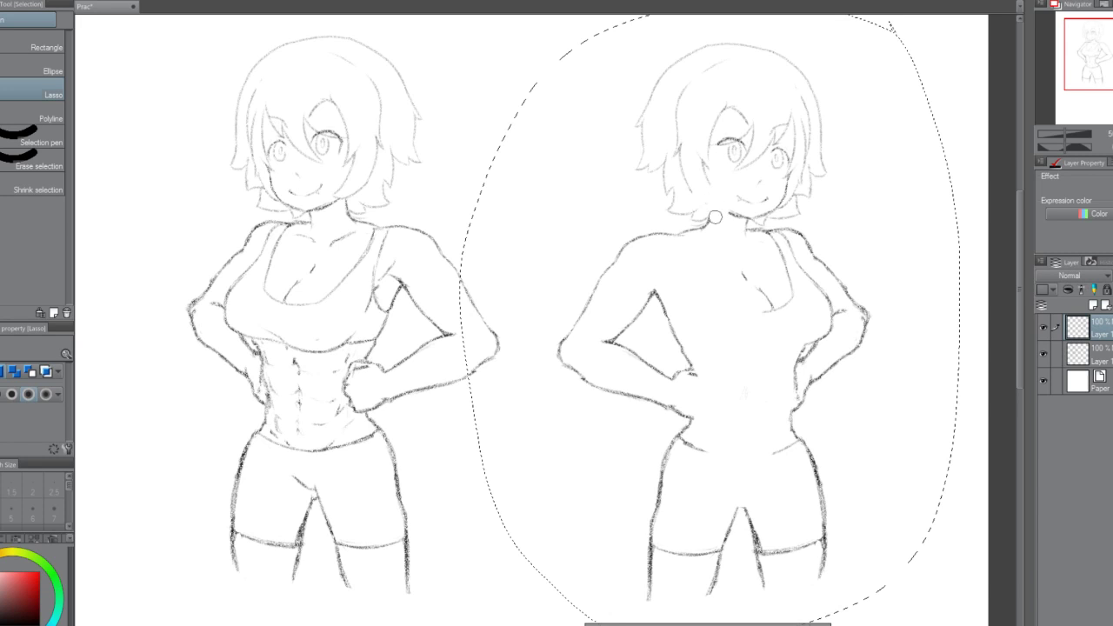
# Erase the mirrored copy's face, chin and inner hair strands, keeping only the outer hair silhouette.
pyautogui.moveTo(736, 203)
pyautogui.mouseDown()
pyautogui.moveTo(747, 215)
pyautogui.moveTo(755, 202)
pyautogui.mouseUp()
pyautogui.hotkey('ctrl', 'z')
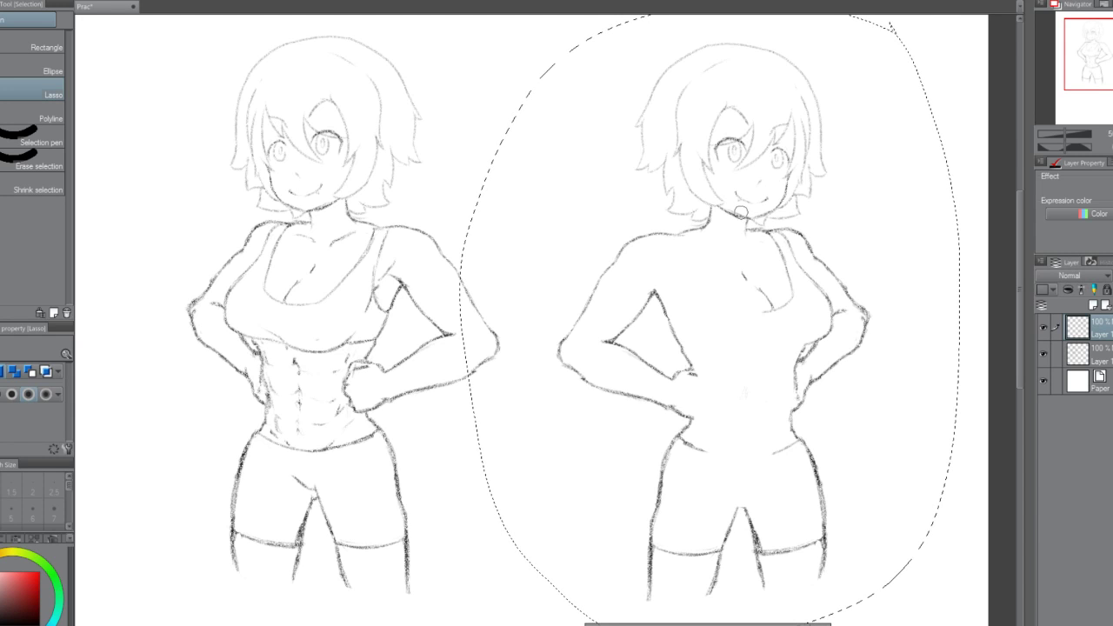
pyautogui.moveTo(742, 213); pyautogui.dragTo(756, 196)
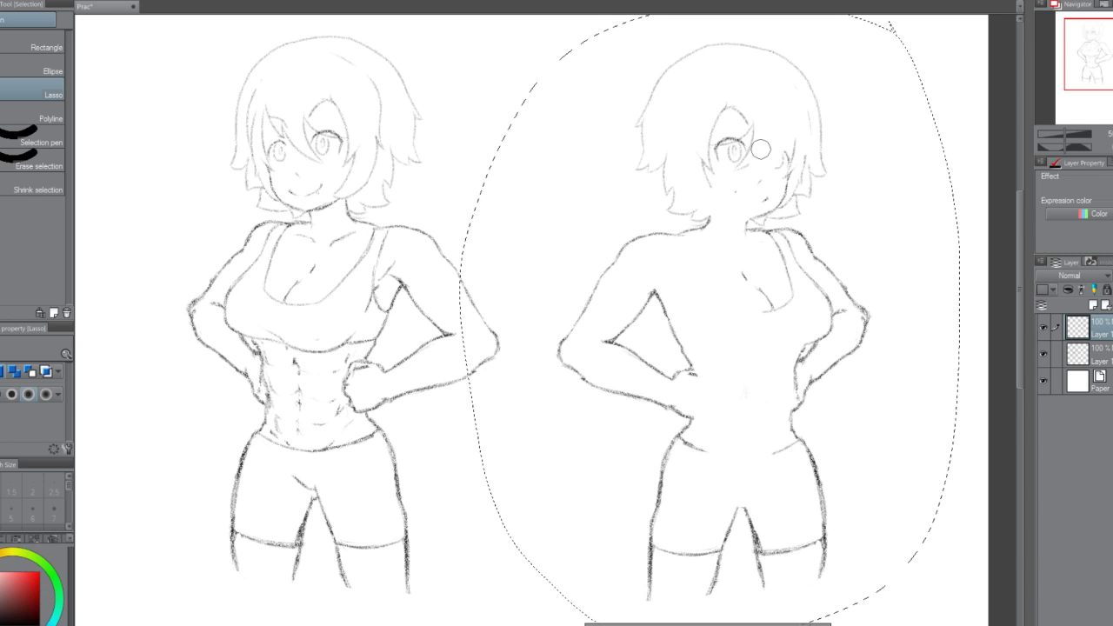
pyautogui.moveTo(758, 150)
pyautogui.mouseDown()
pyautogui.moveTo(736, 175)
pyautogui.moveTo(718, 183)
pyautogui.moveTo(715, 134)
pyautogui.moveTo(732, 107)
pyautogui.moveTo(770, 162)
pyautogui.moveTo(762, 190)
pyautogui.moveTo(787, 141)
pyautogui.moveTo(773, 192)
pyautogui.moveTo(795, 152)
pyautogui.mouseUp()
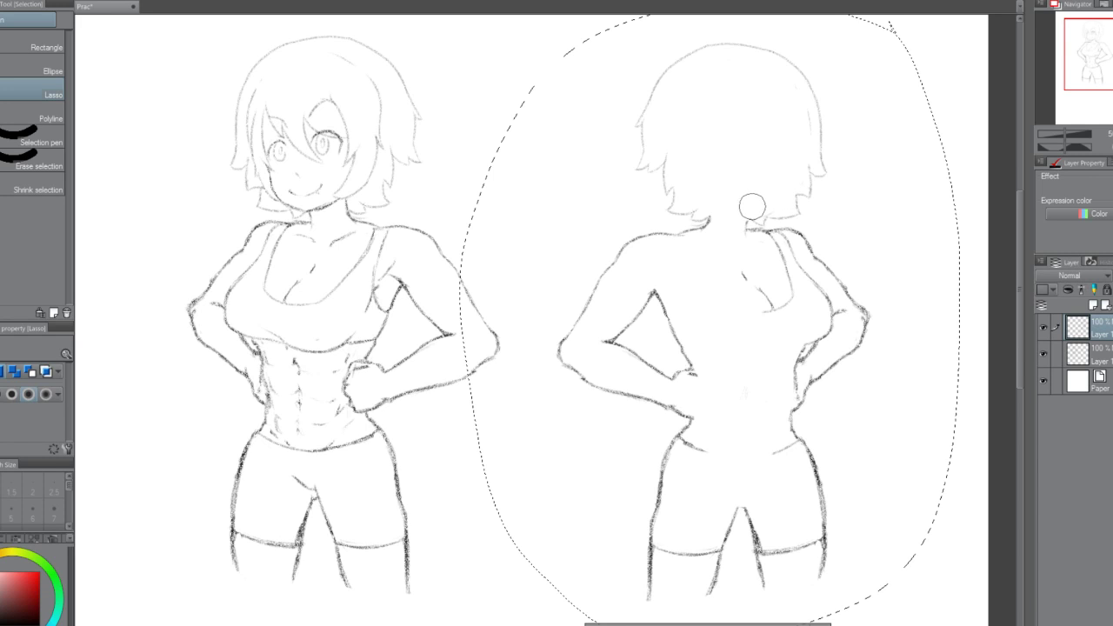
pyautogui.moveTo(798, 102); pyautogui.dragTo(800, 157)
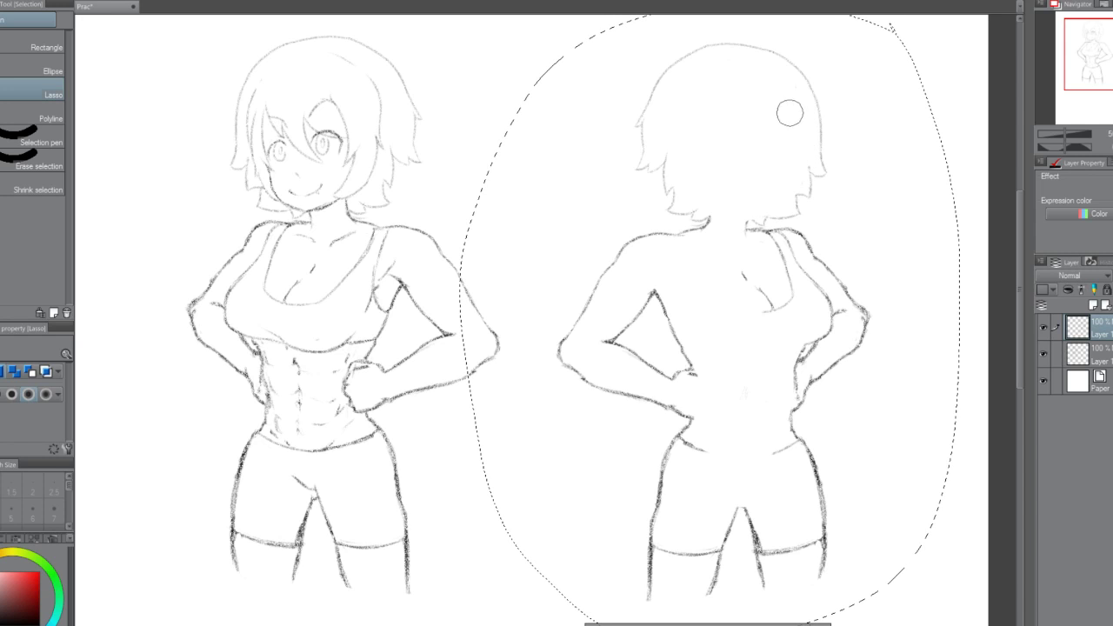
# Erase the remaining neckline, strap and chest contour, plus the waistband lines, from the mirrored figure.
pyautogui.moveTo(770, 290)
pyautogui.mouseDown()
pyautogui.moveTo(767, 304)
pyautogui.moveTo(780, 243)
pyautogui.mouseUp()
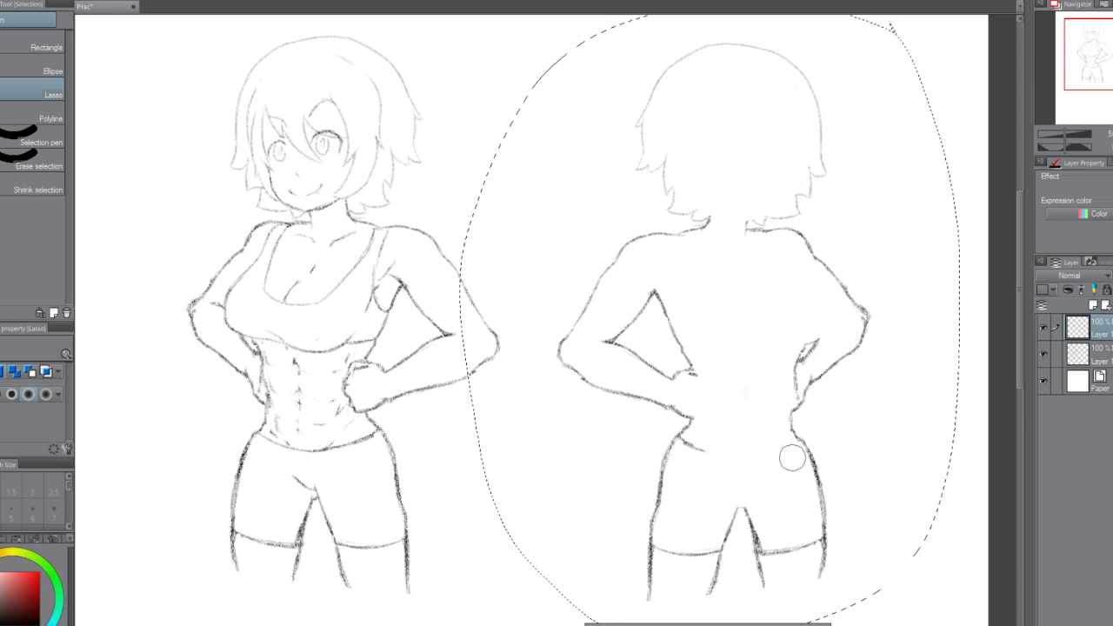
pyautogui.moveTo(717, 454); pyautogui.dragTo(689, 447)
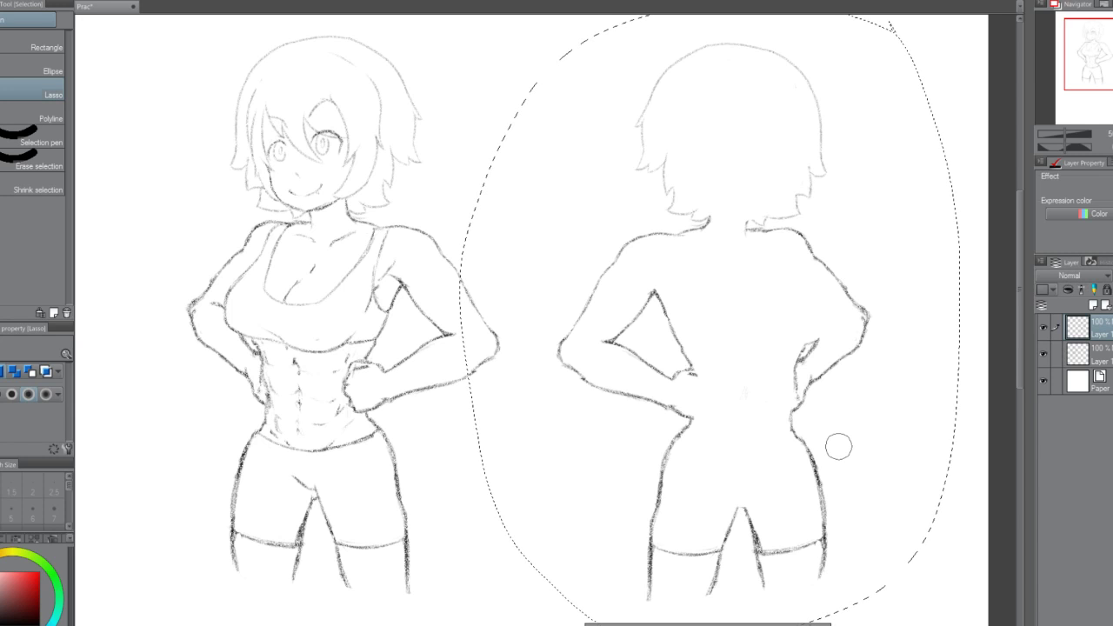
# Draw the side of the back and the inner bend of the mirrored figure's far arm with the Real pencil.
pyautogui.press('p')
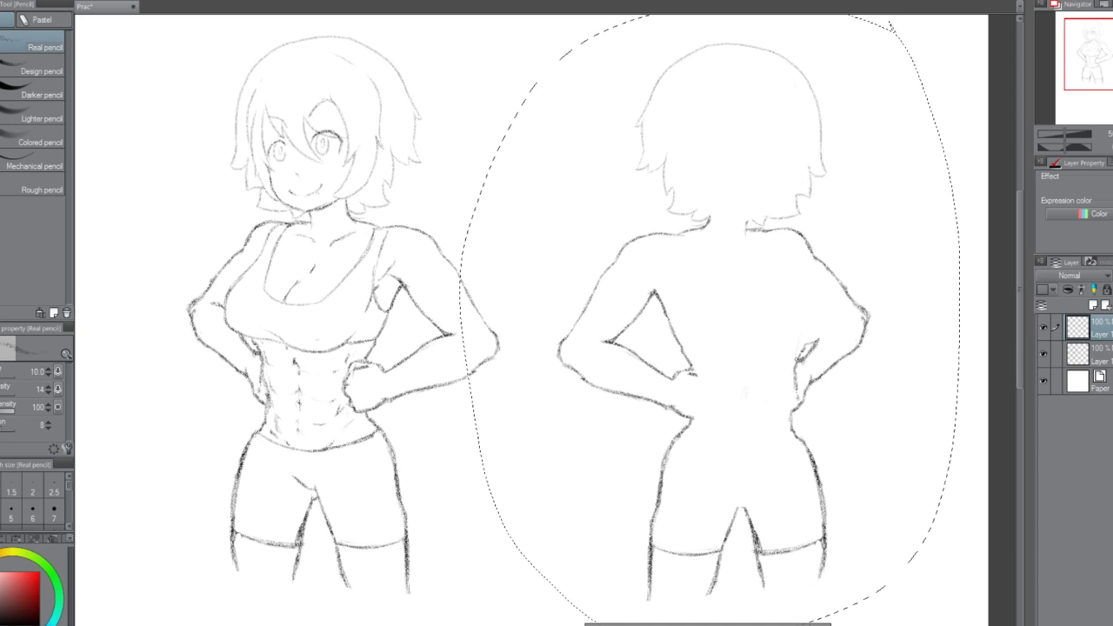
pyautogui.moveTo(805, 330)
pyautogui.mouseDown()
pyautogui.moveTo(798, 365)
pyautogui.moveTo(805, 301)
pyautogui.mouseUp()
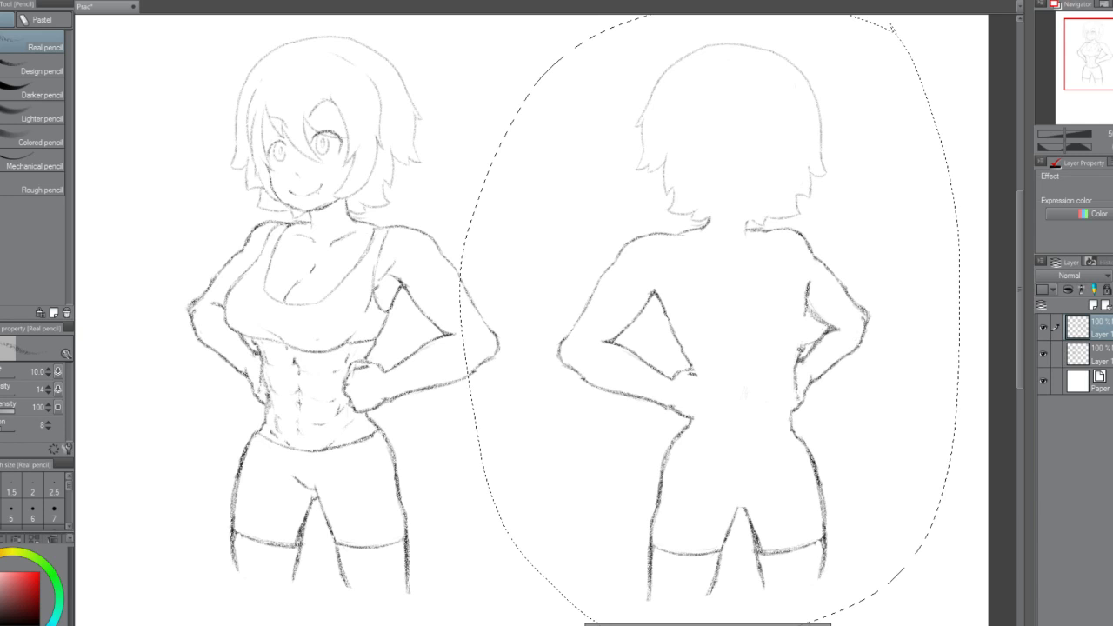
# Sketch the side contour, shoulder blades, curved spine line and nape hair tips on the back-view figure.
pyautogui.moveTo(809, 334); pyautogui.dragTo(800, 346)
pyautogui.moveTo(751, 264); pyautogui.dragTo(758, 297)
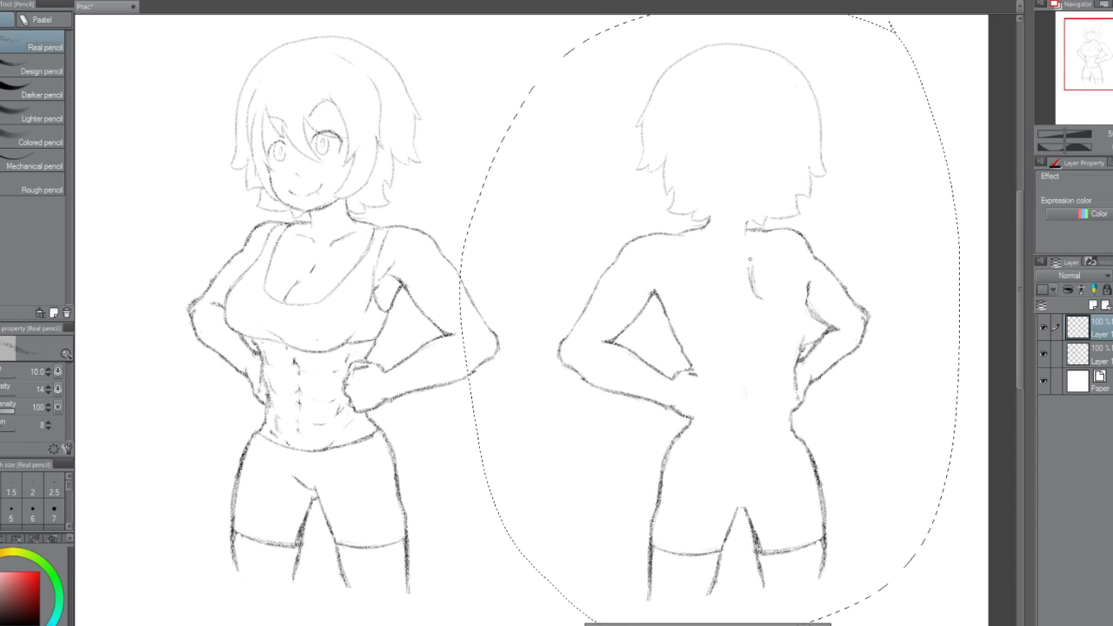
pyautogui.moveTo(713, 263); pyautogui.dragTo(705, 303)
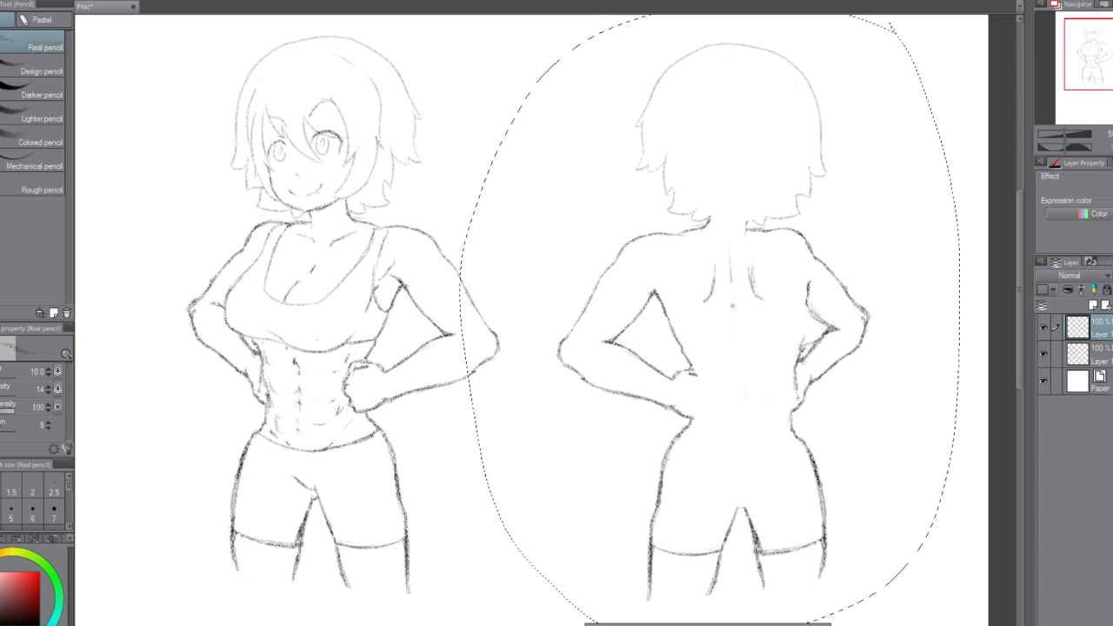
pyautogui.moveTo(732, 328); pyautogui.dragTo(731, 369)
pyautogui.hotkey('ctrl', 'z')
pyautogui.hotkey('ctrl', 'z')
pyautogui.hotkey('ctrl', 'z')
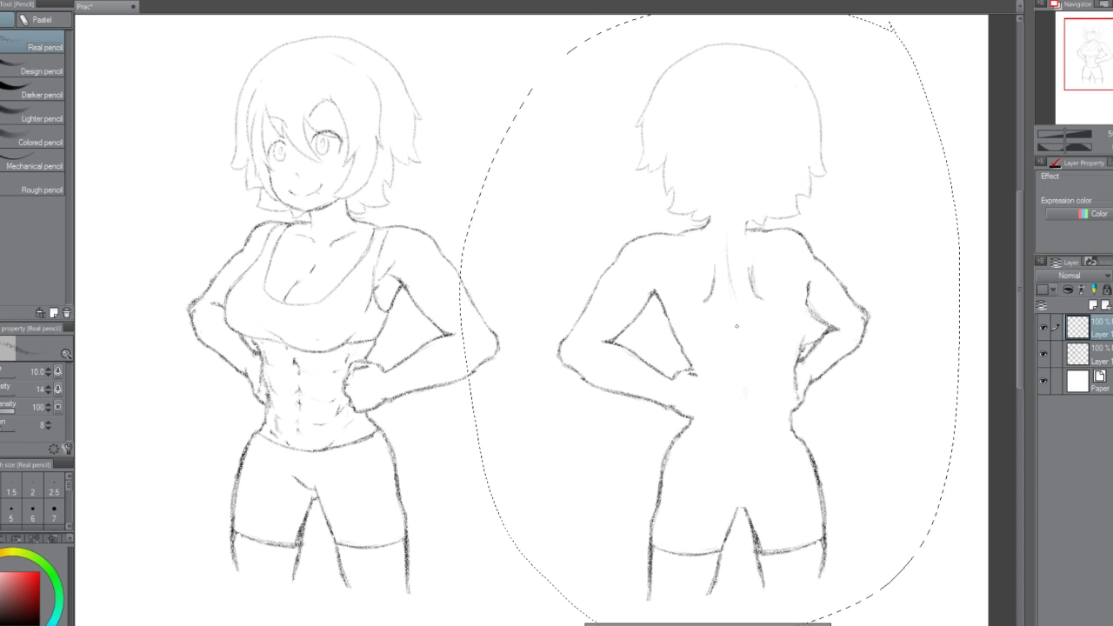
pyautogui.moveTo(731, 275); pyautogui.dragTo(748, 391)
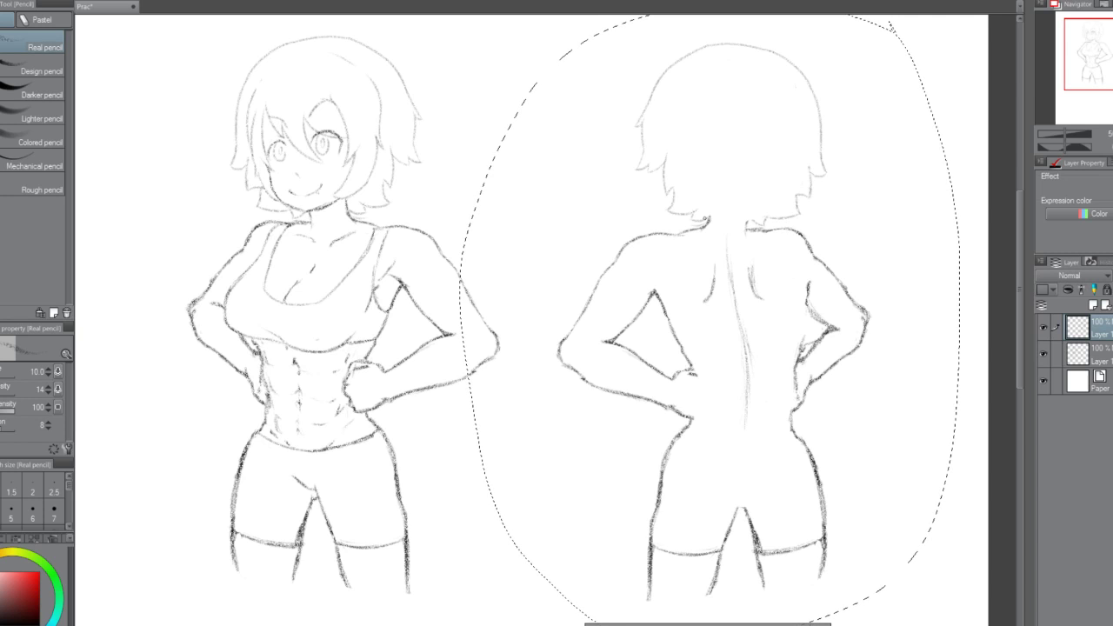
pyautogui.moveTo(714, 212); pyautogui.dragTo(731, 219)
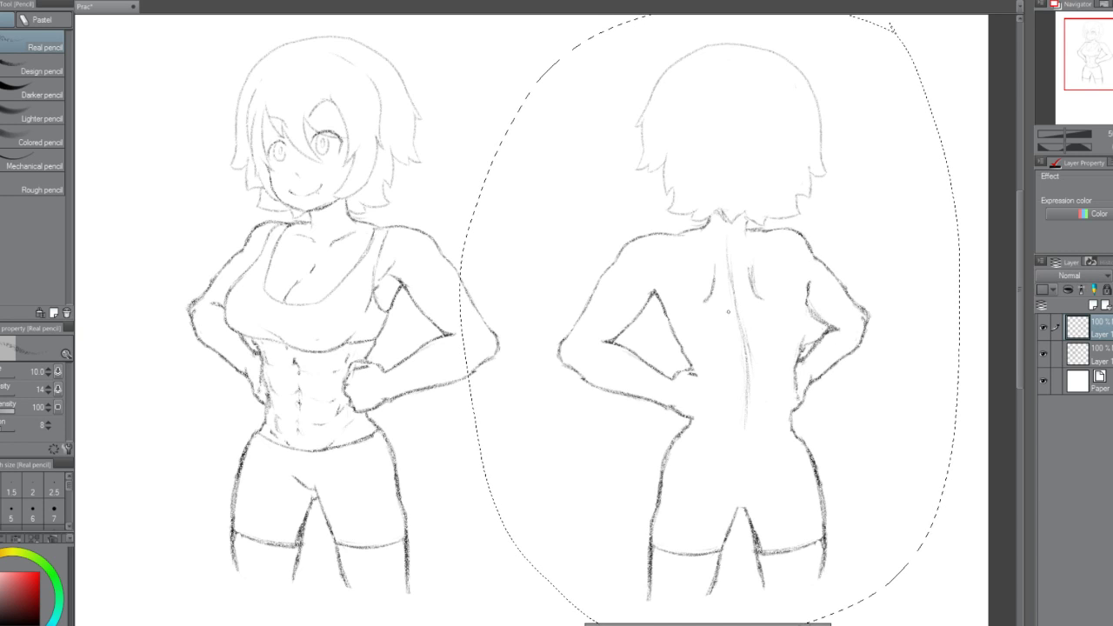
# Add the clothing lines of the top and shorts and the fists at the waist to the back-view figure.
pyautogui.moveTo(680, 320)
pyautogui.mouseDown()
pyautogui.moveTo(744, 327)
pyautogui.moveTo(798, 314)
pyautogui.mouseUp()
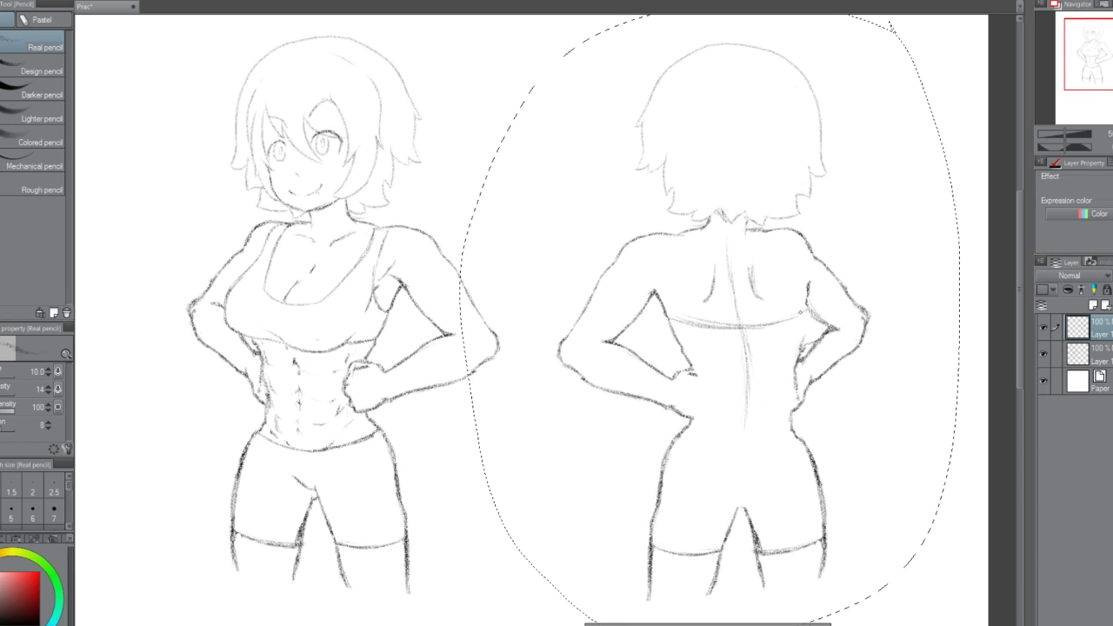
pyautogui.moveTo(687, 348); pyautogui.dragTo(793, 347)
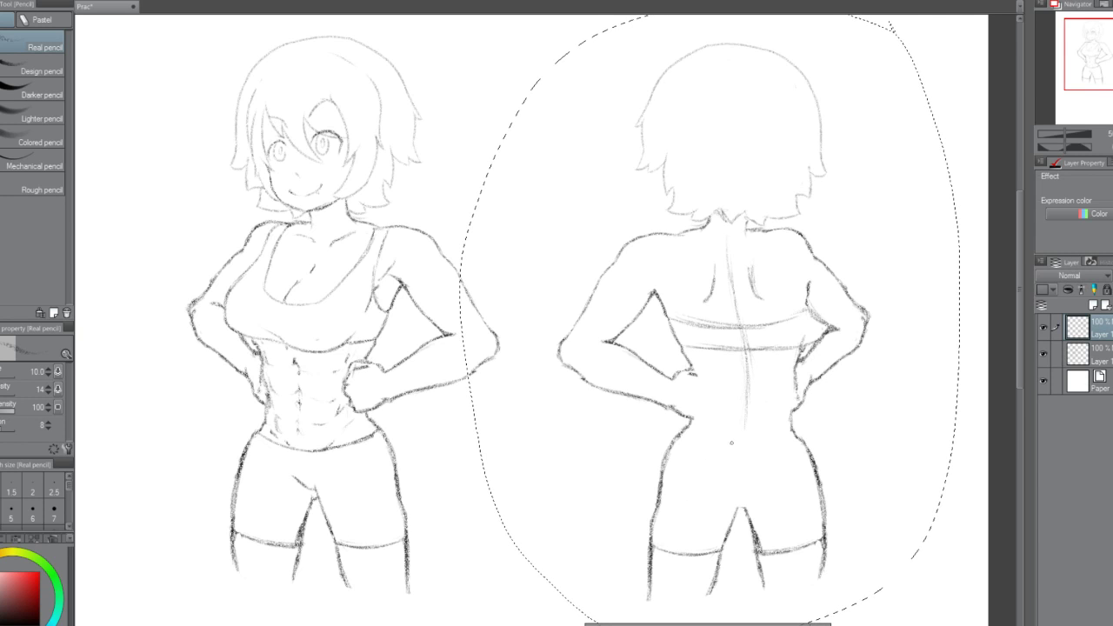
pyautogui.moveTo(738, 461)
pyautogui.mouseDown()
pyautogui.moveTo(732, 506)
pyautogui.moveTo(755, 525)
pyautogui.mouseUp()
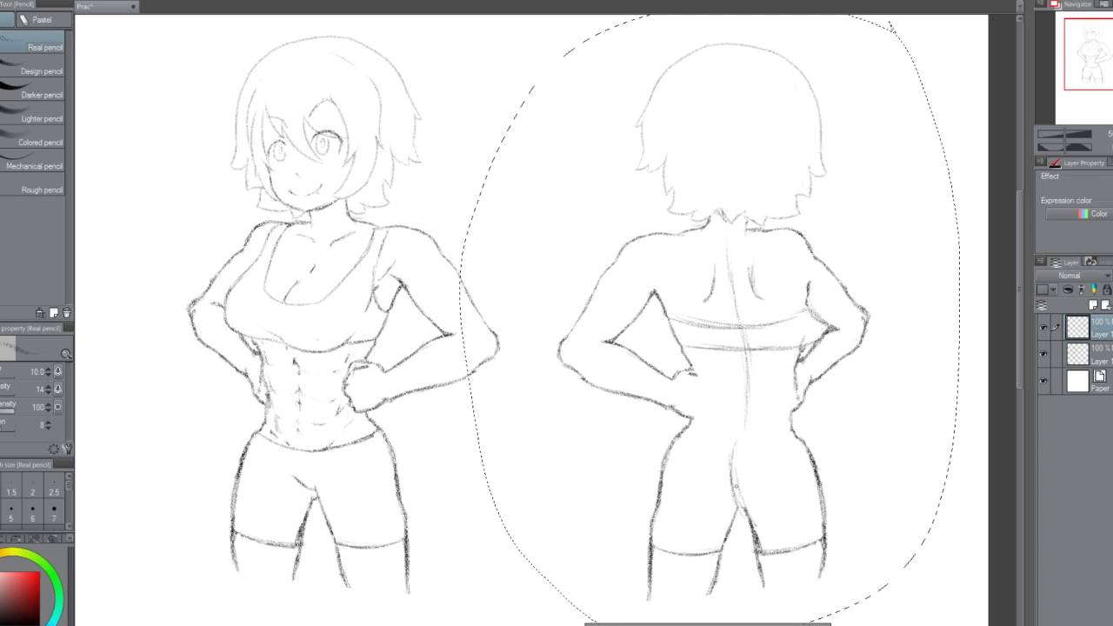
pyautogui.moveTo(733, 485); pyautogui.dragTo(751, 527)
pyautogui.moveTo(730, 457); pyautogui.dragTo(735, 499)
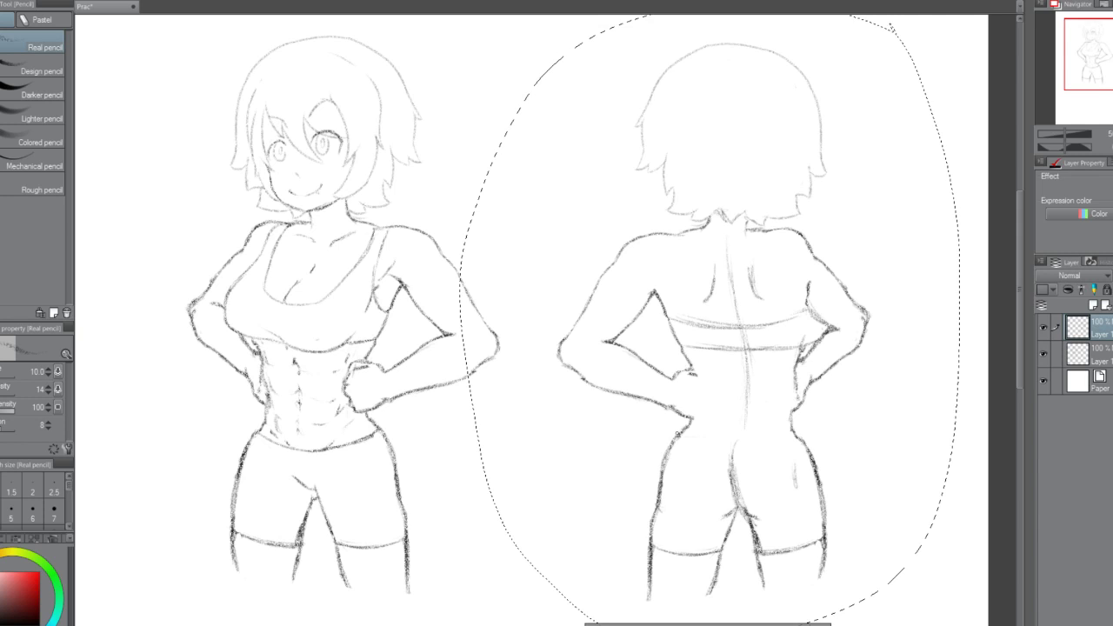
pyautogui.moveTo(677, 433)
pyautogui.mouseDown()
pyautogui.moveTo(783, 434)
pyautogui.moveTo(673, 435)
pyautogui.mouseUp()
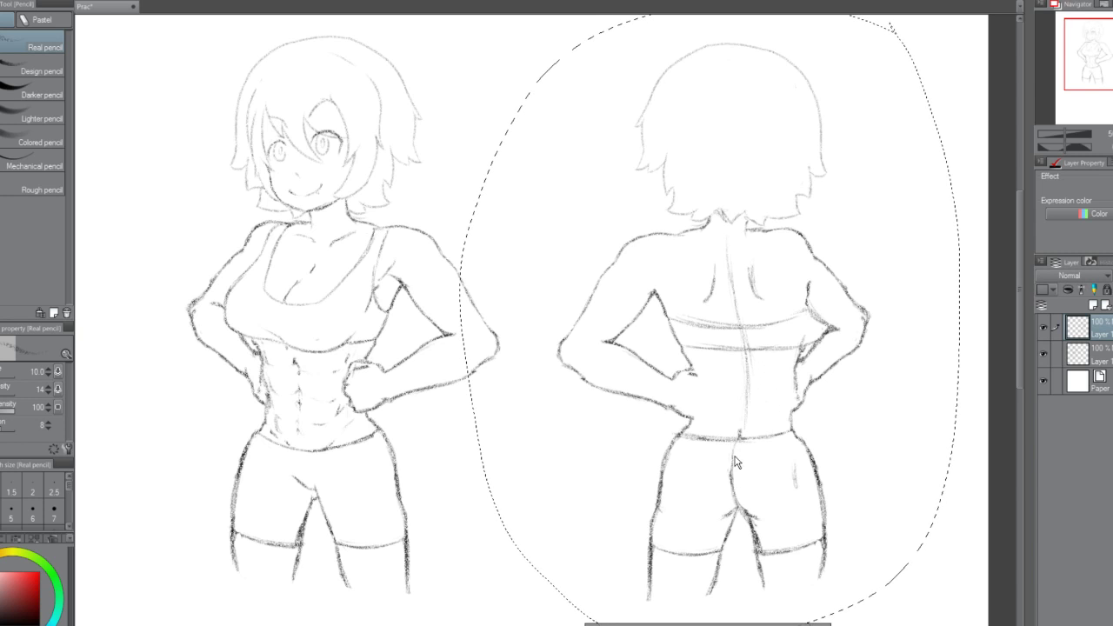
pyautogui.moveTo(731, 457); pyautogui.dragTo(732, 462)
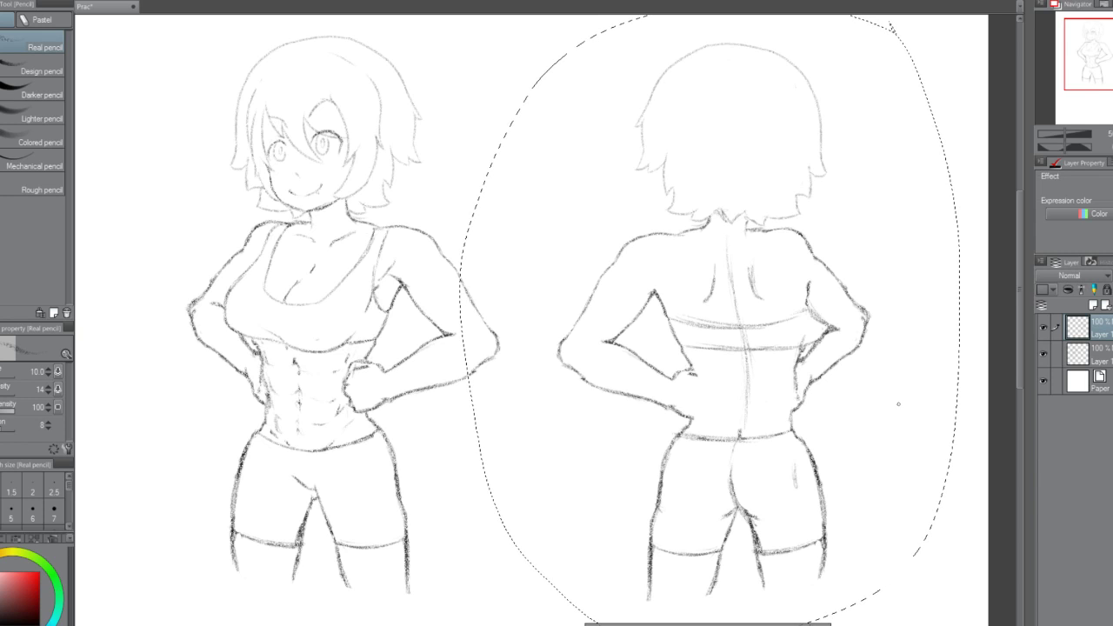
pyautogui.moveTo(694, 372); pyautogui.dragTo(689, 422)
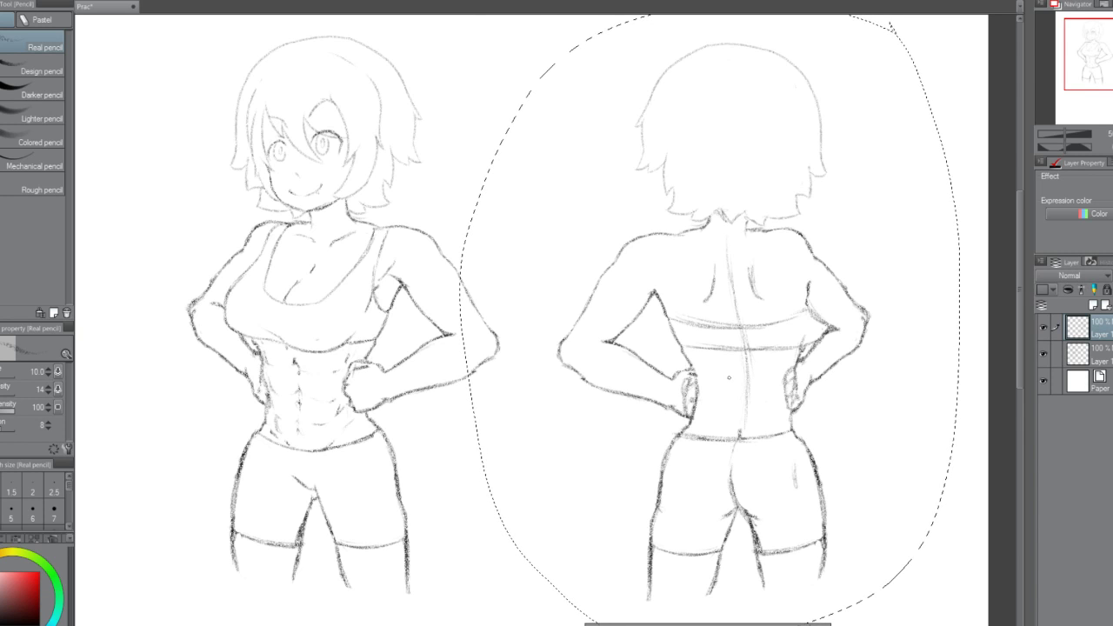
# Enlarge the brush size to 170, remove the selected back-view figure and clear the selection.
pyautogui.moveTo(728, 377); pyautogui.dragTo(804, 378)
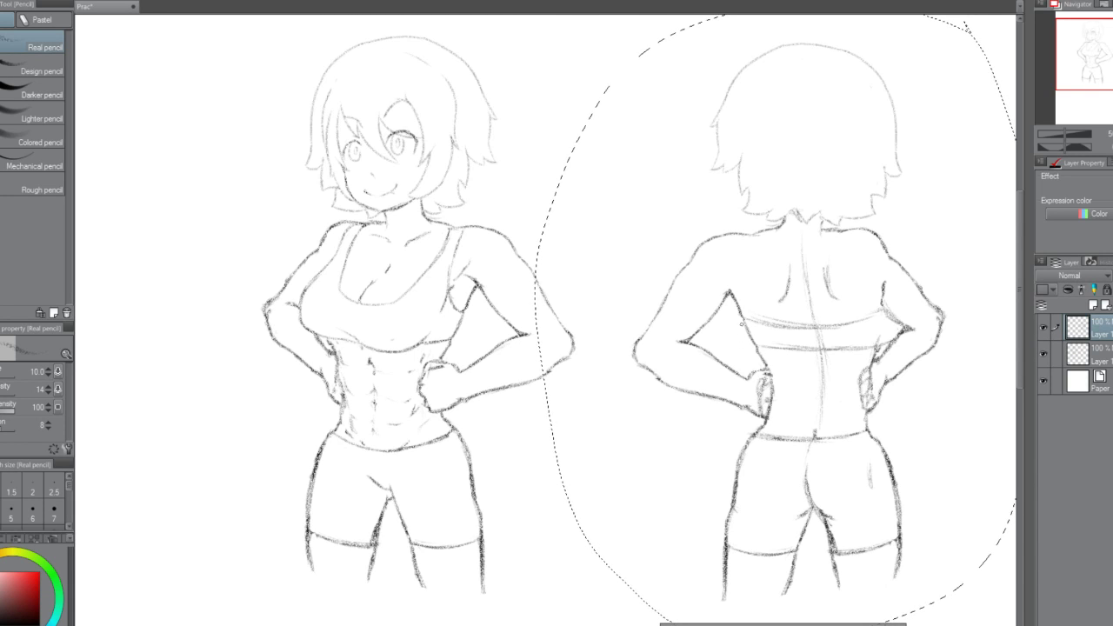
pyautogui.press(']')
pyautogui.press(']')
pyautogui.press(']')
pyautogui.press(']')
pyautogui.press(']')
pyautogui.press(']')
pyautogui.press(']')
pyautogui.press(']')
pyautogui.press(']')
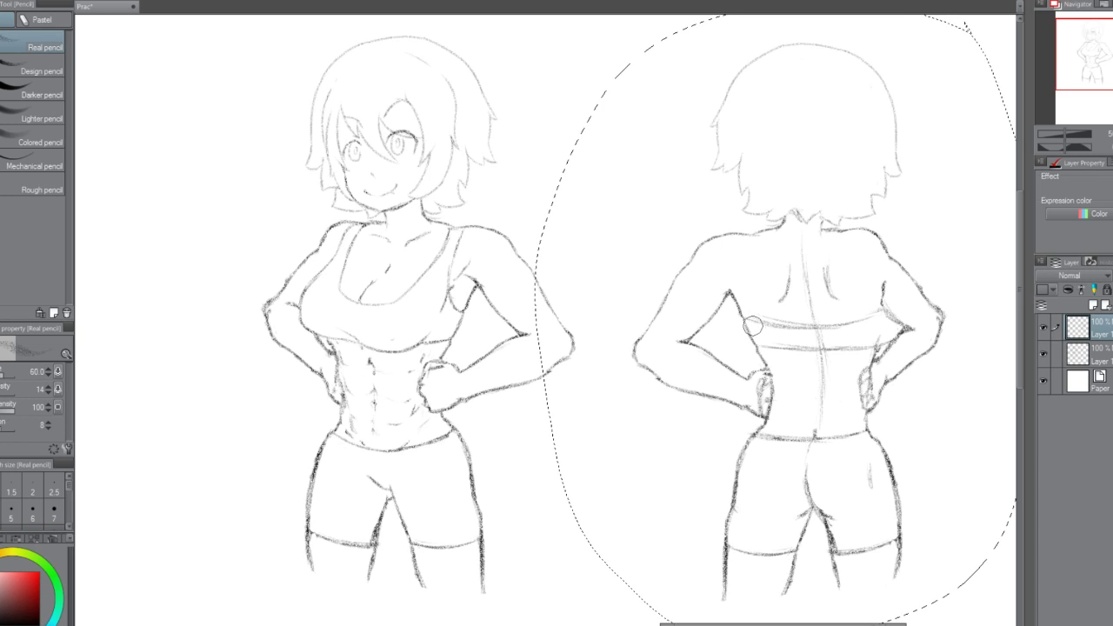
pyautogui.press(']')
pyautogui.press(']')
pyautogui.press(']')
pyautogui.press(']')
pyautogui.press(']')
pyautogui.press(']')
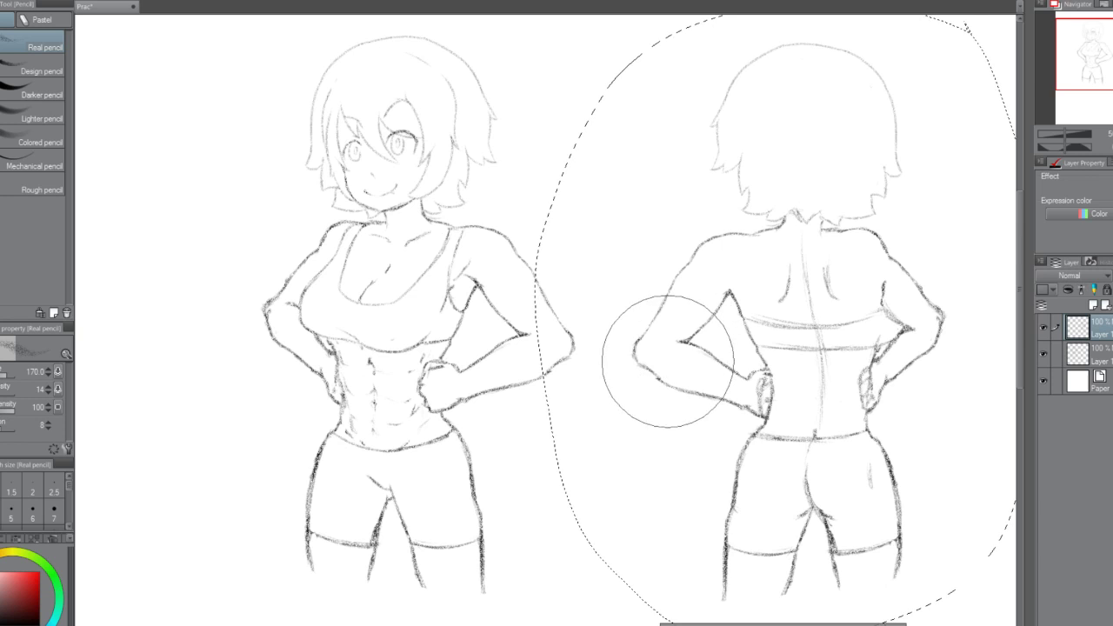
pyautogui.moveTo(667, 360)
pyautogui.mouseDown()
pyautogui.moveTo(682, 463)
pyautogui.moveTo(707, 285)
pyautogui.moveTo(752, 112)
pyautogui.moveTo(794, 92)
pyautogui.moveTo(792, 543)
pyautogui.moveTo(861, 188)
pyautogui.moveTo(879, 244)
pyautogui.moveTo(887, 574)
pyautogui.moveTo(903, 416)
pyautogui.moveTo(850, 83)
pyautogui.moveTo(730, 300)
pyautogui.mouseUp()
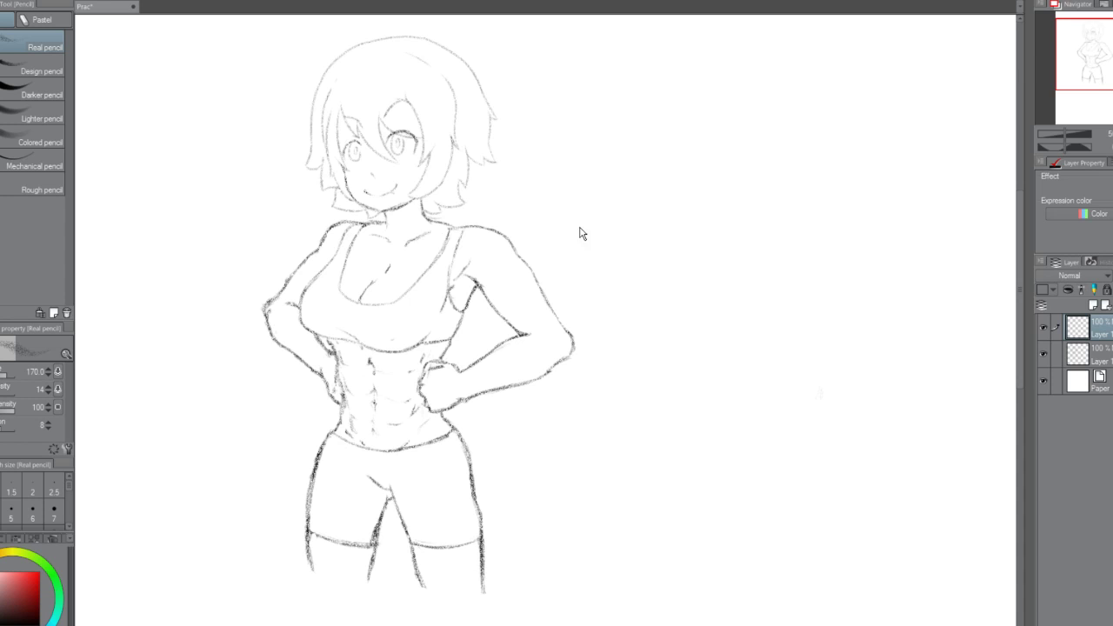
# Merge the active drawing layer with the layer below it.
pyautogui.hotkey('ctrl', 'e')
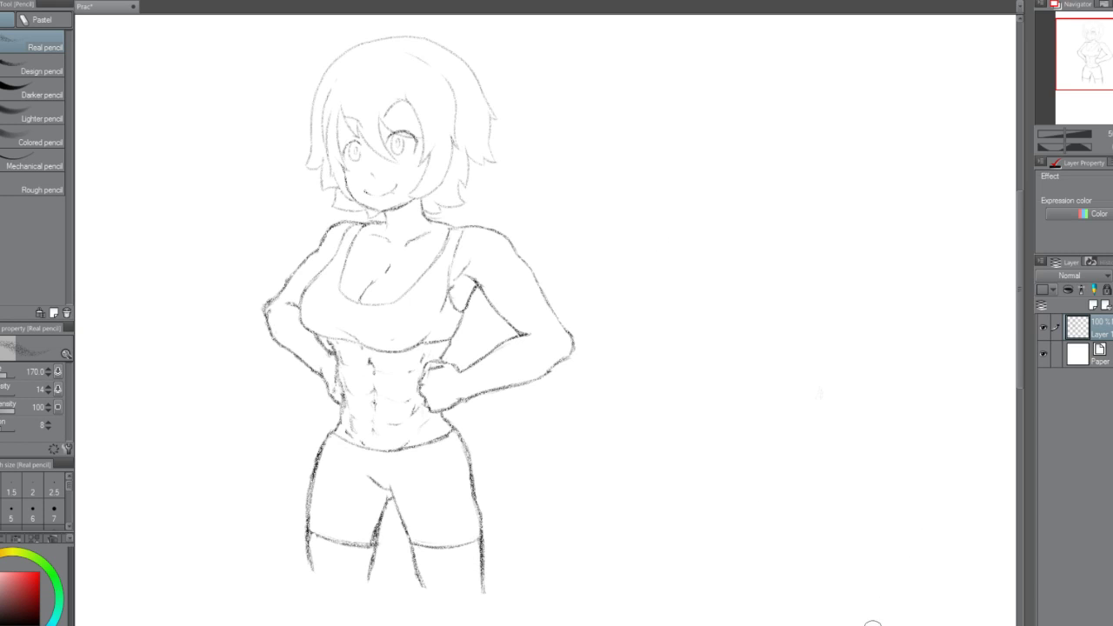
pyautogui.moveTo(760, 622); pyautogui.dragTo(716, 622)
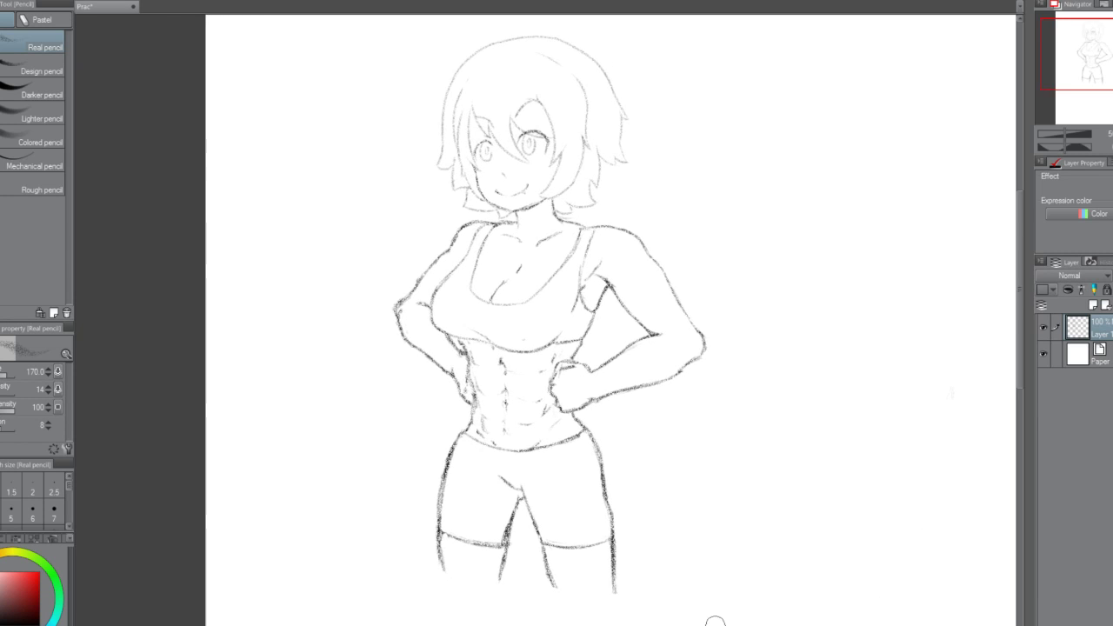
pyautogui.moveTo(1019, 292); pyautogui.dragTo(1019, 263)
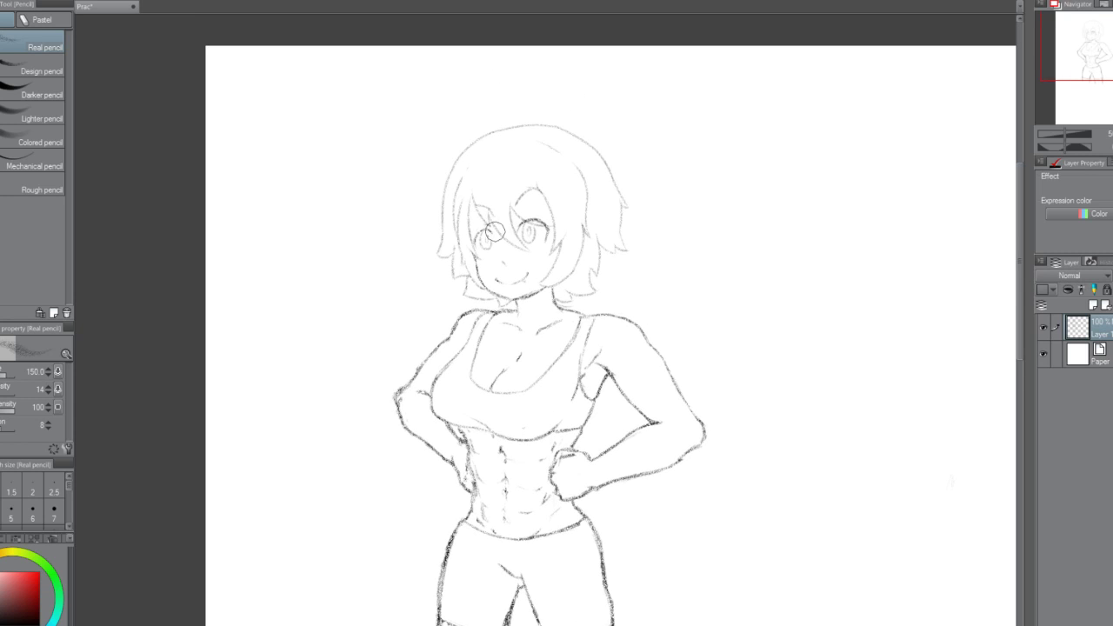
# Try out the Design pencil with curved test strokes in the blank space beside the face.
pyautogui.press('[')
pyautogui.scroll(3, 558, 294)
pyautogui.click(54, 62)
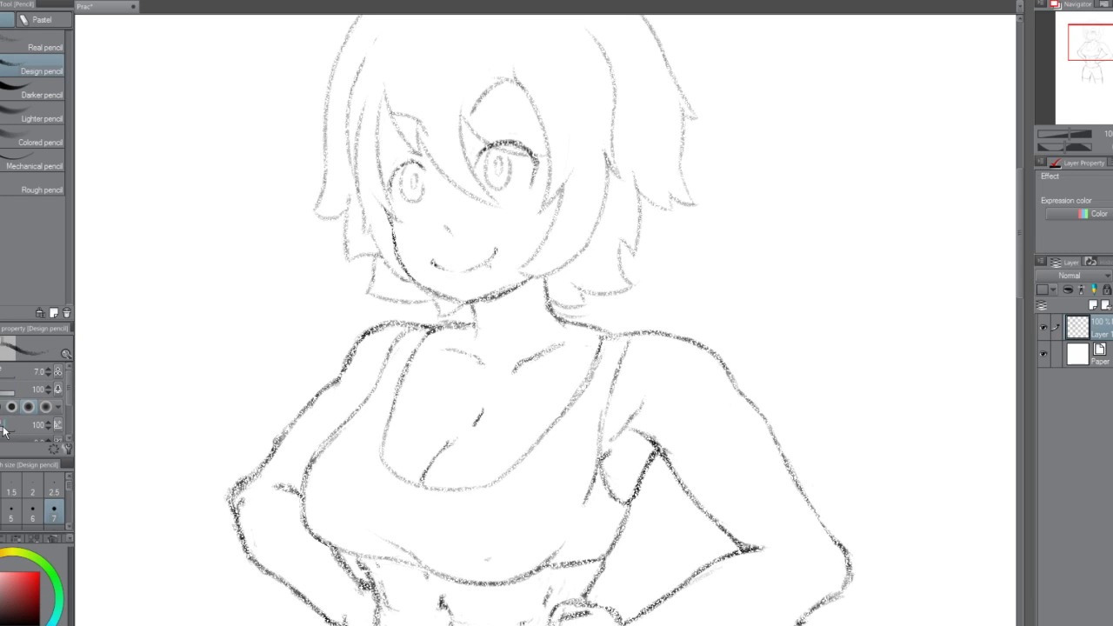
pyautogui.moveTo(68, 387); pyautogui.dragTo(70, 412)
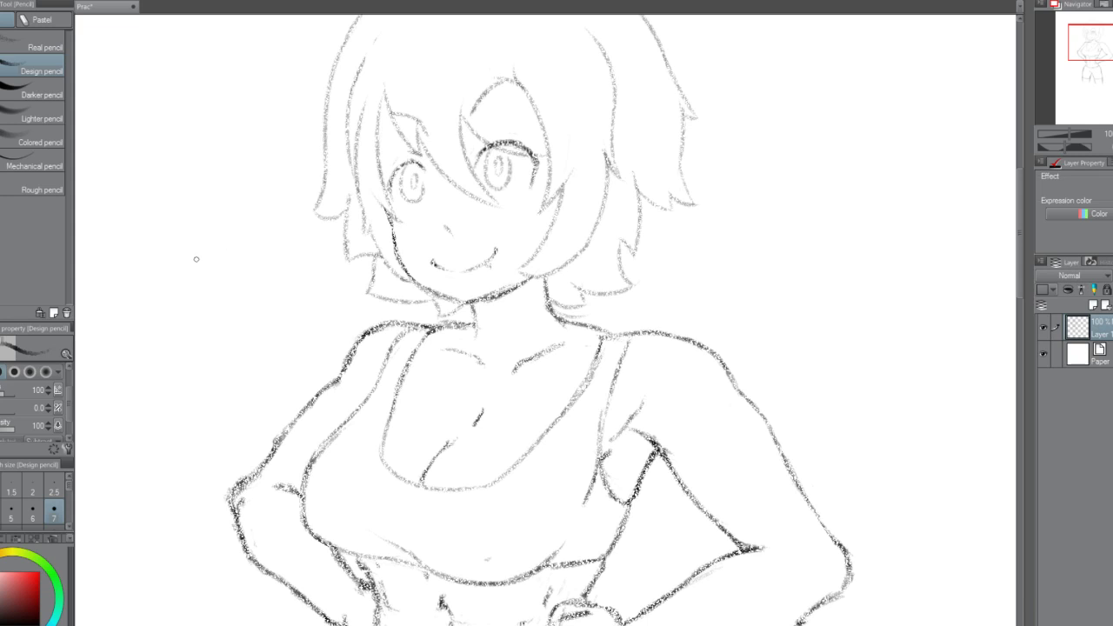
pyautogui.moveTo(186, 224); pyautogui.dragTo(242, 299)
pyautogui.hotkey('ctrl', 'z')
pyautogui.moveTo(165, 227); pyautogui.dragTo(226, 323)
pyautogui.hotkey('ctrl', 'z')
pyautogui.moveTo(156, 238); pyautogui.dragTo(233, 330)
pyautogui.hotkey('ctrl', 'z')
pyautogui.moveTo(160, 218); pyautogui.dragTo(256, 332)
pyautogui.moveTo(165, 201); pyautogui.dragTo(226, 300)
pyautogui.moveTo(174, 176); pyautogui.dragTo(241, 295)
pyautogui.hotkey('ctrl', 'z')
pyautogui.hotkey('ctrl', 'z')
pyautogui.hotkey('ctrl', 'z')
# Switch to the Darker pencil, test it with one long curve beside the figure, and set stabilization to 24.
pyautogui.click(45, 93)
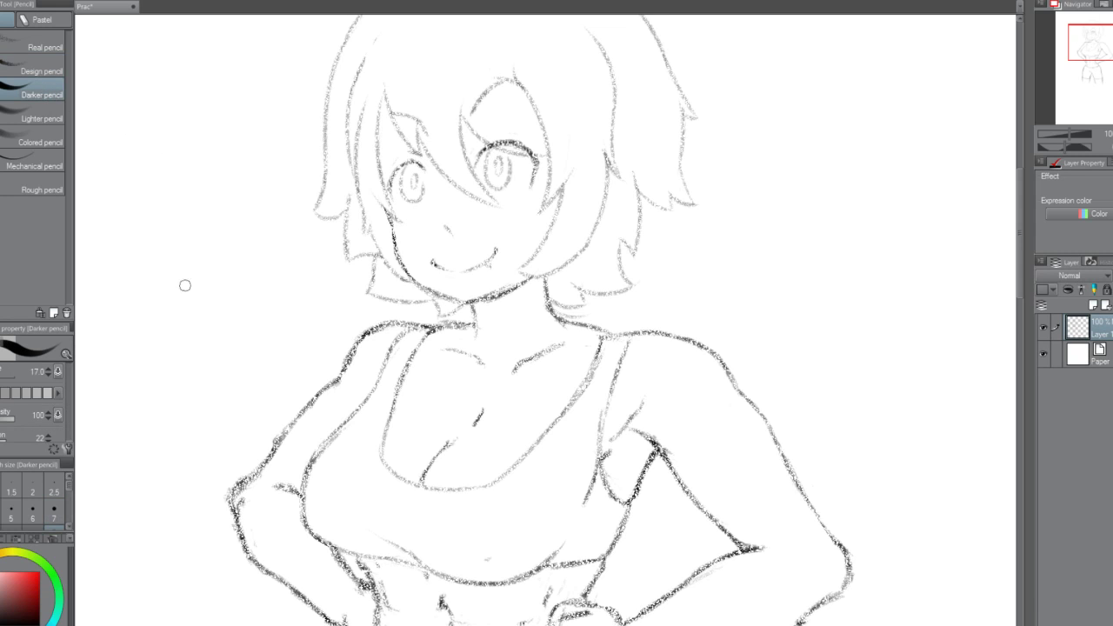
pyautogui.moveTo(153, 174); pyautogui.dragTo(248, 339)
pyautogui.scroll(-2, 199, 273)
pyautogui.scroll(4, 194, 252)
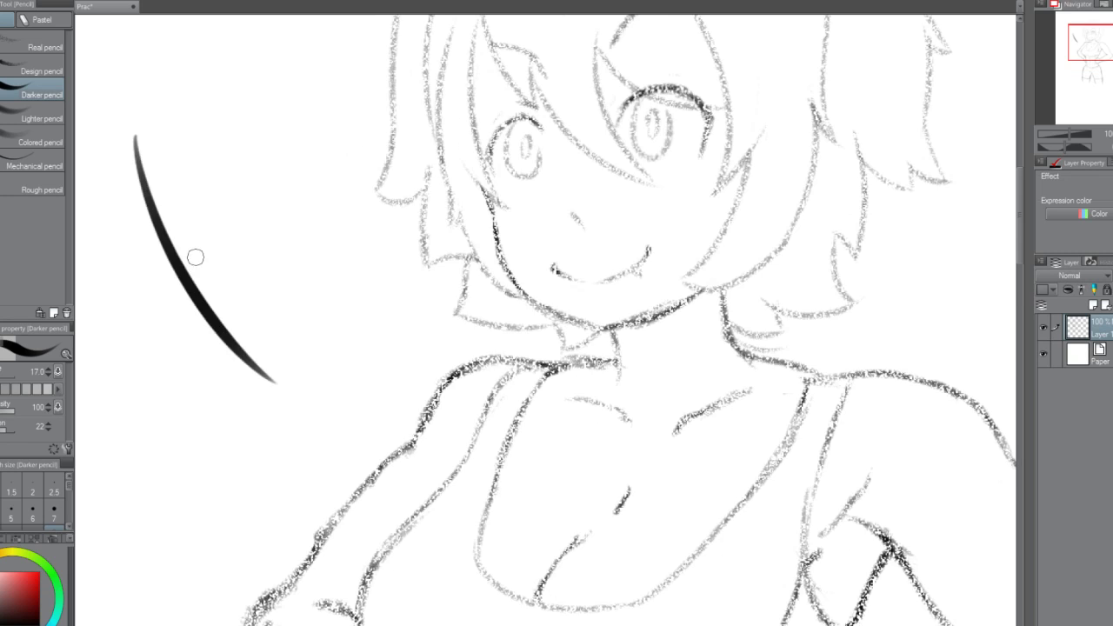
pyautogui.hotkey('ctrl', 'z')
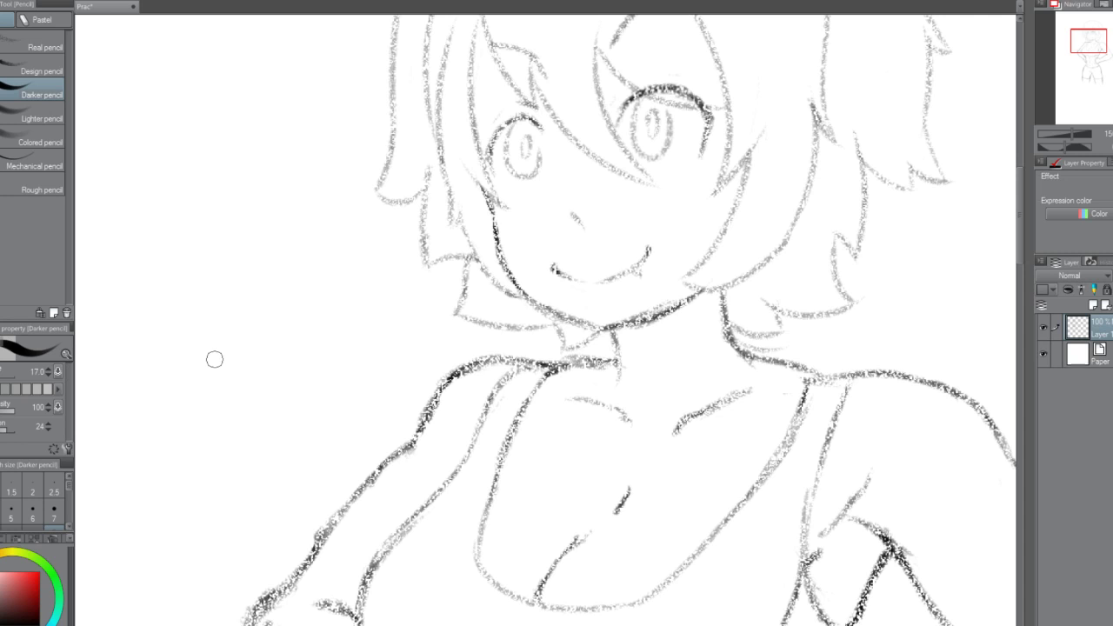
# Add a new layer above the sketch and set the Darker pencil's brush size to 7.
pyautogui.scroll(3, 1020, 254)
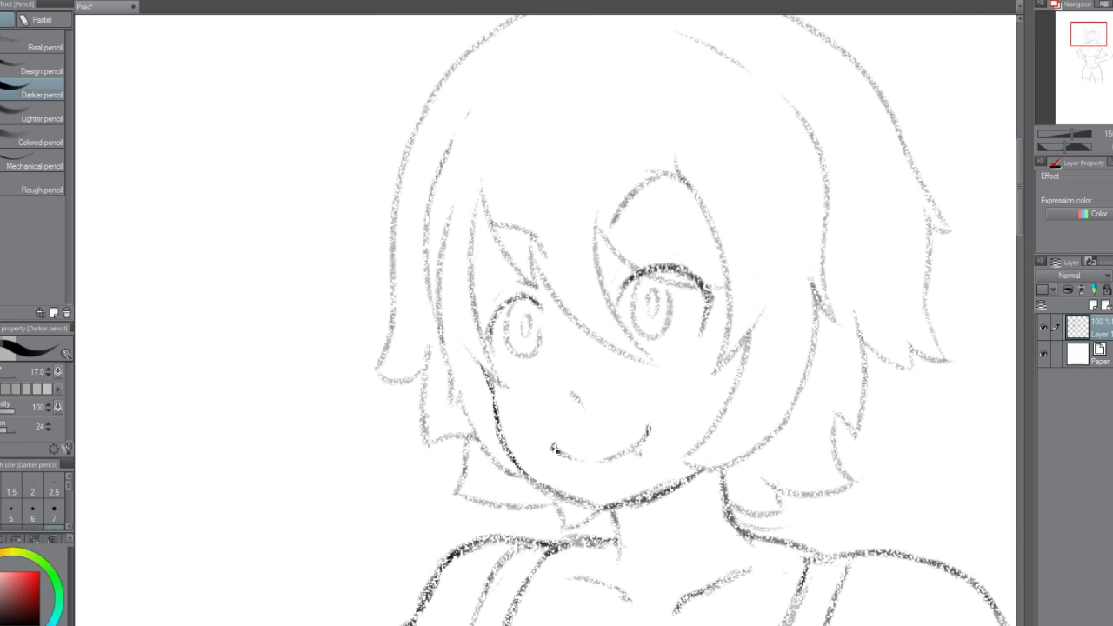
pyautogui.click(1093, 305)
pyautogui.moveTo(1019, 212)
pyautogui.mouseDown()
pyautogui.moveTo(1018, 193)
pyautogui.moveTo(1020, 215)
pyautogui.mouseUp()
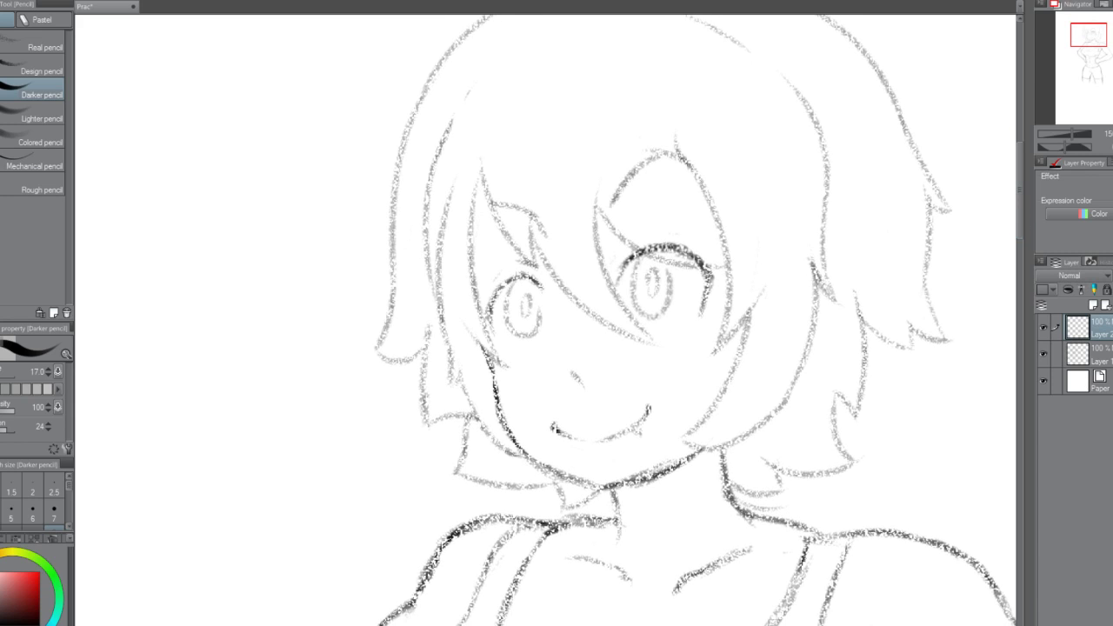
pyautogui.press('[')
pyautogui.press('[')
pyautogui.press('[')
pyautogui.press('[')
pyautogui.press('[')
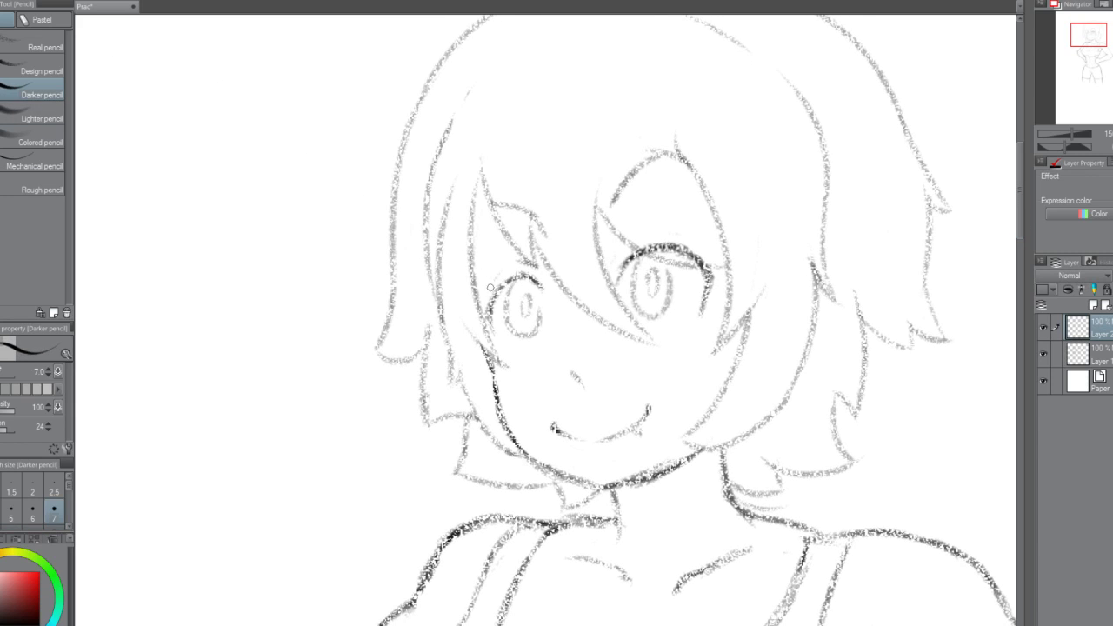
# Lower the sketch layer's opacity to 43% and make the new upper layer active again.
pyautogui.moveTo(484, 347); pyautogui.dragTo(500, 413)
pyautogui.hotkey('ctrl', 'z')
pyautogui.click(1094, 354)
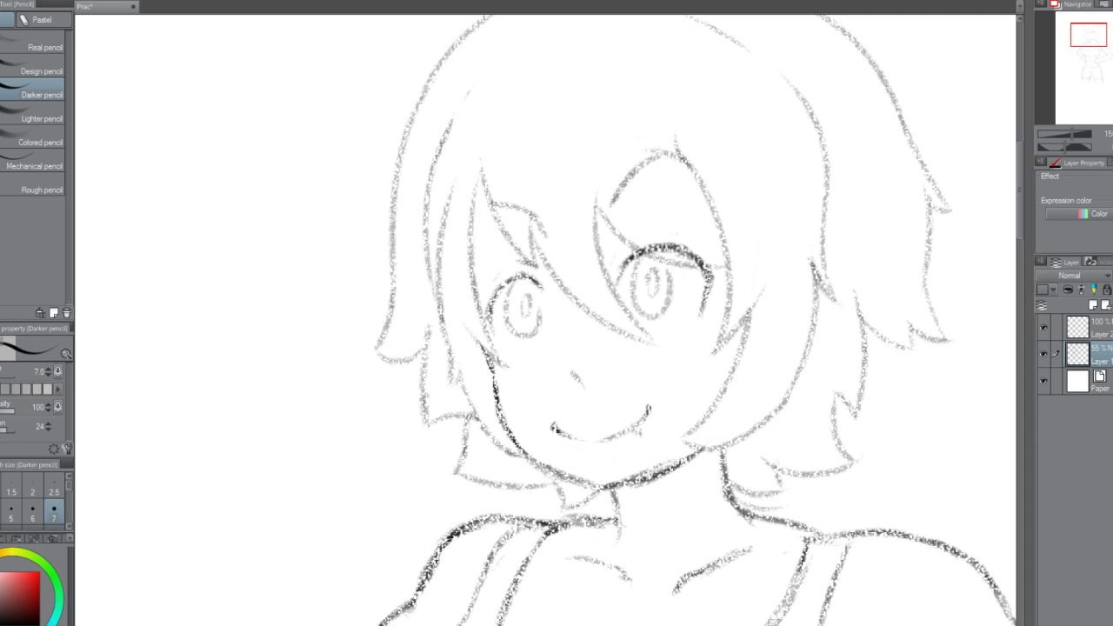
pyautogui.click(1094, 327)
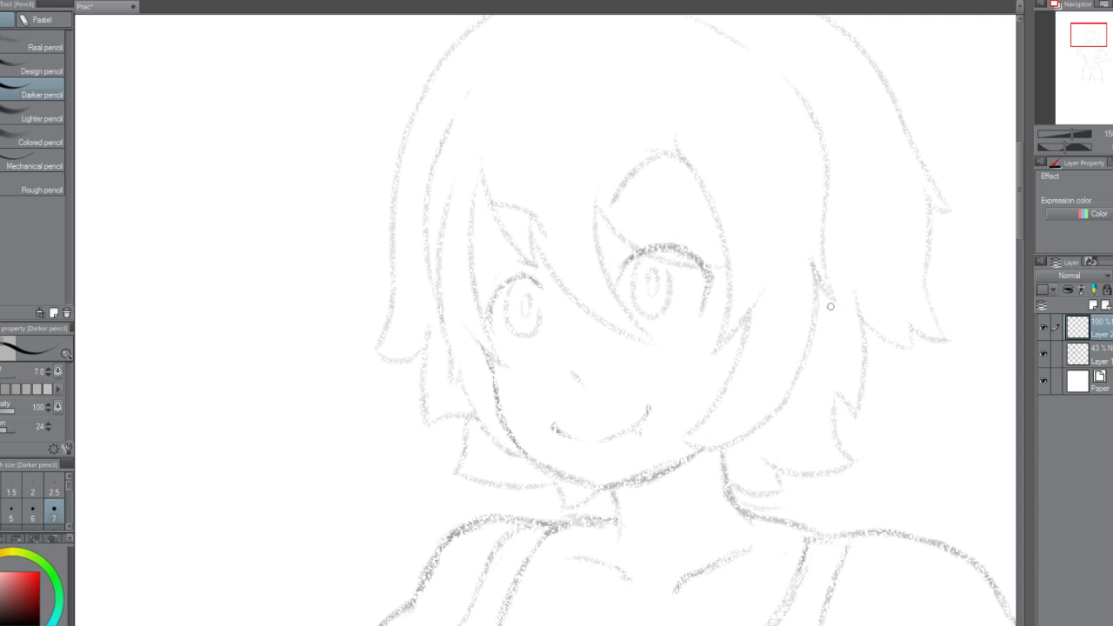
# Ink the face outline over the sketch from the cheek down to the chin and up along the jaw, redoing unsatisfactory strokes.
pyautogui.moveTo(483, 345)
pyautogui.mouseDown()
pyautogui.moveTo(510, 438)
pyautogui.moveTo(605, 485)
pyautogui.mouseUp()
pyautogui.hotkey('ctrl', 'z')
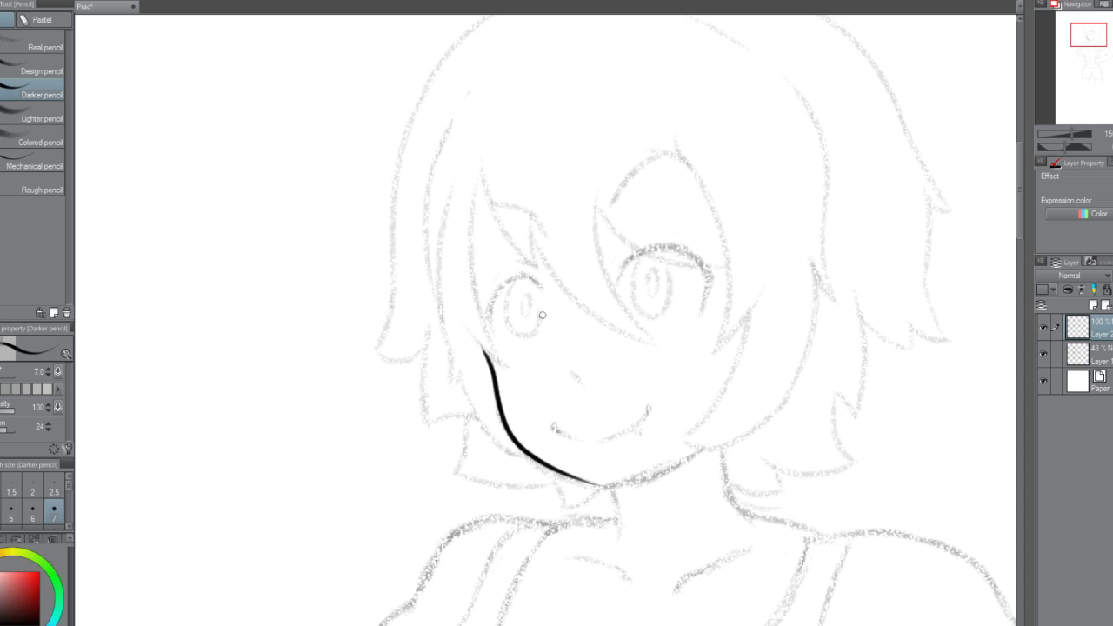
pyautogui.hotkey('ctrl', 'z')
pyautogui.moveTo(603, 485); pyautogui.dragTo(698, 453)
pyautogui.hotkey('ctrl', 'z')
pyautogui.moveTo(632, 483)
pyautogui.mouseDown()
pyautogui.moveTo(696, 448)
pyautogui.moveTo(603, 487)
pyautogui.mouseUp()
pyautogui.hotkey('ctrl', 'z')
pyautogui.hotkey('ctrl', 'z')
pyautogui.moveTo(695, 453)
pyautogui.mouseDown()
pyautogui.moveTo(600, 489)
pyautogui.moveTo(691, 449)
pyautogui.mouseUp()
pyautogui.hotkey('ctrl', 'z')
pyautogui.hotkey('ctrl', 'z')
pyautogui.moveTo(601, 485)
pyautogui.mouseDown()
pyautogui.moveTo(659, 472)
pyautogui.moveTo(702, 445)
pyautogui.moveTo(604, 485)
pyautogui.moveTo(706, 440)
pyautogui.mouseUp()
pyautogui.hotkey('ctrl', 'z')
# Ink the smiling mouth as two tapered curves with thick corners, leaving a gap in the middle.
pyautogui.scroll(3, 544, 407)
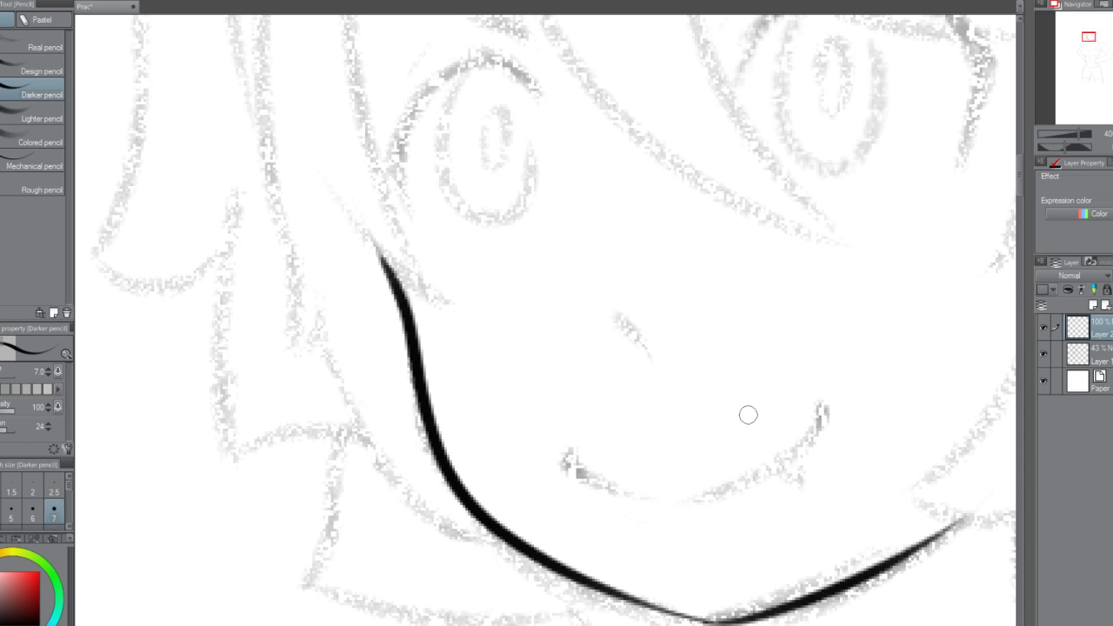
pyautogui.moveTo(572, 468)
pyautogui.mouseDown()
pyautogui.moveTo(565, 445)
pyautogui.moveTo(639, 498)
pyautogui.mouseUp()
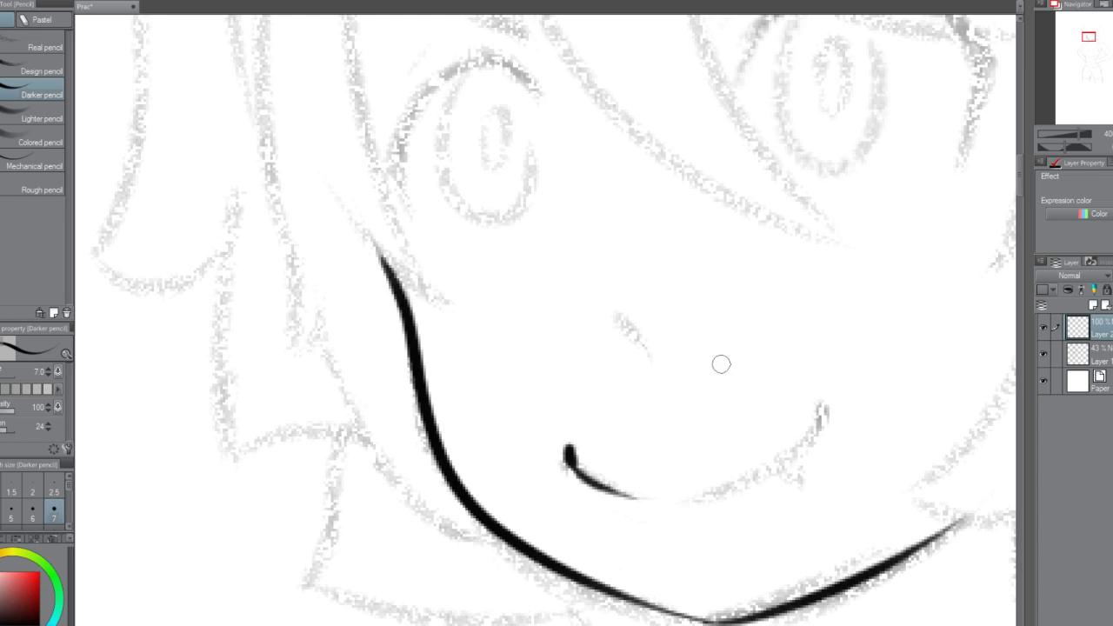
pyautogui.moveTo(822, 405)
pyautogui.mouseDown()
pyautogui.moveTo(818, 428)
pyautogui.moveTo(735, 497)
pyautogui.mouseUp()
pyautogui.hotkey('ctrl', 'z')
pyautogui.moveTo(821, 422); pyautogui.dragTo(721, 494)
pyautogui.hotkey('ctrl', 'z')
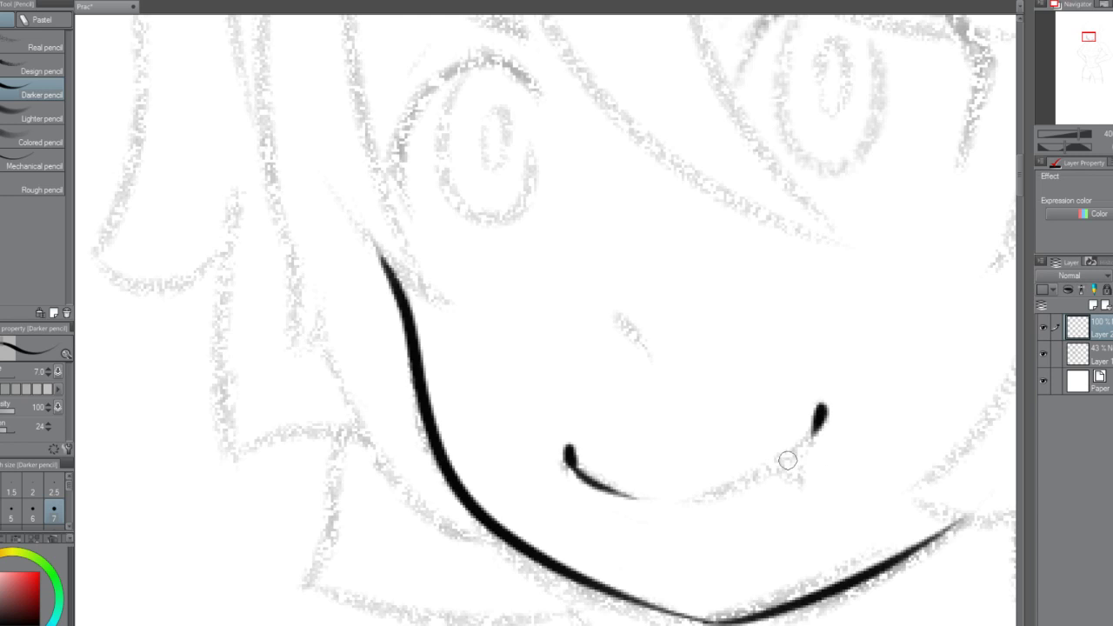
pyautogui.moveTo(821, 422); pyautogui.dragTo(721, 492)
pyautogui.hotkey('ctrl', 'z')
pyautogui.moveTo(821, 423)
pyautogui.mouseDown()
pyautogui.moveTo(749, 483)
pyautogui.moveTo(711, 499)
pyautogui.mouseUp()
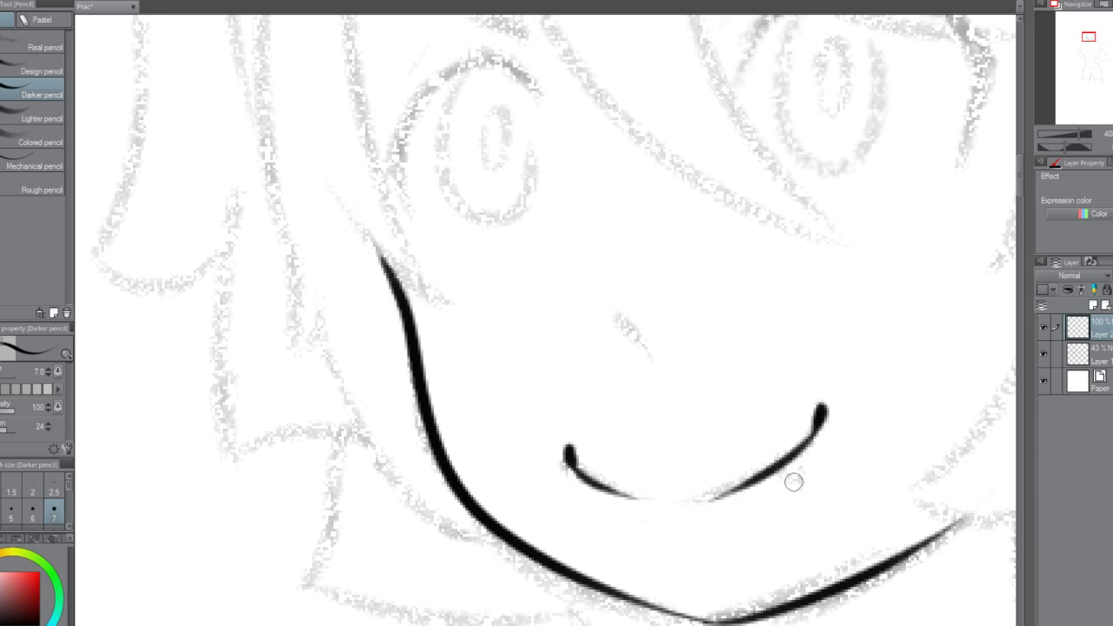
# Ink a small pointed fang hanging from the mouth line near the smile's raised corner.
pyautogui.moveTo(791, 465)
pyautogui.mouseDown()
pyautogui.moveTo(800, 477)
pyautogui.moveTo(800, 439)
pyautogui.mouseUp()
pyautogui.hotkey('ctrl', 'z')
pyautogui.hotkey('ctrl', 'z')
pyautogui.hotkey('ctrl', 'z')
pyautogui.moveTo(804, 479); pyautogui.dragTo(801, 435)
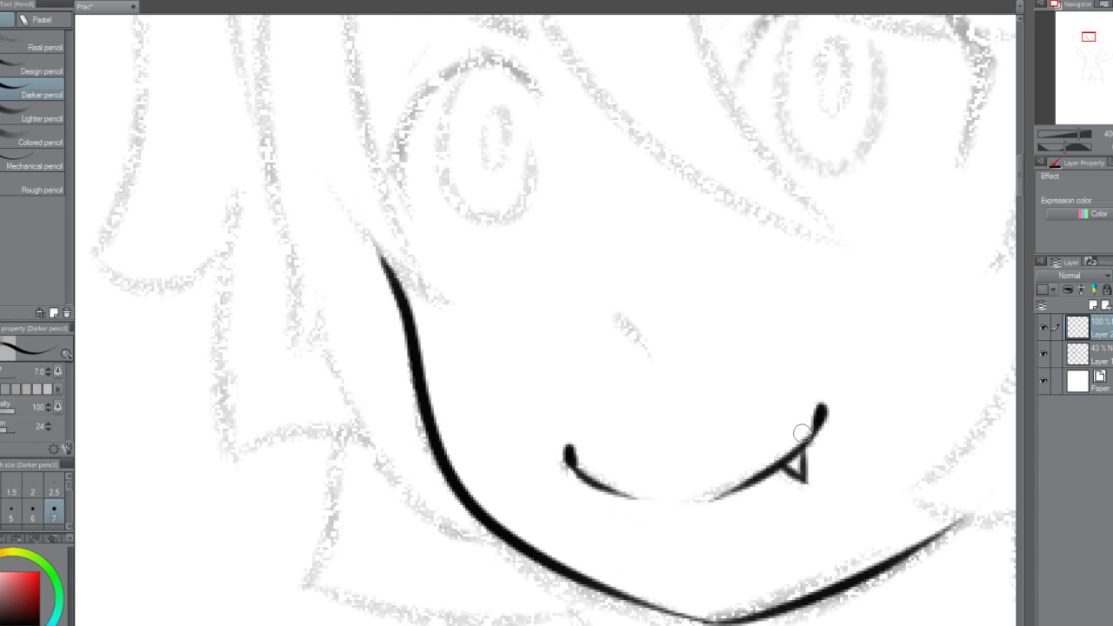
# Ink the nose as one short, slanted, tapered mark between the eyes and the mouth.
pyautogui.scroll(-3, 817, 413)
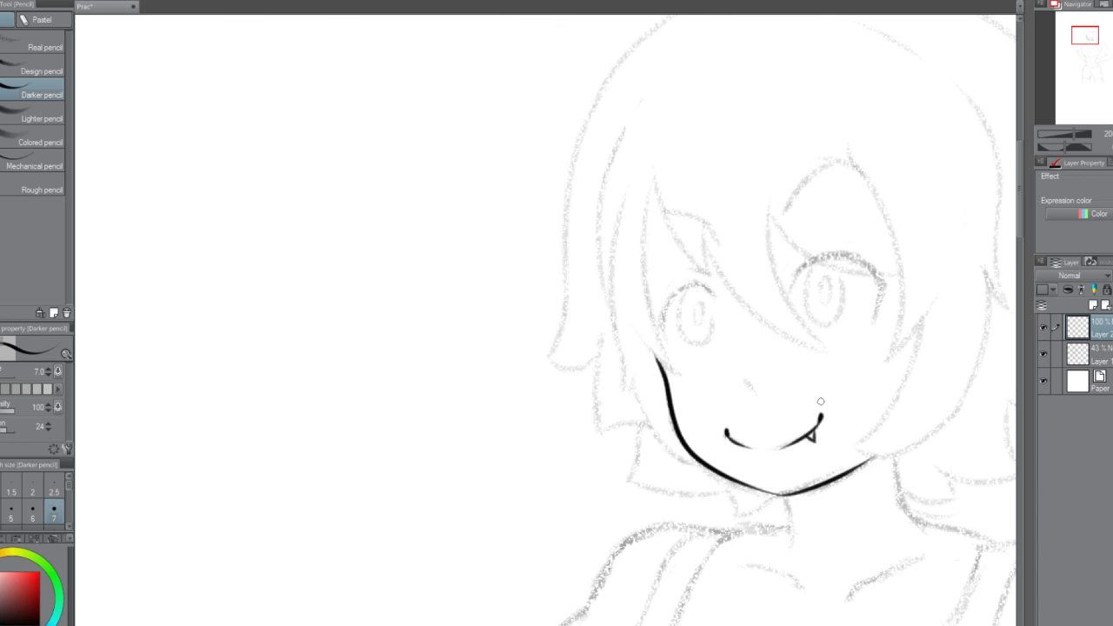
pyautogui.scroll(3, 819, 402)
pyautogui.moveTo(665, 360); pyautogui.dragTo(695, 402)
pyautogui.hotkey('ctrl', 'z')
pyautogui.scroll(-3, 760, 469)
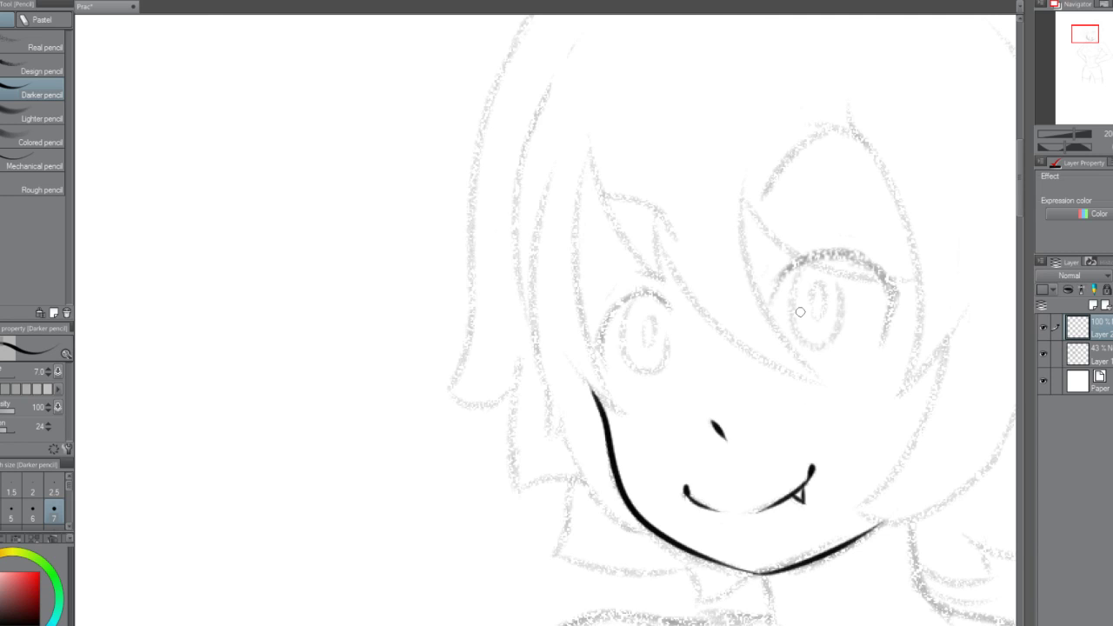
# Ink the left eye's outer corner as a short slanted stroke just above the cheek line.
pyautogui.scroll(3, 669, 330)
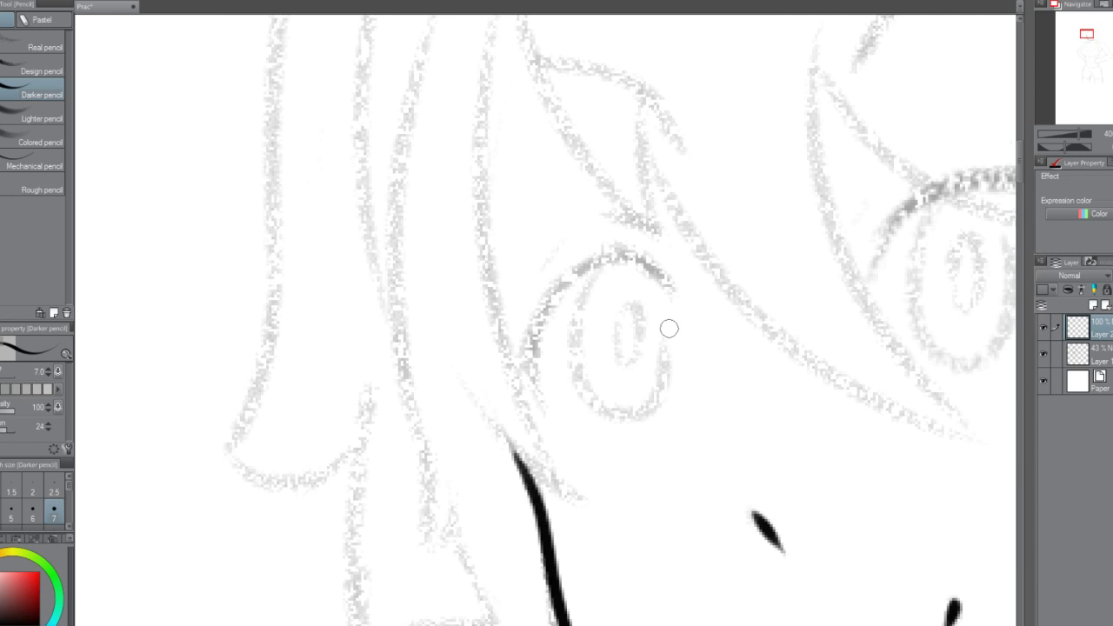
pyautogui.moveTo(519, 363); pyautogui.dragTo(546, 402)
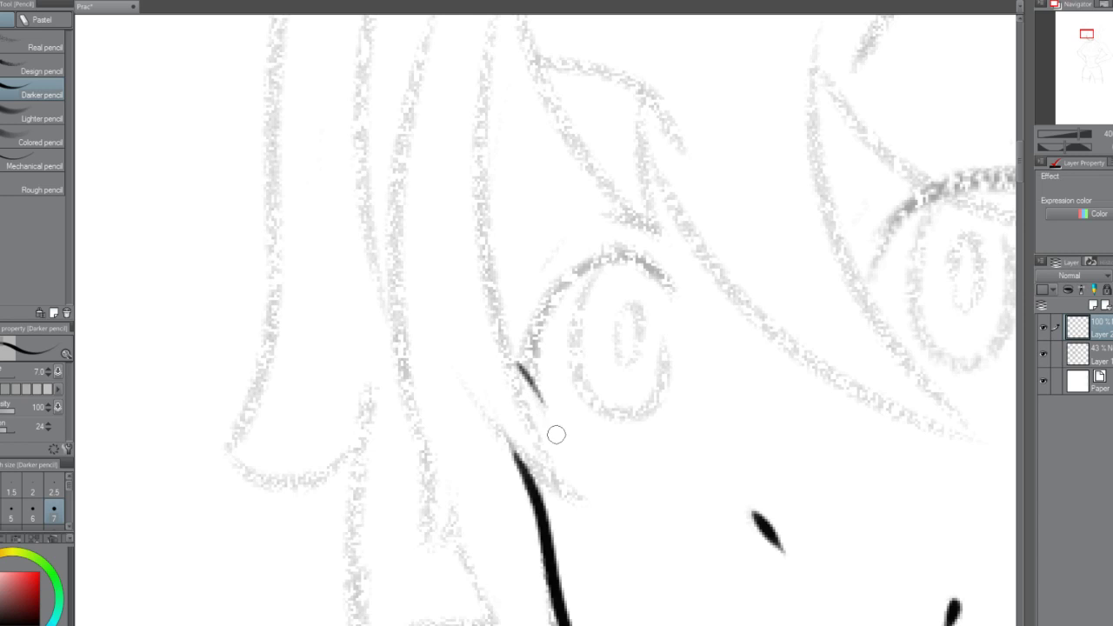
pyautogui.moveTo(517, 364); pyautogui.dragTo(548, 410)
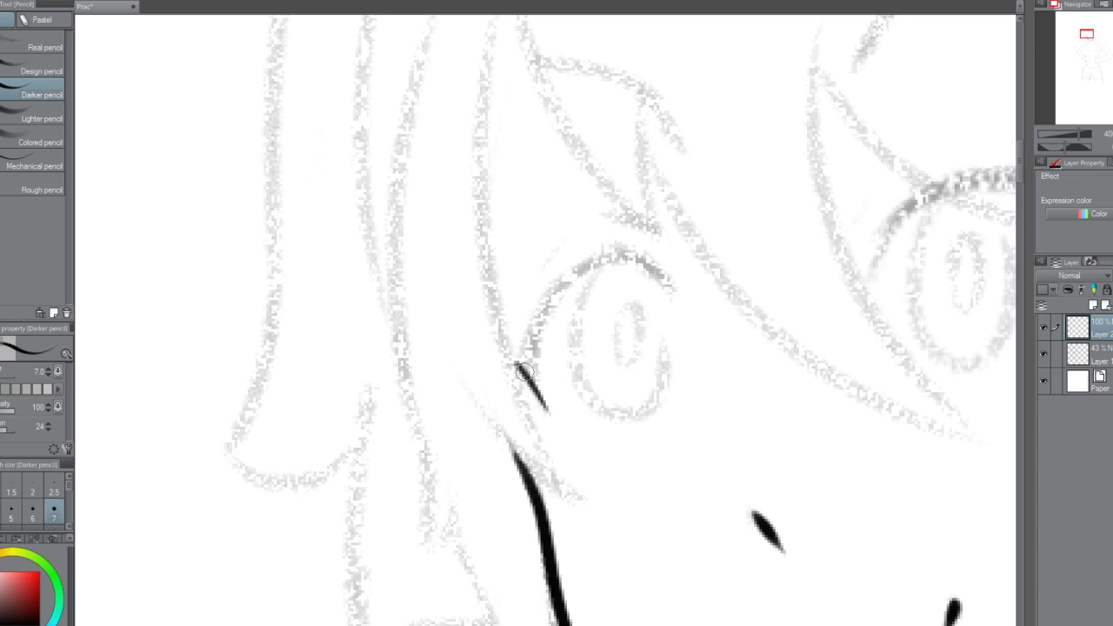
# Ink the left eye's upper eyelid as a thin arch from the outer corner over to the inner side, redoing uneven strokes.
pyautogui.moveTo(515, 364); pyautogui.dragTo(541, 296)
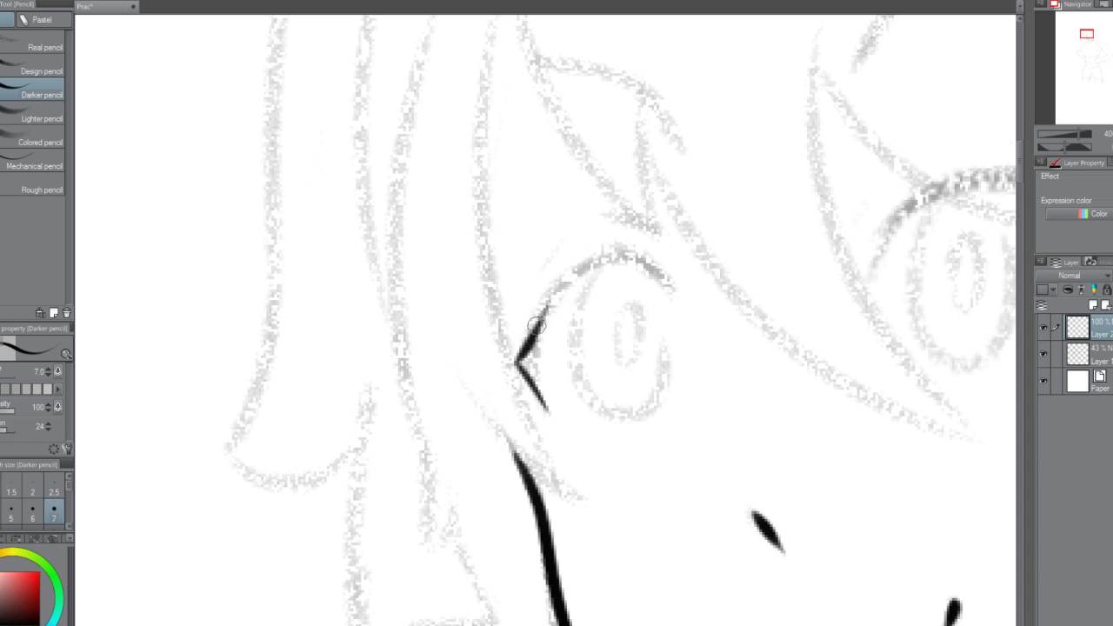
pyautogui.hotkey('ctrl', 'z')
pyautogui.moveTo(517, 363)
pyautogui.mouseDown()
pyautogui.moveTo(530, 326)
pyautogui.moveTo(616, 251)
pyautogui.moveTo(665, 266)
pyautogui.mouseUp()
pyautogui.hotkey('ctrl', 'z')
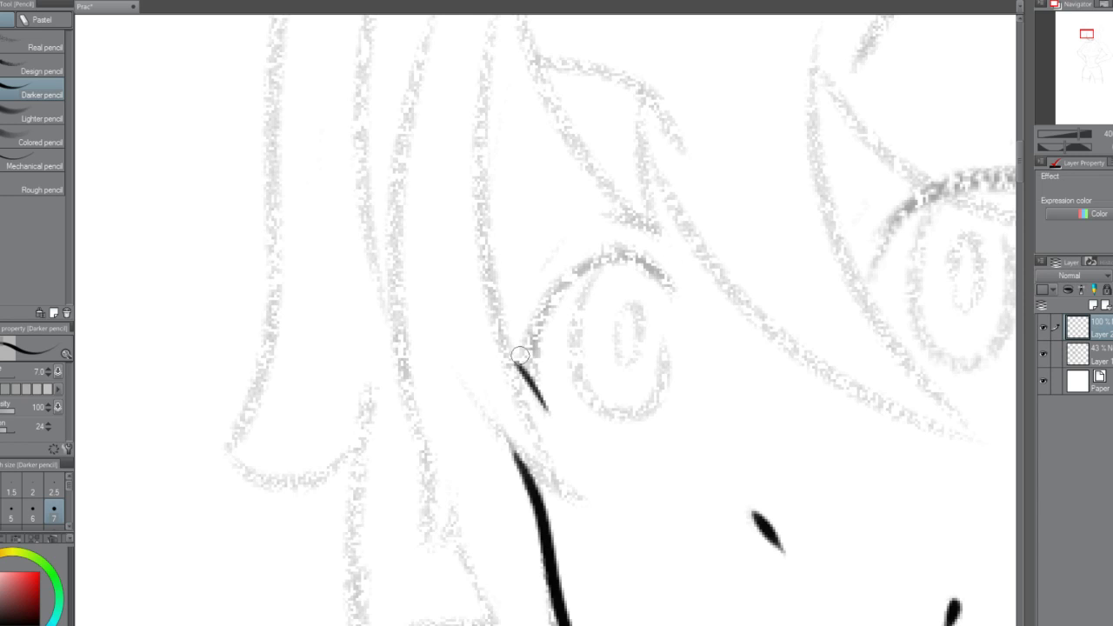
pyautogui.moveTo(517, 362)
pyautogui.mouseDown()
pyautogui.moveTo(540, 306)
pyautogui.moveTo(619, 246)
pyautogui.moveTo(668, 275)
pyautogui.mouseUp()
pyautogui.hotkey('ctrl', 'z')
pyautogui.moveTo(544, 305)
pyautogui.mouseDown()
pyautogui.moveTo(608, 243)
pyautogui.moveTo(671, 296)
pyautogui.mouseUp()
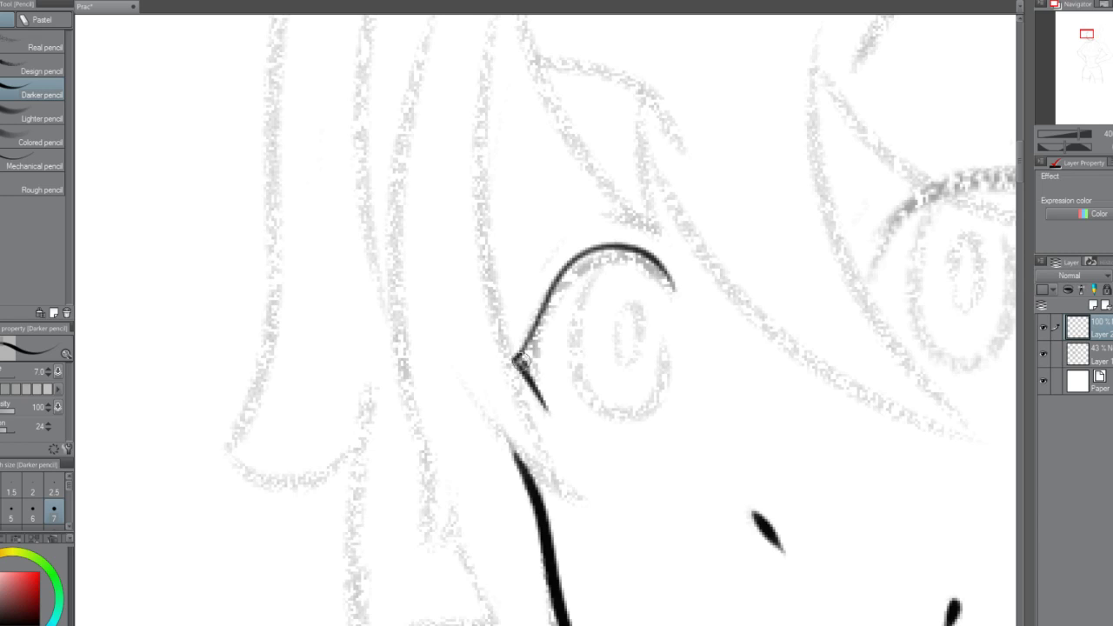
# Fill the left eye's outer corner into a solid black wedge and thicken the outer half of the eyelid arch.
pyautogui.moveTo(521, 360)
pyautogui.mouseDown()
pyautogui.moveTo(542, 400)
pyautogui.moveTo(535, 335)
pyautogui.mouseUp()
pyautogui.moveTo(538, 385)
pyautogui.mouseDown()
pyautogui.moveTo(557, 290)
pyautogui.moveTo(527, 372)
pyautogui.moveTo(539, 324)
pyautogui.mouseUp()
pyautogui.moveTo(534, 363); pyautogui.dragTo(570, 272)
pyautogui.moveTo(540, 345)
pyautogui.mouseDown()
pyautogui.moveTo(557, 283)
pyautogui.moveTo(604, 254)
pyautogui.moveTo(583, 261)
pyautogui.moveTo(553, 303)
pyautogui.moveTo(533, 364)
pyautogui.mouseUp()
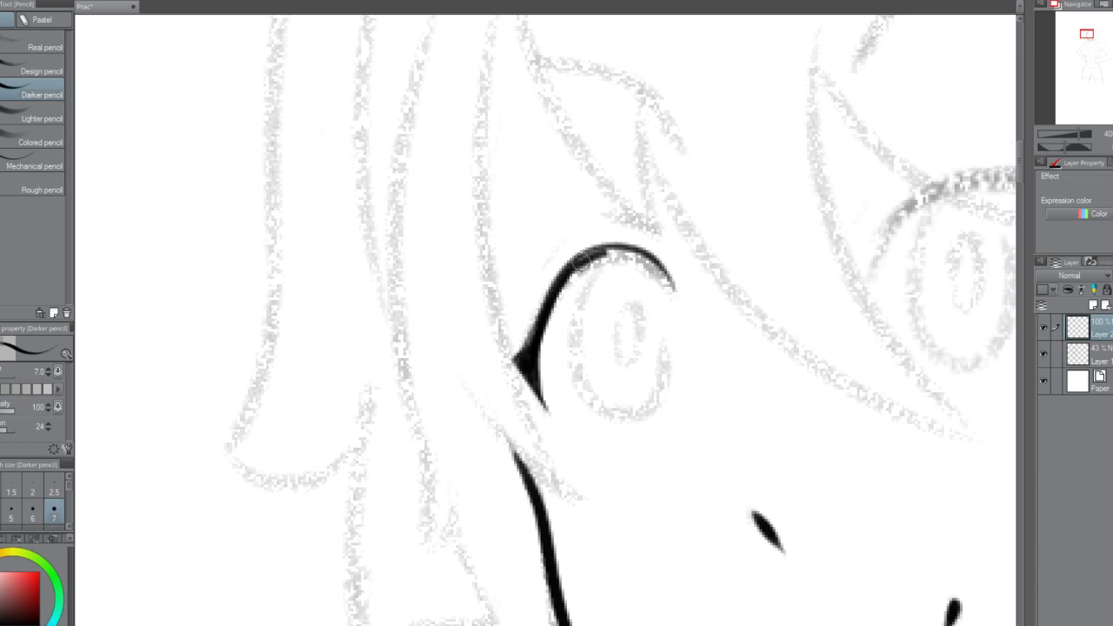
# Thicken the inner half of the left eye's eyelid arch and extend its end into a downward taper.
pyautogui.moveTo(572, 277)
pyautogui.mouseDown()
pyautogui.moveTo(637, 263)
pyautogui.moveTo(607, 250)
pyautogui.moveTo(650, 265)
pyautogui.moveTo(636, 255)
pyautogui.moveTo(664, 284)
pyautogui.mouseUp()
pyautogui.hotkey('ctrl', 'z')
pyautogui.moveTo(623, 252); pyautogui.dragTo(670, 288)
pyautogui.hotkey('ctrl', 'z')
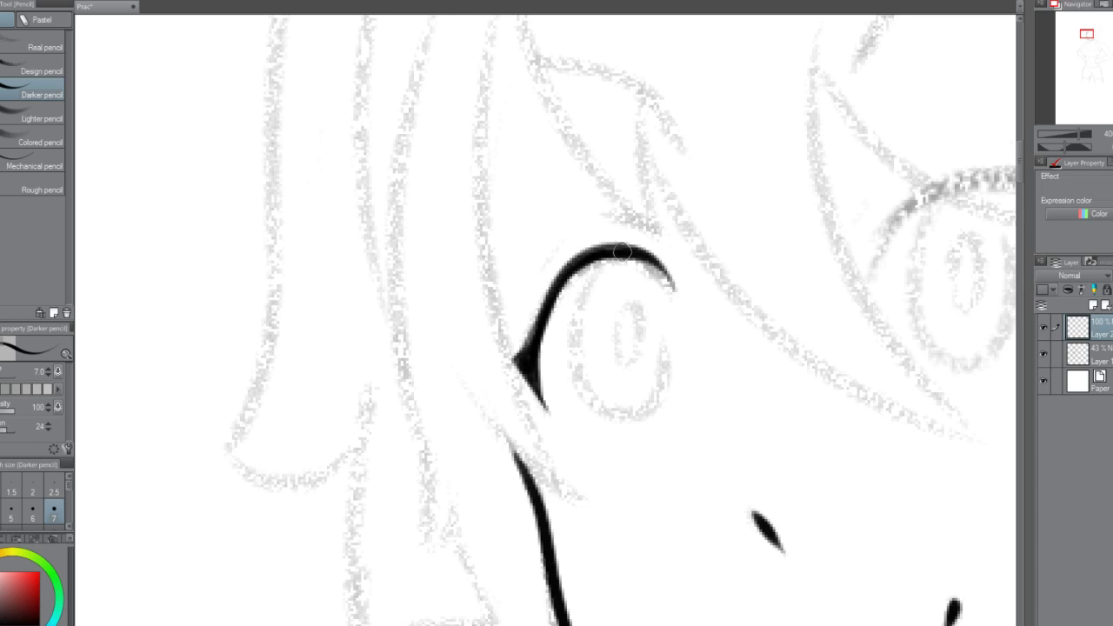
pyautogui.moveTo(622, 252); pyautogui.dragTo(671, 287)
pyautogui.hotkey('ctrl', 'z')
pyautogui.moveTo(652, 269)
pyautogui.mouseDown()
pyautogui.moveTo(671, 328)
pyautogui.moveTo(665, 321)
pyautogui.mouseUp()
pyautogui.hotkey('ctrl', 'z')
pyautogui.moveTo(641, 254)
pyautogui.mouseDown()
pyautogui.moveTo(669, 297)
pyautogui.moveTo(674, 339)
pyautogui.moveTo(635, 254)
pyautogui.moveTo(676, 326)
pyautogui.mouseUp()
pyautogui.hotkey('ctrl', 'z')
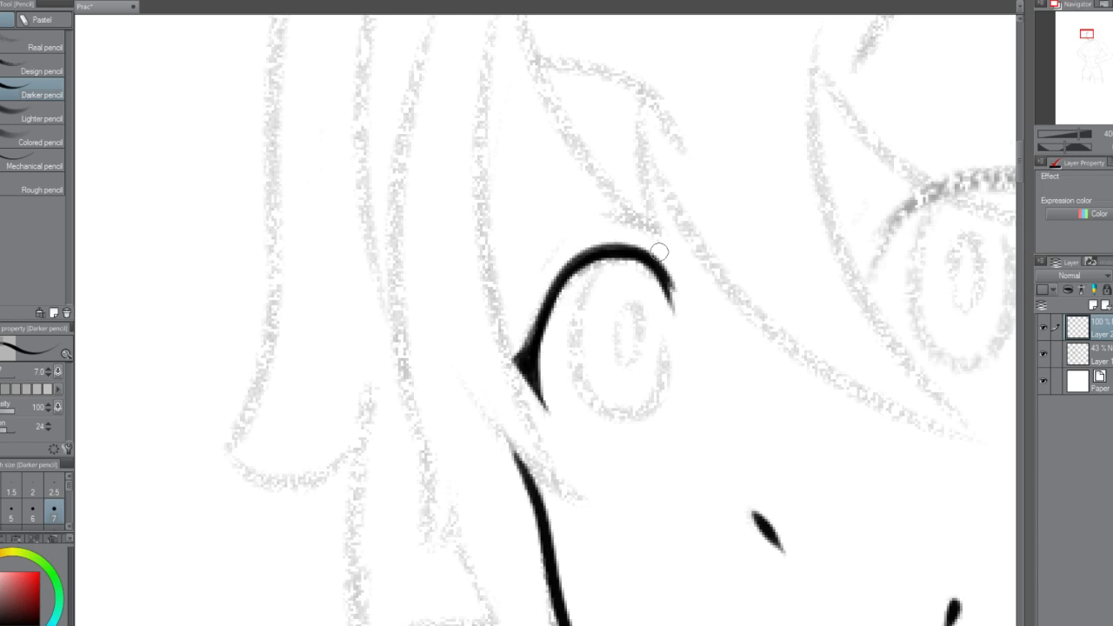
# Ink the left eye's iris as a narrow upright oval hanging from the eyelid, redrawing it until the shape fits.
pyautogui.moveTo(609, 254)
pyautogui.mouseDown()
pyautogui.moveTo(576, 347)
pyautogui.moveTo(604, 393)
pyautogui.moveTo(576, 323)
pyautogui.moveTo(629, 395)
pyautogui.mouseUp()
pyautogui.hotkey('ctrl', 'z')
pyautogui.hotkey('ctrl', 'z')
pyautogui.moveTo(584, 266)
pyautogui.mouseDown()
pyautogui.moveTo(573, 312)
pyautogui.moveTo(601, 406)
pyautogui.moveTo(646, 317)
pyautogui.mouseUp()
pyautogui.hotkey('ctrl', 'z')
pyautogui.moveTo(600, 265)
pyautogui.mouseDown()
pyautogui.moveTo(574, 335)
pyautogui.moveTo(650, 337)
pyautogui.moveTo(652, 287)
pyautogui.moveTo(579, 365)
pyautogui.mouseUp()
pyautogui.hotkey('ctrl', 'z')
pyautogui.moveTo(594, 402)
pyautogui.mouseDown()
pyautogui.moveTo(673, 373)
pyautogui.moveTo(644, 261)
pyautogui.moveTo(570, 310)
pyautogui.moveTo(611, 424)
pyautogui.moveTo(673, 327)
pyautogui.moveTo(662, 278)
pyautogui.mouseUp()
pyautogui.hotkey('ctrl', 'z')
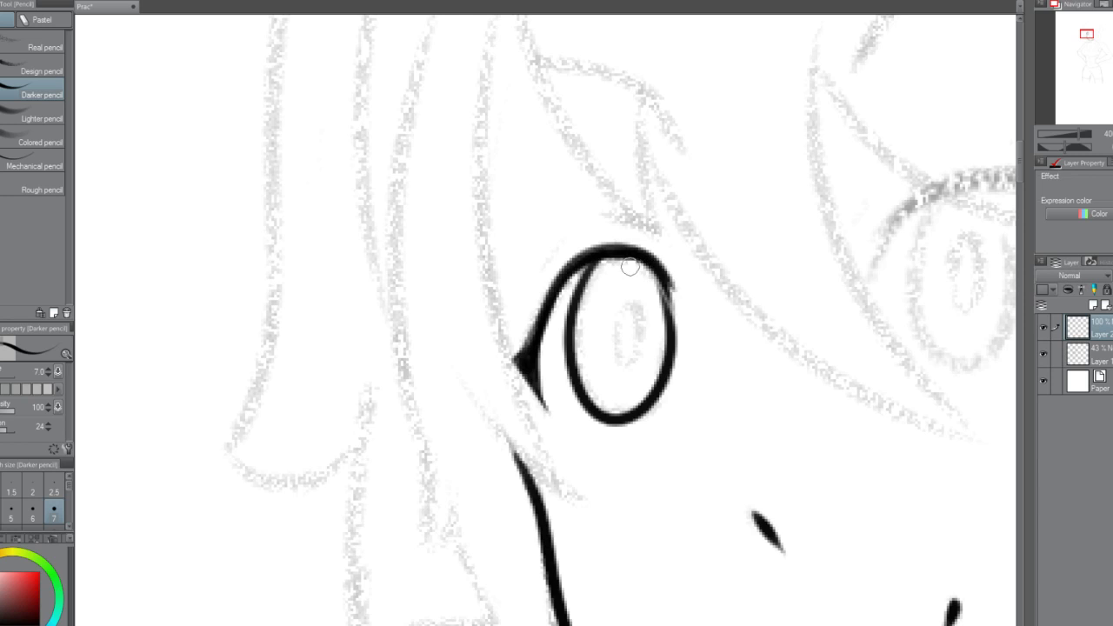
pyautogui.hotkey('ctrl', 'z')
pyautogui.moveTo(599, 254)
pyautogui.mouseDown()
pyautogui.moveTo(573, 304)
pyautogui.moveTo(609, 419)
pyautogui.moveTo(660, 321)
pyautogui.moveTo(628, 262)
pyautogui.moveTo(570, 330)
pyautogui.moveTo(623, 396)
pyautogui.moveTo(644, 295)
pyautogui.moveTo(593, 276)
pyautogui.moveTo(578, 400)
pyautogui.moveTo(651, 384)
pyautogui.moveTo(643, 273)
pyautogui.moveTo(578, 375)
pyautogui.moveTo(655, 401)
pyautogui.moveTo(648, 280)
pyautogui.moveTo(624, 273)
pyautogui.moveTo(578, 296)
pyautogui.moveTo(595, 414)
pyautogui.moveTo(669, 354)
pyautogui.moveTo(643, 255)
pyautogui.moveTo(573, 399)
pyautogui.moveTo(655, 400)
pyautogui.moveTo(650, 263)
pyautogui.moveTo(597, 404)
pyautogui.moveTo(658, 351)
pyautogui.moveTo(625, 253)
pyautogui.moveTo(575, 372)
pyautogui.moveTo(665, 390)
pyautogui.moveTo(658, 253)
pyautogui.moveTo(573, 369)
pyautogui.moveTo(647, 395)
pyautogui.moveTo(650, 271)
pyautogui.mouseUp()
pyautogui.hotkey('ctrl', 'z')
pyautogui.hotkey('ctrl', 'z')
pyautogui.hotkey('ctrl', 'z')
pyautogui.hotkey('ctrl', 'z')
pyautogui.hotkey('ctrl', 'z')
pyautogui.hotkey('ctrl', 'z')
pyautogui.hotkey('ctrl', 'z')
pyautogui.hotkey('ctrl', 'z')
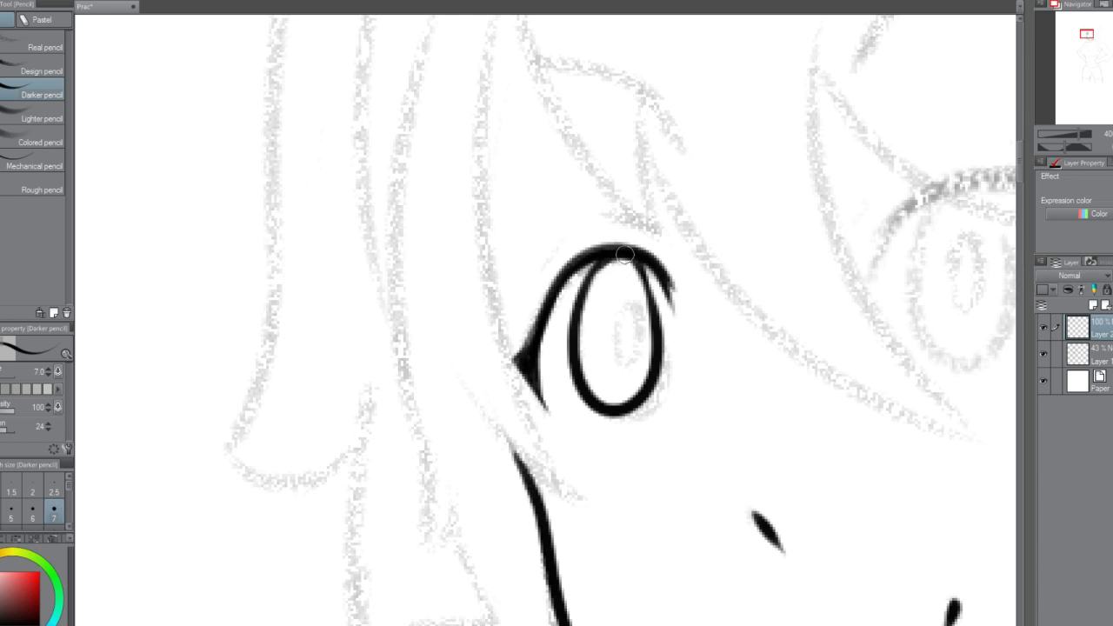
# Ink a short tapered crease line just above the inner part of the left eye's upper eyelid.
pyautogui.scroll(-2, 626, 254)
pyautogui.scroll(-1, 745, 387)
pyautogui.scroll(3, 543, 335)
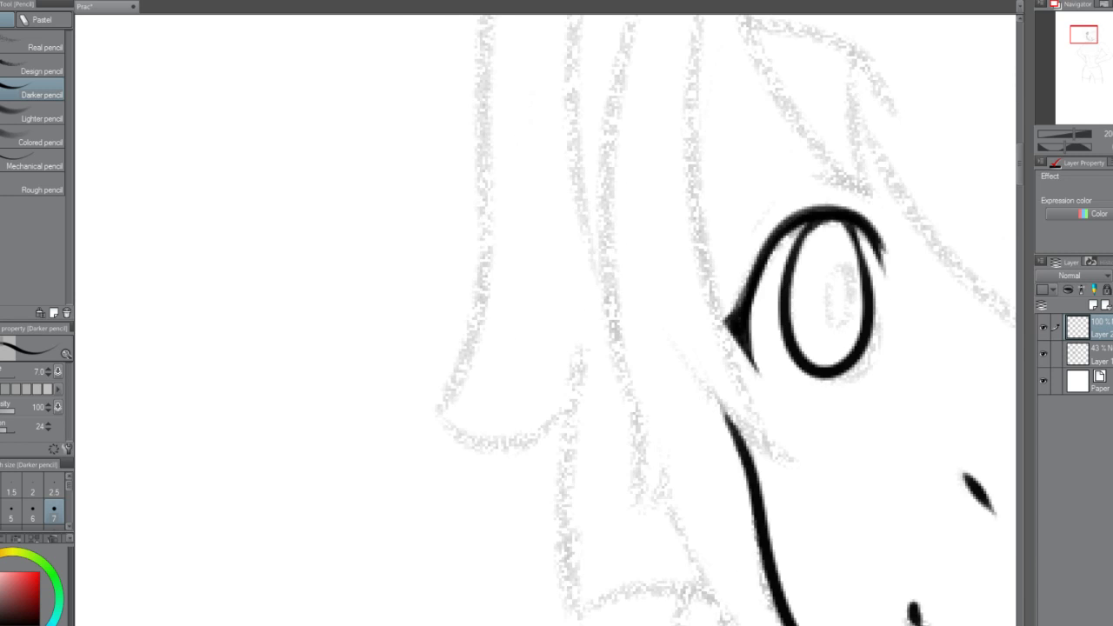
pyautogui.hotkey('ctrl', '+')
pyautogui.moveTo(770, 340); pyautogui.dragTo(982, 54)
pyautogui.moveTo(1000, 339); pyautogui.dragTo(39, 334)
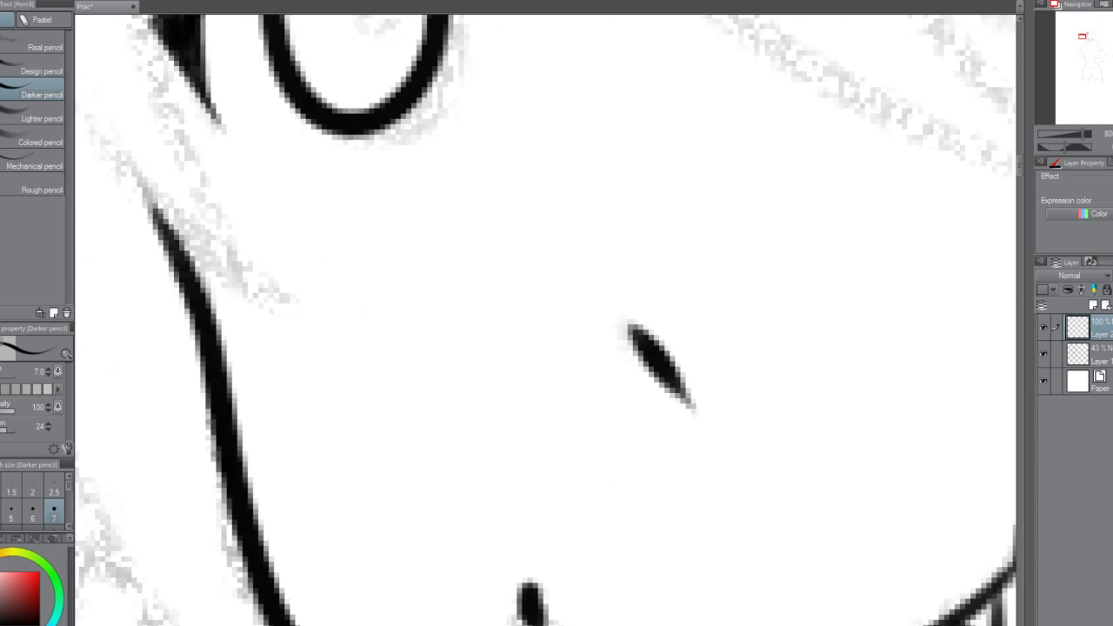
pyautogui.scroll(-4, 527, 616)
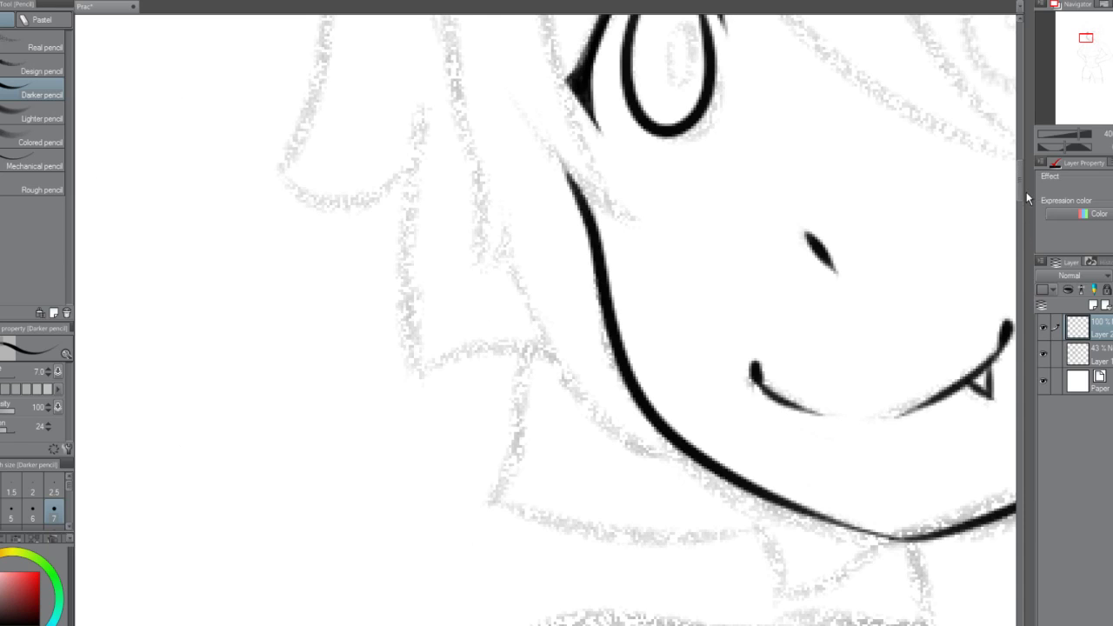
pyautogui.moveTo(1022, 183); pyautogui.dragTo(1022, 165)
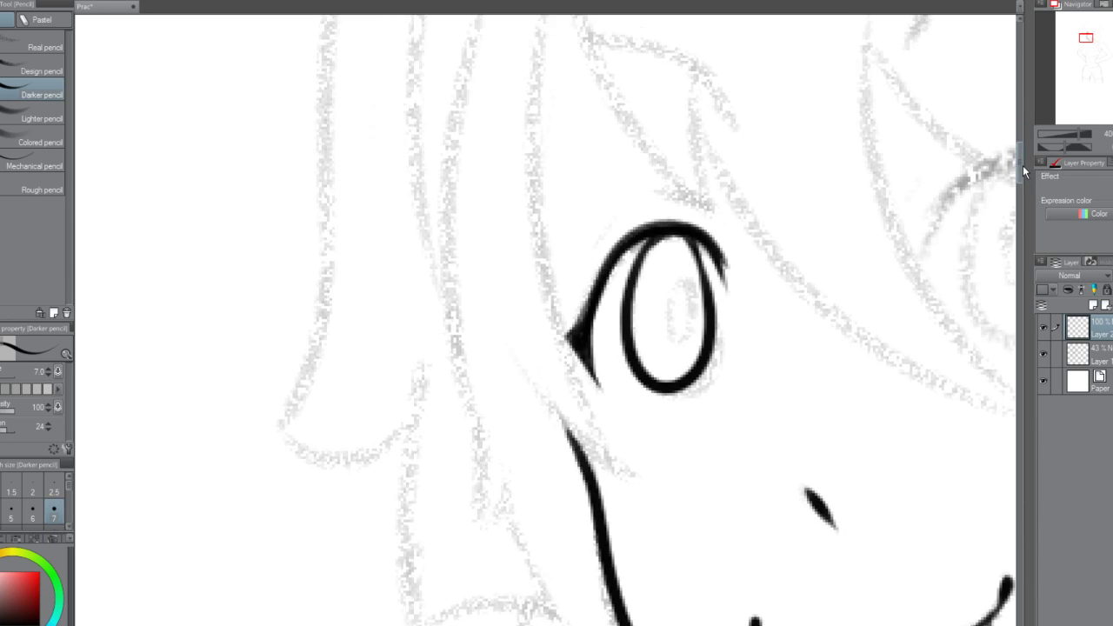
pyautogui.moveTo(678, 223)
pyautogui.mouseDown()
pyautogui.moveTo(705, 237)
pyautogui.moveTo(729, 263)
pyautogui.mouseUp()
pyautogui.hotkey('ctrl', 'z')
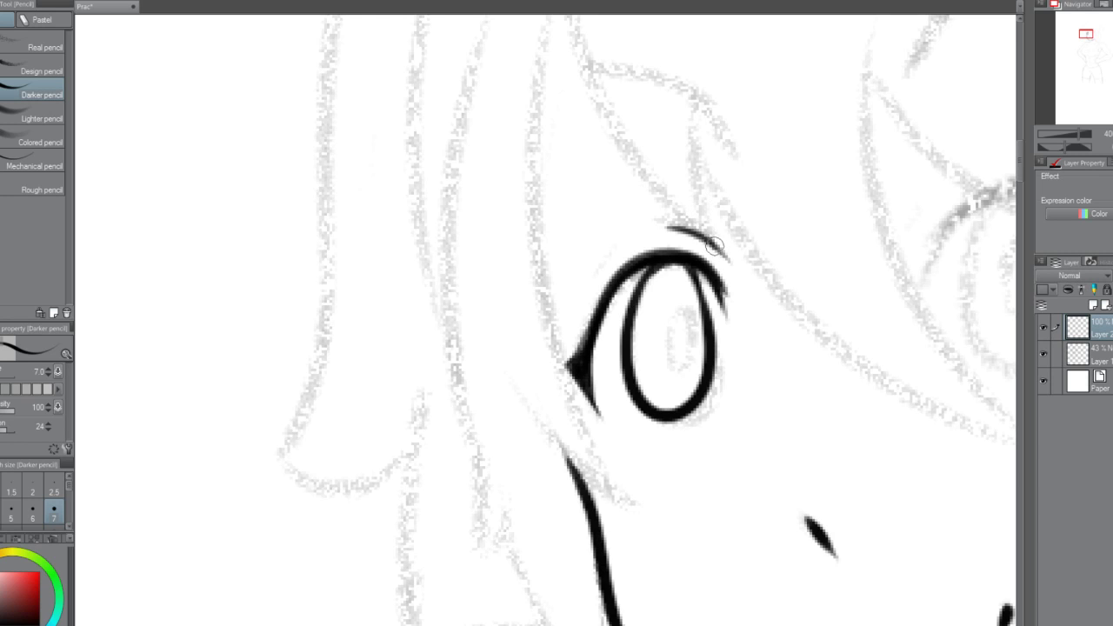
# Ink the left eye's pupil as a small open loop inside the iris, thickened at its base.
pyautogui.scroll(-3, 708, 204)
pyautogui.scroll(3, 712, 198)
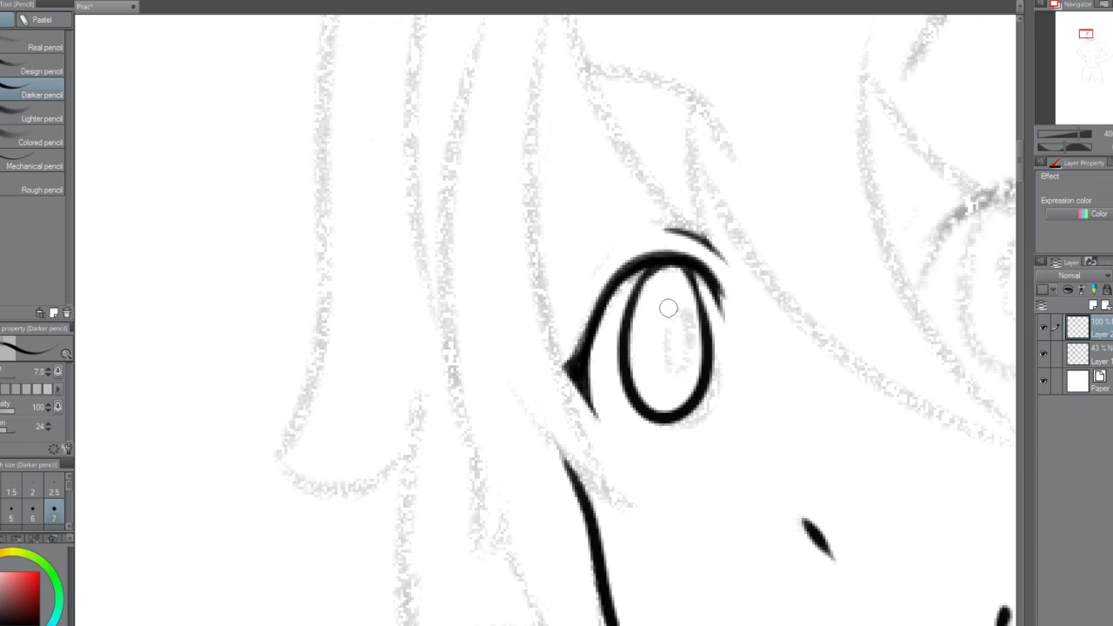
pyautogui.moveTo(667, 304)
pyautogui.mouseDown()
pyautogui.moveTo(663, 357)
pyautogui.moveTo(677, 330)
pyautogui.moveTo(655, 353)
pyautogui.moveTo(685, 349)
pyautogui.moveTo(671, 325)
pyautogui.moveTo(667, 364)
pyautogui.moveTo(665, 319)
pyautogui.moveTo(679, 360)
pyautogui.moveTo(669, 362)
pyautogui.moveTo(671, 318)
pyautogui.mouseUp()
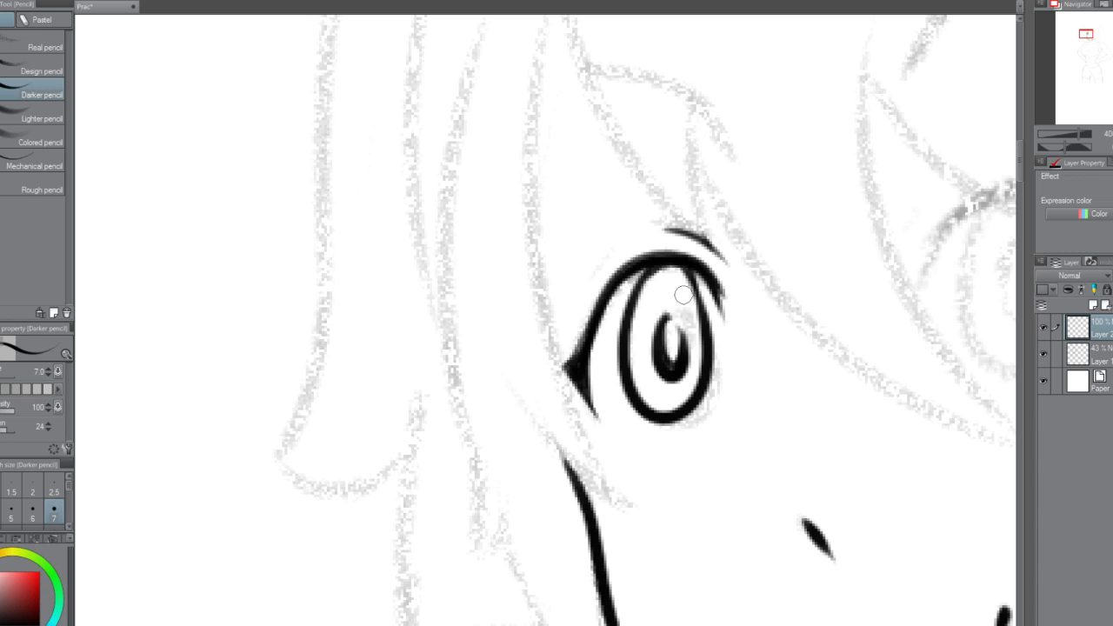
pyautogui.scroll(-3, 683, 296)
pyautogui.scroll(-1, 683, 296)
pyautogui.scroll(6, 742, 289)
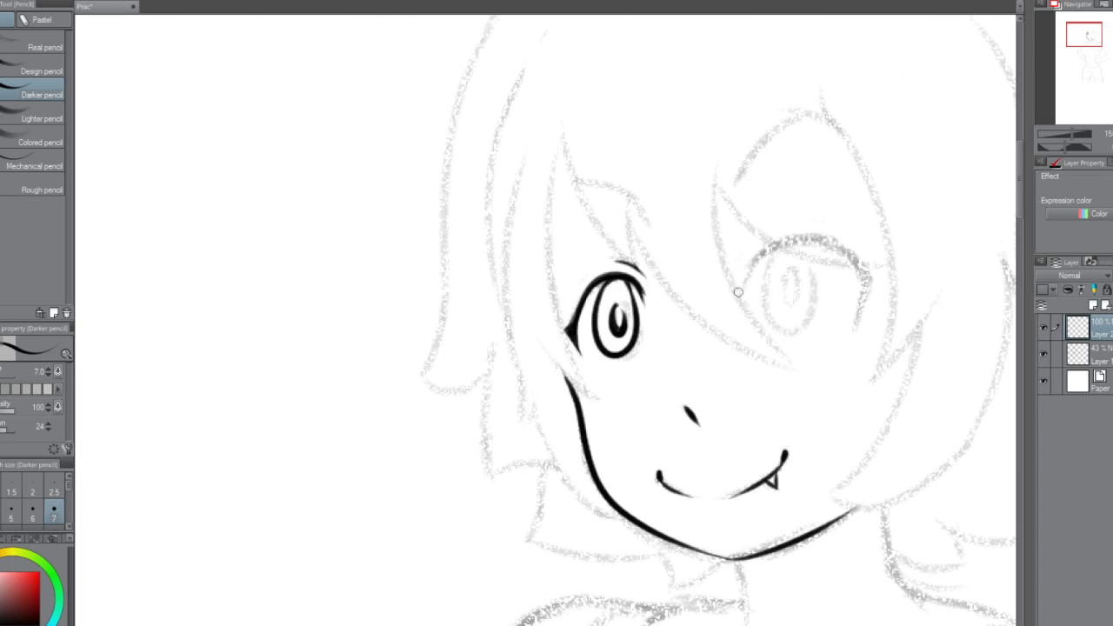
pyautogui.moveTo(500, 371)
pyautogui.mouseDown()
pyautogui.moveTo(491, 356)
pyautogui.moveTo(500, 349)
pyautogui.mouseUp()
pyautogui.scroll(-2, 501, 349)
pyautogui.scroll(2, 501, 349)
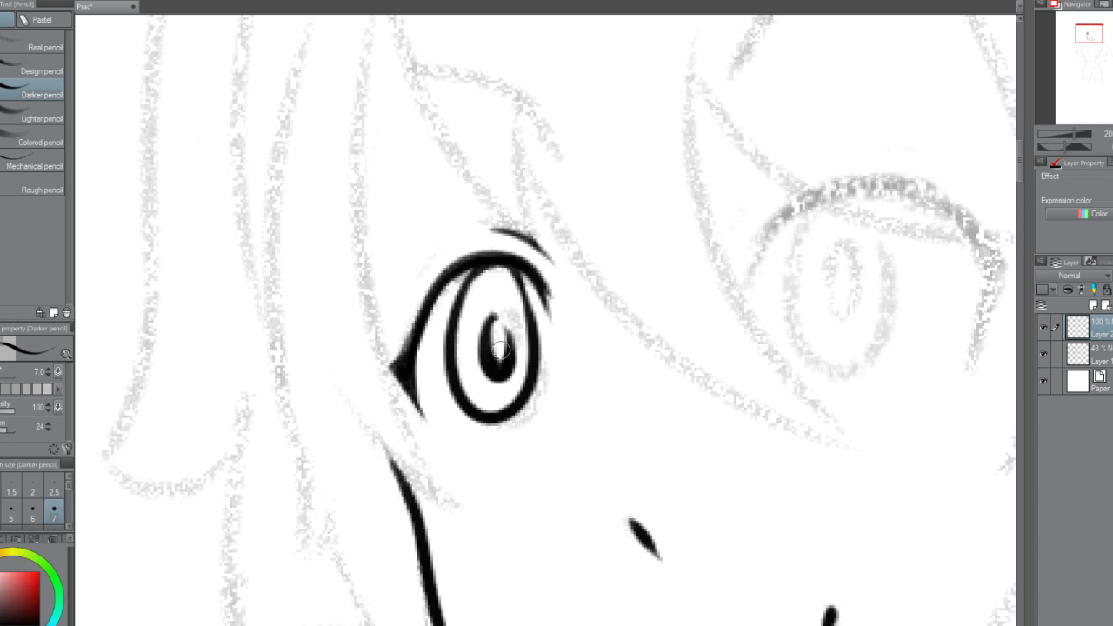
# Ink the right eye's upper eyelid as a wide arch bending down at the outer corner, redoing the first attempts.
pyautogui.scroll(-2, 500, 348)
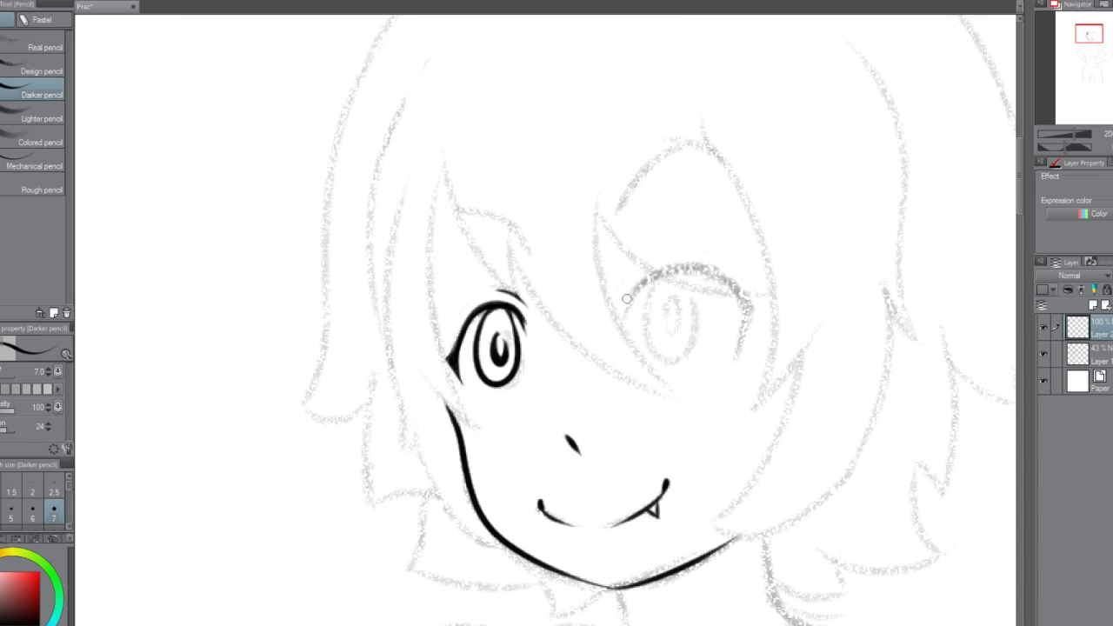
pyautogui.moveTo(625, 309)
pyautogui.mouseDown()
pyautogui.moveTo(638, 286)
pyautogui.moveTo(667, 277)
pyautogui.moveTo(629, 300)
pyautogui.moveTo(697, 266)
pyautogui.moveTo(727, 303)
pyautogui.mouseUp()
pyautogui.hotkey('ctrl', 'z')
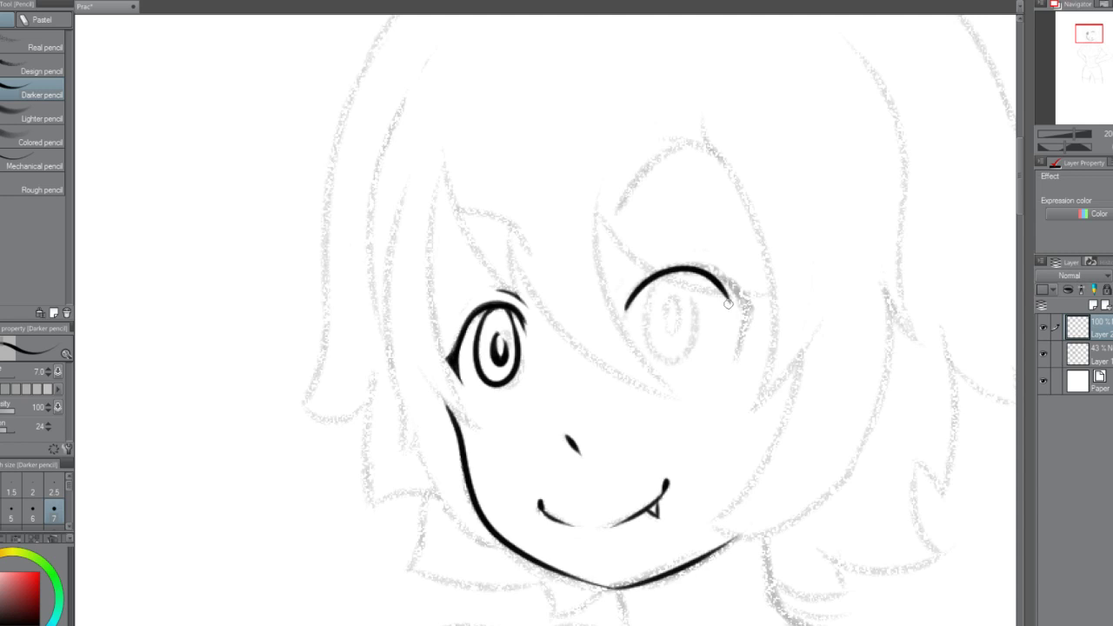
pyautogui.hotkey('ctrl', 'z')
pyautogui.moveTo(624, 313)
pyautogui.mouseDown()
pyautogui.moveTo(713, 264)
pyautogui.moveTo(742, 305)
pyautogui.moveTo(737, 346)
pyautogui.mouseUp()
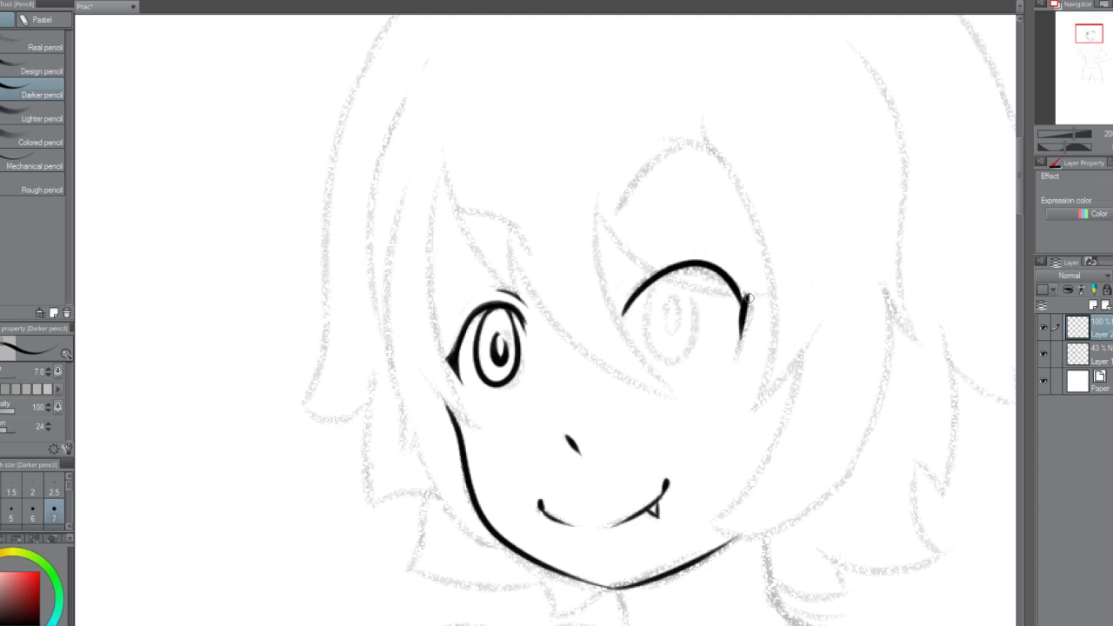
# Shape the right eye's outer corner into a thick black point with a tapered stroke running down from it.
pyautogui.hotkey('ctrl', 'z')
pyautogui.moveTo(747, 298)
pyautogui.mouseDown()
pyautogui.moveTo(735, 352)
pyautogui.moveTo(748, 308)
pyautogui.mouseUp()
pyautogui.hotkey('ctrl', 'z')
pyautogui.hotkey('ctrl', 'z')
pyautogui.moveTo(737, 353)
pyautogui.mouseDown()
pyautogui.moveTo(750, 309)
pyautogui.moveTo(737, 353)
pyautogui.mouseUp()
pyautogui.hotkey('ctrl', 'z')
pyautogui.hotkey('ctrl', 'z')
pyautogui.hotkey('ctrl', 'z')
pyautogui.hotkey('ctrl', 'z')
pyautogui.moveTo(751, 308); pyautogui.dragTo(736, 342)
pyautogui.hotkey('ctrl', 'z')
# Build up the inner end of the right eye's upper eyelid with short tapered lash strokes.
pyautogui.moveTo(647, 272); pyautogui.dragTo(622, 350)
pyautogui.moveTo(653, 278); pyautogui.dragTo(625, 323)
pyautogui.hotkey('ctrl', 'z')
# Ink the right eye's iris as a broad upright oval hanging from the eyelid, redrawing it until the width fits.
pyautogui.moveTo(660, 274)
pyautogui.mouseDown()
pyautogui.moveTo(673, 334)
pyautogui.moveTo(646, 332)
pyautogui.moveTo(689, 351)
pyautogui.moveTo(679, 284)
pyautogui.moveTo(643, 307)
pyautogui.moveTo(678, 352)
pyautogui.moveTo(680, 270)
pyautogui.moveTo(655, 347)
pyautogui.moveTo(696, 320)
pyautogui.moveTo(678, 284)
pyautogui.moveTo(651, 311)
pyautogui.moveTo(684, 366)
pyautogui.moveTo(684, 276)
pyautogui.moveTo(674, 357)
pyautogui.moveTo(703, 299)
pyautogui.moveTo(680, 272)
pyautogui.moveTo(648, 326)
pyautogui.moveTo(698, 333)
pyautogui.moveTo(674, 272)
pyautogui.moveTo(651, 310)
pyautogui.moveTo(693, 347)
pyautogui.moveTo(676, 276)
pyautogui.moveTo(656, 337)
pyautogui.moveTo(699, 333)
pyautogui.moveTo(684, 275)
pyautogui.mouseUp()
pyautogui.hotkey('ctrl', 'z')
pyautogui.hotkey('ctrl', 'z')
pyautogui.hotkey('ctrl', 'z')
pyautogui.hotkey('ctrl', 'z')
pyautogui.hotkey('ctrl', 'z')
pyautogui.hotkey('ctrl', 'z')
pyautogui.hotkey('ctrl', 'z')
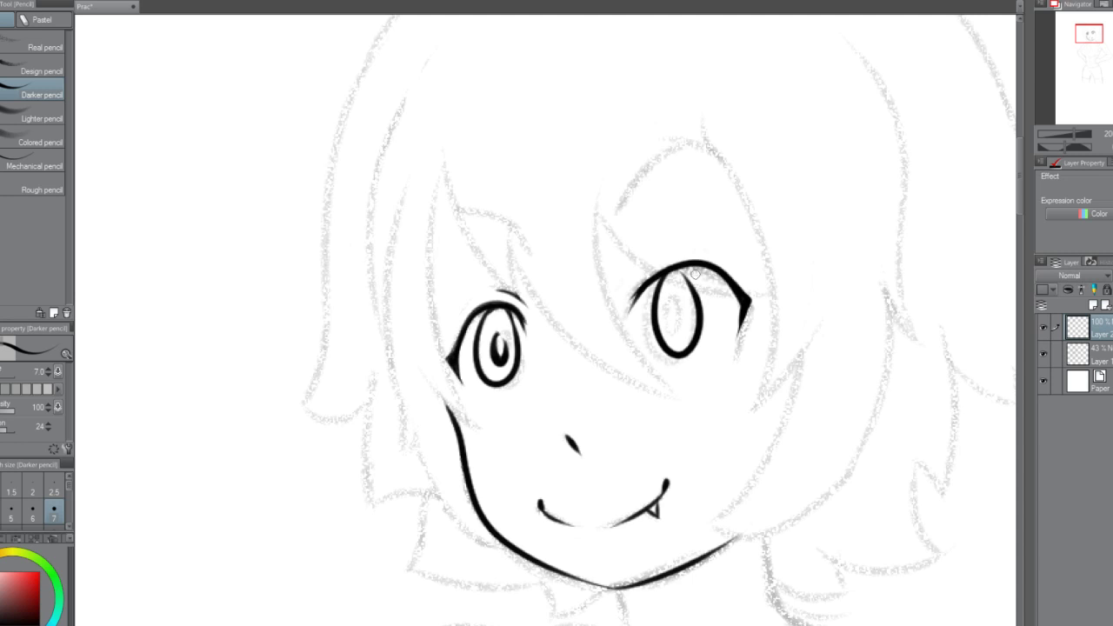
pyautogui.scroll(-1, 695, 275)
pyautogui.scroll(4, 692, 273)
pyautogui.hotkey('ctrl', 'z')
pyautogui.moveTo(625, 276)
pyautogui.mouseDown()
pyautogui.moveTo(703, 392)
pyautogui.moveTo(694, 296)
pyautogui.moveTo(620, 306)
pyautogui.moveTo(713, 334)
pyautogui.mouseUp()
pyautogui.hotkey('ctrl', 'z')
pyautogui.moveTo(687, 279); pyautogui.dragTo(693, 259)
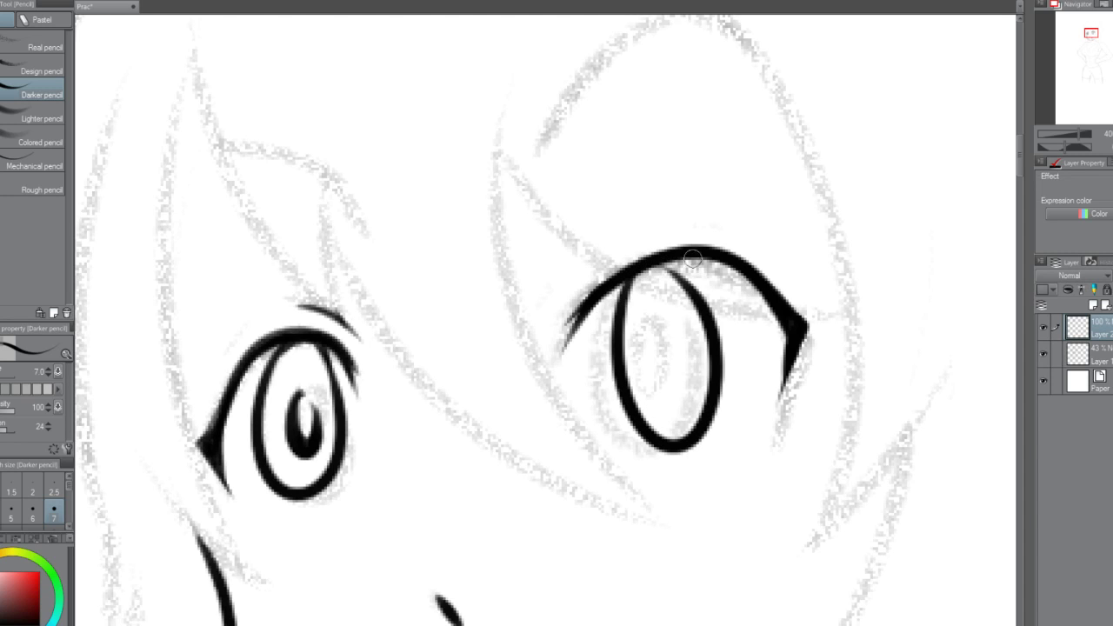
pyautogui.hotkey('ctrl', 'z')
pyautogui.moveTo(618, 280)
pyautogui.mouseDown()
pyautogui.moveTo(599, 376)
pyautogui.moveTo(700, 445)
pyautogui.moveTo(675, 302)
pyautogui.mouseUp()
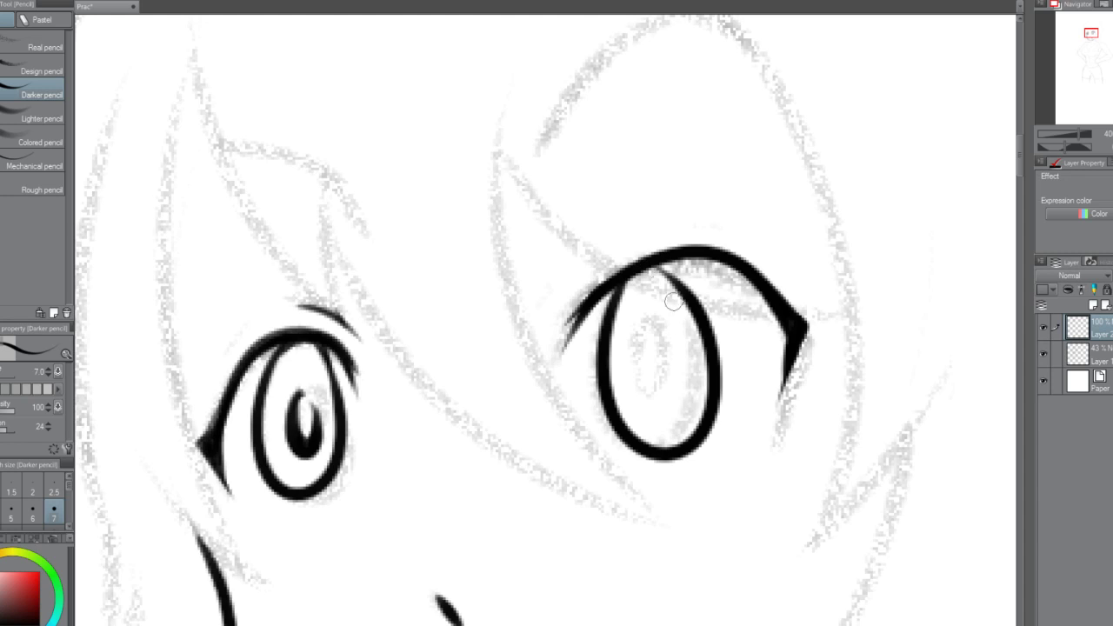
pyautogui.scroll(-3, 750, 412)
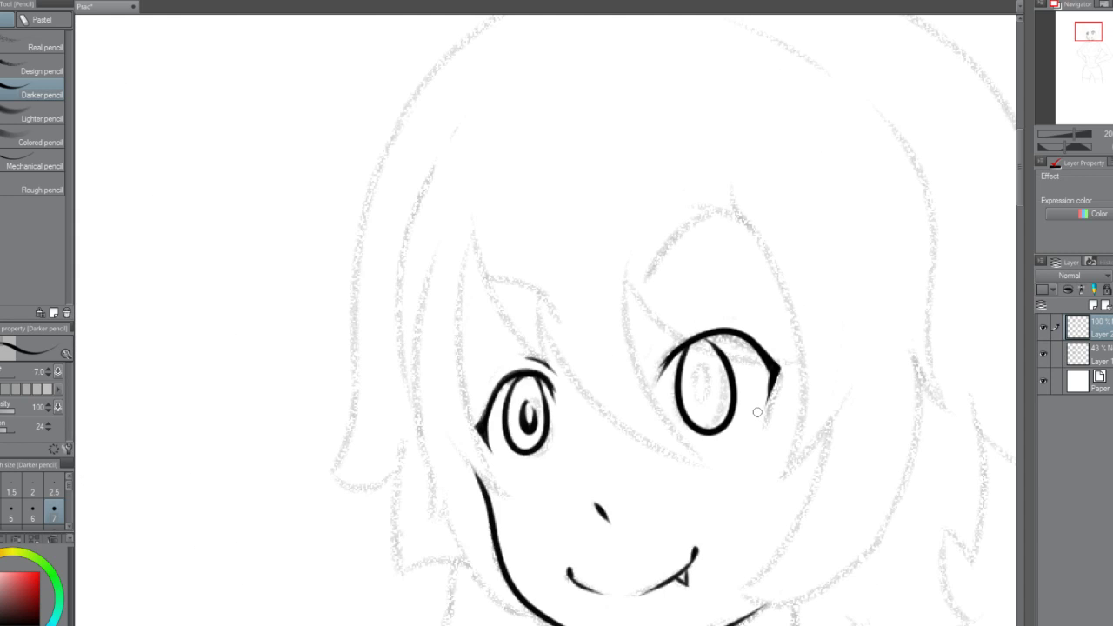
pyautogui.scroll(3, 696, 411)
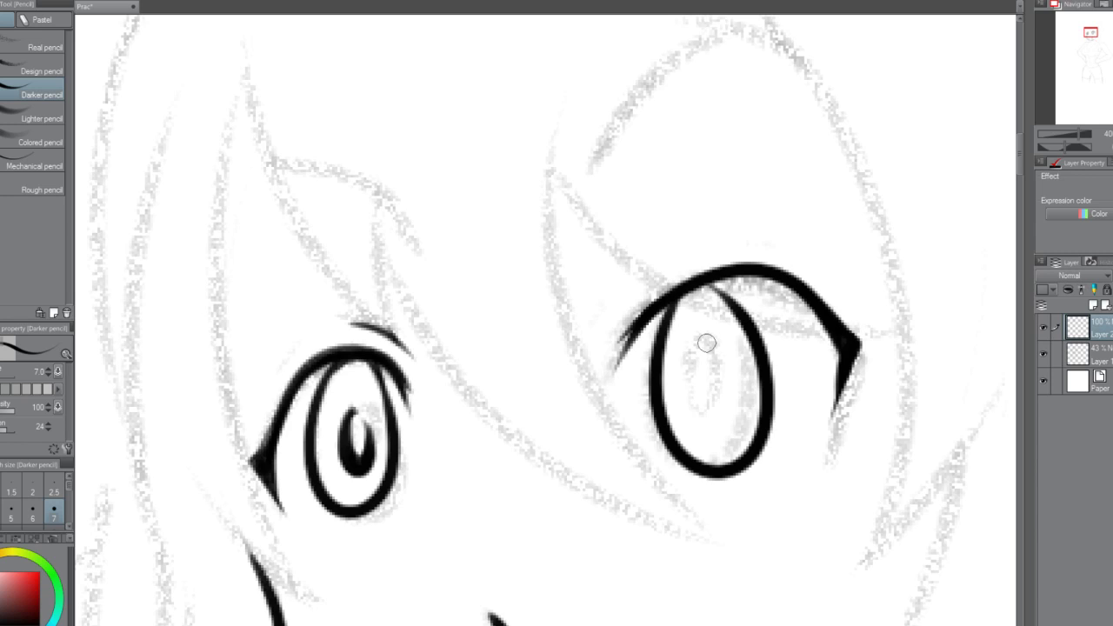
pyautogui.moveTo(701, 351)
pyautogui.mouseDown()
pyautogui.moveTo(712, 421)
pyautogui.moveTo(721, 369)
pyautogui.moveTo(700, 361)
pyautogui.moveTo(712, 395)
pyautogui.moveTo(698, 376)
pyautogui.moveTo(717, 407)
pyautogui.moveTo(724, 386)
pyautogui.moveTo(717, 375)
pyautogui.moveTo(721, 400)
pyautogui.moveTo(713, 362)
pyautogui.moveTo(718, 407)
pyautogui.moveTo(718, 374)
pyautogui.moveTo(724, 392)
pyautogui.moveTo(707, 353)
pyautogui.moveTo(711, 413)
pyautogui.moveTo(724, 377)
pyautogui.moveTo(726, 388)
pyautogui.moveTo(719, 422)
pyautogui.mouseUp()
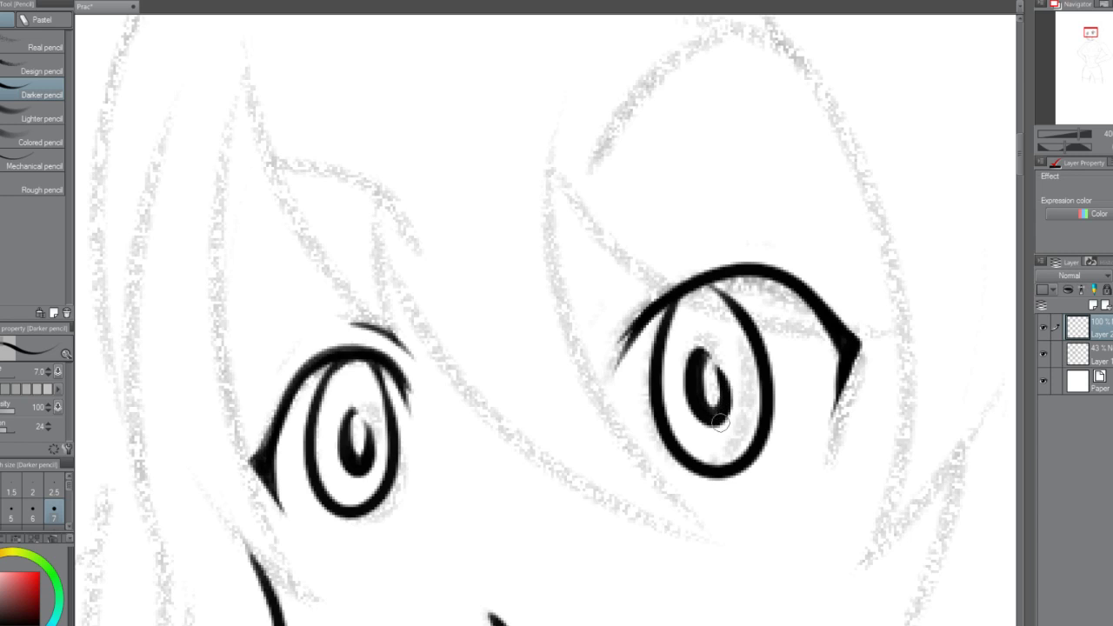
pyautogui.scroll(-5, 738, 388)
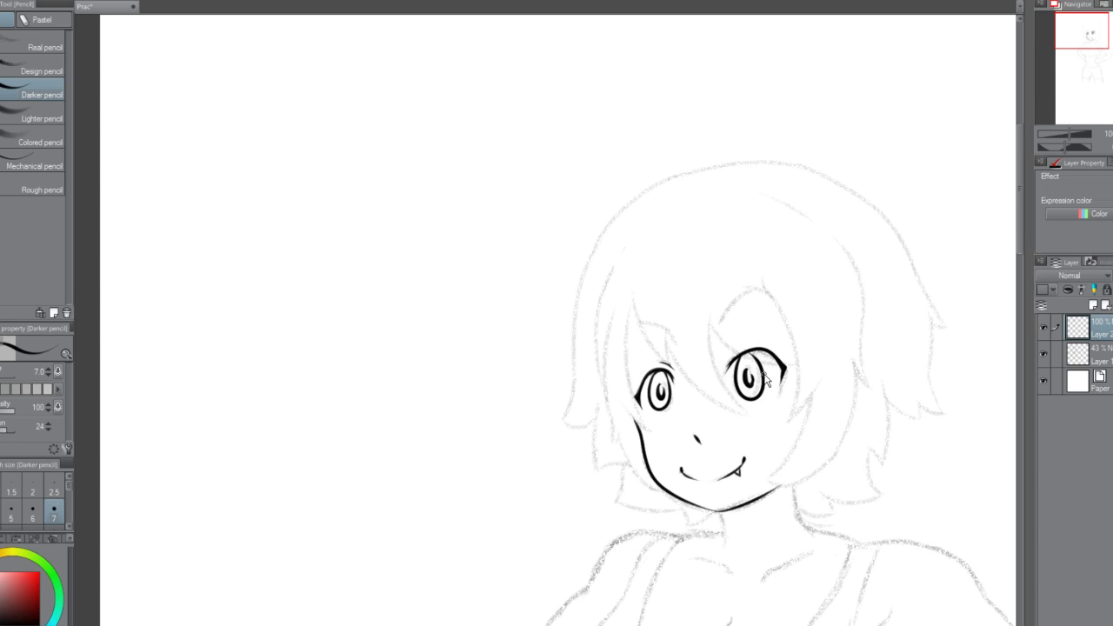
pyautogui.hotkey('ctrl', 'z')
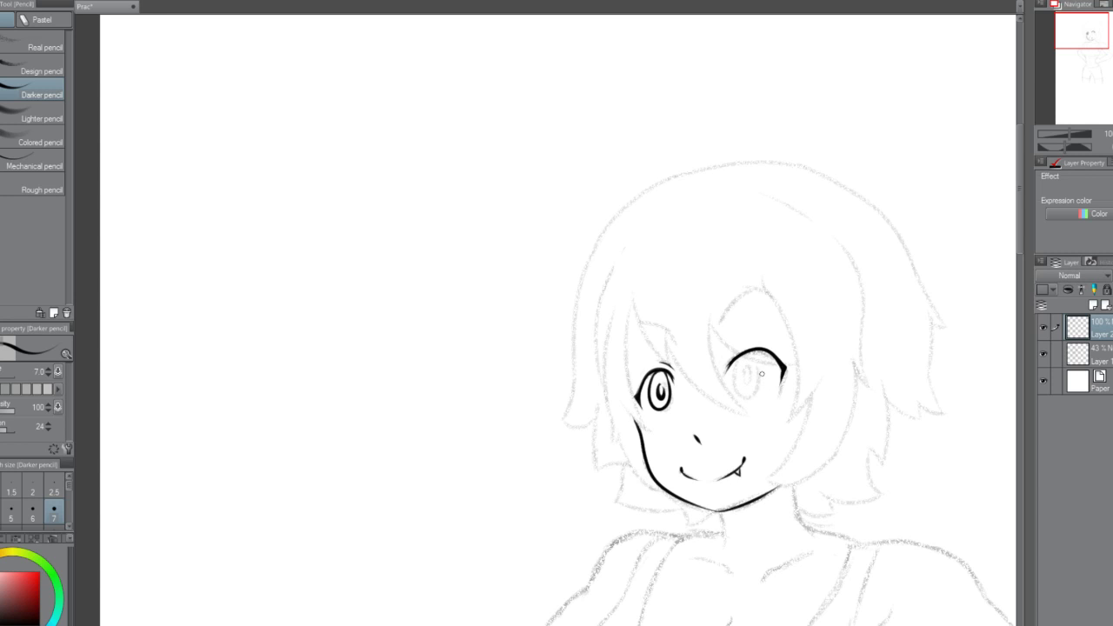
pyautogui.hotkey('ctrl', 'y')
# Ink the right eye's pupil as a small open loop with a thick base inside the iris, matching the left eye.
pyautogui.scroll(5, 732, 374)
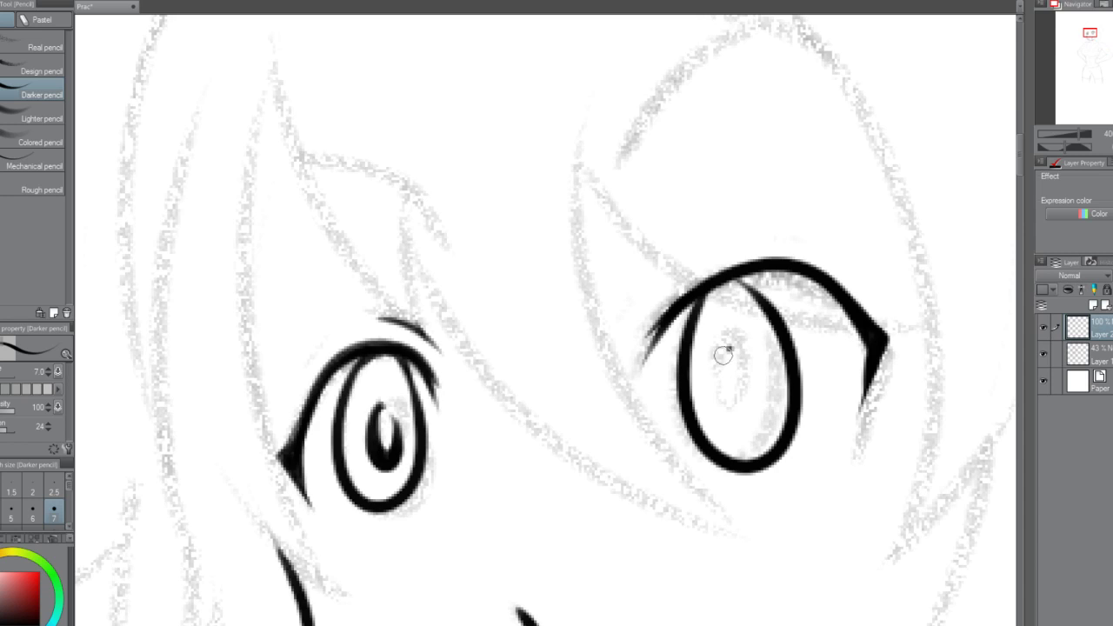
pyautogui.moveTo(727, 348); pyautogui.dragTo(745, 417)
pyautogui.hotkey('ctrl', 'z')
pyautogui.moveTo(731, 350)
pyautogui.mouseDown()
pyautogui.moveTo(730, 408)
pyautogui.moveTo(745, 367)
pyautogui.mouseUp()
pyautogui.hotkey('ctrl', 'z')
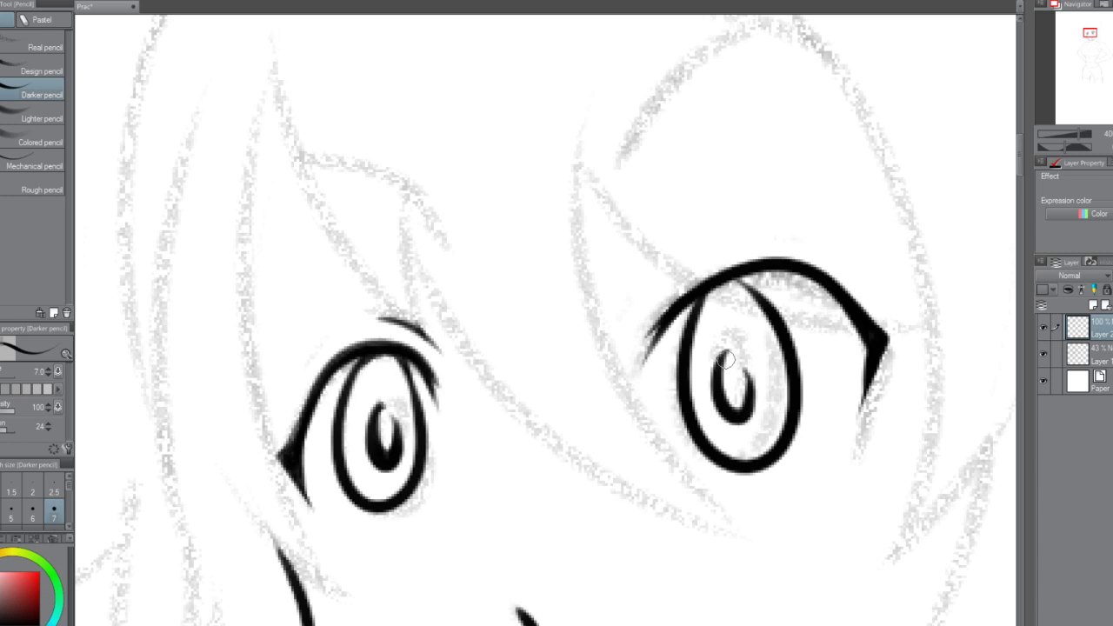
# Thicken the left side and base of the right eye's pupil loop, redoing the stroke that fails to fit.
pyautogui.moveTo(727, 358); pyautogui.dragTo(733, 400)
pyautogui.hotkey('ctrl', 'z')
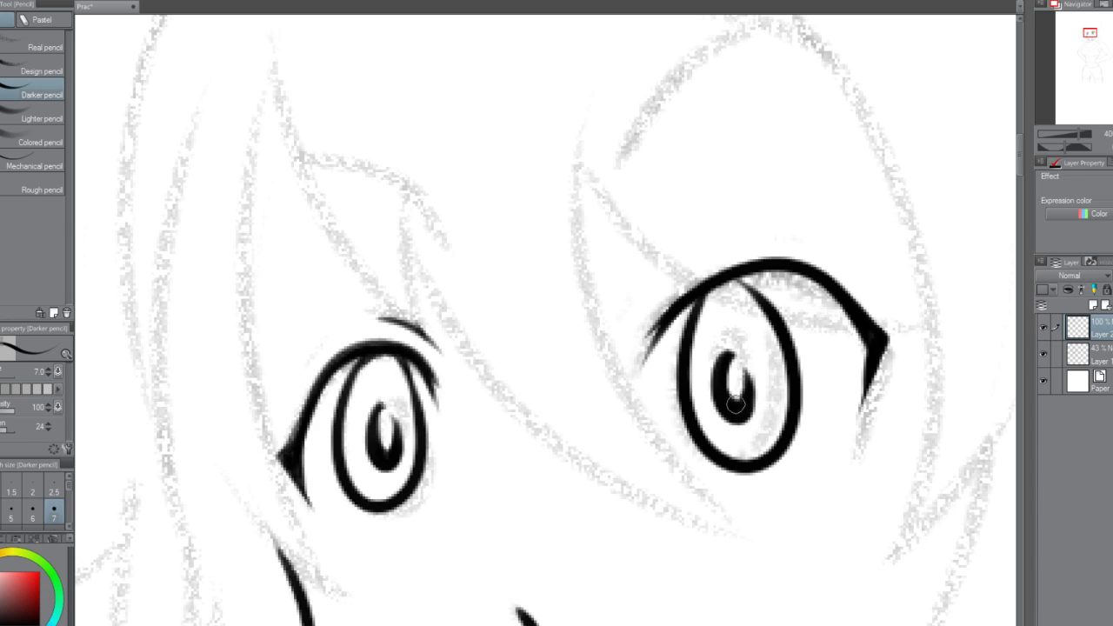
pyautogui.moveTo(728, 363); pyautogui.dragTo(736, 380)
pyautogui.scroll(-3, 734, 380)
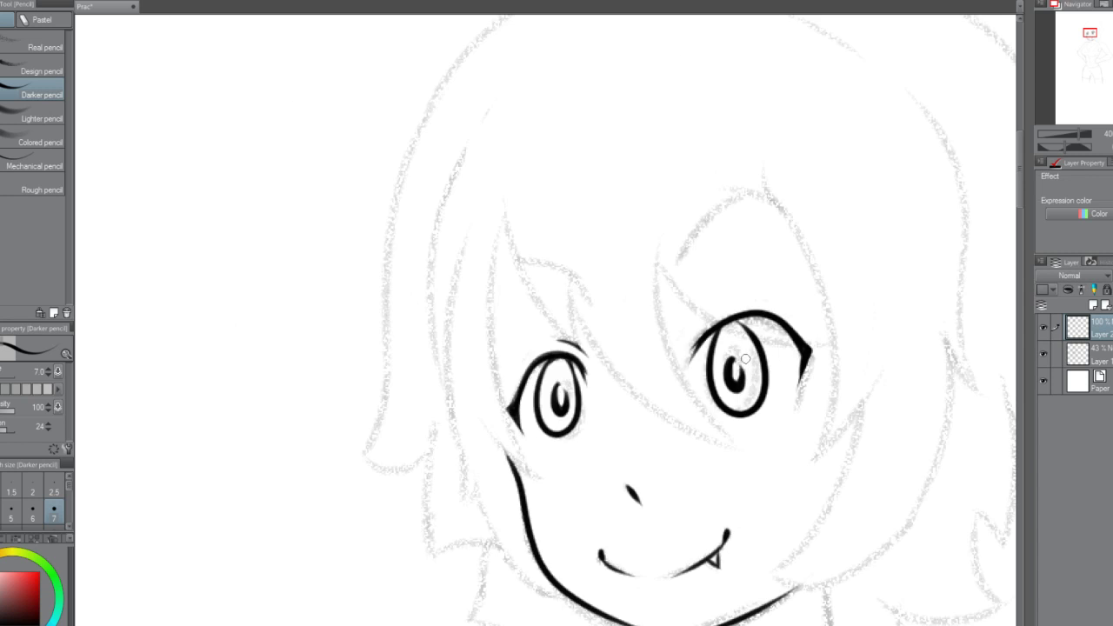
pyautogui.scroll(3, 721, 365)
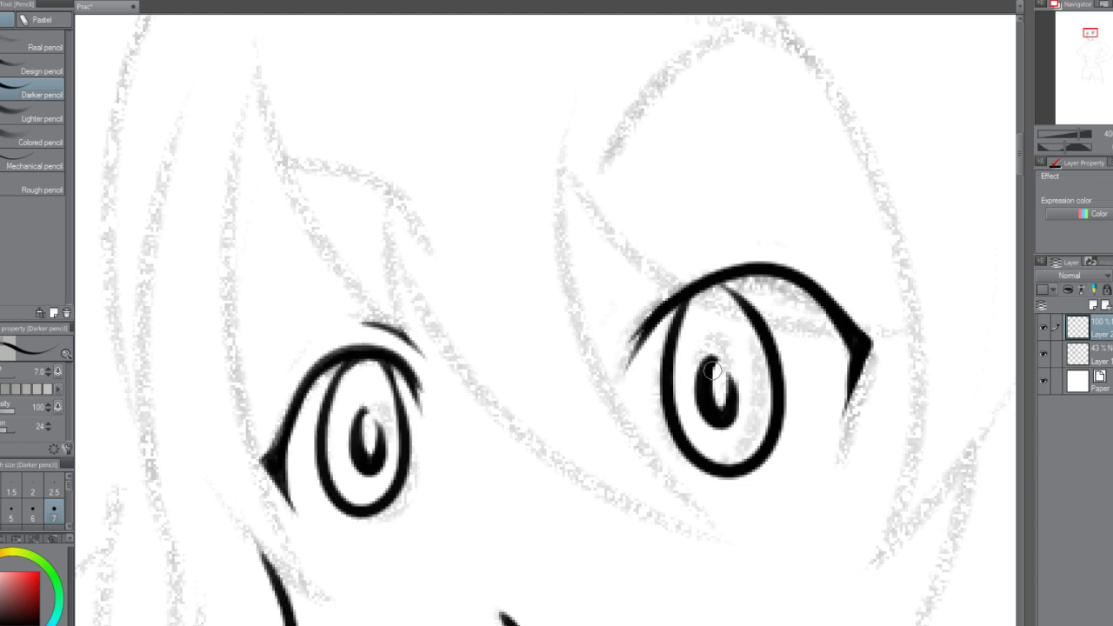
pyautogui.scroll(-5, 711, 370)
pyautogui.scroll(3, 777, 338)
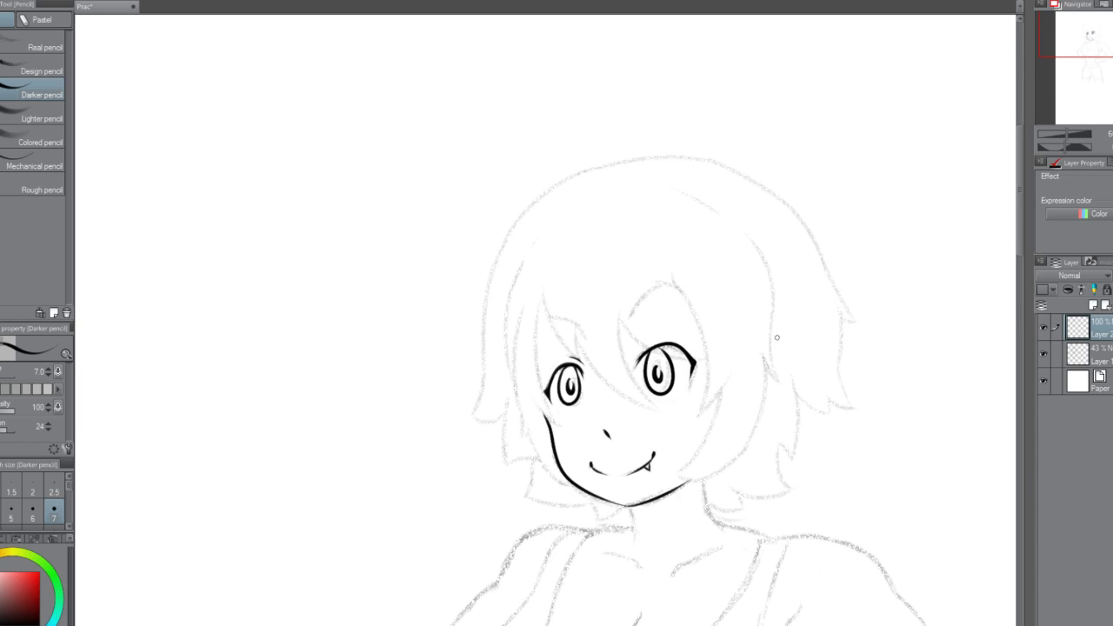
# Round off the tops of both irises where they meet the upper eyelids.
pyautogui.scroll(4, 713, 374)
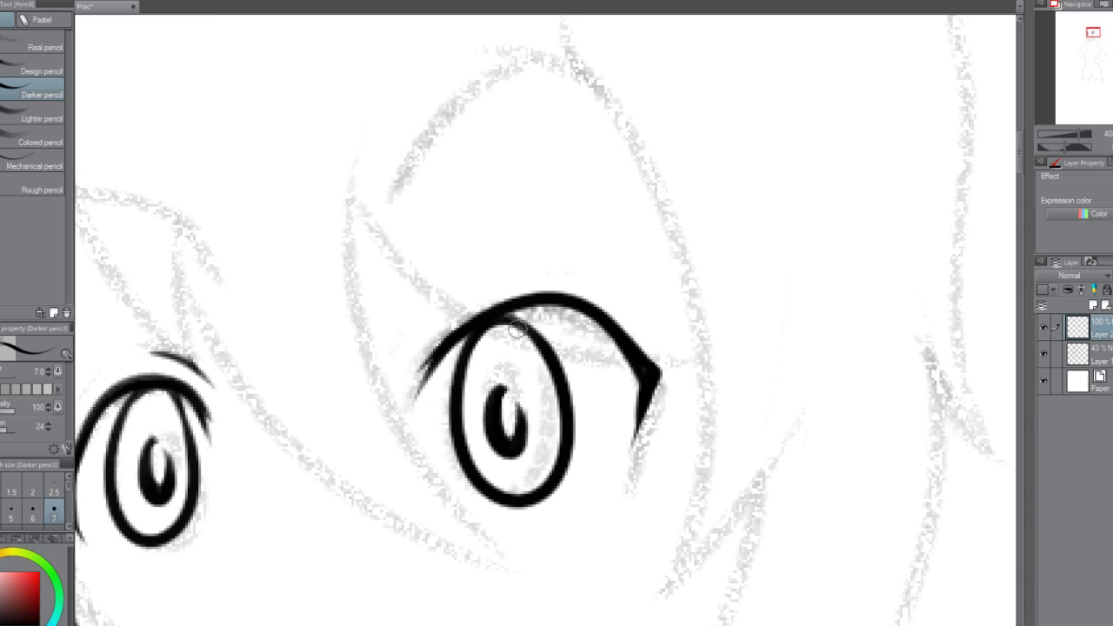
pyautogui.scroll(-5, 516, 329)
pyautogui.scroll(-2, 571, 373)
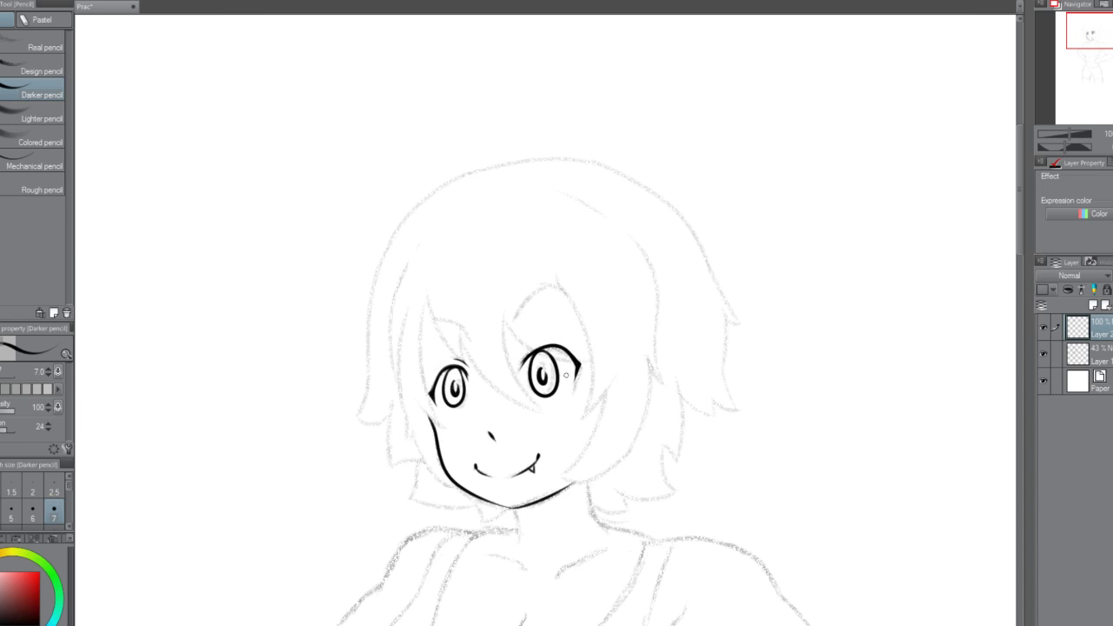
pyautogui.scroll(7, 393, 391)
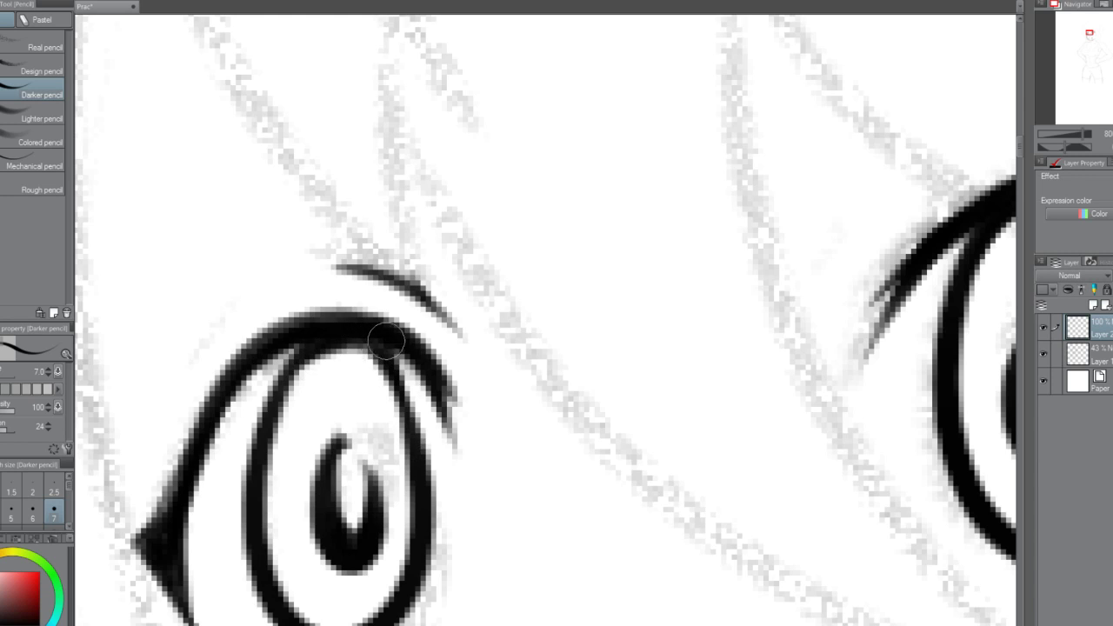
pyautogui.scroll(-6, 322, 346)
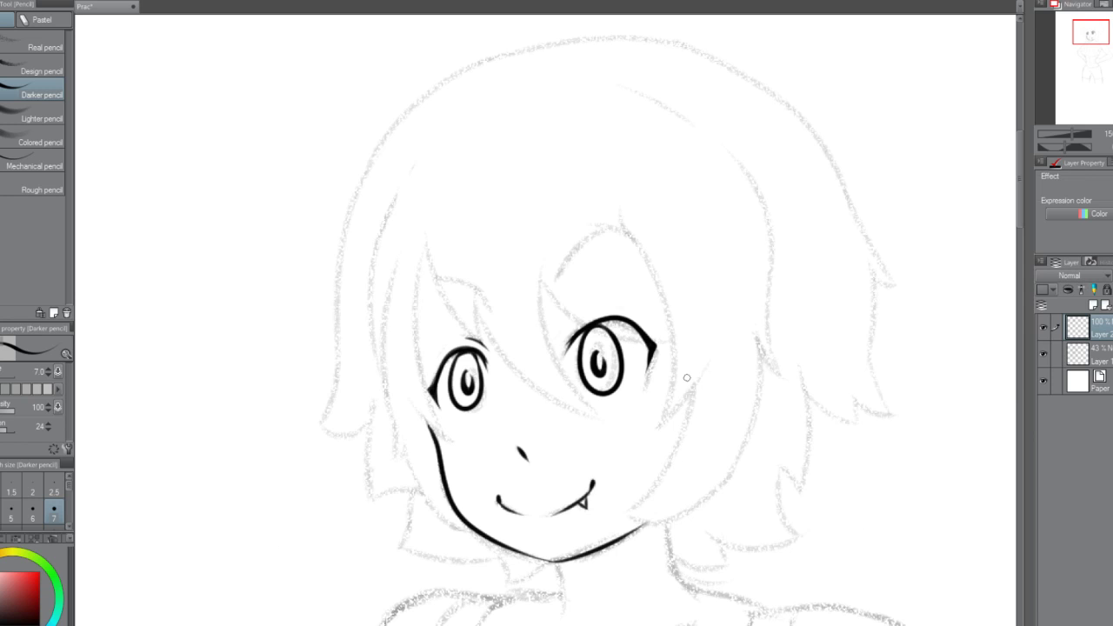
pyautogui.scroll(-2, 476, 349)
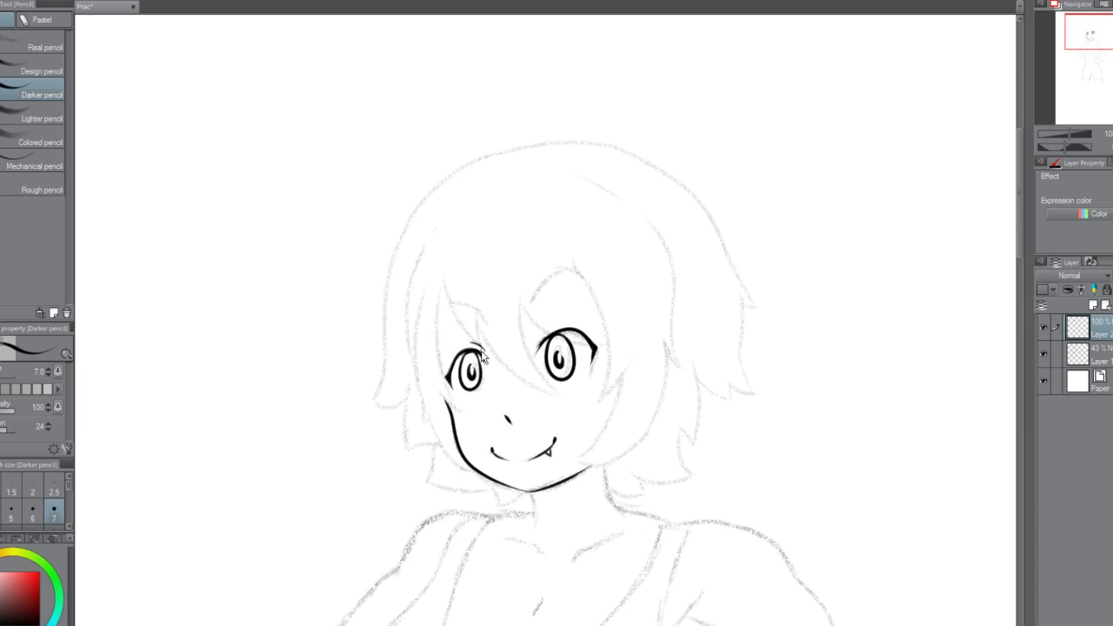
pyautogui.scroll(6, 441, 310)
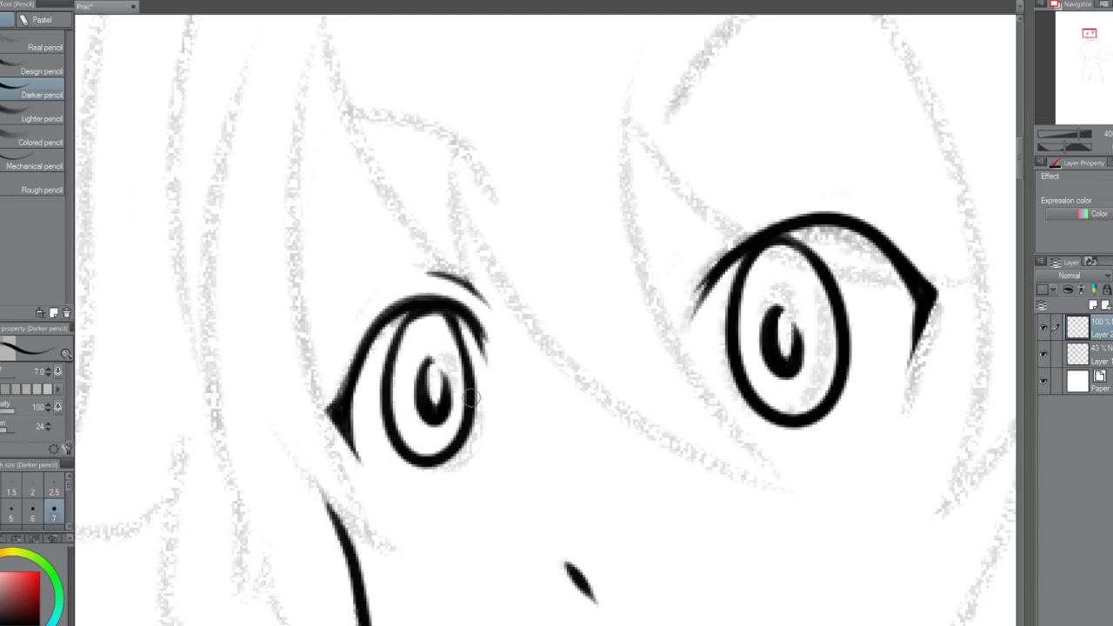
pyautogui.scroll(-4, 479, 296)
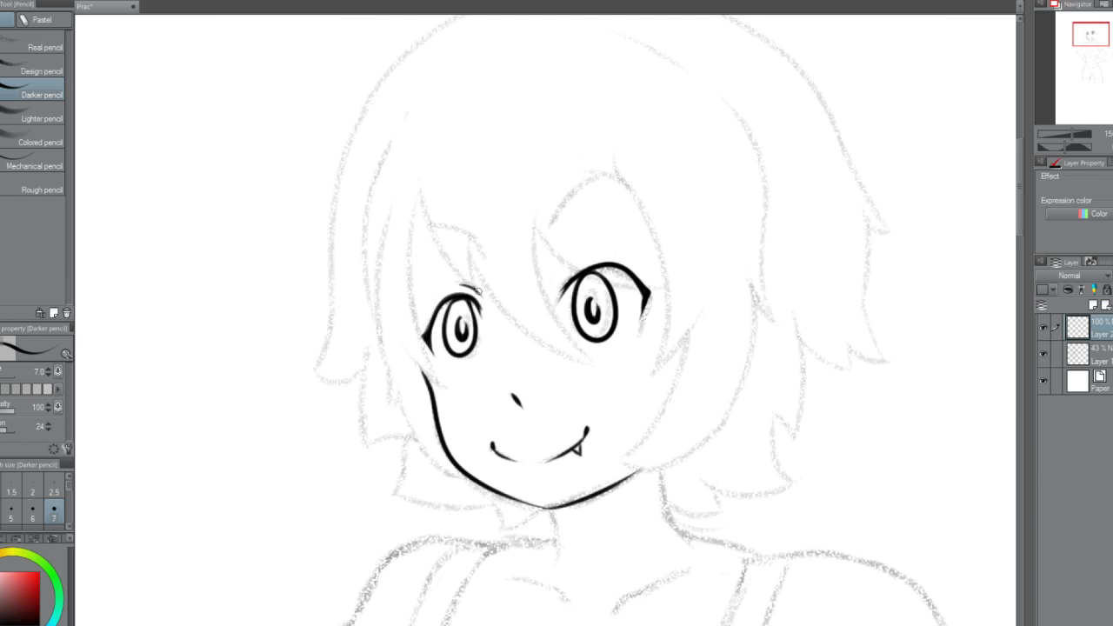
pyautogui.scroll(4, 476, 291)
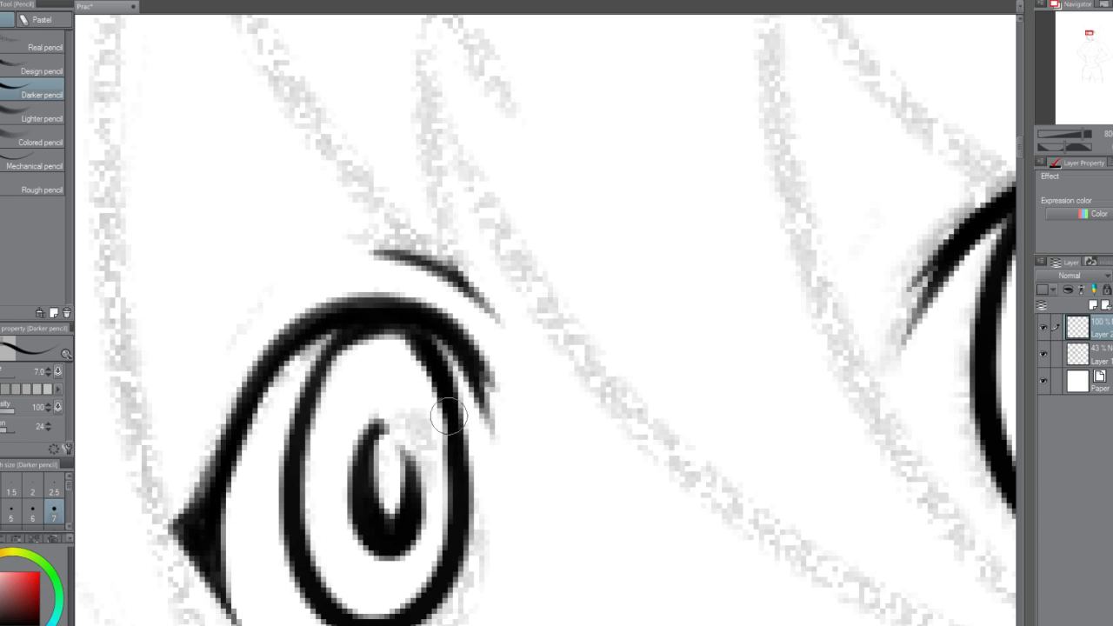
# Compare the shape and balance of both inked eyes in close-up and against the whole face.
pyautogui.scroll(-2, 439, 335)
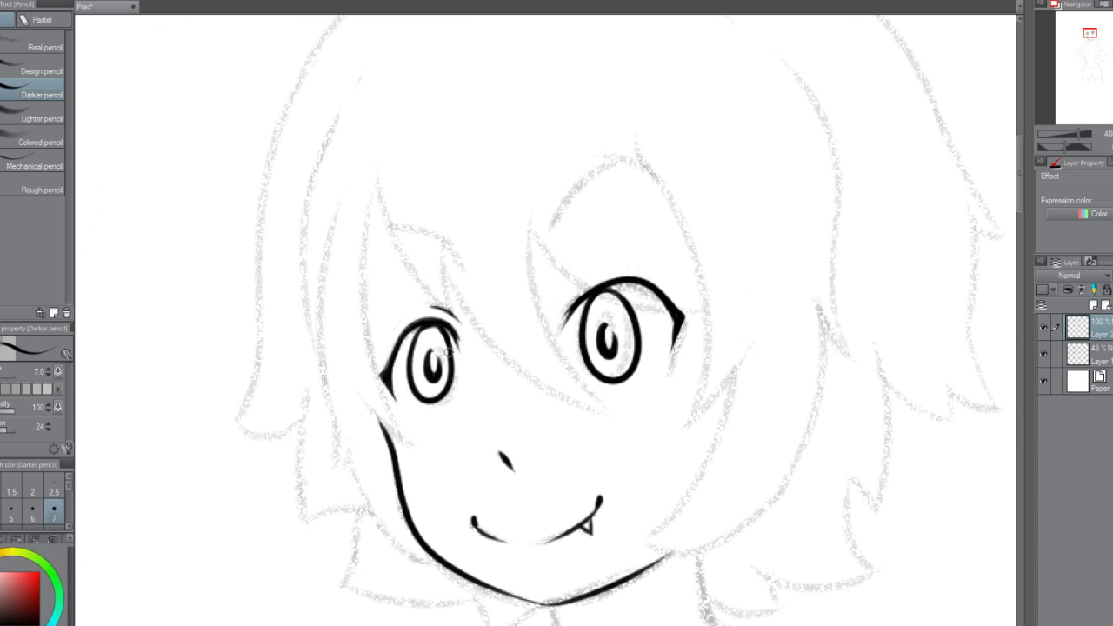
pyautogui.scroll(-3, 719, 310)
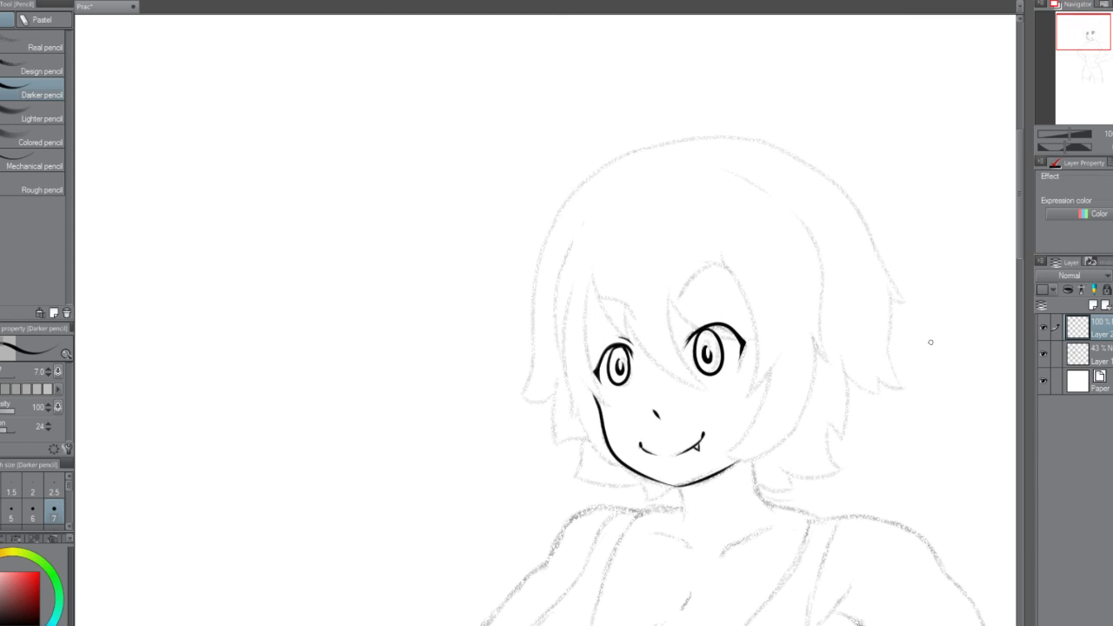
pyautogui.scroll(5, 616, 363)
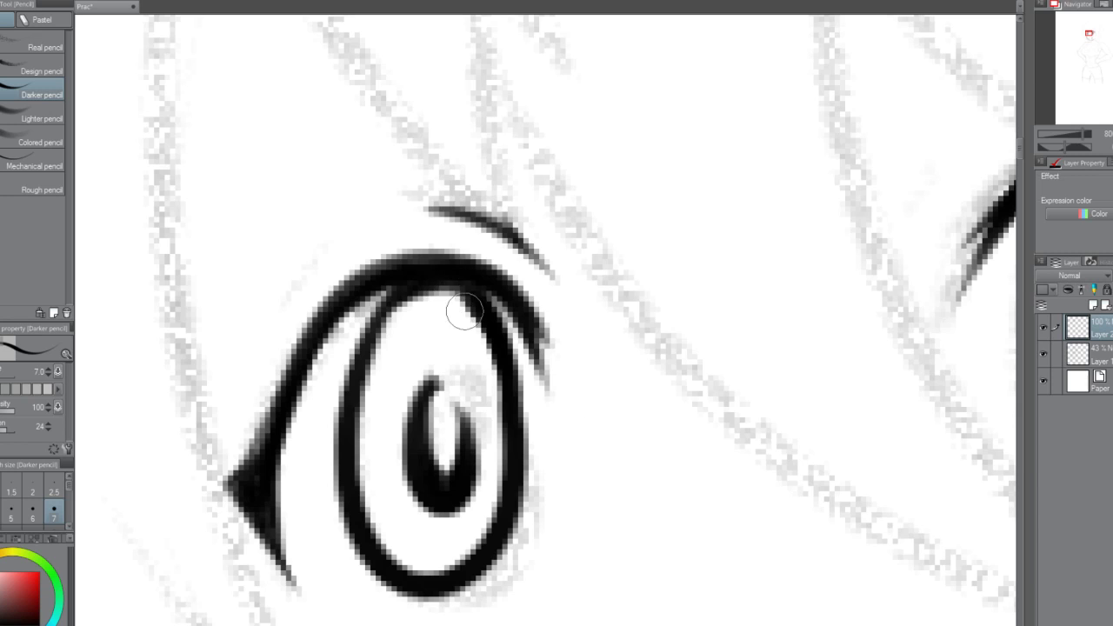
pyautogui.scroll(-4, 487, 332)
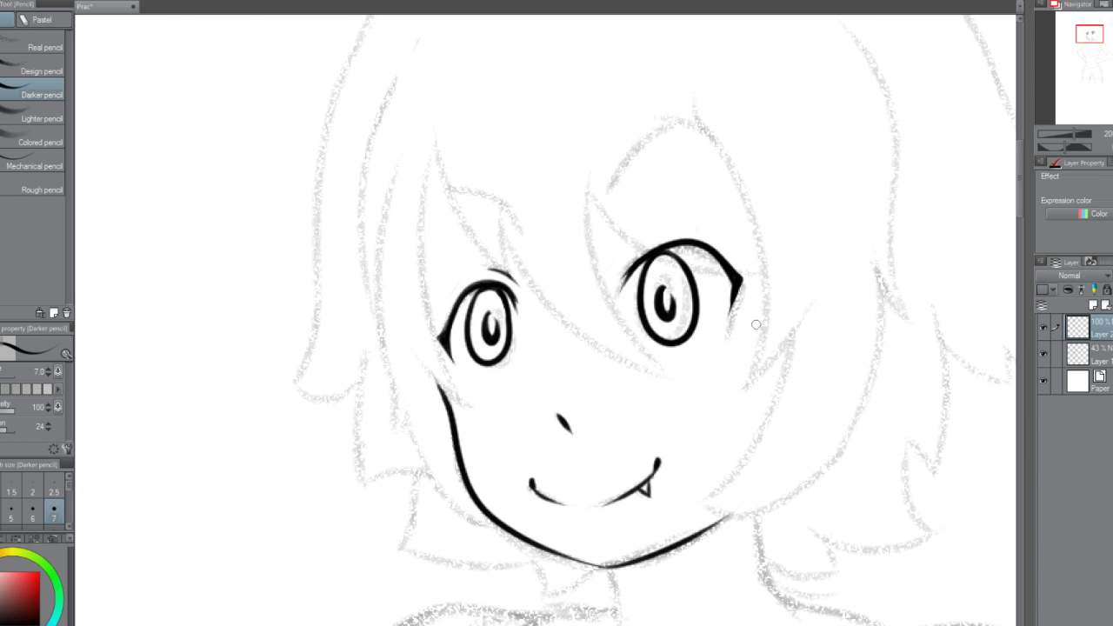
pyautogui.scroll(2, 755, 324)
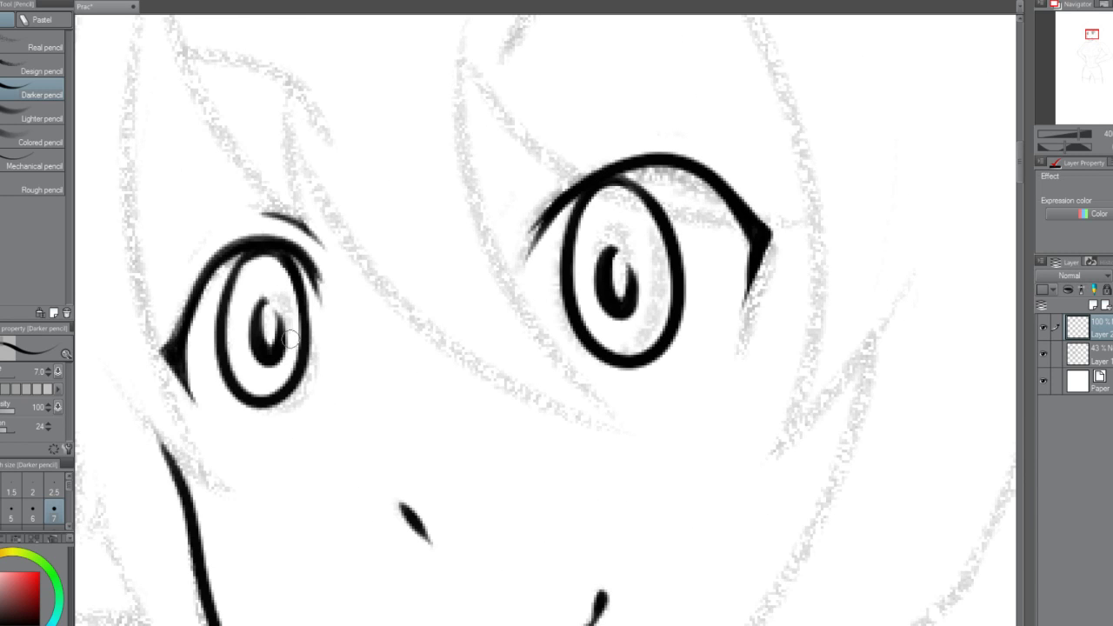
pyautogui.scroll(-3, 295, 322)
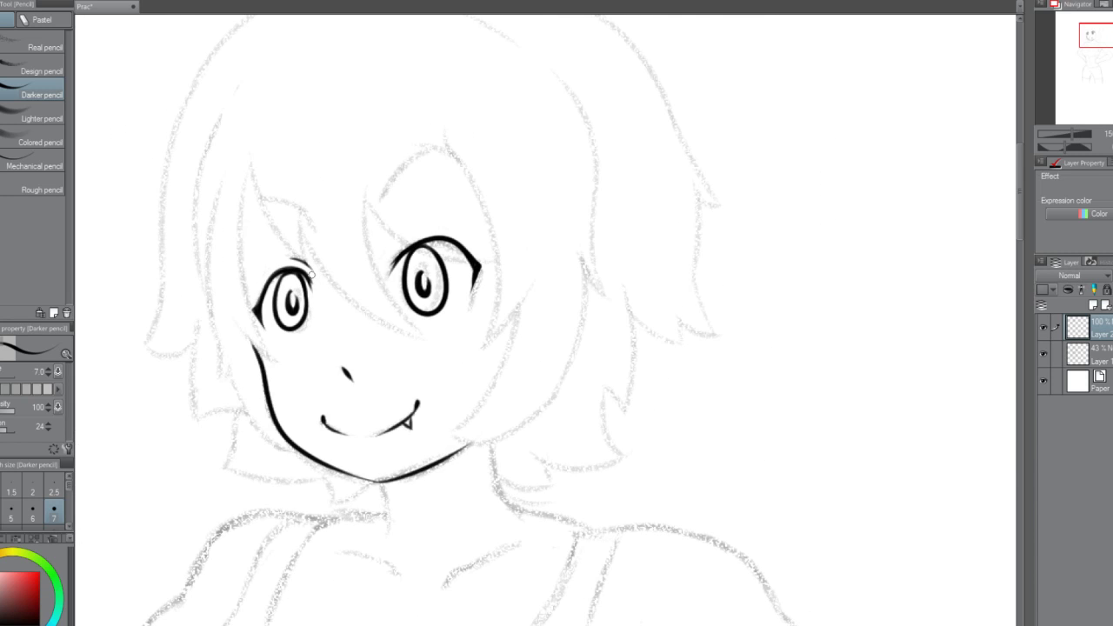
pyautogui.scroll(3, 305, 304)
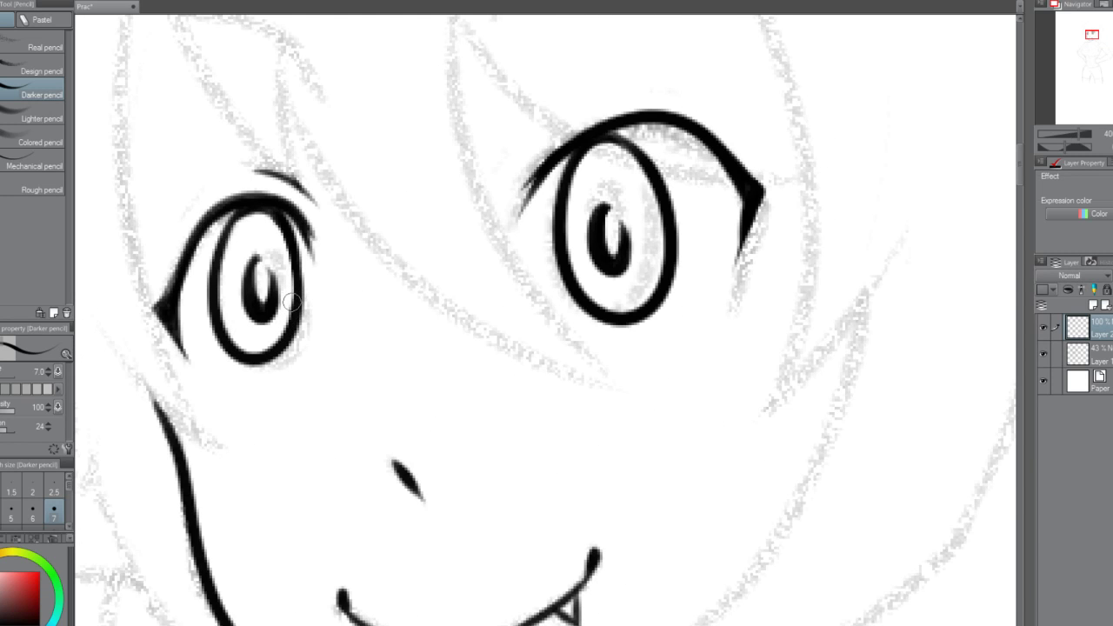
pyautogui.scroll(-1, 355, 251)
pyautogui.scroll(-2, 355, 251)
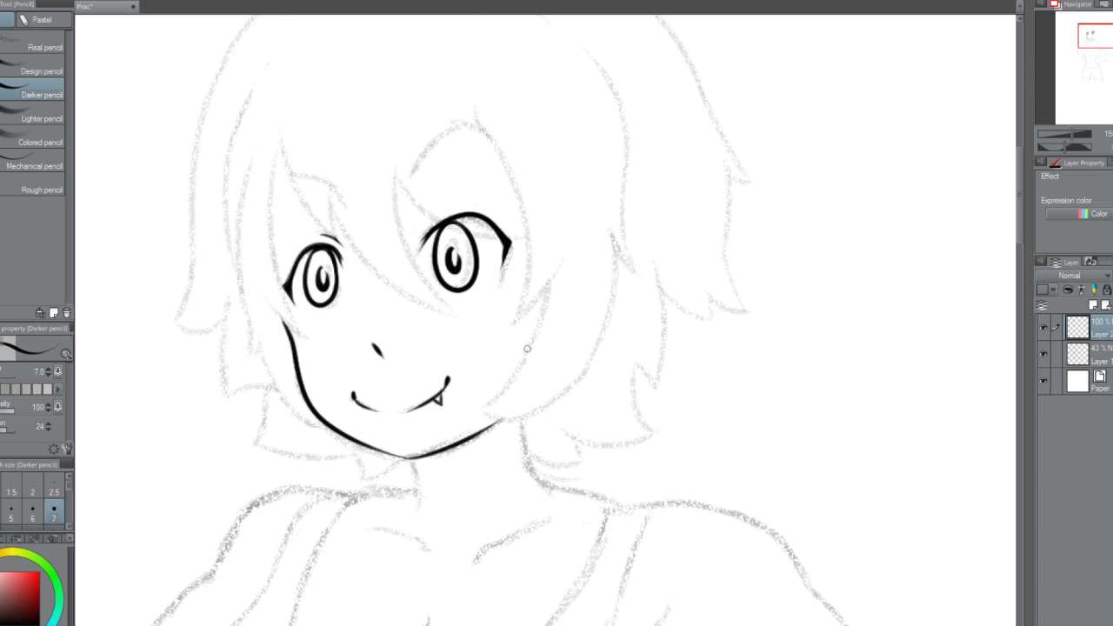
pyautogui.scroll(3, 411, 215)
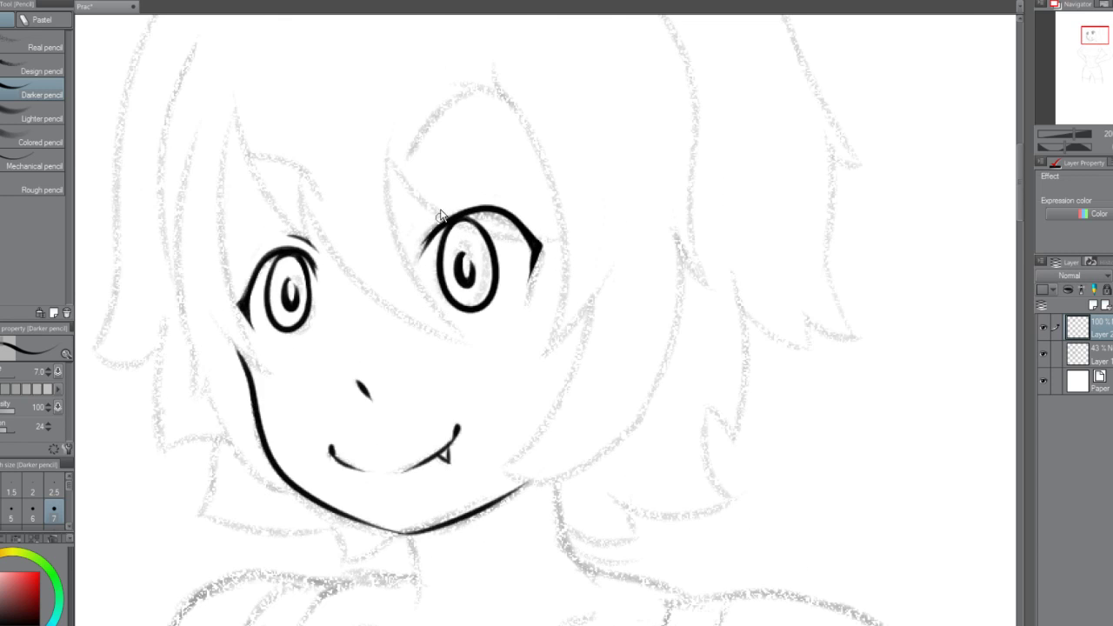
# Re-ink the inner end of the right eye's upper eyelid with overlapping tapered strokes that sweep down into a pointed lash.
pyautogui.hotkey('ctrl', 'z')
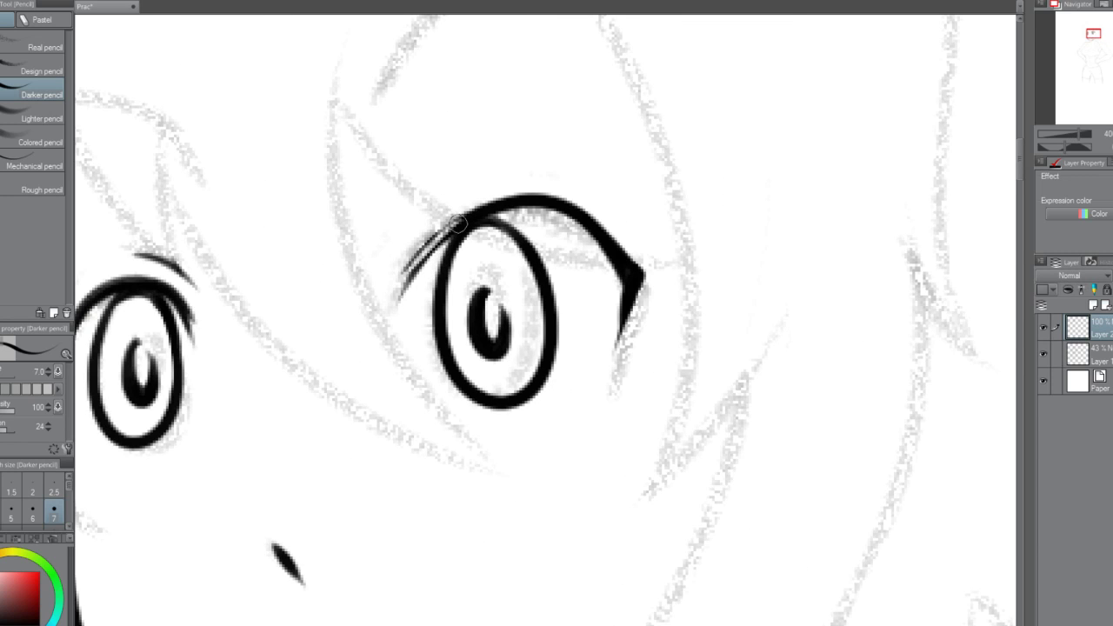
pyautogui.hotkey('ctrl', 'y')
pyautogui.moveTo(465, 220); pyautogui.dragTo(395, 303)
pyautogui.moveTo(440, 241); pyautogui.dragTo(398, 307)
pyautogui.moveTo(465, 223); pyautogui.dragTo(403, 304)
pyautogui.moveTo(441, 243)
pyautogui.mouseDown()
pyautogui.moveTo(400, 302)
pyautogui.moveTo(400, 286)
pyautogui.moveTo(395, 338)
pyautogui.mouseUp()
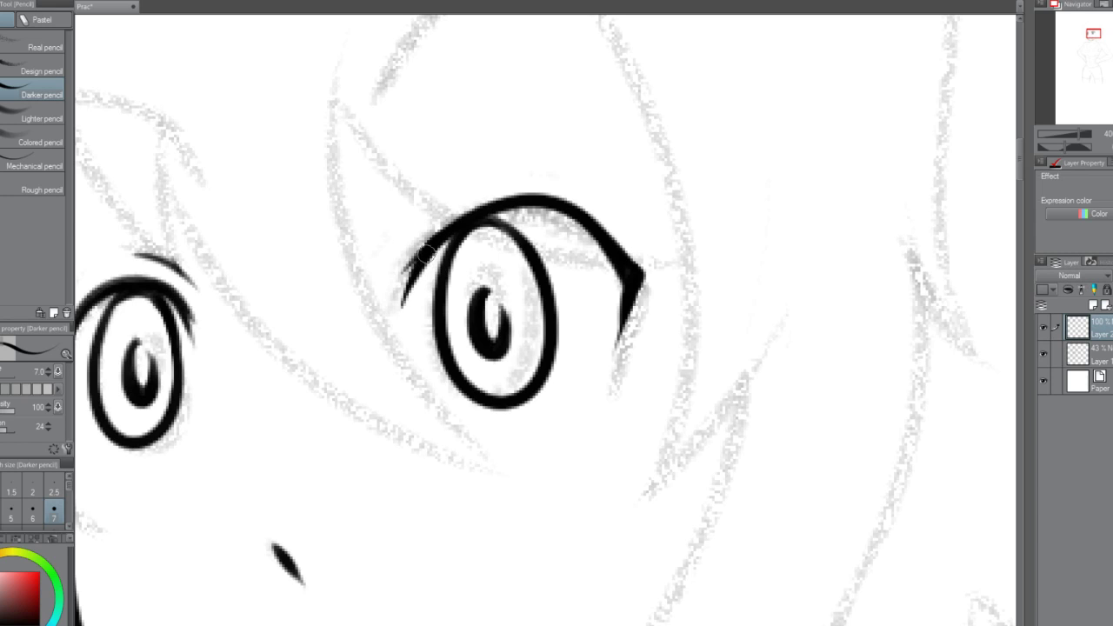
# Thicken and smooth the right eye's upper eyelid between its inner lashes and the top of the arch, retrying the stroke.
pyautogui.moveTo(410, 261); pyautogui.dragTo(492, 199)
pyautogui.hotkey('ctrl', 'z')
pyautogui.moveTo(424, 247); pyautogui.dragTo(504, 202)
pyautogui.hotkey('ctrl', 'z')
pyautogui.moveTo(426, 249); pyautogui.dragTo(522, 204)
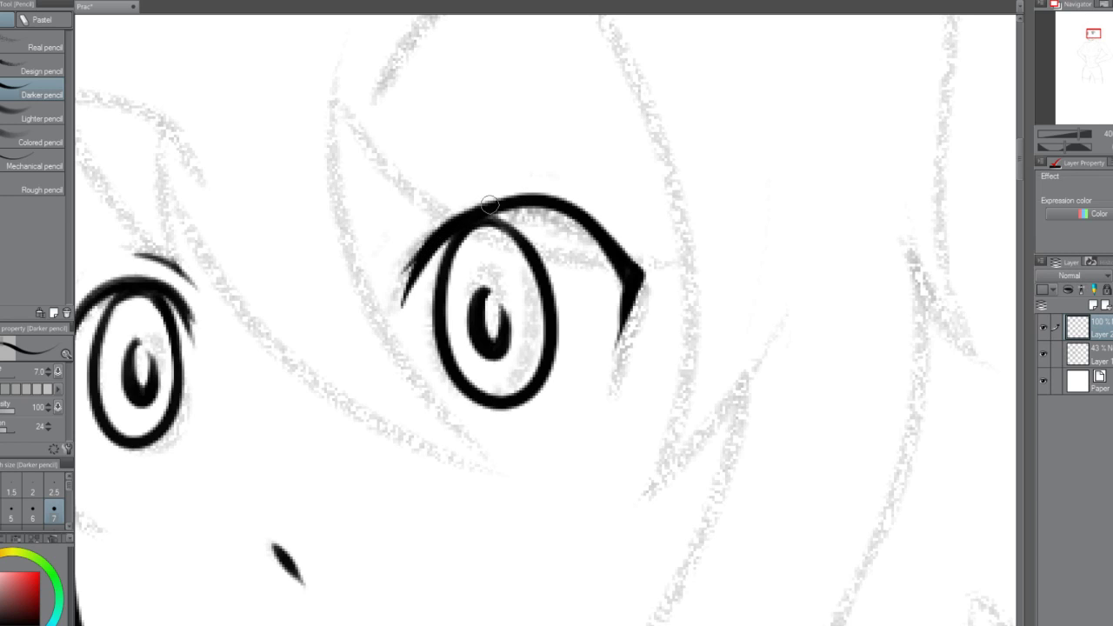
pyautogui.moveTo(443, 224); pyautogui.dragTo(520, 196)
pyautogui.hotkey('ctrl', 'z')
pyautogui.hotkey('ctrl', 'z')
pyautogui.moveTo(426, 243); pyautogui.dragTo(526, 191)
pyautogui.hotkey('ctrl', 'z')
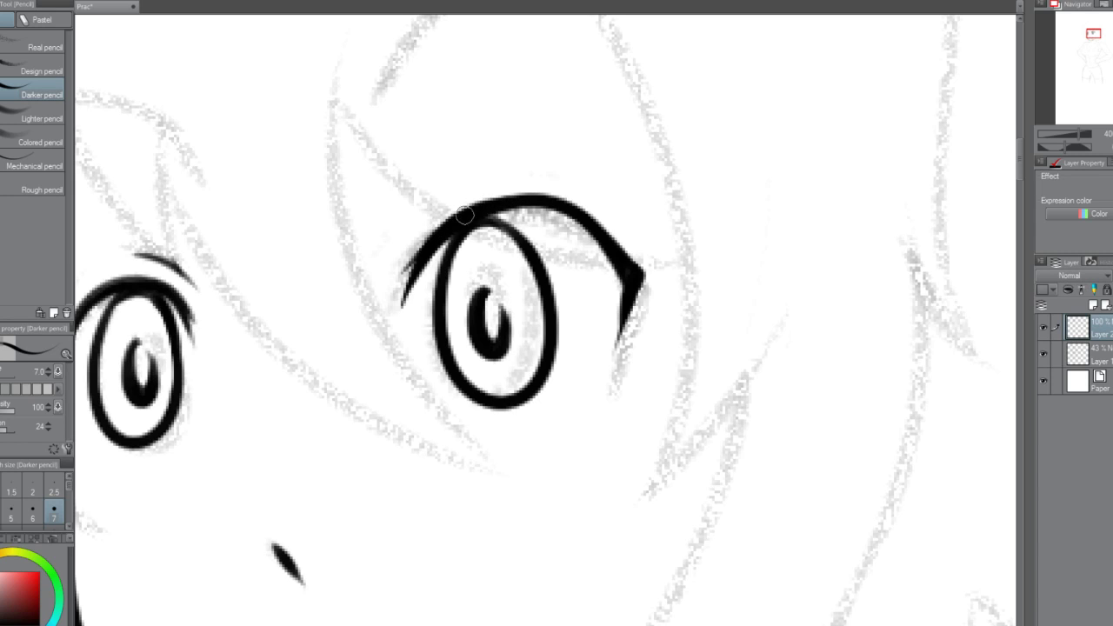
pyautogui.scroll(-3, 549, 193)
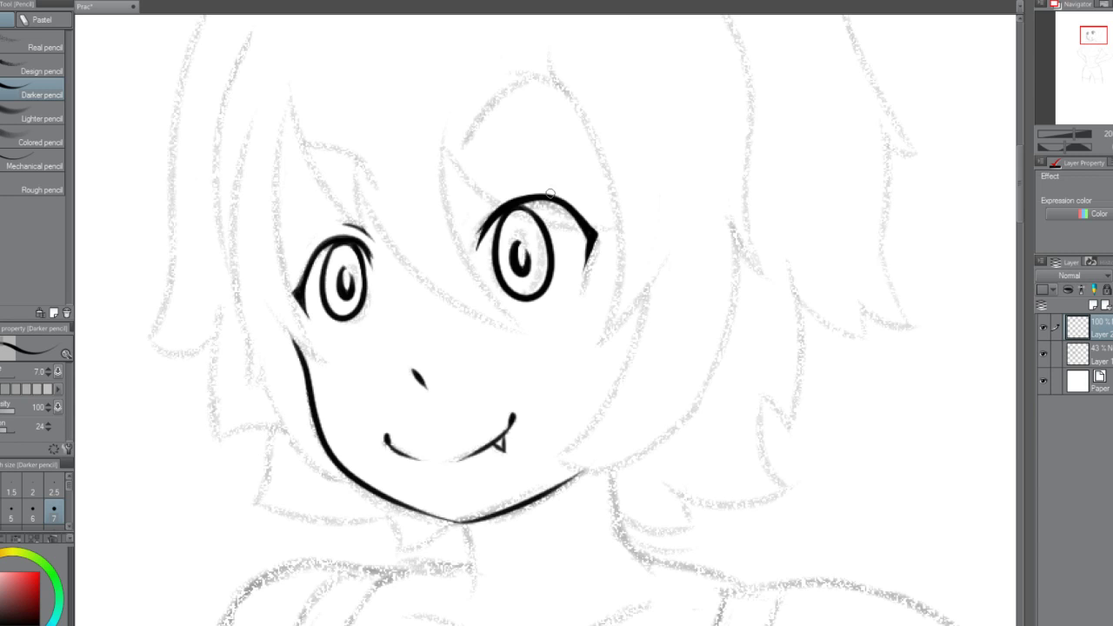
pyautogui.scroll(-1, 550, 193)
# Ink a short tapered crease line just above the inner end of the right eye's upper eyelid.
pyautogui.scroll(5, 513, 169)
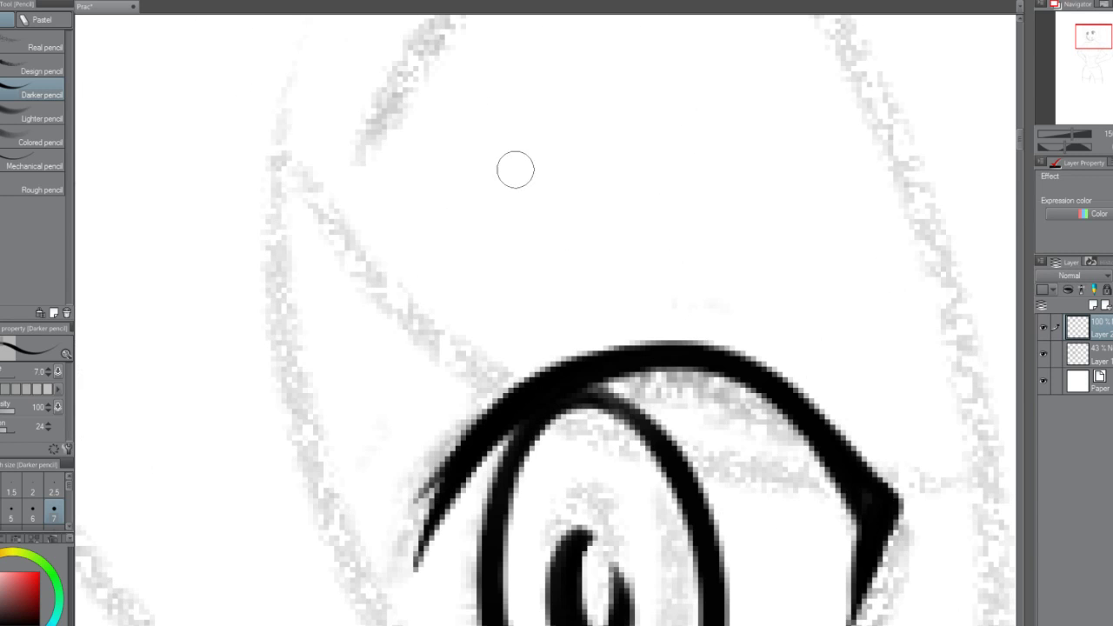
pyautogui.moveTo(425, 435); pyautogui.dragTo(521, 353)
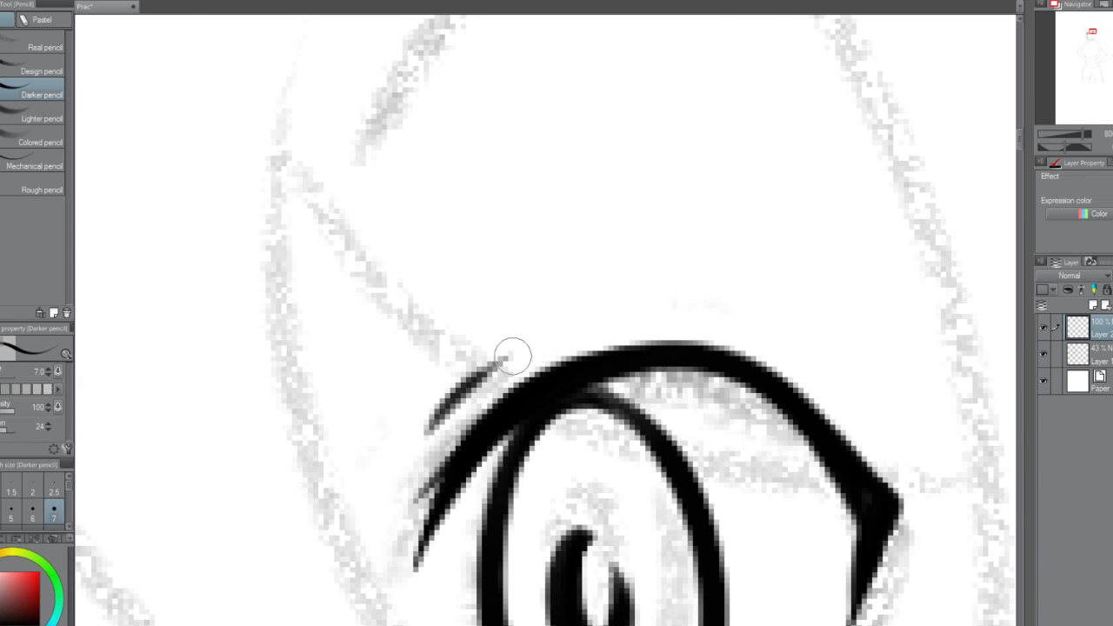
pyautogui.moveTo(439, 415); pyautogui.dragTo(504, 355)
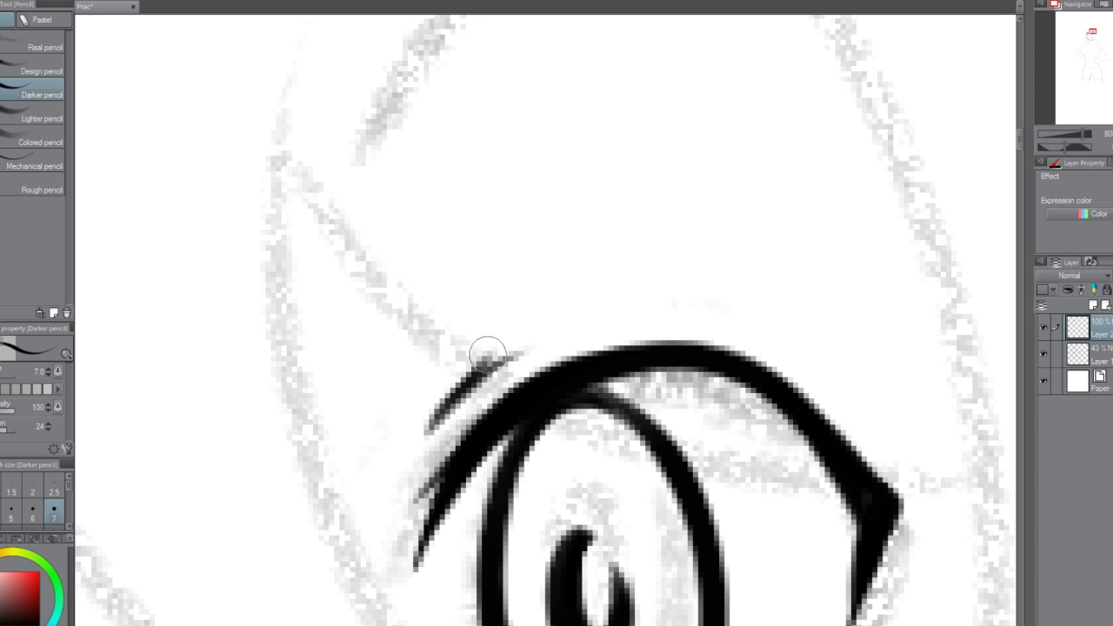
pyautogui.scroll(-4, 538, 336)
pyautogui.scroll(2, 599, 308)
pyautogui.scroll(-3, 612, 310)
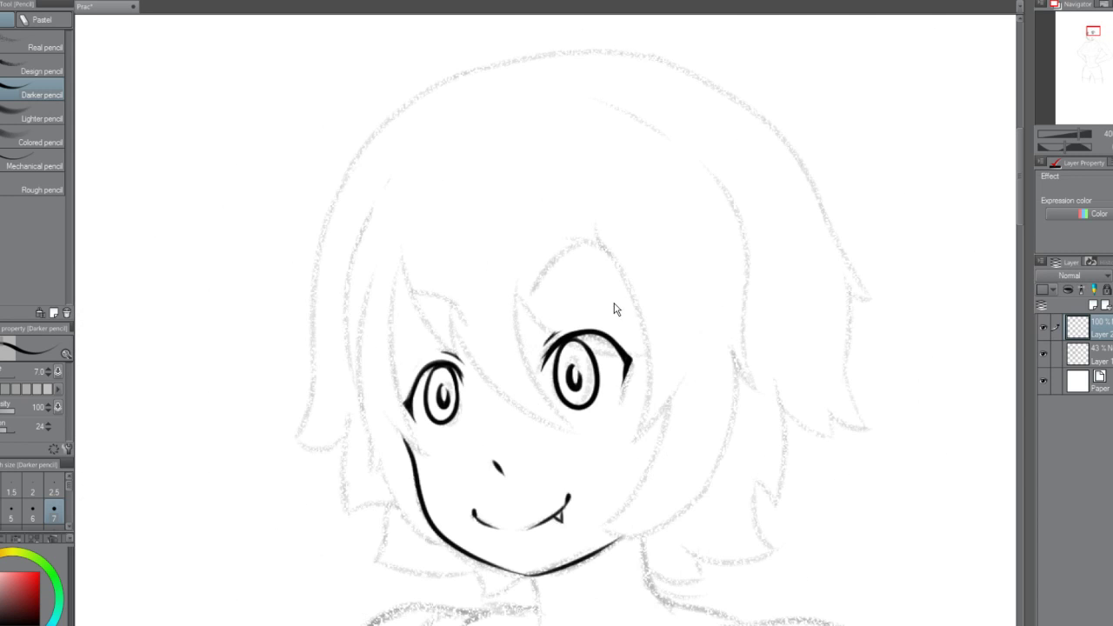
# Add short crease marks above the outer part of the right eyelid and above the left eye's outer corner.
pyautogui.scroll(1, 613, 305)
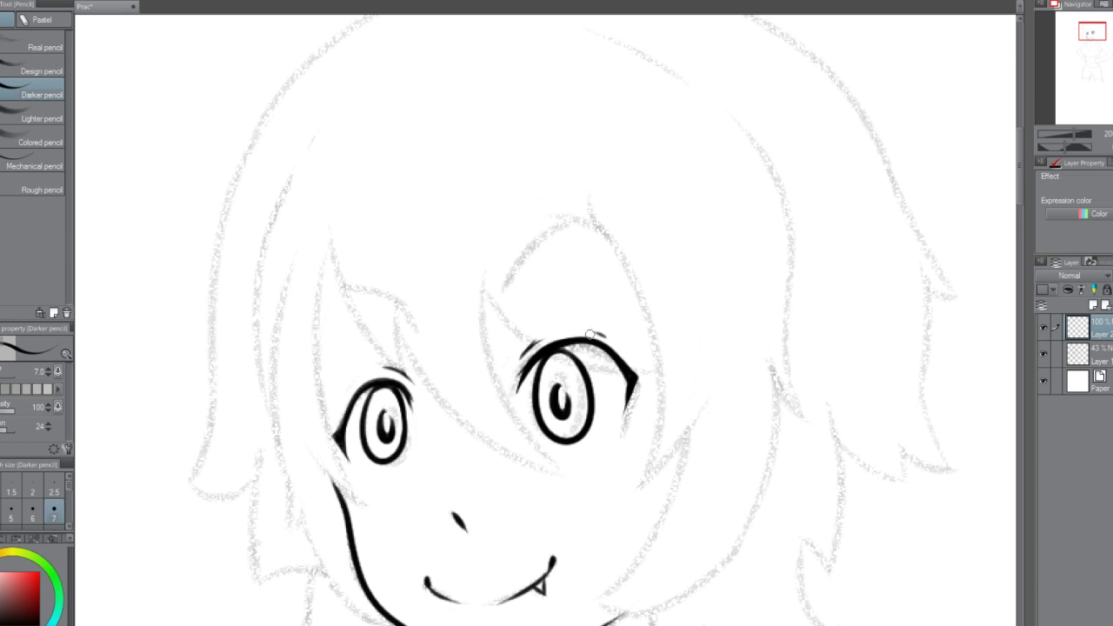
pyautogui.scroll(-1, 647, 326)
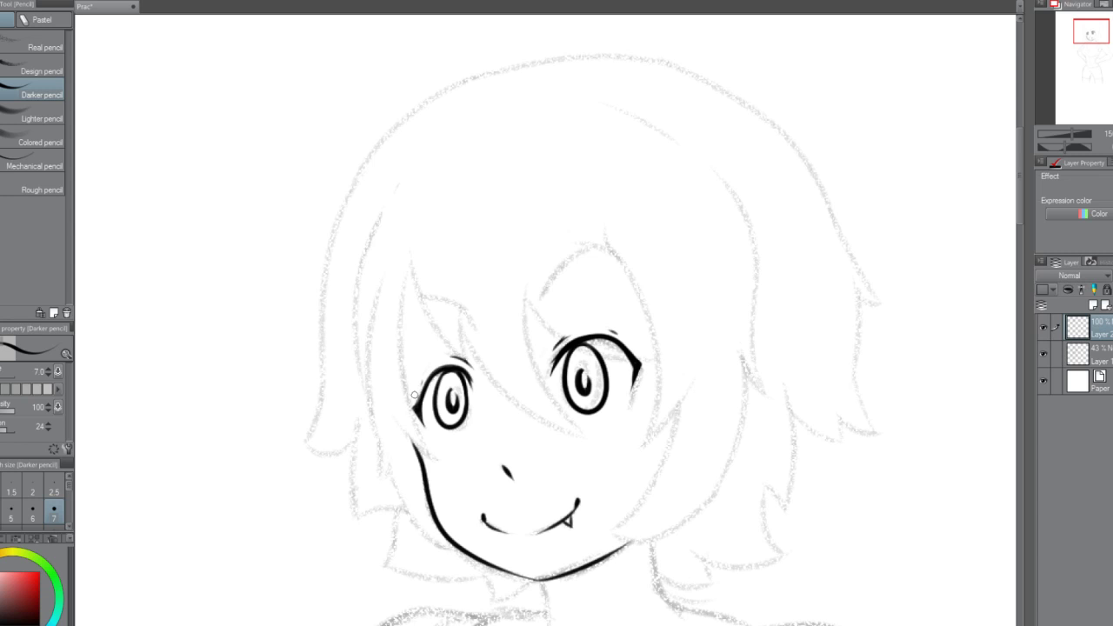
pyautogui.scroll(-2, 524, 294)
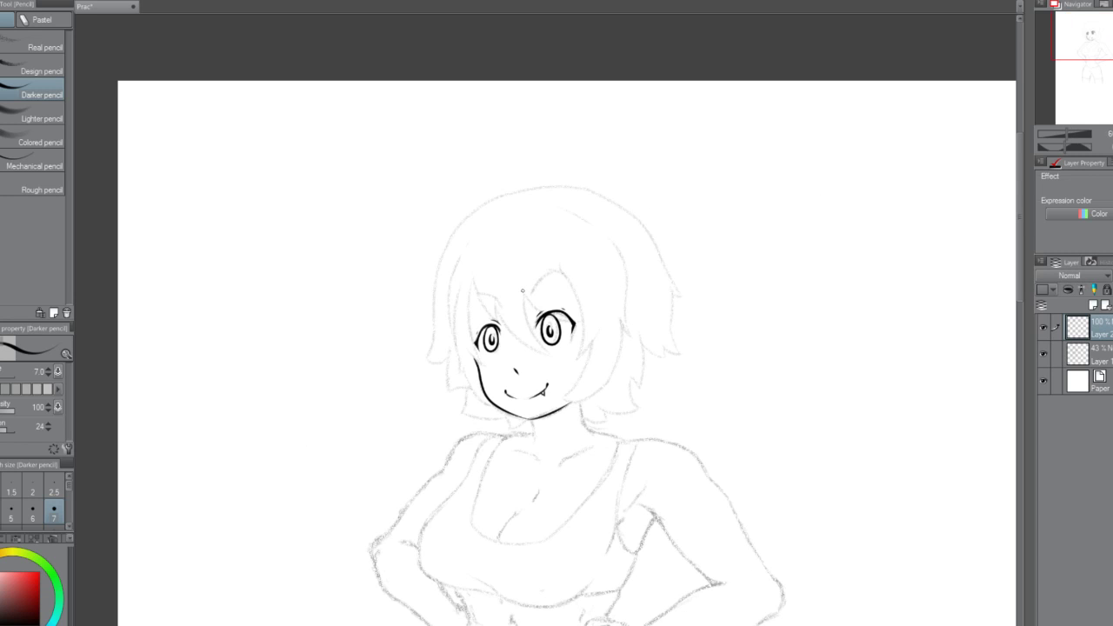
pyautogui.scroll(3, 523, 290)
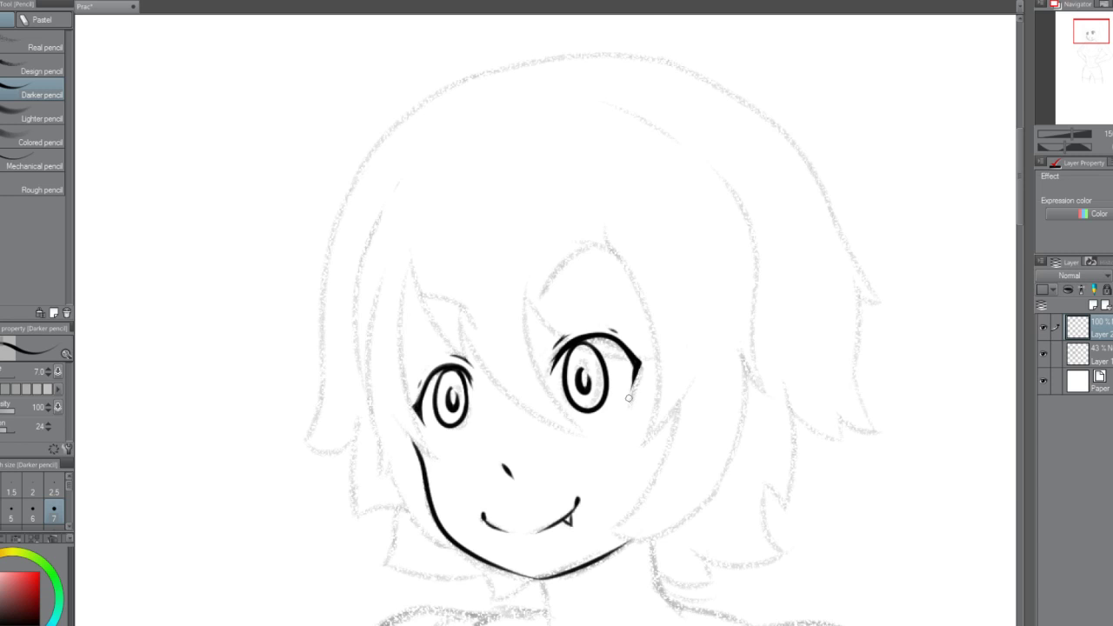
# Ink short lower-lid marks beneath the right eye's outer corner, undoing the strokes that do not fit.
pyautogui.scroll(-1, 628, 398)
pyautogui.scroll(4, 626, 400)
pyautogui.moveTo(658, 382)
pyautogui.mouseDown()
pyautogui.moveTo(648, 353)
pyautogui.moveTo(647, 391)
pyautogui.moveTo(663, 391)
pyautogui.moveTo(616, 413)
pyautogui.mouseUp()
pyautogui.hotkey('ctrl', 'z')
pyautogui.hotkey('ctrl', 'z')
pyautogui.hotkey('ctrl', 'z')
pyautogui.scroll(-3, 684, 390)
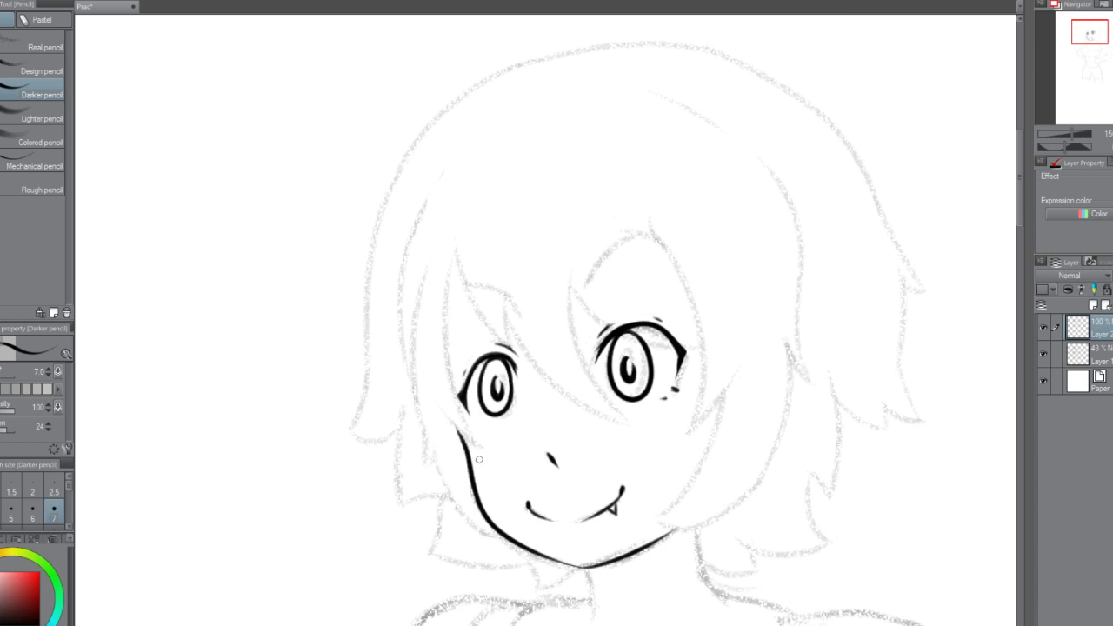
# Replace the lower-lid marks beneath the right eye's outer corner with two finer short strokes at brush size 3.
pyautogui.scroll(4, 690, 388)
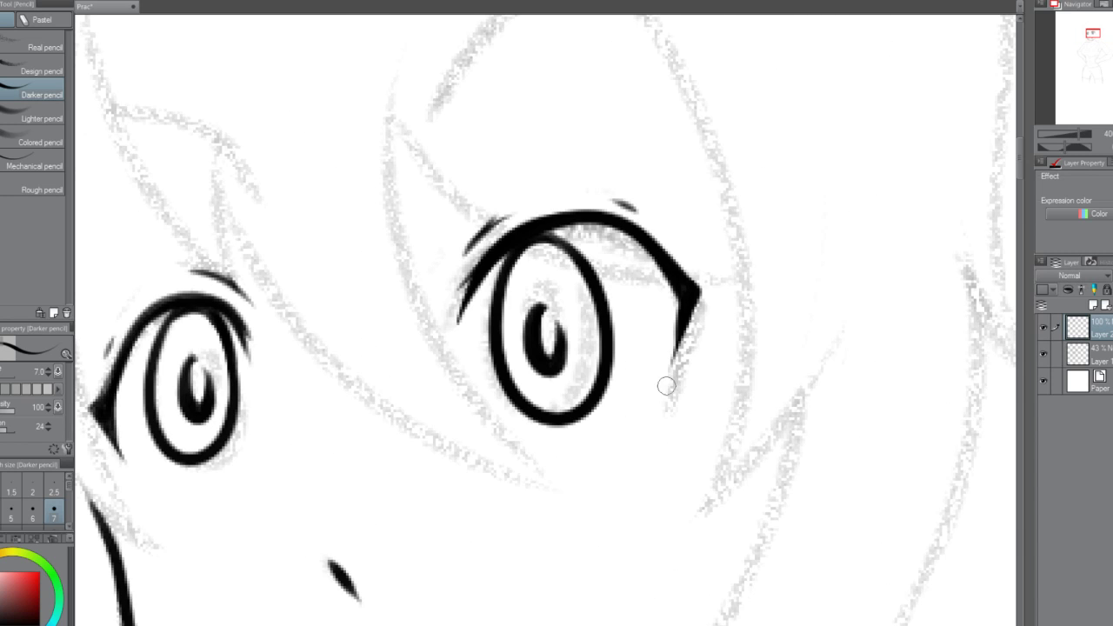
pyautogui.hotkey('ctrl', 'z')
pyautogui.moveTo(678, 391); pyautogui.dragTo(652, 399)
pyautogui.hotkey('ctrl', 'z')
pyautogui.hotkey('ctrl', 'z')
pyautogui.hotkey('ctrl', 'z')
pyautogui.hotkey('ctrl', 'z')
pyautogui.press('[')
pyautogui.press('[')
pyautogui.press('[')
pyautogui.press('[')
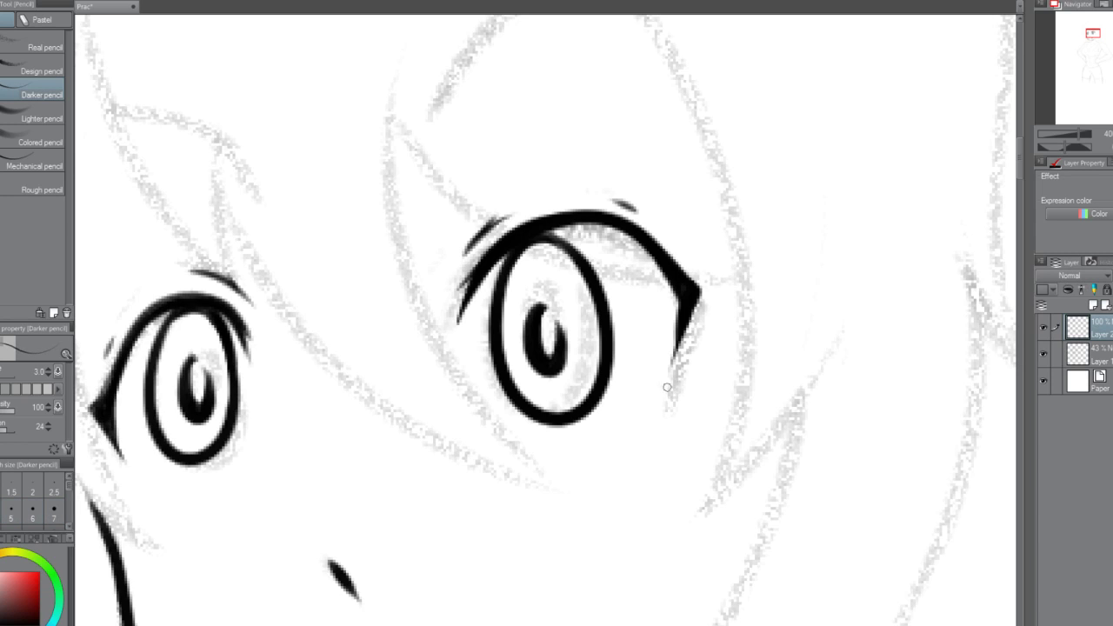
pyautogui.hotkey('ctrl', 'z')
pyautogui.scroll(-3, 672, 388)
pyautogui.scroll(3, 667, 387)
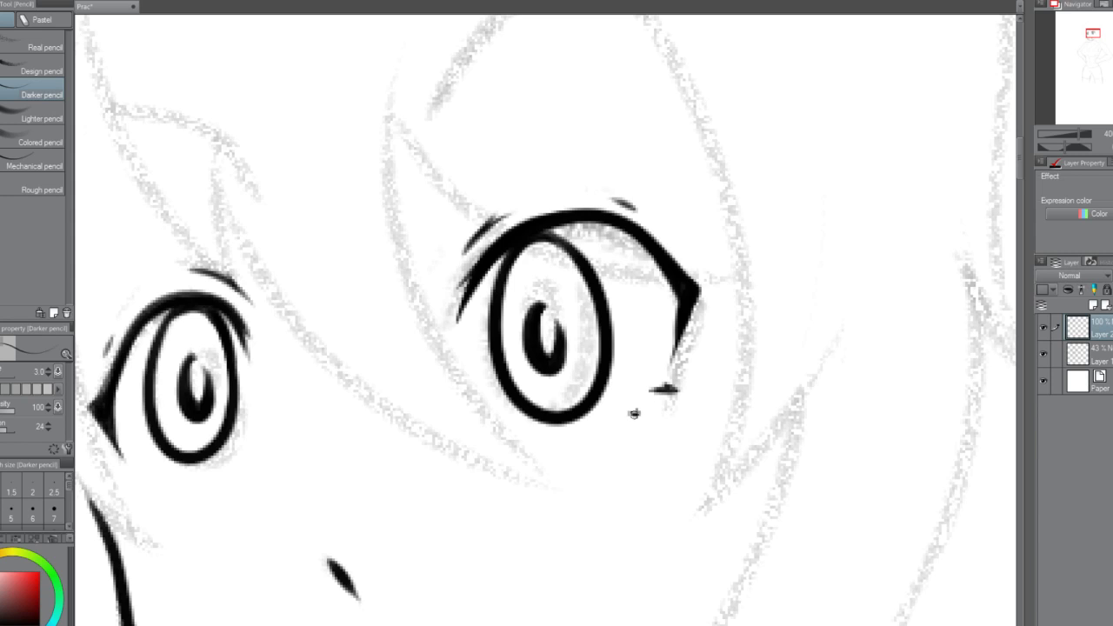
pyautogui.scroll(-3, 653, 411)
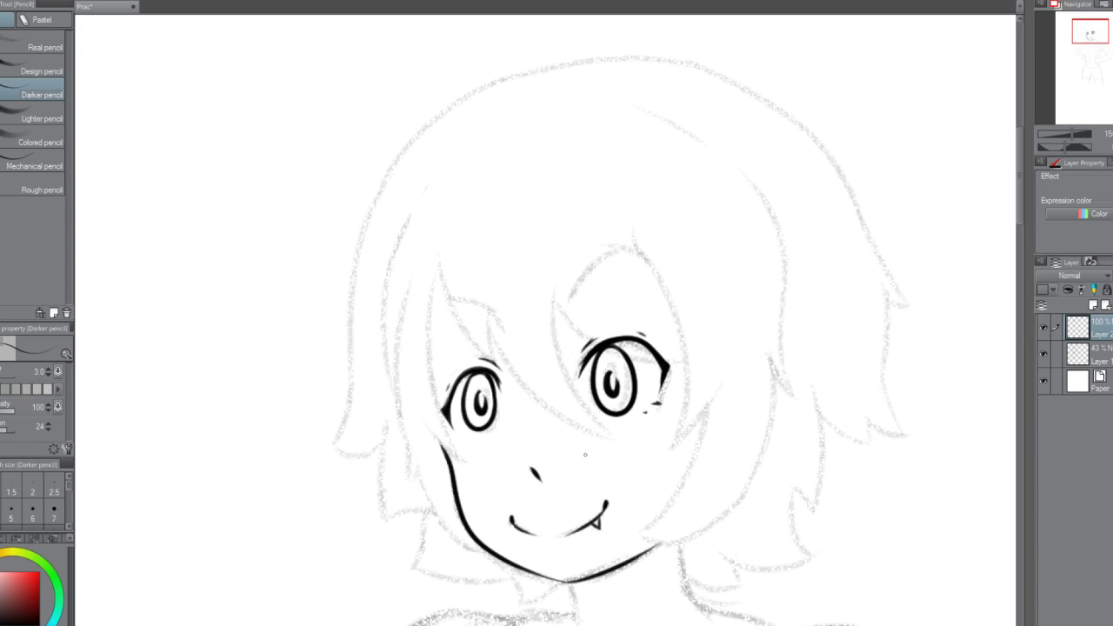
# Ink two short lower-lash marks beneath the left eye's outer corner, checking the face in a mirrored view.
pyautogui.scroll(3, 509, 445)
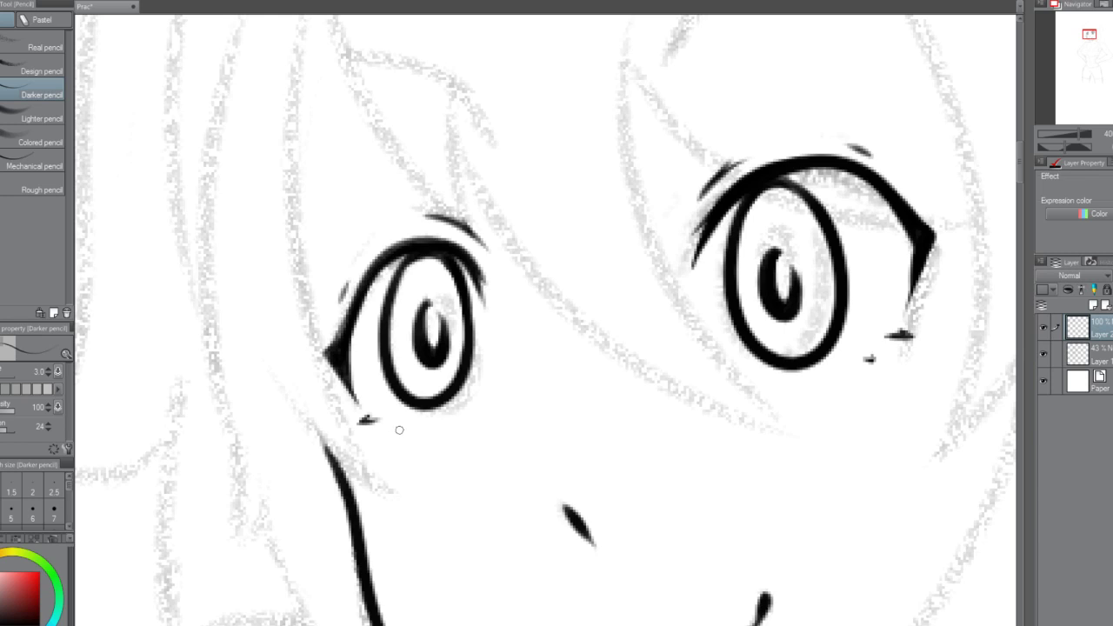
pyautogui.moveTo(398, 431); pyautogui.dragTo(412, 429)
pyautogui.scroll(-3, 453, 400)
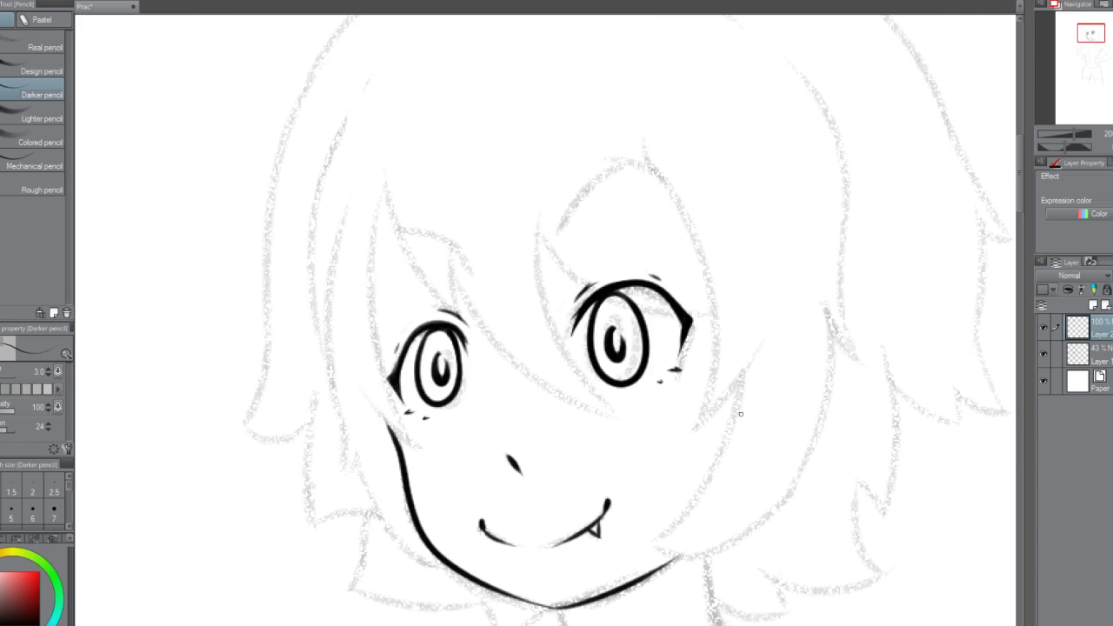
pyautogui.scroll(-4, 740, 413)
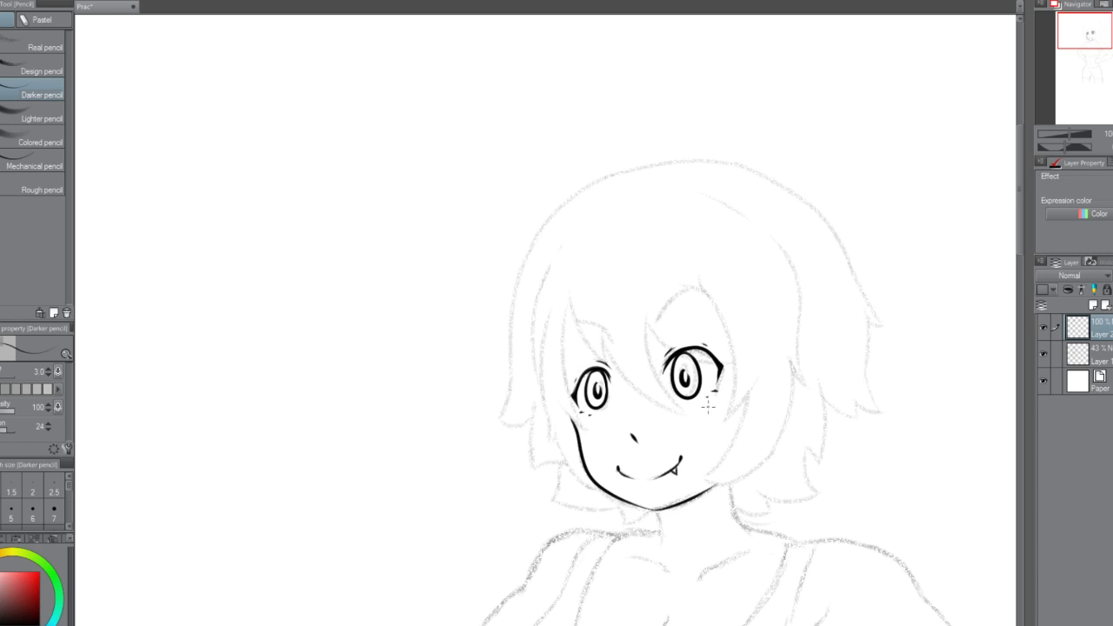
pyautogui.press('h')
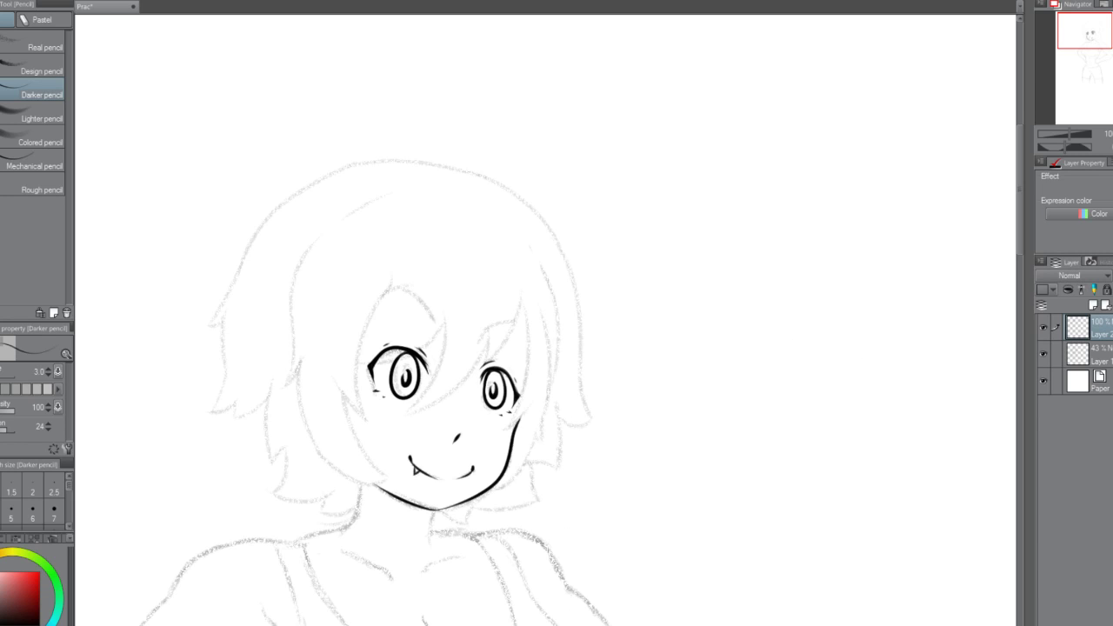
pyautogui.press('h')
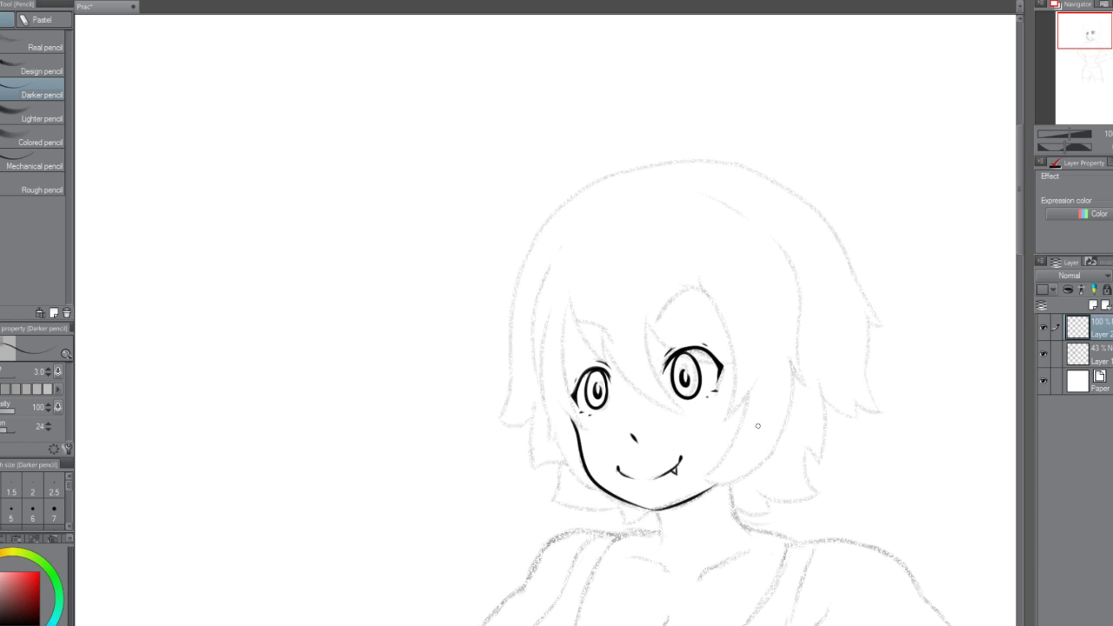
# Ink a thin arched eyebrow above the right eye at brush size 5, retrying until the curve is smooth.
pyautogui.press(']')
pyautogui.press(']')
pyautogui.scroll(-1, 701, 386)
pyautogui.scroll(2, 693, 389)
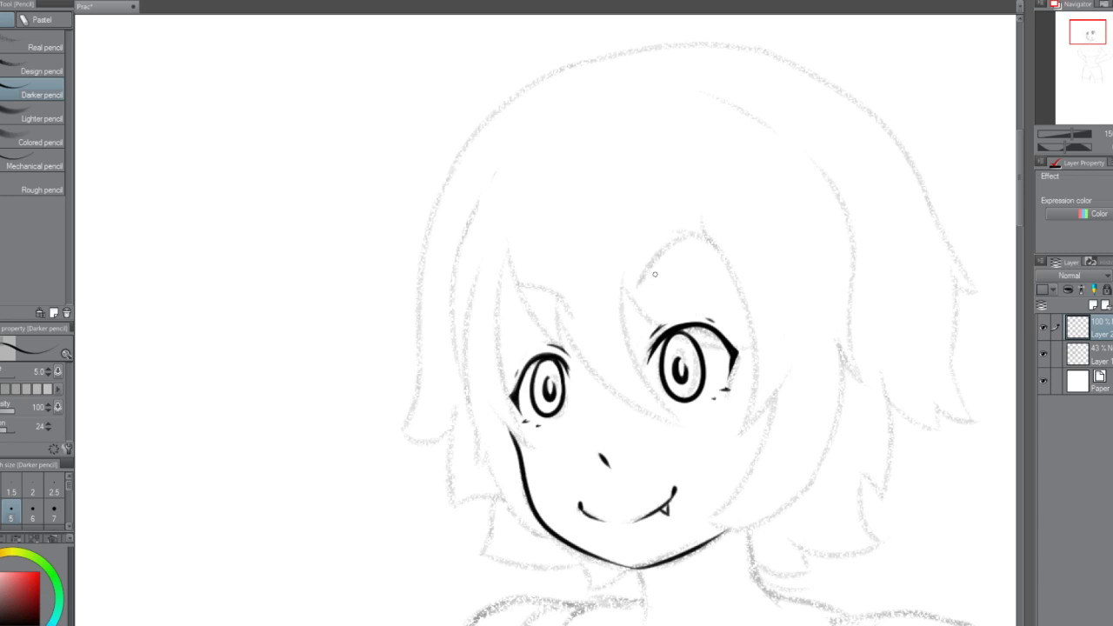
pyautogui.moveTo(642, 278); pyautogui.dragTo(725, 279)
pyautogui.hotkey('ctrl', 'z')
pyautogui.moveTo(639, 266); pyautogui.dragTo(737, 278)
pyautogui.hotkey('ctrl', 'z')
pyautogui.moveTo(634, 288)
pyautogui.mouseDown()
pyautogui.moveTo(720, 250)
pyautogui.moveTo(743, 273)
pyautogui.mouseUp()
pyautogui.hotkey('ctrl', 'z')
pyautogui.hotkey('ctrl', 'z')
pyautogui.moveTo(671, 258)
pyautogui.mouseDown()
pyautogui.moveTo(724, 252)
pyautogui.moveTo(631, 287)
pyautogui.mouseUp()
pyautogui.hotkey('ctrl', 'z')
pyautogui.moveTo(745, 274); pyautogui.dragTo(637, 285)
# Ink a matching thin arched eyebrow above the left eye, redoing the stroke to adjust its curve.
pyautogui.moveTo(496, 327)
pyautogui.mouseDown()
pyautogui.moveTo(535, 275)
pyautogui.moveTo(565, 280)
pyautogui.mouseUp()
pyautogui.hotkey('ctrl', 'z')
pyautogui.moveTo(495, 328); pyautogui.dragTo(559, 280)
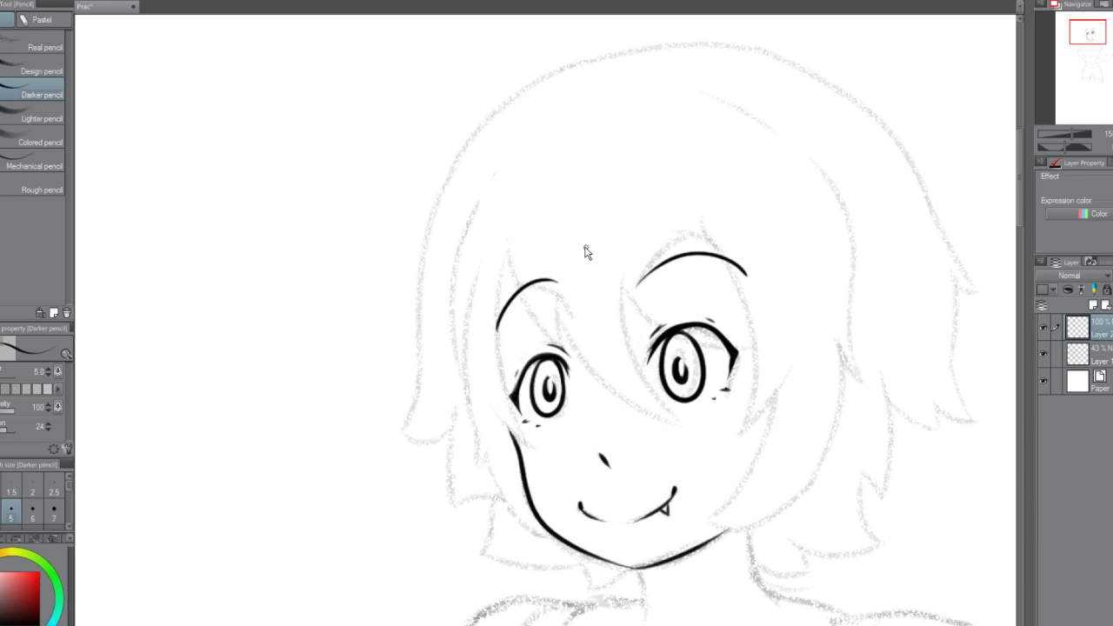
pyautogui.hotkey('ctrl', 'z')
pyautogui.moveTo(492, 329)
pyautogui.mouseDown()
pyautogui.moveTo(513, 298)
pyautogui.moveTo(567, 292)
pyautogui.mouseUp()
pyautogui.scroll(-2, 594, 265)
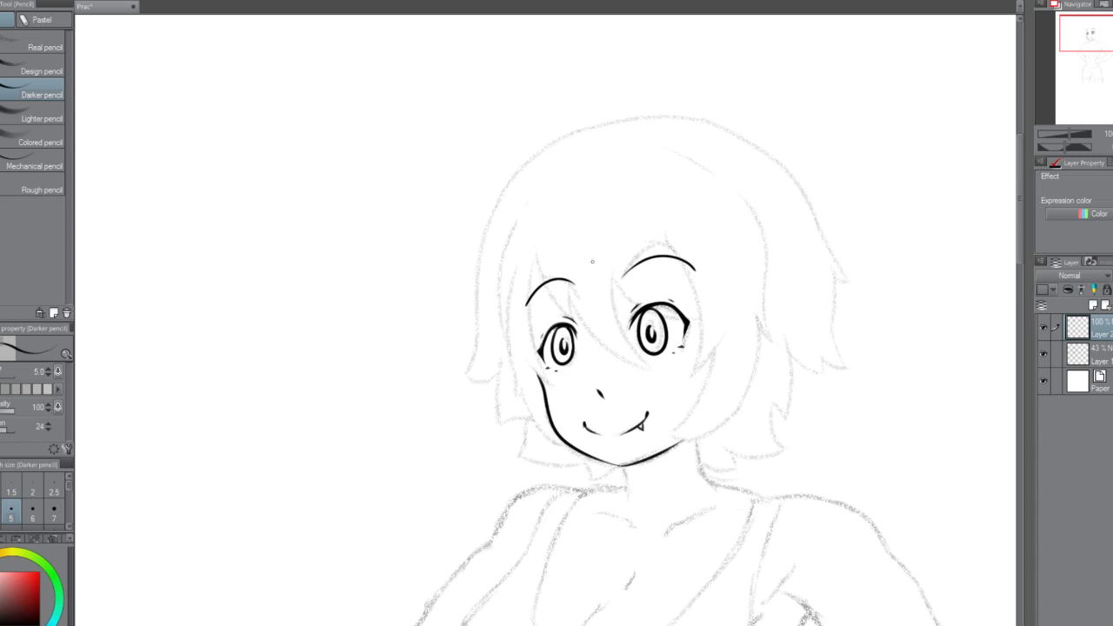
pyautogui.scroll(2, 592, 262)
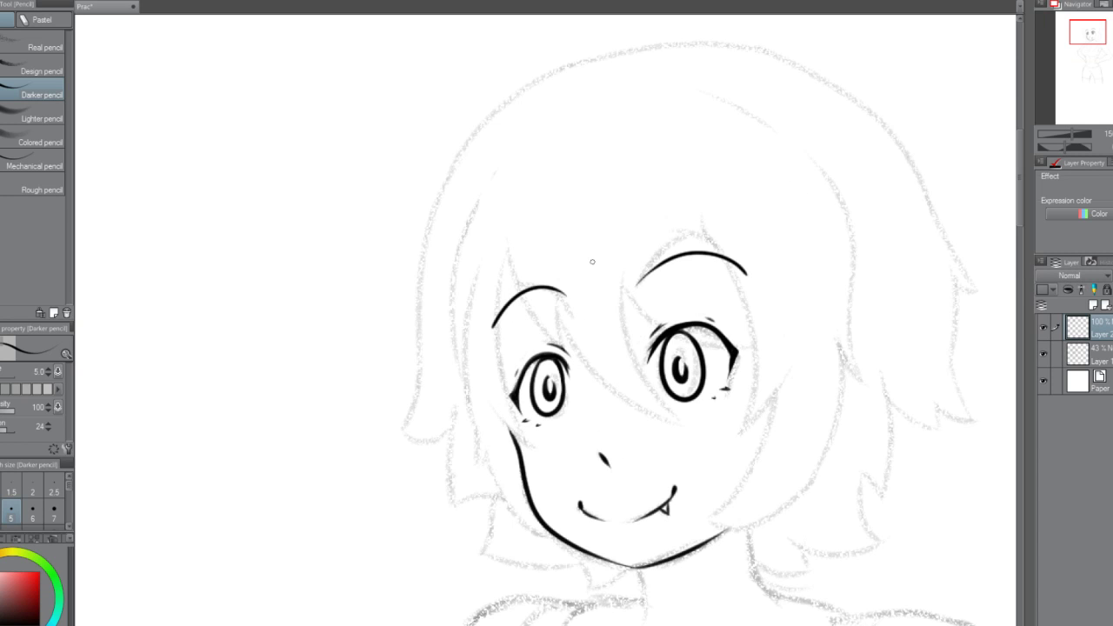
# Ink the long curved hair strand from the left forehead past the left eye's outer corner to the cheek.
pyautogui.scroll(3, 595, 261)
pyautogui.moveTo(509, 246)
pyautogui.mouseDown()
pyautogui.moveTo(494, 367)
pyautogui.moveTo(532, 449)
pyautogui.mouseUp()
pyautogui.hotkey('ctrl', 'z')
pyautogui.moveTo(508, 247); pyautogui.dragTo(515, 418)
pyautogui.hotkey('ctrl', 'z')
pyautogui.moveTo(502, 250); pyautogui.dragTo(513, 398)
pyautogui.hotkey('ctrl', 'z')
pyautogui.moveTo(510, 250)
pyautogui.mouseDown()
pyautogui.moveTo(505, 397)
pyautogui.moveTo(532, 444)
pyautogui.moveTo(485, 406)
pyautogui.mouseUp()
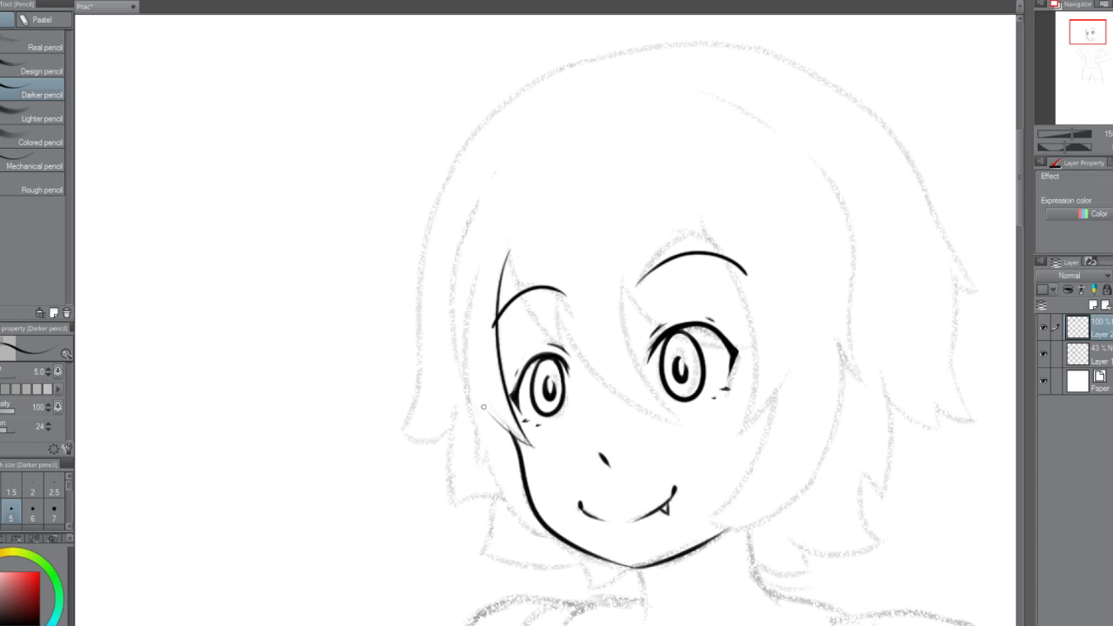
# Close the left hair strand into a pointed tip over the cheek with a short stroke, undoing poor attempts.
pyautogui.hotkey('ctrl', 'z')
pyautogui.moveTo(532, 446); pyautogui.dragTo(499, 414)
pyautogui.hotkey('ctrl', 'z')
pyautogui.hotkey('ctrl', 'z')
pyautogui.moveTo(532, 445)
pyautogui.mouseDown()
pyautogui.moveTo(490, 404)
pyautogui.moveTo(534, 446)
pyautogui.mouseUp()
pyautogui.hotkey('ctrl', 'z')
pyautogui.hotkey('ctrl', 'z')
pyautogui.hotkey('ctrl', 'z')
pyautogui.hotkey('ctrl', 'z')
pyautogui.hotkey('ctrl', 'z')
# Ink the first bang edge from the left forehead down to the left eye's inner lid, with a short upward stroke forming its tip.
pyautogui.moveTo(507, 249); pyautogui.dragTo(553, 338)
pyautogui.hotkey('ctrl', 'z')
pyautogui.moveTo(508, 257); pyautogui.dragTo(574, 348)
pyautogui.hotkey('ctrl', 'z')
pyautogui.moveTo(508, 257)
pyautogui.mouseDown()
pyautogui.moveTo(539, 326)
pyautogui.moveTo(570, 346)
pyautogui.mouseUp()
pyautogui.hotkey('ctrl', 'z')
pyautogui.moveTo(508, 255)
pyautogui.mouseDown()
pyautogui.moveTo(567, 346)
pyautogui.moveTo(560, 309)
pyautogui.mouseUp()
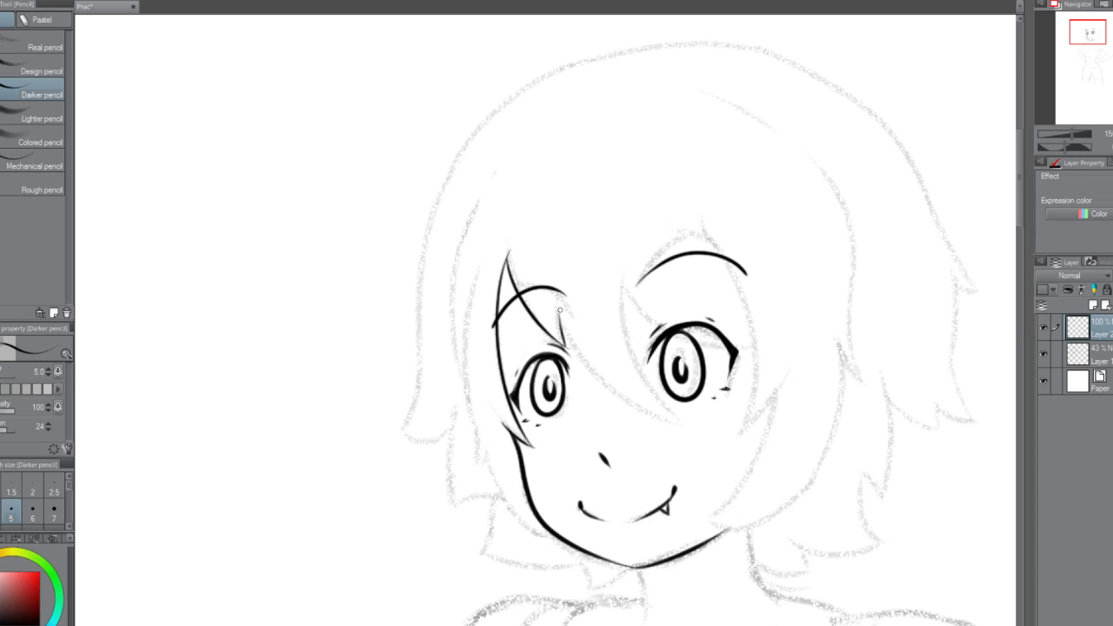
pyautogui.hotkey('ctrl', 'z')
pyautogui.moveTo(570, 347); pyautogui.dragTo(560, 305)
pyautogui.hotkey('ctrl', 'z')
# Ink the central bang sweeping to a point below the right eye, with its inner edge and the strand line crossing that eye.
pyautogui.moveTo(570, 349)
pyautogui.mouseDown()
pyautogui.moveTo(561, 313)
pyautogui.moveTo(633, 393)
pyautogui.mouseUp()
pyautogui.hotkey('ctrl', 'z')
pyautogui.moveTo(554, 308)
pyautogui.mouseDown()
pyautogui.moveTo(684, 412)
pyautogui.moveTo(650, 383)
pyautogui.moveTo(630, 262)
pyautogui.mouseUp()
pyautogui.hotkey('ctrl', 'z')
pyautogui.moveTo(675, 413); pyautogui.dragTo(636, 293)
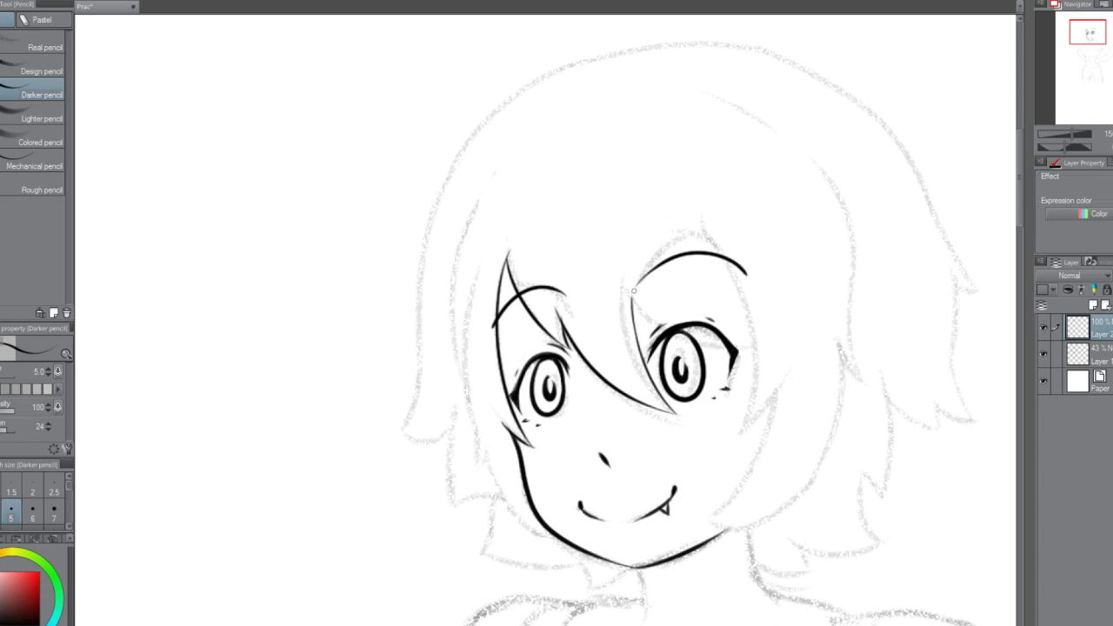
pyautogui.moveTo(623, 291)
pyautogui.mouseDown()
pyautogui.moveTo(723, 343)
pyautogui.moveTo(663, 317)
pyautogui.moveTo(723, 338)
pyautogui.moveTo(627, 284)
pyautogui.moveTo(745, 339)
pyautogui.mouseUp()
pyautogui.hotkey('ctrl', 'z')
pyautogui.hotkey('ctrl', 'z')
# Try to ink the long strand from the forehead down past the right eye's outer corner, undoing the attempts.
pyautogui.moveTo(705, 229)
pyautogui.mouseDown()
pyautogui.moveTo(723, 253)
pyautogui.moveTo(755, 378)
pyautogui.moveTo(752, 413)
pyautogui.mouseUp()
pyautogui.hotkey('ctrl', 'z')
pyautogui.moveTo(704, 226); pyautogui.dragTo(746, 429)
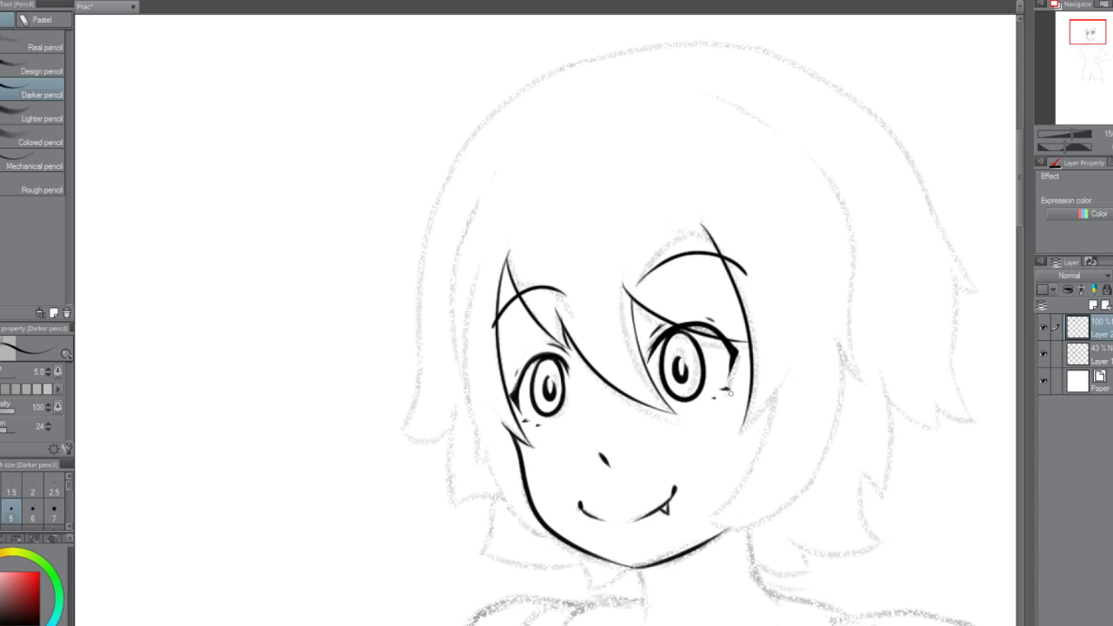
pyautogui.hotkey('ctrl', 'z')
pyautogui.moveTo(705, 224)
pyautogui.mouseDown()
pyautogui.moveTo(761, 366)
pyautogui.moveTo(744, 440)
pyautogui.mouseUp()
pyautogui.hotkey('ctrl', 'z')
pyautogui.moveTo(701, 225)
pyautogui.mouseDown()
pyautogui.moveTo(760, 387)
pyautogui.moveTo(705, 236)
pyautogui.moveTo(745, 424)
pyautogui.mouseUp()
pyautogui.hotkey('ctrl', 'z')
pyautogui.hotkey('ctrl', 'z')
pyautogui.moveTo(699, 231)
pyautogui.mouseDown()
pyautogui.moveTo(763, 367)
pyautogui.moveTo(744, 374)
pyautogui.moveTo(752, 315)
pyautogui.moveTo(736, 398)
pyautogui.moveTo(755, 421)
pyautogui.mouseUp()
pyautogui.hotkey('ctrl', 'z')
pyautogui.hotkey('ctrl', 'z')
pyautogui.moveTo(698, 227)
pyautogui.mouseDown()
pyautogui.moveTo(742, 311)
pyautogui.moveTo(755, 426)
pyautogui.mouseUp()
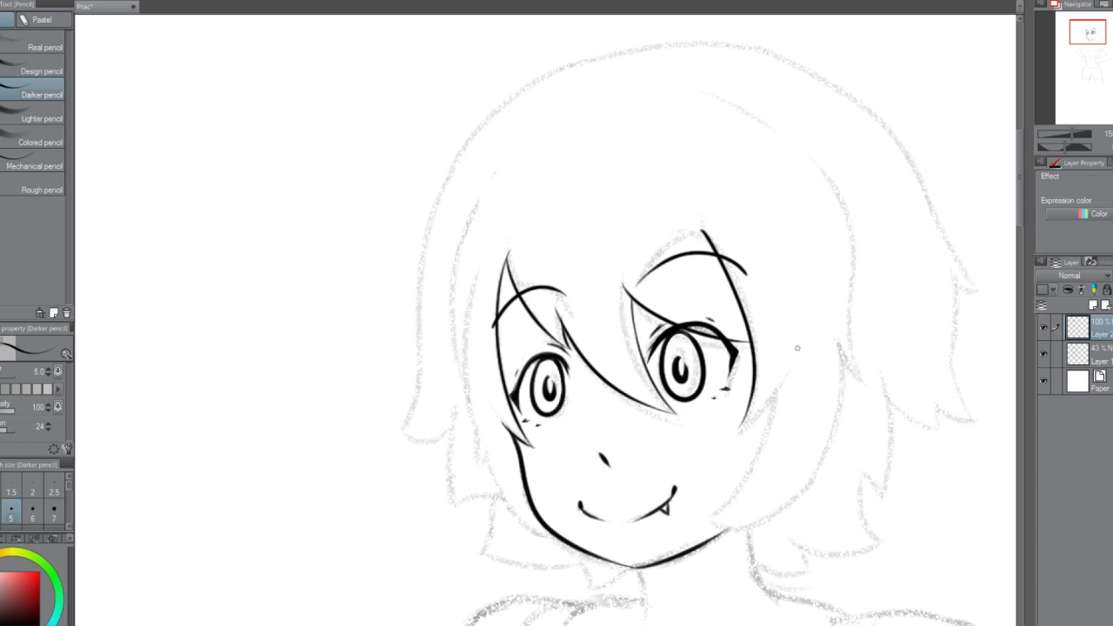
pyautogui.hotkey('ctrl', 'z')
# Ink the long strand curving past the right eye's outer corner in the mirrored view, and restore the normal view.
pyautogui.press('h')
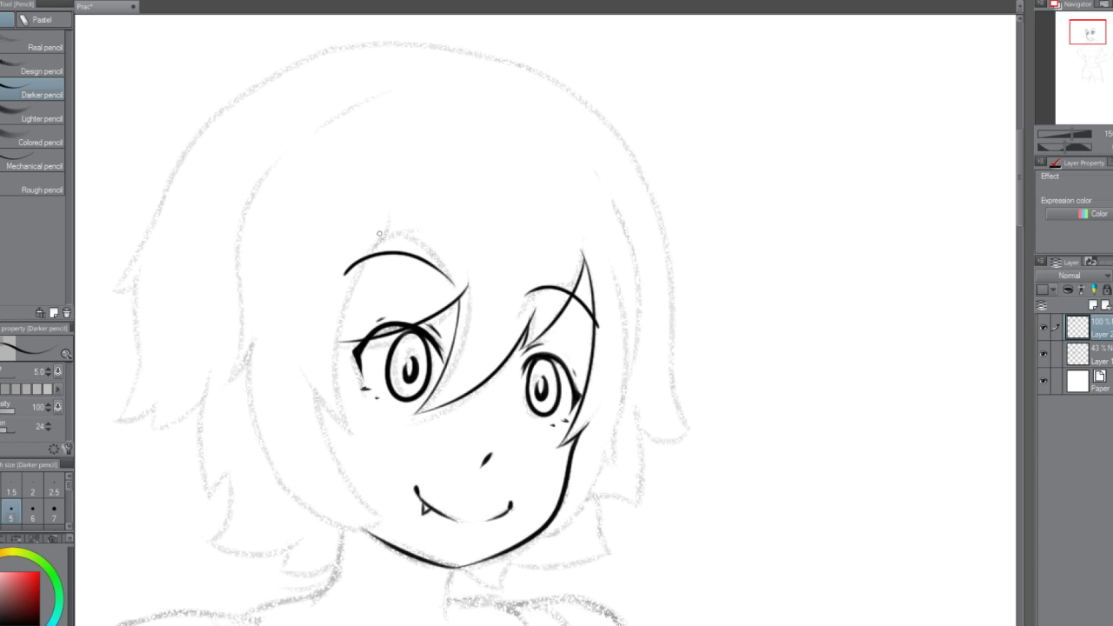
pyautogui.moveTo(380, 231); pyautogui.dragTo(365, 255)
pyautogui.moveTo(344, 295); pyautogui.dragTo(351, 441)
pyautogui.hotkey('ctrl', 'z')
pyautogui.moveTo(380, 240)
pyautogui.mouseDown()
pyautogui.moveTo(333, 358)
pyautogui.moveTo(352, 435)
pyautogui.moveTo(334, 354)
pyautogui.moveTo(351, 438)
pyautogui.mouseUp()
pyautogui.hotkey('ctrl', 'z')
pyautogui.hotkey('ctrl', 'z')
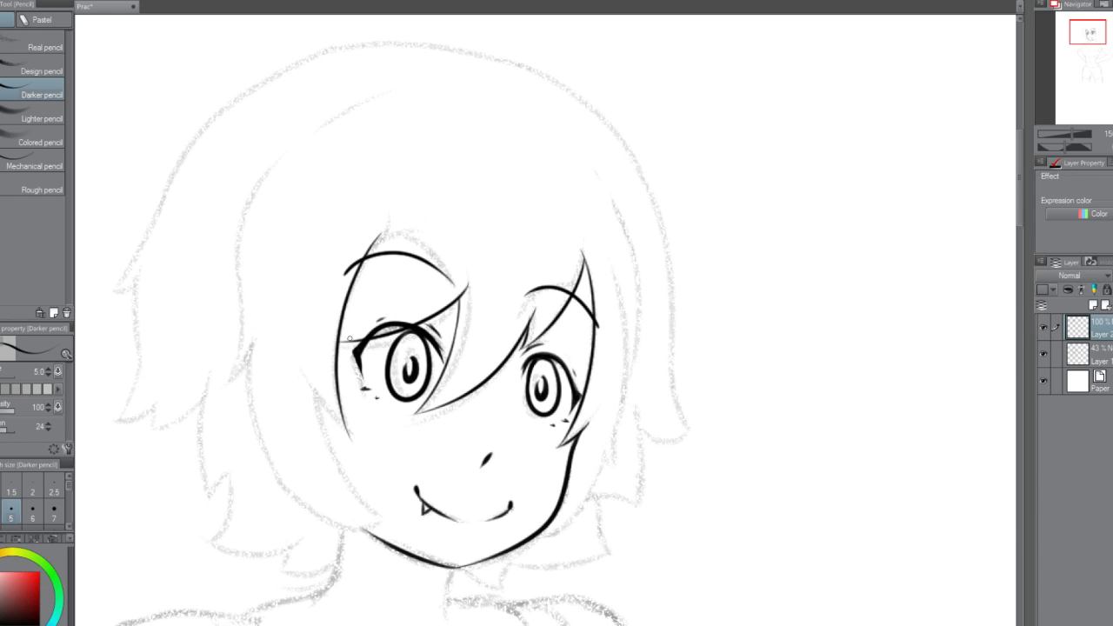
pyautogui.click(1110, 147)
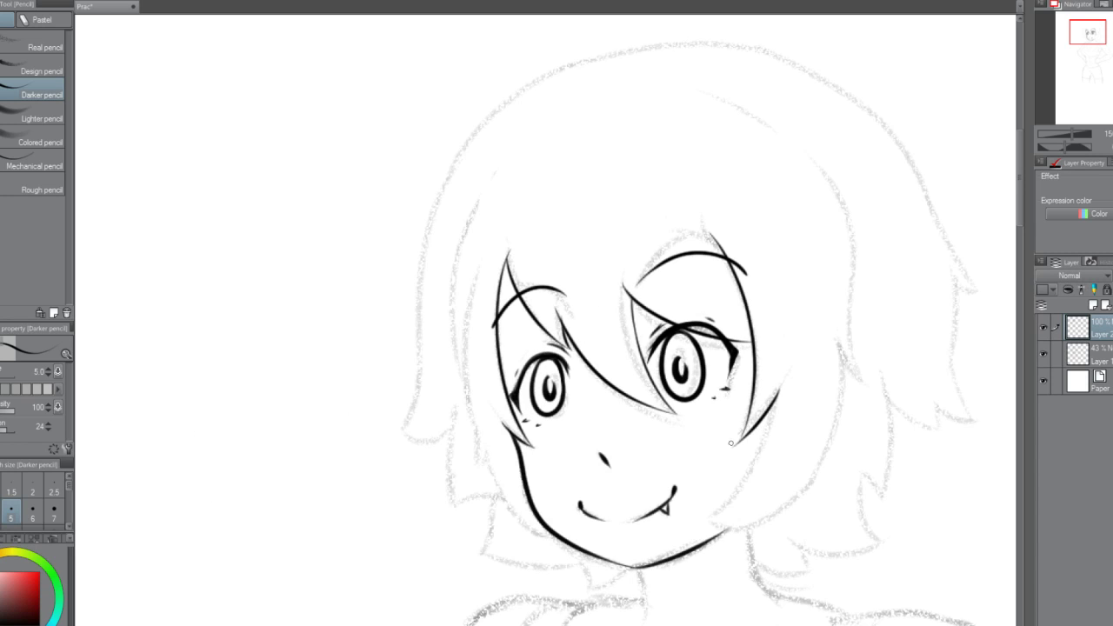
# Ink the short tapered stroke rising from the right strand's lower end to form its pointed tip, retrying for a clean line.
pyautogui.hotkey('ctrl', 'z')
pyautogui.moveTo(738, 438); pyautogui.dragTo(774, 383)
pyautogui.hotkey('ctrl', 'z')
pyautogui.moveTo(740, 438)
pyautogui.mouseDown()
pyautogui.moveTo(768, 378)
pyautogui.moveTo(760, 413)
pyautogui.moveTo(744, 435)
pyautogui.mouseUp()
pyautogui.hotkey('ctrl', 'z')
pyautogui.hotkey('ctrl', 'z')
pyautogui.moveTo(777, 386); pyautogui.dragTo(741, 437)
pyautogui.hotkey('ctrl', 'z')
pyautogui.hotkey('ctrl', 'z')
pyautogui.hotkey('ctrl', 'z')
pyautogui.moveTo(777, 387); pyautogui.dragTo(739, 439)
pyautogui.hotkey('ctrl', 'z')
pyautogui.moveTo(776, 387); pyautogui.dragTo(740, 436)
pyautogui.hotkey('ctrl', 'z')
pyautogui.moveTo(742, 437); pyautogui.dragTo(780, 380)
pyautogui.hotkey('ctrl', 'z')
pyautogui.moveTo(740, 440); pyautogui.dragTo(779, 390)
# Ink the inner edge of the right side lock down to the jaw and begin its curved lower edge.
pyautogui.moveTo(737, 441)
pyautogui.mouseDown()
pyautogui.moveTo(750, 398)
pyautogui.moveTo(720, 520)
pyautogui.mouseUp()
pyautogui.hotkey('ctrl', 'z')
pyautogui.hotkey('ctrl', 'z')
pyautogui.hotkey('ctrl', 'z')
pyautogui.moveTo(777, 398); pyautogui.dragTo(714, 508)
pyautogui.hotkey('ctrl', 'z')
pyautogui.moveTo(775, 401)
pyautogui.mouseDown()
pyautogui.moveTo(710, 514)
pyautogui.moveTo(749, 468)
pyautogui.moveTo(709, 515)
pyautogui.moveTo(772, 502)
pyautogui.mouseUp()
pyautogui.hotkey('ctrl', 'z')
pyautogui.hotkey('ctrl', 'z')
pyautogui.moveTo(704, 521); pyautogui.dragTo(793, 484)
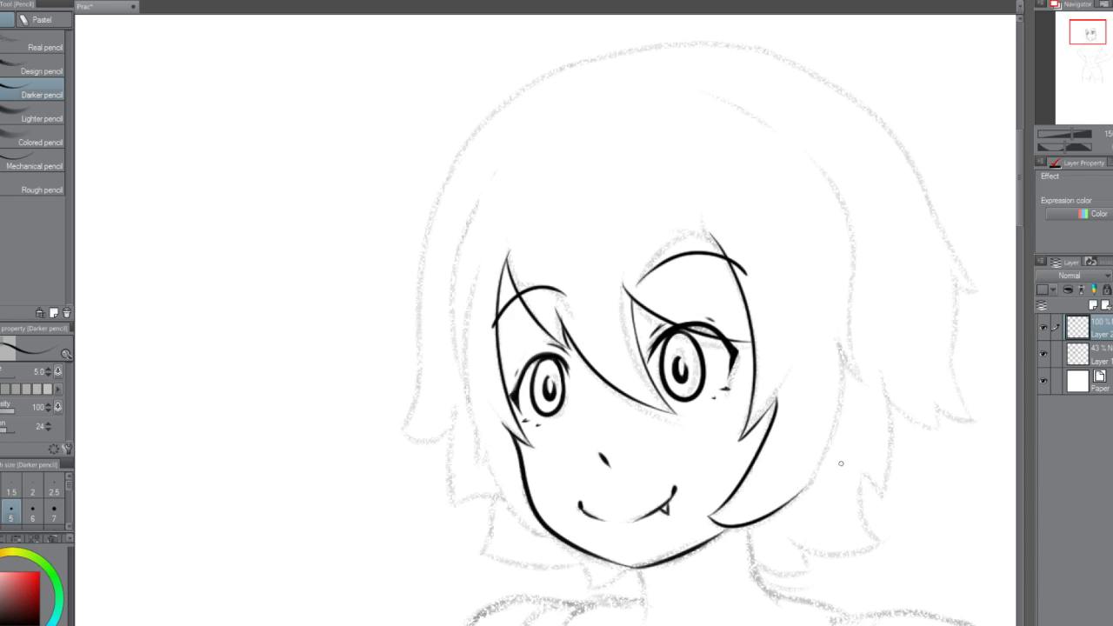
# Extend the right side lock's outer edge from the jaw curve up to ear height, redoing the stroke.
pyautogui.moveTo(786, 506)
pyautogui.mouseDown()
pyautogui.moveTo(850, 389)
pyautogui.moveTo(847, 374)
pyautogui.moveTo(815, 466)
pyautogui.moveTo(792, 505)
pyautogui.mouseUp()
pyautogui.hotkey('ctrl', 'z')
pyautogui.hotkey('ctrl', 'z')
pyautogui.moveTo(840, 341)
pyautogui.mouseDown()
pyautogui.moveTo(842, 373)
pyautogui.moveTo(789, 502)
pyautogui.mouseUp()
pyautogui.hotkey('ctrl', 'z')
pyautogui.moveTo(848, 337)
pyautogui.mouseDown()
pyautogui.moveTo(843, 400)
pyautogui.moveTo(782, 504)
pyautogui.mouseUp()
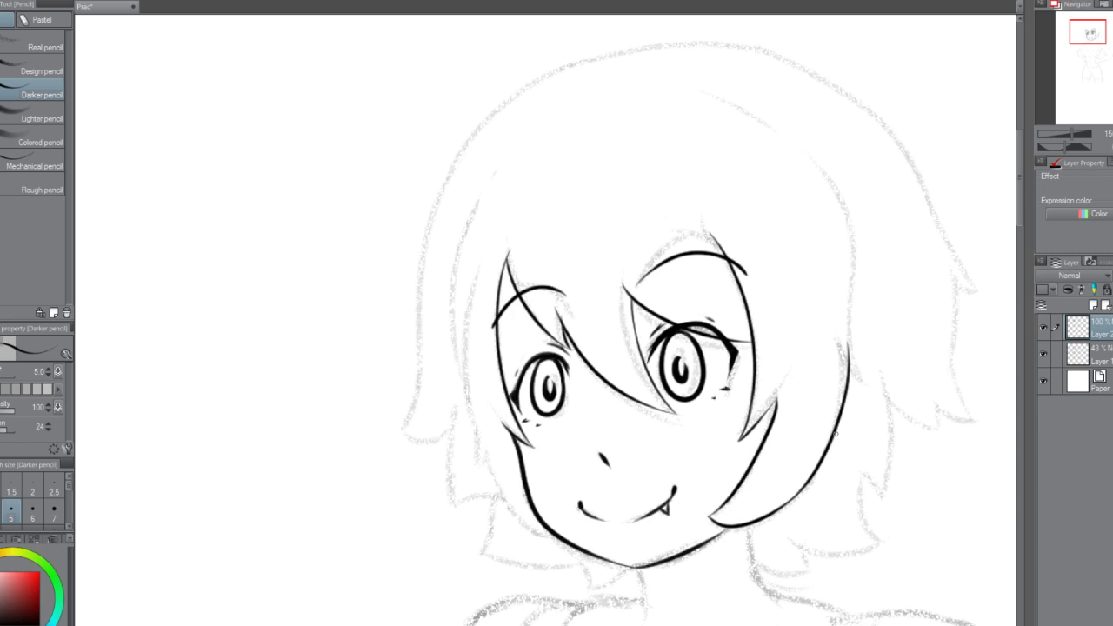
# Ink the hair line down the right side of the head with a flicked end, plus a short accent above it.
pyautogui.moveTo(849, 356)
pyautogui.mouseDown()
pyautogui.moveTo(874, 371)
pyautogui.moveTo(833, 199)
pyautogui.mouseUp()
pyautogui.hotkey('ctrl', 'z')
pyautogui.hotkey('ctrl', 'z')
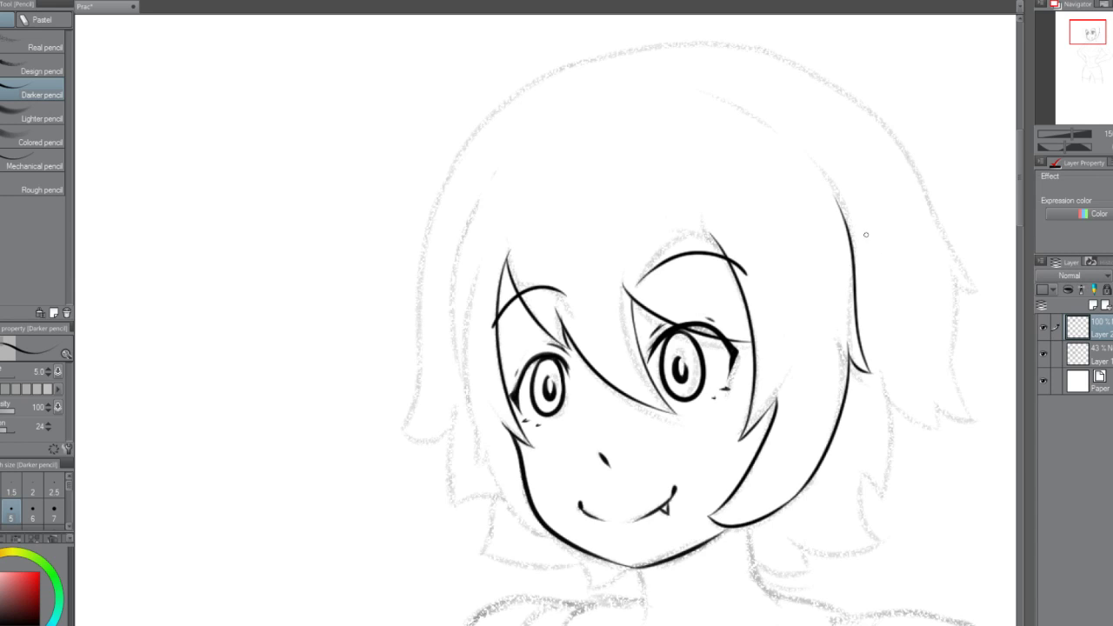
pyautogui.moveTo(793, 153); pyautogui.dragTo(812, 173)
# Ink the long strand at the left side of the face with a small tip, and the curve below it to the jaw.
pyautogui.moveTo(488, 233)
pyautogui.mouseDown()
pyautogui.moveTo(471, 308)
pyautogui.moveTo(477, 463)
pyautogui.mouseUp()
pyautogui.hotkey('ctrl', 'z')
pyautogui.moveTo(486, 239); pyautogui.dragTo(475, 460)
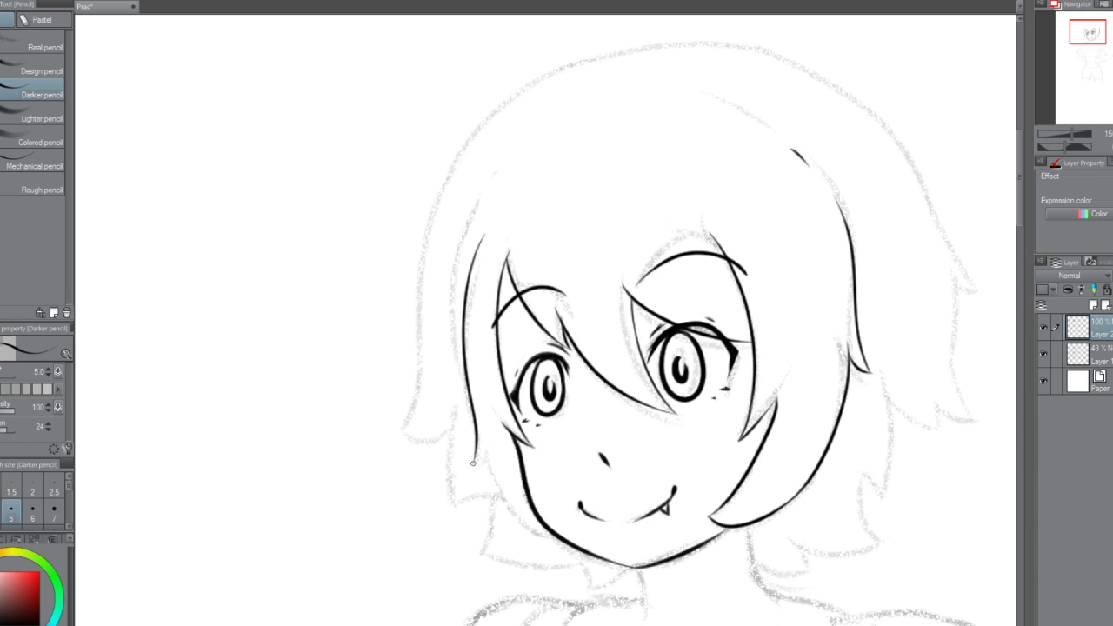
pyautogui.moveTo(473, 464)
pyautogui.mouseDown()
pyautogui.moveTo(484, 461)
pyautogui.moveTo(513, 509)
pyautogui.mouseUp()
pyautogui.hotkey('ctrl', 'z')
pyautogui.hotkey('ctrl', 'z')
pyautogui.moveTo(482, 454)
pyautogui.mouseDown()
pyautogui.moveTo(537, 532)
pyautogui.moveTo(502, 503)
pyautogui.moveTo(558, 537)
pyautogui.mouseUp()
pyautogui.hotkey('ctrl', 'z')
# Ink a second curved line outside the left side strand and a short tapered stroke continuing it above, retrying poor strokes.
pyautogui.moveTo(466, 381); pyautogui.dragTo(482, 197)
pyautogui.hotkey('ctrl', 'z')
pyautogui.moveTo(464, 378); pyautogui.dragTo(457, 261)
pyautogui.hotkey('ctrl', 'z')
pyautogui.moveTo(464, 380); pyautogui.dragTo(454, 276)
pyautogui.hotkey('ctrl', 'z')
pyautogui.moveTo(468, 391); pyautogui.dragTo(457, 274)
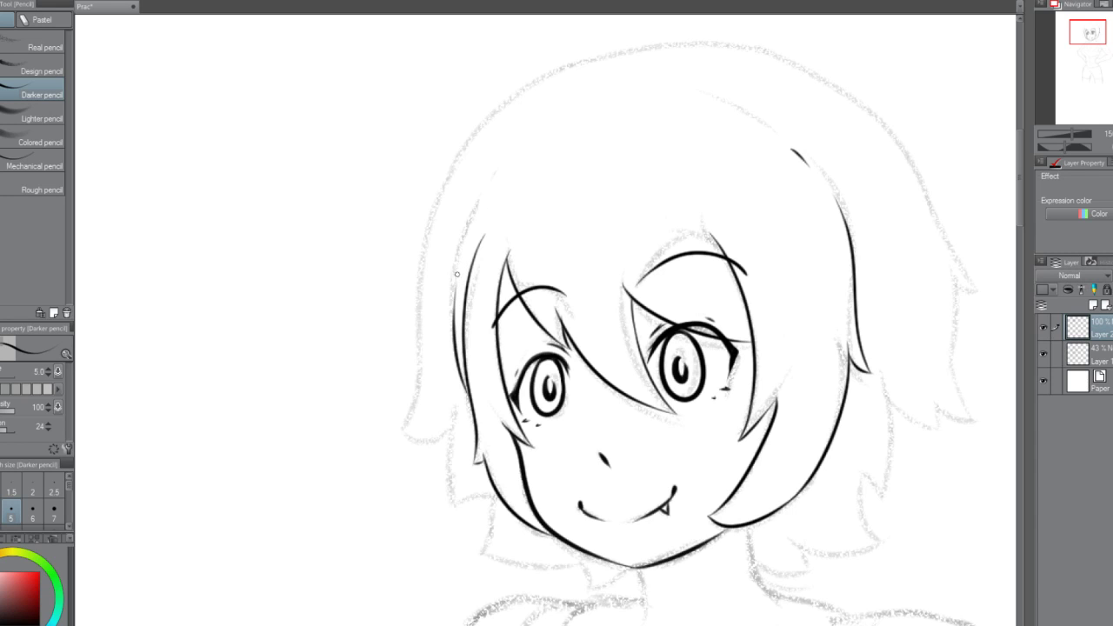
pyautogui.hotkey('ctrl', 'z')
pyautogui.moveTo(468, 395); pyautogui.dragTo(455, 285)
pyautogui.hotkey('ctrl', 'z')
pyautogui.moveTo(466, 389); pyautogui.dragTo(469, 233)
pyautogui.moveTo(487, 185); pyautogui.dragTo(465, 230)
pyautogui.scroll(-2, 504, 147)
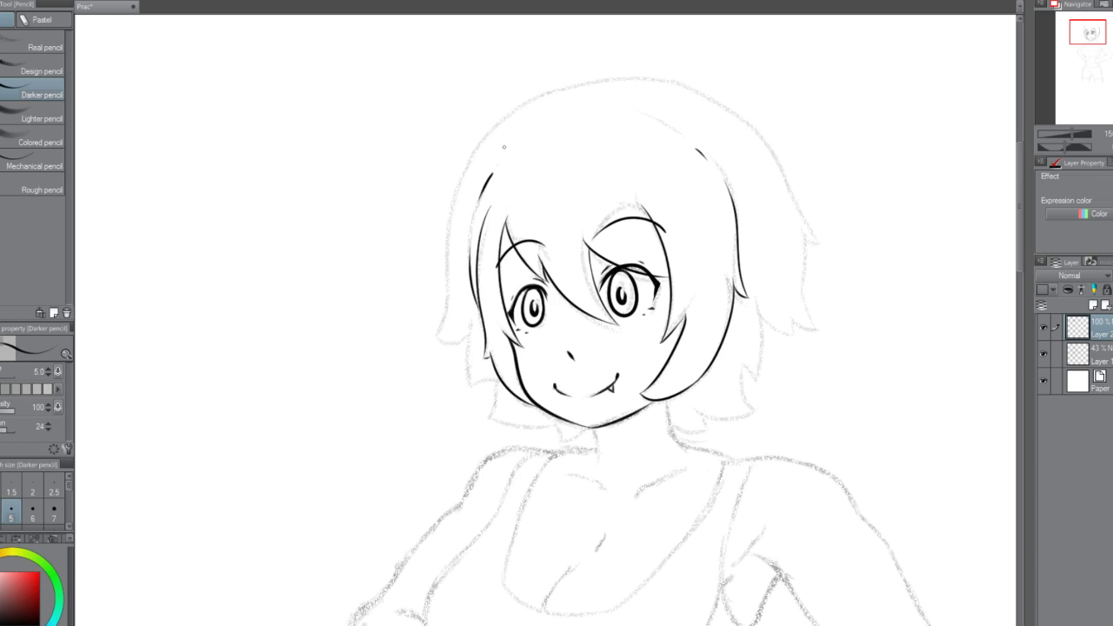
pyautogui.scroll(2, 504, 148)
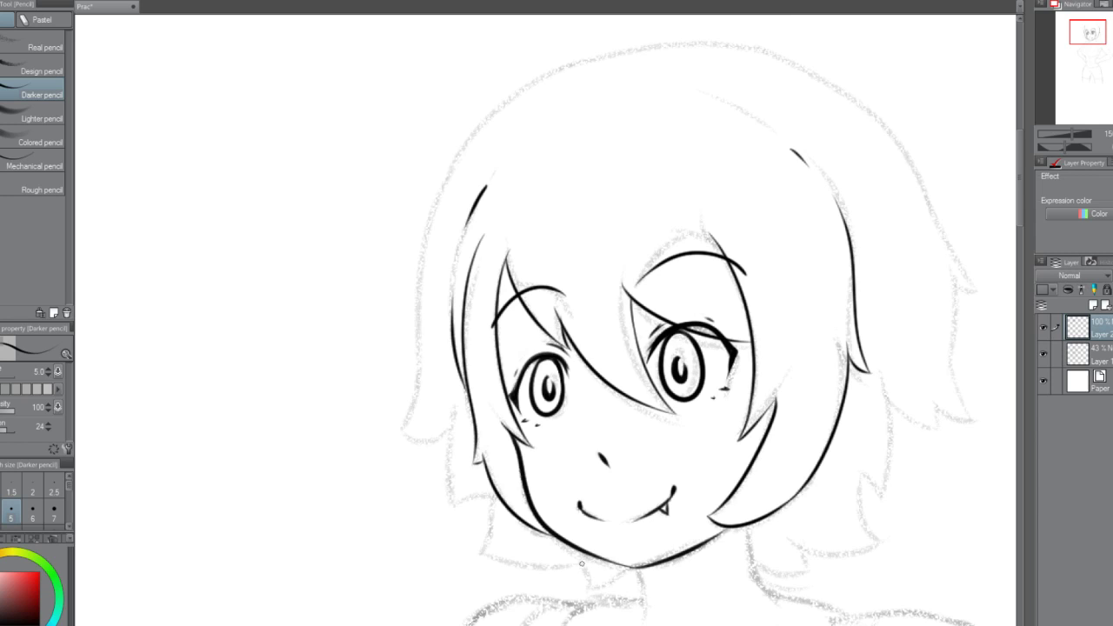
# Ink the jagged lower hair edge beneath the left jaw, from the chin outward to a pointed tip, redoing poor strokes.
pyautogui.moveTo(582, 563)
pyautogui.mouseDown()
pyautogui.moveTo(592, 594)
pyautogui.moveTo(633, 565)
pyautogui.mouseUp()
pyautogui.hotkey('ctrl', 'z')
pyautogui.hotkey('ctrl', 'z')
pyautogui.moveTo(586, 567)
pyautogui.mouseDown()
pyautogui.moveTo(527, 567)
pyautogui.moveTo(475, 544)
pyautogui.mouseUp()
pyautogui.hotkey('ctrl', 'z')
pyautogui.moveTo(584, 566)
pyautogui.mouseDown()
pyautogui.moveTo(476, 553)
pyautogui.moveTo(483, 505)
pyautogui.mouseUp()
pyautogui.hotkey('ctrl', 'z')
# Ink the short curved edge rising from the lower-left hair tip to the side strand, retrying the stroke.
pyautogui.moveTo(477, 555)
pyautogui.mouseDown()
pyautogui.moveTo(489, 521)
pyautogui.moveTo(479, 491)
pyautogui.mouseUp()
pyautogui.hotkey('ctrl', 'z')
pyautogui.moveTo(476, 556); pyautogui.dragTo(482, 494)
pyautogui.hotkey('ctrl', 'z')
pyautogui.moveTo(472, 554); pyautogui.dragTo(488, 489)
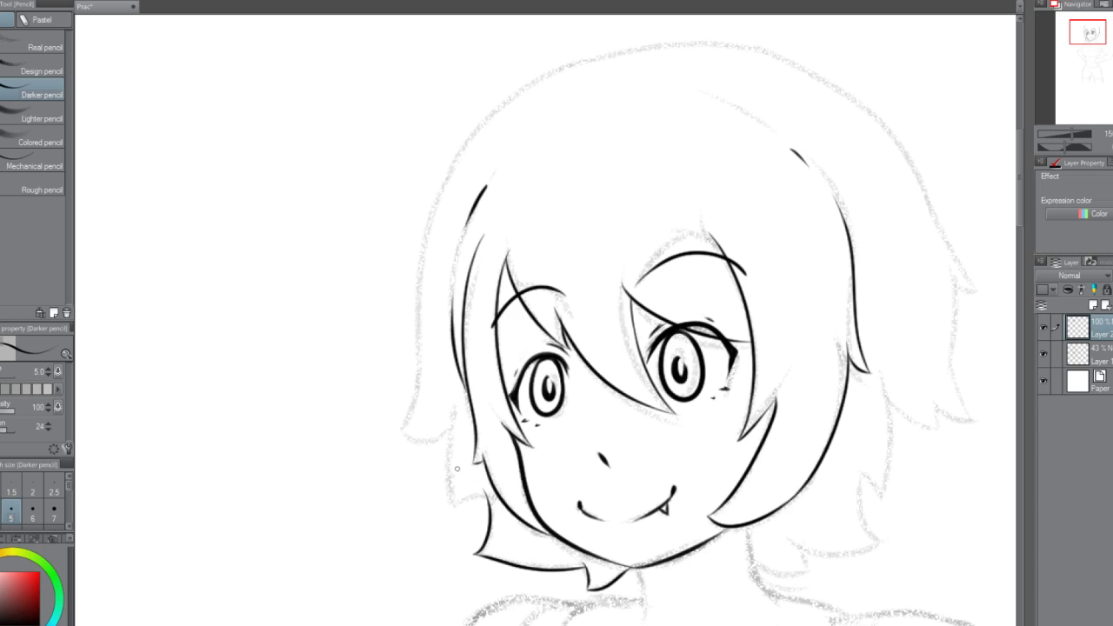
pyautogui.hotkey('ctrl', 'z')
pyautogui.moveTo(476, 553); pyautogui.dragTo(492, 492)
pyautogui.hotkey('ctrl', 'z')
pyautogui.moveTo(476, 555); pyautogui.dragTo(491, 494)
# Ink the stepped hair tufts up the left side of the face, ending at the outermost left tip.
pyautogui.moveTo(452, 503); pyautogui.dragTo(491, 493)
pyautogui.moveTo(448, 503)
pyautogui.mouseDown()
pyautogui.moveTo(458, 414)
pyautogui.moveTo(390, 417)
pyautogui.moveTo(427, 435)
pyautogui.moveTo(397, 429)
pyautogui.moveTo(405, 438)
pyautogui.mouseUp()
pyautogui.hotkey('ctrl', 'z')
pyautogui.hotkey('ctrl', 'z')
pyautogui.hotkey('ctrl', 'z')
pyautogui.moveTo(451, 432)
pyautogui.mouseDown()
pyautogui.moveTo(397, 428)
pyautogui.moveTo(424, 441)
pyautogui.moveTo(396, 433)
pyautogui.moveTo(417, 386)
pyautogui.mouseUp()
pyautogui.hotkey('ctrl', 'z')
pyautogui.moveTo(423, 339); pyautogui.dragTo(419, 245)
pyautogui.hotkey('ctrl', 'z')
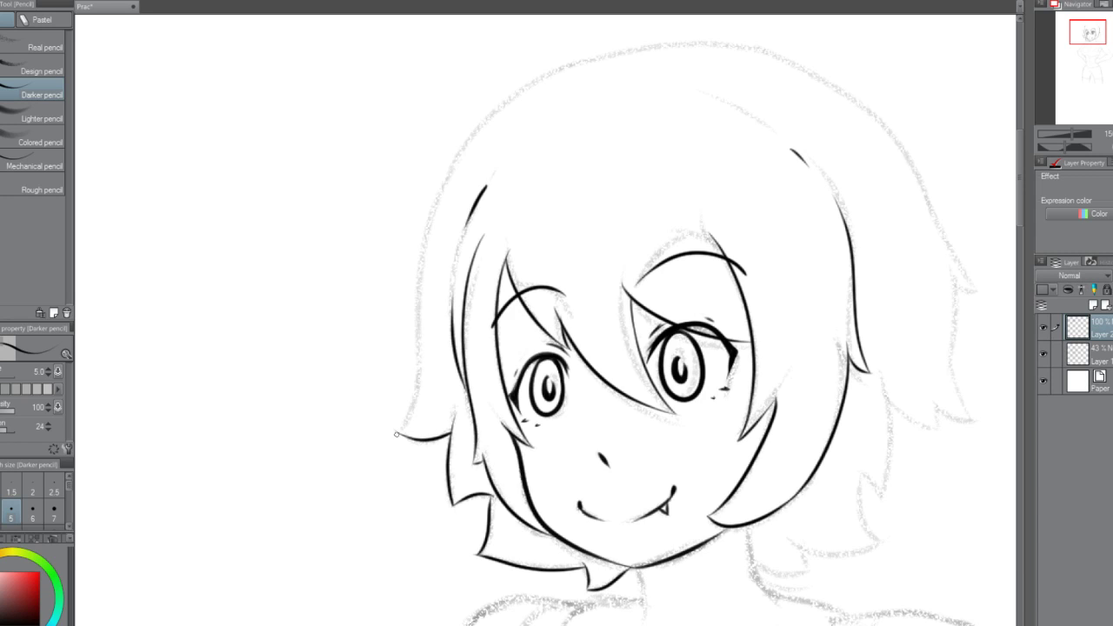
# Try to ink the outer hair outline from the outermost left tip up to the crown.
pyautogui.moveTo(397, 433)
pyautogui.mouseDown()
pyautogui.moveTo(433, 175)
pyautogui.moveTo(492, 108)
pyautogui.mouseUp()
pyautogui.hotkey('ctrl', 'z')
pyautogui.moveTo(393, 429)
pyautogui.mouseDown()
pyautogui.moveTo(414, 407)
pyautogui.moveTo(439, 236)
pyautogui.mouseUp()
pyautogui.hotkey('ctrl', 'z')
pyautogui.moveTo(393, 431); pyautogui.dragTo(426, 261)
pyautogui.moveTo(435, 203)
pyautogui.mouseDown()
pyautogui.moveTo(576, 65)
pyautogui.moveTo(636, 57)
pyautogui.mouseUp()
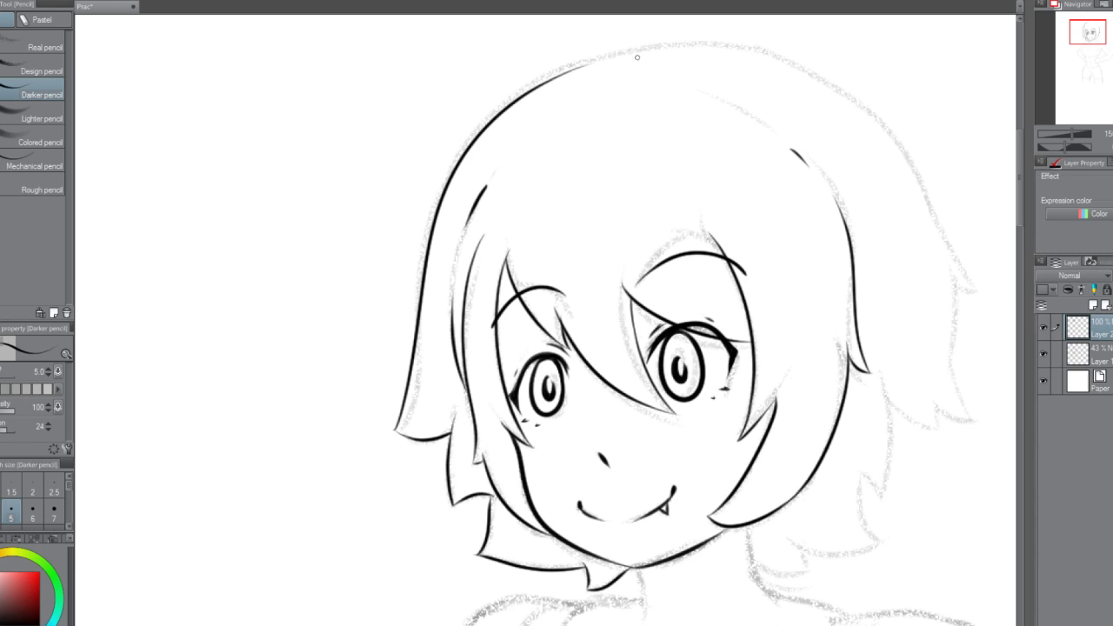
pyautogui.moveTo(394, 430); pyautogui.dragTo(422, 440)
pyautogui.hotkey('ctrl', 'z')
pyautogui.hotkey('ctrl', 'z')
pyautogui.hotkey('ctrl', '-')
pyautogui.hotkey('ctrl', '-')
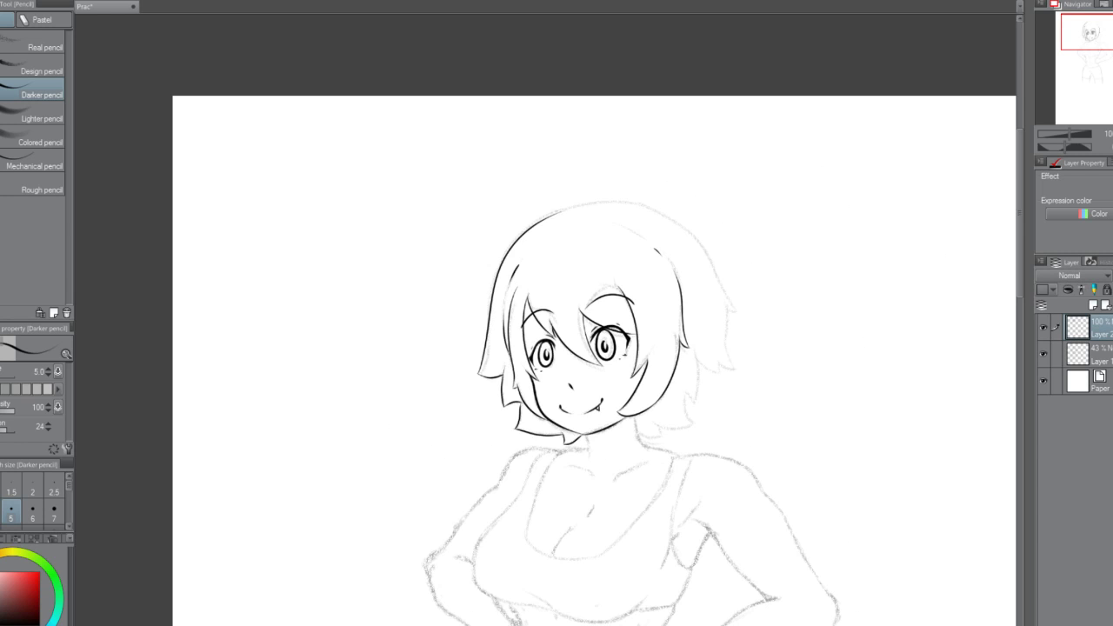
pyautogui.hotkey('ctrl', '+')
pyautogui.hotkey('ctrl', '+')
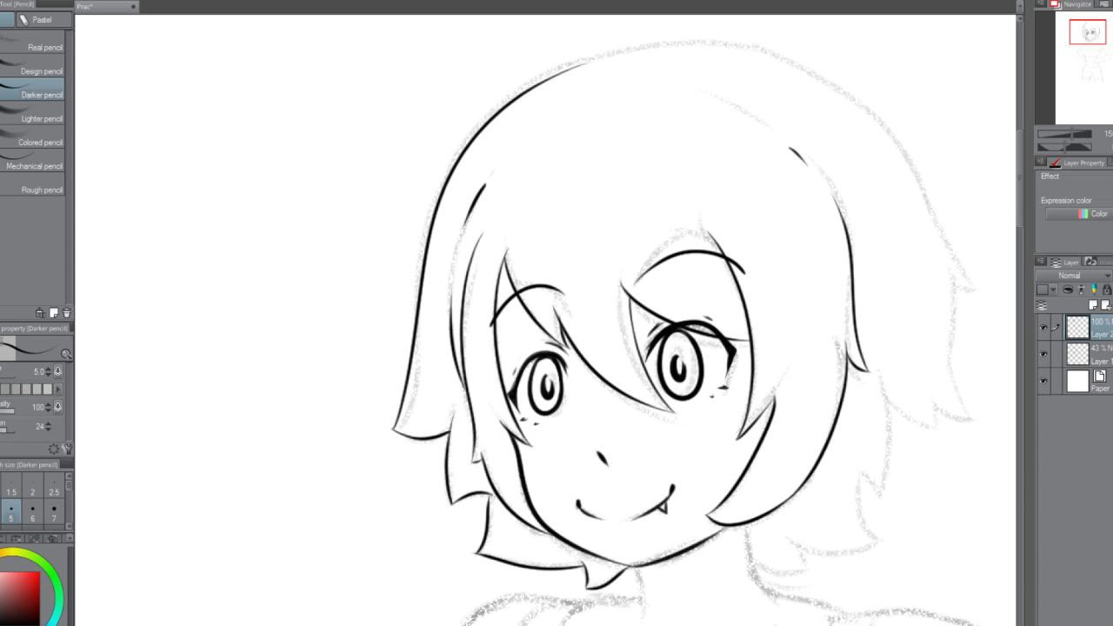
pyautogui.hotkey('ctrl', 'z')
pyautogui.hotkey('ctrl', 'z')
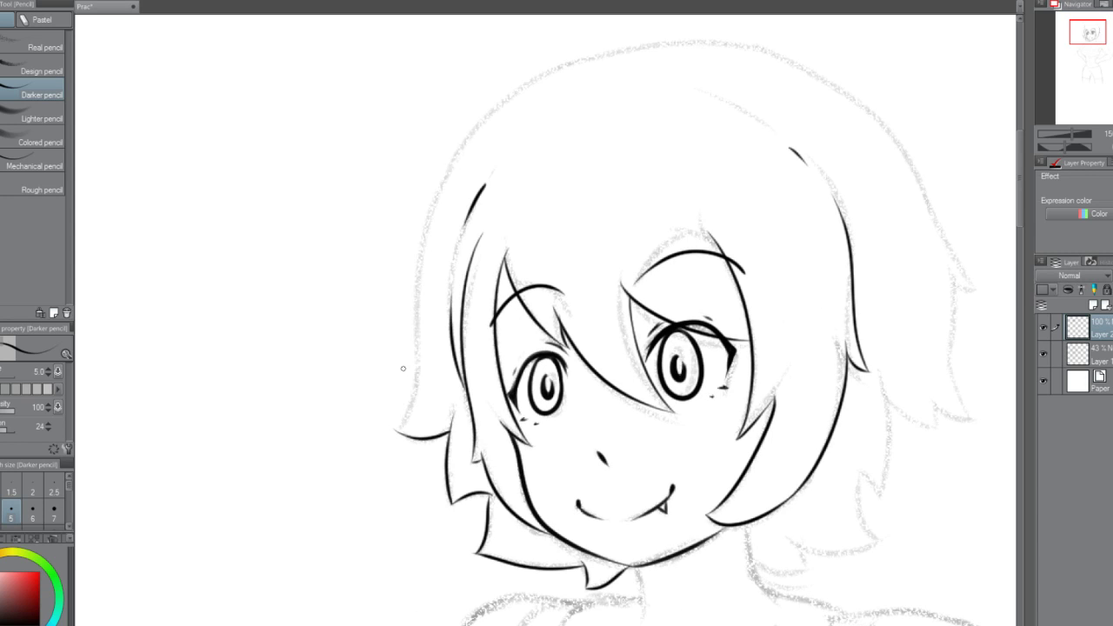
# Ink the outer left hair outline as one long curve from the outermost tip toward the crown, and reinforce the tip.
pyautogui.moveTo(394, 432); pyautogui.dragTo(546, 80)
pyautogui.hotkey('ctrl', 'z')
pyautogui.hotkey('ctrl', 'z')
pyautogui.moveTo(395, 431); pyautogui.dragTo(550, 75)
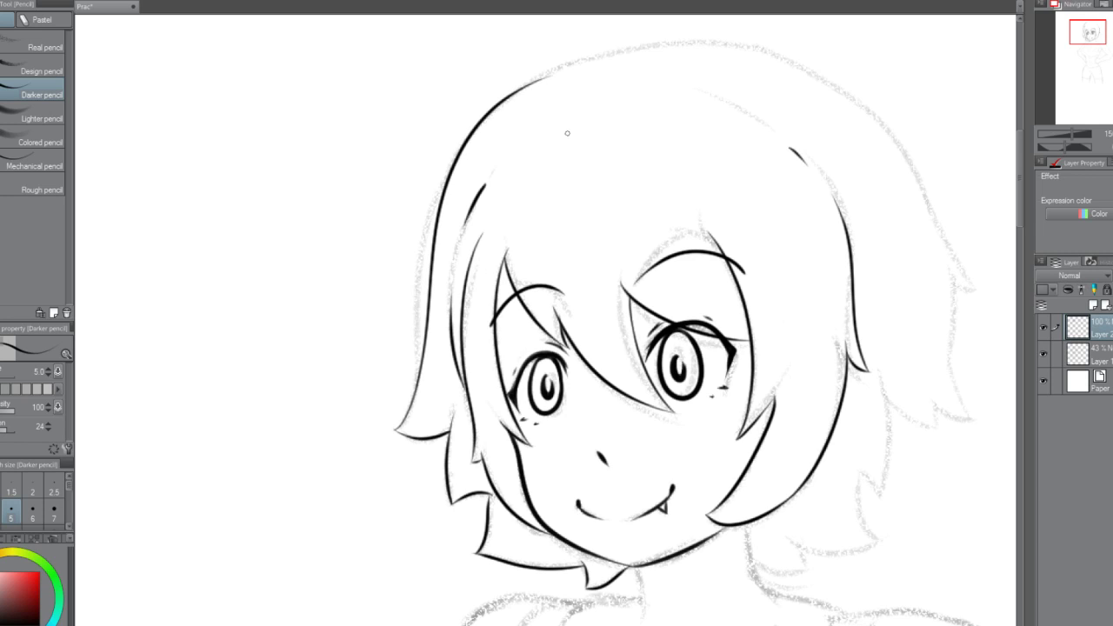
pyautogui.moveTo(395, 431); pyautogui.dragTo(407, 434)
pyautogui.scroll(-2, 367, 371)
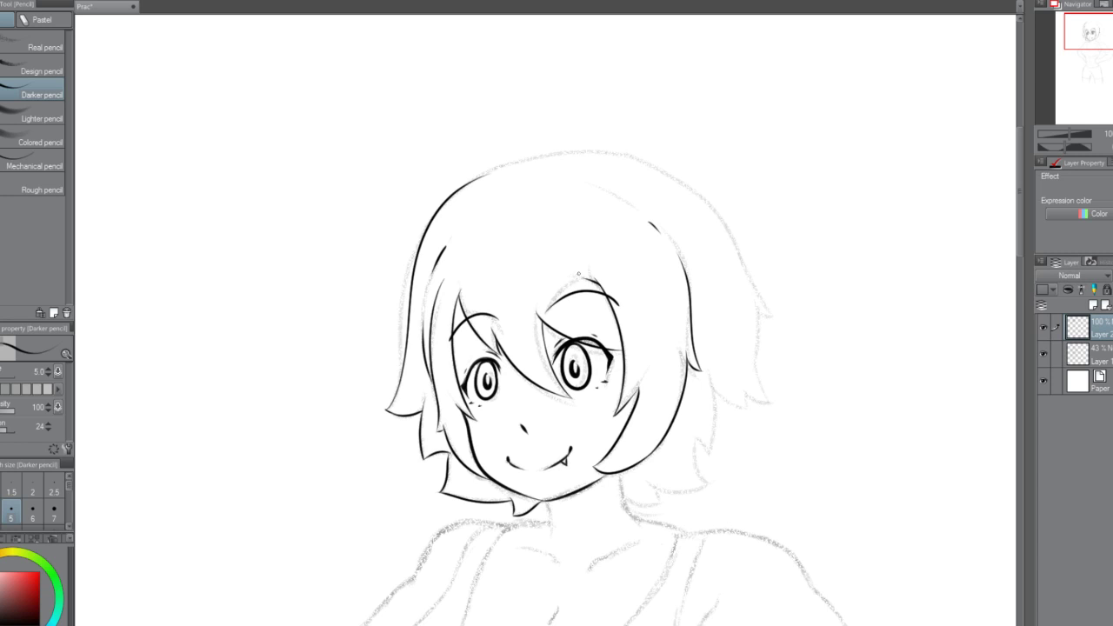
# Remove the short stroke at the tip of the hair strand beside the right eye.
pyautogui.scroll(-1, 584, 298)
pyautogui.scroll(2, 590, 356)
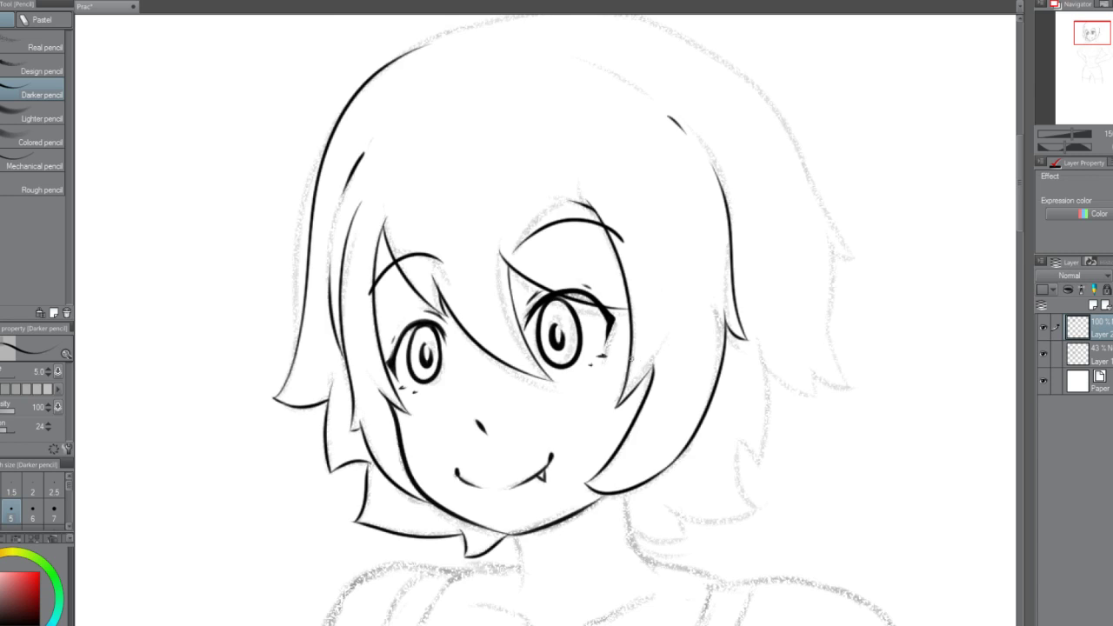
pyautogui.scroll(-1, 630, 356)
pyautogui.scroll(2, 635, 365)
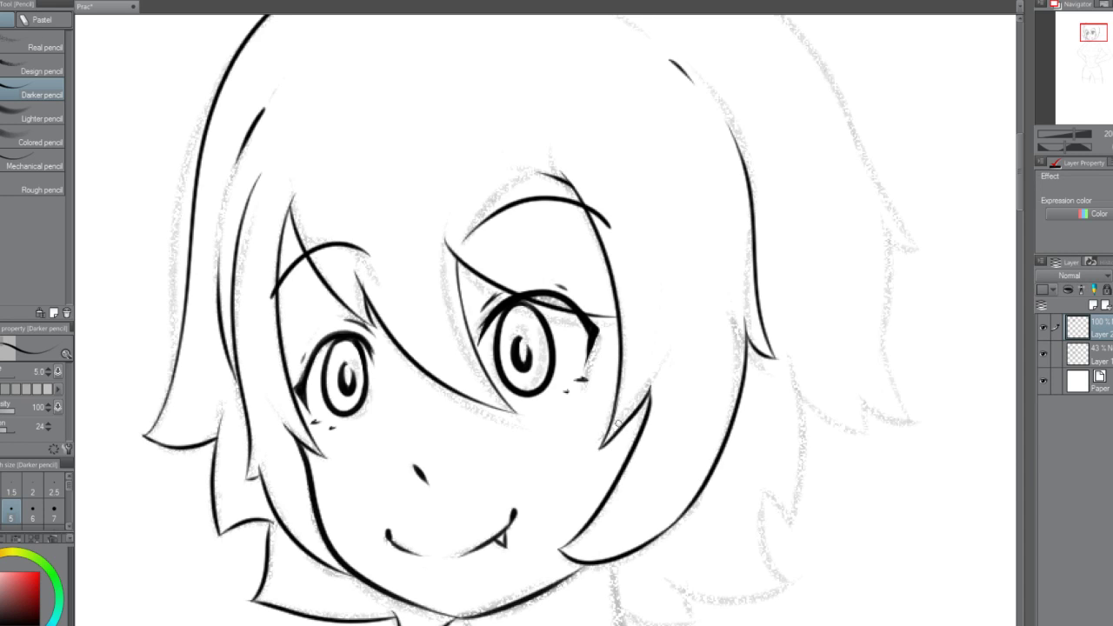
pyautogui.scroll(-3, 665, 380)
pyautogui.scroll(2, 671, 382)
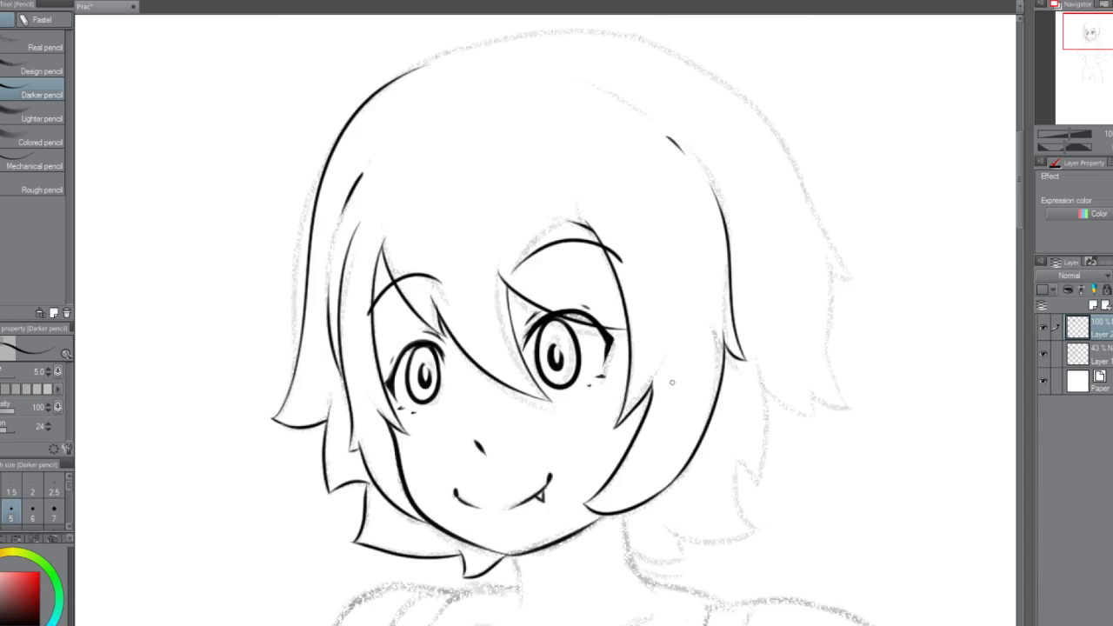
pyautogui.scroll(3, 671, 382)
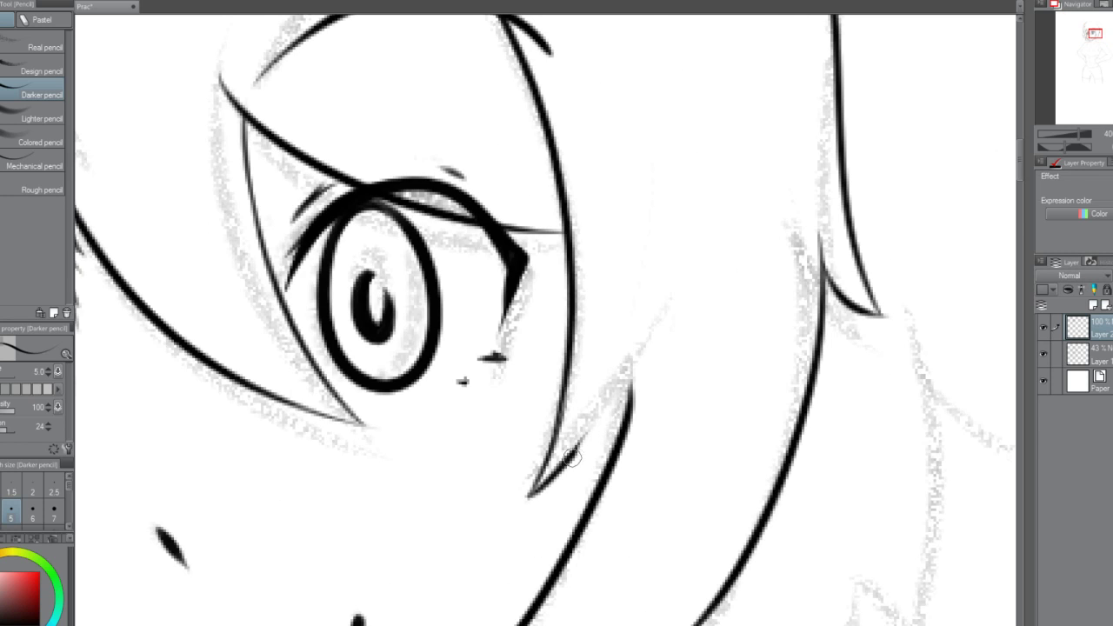
pyautogui.hotkey('ctrl', 'z')
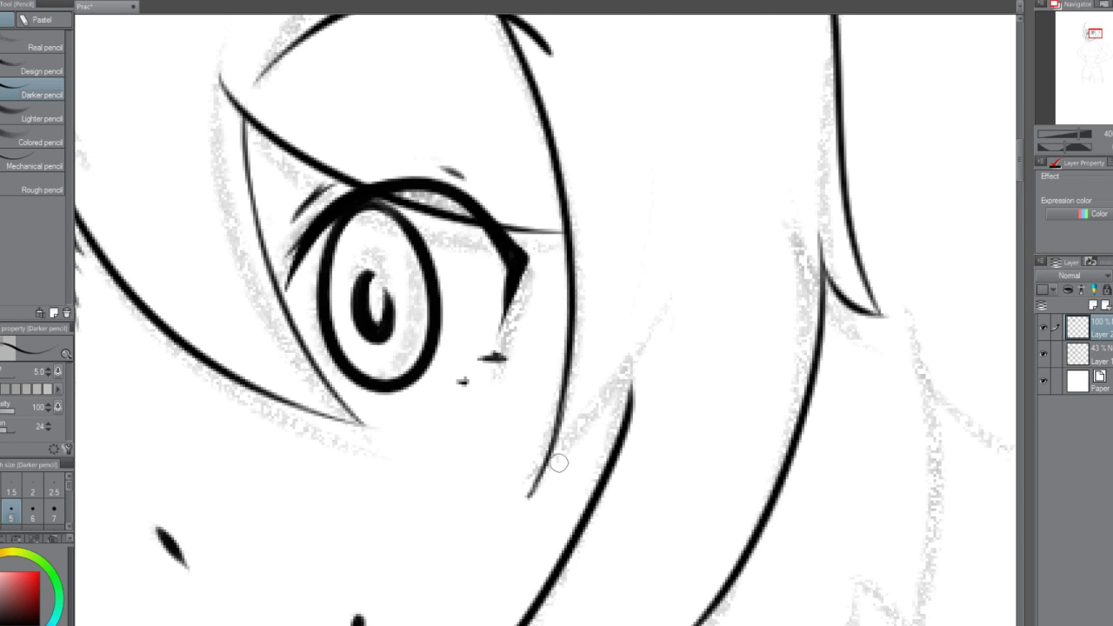
pyautogui.moveTo(529, 496)
pyautogui.mouseDown()
pyautogui.moveTo(621, 390)
pyautogui.moveTo(584, 460)
pyautogui.moveTo(527, 502)
pyautogui.mouseUp()
pyautogui.hotkey('ctrl', 'z')
pyautogui.hotkey('ctrl', 'z')
# Ink a curved stroke joining the right side lock to the tip of the strand beside the right eye, redoing poor attempts.
pyautogui.moveTo(623, 416)
pyautogui.mouseDown()
pyautogui.moveTo(588, 459)
pyautogui.moveTo(528, 492)
pyautogui.mouseUp()
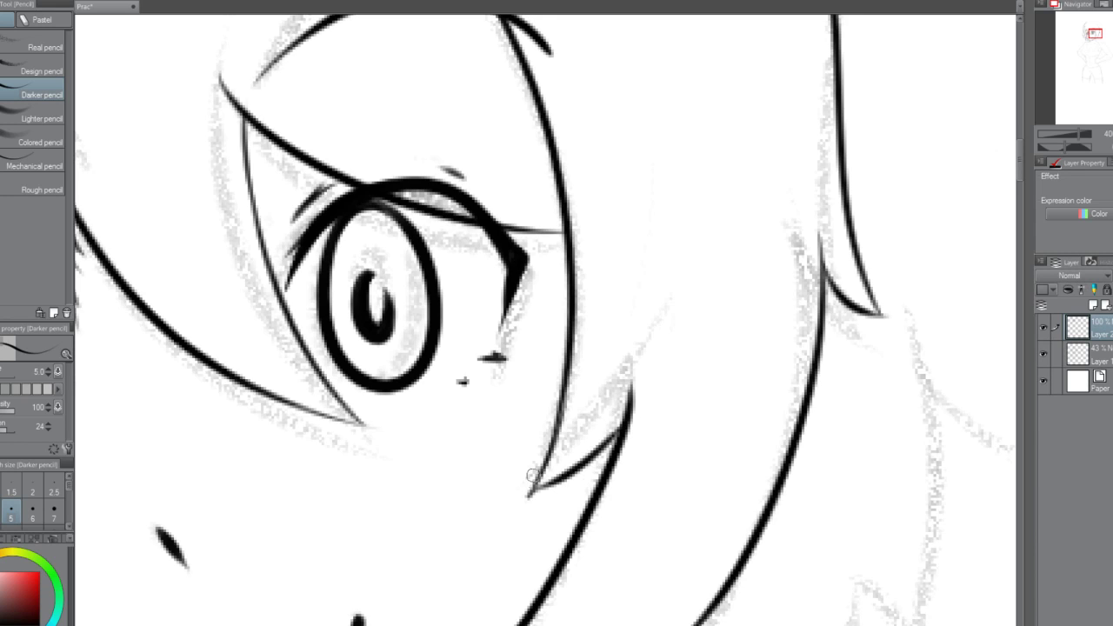
pyautogui.hotkey('ctrl', 'z')
pyautogui.moveTo(626, 416); pyautogui.dragTo(527, 501)
pyautogui.hotkey('ctrl', 'z')
pyautogui.moveTo(627, 414); pyautogui.dragTo(526, 502)
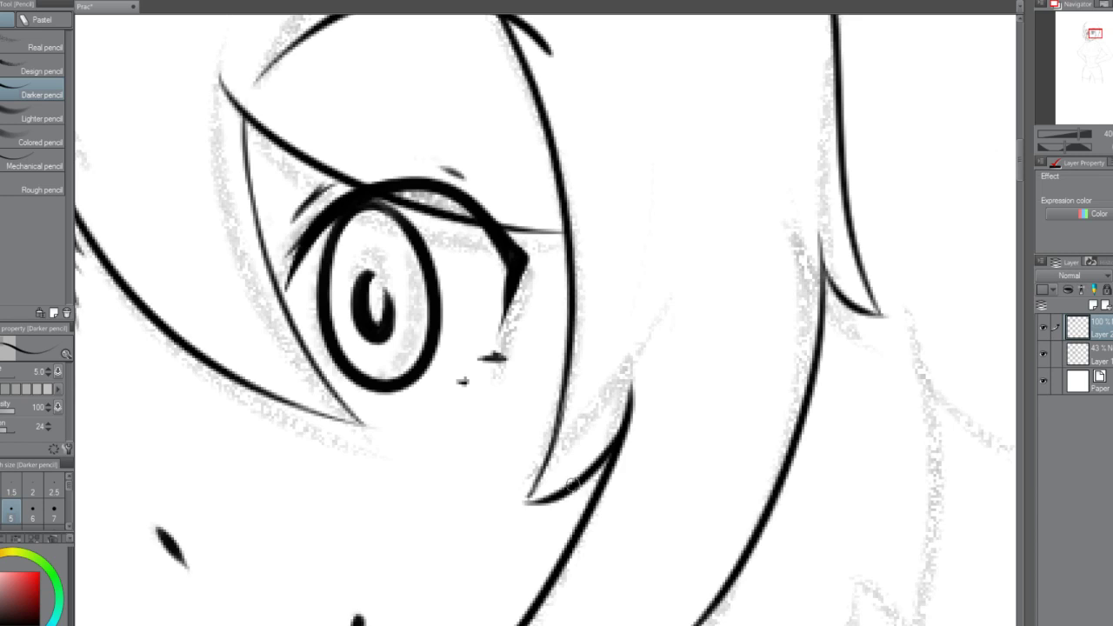
pyautogui.hotkey('ctrl', 'z')
pyautogui.moveTo(618, 430); pyautogui.dragTo(527, 497)
pyautogui.hotkey('ctrl', 'z')
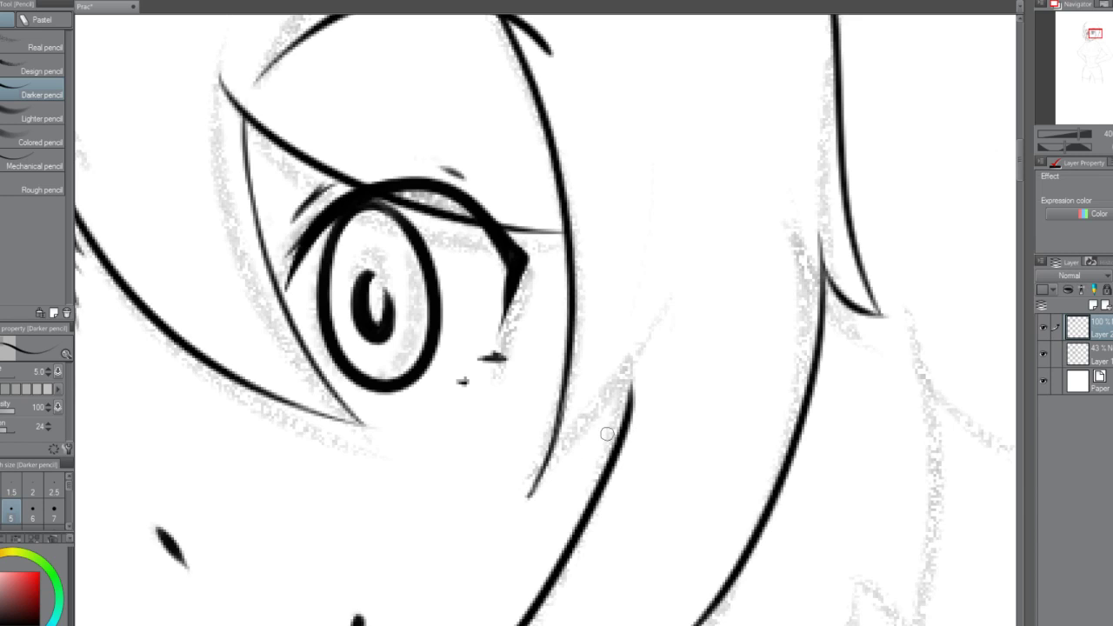
pyautogui.moveTo(626, 407)
pyautogui.mouseDown()
pyautogui.moveTo(592, 467)
pyautogui.moveTo(527, 496)
pyautogui.mouseUp()
pyautogui.hotkey('ctrl', 'z')
pyautogui.moveTo(627, 414); pyautogui.dragTo(527, 496)
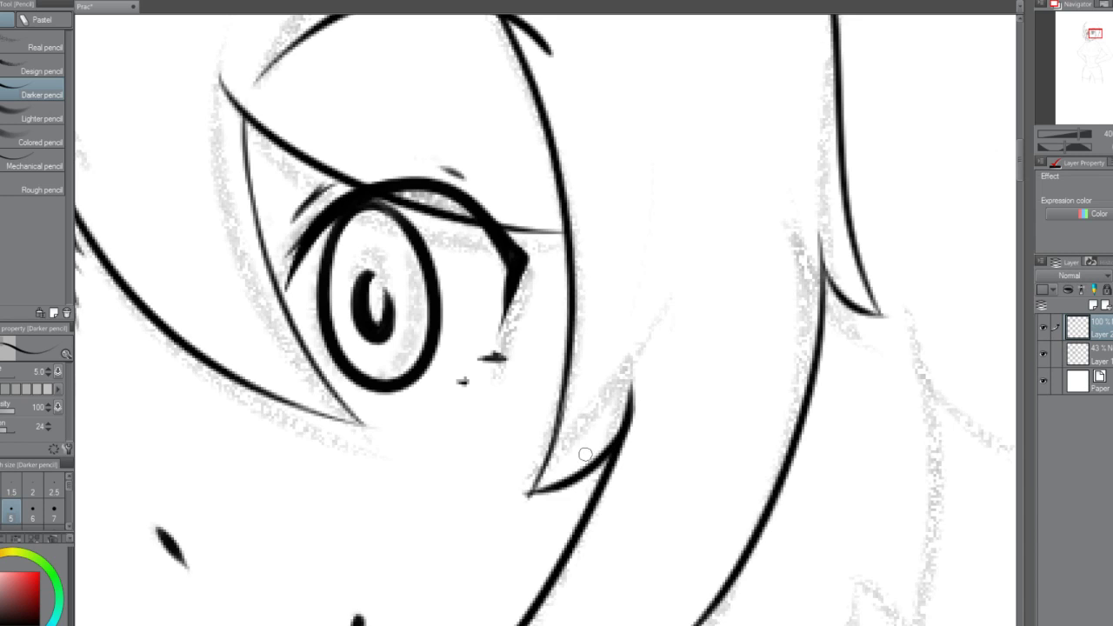
pyautogui.hotkey('ctrl', 'z')
pyautogui.moveTo(628, 414); pyautogui.dragTo(522, 494)
pyautogui.scroll(-3, 682, 411)
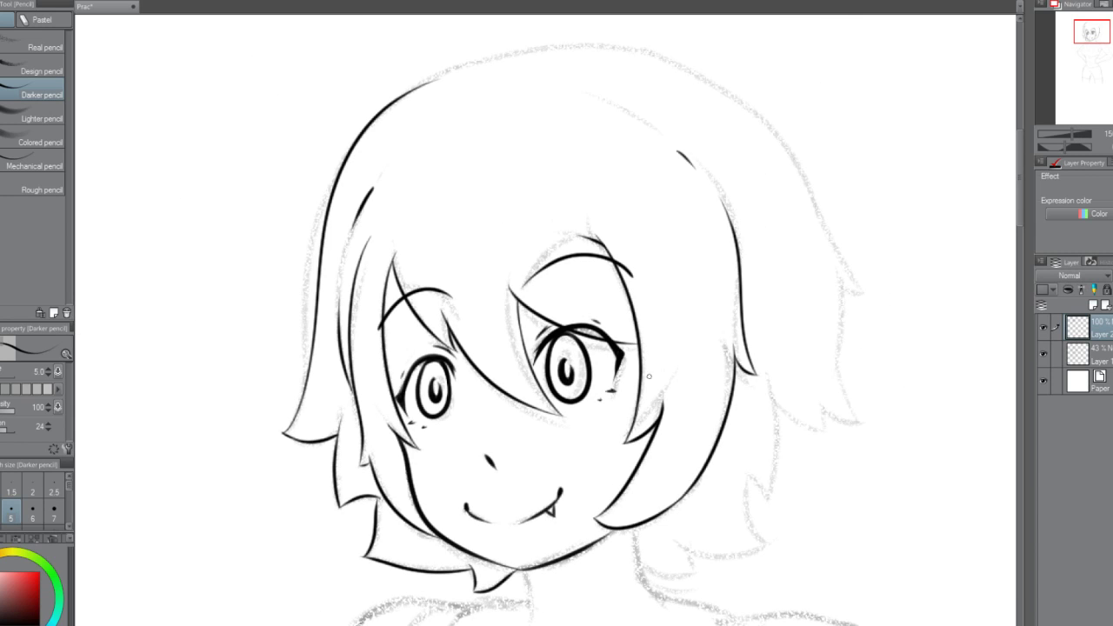
# Ink a short tapered accent just above the inner edge of the right side lock.
pyautogui.moveTo(660, 354); pyautogui.dragTo(663, 383)
pyautogui.hotkey('ctrl', 'z')
pyautogui.scroll(-2, 657, 466)
pyautogui.scroll(2, 657, 465)
pyautogui.scroll(-2, 619, 134)
pyautogui.scroll(2, 631, 154)
# Try to ink the crown outline from the upper left across the top of the head.
pyautogui.moveTo(393, 103); pyautogui.dragTo(597, 66)
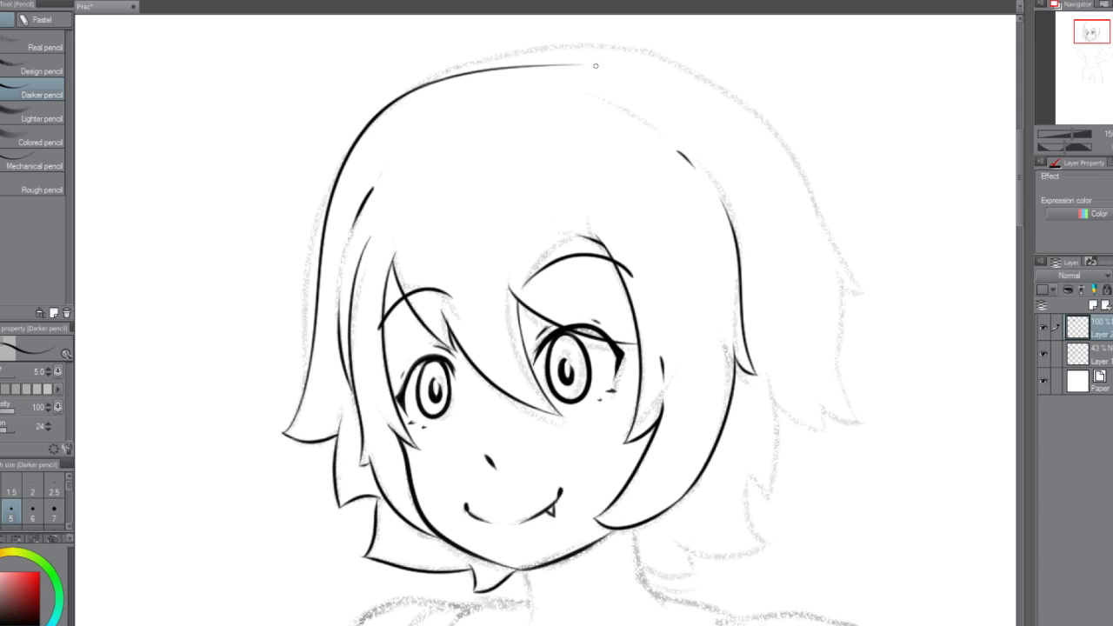
pyautogui.hotkey('ctrl', 'z')
pyautogui.moveTo(401, 97); pyautogui.dragTo(682, 86)
pyautogui.hotkey('ctrl', 'z')
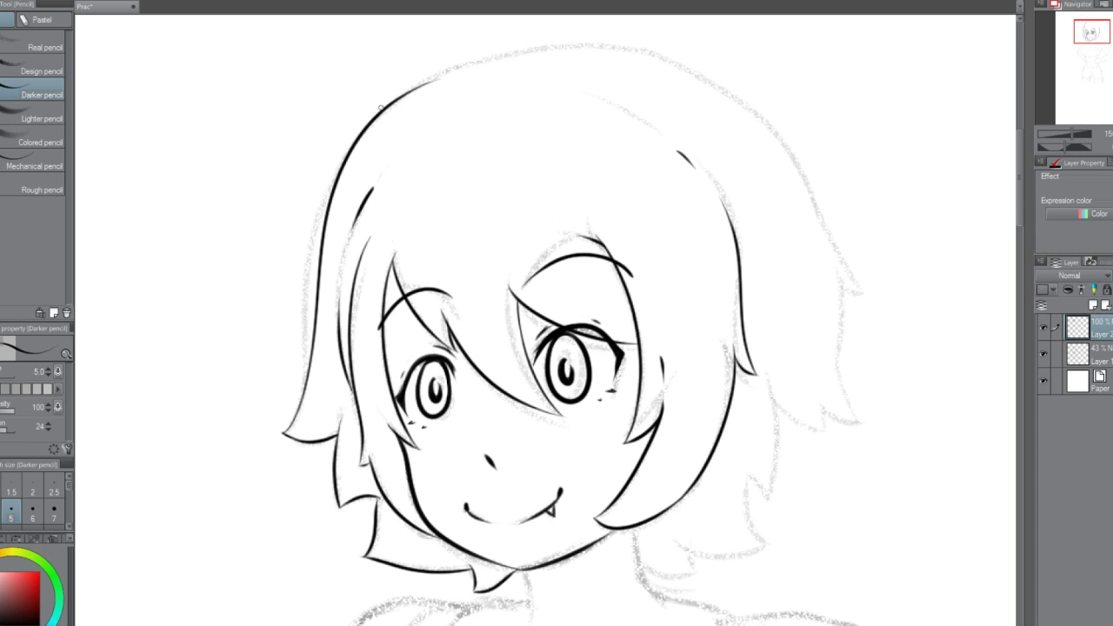
pyautogui.moveTo(380, 108)
pyautogui.mouseDown()
pyautogui.moveTo(490, 55)
pyautogui.moveTo(711, 85)
pyautogui.mouseUp()
pyautogui.hotkey('ctrl', 'z')
pyautogui.moveTo(391, 105)
pyautogui.mouseDown()
pyautogui.moveTo(523, 50)
pyautogui.moveTo(725, 90)
pyautogui.mouseUp()
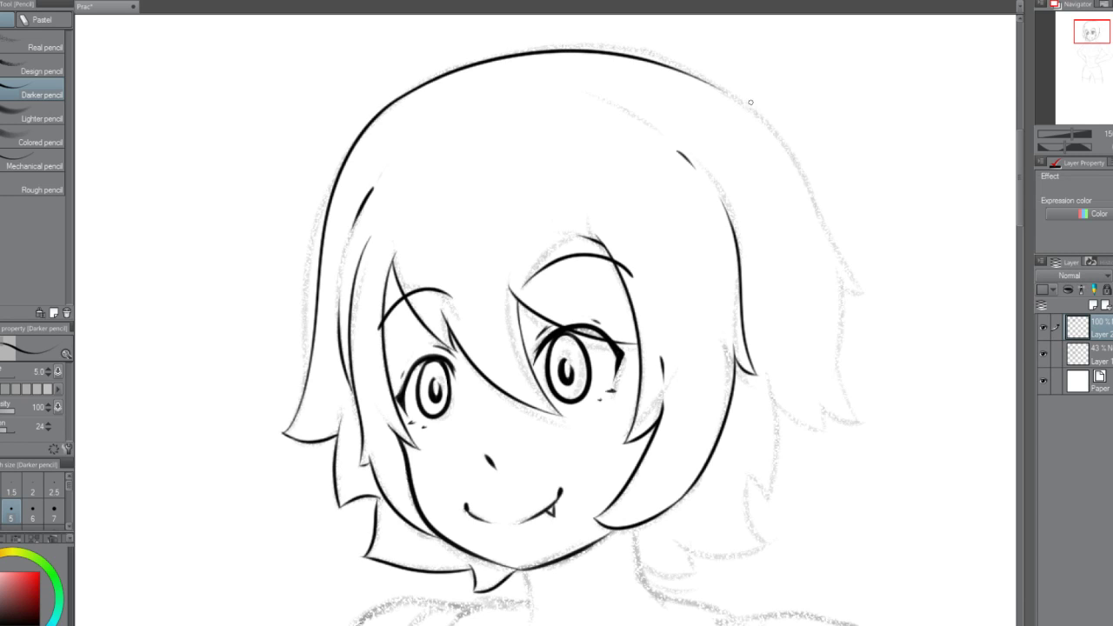
pyautogui.hotkey('ctrl', 'z')
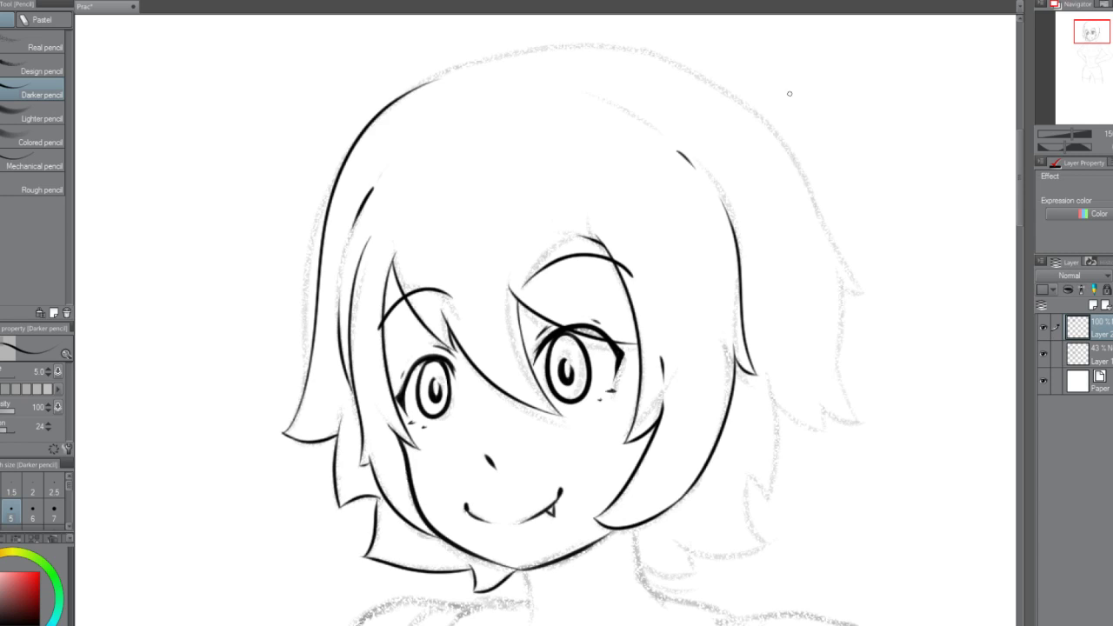
pyautogui.moveTo(368, 129)
pyautogui.mouseDown()
pyautogui.moveTo(419, 84)
pyautogui.moveTo(696, 100)
pyautogui.mouseUp()
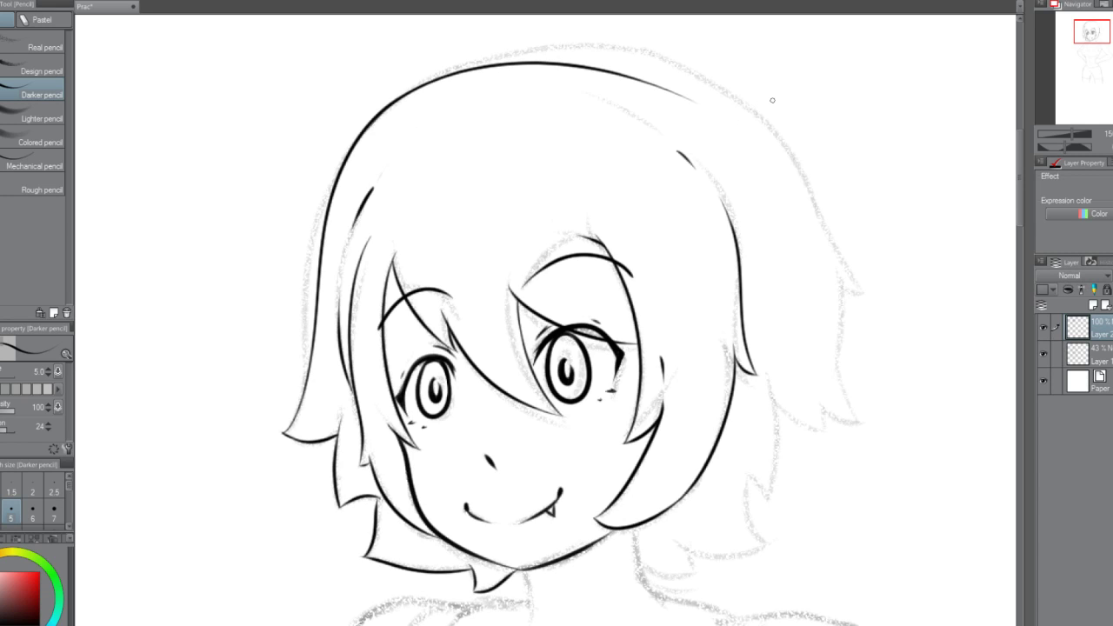
pyautogui.hotkey('ctrl', 'z')
pyautogui.moveTo(425, 80)
pyautogui.mouseDown()
pyautogui.moveTo(620, 54)
pyautogui.moveTo(789, 207)
pyautogui.mouseUp()
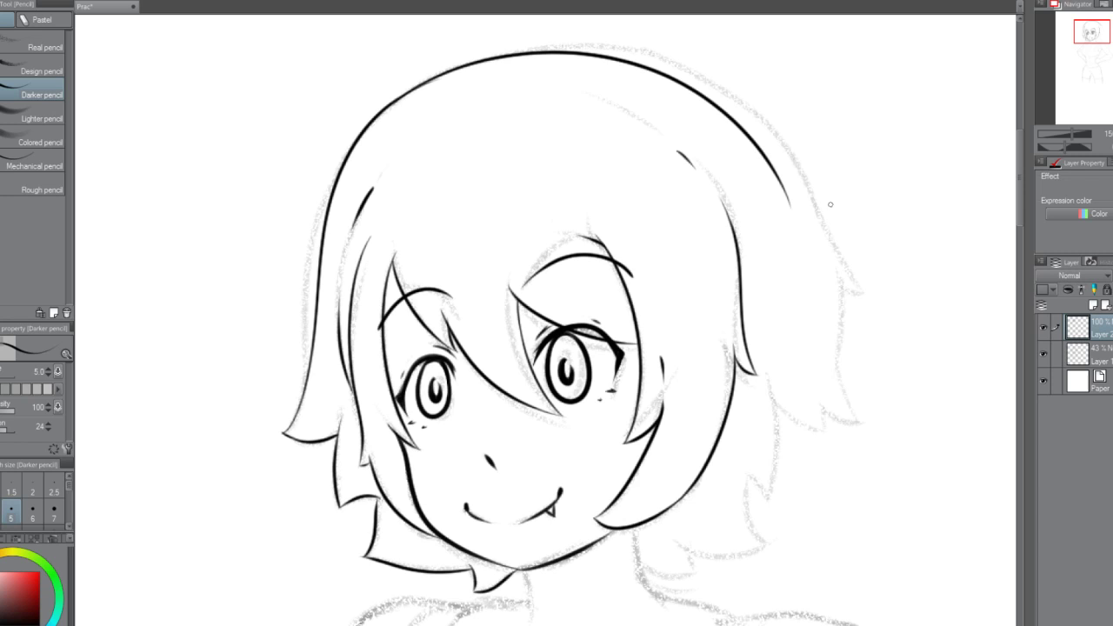
pyautogui.scroll(-2, 843, 204)
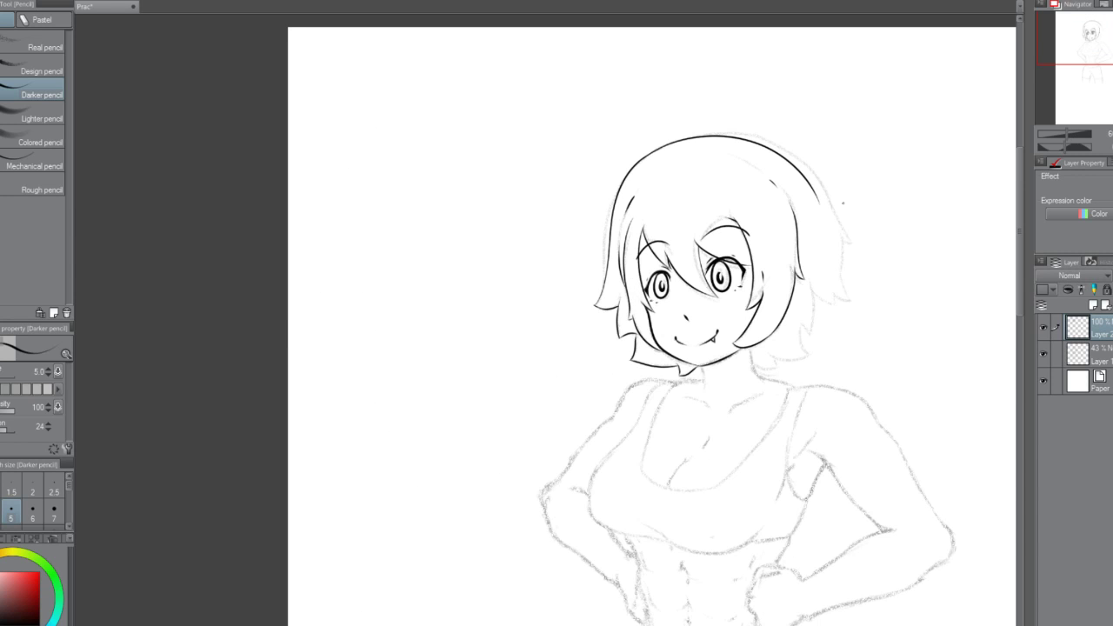
pyautogui.scroll(2, 843, 203)
pyautogui.hotkey('ctrl', 'z')
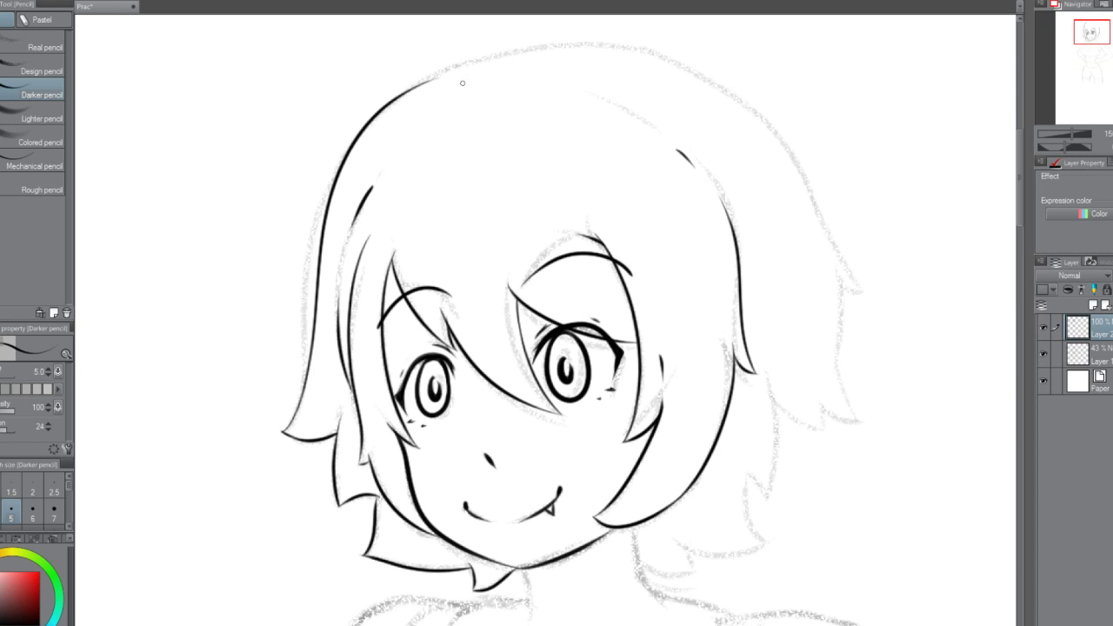
pyautogui.hotkey('ctrl', 'z')
# Ink the crown outline from the upper left over the head and down the upper right, then smooth its left join.
pyautogui.moveTo(379, 111); pyautogui.dragTo(611, 61)
pyautogui.hotkey('ctrl', 'z')
pyautogui.moveTo(379, 111); pyautogui.dragTo(692, 66)
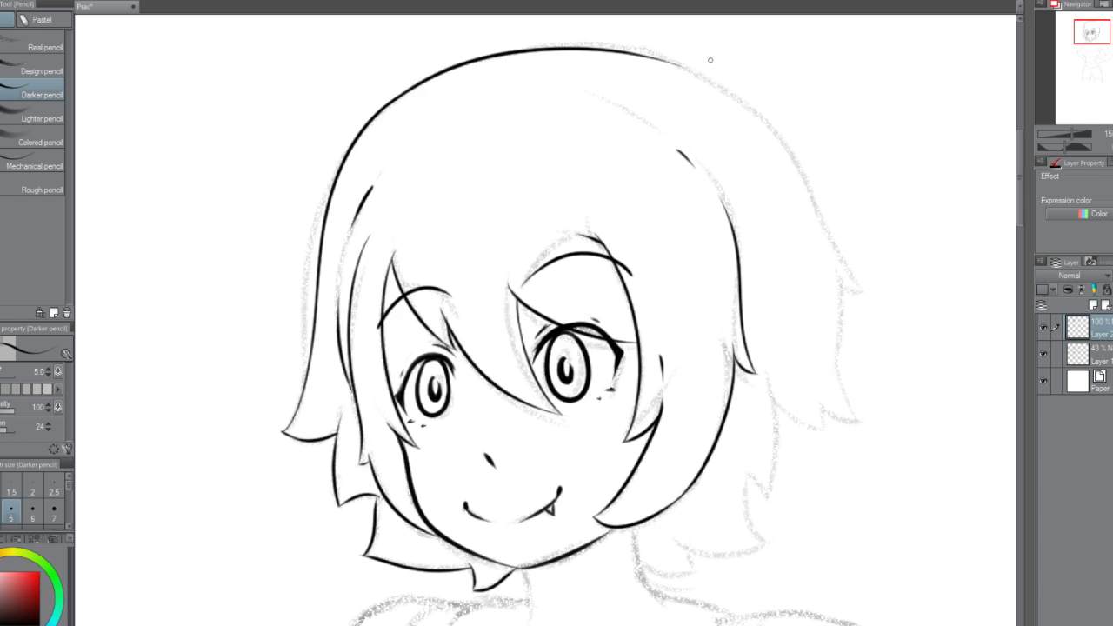
pyautogui.hotkey('ctrl', 'z')
pyautogui.moveTo(382, 106)
pyautogui.mouseDown()
pyautogui.moveTo(551, 43)
pyautogui.moveTo(805, 178)
pyautogui.moveTo(814, 207)
pyautogui.mouseUp()
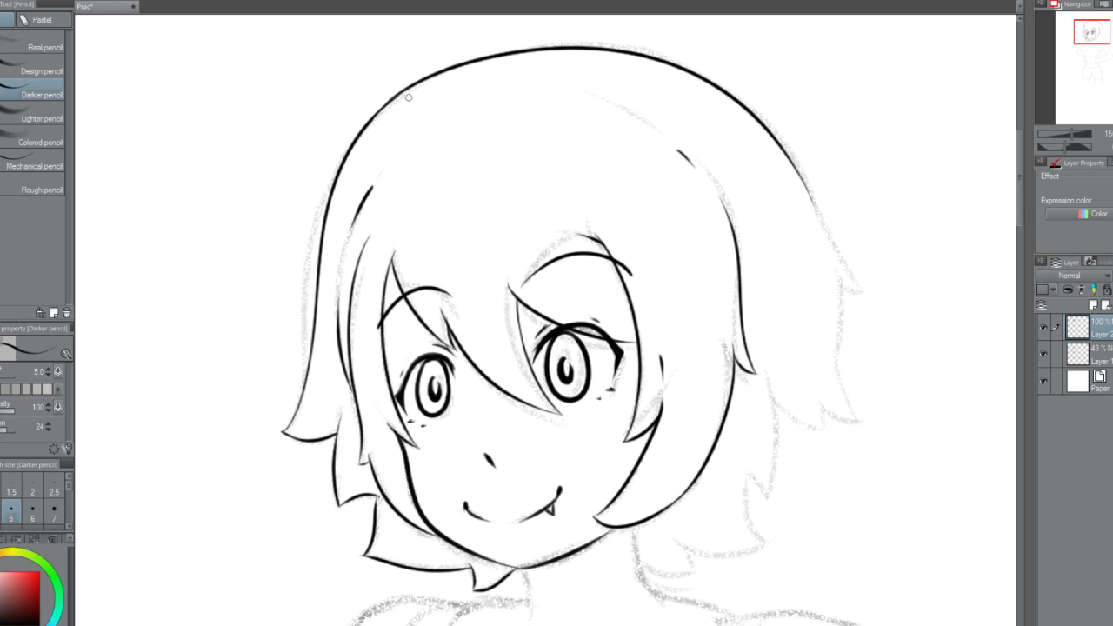
pyautogui.hotkey('ctrl', 'z')
pyautogui.moveTo(365, 129); pyautogui.dragTo(424, 81)
pyautogui.hotkey('ctrl', 'z')
pyautogui.moveTo(368, 125); pyautogui.dragTo(395, 101)
# Try to extend the crown outline down the right side of the hair.
pyautogui.scroll(-3, 491, 52)
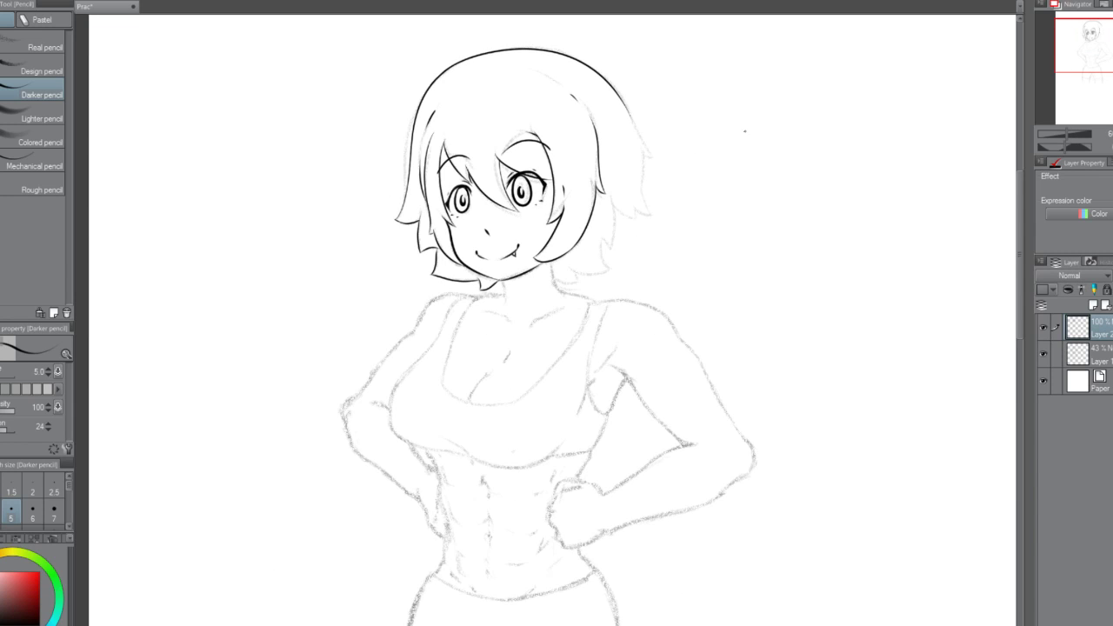
pyautogui.scroll(-1, 492, 87)
pyautogui.scroll(4, 492, 87)
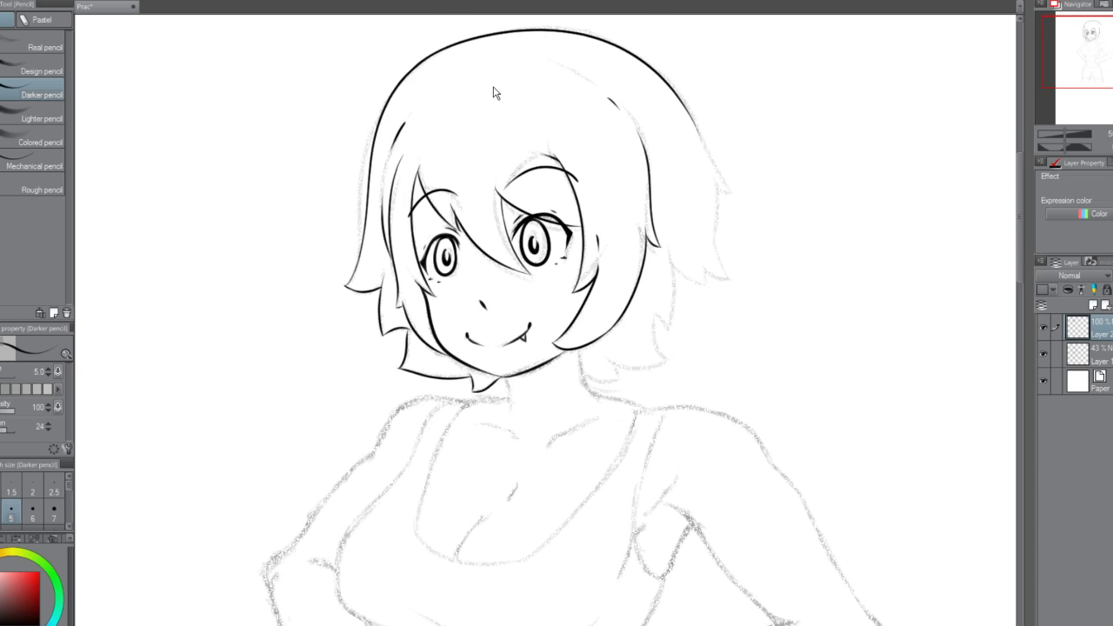
pyautogui.moveTo(766, 96); pyautogui.dragTo(810, 207)
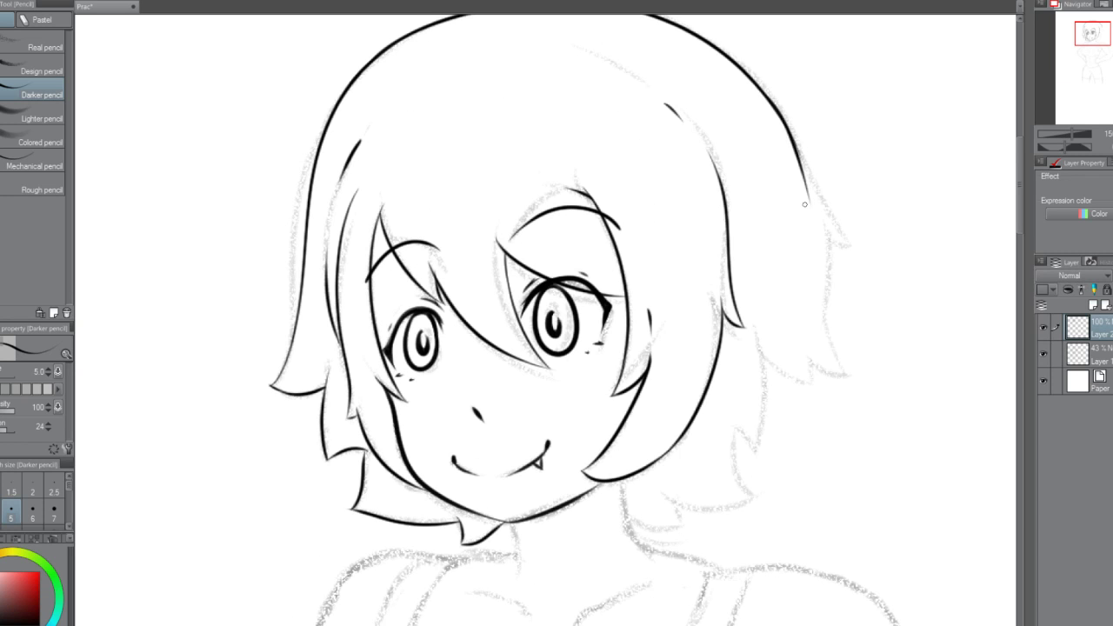
pyautogui.hotkey('ctrl', 'z')
pyautogui.moveTo(768, 99); pyautogui.dragTo(852, 246)
pyautogui.hotkey('ctrl', 'z')
pyautogui.moveTo(784, 124); pyautogui.dragTo(854, 231)
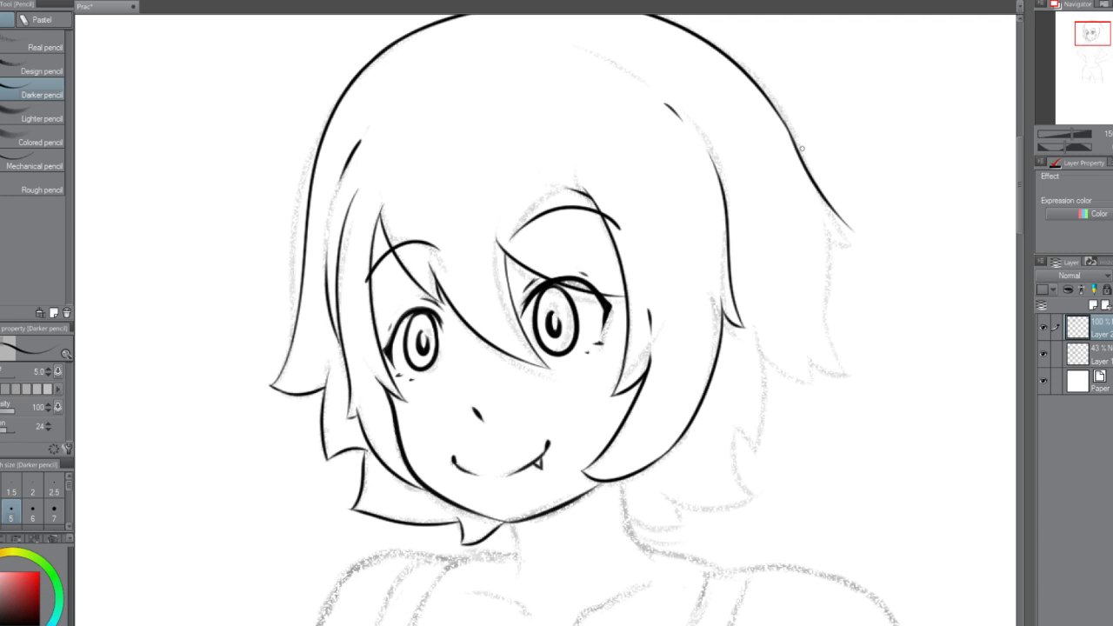
pyautogui.hotkey('ctrl', 'z')
pyautogui.moveTo(768, 102)
pyautogui.mouseDown()
pyautogui.moveTo(815, 198)
pyautogui.moveTo(780, 124)
pyautogui.moveTo(817, 226)
pyautogui.moveTo(769, 108)
pyautogui.moveTo(821, 228)
pyautogui.moveTo(799, 160)
pyautogui.moveTo(810, 222)
pyautogui.mouseUp()
pyautogui.hotkey('ctrl', 'z')
pyautogui.hotkey('ctrl', 'z')
pyautogui.hotkey('ctrl', 'z')
pyautogui.hotkey('ctrl', 'z')
pyautogui.hotkey('ctrl', 'z')
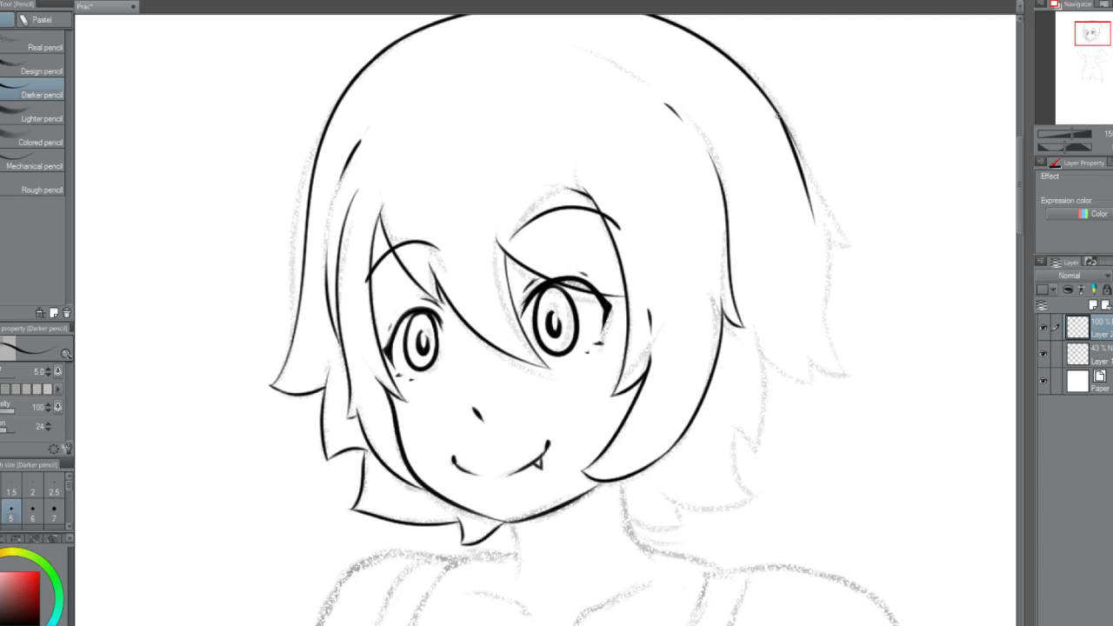
pyautogui.hotkey('ctrl', 'z')
# Extend the outer right hair outline down to a small pointed tip with a short hook beneath it.
pyautogui.moveTo(775, 106); pyautogui.dragTo(822, 226)
pyautogui.hotkey('ctrl', 'z')
pyautogui.moveTo(807, 181)
pyautogui.mouseDown()
pyautogui.moveTo(842, 242)
pyautogui.moveTo(825, 238)
pyautogui.moveTo(845, 244)
pyautogui.moveTo(819, 218)
pyautogui.mouseUp()
pyautogui.hotkey('ctrl', 'z')
pyautogui.hotkey('ctrl', 'z')
pyautogui.hotkey('ctrl', 'z')
pyautogui.hotkey('ctrl', 'z')
pyautogui.hotkey('ctrl', 'z')
pyautogui.hotkey('ctrl', 'z')
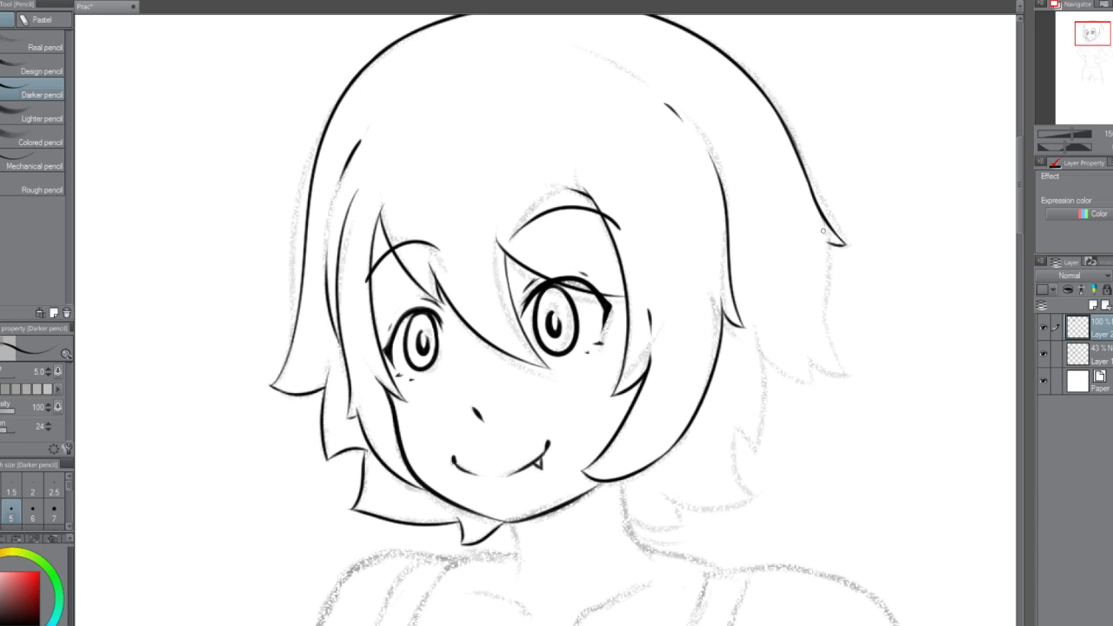
# Ink the short hair edge running down from the small tip on the outer right side.
pyautogui.moveTo(832, 245); pyautogui.dragTo(826, 309)
pyautogui.scroll(-1, 830, 251)
pyautogui.scroll(1, 831, 251)
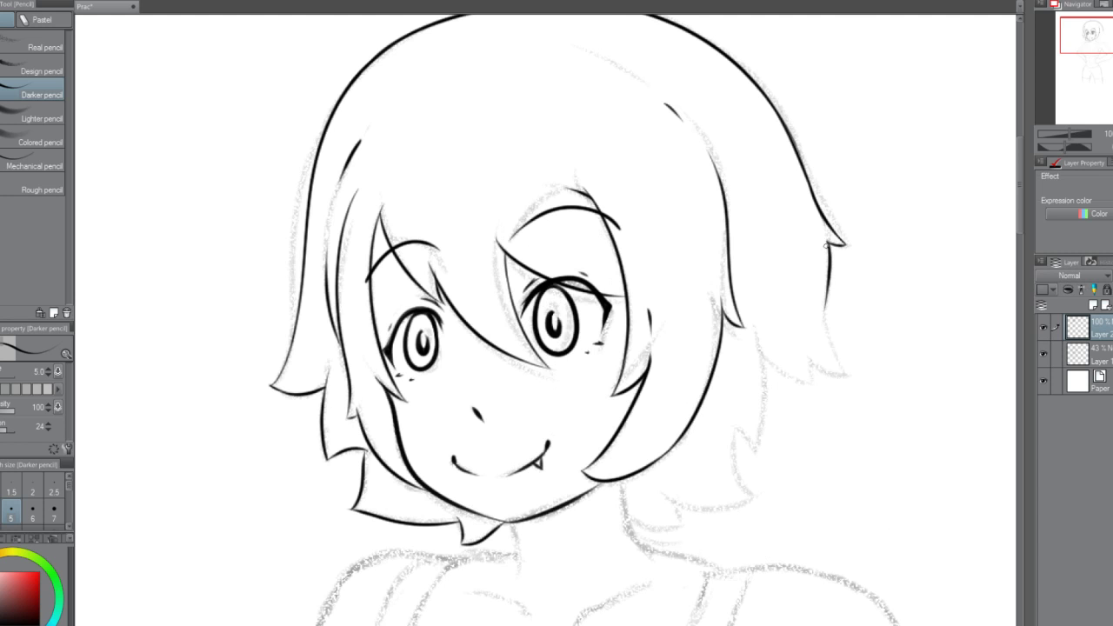
# Ink the outer right hair edge from the small tip down to the lower pointed tip, adding the first notch beneath it.
pyautogui.hotkey('ctrl', 'z')
pyautogui.moveTo(829, 241); pyautogui.dragTo(823, 330)
pyautogui.hotkey('ctrl', 'z')
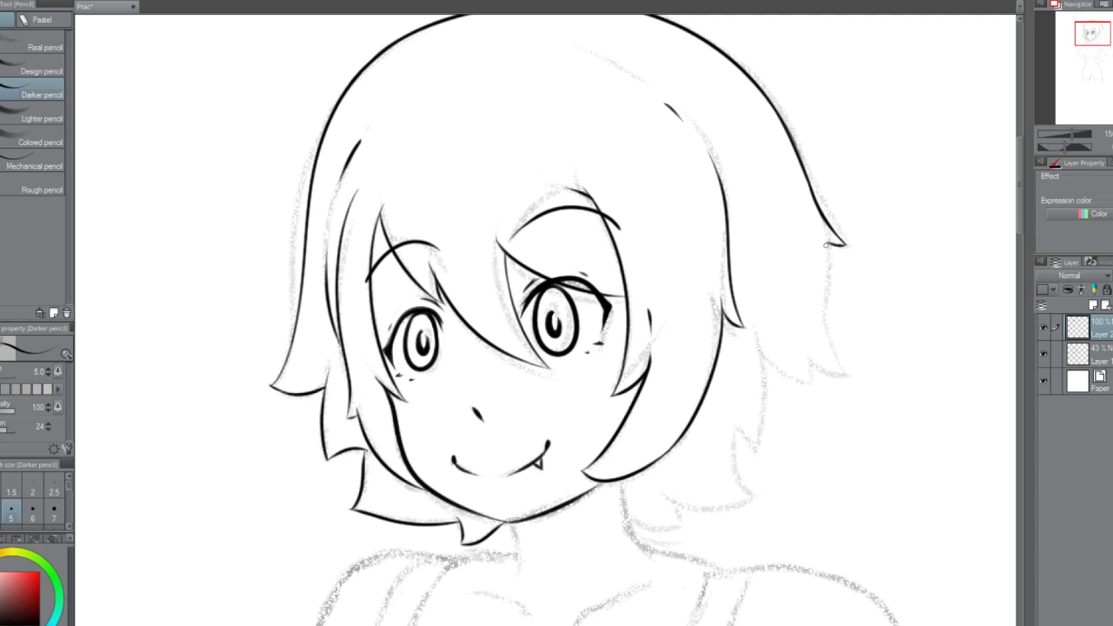
pyautogui.moveTo(828, 242)
pyautogui.mouseDown()
pyautogui.moveTo(822, 292)
pyautogui.moveTo(845, 376)
pyautogui.mouseUp()
pyautogui.moveTo(845, 376)
pyautogui.mouseDown()
pyautogui.moveTo(814, 370)
pyautogui.moveTo(811, 360)
pyautogui.moveTo(837, 375)
pyautogui.moveTo(828, 331)
pyautogui.mouseUp()
pyautogui.hotkey('ctrl', 'z')
pyautogui.hotkey('ctrl', 'z')
pyautogui.hotkey('ctrl', 'z')
pyautogui.hotkey('ctrl', 'z')
pyautogui.moveTo(840, 371)
pyautogui.mouseDown()
pyautogui.moveTo(828, 347)
pyautogui.moveTo(815, 388)
pyautogui.moveTo(806, 385)
pyautogui.moveTo(767, 332)
pyautogui.mouseUp()
pyautogui.hotkey('ctrl', 'z')
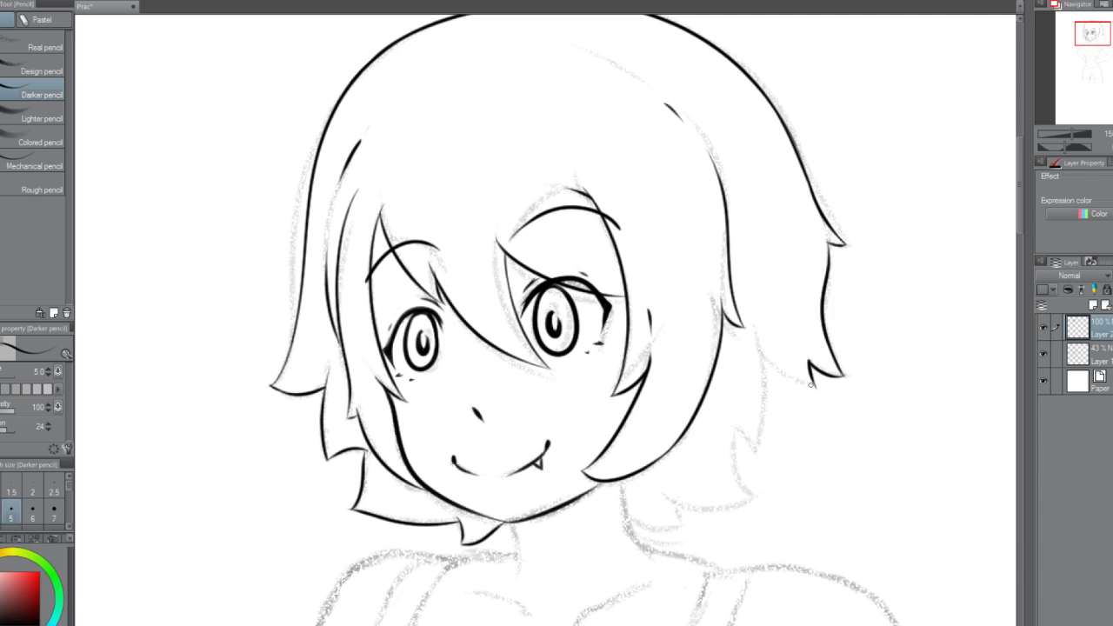
# Ink the jagged tips under the outer right lock and the hair edge curving down from them toward the neck.
pyautogui.moveTo(815, 389)
pyautogui.mouseDown()
pyautogui.moveTo(759, 344)
pyautogui.moveTo(759, 313)
pyautogui.moveTo(801, 385)
pyautogui.moveTo(766, 346)
pyautogui.mouseUp()
pyautogui.hotkey('ctrl', 'z')
pyautogui.hotkey('ctrl', 'z')
pyautogui.moveTo(813, 388)
pyautogui.mouseDown()
pyautogui.moveTo(756, 328)
pyautogui.moveTo(815, 388)
pyautogui.mouseUp()
pyautogui.hotkey('ctrl', 'z')
pyautogui.moveTo(757, 327)
pyautogui.mouseDown()
pyautogui.moveTo(766, 367)
pyautogui.moveTo(750, 452)
pyautogui.mouseUp()
pyautogui.hotkey('ctrl', 'z')
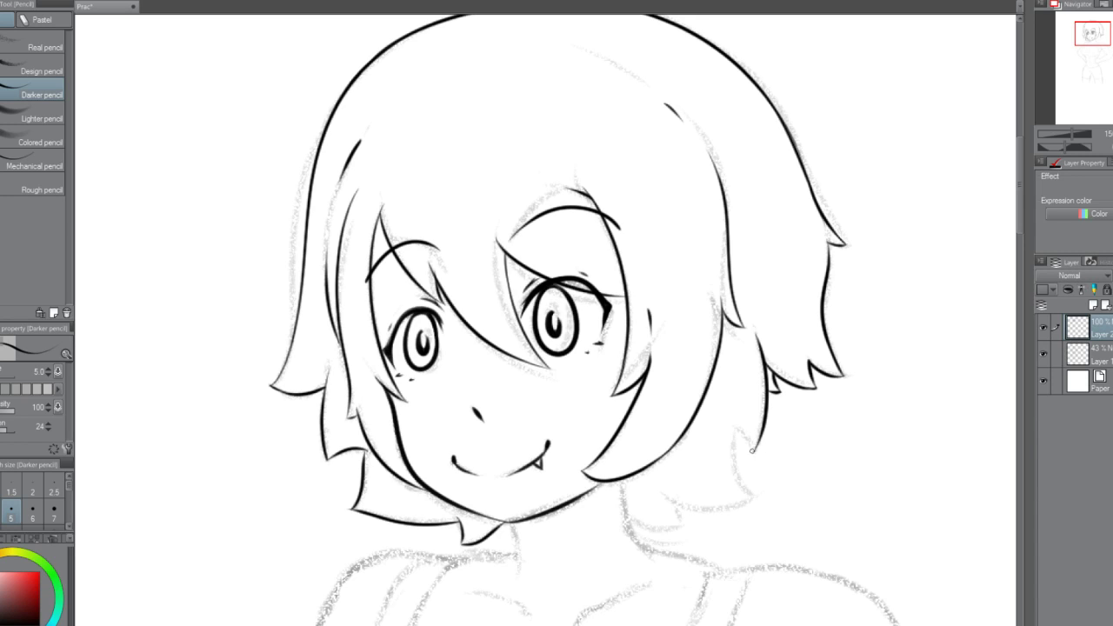
# Ink the notched point on the lower right hair and the curved edge running down to the next tip.
pyautogui.moveTo(752, 451)
pyautogui.mouseDown()
pyautogui.moveTo(730, 422)
pyautogui.moveTo(749, 492)
pyautogui.mouseUp()
pyautogui.hotkey('ctrl', 'z')
pyautogui.hotkey('ctrl', 'z')
pyautogui.moveTo(737, 431); pyautogui.dragTo(755, 495)
pyautogui.hotkey('ctrl', 'z')
pyautogui.moveTo(737, 429); pyautogui.dragTo(749, 489)
pyautogui.hotkey('ctrl', 'z')
pyautogui.hotkey('ctrl', 'z')
pyautogui.moveTo(742, 430); pyautogui.dragTo(751, 489)
pyautogui.hotkey('ctrl', 'z')
pyautogui.moveTo(740, 429)
pyautogui.mouseDown()
pyautogui.moveTo(749, 494)
pyautogui.moveTo(654, 501)
pyautogui.moveTo(700, 513)
pyautogui.moveTo(751, 503)
pyautogui.mouseUp()
pyautogui.hotkey('ctrl', 'z')
pyautogui.hotkey('ctrl', 'z')
# Ink the bottom edge of the right hair back toward the neck, ending in a small pointed tip.
pyautogui.moveTo(656, 487)
pyautogui.mouseDown()
pyautogui.moveTo(720, 506)
pyautogui.moveTo(753, 509)
pyautogui.mouseUp()
pyautogui.hotkey('ctrl', 'z')
pyautogui.moveTo(664, 490)
pyautogui.mouseDown()
pyautogui.moveTo(753, 506)
pyautogui.moveTo(665, 492)
pyautogui.moveTo(683, 526)
pyautogui.moveTo(624, 513)
pyautogui.moveTo(683, 525)
pyautogui.mouseUp()
pyautogui.hotkey('ctrl', 'z')
pyautogui.hotkey('ctrl', 'z')
pyautogui.hotkey('ctrl', 'z')
pyautogui.hotkey('ctrl', 'z')
pyautogui.hotkey('ctrl', 'z')
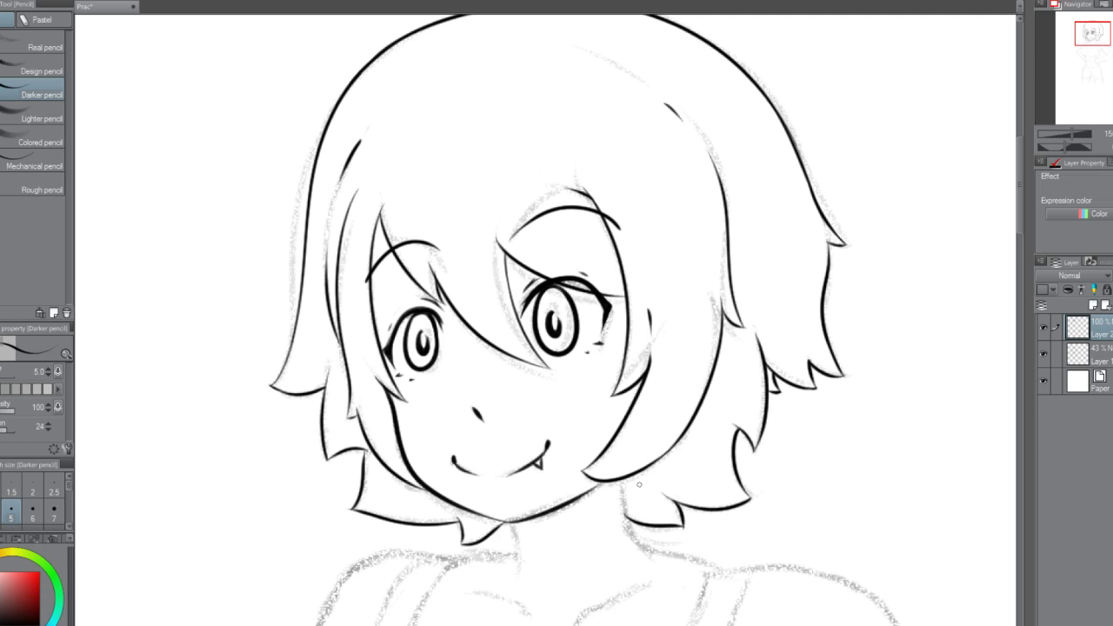
# Try a higher arc over the crown, then erase the existing crown outline between the upper left and upper right hair.
pyautogui.scroll(-2, 639, 484)
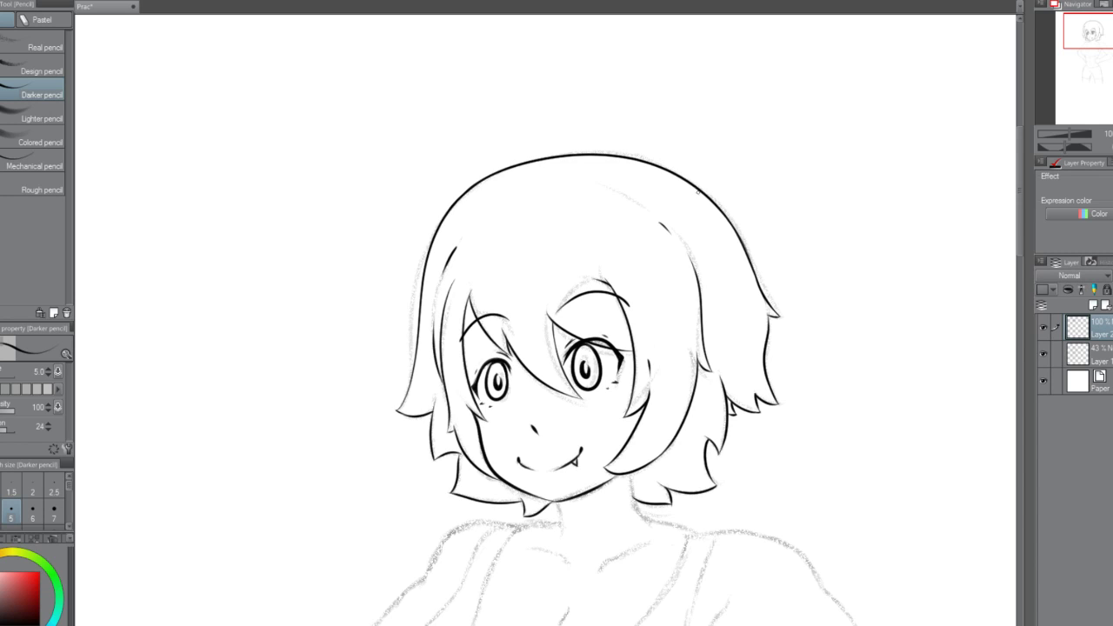
pyautogui.moveTo(693, 179)
pyautogui.mouseDown()
pyautogui.moveTo(605, 144)
pyautogui.moveTo(515, 156)
pyautogui.moveTo(466, 185)
pyautogui.mouseUp()
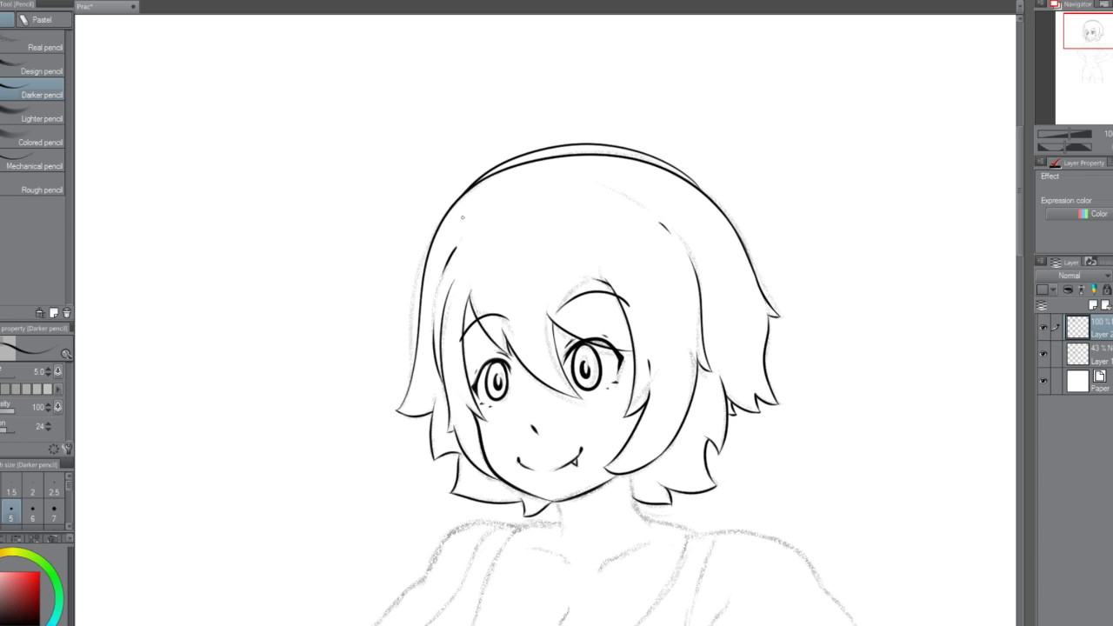
pyautogui.hotkey('ctrl', 'z')
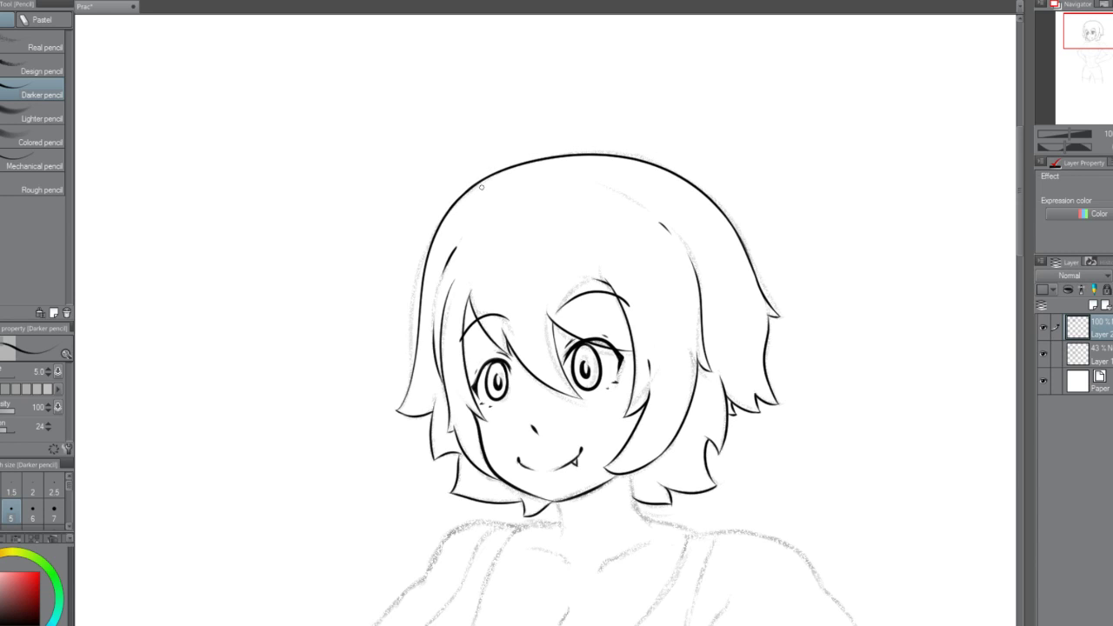
pyautogui.moveTo(479, 188)
pyautogui.mouseDown()
pyautogui.moveTo(540, 159)
pyautogui.moveTo(662, 165)
pyautogui.moveTo(531, 169)
pyautogui.moveTo(688, 162)
pyautogui.moveTo(631, 164)
pyautogui.moveTo(713, 189)
pyautogui.mouseUp()
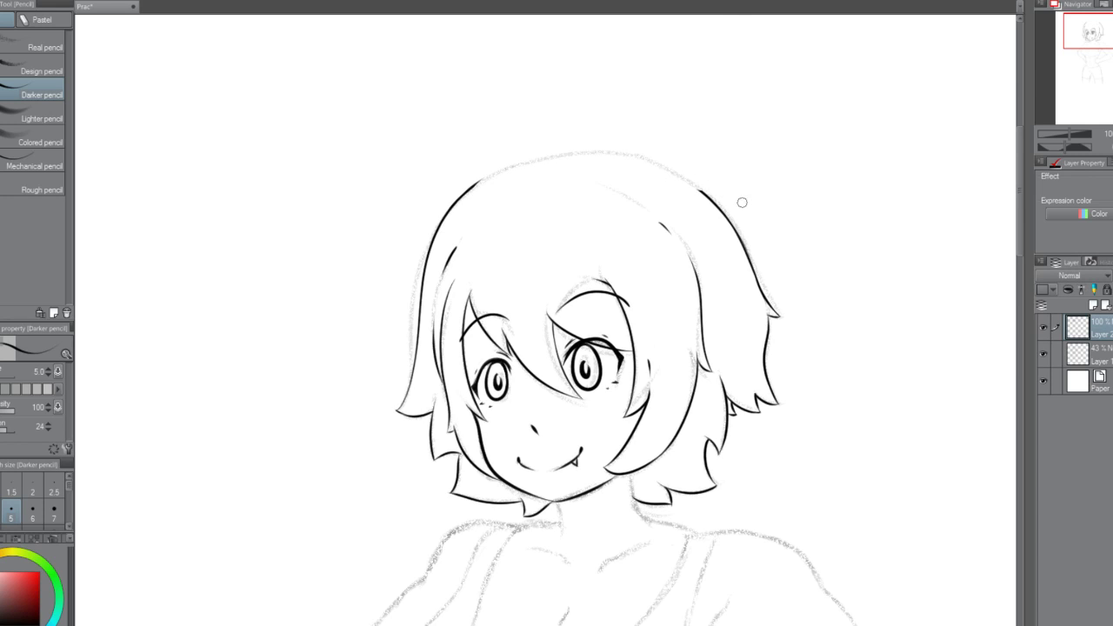
pyautogui.moveTo(454, 214); pyautogui.dragTo(486, 180)
# Try several new crown arcs from the upper left hair edge across the top of the head.
pyautogui.moveTo(442, 217); pyautogui.dragTo(533, 146)
pyautogui.hotkey('ctrl', 'z')
pyautogui.moveTo(442, 218); pyautogui.dragTo(553, 144)
pyautogui.hotkey('ctrl', 'z')
pyautogui.moveTo(442, 217); pyautogui.dragTo(582, 142)
pyautogui.hotkey('ctrl', 'z')
pyautogui.moveTo(441, 219)
pyautogui.mouseDown()
pyautogui.moveTo(622, 146)
pyautogui.moveTo(686, 186)
pyautogui.mouseUp()
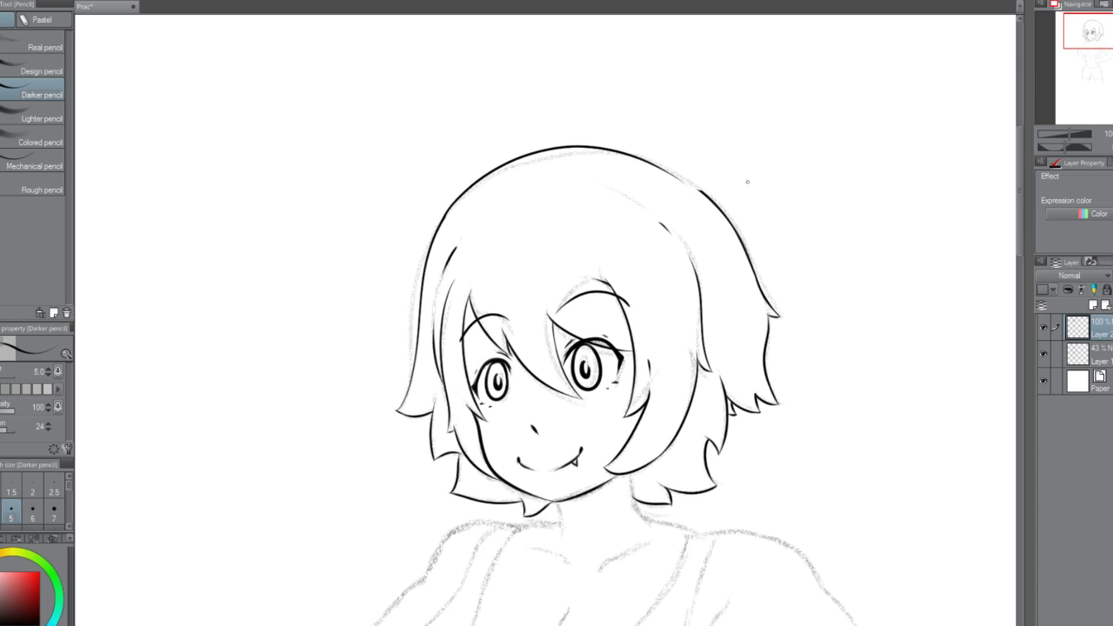
pyautogui.hotkey('ctrl', 'z')
pyautogui.moveTo(445, 216)
pyautogui.mouseDown()
pyautogui.moveTo(588, 141)
pyautogui.moveTo(720, 202)
pyautogui.mouseUp()
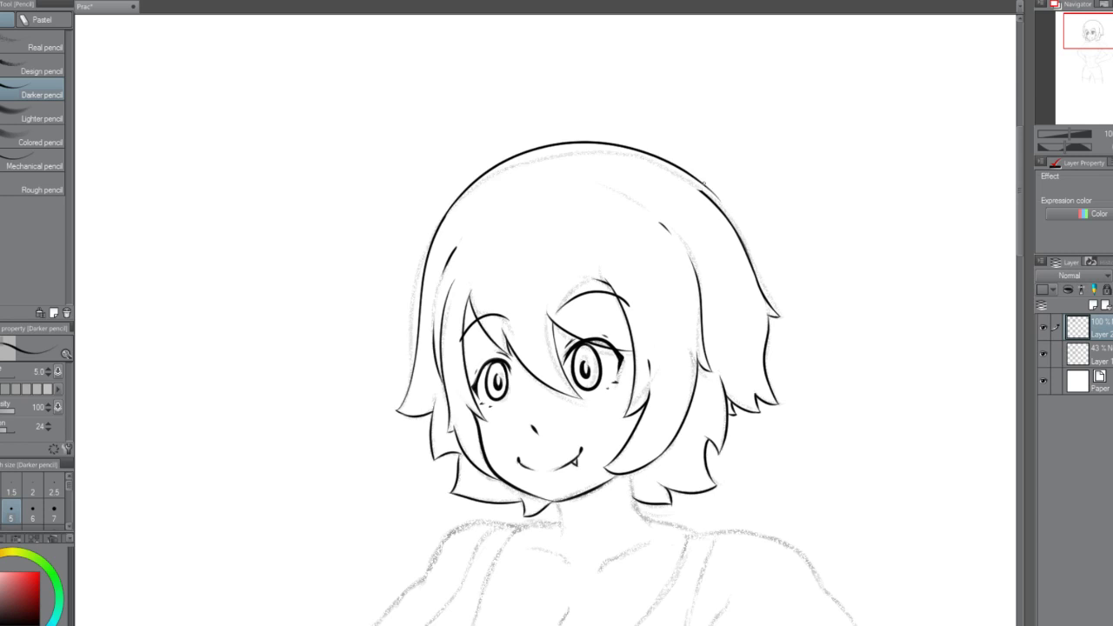
pyautogui.hotkey('ctrl', 'z')
pyautogui.moveTo(441, 219)
pyautogui.mouseDown()
pyautogui.moveTo(556, 141)
pyautogui.moveTo(719, 201)
pyautogui.mouseUp()
pyautogui.hotkey('ctrl', 'z')
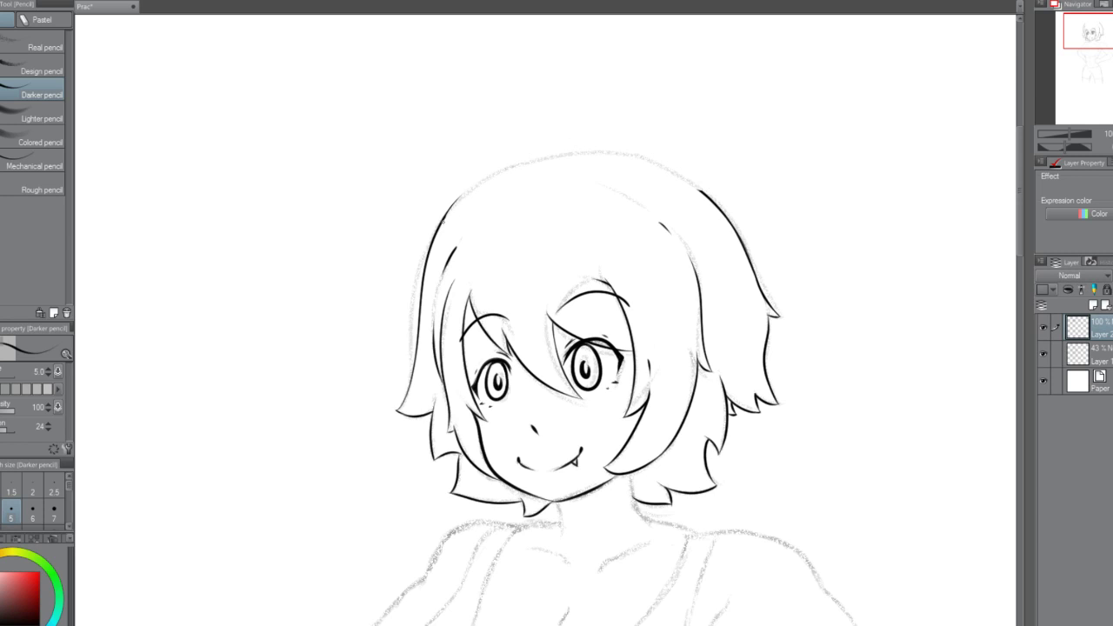
# Ink a smooth crown outline slightly above the sketch, joining the upper left hair edge to the upper right outline.
pyautogui.moveTo(445, 215); pyautogui.dragTo(722, 205)
pyautogui.hotkey('ctrl', 'z')
pyautogui.moveTo(445, 215)
pyautogui.mouseDown()
pyautogui.moveTo(469, 184)
pyautogui.moveTo(711, 209)
pyautogui.mouseUp()
pyautogui.hotkey('ctrl', 'z')
pyautogui.moveTo(446, 225)
pyautogui.mouseDown()
pyautogui.moveTo(485, 165)
pyautogui.moveTo(659, 155)
pyautogui.moveTo(726, 209)
pyautogui.mouseUp()
pyautogui.hotkey('ctrl', 'z')
pyautogui.moveTo(442, 223)
pyautogui.mouseDown()
pyautogui.moveTo(490, 166)
pyautogui.moveTo(724, 207)
pyautogui.mouseUp()
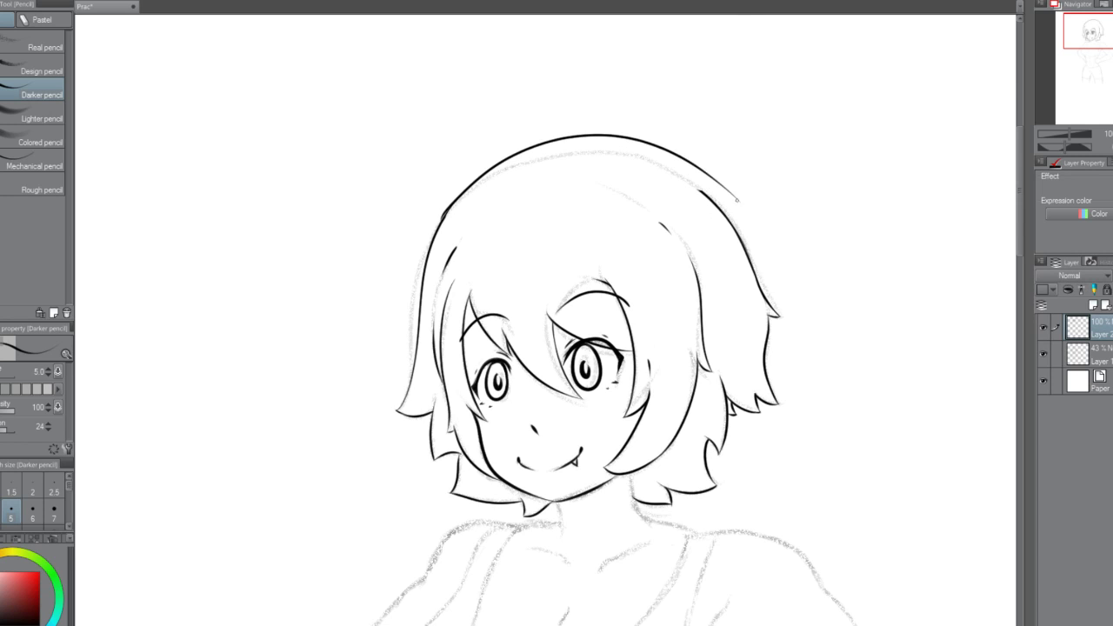
pyautogui.hotkey('ctrl', 'z')
pyautogui.moveTo(445, 219)
pyautogui.mouseDown()
pyautogui.moveTo(473, 185)
pyautogui.moveTo(718, 212)
pyautogui.mouseUp()
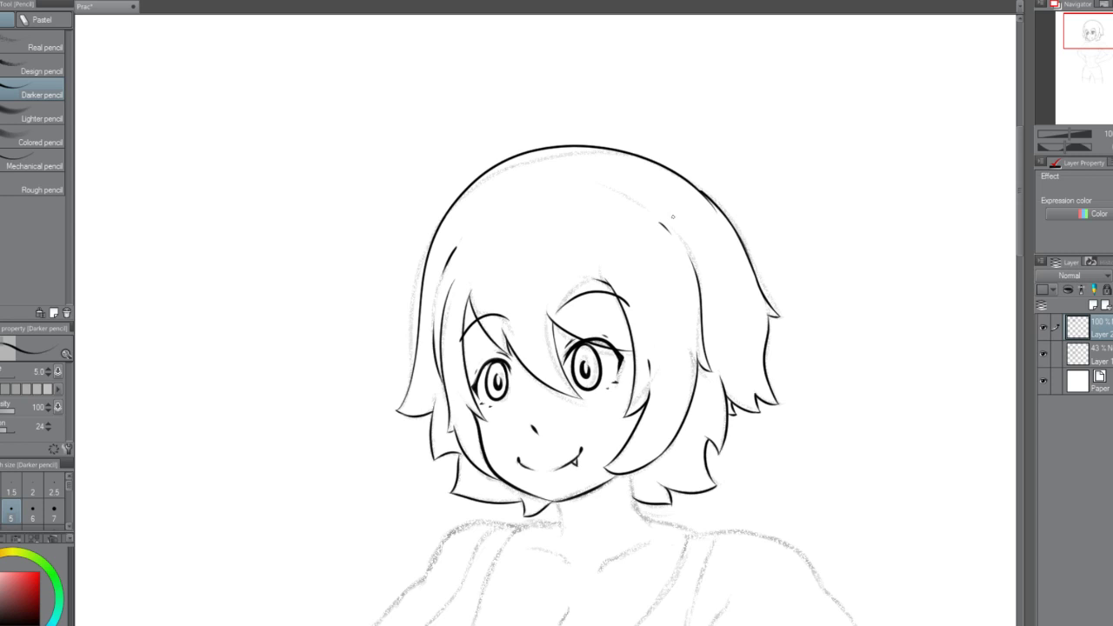
# Clean up the overlapping join where the crown arc meets the upper right hair outline.
pyautogui.scroll(-2, 773, 197)
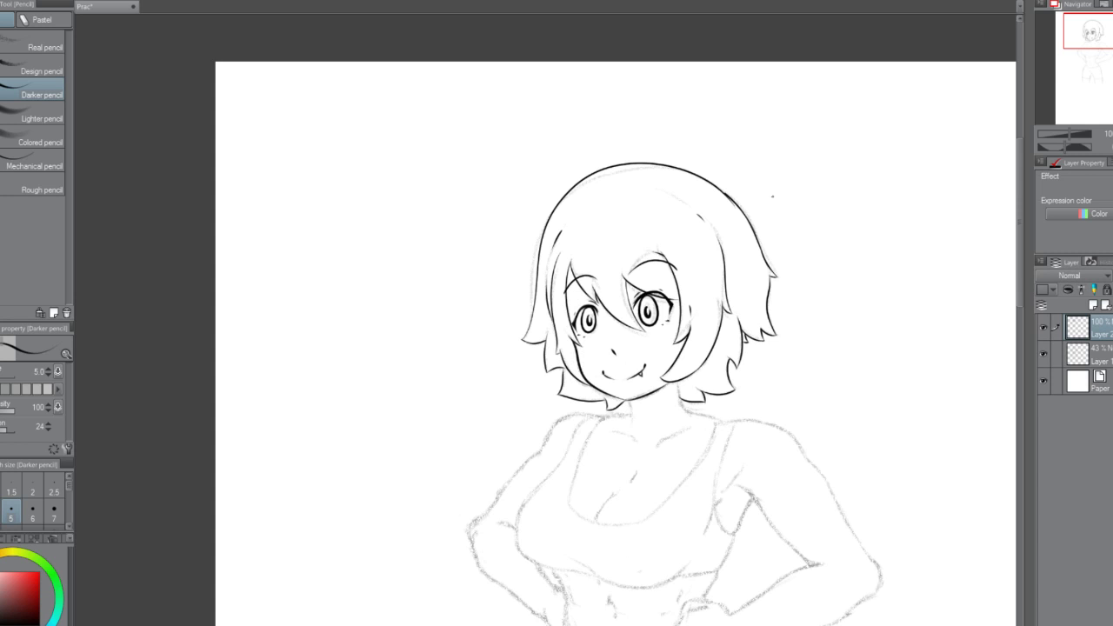
pyautogui.scroll(4, 765, 191)
pyautogui.moveTo(637, 176); pyautogui.dragTo(687, 206)
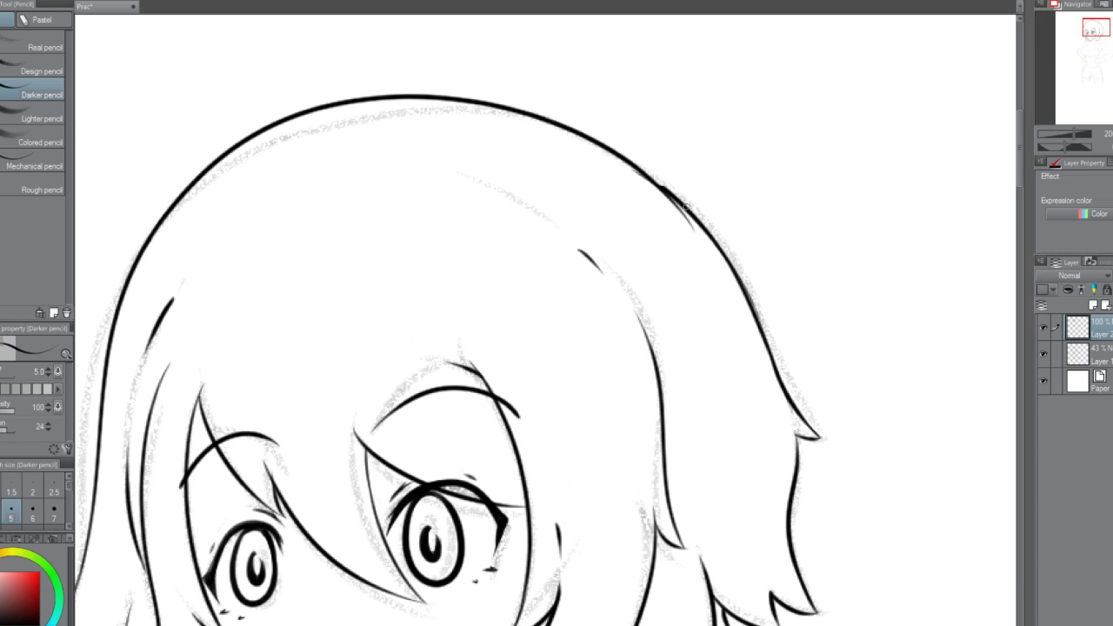
pyautogui.hotkey('ctrl', 'z')
pyautogui.hotkey('ctrl', 'z')
pyautogui.moveTo(638, 167); pyautogui.dragTo(683, 207)
pyautogui.hotkey('ctrl', 'z')
pyautogui.scroll(-1, 630, 150)
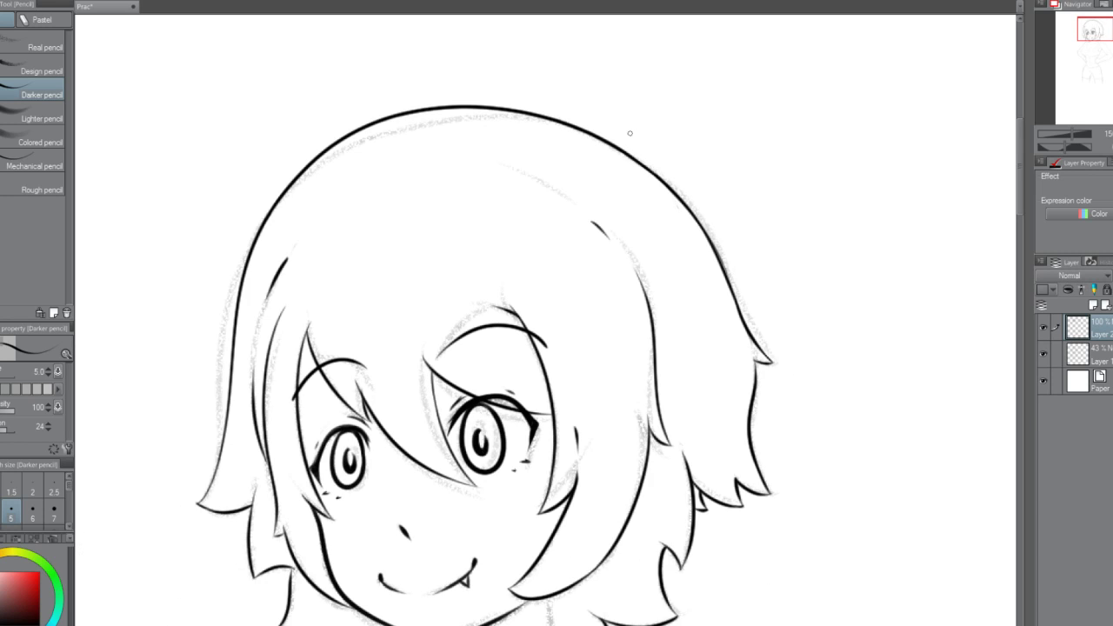
# Examine the inked head and hair against the sketched body at different zoom levels.
pyautogui.scroll(-1, 630, 133)
pyautogui.scroll(1, 629, 133)
pyautogui.scroll(-1, 629, 133)
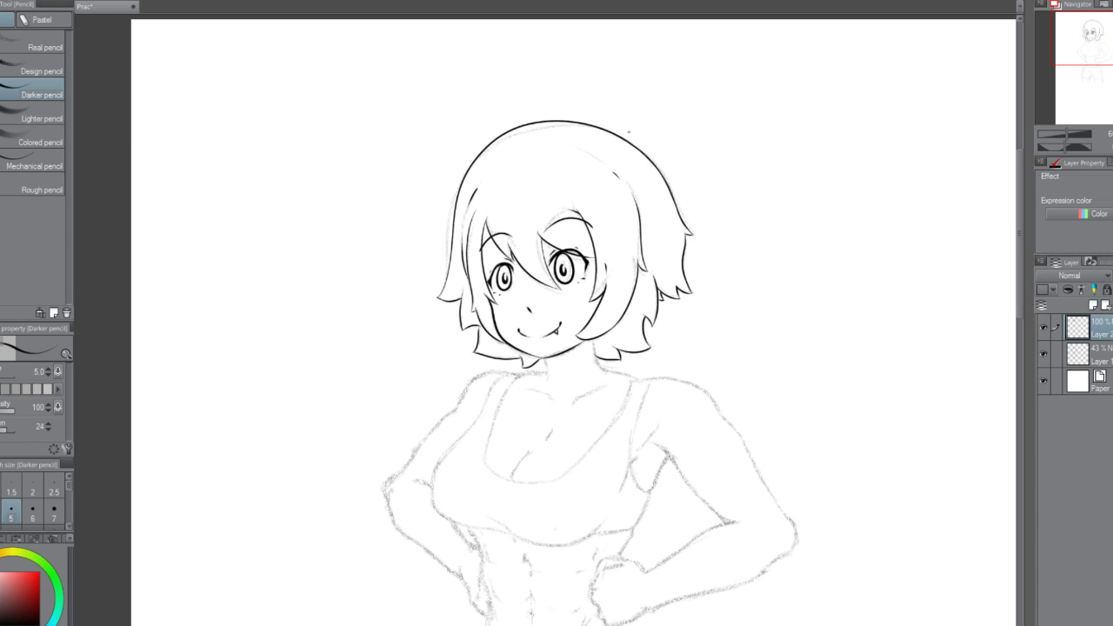
pyautogui.scroll(-1, 630, 133)
pyautogui.scroll(1, 629, 133)
pyautogui.moveTo(1022, 205); pyautogui.dragTo(1017, 222)
pyautogui.scroll(-1, 939, 244)
# Ink the short left neck line running down from beneath the chin.
pyautogui.scroll(4, 639, 230)
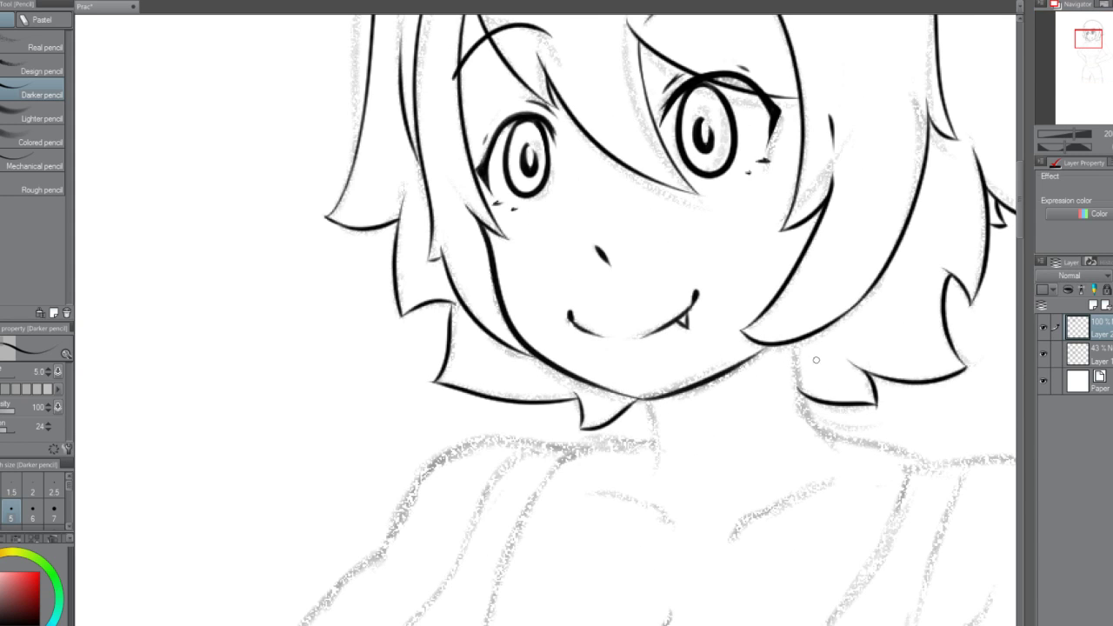
pyautogui.scroll(2, 813, 355)
pyautogui.scroll(-2, 812, 350)
pyautogui.scroll(-1, 819, 347)
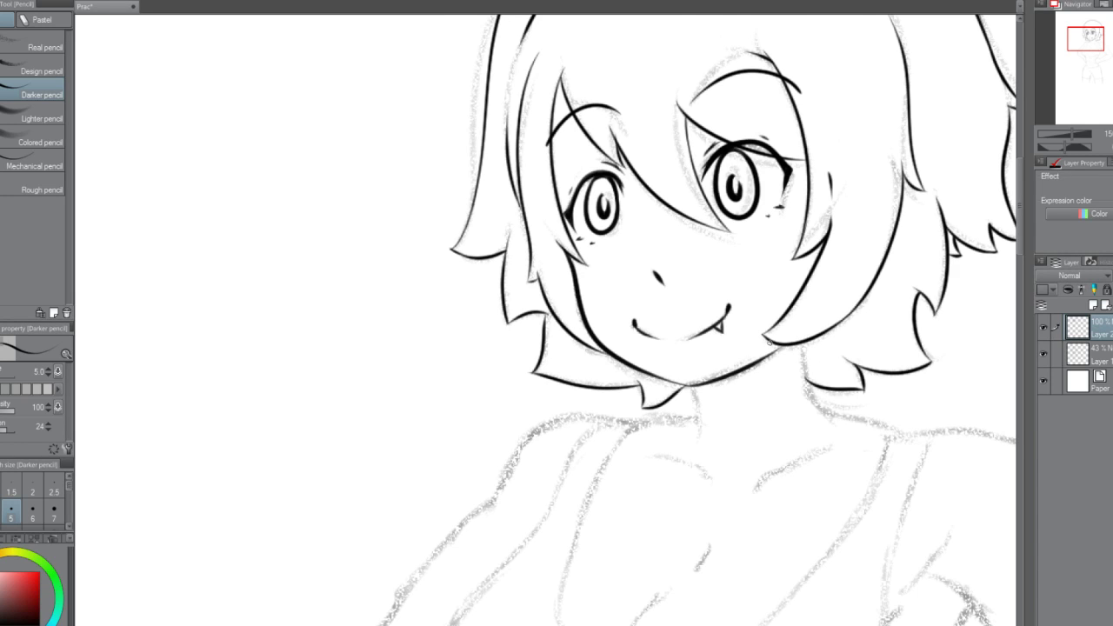
pyautogui.moveTo(763, 490); pyautogui.dragTo(574, 490)
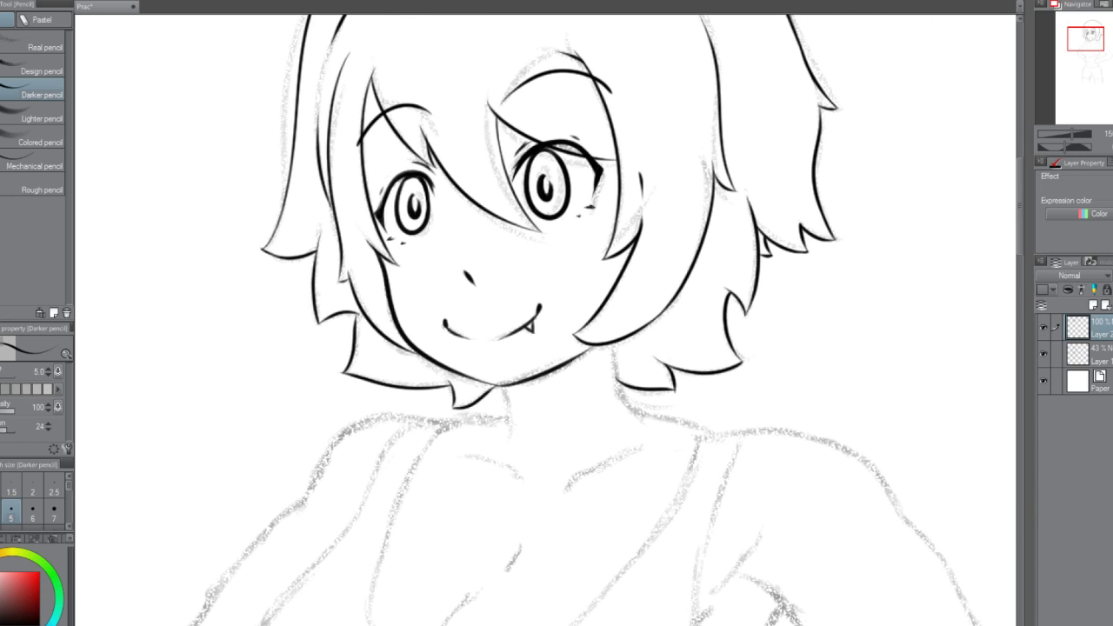
pyautogui.moveTo(500, 385); pyautogui.dragTo(511, 423)
pyautogui.scroll(-1, 536, 327)
pyautogui.scroll(1, 527, 379)
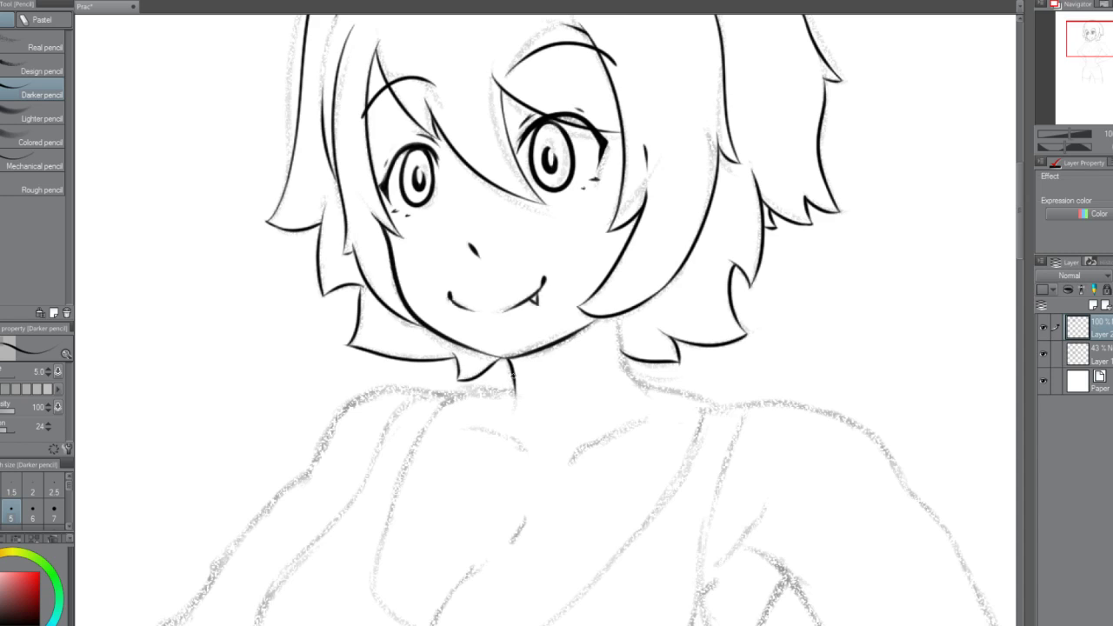
pyautogui.hotkey('ctrl', 'z')
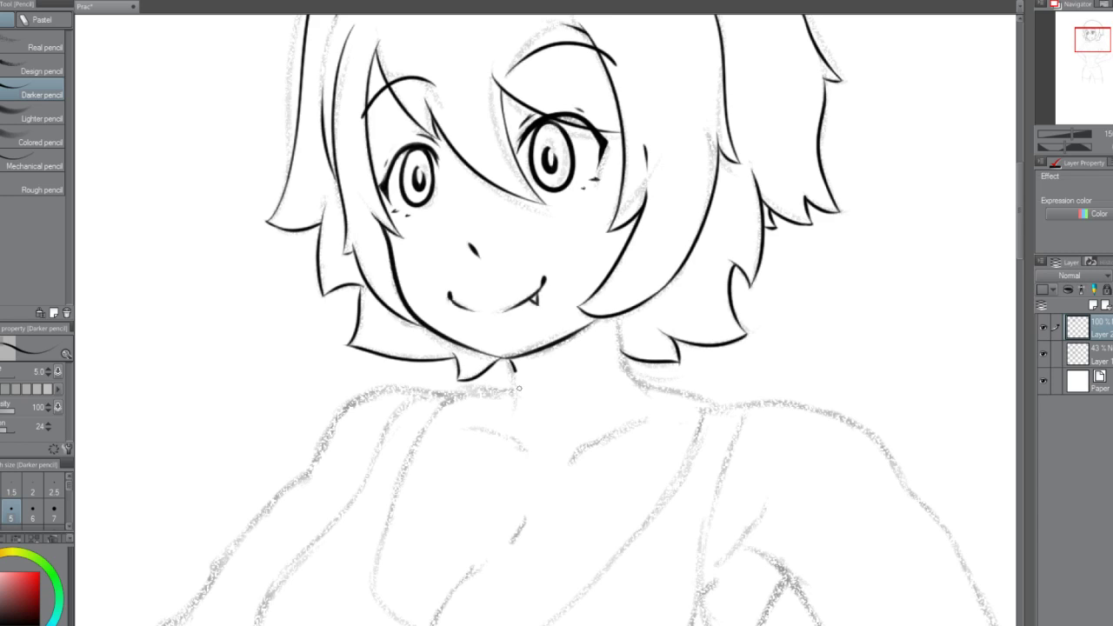
pyautogui.moveTo(510, 360); pyautogui.dragTo(516, 382)
# Ink the right neck line down from the jaw and the slope running from it toward the shoulder.
pyautogui.moveTo(618, 315)
pyautogui.mouseDown()
pyautogui.moveTo(624, 367)
pyautogui.moveTo(634, 358)
pyautogui.moveTo(615, 318)
pyautogui.moveTo(621, 353)
pyautogui.moveTo(643, 377)
pyautogui.moveTo(640, 353)
pyautogui.moveTo(643, 384)
pyautogui.moveTo(667, 390)
pyautogui.moveTo(637, 378)
pyautogui.moveTo(720, 406)
pyautogui.mouseUp()
pyautogui.hotkey('ctrl', 'z')
pyautogui.hotkey('ctrl', 'z')
pyautogui.hotkey('ctrl', 'z')
pyautogui.moveTo(634, 379); pyautogui.dragTo(717, 413)
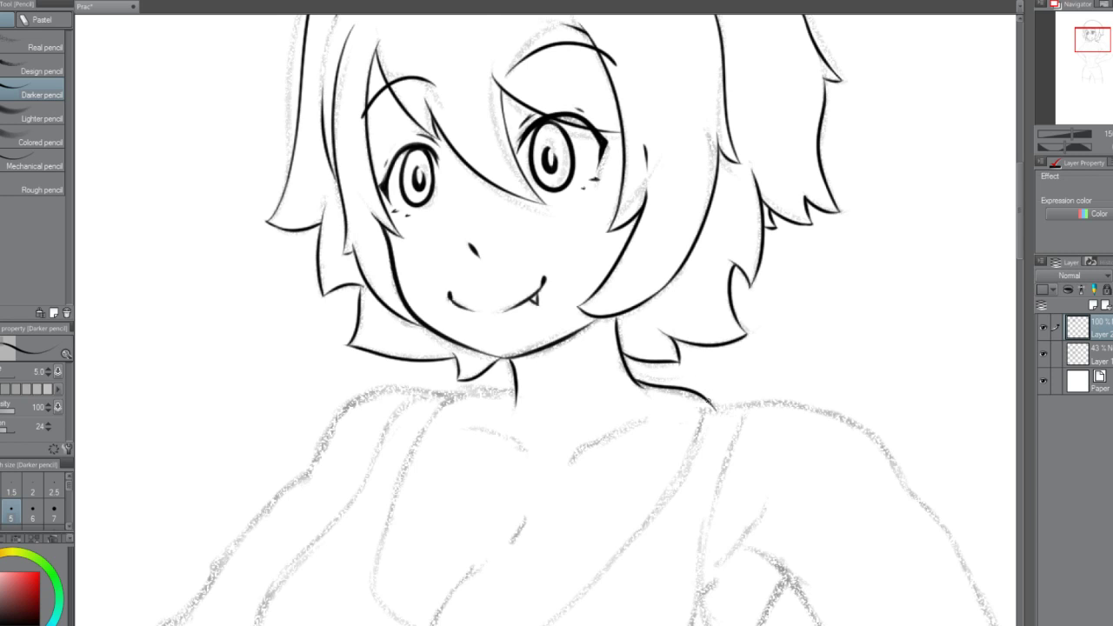
# Ink the right shoulder line from the end of the neck slope outward and over the rounded shoulder.
pyautogui.scroll(2, 704, 402)
pyautogui.hotkey('ctrl', 'z')
pyautogui.moveTo(659, 405)
pyautogui.mouseDown()
pyautogui.moveTo(750, 406)
pyautogui.moveTo(733, 416)
pyautogui.mouseUp()
pyautogui.hotkey('ctrl', 'z')
pyautogui.moveTo(661, 405); pyautogui.dragTo(840, 410)
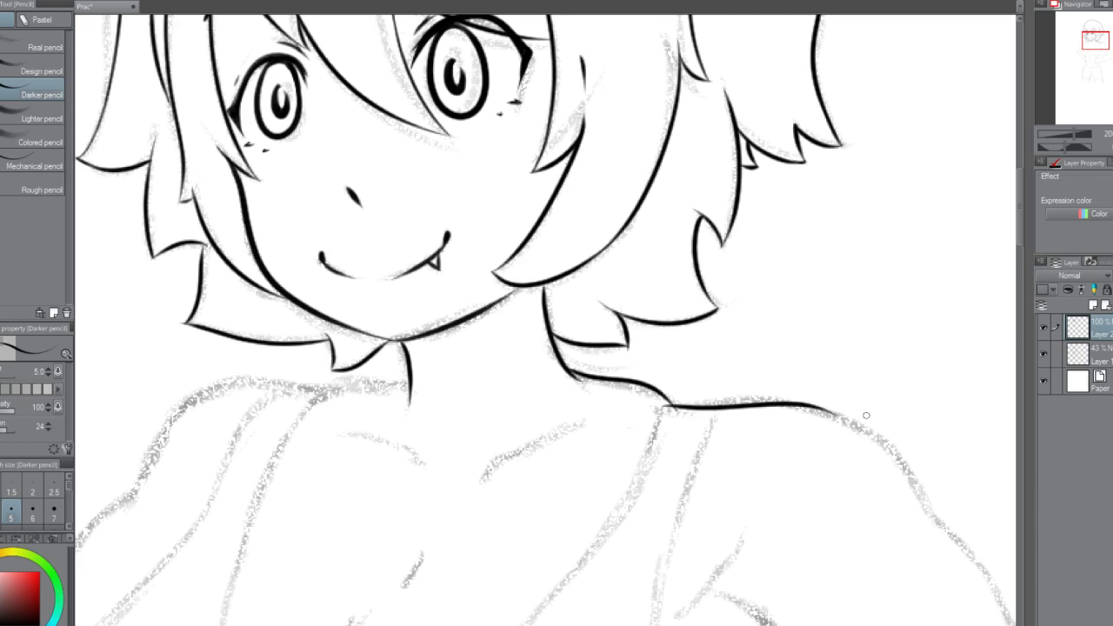
pyautogui.hotkey('ctrl', 'z')
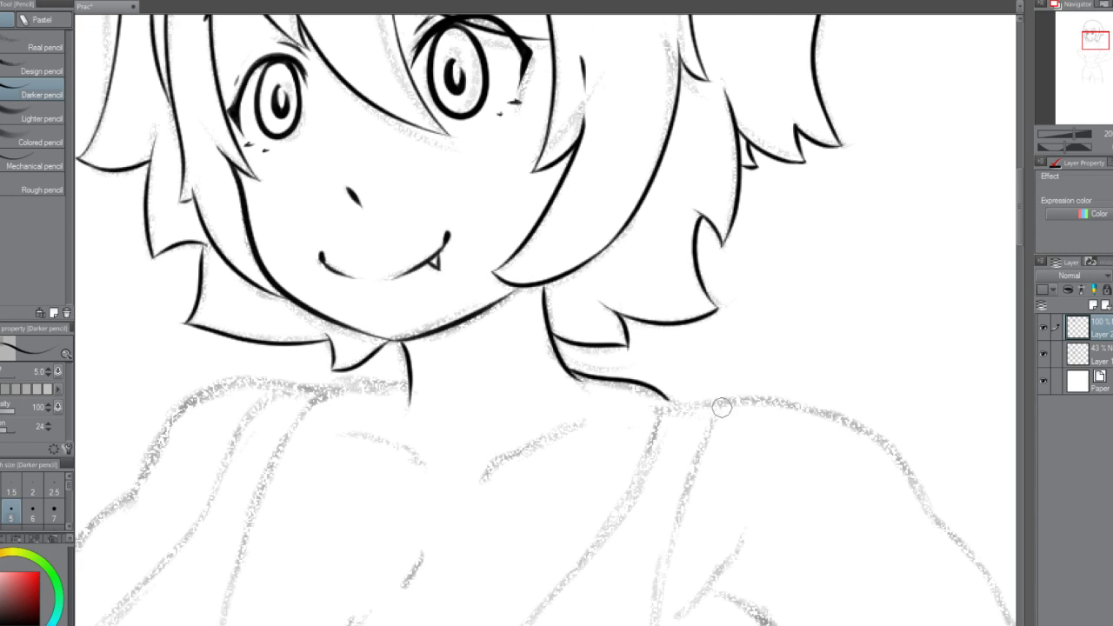
pyautogui.hotkey('ctrl', 'z')
pyautogui.moveTo(671, 399)
pyautogui.mouseDown()
pyautogui.moveTo(749, 396)
pyautogui.moveTo(766, 411)
pyautogui.moveTo(687, 405)
pyautogui.moveTo(812, 418)
pyautogui.moveTo(779, 398)
pyautogui.moveTo(888, 454)
pyautogui.mouseUp()
pyautogui.hotkey('ctrl', 'z')
pyautogui.hotkey('ctrl', 'z')
pyautogui.scroll(-1, 856, 463)
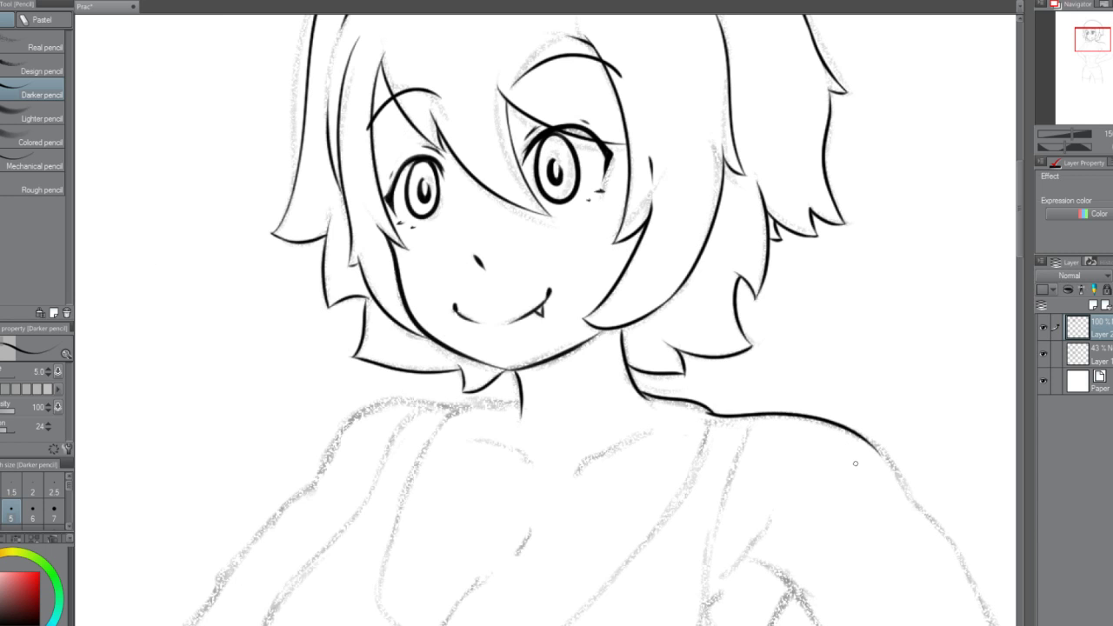
# Ink the left neck slope as two short, slightly curved lines running outward from the neck line.
pyautogui.scroll(-2, 855, 463)
pyautogui.scroll(5, 629, 423)
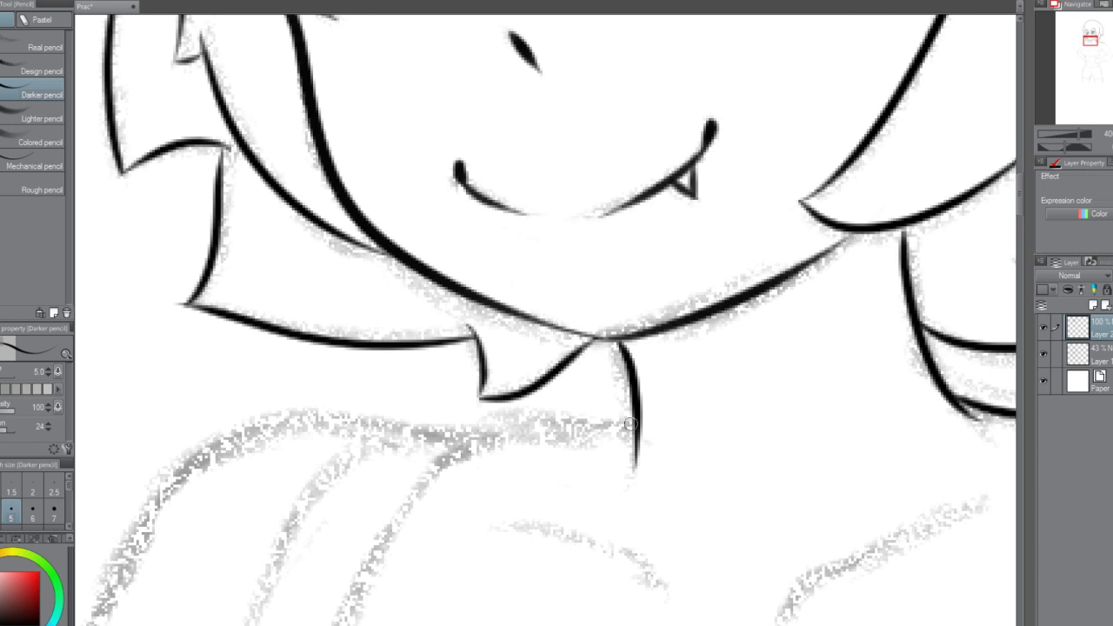
pyautogui.moveTo(629, 423); pyautogui.dragTo(483, 429)
pyautogui.hotkey('ctrl', 'z')
pyautogui.moveTo(633, 424); pyautogui.dragTo(415, 430)
pyautogui.hotkey('ctrl', 'z')
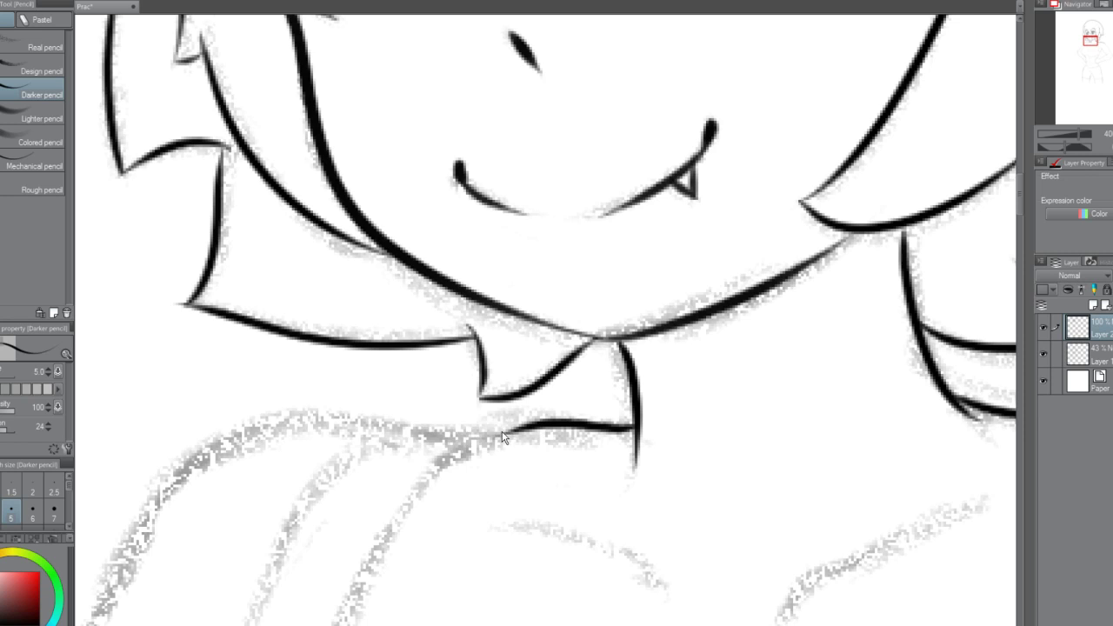
pyautogui.moveTo(505, 433)
pyautogui.mouseDown()
pyautogui.moveTo(442, 413)
pyautogui.moveTo(439, 423)
pyautogui.moveTo(480, 430)
pyautogui.moveTo(406, 428)
pyautogui.mouseUp()
pyautogui.hotkey('ctrl', 'z')
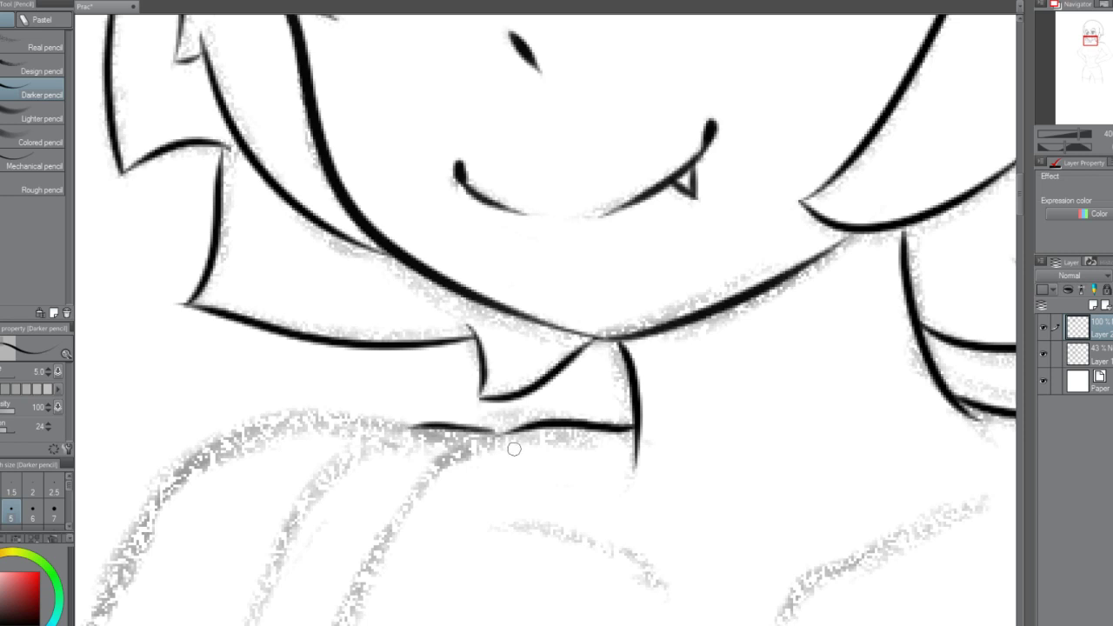
pyautogui.hotkey('ctrl', 'z')
pyautogui.moveTo(504, 432); pyautogui.dragTo(412, 427)
pyautogui.scroll(-3, 549, 431)
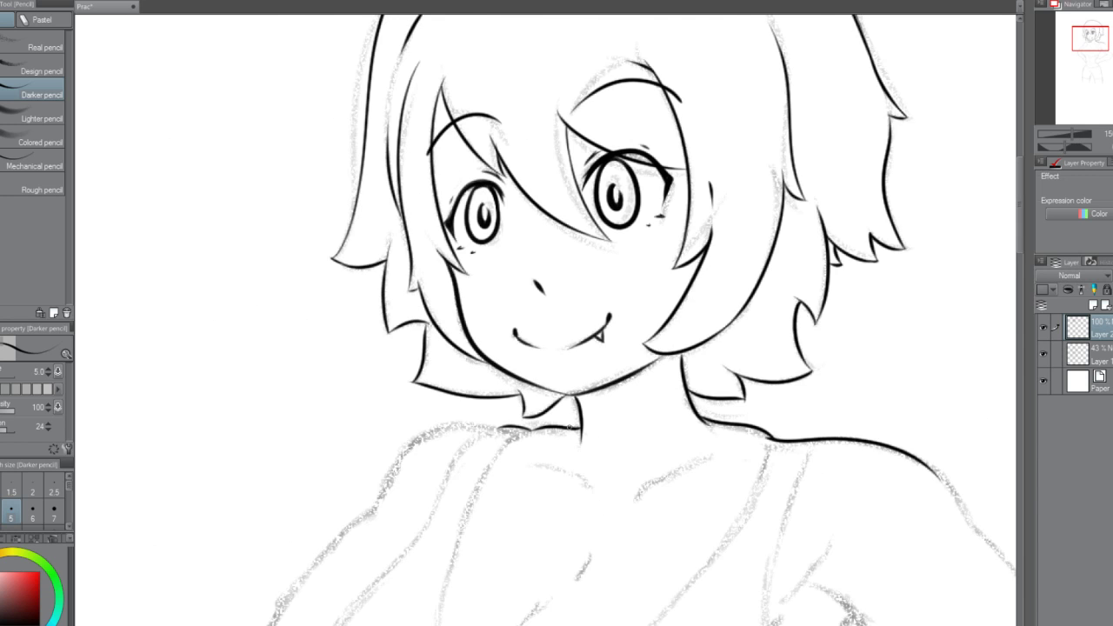
# Ink the left shoulder contour from the neck slope around the shoulder and down to the upper arm.
pyautogui.scroll(2, 561, 422)
pyautogui.moveTo(479, 430)
pyautogui.mouseDown()
pyautogui.moveTo(418, 412)
pyautogui.moveTo(317, 479)
pyautogui.mouseUp()
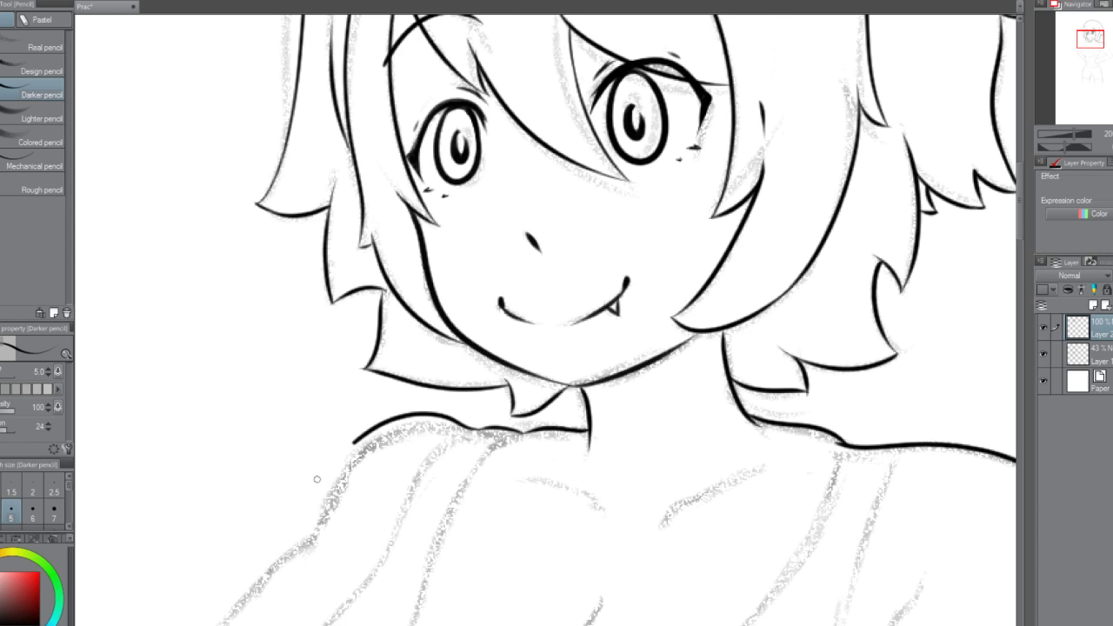
pyautogui.hotkey('ctrl', 'z')
pyautogui.moveTo(480, 430)
pyautogui.mouseDown()
pyautogui.moveTo(382, 431)
pyautogui.moveTo(343, 469)
pyautogui.moveTo(328, 545)
pyautogui.mouseUp()
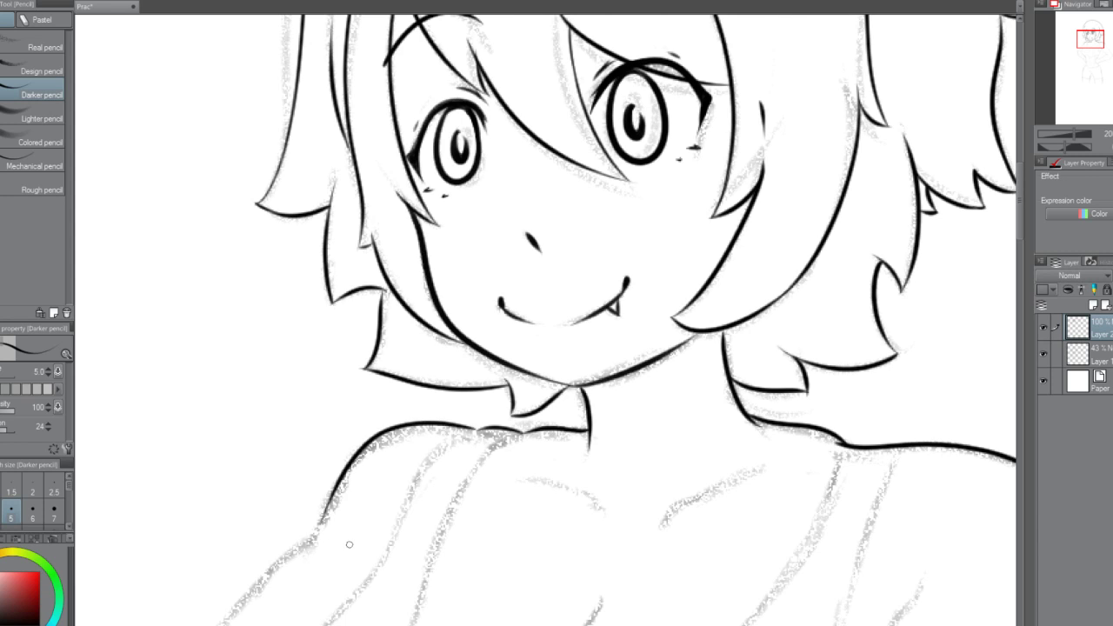
# Close the small gap between the inked segments along the left neck slope.
pyautogui.scroll(-2, 539, 495)
pyautogui.scroll(5, 538, 494)
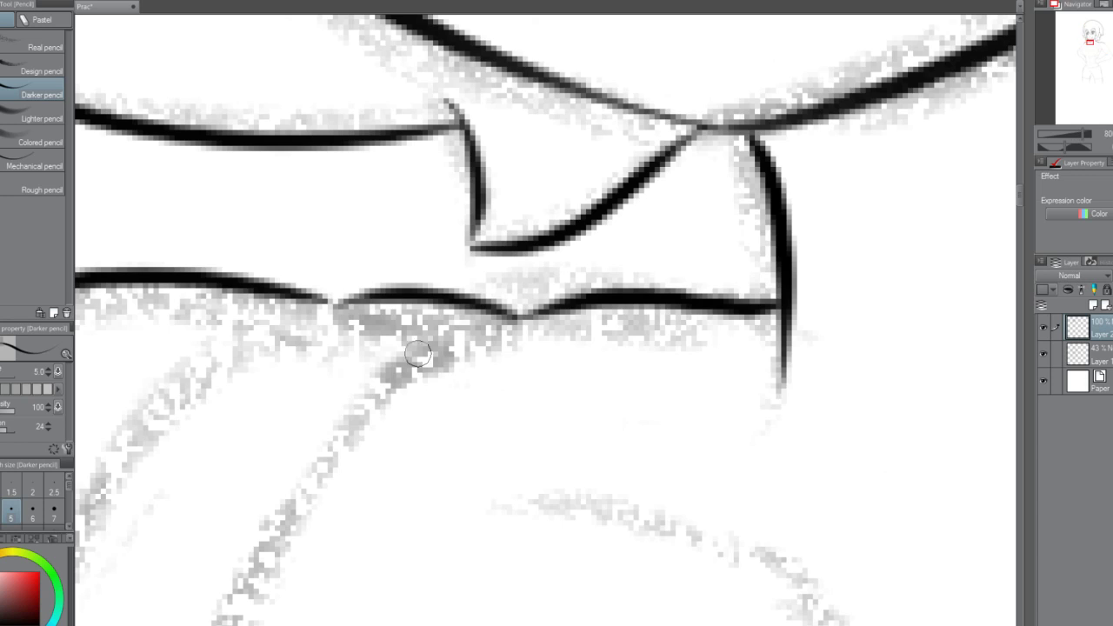
pyautogui.moveTo(500, 314); pyautogui.dragTo(536, 313)
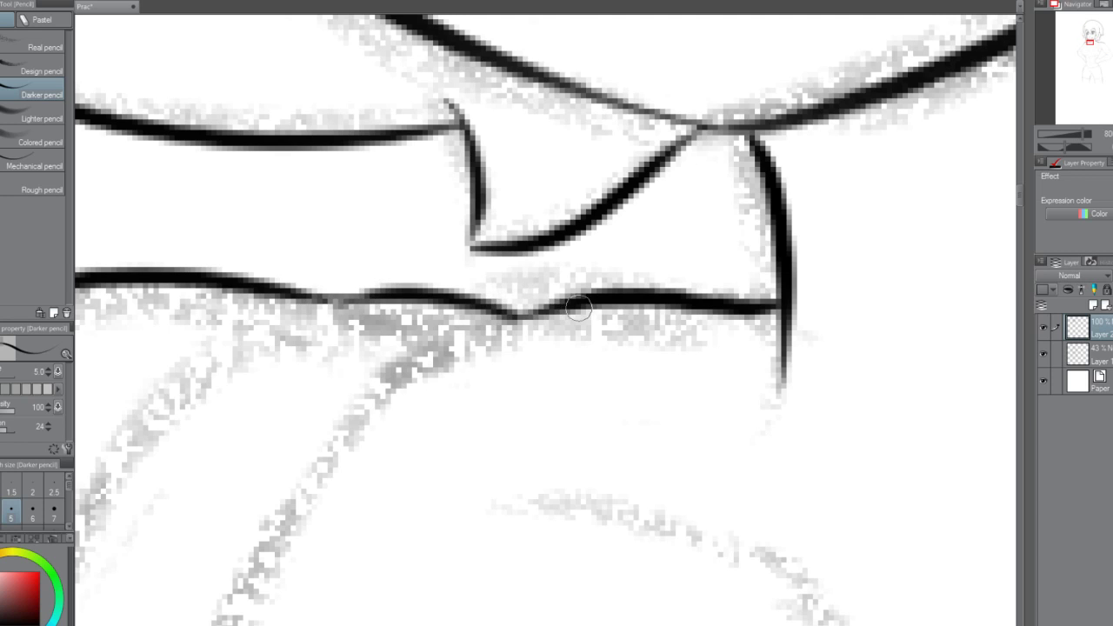
pyautogui.hotkey('ctrl', 'z')
pyautogui.hotkey('ctrl', 'z')
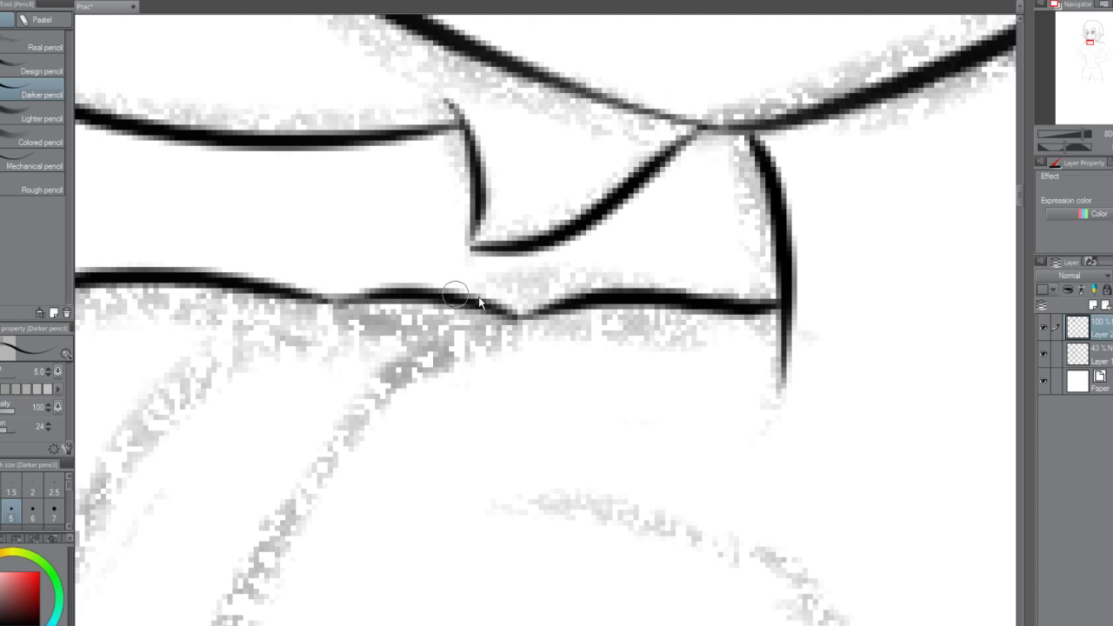
pyautogui.scroll(-5, 455, 296)
pyautogui.scroll(3, 662, 354)
pyautogui.scroll(-5, 579, 307)
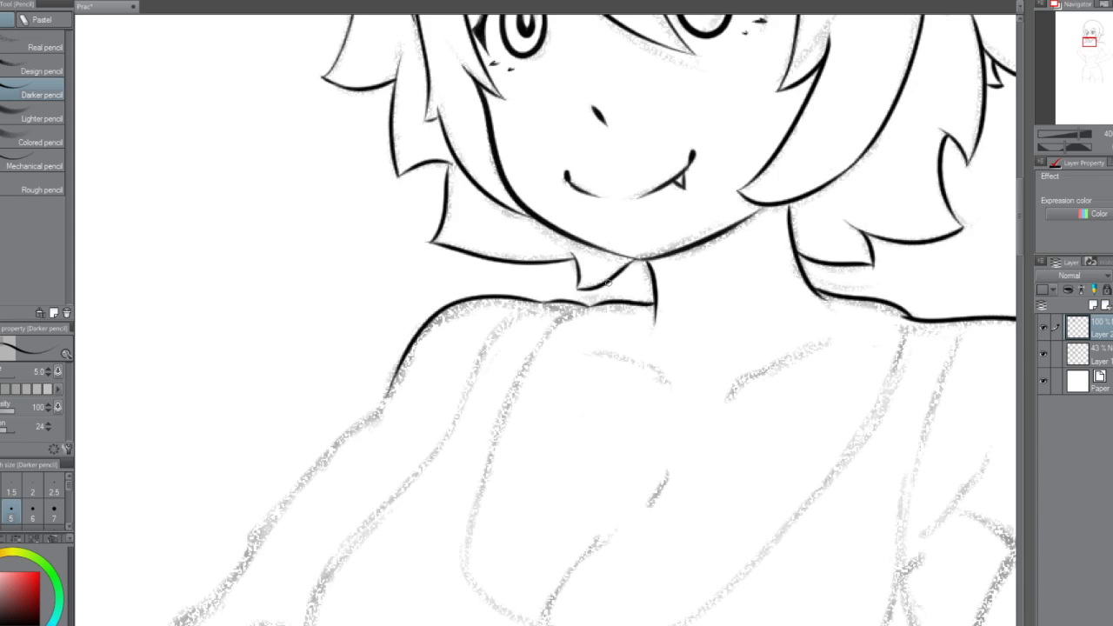
pyautogui.scroll(3, 608, 283)
pyautogui.scroll(5, 608, 282)
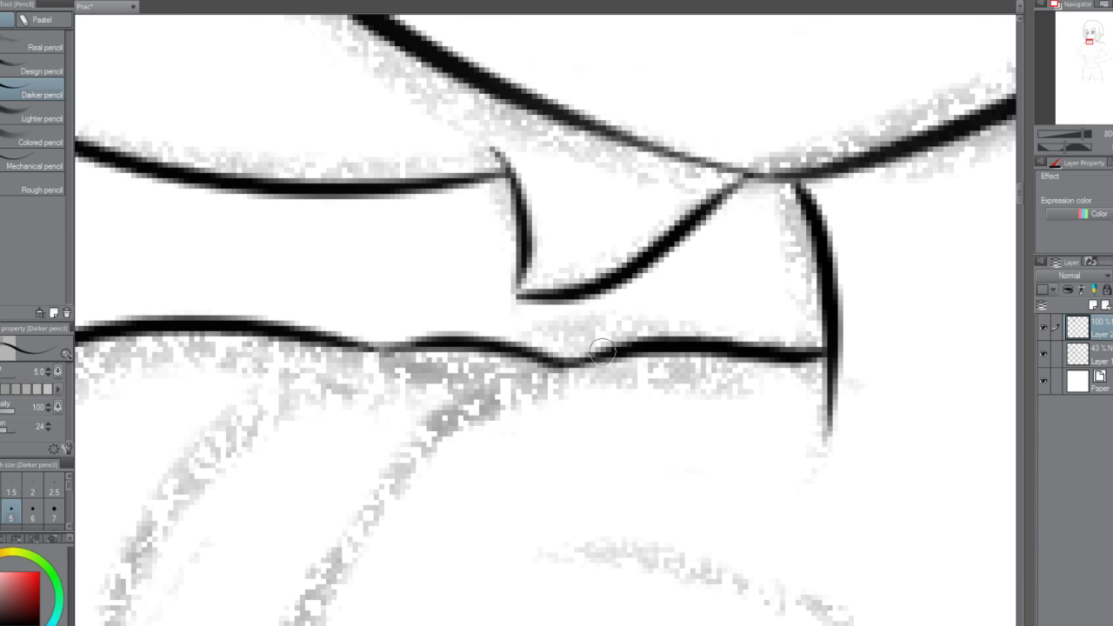
pyautogui.scroll(-5, 411, 325)
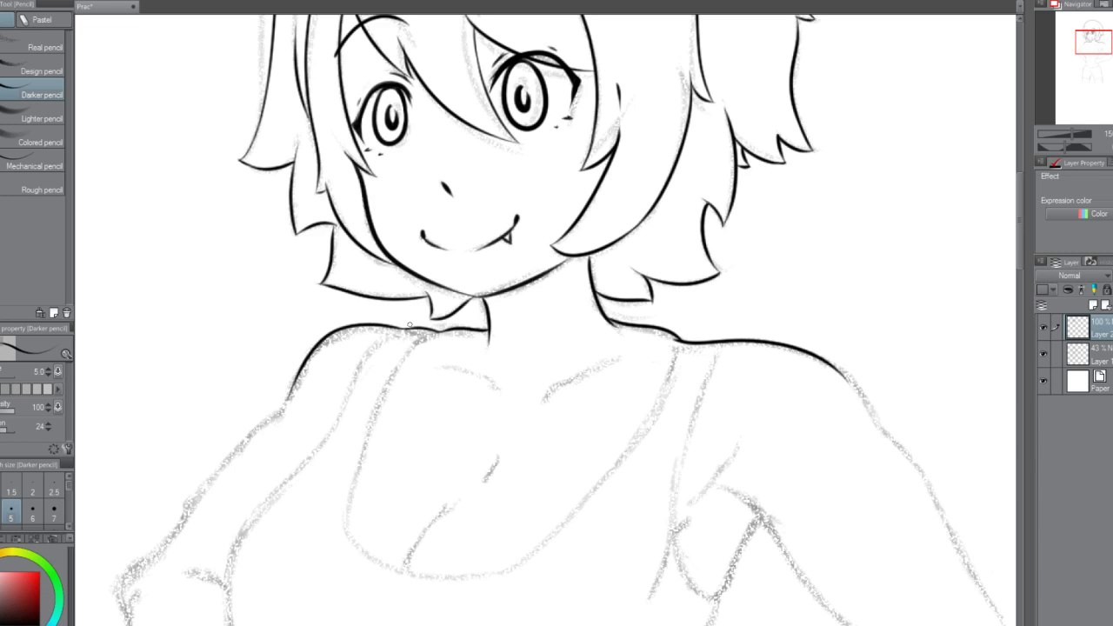
# Replace the shoulder line above the right tank-top strap with a raised arc joining the neck slope to the shoulder.
pyautogui.scroll(4, 674, 329)
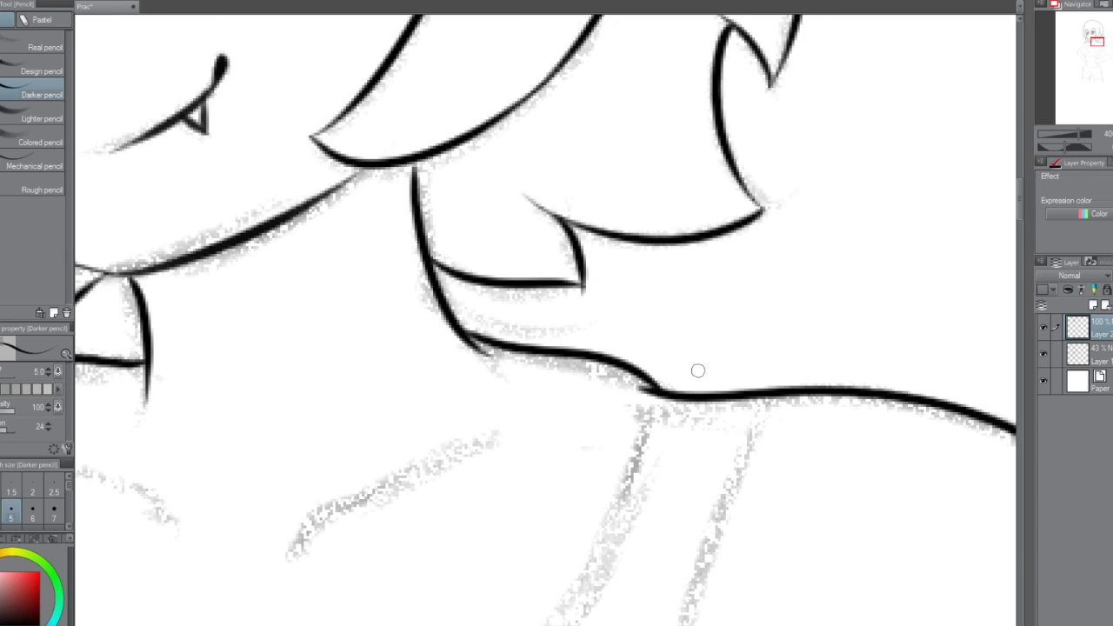
pyautogui.moveTo(735, 402); pyautogui.dragTo(774, 385)
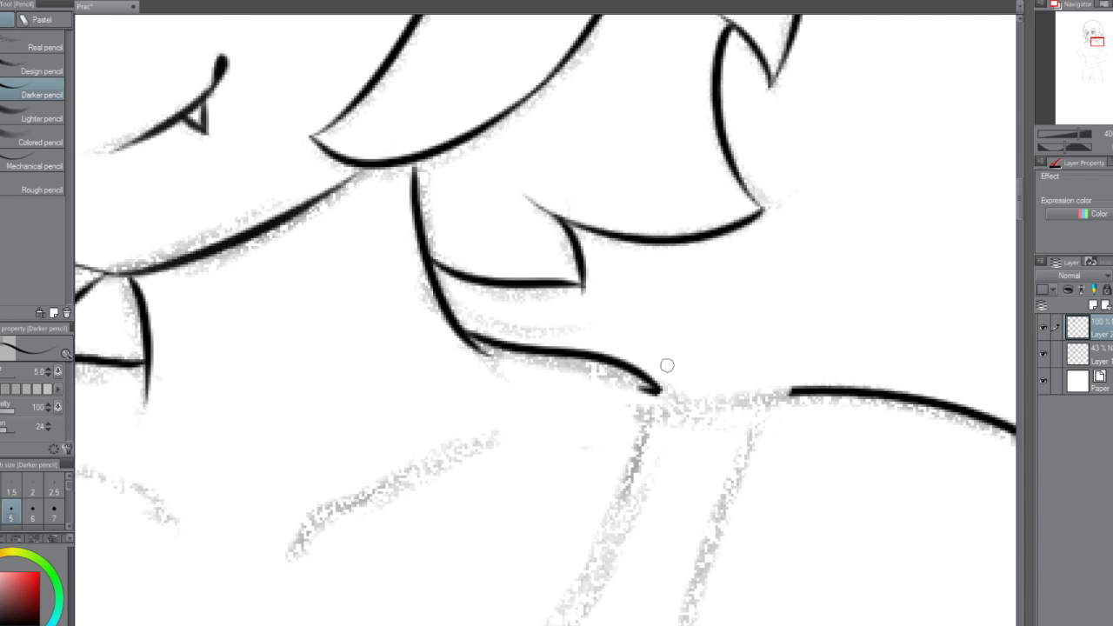
pyautogui.moveTo(652, 384)
pyautogui.mouseDown()
pyautogui.moveTo(685, 379)
pyautogui.moveTo(765, 383)
pyautogui.mouseUp()
pyautogui.hotkey('ctrl', 'z')
pyautogui.moveTo(667, 393); pyautogui.dragTo(793, 388)
pyautogui.hotkey('ctrl', 'z')
pyautogui.hotkey('ctrl', 'y')
pyautogui.hotkey('ctrl', 'z')
pyautogui.moveTo(650, 392)
pyautogui.mouseDown()
pyautogui.moveTo(778, 378)
pyautogui.moveTo(791, 389)
pyautogui.moveTo(718, 485)
pyautogui.mouseUp()
pyautogui.hotkey('ctrl', 'z')
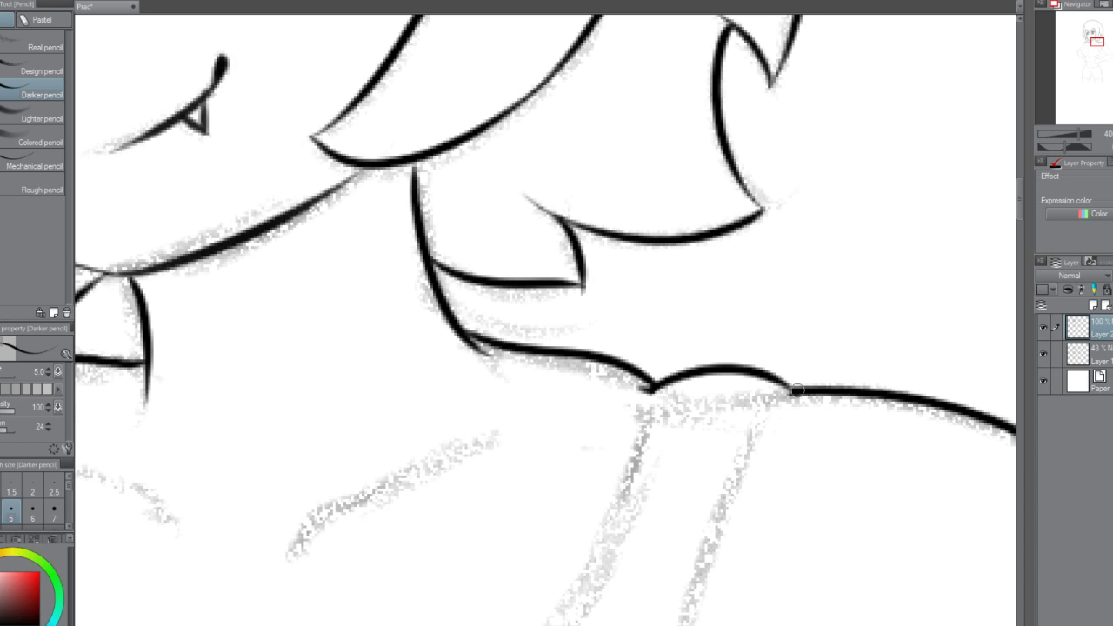
pyautogui.moveTo(792, 389); pyautogui.dragTo(787, 401)
pyautogui.scroll(-5, 800, 398)
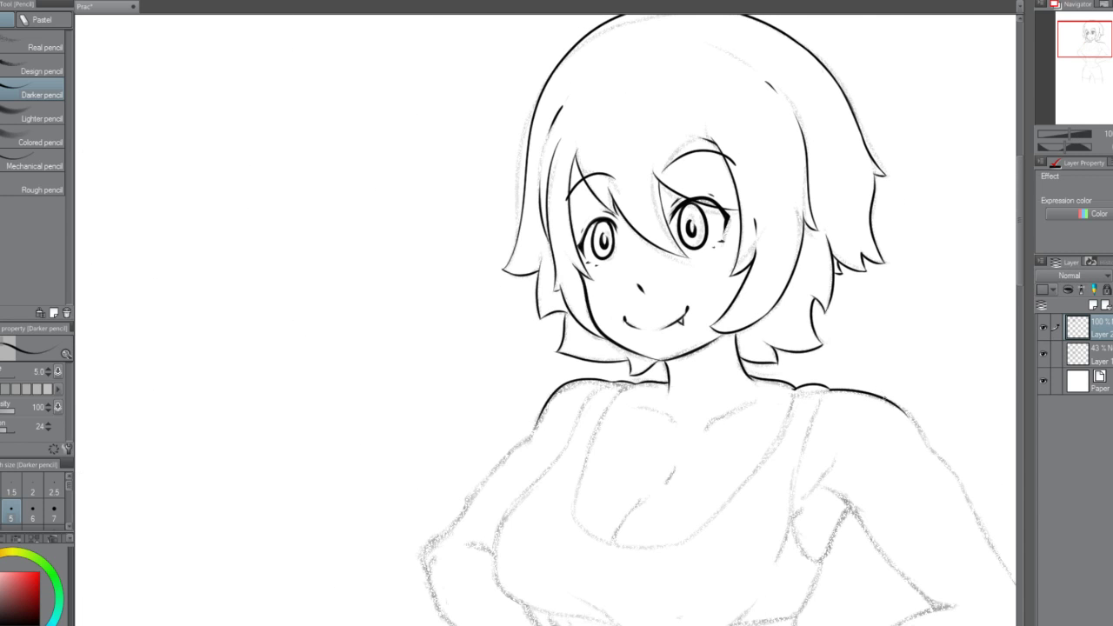
# Try to ink the right shoulder's outer curve down toward the upper arm.
pyautogui.scroll(2, 820, 419)
pyautogui.scroll(-4, 820, 419)
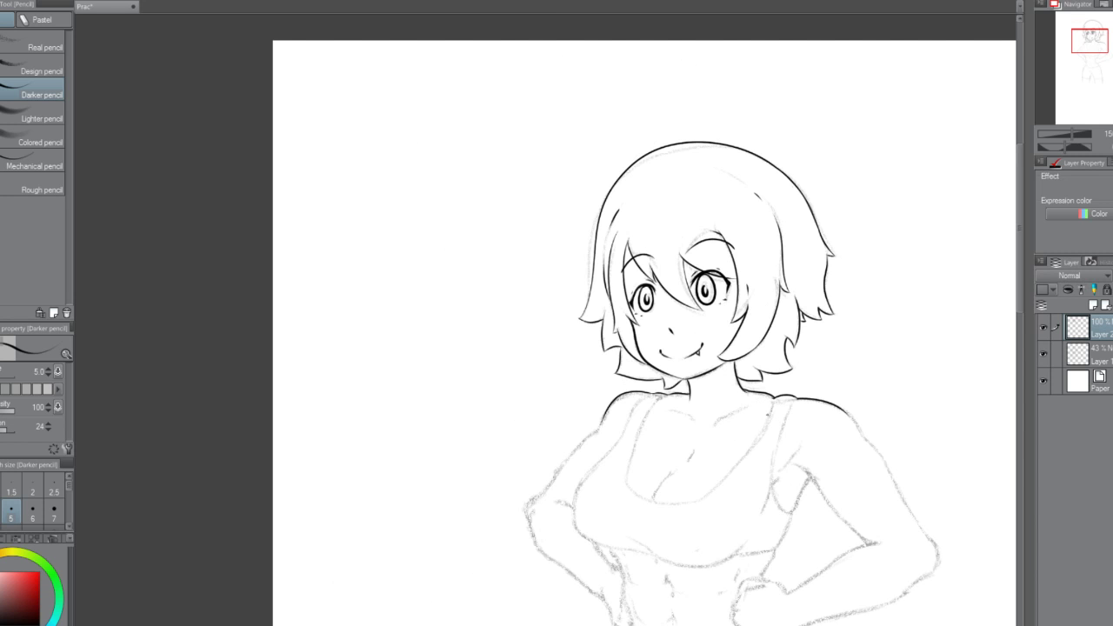
pyautogui.hscroll(3, 548, 319)
pyautogui.scroll(-1, 682, 608)
pyautogui.scroll(3, 646, 465)
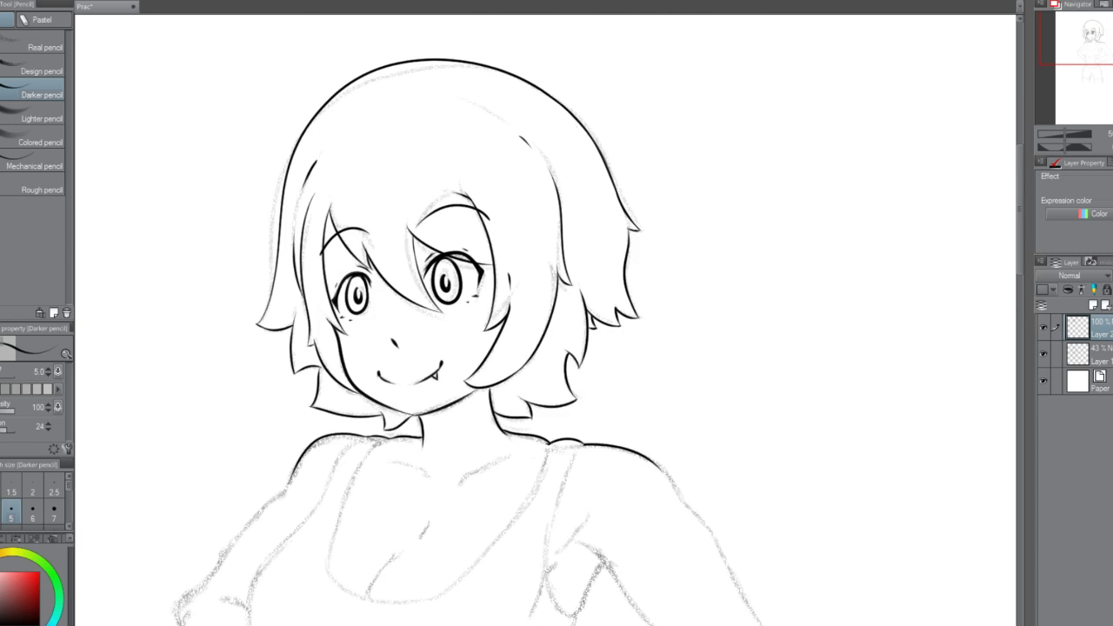
pyautogui.moveTo(1020, 241); pyautogui.dragTo(1019, 281)
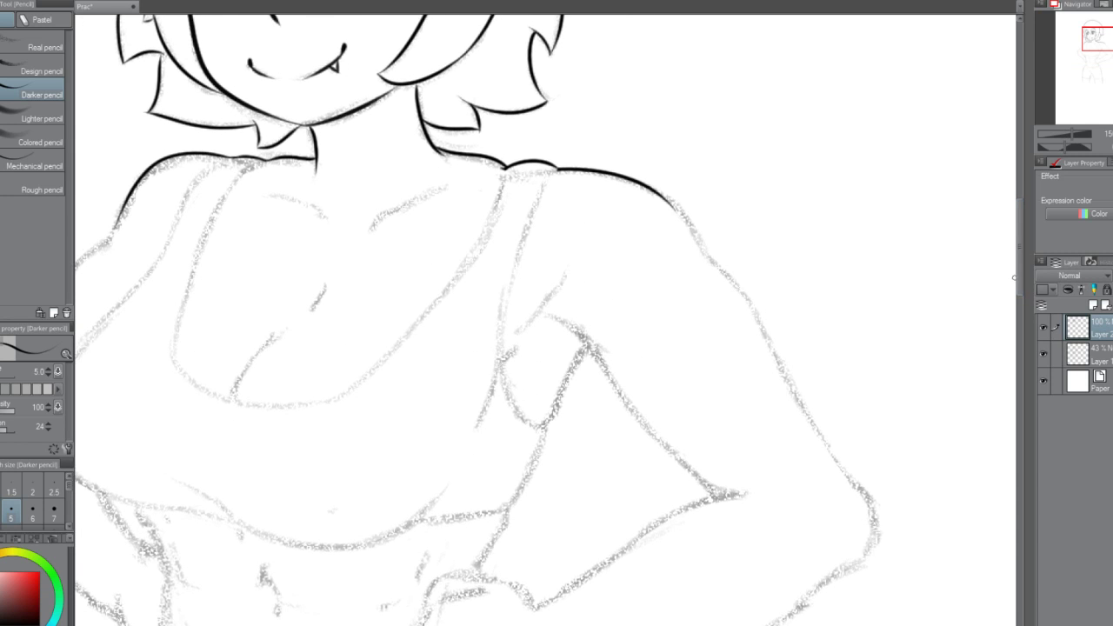
pyautogui.scroll(-3, 654, 193)
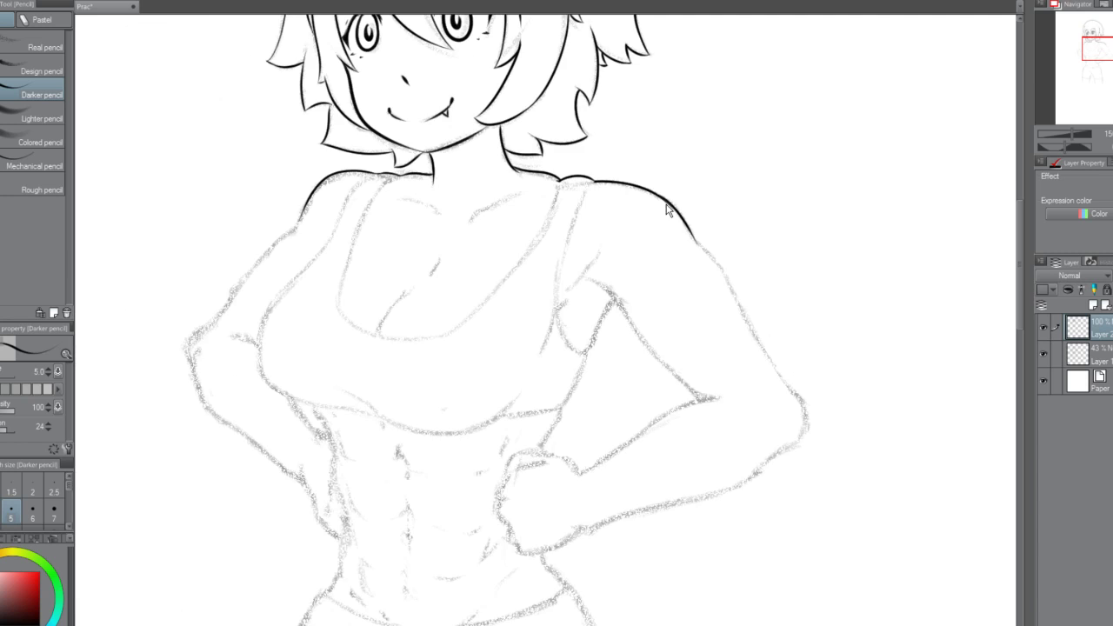
pyautogui.scroll(4, 654, 193)
pyautogui.moveTo(650, 196)
pyautogui.mouseDown()
pyautogui.moveTo(698, 242)
pyautogui.moveTo(718, 287)
pyautogui.mouseUp()
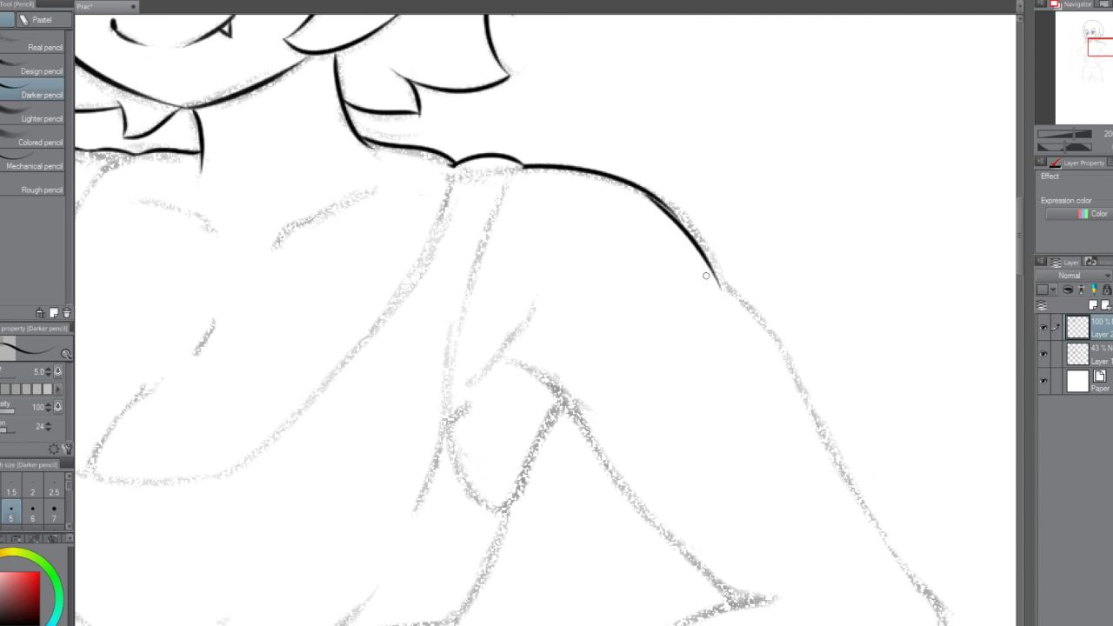
pyautogui.hotkey('ctrl', 'z')
pyautogui.hotkey('ctrl', 'z')
pyautogui.moveTo(647, 191)
pyautogui.mouseDown()
pyautogui.moveTo(722, 295)
pyautogui.moveTo(703, 241)
pyautogui.moveTo(721, 292)
pyautogui.mouseUp()
pyautogui.hotkey('ctrl', 'z')
pyautogui.hotkey('ctrl', 'z')
pyautogui.moveTo(635, 186); pyautogui.dragTo(713, 276)
pyautogui.hotkey('ctrl', 'z')
pyautogui.moveTo(630, 182)
pyautogui.mouseDown()
pyautogui.moveTo(715, 278)
pyautogui.moveTo(691, 233)
pyautogui.moveTo(717, 280)
pyautogui.mouseUp()
pyautogui.hotkey('ctrl', 'z')
pyautogui.hotkey('ctrl', 'z')
pyautogui.moveTo(617, 181); pyautogui.dragTo(709, 284)
pyautogui.hotkey('ctrl', 'z')
pyautogui.hotkey('ctrl', 'z')
pyautogui.moveTo(635, 187)
pyautogui.mouseDown()
pyautogui.moveTo(714, 289)
pyautogui.moveTo(673, 214)
pyautogui.moveTo(724, 294)
pyautogui.mouseUp()
pyautogui.hotkey('ctrl', 'z')
pyautogui.hotkey('ctrl', 'z')
pyautogui.moveTo(626, 181); pyautogui.dragTo(716, 285)
pyautogui.hotkey('ctrl', 'z')
pyautogui.hotkey('ctrl', 'z')
pyautogui.hotkey('ctrl', 'z')
# Mirror the canvas view and ink the unfinished shoulder's outer curve down to the start of the upper arm.
pyautogui.press('h')
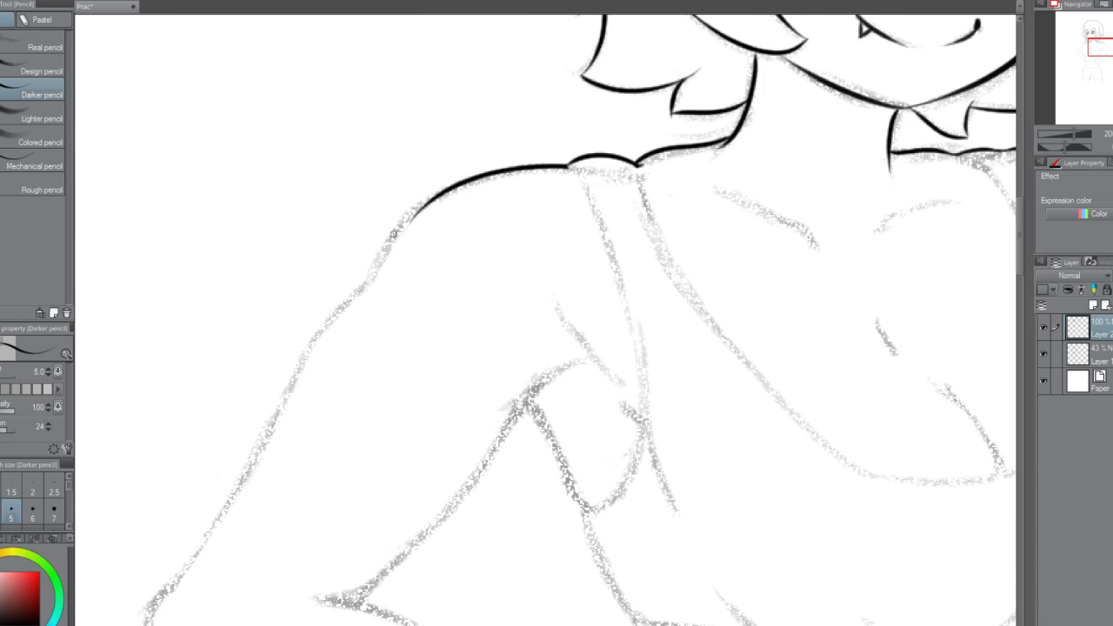
pyautogui.hotkey('ctrl', 'z')
pyautogui.moveTo(449, 186)
pyautogui.mouseDown()
pyautogui.moveTo(374, 265)
pyautogui.moveTo(360, 310)
pyautogui.mouseUp()
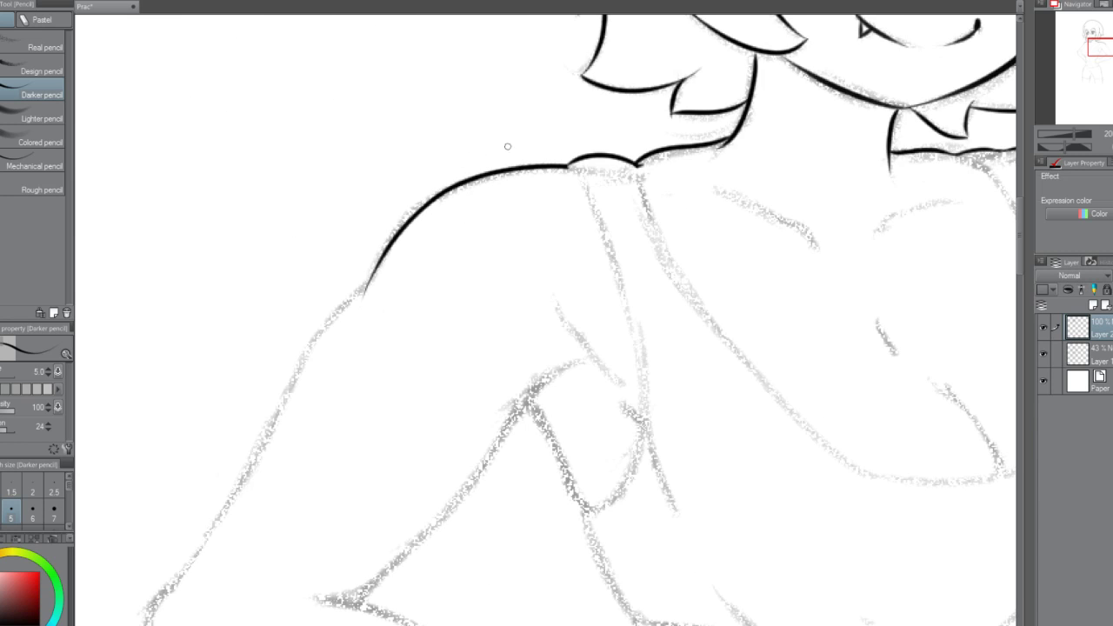
pyautogui.hotkey('ctrl', 'z')
pyautogui.moveTo(447, 188); pyautogui.dragTo(367, 291)
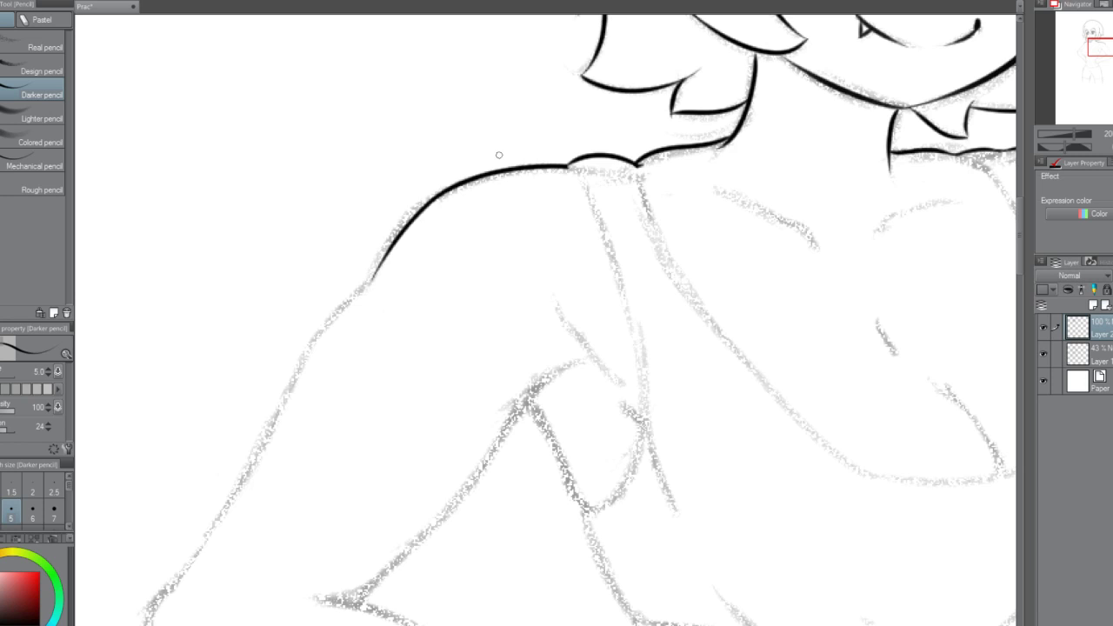
# Ink the outer contour of the upper arm from the shoulder notch over the muscle bulge toward the elbow.
pyautogui.scroll(-3, 498, 154)
pyautogui.scroll(3, 499, 153)
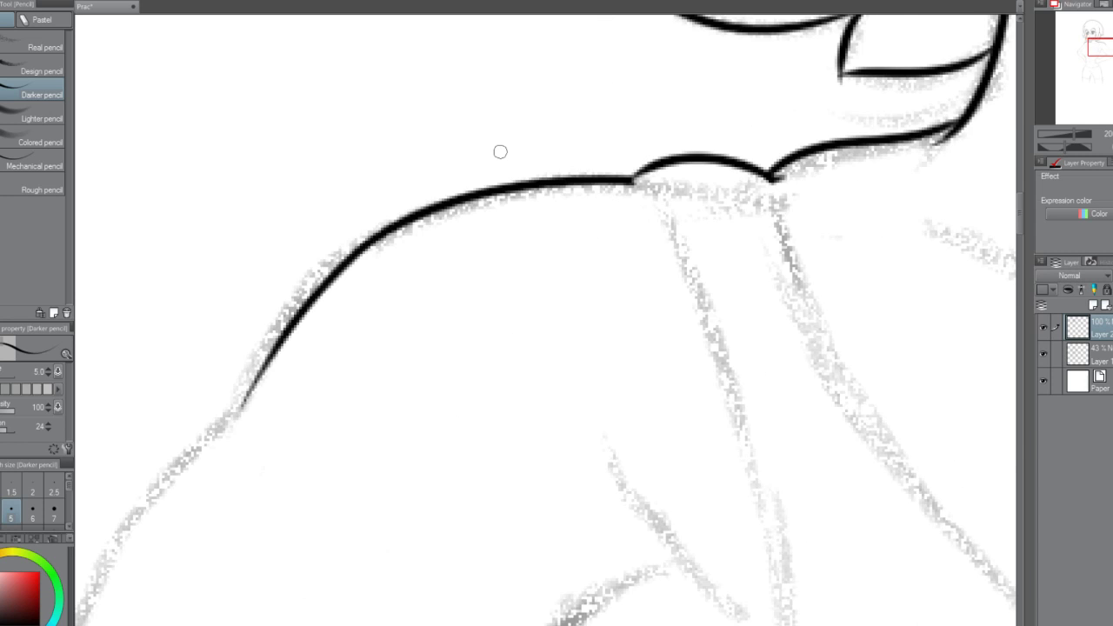
pyautogui.moveTo(686, 625); pyautogui.dragTo(637, 625)
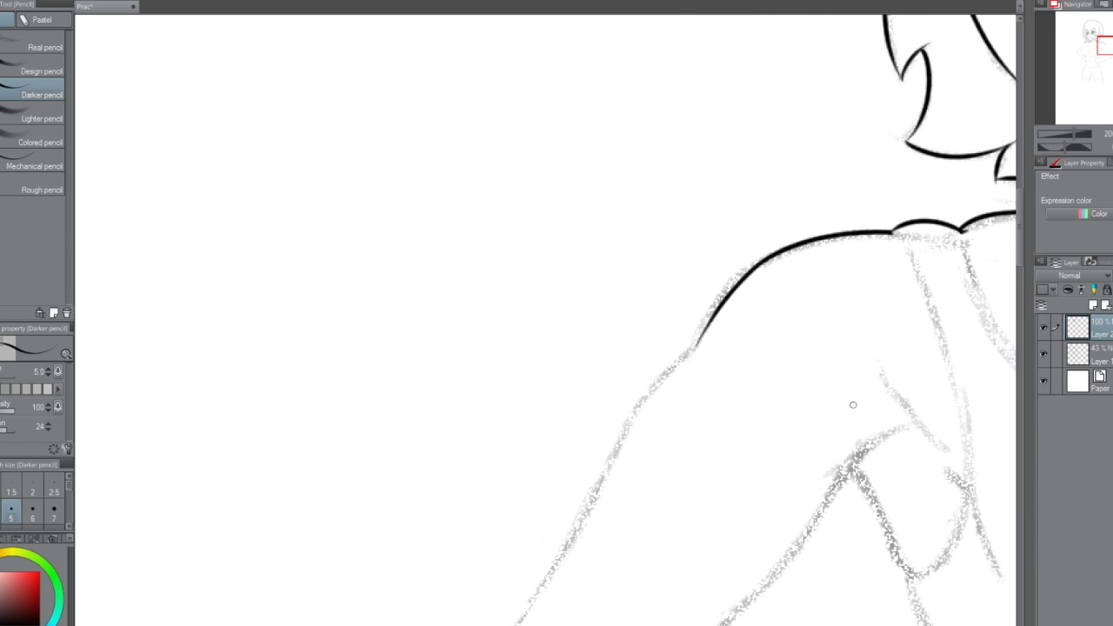
pyautogui.moveTo(1020, 237); pyautogui.dragTo(1021, 262)
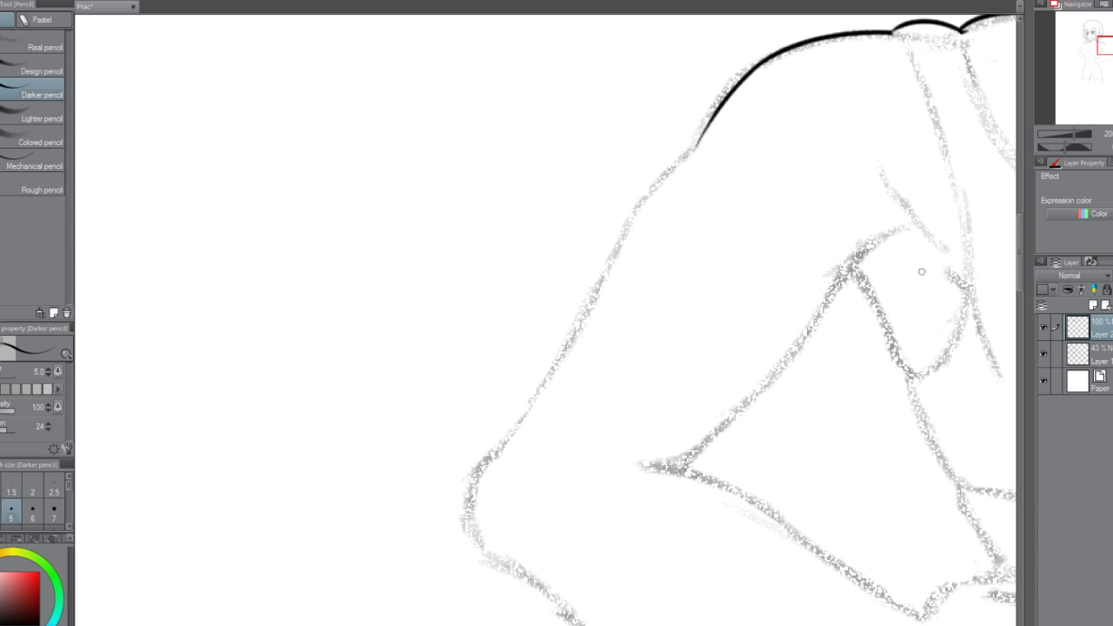
pyautogui.moveTo(706, 132)
pyautogui.mouseDown()
pyautogui.moveTo(641, 200)
pyautogui.moveTo(590, 303)
pyautogui.moveTo(510, 399)
pyautogui.mouseUp()
pyautogui.hotkey('ctrl', 'z')
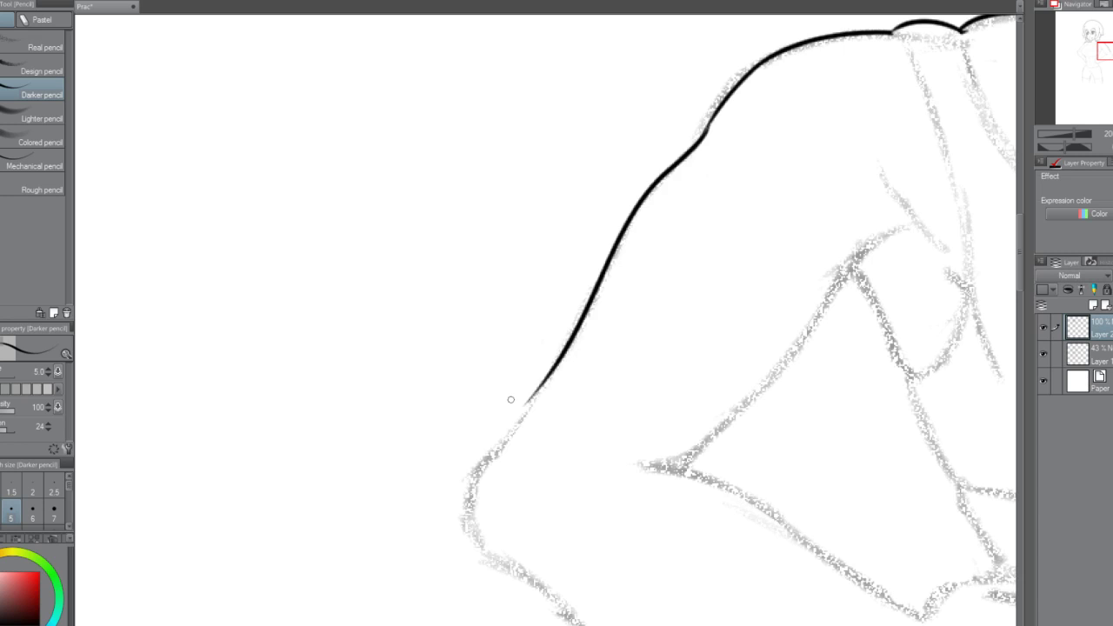
pyautogui.hotkey('ctrl', 'z')
pyautogui.hotkey('ctrl', 'z')
# Extend the upper arm's outer contour down to the top of the elbow.
pyautogui.moveTo(564, 352)
pyautogui.mouseDown()
pyautogui.moveTo(478, 465)
pyautogui.moveTo(492, 445)
pyautogui.mouseUp()
pyautogui.hotkey('ctrl', 'z')
pyautogui.hotkey('ctrl', 'z')
pyautogui.moveTo(561, 356); pyautogui.dragTo(467, 497)
pyautogui.hotkey('ctrl', 'z')
pyautogui.moveTo(519, 421)
pyautogui.mouseDown()
pyautogui.moveTo(477, 469)
pyautogui.moveTo(467, 533)
pyautogui.mouseUp()
pyautogui.hotkey('ctrl', 'z')
pyautogui.moveTo(515, 424); pyautogui.dragTo(470, 506)
pyautogui.hotkey('ctrl', 'z')
pyautogui.moveTo(523, 414)
pyautogui.mouseDown()
pyautogui.moveTo(477, 471)
pyautogui.moveTo(477, 534)
pyautogui.mouseUp()
pyautogui.hotkey('ctrl', 'z')
# Ink the short curve over the point of the elbow.
pyautogui.moveTo(478, 472); pyautogui.dragTo(484, 549)
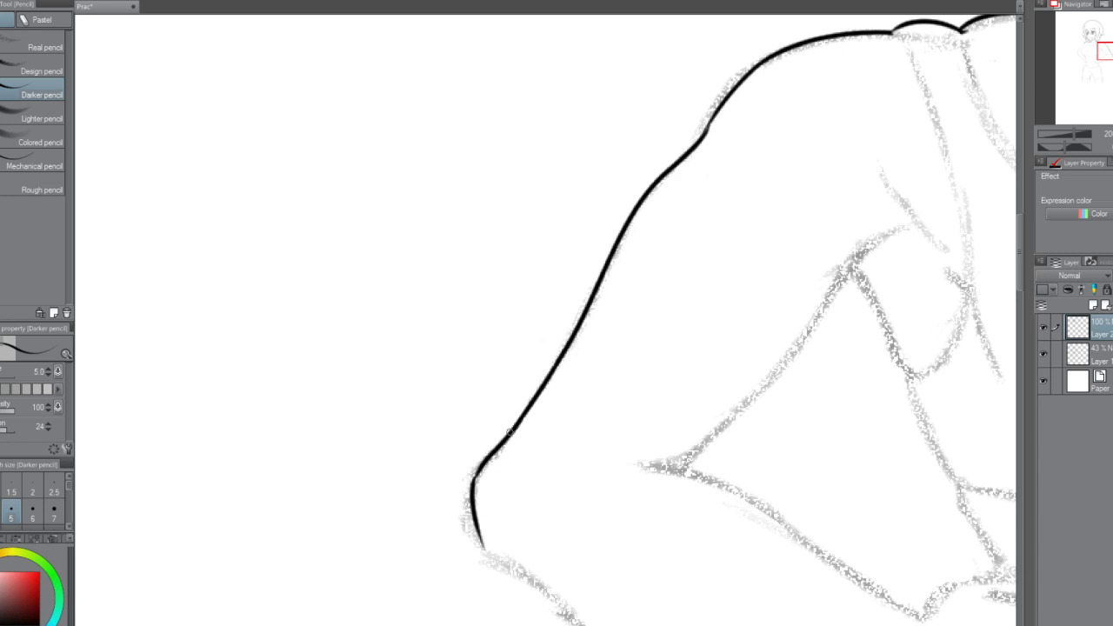
pyautogui.hotkey('ctrl', 'z')
pyautogui.moveTo(477, 469); pyautogui.dragTo(480, 546)
pyautogui.scroll(-1, 512, 432)
pyautogui.scroll(1, 512, 433)
pyautogui.scroll(-5, 1018, 302)
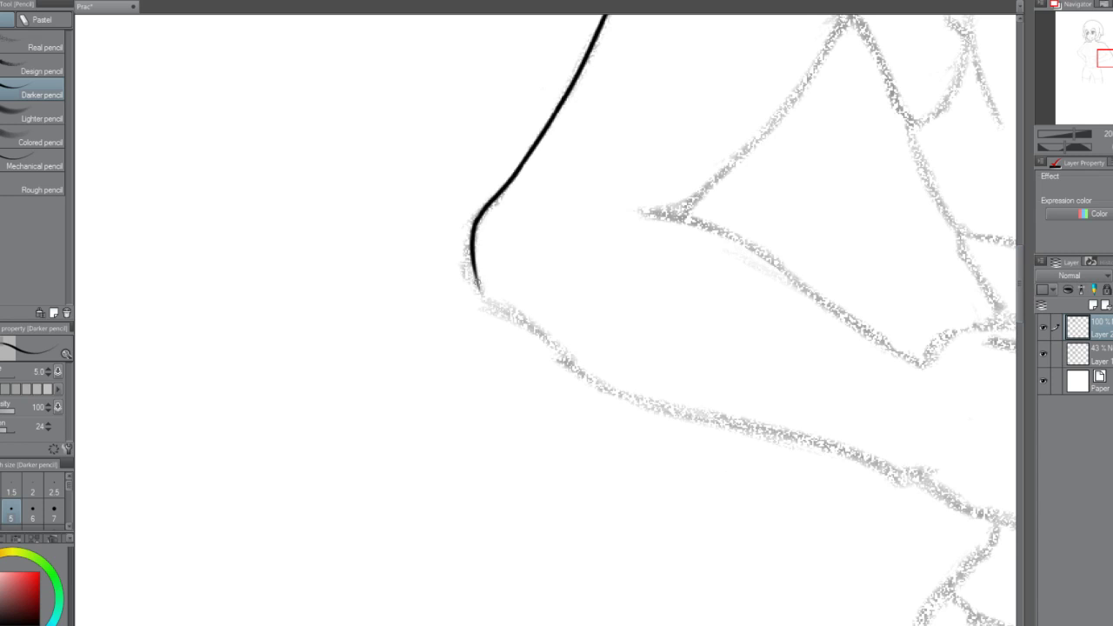
# Ink the curve from the elbow's underside into the start of the forearm.
pyautogui.hotkey('ctrl', 'z')
pyautogui.moveTo(476, 276); pyautogui.dragTo(543, 334)
pyautogui.hotkey('ctrl', 'z')
pyautogui.moveTo(474, 271)
pyautogui.mouseDown()
pyautogui.moveTo(484, 299)
pyautogui.moveTo(634, 393)
pyautogui.mouseUp()
pyautogui.hotkey('ctrl', 'z')
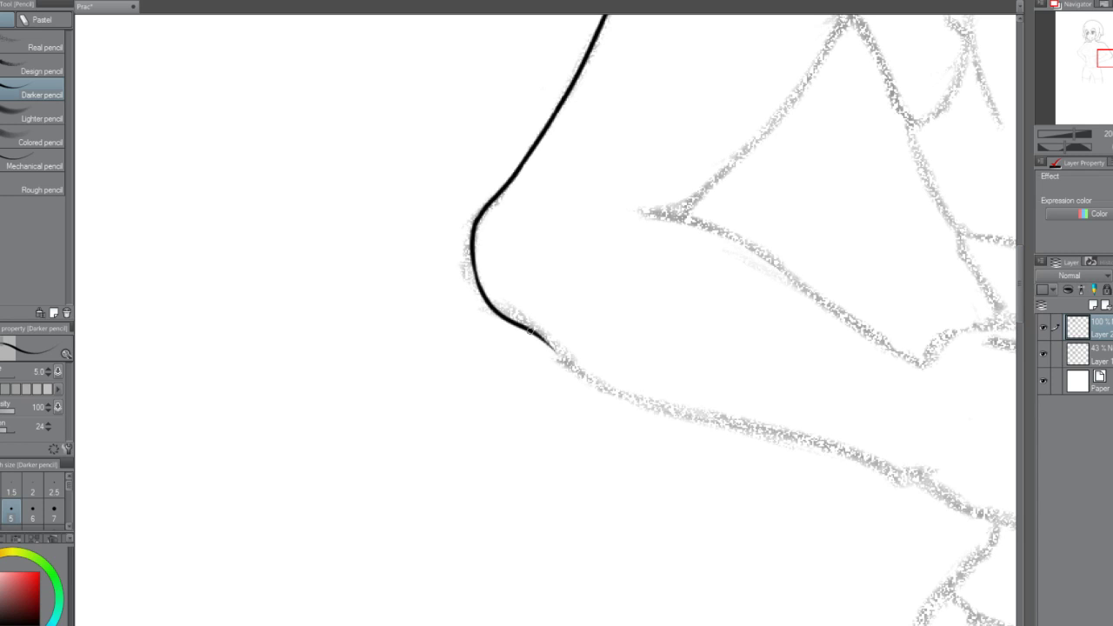
# Ink the lower contour of the forearm from below the elbow to the wrist.
pyautogui.moveTo(531, 332)
pyautogui.mouseDown()
pyautogui.moveTo(602, 392)
pyautogui.moveTo(720, 415)
pyautogui.mouseUp()
pyautogui.hotkey('ctrl', 'z')
pyautogui.hotkey('ctrl', 'z')
pyautogui.hotkey('ctrl', 'z')
pyautogui.moveTo(573, 377)
pyautogui.mouseDown()
pyautogui.moveTo(627, 405)
pyautogui.moveTo(787, 445)
pyautogui.moveTo(580, 375)
pyautogui.moveTo(606, 393)
pyautogui.moveTo(765, 431)
pyautogui.moveTo(863, 472)
pyautogui.mouseUp()
pyautogui.hotkey('ctrl', 'z')
pyautogui.scroll(-2, 836, 461)
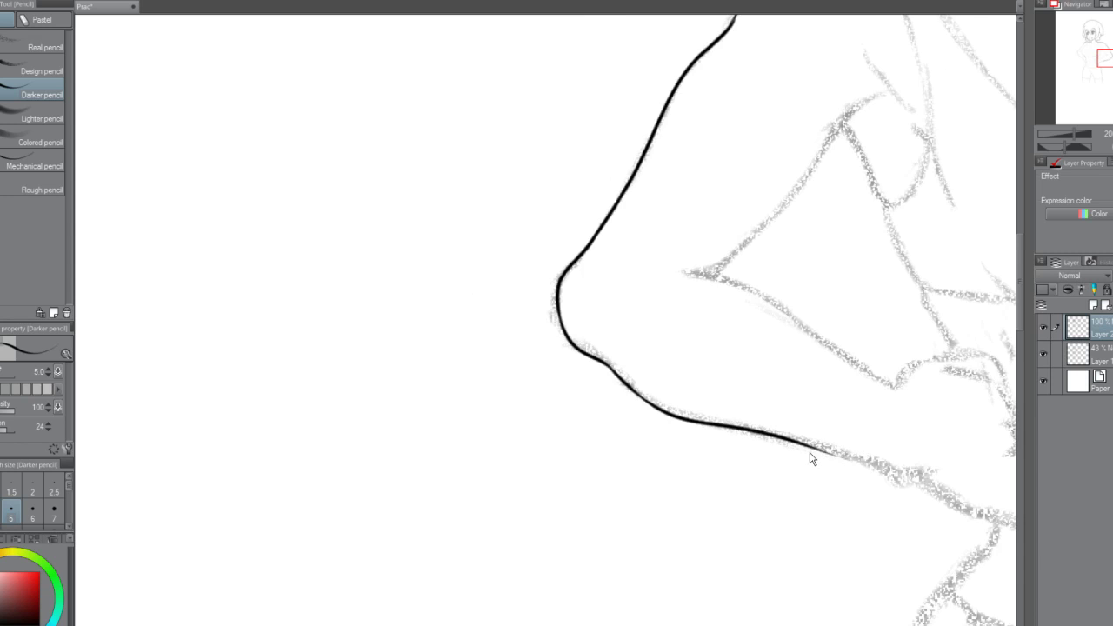
pyautogui.scroll(2, 809, 442)
pyautogui.hotkey('ctrl', 'z')
pyautogui.moveTo(603, 387)
pyautogui.mouseDown()
pyautogui.moveTo(666, 410)
pyautogui.moveTo(816, 428)
pyautogui.moveTo(674, 415)
pyautogui.moveTo(899, 481)
pyautogui.mouseUp()
pyautogui.hotkey('ctrl', 'z')
pyautogui.hotkey('ctrl', 'z')
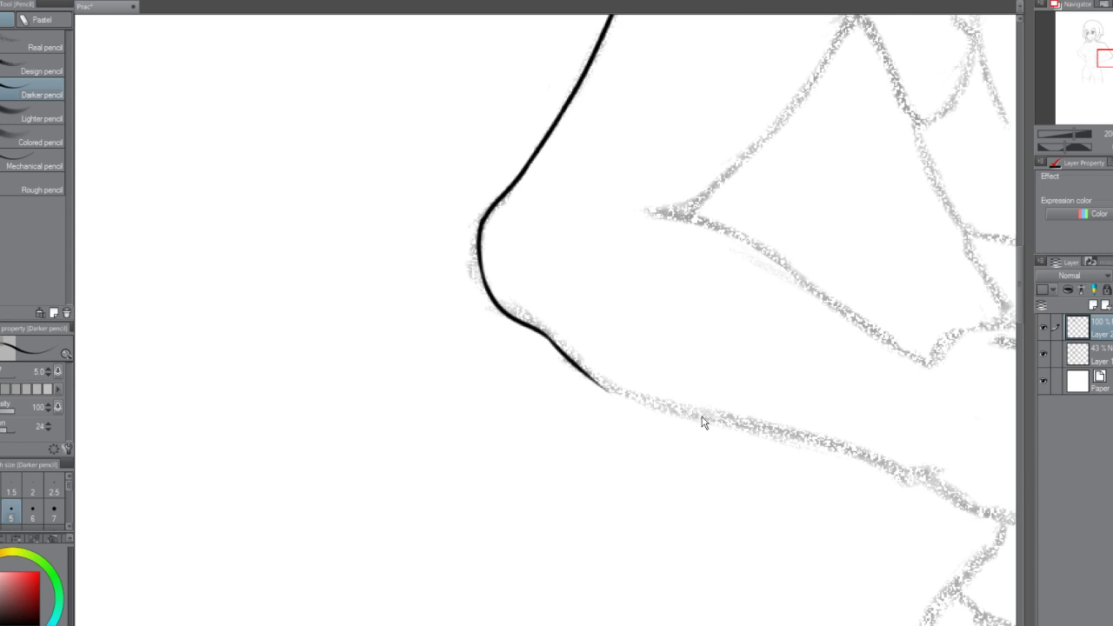
pyautogui.moveTo(606, 388); pyautogui.dragTo(895, 476)
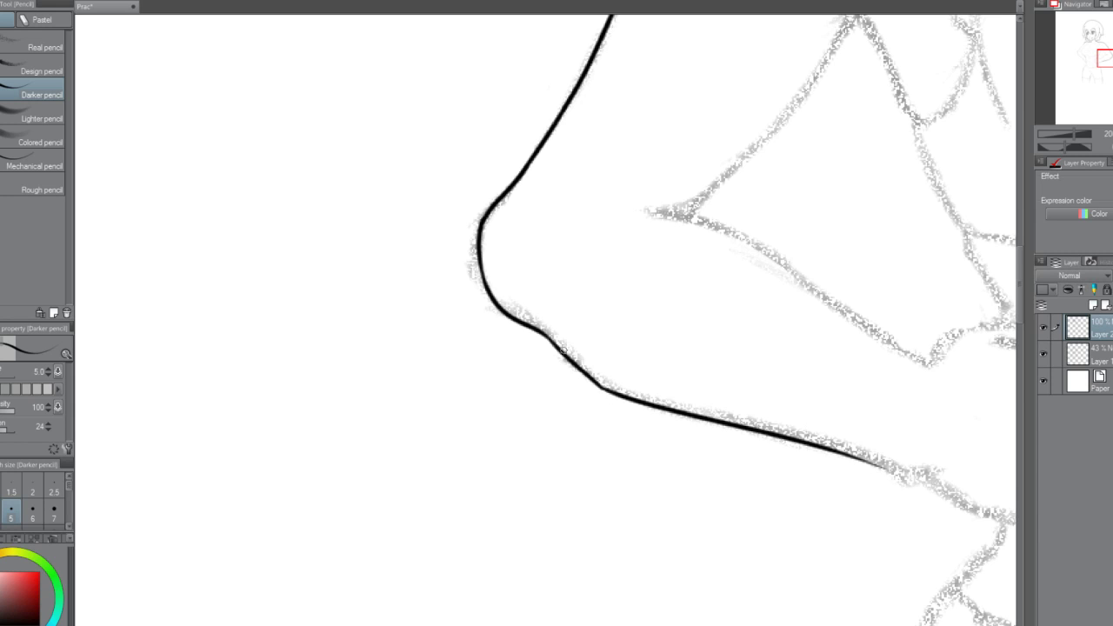
pyautogui.scroll(-3, 563, 325)
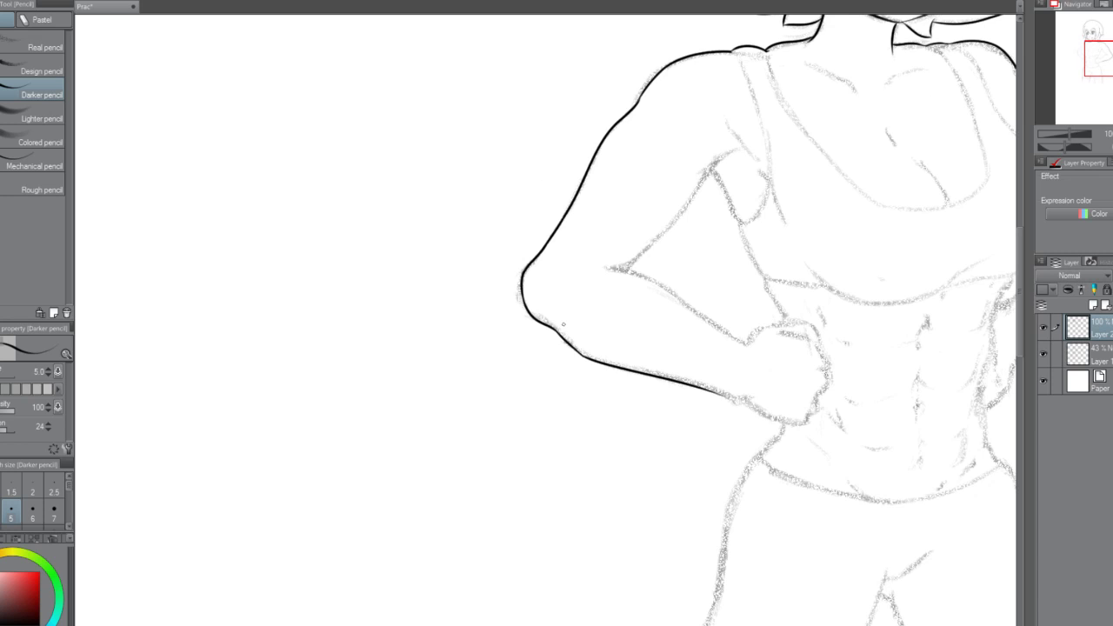
# Ink the short diagonal crease at the armpit, between the upper arm and the tank-top strap.
pyautogui.moveTo(721, 395); pyautogui.dragTo(616, 395)
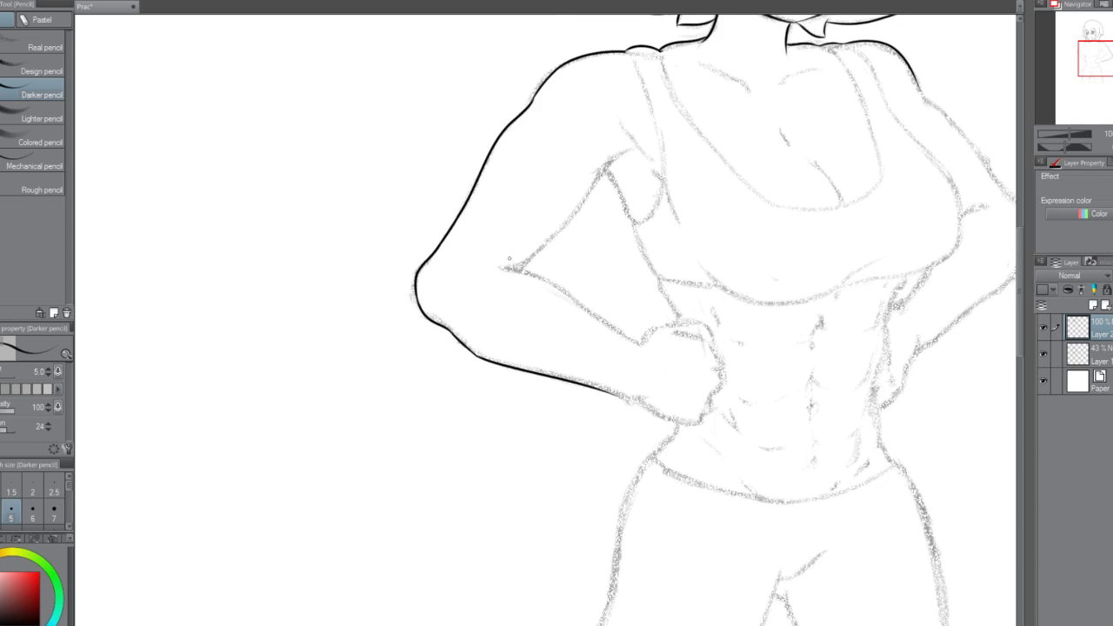
pyautogui.scroll(-1, 510, 258)
pyautogui.scroll(2, 509, 255)
pyautogui.hscroll(3, 545, 320)
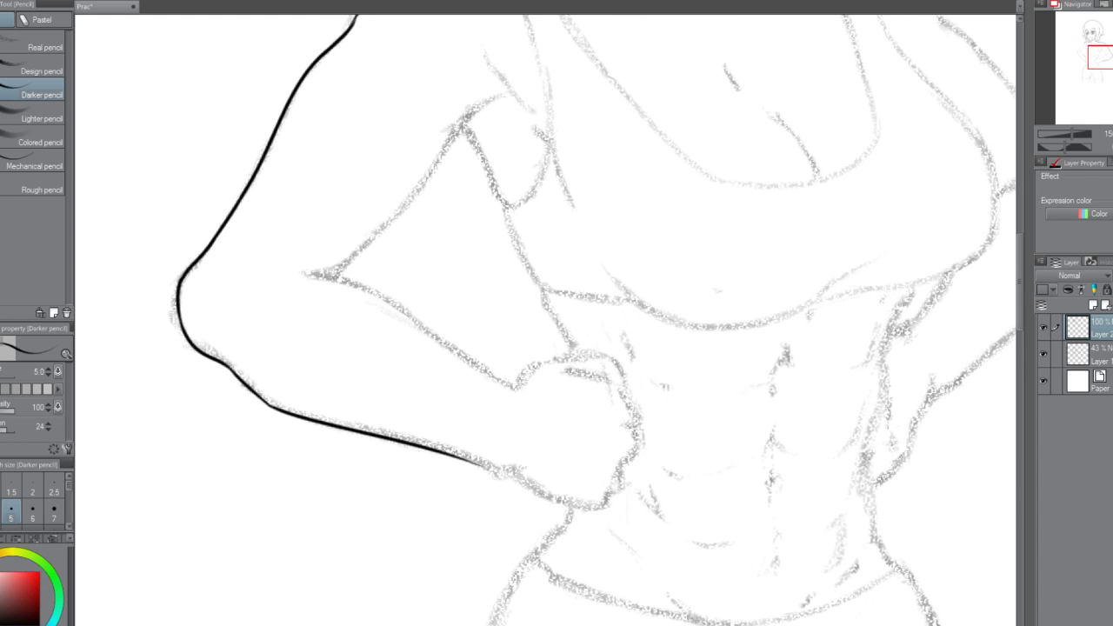
pyautogui.hscroll(-1, 545, 320)
pyautogui.moveTo(1020, 288); pyautogui.dragTo(1018, 282)
pyautogui.scroll(-2, 1019, 287)
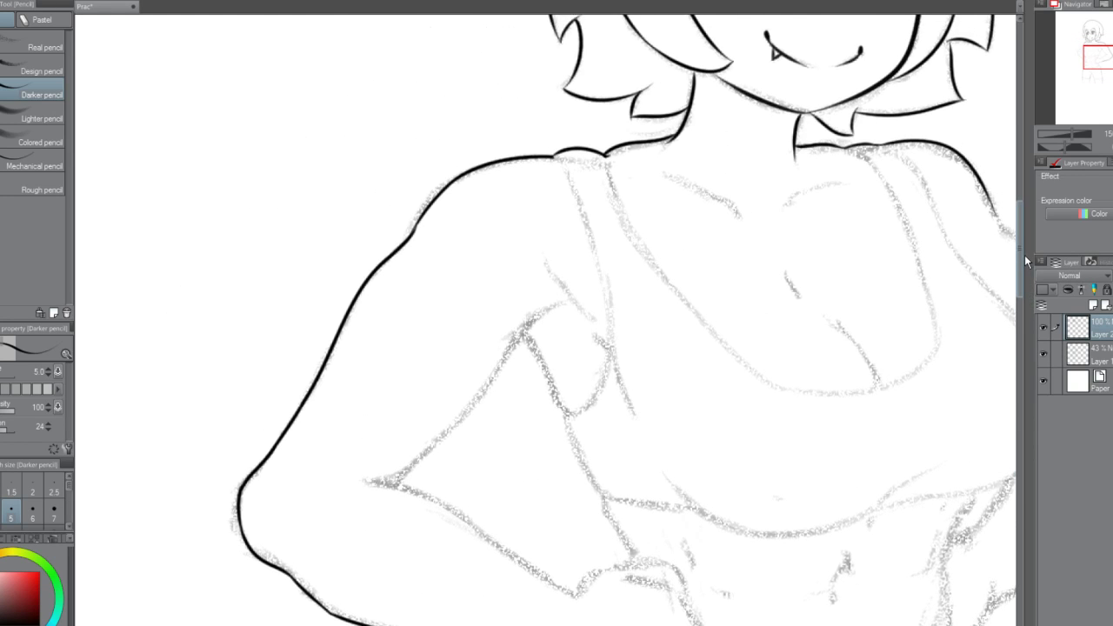
pyautogui.scroll(2, 990, 266)
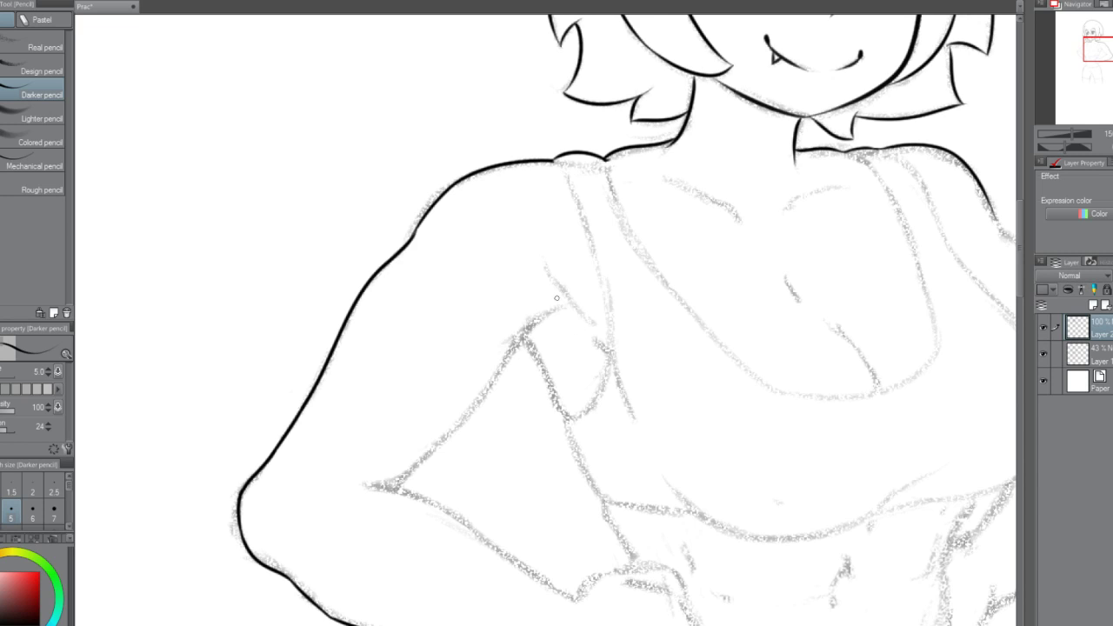
pyautogui.moveTo(544, 277); pyautogui.dragTo(591, 321)
pyautogui.hotkey('ctrl', 'z')
pyautogui.hotkey('ctrl', 'z')
pyautogui.moveTo(549, 281); pyautogui.dragTo(593, 325)
pyautogui.hotkey('ctrl', 'z')
pyautogui.moveTo(550, 288); pyautogui.dragTo(594, 323)
pyautogui.moveTo(552, 293); pyautogui.dragTo(546, 275)
pyautogui.hotkey('ctrl', 'z')
pyautogui.hotkey('ctrl', 'z')
# Ink the inner contour of the upper arm from the armpit crease down to the elbow bend.
pyautogui.scroll(-1, 555, 252)
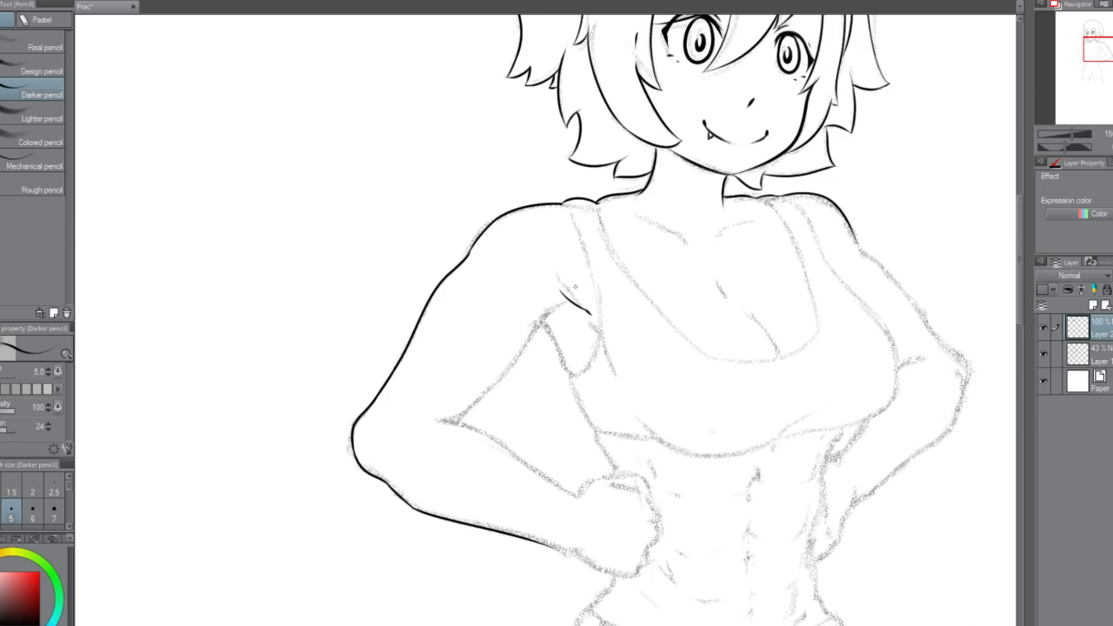
pyautogui.scroll(1, 556, 252)
pyautogui.scroll(1, 555, 252)
pyautogui.moveTo(563, 328)
pyautogui.mouseDown()
pyautogui.moveTo(524, 339)
pyautogui.moveTo(518, 368)
pyautogui.moveTo(407, 519)
pyautogui.mouseUp()
pyautogui.hotkey('ctrl', 'z')
pyautogui.moveTo(530, 342)
pyautogui.mouseDown()
pyautogui.moveTo(459, 446)
pyautogui.moveTo(349, 566)
pyautogui.mouseUp()
pyautogui.hotkey('ctrl', 'z')
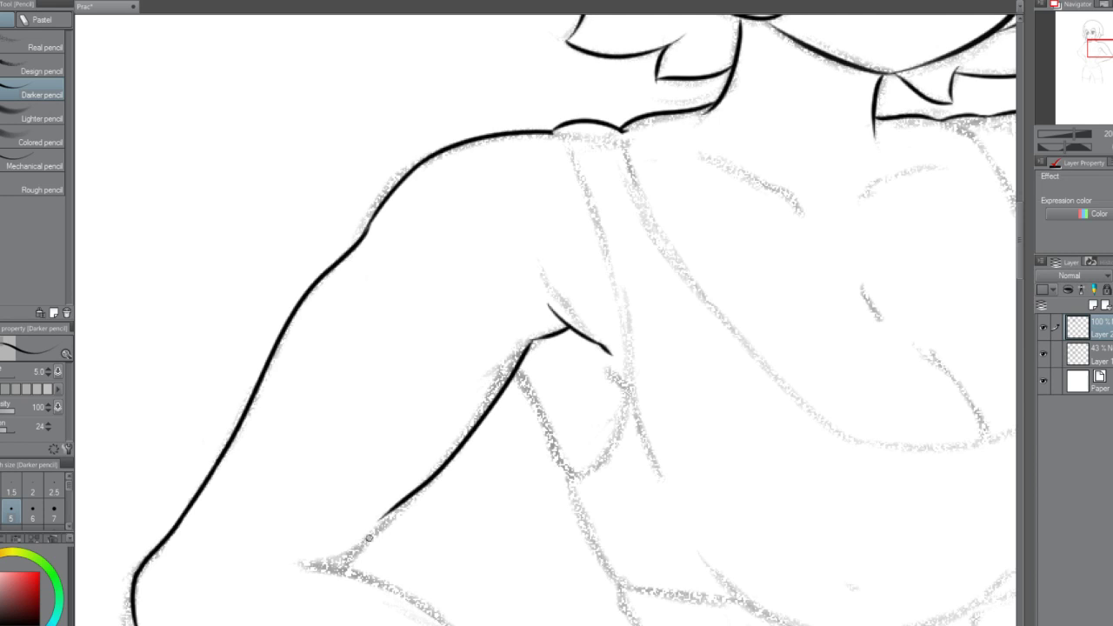
pyautogui.moveTo(397, 505); pyautogui.dragTo(351, 566)
pyautogui.hotkey('ctrl', 'z')
pyautogui.moveTo(402, 496)
pyautogui.mouseDown()
pyautogui.moveTo(348, 565)
pyautogui.moveTo(412, 603)
pyautogui.mouseUp()
pyautogui.hotkey('ctrl', 'z')
# Ink the forearm's upper contour from the crease at the elbow bend to the wrist.
pyautogui.moveTo(322, 563); pyautogui.dragTo(436, 613)
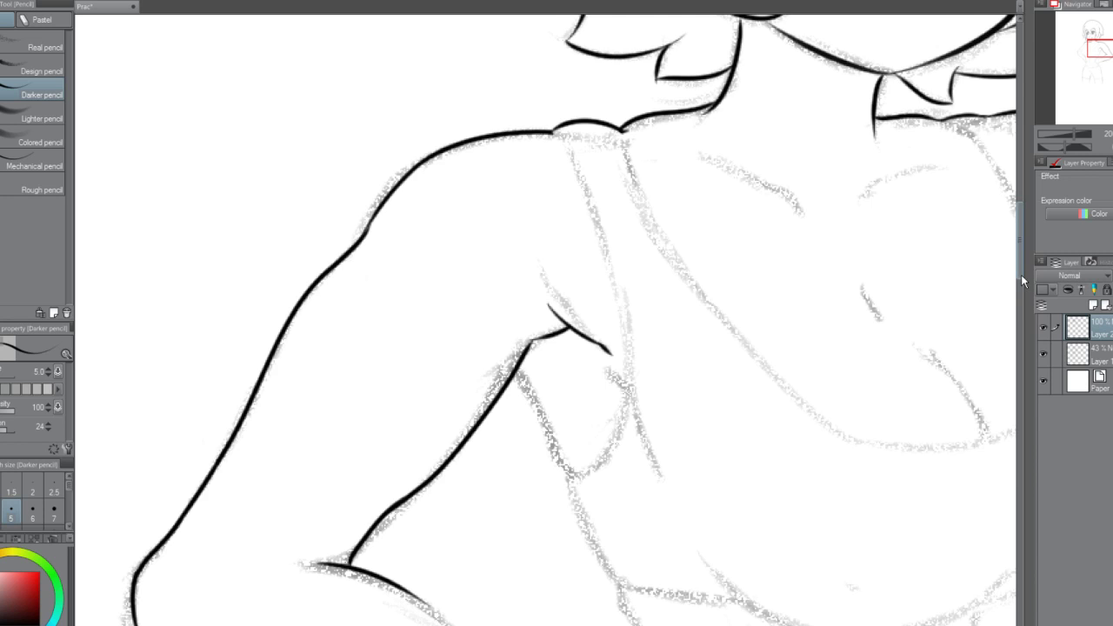
pyautogui.moveTo(1021, 275); pyautogui.dragTo(1019, 294)
pyautogui.moveTo(403, 334); pyautogui.dragTo(526, 427)
pyautogui.hotkey('ctrl', 'z')
pyautogui.hotkey('ctrl', 'z')
pyautogui.moveTo(402, 332)
pyautogui.mouseDown()
pyautogui.moveTo(483, 395)
pyautogui.moveTo(584, 454)
pyautogui.mouseUp()
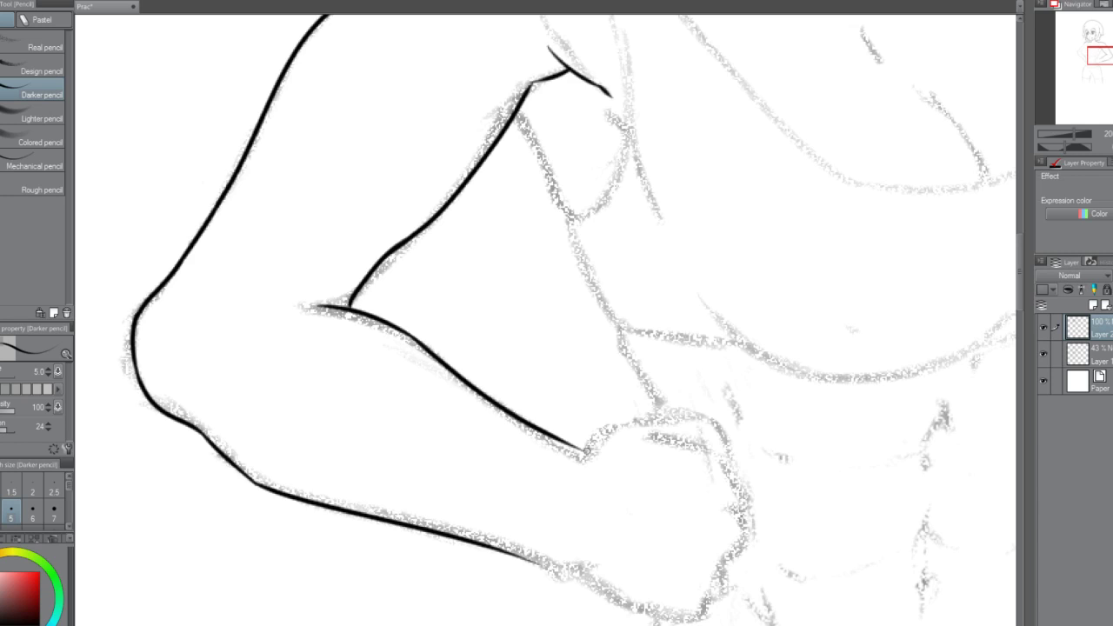
pyautogui.hotkey('ctrl', 'z')
pyautogui.moveTo(403, 331); pyautogui.dragTo(588, 460)
pyautogui.hotkey('ctrl', 'z')
pyautogui.hotkey('ctrl', 'z')
pyautogui.hotkey('ctrl', 'z')
pyautogui.hotkey('ctrl', 'z')
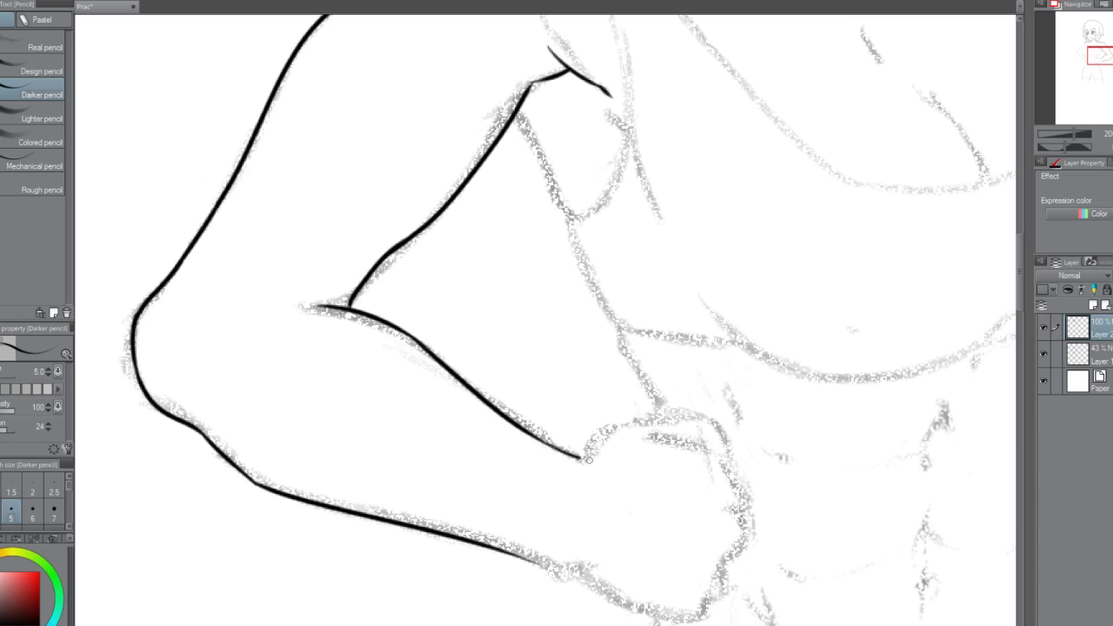
pyautogui.hotkey('ctrl', 'z')
# Extend the forearm's lower contour to the wrist, with a small notch where the hand begins.
pyautogui.moveTo(495, 547)
pyautogui.mouseDown()
pyautogui.moveTo(629, 601)
pyautogui.moveTo(583, 583)
pyautogui.moveTo(562, 591)
pyautogui.mouseUp()
pyautogui.hotkey('ctrl', 'z')
pyautogui.hotkey('ctrl', 'z')
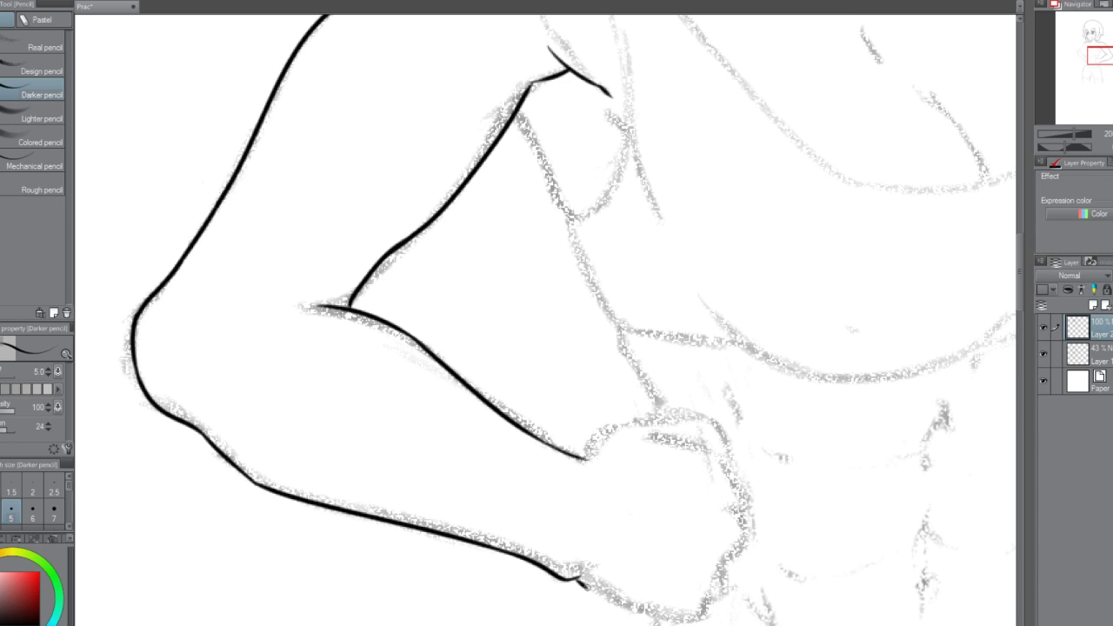
# Ink the curved underside of the fist from the wrist notch to the little finger.
pyautogui.moveTo(581, 588); pyautogui.dragTo(678, 617)
pyautogui.hotkey('ctrl', 'z')
pyautogui.moveTo(584, 589); pyautogui.dragTo(691, 620)
pyautogui.hotkey('ctrl', 'z')
pyautogui.moveTo(582, 588); pyautogui.dragTo(695, 620)
pyautogui.hotkey('ctrl', 'z')
pyautogui.moveTo(584, 590); pyautogui.dragTo(698, 621)
pyautogui.hotkey('ctrl', 'z')
pyautogui.moveTo(582, 588); pyautogui.dragTo(682, 619)
pyautogui.hotkey('ctrl', 'z')
# Ink the bumpy finger edge of the fist and the short fold line near its top.
pyautogui.moveTo(581, 585)
pyautogui.mouseDown()
pyautogui.moveTo(698, 620)
pyautogui.moveTo(713, 587)
pyautogui.moveTo(711, 612)
pyautogui.moveTo(718, 558)
pyautogui.moveTo(741, 535)
pyautogui.moveTo(720, 561)
pyautogui.moveTo(741, 526)
pyautogui.moveTo(725, 507)
pyautogui.moveTo(730, 463)
pyautogui.moveTo(725, 472)
pyautogui.moveTo(717, 446)
pyautogui.moveTo(703, 448)
pyautogui.moveTo(705, 459)
pyautogui.moveTo(654, 436)
pyautogui.mouseUp()
pyautogui.hotkey('ctrl', 'z')
pyautogui.hotkey('ctrl', 'z')
pyautogui.hotkey('ctrl', 'z')
pyautogui.hotkey('ctrl', 'z')
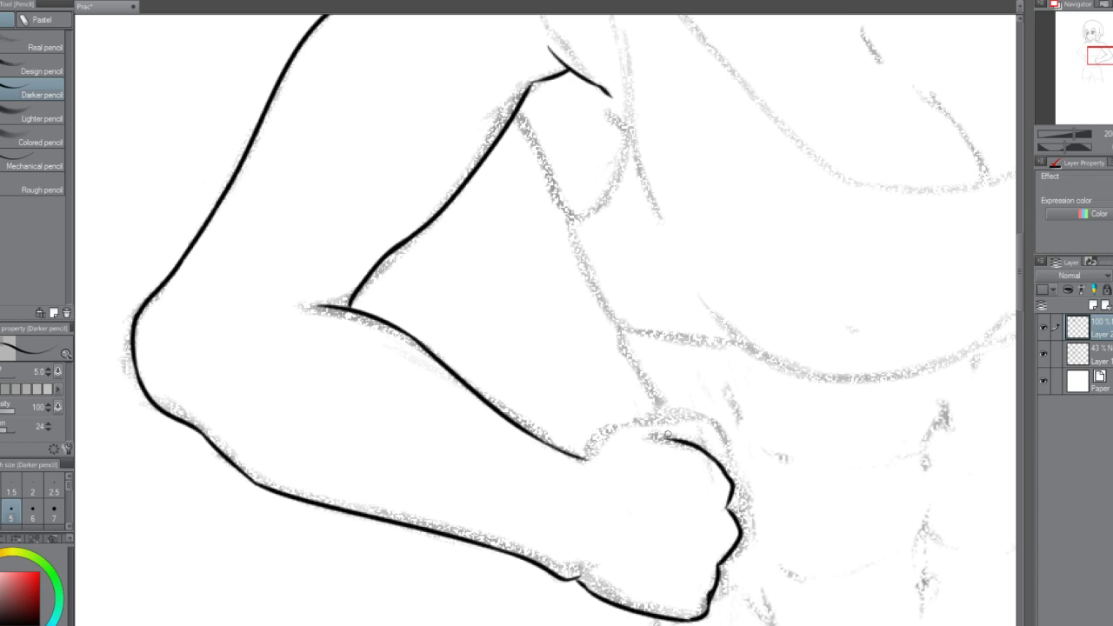
pyautogui.hotkey('ctrl', 'z')
pyautogui.moveTo(711, 459)
pyautogui.mouseDown()
pyautogui.moveTo(650, 439)
pyautogui.moveTo(693, 439)
pyautogui.mouseUp()
pyautogui.hotkey('ctrl', 'z')
# Ink the top contour of the fist from the wrist over the thumb side to the first finger.
pyautogui.moveTo(577, 455); pyautogui.dragTo(678, 403)
pyautogui.hotkey('ctrl', 'z')
pyautogui.moveTo(608, 430)
pyautogui.mouseDown()
pyautogui.moveTo(700, 416)
pyautogui.moveTo(733, 460)
pyautogui.mouseUp()
pyautogui.hotkey('ctrl', 'z')
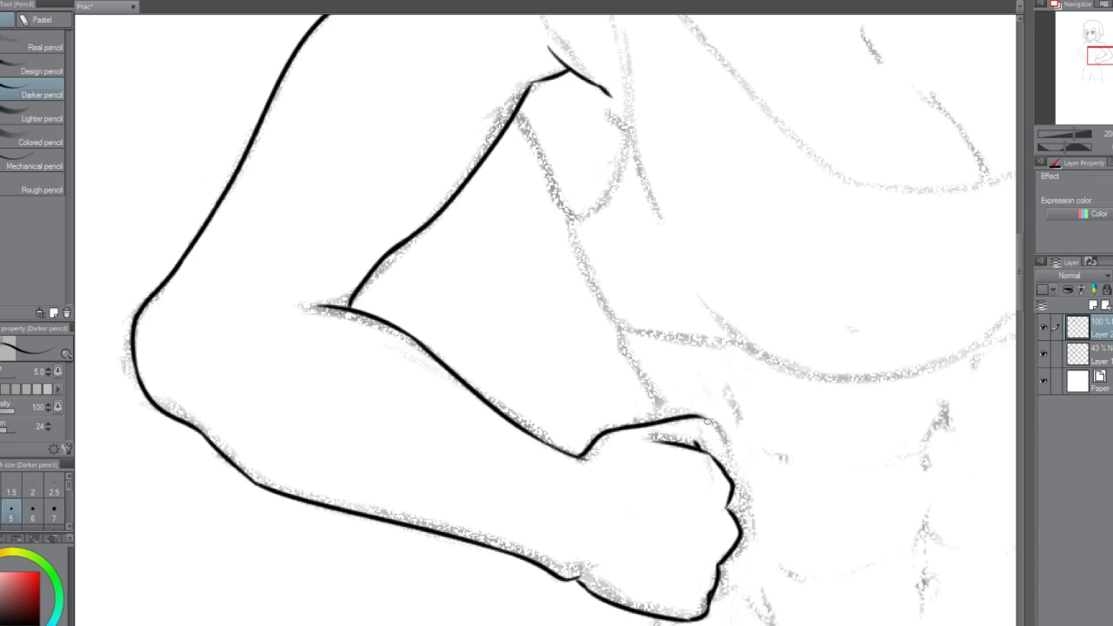
pyautogui.moveTo(695, 416)
pyautogui.mouseDown()
pyautogui.moveTo(733, 439)
pyautogui.moveTo(740, 459)
pyautogui.moveTo(721, 450)
pyautogui.moveTo(724, 468)
pyautogui.mouseUp()
pyautogui.hotkey('ctrl', 'z')
pyautogui.hotkey('ctrl', 'z')
pyautogui.hotkey('ctrl', 'z')
pyautogui.scroll(-1, 725, 454)
pyautogui.scroll(-4, 691, 431)
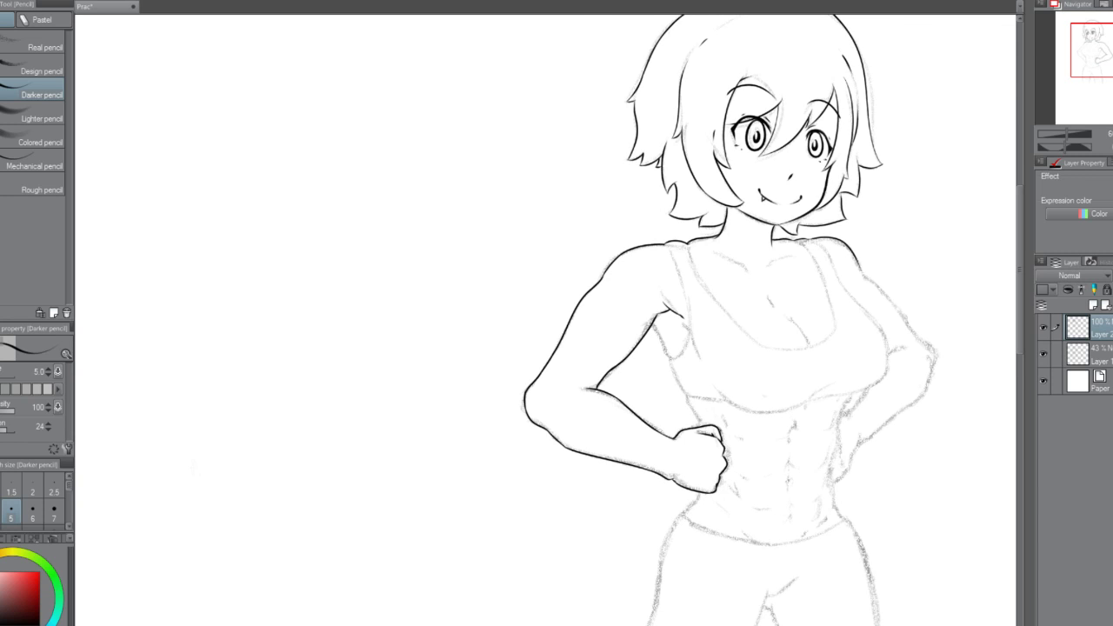
pyautogui.scroll(3, 717, 443)
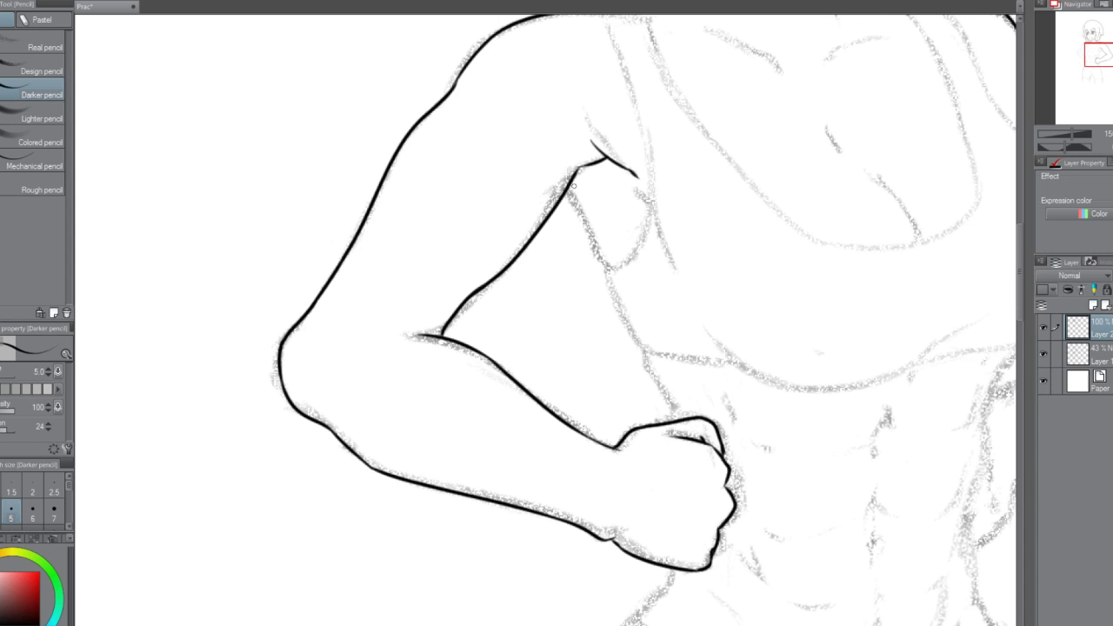
pyautogui.scroll(-2, 574, 185)
pyautogui.scroll(2, 585, 193)
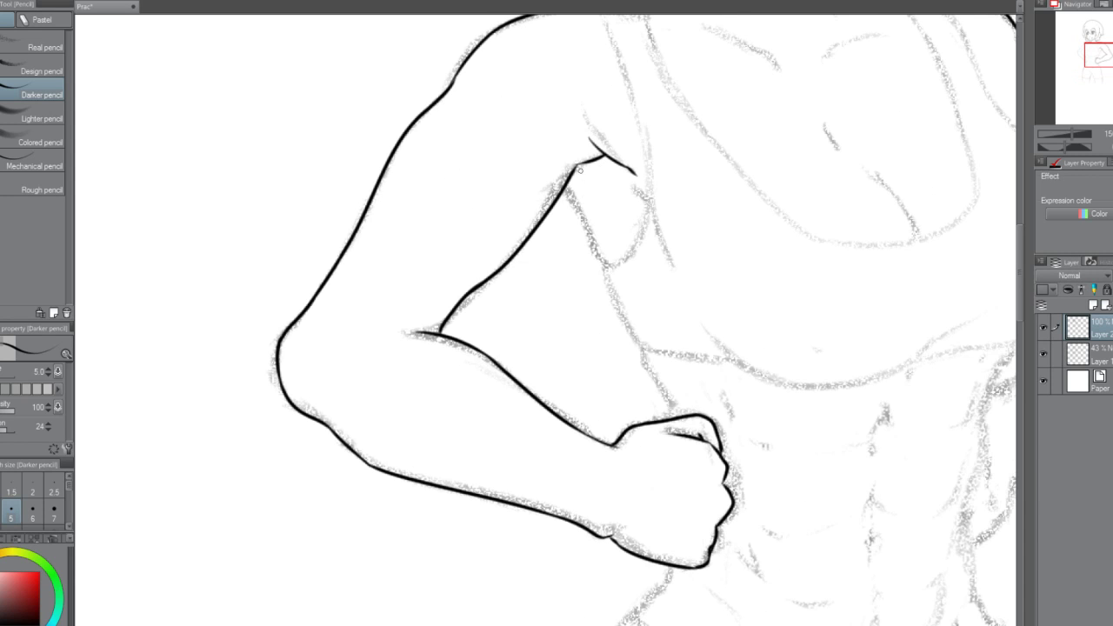
# Ink the side of the torso from the armpit down to the lower end of the tank top's armhole.
pyautogui.moveTo(579, 169); pyautogui.dragTo(599, 273)
pyautogui.hotkey('ctrl', 'z')
pyautogui.hotkey('ctrl', 'z')
pyautogui.moveTo(580, 167); pyautogui.dragTo(603, 269)
pyautogui.hotkey('ctrl', 'z')
pyautogui.hotkey('ctrl', 'z')
pyautogui.moveTo(579, 166)
pyautogui.mouseDown()
pyautogui.moveTo(594, 257)
pyautogui.moveTo(607, 269)
pyautogui.mouseUp()
pyautogui.hotkey('ctrl', 'z')
pyautogui.hotkey('ctrl', 'z')
pyautogui.moveTo(576, 164); pyautogui.dragTo(601, 245)
pyautogui.hotkey('ctrl', 'z')
# Continue the torso's side contour from the armhole past the tank top's hem to the fist.
pyautogui.moveTo(582, 166)
pyautogui.mouseDown()
pyautogui.moveTo(589, 218)
pyautogui.moveTo(642, 338)
pyautogui.mouseUp()
pyautogui.hotkey('ctrl', 'z')
pyautogui.hotkey('ctrl', 'z')
pyautogui.hotkey('ctrl', 'z')
pyautogui.hotkey('ctrl', 'z')
pyautogui.moveTo(611, 273); pyautogui.dragTo(641, 335)
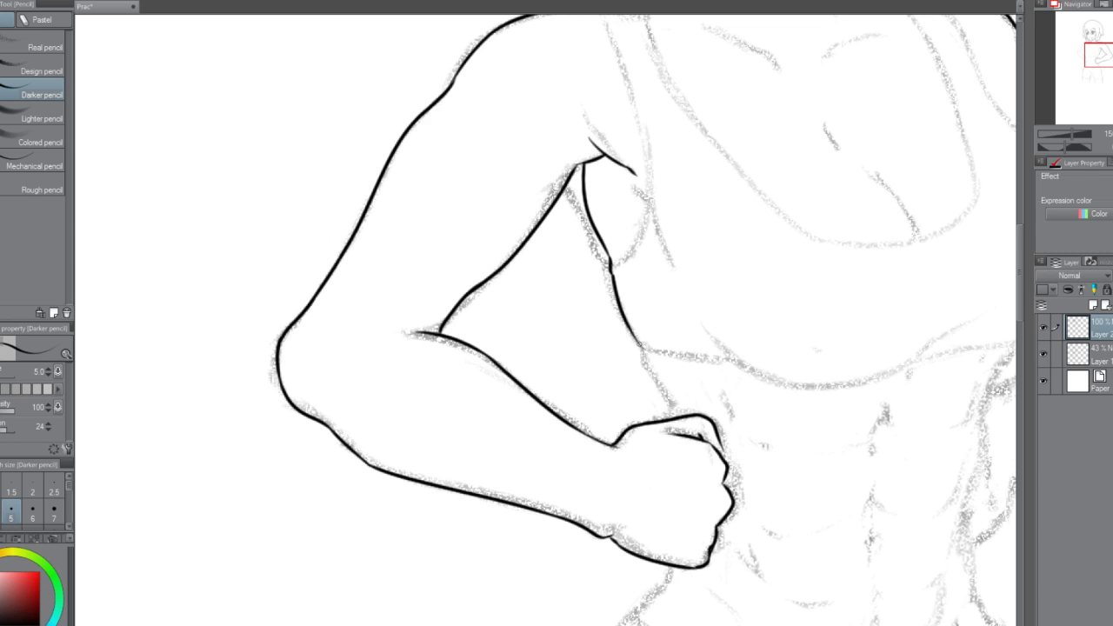
pyautogui.moveTo(642, 348)
pyautogui.mouseDown()
pyautogui.moveTo(652, 373)
pyautogui.moveTo(644, 360)
pyautogui.mouseUp()
pyautogui.hotkey('ctrl', 'z')
pyautogui.hotkey('ctrl', 'z')
pyautogui.scroll(-3, 674, 395)
pyautogui.scroll(1, 690, 256)
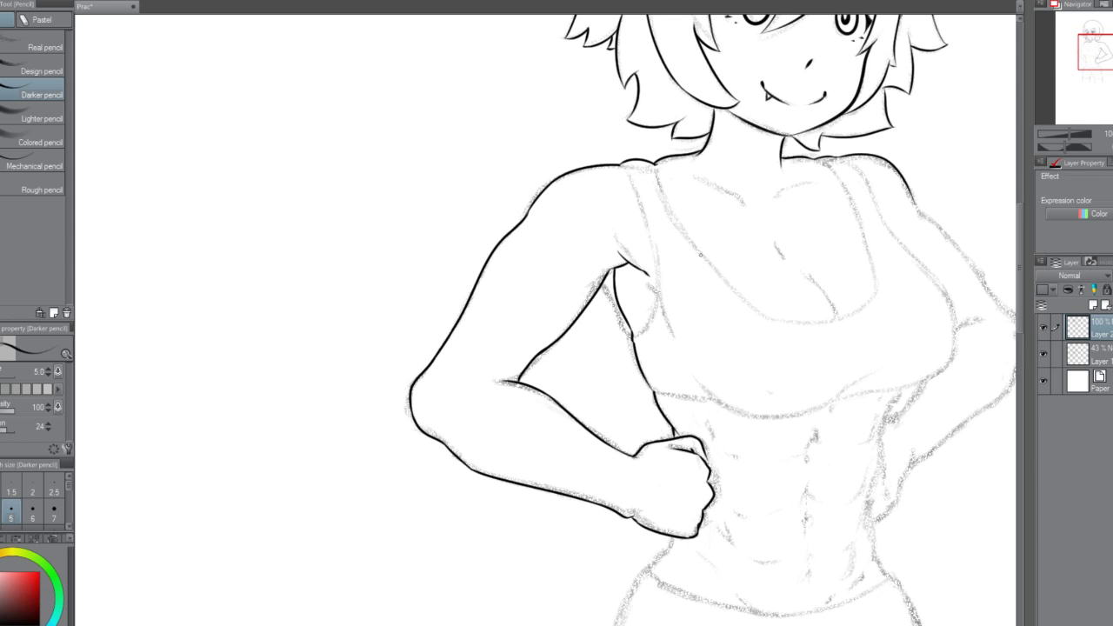
# Erase the upper end of the torso's side contour and redraw it straighter from the armpit point.
pyautogui.scroll(4, 652, 302)
pyautogui.scroll(-4, 651, 225)
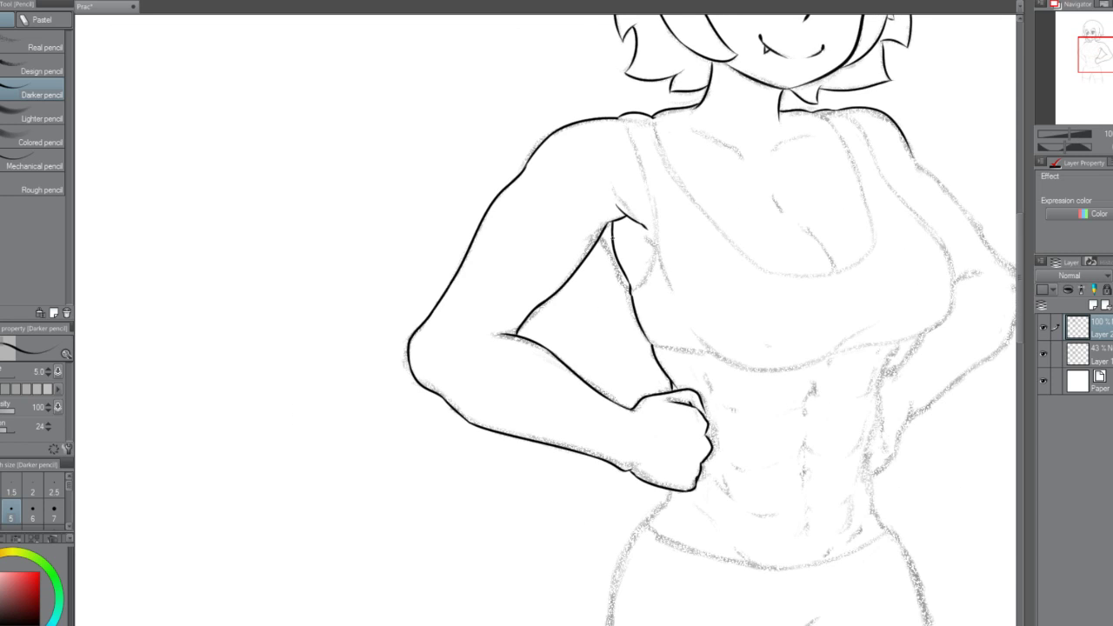
pyautogui.scroll(-3, 608, 236)
pyautogui.scroll(6, 606, 237)
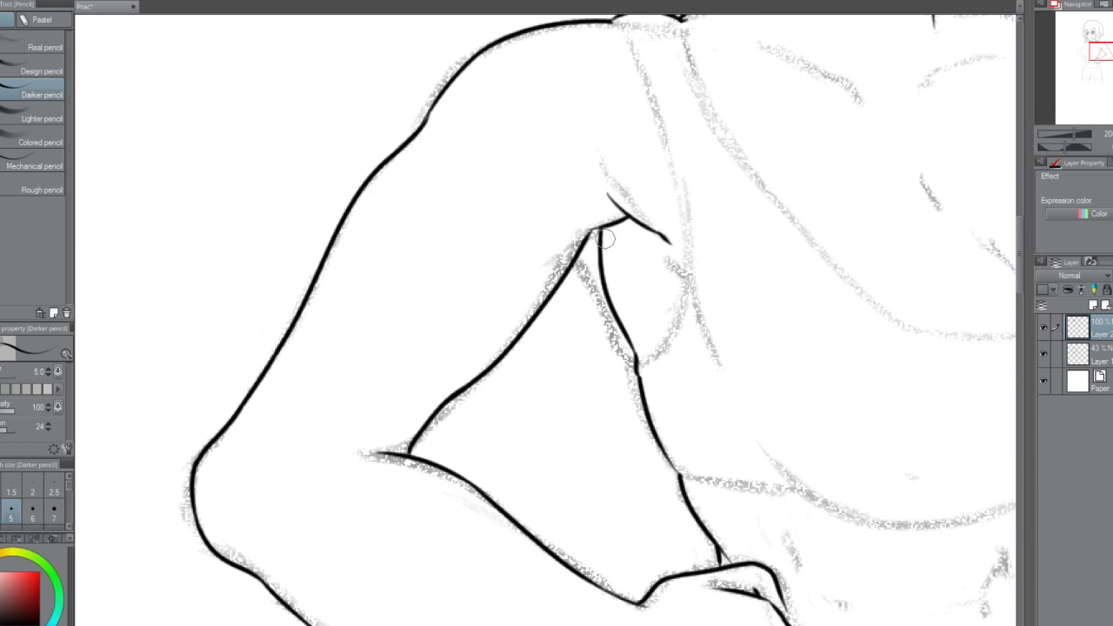
pyautogui.moveTo(605, 238); pyautogui.dragTo(618, 296)
pyautogui.hotkey('ctrl', 'z')
pyautogui.moveTo(586, 238); pyautogui.dragTo(615, 313)
pyautogui.scroll(-3, 602, 204)
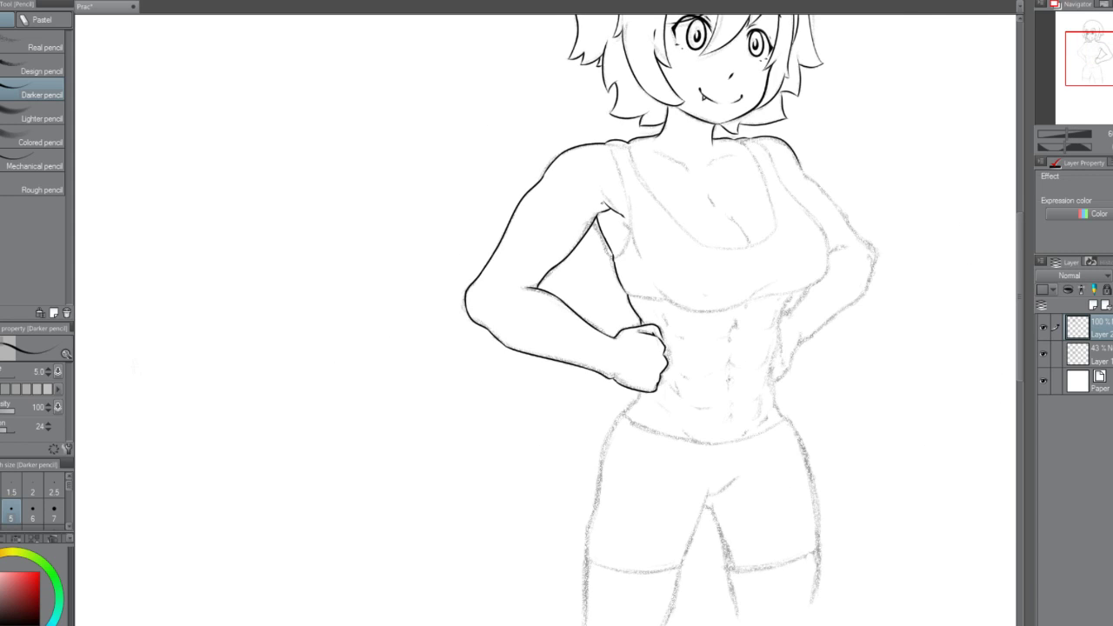
pyautogui.scroll(3, 610, 212)
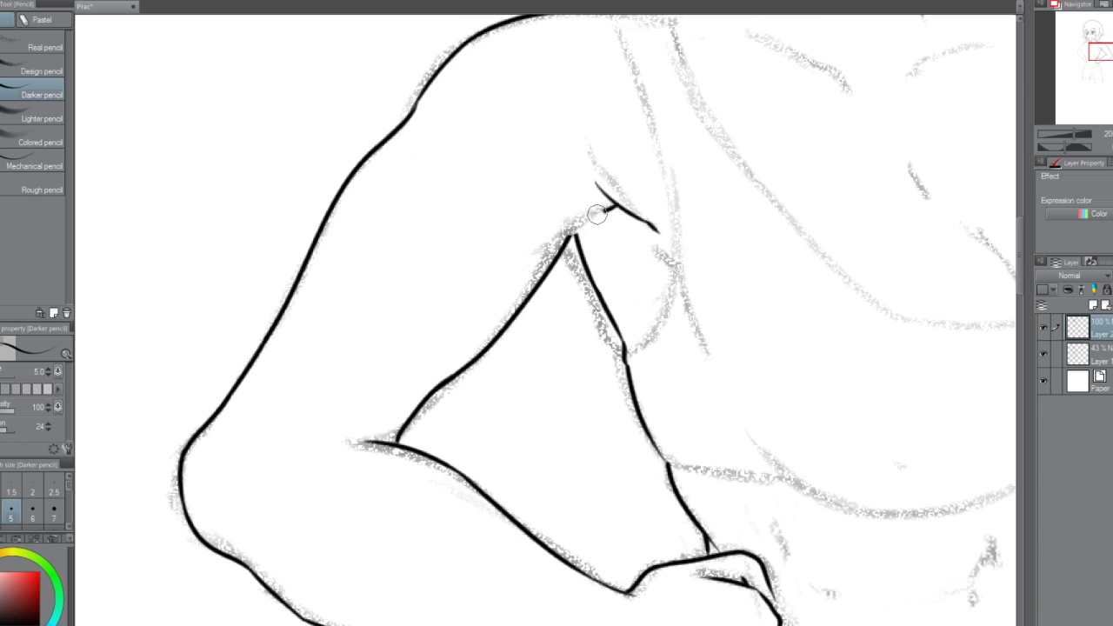
# Erase the armpit crease and re-ink it as a short diagonal joined to the armpit point.
pyautogui.moveTo(597, 214)
pyautogui.mouseDown()
pyautogui.moveTo(582, 183)
pyautogui.moveTo(657, 234)
pyautogui.mouseUp()
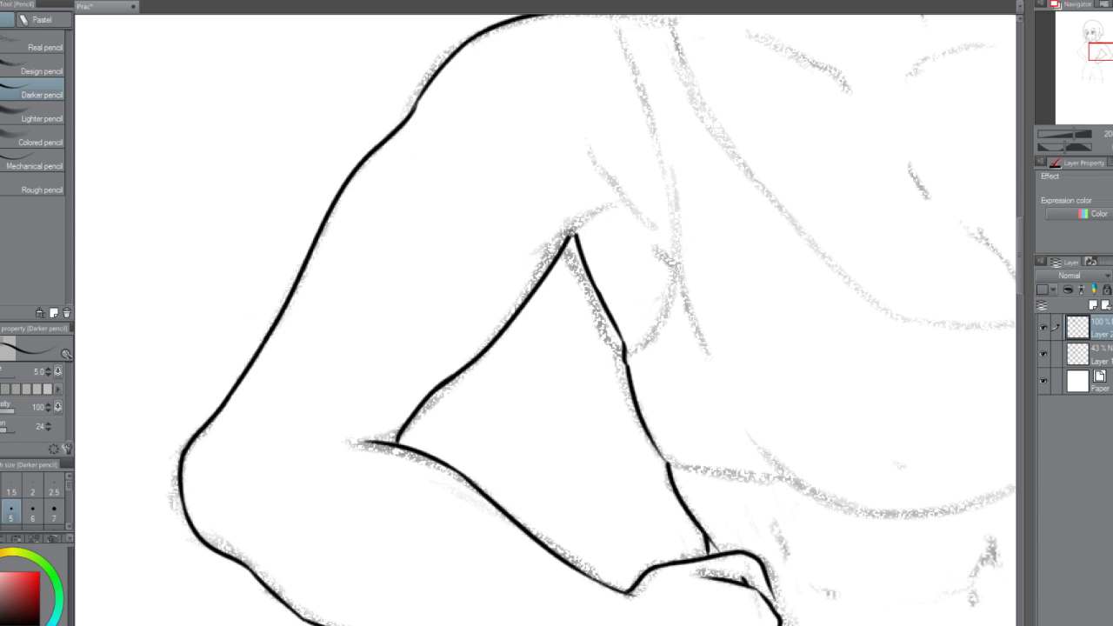
pyautogui.moveTo(571, 236)
pyautogui.mouseDown()
pyautogui.moveTo(601, 205)
pyautogui.moveTo(626, 229)
pyautogui.mouseUp()
pyautogui.hotkey('ctrl', 'z')
pyautogui.moveTo(589, 192); pyautogui.dragTo(639, 243)
# Examine the inked arm and armpit lines up close and against the whole figure.
pyautogui.scroll(-5, 627, 225)
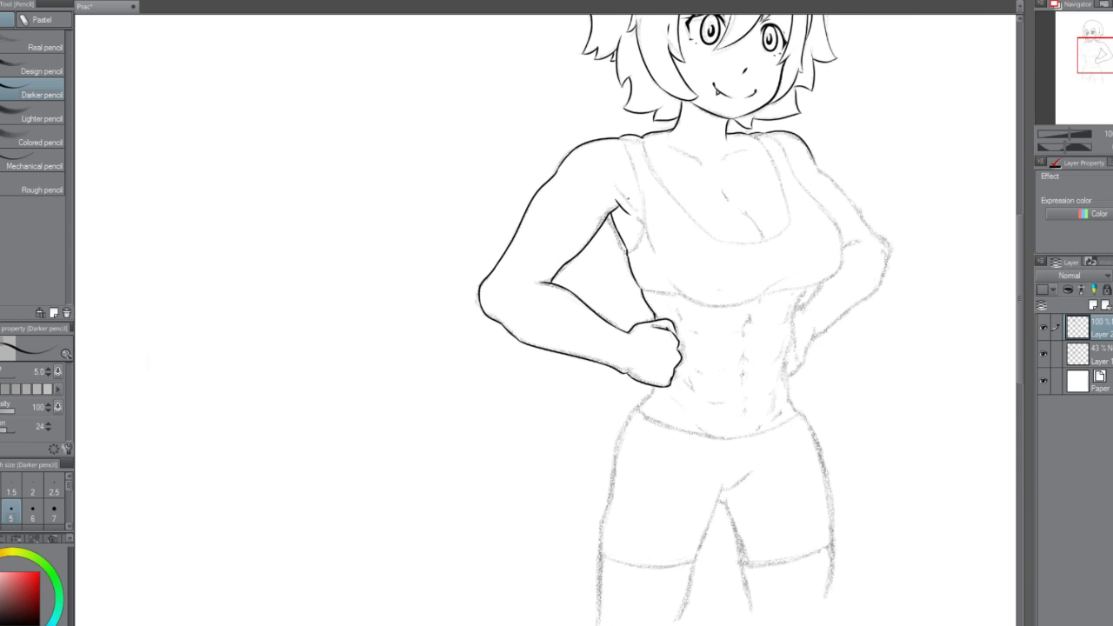
pyautogui.scroll(5, 627, 198)
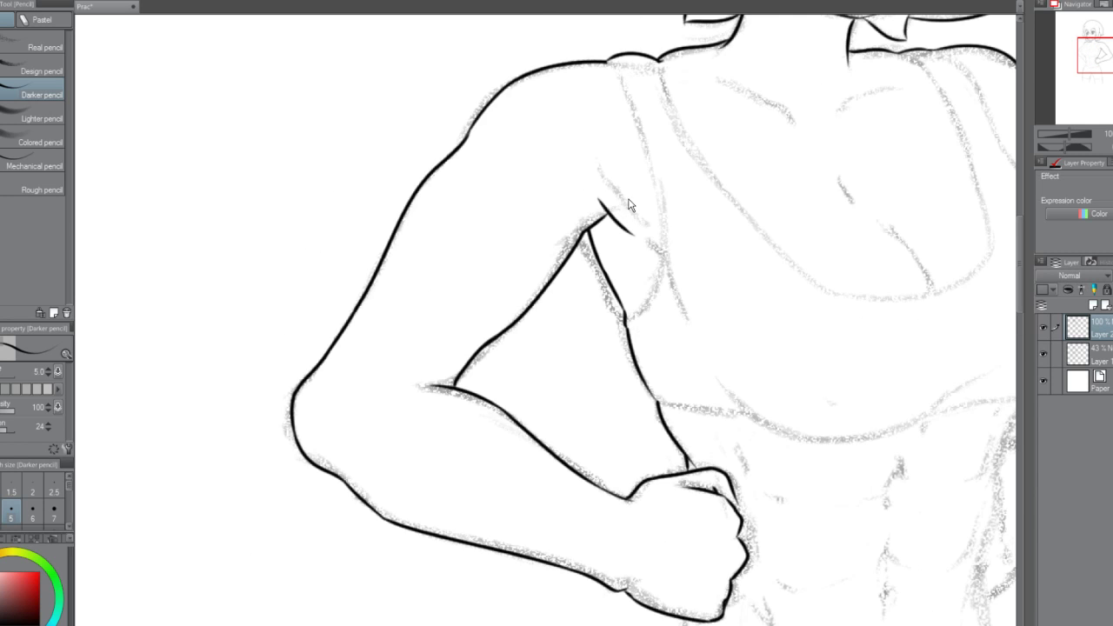
pyautogui.scroll(1, 627, 198)
pyautogui.scroll(-6, 628, 198)
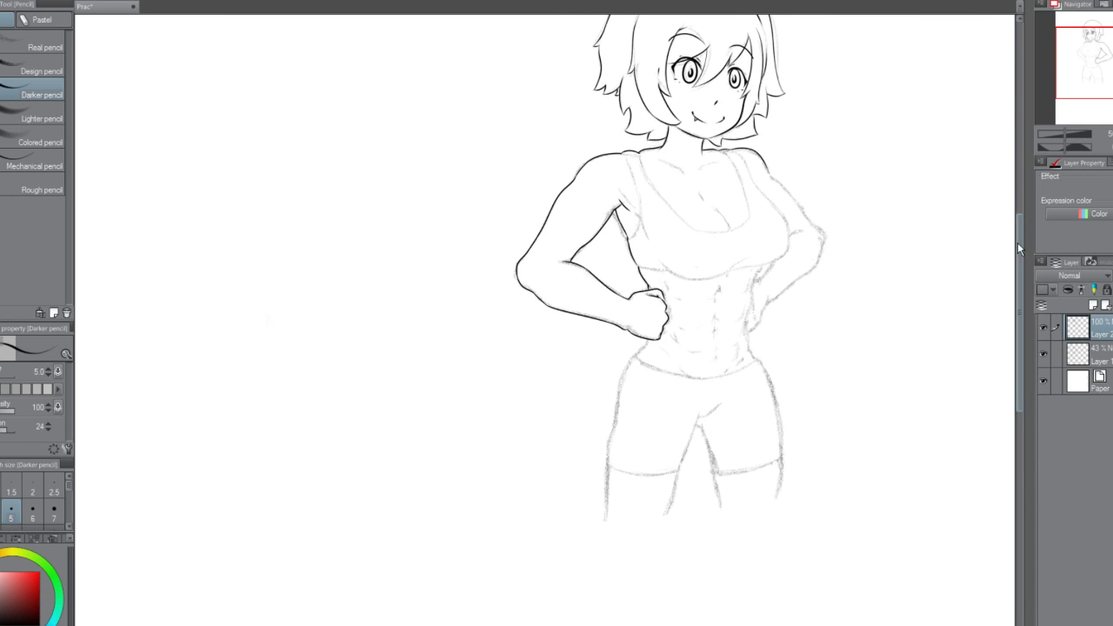
pyautogui.moveTo(1017, 265); pyautogui.dragTo(1017, 243)
pyautogui.scroll(-2, 851, 274)
pyautogui.scroll(3, 626, 218)
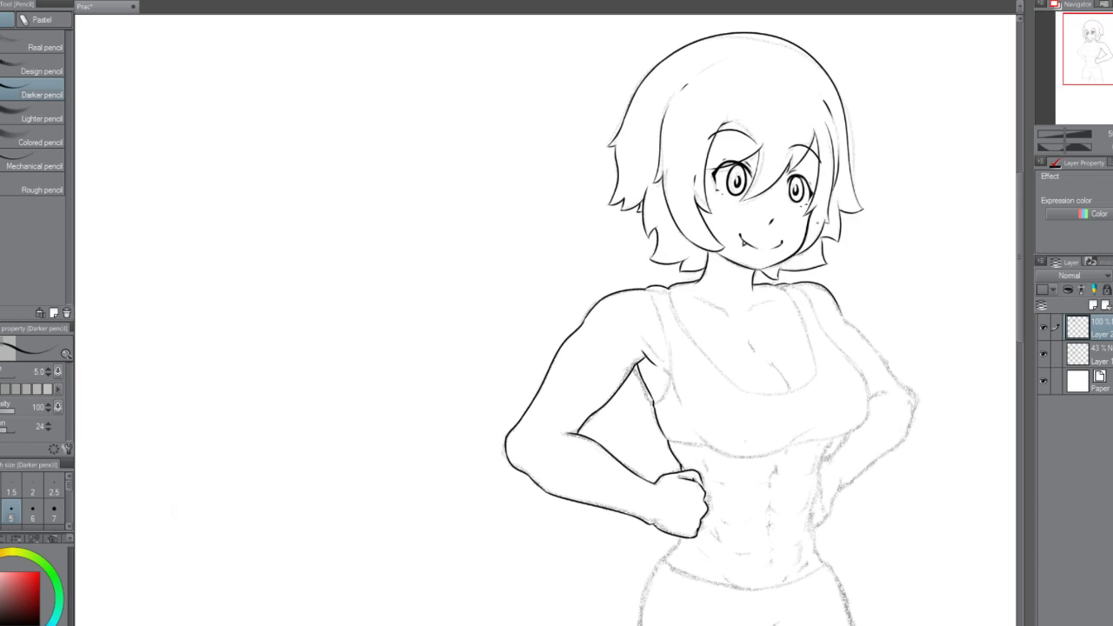
pyautogui.scroll(3, 782, 350)
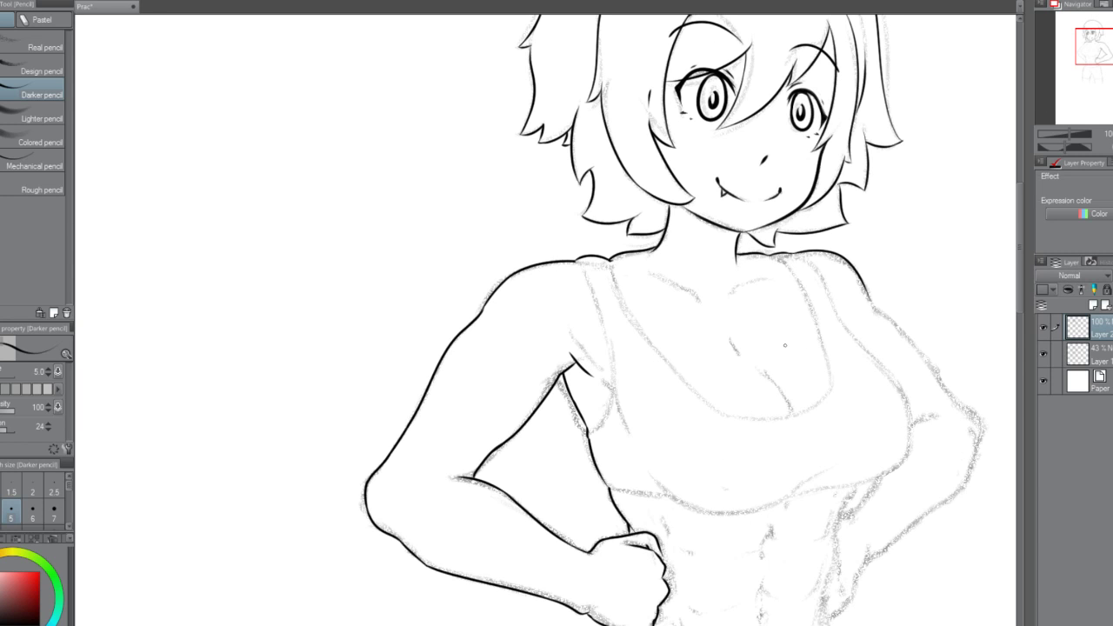
# Erase the armpit crease again and rework the armpit corner with a short curve sloping down toward the chest.
pyautogui.scroll(1, 604, 375)
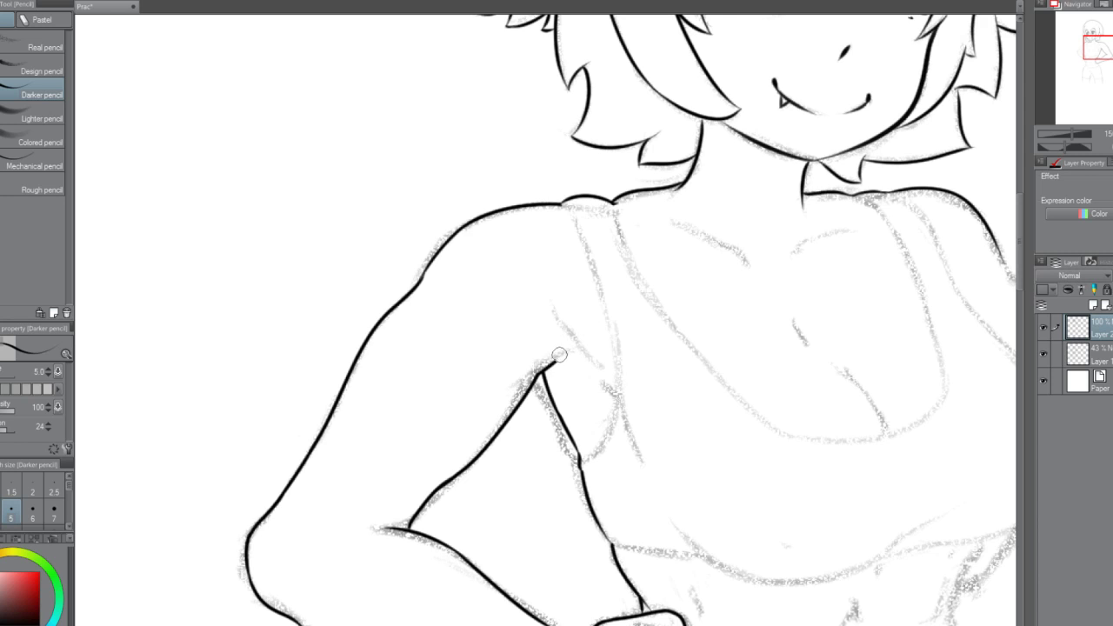
pyautogui.scroll(-2, 614, 281)
pyautogui.scroll(-1, 613, 281)
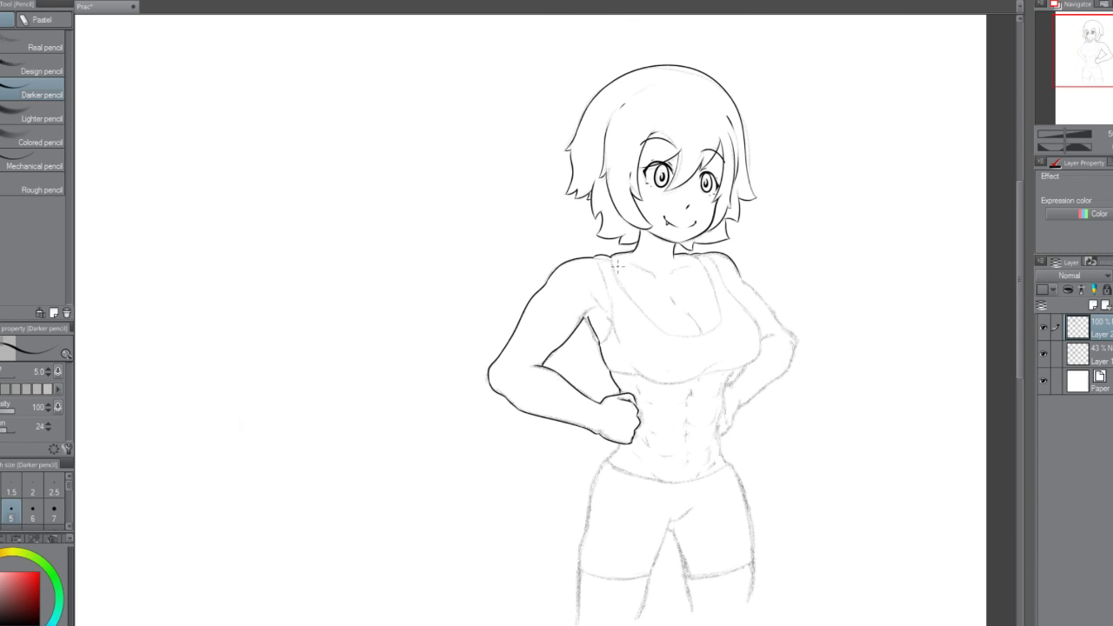
pyautogui.scroll(-1, 617, 272)
pyautogui.scroll(3, 579, 291)
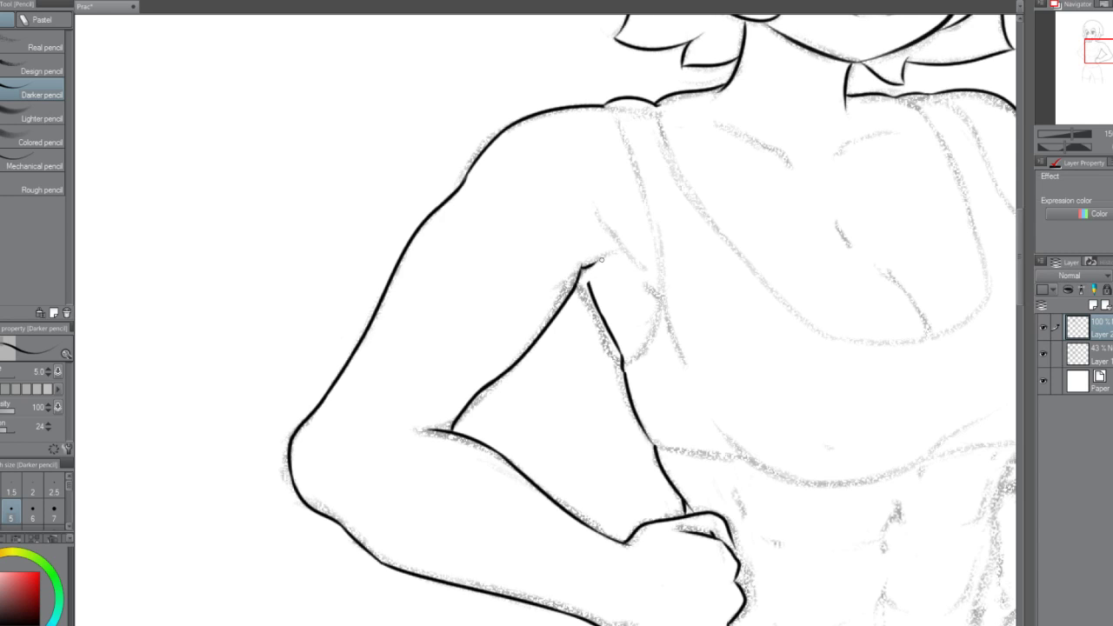
pyautogui.moveTo(595, 261); pyautogui.dragTo(638, 290)
pyautogui.hotkey('ctrl', 'z')
pyautogui.scroll(-2, 592, 275)
pyautogui.scroll(3, 595, 261)
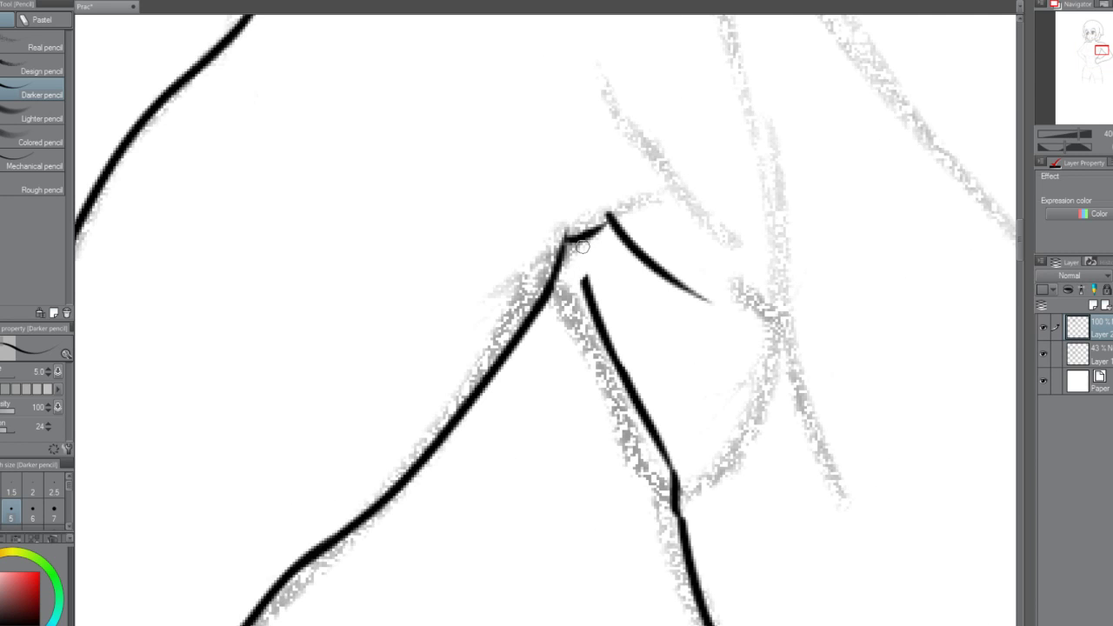
pyautogui.scroll(-2, 584, 221)
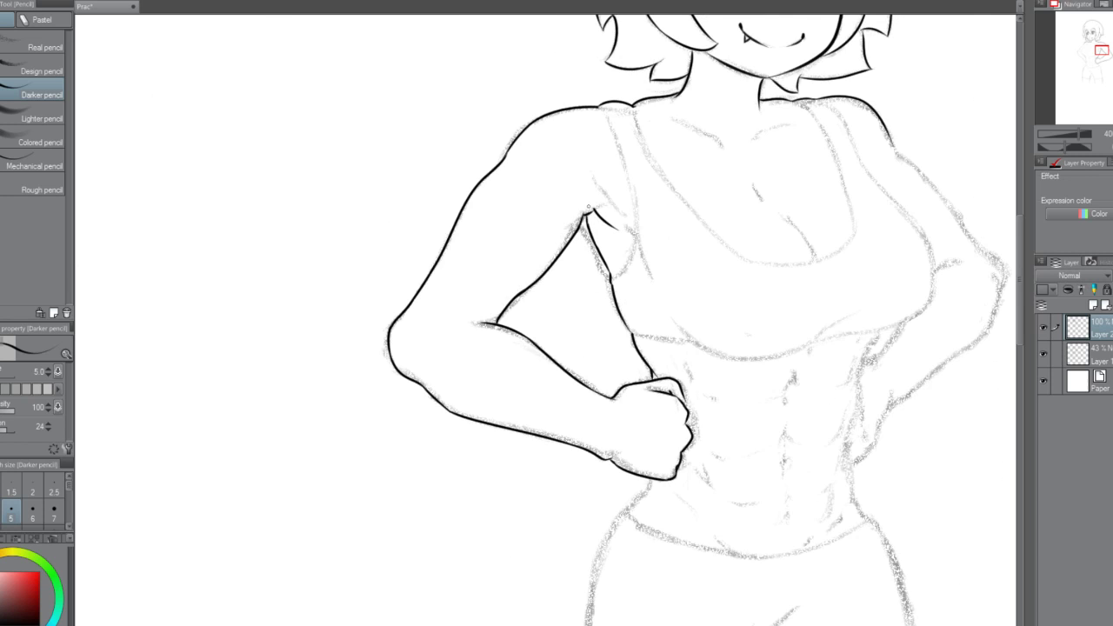
pyautogui.scroll(2, 582, 271)
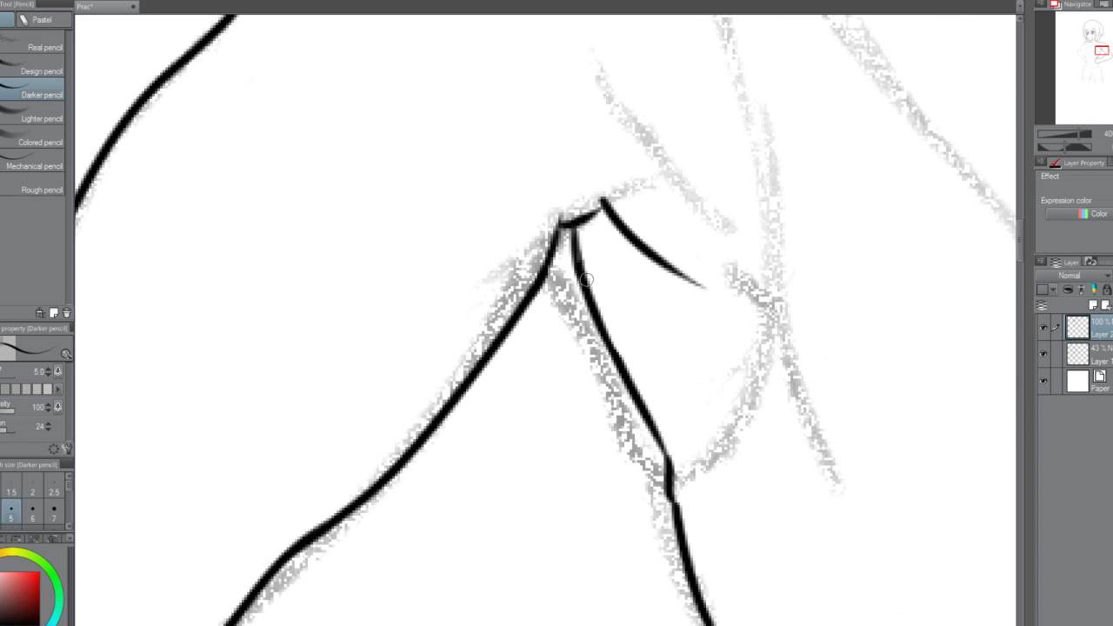
# Hide the 43% opacity sketch layer to leave only the ink lines.
pyautogui.scroll(1, 588, 266)
pyautogui.scroll(-1, 591, 267)
pyautogui.scroll(-3, 591, 266)
pyautogui.scroll(-1, 591, 267)
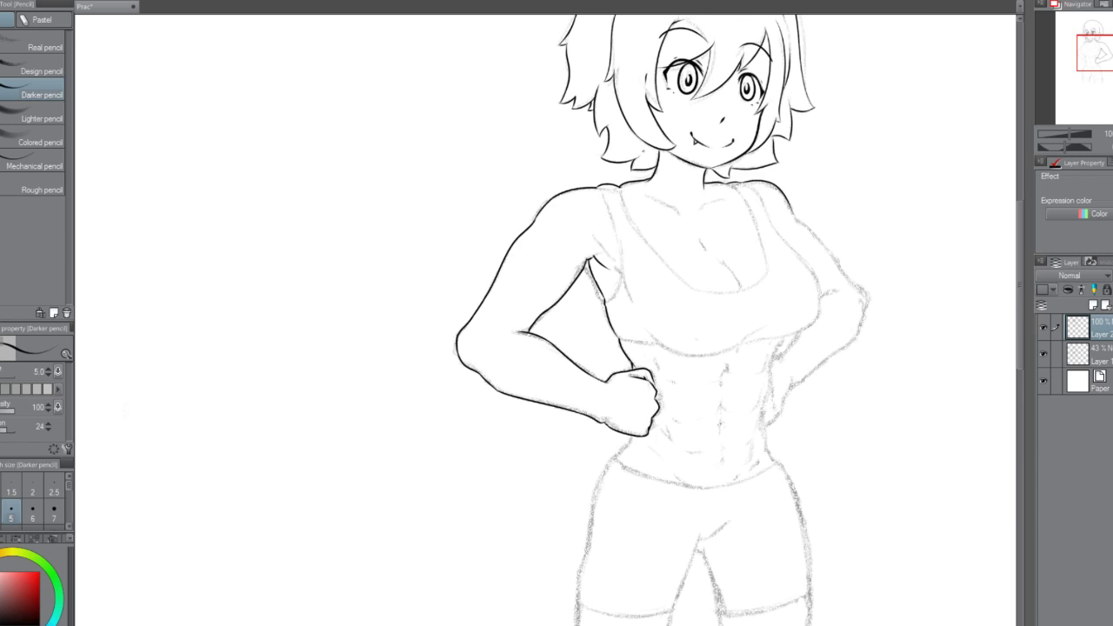
pyautogui.scroll(-3, 649, 138)
pyautogui.scroll(3, 648, 137)
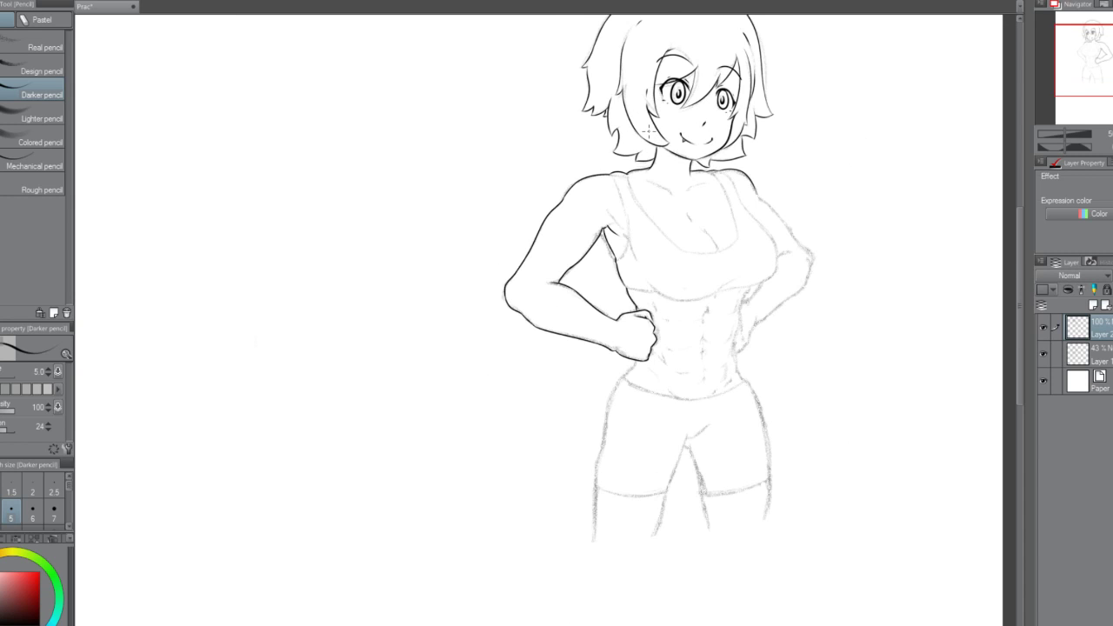
pyautogui.click(1042, 354)
pyautogui.click(1042, 354)
pyautogui.click(1043, 354)
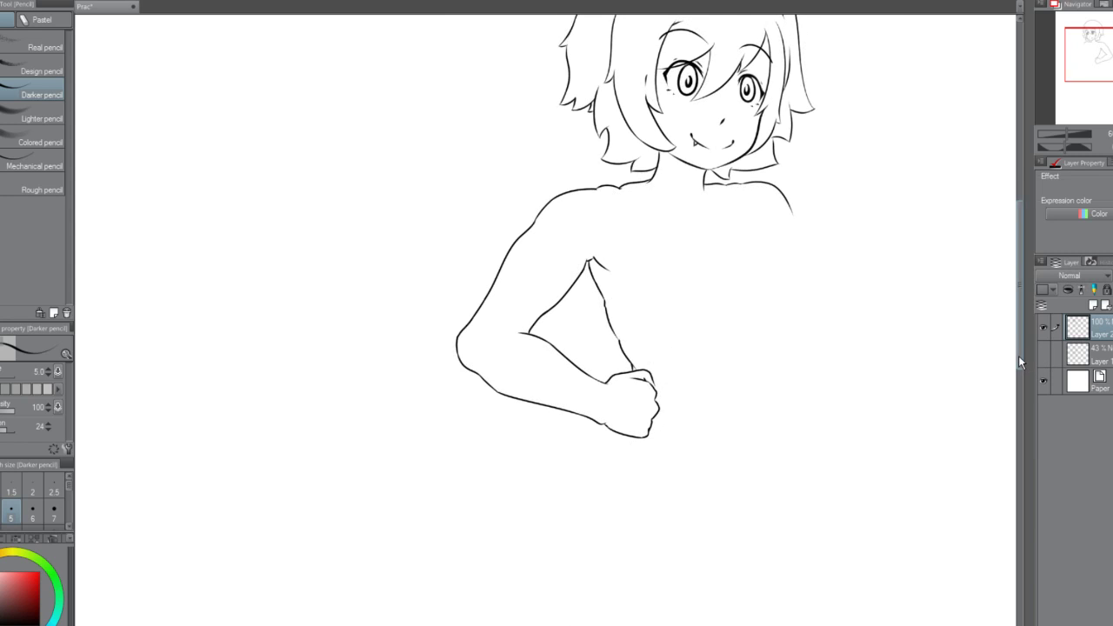
pyautogui.click(1042, 354)
pyautogui.click(1042, 354)
# Erase the upper section of the torso's side contour just below the armpit.
pyautogui.hotkey('ctrl', '-')
pyautogui.scroll(3, 659, 306)
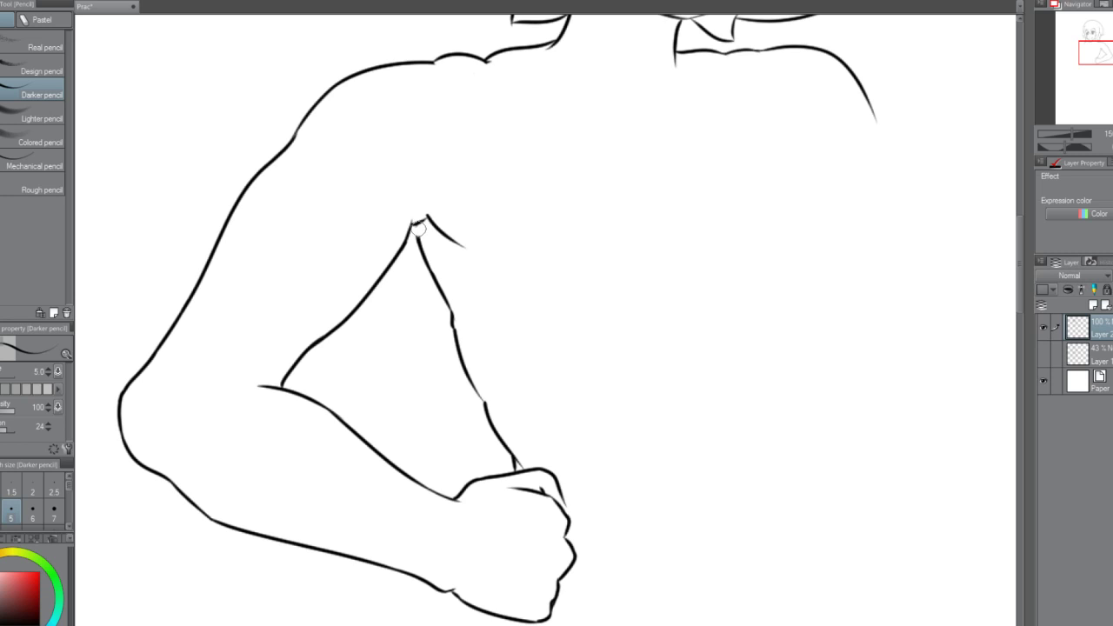
pyautogui.moveTo(418, 228)
pyautogui.mouseDown()
pyautogui.moveTo(447, 295)
pyautogui.moveTo(470, 316)
pyautogui.mouseUp()
pyautogui.scroll(-5, 470, 316)
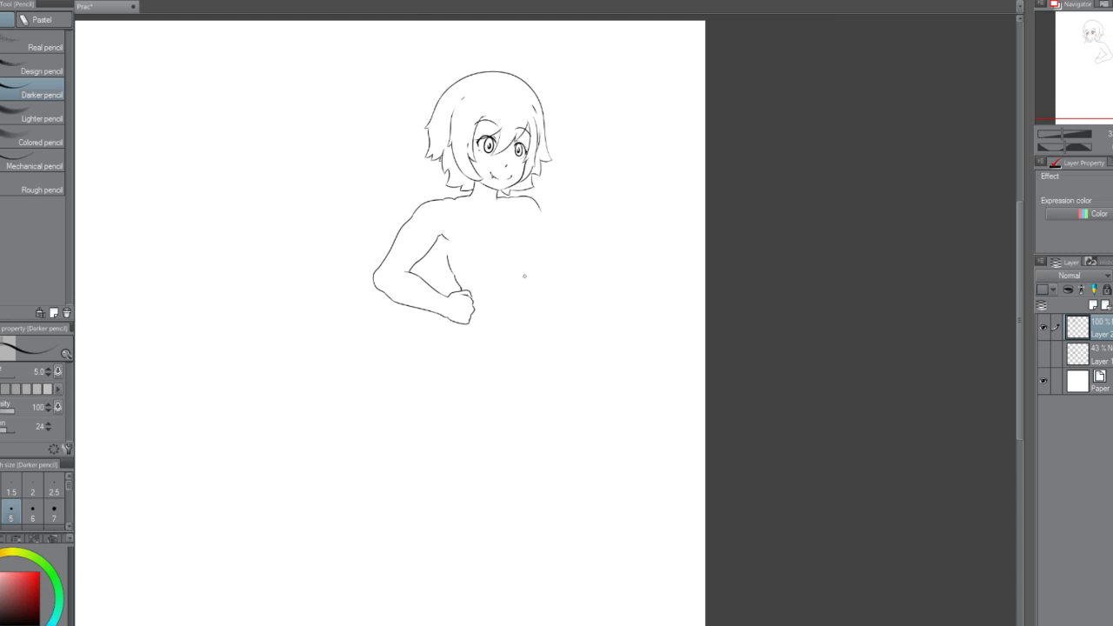
pyautogui.scroll(2, 524, 276)
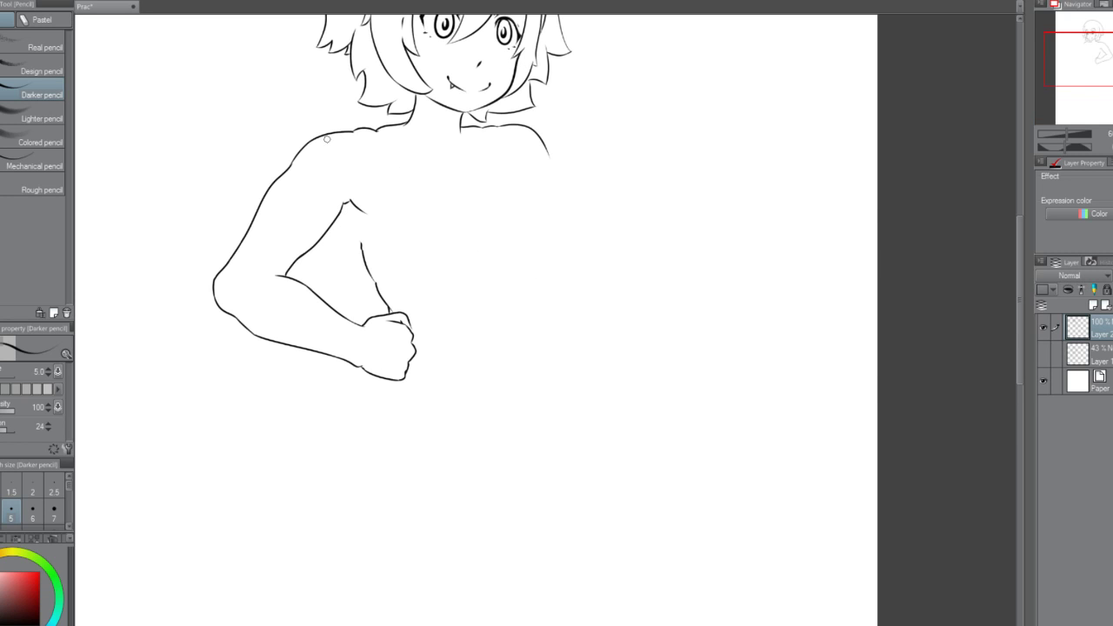
# Erase the short armpit crease sloping toward the chest, leaving only the inner arm line's tip.
pyautogui.moveTo(1019, 290); pyautogui.dragTo(1018, 268)
pyautogui.scroll(3, 337, 252)
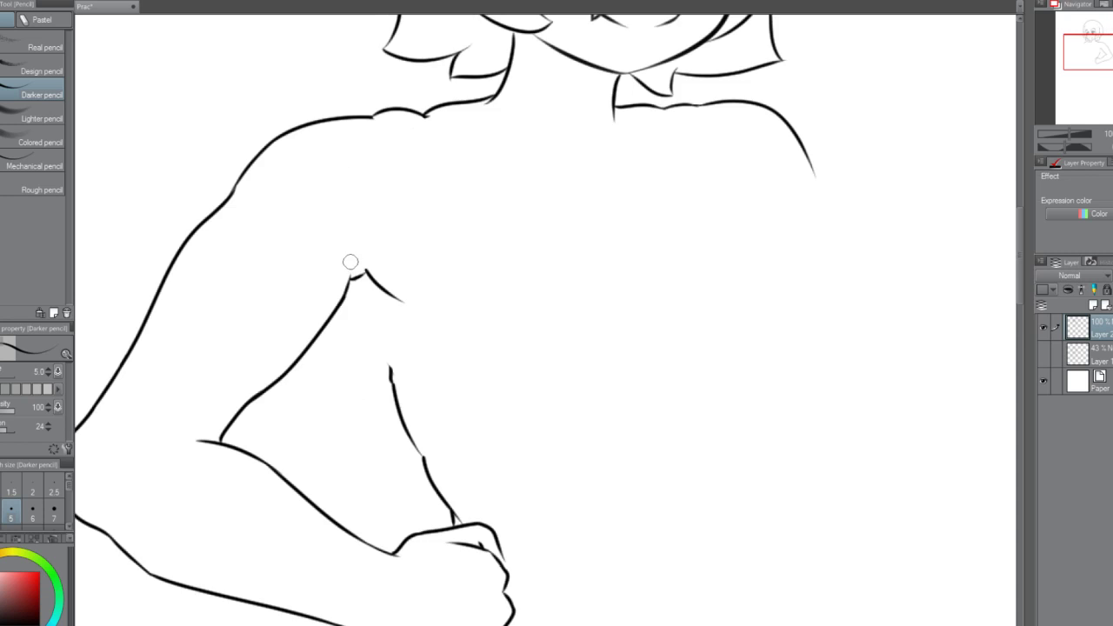
pyautogui.scroll(1, 410, 301)
pyautogui.scroll(-2, 407, 295)
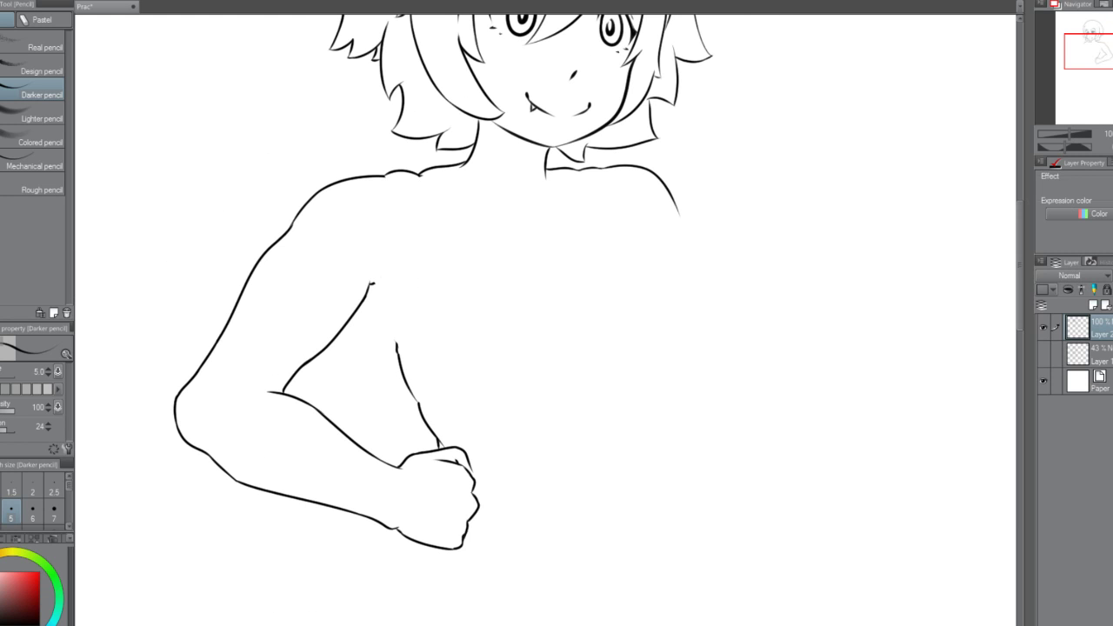
# Lasso the upper arm lines from shoulder to elbow and shift them slightly toward the torso in a free transform.
pyautogui.press('m')
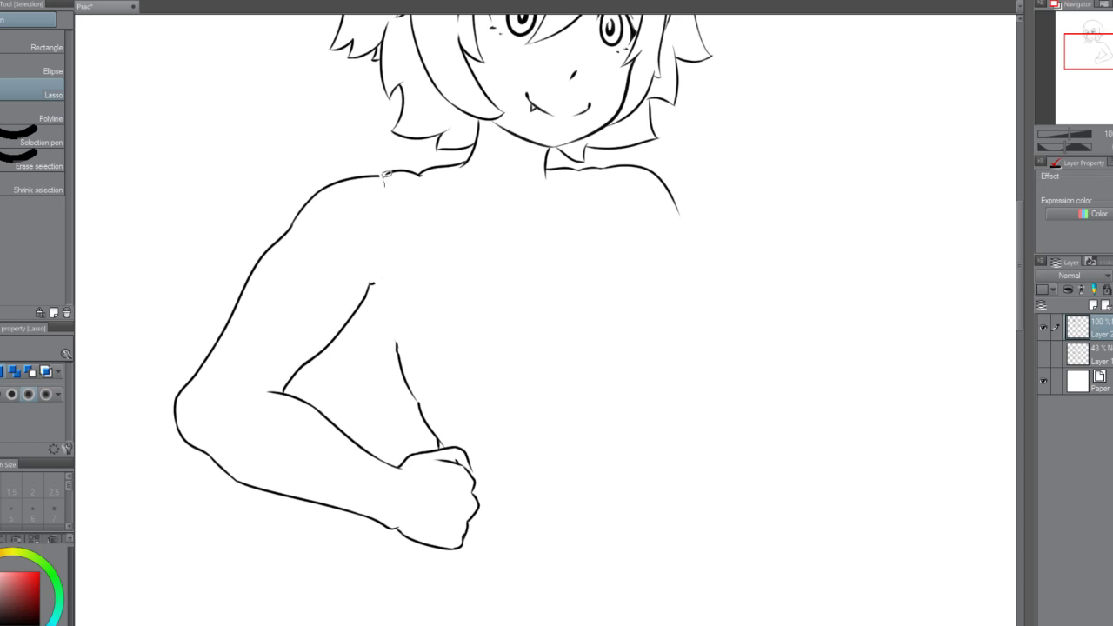
pyautogui.moveTo(384, 185)
pyautogui.mouseDown()
pyautogui.moveTo(313, 159)
pyautogui.moveTo(228, 236)
pyautogui.moveTo(159, 366)
pyautogui.moveTo(151, 441)
pyautogui.moveTo(206, 528)
pyautogui.moveTo(358, 594)
pyautogui.moveTo(468, 606)
pyautogui.moveTo(494, 599)
pyautogui.moveTo(302, 544)
pyautogui.moveTo(225, 491)
pyautogui.moveTo(174, 425)
pyautogui.moveTo(174, 379)
pyautogui.moveTo(229, 370)
pyautogui.moveTo(287, 387)
pyautogui.moveTo(330, 380)
pyautogui.moveTo(374, 333)
pyautogui.moveTo(399, 289)
pyautogui.moveTo(392, 184)
pyautogui.mouseUp()
pyautogui.hotkey('ctrl', 't')
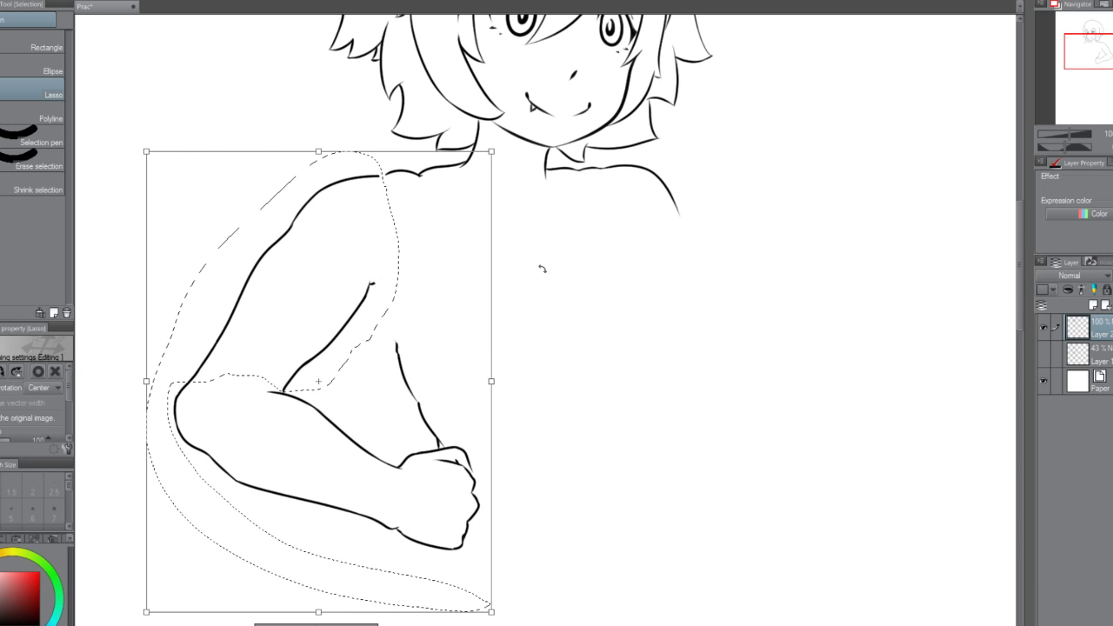
pyautogui.moveTo(479, 179); pyautogui.dragTo(483, 183)
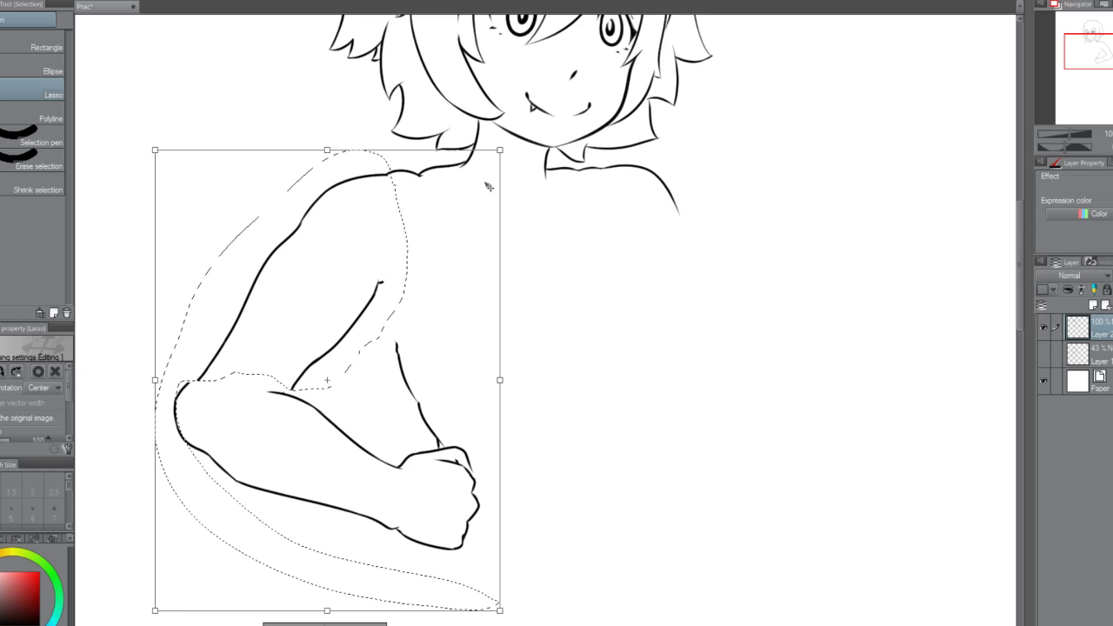
pyautogui.scroll(-4, 489, 186)
pyautogui.scroll(4, 489, 187)
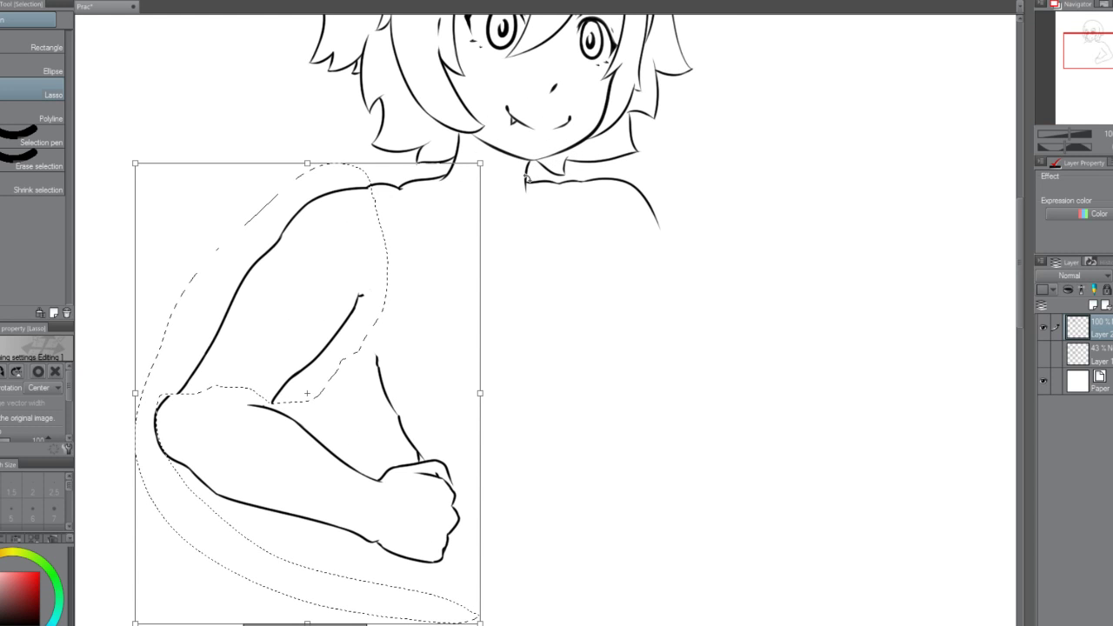
# Rotate the upper arm slightly clockwise, fine-tune its position at the shoulder, apply the transform and deselect.
pyautogui.moveTo(539, 172); pyautogui.dragTo(534, 184)
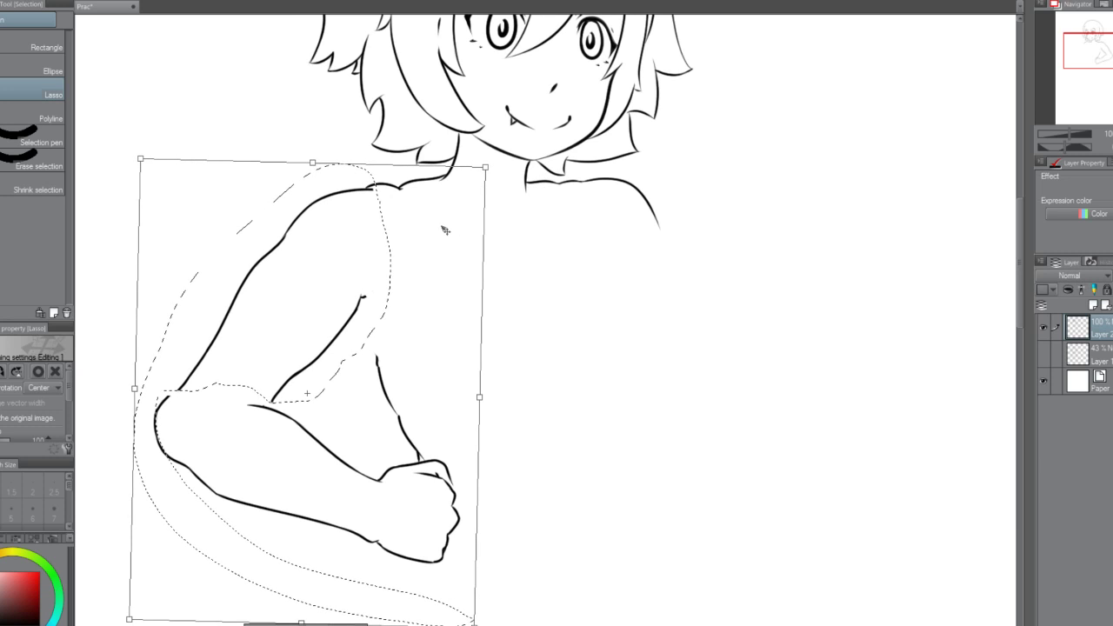
pyautogui.moveTo(443, 226); pyautogui.dragTo(452, 228)
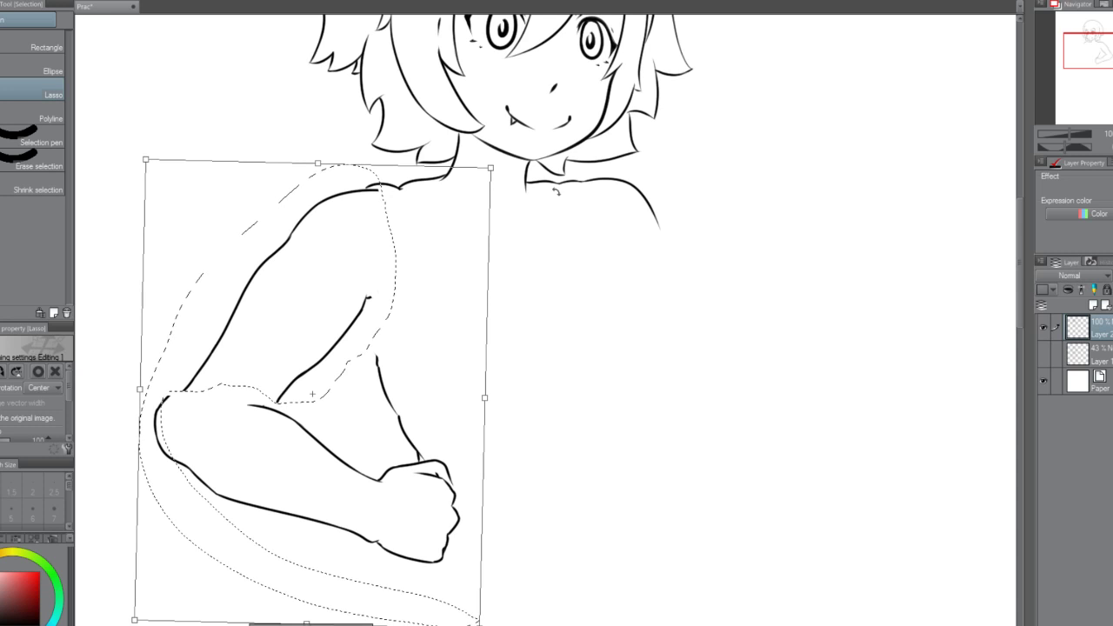
pyautogui.moveTo(442, 268); pyautogui.dragTo(445, 263)
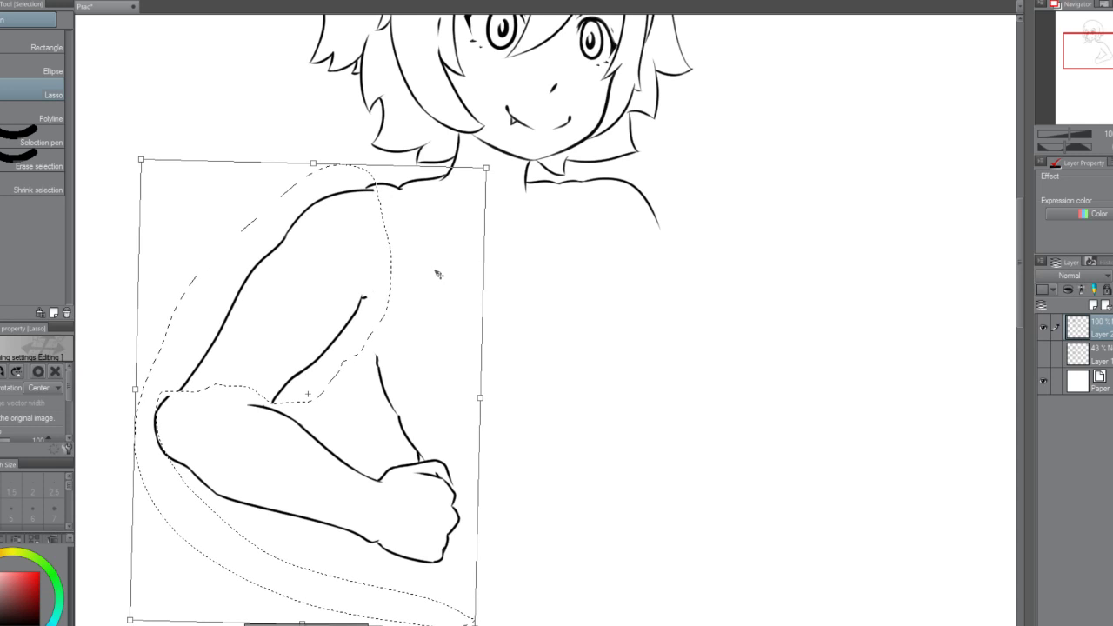
pyautogui.press('Return')
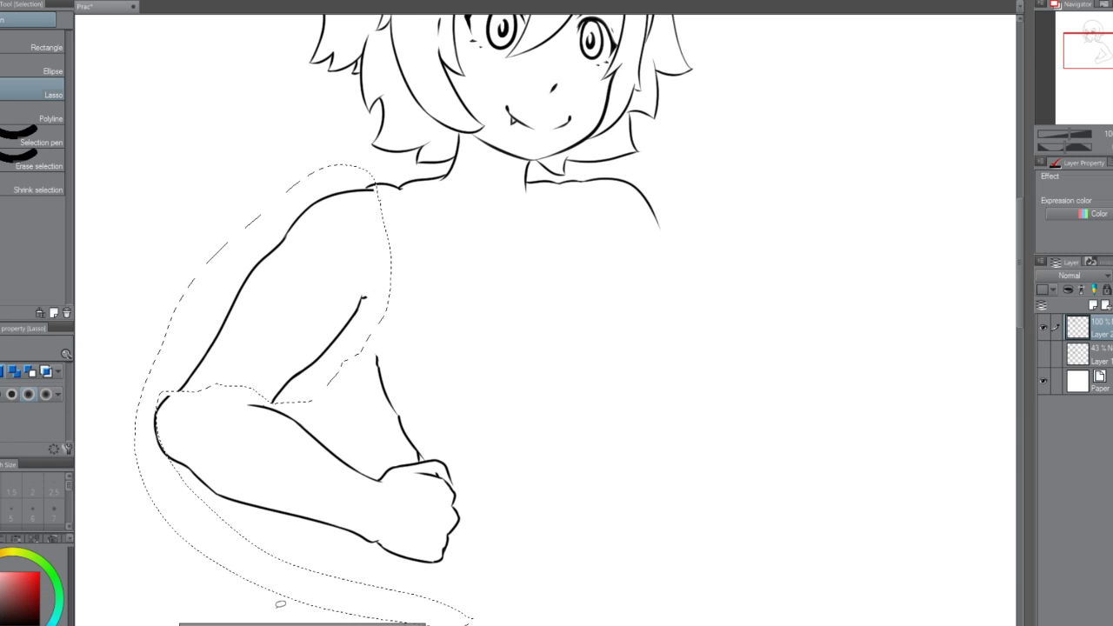
pyautogui.hotkey('ctrl', 'd')
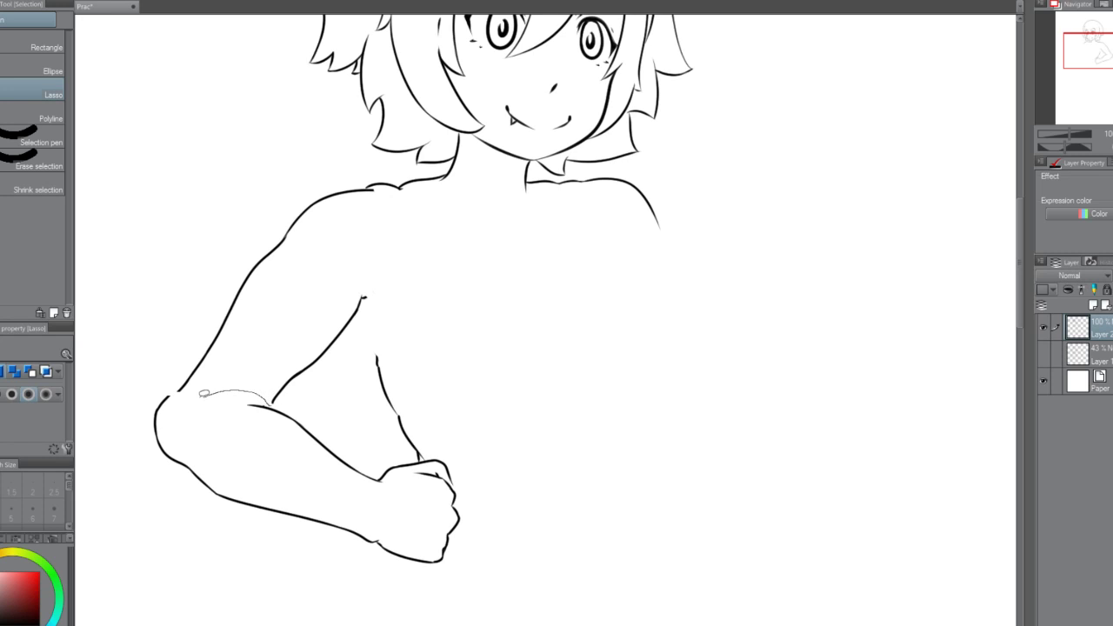
# Lasso the forearm and fist, rotate them clockwise and move them so the elbow meets the upper arm line.
pyautogui.moveTo(377, 611)
pyautogui.mouseDown()
pyautogui.moveTo(461, 593)
pyautogui.moveTo(488, 540)
pyautogui.moveTo(481, 467)
pyautogui.moveTo(436, 440)
pyautogui.mouseUp()
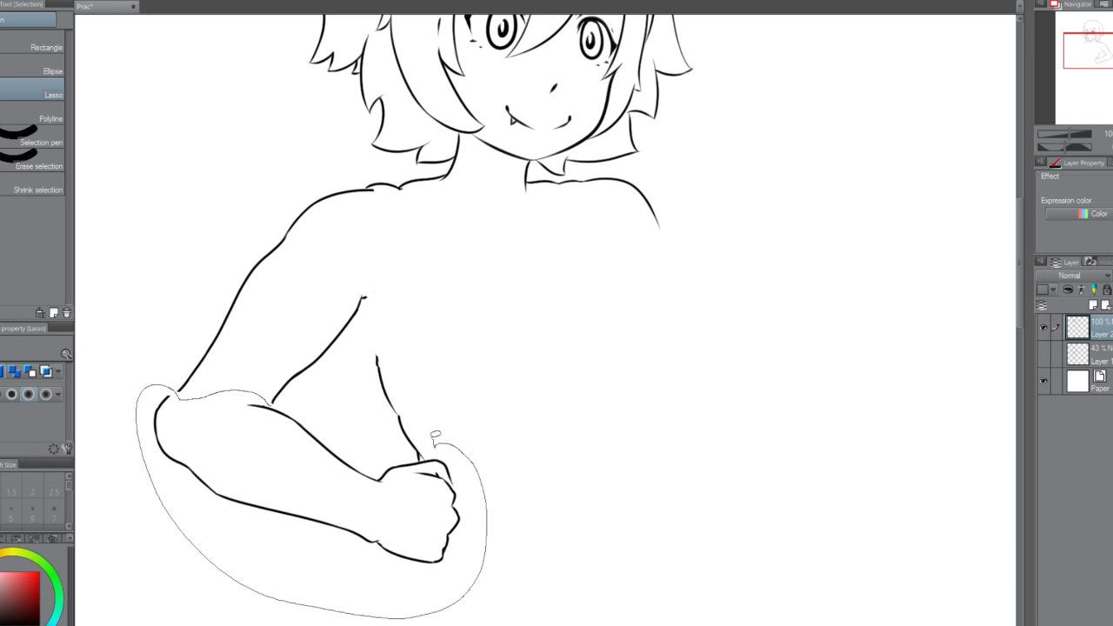
pyautogui.moveTo(434, 442)
pyautogui.mouseDown()
pyautogui.moveTo(367, 456)
pyautogui.moveTo(274, 399)
pyautogui.mouseUp()
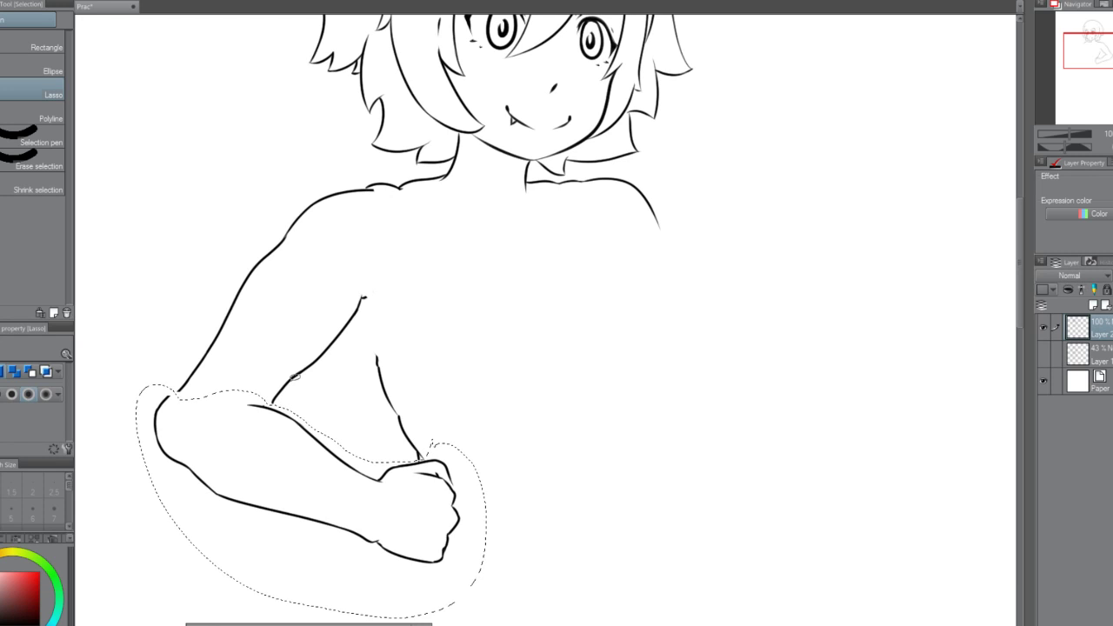
pyautogui.hotkey('ctrl', 't')
pyautogui.moveTo(523, 384)
pyautogui.mouseDown()
pyautogui.moveTo(544, 383)
pyautogui.moveTo(550, 394)
pyautogui.mouseUp()
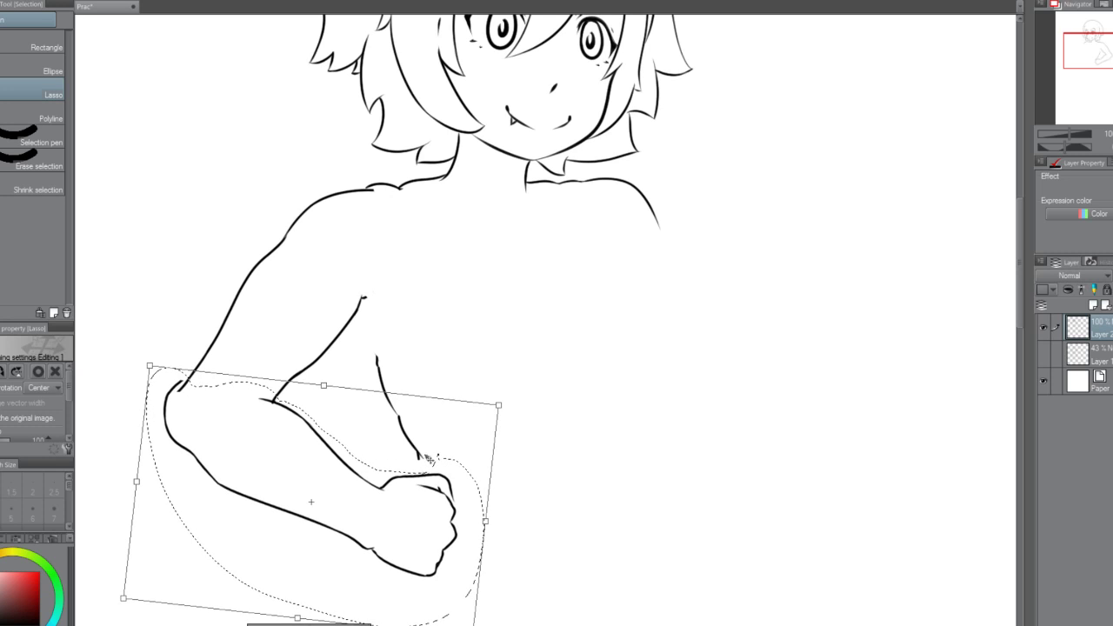
pyautogui.moveTo(406, 445); pyautogui.dragTo(410, 452)
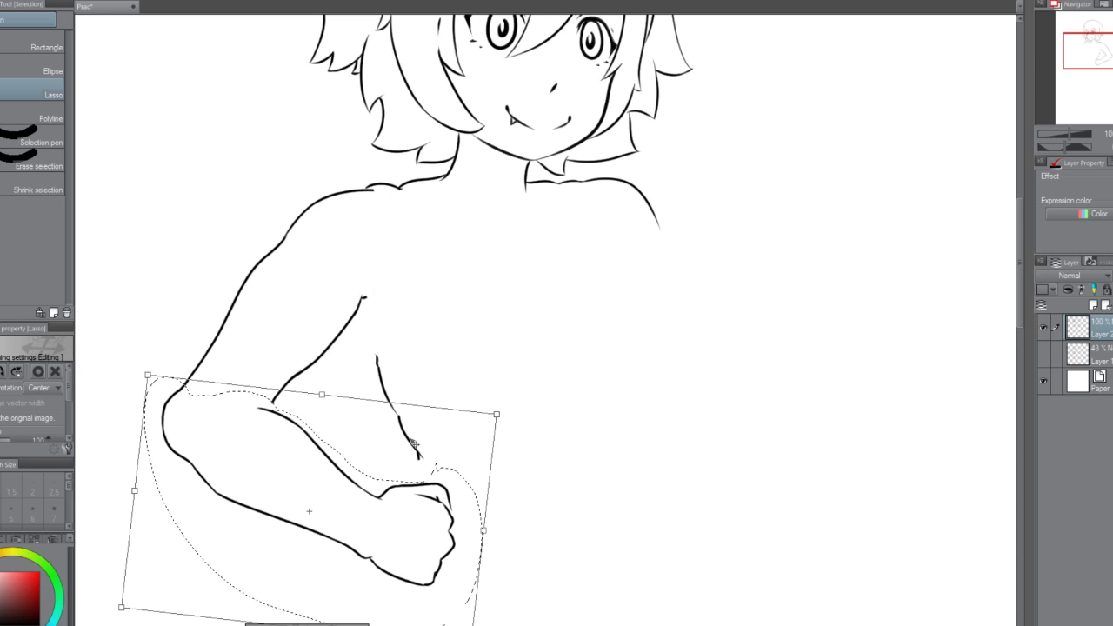
# Rotate the forearm and fist slightly further clockwise, nudge them down, apply the transform and deselect.
pyautogui.scroll(-4, 415, 445)
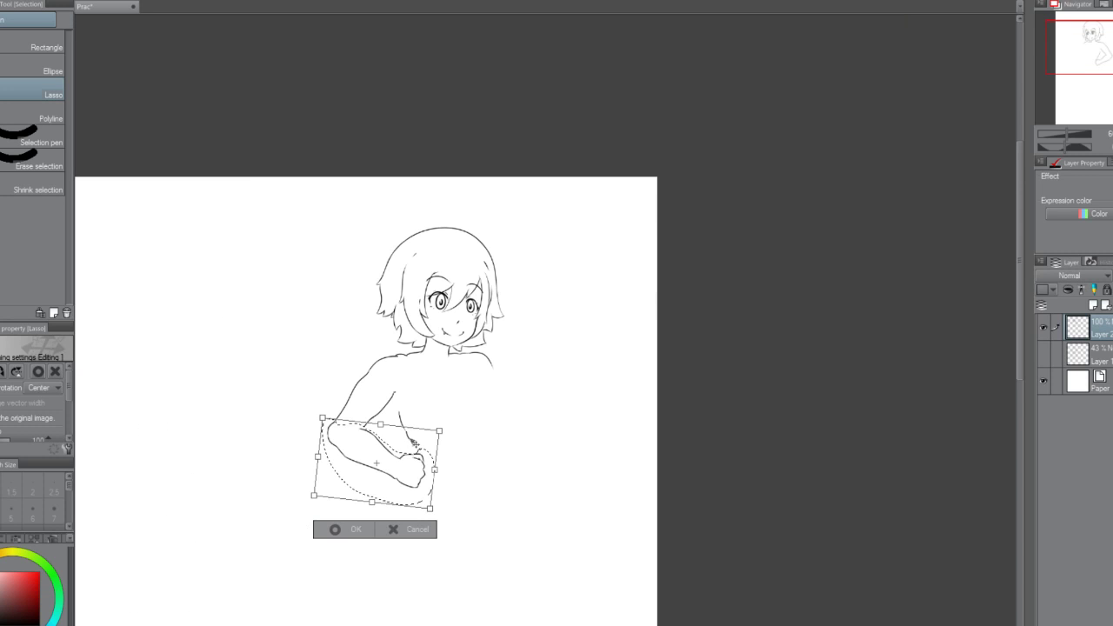
pyautogui.scroll(4, 414, 445)
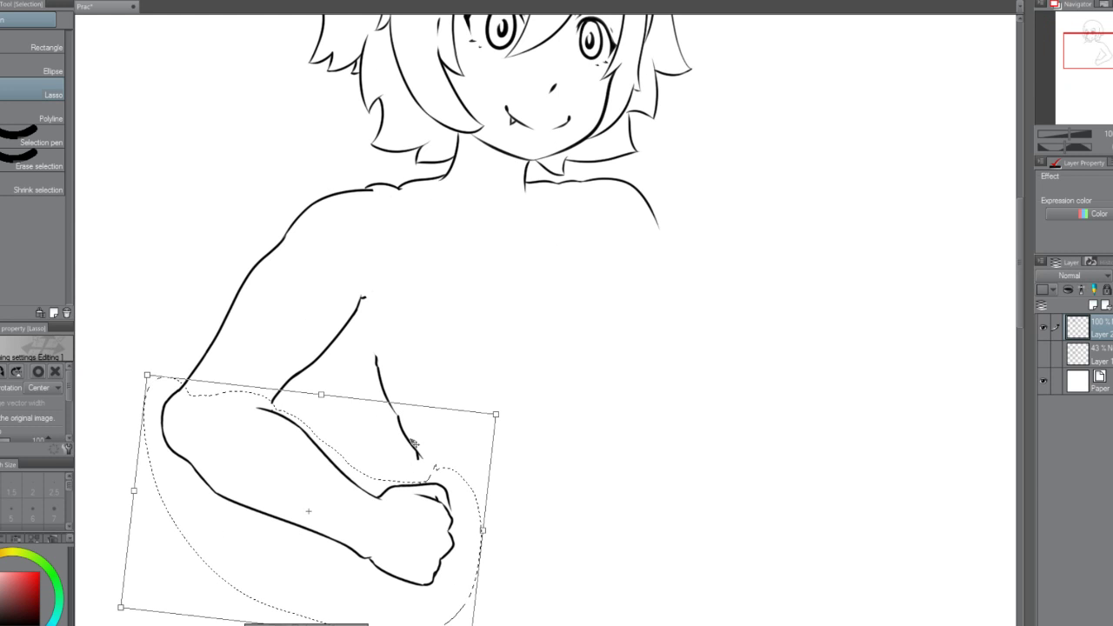
pyautogui.moveTo(527, 377); pyautogui.dragTo(538, 385)
pyautogui.moveTo(455, 452); pyautogui.dragTo(457, 460)
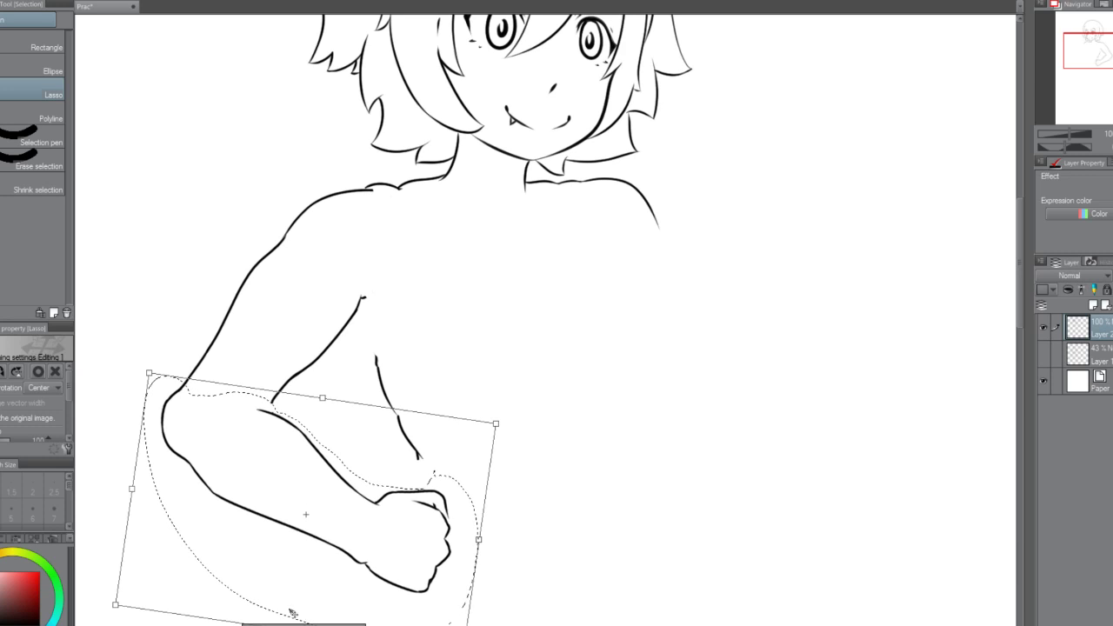
pyautogui.press('Return')
pyautogui.hotkey('ctrl', 'd')
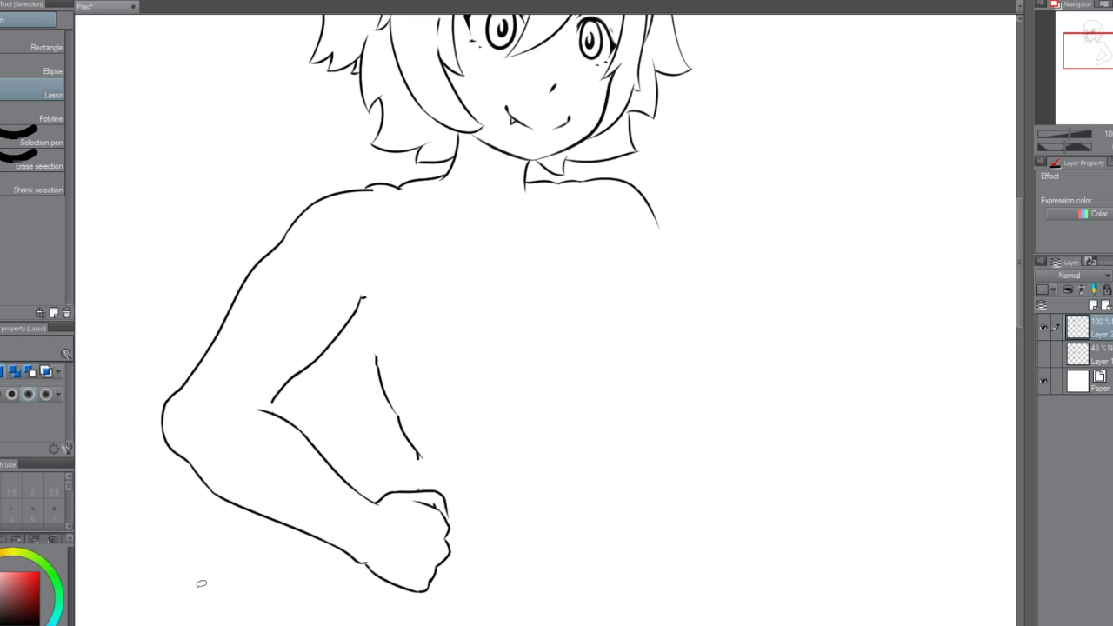
# Close the gap at the inner elbow with short Darker pencil strokes joining the upper arm and forearm lines.
pyautogui.scroll(2, 314, 355)
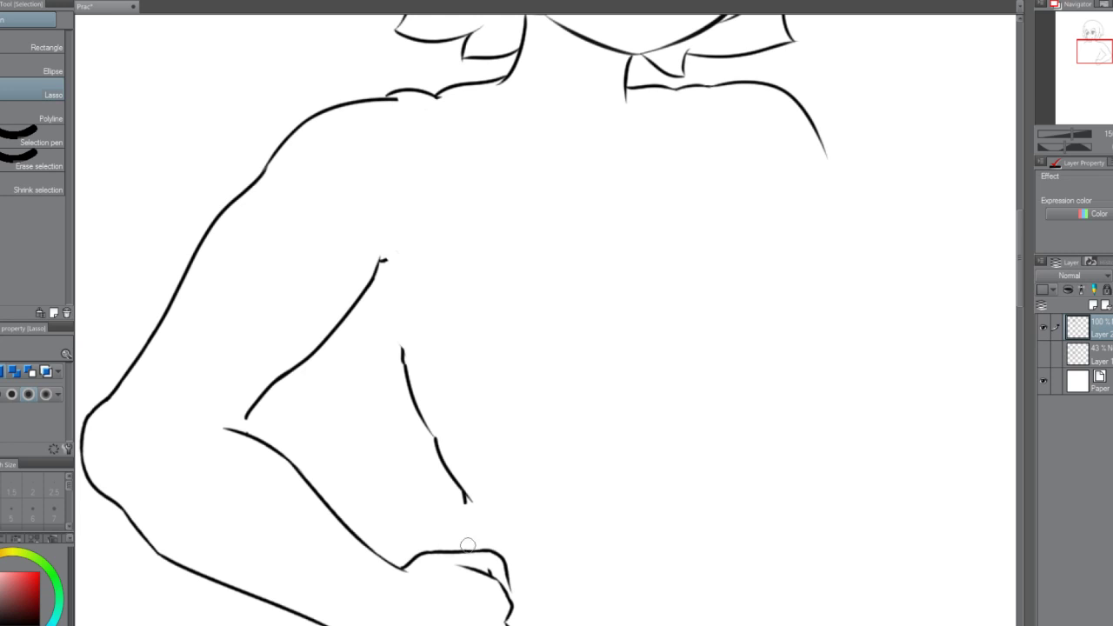
pyautogui.click(246, 432)
pyautogui.hotkey('ctrl', 'd')
pyautogui.press('p')
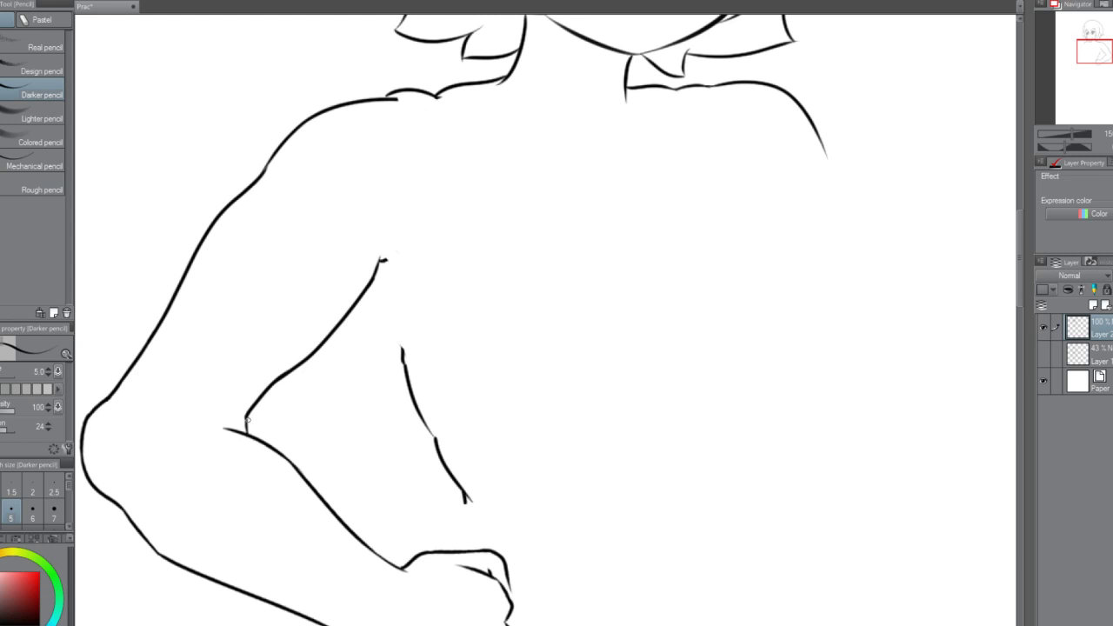
pyautogui.hotkey('ctrl', 'z')
pyautogui.moveTo(250, 409); pyautogui.dragTo(242, 427)
pyautogui.moveTo(239, 429); pyautogui.dragTo(251, 432)
pyautogui.scroll(-3, 223, 382)
pyautogui.scroll(2, 222, 382)
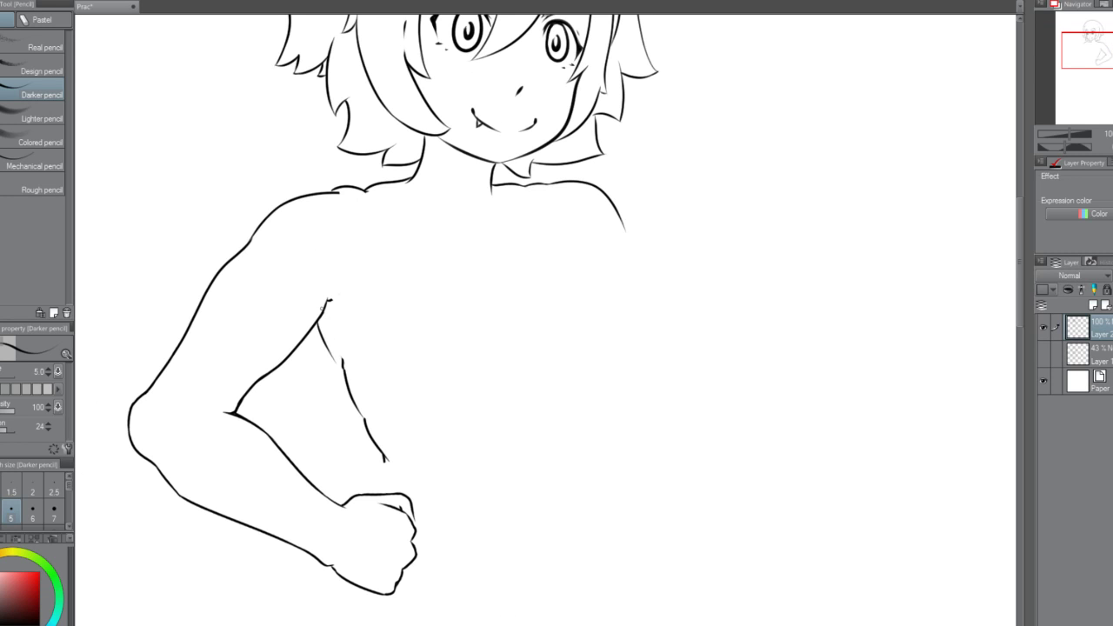
# Ink the upper torso side from the inner arm line near the armpit down to the existing side contour.
pyautogui.moveTo(318, 324); pyautogui.dragTo(341, 360)
pyautogui.hotkey('ctrl', 'z')
pyautogui.hotkey('ctrl', 'z')
pyautogui.hotkey('ctrl', 'z')
pyautogui.scroll(-2, 334, 270)
pyautogui.scroll(2, 348, 283)
# Redraw the armpit crease as a short line sloping down from the armpit corner toward the chest.
pyautogui.moveTo(314, 292); pyautogui.dragTo(350, 313)
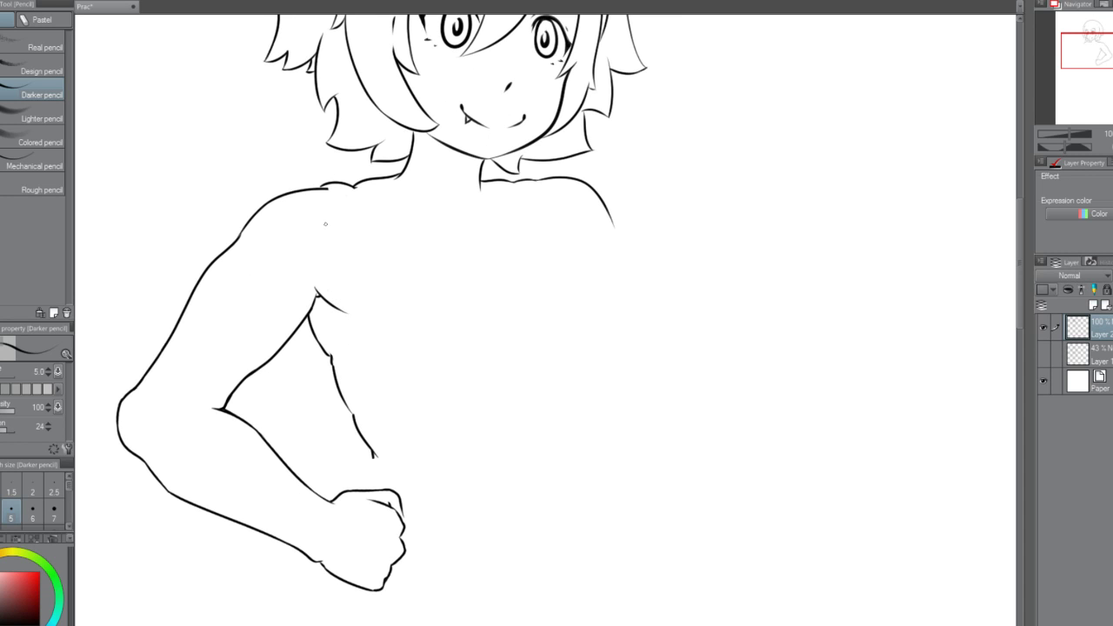
pyautogui.scroll(-3, 325, 224)
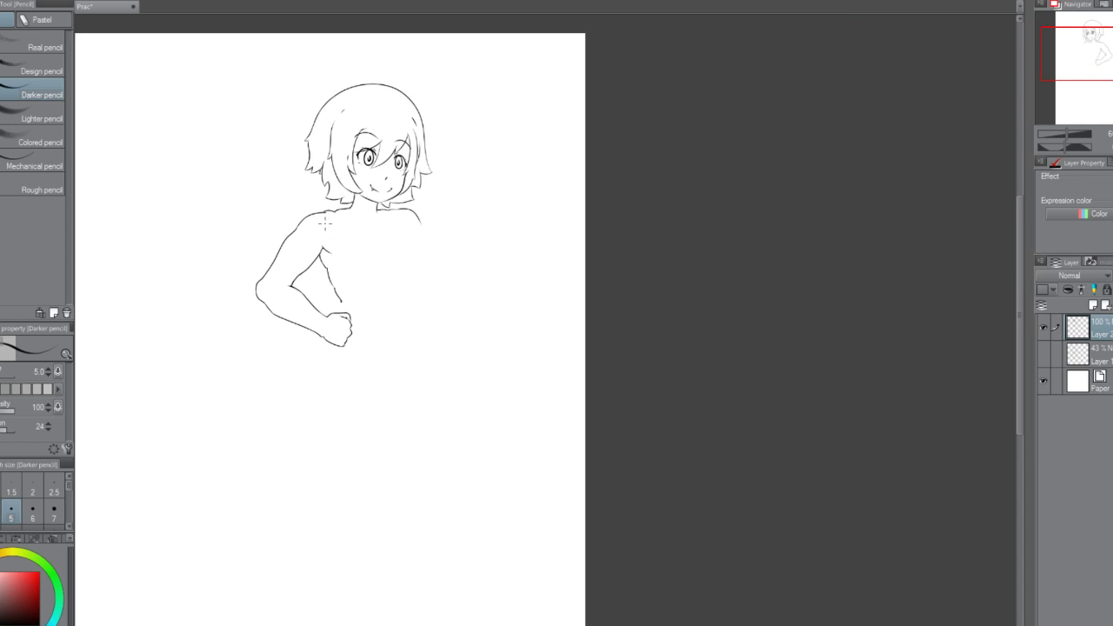
pyautogui.scroll(2, 324, 223)
pyautogui.scroll(2, 324, 223)
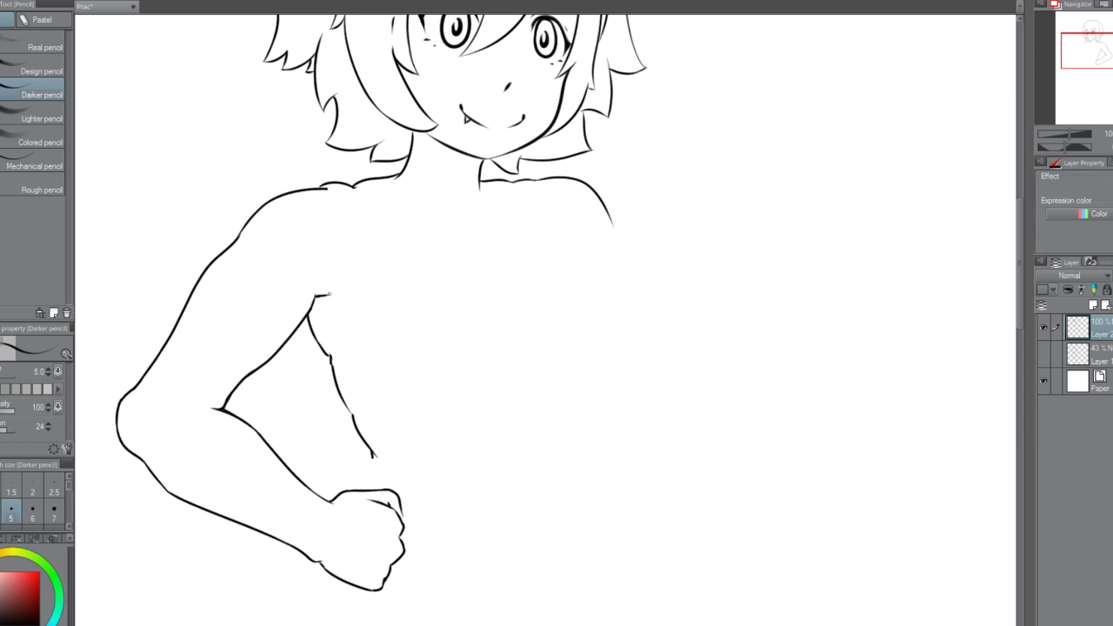
pyautogui.moveTo(339, 310); pyautogui.dragTo(341, 312)
pyautogui.hotkey('ctrl', 'z')
pyautogui.hotkey('ctrl', 'z')
pyautogui.moveTo(329, 301)
pyautogui.mouseDown()
pyautogui.moveTo(342, 321)
pyautogui.moveTo(344, 310)
pyautogui.mouseUp()
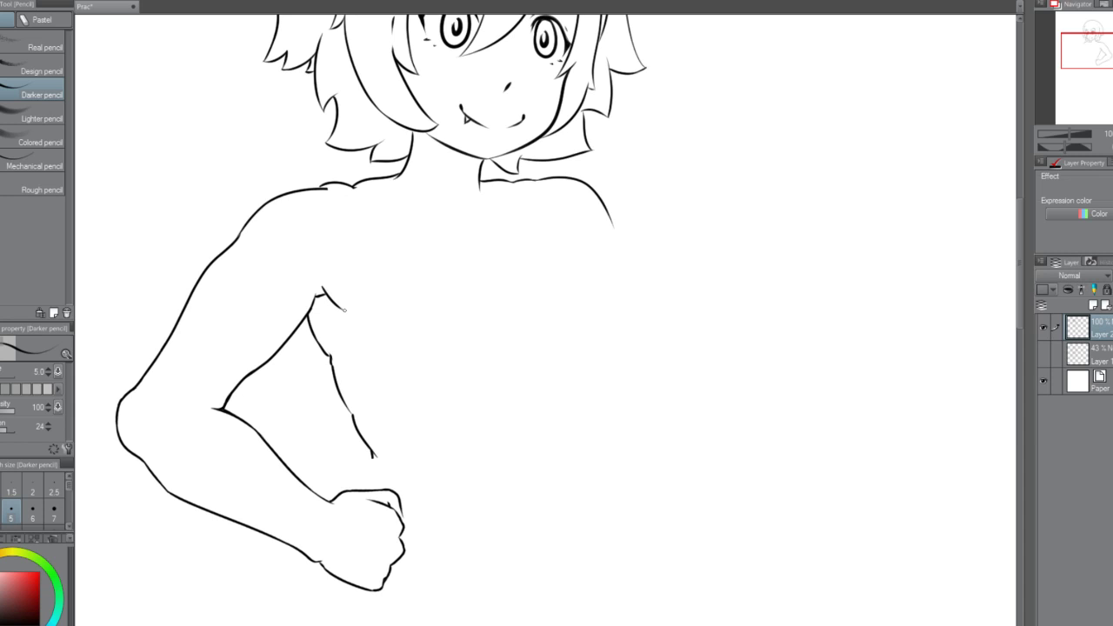
# Show the 43% opacity sketch layer again and compare the adjusted arm with the sketch.
pyautogui.click(1042, 351)
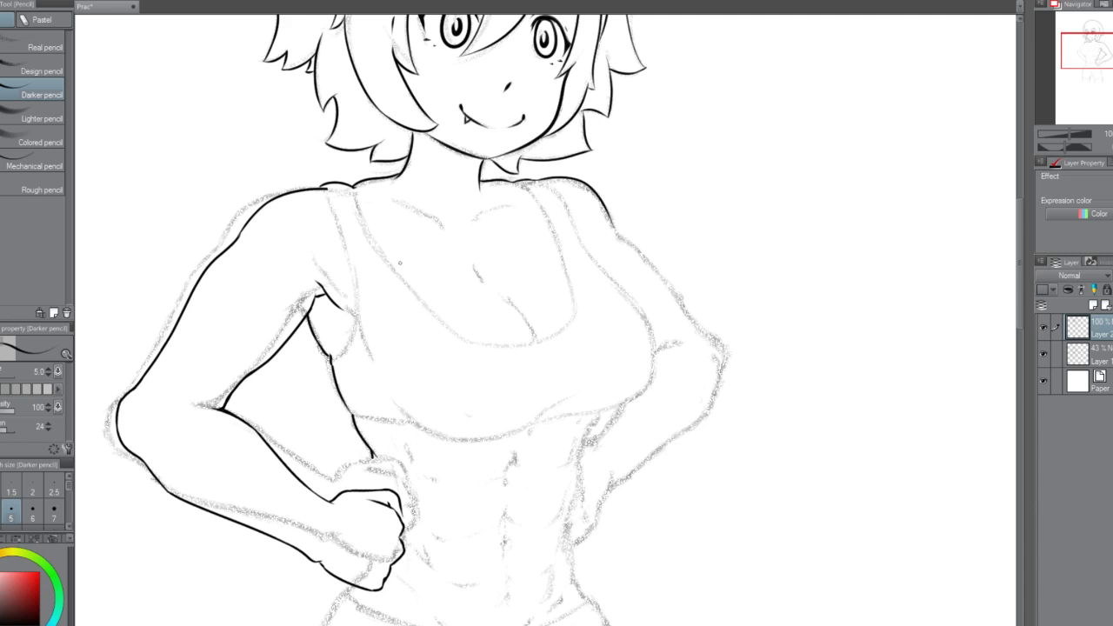
pyautogui.scroll(4, 323, 182)
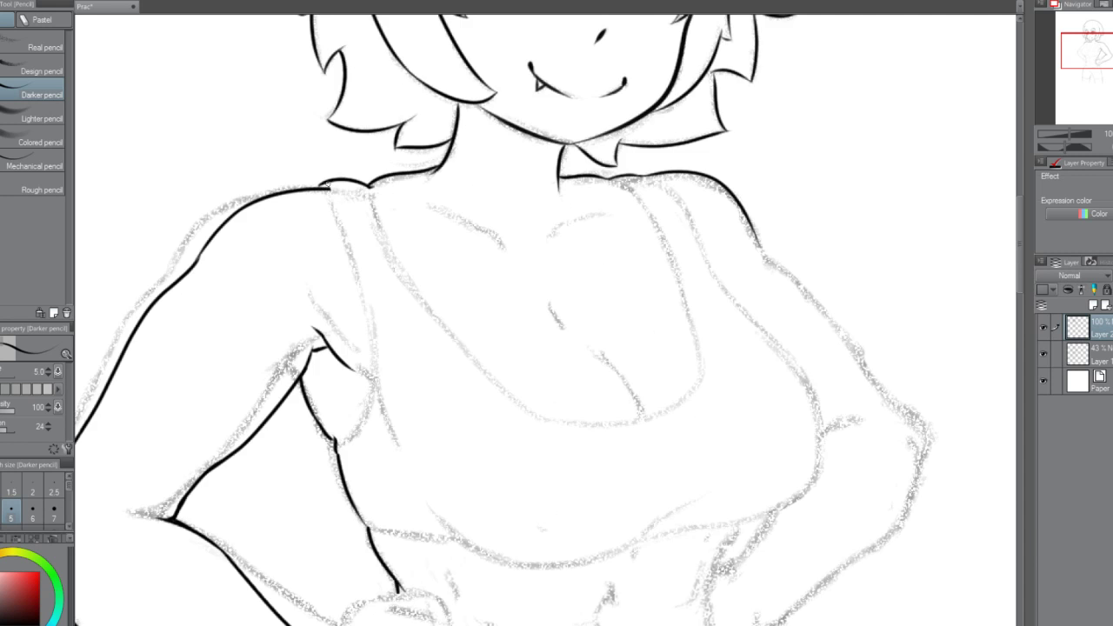
pyautogui.moveTo(325, 212)
pyautogui.mouseDown()
pyautogui.moveTo(348, 216)
pyautogui.moveTo(299, 209)
pyautogui.moveTo(322, 218)
pyautogui.mouseUp()
pyautogui.scroll(-4, 320, 217)
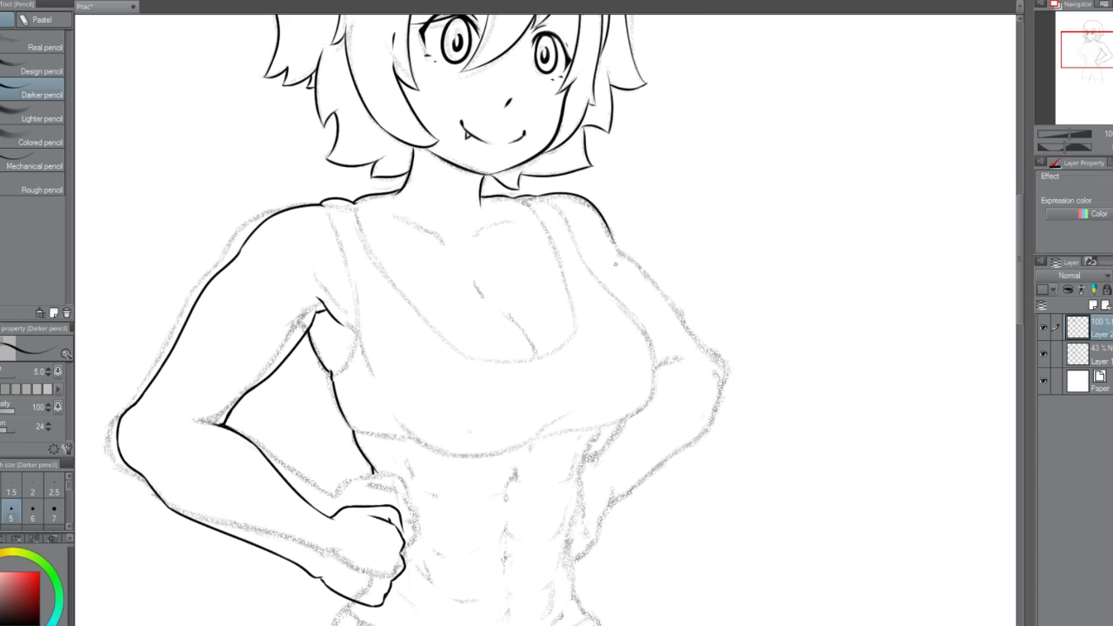
pyautogui.scroll(-2, 615, 263)
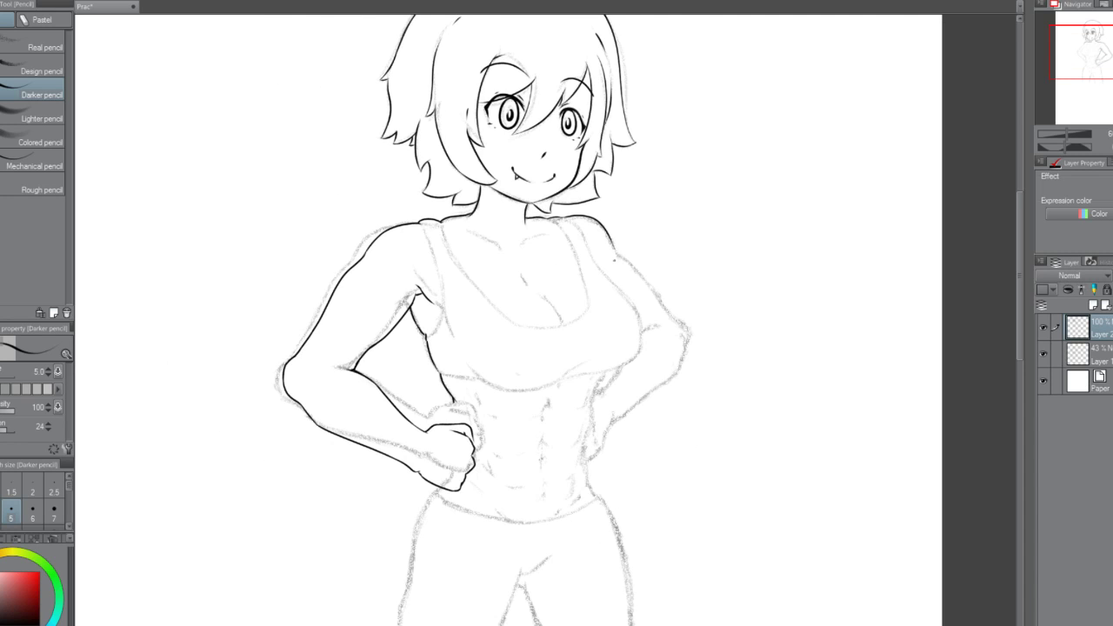
# Extend the torso's side contour down to the top of the fist with a short line at the waist.
pyautogui.scroll(1, 614, 259)
pyautogui.scroll(1, 448, 474)
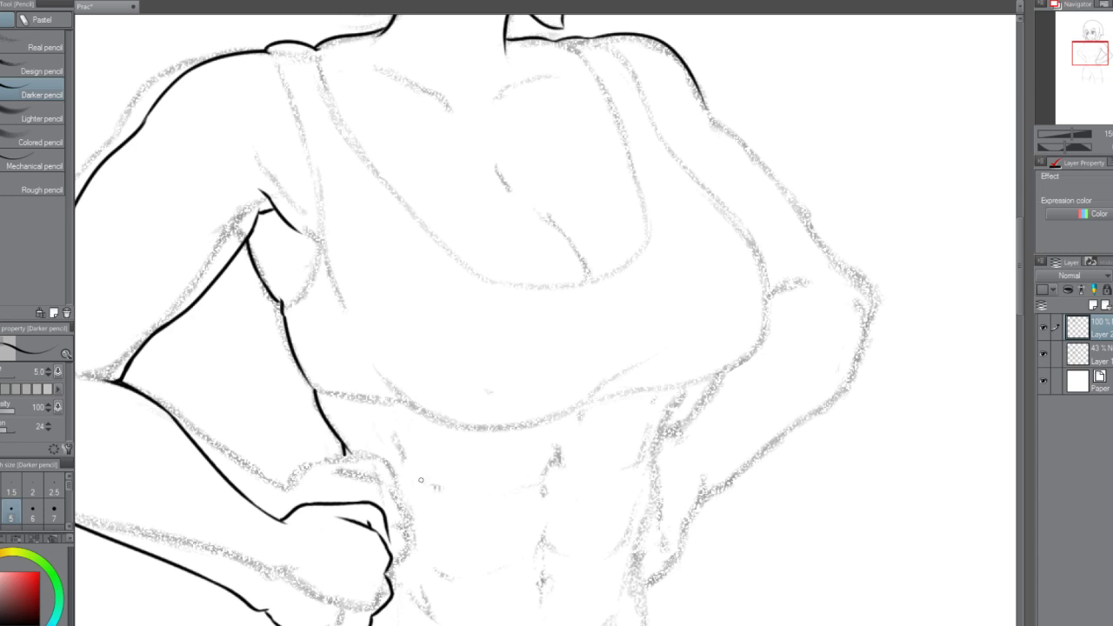
pyautogui.scroll(1, 420, 480)
pyautogui.hotkey('ctrl', 'z')
pyautogui.moveTo(342, 457); pyautogui.dragTo(352, 523)
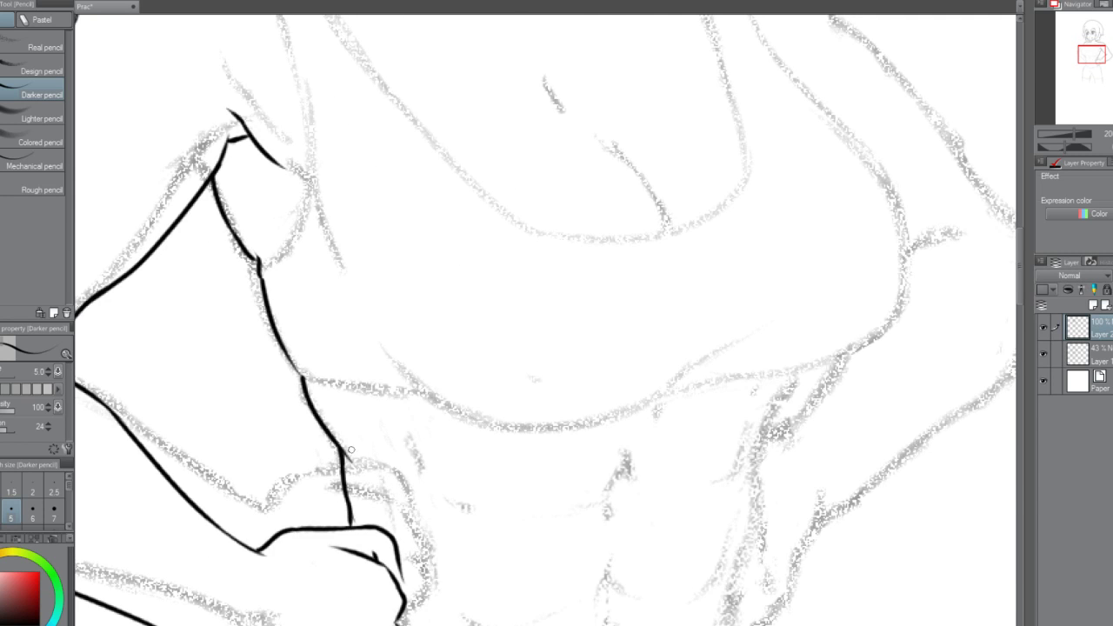
pyautogui.scroll(-2, 349, 449)
pyautogui.scroll(-3, 350, 450)
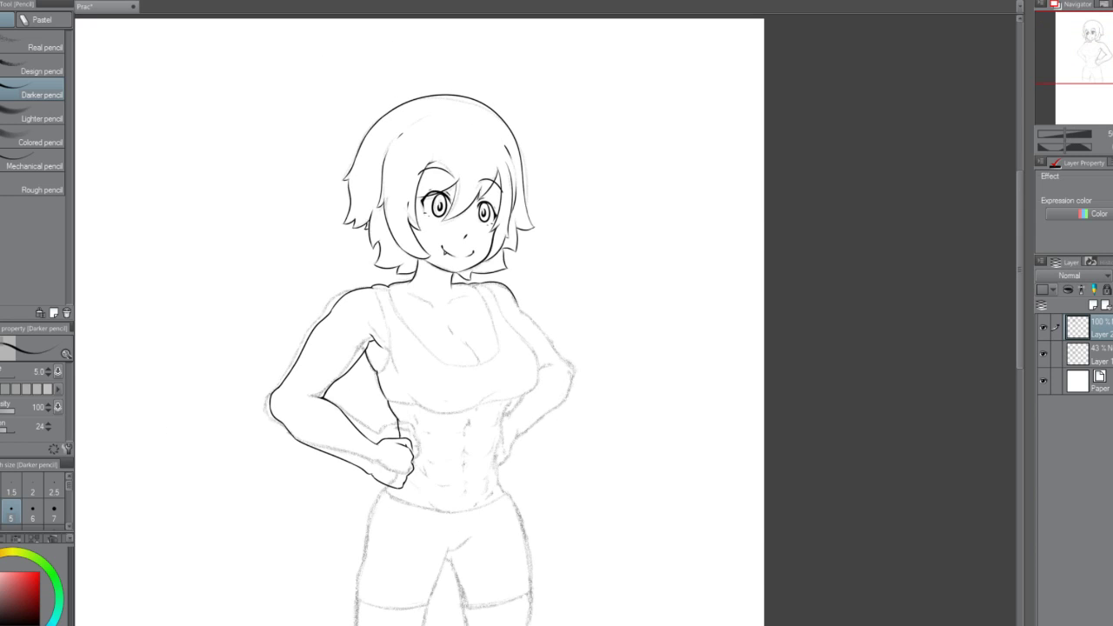
pyautogui.scroll(-1, 586, 515)
pyautogui.scroll(3, 456, 461)
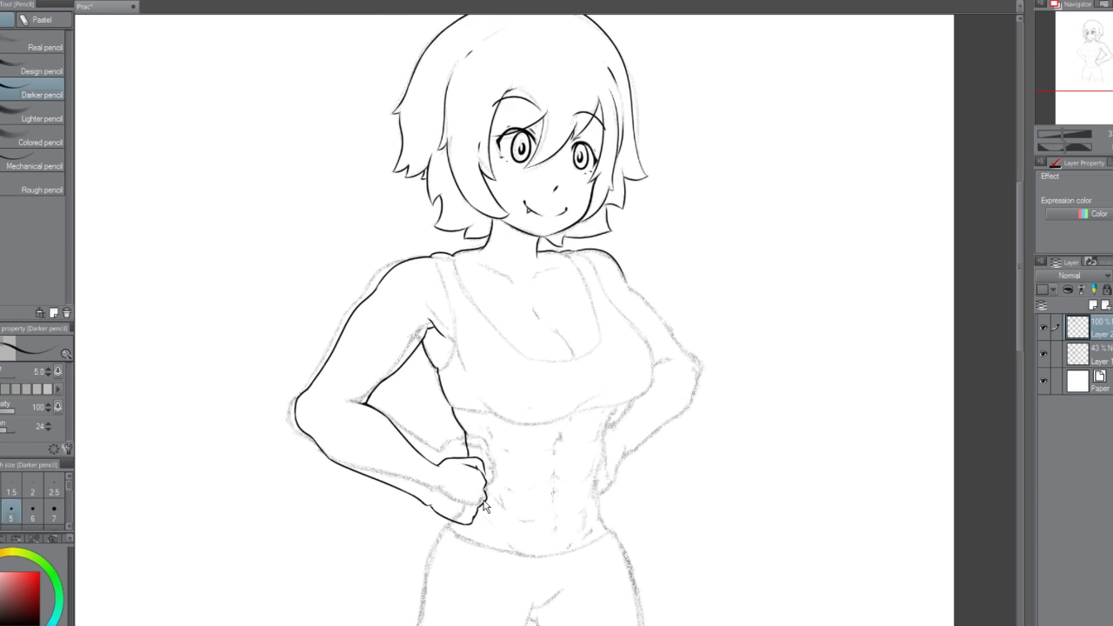
pyautogui.moveTo(1017, 289); pyautogui.dragTo(1015, 338)
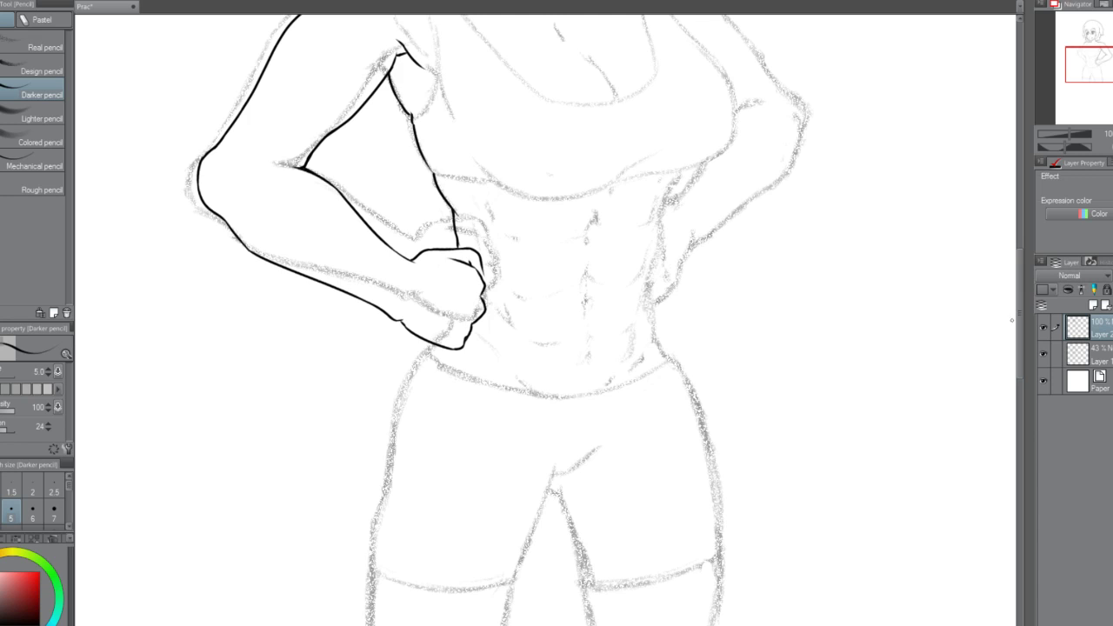
# Ink the outer edge of the tank top's strap on the inked arm's side, from the shoulder down to the armpit crease.
pyautogui.scroll(-1, 1006, 322)
pyautogui.scroll(1, 1005, 322)
pyautogui.scroll(-2, 1005, 321)
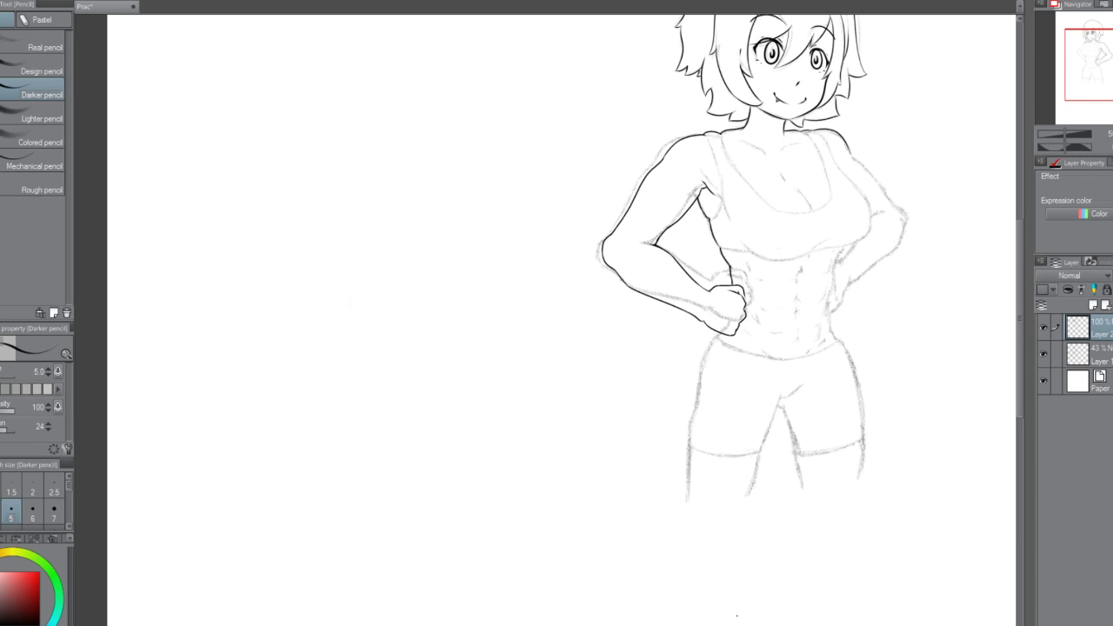
pyautogui.moveTo(757, 622); pyautogui.dragTo(832, 622)
pyautogui.scroll(1, 766, 539)
pyautogui.scroll(-1, 685, 353)
pyautogui.scroll(1, 755, 339)
pyautogui.scroll(1, 924, 296)
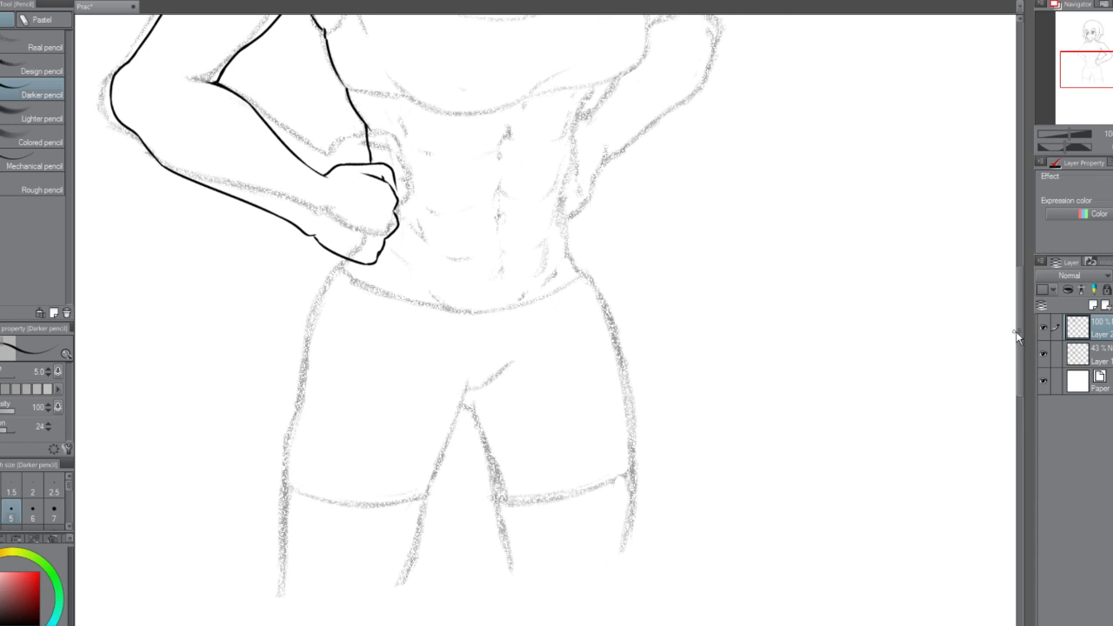
pyautogui.moveTo(1018, 351); pyautogui.dragTo(1016, 288)
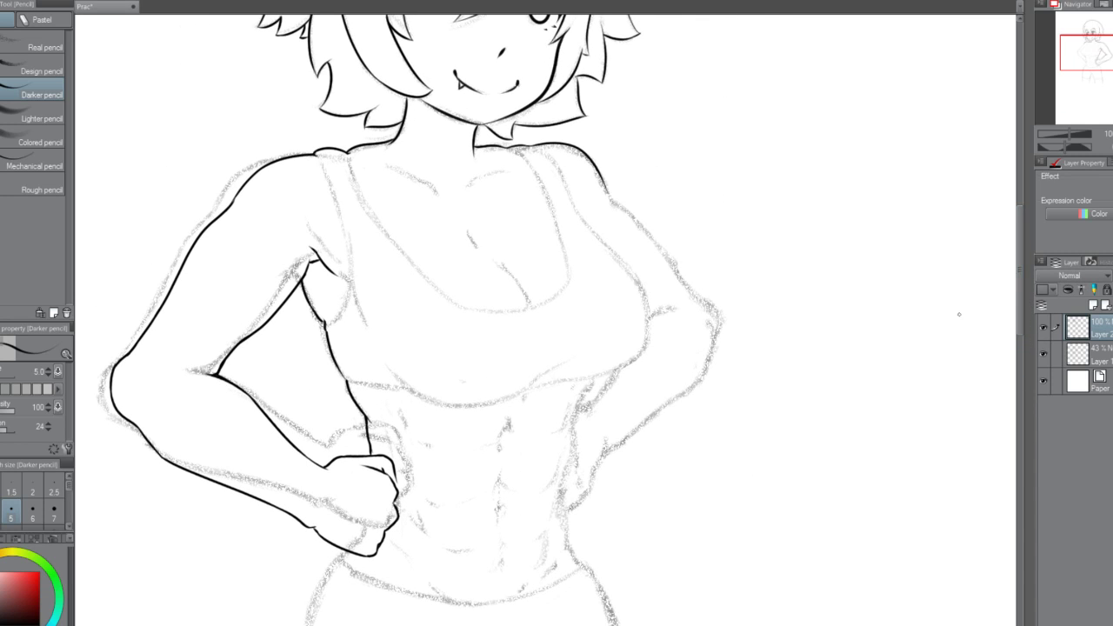
pyautogui.scroll(1, 554, 153)
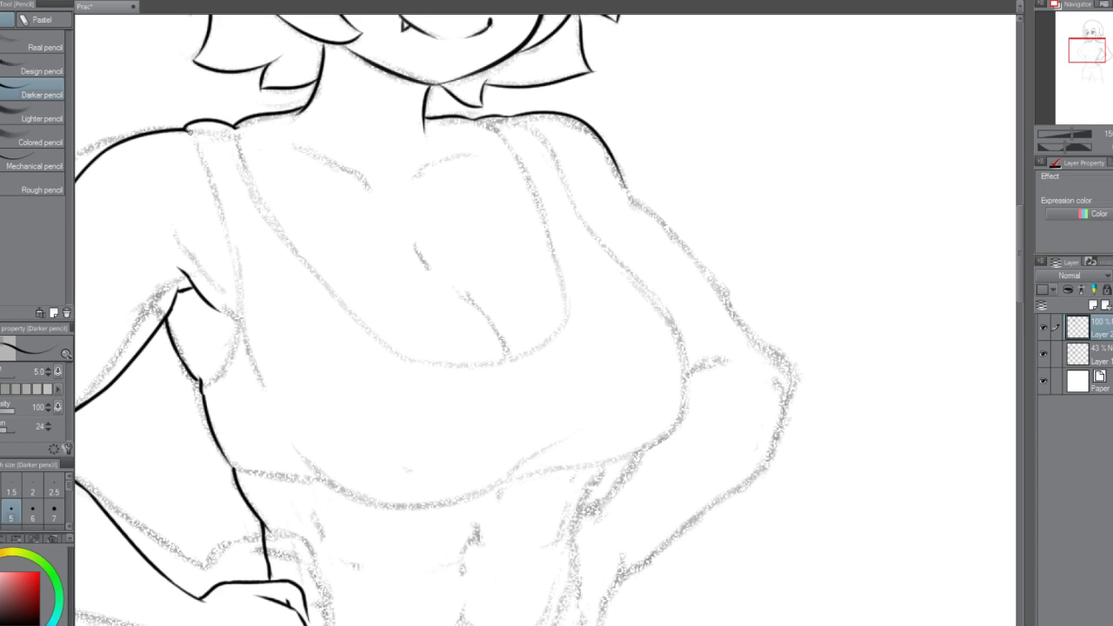
pyautogui.moveTo(188, 129)
pyautogui.mouseDown()
pyautogui.moveTo(220, 201)
pyautogui.moveTo(232, 317)
pyautogui.mouseUp()
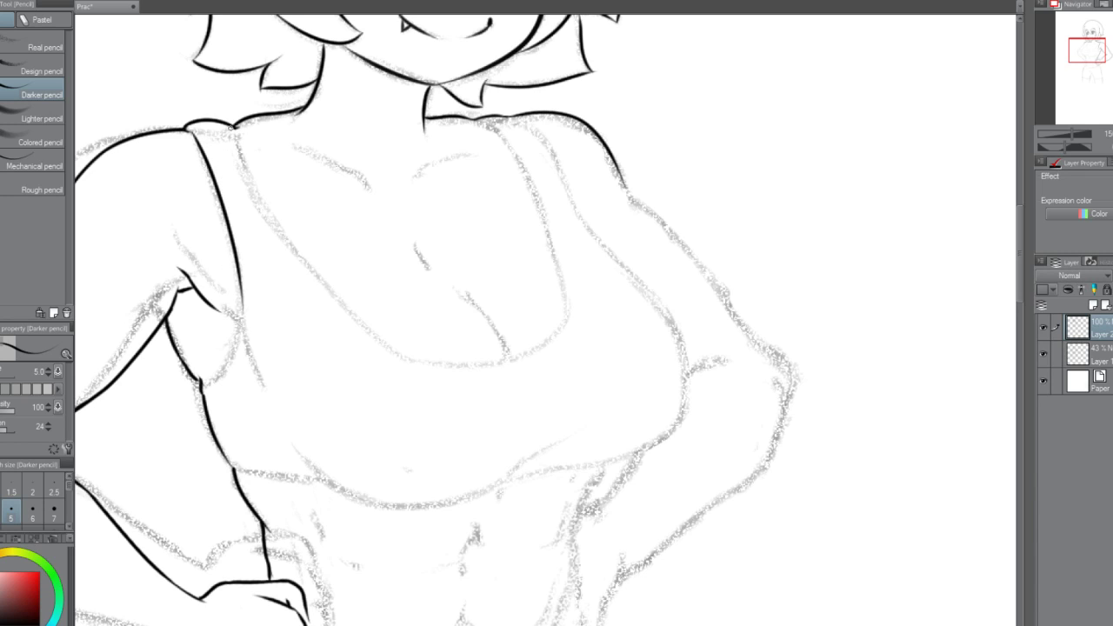
# Ink the upper part of the same strap's inner edge, curving down from the shoulder toward the chest.
pyautogui.moveTo(235, 127); pyautogui.dragTo(334, 286)
pyautogui.hotkey('ctrl', 'z')
pyautogui.moveTo(237, 127); pyautogui.dragTo(280, 231)
pyautogui.hotkey('ctrl', 'z')
pyautogui.moveTo(236, 127); pyautogui.dragTo(280, 231)
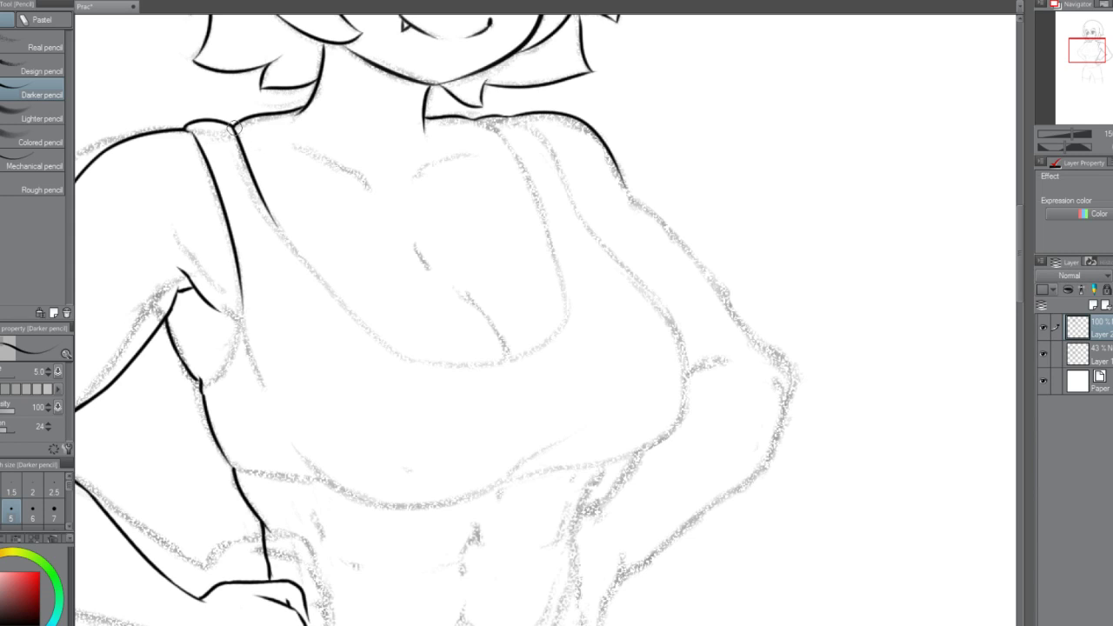
# Continue the strap's inner edge into the neckline, curving down and across the bottom of the scoop over the cleavage.
pyautogui.moveTo(258, 193); pyautogui.dragTo(353, 315)
pyautogui.hotkey('ctrl', 'z')
pyautogui.moveTo(264, 200); pyautogui.dragTo(412, 358)
pyautogui.hotkey('ctrl', 'z')
pyautogui.moveTo(261, 193)
pyautogui.mouseDown()
pyautogui.moveTo(327, 303)
pyautogui.moveTo(419, 366)
pyautogui.mouseUp()
pyautogui.hotkey('ctrl', 'z')
pyautogui.moveTo(261, 196); pyautogui.dragTo(404, 337)
pyautogui.hotkey('ctrl', 'z')
pyautogui.moveTo(262, 195)
pyautogui.mouseDown()
pyautogui.moveTo(319, 281)
pyautogui.moveTo(416, 359)
pyautogui.mouseUp()
pyautogui.hotkey('ctrl', 'z')
pyautogui.moveTo(262, 193)
pyautogui.mouseDown()
pyautogui.moveTo(323, 286)
pyautogui.moveTo(416, 359)
pyautogui.moveTo(478, 355)
pyautogui.mouseUp()
pyautogui.hotkey('ctrl', 'z')
pyautogui.moveTo(406, 356); pyautogui.dragTo(525, 337)
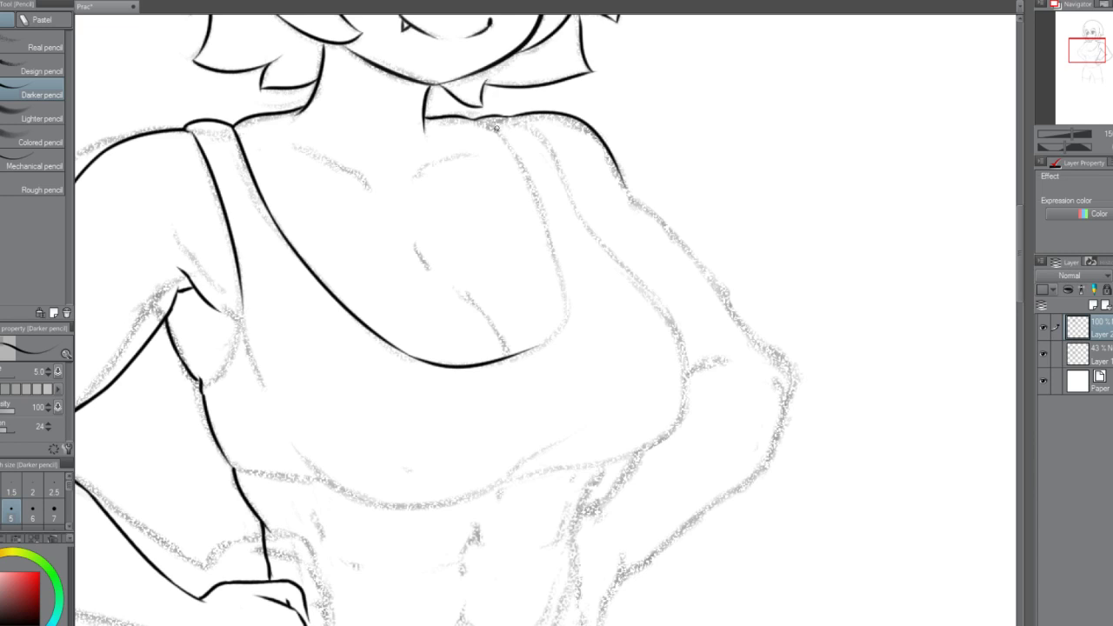
# Ink the neckline's opposite side from the other shoulder down and round its corner into the bottom of the scoop.
pyautogui.hotkey('ctrl', 'z')
pyautogui.moveTo(472, 119)
pyautogui.mouseDown()
pyautogui.moveTo(506, 143)
pyautogui.moveTo(494, 131)
pyautogui.moveTo(565, 265)
pyautogui.mouseUp()
pyautogui.hotkey('ctrl', 'z')
pyautogui.hotkey('ctrl', 'z')
pyautogui.moveTo(492, 126); pyautogui.dragTo(569, 311)
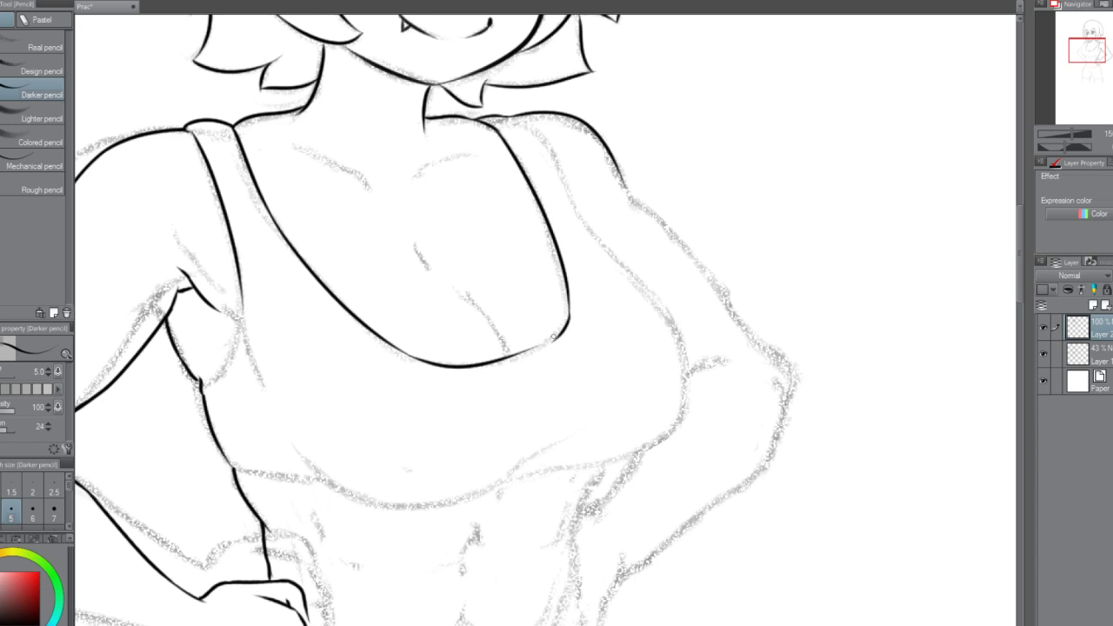
pyautogui.hotkey('ctrl', 'z')
pyautogui.moveTo(535, 346); pyautogui.dragTo(569, 315)
# Extend the first strap's outer edge with a short chest fold and ink the armhole curve down to the torso side.
pyautogui.moveTo(240, 274); pyautogui.dragTo(264, 388)
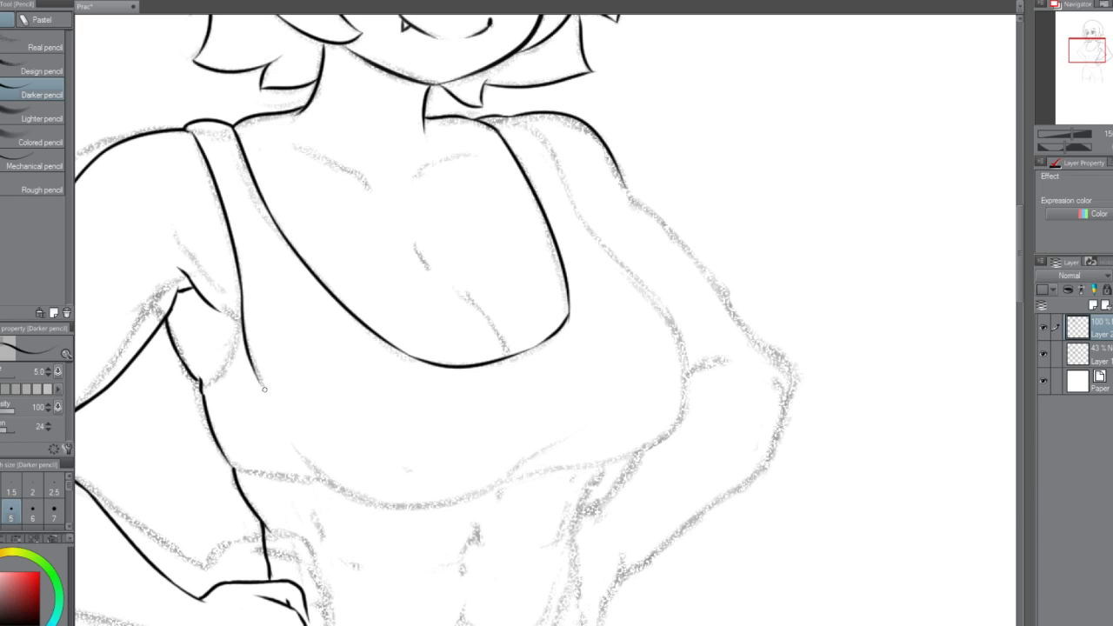
pyautogui.moveTo(241, 313)
pyautogui.mouseDown()
pyautogui.moveTo(215, 375)
pyautogui.moveTo(235, 329)
pyautogui.mouseUp()
pyautogui.hotkey('ctrl', 'z')
pyautogui.hotkey('ctrl', 'z')
pyautogui.moveTo(206, 395); pyautogui.dragTo(237, 336)
pyautogui.hotkey('ctrl', 'z')
pyautogui.moveTo(203, 391); pyautogui.dragTo(240, 299)
# Ink the first short section of the top's hem from the torso side inward to the start of the underbust curve.
pyautogui.moveTo(233, 466); pyautogui.dragTo(429, 504)
pyautogui.hotkey('ctrl', 'z')
pyautogui.hotkey('ctrl', 'z')
pyautogui.hotkey('ctrl', 'z')
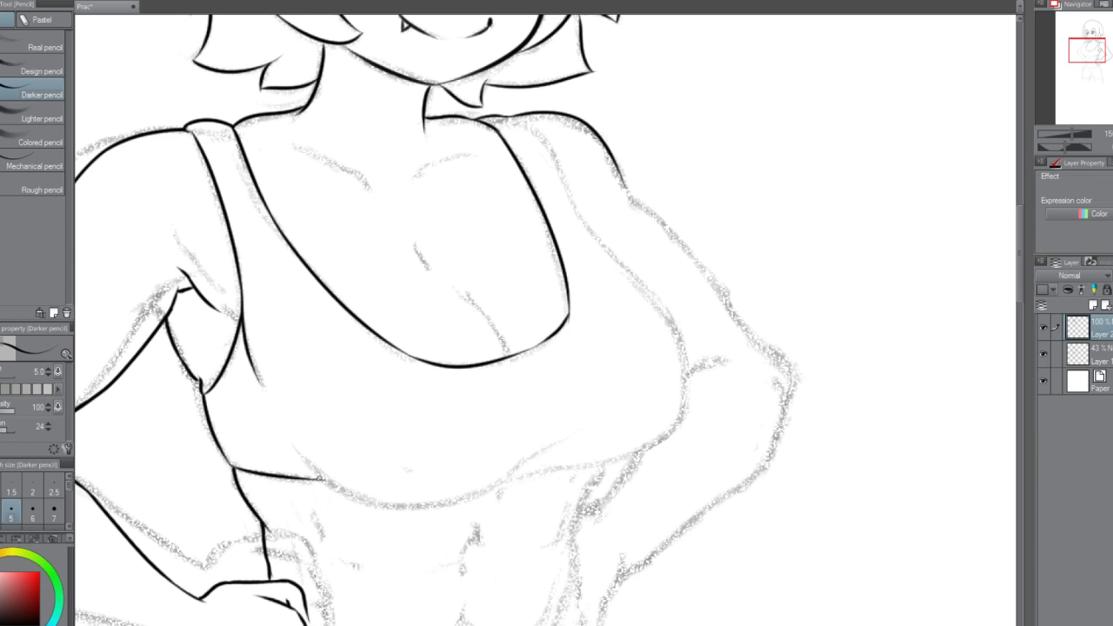
# Ink the rounded underbust curve from the hem's short section, sweeping up into the chest as a fold line.
pyautogui.moveTo(318, 478)
pyautogui.mouseDown()
pyautogui.moveTo(397, 505)
pyautogui.moveTo(497, 485)
pyautogui.mouseUp()
pyautogui.hotkey('ctrl', 'z')
pyautogui.moveTo(320, 478)
pyautogui.mouseDown()
pyautogui.moveTo(372, 506)
pyautogui.moveTo(468, 502)
pyautogui.moveTo(331, 486)
pyautogui.moveTo(535, 456)
pyautogui.mouseUp()
pyautogui.hotkey('ctrl', 'z')
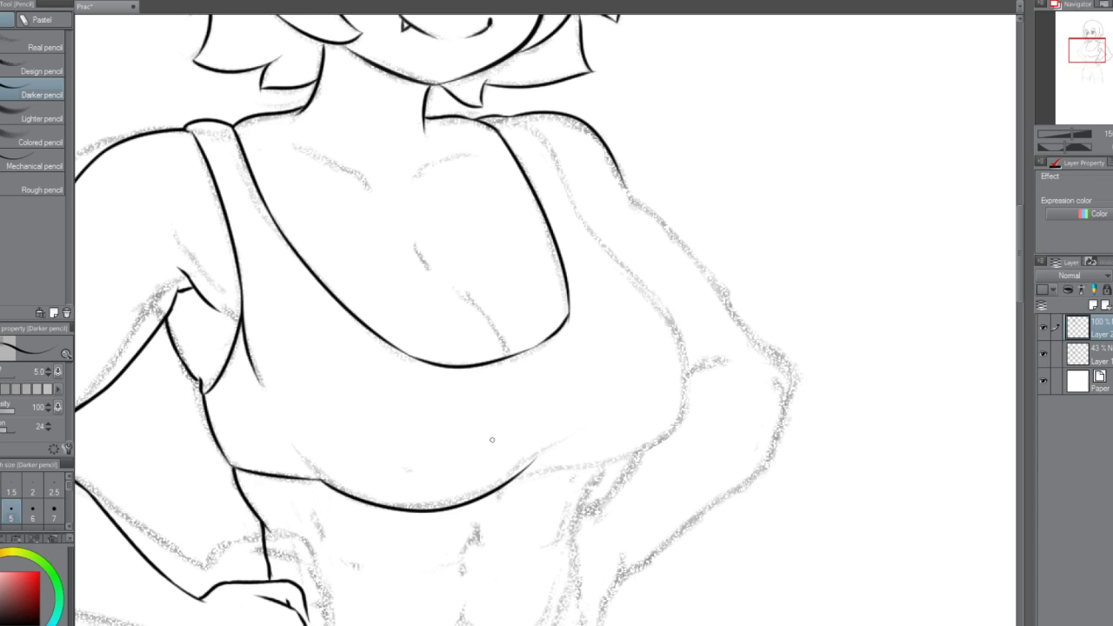
pyautogui.hotkey('ctrl', 'z')
pyautogui.moveTo(322, 478)
pyautogui.mouseDown()
pyautogui.moveTo(408, 510)
pyautogui.moveTo(556, 427)
pyautogui.mouseUp()
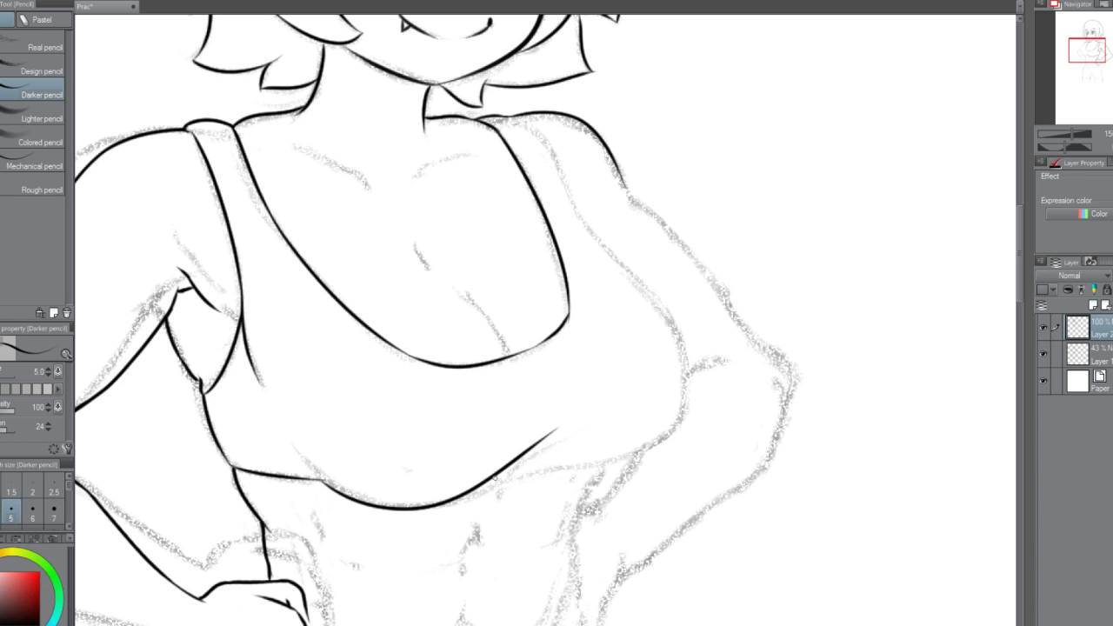
# Ink the remaining hem line from the underbust curve across toward the uninked arm's side.
pyautogui.moveTo(488, 479); pyautogui.dragTo(578, 465)
pyautogui.hotkey('ctrl', 'z')
pyautogui.hotkey('ctrl', 'z')
pyautogui.hotkey('ctrl', 'z')
pyautogui.moveTo(481, 485); pyautogui.dragTo(629, 446)
pyautogui.hotkey('ctrl', 'z')
# Try to ink the lower outer bust contour upward from the end of the hem.
pyautogui.moveTo(558, 468); pyautogui.dragTo(659, 434)
pyautogui.hotkey('ctrl', 'z')
pyautogui.moveTo(556, 470); pyautogui.dragTo(662, 439)
pyautogui.hotkey('ctrl', 'z')
pyautogui.moveTo(565, 466)
pyautogui.mouseDown()
pyautogui.moveTo(634, 451)
pyautogui.moveTo(665, 432)
pyautogui.mouseUp()
pyautogui.hotkey('ctrl', 'z')
pyautogui.moveTo(570, 467)
pyautogui.mouseDown()
pyautogui.moveTo(681, 421)
pyautogui.moveTo(686, 385)
pyautogui.mouseUp()
pyautogui.hotkey('ctrl', 'z')
# Ink the outer bust contour as one curve from beside the uninked arm down into the end of the hem.
pyautogui.moveTo(682, 338); pyautogui.dragTo(669, 406)
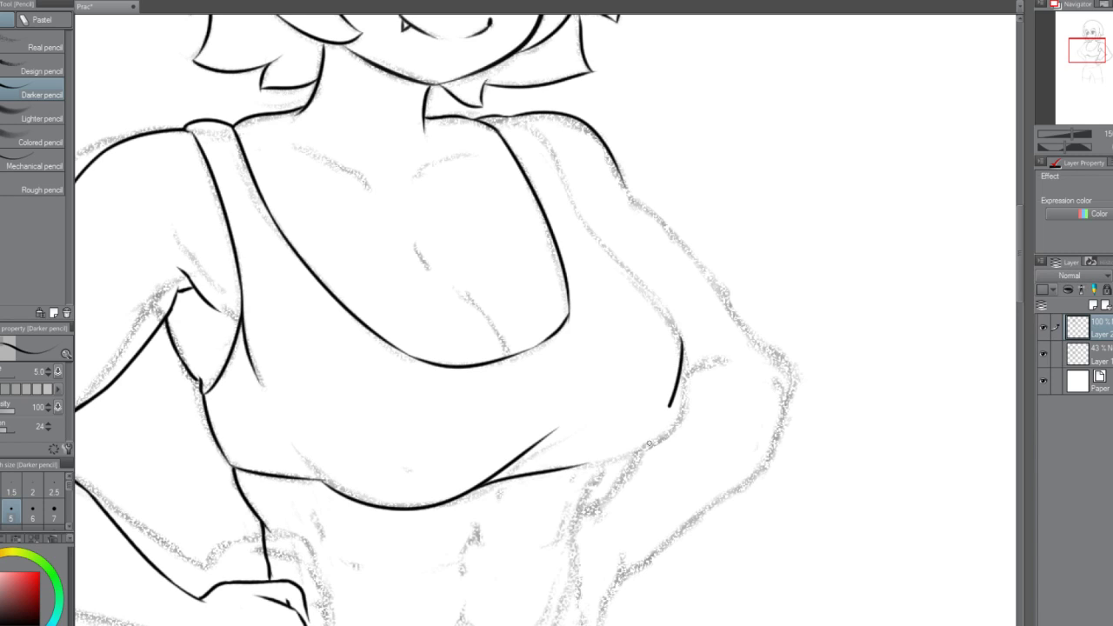
pyautogui.moveTo(649, 445); pyautogui.dragTo(591, 478)
pyautogui.hotkey('ctrl', 'z')
pyautogui.moveTo(683, 353)
pyautogui.mouseDown()
pyautogui.moveTo(629, 440)
pyautogui.moveTo(584, 466)
pyautogui.moveTo(684, 363)
pyautogui.moveTo(600, 461)
pyautogui.mouseUp()
pyautogui.hotkey('ctrl', 'z')
pyautogui.hotkey('ctrl', 'z')
pyautogui.moveTo(686, 350); pyautogui.dragTo(575, 464)
pyautogui.hotkey('ctrl', 'z')
pyautogui.moveTo(688, 347)
pyautogui.mouseDown()
pyautogui.moveTo(677, 389)
pyautogui.moveTo(577, 468)
pyautogui.mouseUp()
pyautogui.hotkey('ctrl', 'z')
pyautogui.moveTo(679, 346)
pyautogui.mouseDown()
pyautogui.moveTo(616, 454)
pyautogui.moveTo(585, 461)
pyautogui.mouseUp()
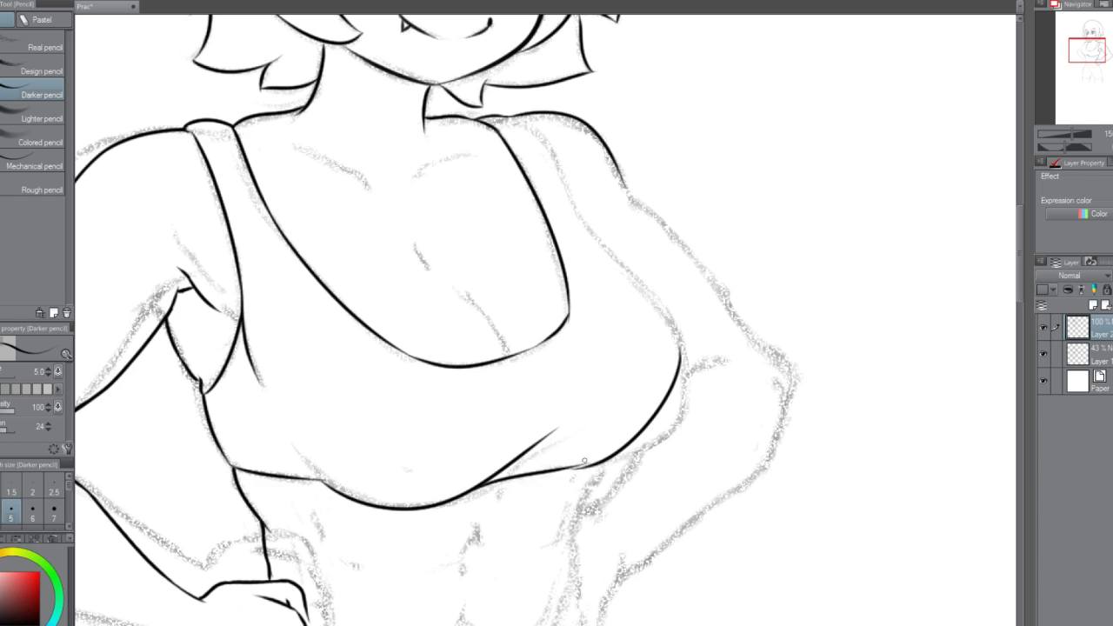
pyautogui.hotkey('ctrl', 'z')
pyautogui.moveTo(683, 351)
pyautogui.mouseDown()
pyautogui.moveTo(671, 403)
pyautogui.moveTo(577, 462)
pyautogui.mouseUp()
pyautogui.hotkey('ctrl', 'z')
pyautogui.moveTo(686, 348)
pyautogui.mouseDown()
pyautogui.moveTo(600, 462)
pyautogui.moveTo(569, 466)
pyautogui.mouseUp()
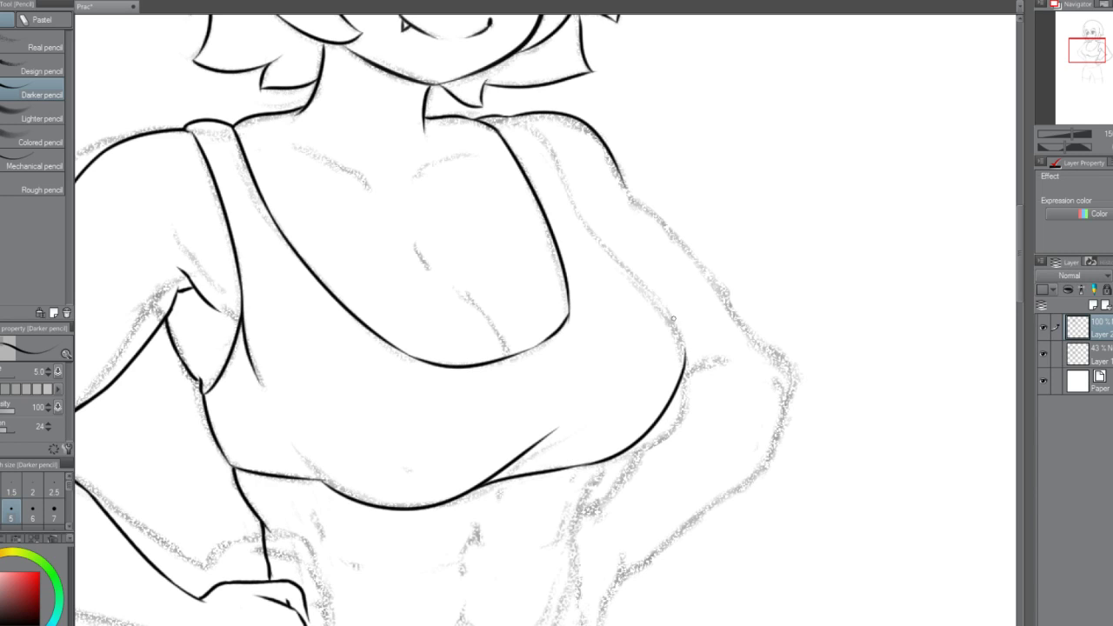
# Ink the upper outer bust contour from its widest point up toward the second shoulder strap.
pyautogui.hotkey('ctrl', 'z')
pyautogui.moveTo(685, 363)
pyautogui.mouseDown()
pyautogui.moveTo(660, 302)
pyautogui.moveTo(600, 255)
pyautogui.mouseUp()
pyautogui.hotkey('ctrl', 'z')
pyautogui.moveTo(685, 365); pyautogui.dragTo(628, 250)
pyautogui.hotkey('ctrl', 'z')
pyautogui.moveTo(685, 363)
pyautogui.mouseDown()
pyautogui.moveTo(655, 290)
pyautogui.moveTo(601, 240)
pyautogui.mouseUp()
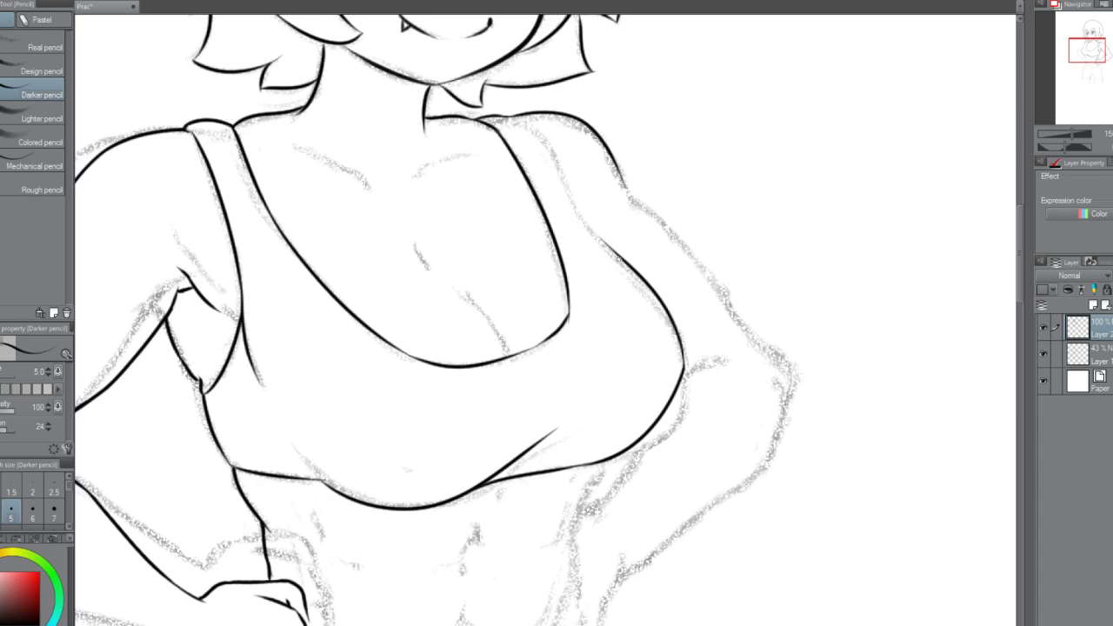
# Ink the second strap's outer edge, joining the upper bust contour to the shoulder line.
pyautogui.moveTo(602, 239); pyautogui.dragTo(558, 173)
pyautogui.moveTo(581, 221)
pyautogui.mouseDown()
pyautogui.moveTo(516, 113)
pyautogui.moveTo(565, 190)
pyautogui.mouseUp()
pyautogui.hotkey('ctrl', 'z')
pyautogui.hotkey('ctrl', 'z')
pyautogui.moveTo(506, 117)
pyautogui.mouseDown()
pyautogui.moveTo(578, 197)
pyautogui.moveTo(503, 116)
pyautogui.moveTo(569, 195)
pyautogui.mouseUp()
pyautogui.hotkey('ctrl', 'z')
pyautogui.hotkey('ctrl', 'z')
pyautogui.moveTo(506, 116); pyautogui.dragTo(576, 199)
pyautogui.hotkey('ctrl', 'z')
pyautogui.moveTo(504, 116); pyautogui.dragTo(563, 190)
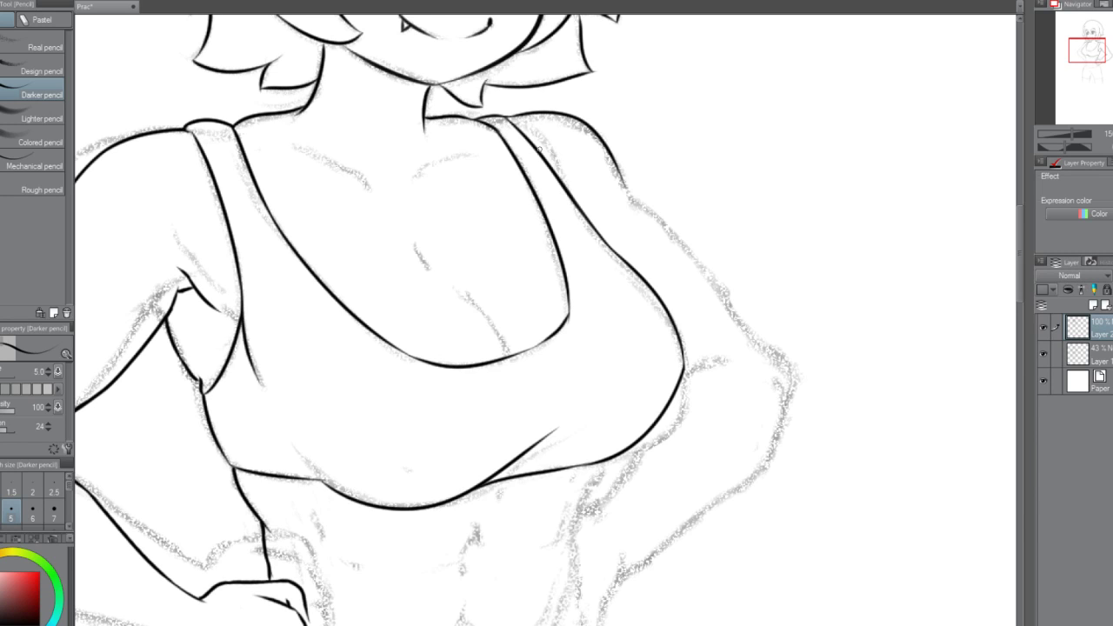
# Ink a tiny crease mark on the front of the tank top with the Darker pencil.
pyautogui.scroll(-2, 539, 149)
pyautogui.scroll(-1, 586, 210)
pyautogui.scroll(3, 418, 325)
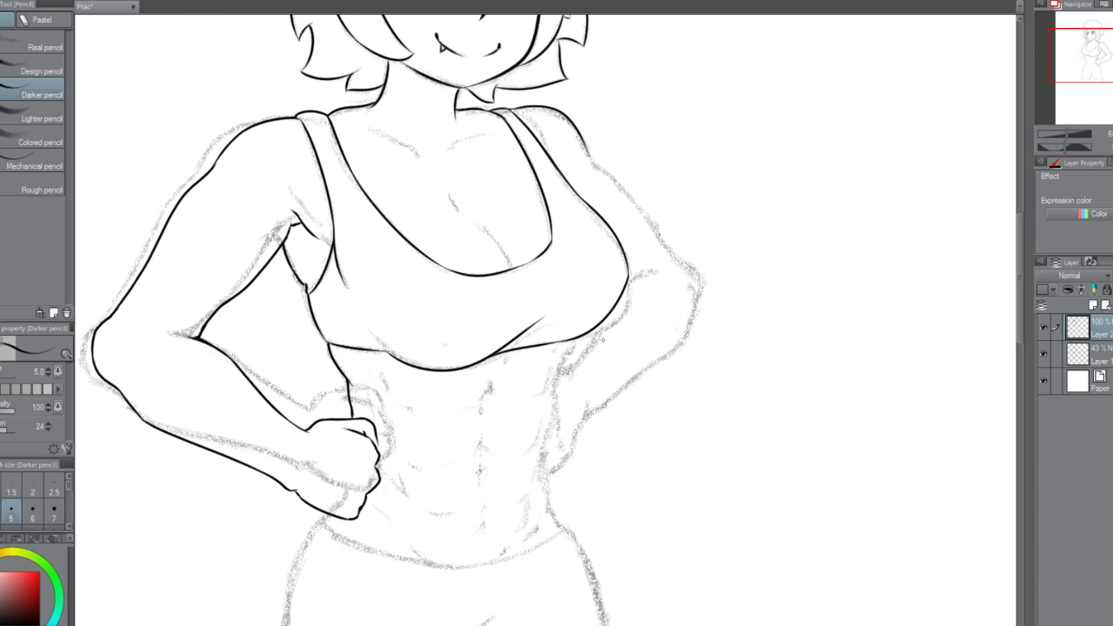
pyautogui.scroll(-1, 419, 325)
pyautogui.scroll(1, 417, 317)
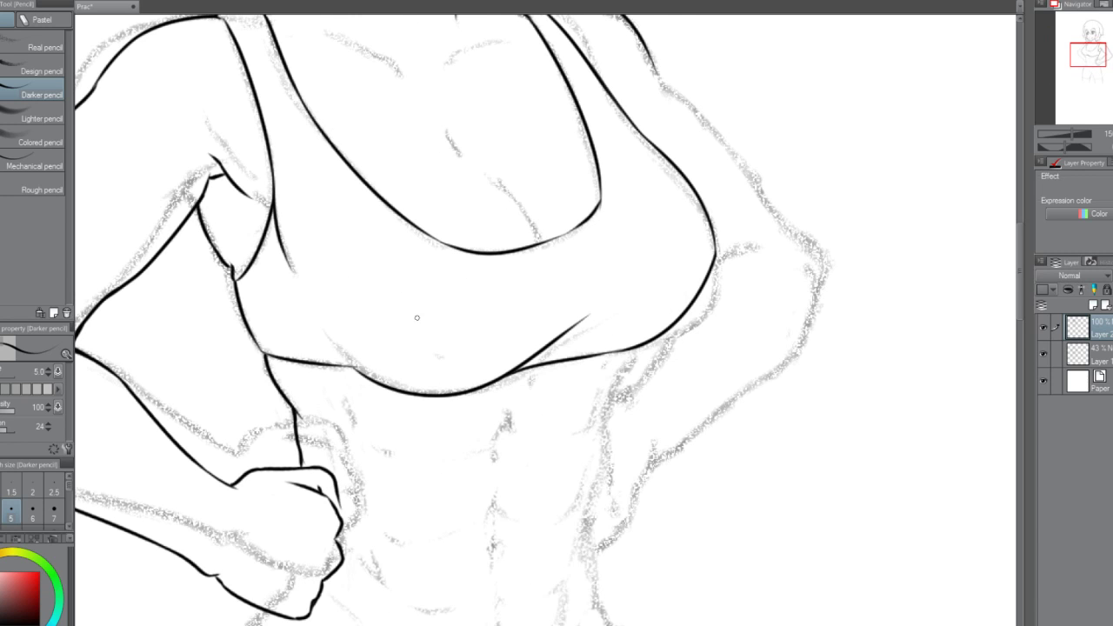
pyautogui.hotkey('ctrl', 'z')
pyautogui.moveTo(432, 325); pyautogui.dragTo(441, 324)
pyautogui.hotkey('ctrl', 'z')
pyautogui.scroll(-3, 426, 287)
pyautogui.scroll(3, 534, 105)
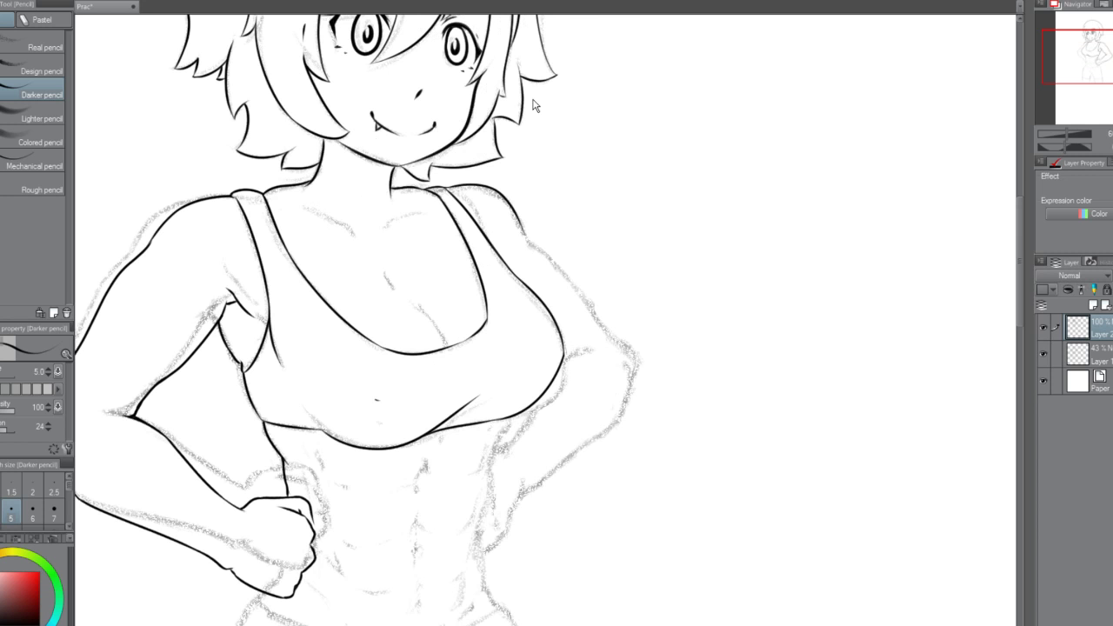
# Ink the curved chest line rising from the tank top's neckline and the short dash above it, following the sketch.
pyautogui.scroll(2, 533, 105)
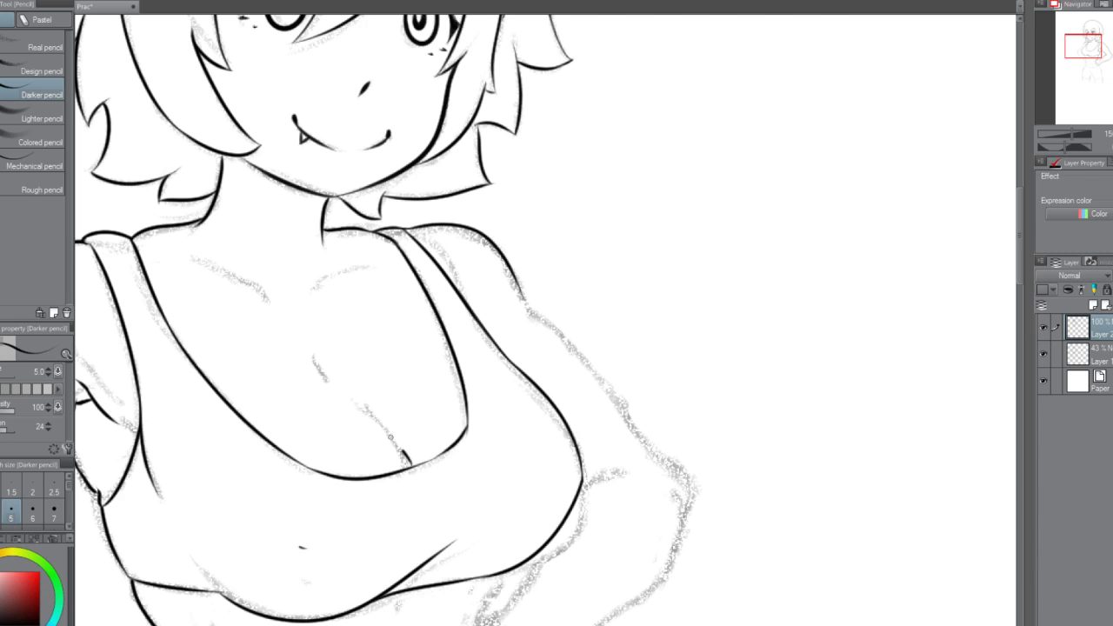
pyautogui.moveTo(408, 459); pyautogui.dragTo(363, 416)
pyautogui.hotkey('ctrl', 'z')
pyautogui.moveTo(412, 466)
pyautogui.mouseDown()
pyautogui.moveTo(386, 422)
pyautogui.moveTo(352, 402)
pyautogui.mouseUp()
pyautogui.hotkey('ctrl', 'z')
pyautogui.moveTo(412, 455); pyautogui.dragTo(376, 424)
pyautogui.moveTo(333, 378)
pyautogui.mouseDown()
pyautogui.moveTo(320, 351)
pyautogui.moveTo(332, 377)
pyautogui.mouseUp()
pyautogui.hotkey('ctrl', 'z')
pyautogui.hotkey('ctrl', 'z')
pyautogui.hotkey('ctrl', 'z')
pyautogui.hotkey('ctrl', 'z')
pyautogui.hotkey('ctrl', 'z')
pyautogui.scroll(-2, 318, 340)
pyautogui.scroll(2, 322, 348)
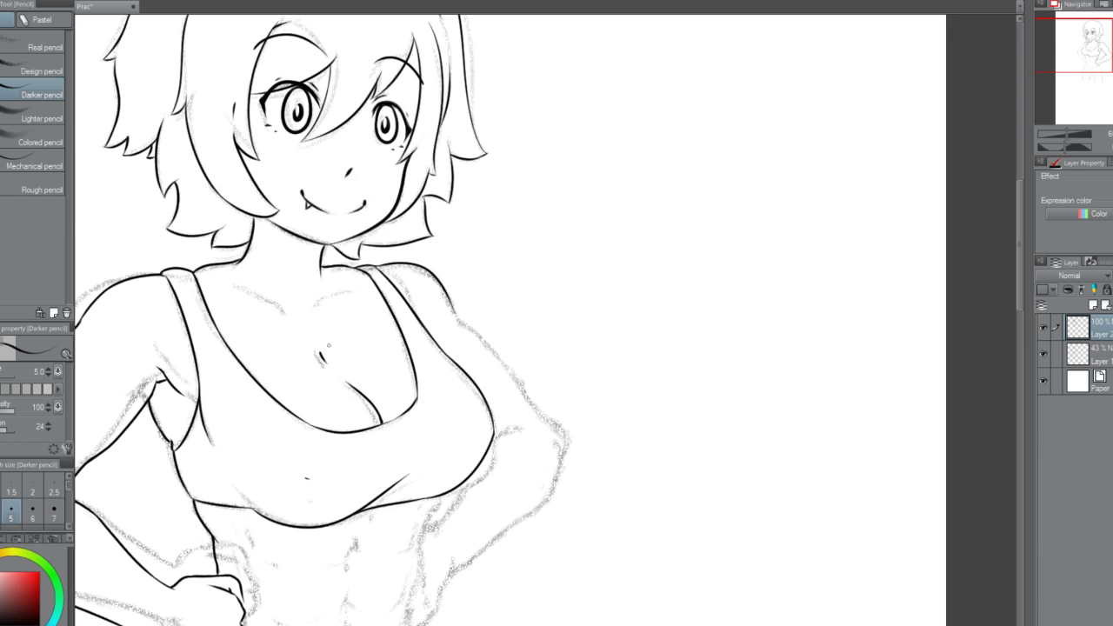
# Ink a curved fold line on the tank top just below the right end of the neckline.
pyautogui.scroll(-2, 314, 351)
pyautogui.scroll(2, 314, 352)
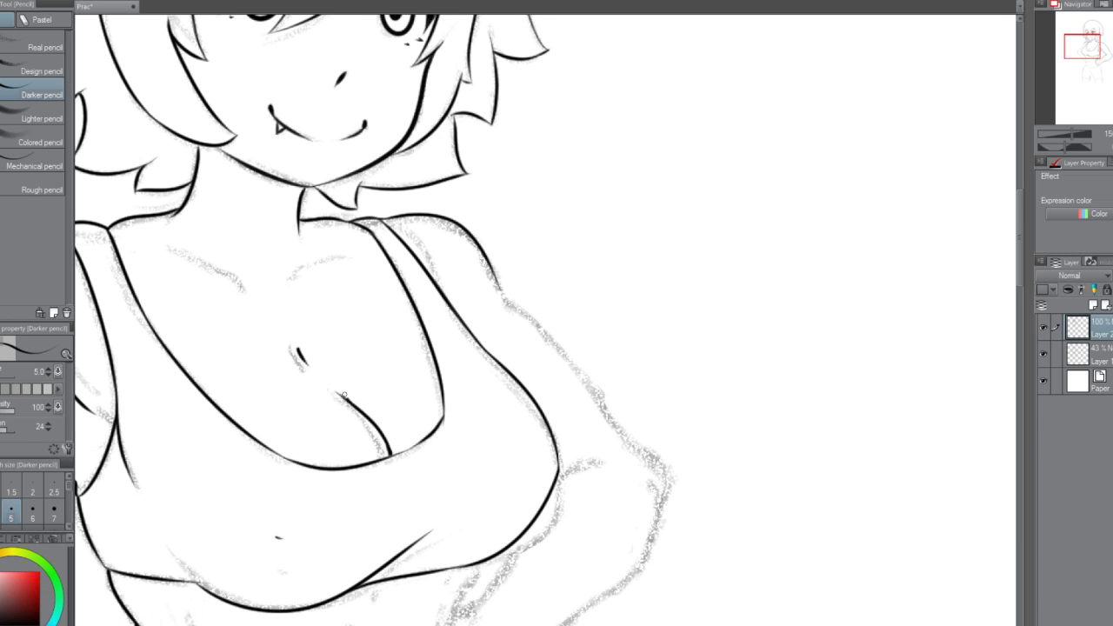
pyautogui.scroll(-2, 339, 359)
pyautogui.scroll(2, 361, 319)
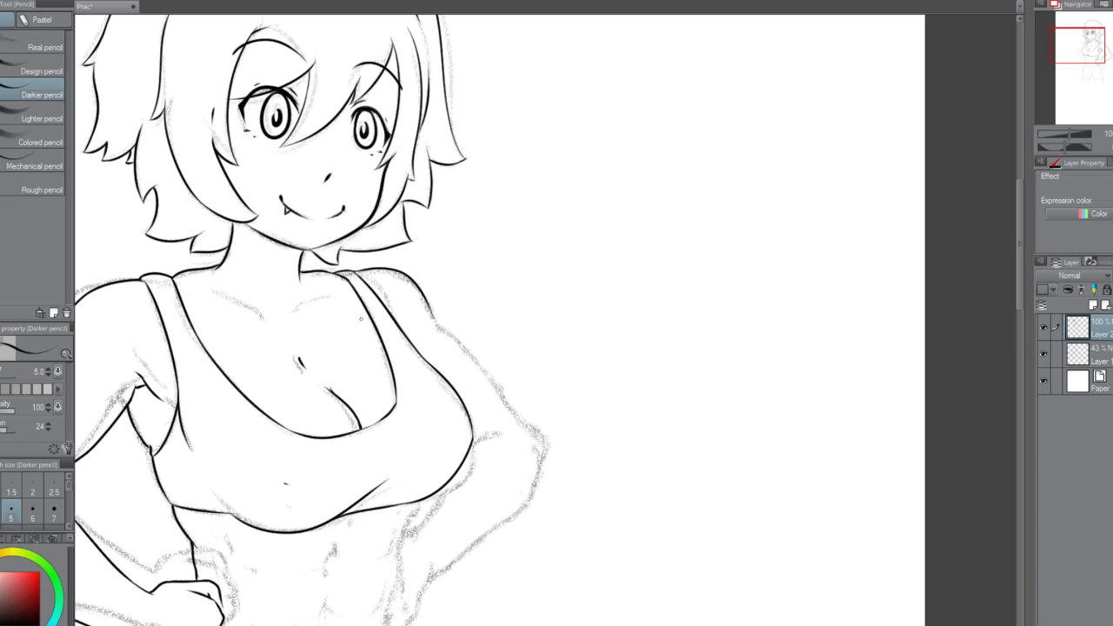
pyautogui.scroll(-3, 355, 462)
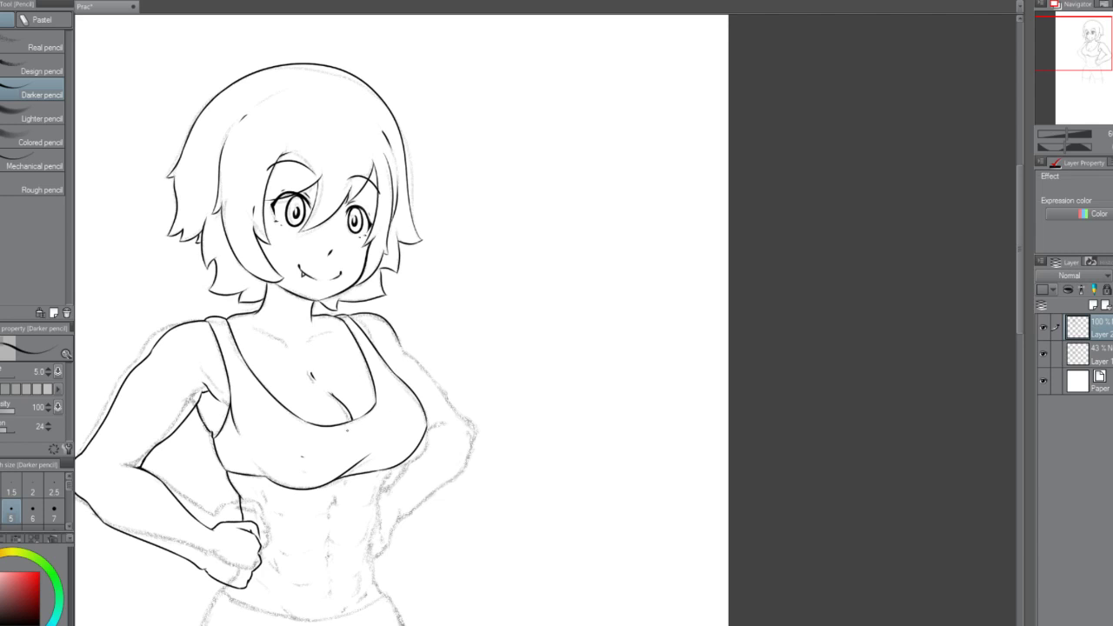
pyautogui.hotkey('ctrl', 'z')
pyautogui.moveTo(360, 425); pyautogui.dragTo(350, 428)
pyautogui.hotkey('ctrl', 'z')
pyautogui.moveTo(380, 434); pyautogui.dragTo(347, 449)
pyautogui.hotkey('ctrl', 'z')
pyautogui.scroll(-3, 406, 416)
pyautogui.scroll(5, 418, 421)
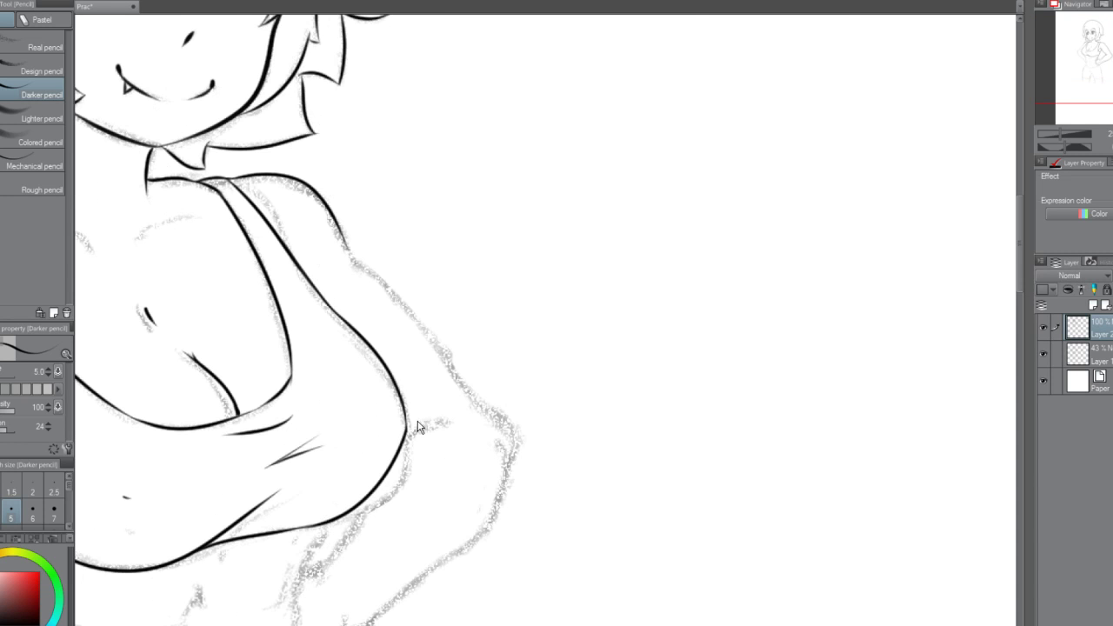
# Try to ink a second short fold line beneath the neckline fold on the tank top.
pyautogui.hotkey('ctrl', 'z')
pyautogui.hotkey('ctrl', 'z')
pyautogui.moveTo(288, 449); pyautogui.dragTo(254, 468)
pyautogui.moveTo(254, 467)
pyautogui.mouseDown()
pyautogui.moveTo(282, 463)
pyautogui.moveTo(255, 467)
pyautogui.mouseUp()
pyautogui.hotkey('ctrl', 'z')
pyautogui.hotkey('ctrl', 'z')
pyautogui.moveTo(254, 467)
pyautogui.mouseDown()
pyautogui.moveTo(277, 462)
pyautogui.moveTo(255, 466)
pyautogui.mouseUp()
pyautogui.hotkey('ctrl', 'z')
pyautogui.hotkey('ctrl', 'z')
pyautogui.moveTo(255, 467); pyautogui.dragTo(276, 462)
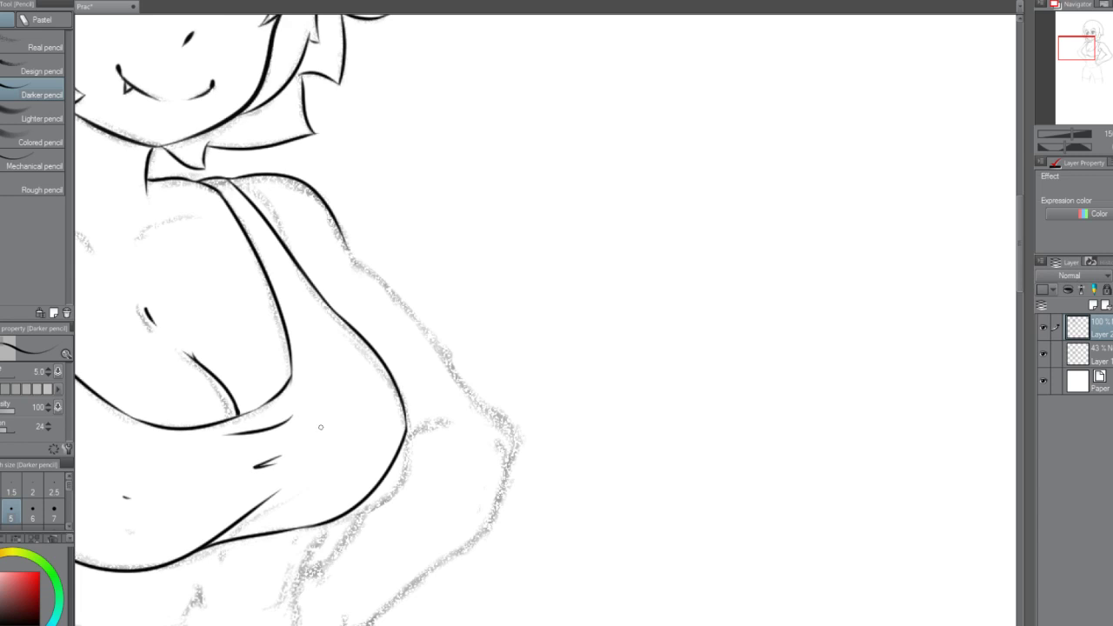
pyautogui.scroll(-3, 320, 427)
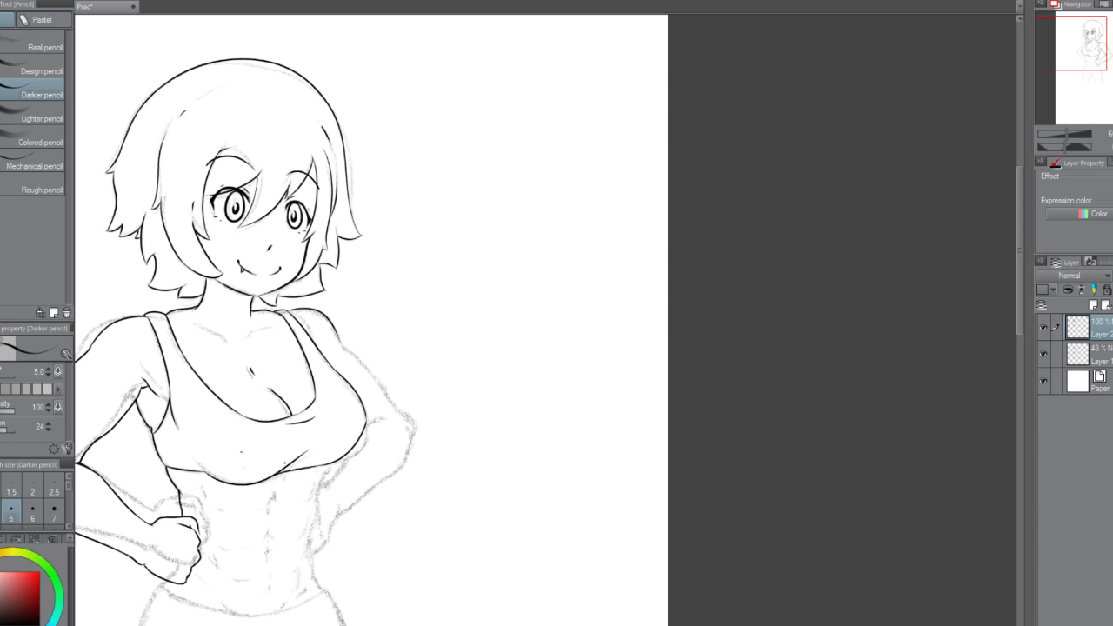
# Ink the fold line curving up from the left end of the bust's lower edge on the tank top.
pyautogui.scroll(-1, 283, 463)
pyautogui.scroll(1, 283, 462)
pyautogui.scroll(-1, 284, 462)
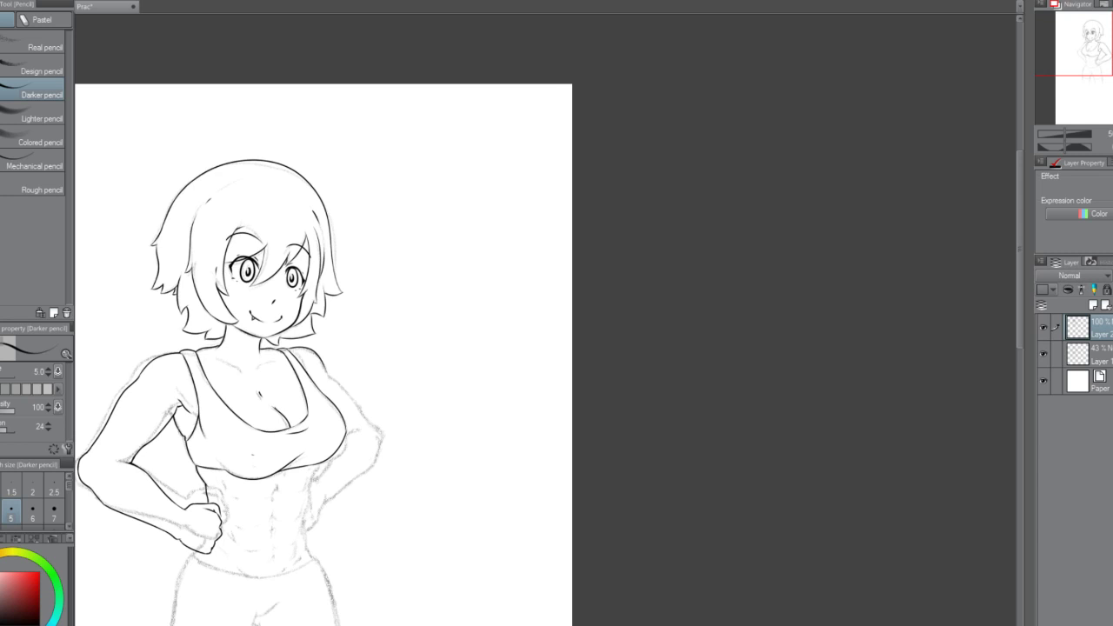
pyautogui.moveTo(299, 487); pyautogui.dragTo(485, 486)
pyautogui.scroll(-1, 484, 488)
pyautogui.scroll(2, 489, 487)
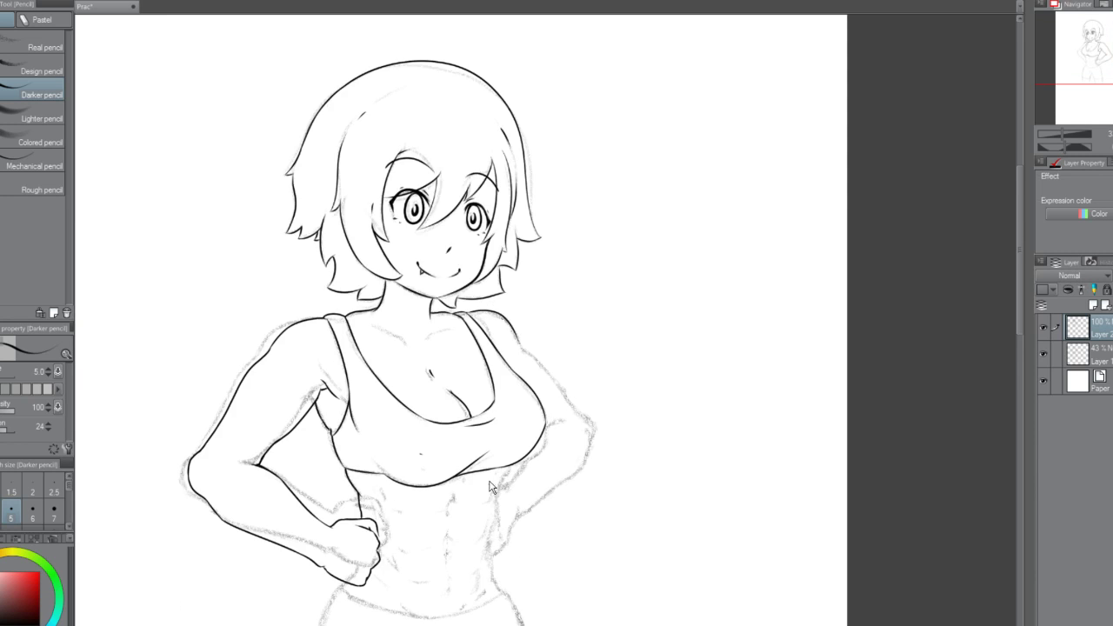
pyautogui.scroll(2, 490, 487)
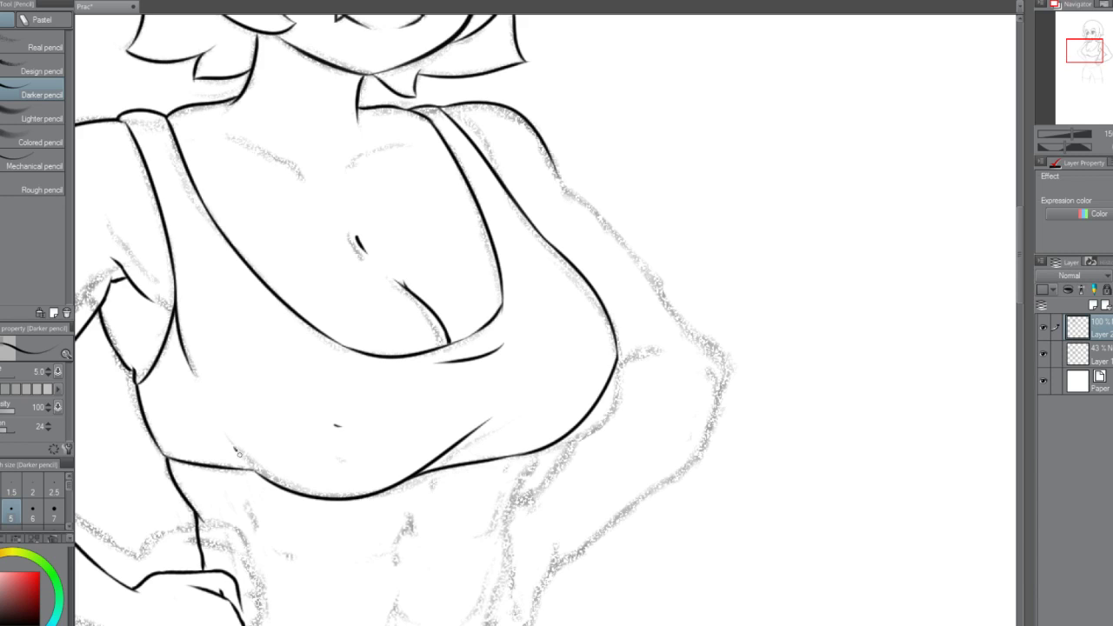
pyautogui.hotkey('ctrl', 'z')
pyautogui.moveTo(239, 455); pyautogui.dragTo(278, 481)
pyautogui.hotkey('ctrl', 'z')
pyautogui.moveTo(235, 451); pyautogui.dragTo(215, 410)
pyautogui.hotkey('ctrl', 'z')
pyautogui.moveTo(238, 453); pyautogui.dragTo(212, 412)
pyautogui.hotkey('ctrl', 'z')
pyautogui.moveTo(235, 453); pyautogui.dragTo(211, 416)
# Ink the upper part of the torso's right contour, from the tank top's hem down along the ribs.
pyautogui.scroll(-2, 193, 321)
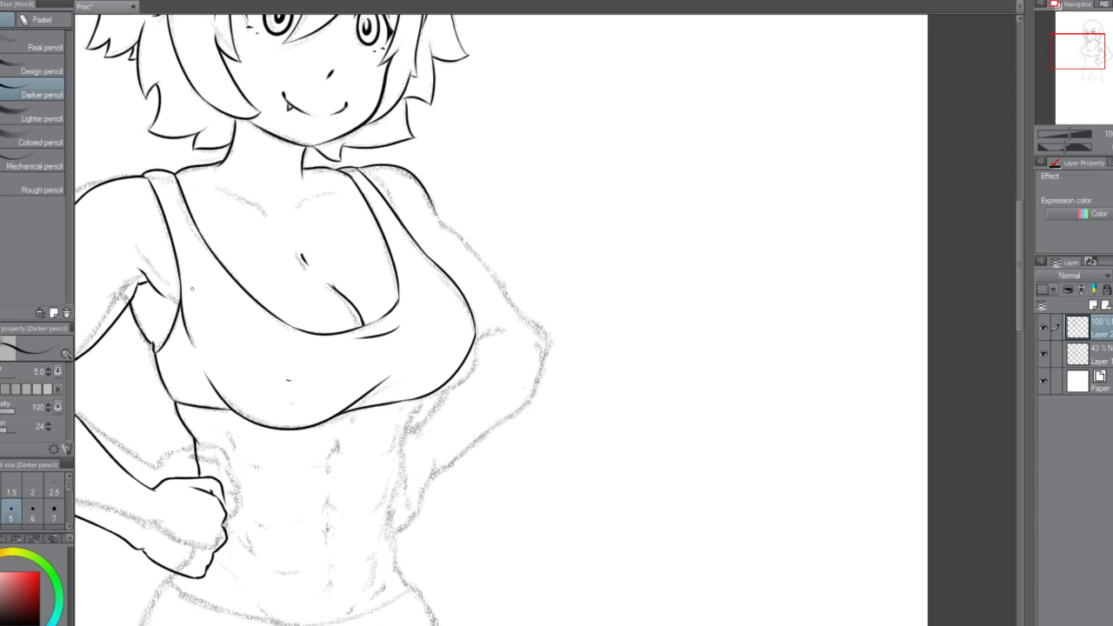
pyautogui.scroll(-1, 194, 348)
pyautogui.scroll(3, 182, 295)
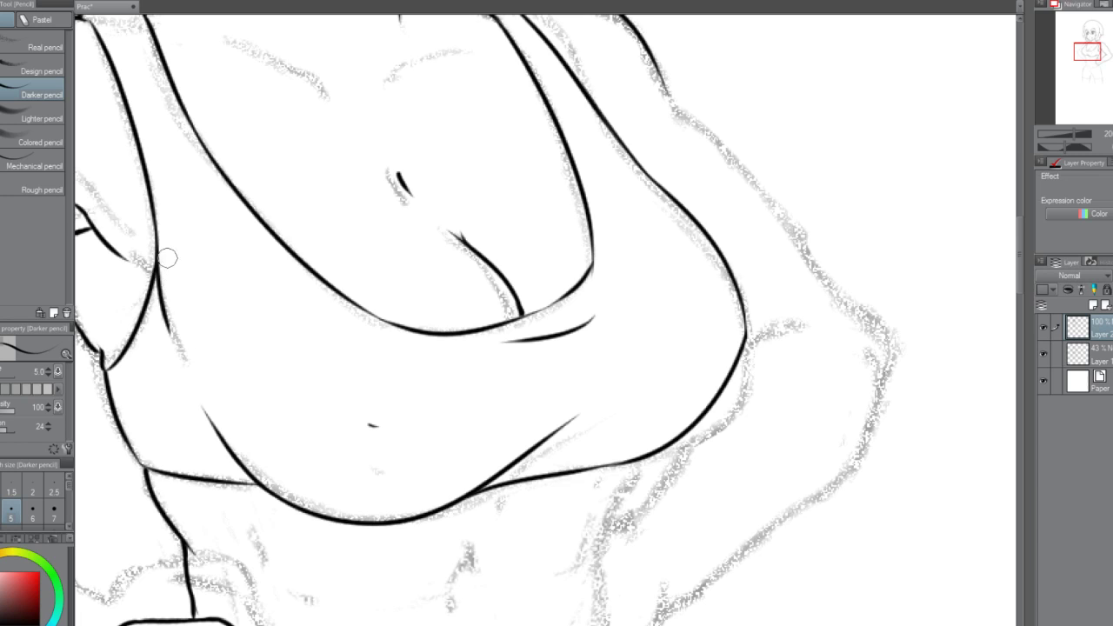
pyautogui.scroll(-1, 178, 257)
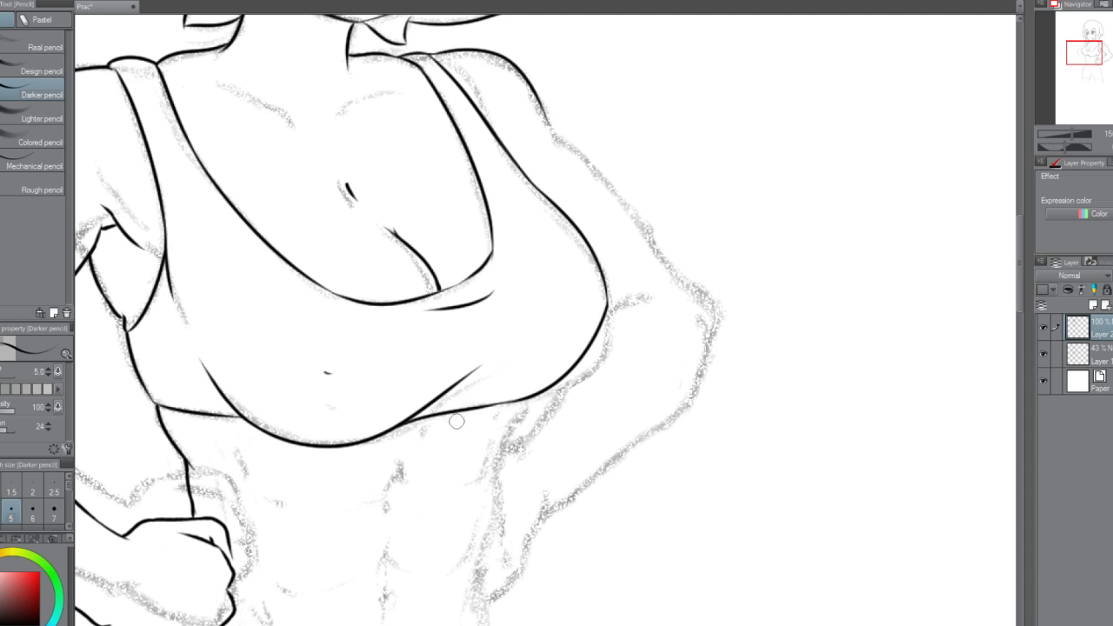
pyautogui.scroll(-3, 476, 416)
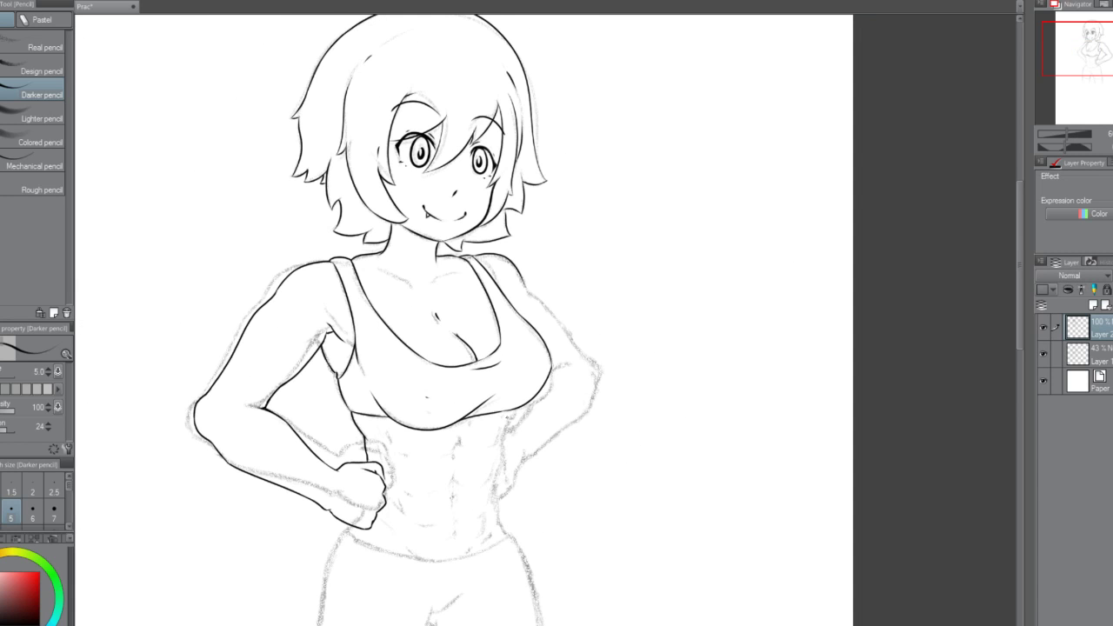
pyautogui.scroll(3, 514, 431)
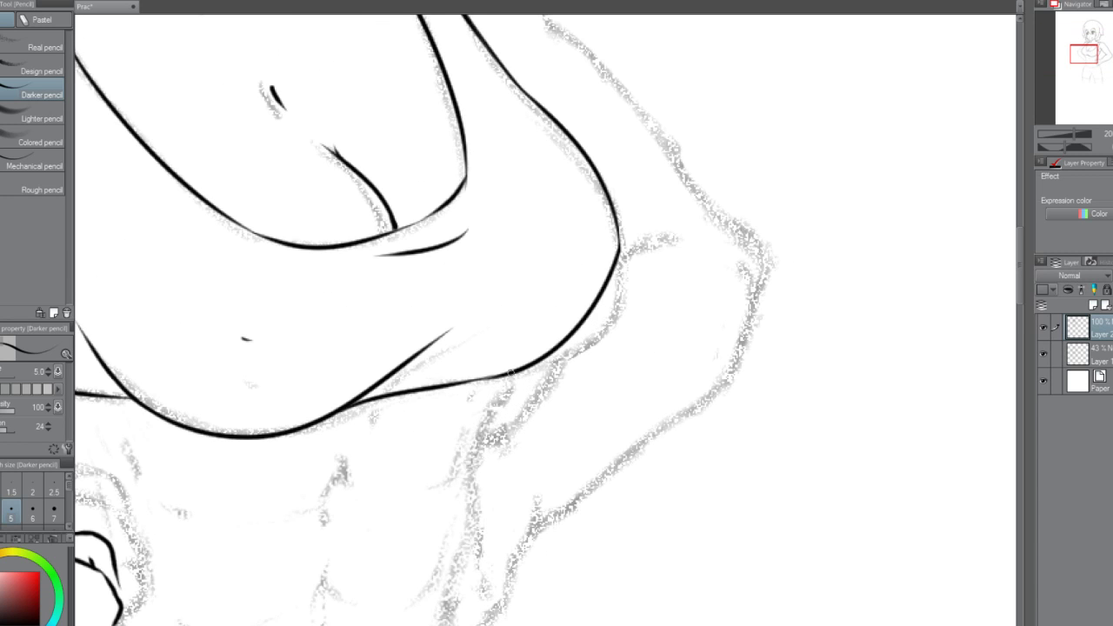
pyautogui.moveTo(509, 372); pyautogui.dragTo(468, 481)
pyautogui.hotkey('ctrl', 'z')
pyautogui.moveTo(496, 401); pyautogui.dragTo(444, 584)
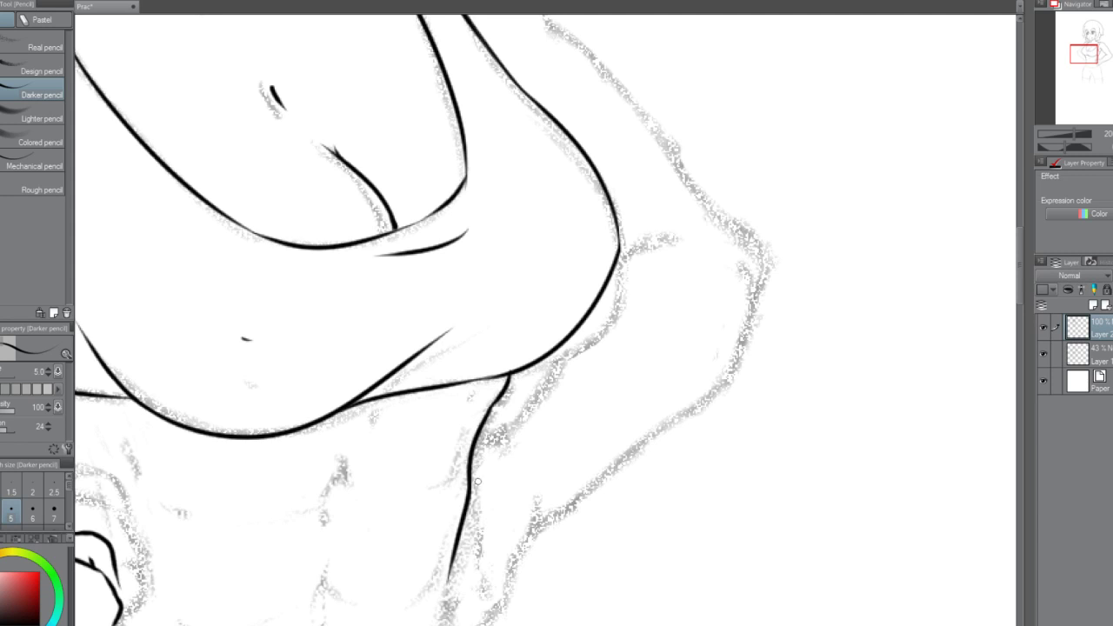
pyautogui.hotkey('ctrl', 'z')
pyautogui.moveTo(470, 467); pyautogui.dragTo(445, 582)
pyautogui.scroll(-3, 742, 402)
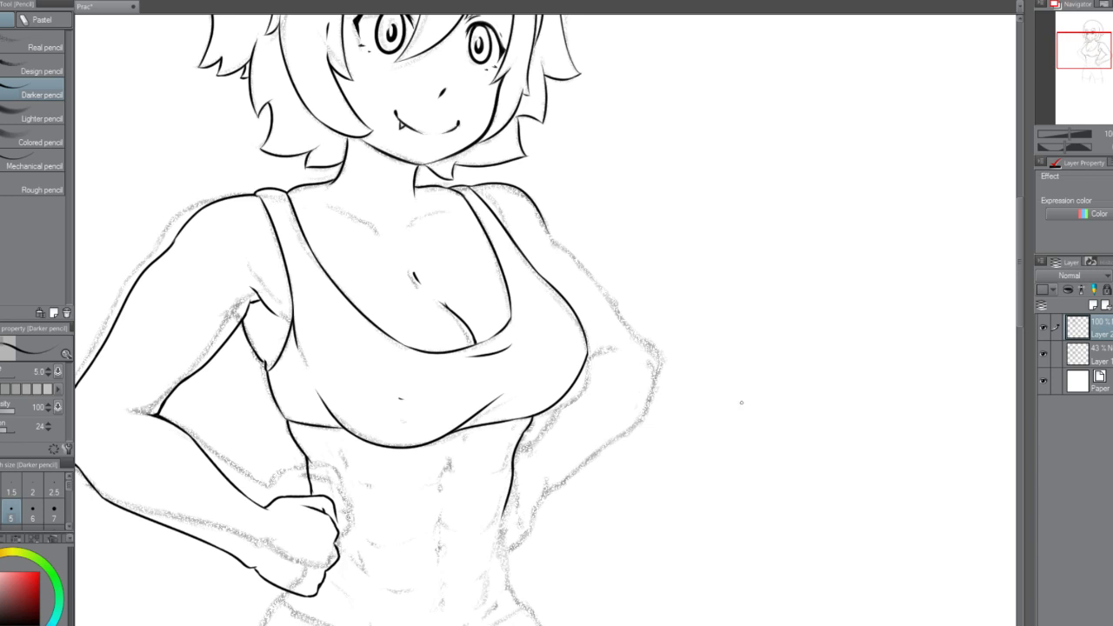
# Try to extend the torso's right contour through the waist down to the hip.
pyautogui.moveTo(1019, 312); pyautogui.dragTo(1019, 342)
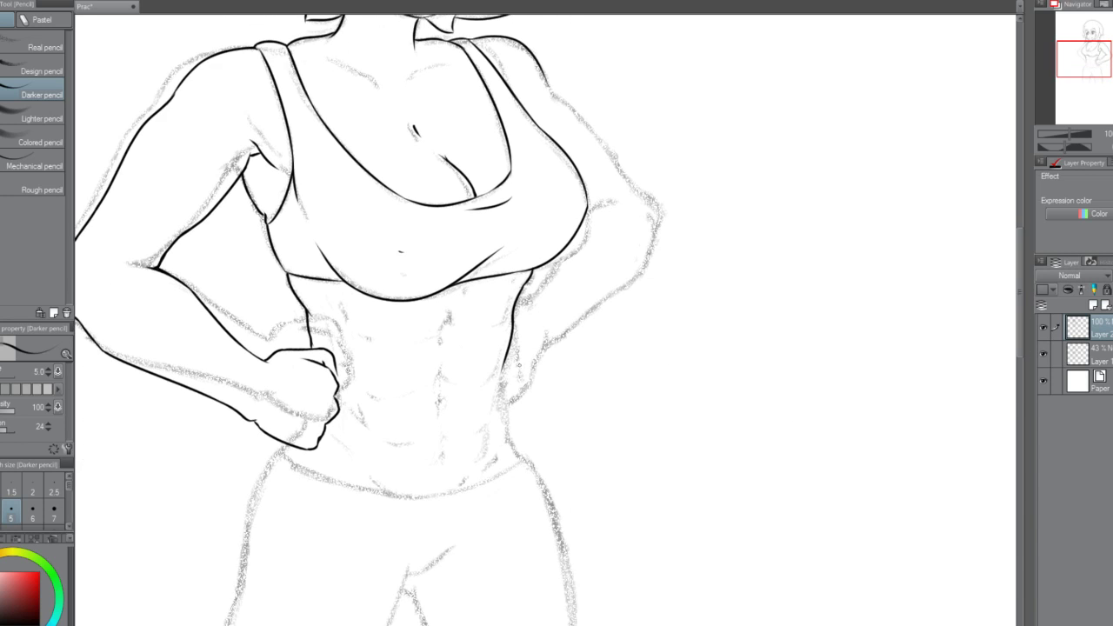
pyautogui.scroll(2, 507, 379)
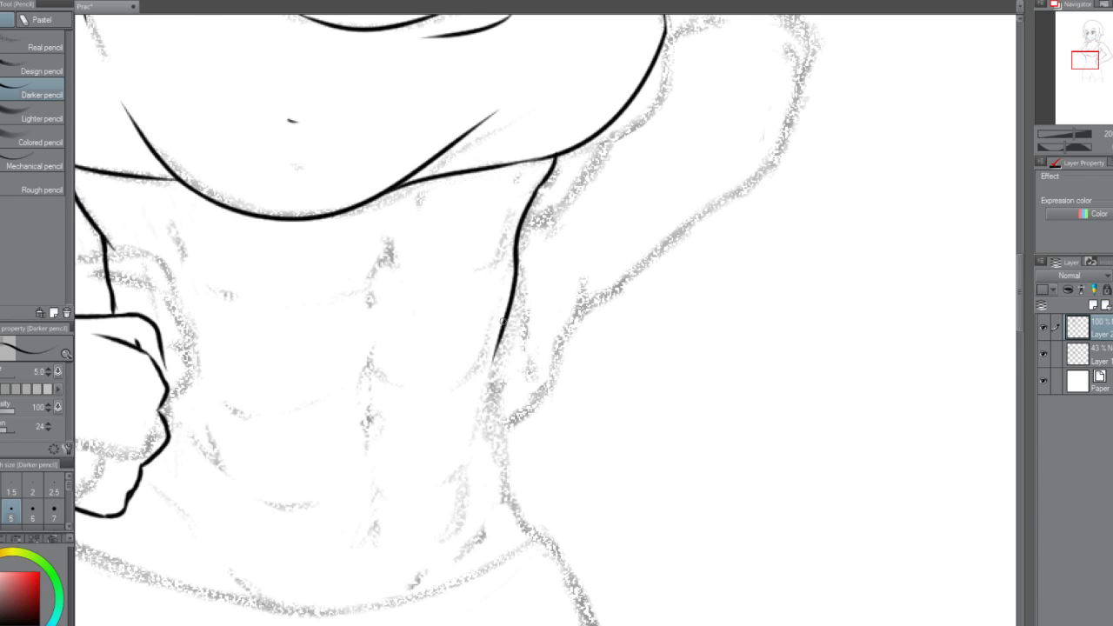
pyautogui.moveTo(502, 343); pyautogui.dragTo(491, 401)
pyautogui.hotkey('ctrl', 'z')
pyautogui.moveTo(507, 317); pyautogui.dragTo(489, 439)
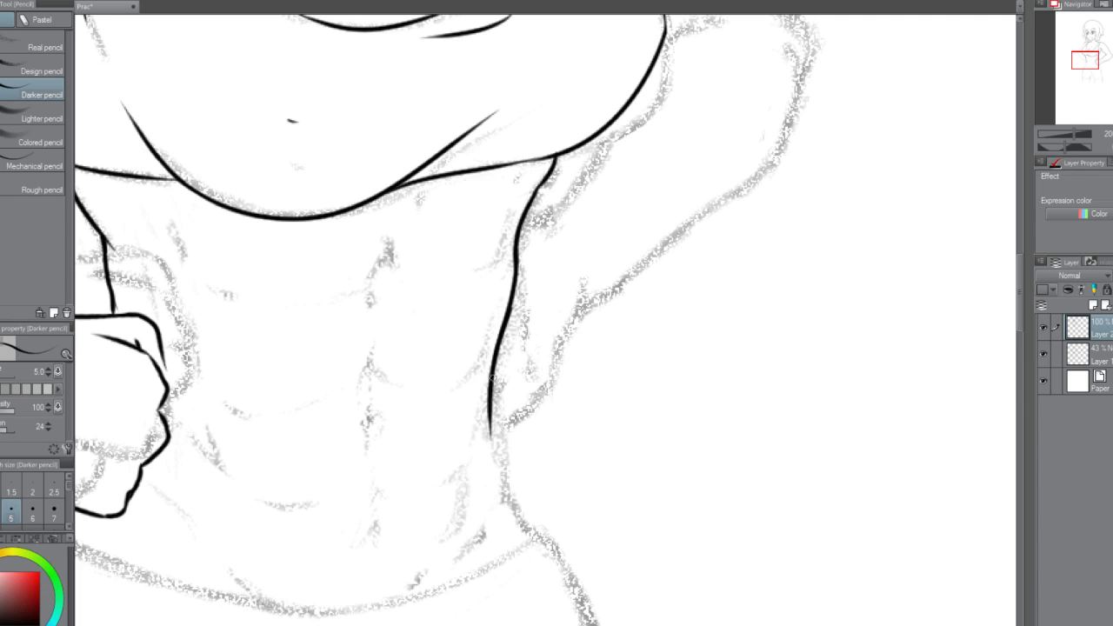
pyautogui.hotkey('ctrl', 'z')
pyautogui.moveTo(506, 335)
pyautogui.mouseDown()
pyautogui.moveTo(492, 373)
pyautogui.moveTo(493, 480)
pyautogui.mouseUp()
pyautogui.moveTo(497, 420); pyautogui.dragTo(503, 507)
pyautogui.hotkey('ctrl', 'z')
pyautogui.moveTo(492, 428); pyautogui.dragTo(505, 497)
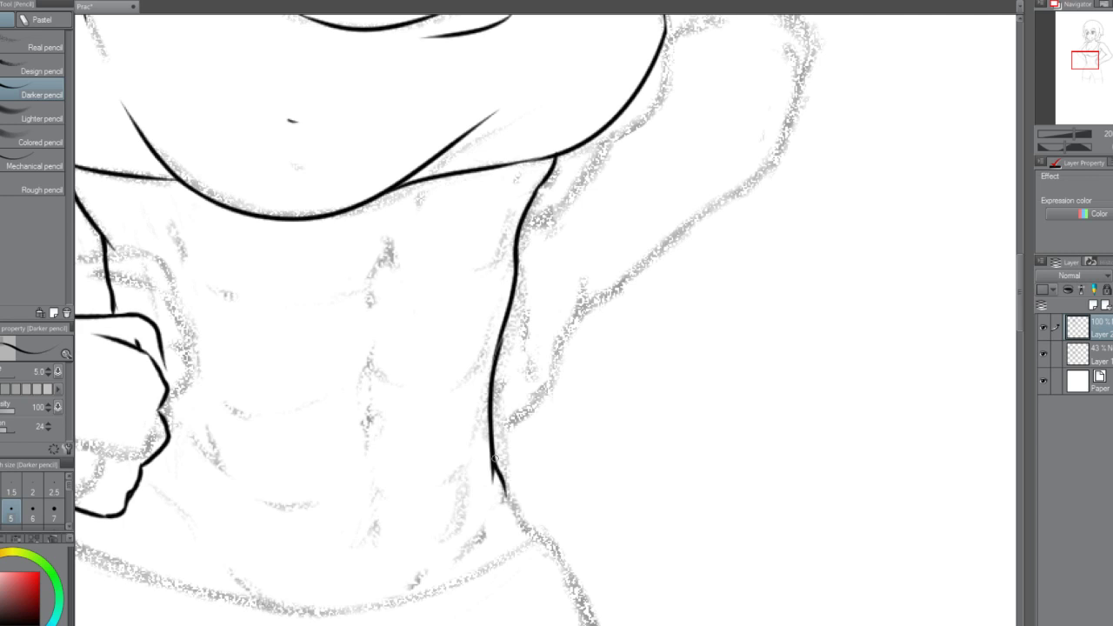
pyautogui.hotkey('ctrl', 'z')
pyautogui.moveTo(494, 456); pyautogui.dragTo(509, 478)
pyautogui.scroll(-1, 507, 477)
pyautogui.scroll(-2, 516, 443)
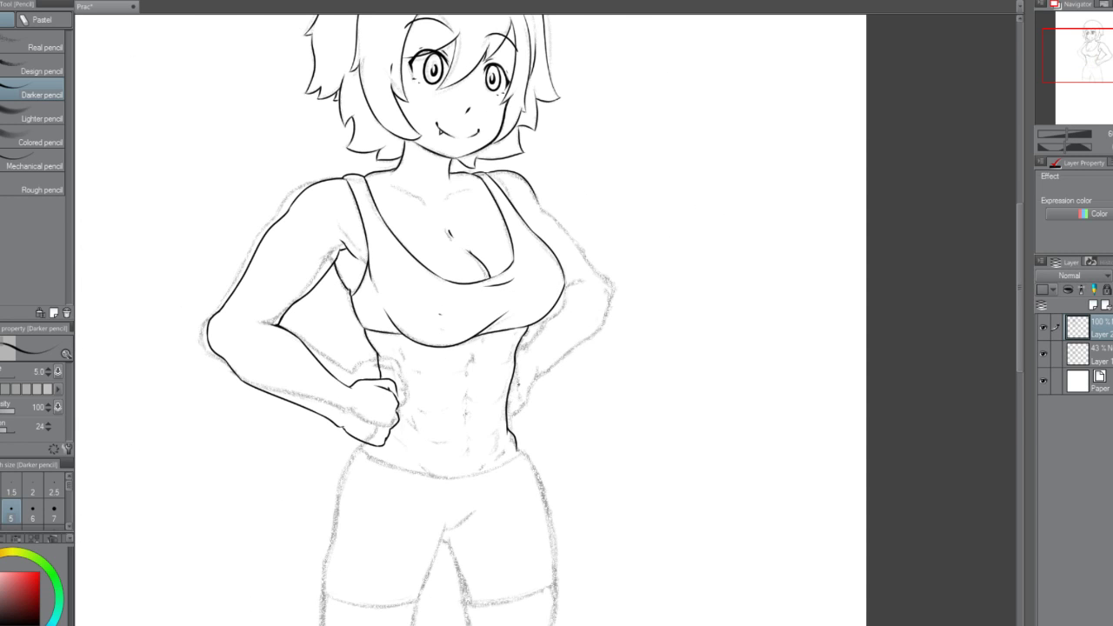
pyautogui.scroll(2, 518, 385)
pyautogui.hotkey('ctrl', 'z')
pyautogui.hotkey('ctrl', 'z')
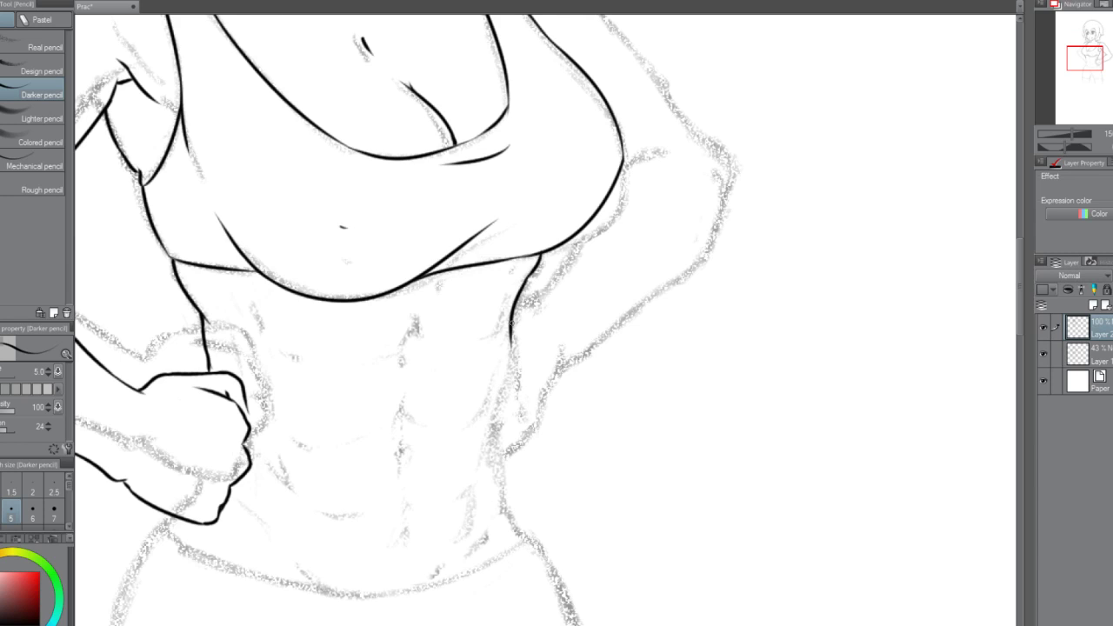
# Ink the torso's right contour from the ribs through the waist to the waistband, and start the hip line.
pyautogui.moveTo(511, 320); pyautogui.dragTo(489, 400)
pyautogui.hotkey('ctrl', 'z')
pyautogui.moveTo(514, 314); pyautogui.dragTo(494, 481)
pyautogui.hotkey('ctrl', 'z')
pyautogui.hotkey('ctrl', 'z')
pyautogui.hotkey('ctrl', 'z')
pyautogui.moveTo(500, 409)
pyautogui.mouseDown()
pyautogui.moveTo(495, 470)
pyautogui.moveTo(500, 455)
pyautogui.moveTo(509, 546)
pyautogui.mouseUp()
pyautogui.hotkey('ctrl', 'z')
pyautogui.hotkey('ctrl', 'z')
pyautogui.moveTo(502, 472); pyautogui.dragTo(507, 541)
pyautogui.scroll(-1, 512, 522)
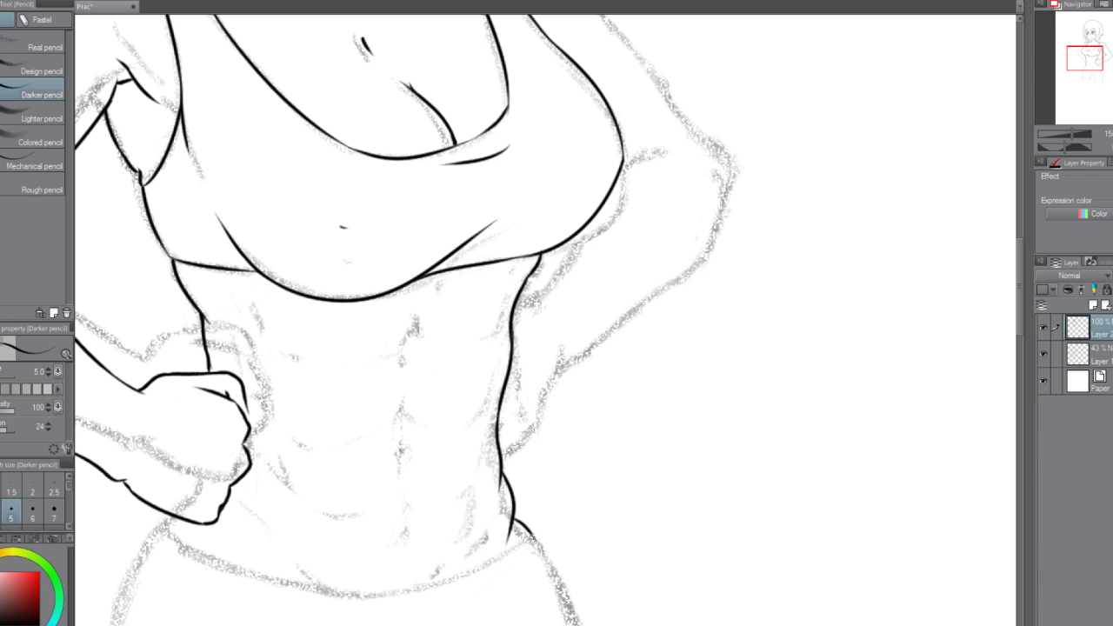
pyautogui.scroll(-1, 522, 521)
pyautogui.scroll(-1, 532, 514)
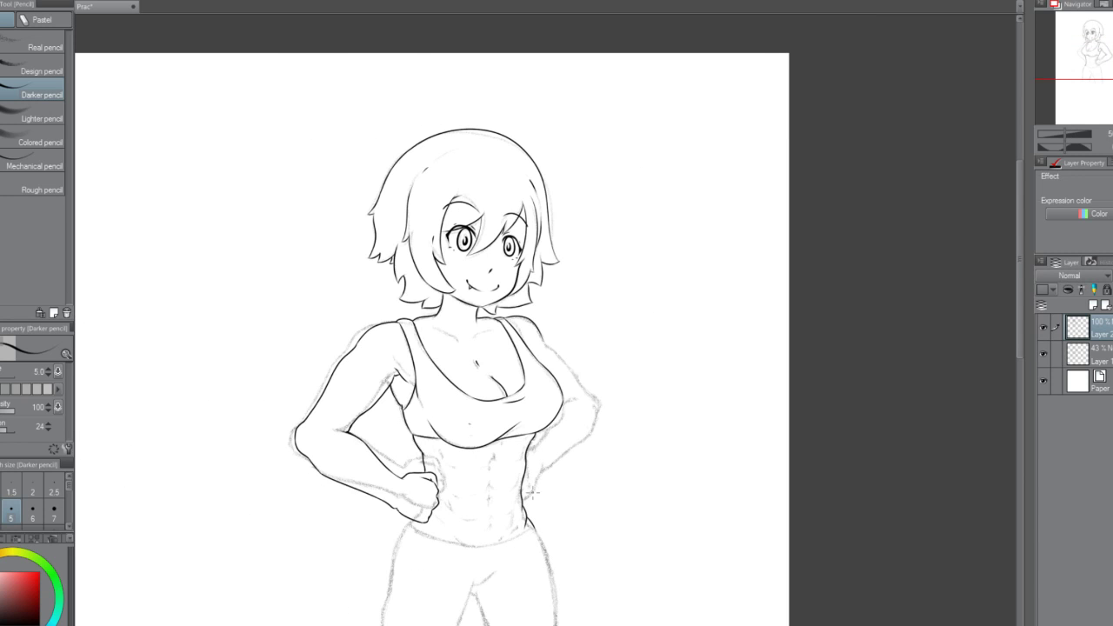
# Ink a short muscle mark just above the waistband on the right side of the abdomen.
pyautogui.scroll(3, 530, 522)
pyautogui.scroll(1, 527, 568)
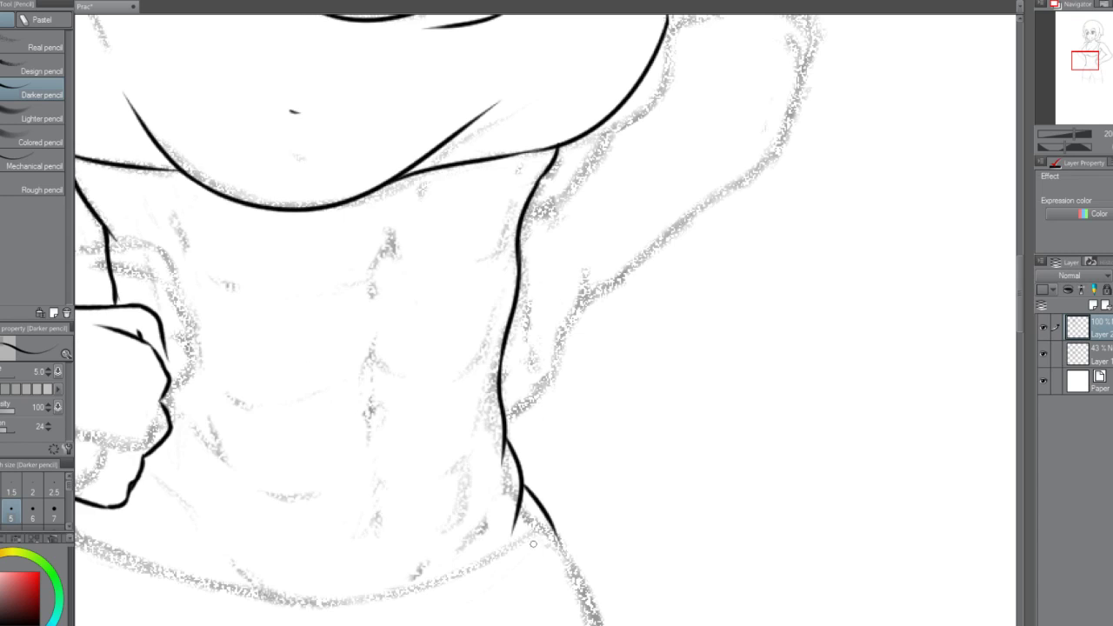
pyautogui.moveTo(507, 543); pyautogui.dragTo(441, 583)
pyautogui.hotkey('ctrl', 'z')
pyautogui.scroll(-2, 494, 552)
pyautogui.scroll(1, 489, 564)
pyautogui.scroll(-2, 488, 564)
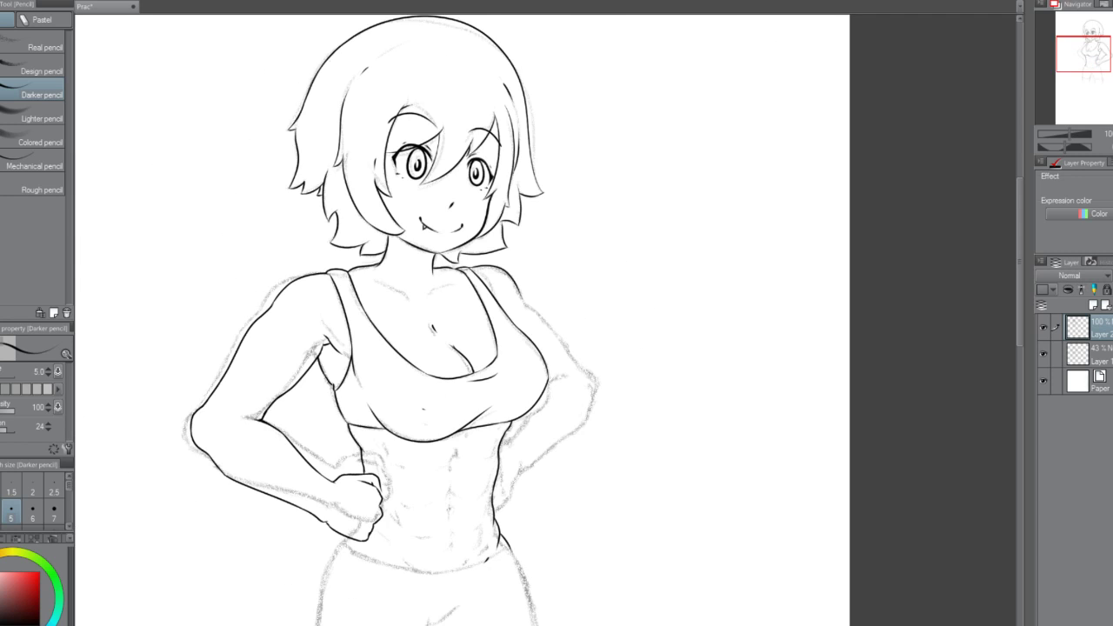
pyautogui.scroll(2, 491, 556)
pyautogui.hotkey('ctrl', 'z')
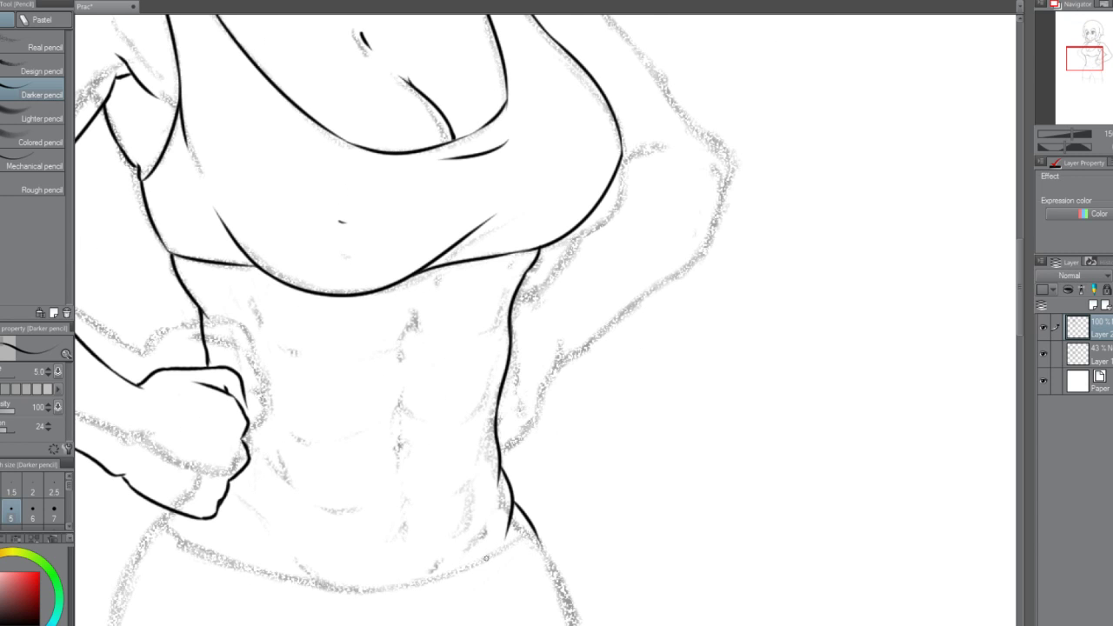
pyautogui.scroll(-3, 501, 527)
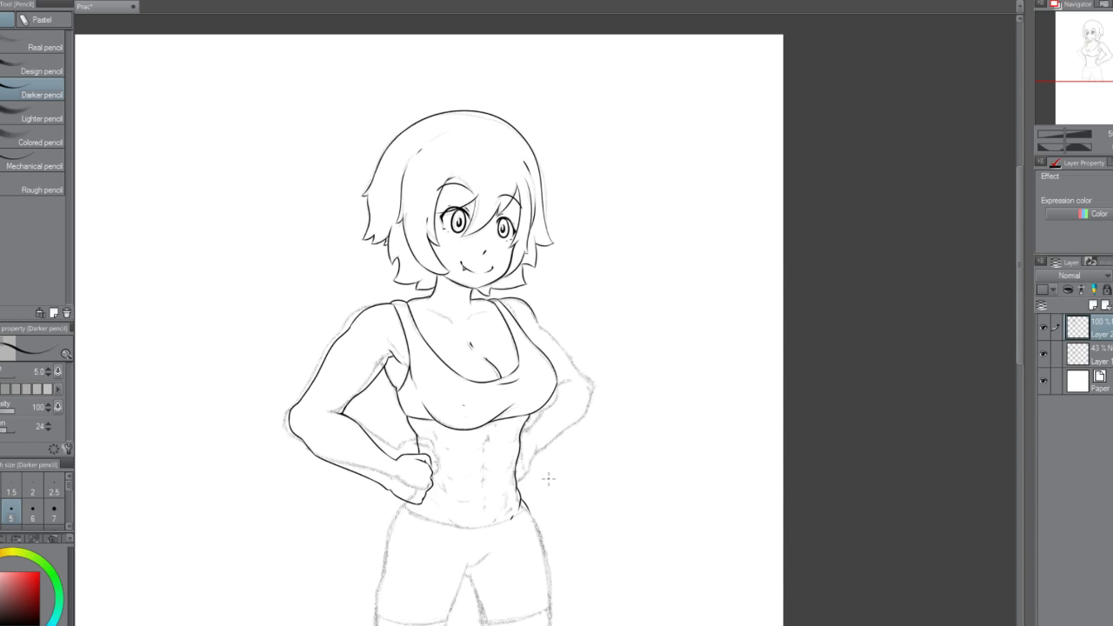
pyautogui.scroll(3, 549, 477)
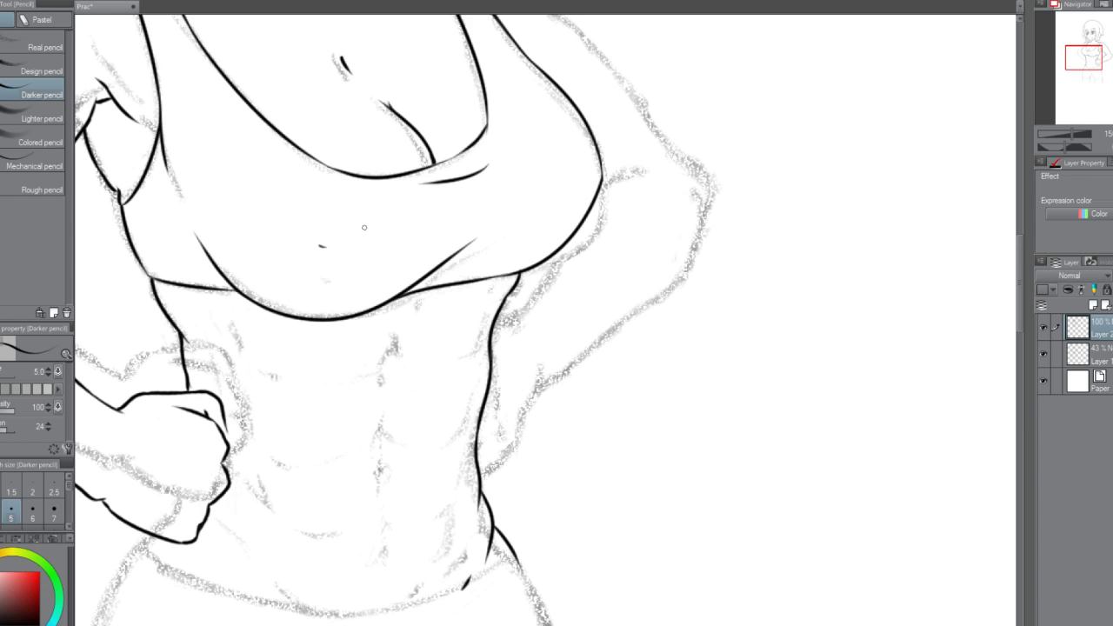
pyautogui.scroll(-3, 364, 227)
pyautogui.scroll(4, 382, 252)
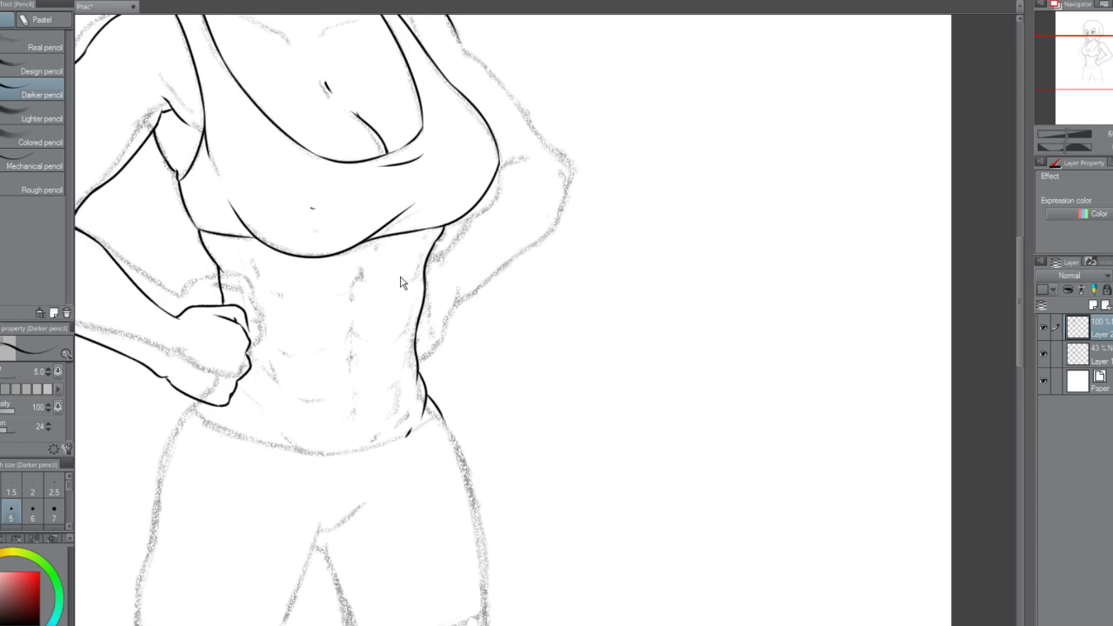
# Ink the vertical center line of the abdomen running down to the navel.
pyautogui.scroll(-2, 382, 252)
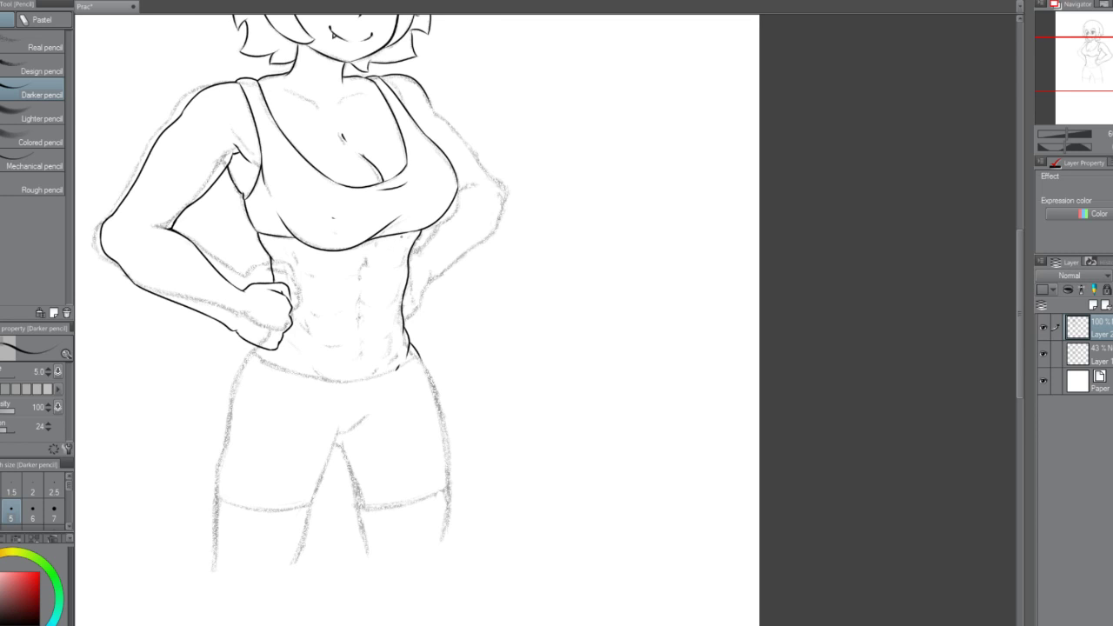
pyautogui.scroll(4, 400, 243)
pyautogui.scroll(-1, 400, 246)
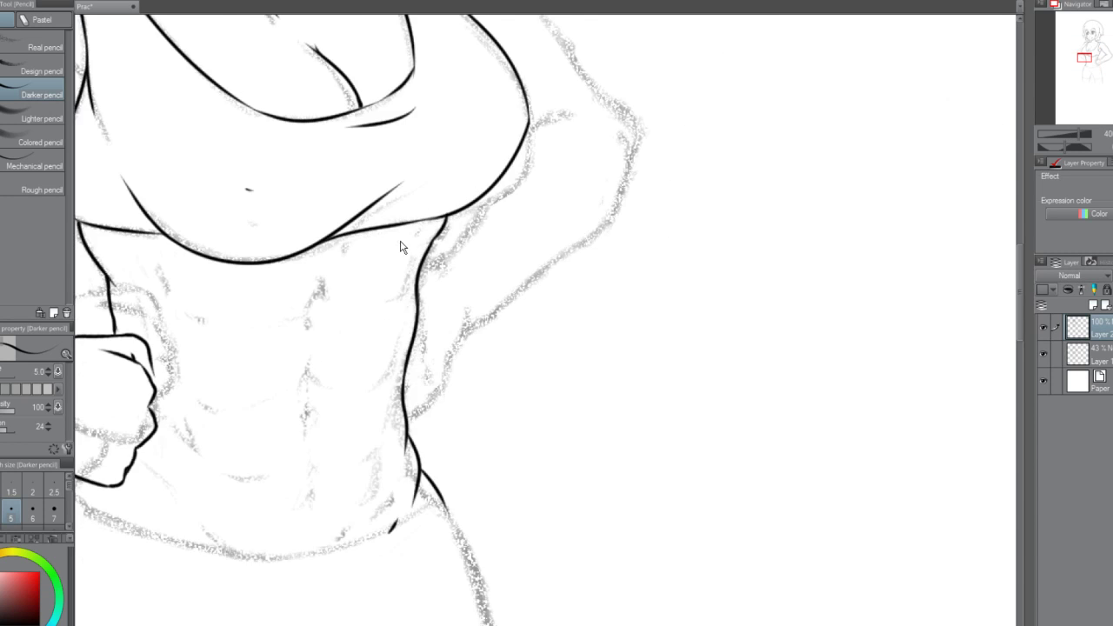
pyautogui.scroll(-1, 400, 247)
pyautogui.scroll(1, 304, 327)
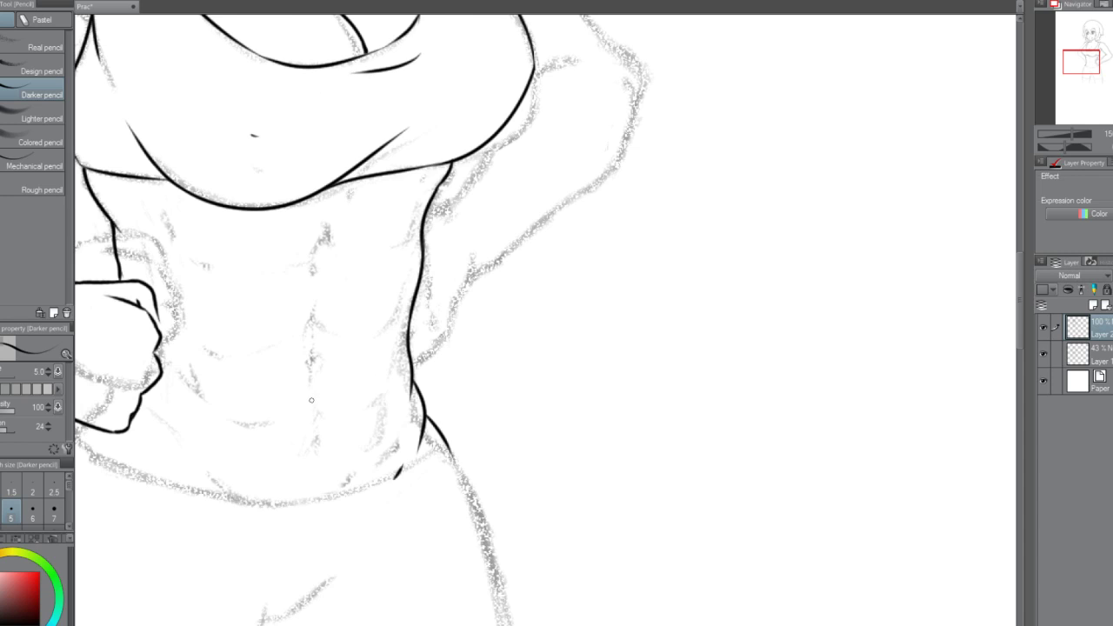
pyautogui.moveTo(318, 409)
pyautogui.mouseDown()
pyautogui.moveTo(319, 386)
pyautogui.moveTo(314, 425)
pyautogui.moveTo(317, 405)
pyautogui.mouseUp()
pyautogui.hotkey('ctrl', 'z')
pyautogui.hotkey('ctrl', 'z')
pyautogui.moveTo(317, 380); pyautogui.dragTo(317, 346)
pyautogui.hotkey('ctrl', 'z')
pyautogui.moveTo(317, 383); pyautogui.dragTo(316, 327)
# Ink a short curved line below the navel, slanting down to the left toward the waistband.
pyautogui.moveTo(321, 435)
pyautogui.mouseDown()
pyautogui.moveTo(316, 473)
pyautogui.moveTo(327, 455)
pyautogui.moveTo(341, 473)
pyautogui.mouseUp()
pyautogui.hotkey('ctrl', 'z')
pyautogui.hotkey('ctrl', 'z')
pyautogui.moveTo(320, 432)
pyautogui.mouseDown()
pyautogui.moveTo(322, 452)
pyautogui.moveTo(296, 473)
pyautogui.mouseUp()
pyautogui.hotkey('ctrl', 'z')
pyautogui.moveTo(319, 432); pyautogui.dragTo(297, 476)
pyautogui.moveTo(331, 468); pyautogui.dragTo(349, 477)
# Ink a small peaked crease just above the top end of the abdomen's center line.
pyautogui.hotkey('ctrl', '-')
pyautogui.hotkey('ctrl', '-')
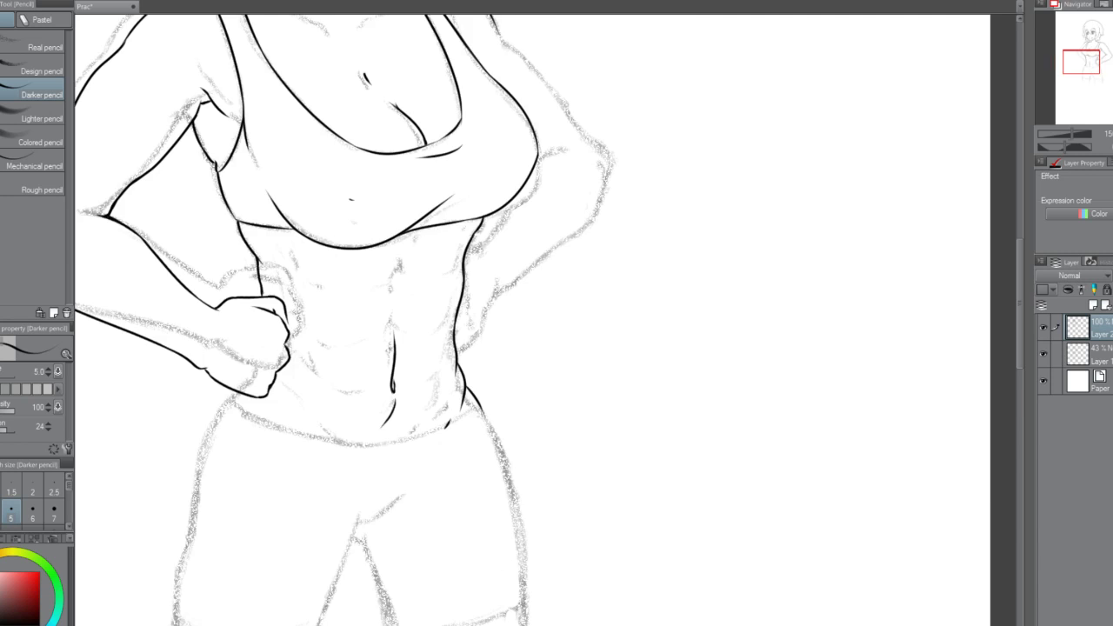
pyautogui.hotkey('ctrl', '-')
pyautogui.hotkey('ctrl', '-')
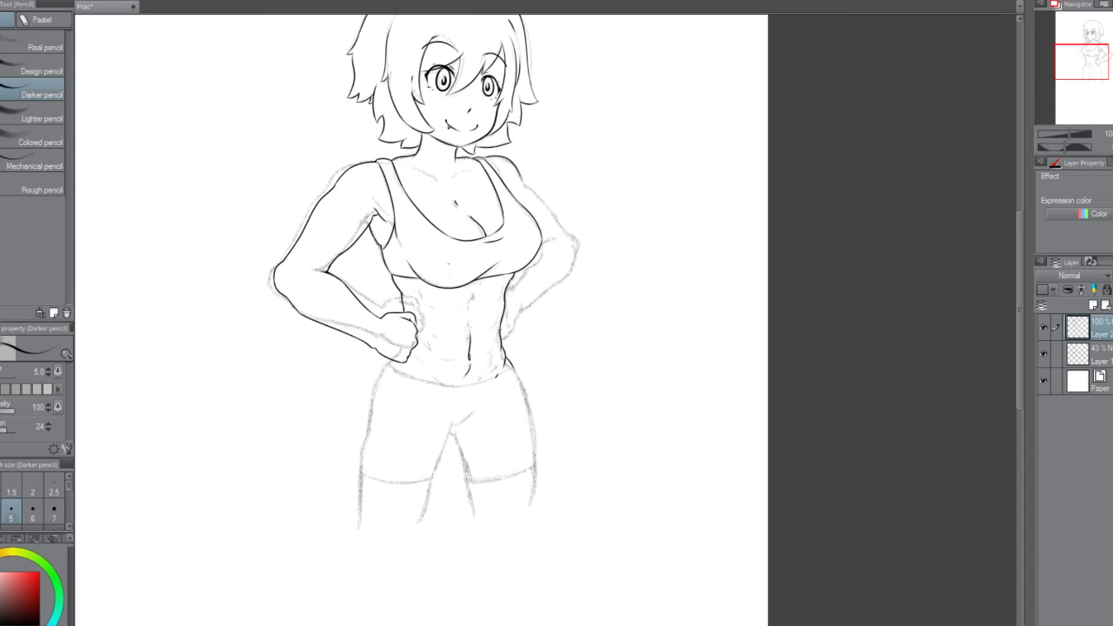
pyautogui.hotkey('ctrl', '+')
pyautogui.hotkey('ctrl', '+')
pyautogui.hotkey('ctrl', '+')
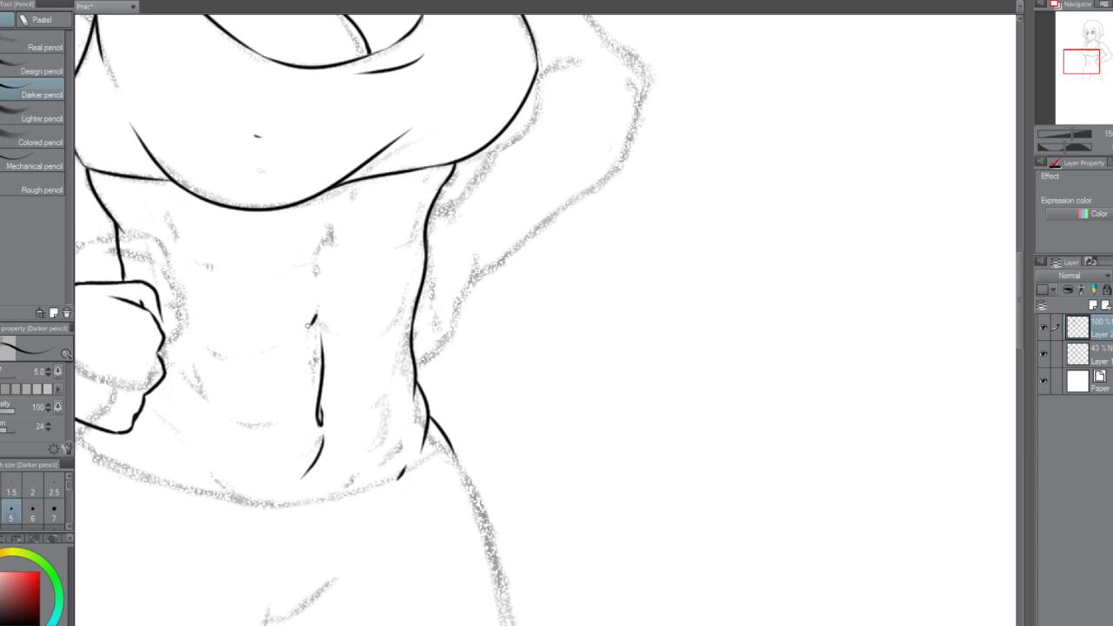
pyautogui.moveTo(315, 316)
pyautogui.mouseDown()
pyautogui.moveTo(307, 330)
pyautogui.moveTo(325, 326)
pyautogui.moveTo(311, 328)
pyautogui.mouseUp()
pyautogui.hotkey('ctrl', 'z')
pyautogui.hotkey('ctrl', 'z')
pyautogui.hotkey('ctrl', 'z')
pyautogui.hotkey('ctrl', 'z')
# Ink two short curved muscle marks along the right side of the upper abdomen.
pyautogui.moveTo(406, 287); pyautogui.dragTo(390, 324)
pyautogui.moveTo(412, 266)
pyautogui.mouseDown()
pyautogui.moveTo(424, 205)
pyautogui.moveTo(398, 248)
pyautogui.mouseUp()
pyautogui.hotkey('ctrl', 'z')
pyautogui.hotkey('ctrl', 'z')
# Ink a pointed two-stroke mark on the upper center line, just below the tank top.
pyautogui.moveTo(329, 229); pyautogui.dragTo(310, 260)
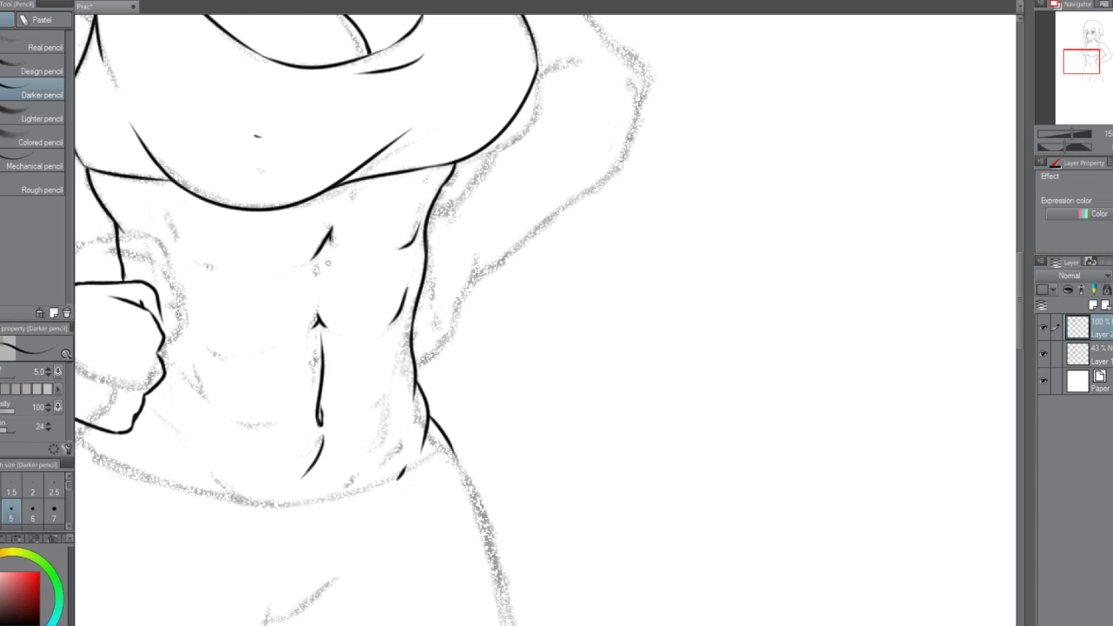
pyautogui.moveTo(318, 304); pyautogui.dragTo(330, 231)
pyautogui.hotkey('ctrl', 'z')
pyautogui.scroll(-2, 338, 196)
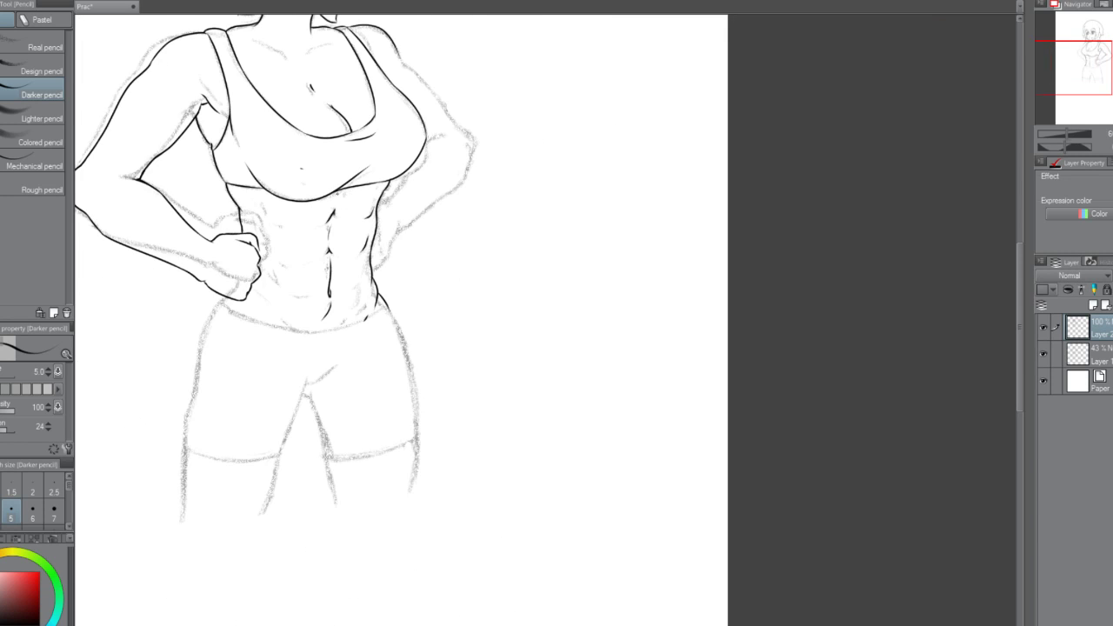
pyautogui.scroll(2, 338, 196)
pyautogui.hotkey('ctrl', 'z')
pyautogui.scroll(-3, 329, 231)
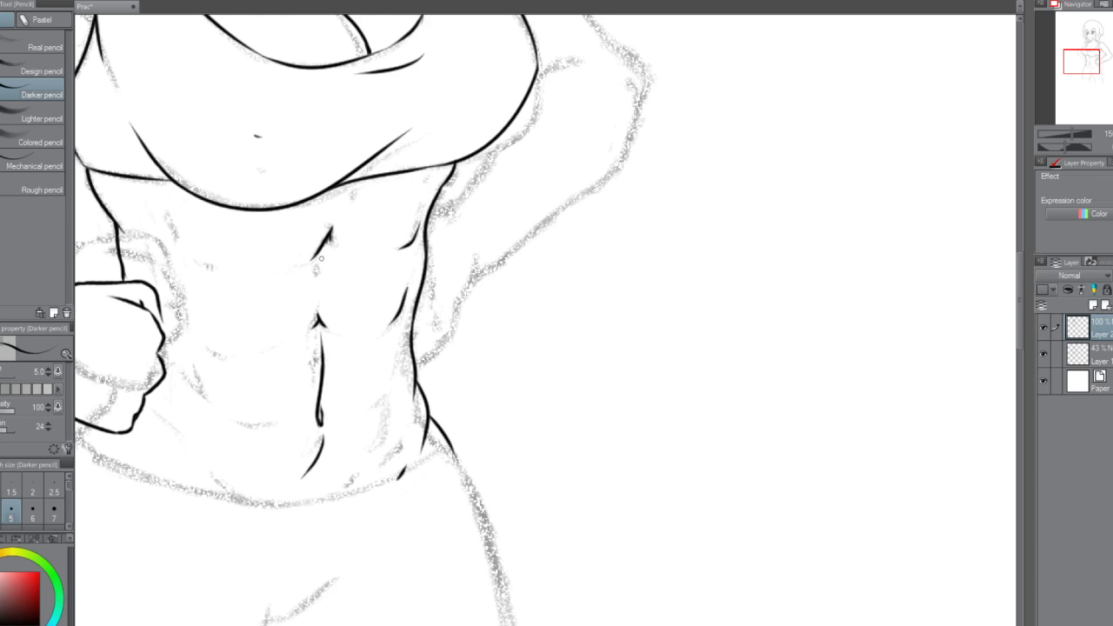
pyautogui.scroll(3, 328, 234)
pyautogui.moveTo(329, 236); pyautogui.dragTo(322, 271)
pyautogui.scroll(-3, 346, 183)
pyautogui.scroll(3, 346, 182)
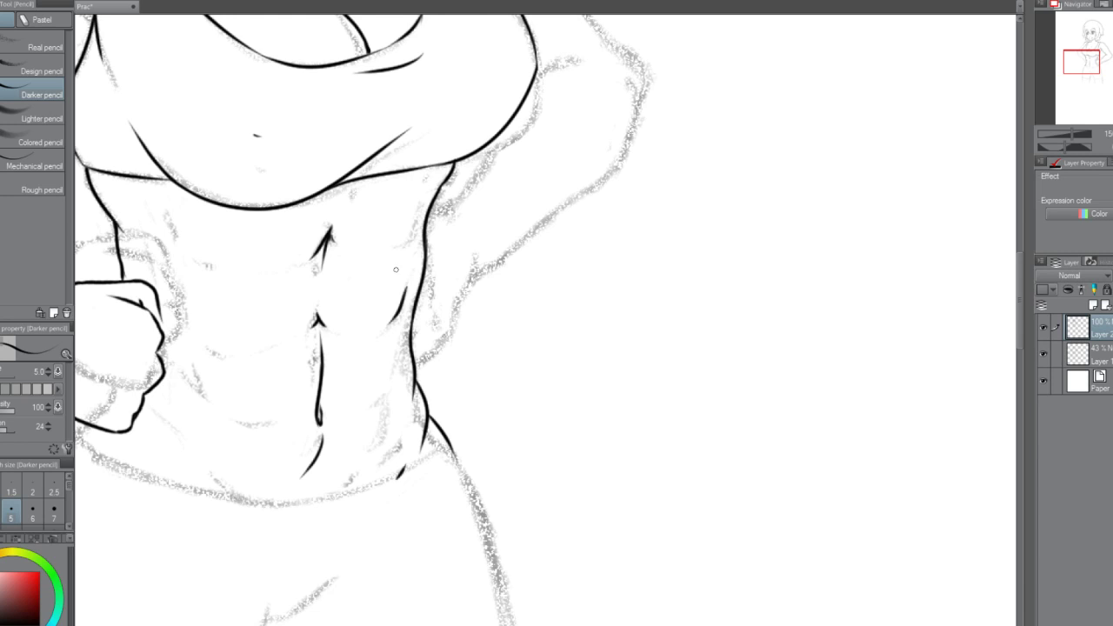
# Ink short muscle marks on the right side of the abdomen at about navel height.
pyautogui.moveTo(400, 342)
pyautogui.mouseDown()
pyautogui.moveTo(370, 400)
pyautogui.moveTo(372, 388)
pyautogui.mouseUp()
pyautogui.hotkey('ctrl', 'z')
pyautogui.hotkey('ctrl', 'z')
pyautogui.hotkey('ctrl', 'z')
pyautogui.moveTo(375, 380); pyautogui.dragTo(370, 388)
pyautogui.hotkey('ctrl', 'z')
pyautogui.hotkey('ctrl', 'z')
# Ink a short curved muscle mark on the lower right side of the abdomen, above the waistband.
pyautogui.moveTo(405, 424); pyautogui.dragTo(372, 460)
pyautogui.hotkey('ctrl', 'z')
pyautogui.hotkey('ctrl', 'z')
pyautogui.moveTo(405, 423)
pyautogui.mouseDown()
pyautogui.moveTo(383, 453)
pyautogui.moveTo(372, 450)
pyautogui.moveTo(383, 432)
pyautogui.mouseUp()
pyautogui.hotkey('ctrl', 'z')
pyautogui.hotkey('ctrl', 'z')
pyautogui.hotkey('ctrl', 'z')
pyautogui.scroll(-2, 359, 244)
pyautogui.scroll(-2, 358, 241)
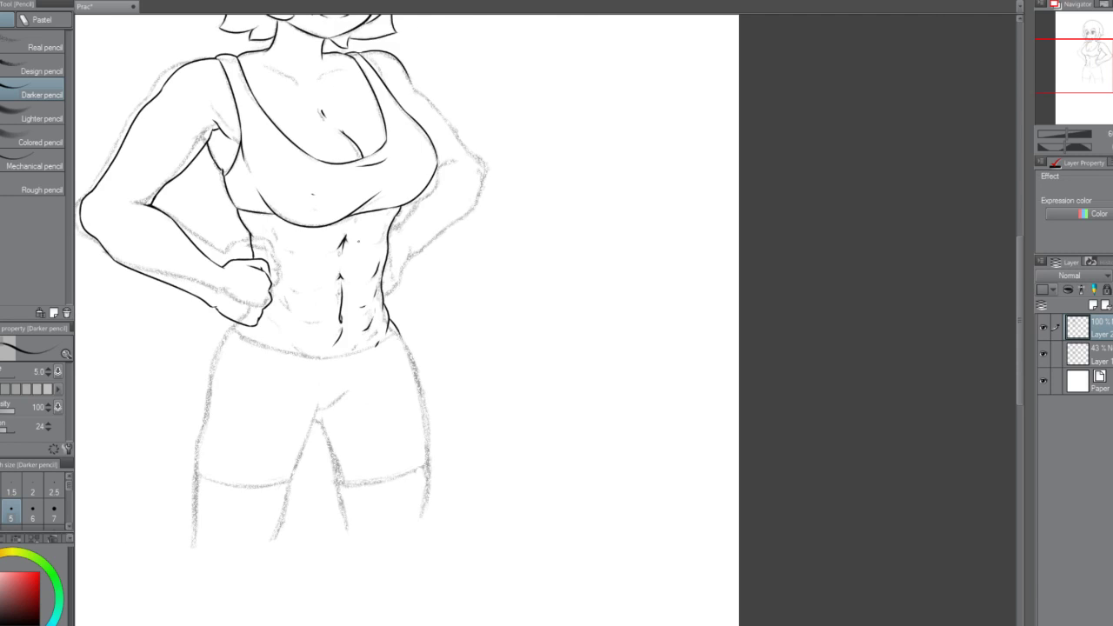
# Rework the small creases branching off the right side of the center line, above and below the navel.
pyautogui.scroll(4, 361, 260)
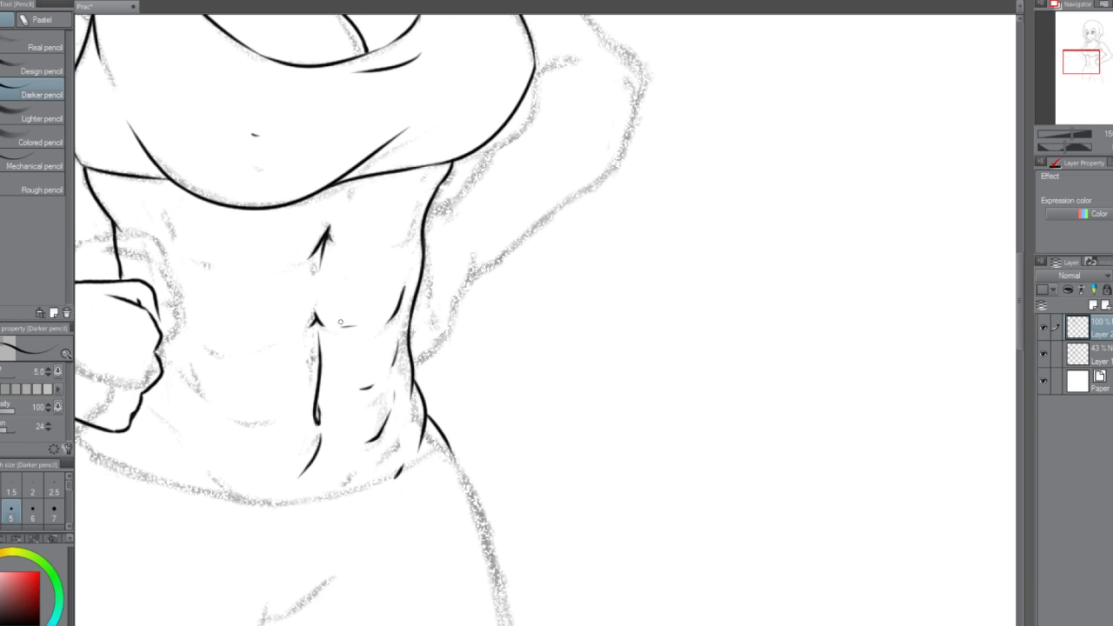
pyautogui.hotkey('ctrl', 'z')
pyautogui.hotkey('ctrl', 'z')
pyautogui.scroll(-2, 337, 326)
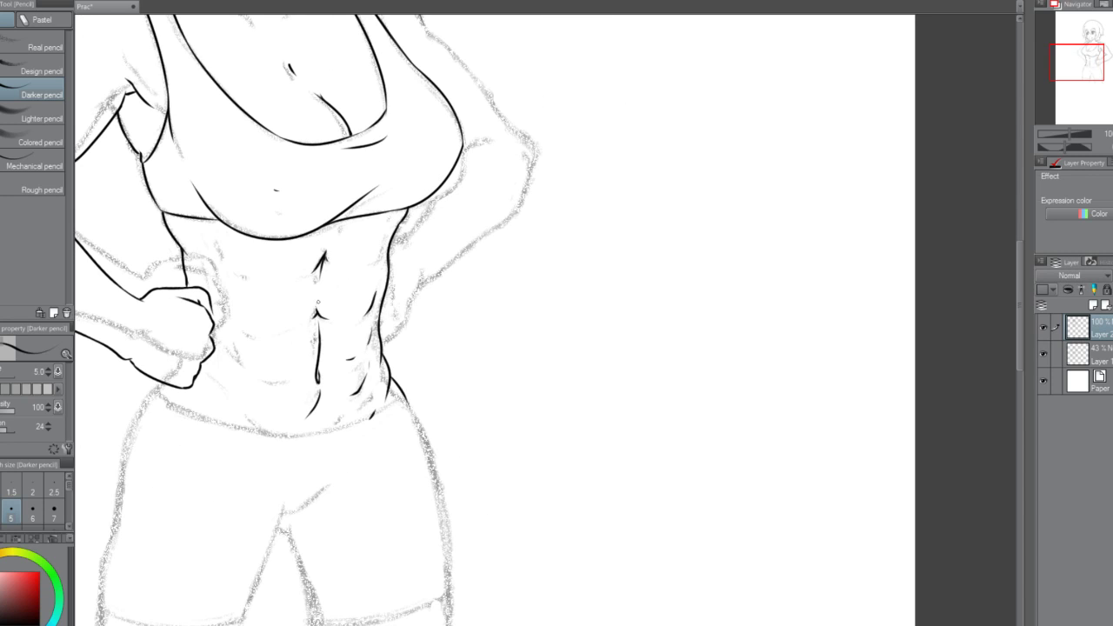
pyautogui.scroll(3, 337, 326)
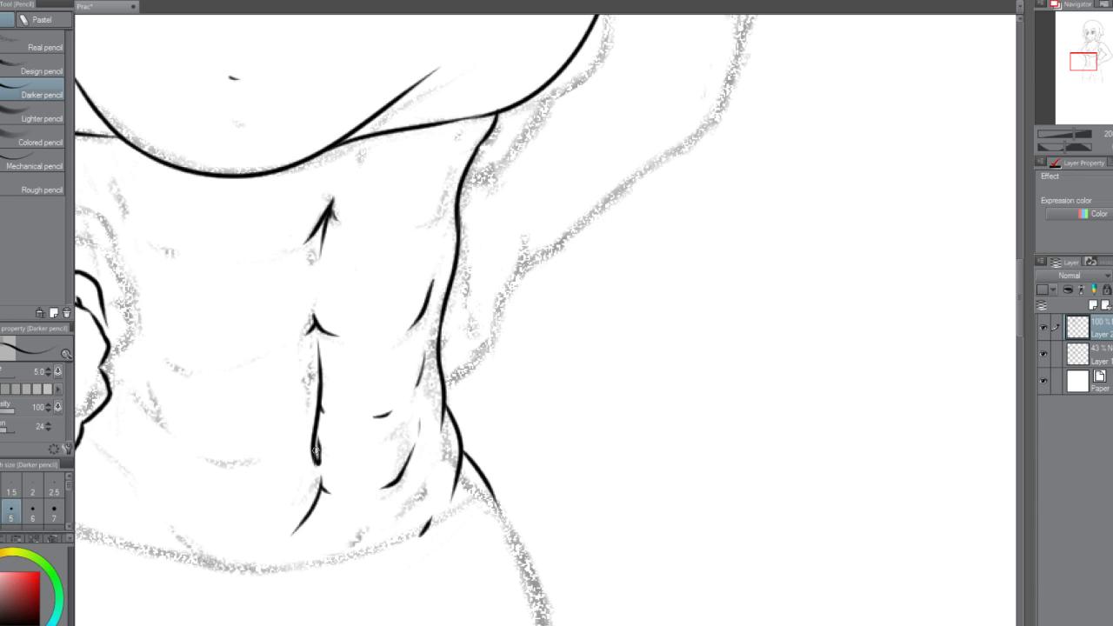
# Ink a slanted rib mark on the upper left side of the abdomen, below the tank top's hem.
pyautogui.moveTo(797, 624); pyautogui.dragTo(699, 623)
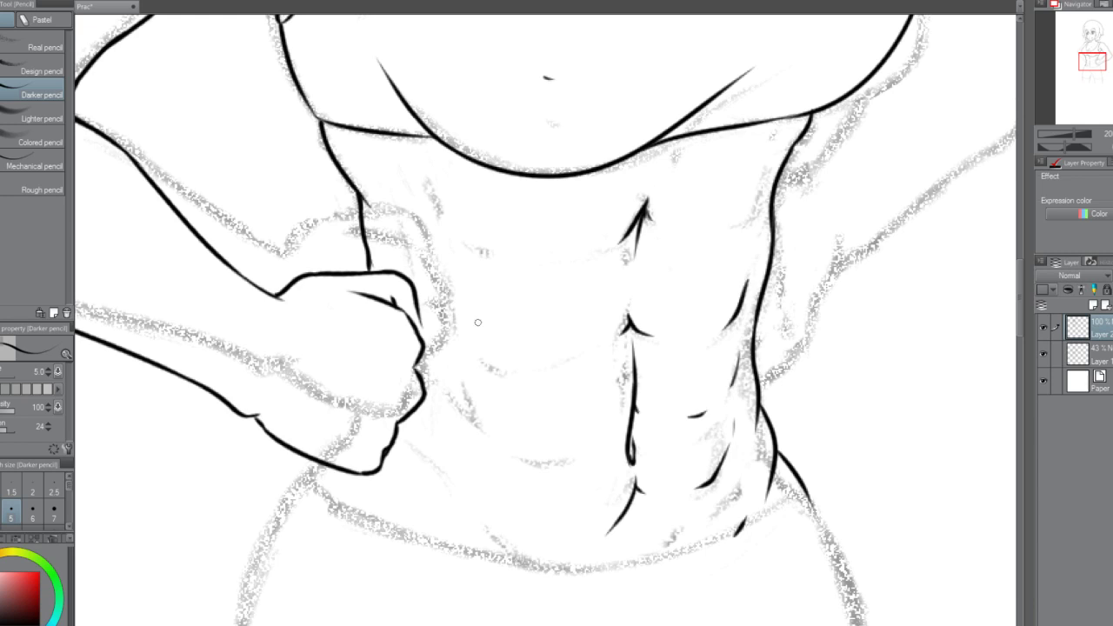
pyautogui.moveTo(419, 182); pyautogui.dragTo(431, 206)
pyautogui.hotkey('ctrl', 'z')
pyautogui.hotkey('ctrl', 'z')
pyautogui.hotkey('ctrl', 'z')
pyautogui.moveTo(426, 184); pyautogui.dragTo(459, 253)
# Ink a curved muscle mark on the left side of the mid-abdomen and a faint horizontal crease beside it.
pyautogui.moveTo(474, 297); pyautogui.dragTo(483, 325)
pyautogui.hotkey('ctrl', 'z')
pyautogui.moveTo(467, 279)
pyautogui.mouseDown()
pyautogui.moveTo(479, 320)
pyautogui.moveTo(519, 337)
pyautogui.moveTo(493, 328)
pyautogui.moveTo(581, 342)
pyautogui.mouseUp()
pyautogui.hotkey('ctrl', 'z')
# Ink the slanted muscle marks on the left side of the abdomen beside the fist, keeping the lower one short.
pyautogui.moveTo(474, 363); pyautogui.dragTo(498, 403)
pyautogui.hotkey('ctrl', 'z')
pyautogui.moveTo(450, 341)
pyautogui.mouseDown()
pyautogui.moveTo(468, 399)
pyautogui.moveTo(513, 422)
pyautogui.mouseUp()
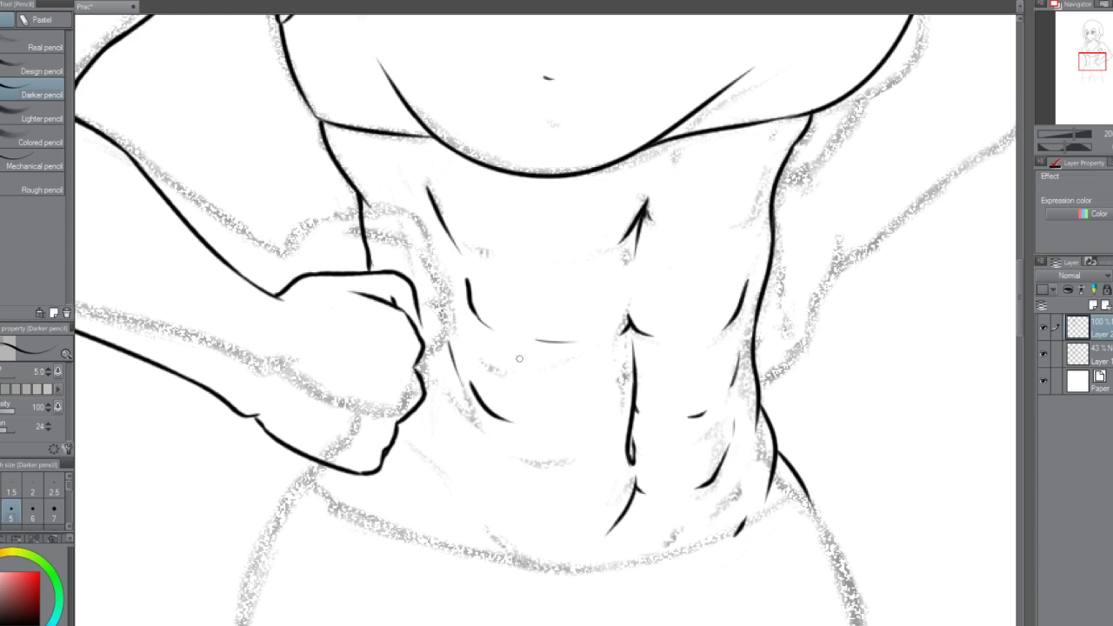
pyautogui.hotkey('ctrl', 'z')
pyautogui.moveTo(473, 387); pyautogui.dragTo(503, 423)
pyautogui.hotkey('ctrl', 'z')
pyautogui.hotkey('ctrl', 'z')
pyautogui.moveTo(474, 394); pyautogui.dragTo(492, 421)
pyautogui.hotkey('ctrl', 'z')
# Ink a small crease left of the center line near the navel and a short mark above the waistband's left part.
pyautogui.moveTo(546, 435); pyautogui.dragTo(608, 424)
pyautogui.hotkey('ctrl', 'z')
pyautogui.hotkey('ctrl', 'z')
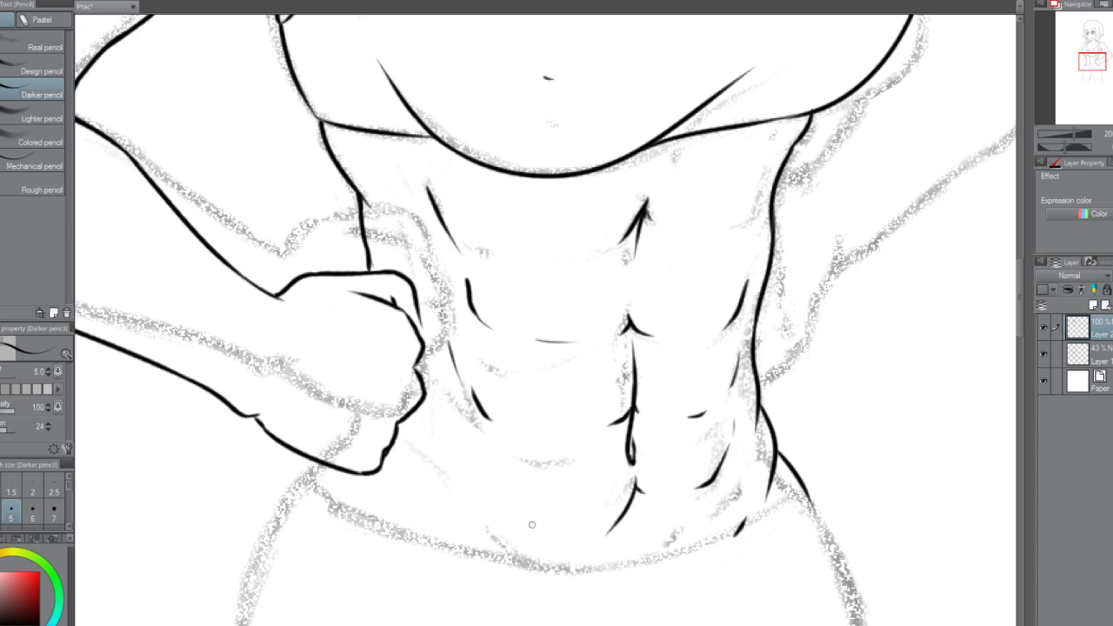
pyautogui.moveTo(513, 498); pyautogui.dragTo(553, 512)
pyautogui.moveTo(617, 523); pyautogui.dragTo(606, 530)
pyautogui.moveTo(620, 514); pyautogui.dragTo(607, 532)
# Break up the center line just above the navel and shorten the curved line below it.
pyautogui.scroll(-5, 635, 497)
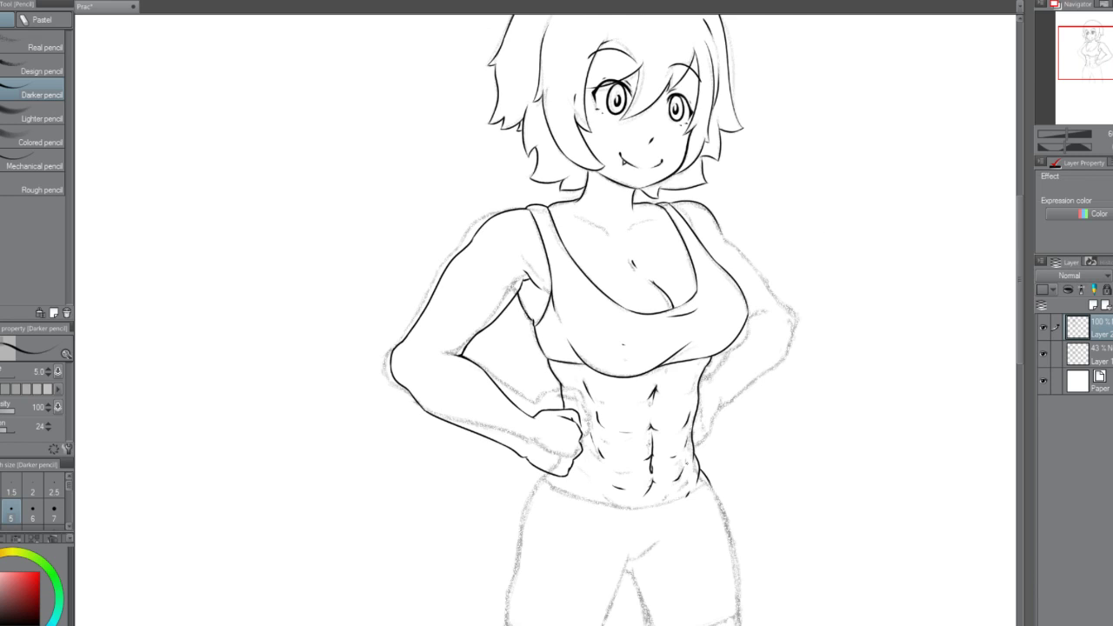
pyautogui.scroll(-2, 635, 487)
pyautogui.scroll(4, 634, 486)
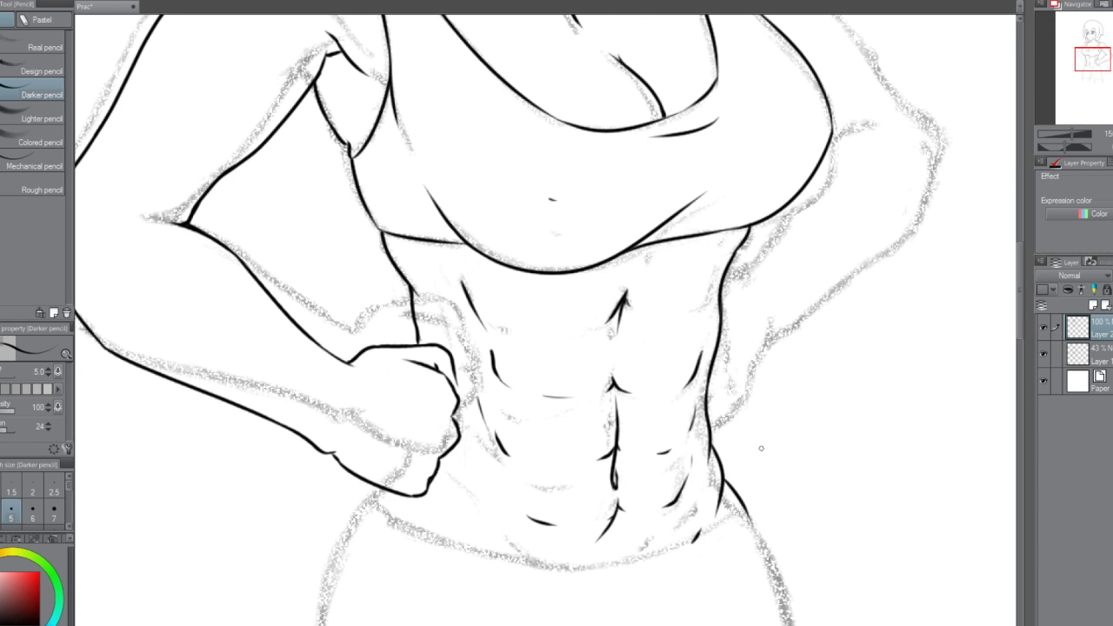
pyautogui.scroll(-3, 762, 421)
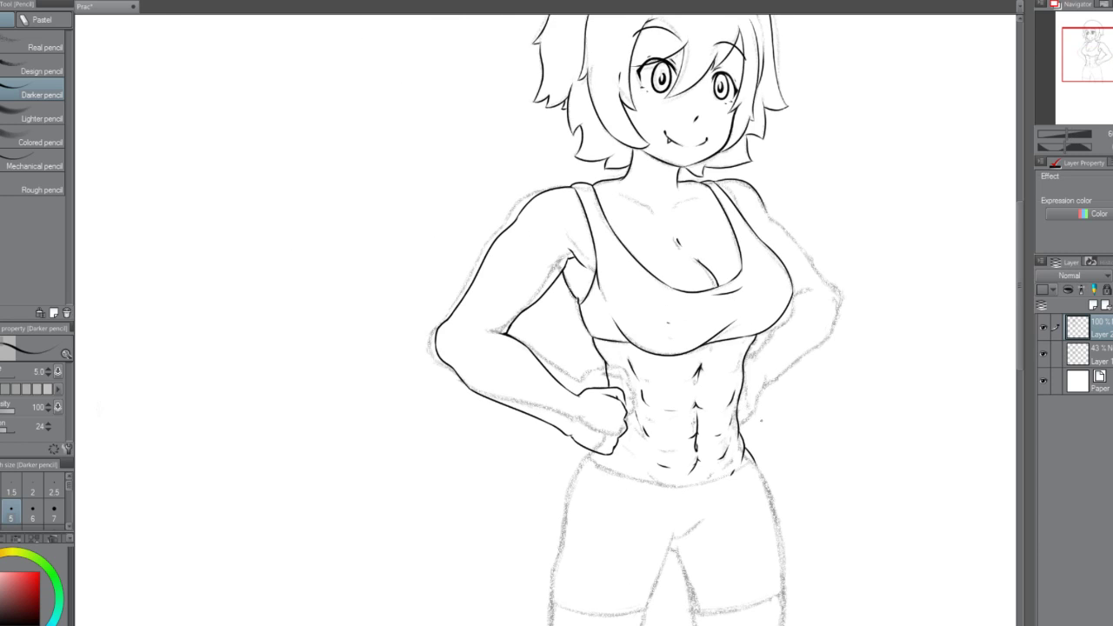
pyautogui.scroll(3, 762, 421)
pyautogui.scroll(1, 739, 426)
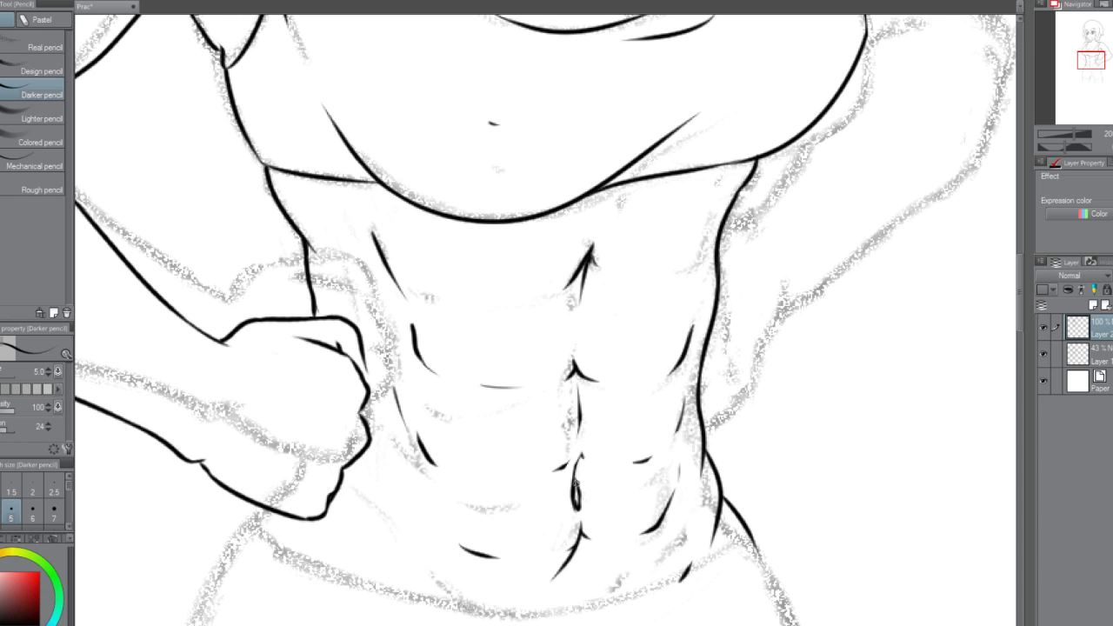
pyautogui.scroll(-2, 577, 499)
pyautogui.scroll(-2, 592, 489)
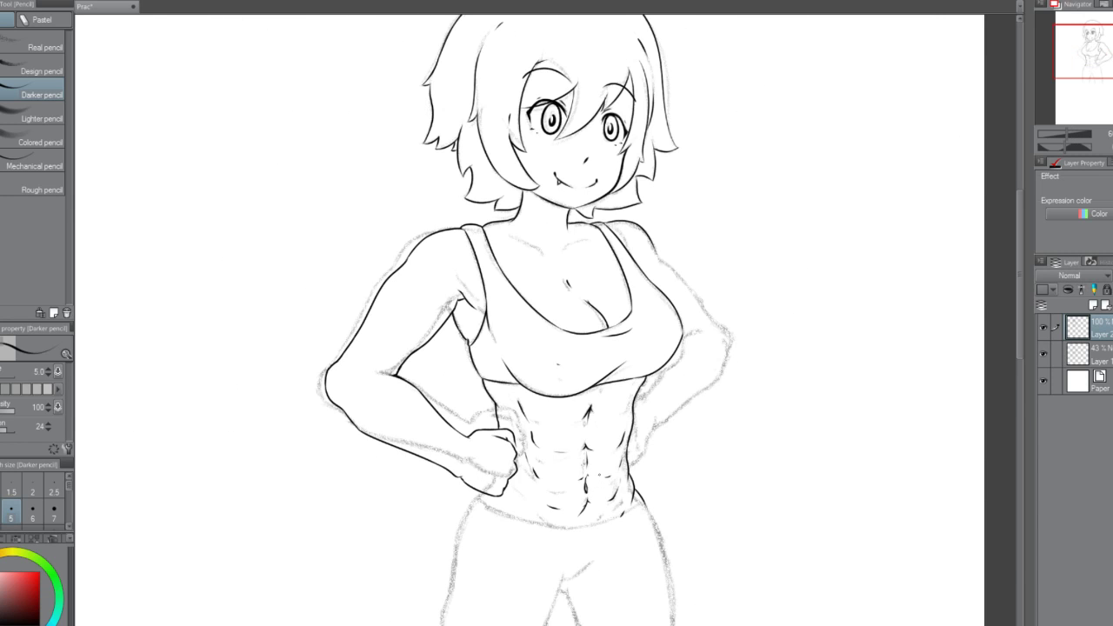
pyautogui.scroll(3, 592, 490)
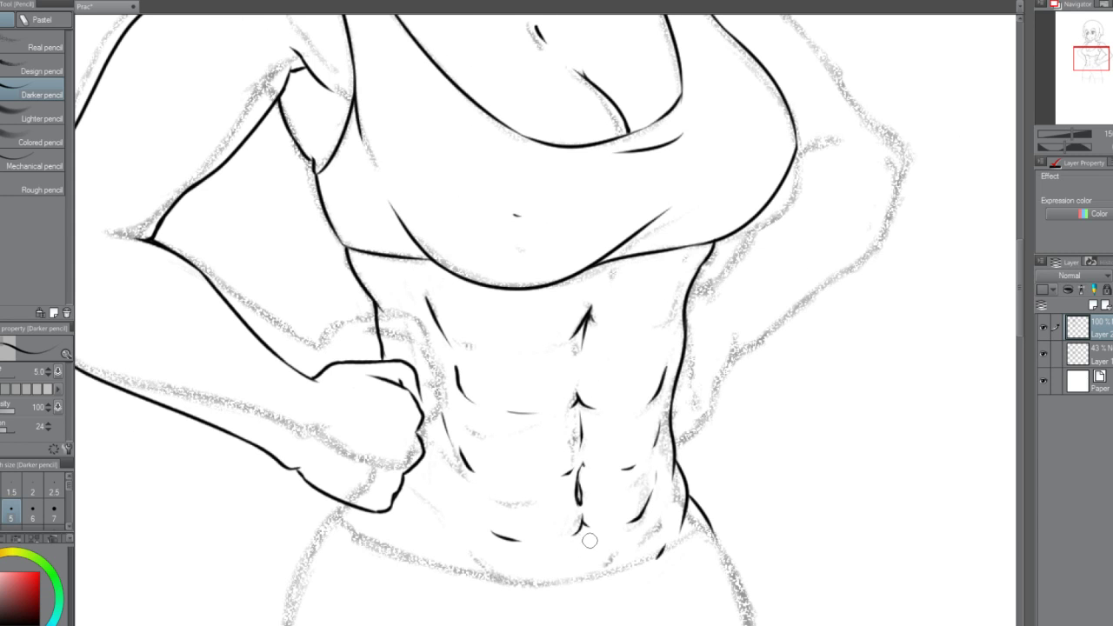
pyautogui.scroll(-1, 604, 534)
pyautogui.scroll(2, 613, 524)
pyautogui.scroll(-4, 612, 524)
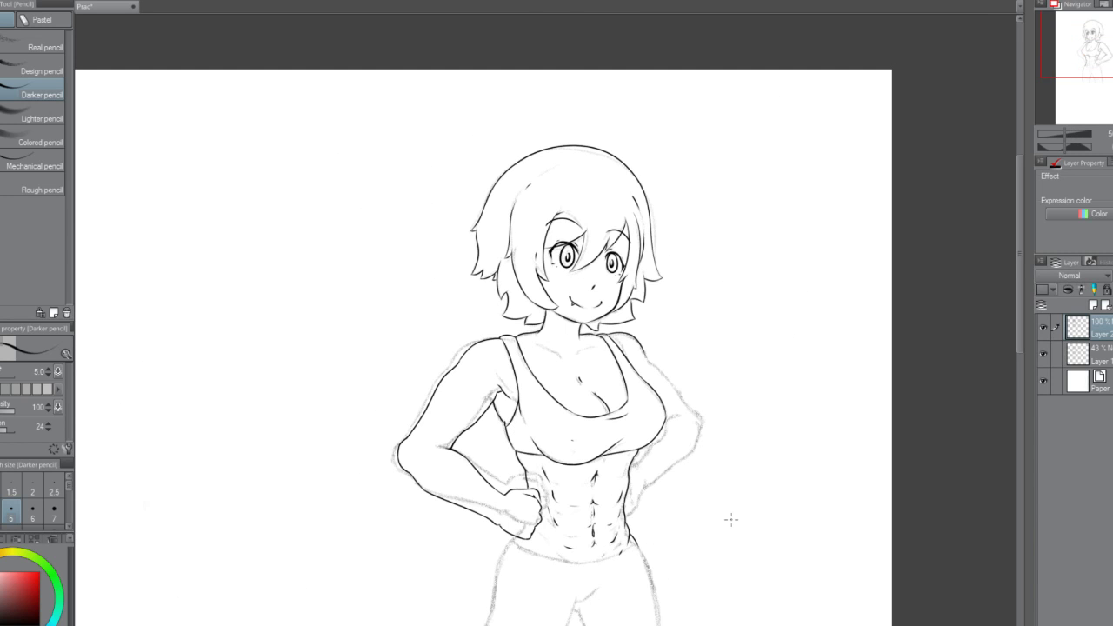
# Hide the 43% opacity sketch layer so only the inked line art shows.
pyautogui.click(1043, 353)
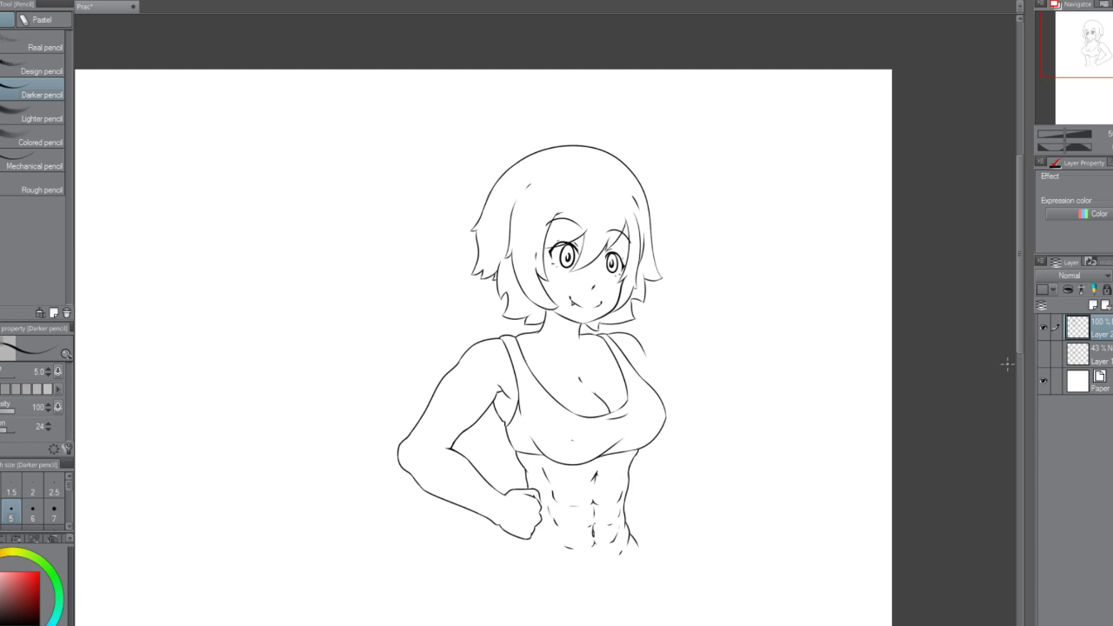
pyautogui.scroll(-1, 615, 466)
pyautogui.scroll(2, 615, 466)
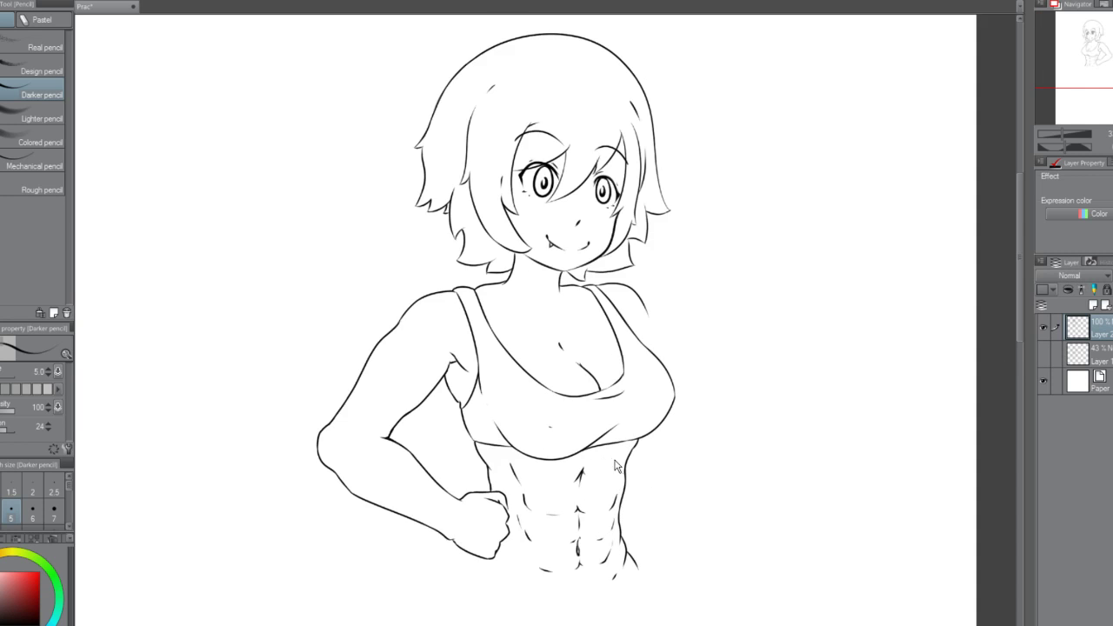
# Add short muscle marks on both sides of the upper abdomen, just below the tank top.
pyautogui.scroll(1, 614, 466)
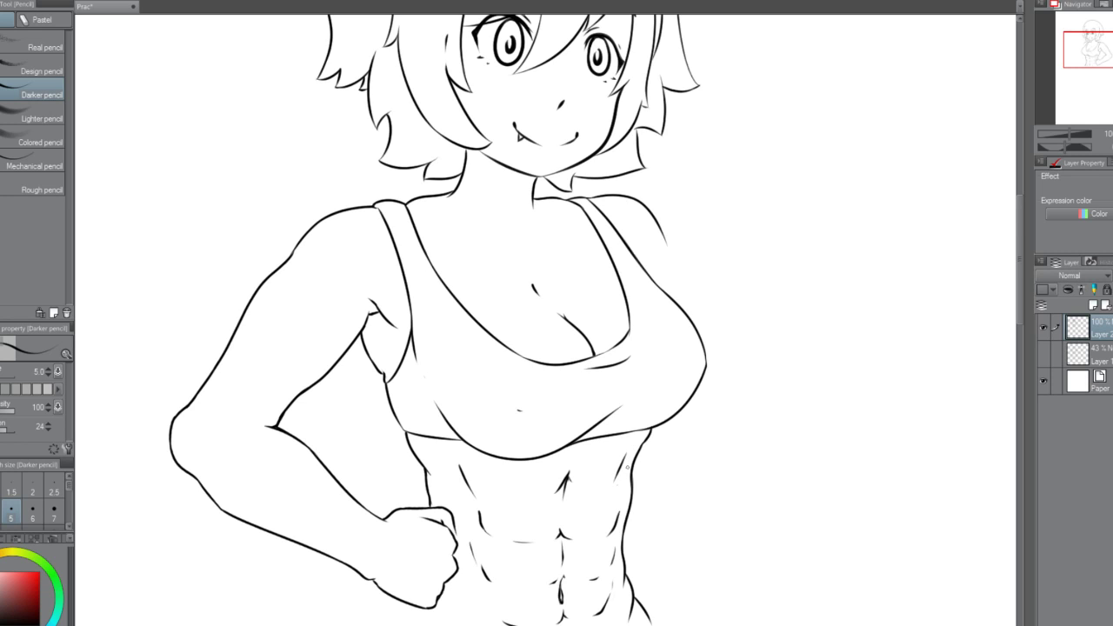
pyautogui.scroll(-3, 627, 467)
pyautogui.scroll(3, 599, 502)
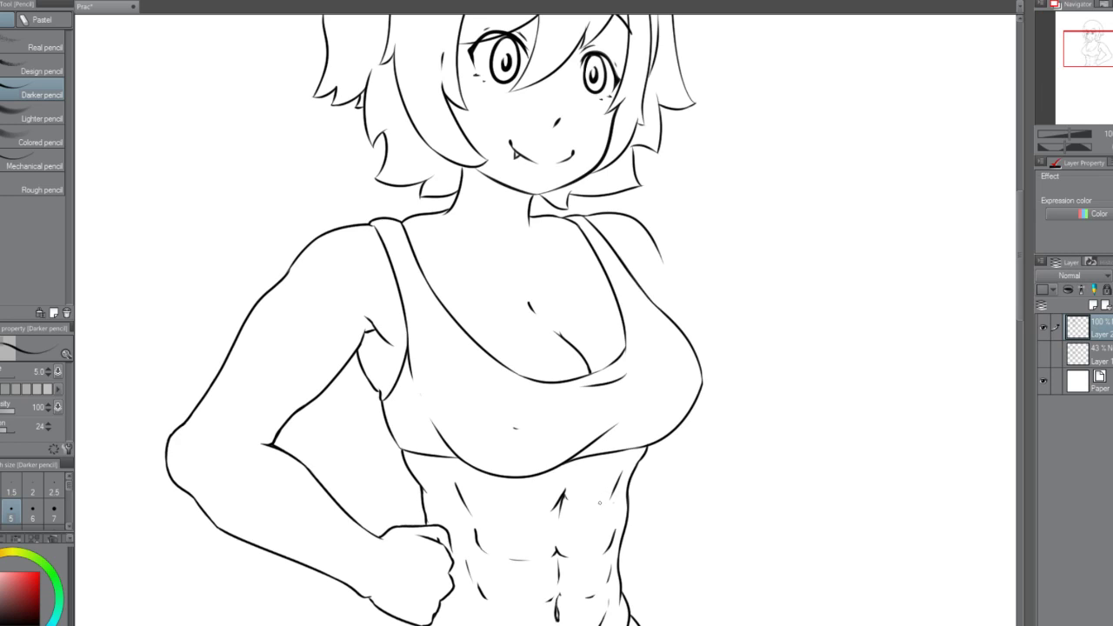
pyautogui.moveTo(584, 507); pyautogui.dragTo(593, 512)
pyautogui.hotkey('ctrl', 'z')
pyautogui.hotkey('ctrl', 'z')
pyautogui.moveTo(473, 526); pyautogui.dragTo(483, 539)
# Examine the inked line art of the whole figure without the sketch.
pyautogui.scroll(-3, 1014, 325)
pyautogui.scroll(-1, 998, 384)
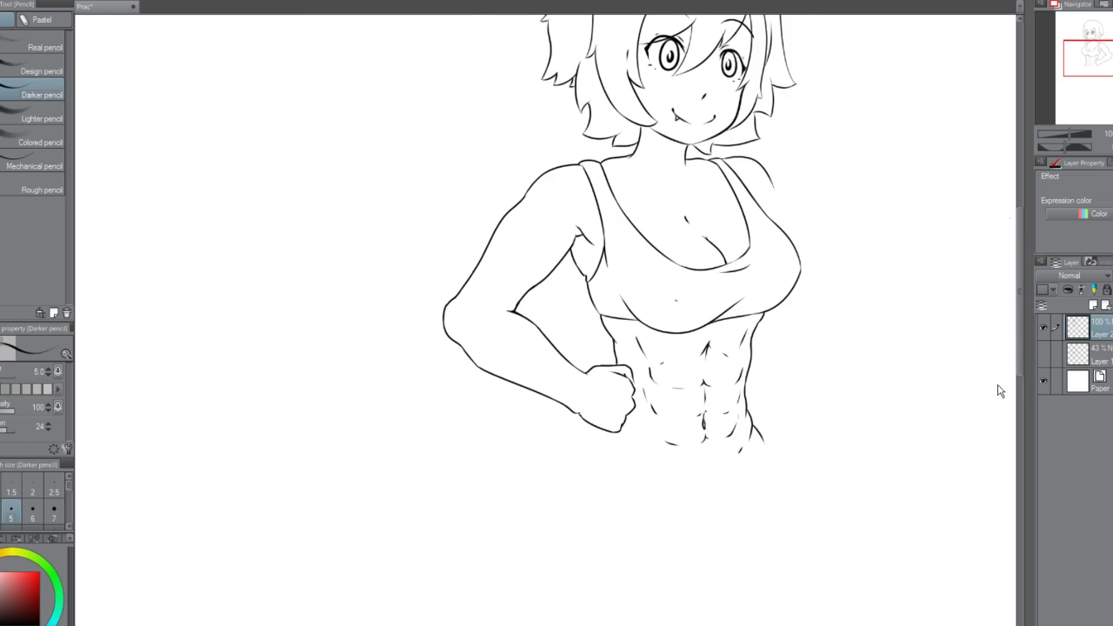
pyautogui.scroll(-1, 998, 384)
pyautogui.scroll(1, 998, 384)
pyautogui.scroll(-1, 998, 384)
pyautogui.scroll(1, 998, 384)
pyautogui.scroll(-2, 998, 384)
pyautogui.scroll(2, 998, 385)
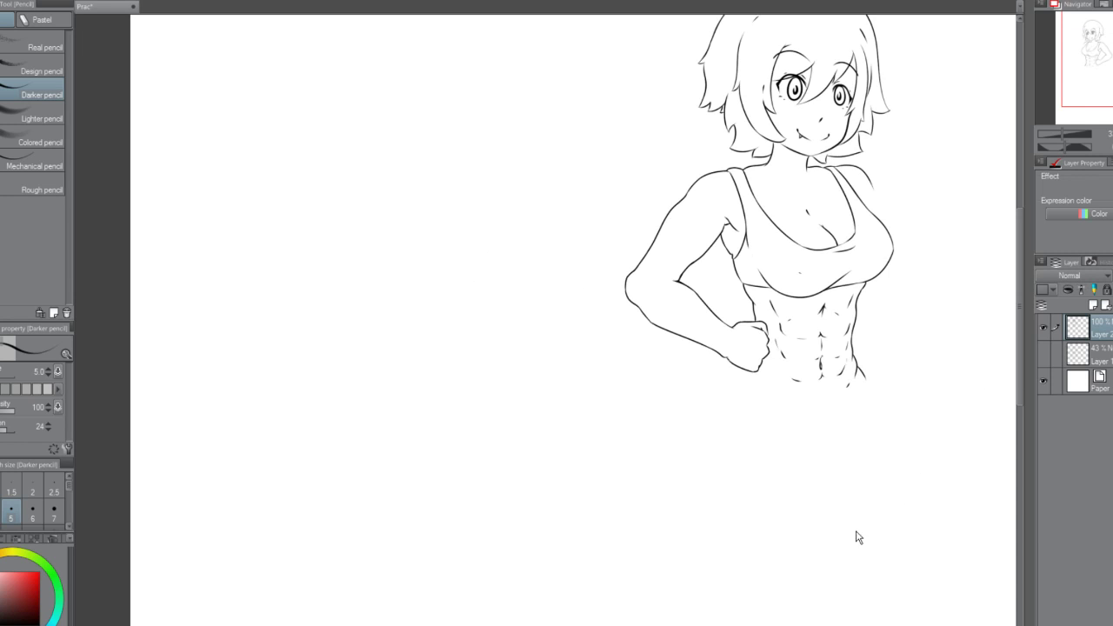
pyautogui.hscroll(1, 991, 355)
pyautogui.moveTo(1021, 341); pyautogui.dragTo(1023, 308)
pyautogui.scroll(-1, 793, 331)
pyautogui.scroll(2, 757, 287)
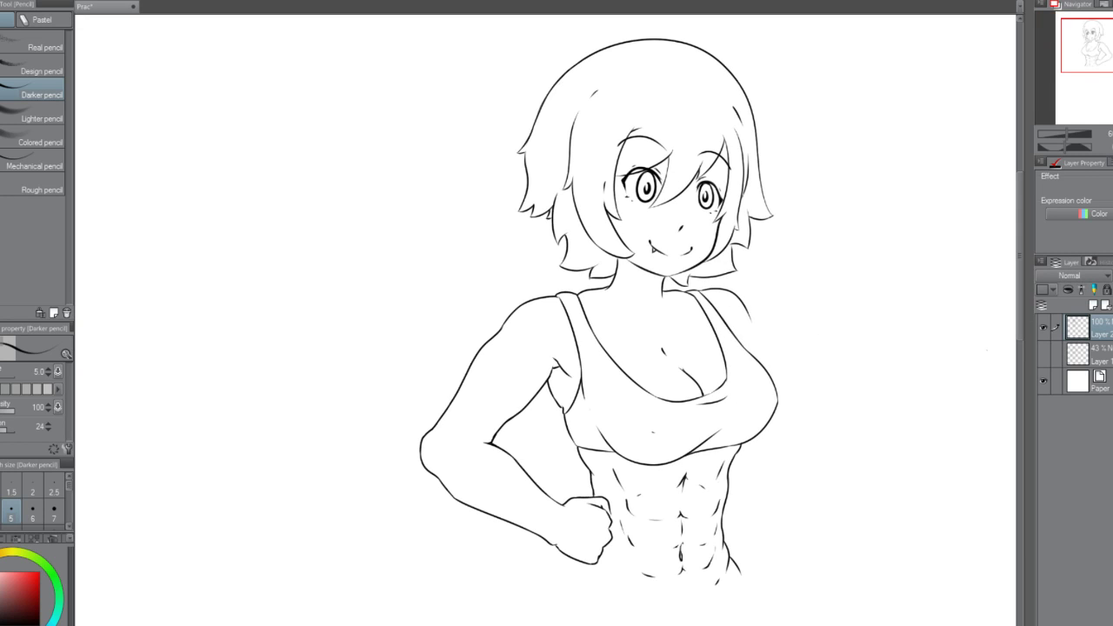
# Mirror the canvas view horizontally and redraw the small accent mark on the tank top slightly lower.
pyautogui.press('h')
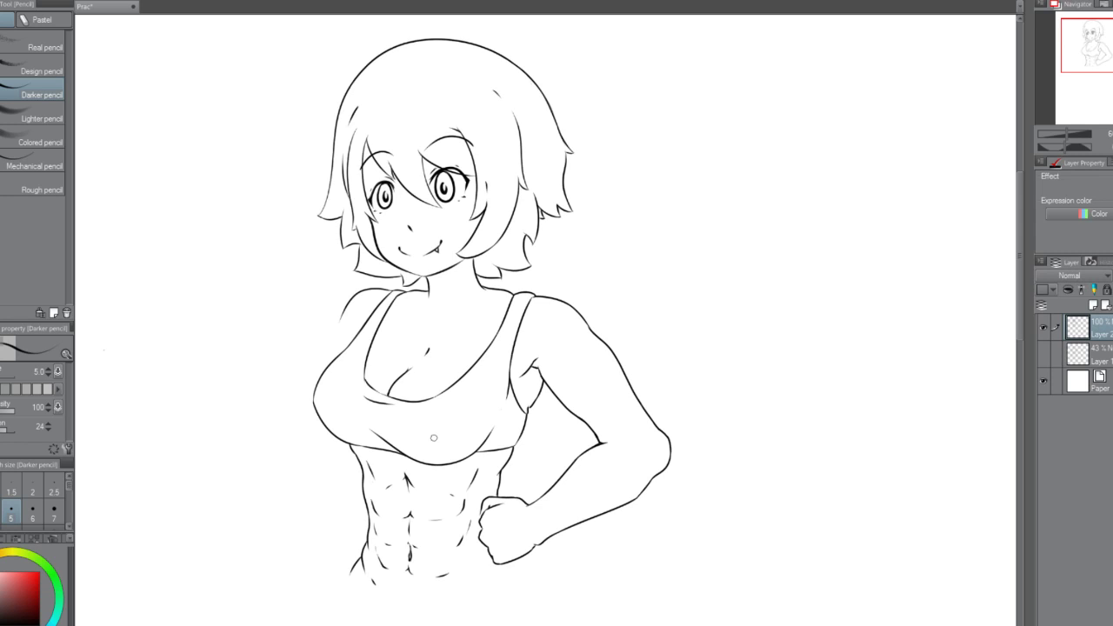
pyautogui.click(435, 439)
pyautogui.scroll(-2, 468, 382)
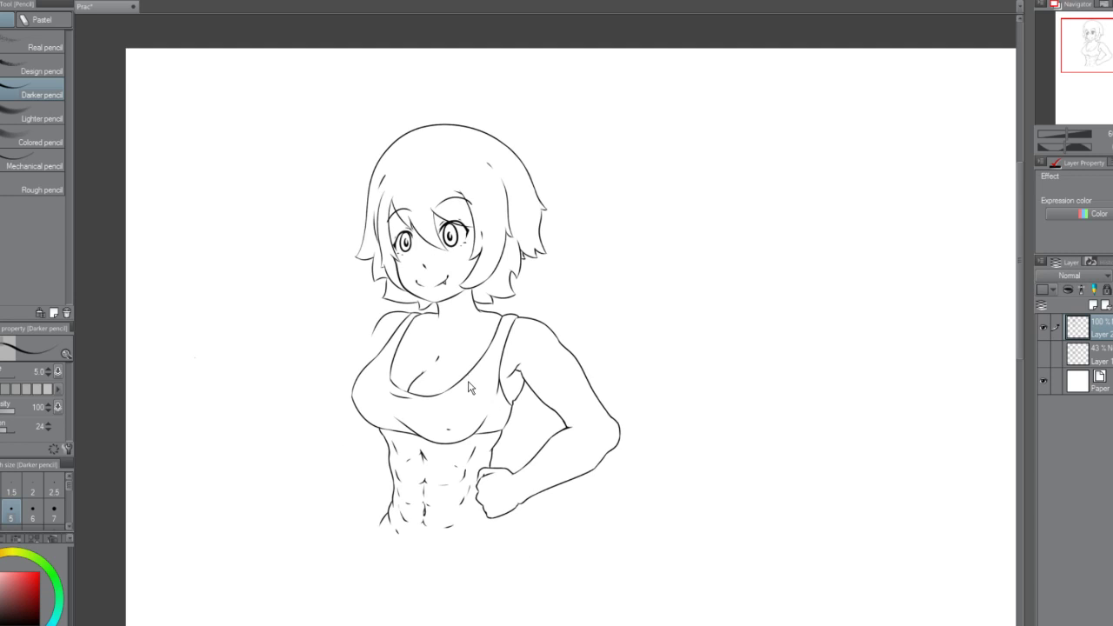
pyautogui.scroll(2, 467, 383)
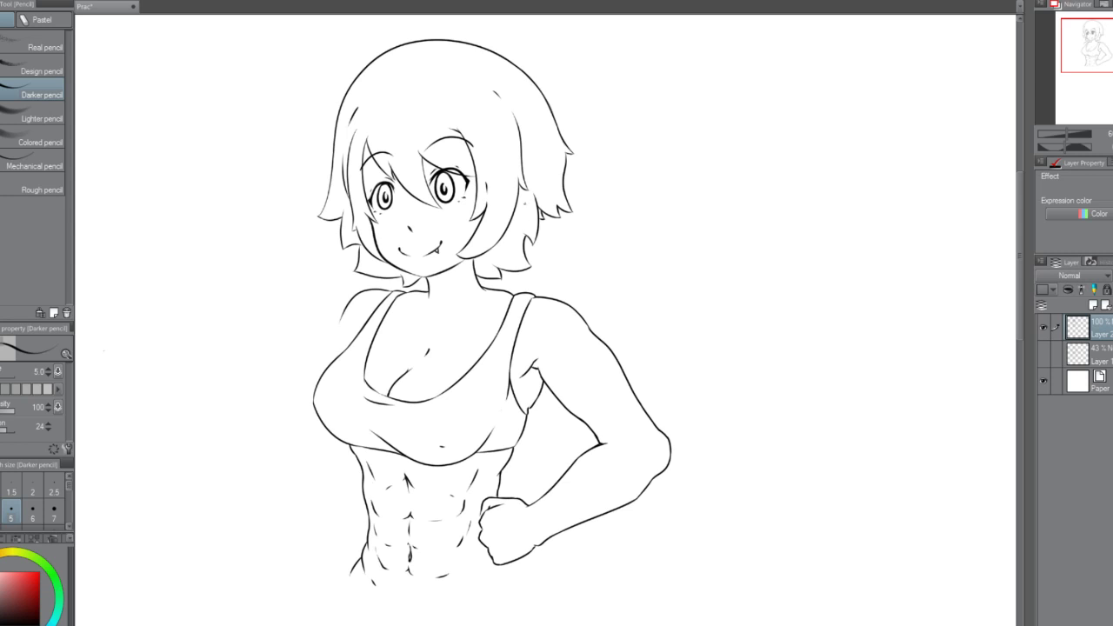
pyautogui.scroll(5, 516, 208)
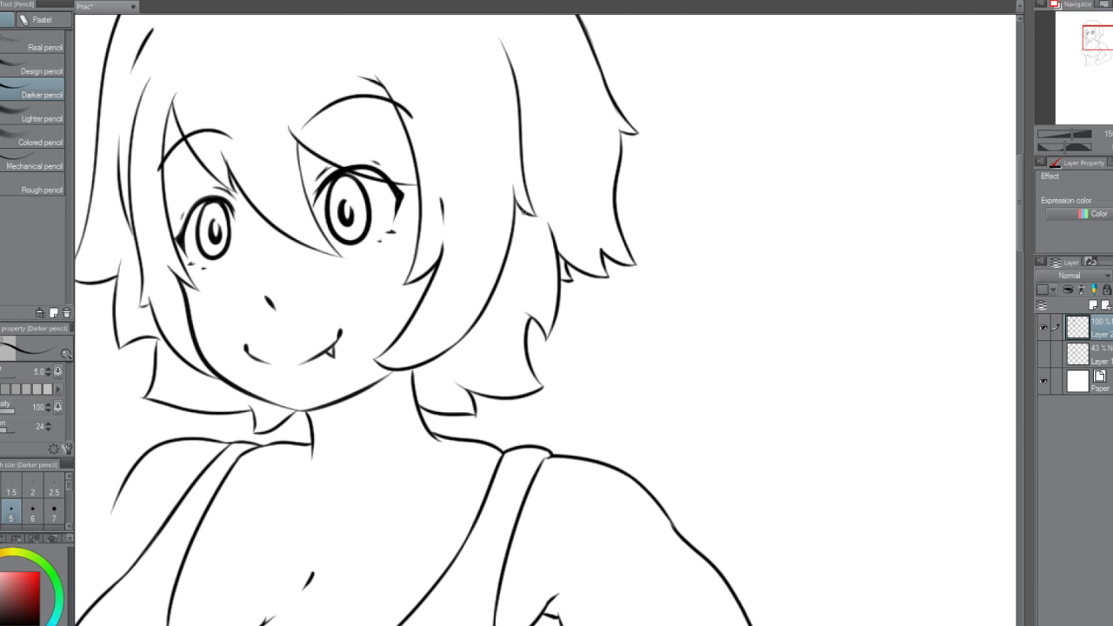
pyautogui.scroll(-5, 508, 236)
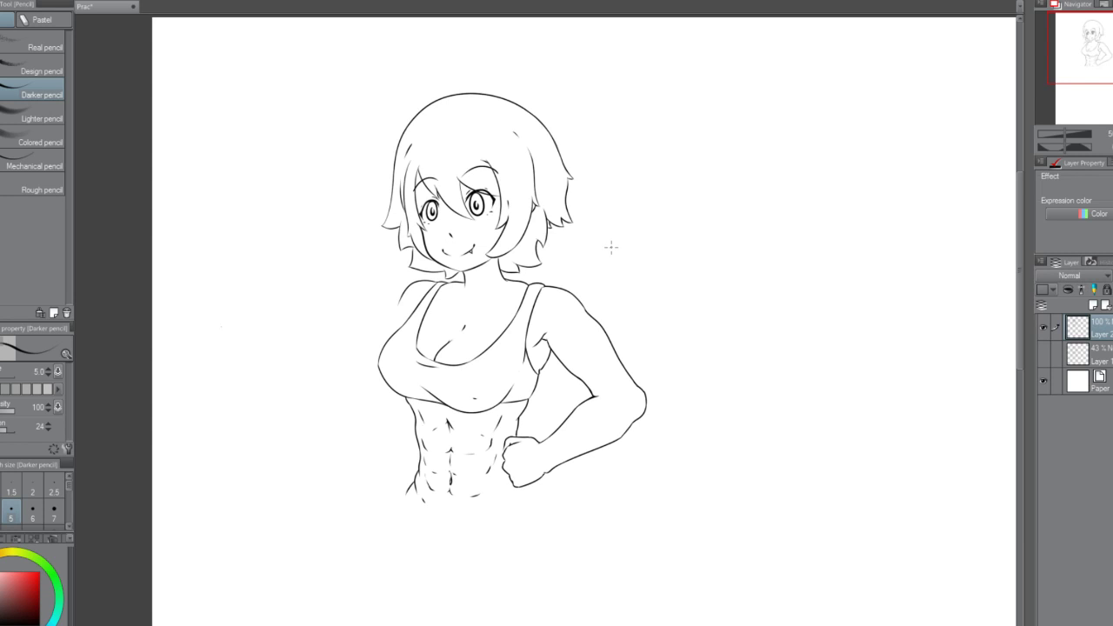
pyautogui.moveTo(491, 112)
pyautogui.mouseDown()
pyautogui.moveTo(510, 92)
pyautogui.moveTo(513, 133)
pyautogui.mouseUp()
pyautogui.moveTo(402, 136); pyautogui.dragTo(415, 117)
pyautogui.hotkey('ctrl', 'z')
pyautogui.hotkey('ctrl', 'z')
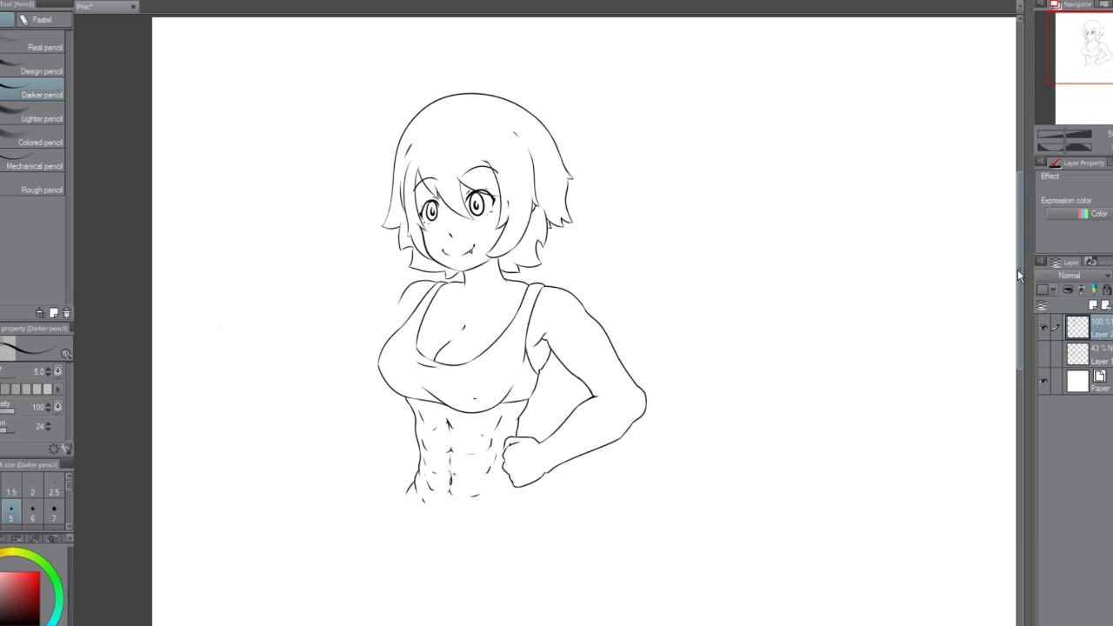
# Show the 43% opacity sketch layer again beneath the inked line art.
pyautogui.moveTo(1017, 270)
pyautogui.mouseDown()
pyautogui.moveTo(1017, 294)
pyautogui.moveTo(1021, 266)
pyautogui.mouseUp()
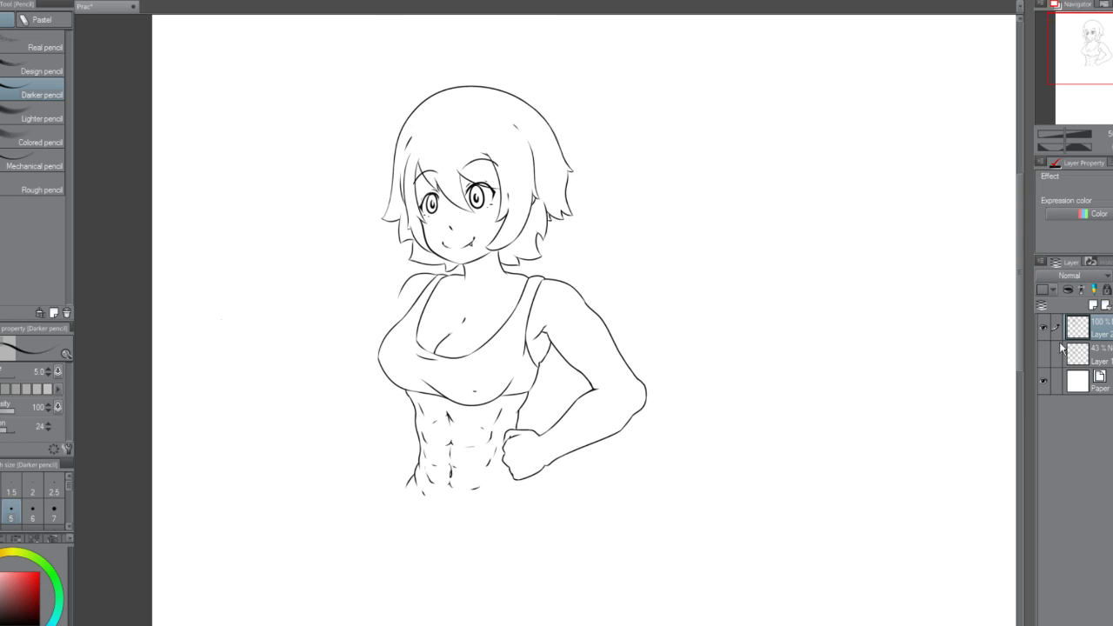
pyautogui.click(1042, 354)
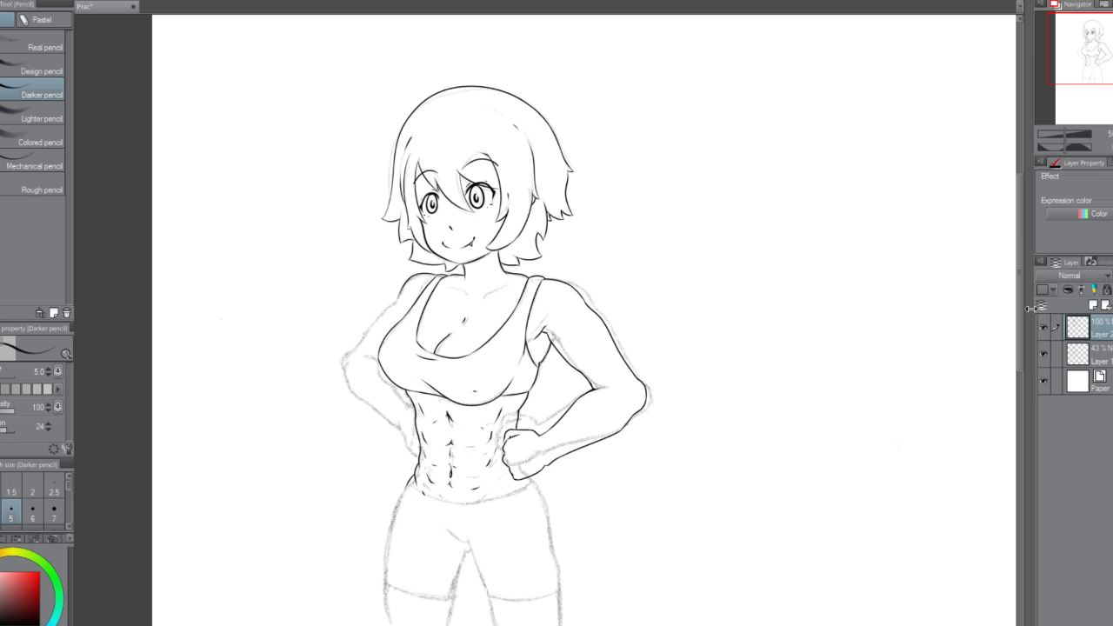
pyautogui.scroll(-2, 587, 358)
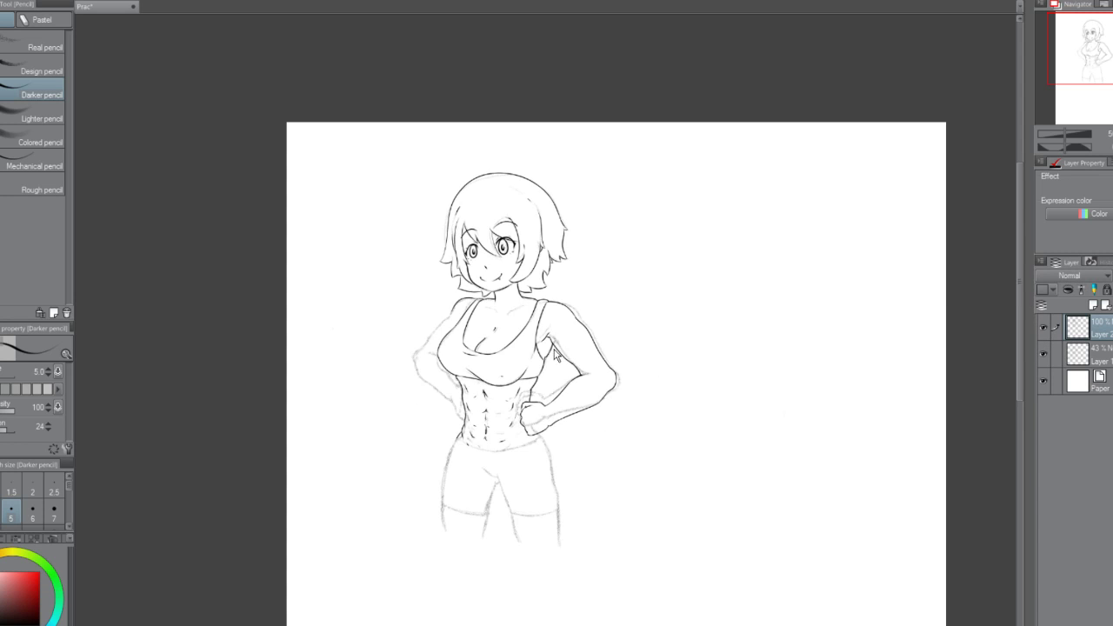
# Ink a short hip contour running outward from just below the fist, retrying the stroke until it fits.
pyautogui.scroll(5, 588, 358)
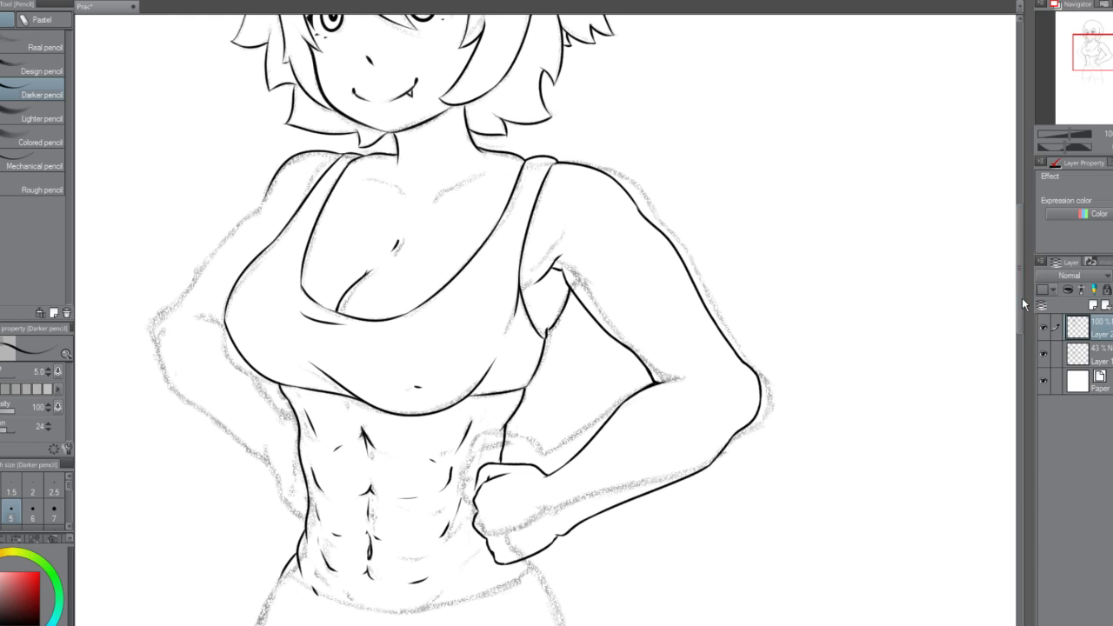
pyautogui.moveTo(1021, 321); pyautogui.dragTo(1020, 348)
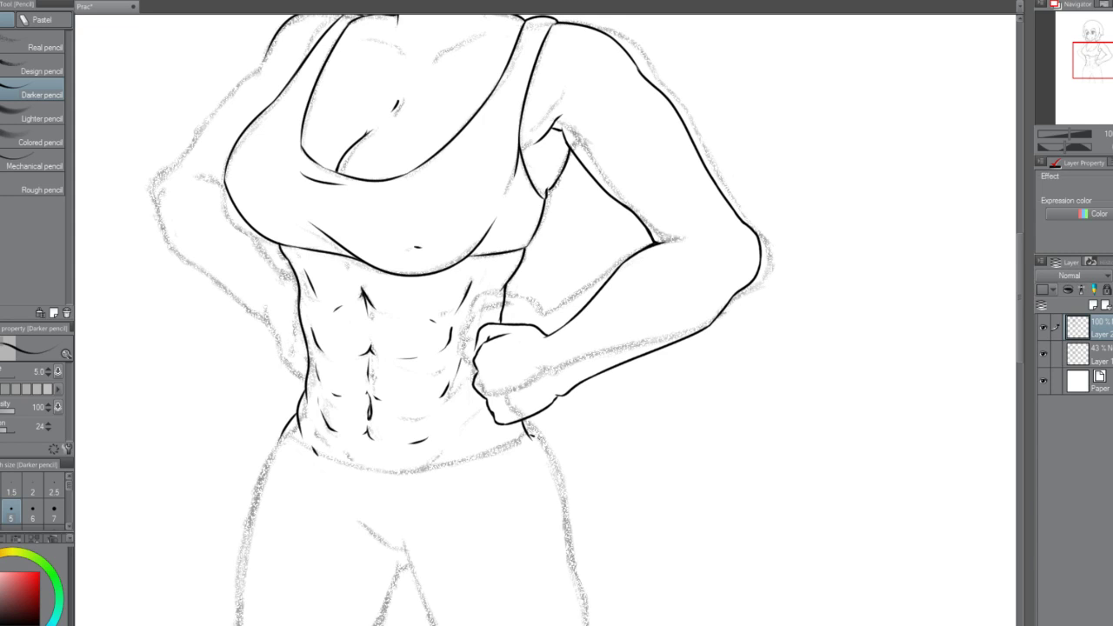
pyautogui.moveTo(525, 430); pyautogui.dragTo(551, 456)
pyautogui.hotkey('ctrl', 'z')
pyautogui.hotkey('ctrl', 'z')
pyautogui.hotkey('ctrl', 'z')
pyautogui.moveTo(504, 426); pyautogui.dragTo(548, 439)
pyautogui.hotkey('ctrl', 'z')
pyautogui.hotkey('ctrl', 'z')
pyautogui.hotkey('ctrl', 'z')
pyautogui.hotkey('ctrl', 'z')
pyautogui.hotkey('ctrl', 'z')
pyautogui.hotkey('ctrl', 'z')
pyautogui.hotkey('ctrl', 'z')
# Add two short muscle marks on the lower abdomen, one near the fist and one at the sketched waistband.
pyautogui.moveTo(478, 412); pyautogui.dragTo(464, 424)
pyautogui.moveTo(416, 471); pyautogui.dragTo(438, 458)
pyautogui.moveTo(438, 455); pyautogui.dragTo(415, 471)
pyautogui.hotkey('ctrl', 'z')
# Ink the hip and outer thigh contour on the side away from the fist, redrawing it until the curve is smooth.
pyautogui.moveTo(283, 432)
pyautogui.mouseDown()
pyautogui.moveTo(247, 540)
pyautogui.moveTo(244, 615)
pyautogui.moveTo(273, 445)
pyautogui.moveTo(244, 624)
pyautogui.mouseUp()
pyautogui.hotkey('ctrl', 'z')
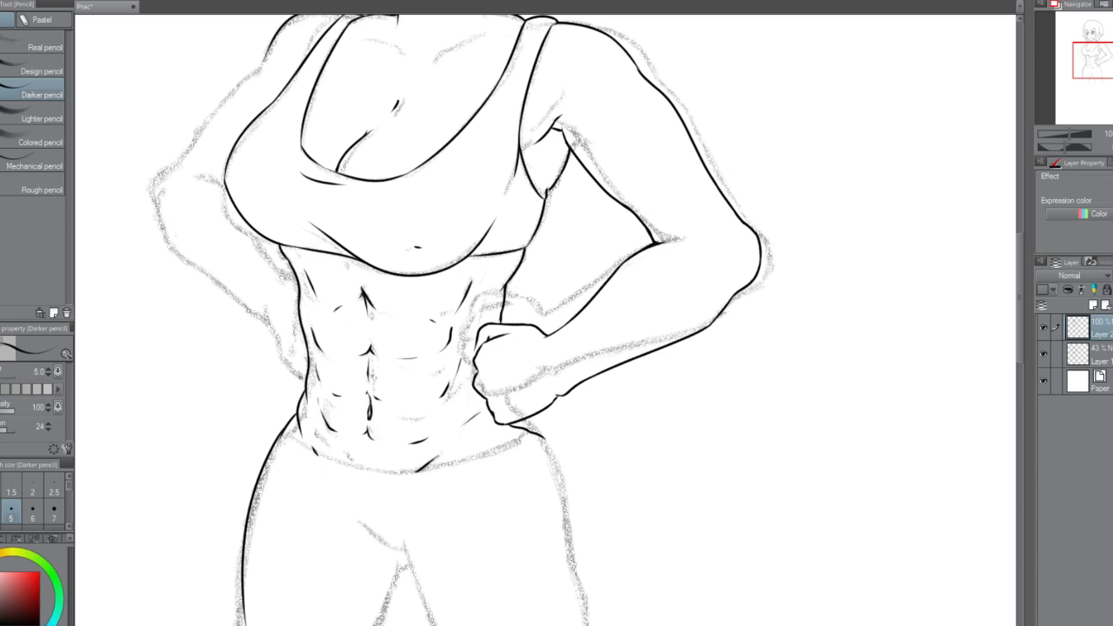
pyautogui.hotkey('ctrl', 'z')
pyautogui.moveTo(274, 441); pyautogui.dragTo(236, 624)
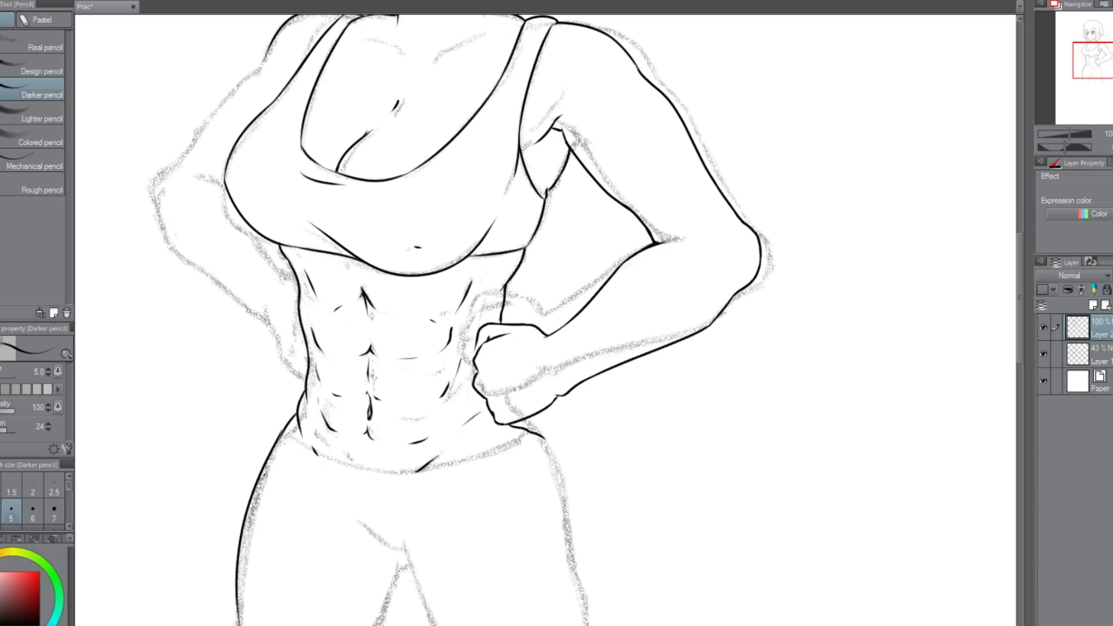
pyautogui.hotkey('ctrl', 'z')
pyautogui.moveTo(274, 440)
pyautogui.mouseDown()
pyautogui.moveTo(245, 531)
pyautogui.moveTo(237, 624)
pyautogui.mouseUp()
pyautogui.hotkey('ctrl', 'z')
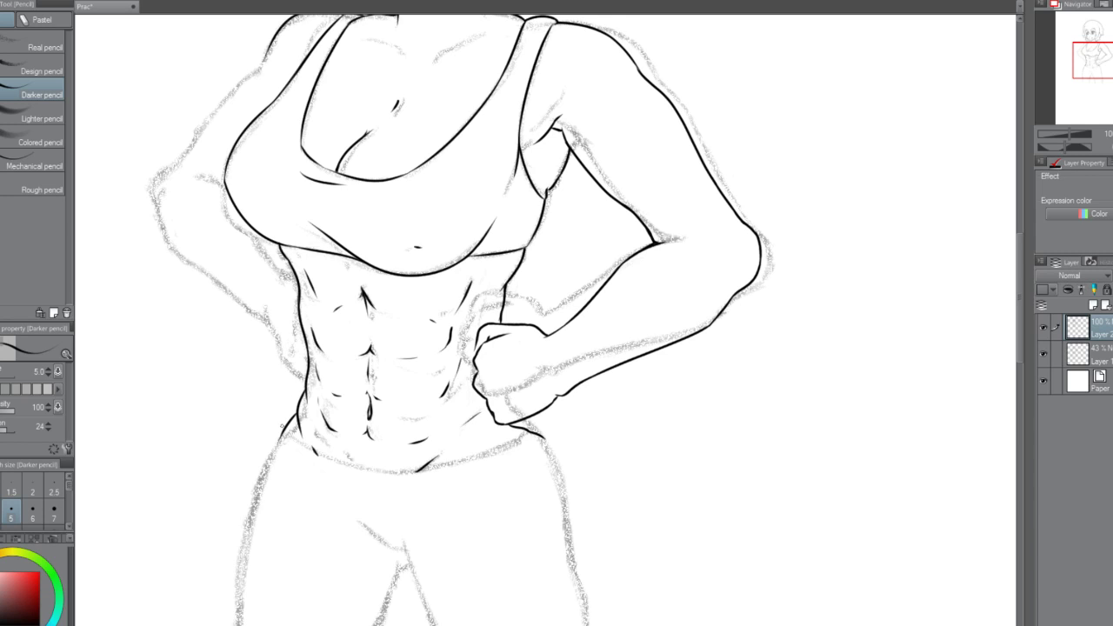
pyautogui.moveTo(282, 425)
pyautogui.mouseDown()
pyautogui.moveTo(249, 495)
pyautogui.moveTo(239, 624)
pyautogui.mouseUp()
pyautogui.hotkey('ctrl', 'z')
pyautogui.moveTo(287, 422); pyautogui.dragTo(249, 533)
pyautogui.moveTo(246, 585); pyautogui.dragTo(243, 621)
pyautogui.hotkey('ctrl', 'z')
pyautogui.moveTo(287, 419)
pyautogui.mouseDown()
pyautogui.moveTo(253, 497)
pyautogui.moveTo(244, 615)
pyautogui.mouseUp()
pyautogui.hotkey('ctrl', 'z')
pyautogui.moveTo(287, 421)
pyautogui.mouseDown()
pyautogui.moveTo(260, 470)
pyautogui.moveTo(244, 619)
pyautogui.mouseUp()
pyautogui.hotkey('ctrl', 'z')
pyautogui.moveTo(287, 421)
pyautogui.mouseDown()
pyautogui.moveTo(259, 477)
pyautogui.moveTo(241, 621)
pyautogui.mouseUp()
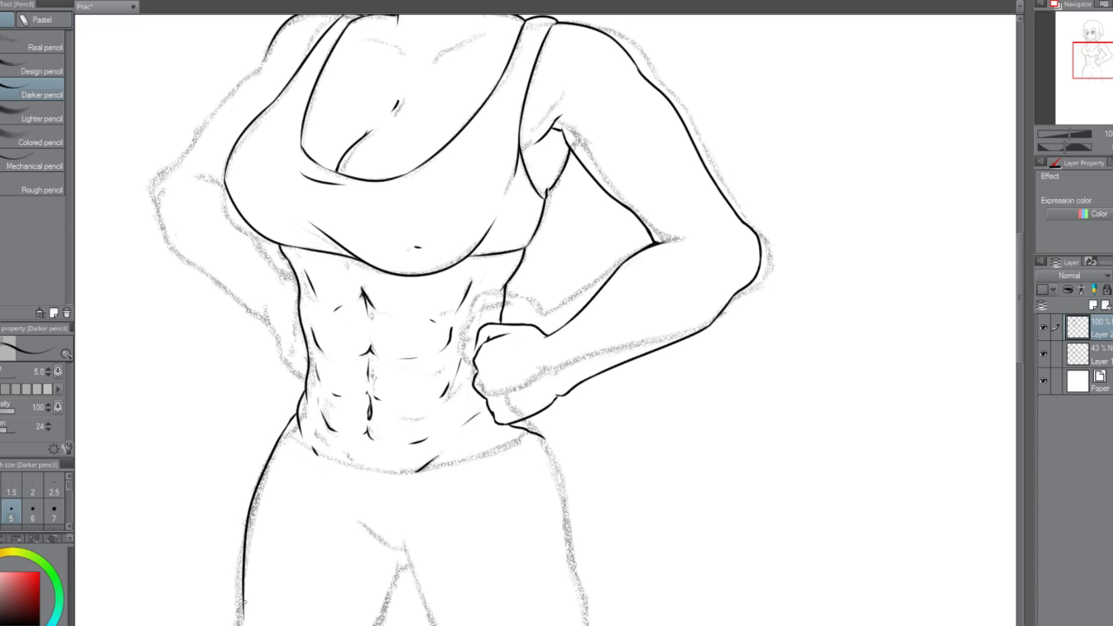
pyautogui.moveTo(245, 600); pyautogui.dragTo(242, 625)
# Ink the curved waistband line from the hip opposite the fist to the centre of the lower abdomen.
pyautogui.moveTo(287, 432)
pyautogui.mouseDown()
pyautogui.moveTo(315, 454)
pyautogui.moveTo(391, 469)
pyautogui.mouseUp()
pyautogui.hotkey('ctrl', 'z')
pyautogui.moveTo(283, 434); pyautogui.dragTo(416, 471)
pyautogui.hotkey('ctrl', 'z')
pyautogui.moveTo(287, 437); pyautogui.dragTo(441, 474)
pyautogui.hotkey('ctrl', 'z')
pyautogui.moveTo(289, 439)
pyautogui.mouseDown()
pyautogui.moveTo(388, 471)
pyautogui.moveTo(426, 470)
pyautogui.mouseUp()
pyautogui.hotkey('ctrl', 'z')
pyautogui.moveTo(293, 447); pyautogui.dragTo(435, 476)
pyautogui.hotkey('ctrl', 'z')
pyautogui.moveTo(292, 447)
pyautogui.mouseDown()
pyautogui.moveTo(327, 464)
pyautogui.moveTo(435, 475)
pyautogui.mouseUp()
pyautogui.hotkey('ctrl', 'z')
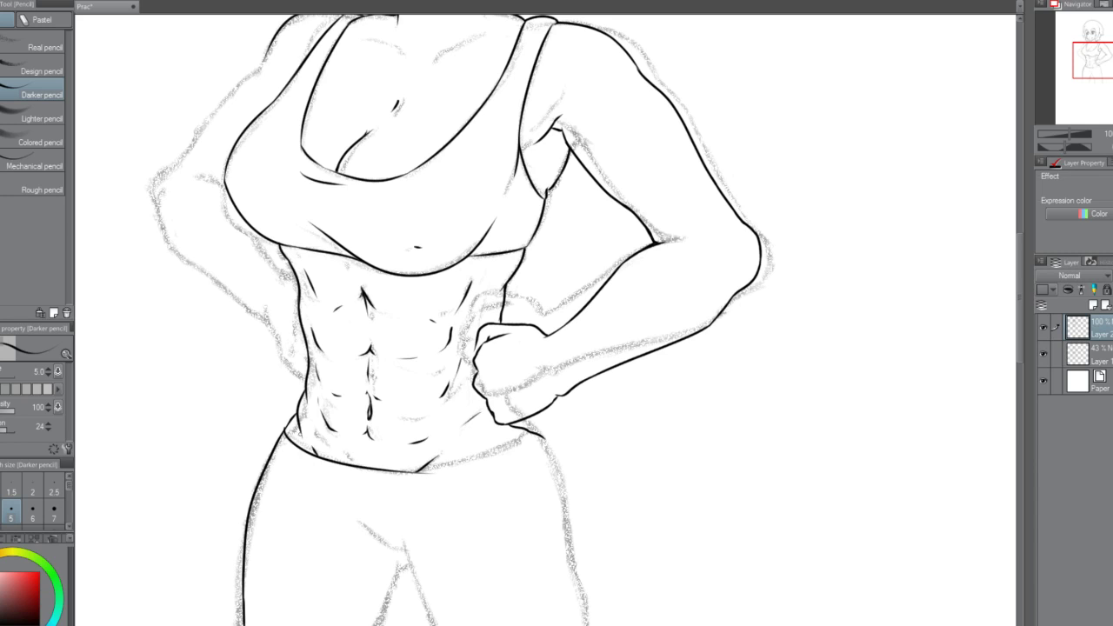
pyautogui.hotkey('ctrl', 'z')
pyautogui.moveTo(291, 445); pyautogui.dragTo(440, 472)
pyautogui.hotkey('ctrl', 'z')
pyautogui.moveTo(295, 445); pyautogui.dragTo(439, 476)
pyautogui.hotkey('ctrl', 'z')
pyautogui.moveTo(290, 441); pyautogui.dragTo(424, 470)
pyautogui.hotkey('ctrl', 'z')
pyautogui.moveTo(285, 421)
pyautogui.mouseDown()
pyautogui.moveTo(311, 454)
pyautogui.moveTo(440, 474)
pyautogui.mouseUp()
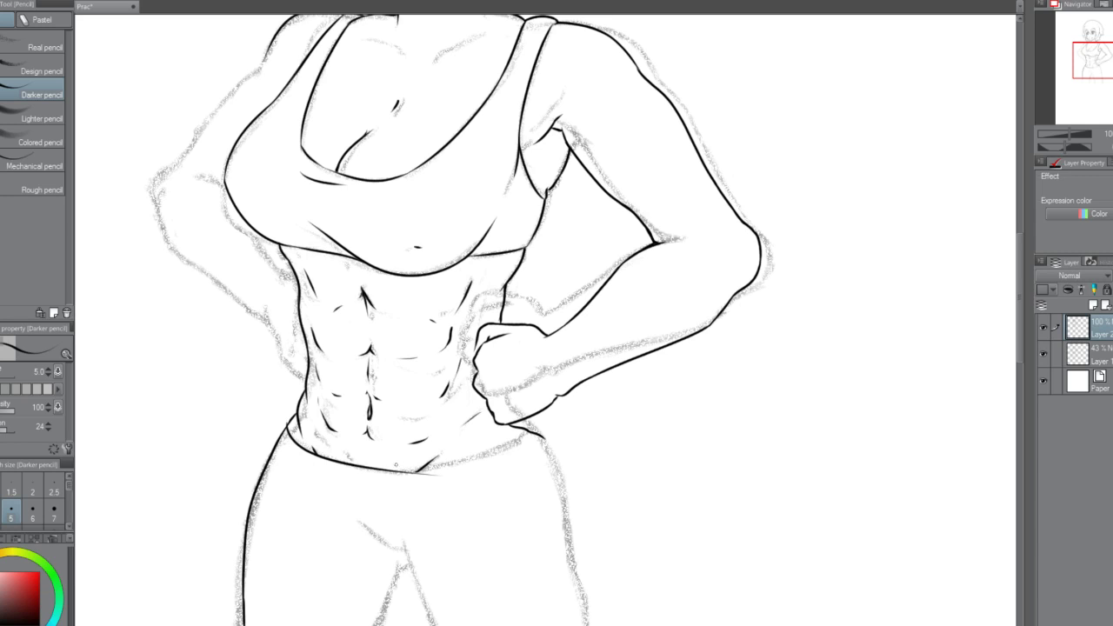
pyautogui.hotkey('ctrl', 'z')
pyautogui.moveTo(285, 421)
pyautogui.mouseDown()
pyautogui.moveTo(293, 438)
pyautogui.moveTo(439, 475)
pyautogui.mouseUp()
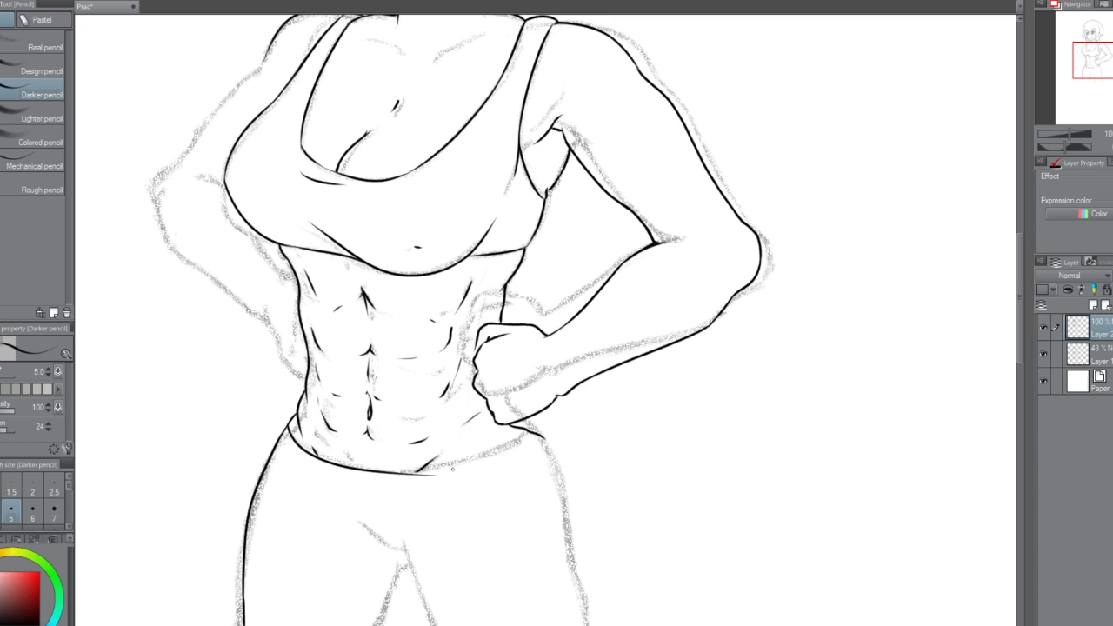
# Extend the waistband line from the centre of the abdomen up to the hip below the fist.
pyautogui.moveTo(392, 472)
pyautogui.mouseDown()
pyautogui.moveTo(485, 467)
pyautogui.moveTo(517, 452)
pyautogui.mouseUp()
pyautogui.hotkey('ctrl', 'z')
pyautogui.hotkey('ctrl', 'z')
pyautogui.hotkey('ctrl', 'y')
pyautogui.moveTo(480, 464); pyautogui.dragTo(533, 440)
pyautogui.hotkey('ctrl', 'z')
pyautogui.hotkey('ctrl', 'z')
pyautogui.hotkey('ctrl', 'z')
pyautogui.moveTo(467, 463); pyautogui.dragTo(540, 436)
pyautogui.hotkey('ctrl', 'z')
pyautogui.moveTo(476, 461); pyautogui.dragTo(544, 436)
pyautogui.hotkey('ctrl', 'z')
pyautogui.hotkey('ctrl', 'z')
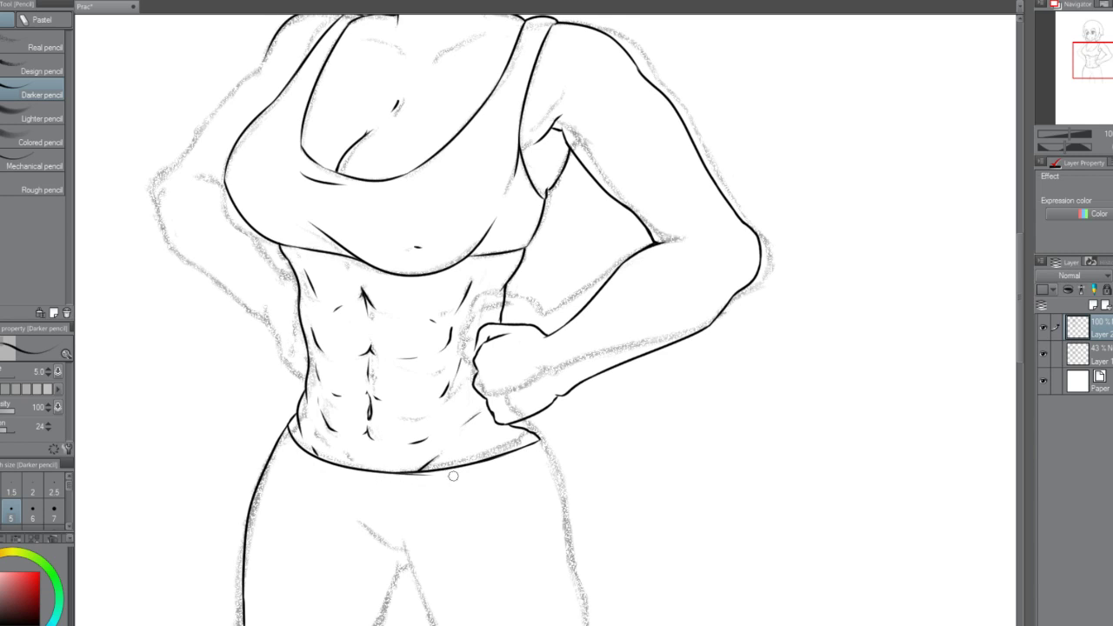
# Clean up the junction of the waistband, waist and hip lines on the side away from the fist.
pyautogui.scroll(-2, 284, 422)
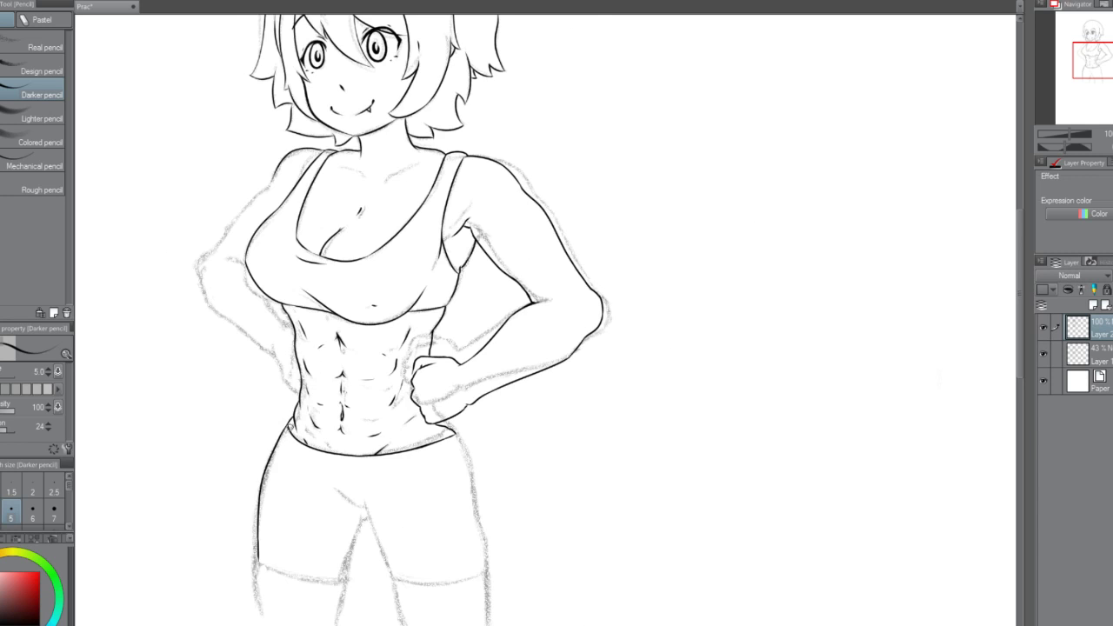
pyautogui.scroll(5, 287, 422)
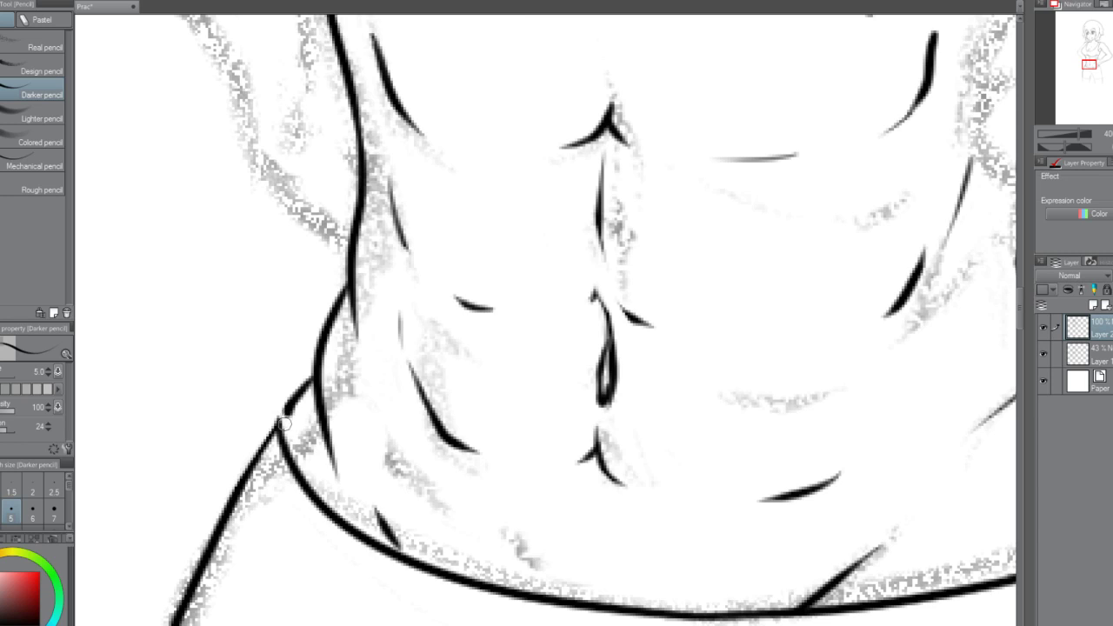
pyautogui.scroll(-2, 280, 432)
pyautogui.scroll(2, 278, 408)
pyautogui.moveTo(280, 413)
pyautogui.mouseDown()
pyautogui.moveTo(273, 420)
pyautogui.moveTo(295, 384)
pyautogui.mouseUp()
pyautogui.scroll(-3, 294, 383)
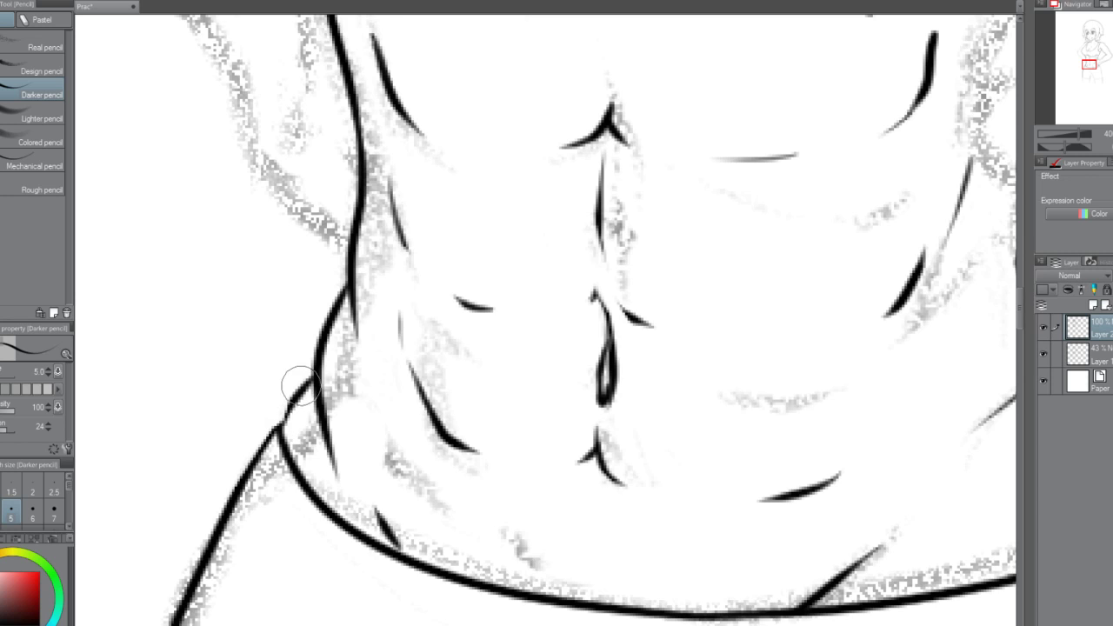
pyautogui.scroll(3, 292, 382)
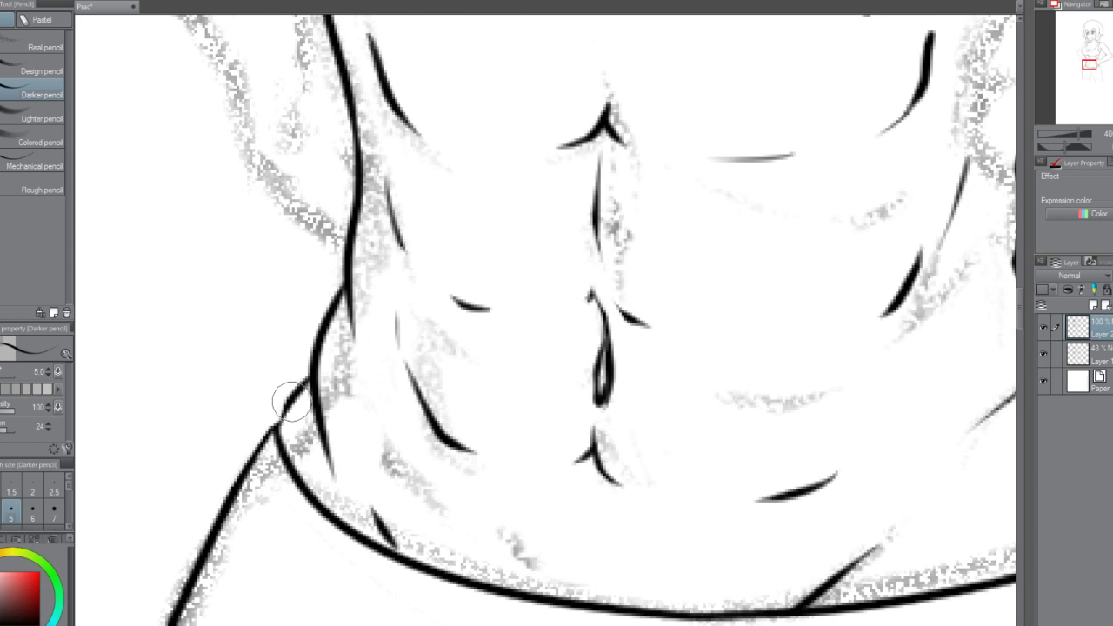
pyautogui.scroll(-2, 290, 398)
pyautogui.scroll(2, 290, 402)
pyautogui.scroll(-2, 287, 411)
pyautogui.scroll(2, 300, 384)
pyautogui.scroll(-2, 305, 384)
pyautogui.scroll(-1, 305, 365)
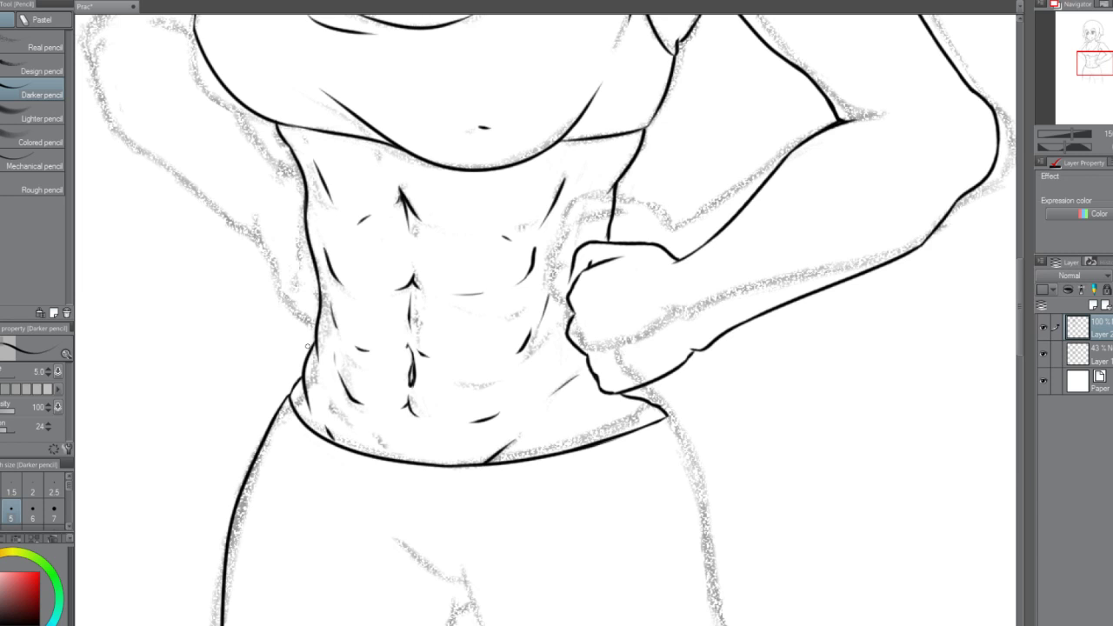
# Try to ink the hip and outer thigh contour below the fist.
pyautogui.scroll(-3, 308, 346)
pyautogui.scroll(3, 744, 398)
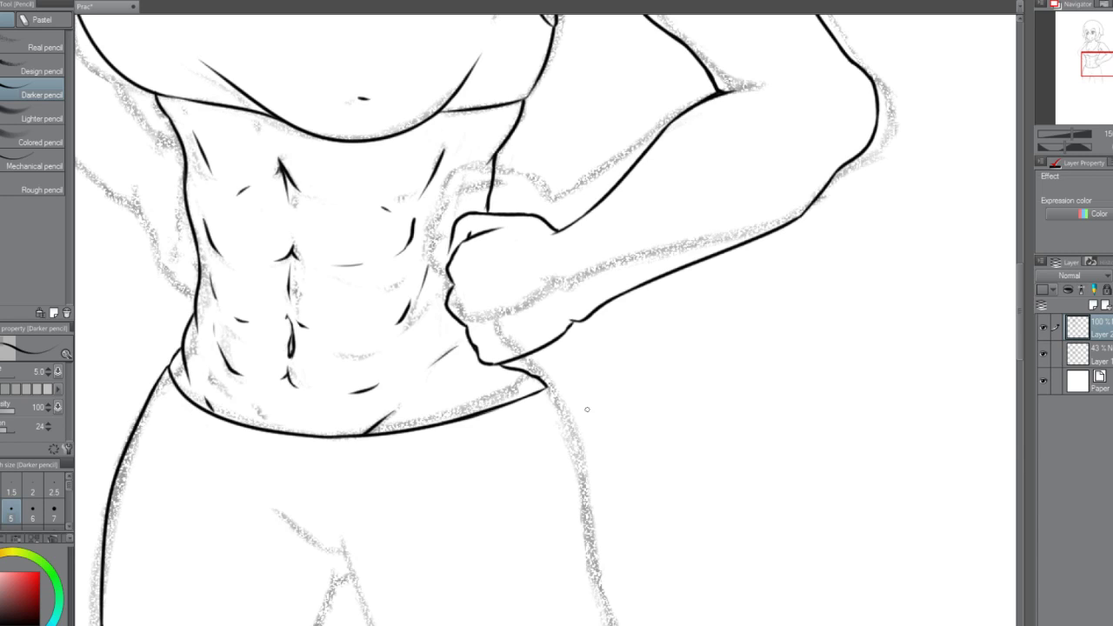
pyautogui.moveTo(543, 381)
pyautogui.mouseDown()
pyautogui.moveTo(584, 467)
pyautogui.moveTo(563, 416)
pyautogui.moveTo(606, 610)
pyautogui.mouseUp()
pyautogui.hotkey('ctrl', 'z')
pyautogui.hotkey('ctrl', 'z')
pyautogui.hotkey('ctrl', 'z')
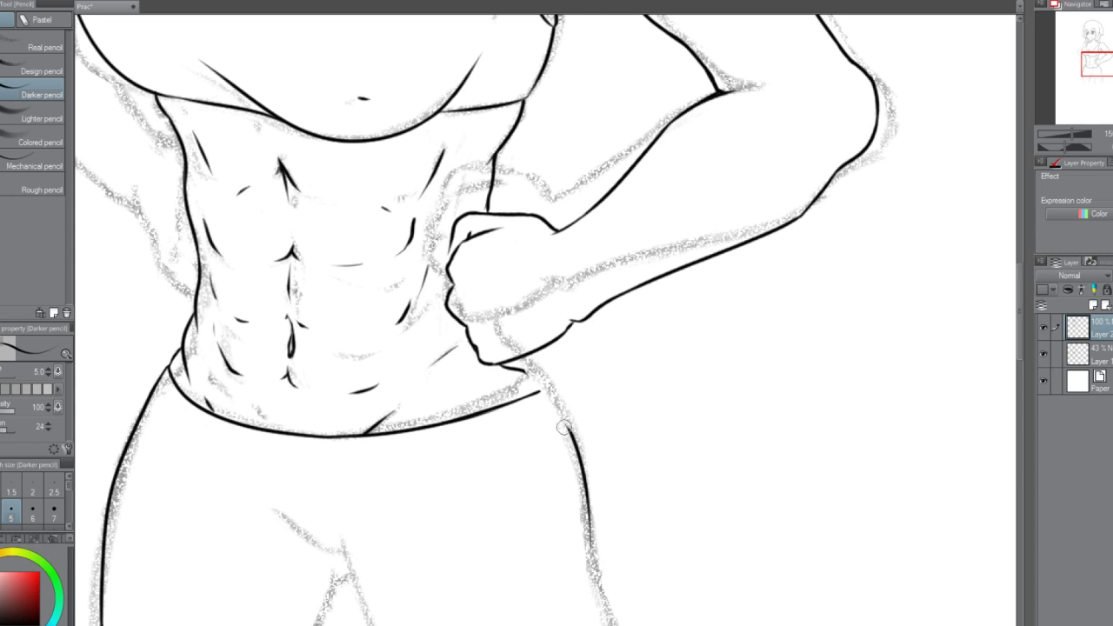
pyautogui.hotkey('ctrl', 'z')
pyautogui.moveTo(522, 369)
pyautogui.mouseDown()
pyautogui.moveTo(568, 426)
pyautogui.moveTo(559, 408)
pyautogui.mouseUp()
pyautogui.hotkey('ctrl', 'z')
pyautogui.moveTo(519, 370); pyautogui.dragTo(541, 392)
pyautogui.hotkey('ctrl', 'z')
pyautogui.scroll(-5, 534, 372)
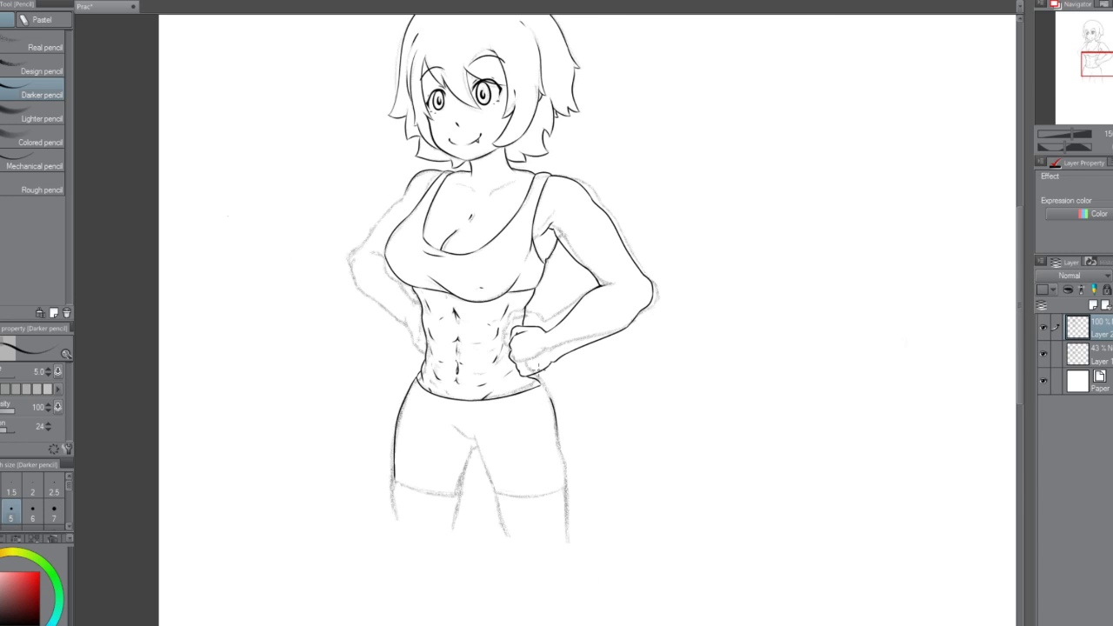
pyautogui.scroll(5, 533, 372)
pyautogui.hotkey('ctrl', 'z')
pyautogui.moveTo(525, 402); pyautogui.dragTo(575, 469)
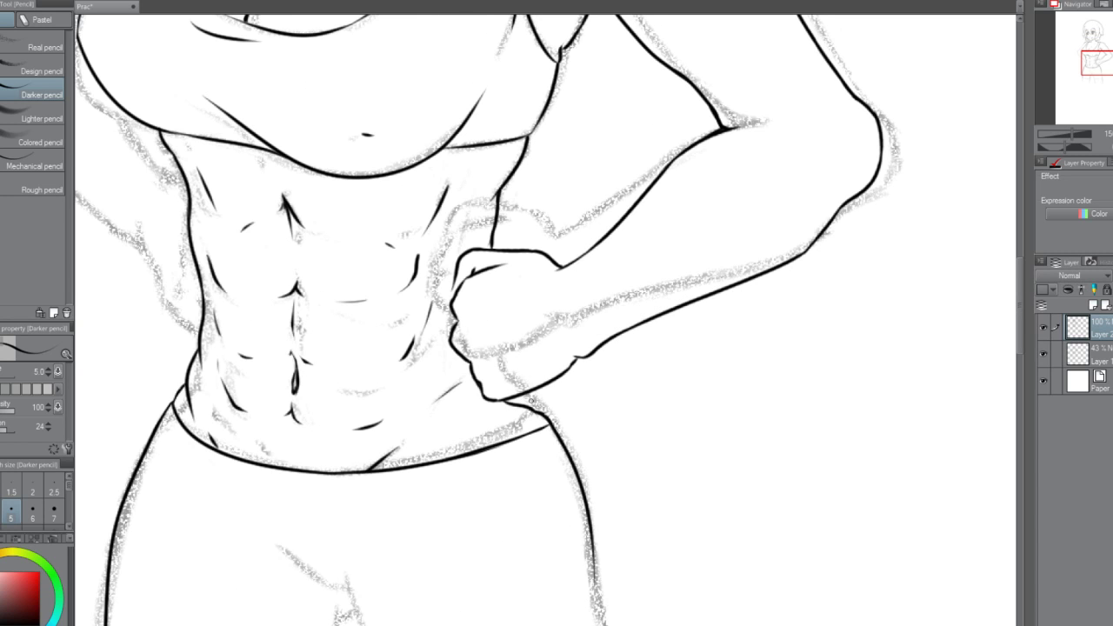
pyautogui.hotkey('ctrl', 'z')
pyautogui.moveTo(535, 420); pyautogui.dragTo(576, 485)
pyautogui.hotkey('ctrl', 'z')
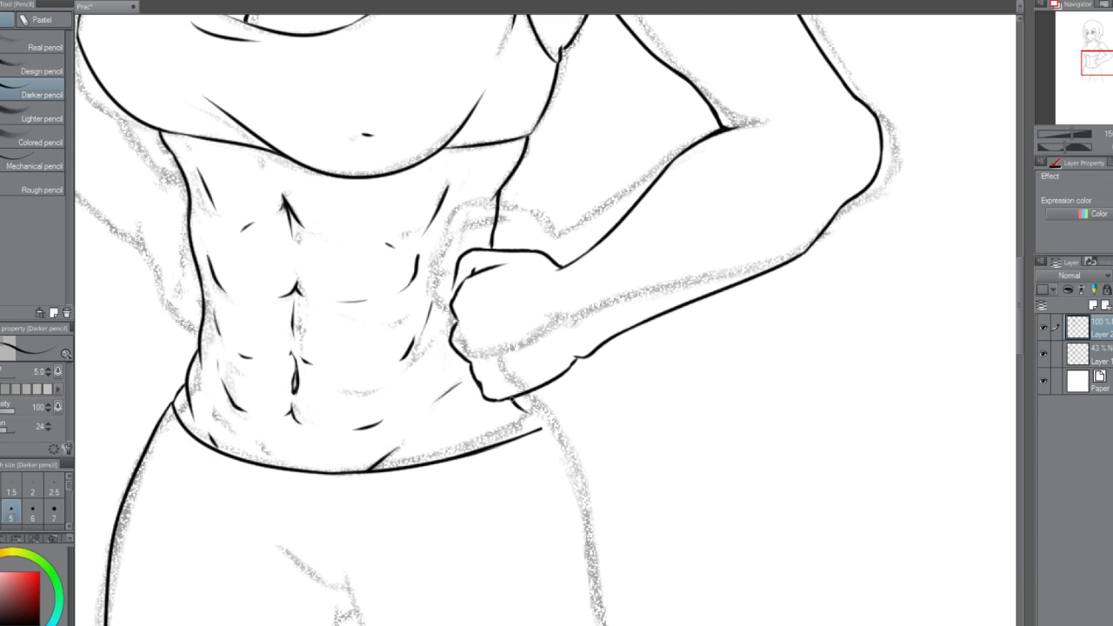
# Ink the hip contour from under the fist down the outer thigh and extend it towards the shorts' hem.
pyautogui.moveTo(508, 397); pyautogui.dragTo(556, 432)
pyautogui.moveTo(544, 421)
pyautogui.mouseDown()
pyautogui.moveTo(571, 528)
pyautogui.moveTo(558, 435)
pyautogui.moveTo(595, 600)
pyautogui.mouseUp()
pyautogui.hotkey('ctrl', 'z')
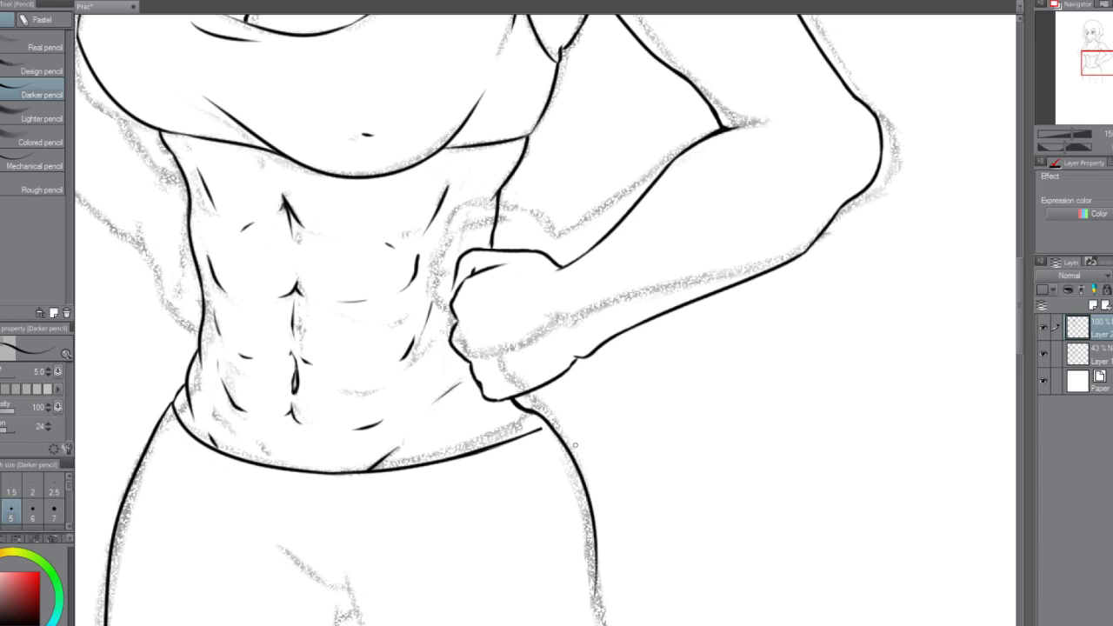
pyautogui.scroll(-2, 574, 445)
pyautogui.moveTo(589, 544); pyautogui.dragTo(604, 624)
pyautogui.hotkey('ctrl', 'z')
# Join the end of the waistband line to the hip contour below the fist and tidy the corner.
pyautogui.scroll(-2, 859, 435)
pyautogui.scroll(2, 712, 505)
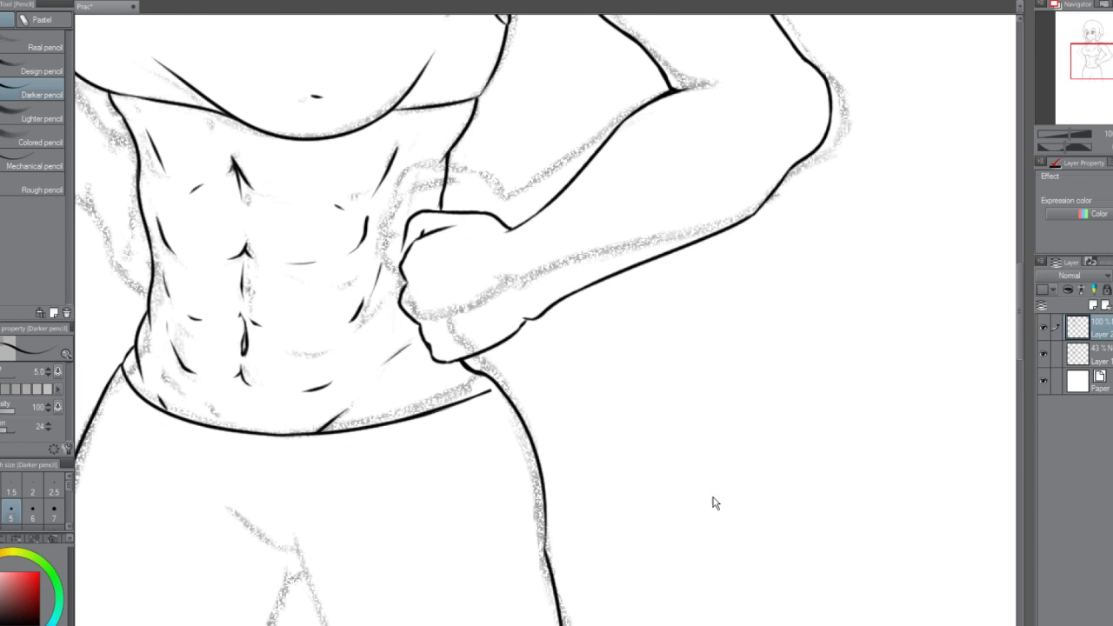
pyautogui.scroll(2, 519, 455)
pyautogui.scroll(-2, 482, 374)
pyautogui.scroll(2, 482, 365)
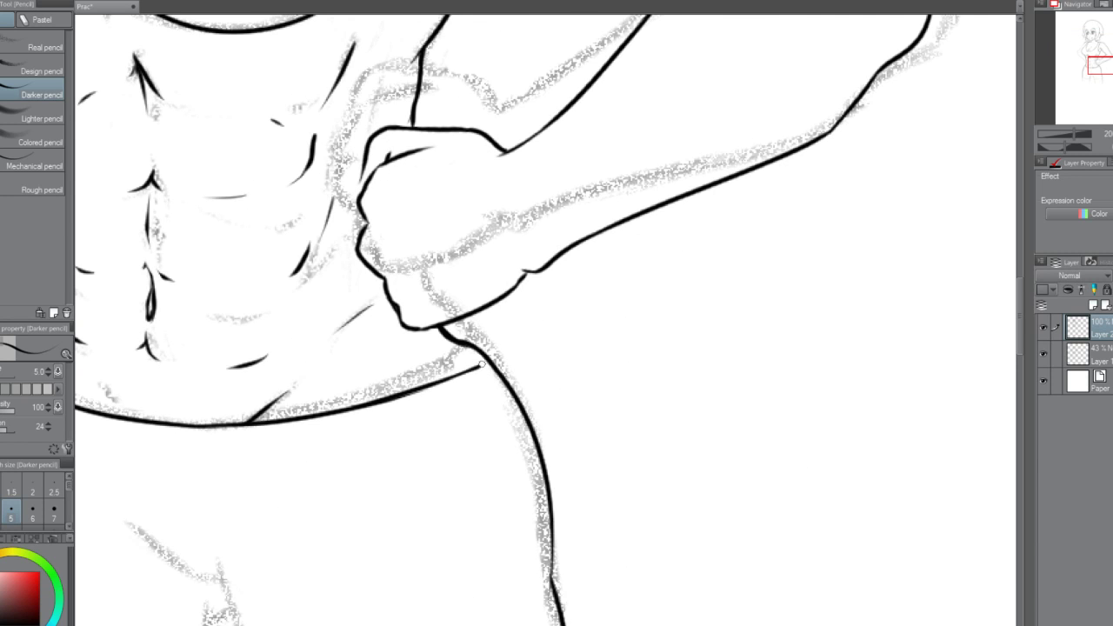
pyautogui.scroll(-2, 484, 355)
pyautogui.scroll(2, 485, 364)
pyautogui.moveTo(469, 372); pyautogui.dragTo(484, 364)
pyautogui.scroll(-2, 484, 359)
pyautogui.scroll(2, 472, 347)
pyautogui.scroll(-2, 483, 349)
pyautogui.scroll(2, 482, 351)
pyautogui.moveTo(489, 362); pyautogui.dragTo(502, 374)
pyautogui.scroll(2, 497, 405)
pyautogui.scroll(-2, 494, 399)
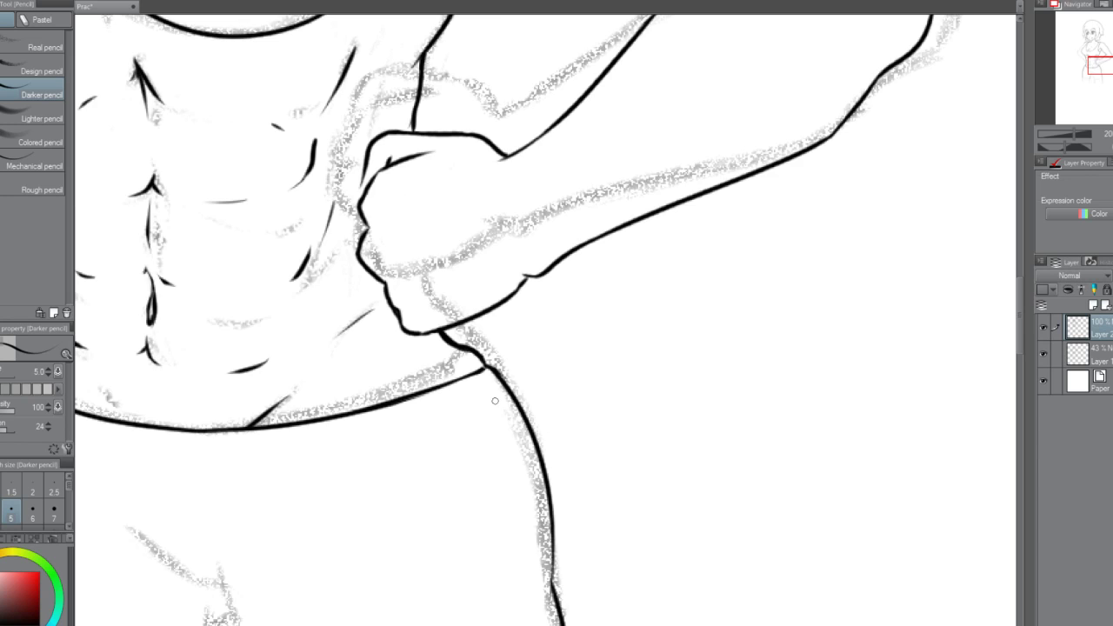
# Ink the short curved crease at the crotch of the shorts over the sketch line.
pyautogui.scroll(-3, 495, 401)
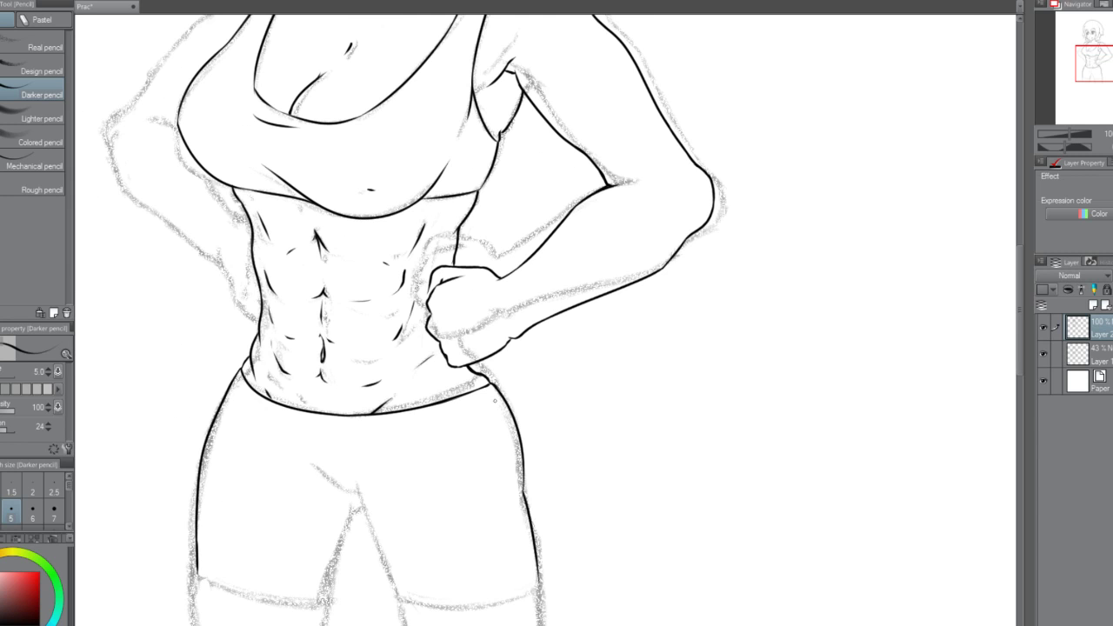
pyautogui.moveTo(695, 623); pyautogui.dragTo(662, 624)
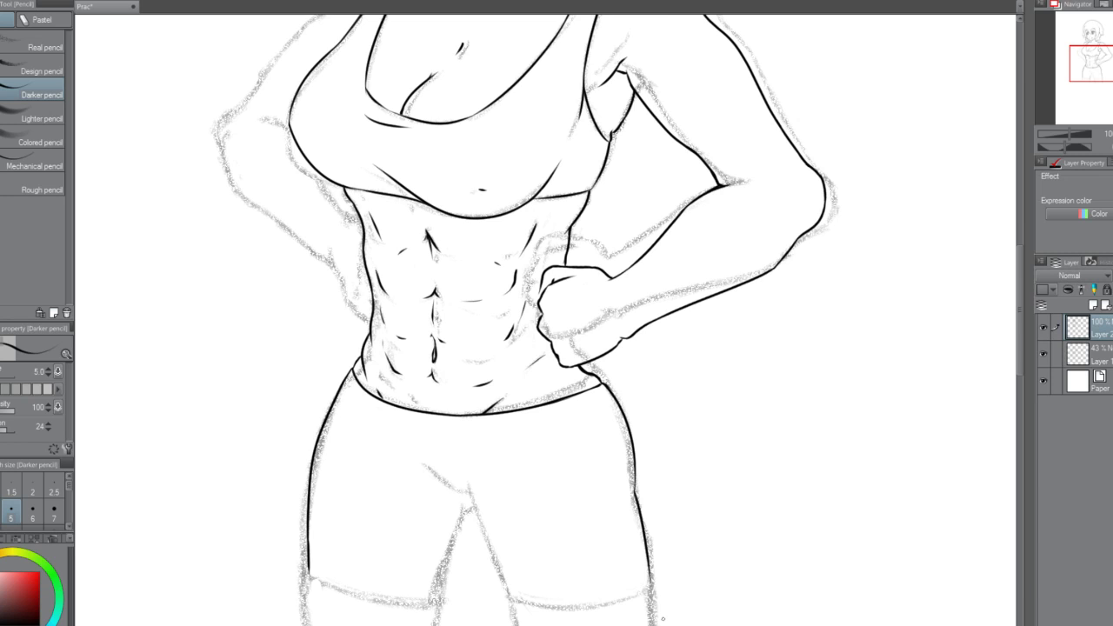
pyautogui.moveTo(1021, 272); pyautogui.dragTo(1017, 303)
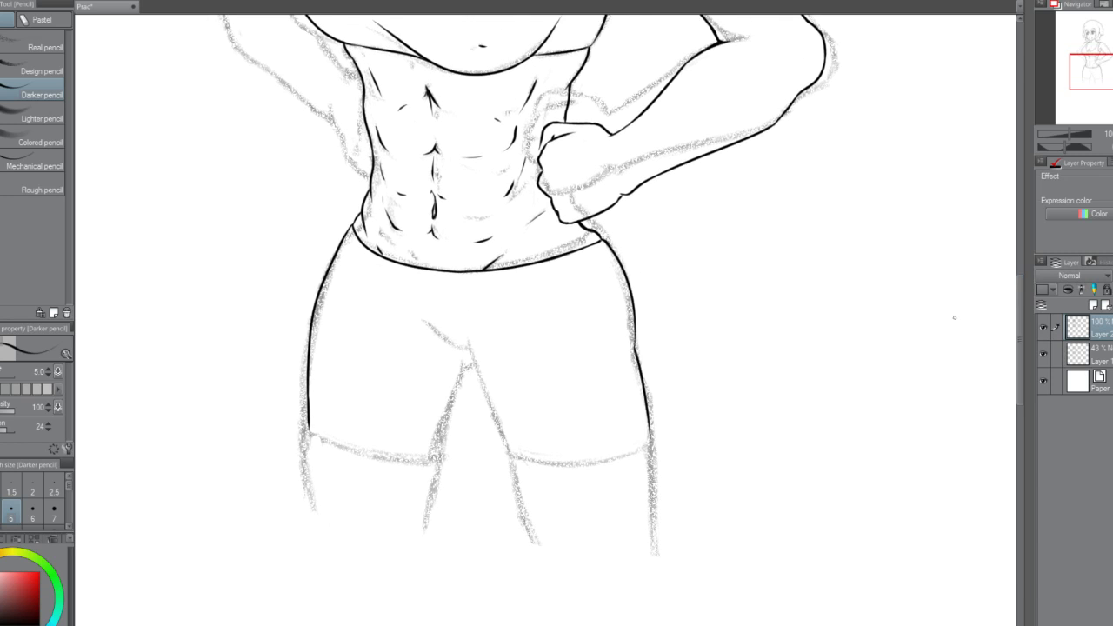
pyautogui.moveTo(431, 309); pyautogui.dragTo(470, 359)
pyautogui.hotkey('ctrl', 'z')
pyautogui.moveTo(427, 320); pyautogui.dragTo(475, 352)
pyautogui.hotkey('ctrl', 'z')
pyautogui.moveTo(425, 316); pyautogui.dragTo(483, 360)
pyautogui.hotkey('ctrl', 'z')
# Ink the inner thigh line of the leg on the fist side from the crotch to the shorts' hem.
pyautogui.moveTo(427, 319)
pyautogui.mouseDown()
pyautogui.moveTo(488, 380)
pyautogui.moveTo(473, 345)
pyautogui.moveTo(516, 453)
pyautogui.mouseUp()
pyautogui.hotkey('ctrl', 'z')
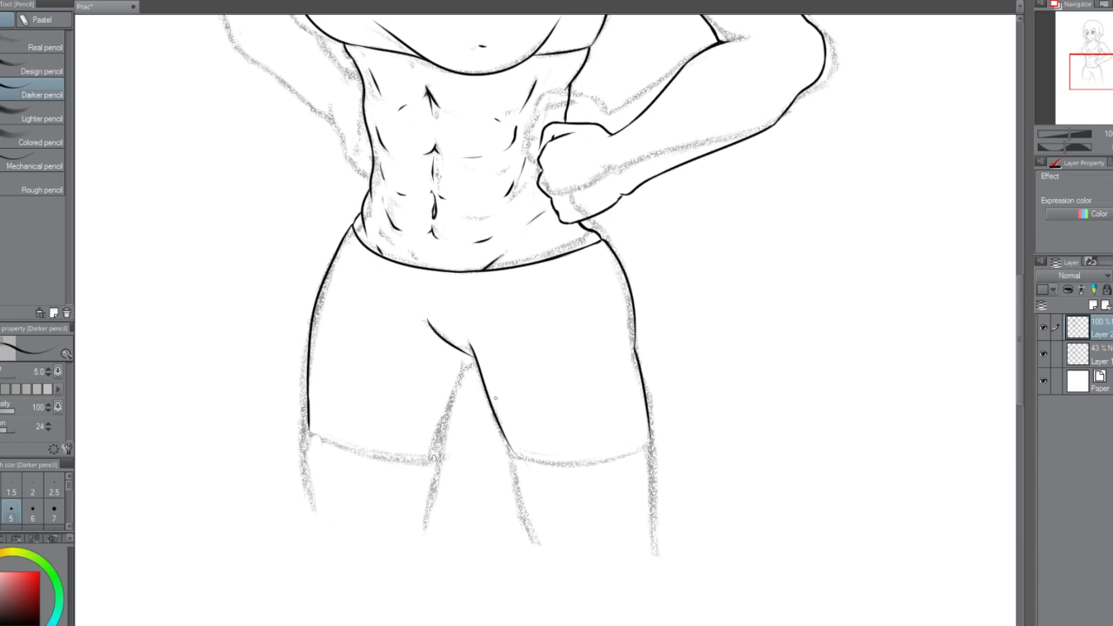
pyautogui.hotkey('ctrl', 'z')
pyautogui.moveTo(471, 345); pyautogui.dragTo(508, 454)
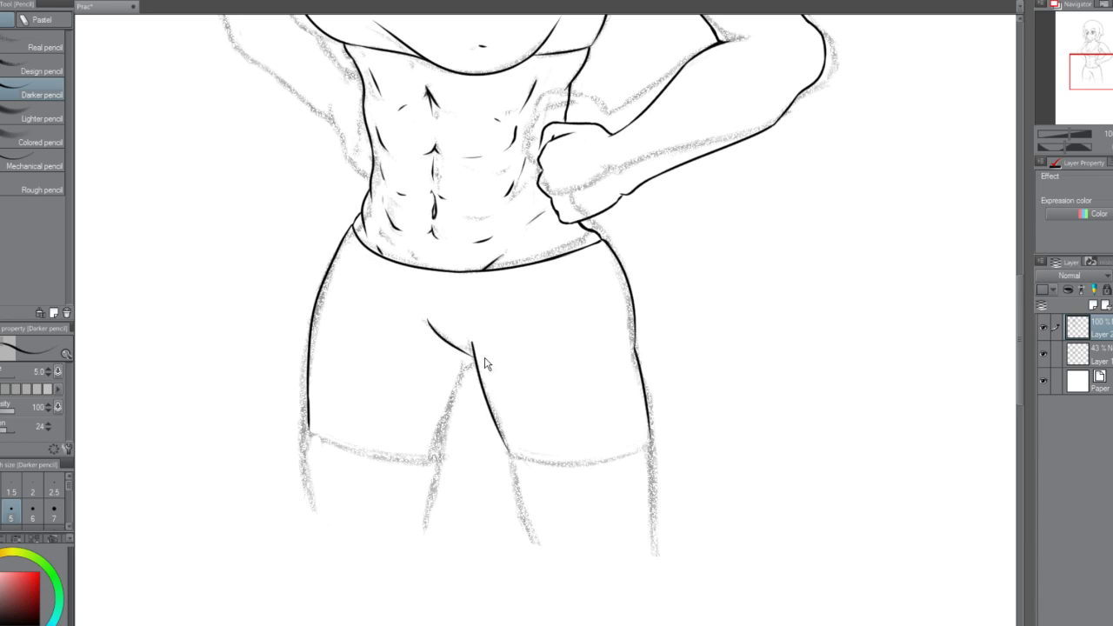
pyautogui.hotkey('ctrl', 'z')
pyautogui.moveTo(471, 342)
pyautogui.mouseDown()
pyautogui.moveTo(512, 454)
pyautogui.moveTo(493, 419)
pyautogui.moveTo(510, 441)
pyautogui.mouseUp()
pyautogui.hotkey('ctrl', 'z')
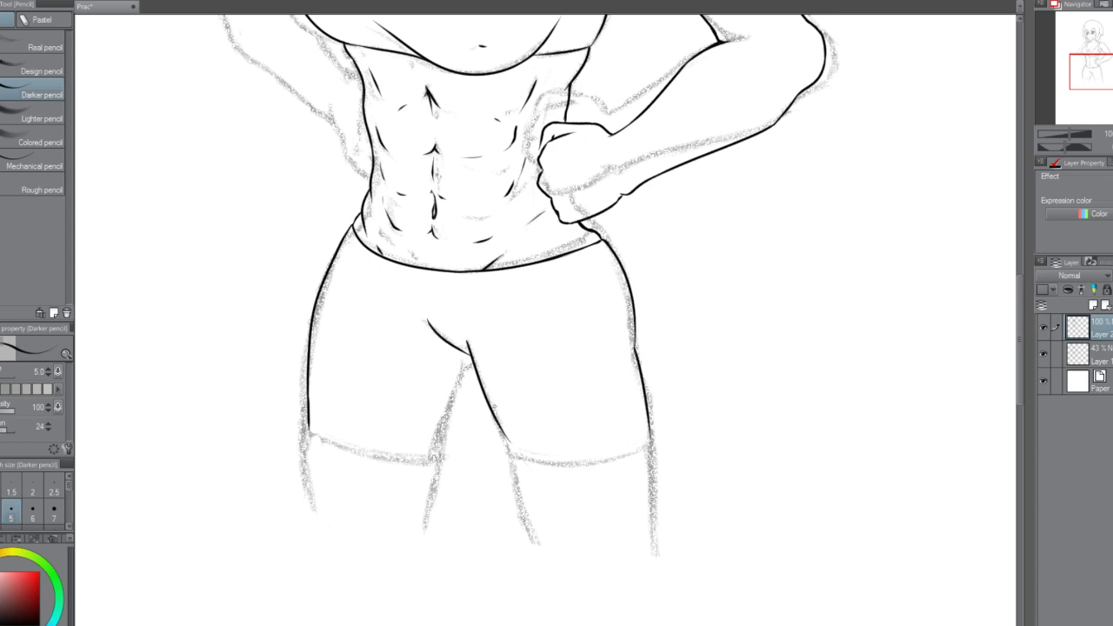
# Redraw the inner thigh line of the fist-side leg so it runs from the crotch down to the shorts' hem.
pyautogui.hotkey('ctrl', 'z')
pyautogui.moveTo(469, 343); pyautogui.dragTo(502, 428)
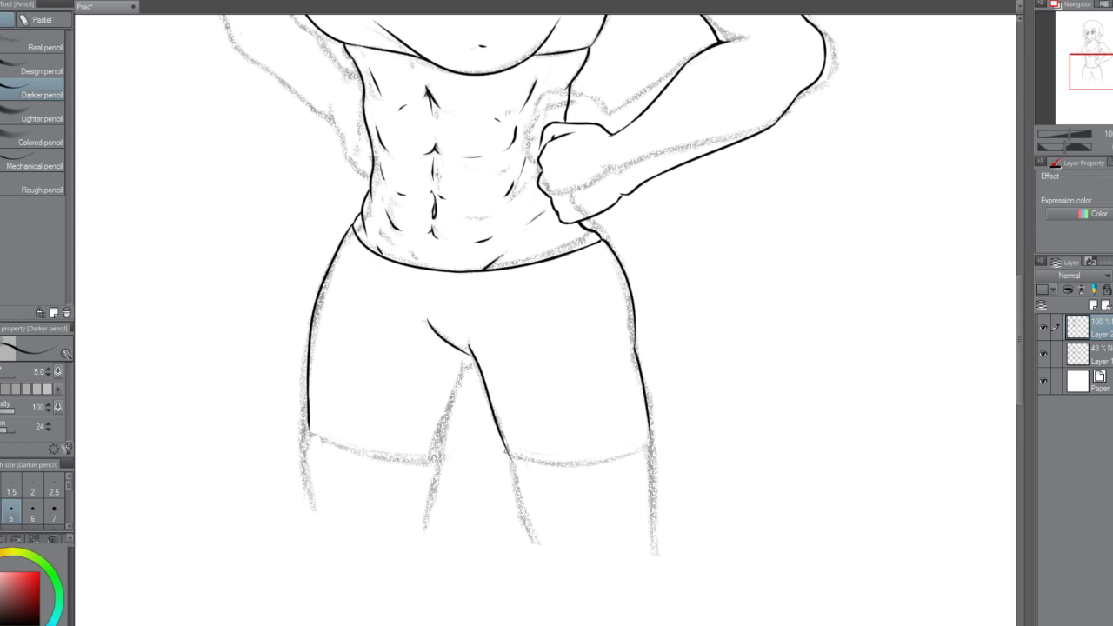
pyautogui.hotkey('ctrl', 'z')
# Ink the curved shorts' hem on the fist-side leg, joining the inner thigh line to the outer thigh contour.
pyautogui.moveTo(509, 452)
pyautogui.mouseDown()
pyautogui.moveTo(598, 462)
pyautogui.moveTo(576, 464)
pyautogui.moveTo(644, 461)
pyautogui.moveTo(637, 451)
pyautogui.mouseUp()
pyautogui.hotkey('ctrl', 'z')
pyautogui.hotkey('ctrl', 'z')
pyautogui.moveTo(506, 454); pyautogui.dragTo(649, 447)
pyautogui.hotkey('ctrl', 'z')
pyautogui.moveTo(538, 462); pyautogui.dragTo(653, 442)
pyautogui.hotkey('ctrl', 'z')
pyautogui.moveTo(506, 453); pyautogui.dragTo(652, 441)
pyautogui.hotkey('ctrl', 'z')
pyautogui.moveTo(507, 454); pyautogui.dragTo(656, 428)
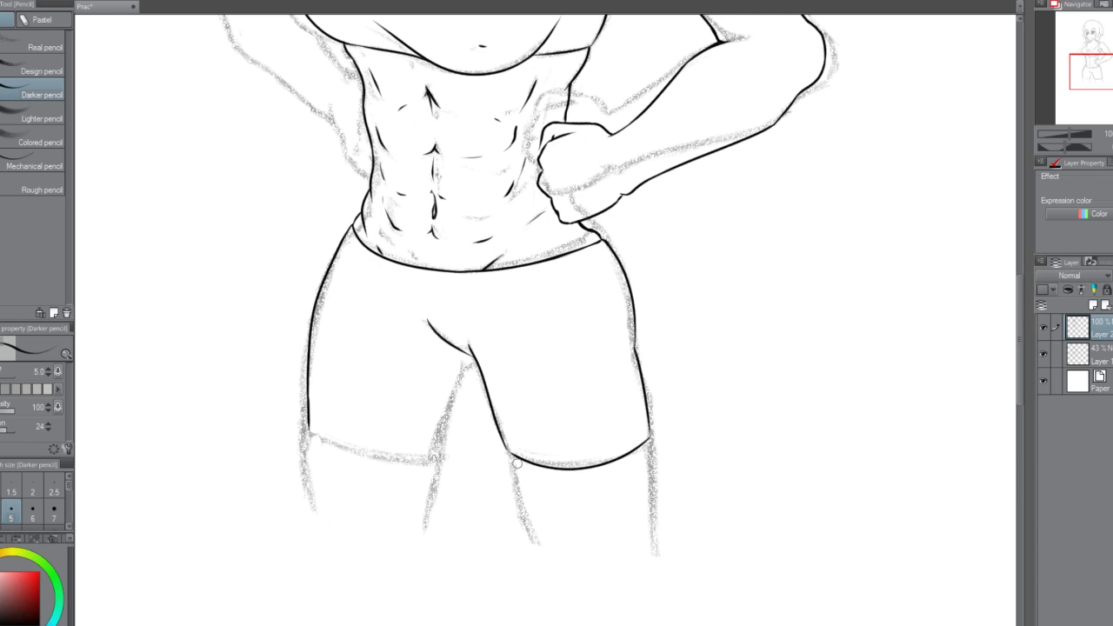
# Ink the inner leg line below the shorts' hem on the fist-side leg, following the sketch line.
pyautogui.scroll(4, 609, 443)
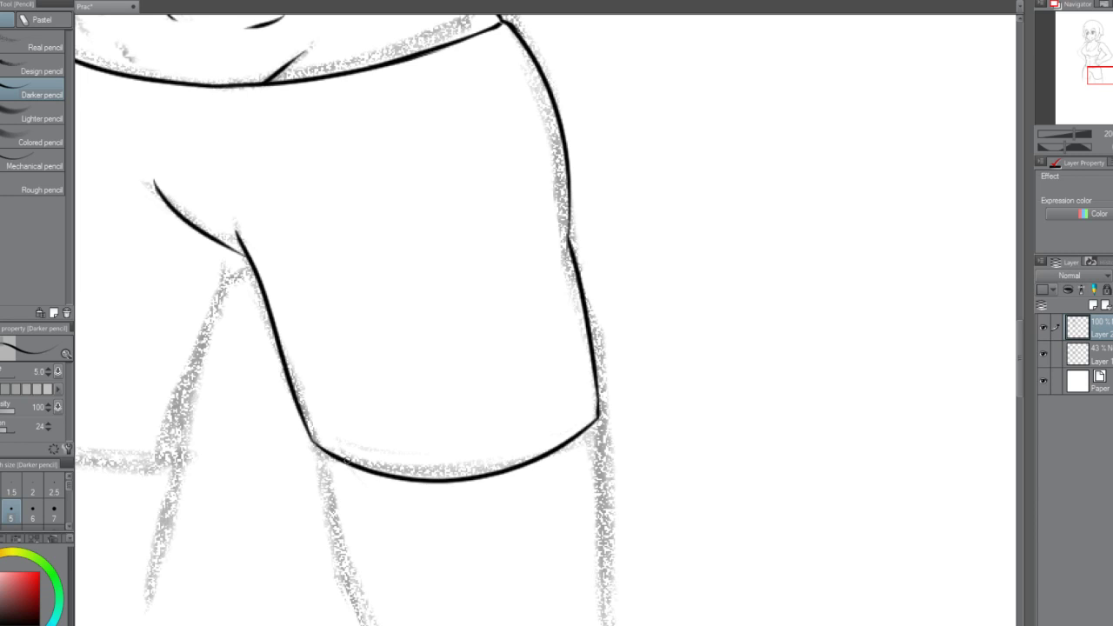
pyautogui.scroll(-4, 318, 447)
pyautogui.scroll(-2, 304, 404)
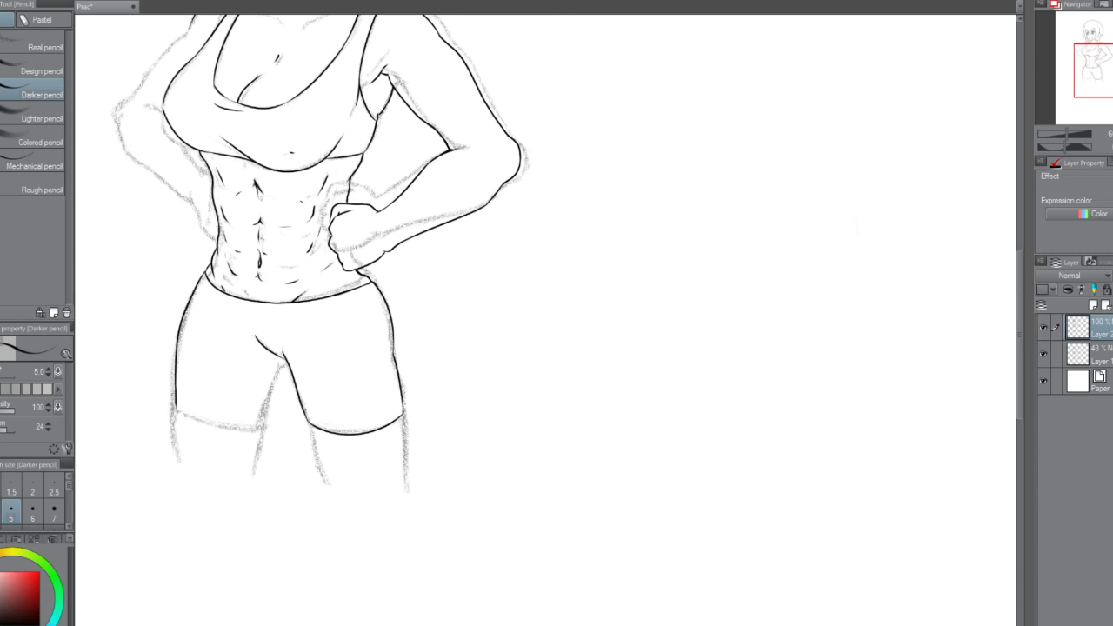
pyautogui.moveTo(273, 352); pyautogui.dragTo(537, 353)
pyautogui.scroll(-1, 537, 352)
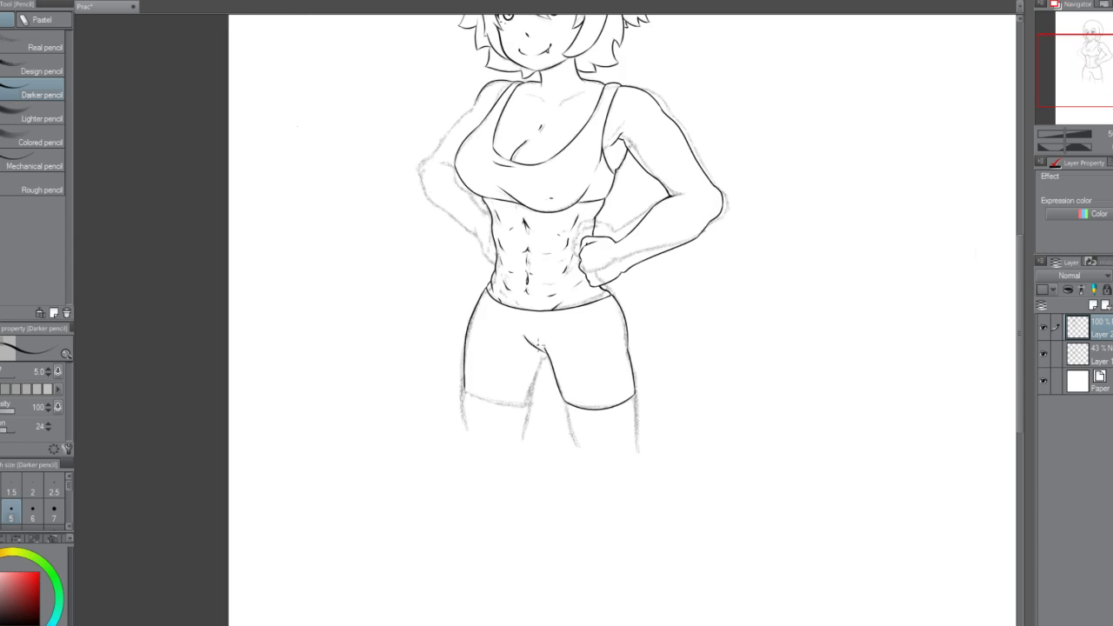
pyautogui.scroll(2, 536, 355)
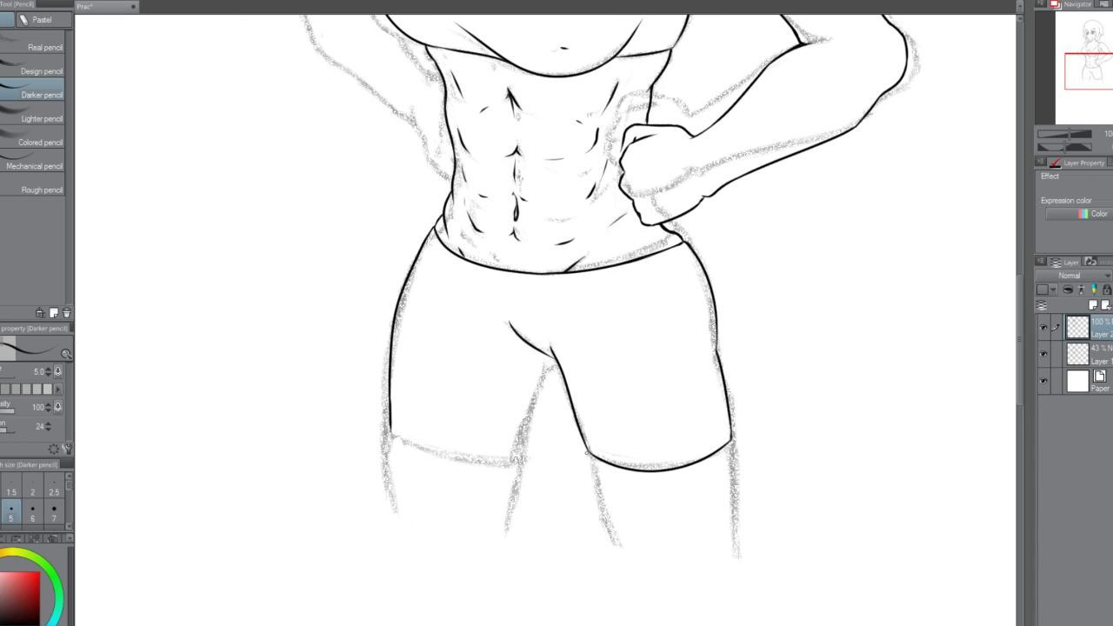
pyautogui.hotkey('ctrl', 'z')
pyautogui.moveTo(589, 451); pyautogui.dragTo(623, 558)
pyautogui.hotkey('ctrl', 'z')
pyautogui.moveTo(585, 448); pyautogui.dragTo(633, 565)
pyautogui.hotkey('ctrl', 'z')
pyautogui.moveTo(585, 444); pyautogui.dragTo(628, 548)
pyautogui.hotkey('ctrl', 'z')
pyautogui.moveTo(584, 445); pyautogui.dragTo(626, 554)
pyautogui.hotkey('ctrl', 'z')
pyautogui.moveTo(584, 445); pyautogui.dragTo(627, 549)
# Ink the outer leg line below the shorts' hem on the fist-side leg down to the end of the sketch.
pyautogui.moveTo(730, 428); pyautogui.dragTo(735, 556)
pyautogui.hotkey('ctrl', 'z')
pyautogui.moveTo(730, 431); pyautogui.dragTo(734, 555)
pyautogui.hotkey('ctrl', 'z')
pyautogui.moveTo(730, 427); pyautogui.dragTo(735, 554)
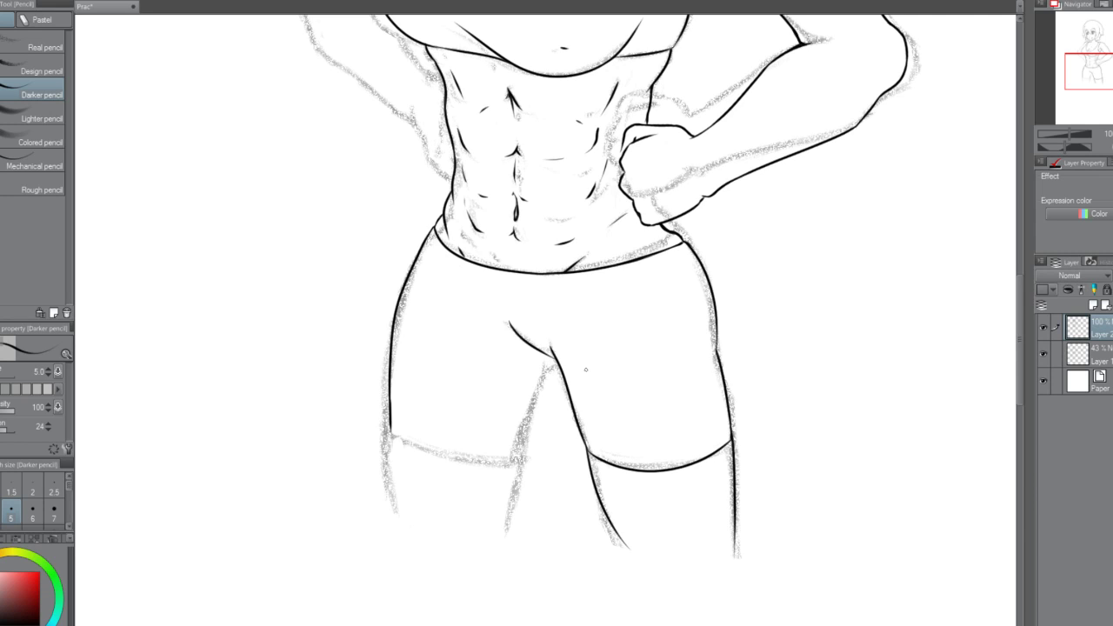
pyautogui.hotkey('ctrl', 'z')
pyautogui.moveTo(391, 424); pyautogui.dragTo(402, 512)
pyautogui.hotkey('ctrl', 'z')
pyautogui.moveTo(390, 427); pyautogui.dragTo(398, 511)
# Ink the curved shorts' hem on the leg opposite the fist, from the outer contour to the inner thigh.
pyautogui.moveTo(388, 431); pyautogui.dragTo(489, 463)
pyautogui.hotkey('ctrl', 'z')
pyautogui.hotkey('ctrl', 'z')
pyautogui.moveTo(389, 430); pyautogui.dragTo(518, 462)
pyautogui.hotkey('ctrl', 'z')
pyautogui.moveTo(390, 432)
pyautogui.mouseDown()
pyautogui.moveTo(471, 458)
pyautogui.moveTo(522, 457)
pyautogui.mouseUp()
# Ink the inner thigh line of the leg opposite the fist from the hem up towards the crotch.
pyautogui.moveTo(521, 454); pyautogui.dragTo(529, 400)
pyautogui.hotkey('ctrl', 'z')
pyautogui.moveTo(522, 458); pyautogui.dragTo(537, 371)
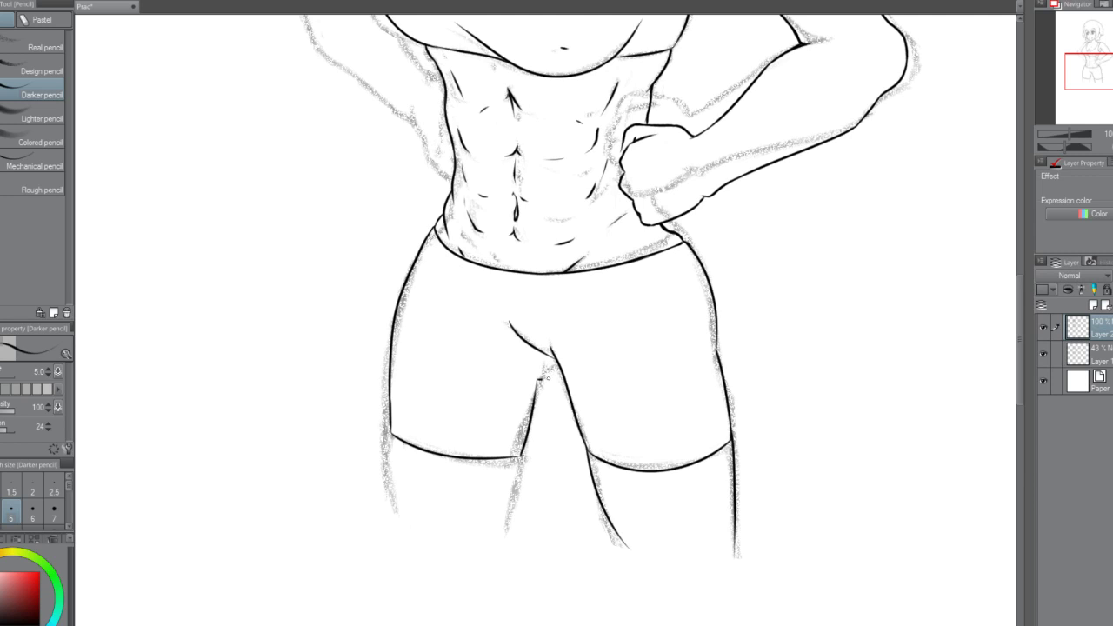
pyautogui.moveTo(557, 369)
pyautogui.mouseDown()
pyautogui.moveTo(537, 386)
pyautogui.moveTo(560, 368)
pyautogui.mouseUp()
pyautogui.hotkey('ctrl', 'z')
pyautogui.hotkey('ctrl', 'z')
pyautogui.hotkey('ctrl', 'z')
pyautogui.hotkey('ctrl', 'z')
pyautogui.scroll(-2, 577, 306)
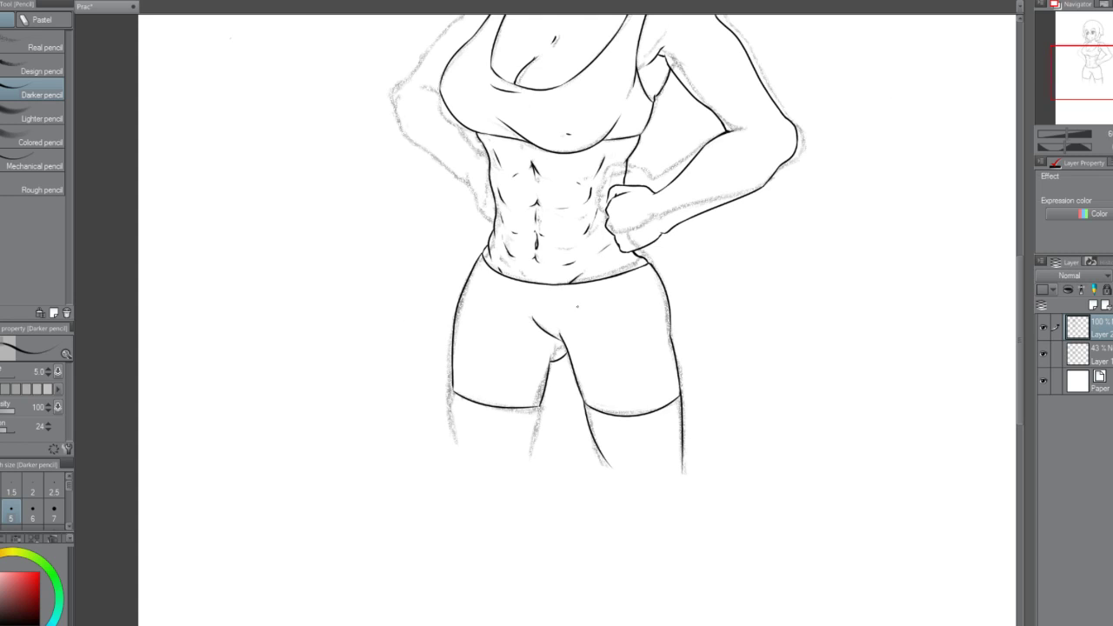
pyautogui.scroll(4, 577, 306)
# Try to join the top of the opposite leg's inner thigh line to the crotch with a short diagonal stroke.
pyautogui.moveTo(518, 403); pyautogui.dragTo(510, 454)
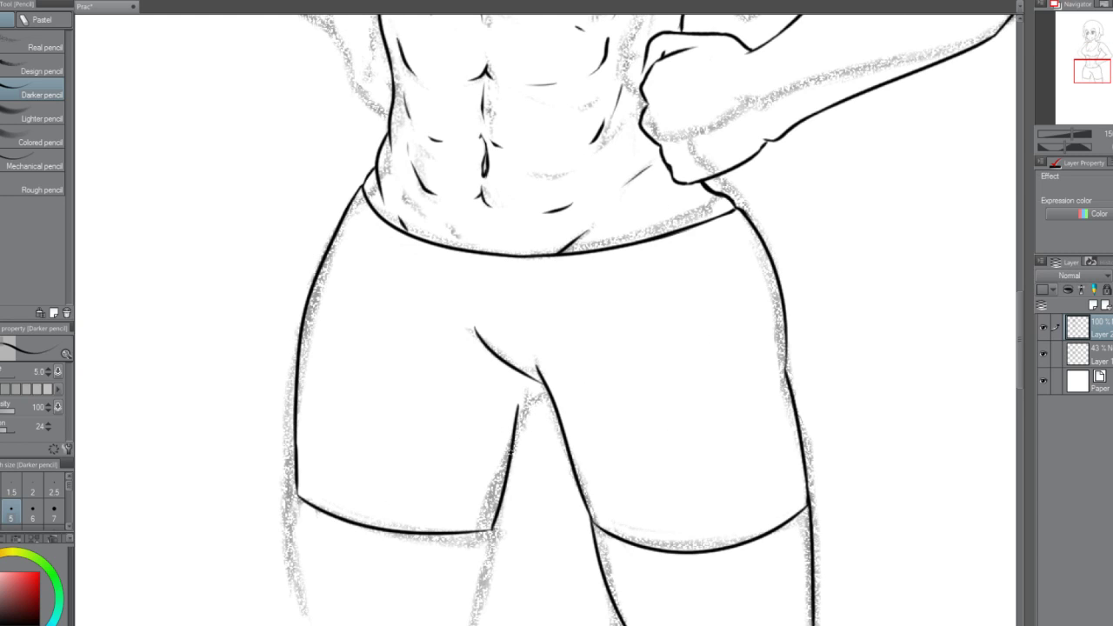
pyautogui.moveTo(519, 410); pyautogui.dragTo(542, 382)
pyautogui.hotkey('ctrl', 'z')
pyautogui.hotkey('ctrl', 'z')
pyautogui.hotkey('ctrl', 'z')
pyautogui.scroll(-3, 575, 351)
pyautogui.scroll(3, 512, 418)
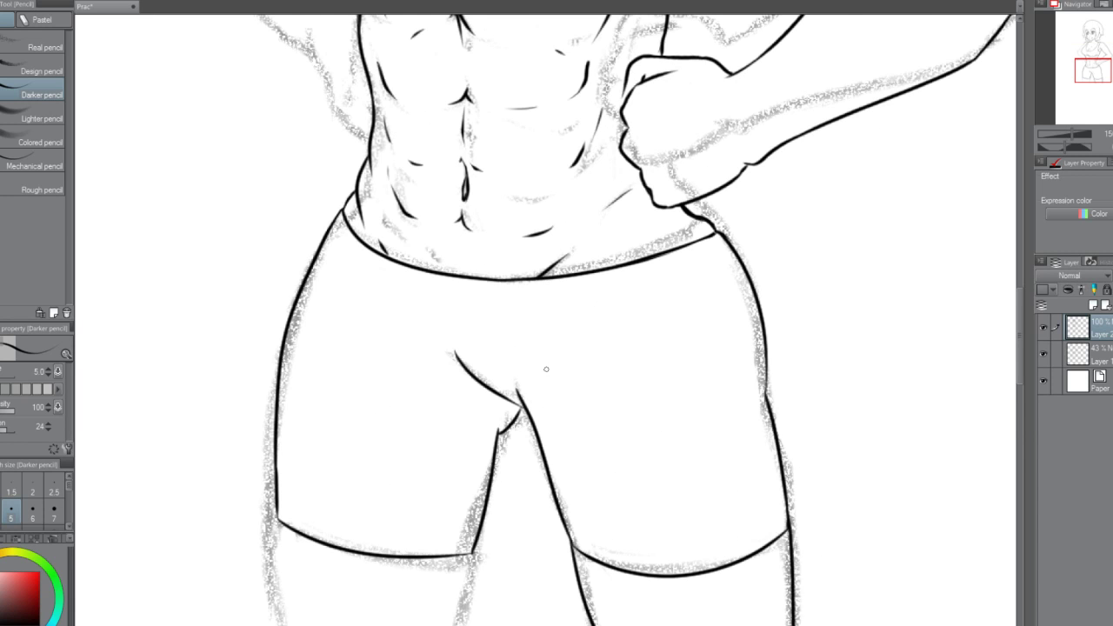
# Redraw the opposite leg's inner thigh line and join it to the crotch with a short rounded curve.
pyautogui.hotkey('ctrl', 'z')
pyautogui.moveTo(510, 421)
pyautogui.mouseDown()
pyautogui.moveTo(472, 554)
pyautogui.moveTo(508, 424)
pyautogui.moveTo(526, 410)
pyautogui.mouseUp()
pyautogui.hotkey('ctrl', 'z')
pyautogui.hotkey('ctrl', 'z')
pyautogui.hotkey('ctrl', 'z')
pyautogui.hotkey('ctrl', 'z')
pyautogui.hotkey('ctrl', 'z')
pyautogui.scroll(-3, 576, 358)
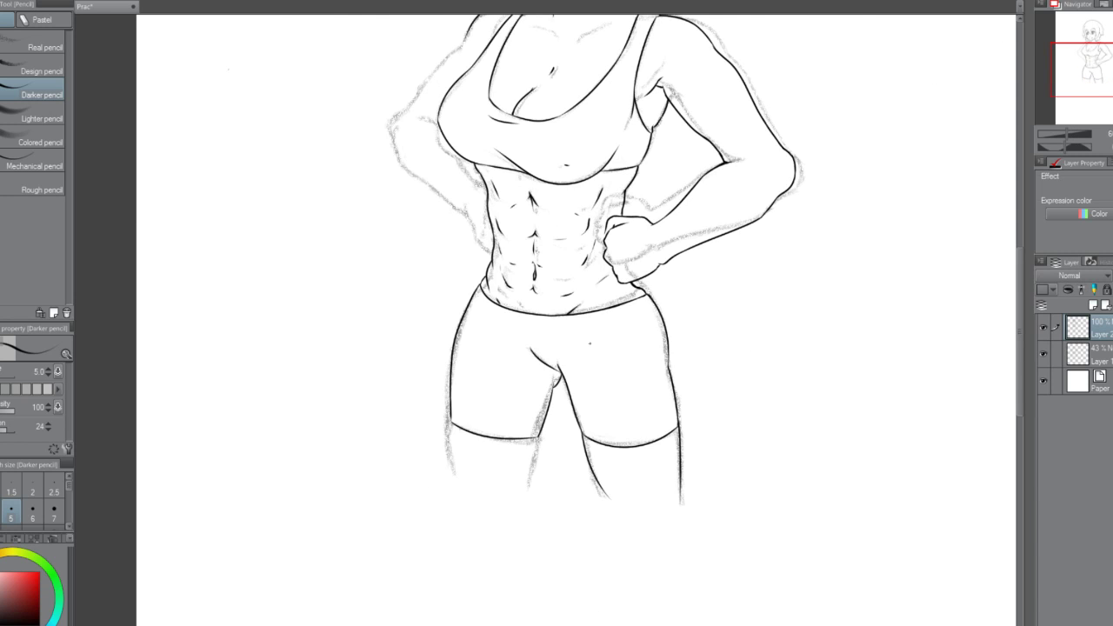
pyautogui.scroll(3, 589, 344)
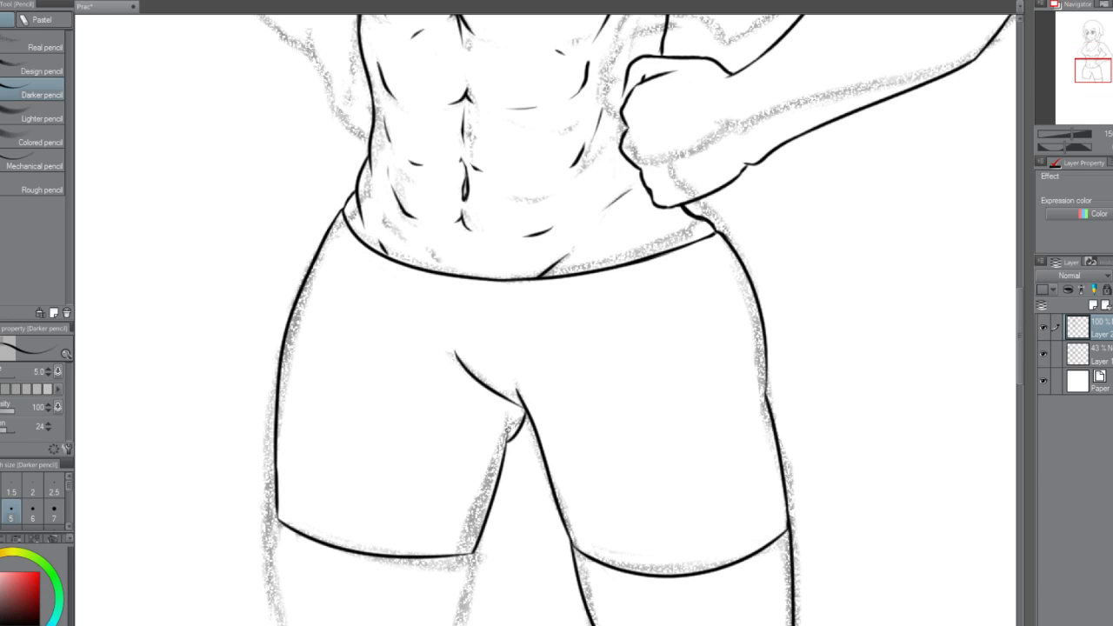
# Ink the inner leg line below the shorts' hem on the leg opposite the fist.
pyautogui.scroll(-2, 515, 431)
pyautogui.scroll(3, 515, 431)
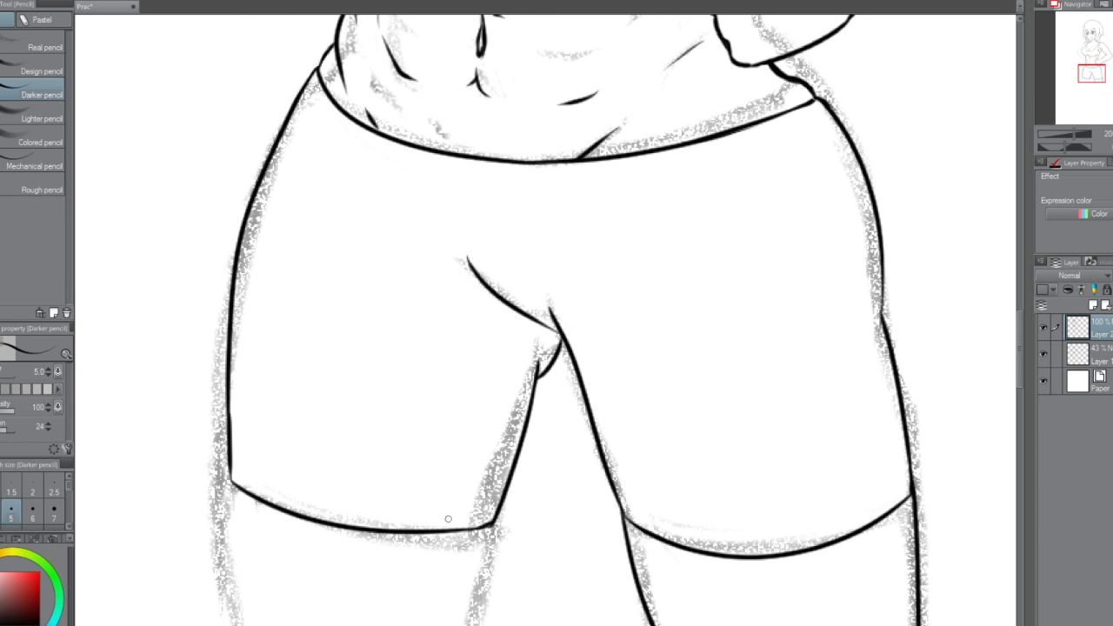
pyautogui.scroll(-3, 246, 479)
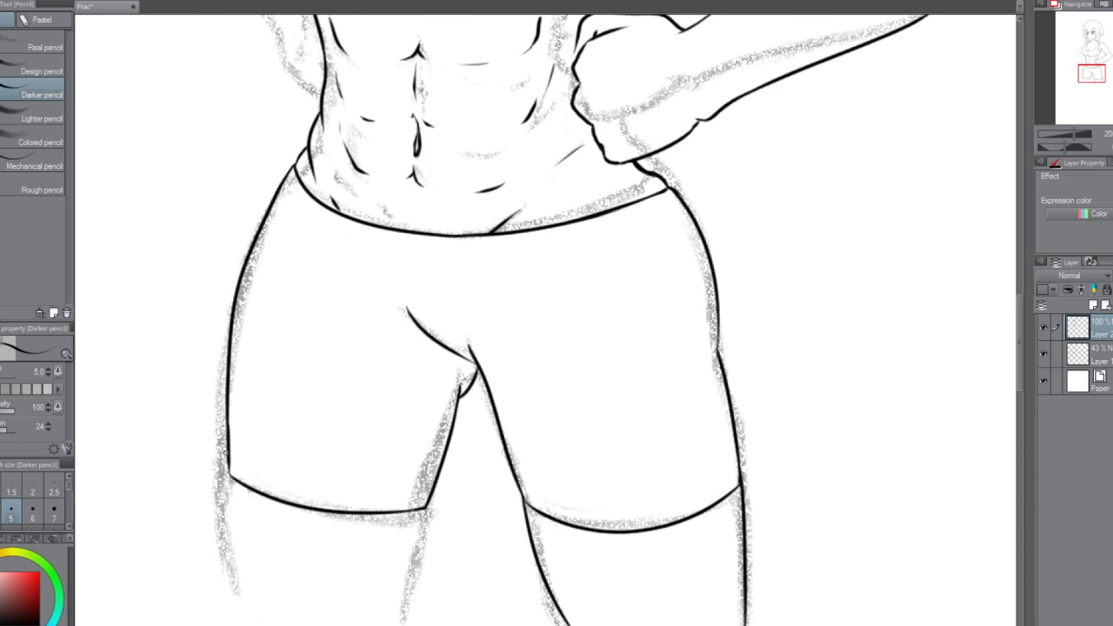
pyautogui.hotkey('ctrl', 'z')
pyautogui.moveTo(360, 485); pyautogui.dragTo(334, 567)
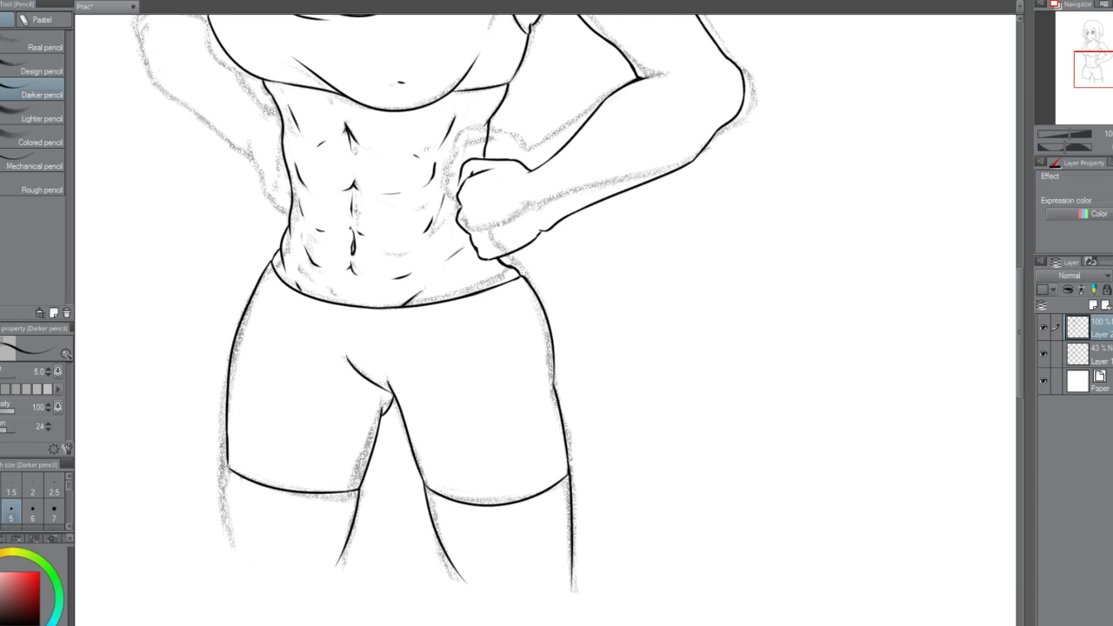
# Ink the outer leg line below the shorts' hem on the leg opposite the fist.
pyautogui.moveTo(228, 466); pyautogui.dragTo(230, 546)
pyautogui.hotkey('ctrl', 'z')
pyautogui.hotkey('ctrl', 'z')
pyautogui.hotkey('ctrl', 'z')
pyautogui.moveTo(229, 463); pyautogui.dragTo(230, 542)
pyautogui.hotkey('ctrl', 'z')
pyautogui.hotkey('ctrl', 'z')
pyautogui.moveTo(228, 464); pyautogui.dragTo(231, 544)
pyautogui.hotkey('ctrl', 'z')
pyautogui.moveTo(227, 466); pyautogui.dragTo(230, 551)
# Rework the lower end of the inner leg line on the fist-side leg to follow the sketch.
pyautogui.scroll(-2, 229, 434)
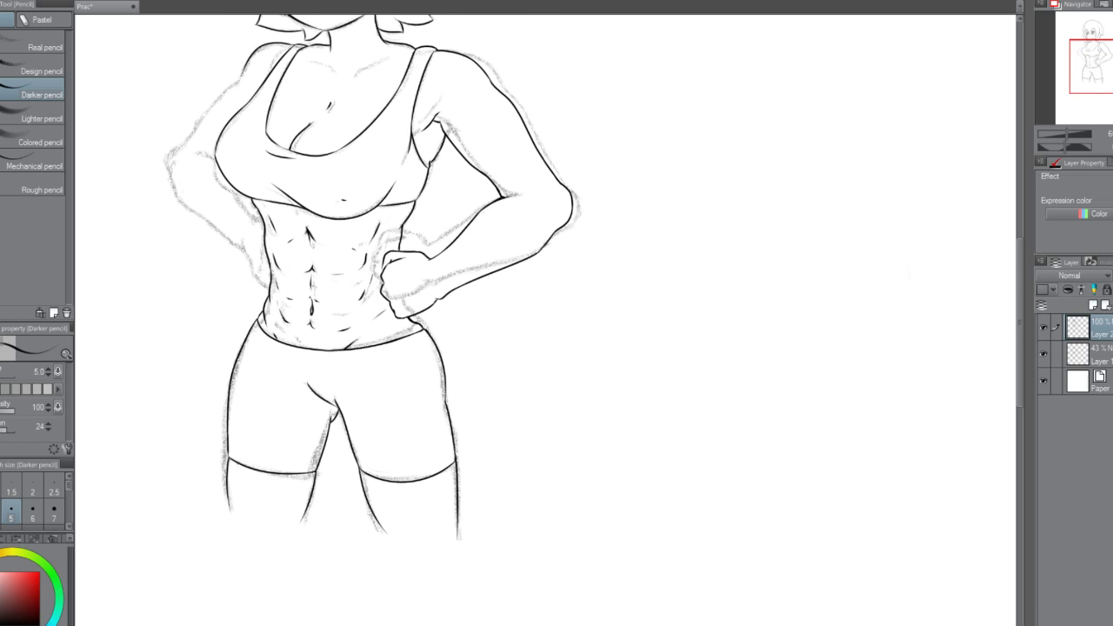
pyautogui.scroll(-1, 520, 325)
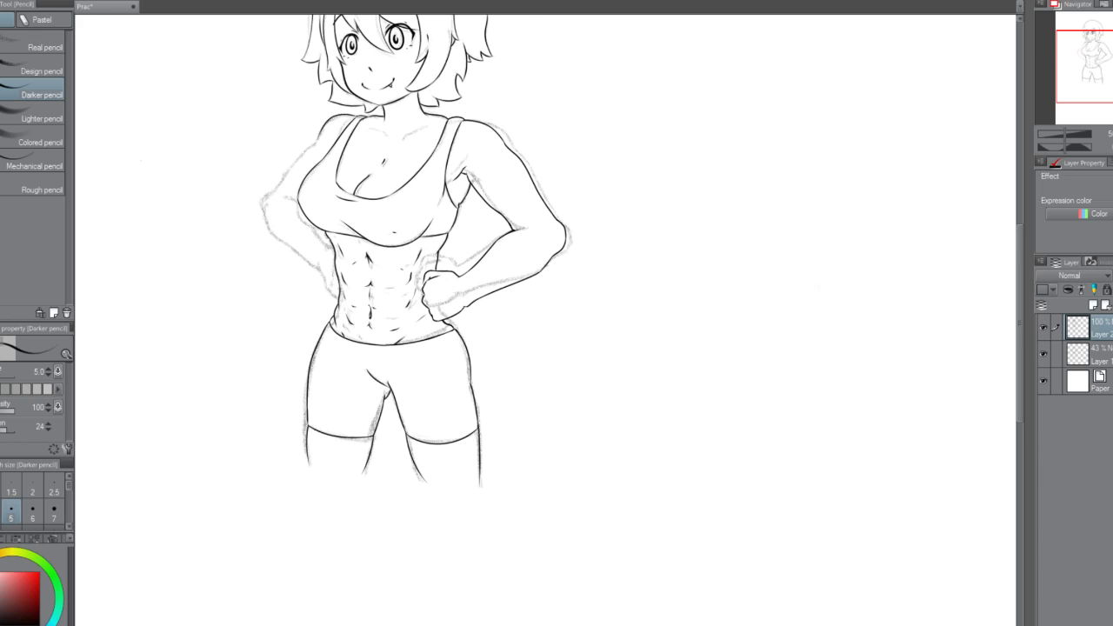
pyautogui.scroll(2, 422, 457)
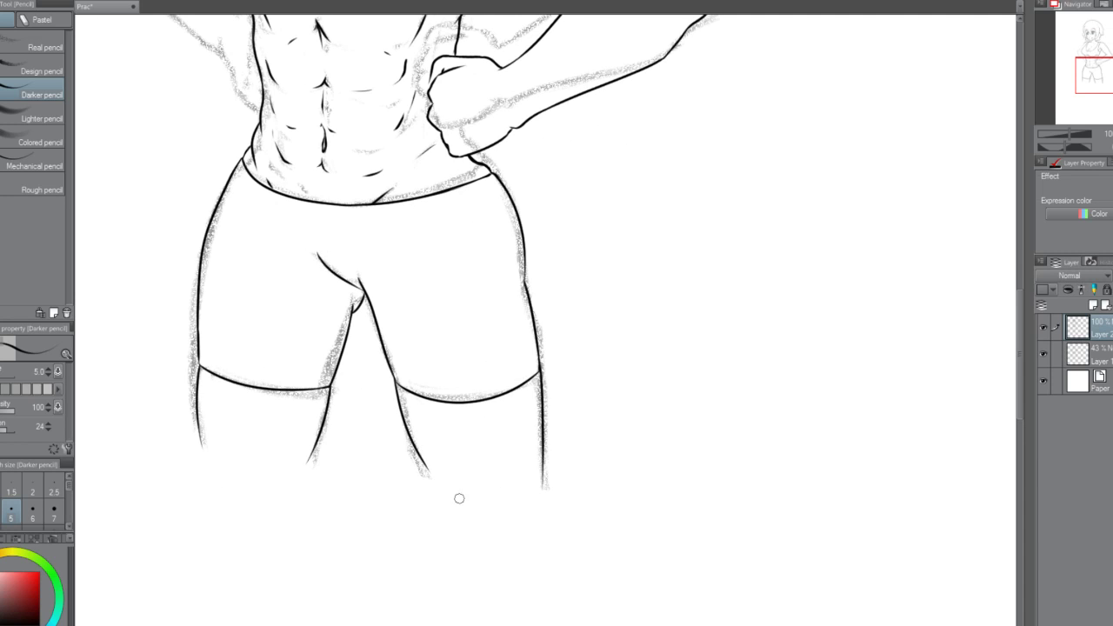
pyautogui.moveTo(412, 439); pyautogui.dragTo(427, 482)
pyautogui.hotkey('ctrl', 'z')
pyautogui.hotkey('ctrl', 'z')
pyautogui.moveTo(413, 441); pyautogui.dragTo(427, 485)
pyautogui.moveTo(415, 442); pyautogui.dragTo(427, 484)
pyautogui.hotkey('ctrl', 'z')
pyautogui.moveTo(413, 443); pyautogui.dragTo(425, 480)
pyautogui.hotkey('ctrl', 'z')
# Rework the lower end of the inner leg line on the leg opposite the fist.
pyautogui.moveTo(325, 420); pyautogui.dragTo(312, 476)
pyautogui.hotkey('ctrl', 'z')
pyautogui.hotkey('ctrl', 'z')
pyautogui.moveTo(323, 435)
pyautogui.mouseDown()
pyautogui.moveTo(312, 475)
pyautogui.moveTo(316, 462)
pyautogui.mouseUp()
pyautogui.scroll(-3, 327, 395)
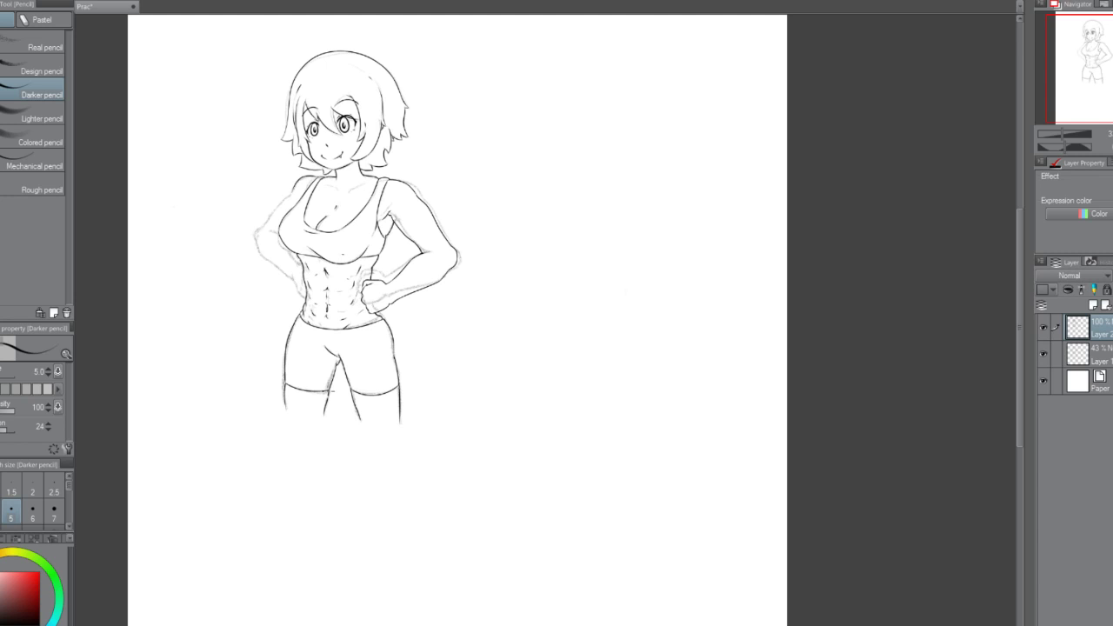
pyautogui.scroll(-2, 305, 181)
# Ink the outer contour of the uninked upper arm from below the shoulder down towards the elbow.
pyautogui.scroll(4, 306, 179)
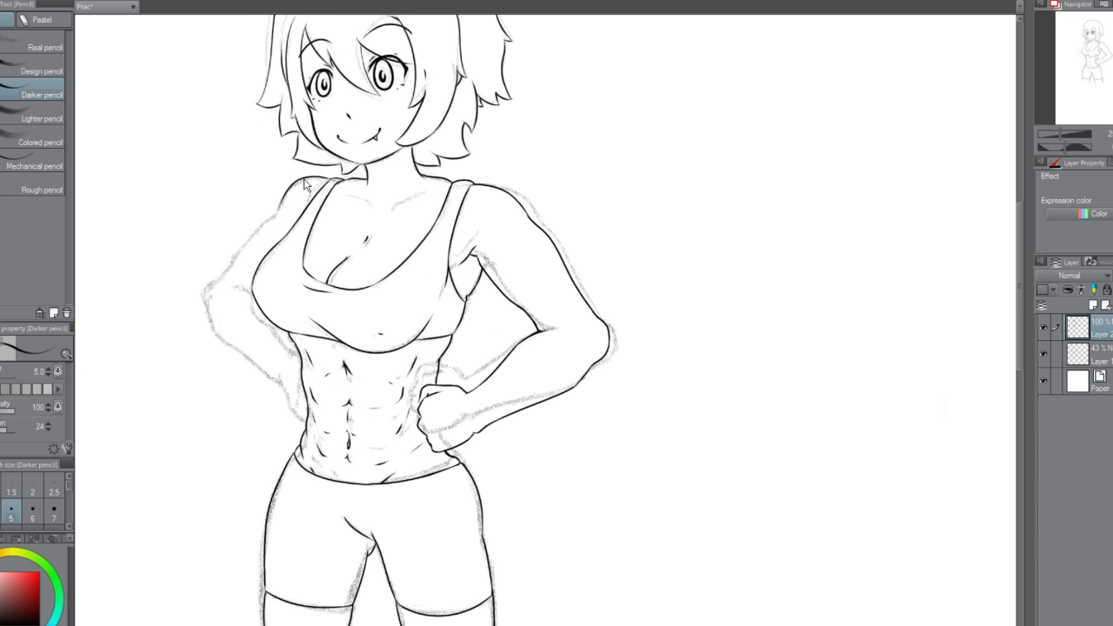
pyautogui.scroll(2, 409, 223)
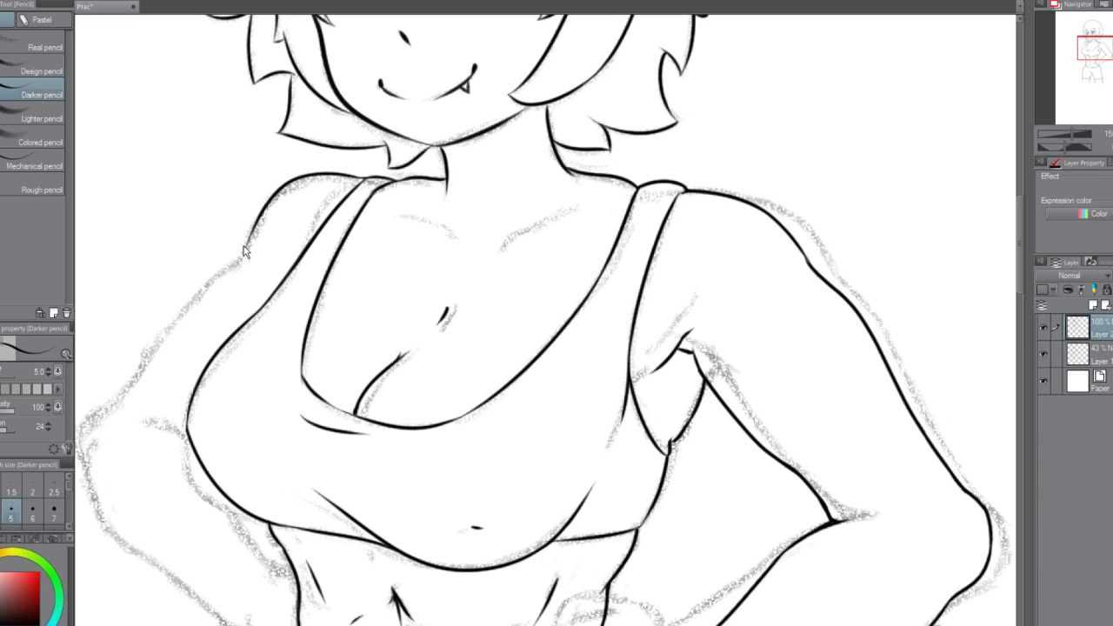
pyautogui.moveTo(250, 238); pyautogui.dragTo(154, 350)
pyautogui.moveTo(177, 314); pyautogui.dragTo(127, 400)
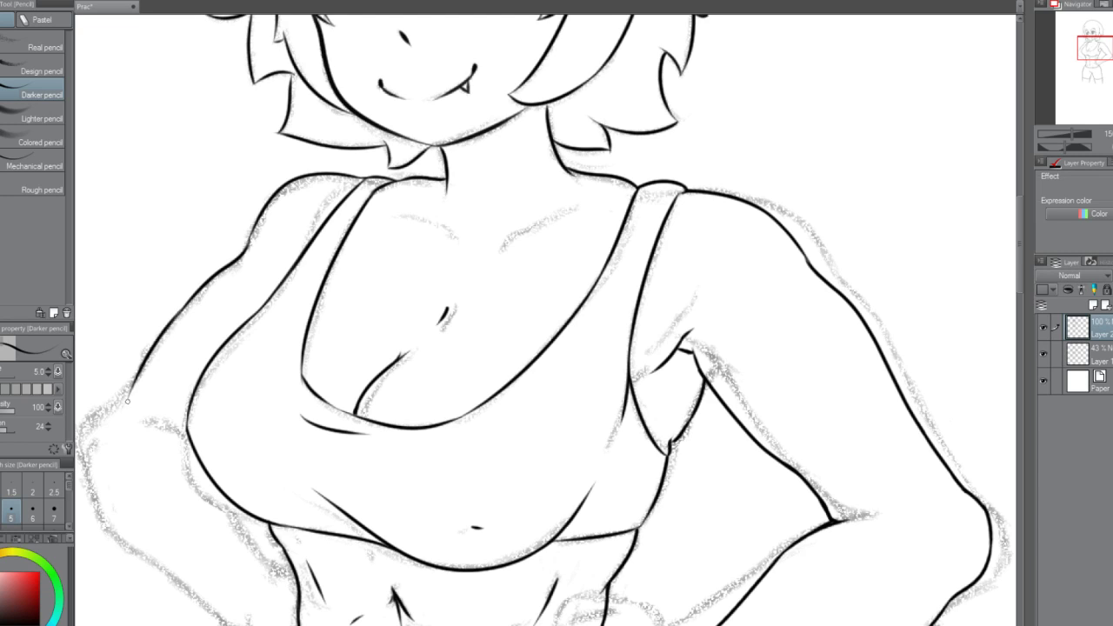
pyautogui.hotkey('ctrl', 'z')
pyautogui.moveTo(176, 318); pyautogui.dragTo(120, 384)
pyautogui.hotkey('ctrl', 'z')
pyautogui.moveTo(179, 311); pyautogui.dragTo(83, 450)
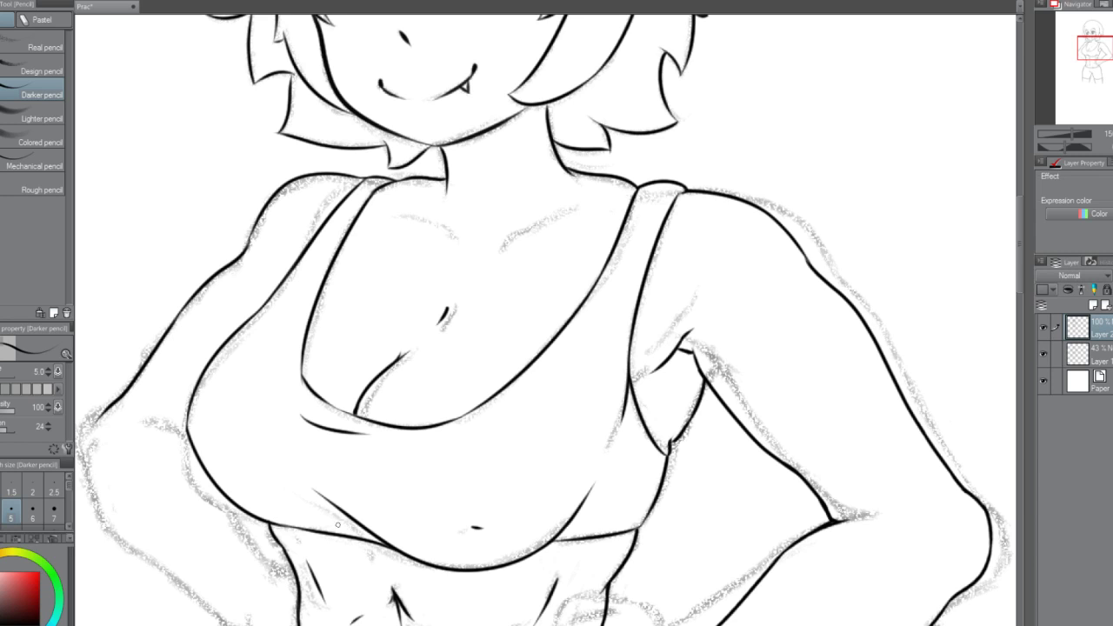
# Ink the rounded elbow contour where the upper arm opposite the fist turns into the forearm.
pyautogui.moveTo(548, 625); pyautogui.dragTo(448, 625)
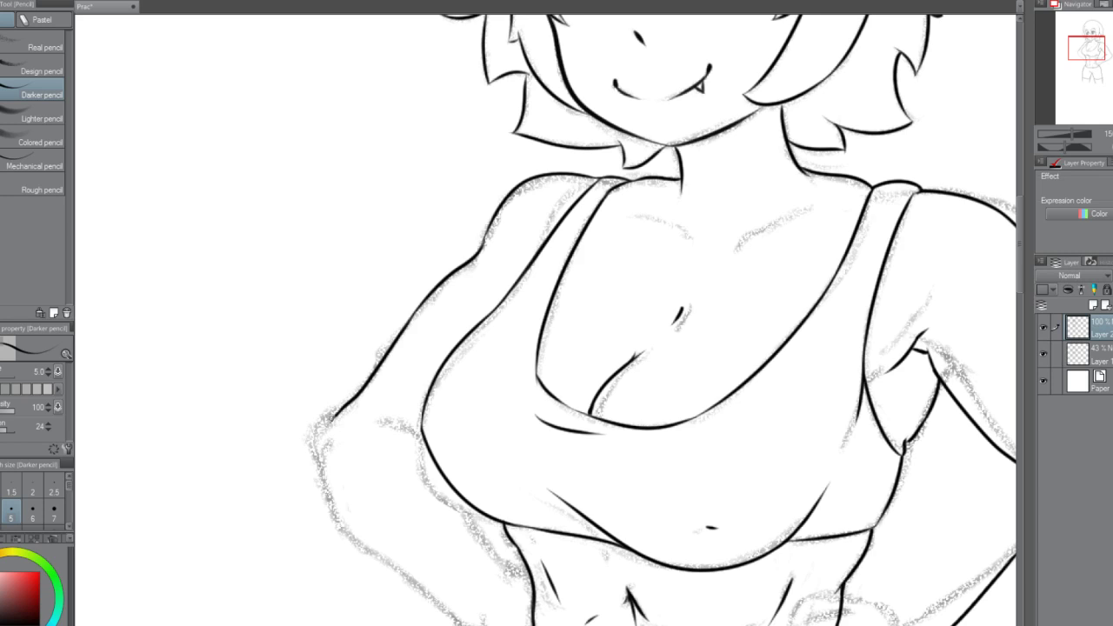
pyautogui.moveTo(338, 414)
pyautogui.mouseDown()
pyautogui.moveTo(317, 443)
pyautogui.moveTo(333, 502)
pyautogui.mouseUp()
pyautogui.hotkey('ctrl', 'z')
pyautogui.hotkey('ctrl', 'z')
pyautogui.moveTo(313, 445)
pyautogui.mouseDown()
pyautogui.moveTo(323, 484)
pyautogui.moveTo(332, 441)
pyautogui.moveTo(319, 451)
pyautogui.moveTo(327, 483)
pyautogui.moveTo(382, 567)
pyautogui.mouseUp()
pyautogui.hotkey('ctrl', 'z')
pyautogui.hotkey('ctrl', 'z')
pyautogui.hotkey('ctrl', 'z')
pyautogui.hotkey('ctrl', 'z')
# Ink the outer contour of the same forearm from the elbow down to the wrist.
pyautogui.scroll(-1, 1018, 280)
pyautogui.moveTo(1018, 280); pyautogui.dragTo(1020, 306)
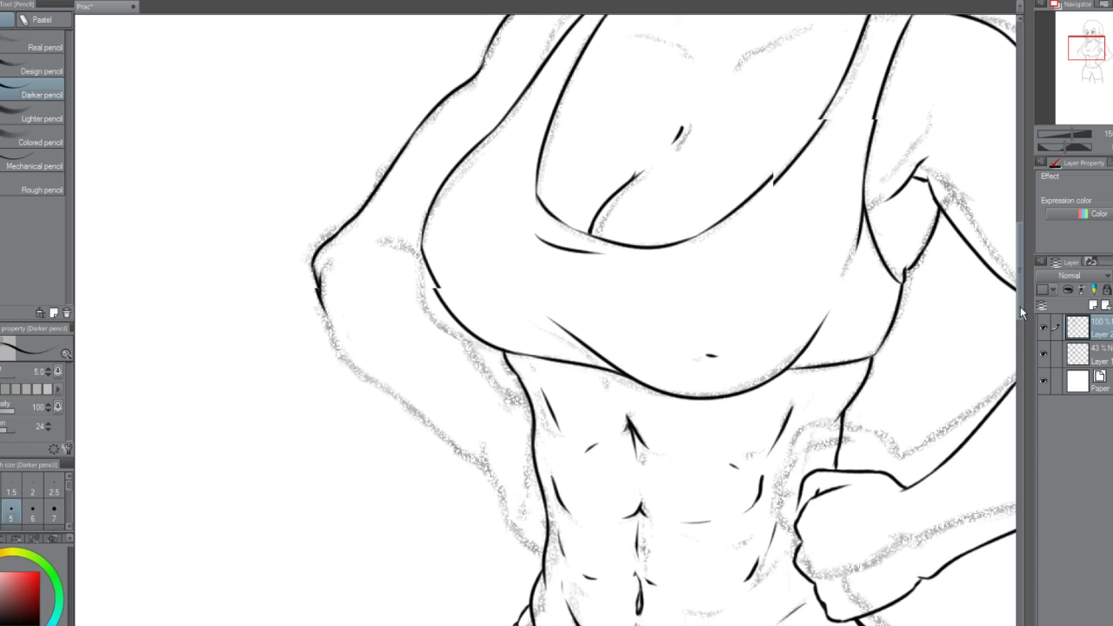
pyautogui.moveTo(325, 282)
pyautogui.mouseDown()
pyautogui.moveTo(404, 377)
pyautogui.moveTo(492, 447)
pyautogui.mouseUp()
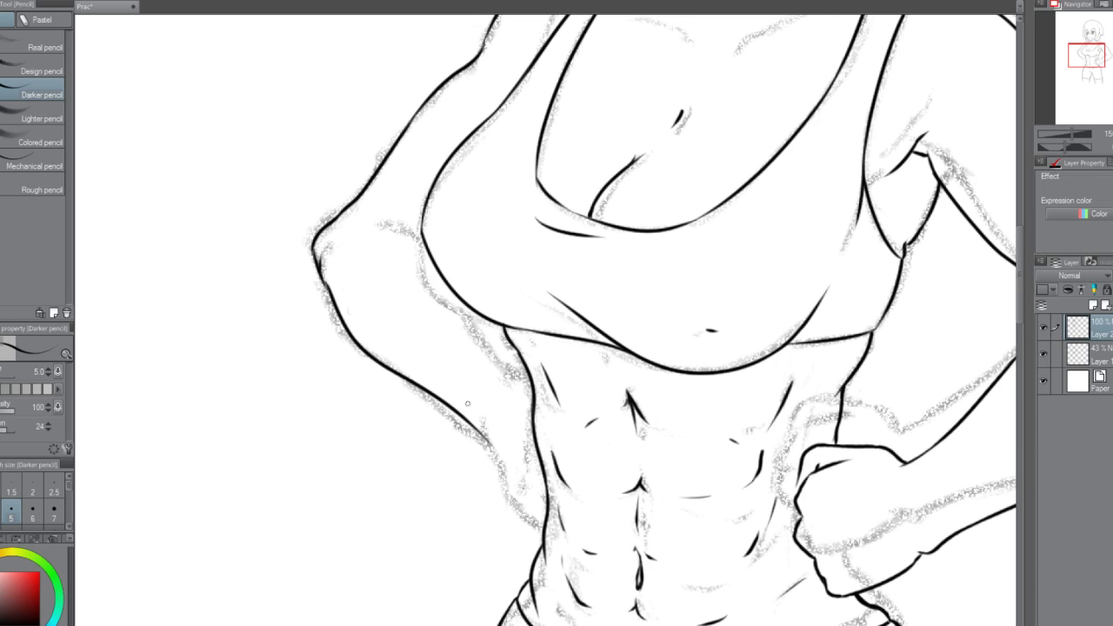
pyautogui.hotkey('ctrl', 'z')
pyautogui.moveTo(322, 278)
pyautogui.mouseDown()
pyautogui.moveTo(345, 328)
pyautogui.moveTo(487, 458)
pyautogui.mouseUp()
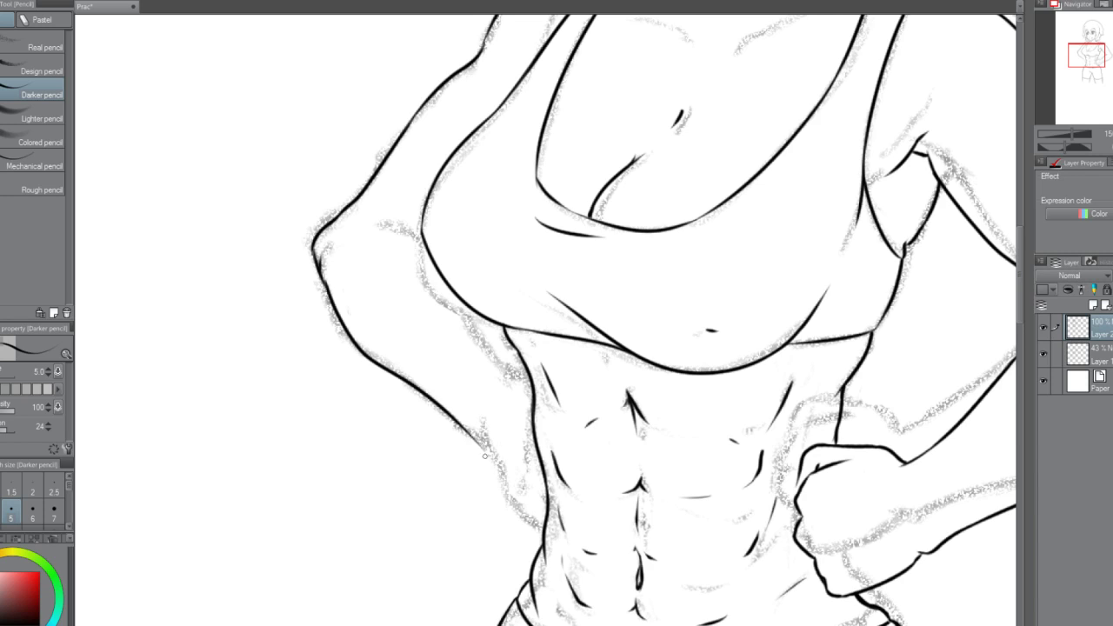
pyautogui.hotkey('ctrl', 'z')
pyautogui.moveTo(323, 278)
pyautogui.mouseDown()
pyautogui.moveTo(342, 334)
pyautogui.moveTo(490, 445)
pyautogui.mouseUp()
pyautogui.hotkey('ctrl', 'z')
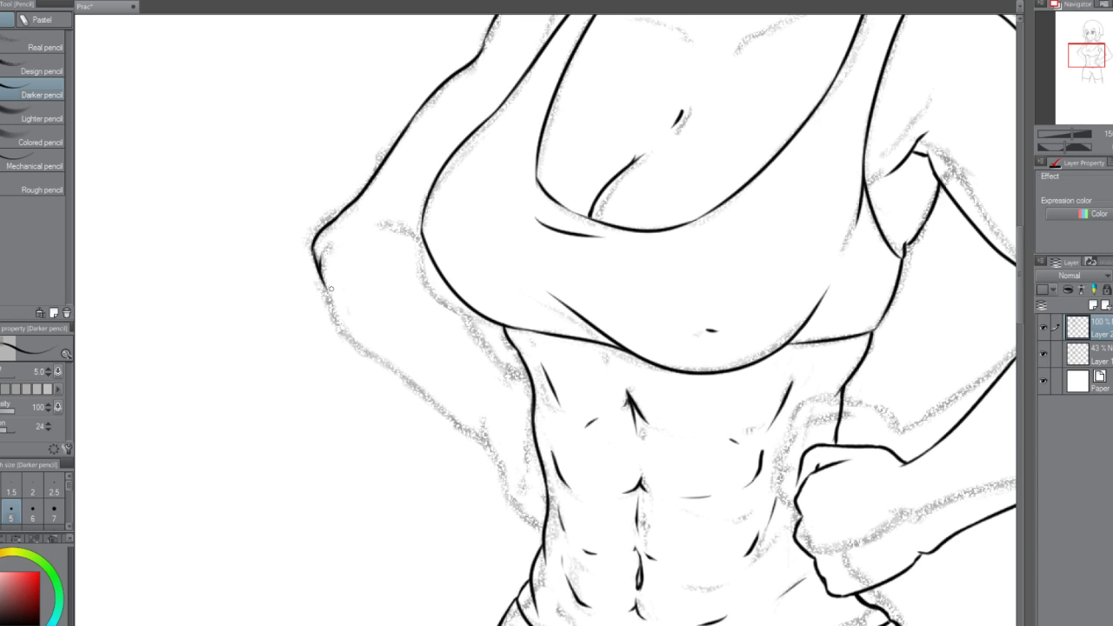
pyautogui.moveTo(322, 278)
pyautogui.mouseDown()
pyautogui.moveTo(391, 366)
pyautogui.moveTo(486, 442)
pyautogui.moveTo(483, 420)
pyautogui.moveTo(489, 458)
pyautogui.mouseUp()
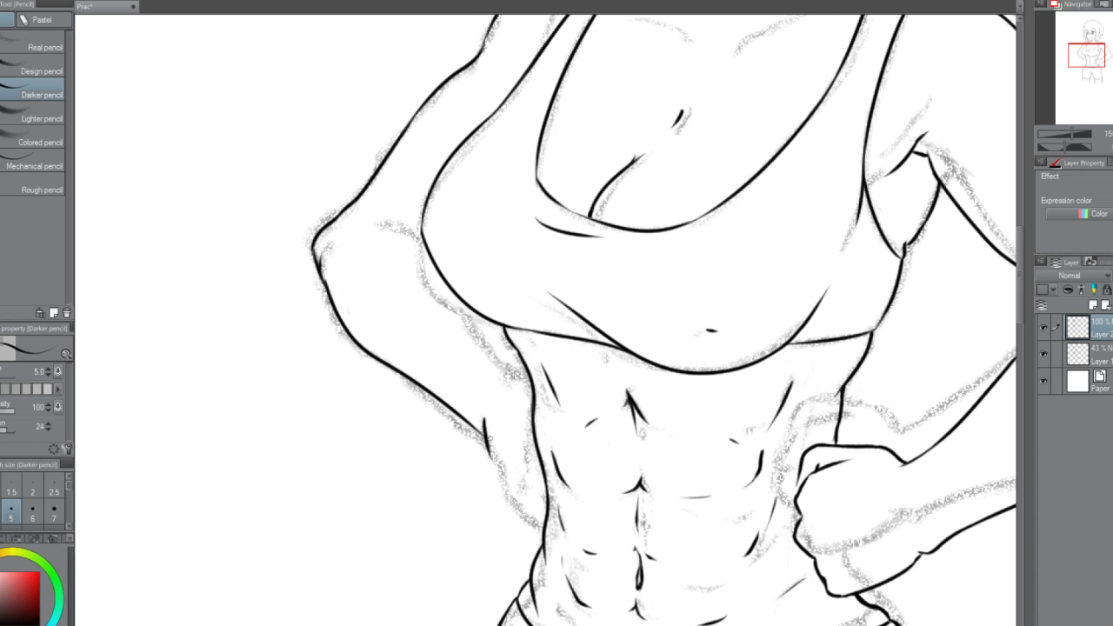
# Ink the outline of the partly hidden hand from the wrist down to where it meets the waist.
pyautogui.hotkey('ctrl', 'z')
pyautogui.moveTo(484, 415); pyautogui.dragTo(509, 489)
pyautogui.hotkey('ctrl', 'z')
pyautogui.moveTo(488, 447)
pyautogui.mouseDown()
pyautogui.moveTo(503, 492)
pyautogui.moveTo(547, 532)
pyautogui.mouseUp()
pyautogui.hotkey('ctrl', 'z')
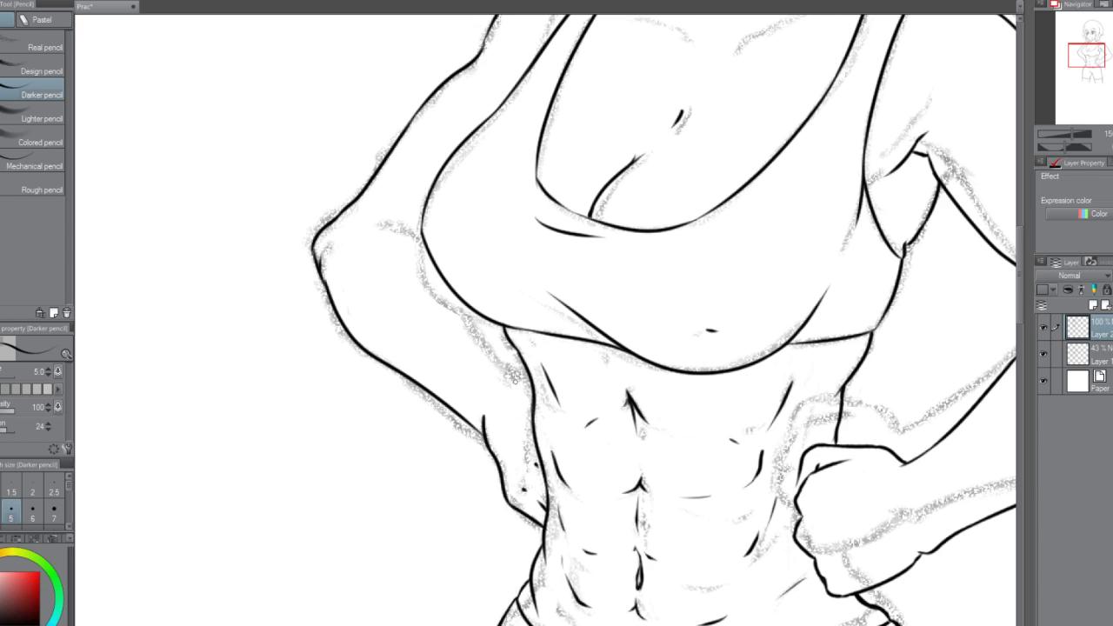
# Ink the short line joining the forearm to the waist and the curved elbow crease beside the bust.
pyautogui.moveTo(507, 373); pyautogui.dragTo(529, 375)
pyautogui.moveTo(387, 227); pyautogui.dragTo(422, 255)
pyautogui.hotkey('ctrl', 'z')
pyautogui.hotkey('ctrl', 'z')
pyautogui.moveTo(380, 220)
pyautogui.mouseDown()
pyautogui.moveTo(419, 235)
pyautogui.moveTo(407, 228)
pyautogui.moveTo(424, 252)
pyautogui.mouseUp()
pyautogui.hotkey('ctrl', 'z')
# Ink and refine the inner forearm line running from under the bust to the short line at the waist.
pyautogui.moveTo(467, 307); pyautogui.dragTo(509, 373)
pyautogui.hotkey('ctrl', 'z')
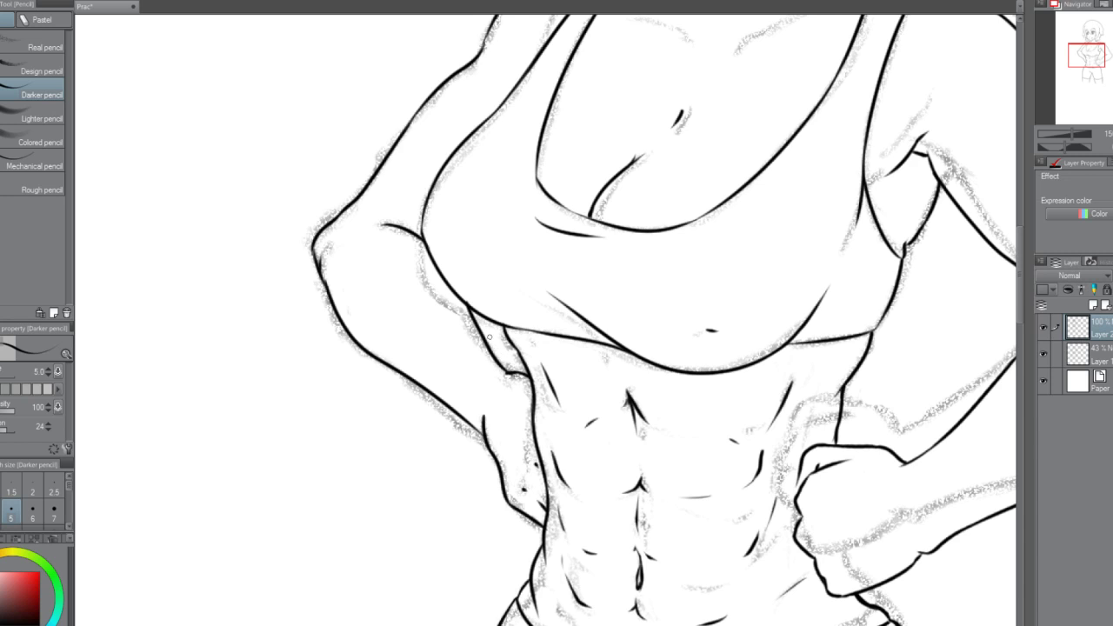
pyautogui.scroll(-3, 488, 337)
pyautogui.scroll(-2, 574, 331)
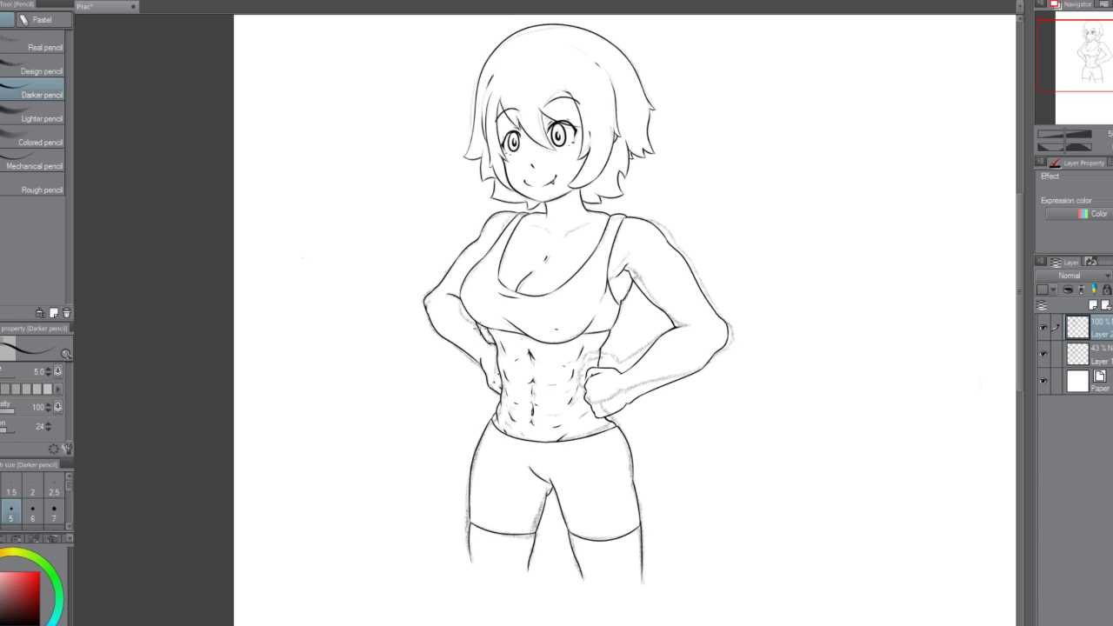
pyautogui.scroll(5, 488, 360)
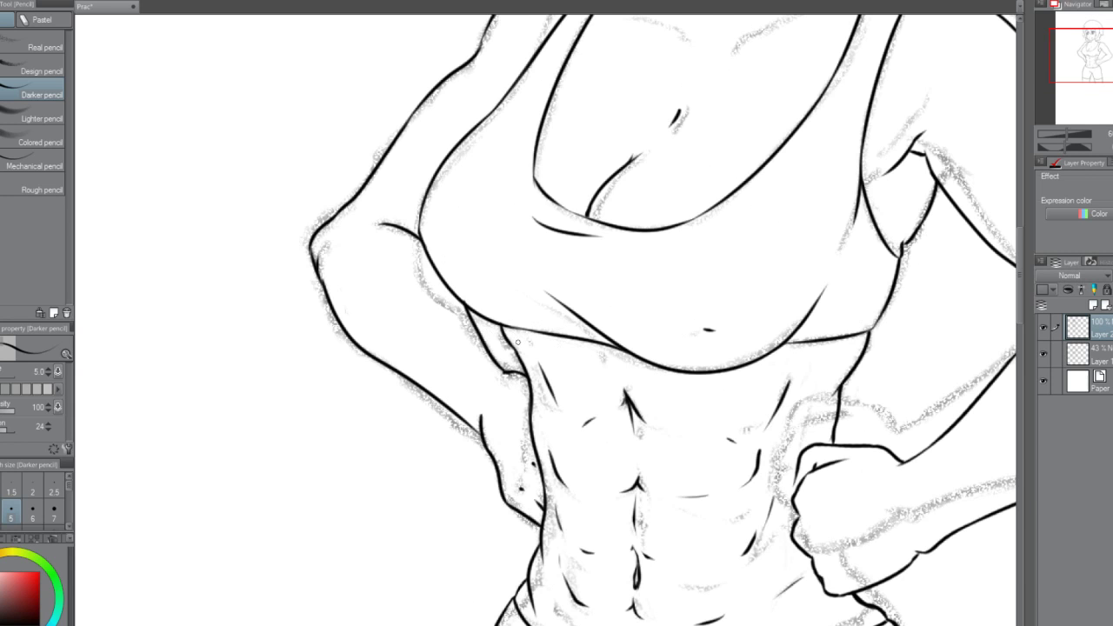
pyautogui.moveTo(444, 282); pyautogui.dragTo(516, 381)
pyautogui.hotkey('ctrl', 'z')
pyautogui.hotkey('ctrl', 'z')
pyautogui.moveTo(464, 302); pyautogui.dragTo(510, 370)
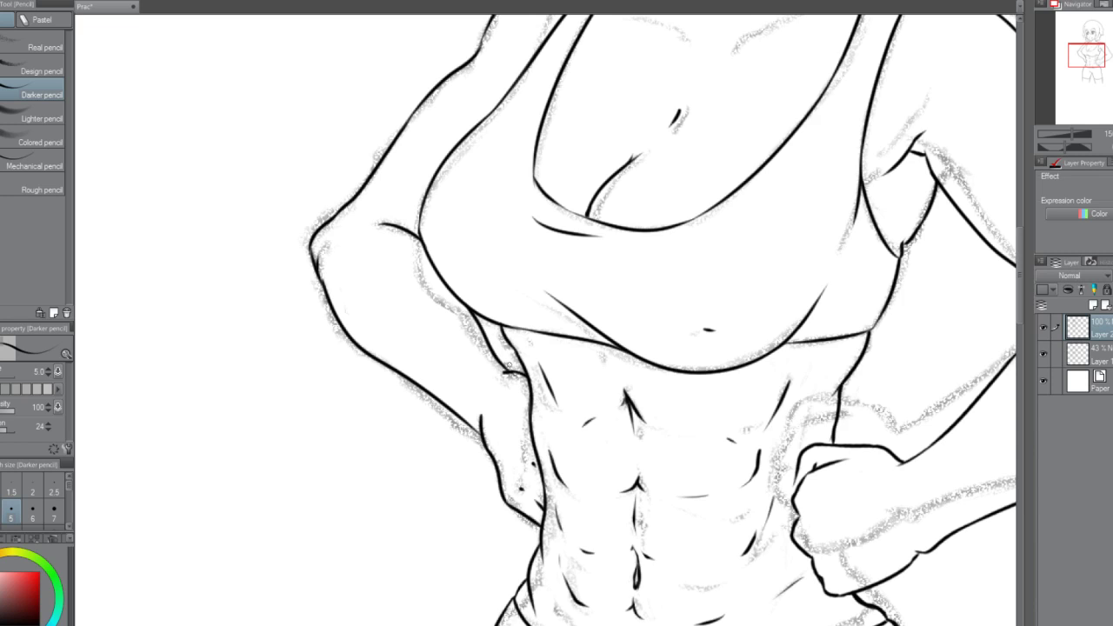
# Try redrawing the inner forearm line running from under the bust to the waist.
pyautogui.hotkey('ctrl', 'z')
pyautogui.moveTo(467, 307); pyautogui.dragTo(517, 371)
pyautogui.hotkey('ctrl', 'z')
# Examine the whole figure at several zoom levels to judge the inked arms and torso against the sketch.
pyautogui.scroll(-2, 518, 371)
pyautogui.hotkey('ctrl', '-')
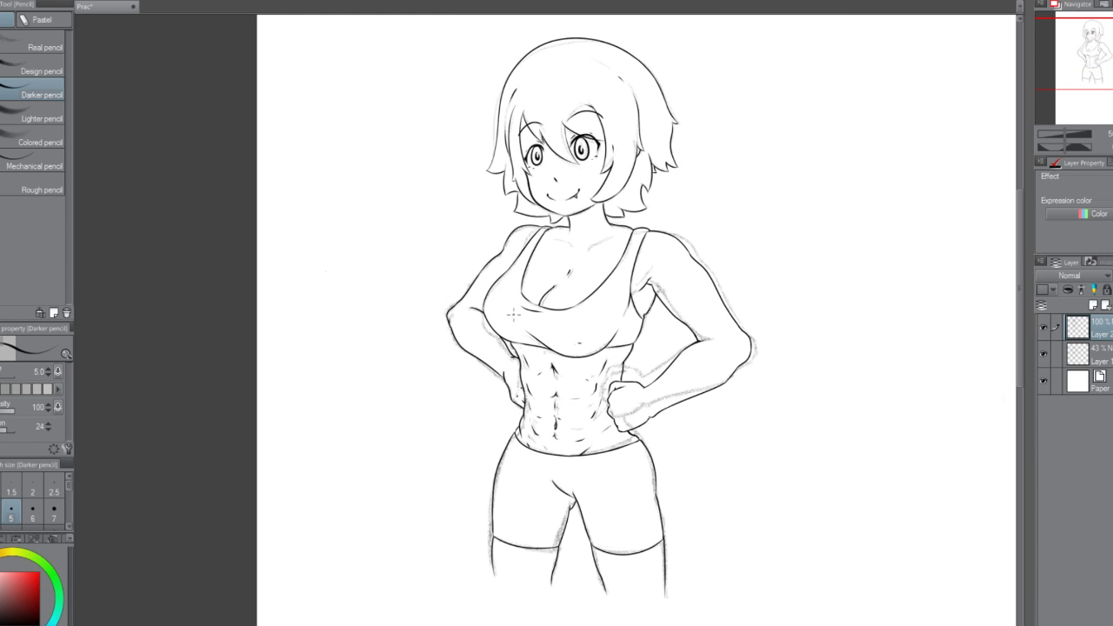
pyautogui.hotkey('ctrl', '-')
pyautogui.hotkey('ctrl', '+')
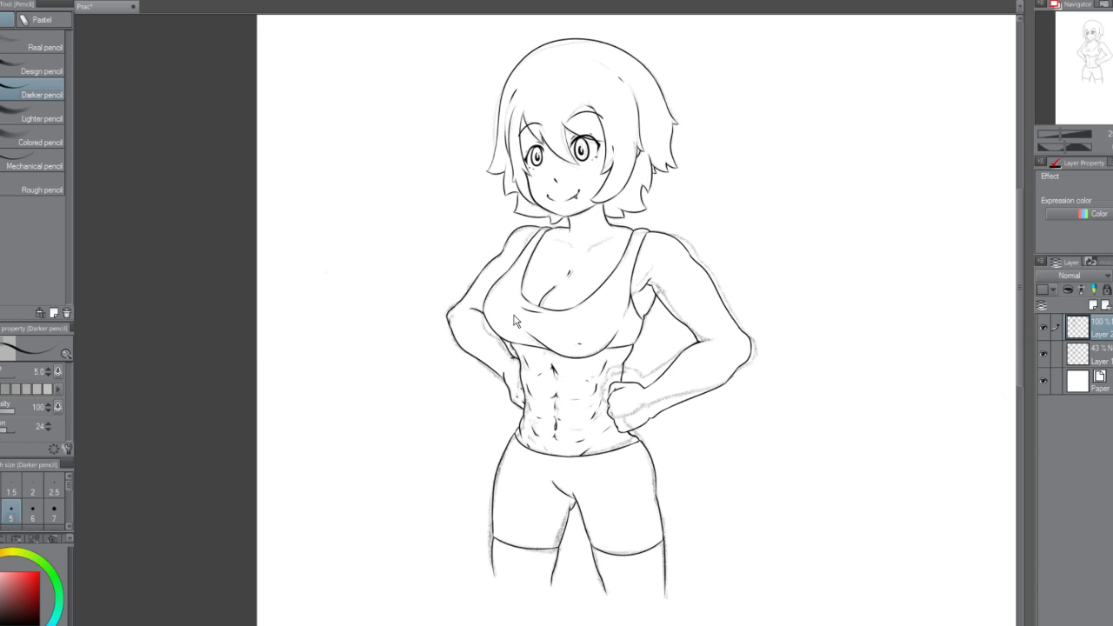
pyautogui.hotkey('ctrl', '+')
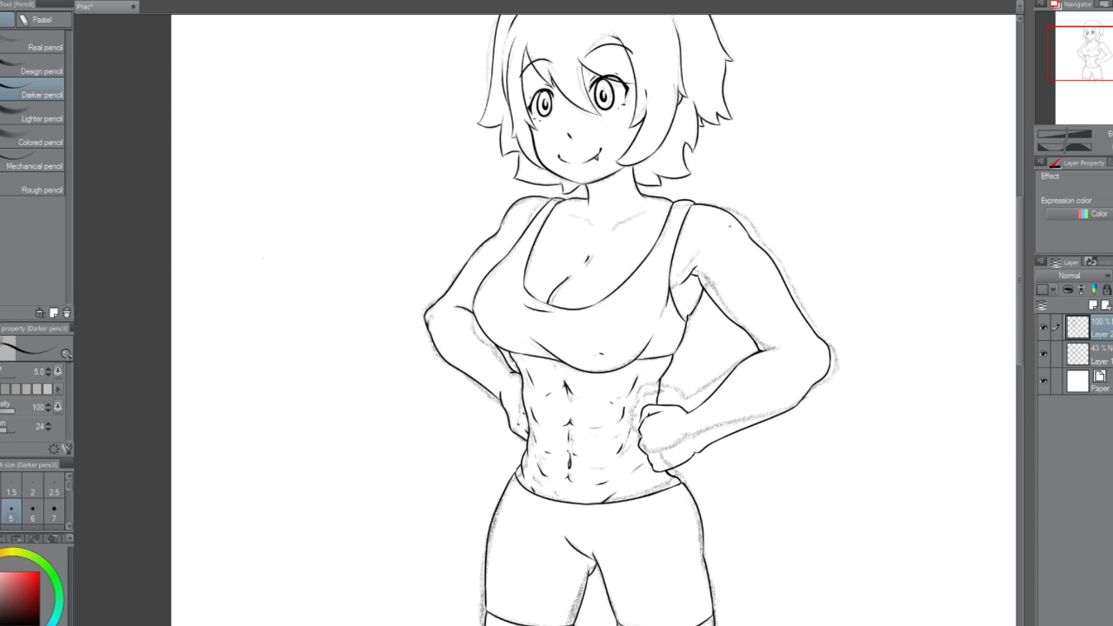
pyautogui.hotkey('ctrl', '-')
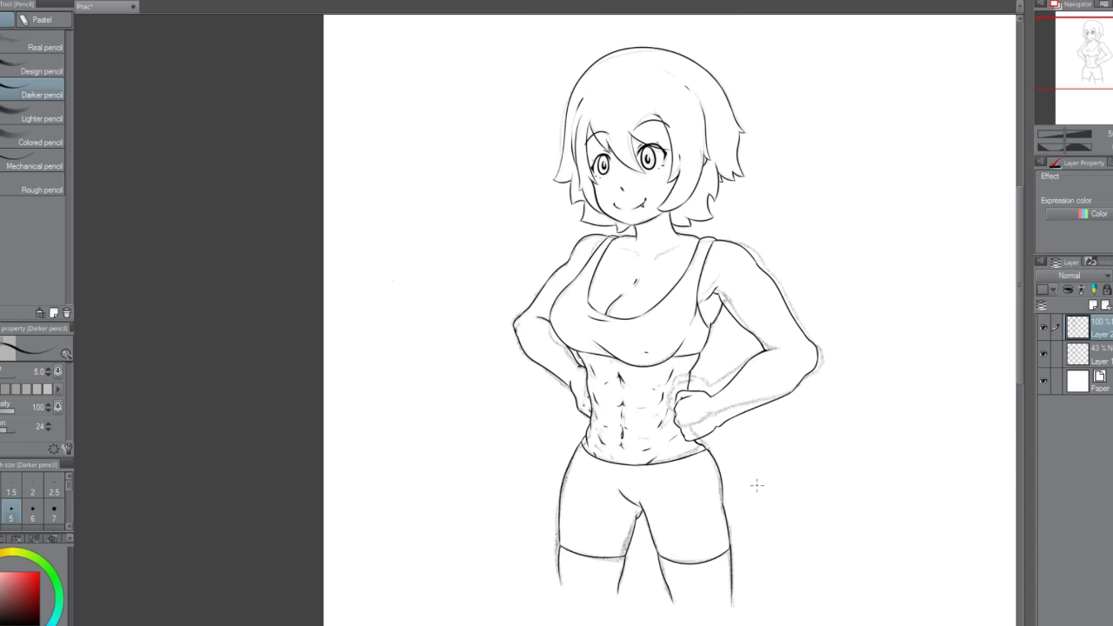
pyautogui.hotkey('ctrl', '+')
pyautogui.hotkey('ctrl', '+')
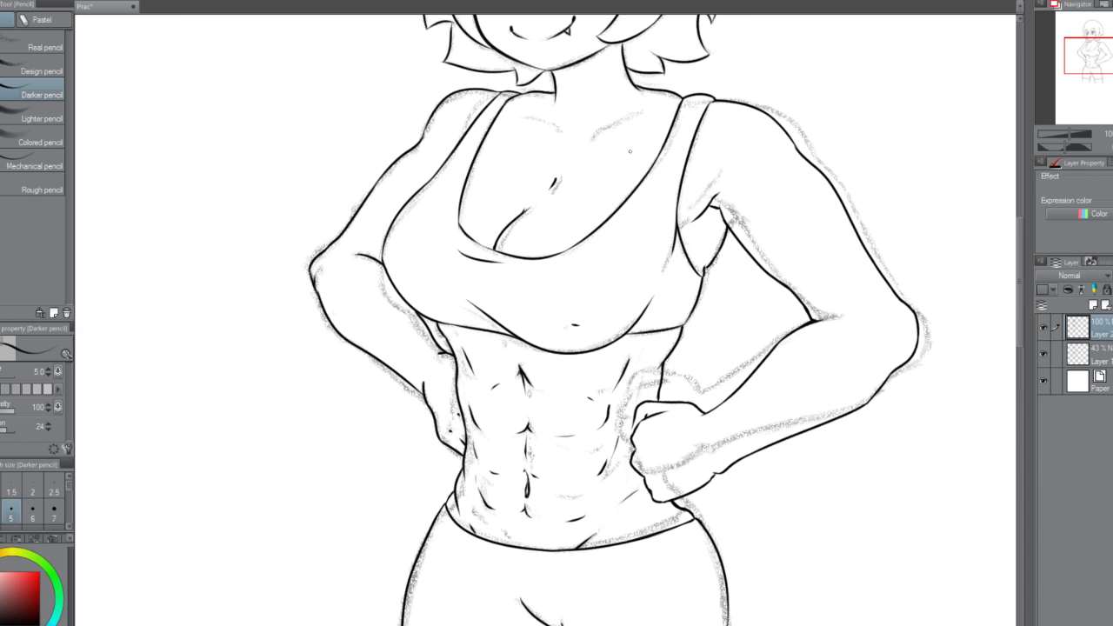
# Ink both collarbone lines on the upper chest above the tank top's neckline.
pyautogui.scroll(3, 1011, 254)
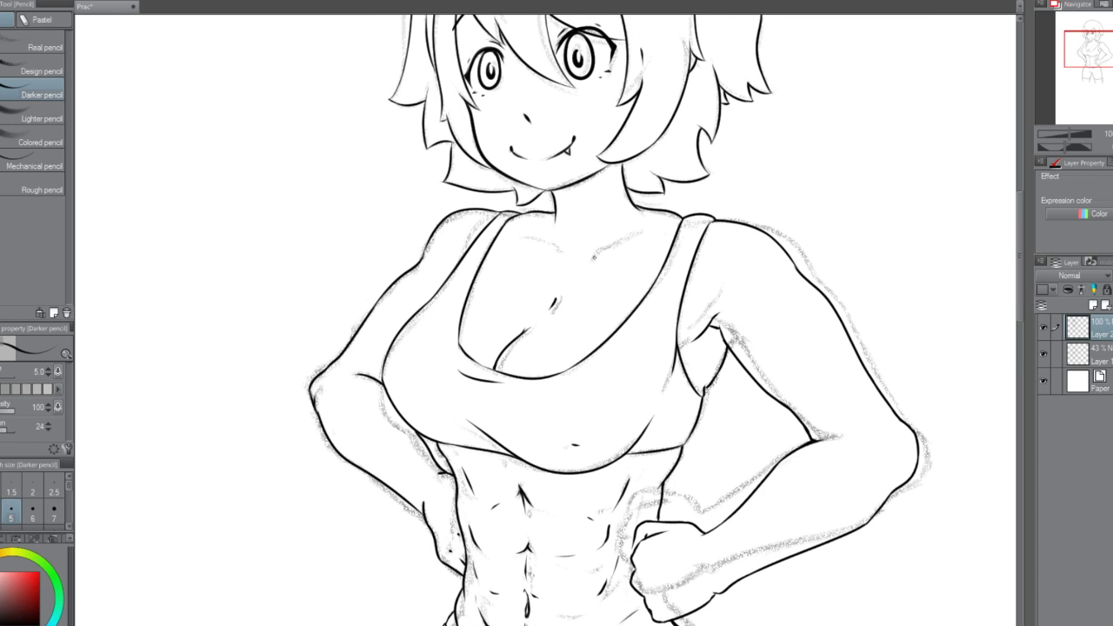
pyautogui.moveTo(594, 258); pyautogui.dragTo(644, 230)
pyautogui.moveTo(556, 250)
pyautogui.mouseDown()
pyautogui.moveTo(531, 228)
pyautogui.moveTo(561, 257)
pyautogui.mouseUp()
pyautogui.hotkey('ctrl', 'z')
pyautogui.hotkey('ctrl', 'z')
pyautogui.hotkey('ctrl', 'z')
pyautogui.hotkey('ctrl', 'z')
pyautogui.hotkey('ctrl', 'z')
pyautogui.scroll(-2, 547, 178)
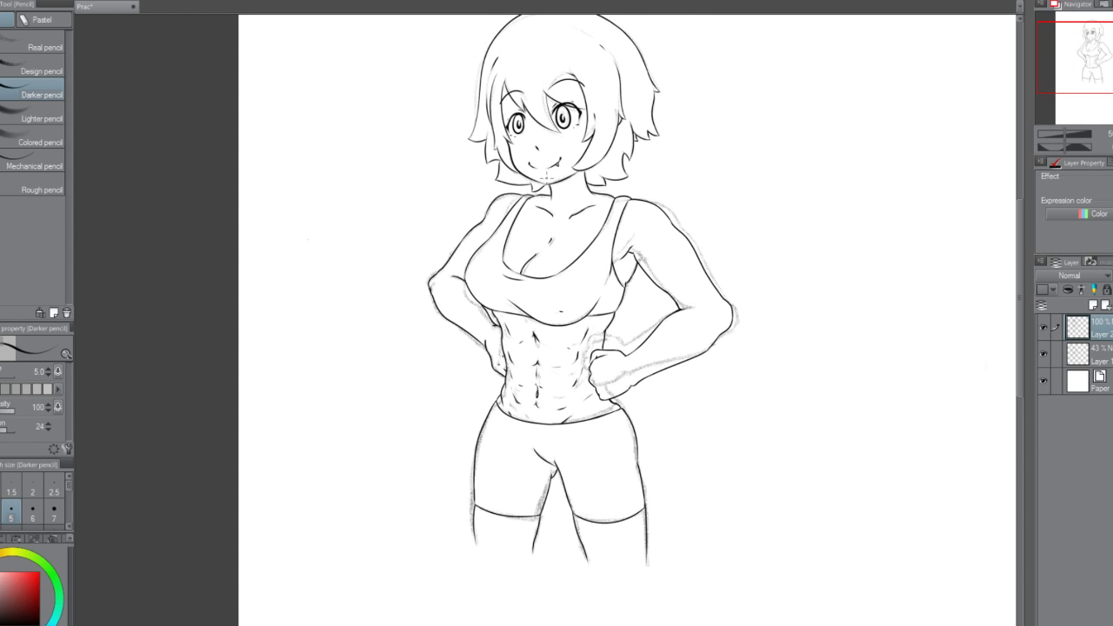
# Hide the 43% opacity rough sketch layer beneath the line art.
pyautogui.click(1042, 353)
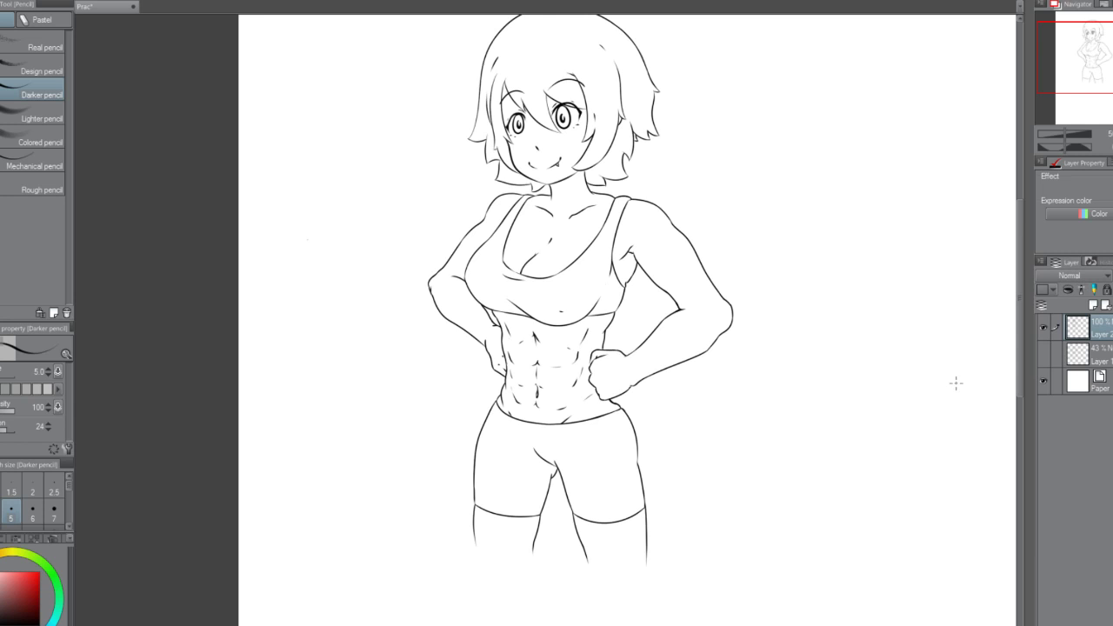
pyautogui.hotkey('ctrl', '-')
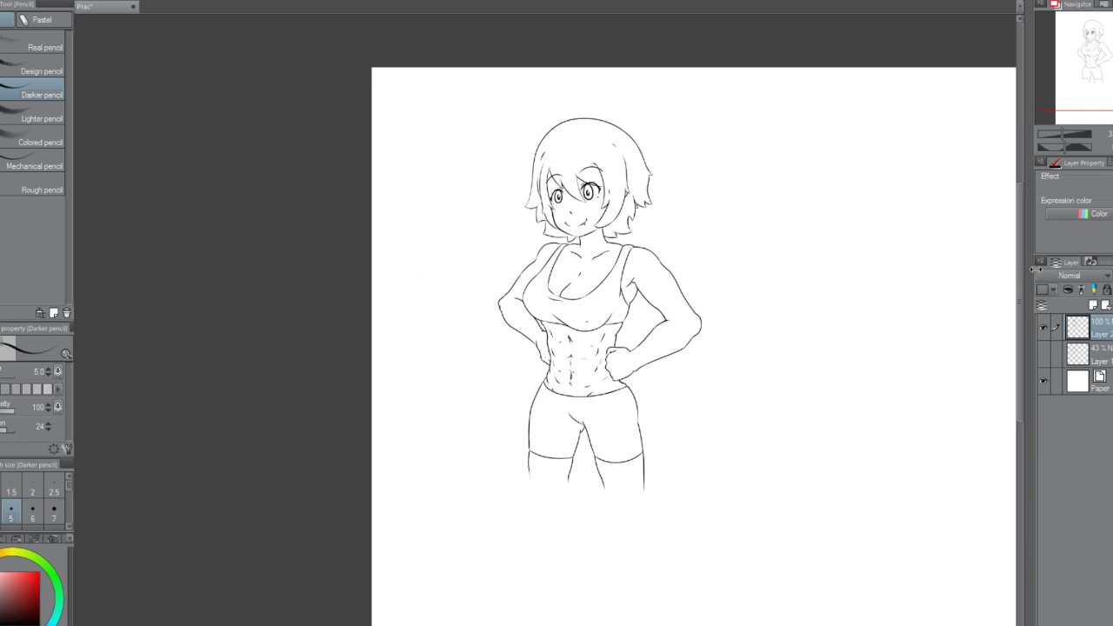
pyautogui.hotkey('ctrl', '+')
pyautogui.moveTo(1023, 296)
pyautogui.mouseDown()
pyautogui.moveTo(1027, 278)
pyautogui.moveTo(1019, 294)
pyautogui.mouseUp()
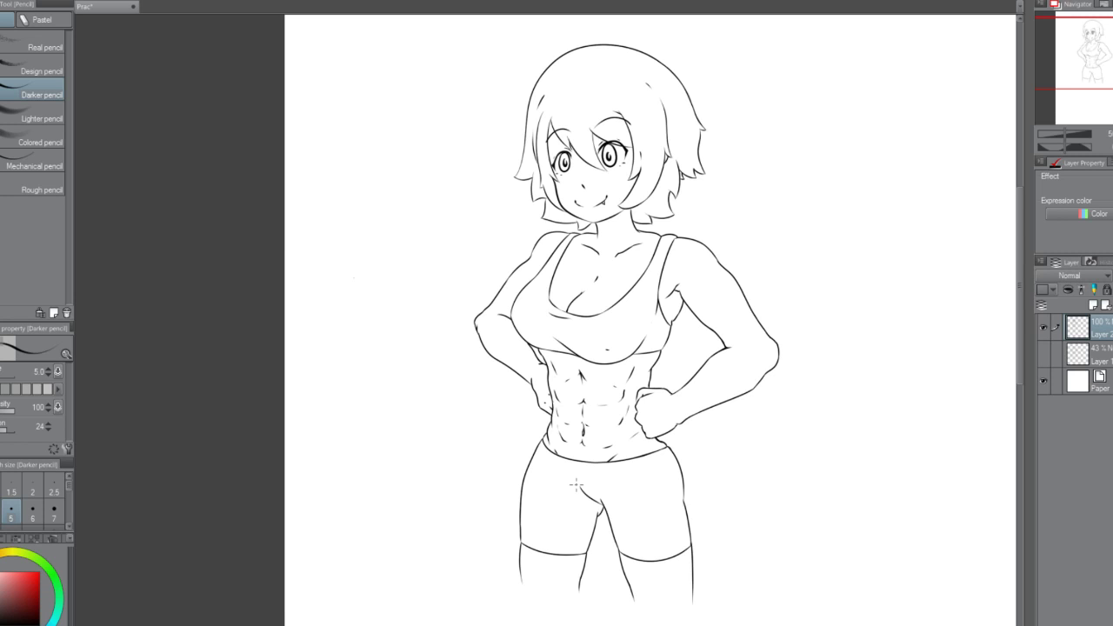
# Examine the clean line art from head to shorts, both as a whole figure and close up around the torso.
pyautogui.scroll(-1, 591, 408)
pyautogui.scroll(6, 591, 408)
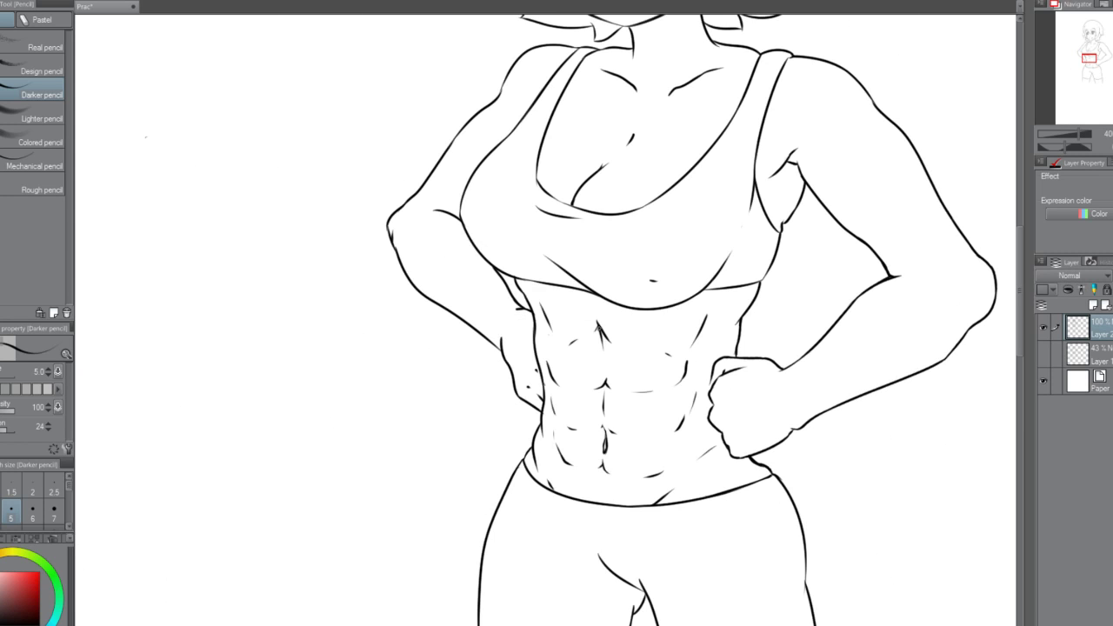
pyautogui.scroll(-2, 600, 329)
pyautogui.scroll(1, 600, 328)
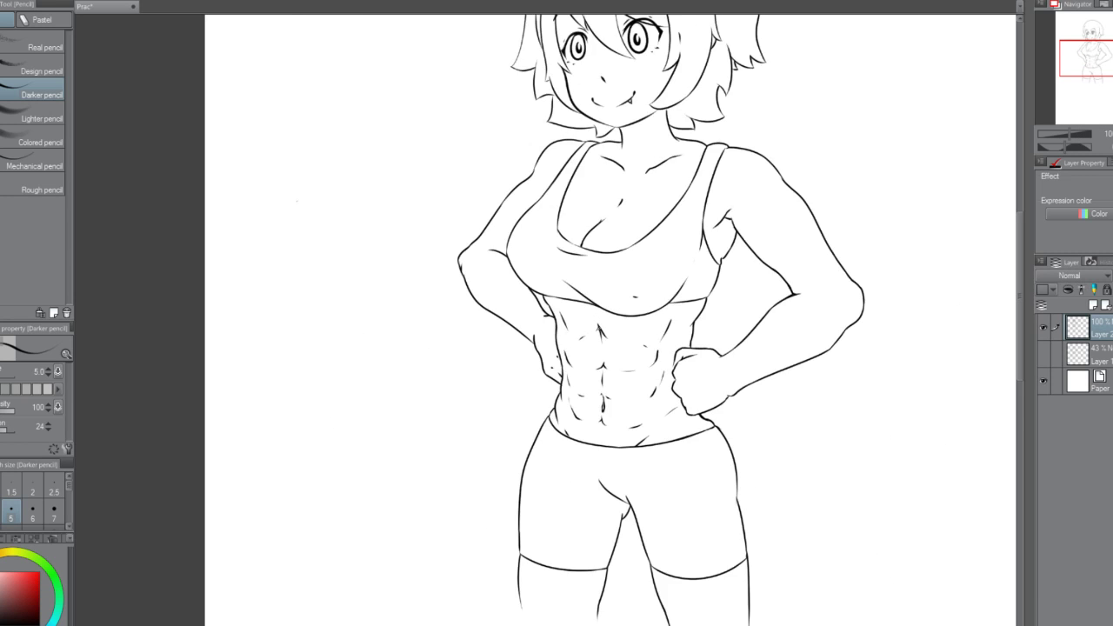
pyautogui.scroll(1, 600, 334)
pyautogui.scroll(-2, 599, 329)
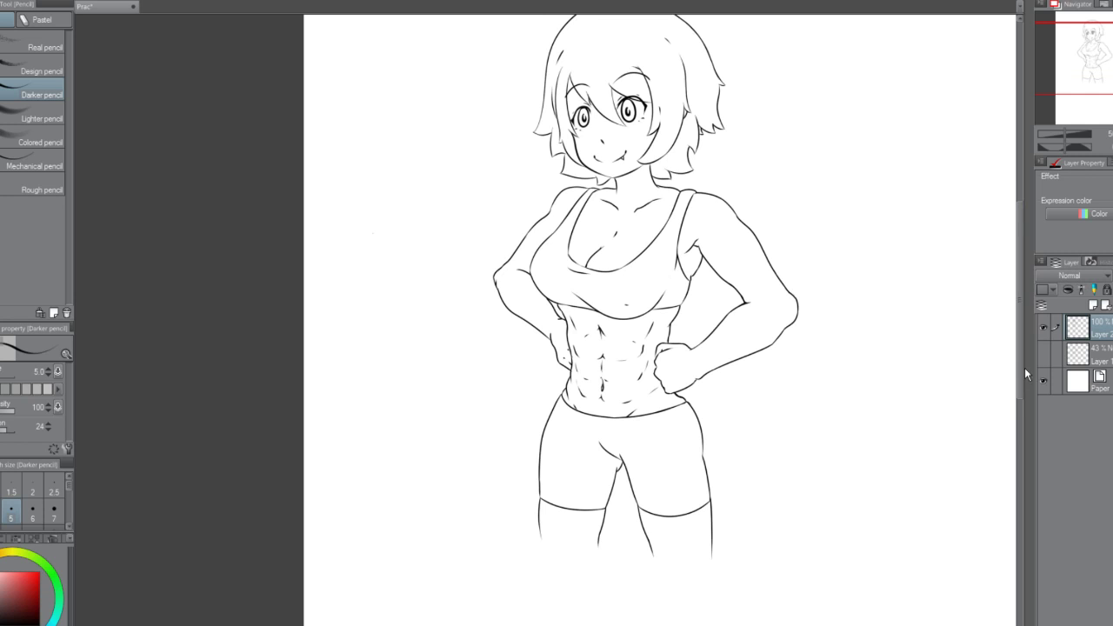
pyautogui.moveTo(1018, 373)
pyautogui.mouseDown()
pyautogui.moveTo(1021, 341)
pyautogui.moveTo(1020, 354)
pyautogui.mouseUp()
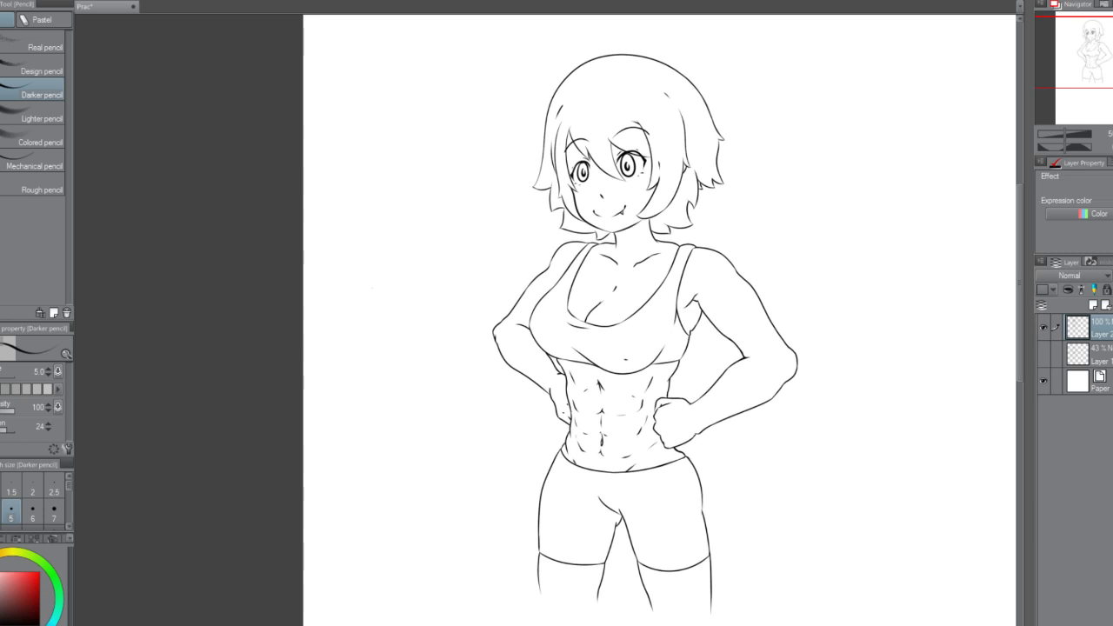
pyautogui.scroll(-3, 676, 320)
pyautogui.scroll(6, 669, 309)
pyautogui.scroll(2, 667, 306)
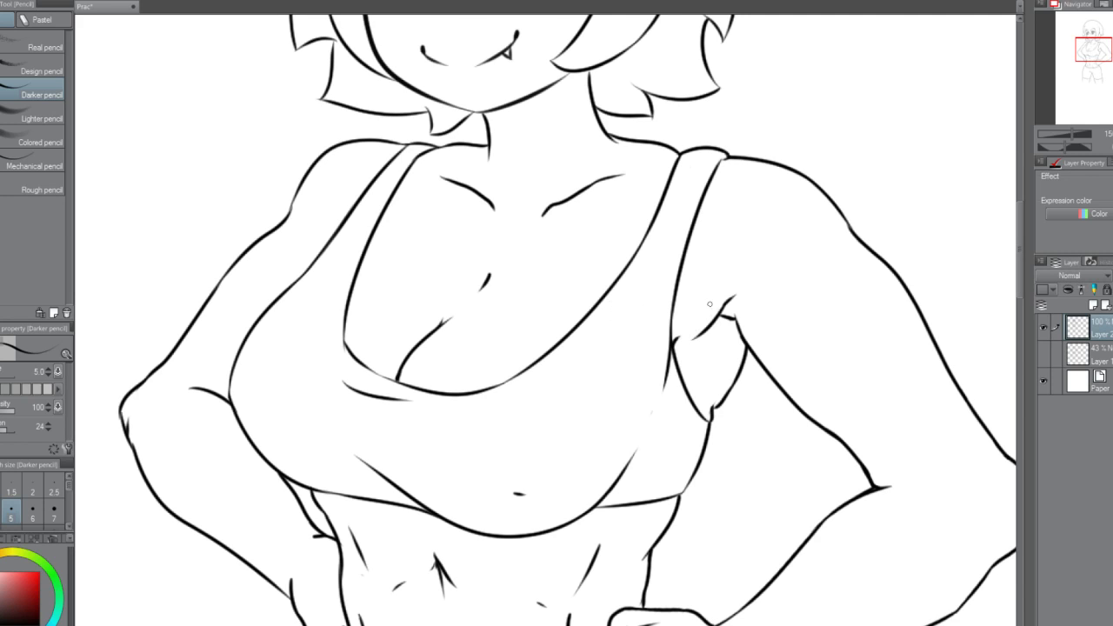
pyautogui.scroll(-4, 709, 303)
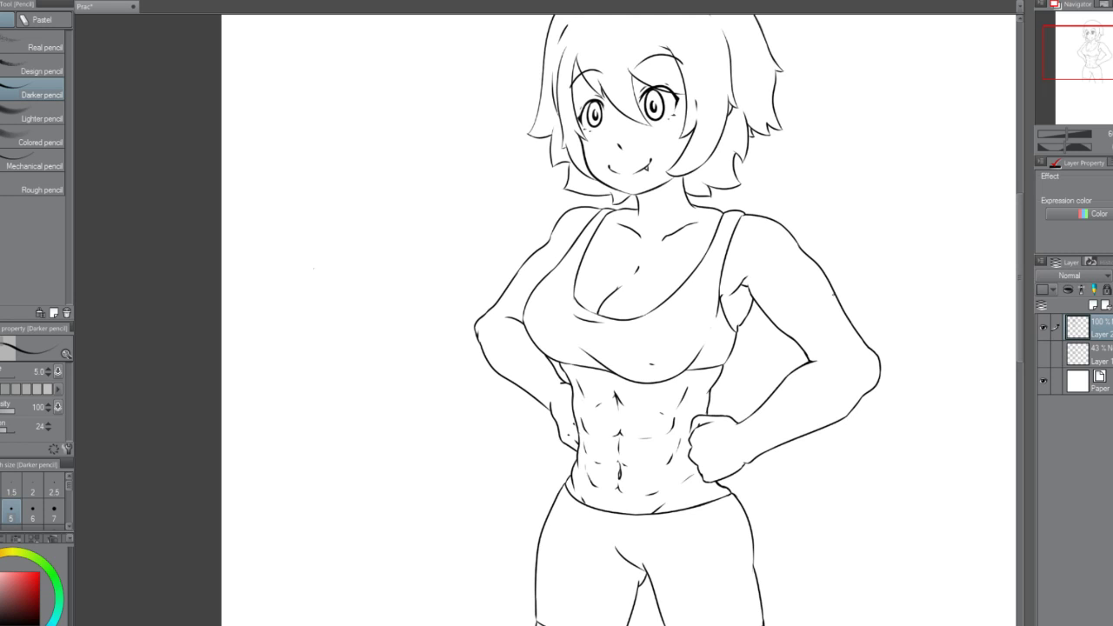
pyautogui.scroll(-1, 831, 294)
pyautogui.scroll(1, 830, 294)
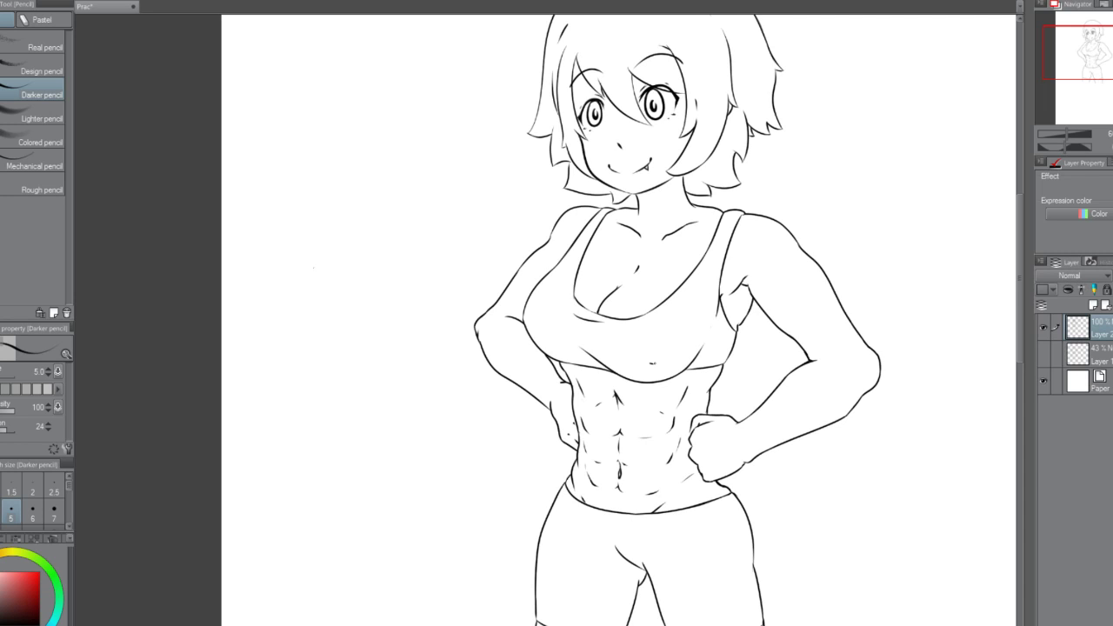
# Select the entire inked figure with a freehand Lasso outline drawn around it.
pyautogui.moveTo(974, 609); pyautogui.dragTo(718, 616)
pyautogui.scroll(1, 718, 615)
pyautogui.scroll(-3, 715, 610)
pyautogui.scroll(1, 993, 351)
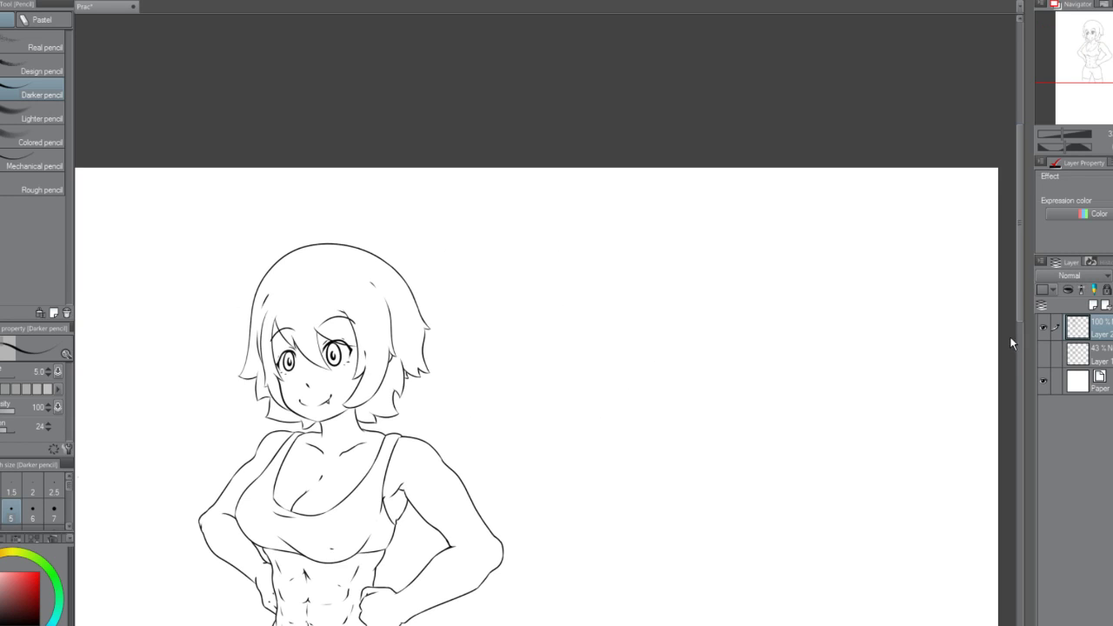
pyautogui.moveTo(1019, 318); pyautogui.dragTo(1026, 378)
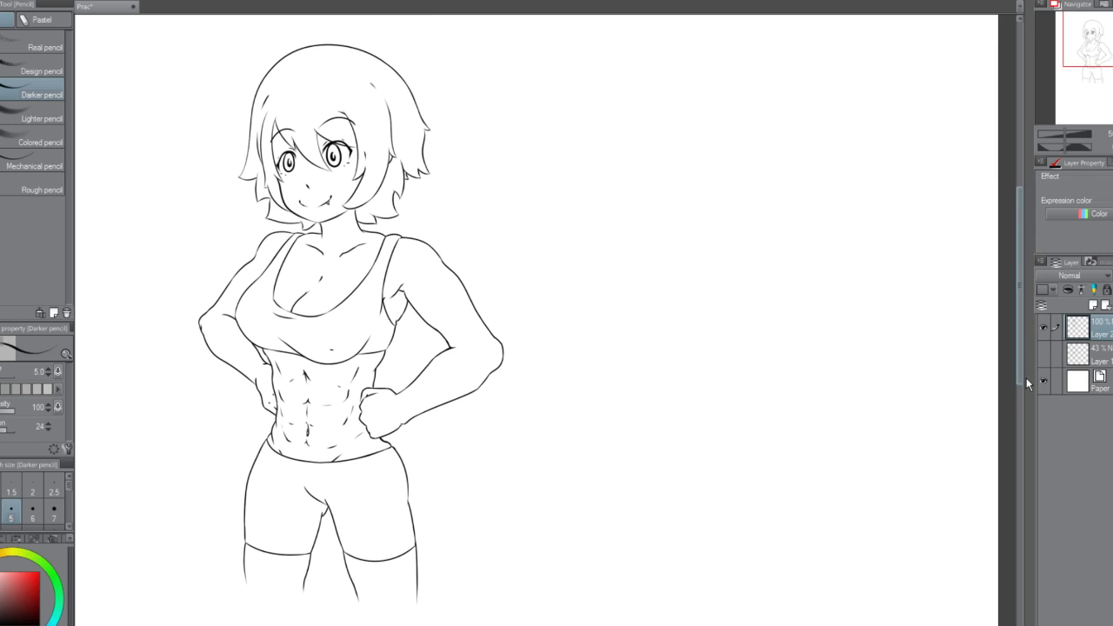
pyautogui.press('m')
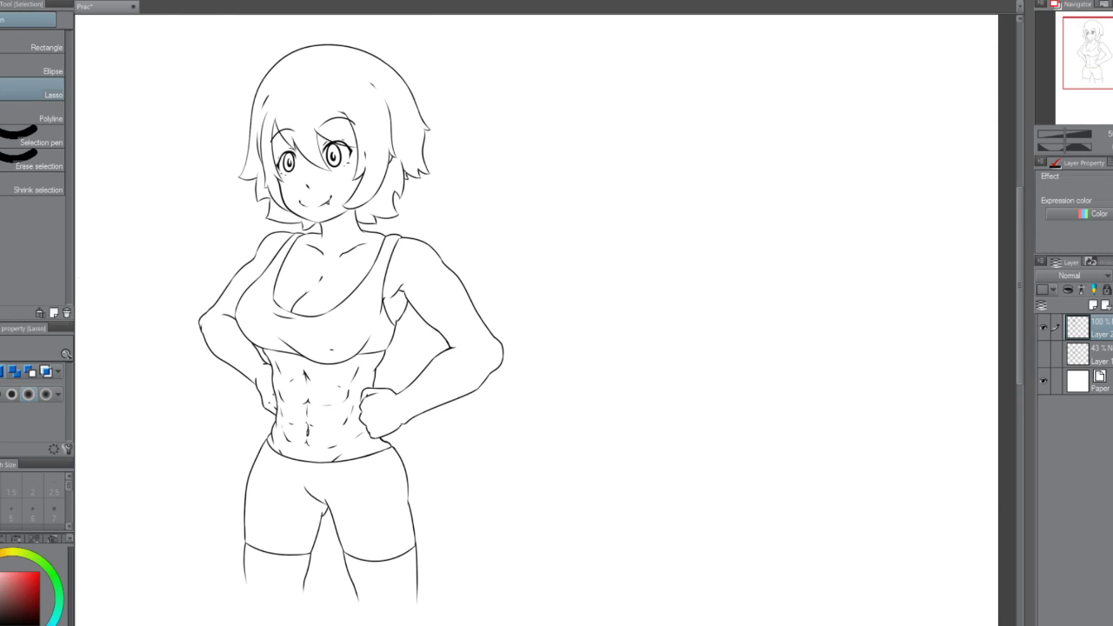
pyautogui.moveTo(193, 28)
pyautogui.mouseDown()
pyautogui.moveTo(135, 156)
pyautogui.moveTo(164, 464)
pyautogui.moveTo(273, 620)
pyautogui.moveTo(527, 513)
pyautogui.mouseUp()
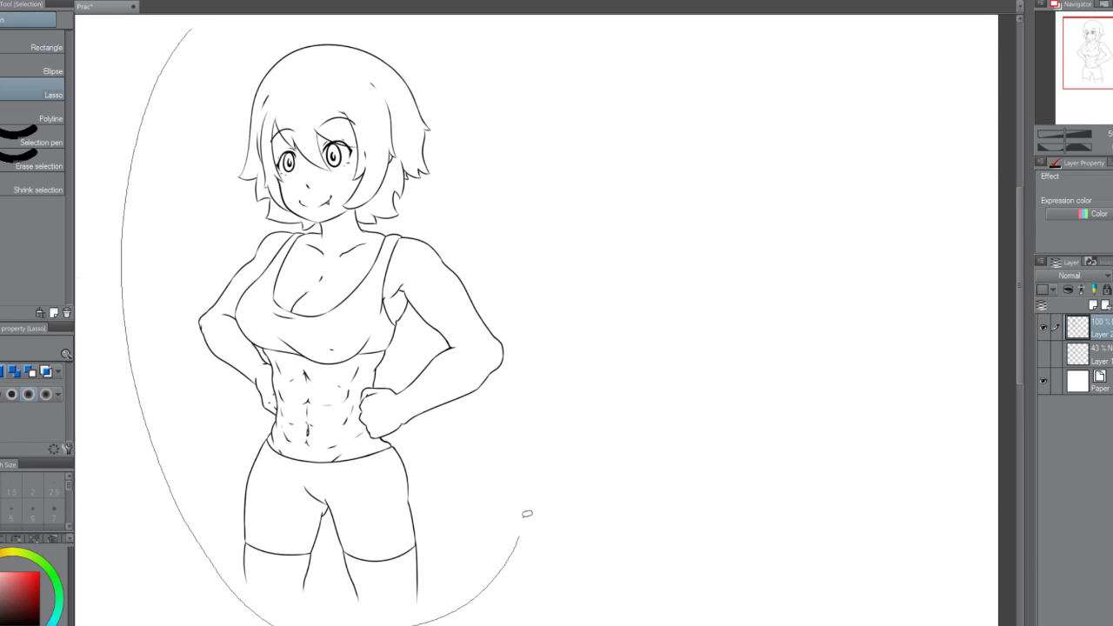
pyautogui.moveTo(498, 142)
pyautogui.mouseDown()
pyautogui.moveTo(465, 59)
pyautogui.moveTo(383, 6)
pyautogui.moveTo(286, 17)
pyautogui.moveTo(180, 69)
pyautogui.mouseUp()
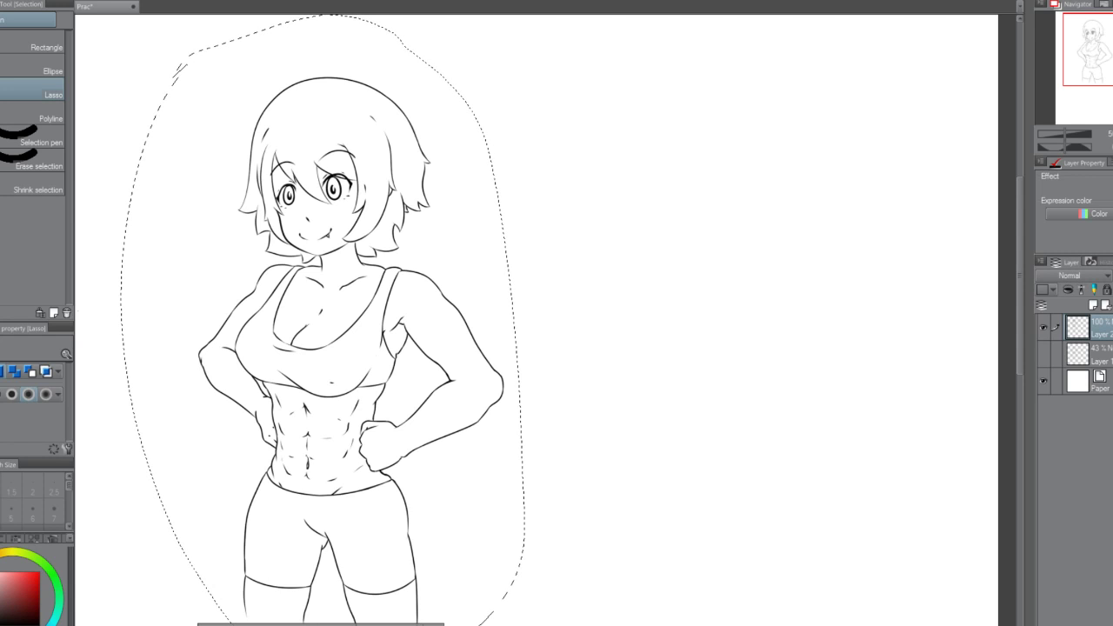
# Duplicate the selected figure onto a new layer and move the copy to the empty canvas area beside the original.
pyautogui.hotkey('ctrl', 'c')
pyautogui.hotkey('ctrl', 'v')
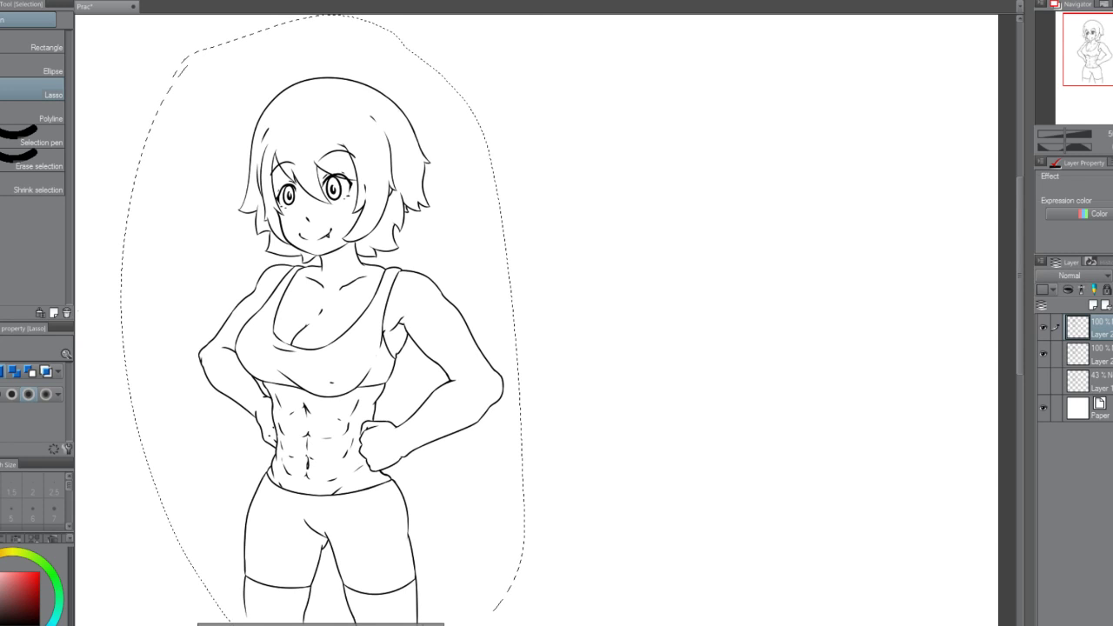
pyautogui.hotkey('ctrl', 't')
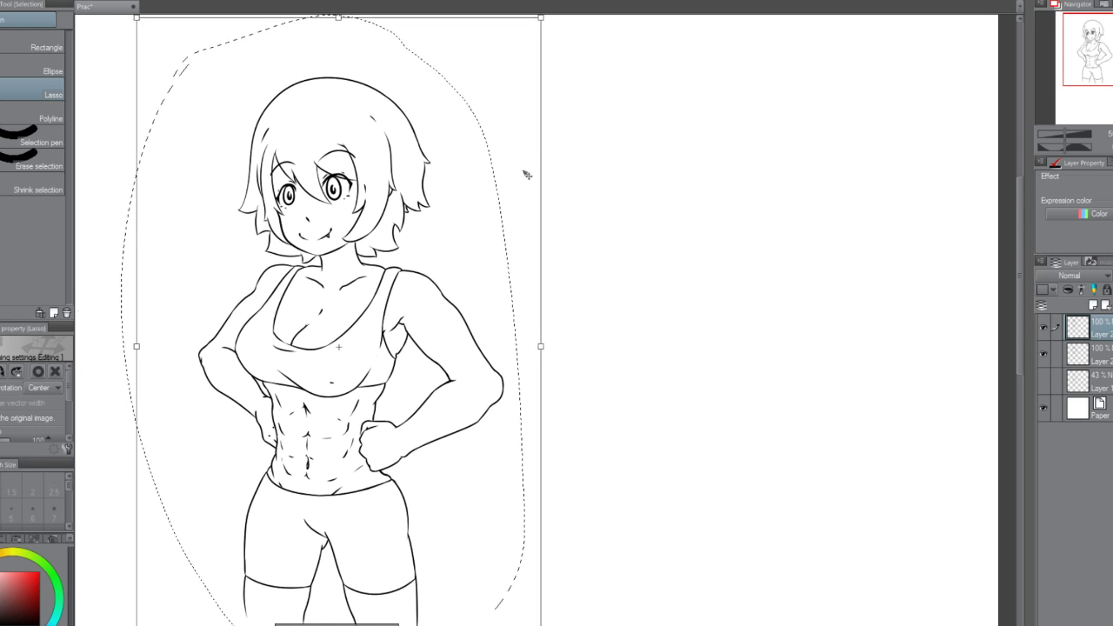
pyautogui.moveTo(525, 175); pyautogui.dragTo(856, 194)
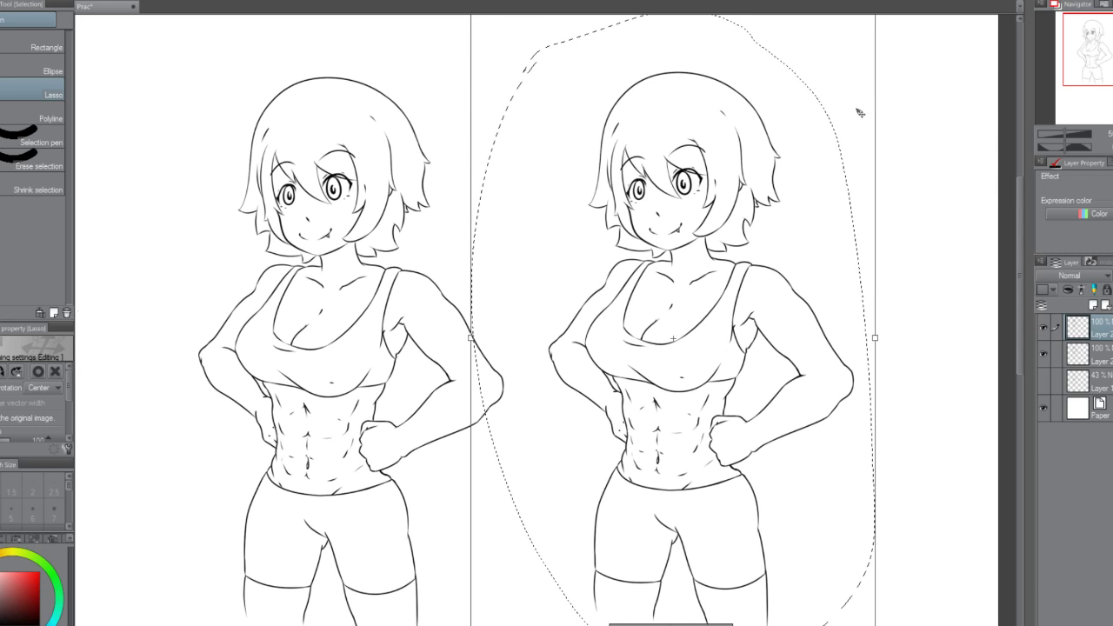
pyautogui.moveTo(859, 112); pyautogui.dragTo(859, 127)
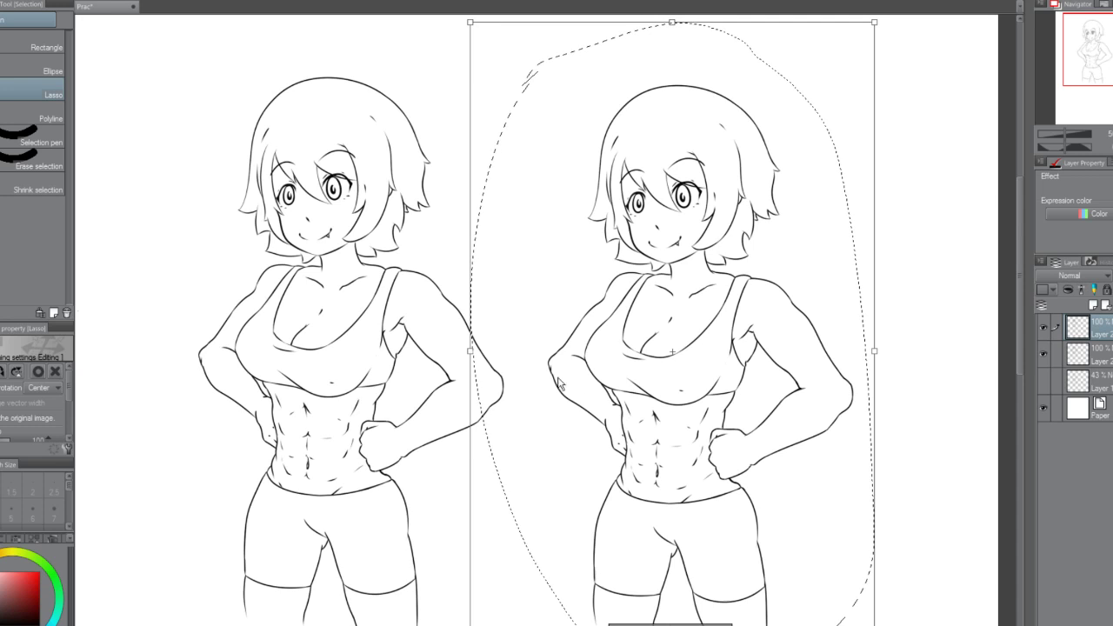
pyautogui.press('Return')
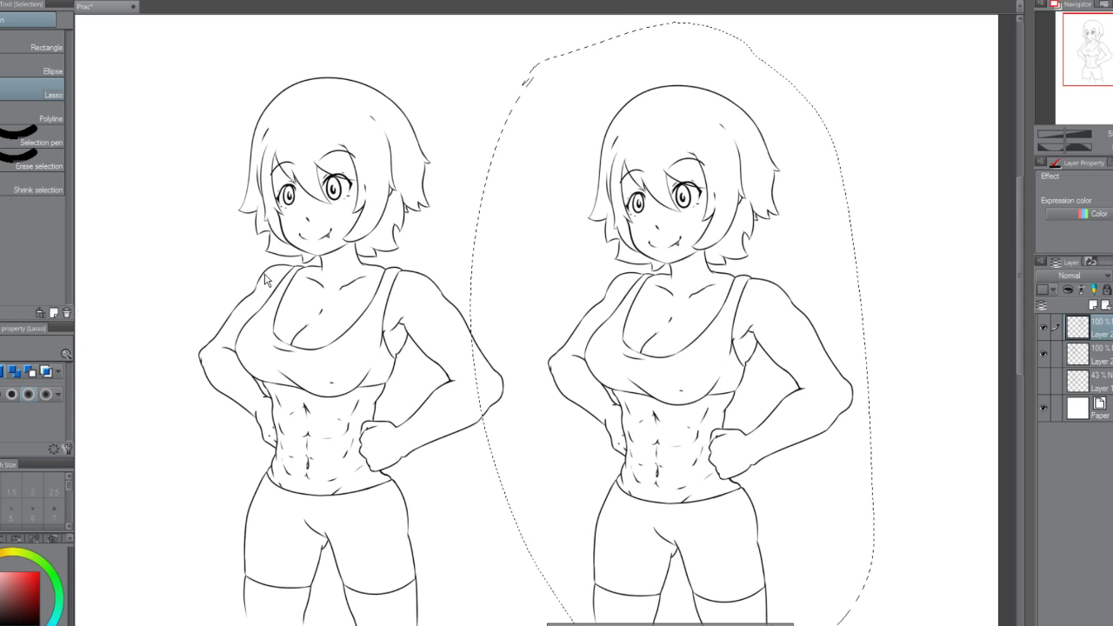
# Flip the copied figure horizontally, shift it slightly away from the original so the elbows no longer overlap, and clear the selection.
pyautogui.press('h')
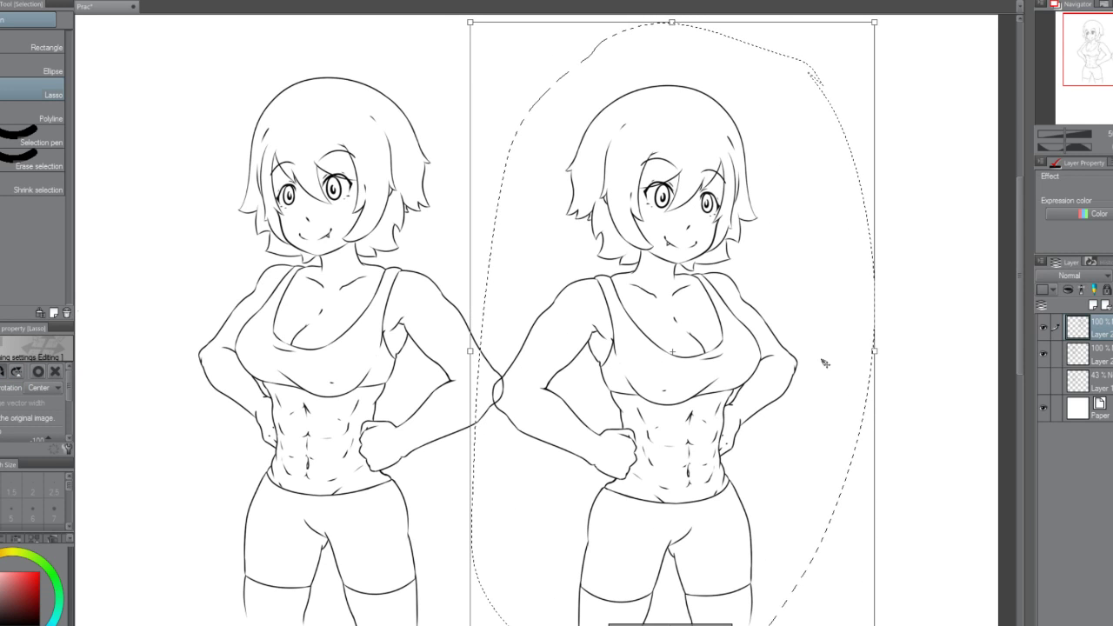
pyautogui.moveTo(862, 530); pyautogui.dragTo(884, 523)
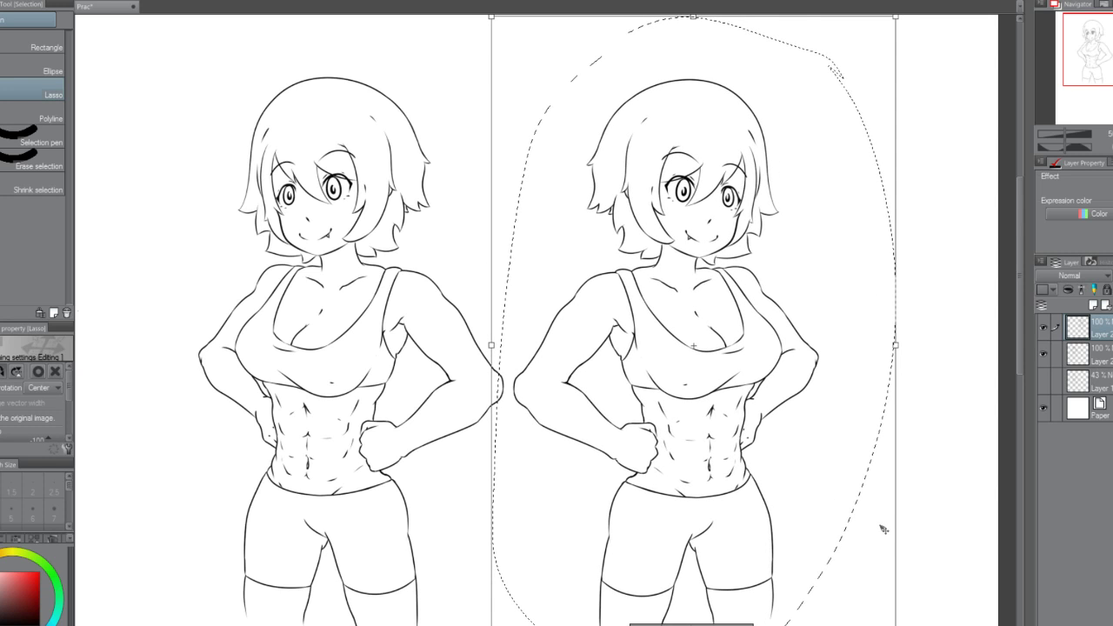
pyautogui.moveTo(886, 527); pyautogui.dragTo(889, 529)
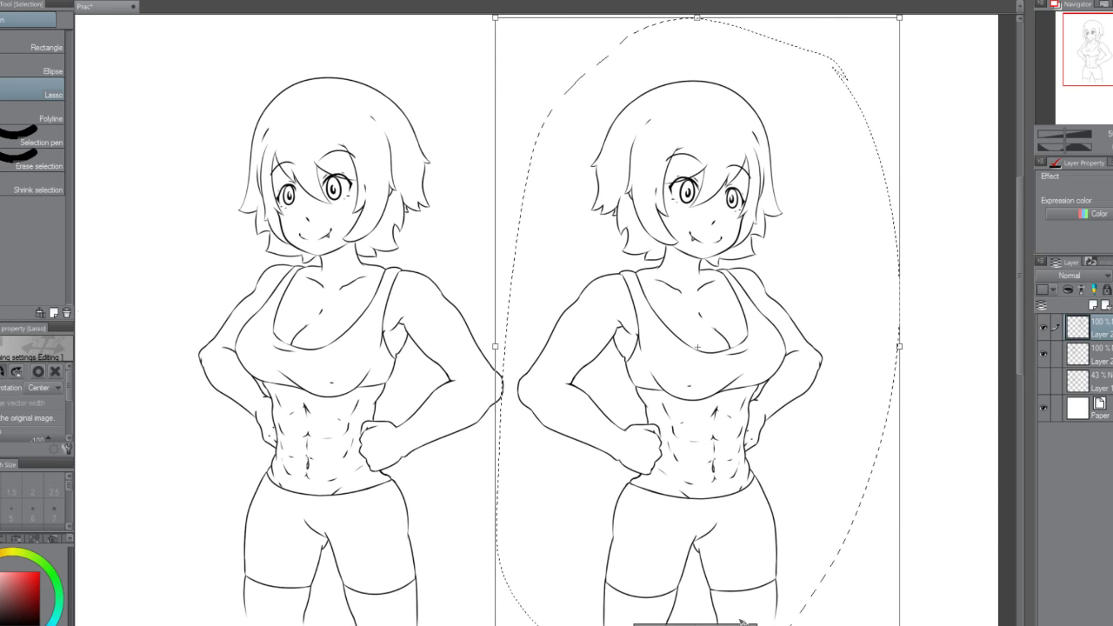
pyautogui.click(697, 620)
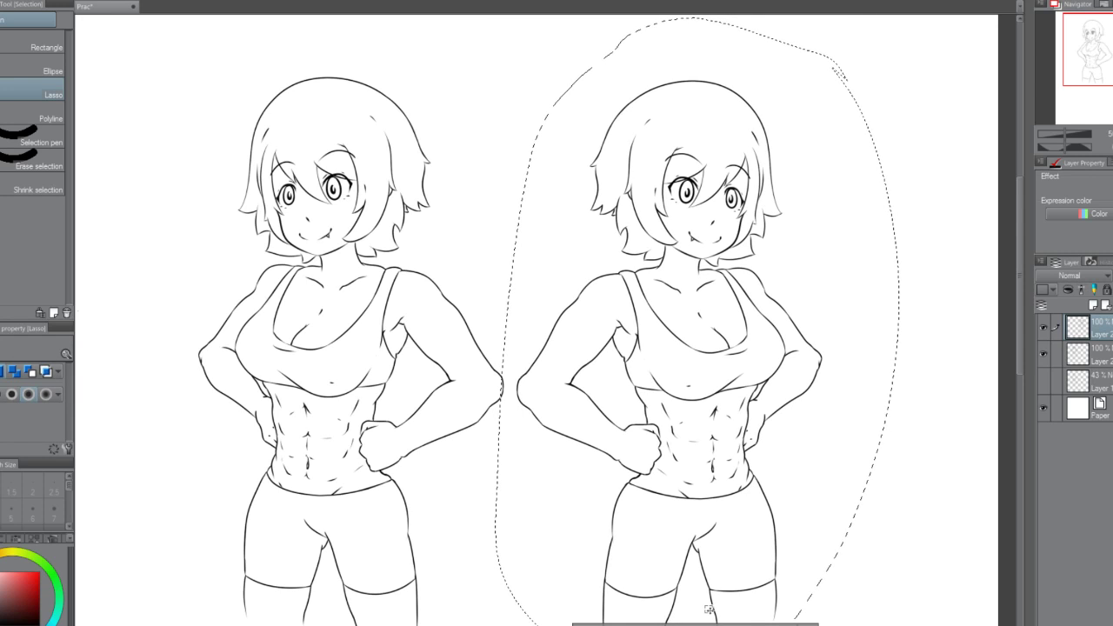
pyautogui.click(583, 619)
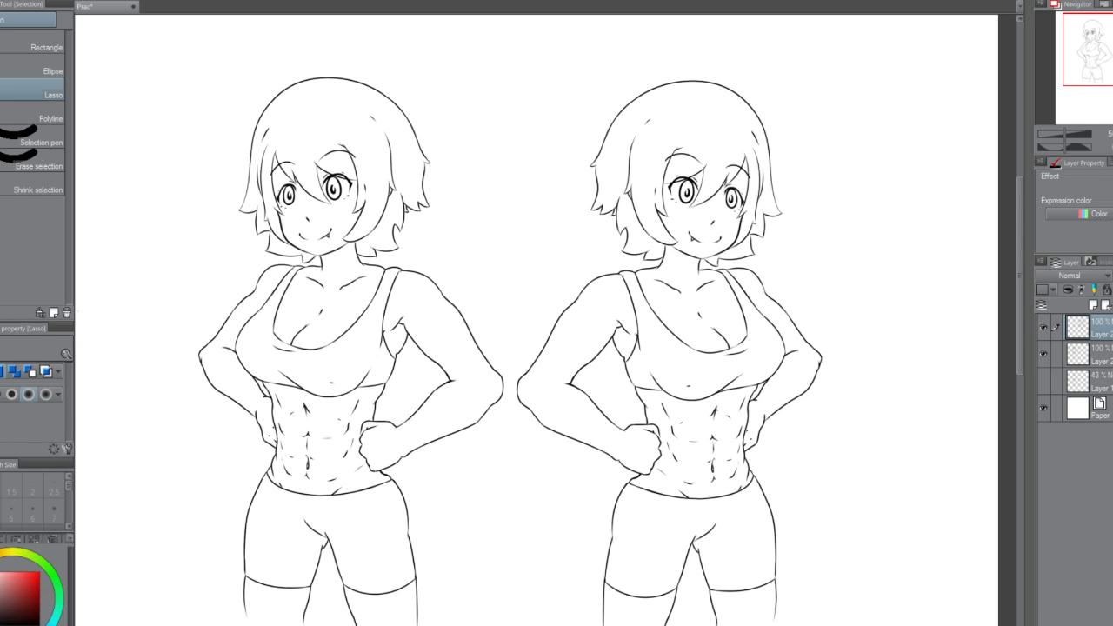
# Erase the near shoulder strap, armhole and adjoining tank-top lines of the mirrored figure with the Hard eraser at size 50.
pyautogui.press('e')
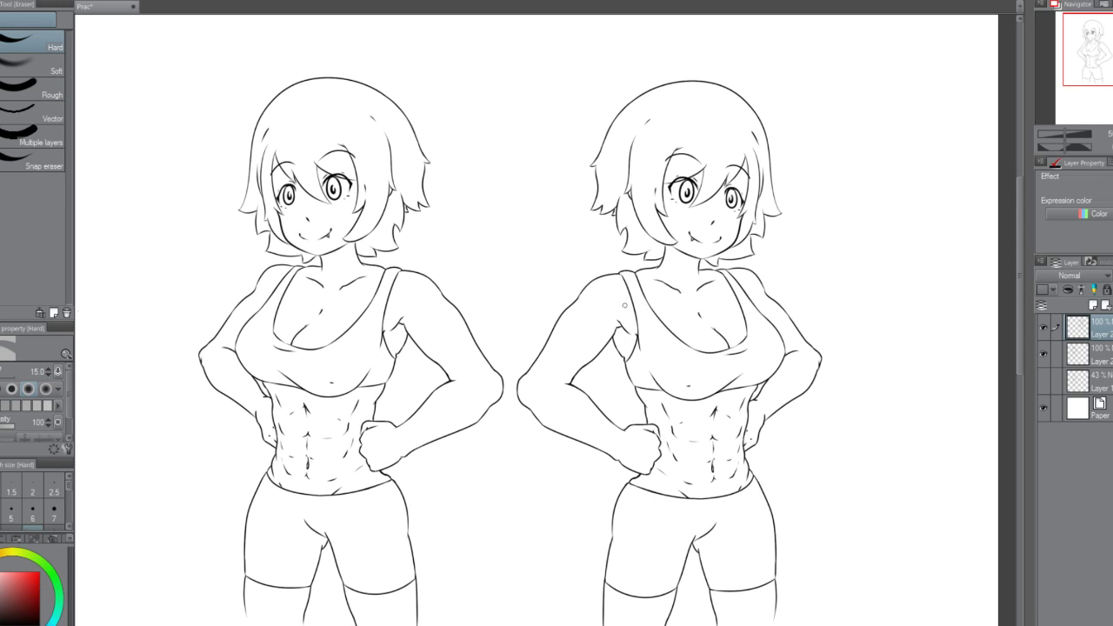
pyautogui.press(']')
pyautogui.press(']')
pyautogui.press(']')
pyautogui.press(']')
pyautogui.press(']')
pyautogui.press(']')
pyautogui.moveTo(614, 326); pyautogui.dragTo(613, 324)
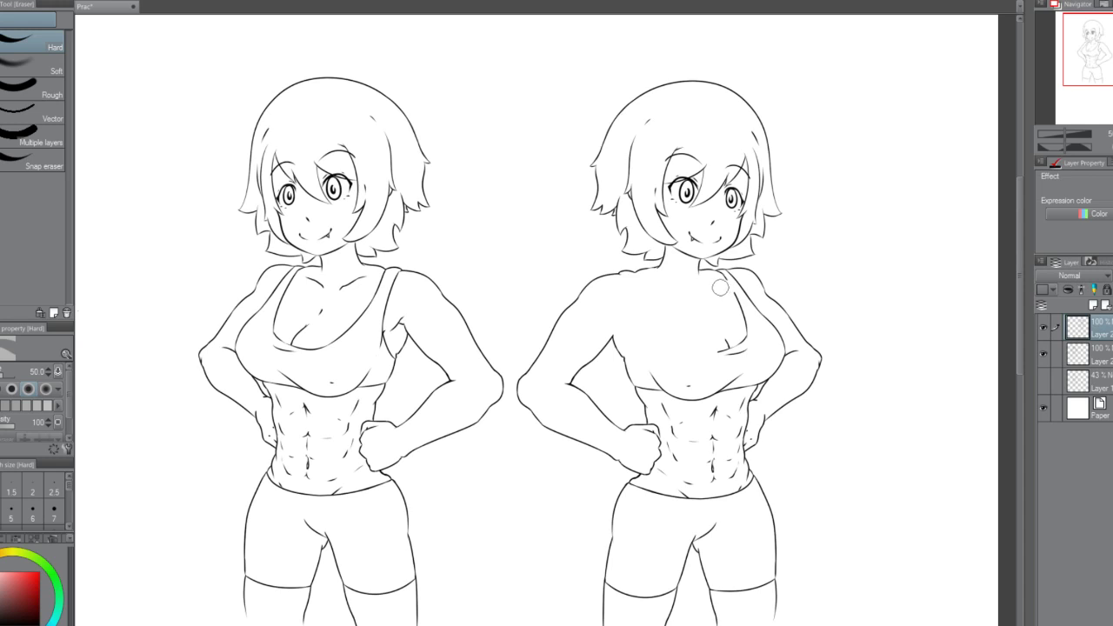
pyautogui.hotkey('ctrl', 'z')
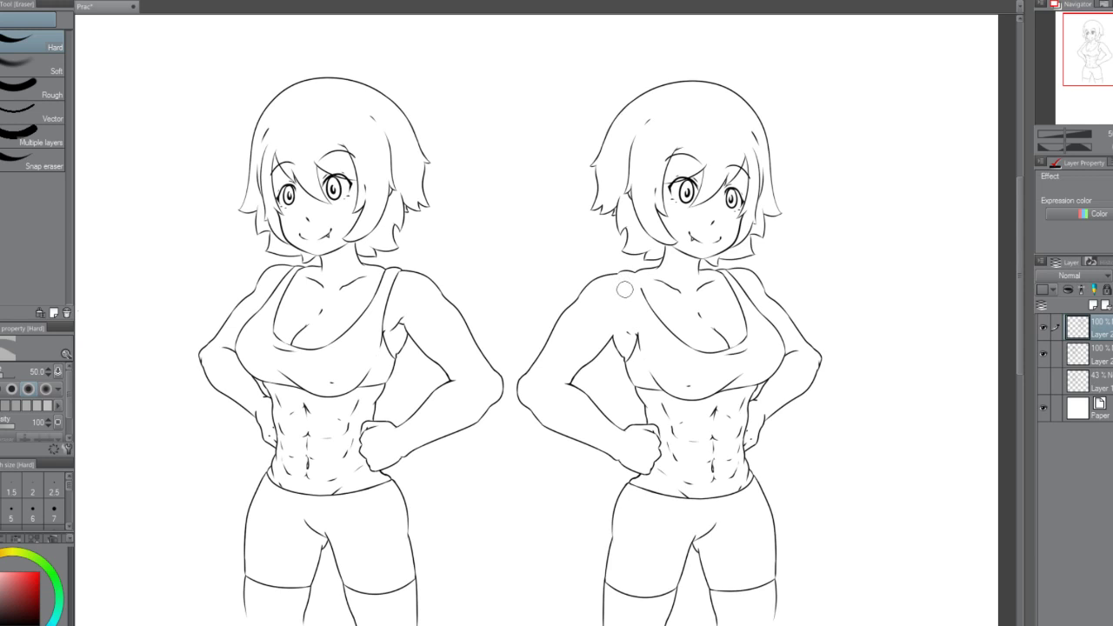
pyautogui.moveTo(630, 292); pyautogui.dragTo(695, 350)
pyautogui.moveTo(629, 325)
pyautogui.mouseDown()
pyautogui.moveTo(647, 351)
pyautogui.moveTo(631, 350)
pyautogui.moveTo(642, 384)
pyautogui.moveTo(663, 387)
pyautogui.moveTo(661, 343)
pyautogui.moveTo(694, 393)
pyautogui.moveTo(691, 367)
pyautogui.moveTo(696, 404)
pyautogui.mouseUp()
pyautogui.hotkey('ctrl', 'z')
# Erase the near fist's inner outline, the front of the top's hem and most abdominal lines with the eraser at size 120.
pyautogui.press(']')
pyautogui.press(']')
pyautogui.press(']')
pyautogui.press(']')
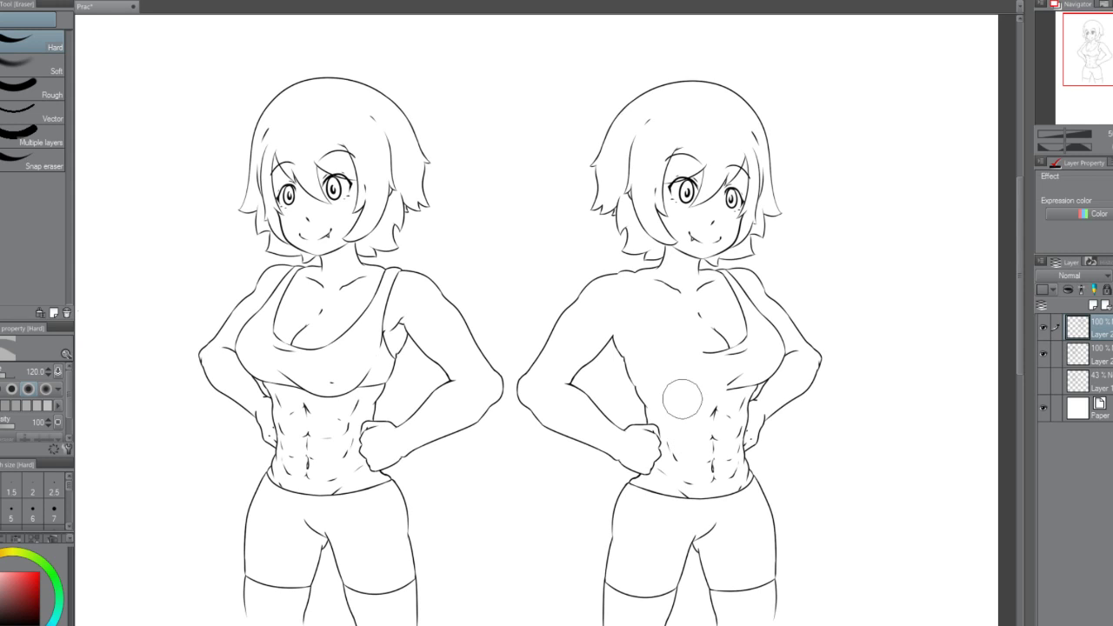
pyautogui.moveTo(681, 397); pyautogui.dragTo(679, 459)
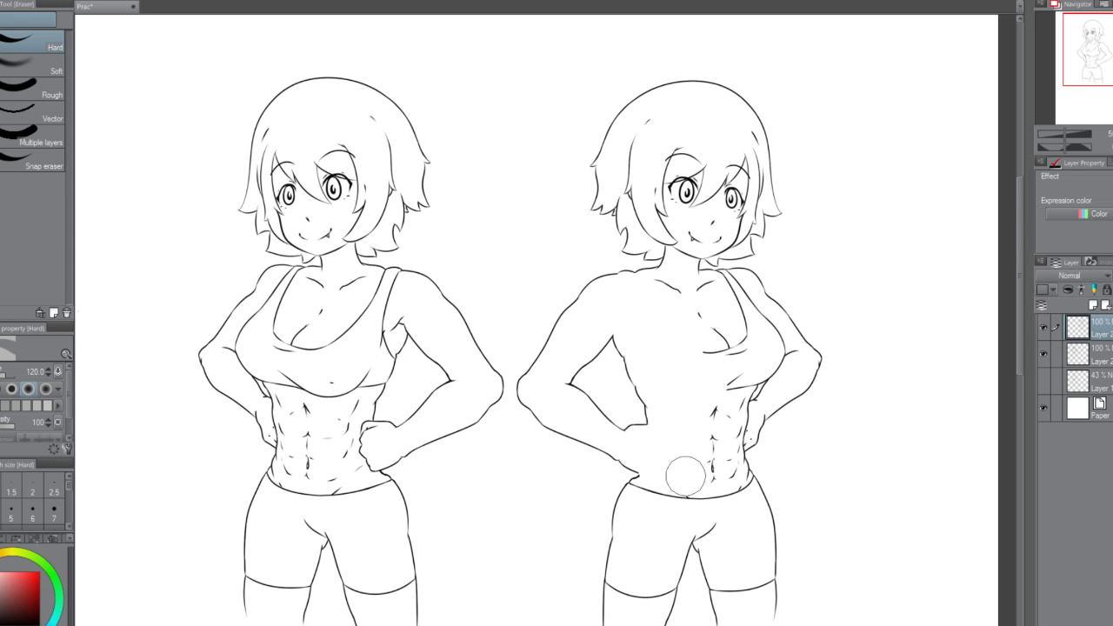
pyautogui.moveTo(693, 476); pyautogui.dragTo(728, 460)
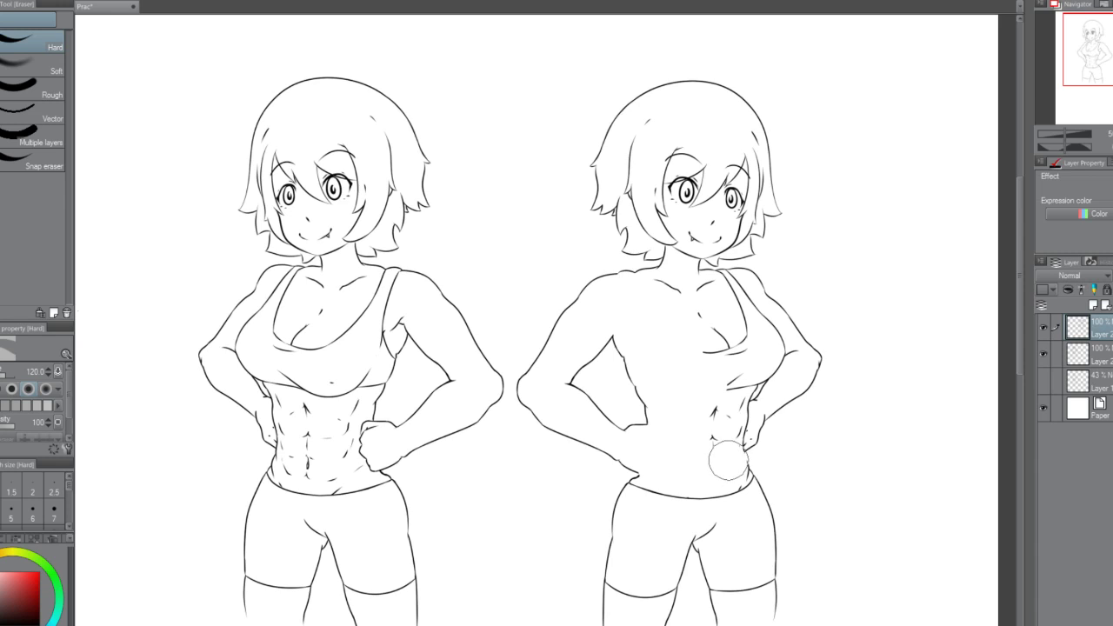
# Clear the remaining abs, neckline, facial features and inner hair strands of the mirrored figure with the eraser at size 150.
pyautogui.press(']')
pyautogui.hotkey('ctrl', 'z')
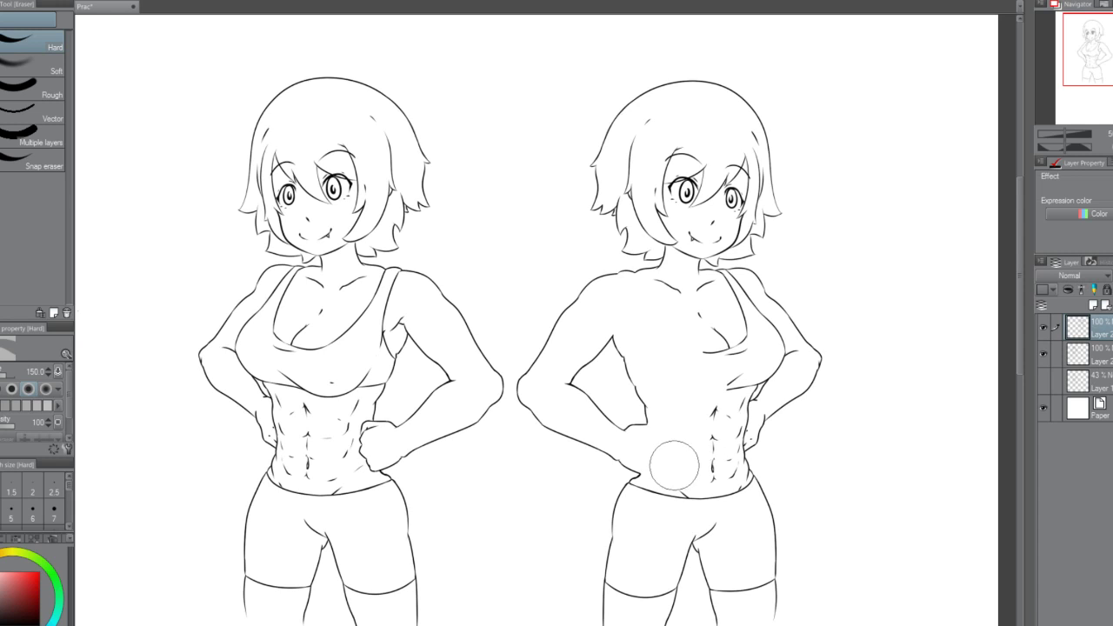
pyautogui.moveTo(688, 472)
pyautogui.mouseDown()
pyautogui.moveTo(705, 412)
pyautogui.moveTo(735, 364)
pyautogui.moveTo(715, 332)
pyautogui.moveTo(701, 376)
pyautogui.moveTo(727, 340)
pyautogui.moveTo(700, 341)
pyautogui.moveTo(693, 315)
pyautogui.moveTo(713, 297)
pyautogui.moveTo(666, 296)
pyautogui.mouseUp()
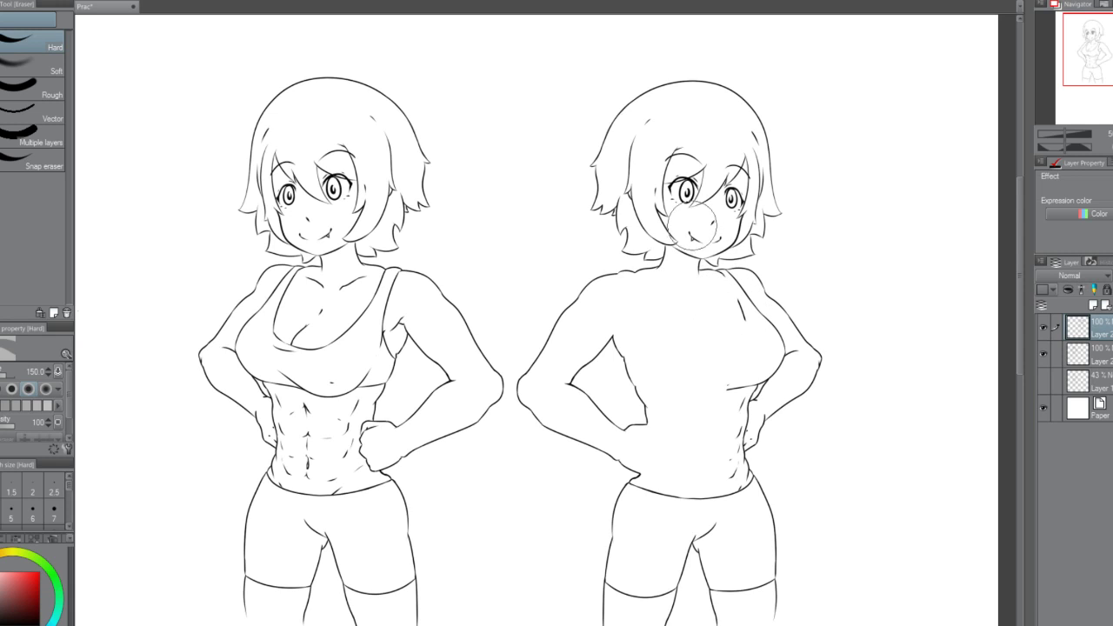
pyautogui.moveTo(682, 224)
pyautogui.mouseDown()
pyautogui.moveTo(713, 220)
pyautogui.moveTo(701, 187)
pyautogui.moveTo(685, 208)
pyautogui.moveTo(688, 179)
pyautogui.moveTo(665, 160)
pyautogui.moveTo(669, 217)
pyautogui.moveTo(672, 197)
pyautogui.moveTo(652, 164)
pyautogui.moveTo(645, 172)
pyautogui.moveTo(648, 183)
pyautogui.moveTo(675, 141)
pyautogui.moveTo(729, 148)
pyautogui.moveTo(716, 190)
pyautogui.mouseUp()
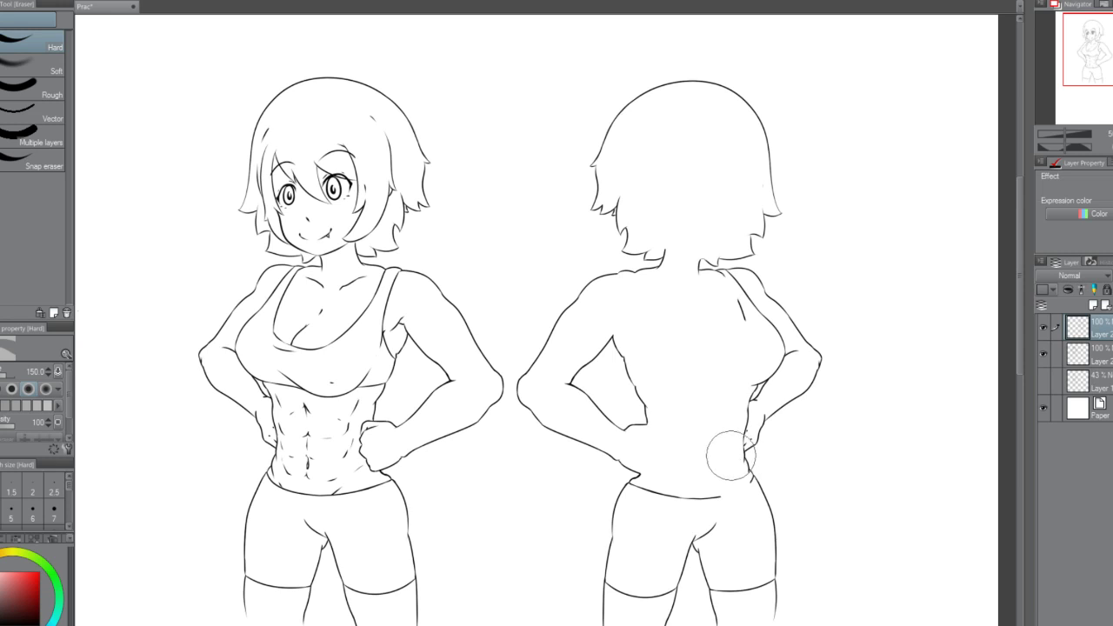
# Erase the waistband, crotch folds and chest contour of the mirrored figure, keeping the outer silhouette.
pyautogui.hotkey('ctrl', 'z')
pyautogui.hotkey('ctrl', 'z')
pyautogui.click(736, 485)
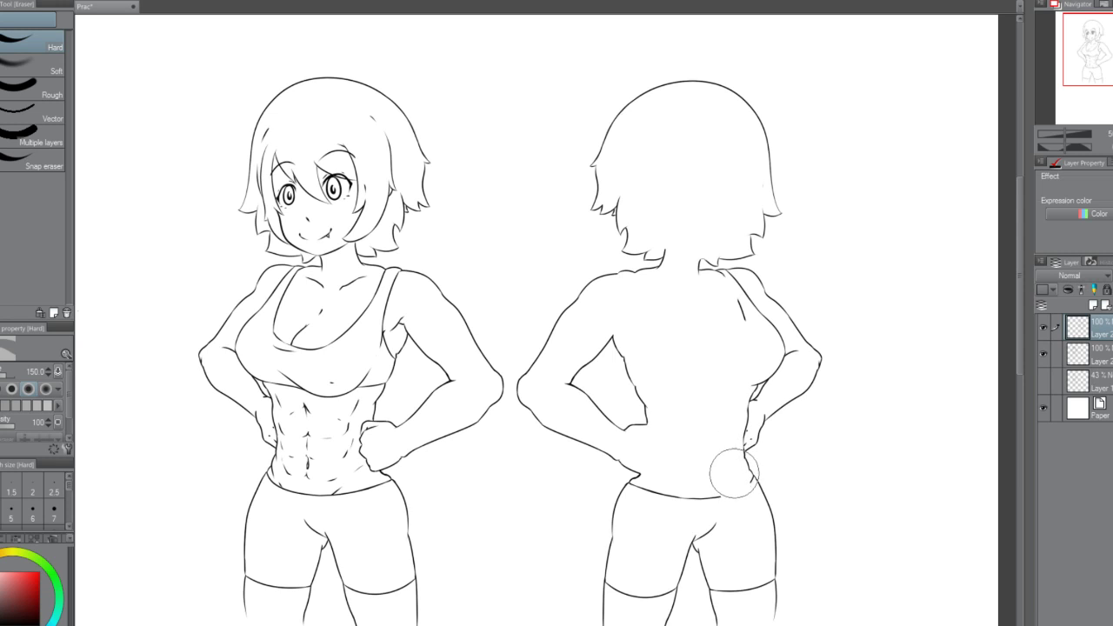
pyautogui.hotkey('ctrl', 'z')
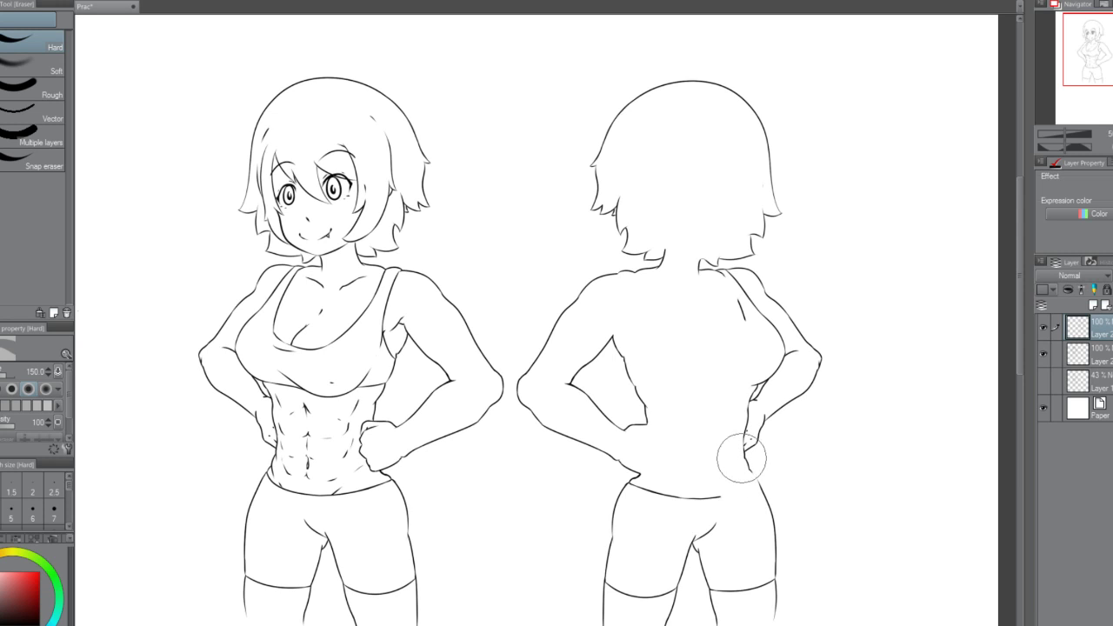
pyautogui.moveTo(741, 483)
pyautogui.mouseDown()
pyautogui.moveTo(666, 502)
pyautogui.moveTo(648, 495)
pyautogui.mouseUp()
pyautogui.hotkey('ctrl', 'z')
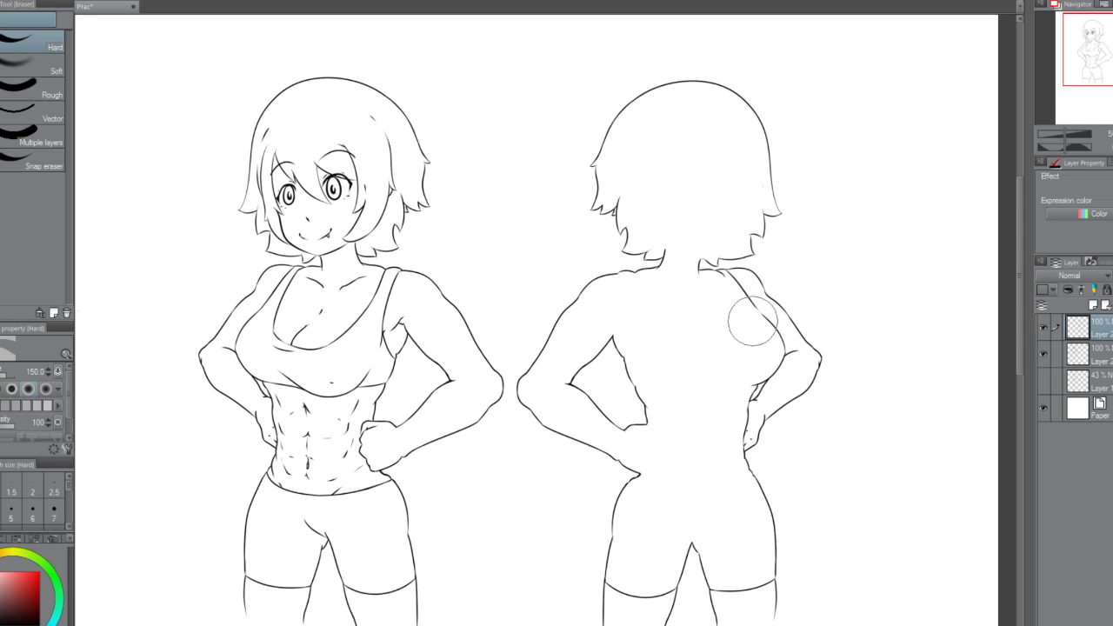
pyautogui.moveTo(764, 348)
pyautogui.mouseDown()
pyautogui.moveTo(778, 356)
pyautogui.moveTo(724, 296)
pyautogui.mouseUp()
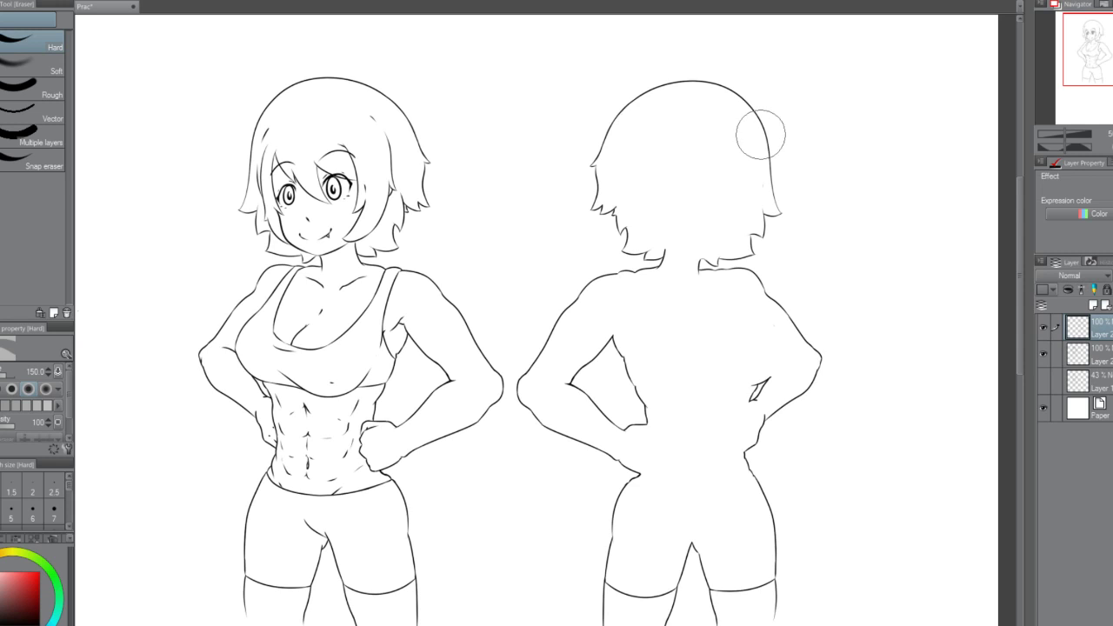
# Draw the curved centre line of the shorts' seat above the leg gap with the Darker pencil at size 5.
pyautogui.press('p')
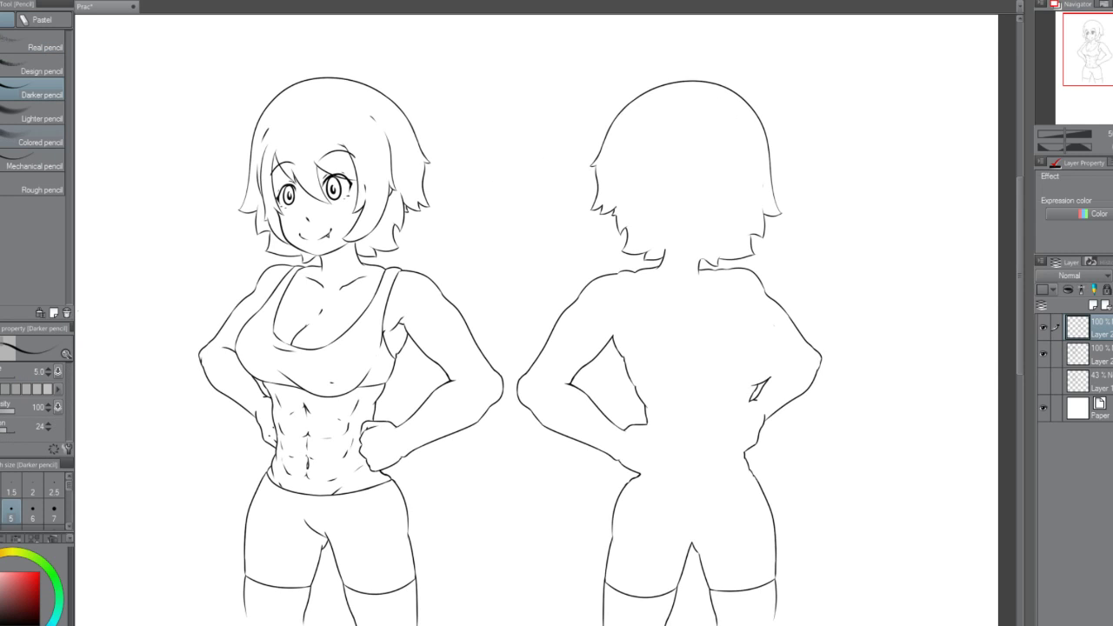
pyautogui.moveTo(1023, 315)
pyautogui.mouseDown()
pyautogui.moveTo(1021, 360)
pyautogui.moveTo(1022, 335)
pyautogui.mouseUp()
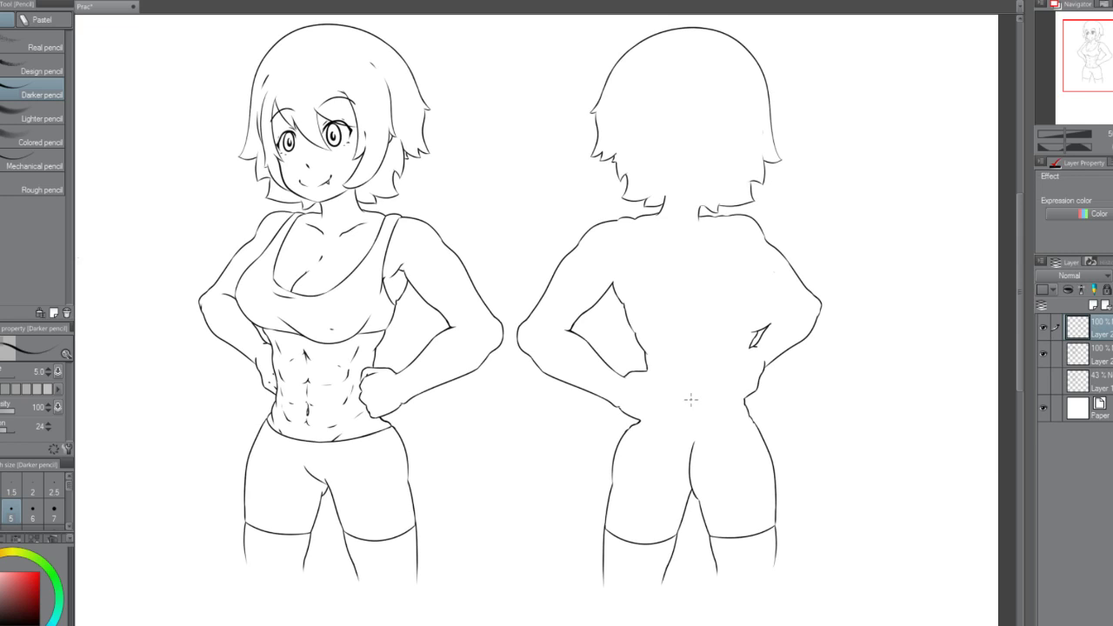
pyautogui.hotkey('ctrl', 'z')
pyautogui.hotkey('ctrl', 'z')
pyautogui.moveTo(688, 483)
pyautogui.mouseDown()
pyautogui.moveTo(692, 492)
pyautogui.moveTo(686, 439)
pyautogui.mouseUp()
pyautogui.hotkey('ctrl', 'z')
pyautogui.moveTo(696, 498); pyautogui.dragTo(684, 442)
pyautogui.hotkey('ctrl', 'z')
pyautogui.moveTo(695, 494); pyautogui.dragTo(687, 451)
pyautogui.hotkey('ctrl', 'z')
pyautogui.moveTo(697, 496); pyautogui.dragTo(687, 456)
pyautogui.hotkey('ctrl', 'z')
pyautogui.moveTo(695, 499)
pyautogui.mouseDown()
pyautogui.moveTo(686, 474)
pyautogui.moveTo(687, 445)
pyautogui.mouseUp()
pyautogui.hotkey('ctrl', 'z')
pyautogui.hotkey('ctrl', 'z')
# Add a short contour mark near the far hip and small crease strokes under both buttocks on the shorts.
pyautogui.moveTo(754, 477); pyautogui.dragTo(754, 460)
pyautogui.moveTo(753, 481); pyautogui.dragTo(753, 466)
pyautogui.scroll(-3, 700, 497)
pyautogui.scroll(6, 696, 495)
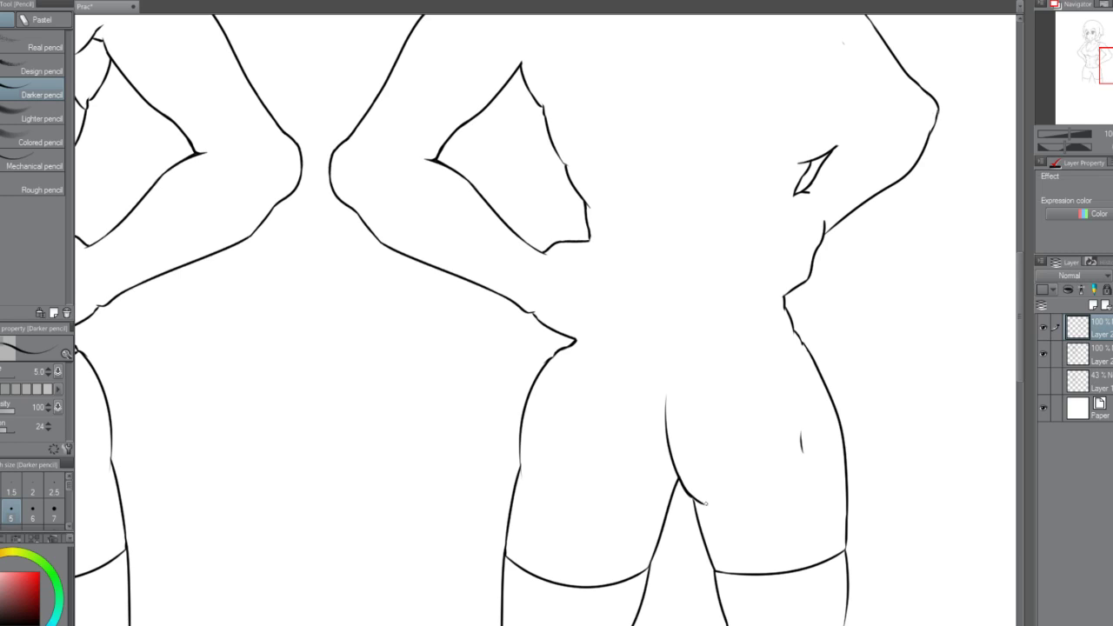
pyautogui.moveTo(686, 492); pyautogui.dragTo(710, 508)
pyautogui.moveTo(665, 482); pyautogui.dragTo(650, 497)
pyautogui.scroll(-2, 735, 424)
pyautogui.scroll(1, 824, 320)
pyautogui.scroll(1, 823, 318)
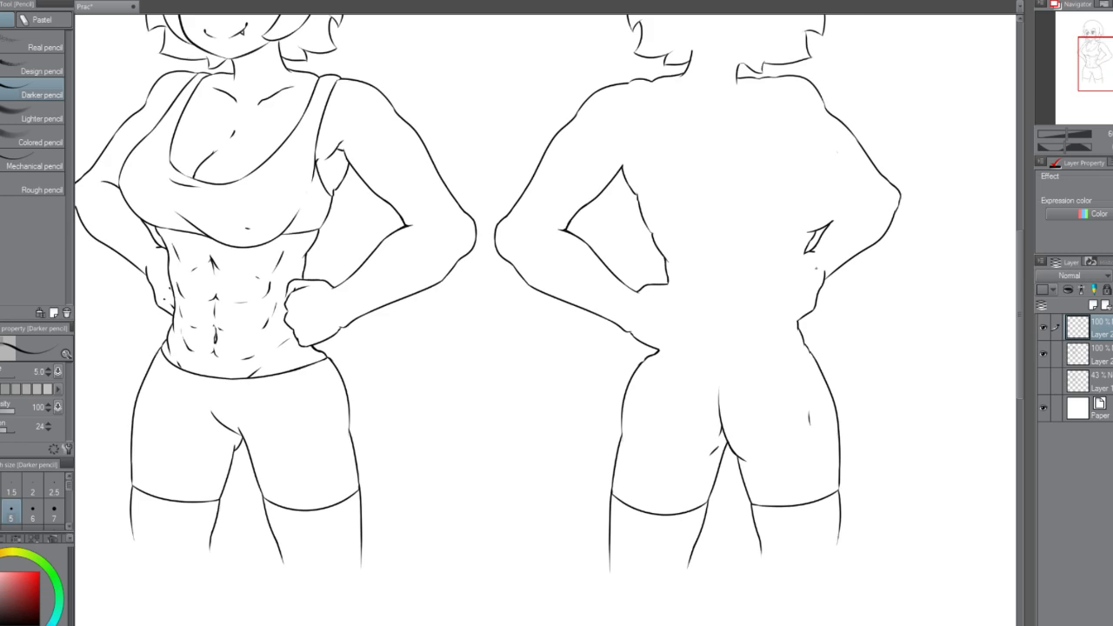
# Try to draw a downward-curving waistband line from the near hip across to the far hip.
pyautogui.scroll(2, 817, 263)
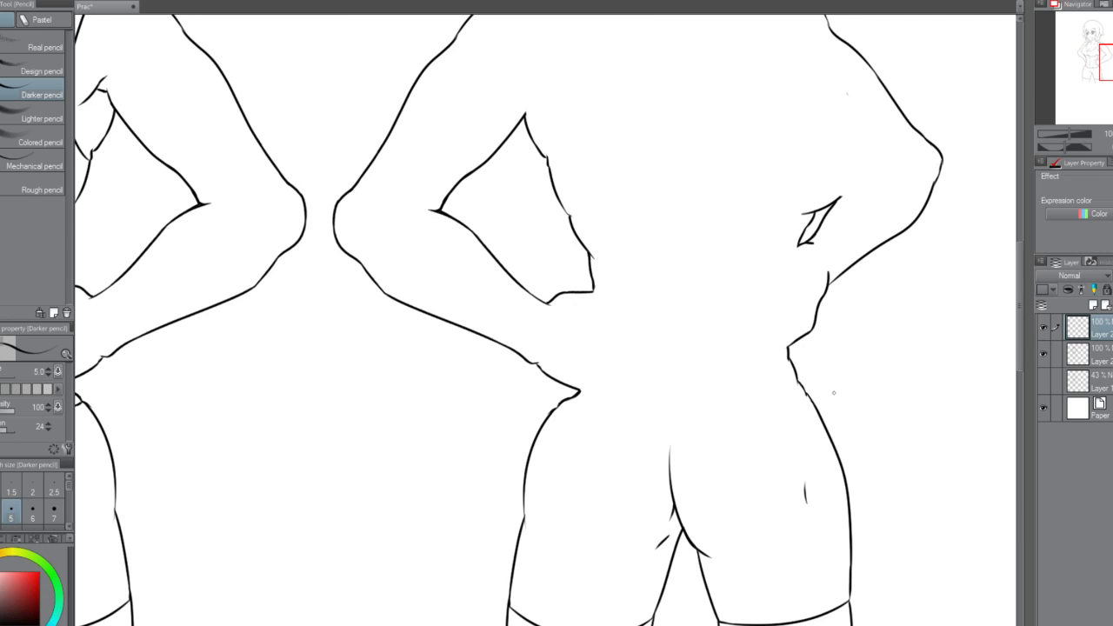
pyautogui.scroll(-2, 635, 415)
pyautogui.scroll(3, 582, 434)
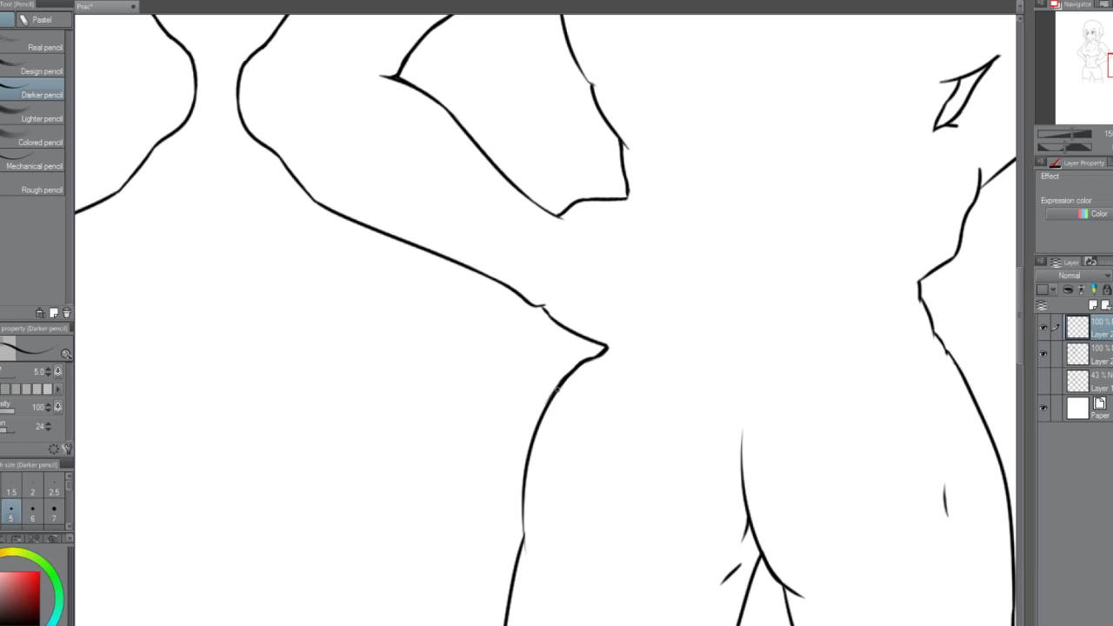
pyautogui.scroll(-3, 584, 363)
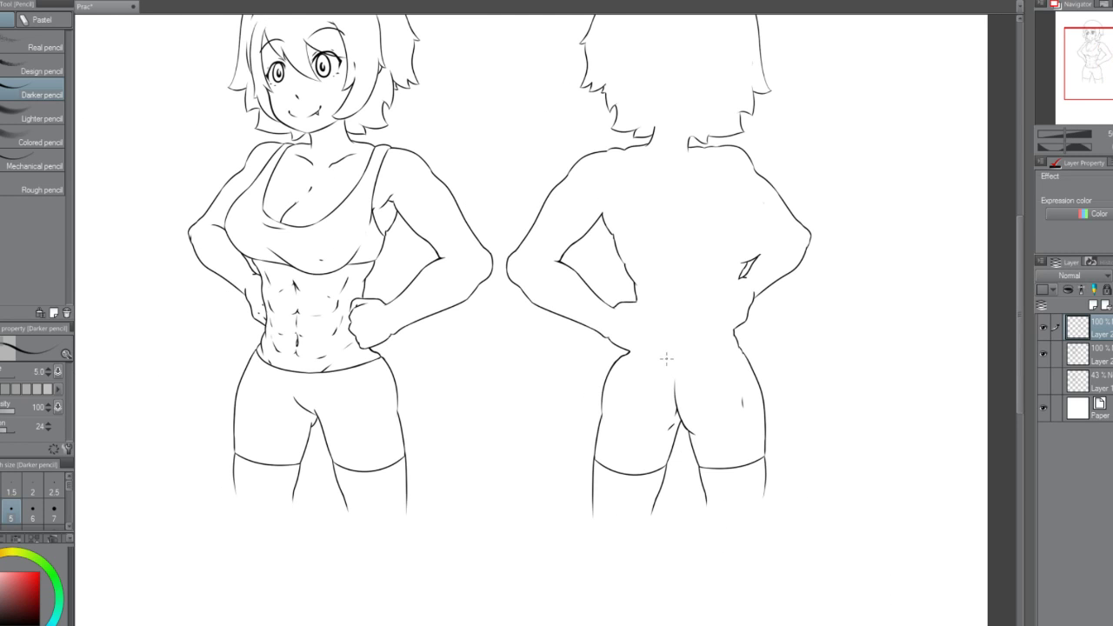
pyautogui.scroll(3, 666, 358)
pyautogui.scroll(-3, 606, 385)
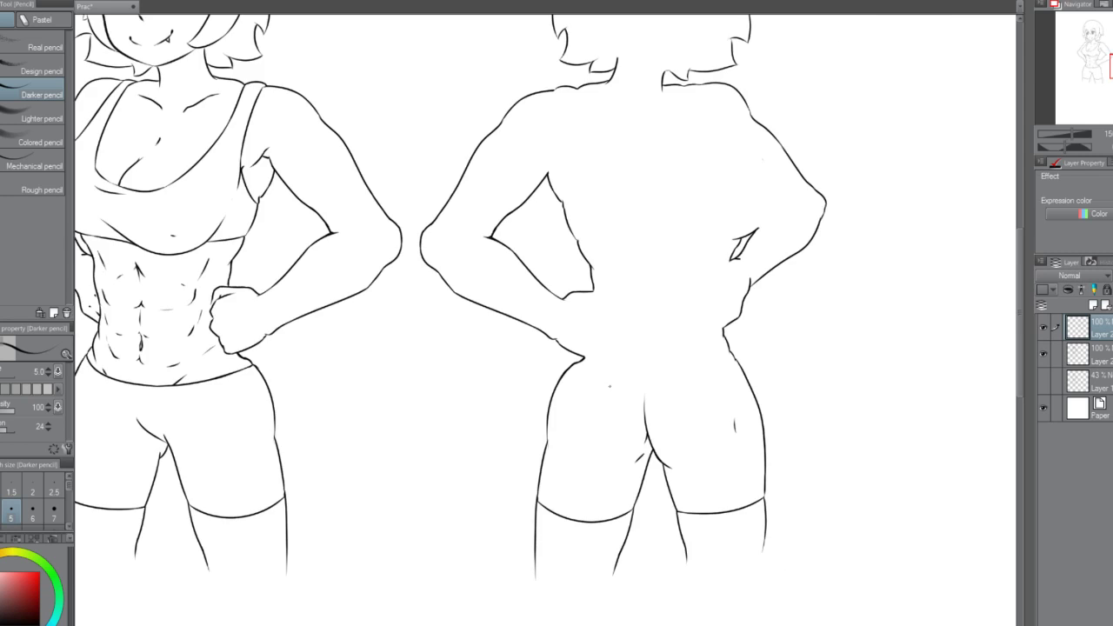
pyautogui.scroll(3, 621, 386)
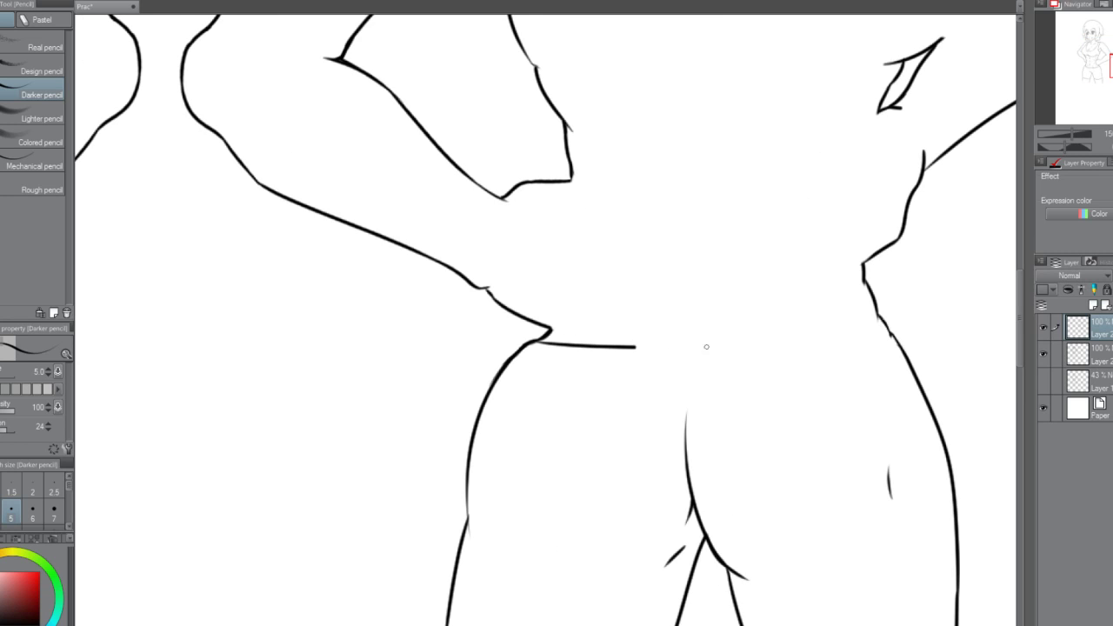
pyautogui.moveTo(543, 344)
pyautogui.mouseDown()
pyautogui.moveTo(716, 380)
pyautogui.moveTo(891, 333)
pyautogui.mouseUp()
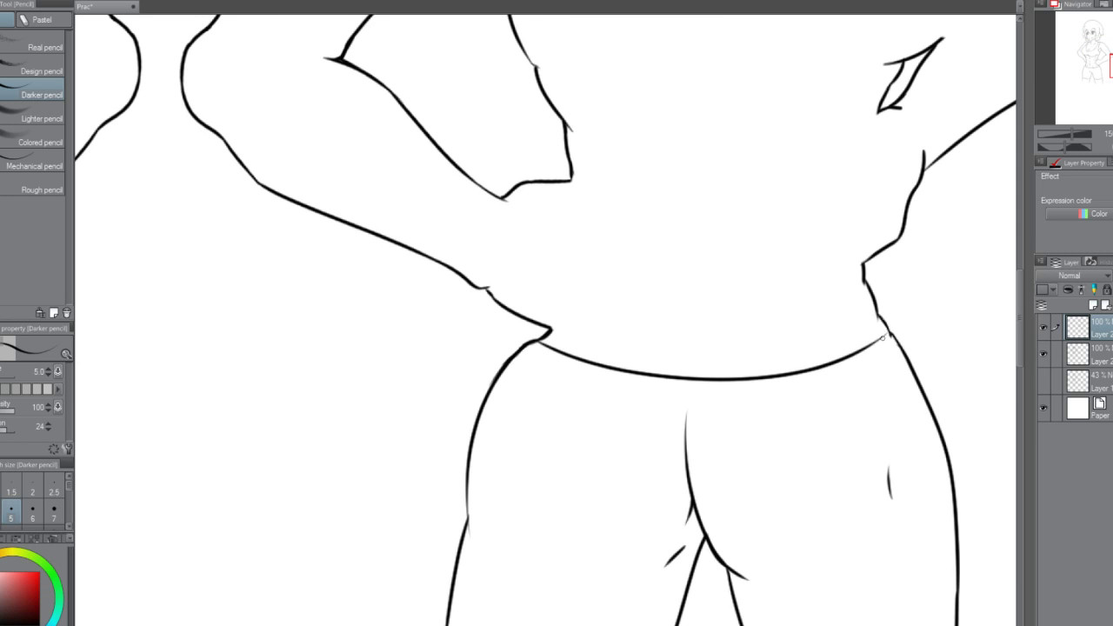
pyautogui.hotkey('ctrl', 'z')
pyautogui.moveTo(536, 345)
pyautogui.mouseDown()
pyautogui.moveTo(600, 369)
pyautogui.moveTo(828, 376)
pyautogui.moveTo(891, 350)
pyautogui.mouseUp()
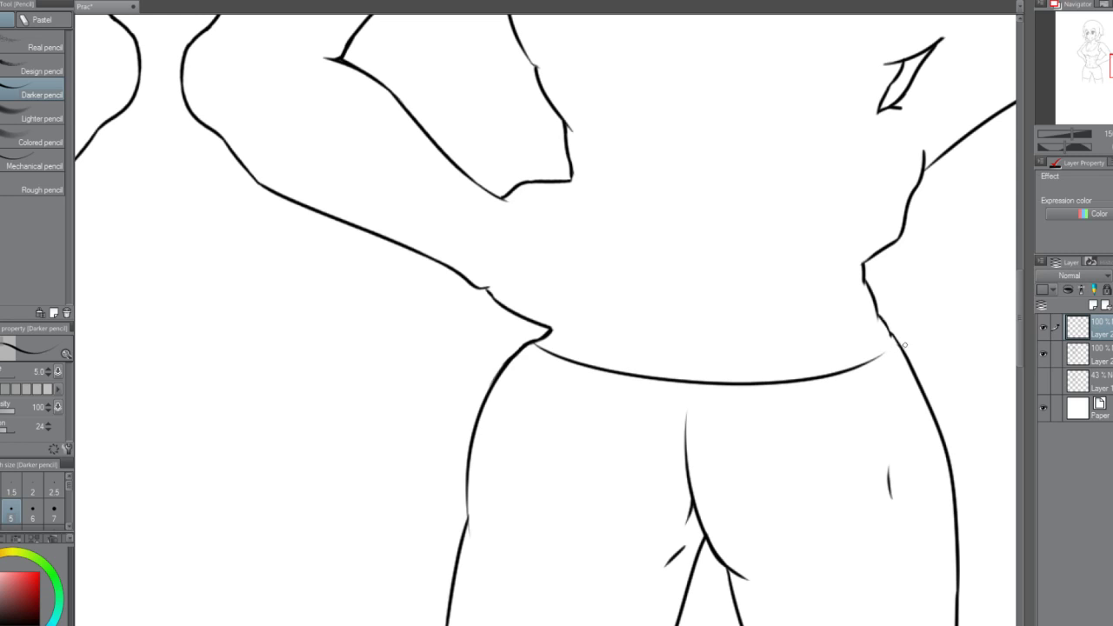
pyautogui.hotkey('ctrl', 'z')
pyautogui.moveTo(537, 344)
pyautogui.mouseDown()
pyautogui.moveTo(629, 370)
pyautogui.moveTo(861, 365)
pyautogui.moveTo(894, 346)
pyautogui.mouseUp()
pyautogui.scroll(-2, 904, 348)
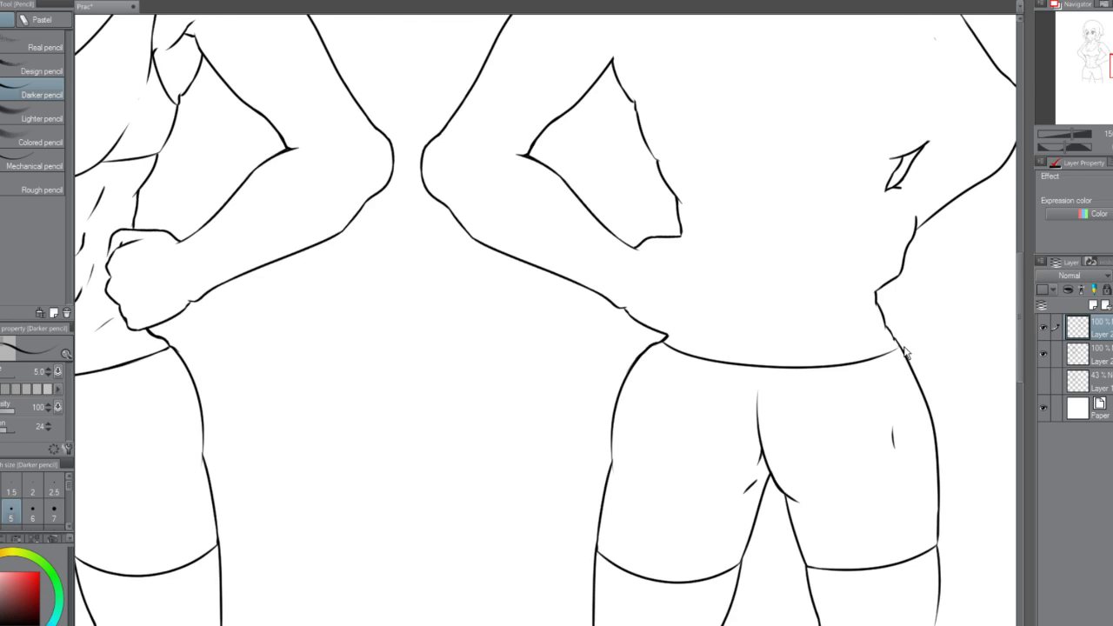
# Check how the waistband meets the far hip and undo the line.
pyautogui.scroll(-1, 904, 350)
pyautogui.scroll(3, 910, 343)
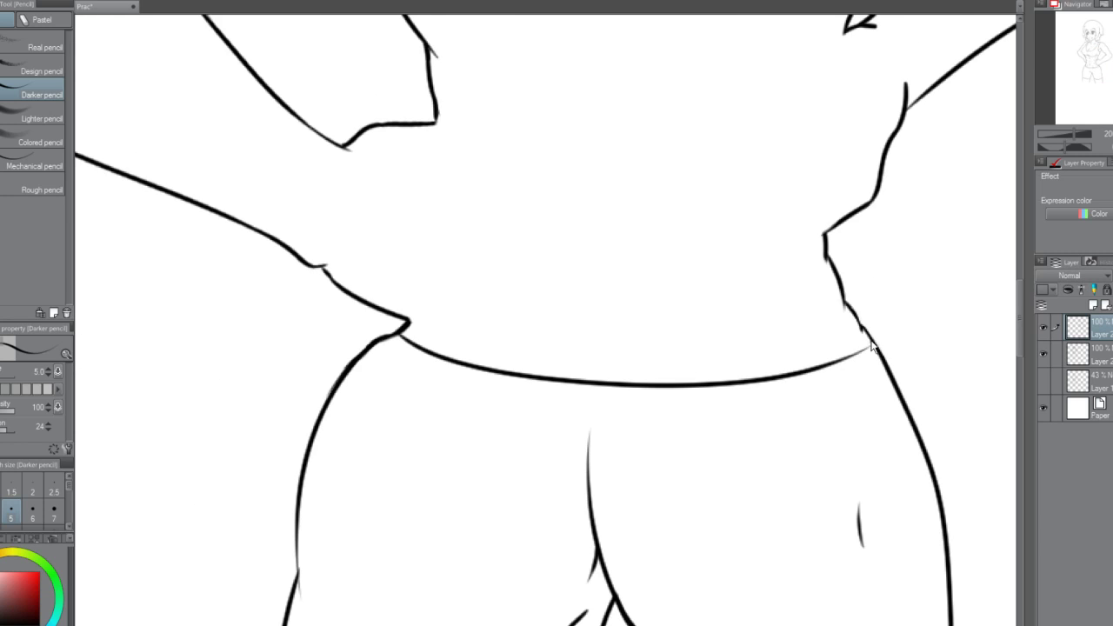
pyautogui.scroll(-1, 872, 346)
pyautogui.scroll(-2, 874, 348)
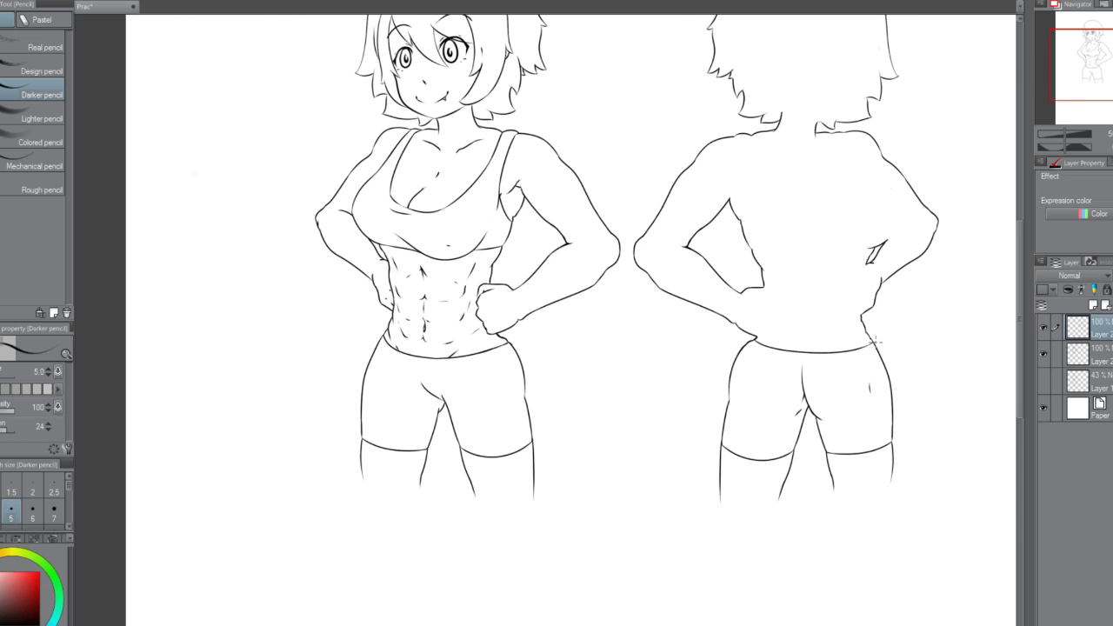
pyautogui.scroll(3, 874, 341)
pyautogui.scroll(-2, 878, 344)
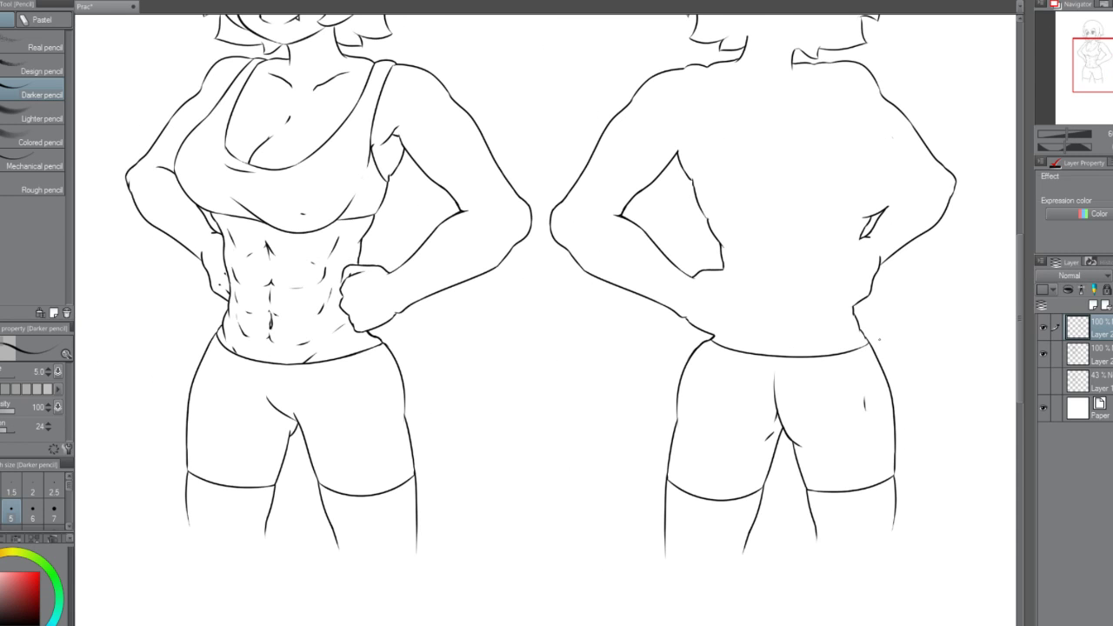
pyautogui.scroll(4, 877, 340)
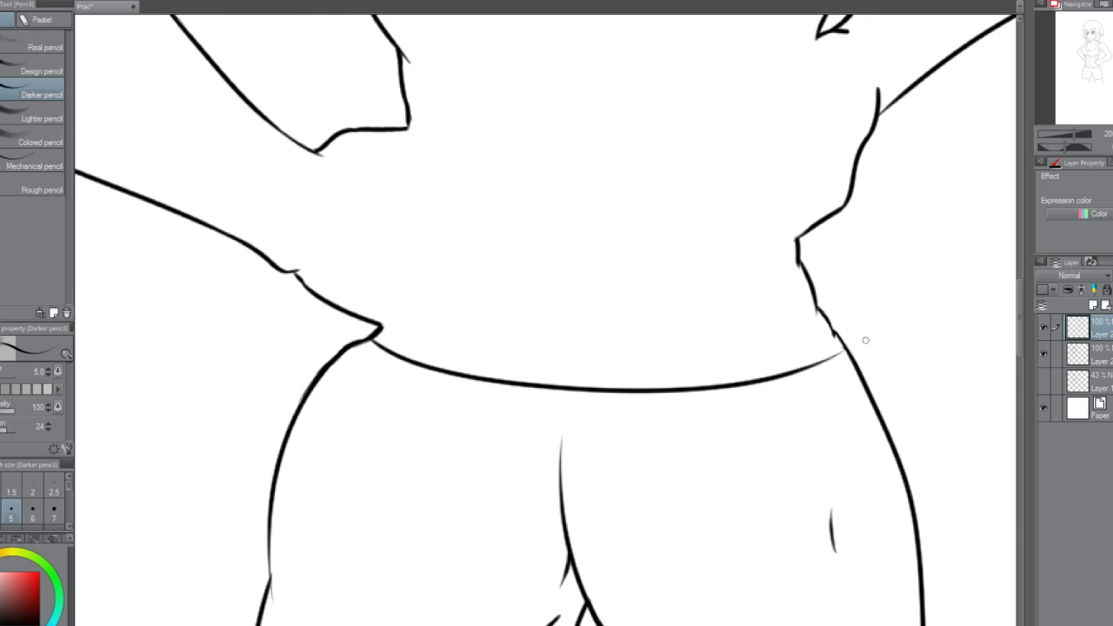
pyautogui.hotkey('ctrl', 'z')
pyautogui.hotkey('ctrl', 'z')
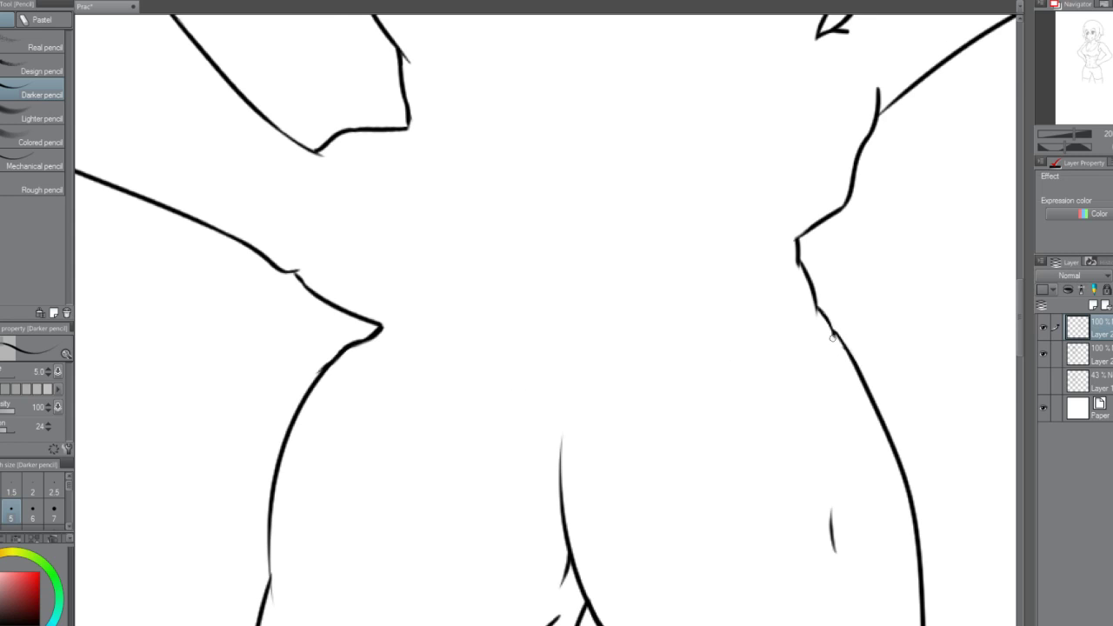
# Draw the shorts' curved waistband across the back, starting at the notch of the far hip and ending at the near hip.
pyautogui.moveTo(835, 335)
pyautogui.mouseDown()
pyautogui.moveTo(600, 390)
pyautogui.moveTo(354, 342)
pyautogui.moveTo(630, 395)
pyautogui.mouseUp()
pyautogui.hotkey('ctrl', 'z')
pyautogui.hotkey('ctrl', 'z')
pyautogui.moveTo(703, 389)
pyautogui.mouseDown()
pyautogui.moveTo(835, 319)
pyautogui.moveTo(759, 381)
pyautogui.moveTo(533, 389)
pyautogui.moveTo(345, 341)
pyautogui.mouseUp()
pyautogui.hotkey('ctrl', 'z')
pyautogui.hotkey('ctrl', 'z')
pyautogui.moveTo(832, 332)
pyautogui.mouseDown()
pyautogui.moveTo(706, 381)
pyautogui.moveTo(447, 379)
pyautogui.moveTo(352, 347)
pyautogui.mouseUp()
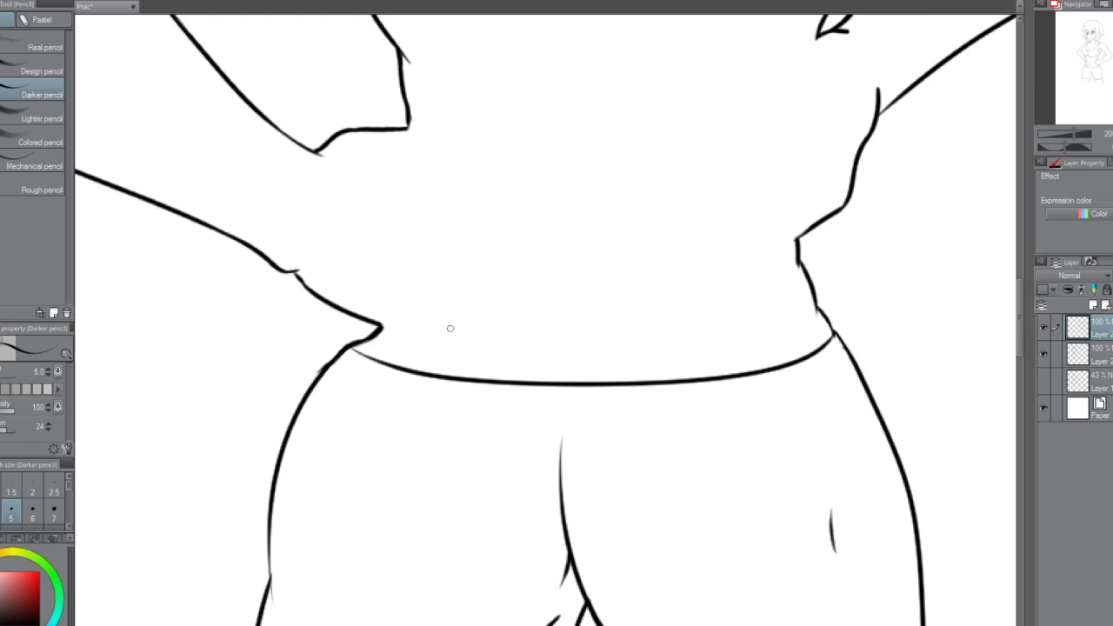
pyautogui.scroll(-5, 450, 328)
pyautogui.scroll(5, 474, 313)
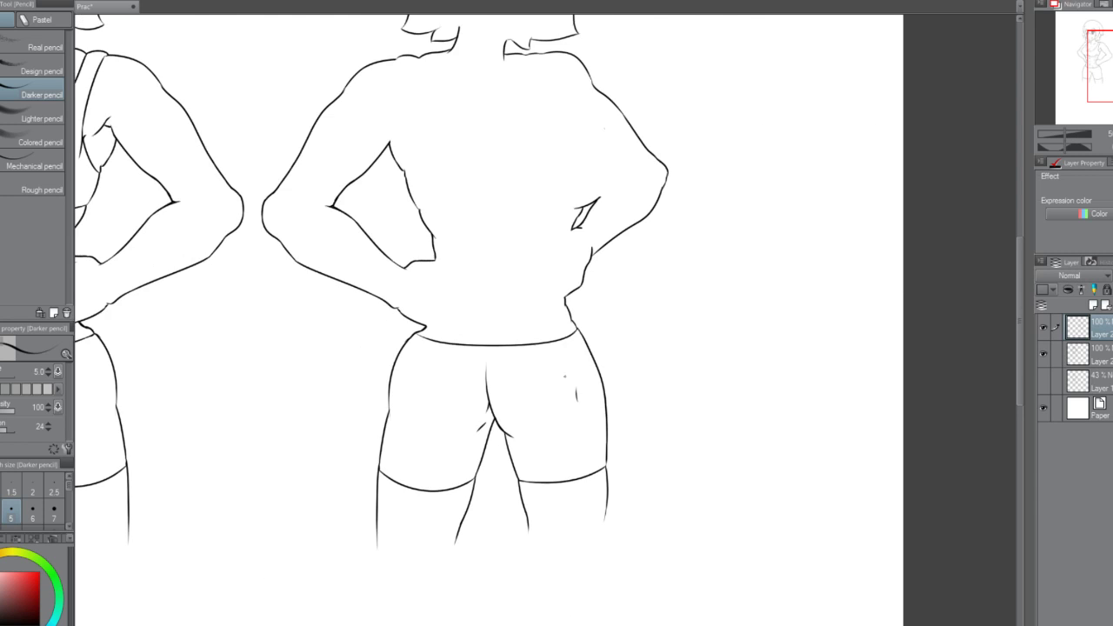
# Add short lower-spine crease strokes rising from the middle of the waistband.
pyautogui.scroll(1, 473, 308)
pyautogui.moveTo(487, 329); pyautogui.dragTo(505, 278)
pyautogui.hotkey('ctrl', 'z')
pyautogui.moveTo(489, 319); pyautogui.dragTo(489, 284)
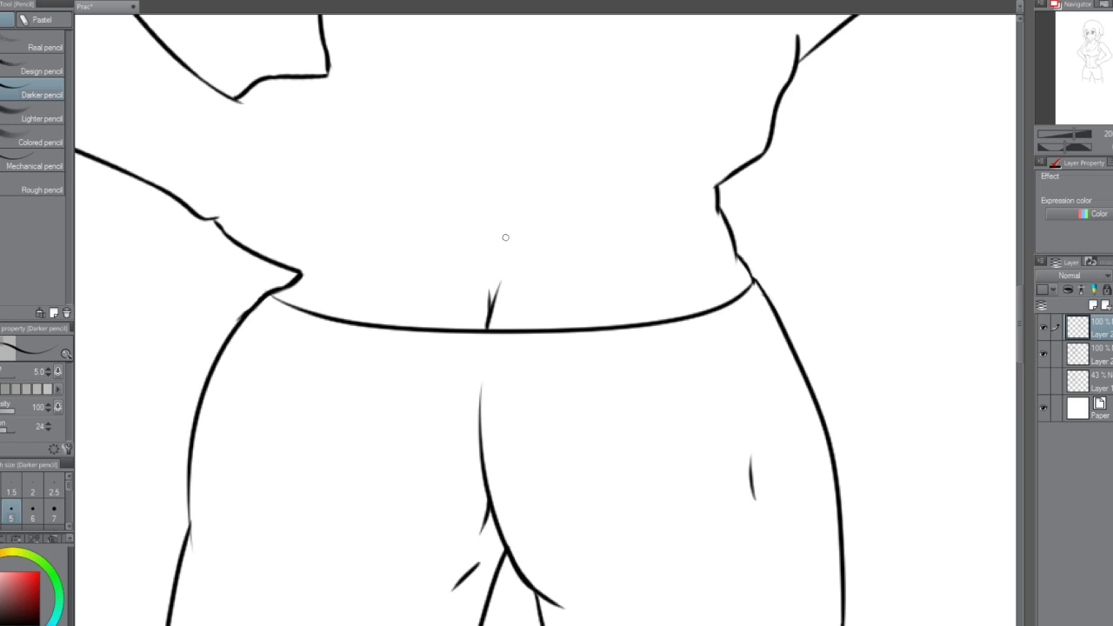
pyautogui.scroll(-1, 520, 210)
pyautogui.scroll(-1, 520, 209)
pyautogui.scroll(2, 519, 209)
pyautogui.scroll(-3, 520, 209)
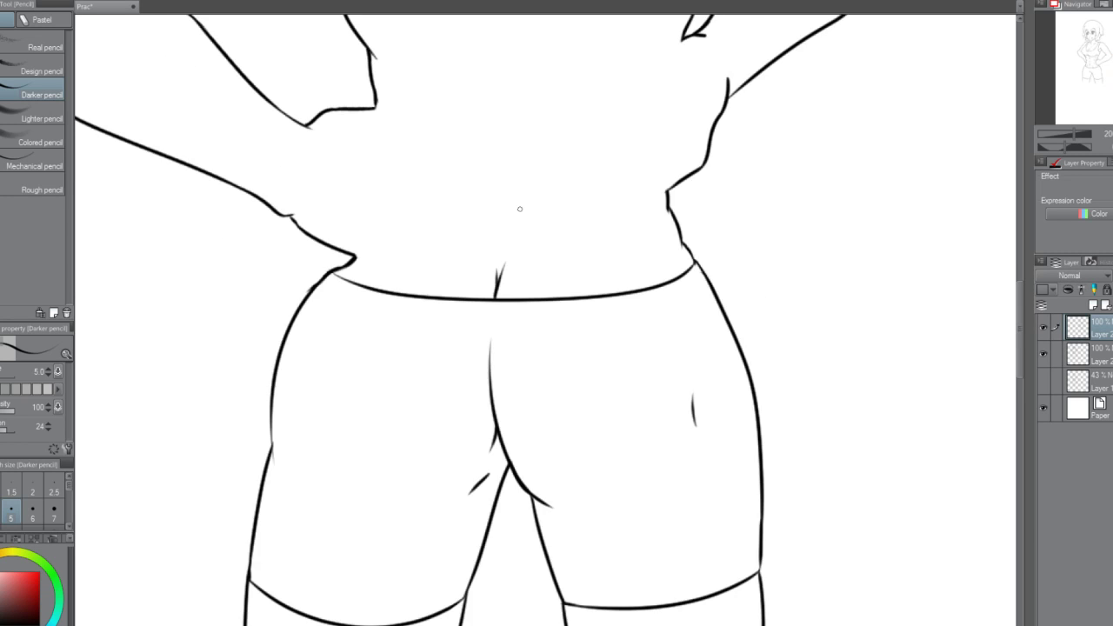
pyautogui.moveTo(1021, 349); pyautogui.dragTo(1019, 295)
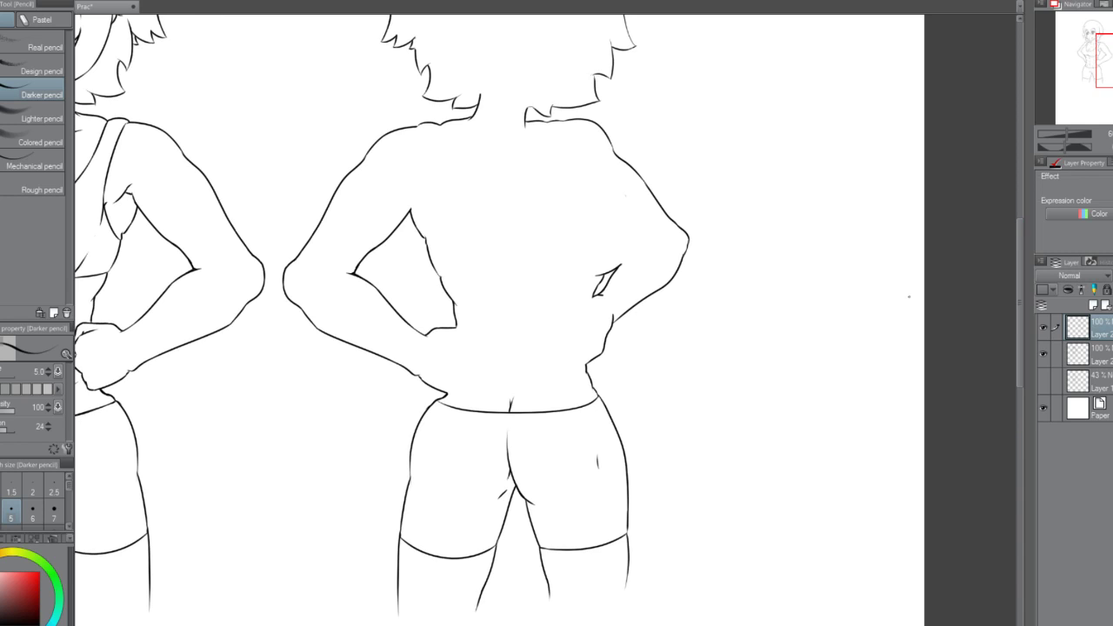
# Draw a long spine line up the lower back and add a short stroke just above its upper end.
pyautogui.moveTo(513, 383); pyautogui.dragTo(513, 289)
pyautogui.hotkey('ctrl', 'z')
pyautogui.hotkey('ctrl', 'z')
pyautogui.hotkey('ctrl', 'z')
pyautogui.scroll(-2, 524, 152)
pyautogui.scroll(5, 524, 152)
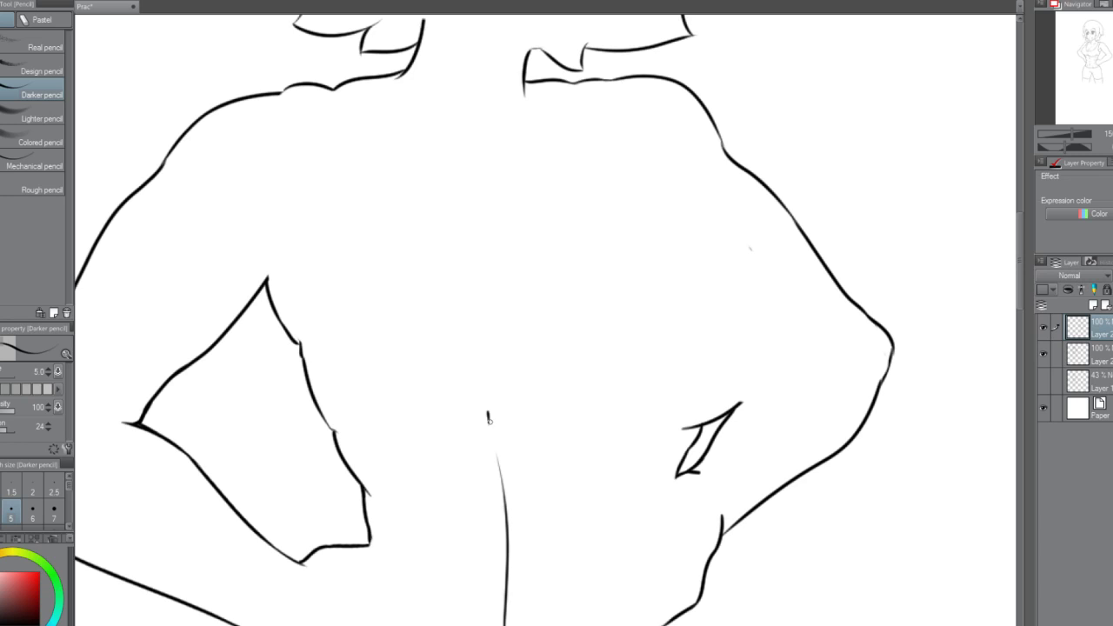
pyautogui.moveTo(488, 411); pyautogui.dragTo(492, 428)
# Draw the sports top's lower hem as an upward arc across the back, from the near side to the far arm.
pyautogui.moveTo(335, 429)
pyautogui.mouseDown()
pyautogui.moveTo(414, 405)
pyautogui.moveTo(521, 397)
pyautogui.mouseUp()
pyautogui.hotkey('ctrl', 'z')
pyautogui.moveTo(334, 429)
pyautogui.mouseDown()
pyautogui.moveTo(441, 398)
pyautogui.moveTo(554, 389)
pyautogui.mouseUp()
pyautogui.hotkey('ctrl', 'z')
pyautogui.moveTo(333, 430); pyautogui.dragTo(474, 390)
pyautogui.hotkey('ctrl', 'z')
pyautogui.moveTo(333, 429)
pyautogui.mouseDown()
pyautogui.moveTo(429, 398)
pyautogui.moveTo(596, 391)
pyautogui.moveTo(360, 424)
pyautogui.moveTo(565, 397)
pyautogui.moveTo(670, 434)
pyautogui.mouseUp()
pyautogui.hotkey('ctrl', 'z')
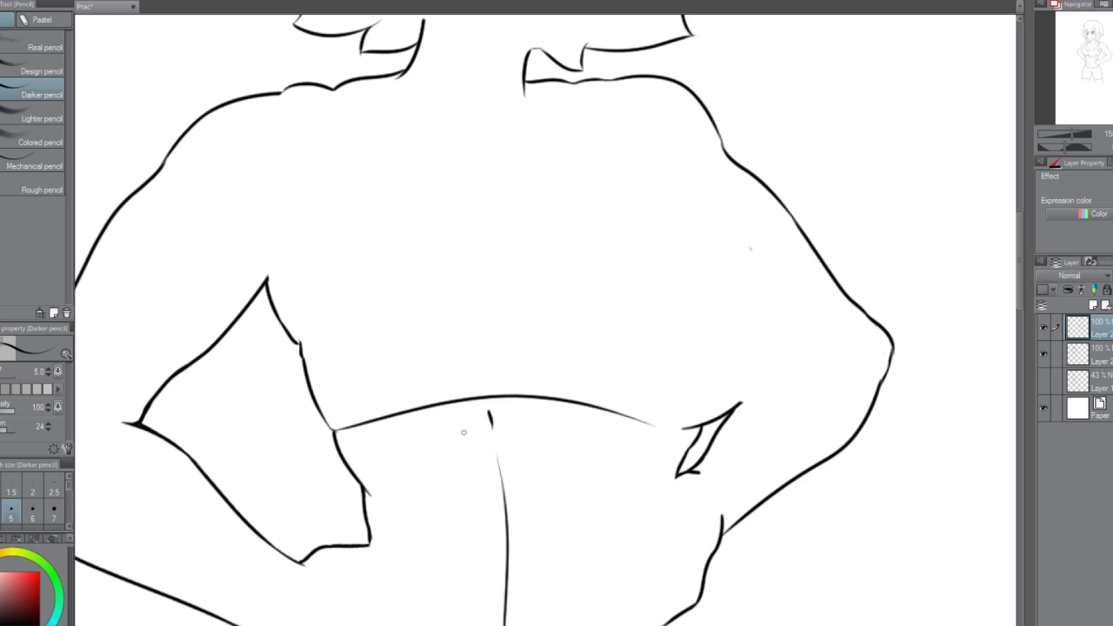
pyautogui.hotkey('ctrl', 'z')
pyautogui.moveTo(334, 429)
pyautogui.mouseDown()
pyautogui.moveTo(533, 397)
pyautogui.moveTo(690, 430)
pyautogui.mouseUp()
pyautogui.hotkey('ctrl', 'z')
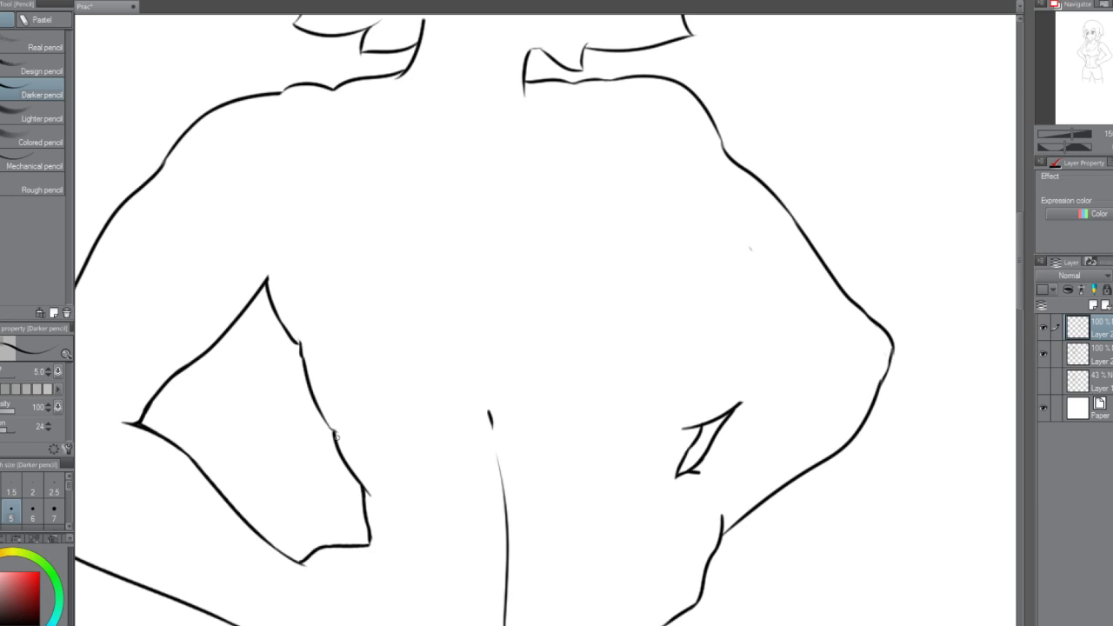
pyautogui.moveTo(333, 430)
pyautogui.mouseDown()
pyautogui.moveTo(405, 401)
pyautogui.moveTo(703, 429)
pyautogui.moveTo(693, 432)
pyautogui.mouseUp()
pyautogui.hotkey('ctrl', 'z')
pyautogui.hotkey('ctrl', 'z')
pyautogui.hotkey('ctrl', 'z')
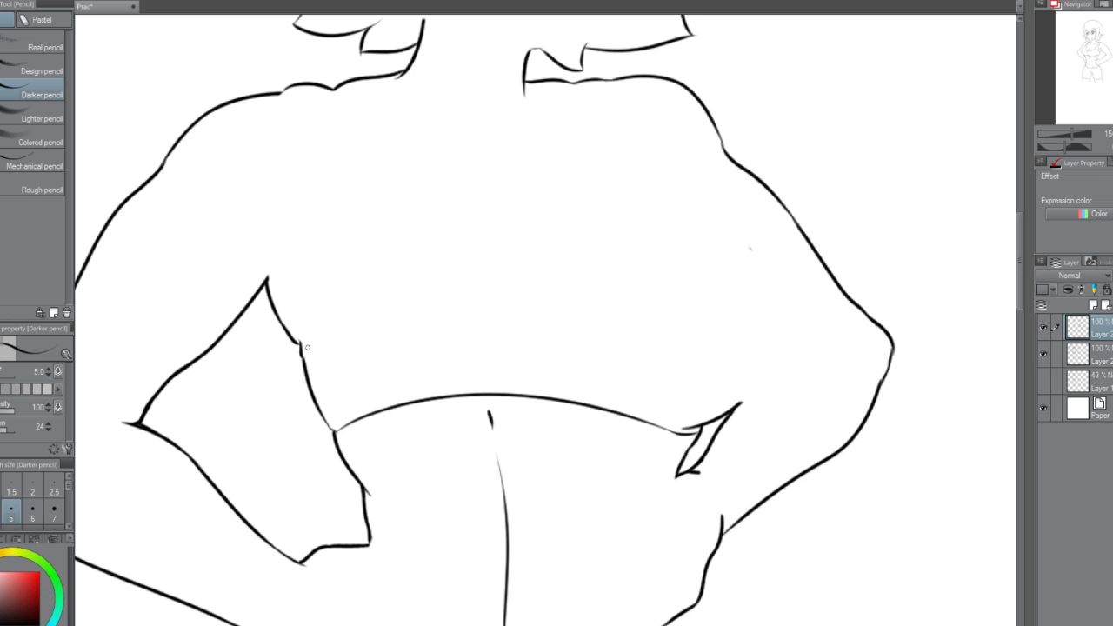
# Try to draw a line across the upper back starting at the near side below the armpit.
pyautogui.moveTo(301, 353); pyautogui.dragTo(351, 327)
pyautogui.hotkey('ctrl', 'z')
pyautogui.moveTo(303, 357)
pyautogui.mouseDown()
pyautogui.moveTo(408, 319)
pyautogui.moveTo(470, 311)
pyautogui.mouseUp()
pyautogui.hotkey('ctrl', 'z')
pyautogui.moveTo(303, 358)
pyautogui.mouseDown()
pyautogui.moveTo(419, 307)
pyautogui.moveTo(711, 334)
pyautogui.moveTo(743, 352)
pyautogui.mouseUp()
pyautogui.hotkey('ctrl', 'z')
pyautogui.moveTo(304, 346)
pyautogui.mouseDown()
pyautogui.moveTo(412, 329)
pyautogui.moveTo(652, 333)
pyautogui.mouseUp()
pyautogui.hotkey('ctrl', 'z')
# Draw both edges of the near shoulder strap, running from the shoulder notches down toward the shoulder blade.
pyautogui.moveTo(282, 92); pyautogui.dragTo(306, 233)
pyautogui.hotkey('ctrl', 'z')
pyautogui.moveTo(282, 91)
pyautogui.mouseDown()
pyautogui.moveTo(283, 189)
pyautogui.moveTo(303, 304)
pyautogui.mouseUp()
pyautogui.hotkey('ctrl', 'z')
pyautogui.moveTo(283, 91); pyautogui.dragTo(326, 320)
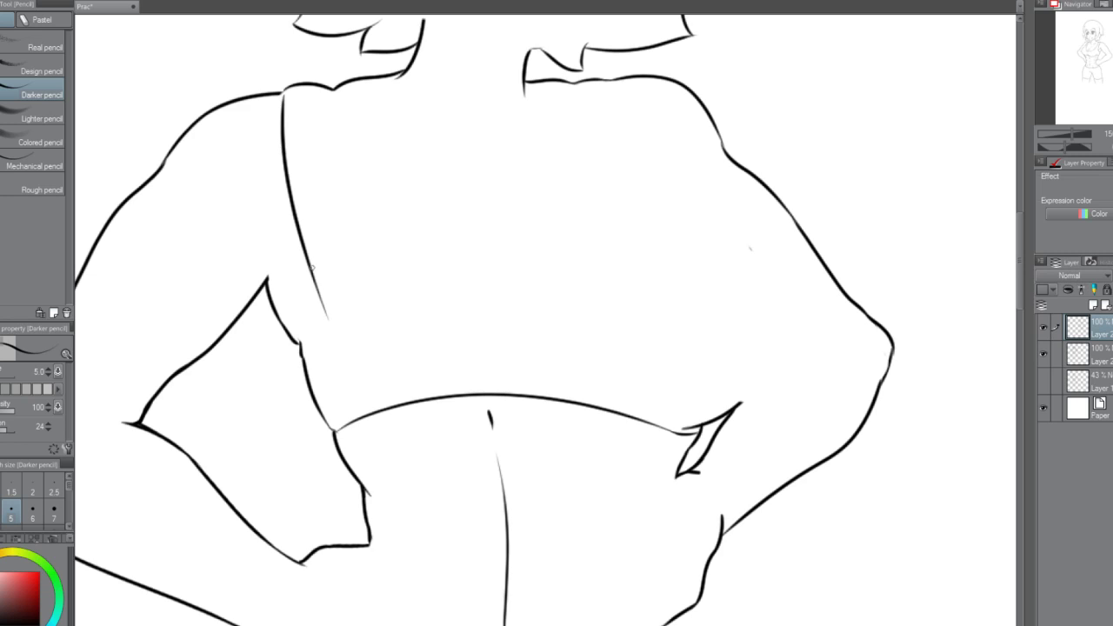
pyautogui.hotkey('ctrl', 'z')
pyautogui.moveTo(282, 92); pyautogui.dragTo(323, 309)
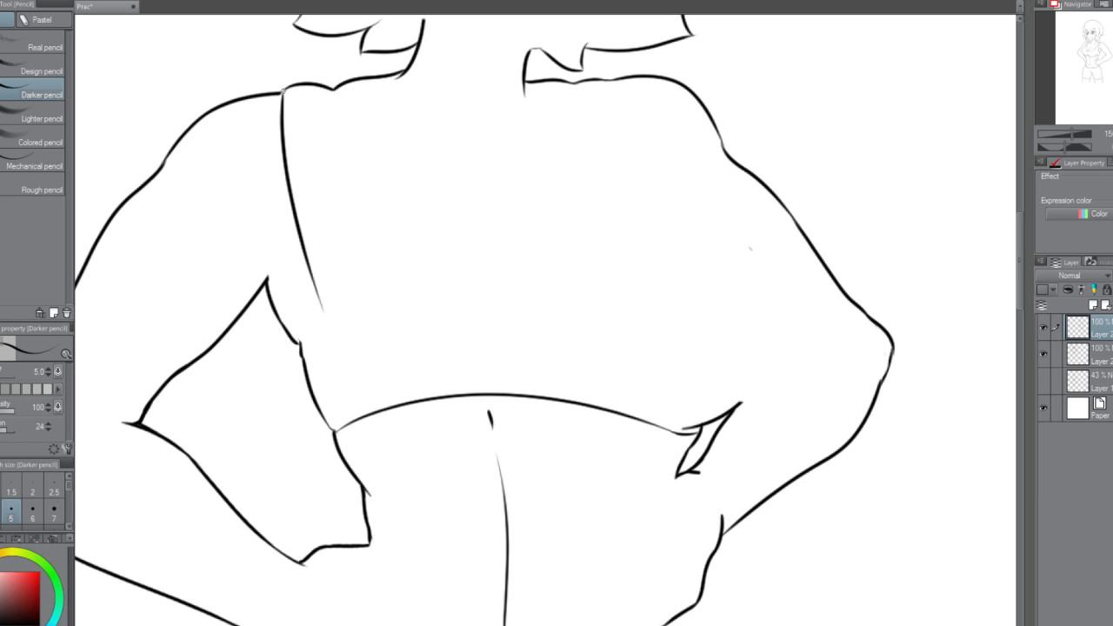
pyautogui.moveTo(334, 91)
pyautogui.mouseDown()
pyautogui.moveTo(387, 322)
pyautogui.moveTo(345, 201)
pyautogui.moveTo(372, 287)
pyautogui.mouseUp()
pyautogui.hotkey('ctrl', 'z')
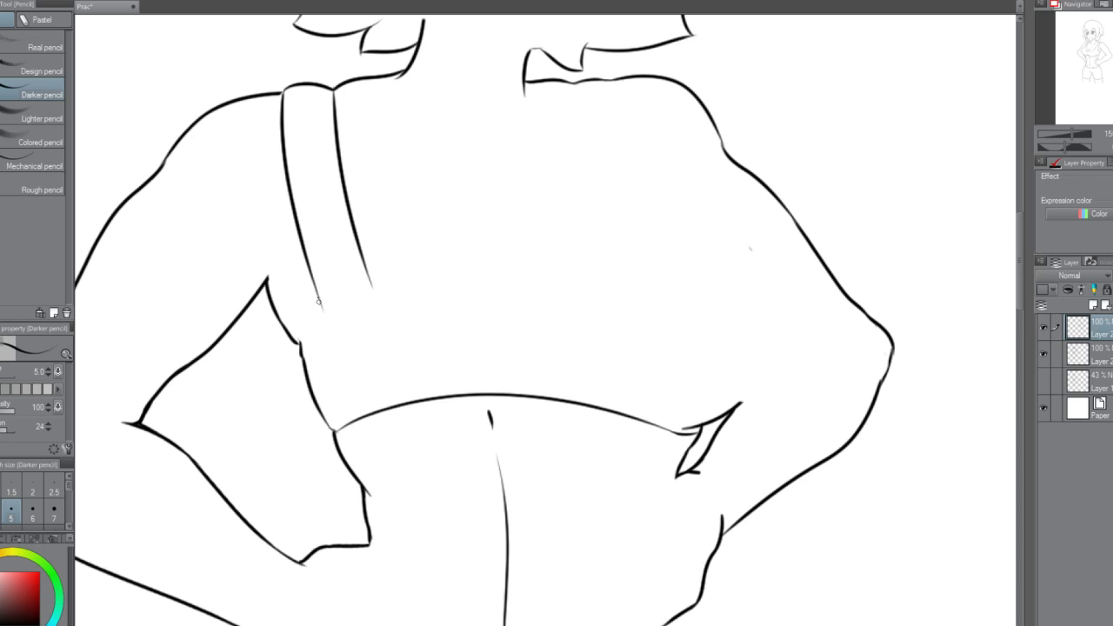
pyautogui.hotkey('ctrl', 'z')
# Curve the near strap's outer edge inward to meet the torso's side and close the armhole.
pyautogui.moveTo(316, 294)
pyautogui.mouseDown()
pyautogui.moveTo(322, 320)
pyautogui.moveTo(301, 361)
pyautogui.mouseUp()
pyautogui.hotkey('ctrl', 'z')
pyautogui.hotkey('ctrl', 'z')
pyautogui.hotkey('ctrl', 'z')
pyautogui.moveTo(316, 294)
pyautogui.mouseDown()
pyautogui.moveTo(325, 325)
pyautogui.moveTo(300, 357)
pyautogui.mouseUp()
# Draw the top's scooped back neckline, rounding off the near strap's inner edge and running across the back.
pyautogui.moveTo(368, 270); pyautogui.dragTo(436, 311)
pyautogui.hotkey('ctrl', 'z')
pyautogui.moveTo(370, 279)
pyautogui.mouseDown()
pyautogui.moveTo(458, 305)
pyautogui.moveTo(601, 316)
pyautogui.mouseUp()
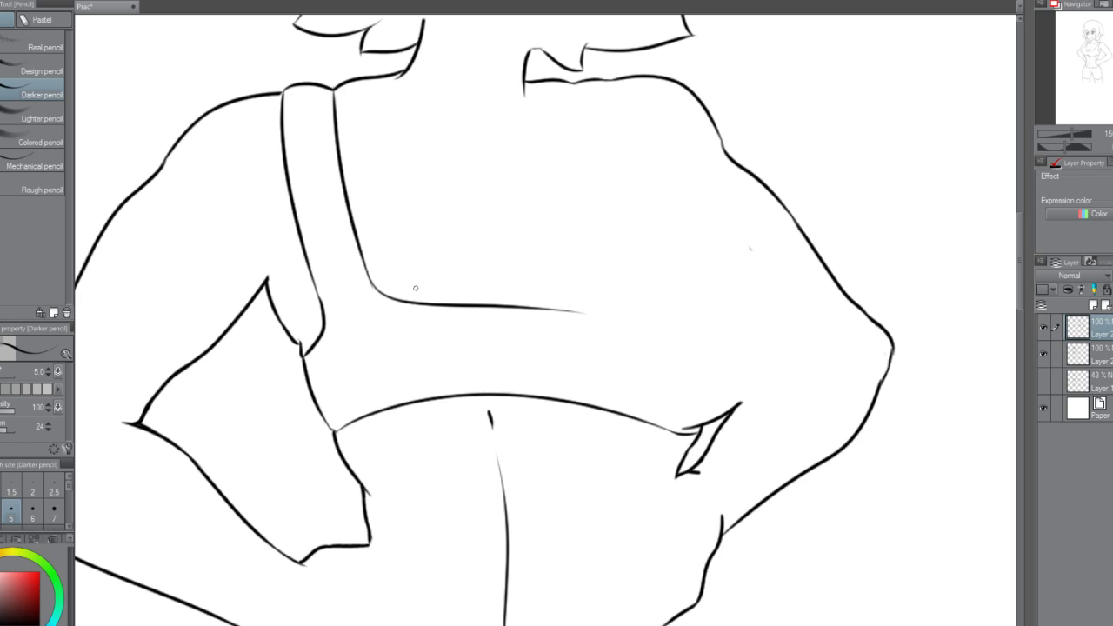
pyautogui.hotkey('ctrl', 'z')
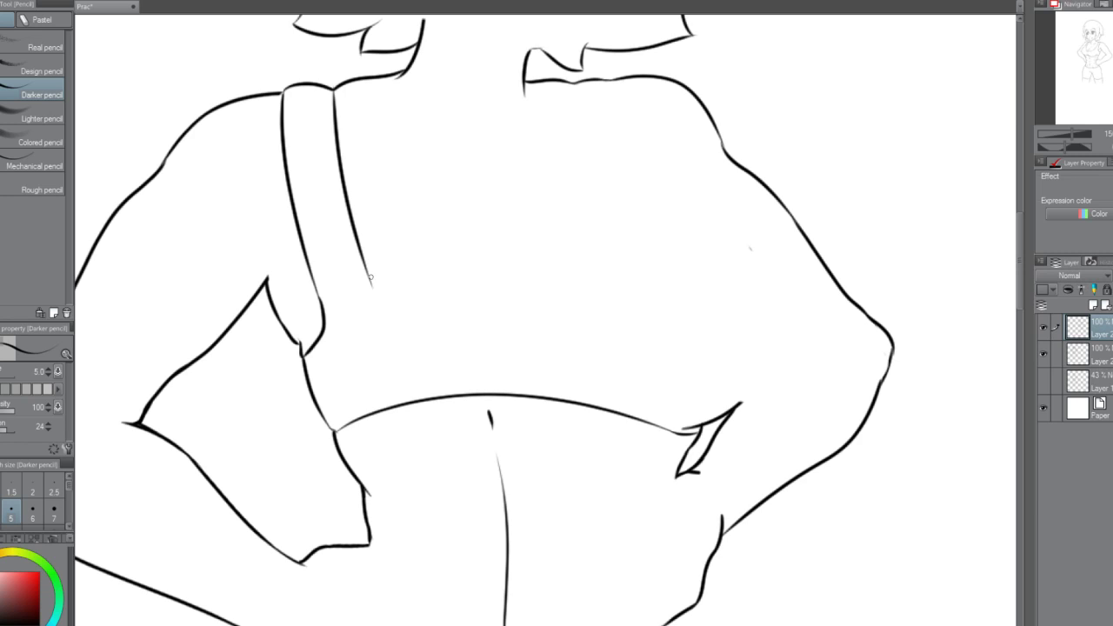
pyautogui.moveTo(368, 274)
pyautogui.mouseDown()
pyautogui.moveTo(403, 299)
pyautogui.moveTo(613, 294)
pyautogui.mouseUp()
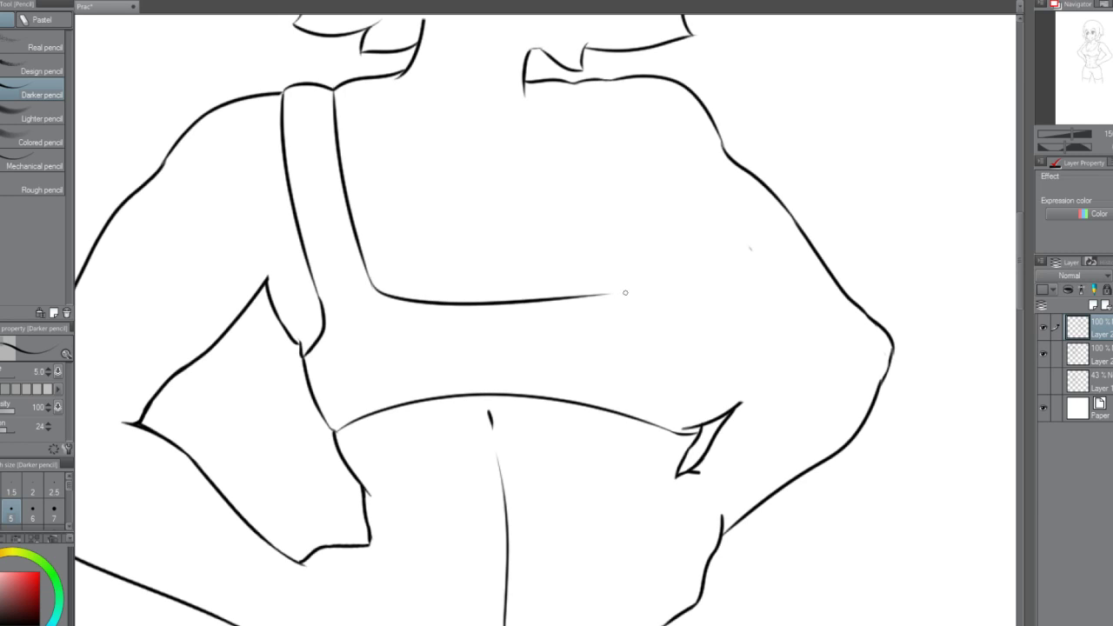
# Draw the far strap's inner edge from the shoulder notch down to a rounded corner on the back neckline.
pyautogui.moveTo(577, 83); pyautogui.dragTo(581, 177)
pyautogui.hotkey('ctrl', 'z')
pyautogui.moveTo(576, 84); pyautogui.dragTo(596, 297)
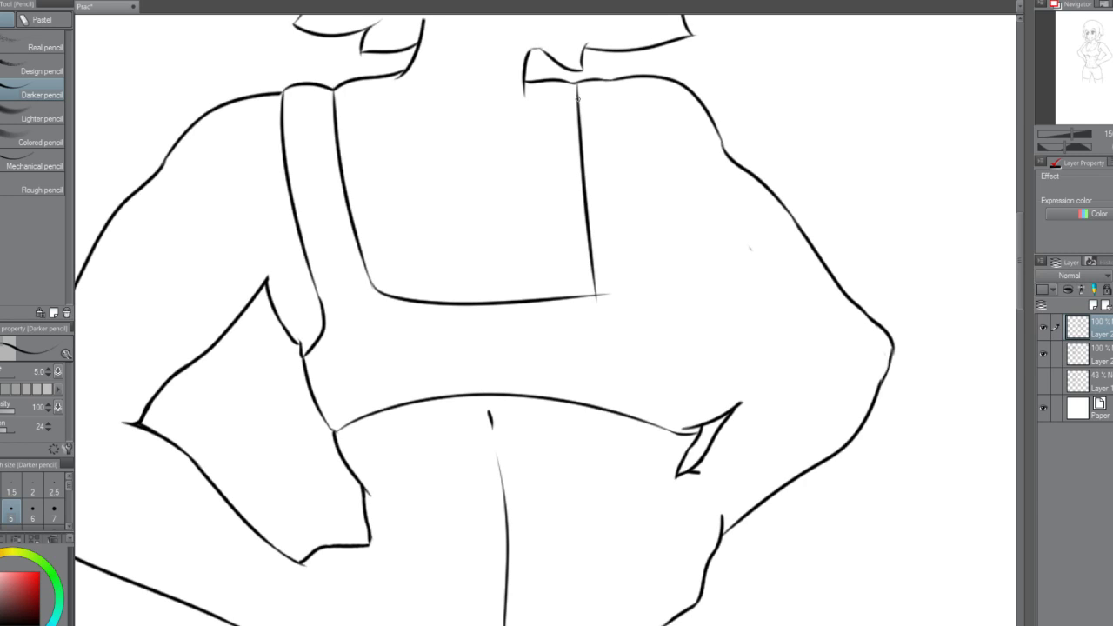
pyautogui.hotkey('ctrl', 'z')
pyautogui.moveTo(576, 85)
pyautogui.mouseDown()
pyautogui.moveTo(576, 211)
pyautogui.moveTo(548, 280)
pyautogui.mouseUp()
pyautogui.hotkey('ctrl', 'z')
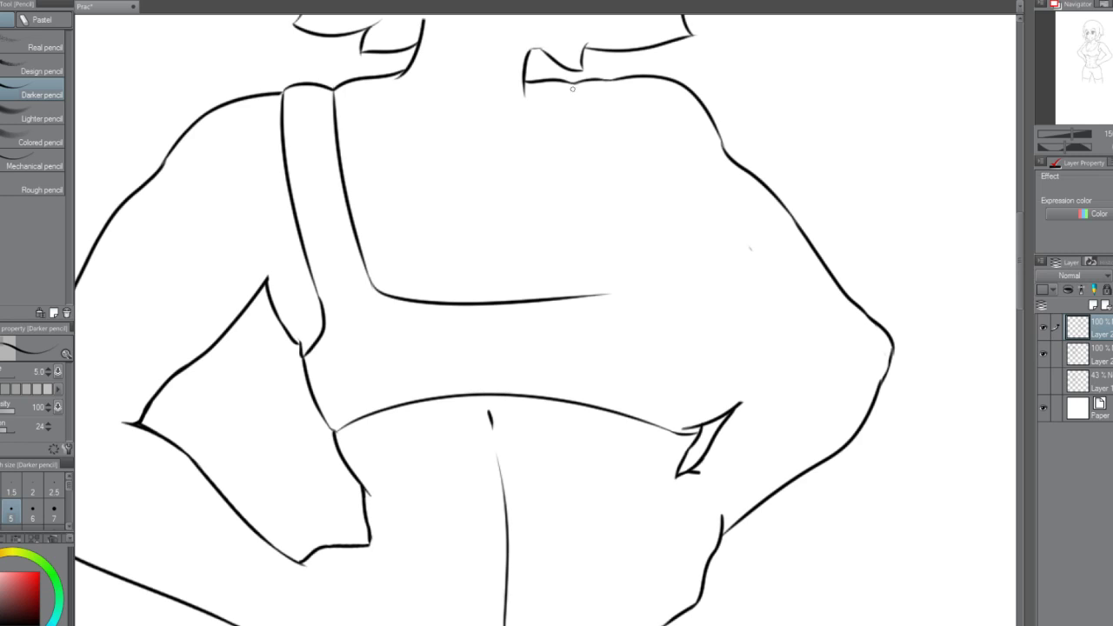
pyautogui.moveTo(572, 87)
pyautogui.mouseDown()
pyautogui.moveTo(580, 211)
pyautogui.moveTo(551, 299)
pyautogui.mouseUp()
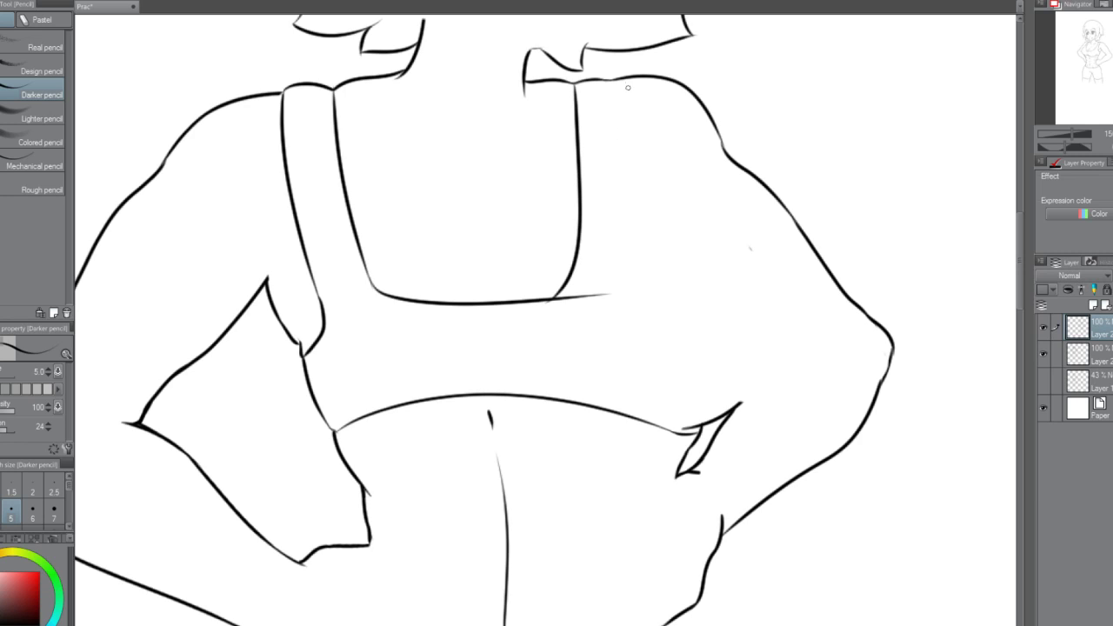
pyautogui.hotkey('ctrl', 'z')
pyautogui.moveTo(574, 84)
pyautogui.mouseDown()
pyautogui.moveTo(583, 224)
pyautogui.moveTo(554, 297)
pyautogui.mouseUp()
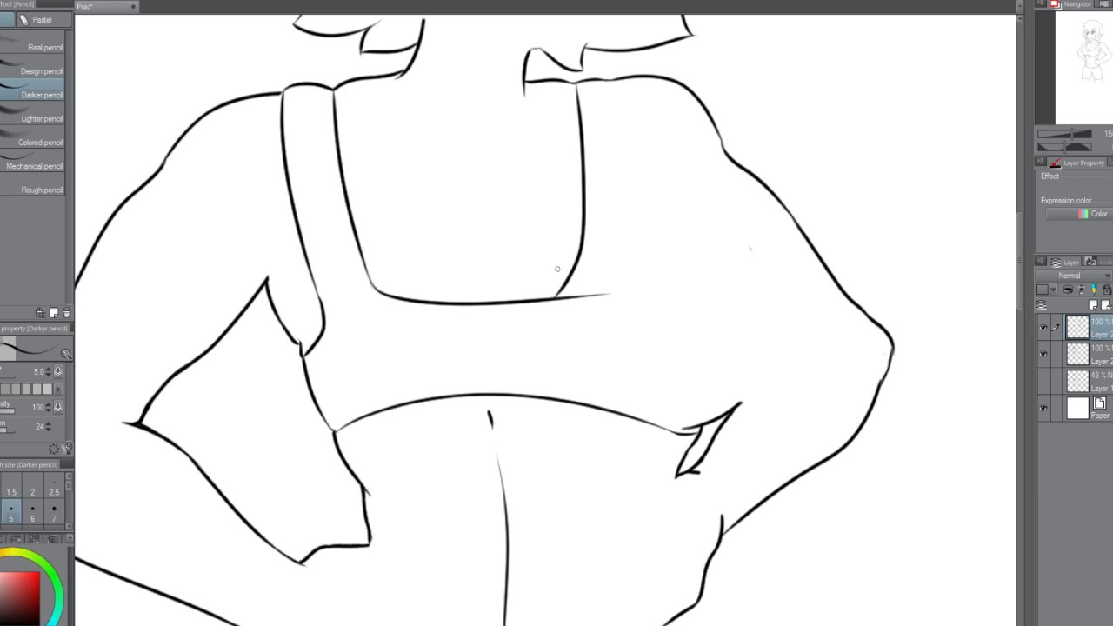
pyautogui.hotkey('ctrl', 'z')
pyautogui.moveTo(572, 84)
pyautogui.mouseDown()
pyautogui.moveTo(571, 277)
pyautogui.moveTo(553, 299)
pyautogui.mouseUp()
pyautogui.hotkey('ctrl', 'z')
pyautogui.moveTo(573, 83)
pyautogui.mouseDown()
pyautogui.moveTo(578, 276)
pyautogui.moveTo(557, 298)
pyautogui.mouseUp()
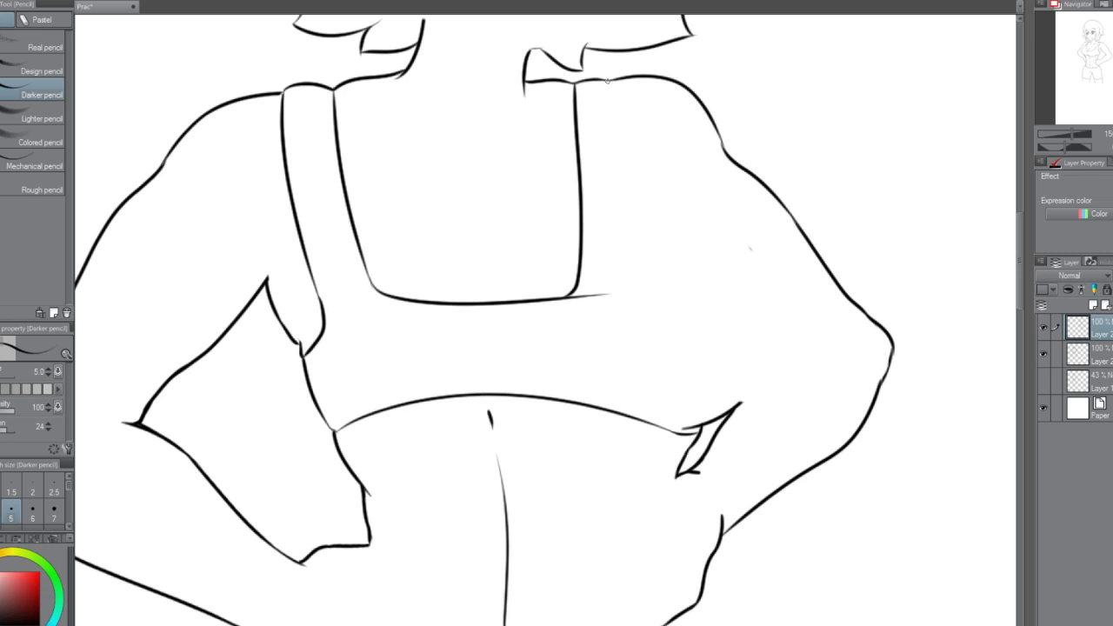
# Draw the far strap's outer edge from the shoulder down to about the height of the back neckline.
pyautogui.moveTo(607, 80); pyautogui.dragTo(626, 197)
pyautogui.hotkey('ctrl', 'z')
pyautogui.hotkey('ctrl', 'z')
pyautogui.moveTo(607, 78); pyautogui.dragTo(621, 172)
pyautogui.hotkey('ctrl', 'z')
pyautogui.moveTo(609, 80); pyautogui.dragTo(635, 228)
pyautogui.hotkey('ctrl', 'z')
pyautogui.moveTo(609, 82); pyautogui.dragTo(633, 295)
pyautogui.scroll(-1, 632, 193)
pyautogui.scroll(-1, 632, 189)
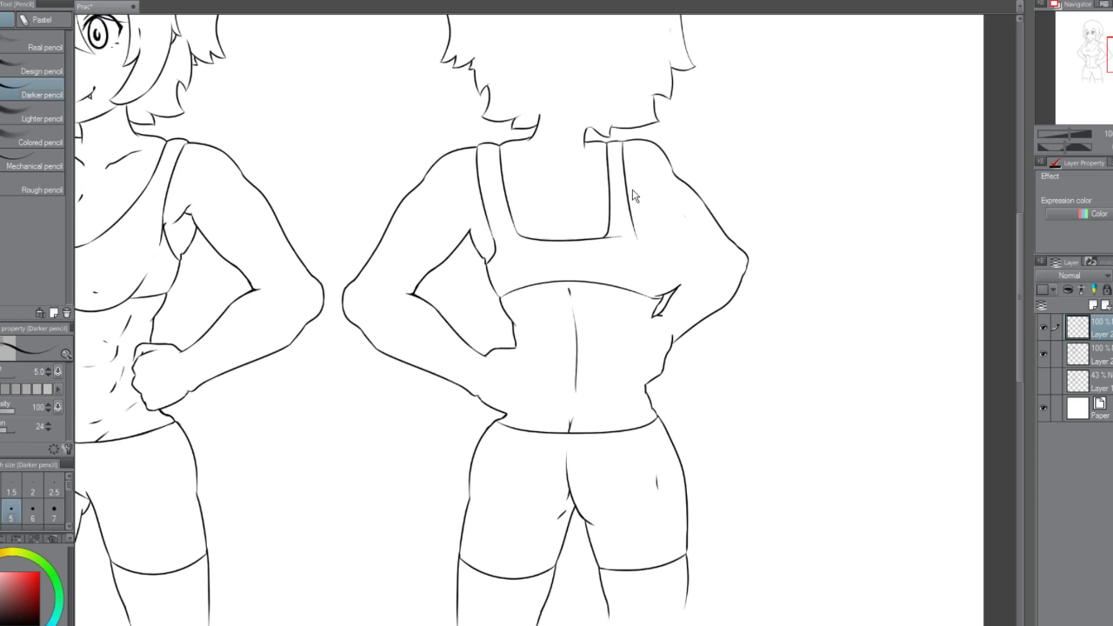
pyautogui.scroll(1, 632, 189)
pyautogui.scroll(-1, 632, 188)
pyautogui.scroll(-2, 633, 195)
pyautogui.scroll(4, 634, 196)
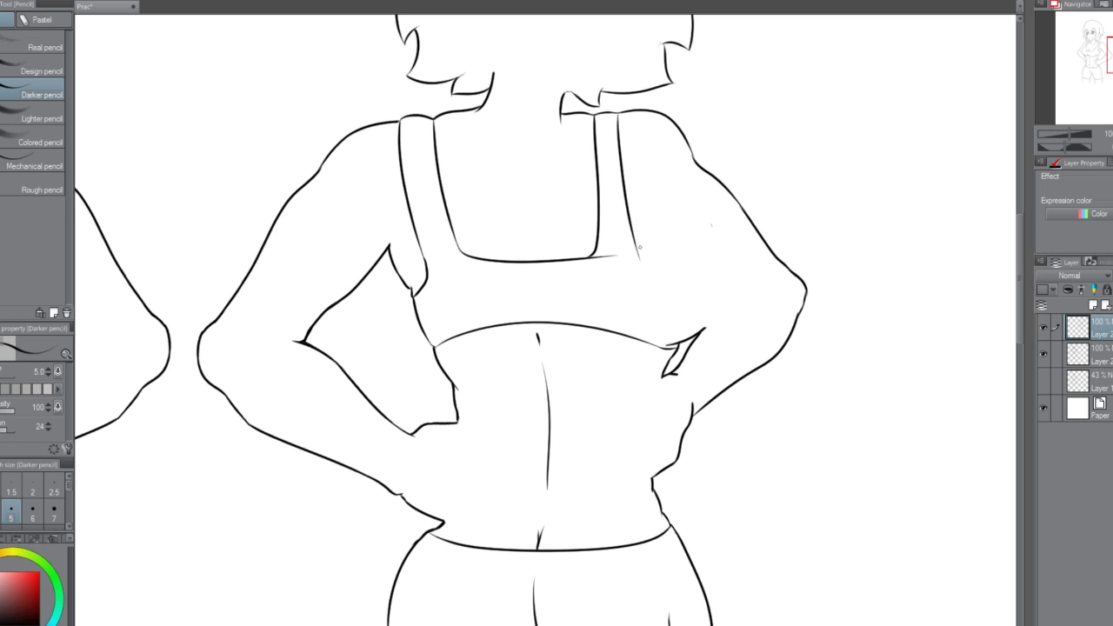
# Draw a short armhole line from the lower end of the far strap's outer edge toward the far arm.
pyautogui.moveTo(640, 252); pyautogui.dragTo(690, 282)
pyautogui.hotkey('ctrl', 'z')
pyautogui.hotkey('ctrl', 'z')
pyautogui.hotkey('ctrl', 'z')
pyautogui.moveTo(636, 243)
pyautogui.mouseDown()
pyautogui.moveTo(680, 250)
pyautogui.moveTo(668, 266)
pyautogui.moveTo(698, 258)
pyautogui.mouseUp()
pyautogui.hotkey('ctrl', 'z')
pyautogui.hotkey('ctrl', 'z')
# Reduce the eraser size and clean up stray marks beside the far armhole line.
pyautogui.press('e')
pyautogui.moveTo(701, 253); pyautogui.dragTo(720, 290)
pyautogui.press('[')
pyautogui.press('[')
pyautogui.press('[')
pyautogui.press('[')
pyautogui.hotkey('ctrl', 'z')
pyautogui.click(705, 268)
pyautogui.scroll(-6, 605, 227)
pyautogui.scroll(4, 644, 234)
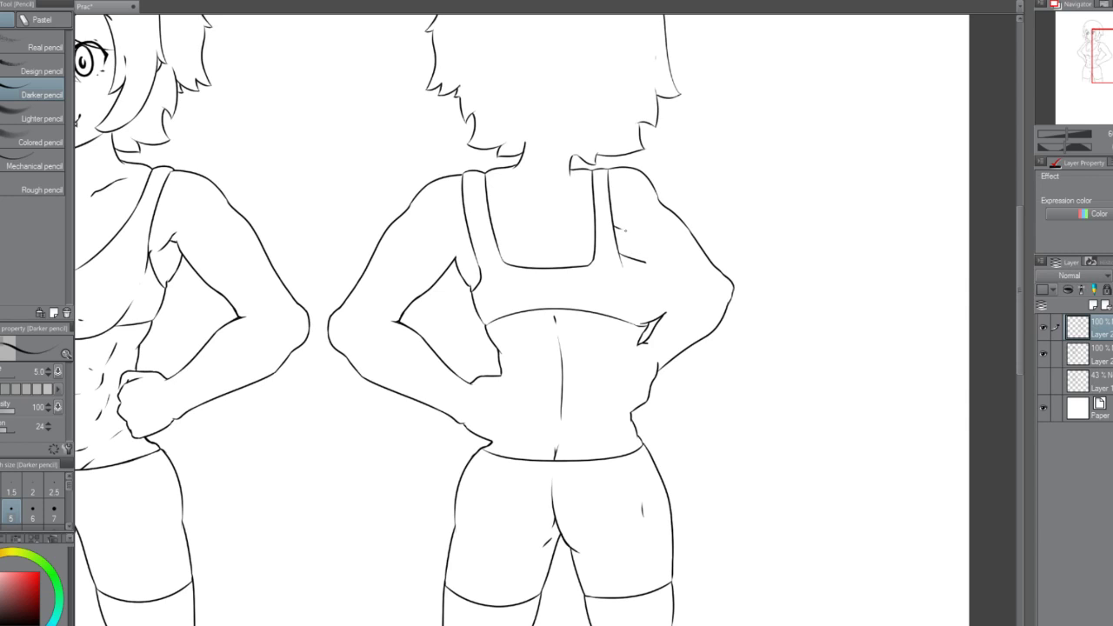
# Try a curved inner edge for the far upper arm and compare the drawing with and without it.
pyautogui.hotkey('ctrl', 'z')
pyautogui.moveTo(631, 238); pyautogui.dragTo(669, 282)
pyautogui.hotkey('ctrl', 'z')
pyautogui.hotkey('ctrl', 'z')
pyautogui.moveTo(630, 239); pyautogui.dragTo(668, 283)
pyautogui.hotkey('ctrl', 'z')
pyautogui.hotkey('ctrl', 'y')
pyautogui.hotkey('ctrl', 'z')
pyautogui.hotkey('ctrl', 'y')
pyautogui.hotkey('ctrl', 'z')
pyautogui.hotkey('ctrl', 'y')
pyautogui.hotkey('ctrl', 'z')
# Try a small stroke at the far arm's inner elbow and toggle the latest strokes to compare versions.
pyautogui.moveTo(675, 284)
pyautogui.mouseDown()
pyautogui.moveTo(672, 300)
pyautogui.moveTo(678, 288)
pyautogui.mouseUp()
pyautogui.hotkey('ctrl', 'z')
pyautogui.hotkey('ctrl', 'z')
pyautogui.hotkey('ctrl', 'y')
pyautogui.hotkey('ctrl', 'z')
pyautogui.hotkey('ctrl', 'y')
pyautogui.hotkey('ctrl', 'z')
pyautogui.hotkey('ctrl', 'y')
pyautogui.hotkey('ctrl', 'z')
pyautogui.hotkey('ctrl', 'y')
pyautogui.hotkey('ctrl', 'z')
pyautogui.hotkey('ctrl', 'y')
pyautogui.hotkey('ctrl', 'z')
pyautogui.hotkey('ctrl', 'y')
pyautogui.hotkey('ctrl', 'z')
pyautogui.hotkey('ctrl', 'z')
pyautogui.hotkey('ctrl', 'z')
# Draw the far arm's inner edge from the armpit to the elbow bend and join it to the forearm gap.
pyautogui.moveTo(625, 224)
pyautogui.mouseDown()
pyautogui.moveTo(663, 290)
pyautogui.moveTo(682, 296)
pyautogui.mouseUp()
pyautogui.hotkey('ctrl', 'z')
pyautogui.hotkey('ctrl', 'z')
pyautogui.moveTo(677, 292); pyautogui.dragTo(654, 314)
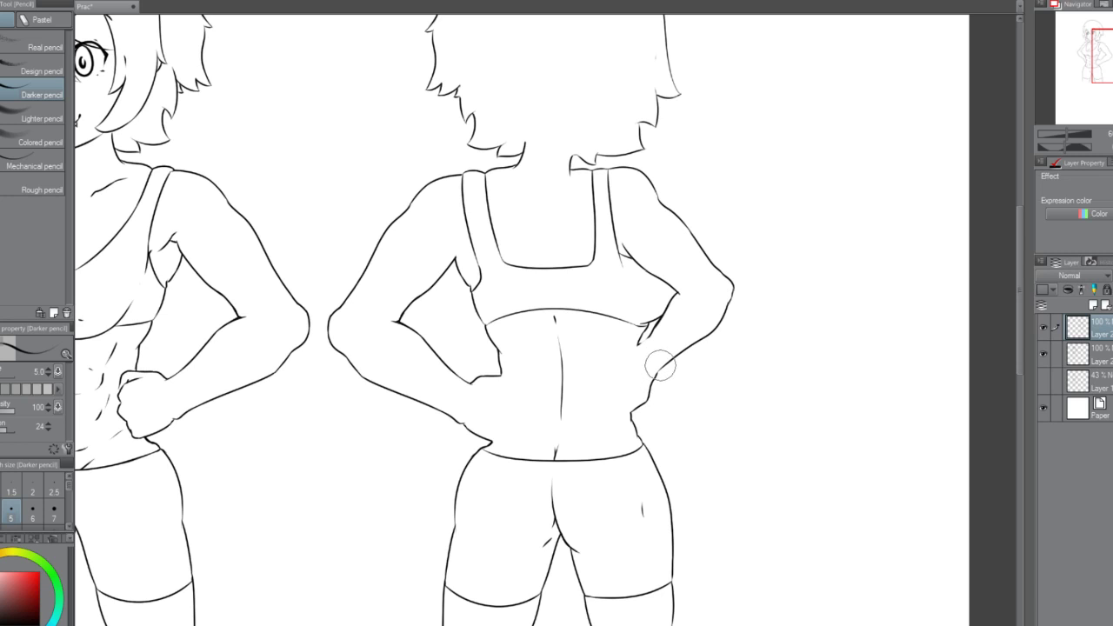
# Tidy the corner at the near arm's inner elbow.
pyautogui.scroll(-1, 654, 355)
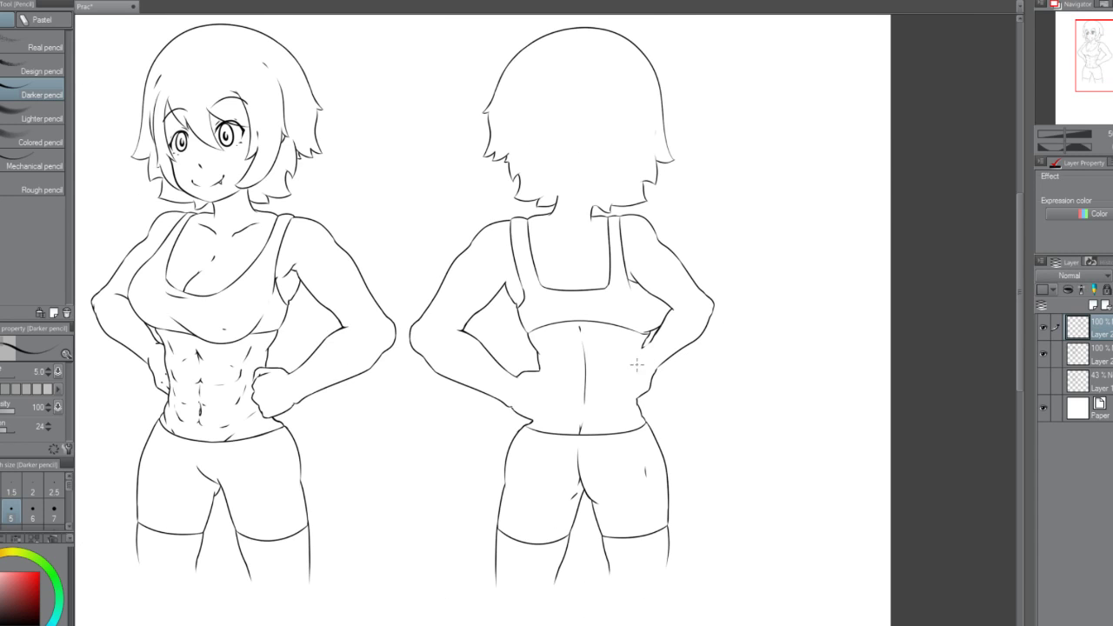
pyautogui.scroll(3, 648, 358)
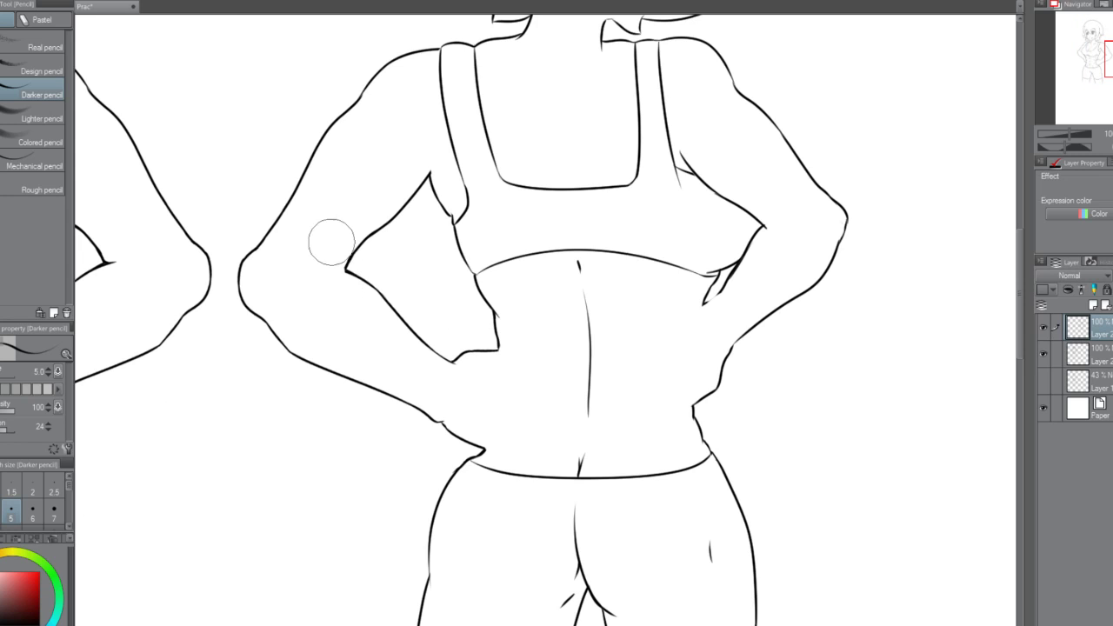
pyautogui.moveTo(343, 263); pyautogui.dragTo(345, 271)
pyautogui.hotkey('ctrl', 'z')
pyautogui.scroll(-3, 346, 263)
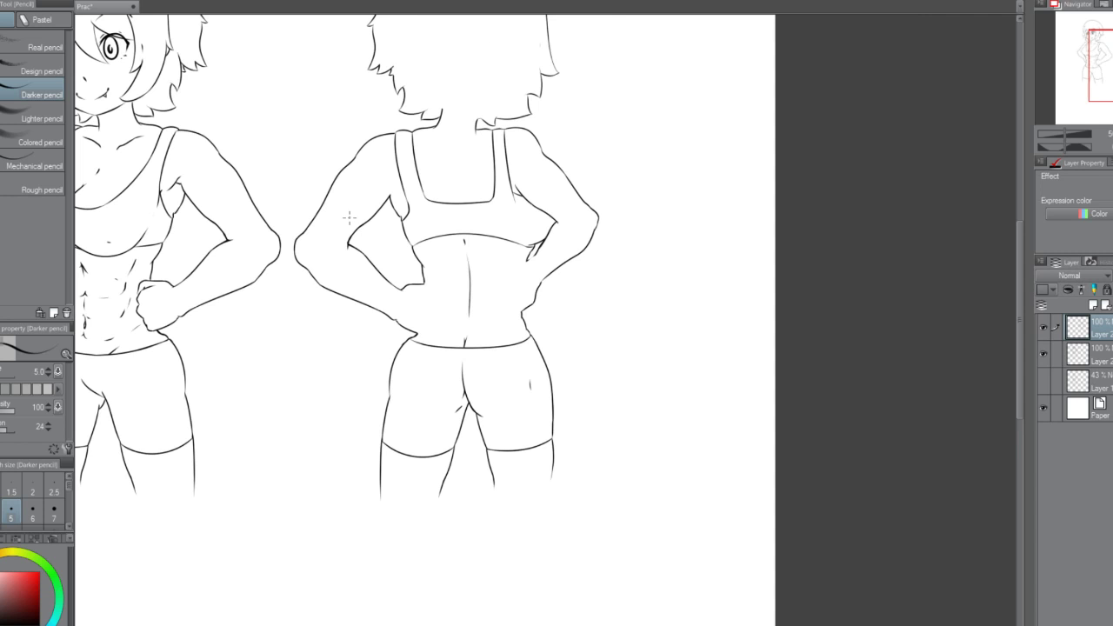
# Tidy the overlapping line ends where they meet at the far arm's inner elbow.
pyautogui.moveTo(666, 624); pyautogui.dragTo(606, 623)
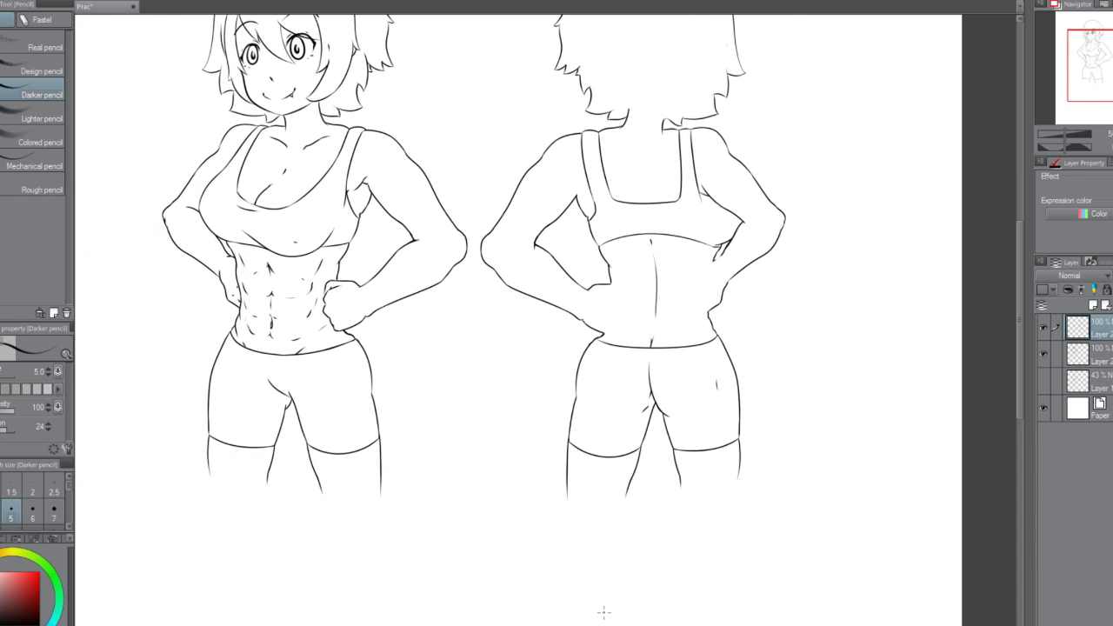
pyautogui.scroll(4, 741, 229)
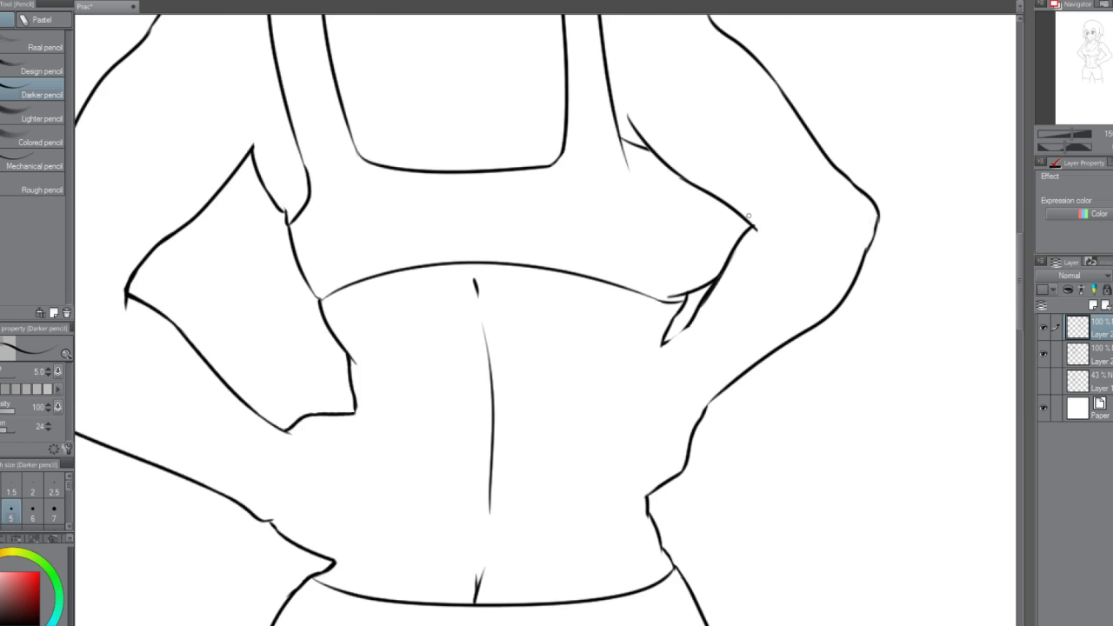
pyautogui.scroll(-2, 750, 219)
pyautogui.scroll(3, 754, 233)
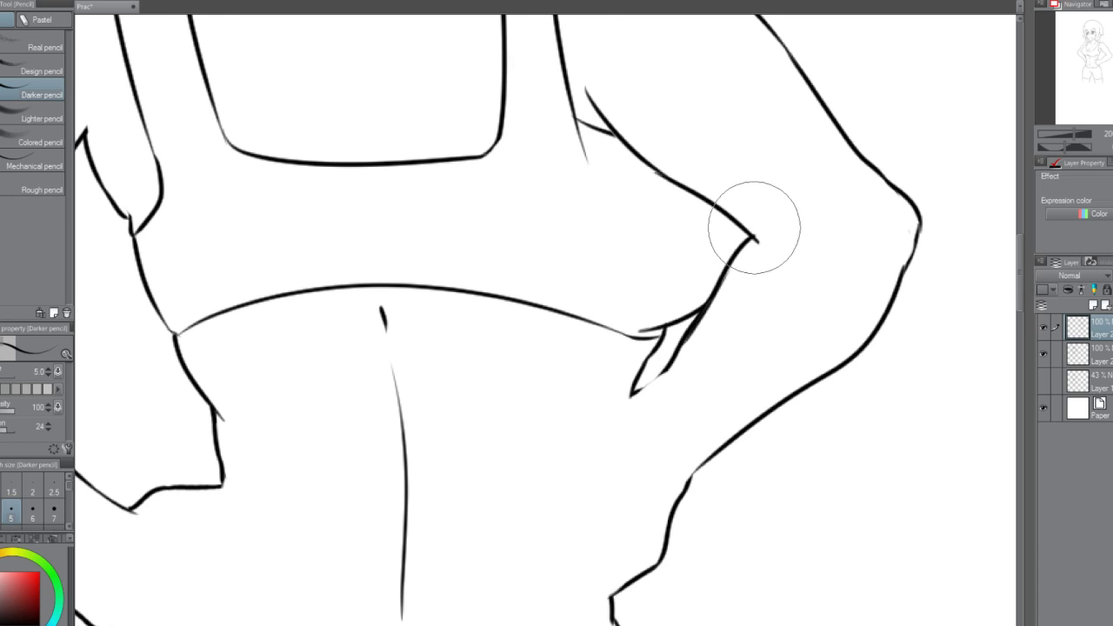
pyautogui.moveTo(743, 226); pyautogui.dragTo(757, 243)
pyautogui.hotkey('ctrl', 'z')
pyautogui.hotkey('ctrl', 'z')
# Compare the whole back view with the front view beside it.
pyautogui.scroll(-4, 762, 240)
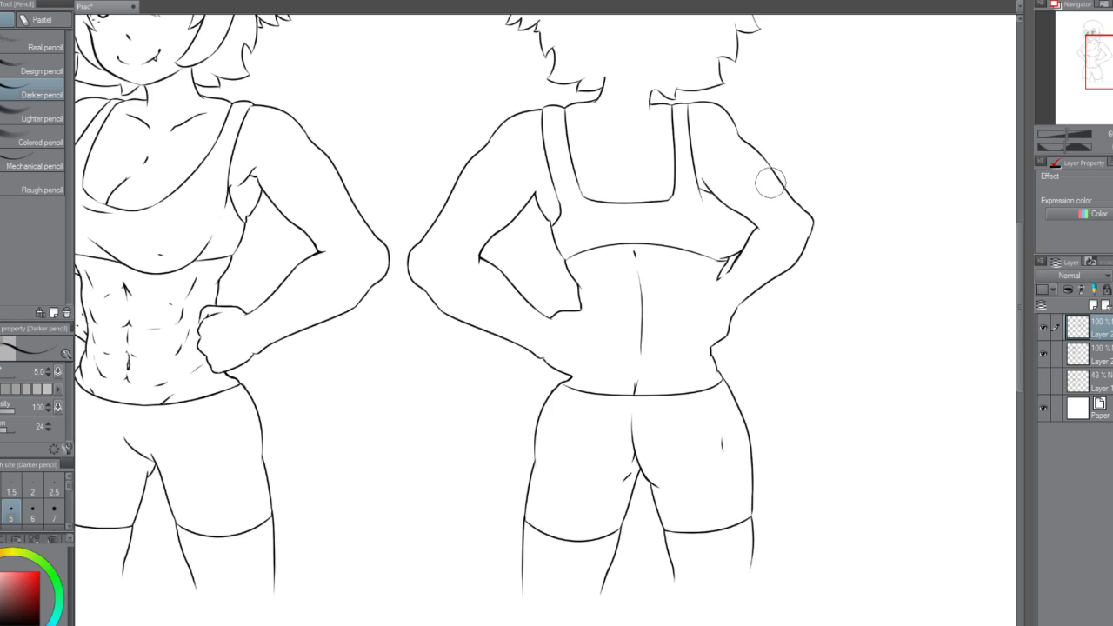
pyautogui.scroll(-1, 768, 181)
pyautogui.scroll(-1, 770, 179)
pyautogui.scroll(-1, 771, 179)
pyautogui.scroll(1, 785, 157)
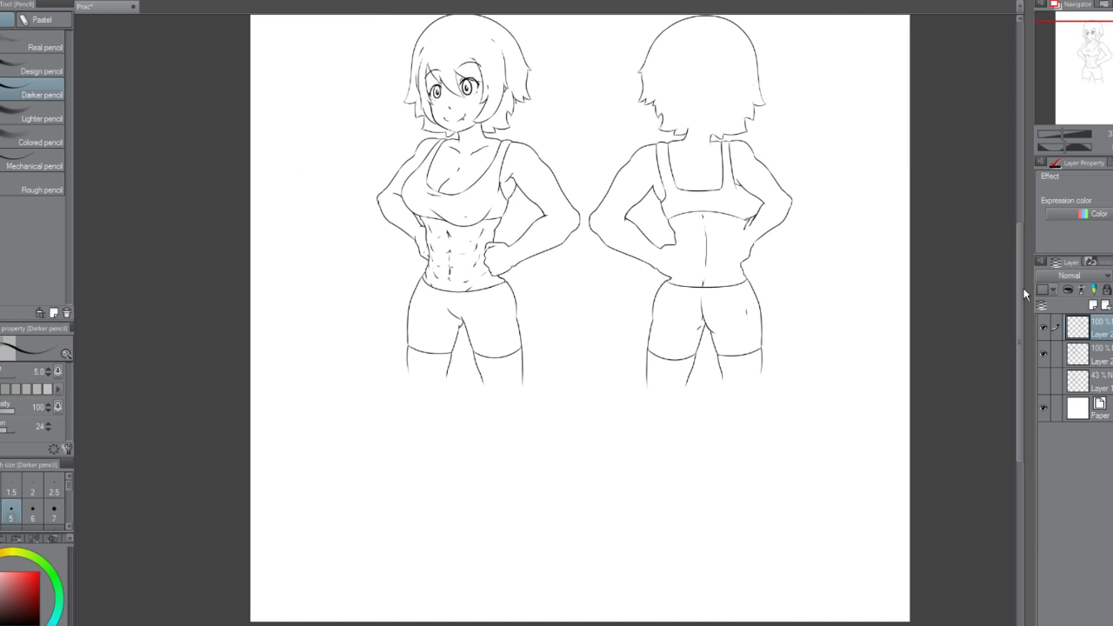
pyautogui.moveTo(1022, 290); pyautogui.dragTo(1026, 251)
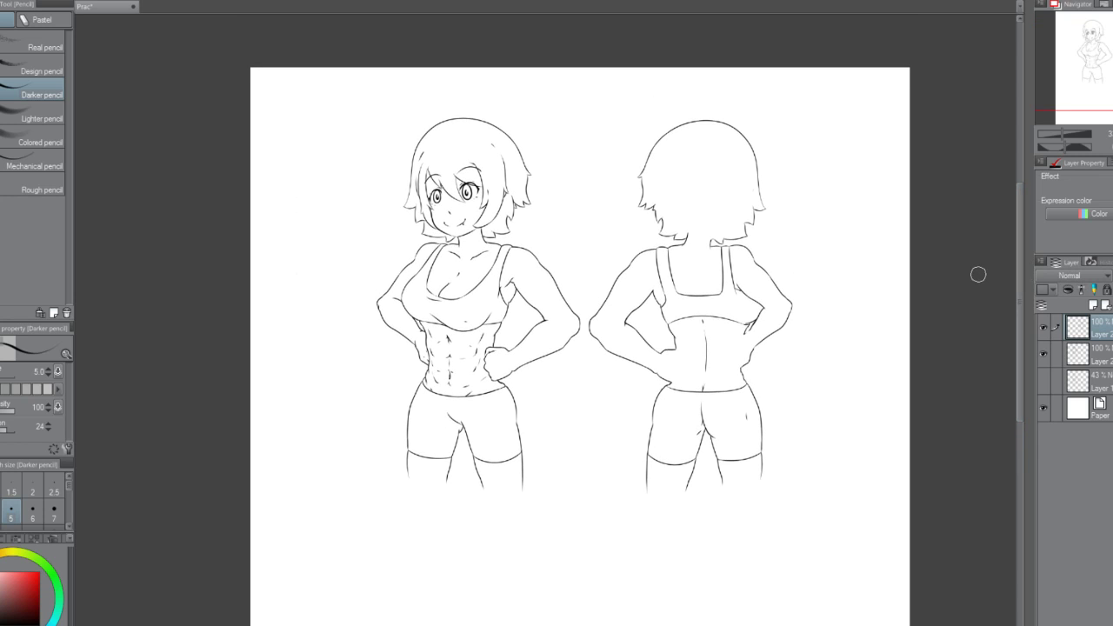
pyautogui.scroll(2, 665, 252)
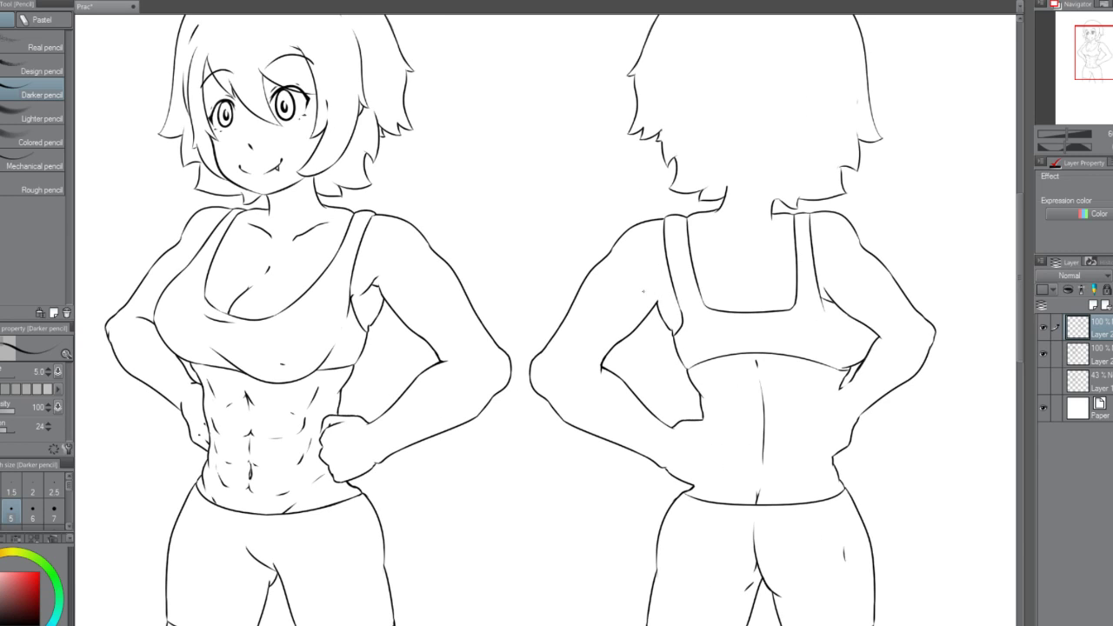
# Draw the shoulder crease rising from the armpit beside the top's left strap on the back view.
pyautogui.hotkey('ctrl', 'z')
pyautogui.moveTo(656, 301)
pyautogui.mouseDown()
pyautogui.moveTo(653, 268)
pyautogui.moveTo(658, 303)
pyautogui.mouseUp()
pyautogui.hotkey('ctrl', 'z')
pyautogui.hotkey('ctrl', 'z')
pyautogui.hotkey('ctrl', 'z')
pyautogui.hotkey('ctrl', 'z')
pyautogui.moveTo(653, 265); pyautogui.dragTo(655, 308)
pyautogui.moveTo(652, 239); pyautogui.dragTo(653, 265)
# Add short spine and muscle marks on the bare upper back inside the top's square neckline.
pyautogui.moveTo(731, 239); pyautogui.dragTo(741, 285)
pyautogui.hotkey('ctrl', 'z')
pyautogui.hotkey('ctrl', 'z')
pyautogui.moveTo(738, 235); pyautogui.dragTo(740, 255)
pyautogui.hotkey('ctrl', 'z')
pyautogui.moveTo(744, 296); pyautogui.dragTo(728, 309)
pyautogui.hotkey('ctrl', 'z')
pyautogui.hotkey('ctrl', 'z')
# Draw pointed hair tips across the nape to close the gap in the lower hairline.
pyautogui.moveTo(741, 211); pyautogui.dragTo(752, 204)
pyautogui.hotkey('ctrl', 'z')
pyautogui.scroll(-2, 769, 202)
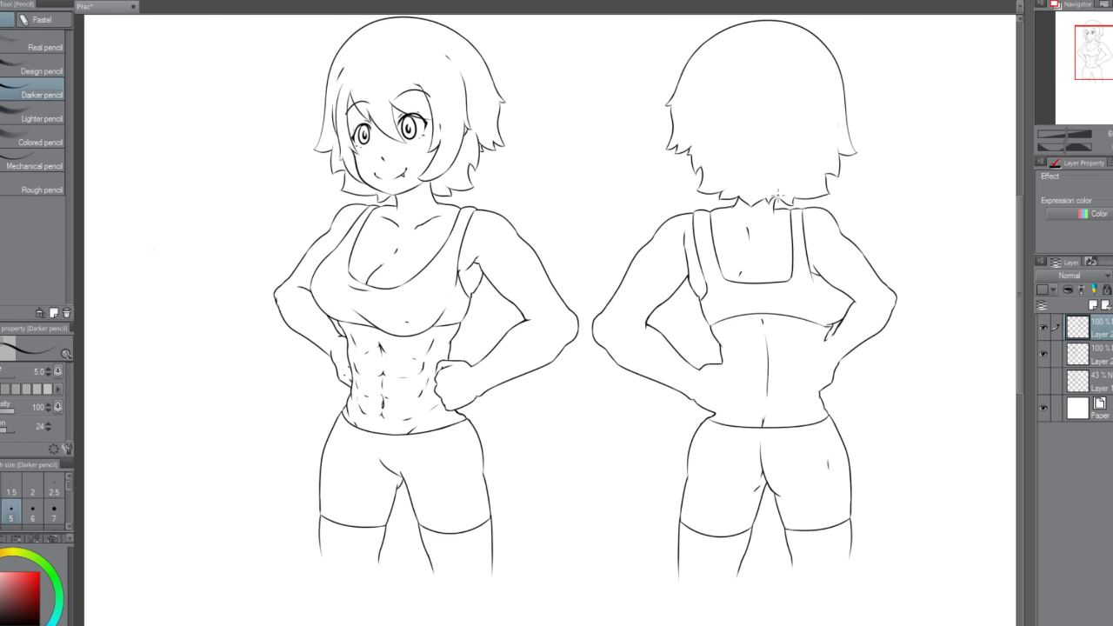
pyautogui.scroll(6, 768, 202)
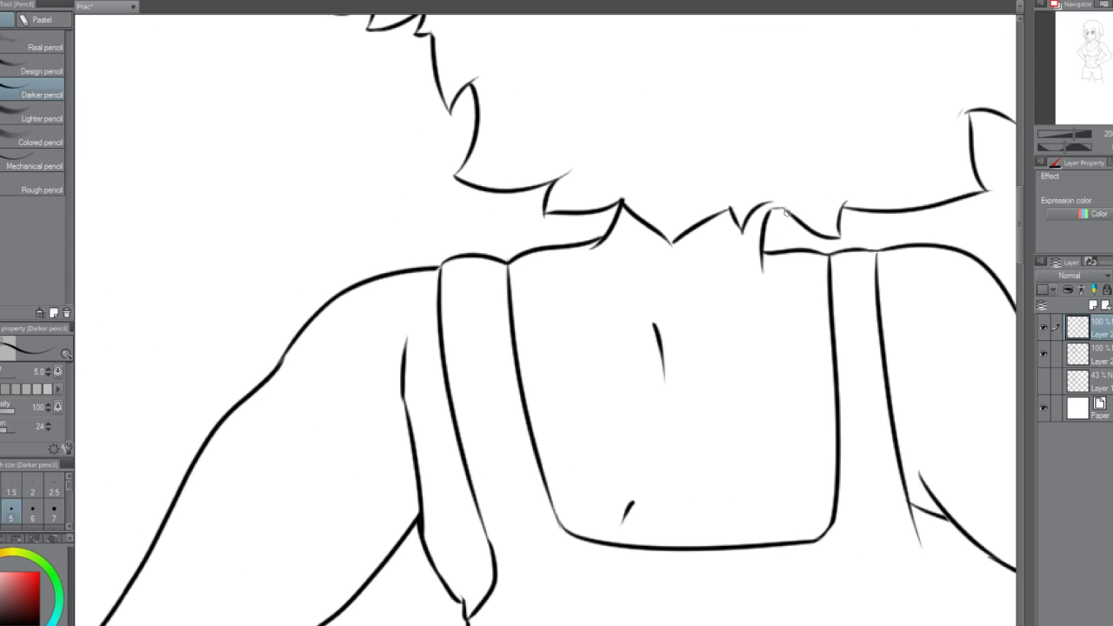
pyautogui.moveTo(770, 199)
pyautogui.mouseDown()
pyautogui.moveTo(805, 223)
pyautogui.moveTo(797, 217)
pyautogui.mouseUp()
pyautogui.hotkey('ctrl', 'z')
pyautogui.hotkey('ctrl', 'z')
pyautogui.scroll(-2, 775, 184)
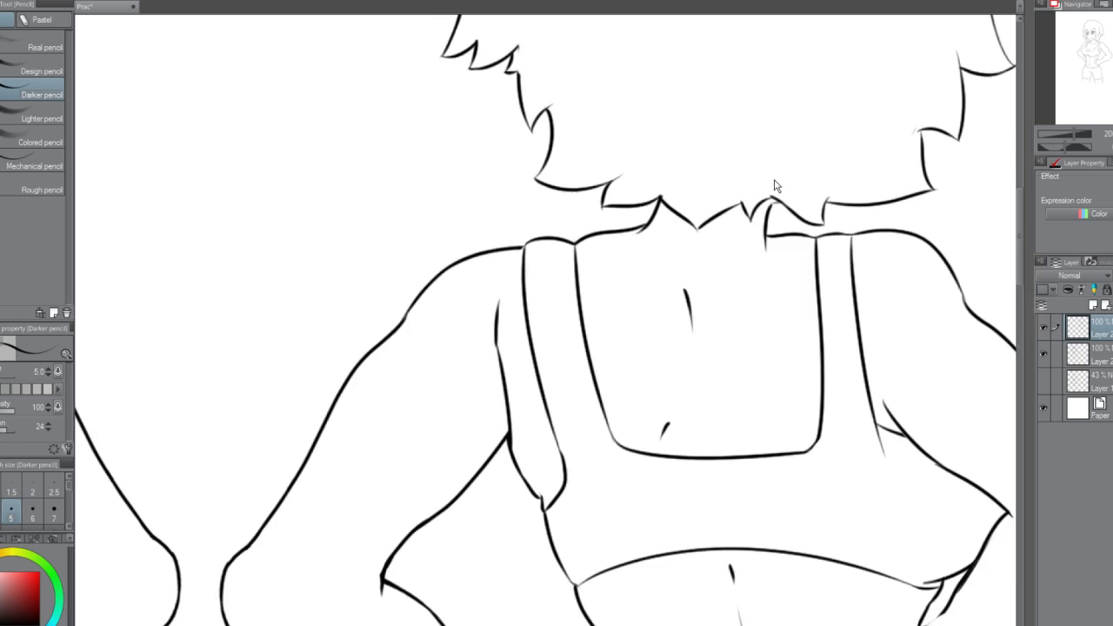
pyautogui.scroll(-3, 779, 169)
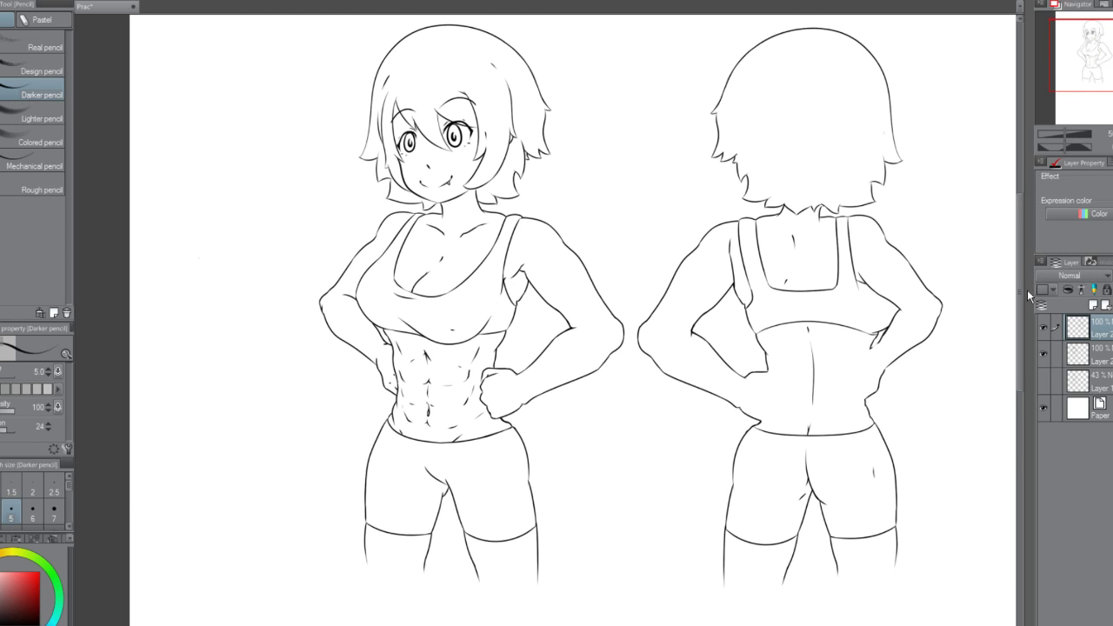
# Draw a zigzag of pointed tips across the middle of the back hair to mark its upper layer.
pyautogui.scroll(4, 826, 174)
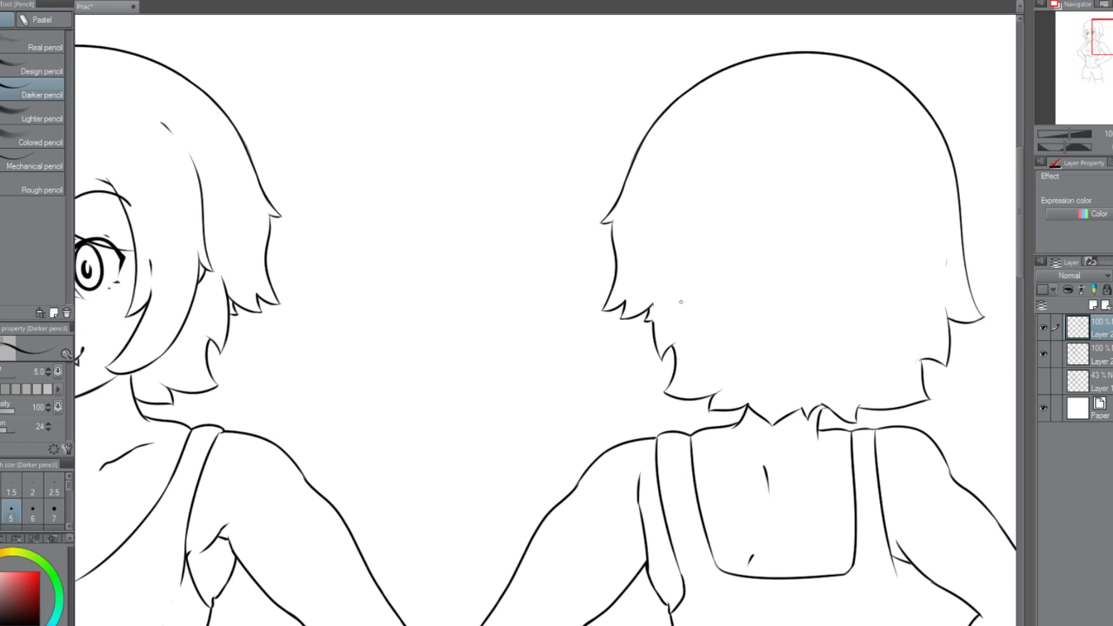
pyautogui.hotkey('ctrl', 'z')
pyautogui.moveTo(691, 300)
pyautogui.mouseDown()
pyautogui.moveTo(699, 313)
pyautogui.moveTo(726, 290)
pyautogui.moveTo(749, 319)
pyautogui.moveTo(779, 292)
pyautogui.moveTo(764, 308)
pyautogui.moveTo(778, 276)
pyautogui.mouseUp()
pyautogui.hotkey('ctrl', 'z')
pyautogui.hotkey('ctrl', 'z')
pyautogui.hotkey('ctrl', 'z')
pyautogui.hotkey('ctrl', 'z')
pyautogui.hotkey('ctrl', 'z')
pyautogui.hotkey('ctrl', 'z')
pyautogui.moveTo(753, 321)
pyautogui.mouseDown()
pyautogui.moveTo(777, 276)
pyautogui.moveTo(768, 285)
pyautogui.moveTo(781, 277)
pyautogui.moveTo(796, 304)
pyautogui.moveTo(777, 278)
pyautogui.moveTo(795, 306)
pyautogui.mouseUp()
pyautogui.hotkey('ctrl', 'z')
pyautogui.hotkey('ctrl', 'z')
pyautogui.hotkey('ctrl', 'z')
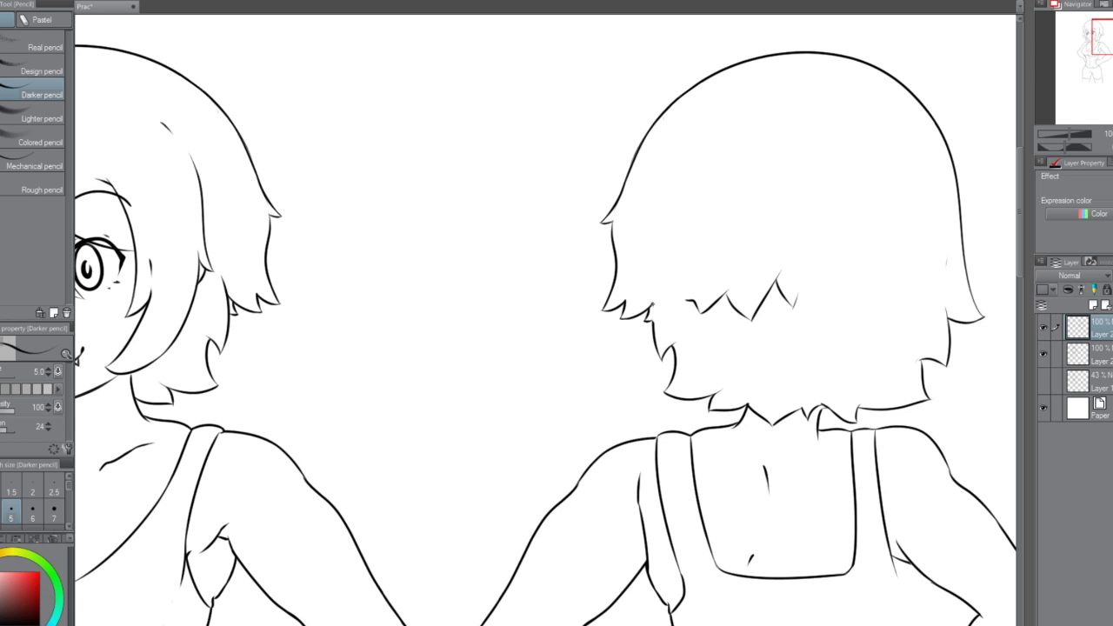
# Extend the upper hair layer's zigzag with small tips to the hair outline on the left.
pyautogui.hotkey('ctrl', 'z')
pyautogui.moveTo(652, 304)
pyautogui.mouseDown()
pyautogui.moveTo(662, 329)
pyautogui.moveTo(689, 302)
pyautogui.mouseUp()
pyautogui.hotkey('ctrl', 'z')
pyautogui.hotkey('ctrl', 'z')
pyautogui.hotkey('ctrl', 'z')
pyautogui.hotkey('ctrl', 'z')
pyautogui.moveTo(684, 302); pyautogui.dragTo(689, 311)
# Continue the upper layer's zigzag with further pointed tips toward the right side of the hair.
pyautogui.moveTo(790, 308); pyautogui.dragTo(801, 292)
pyautogui.hotkey('ctrl', 'z')
pyautogui.hotkey('ctrl', 'z')
pyautogui.moveTo(785, 297)
pyautogui.mouseDown()
pyautogui.moveTo(798, 314)
pyautogui.moveTo(826, 290)
pyautogui.moveTo(864, 322)
pyautogui.mouseUp()
pyautogui.hotkey('ctrl', 'z')
pyautogui.hotkey('ctrl', 'z')
pyautogui.hotkey('ctrl', 'z')
pyautogui.hotkey('ctrl', 'z')
pyautogui.hotkey('ctrl', 'z')
pyautogui.hotkey('ctrl', 'z')
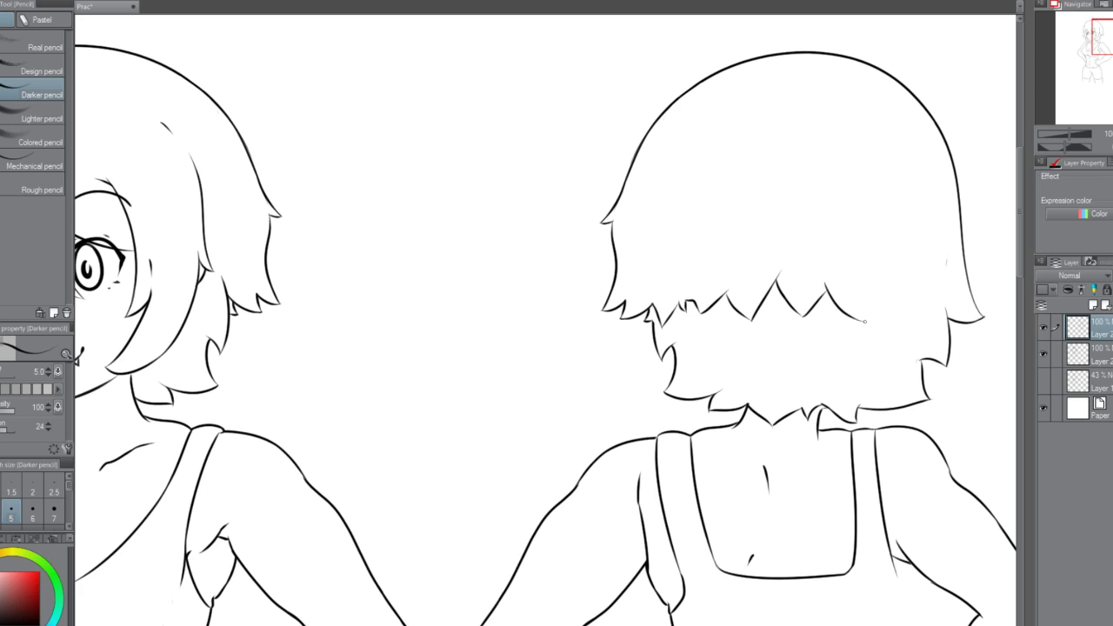
# Try to carry the zigzag tips on to the right edge of the hair.
pyautogui.hotkey('ctrl', 'z')
pyautogui.moveTo(825, 284)
pyautogui.mouseDown()
pyautogui.moveTo(839, 309)
pyautogui.moveTo(867, 266)
pyautogui.mouseUp()
pyautogui.hotkey('ctrl', 'z')
pyautogui.hotkey('ctrl', 'z')
pyautogui.moveTo(838, 311)
pyautogui.mouseDown()
pyautogui.moveTo(870, 273)
pyautogui.moveTo(888, 309)
pyautogui.mouseUp()
pyautogui.hotkey('ctrl', 'z')
pyautogui.hotkey('ctrl', 'z')
pyautogui.scroll(-4, 876, 290)
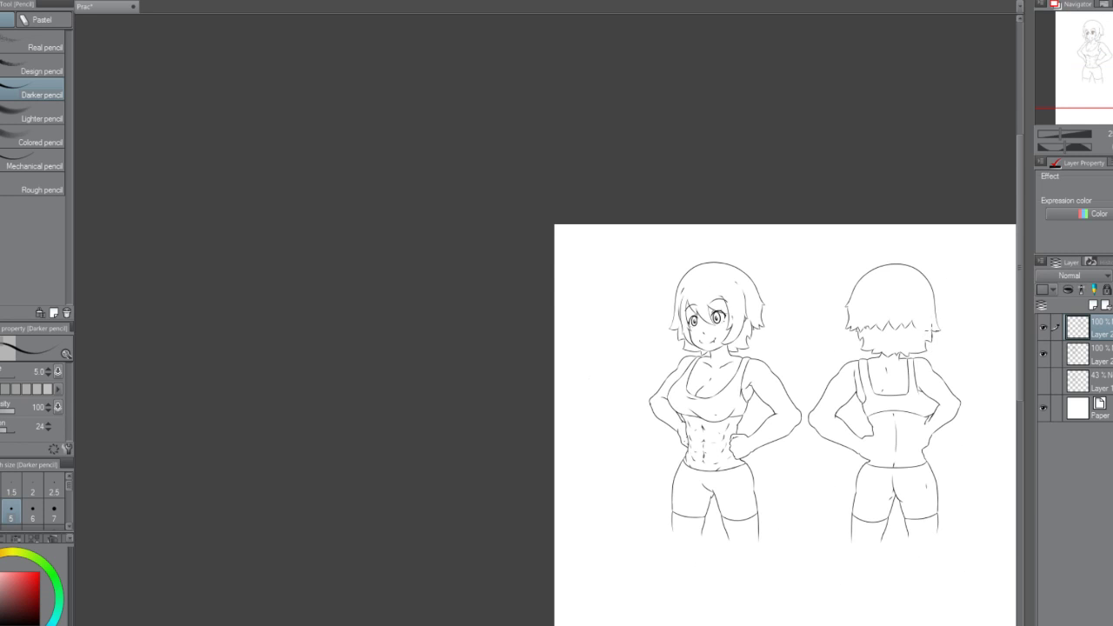
pyautogui.scroll(2, 932, 328)
pyautogui.scroll(-2, 938, 317)
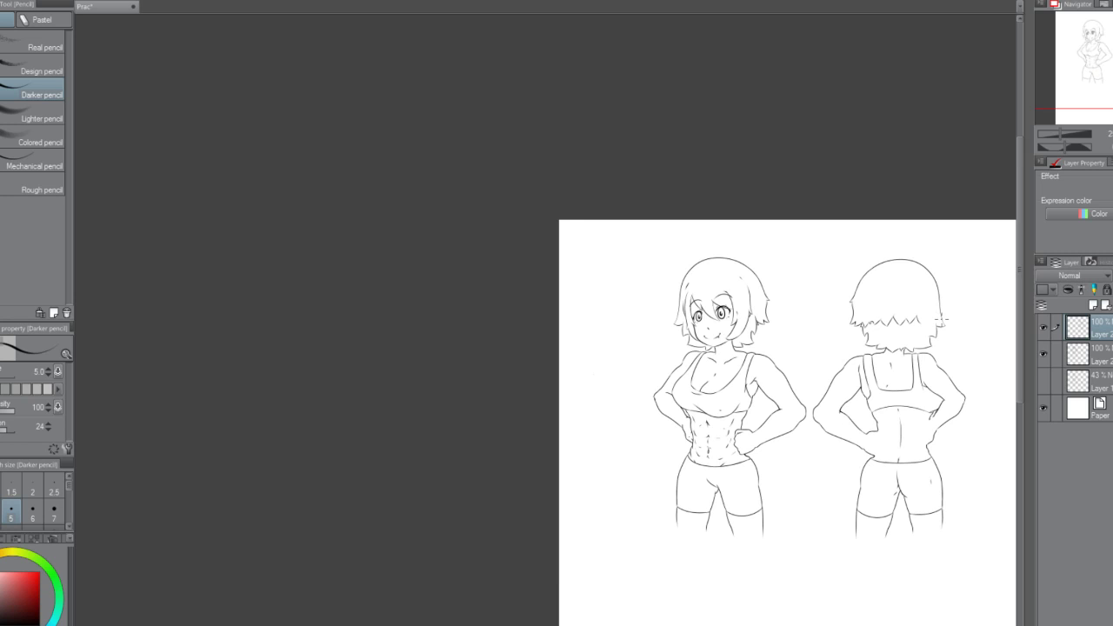
pyautogui.scroll(4, 943, 320)
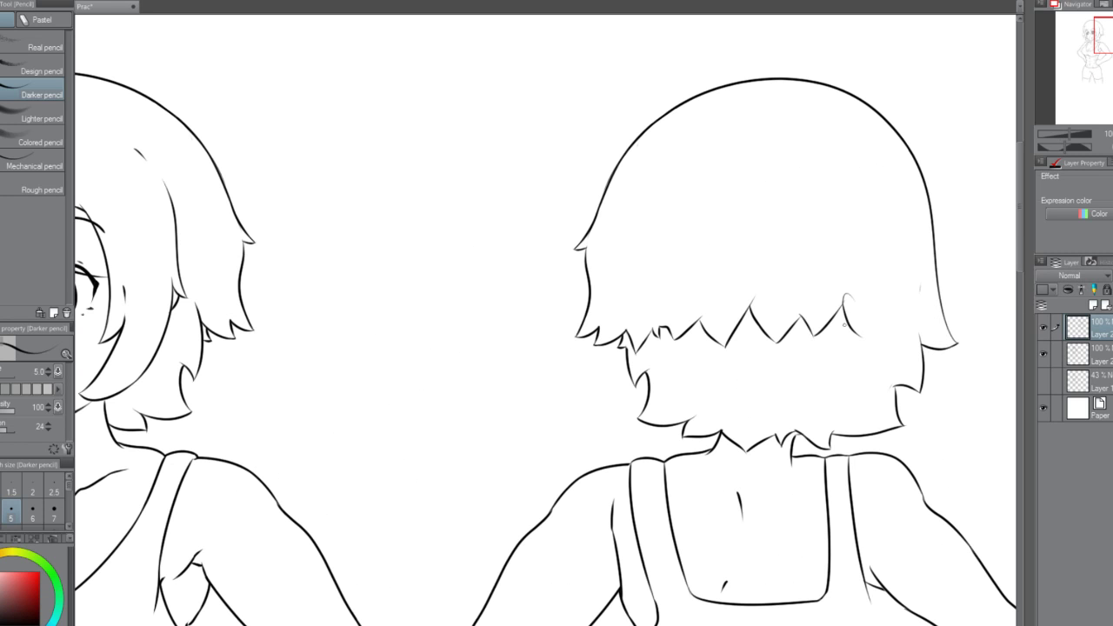
# Erase the rightmost tips of the upper hair layer and redraw them uneven, joining the right hair outline.
pyautogui.hotkey('ctrl', 'z')
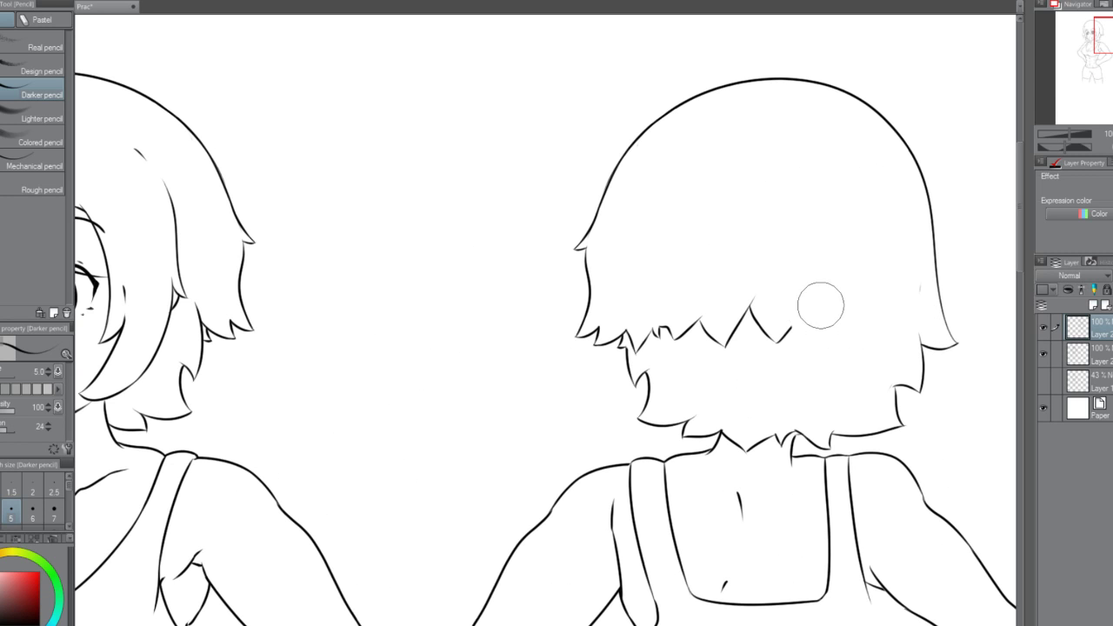
pyautogui.moveTo(819, 306)
pyautogui.mouseDown()
pyautogui.moveTo(803, 348)
pyautogui.moveTo(804, 307)
pyautogui.moveTo(765, 325)
pyautogui.moveTo(785, 346)
pyautogui.mouseUp()
pyautogui.moveTo(786, 348)
pyautogui.mouseDown()
pyautogui.moveTo(823, 317)
pyautogui.moveTo(851, 358)
pyautogui.moveTo(877, 340)
pyautogui.moveTo(870, 332)
pyautogui.moveTo(888, 357)
pyautogui.moveTo(870, 331)
pyautogui.moveTo(897, 366)
pyautogui.moveTo(913, 339)
pyautogui.mouseUp()
pyautogui.hotkey('ctrl', 'z')
pyautogui.hotkey('ctrl', 'z')
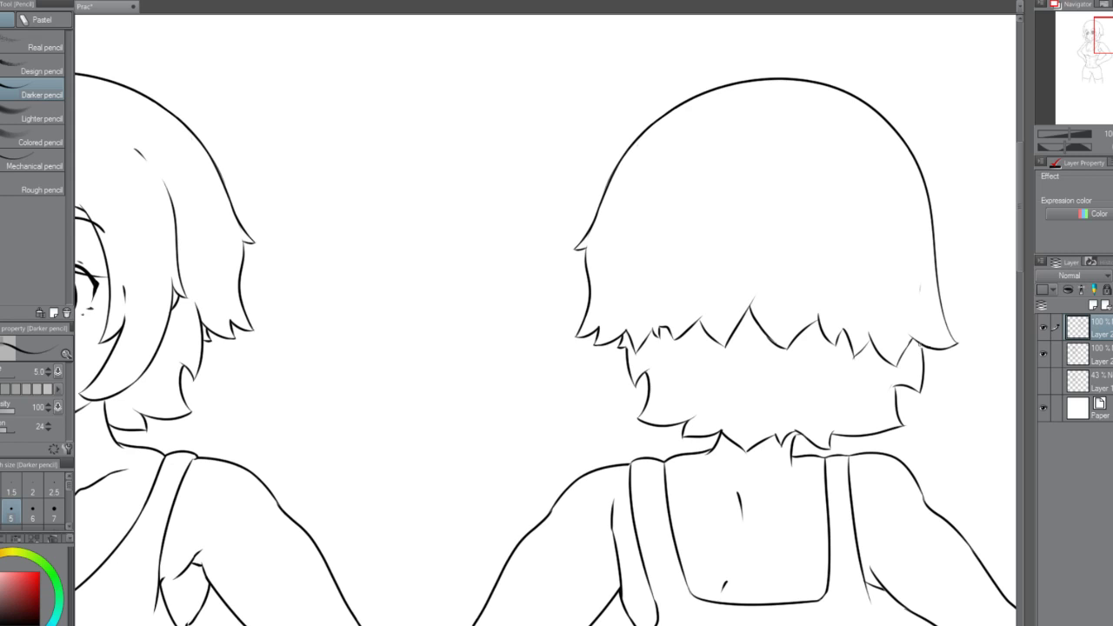
pyautogui.scroll(-1, 918, 291)
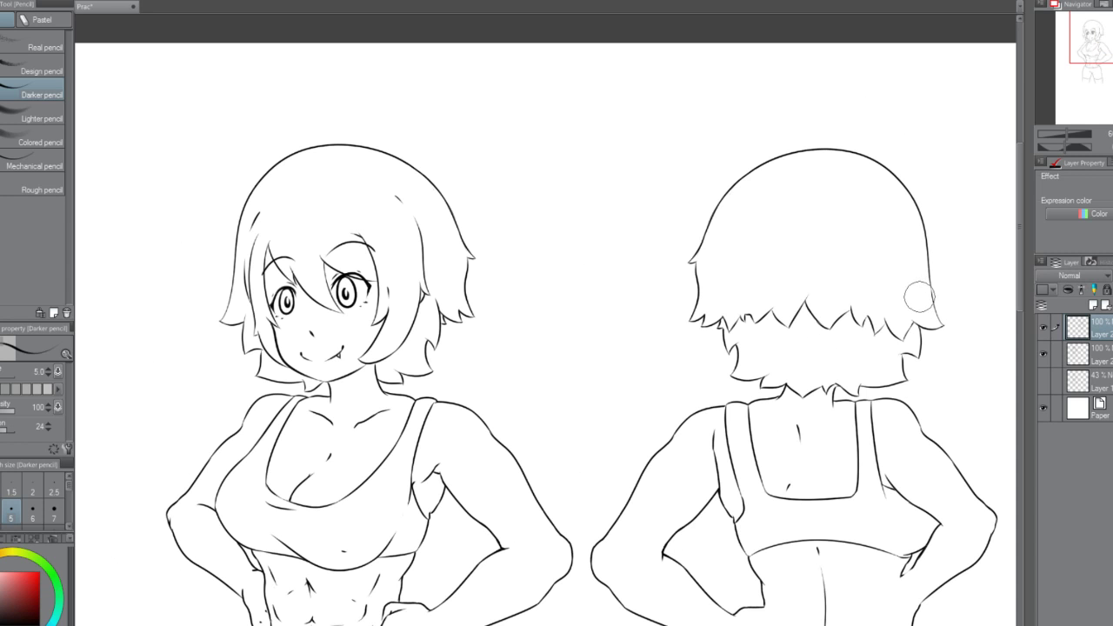
pyautogui.scroll(1, 917, 261)
pyautogui.scroll(-2, 917, 224)
pyautogui.scroll(-1, 917, 220)
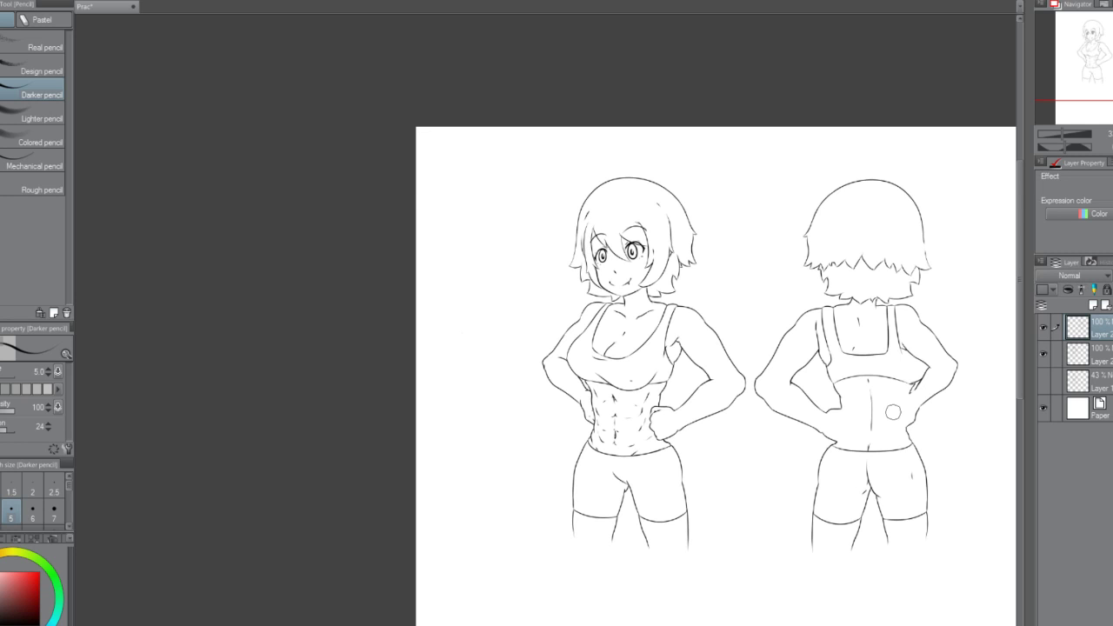
# Break up the smooth right edge of the back hair with a small pointed notch above its lower tip.
pyautogui.scroll(5, 913, 336)
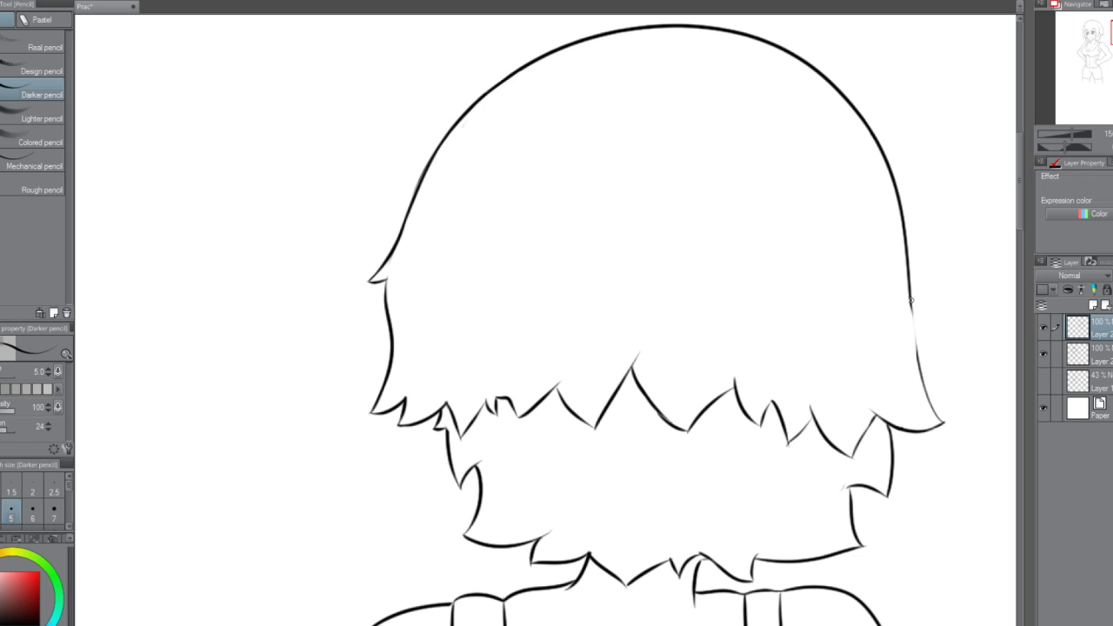
pyautogui.scroll(-3, 918, 348)
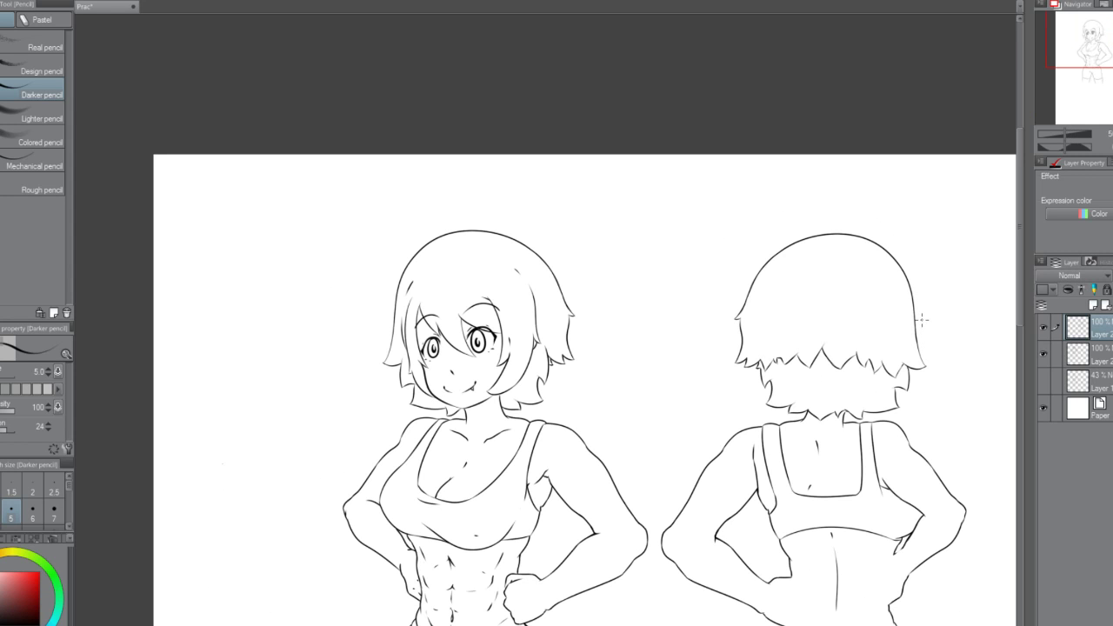
pyautogui.scroll(3, 919, 322)
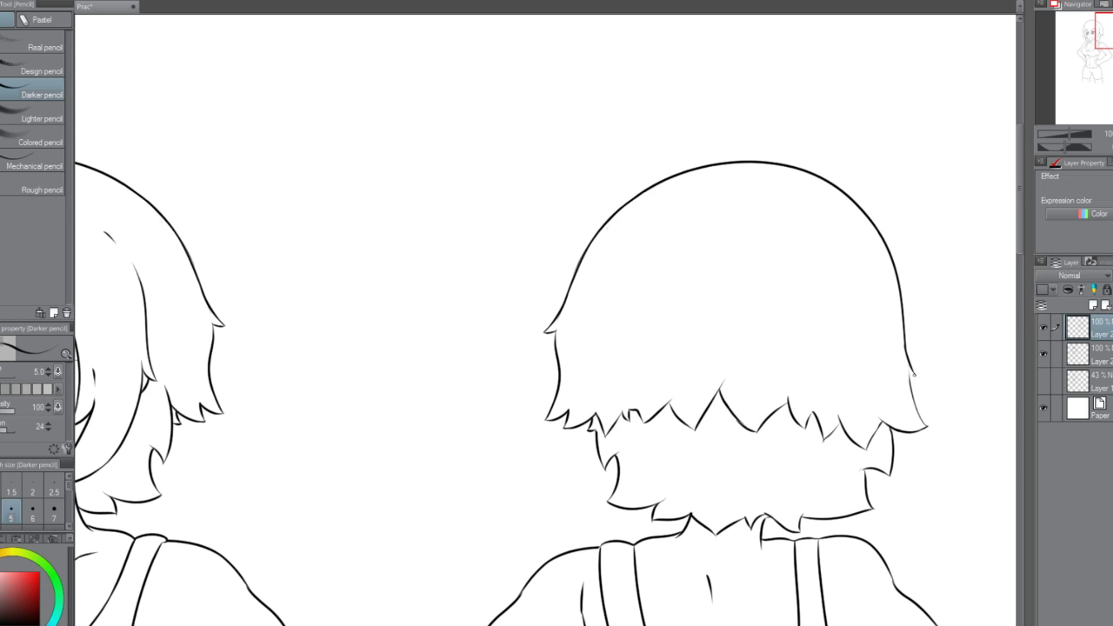
pyautogui.scroll(-2, 912, 378)
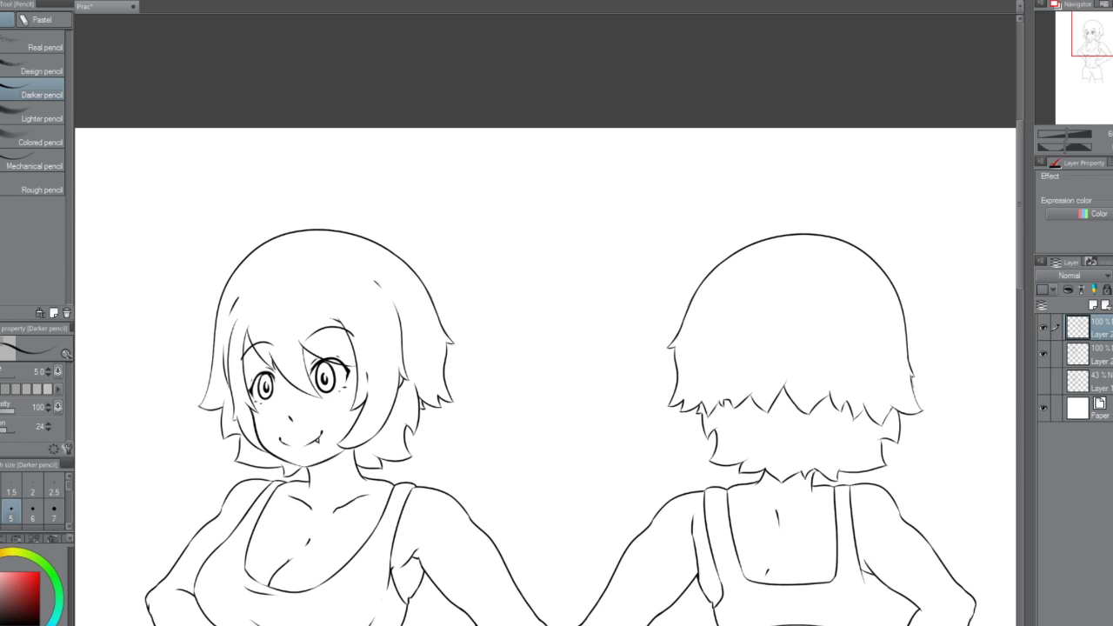
pyautogui.scroll(3, 912, 375)
pyautogui.scroll(-5, 913, 392)
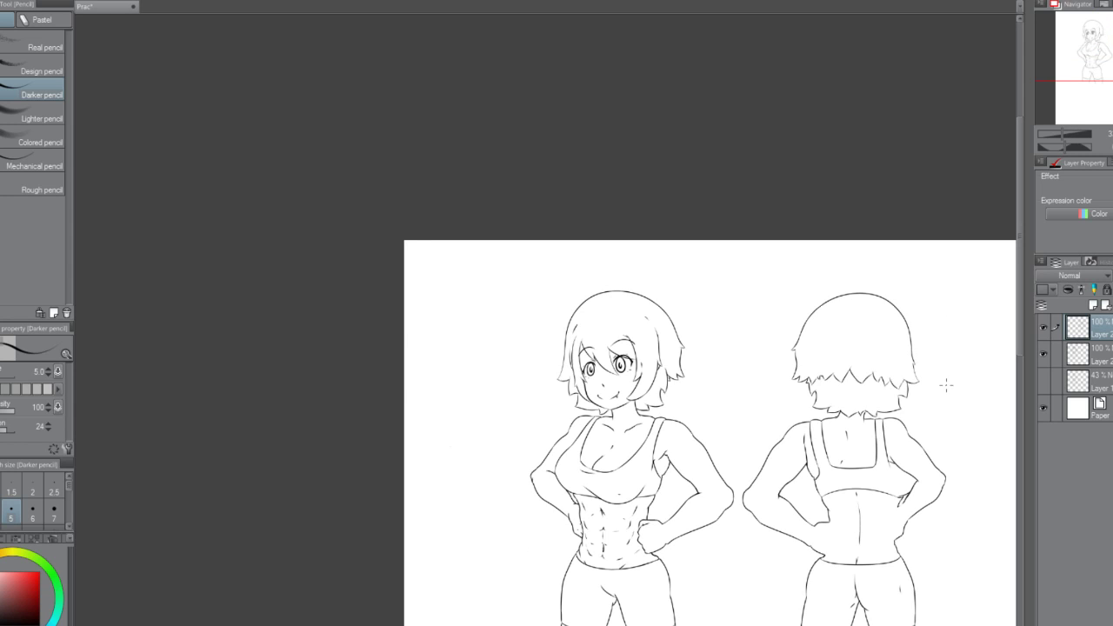
pyautogui.scroll(2, 946, 385)
pyautogui.scroll(-2, 946, 385)
pyautogui.scroll(1, 949, 384)
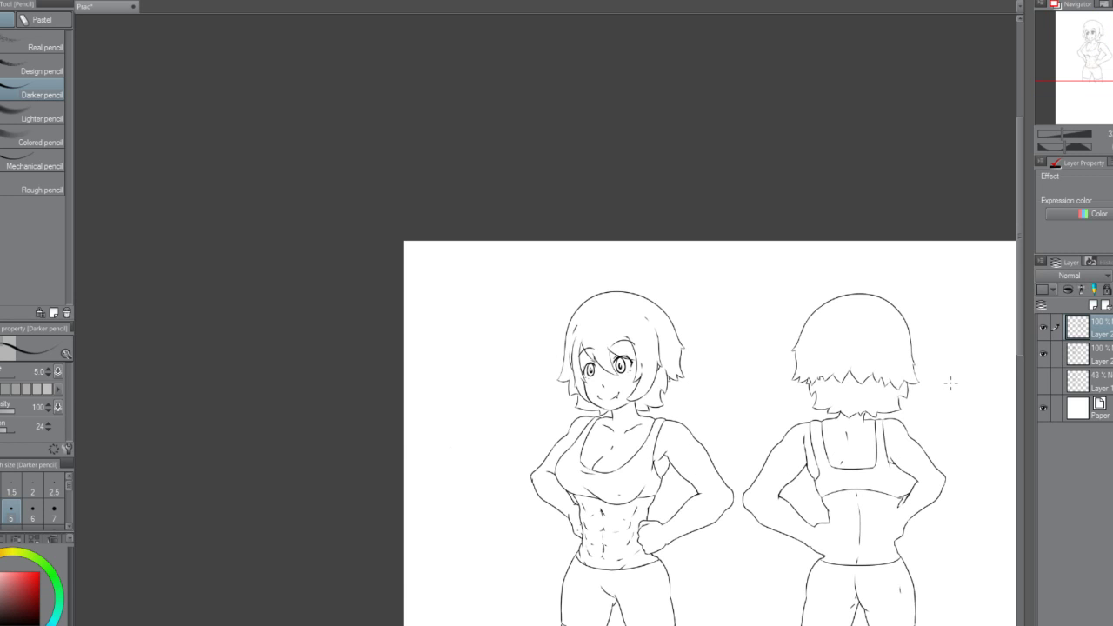
# Draw the waist edge running down in front of the left hand to the waistband.
pyautogui.moveTo(1018, 322); pyautogui.dragTo(1012, 377)
pyautogui.scroll(-1, 944, 392)
pyautogui.scroll(3, 928, 390)
pyautogui.scroll(2, 808, 398)
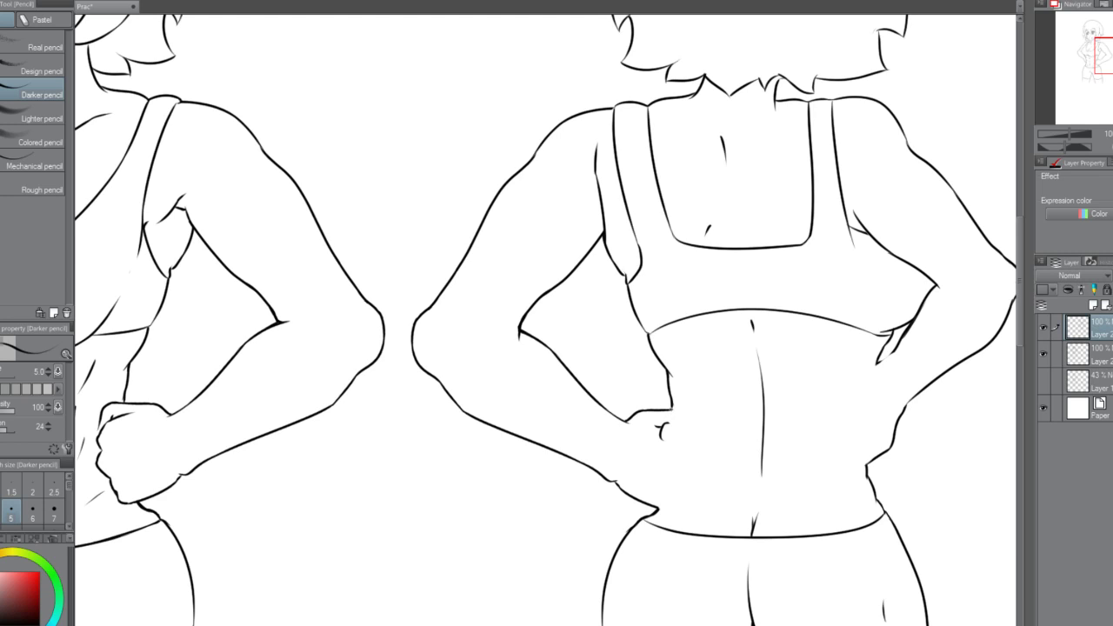
pyautogui.hotkey('ctrl', 'z')
pyautogui.moveTo(672, 409); pyautogui.dragTo(659, 496)
pyautogui.hotkey('ctrl', 'z')
pyautogui.hotkey('ctrl', 'z')
# Draw a row of small rounded finger bumps along the left hand where it meets the waist.
pyautogui.moveTo(669, 426); pyautogui.dragTo(659, 506)
pyautogui.hotkey('ctrl', 'z')
pyautogui.moveTo(662, 439); pyautogui.dragTo(658, 487)
pyautogui.hotkey('ctrl', 'z')
pyautogui.hotkey('ctrl', 'z')
pyautogui.hotkey('ctrl', 'z')
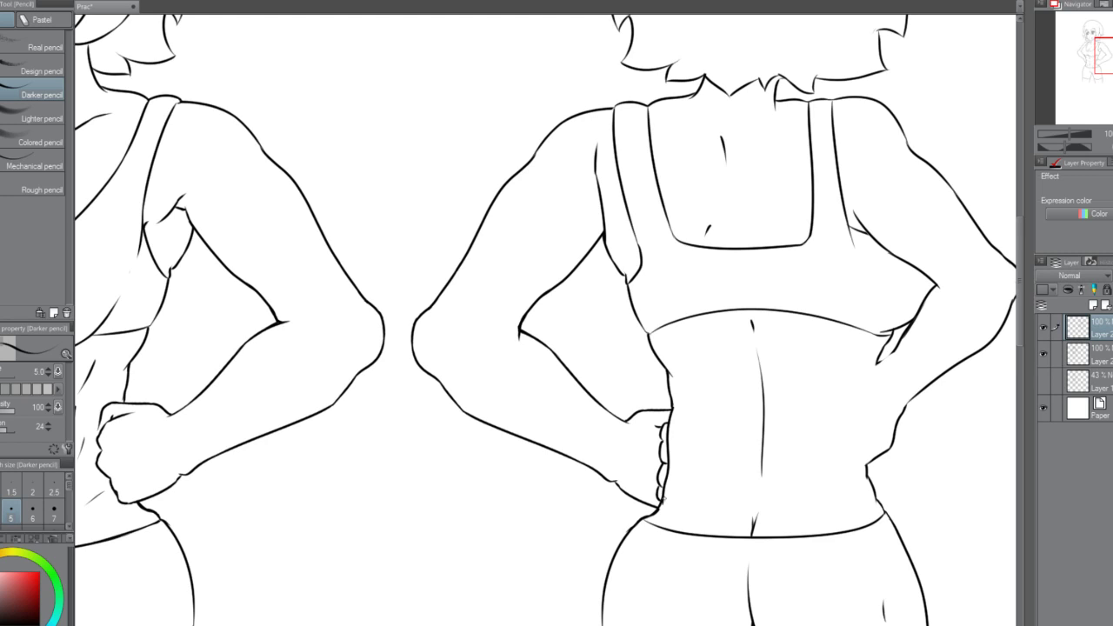
pyautogui.scroll(-4, 664, 443)
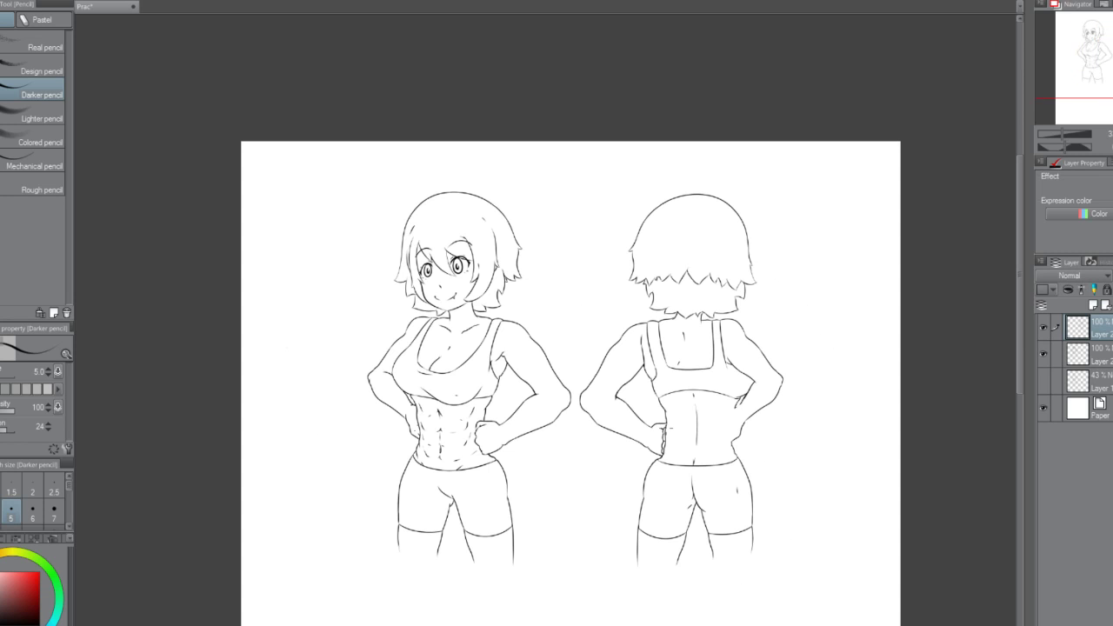
# Try adding crease and contour lines to the back of the left hand.
pyautogui.scroll(4, 662, 429)
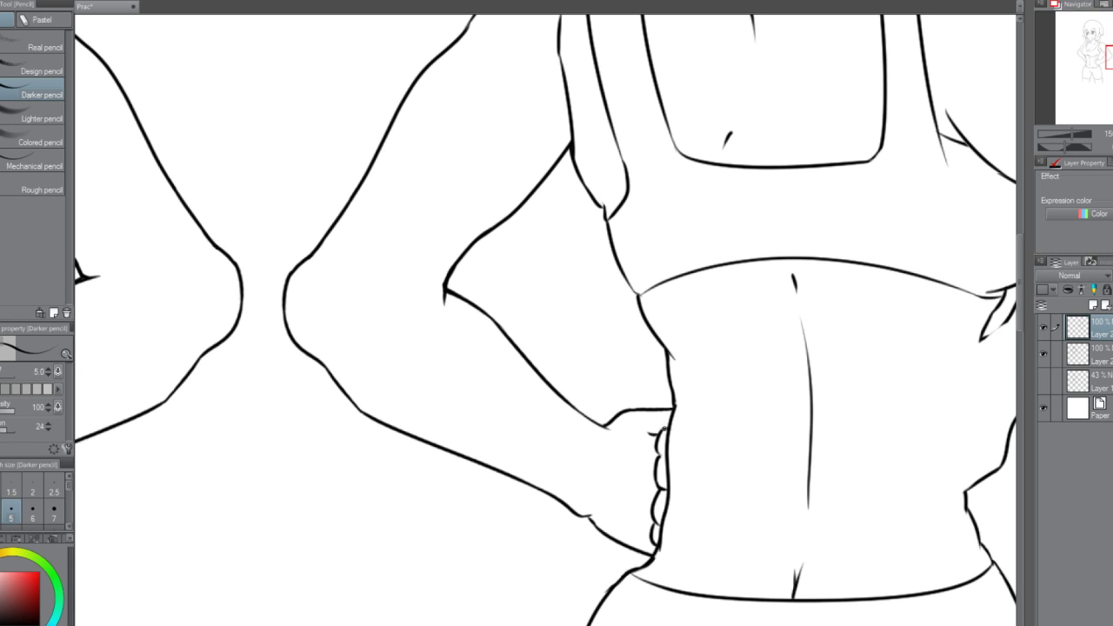
pyautogui.scroll(-2, 639, 450)
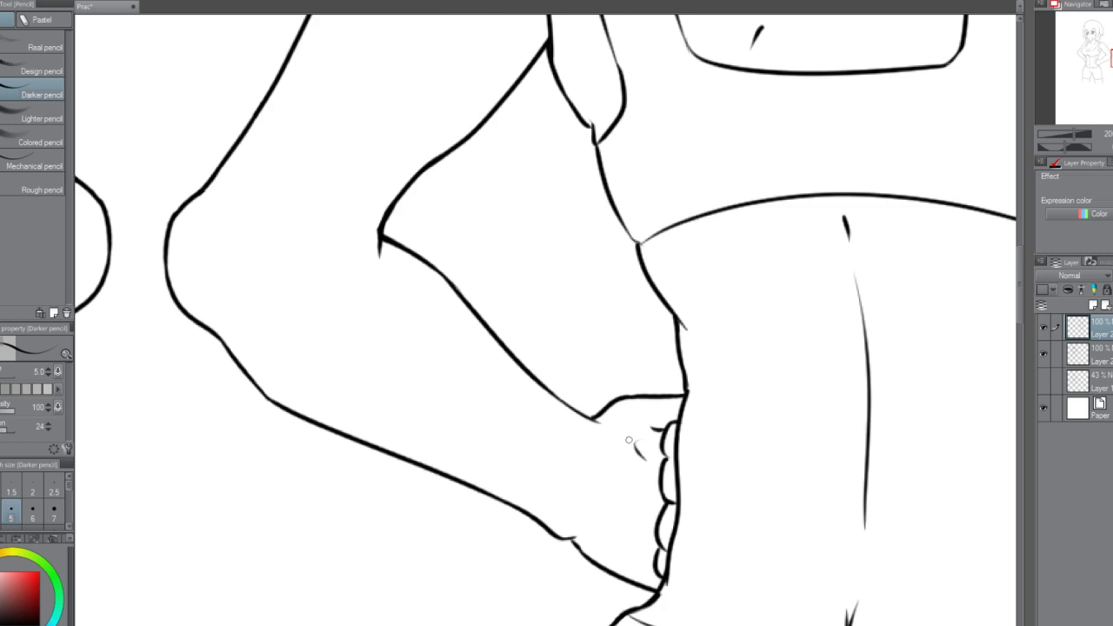
pyautogui.scroll(2, 650, 418)
pyautogui.scroll(-3, 655, 405)
pyautogui.scroll(-3, 655, 413)
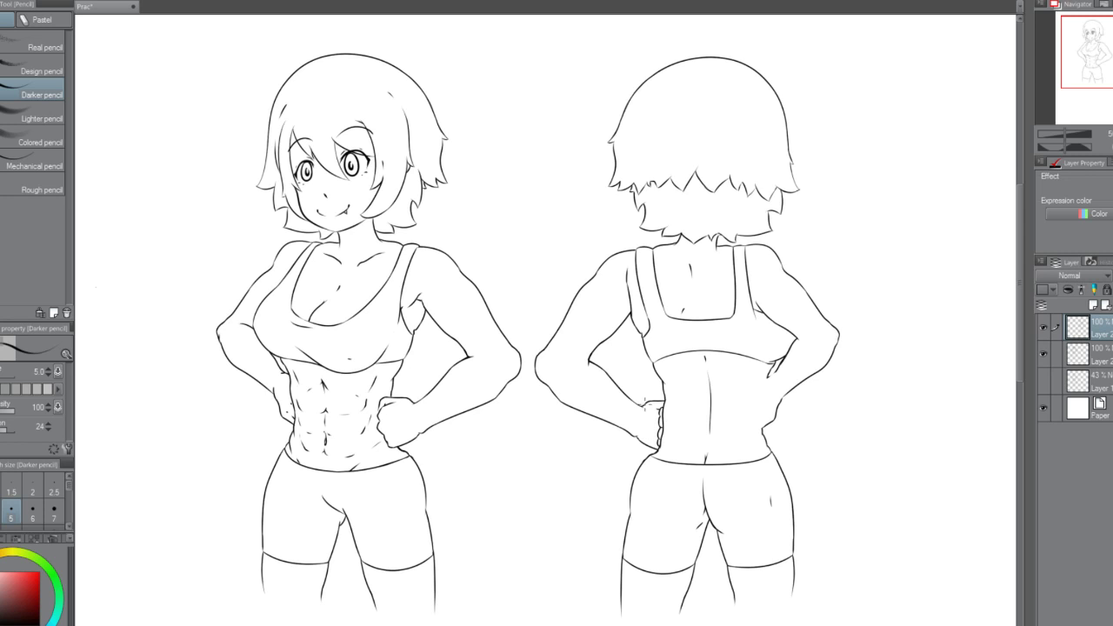
pyautogui.scroll(-1, 649, 415)
pyautogui.scroll(5, 648, 418)
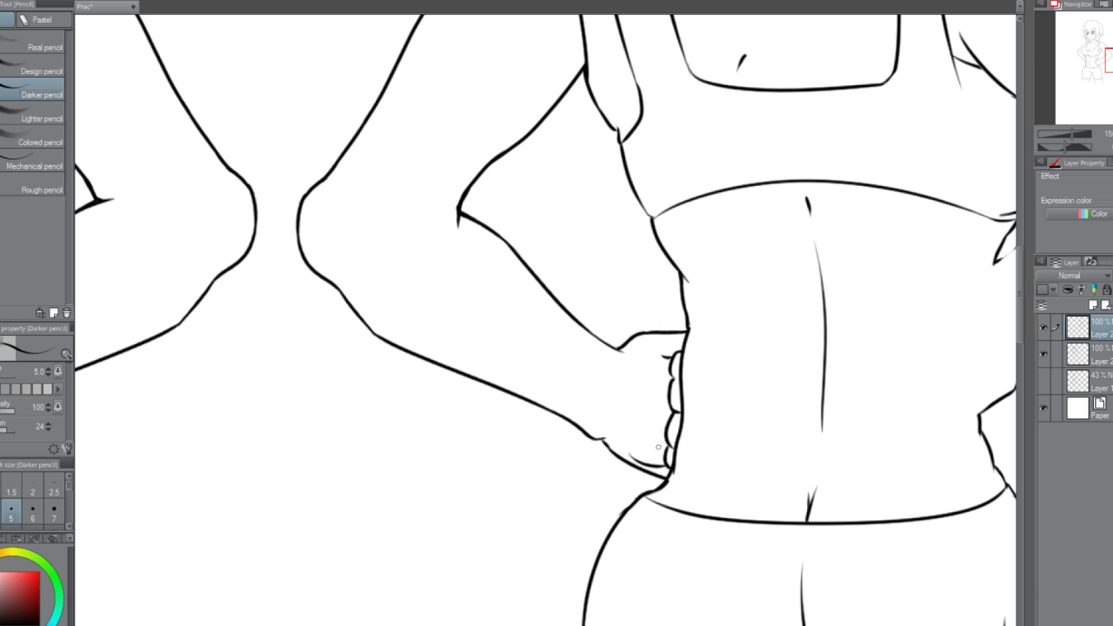
pyautogui.moveTo(639, 443)
pyautogui.mouseDown()
pyautogui.moveTo(668, 467)
pyautogui.moveTo(663, 439)
pyautogui.mouseUp()
pyautogui.hotkey('ctrl', 'z')
pyautogui.hotkey('ctrl', 'z')
pyautogui.hotkey('ctrl', 'z')
pyautogui.hotkey('ctrl', 'z')
pyautogui.scroll(-4, 674, 406)
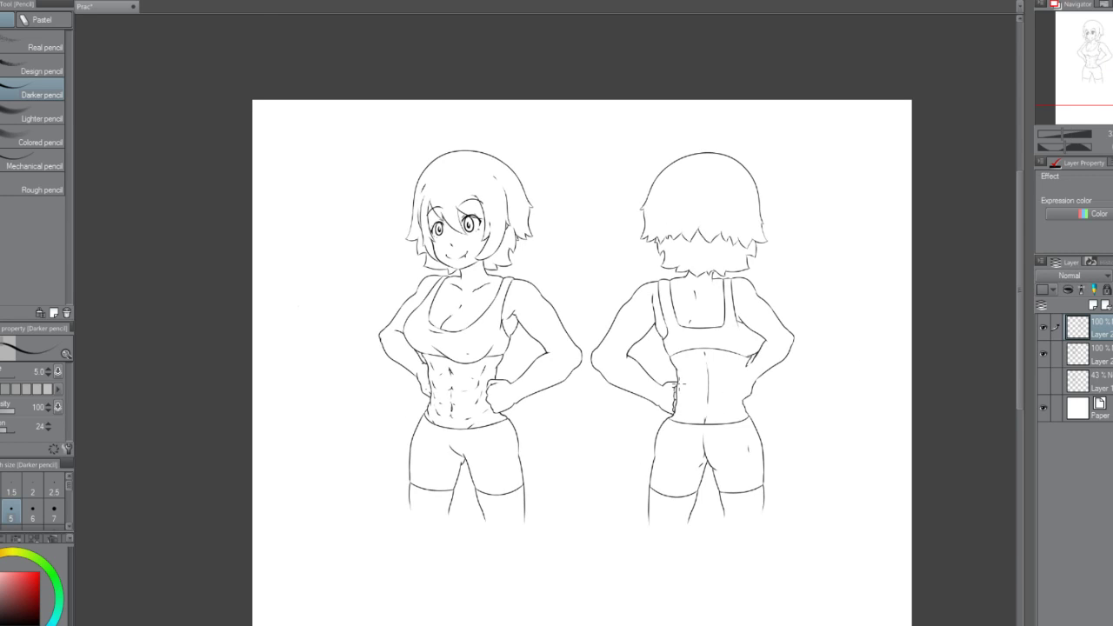
pyautogui.scroll(4, 674, 382)
pyautogui.scroll(1, 672, 363)
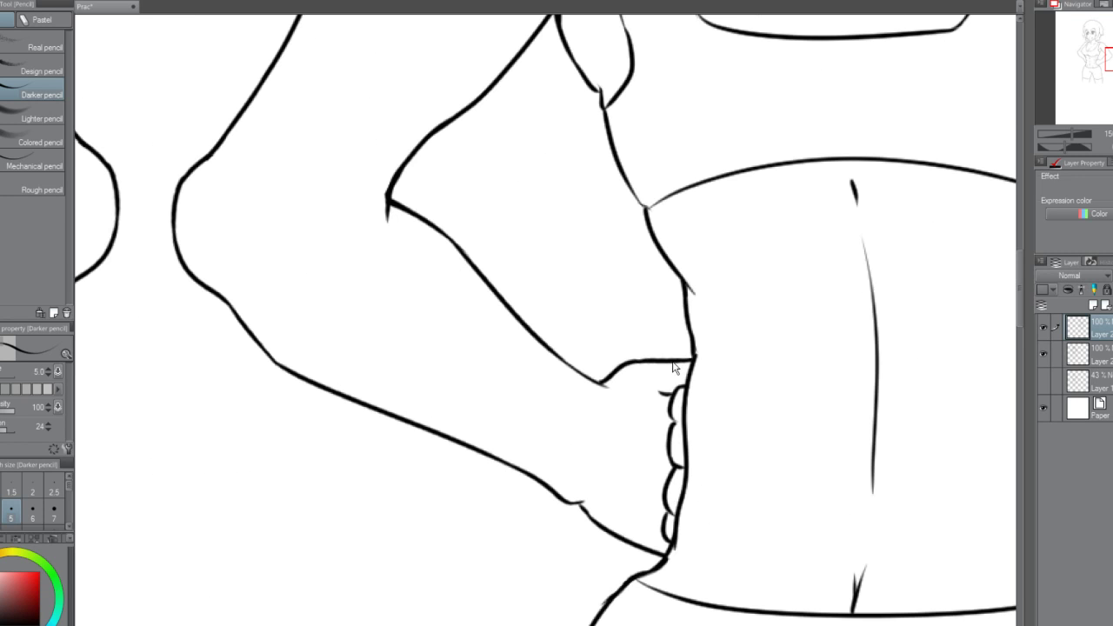
pyautogui.scroll(-4, 672, 367)
# Erase the finger bumps and redraw the left hand's upper corner as a rounded curve meeting the waist.
pyautogui.scroll(5, 673, 366)
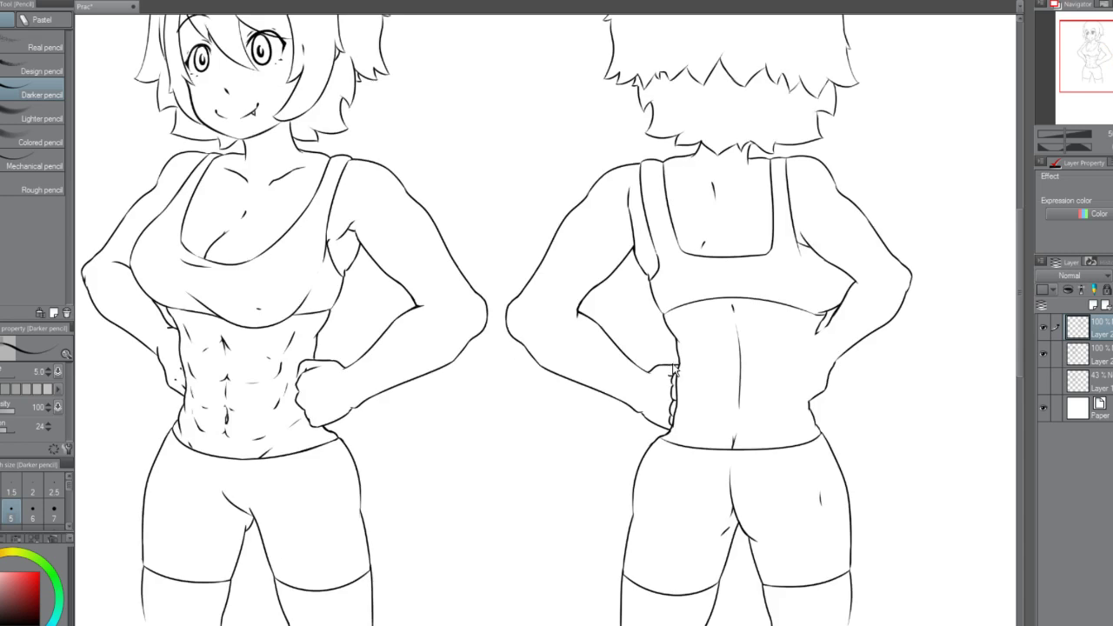
pyautogui.moveTo(650, 373); pyautogui.dragTo(675, 398)
pyautogui.hotkey('ctrl', 'z')
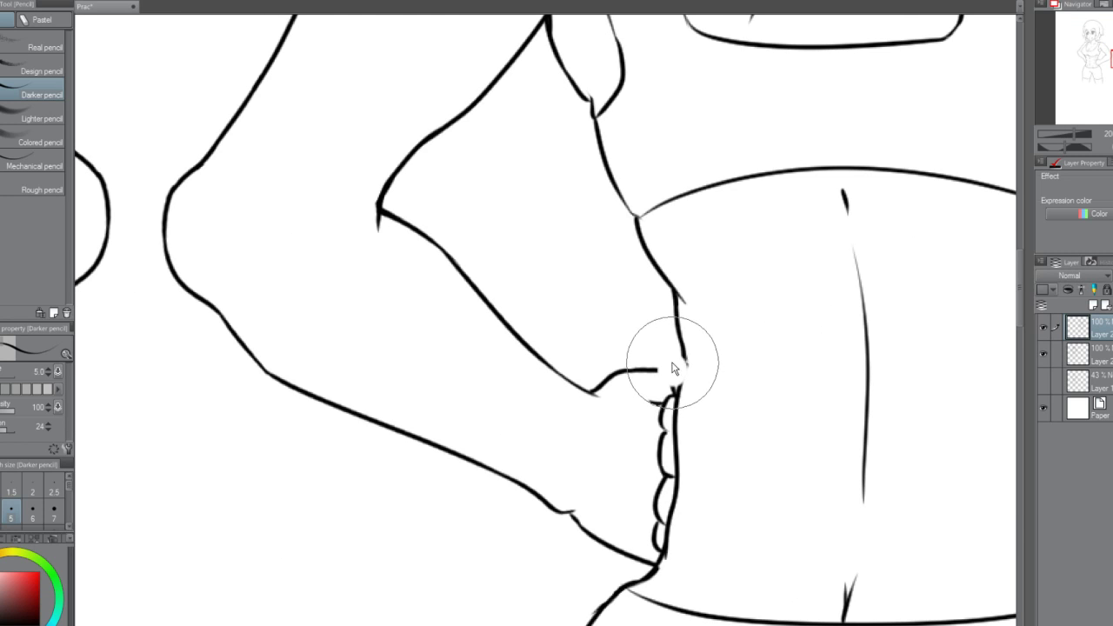
pyautogui.press('[')
pyautogui.press('[')
pyautogui.moveTo(665, 362)
pyautogui.mouseDown()
pyautogui.moveTo(683, 368)
pyautogui.moveTo(653, 435)
pyautogui.moveTo(641, 534)
pyautogui.moveTo(651, 534)
pyautogui.moveTo(636, 512)
pyautogui.moveTo(608, 522)
pyautogui.mouseUp()
pyautogui.click(664, 401)
pyautogui.hotkey('ctrl', 'z')
pyautogui.hotkey('ctrl', 'z')
# Draw the lowest finger of the left hand with two curves joined at a rounded knuckle.
pyautogui.moveTo(603, 515); pyautogui.dragTo(661, 545)
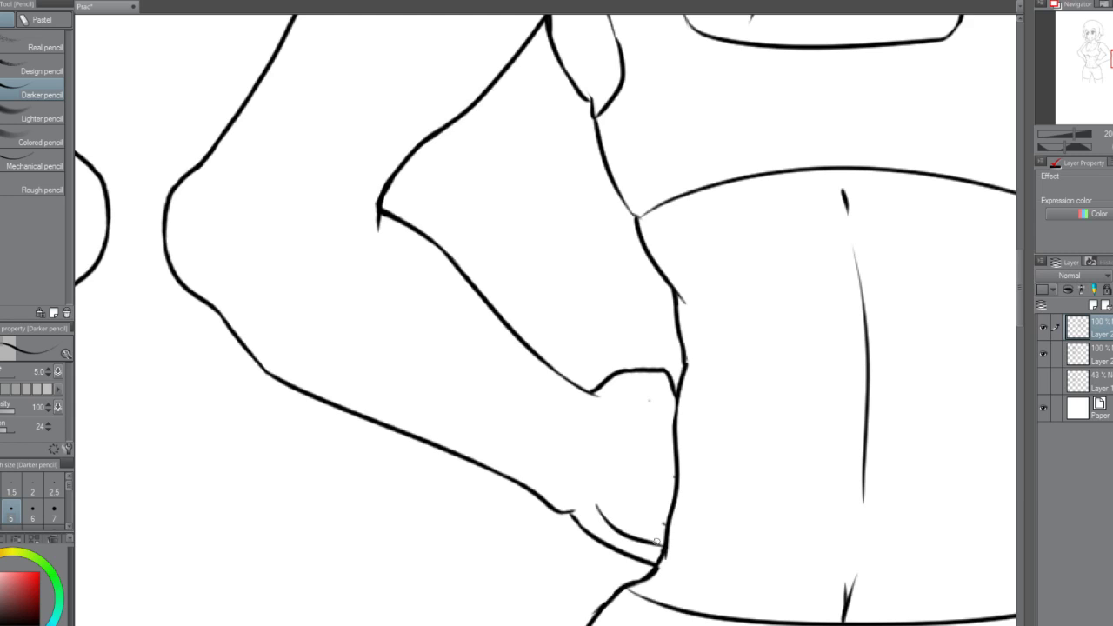
pyautogui.hotkey('ctrl', 'z')
pyautogui.moveTo(602, 518); pyautogui.dragTo(663, 547)
pyautogui.hotkey('ctrl', 'z')
pyautogui.hotkey('ctrl', 'z')
pyautogui.hotkey('ctrl', 'z')
pyautogui.moveTo(597, 508); pyautogui.dragTo(659, 552)
pyautogui.moveTo(598, 510)
pyautogui.mouseDown()
pyautogui.moveTo(592, 492)
pyautogui.moveTo(603, 486)
pyautogui.moveTo(639, 518)
pyautogui.moveTo(667, 521)
pyautogui.mouseUp()
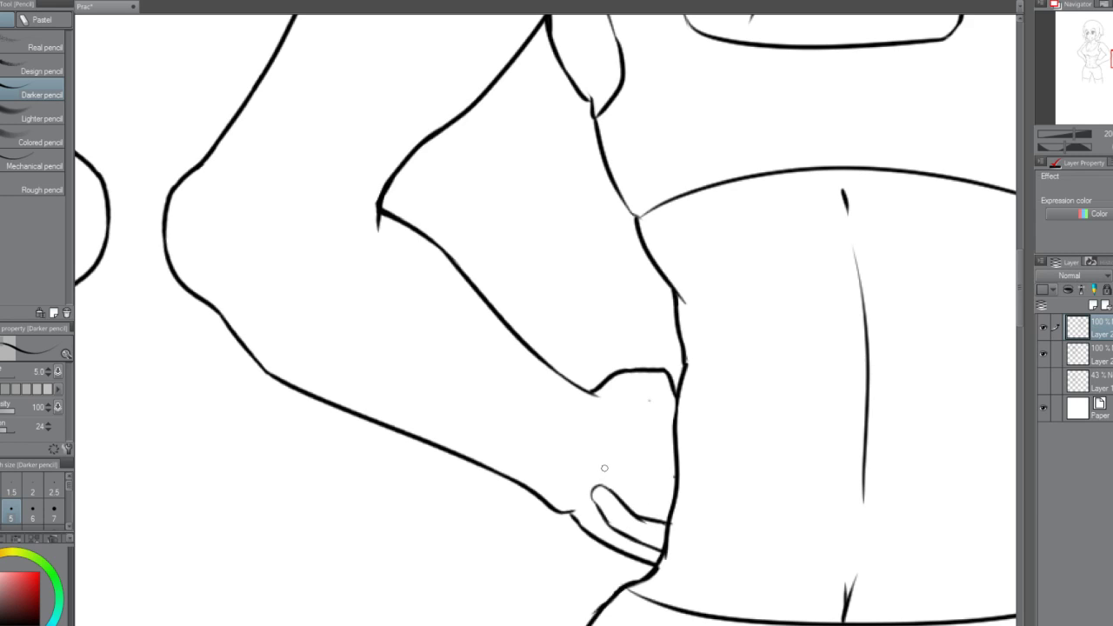
# Draw the next finger above the lowest one on the left hand.
pyautogui.moveTo(600, 459)
pyautogui.mouseDown()
pyautogui.moveTo(600, 476)
pyautogui.moveTo(660, 507)
pyautogui.mouseUp()
pyautogui.hotkey('ctrl', 'z')
pyautogui.hotkey('ctrl', 'z')
pyautogui.moveTo(606, 462)
pyautogui.mouseDown()
pyautogui.moveTo(625, 459)
pyautogui.moveTo(654, 484)
pyautogui.moveTo(614, 457)
pyautogui.moveTo(677, 479)
pyautogui.mouseUp()
pyautogui.hotkey('ctrl', 'z')
pyautogui.hotkey('ctrl', 'z')
pyautogui.scroll(-6, 633, 439)
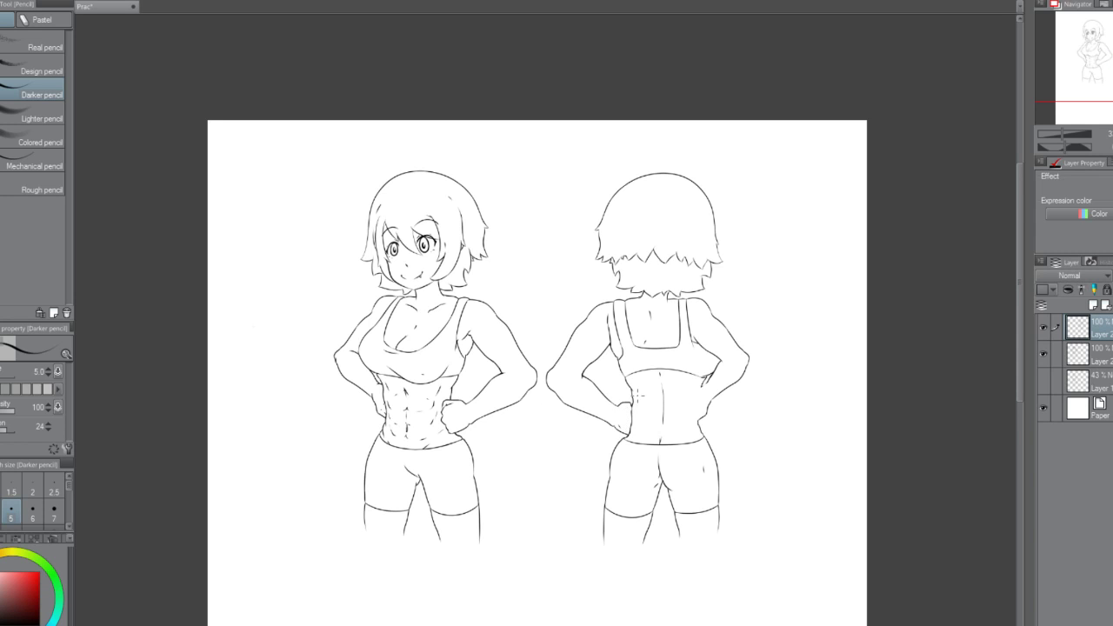
pyautogui.scroll(-1, 627, 395)
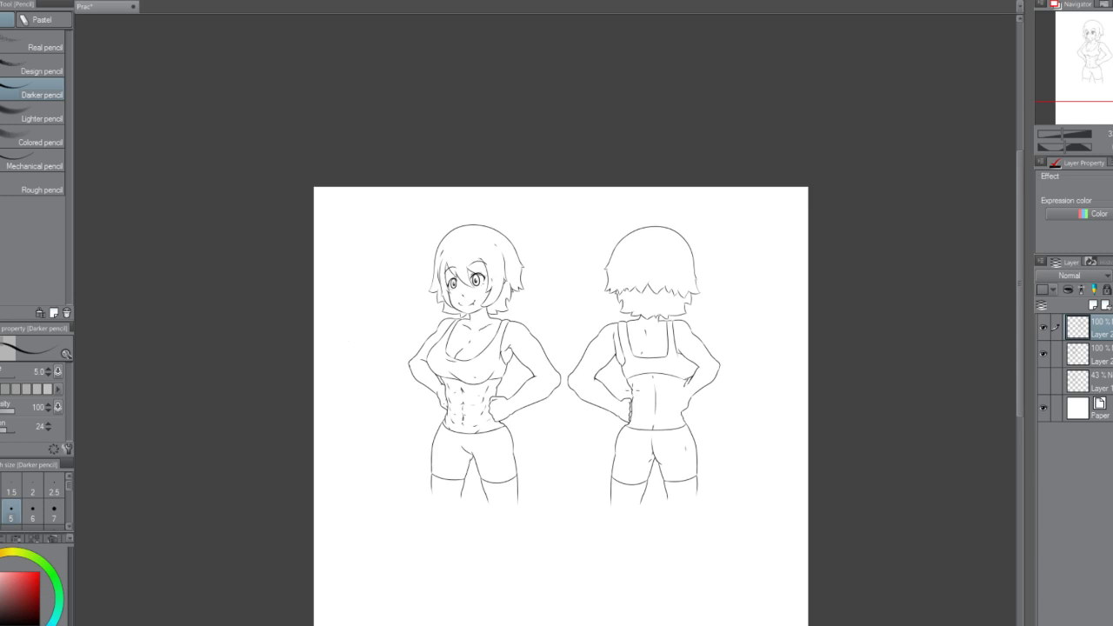
# Add short crease and tendon lines beside the knuckles on the back of the left hand in the back view.
pyautogui.scroll(7, 627, 396)
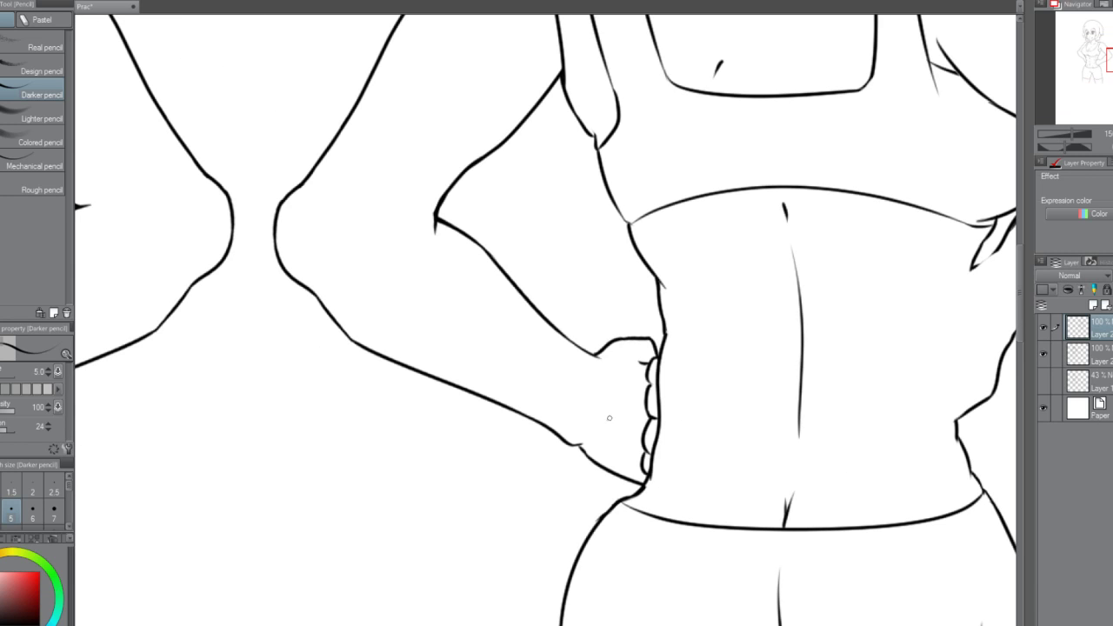
pyautogui.moveTo(619, 411); pyautogui.dragTo(627, 388)
pyautogui.scroll(-5, 592, 357)
pyautogui.scroll(3, 587, 359)
pyautogui.scroll(-3, 585, 360)
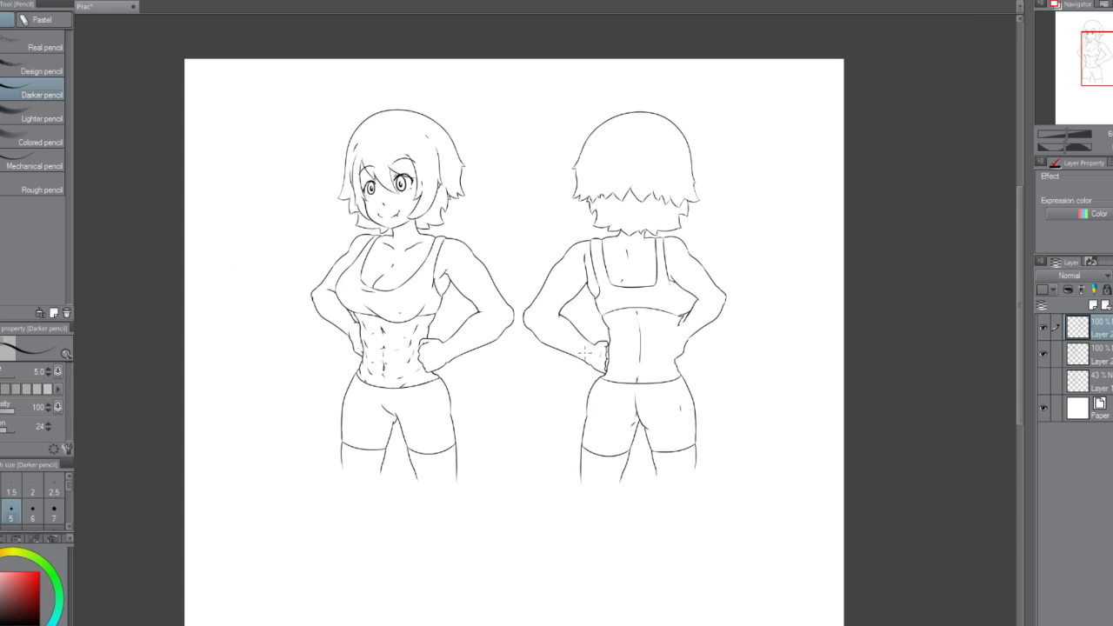
pyautogui.scroll(5, 593, 354)
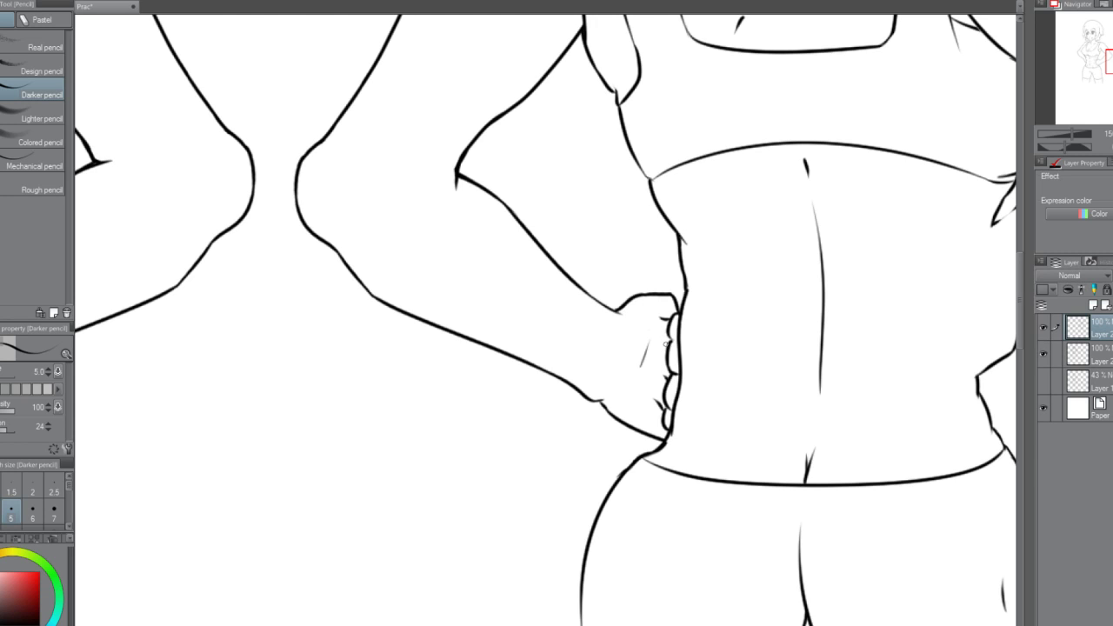
pyautogui.scroll(-5, 664, 342)
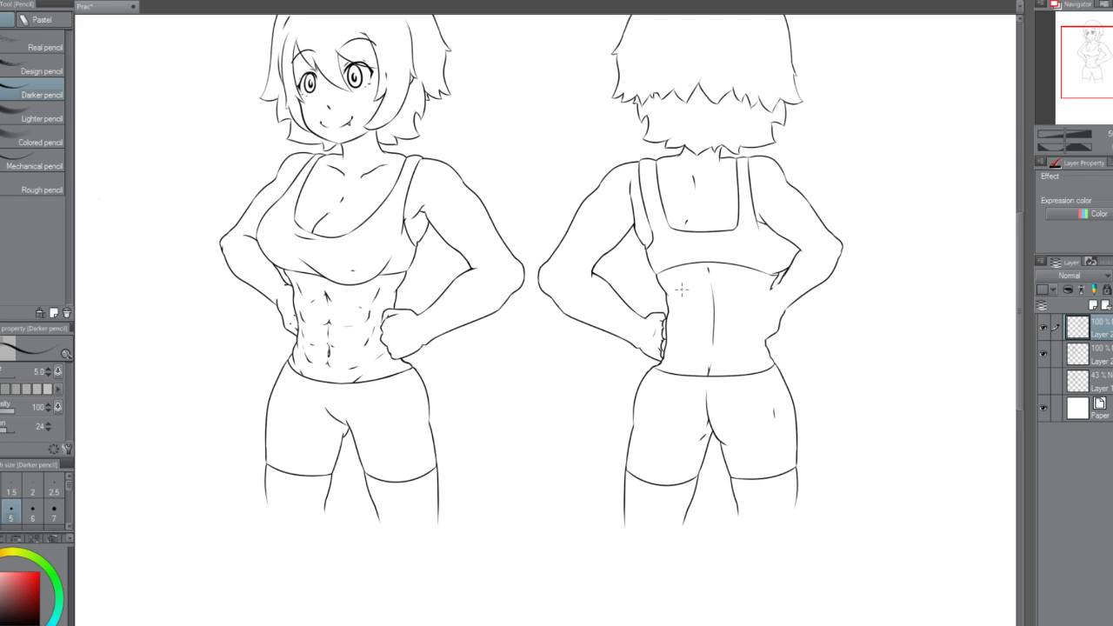
# Close the small gap between the back view's right forearm and torso, just below the sports top, with a short line.
pyautogui.scroll(-3, 681, 290)
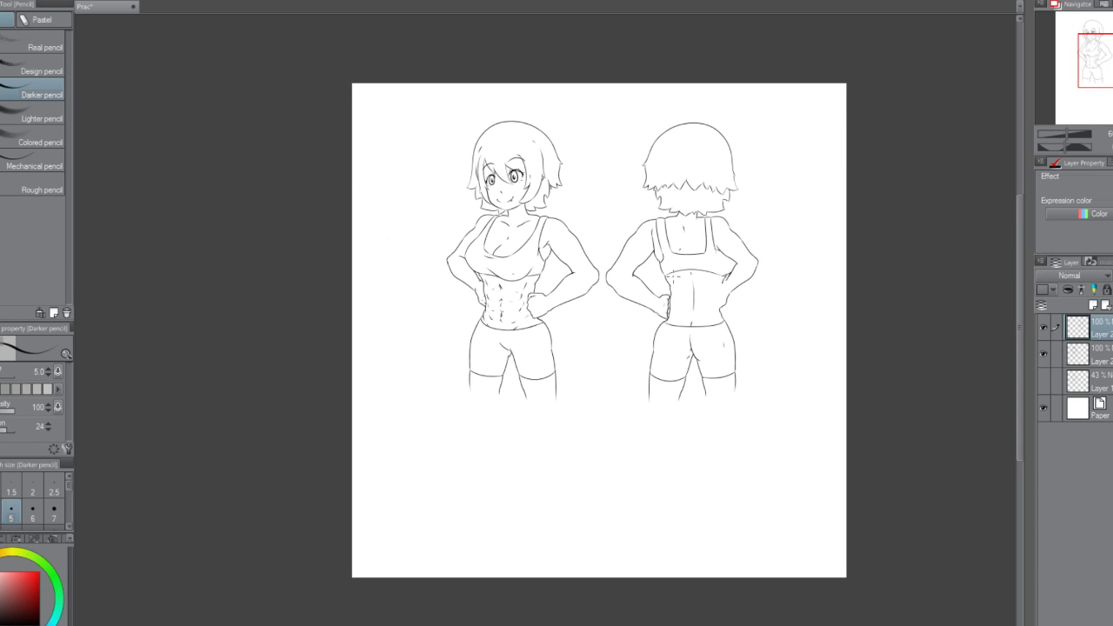
pyautogui.scroll(1, 786, 260)
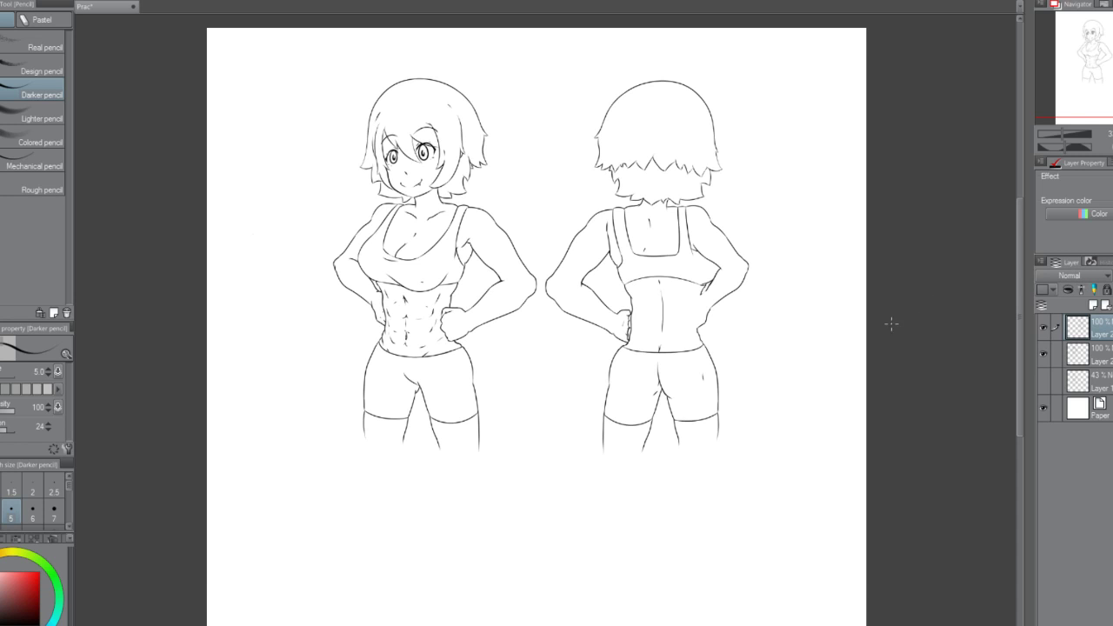
pyautogui.scroll(2, 733, 322)
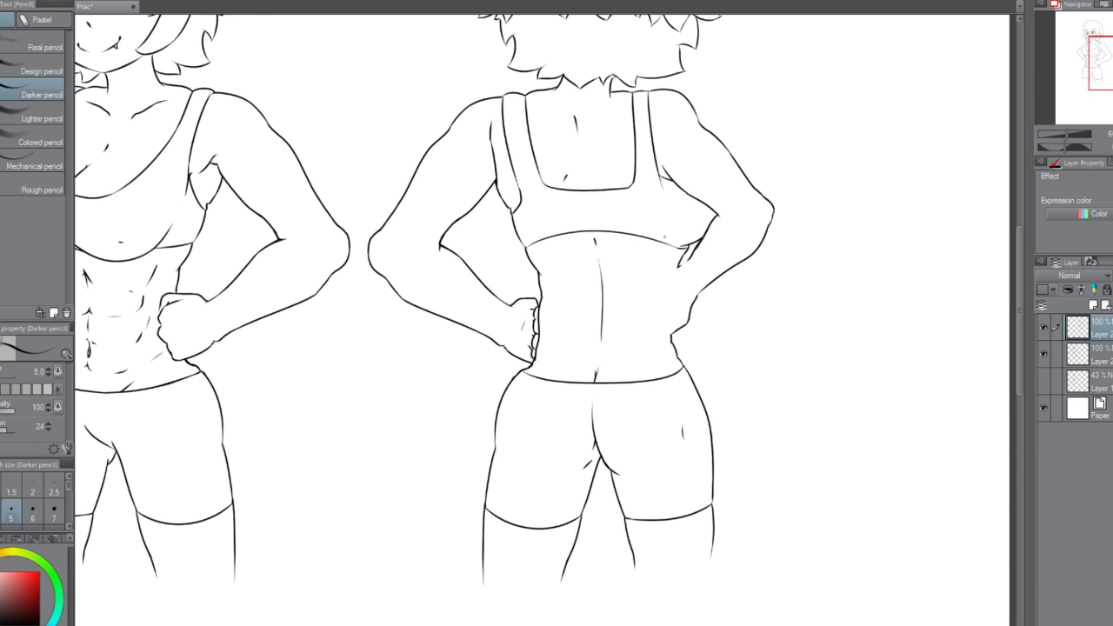
pyautogui.scroll(4, 664, 236)
pyautogui.moveTo(677, 263); pyautogui.dragTo(696, 245)
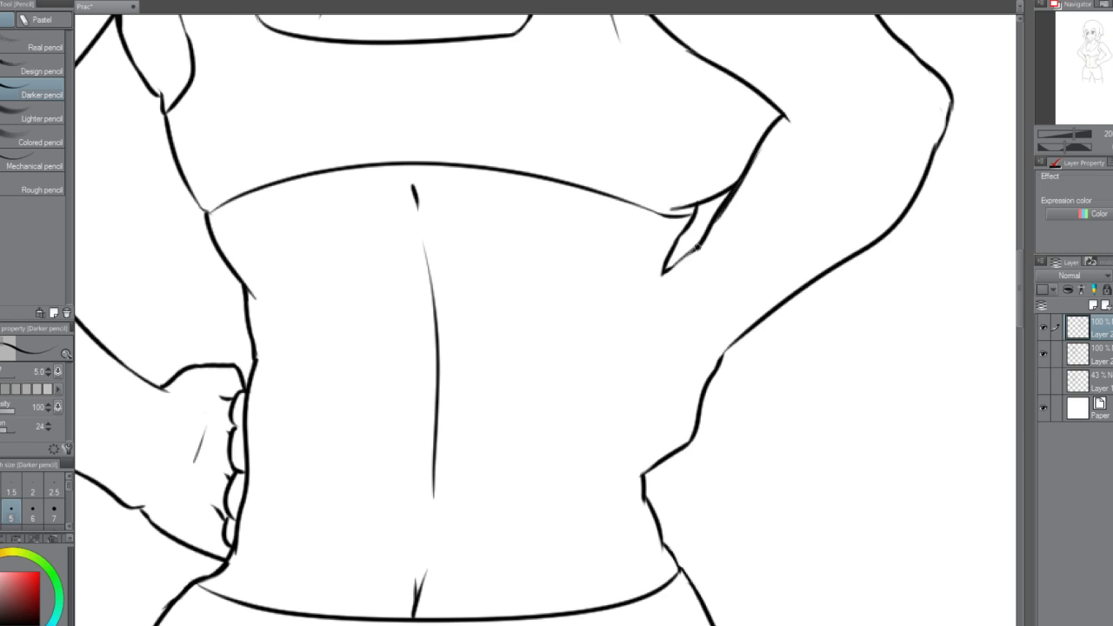
pyautogui.scroll(-6, 702, 247)
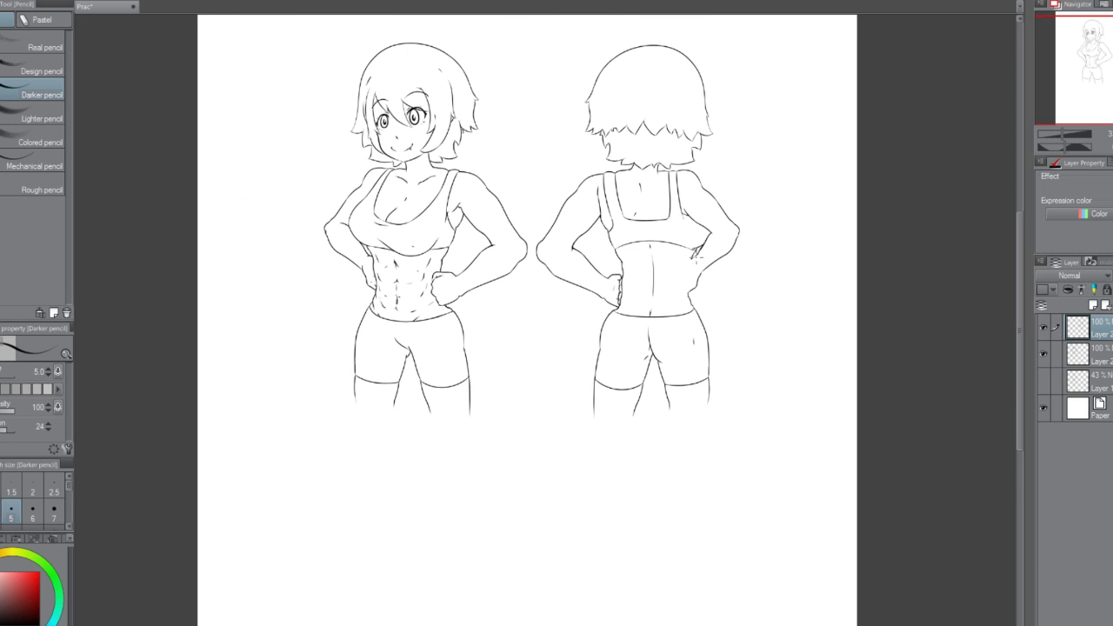
# Try drawing the right hand's rounded thumb base and bumpy knuckle edge against the waist.
pyautogui.scroll(1, 696, 261)
pyautogui.scroll(4, 695, 261)
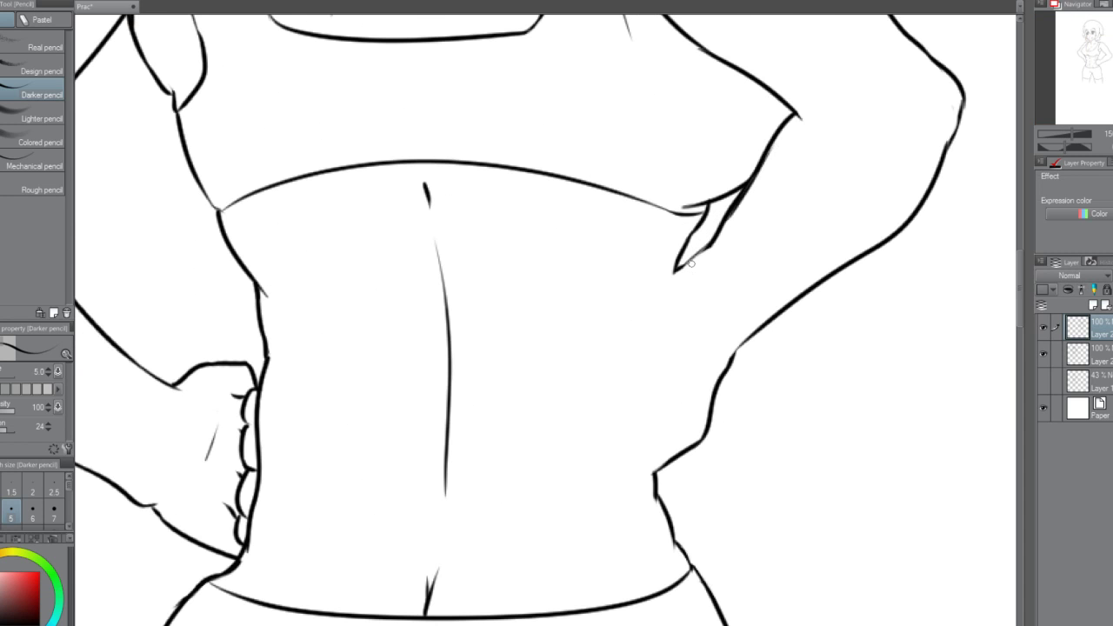
pyautogui.moveTo(658, 315); pyautogui.dragTo(674, 333)
pyautogui.moveTo(675, 264)
pyautogui.mouseDown()
pyautogui.moveTo(662, 292)
pyautogui.moveTo(659, 283)
pyautogui.moveTo(657, 318)
pyautogui.mouseUp()
pyautogui.hotkey('ctrl', 'z')
pyautogui.hotkey('ctrl', 'z')
pyautogui.moveTo(676, 266)
pyautogui.mouseDown()
pyautogui.moveTo(652, 306)
pyautogui.moveTo(665, 361)
pyautogui.moveTo(652, 372)
pyautogui.moveTo(652, 361)
pyautogui.moveTo(642, 392)
pyautogui.moveTo(647, 452)
pyautogui.mouseUp()
pyautogui.hotkey('ctrl', 'z')
pyautogui.hotkey('ctrl', 'z')
pyautogui.hotkey('ctrl', 'z')
pyautogui.hotkey('ctrl', 'z')
pyautogui.hotkey('ctrl', 'z')
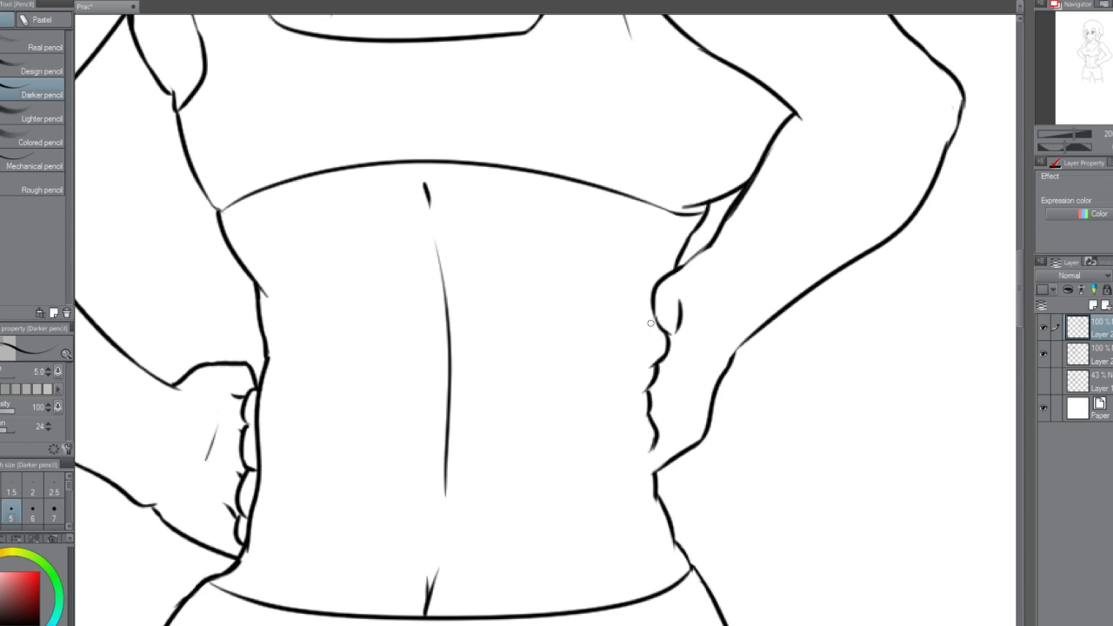
# Try adding rounded finger outlines along the outside of the right hand's knuckle edge.
pyautogui.moveTo(654, 318)
pyautogui.mouseDown()
pyautogui.moveTo(634, 380)
pyautogui.moveTo(636, 369)
pyautogui.moveTo(639, 415)
pyautogui.mouseUp()
pyautogui.hotkey('ctrl', 'z')
pyautogui.hotkey('ctrl', 'z')
pyautogui.moveTo(657, 323)
pyautogui.mouseDown()
pyautogui.moveTo(630, 402)
pyautogui.moveTo(650, 461)
pyautogui.mouseUp()
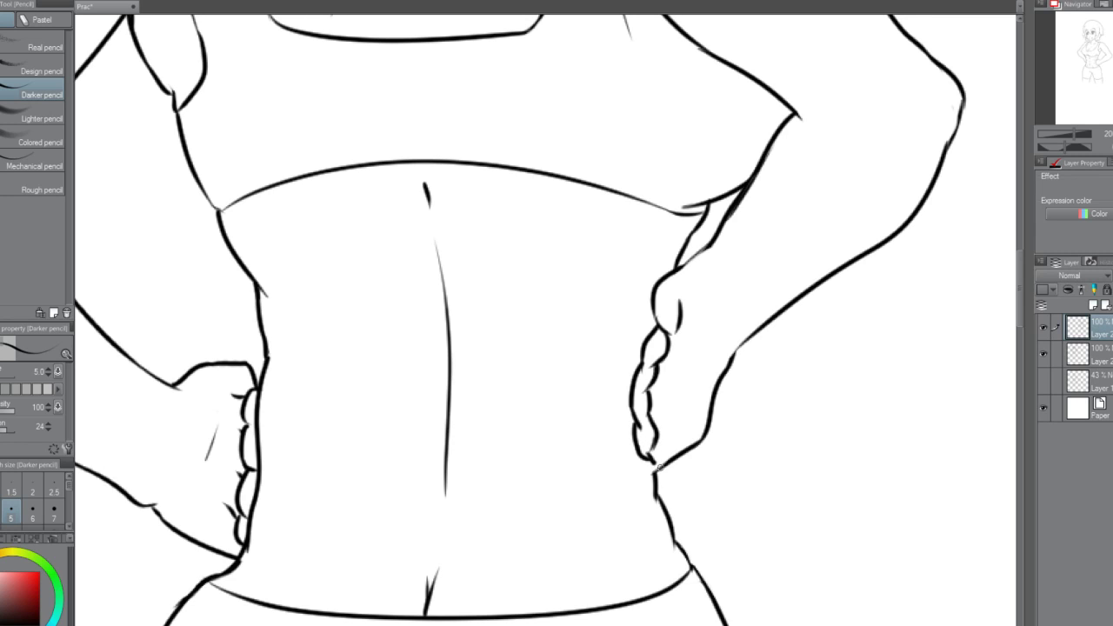
pyautogui.scroll(-4, 649, 459)
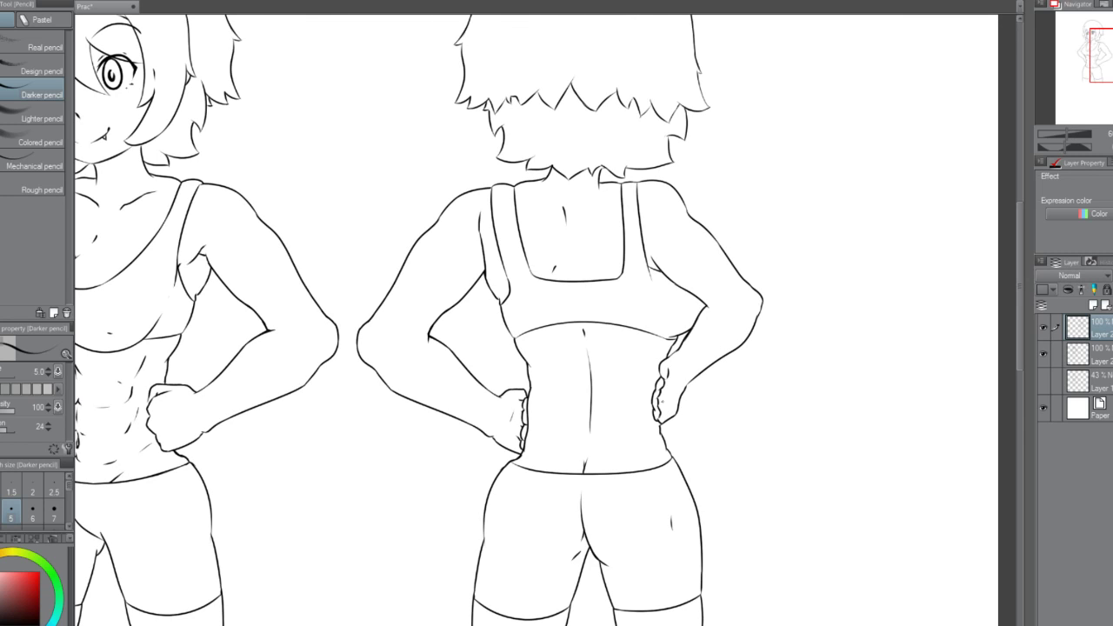
# Erase the right hand's thumb, knuckle and finger outlines.
pyautogui.moveTo(668, 368); pyautogui.dragTo(655, 406)
pyautogui.scroll(-4, 696, 362)
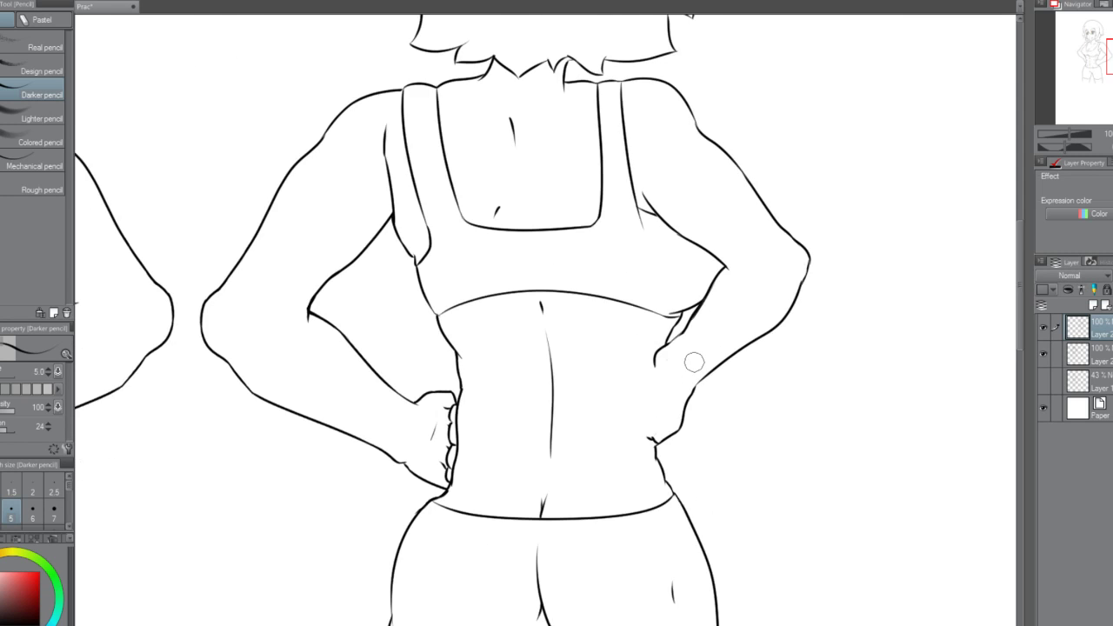
pyautogui.scroll(3, 695, 362)
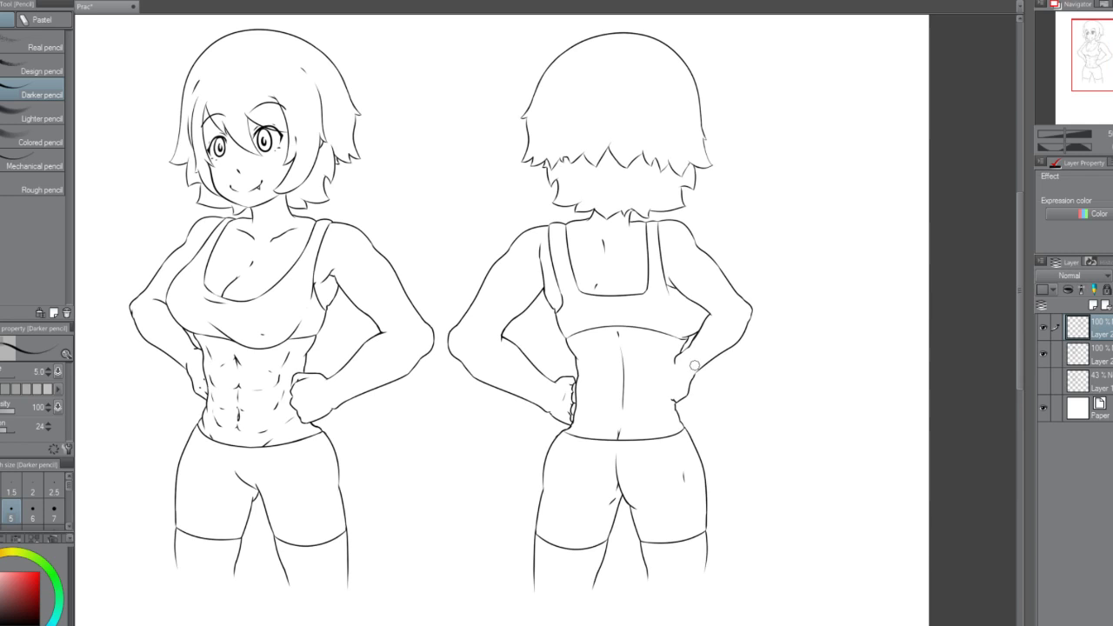
pyautogui.scroll(1, 680, 363)
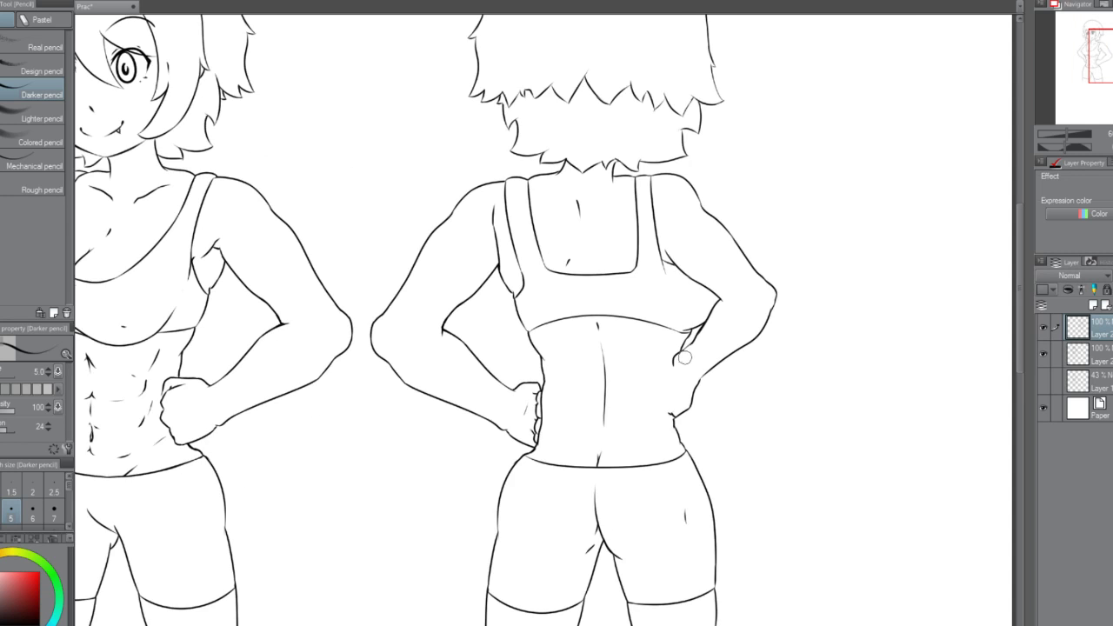
pyautogui.scroll(2, 684, 357)
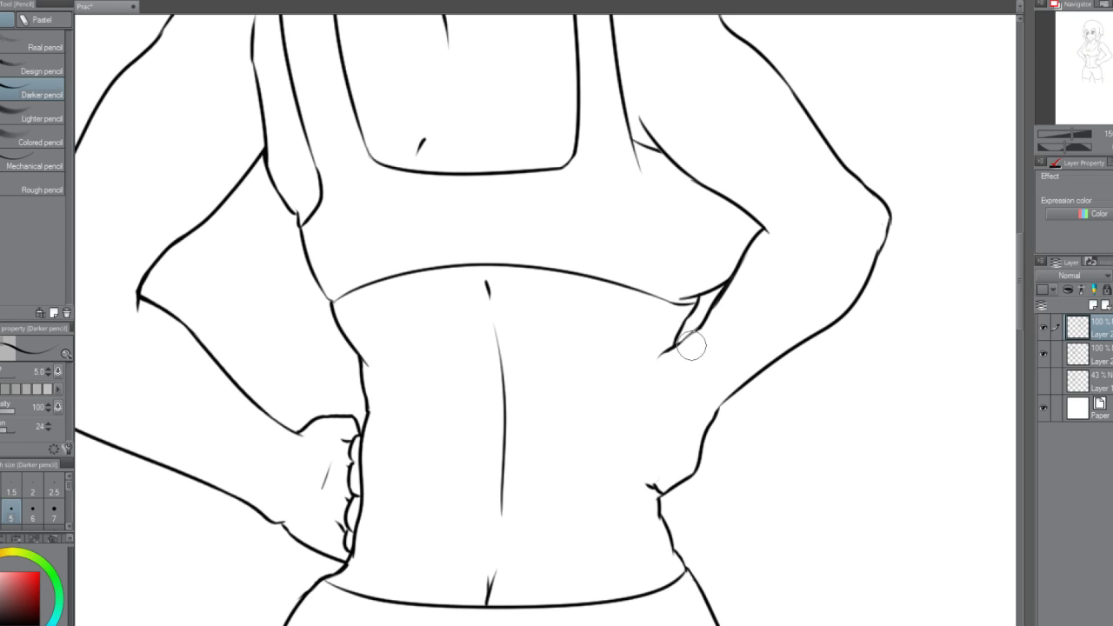
# Try redrawing the right hand with small finger bumps near the waist and a short curved line above them.
pyautogui.moveTo(659, 352); pyautogui.dragTo(663, 364)
pyautogui.hotkey('ctrl', 'z')
pyautogui.moveTo(661, 382); pyautogui.dragTo(662, 414)
pyautogui.hotkey('ctrl', 'z')
pyautogui.hotkey('ctrl', 'z')
pyautogui.hotkey('ctrl', 'z')
pyautogui.press('e')
pyautogui.moveTo(658, 340)
pyautogui.mouseDown()
pyautogui.moveTo(661, 407)
pyautogui.moveTo(643, 463)
pyautogui.moveTo(646, 487)
pyautogui.moveTo(660, 492)
pyautogui.mouseUp()
pyautogui.press('p')
pyautogui.hotkey('ctrl', 'z')
pyautogui.hotkey('ctrl', 'z')
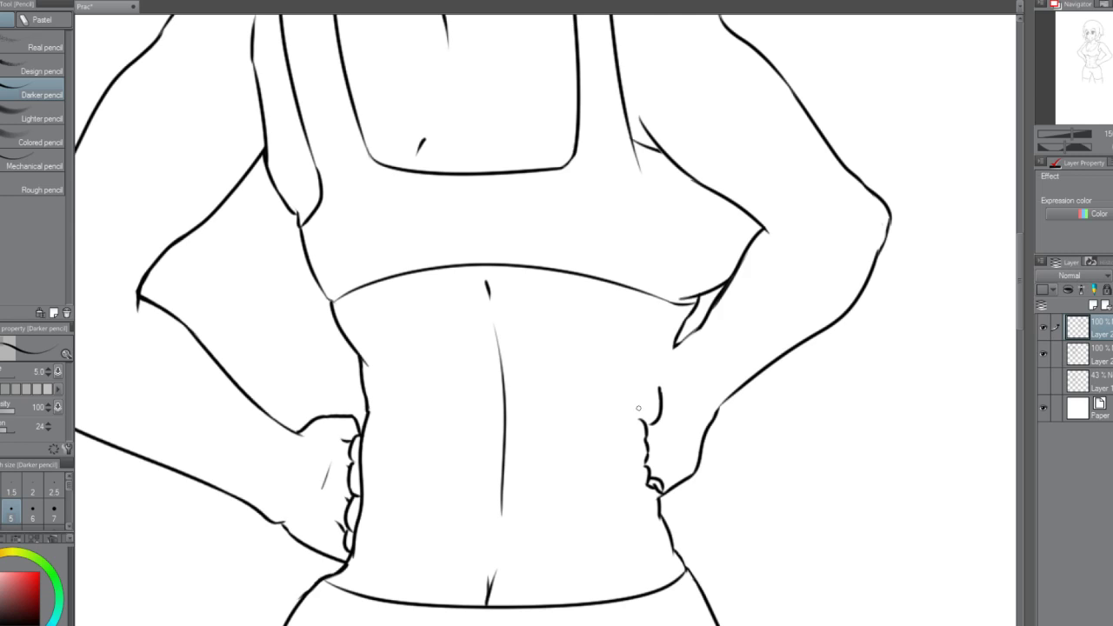
# Try outlining the top and back of the right hand, and erase the whole hand sketch again.
pyautogui.moveTo(639, 409); pyautogui.dragTo(660, 373)
pyautogui.hotkey('ctrl', 'z')
pyautogui.moveTo(642, 421)
pyautogui.mouseDown()
pyautogui.moveTo(641, 388)
pyautogui.moveTo(667, 362)
pyautogui.moveTo(669, 417)
pyautogui.moveTo(693, 448)
pyautogui.mouseUp()
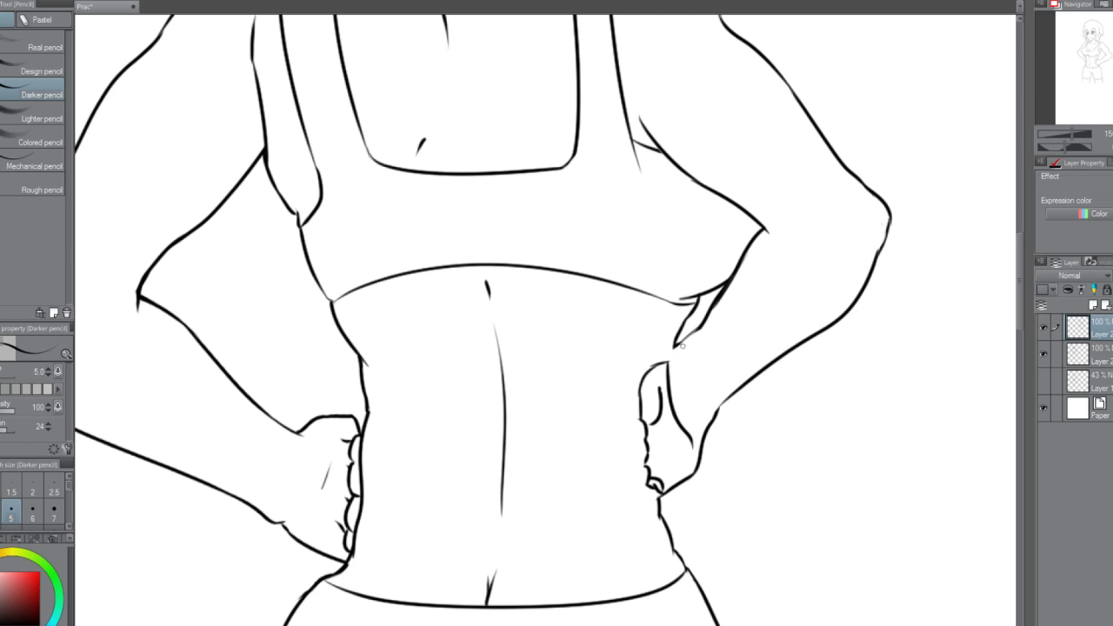
pyautogui.hotkey('ctrl', 'z')
pyautogui.hotkey('ctrl', 'z')
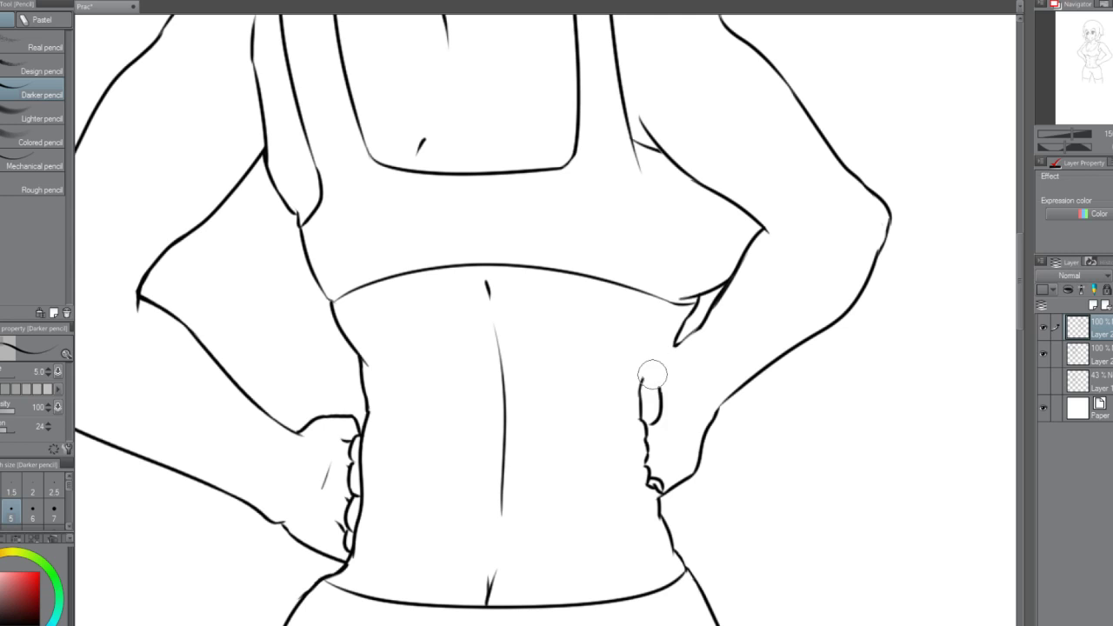
pyautogui.moveTo(652, 374); pyautogui.dragTo(651, 482)
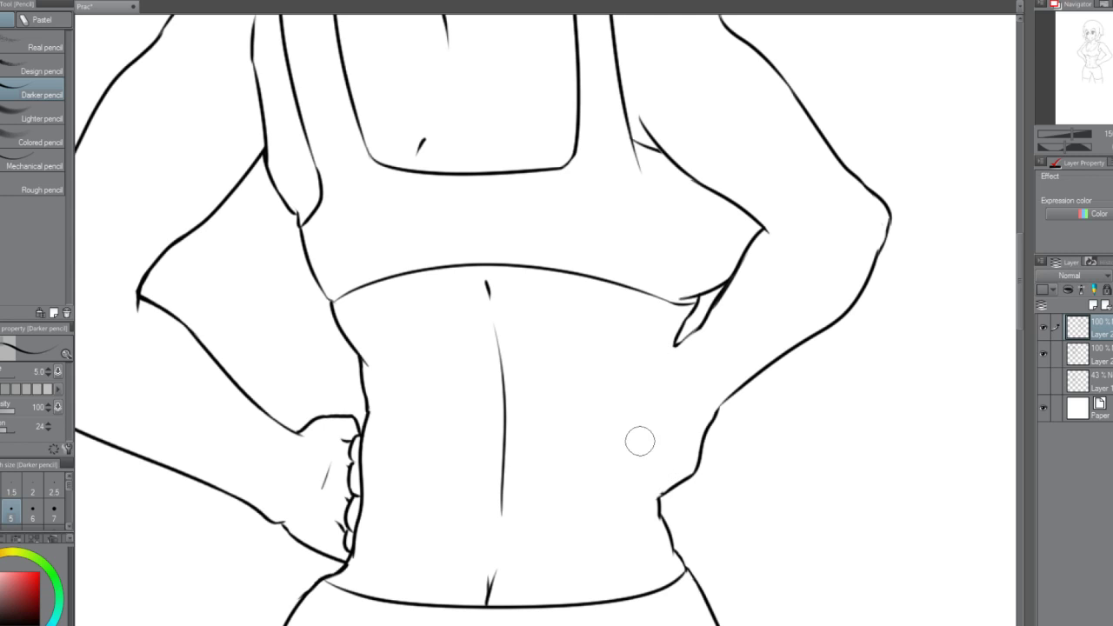
# Add an upper spine line, a shoulder blade line and short muscle marks below the top on the back view.
pyautogui.scroll(1, 681, 388)
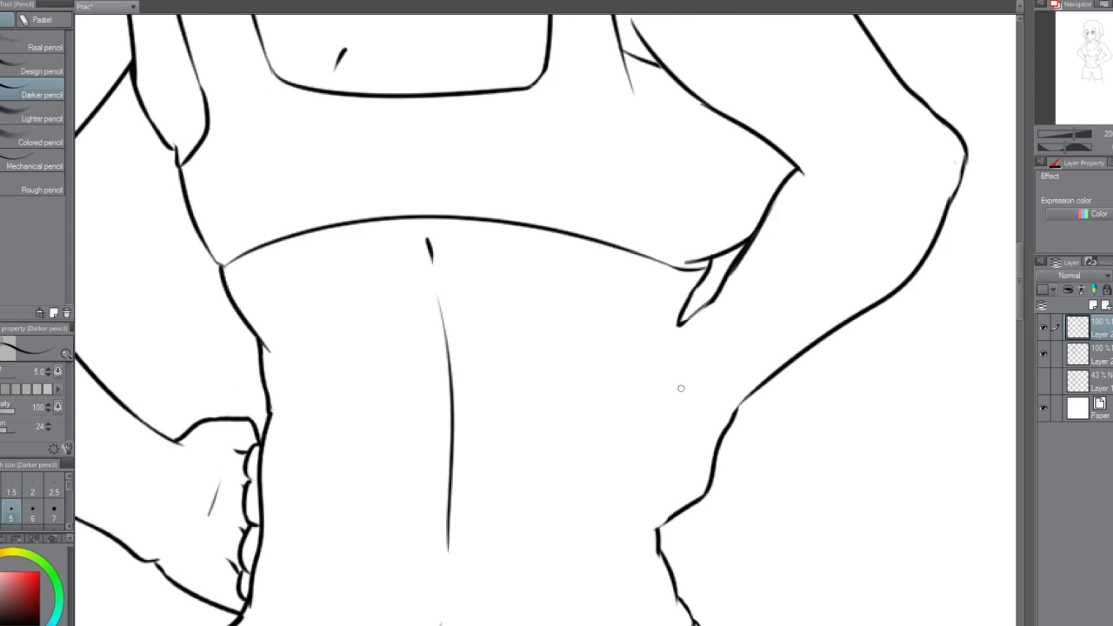
pyautogui.scroll(-3, 681, 388)
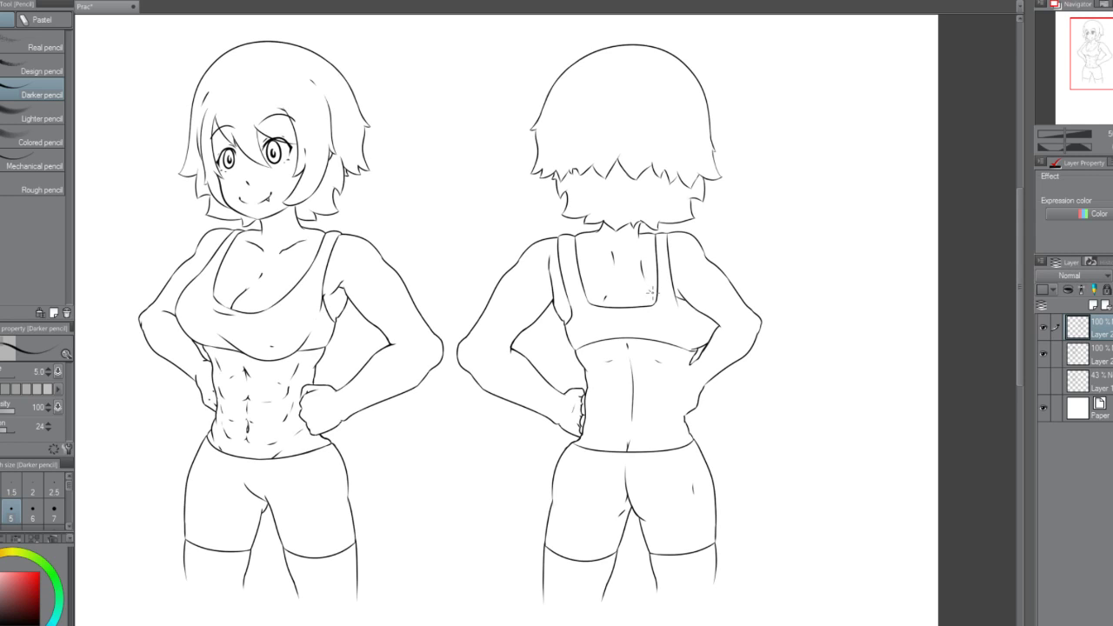
pyautogui.scroll(-3, 654, 294)
pyautogui.scroll(4, 654, 294)
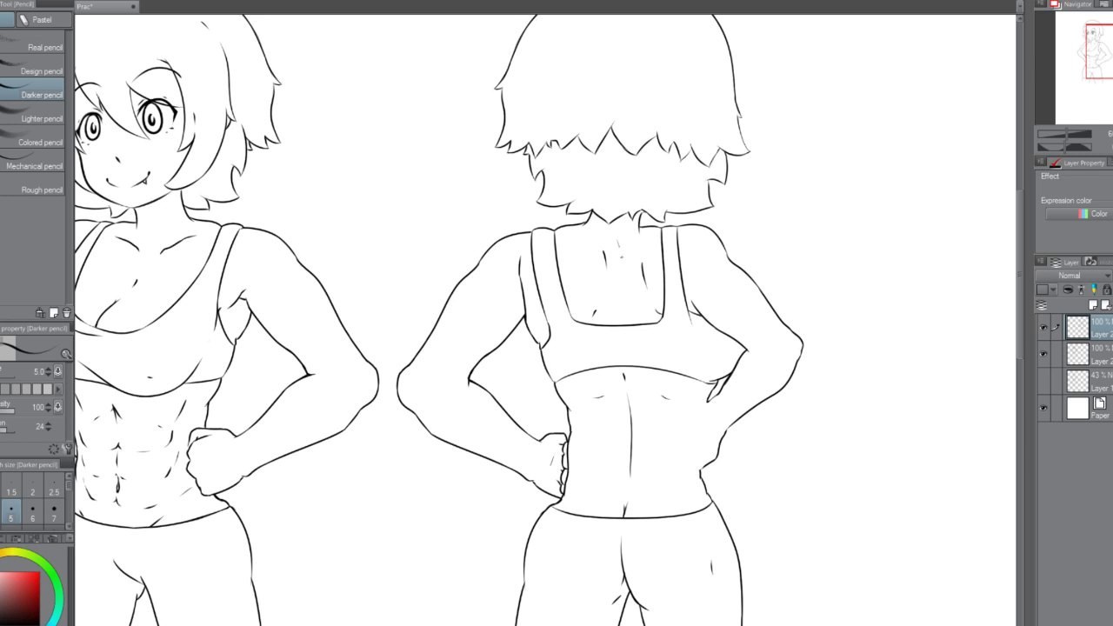
pyautogui.moveTo(611, 249); pyautogui.dragTo(624, 307)
pyautogui.hotkey('ctrl', 'z')
pyautogui.moveTo(609, 234); pyautogui.dragTo(625, 321)
pyautogui.scroll(-2, 627, 242)
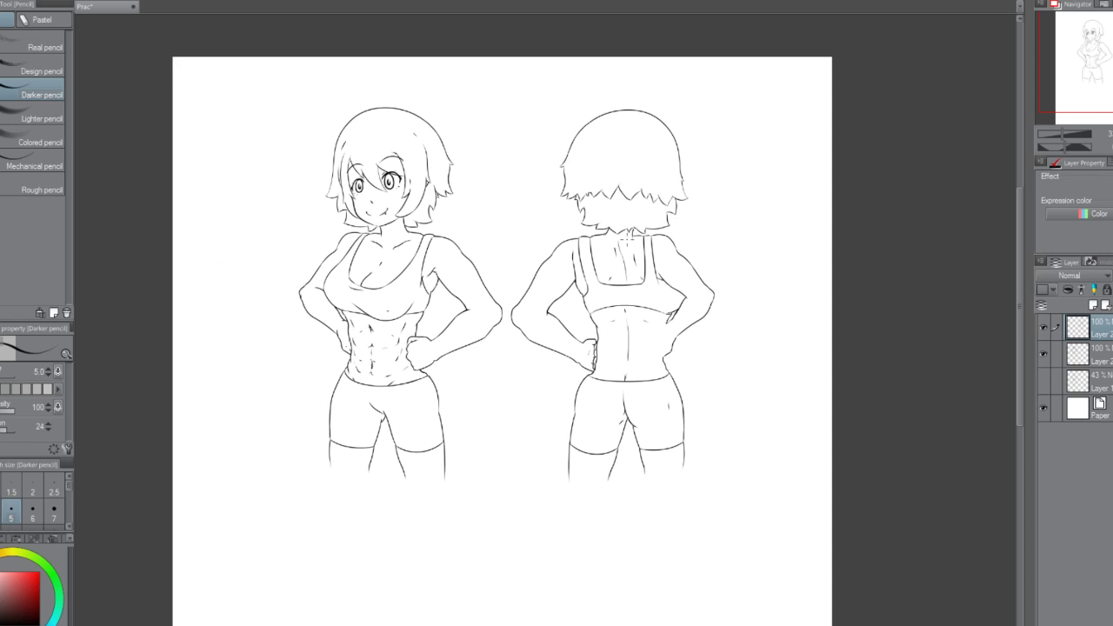
pyautogui.scroll(2, 626, 233)
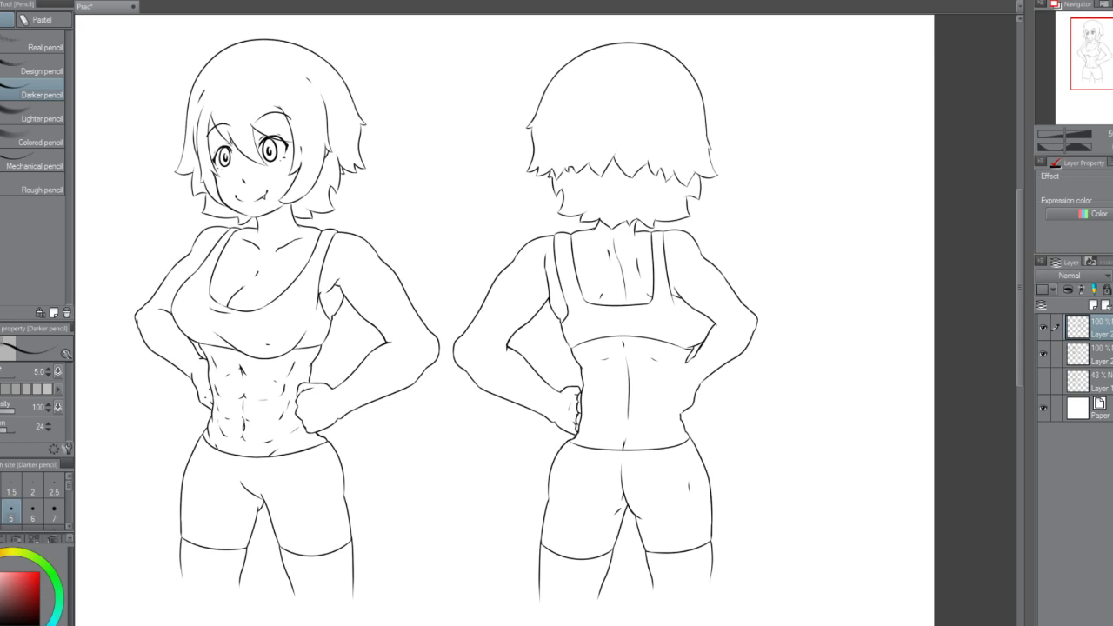
# Hide the back view's layer and make the front view's line art layer the active one.
pyautogui.click(1043, 327)
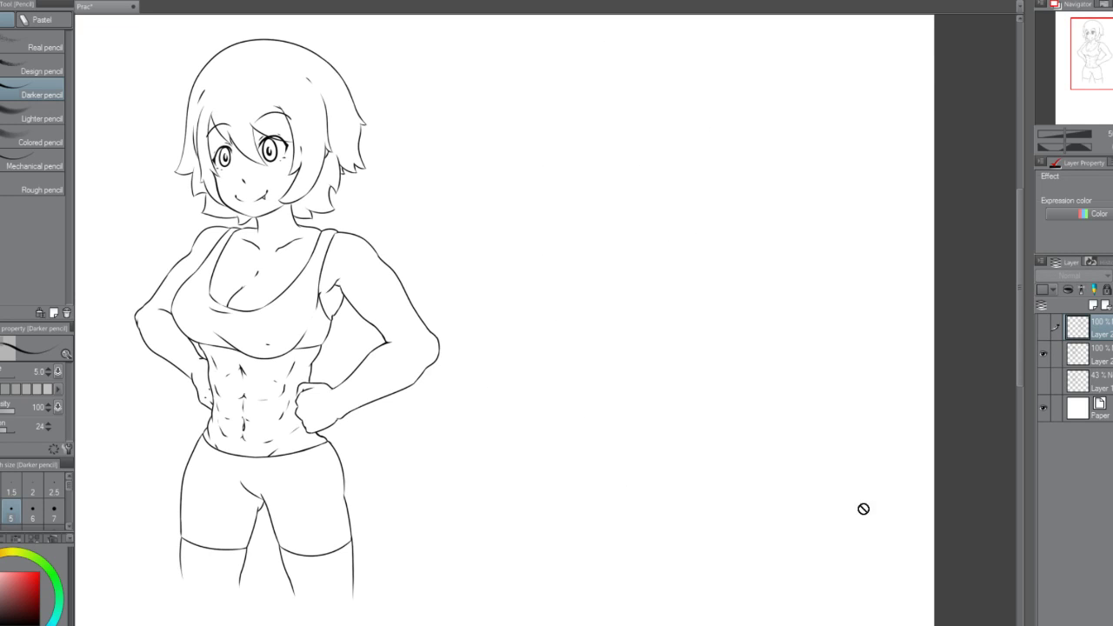
pyautogui.moveTo(479, 618)
pyautogui.mouseDown()
pyautogui.moveTo(684, 622)
pyautogui.moveTo(655, 622)
pyautogui.mouseUp()
pyautogui.scroll(-1, 650, 621)
pyautogui.scroll(1, 650, 620)
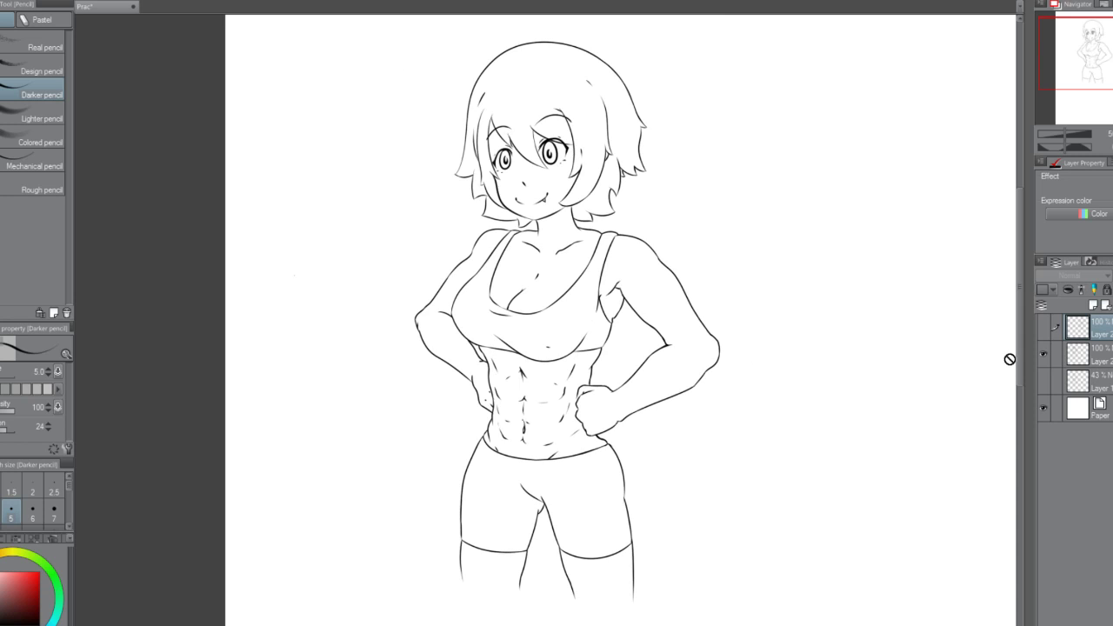
pyautogui.moveTo(1018, 354)
pyautogui.mouseDown()
pyautogui.moveTo(1018, 340)
pyautogui.moveTo(1018, 356)
pyautogui.mouseUp()
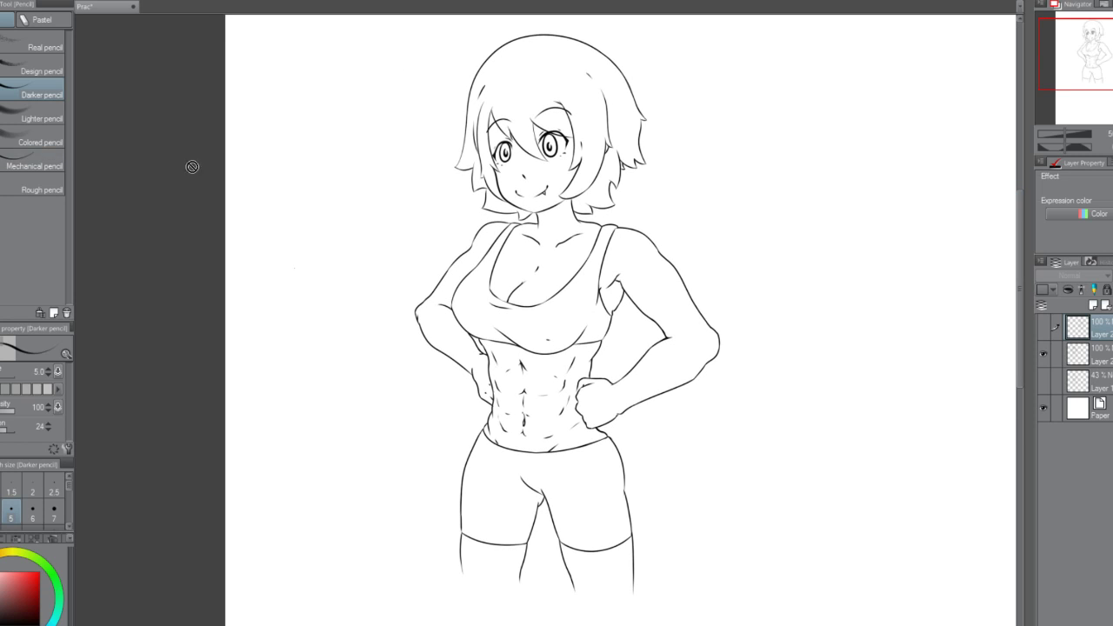
pyautogui.click(1100, 347)
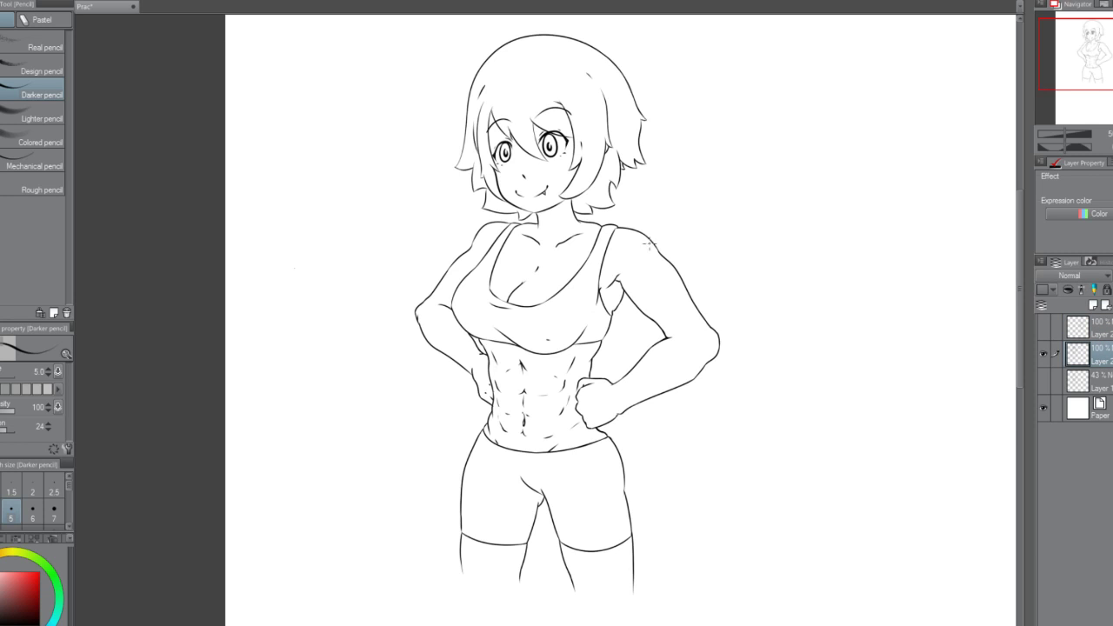
# Handwrite the artist's signature in the space between the front figure's hair and shoulder, and underline it.
pyautogui.scroll(-2, 661, 205)
pyautogui.scroll(4, 661, 204)
pyautogui.scroll(2, 680, 203)
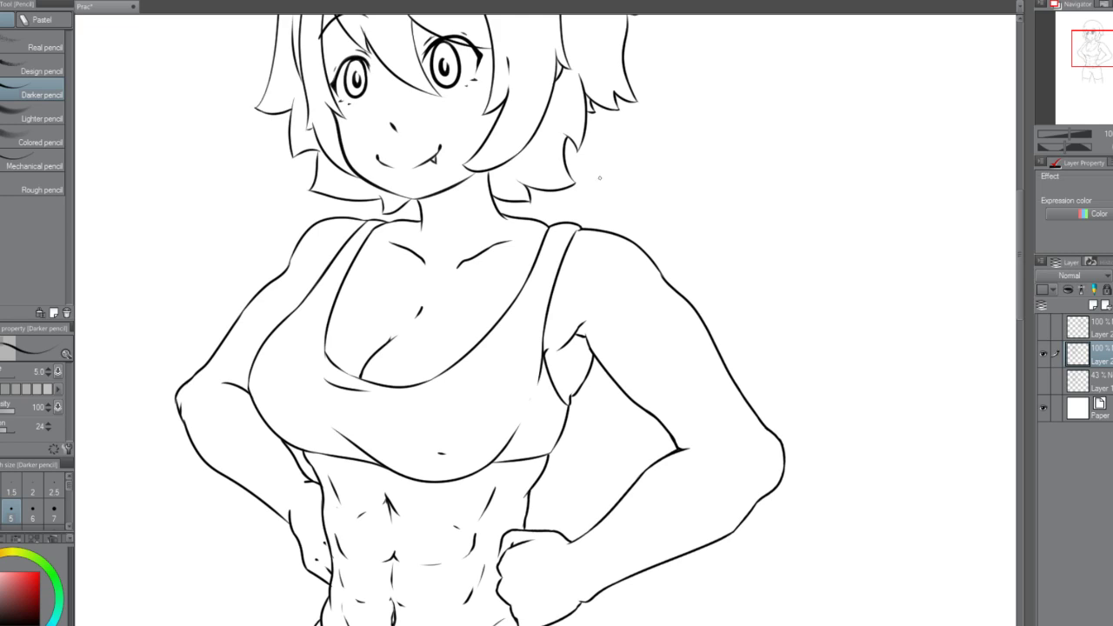
pyautogui.moveTo(600, 159)
pyautogui.mouseDown()
pyautogui.moveTo(595, 172)
pyautogui.moveTo(611, 147)
pyautogui.moveTo(600, 178)
pyautogui.moveTo(638, 167)
pyautogui.moveTo(630, 182)
pyautogui.moveTo(669, 161)
pyautogui.moveTo(680, 170)
pyautogui.mouseUp()
pyautogui.hotkey('ctrl', 'z')
pyautogui.hotkey('ctrl', 'z')
pyautogui.moveTo(687, 162)
pyautogui.mouseDown()
pyautogui.moveTo(743, 171)
pyautogui.moveTo(760, 199)
pyautogui.moveTo(721, 182)
pyautogui.moveTo(761, 207)
pyautogui.moveTo(594, 183)
pyautogui.moveTo(727, 185)
pyautogui.mouseUp()
pyautogui.hotkey('ctrl', 'z')
pyautogui.hotkey('ctrl', 'z')
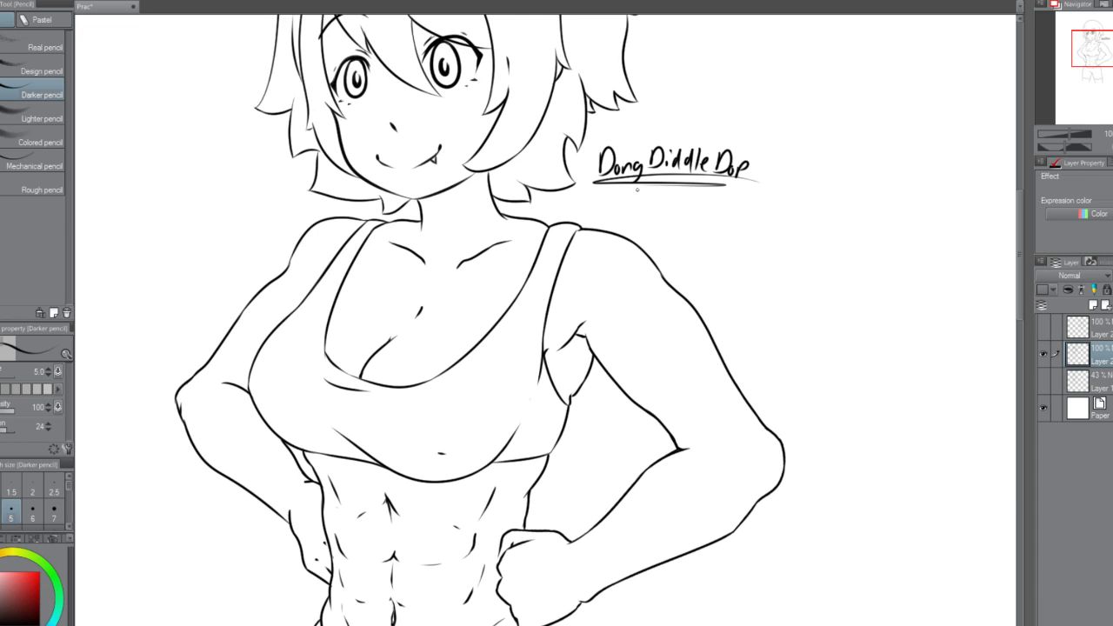
# Handwrite the date 11/16/18 beneath the underlined signature.
pyautogui.moveTo(637, 191); pyautogui.dragTo(638, 203)
pyautogui.moveTo(641, 191)
pyautogui.mouseDown()
pyautogui.moveTo(641, 205)
pyautogui.moveTo(652, 190)
pyautogui.moveTo(659, 207)
pyautogui.moveTo(675, 189)
pyautogui.moveTo(678, 205)
pyautogui.mouseUp()
pyautogui.hotkey('ctrl', 'z')
pyautogui.hotkey('ctrl', 'z')
pyautogui.moveTo(682, 193); pyautogui.dragTo(682, 205)
pyautogui.hotkey('ctrl', 'z')
pyautogui.hotkey('ctrl', 'z')
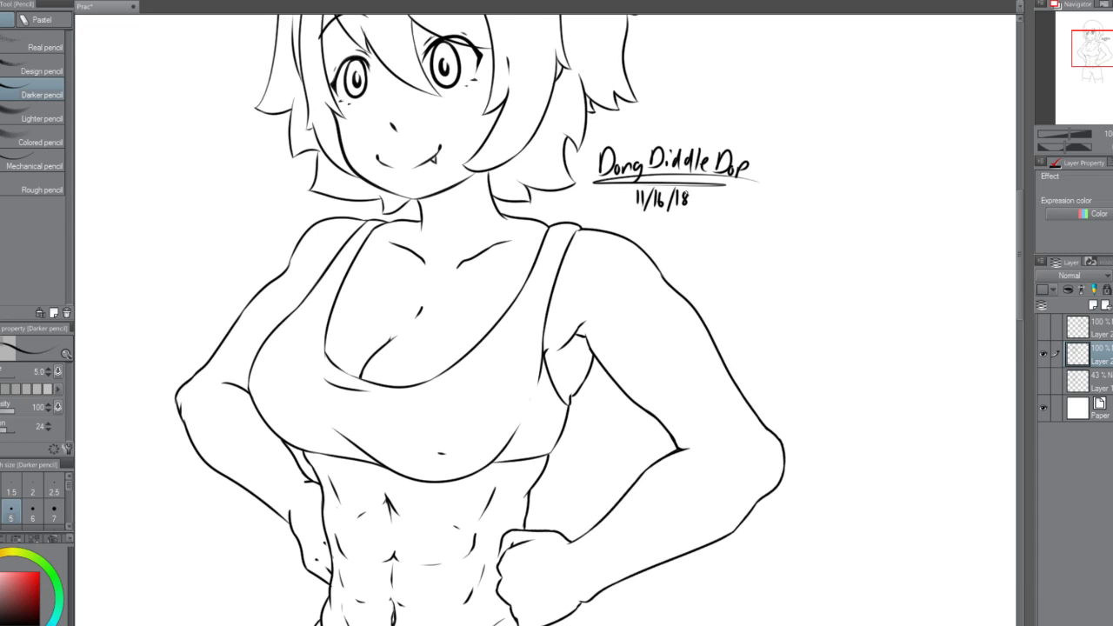
pyautogui.scroll(-2, 716, 196)
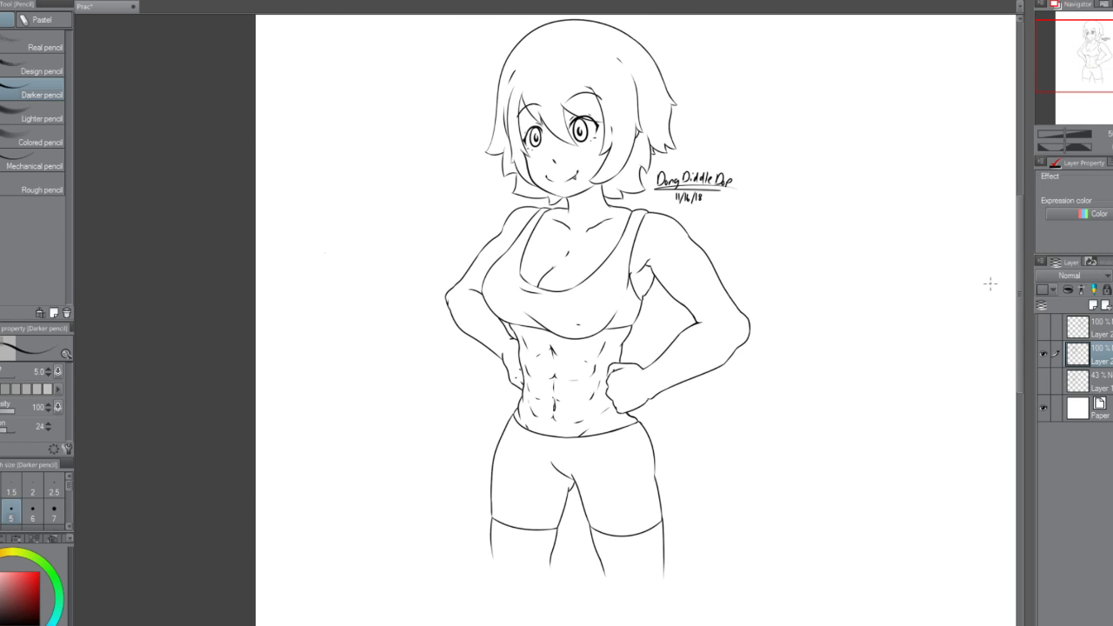
pyautogui.moveTo(1017, 273); pyautogui.dragTo(1018, 247)
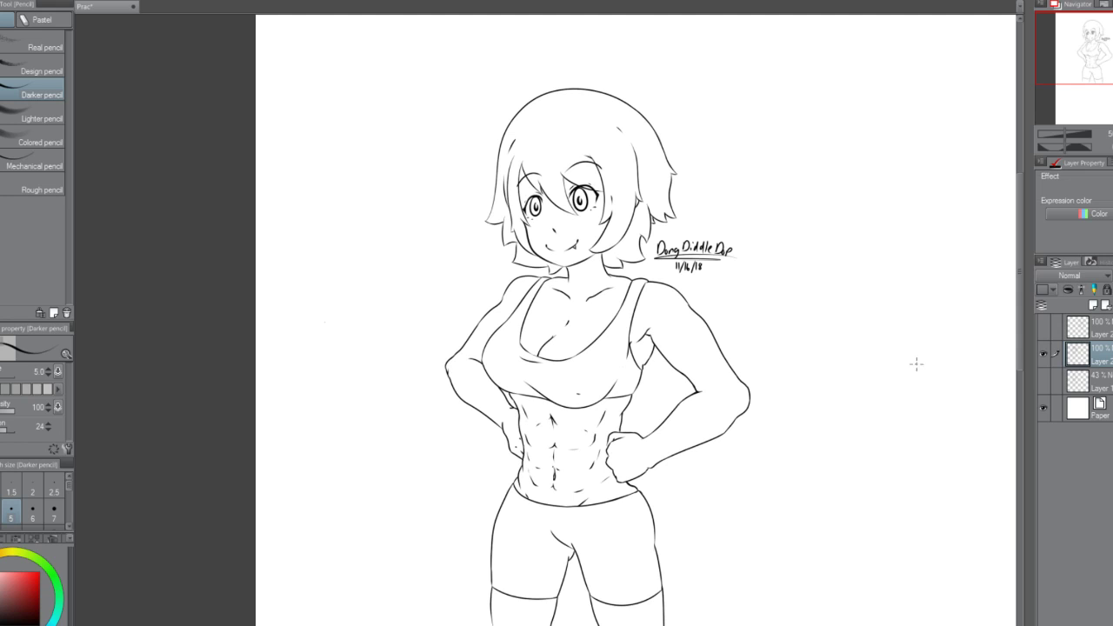
# Review the signed front view line art, from the hair down to the thighs, both up close and as a whole.
pyautogui.scroll(-1, 921, 454)
pyautogui.scroll(1, 961, 390)
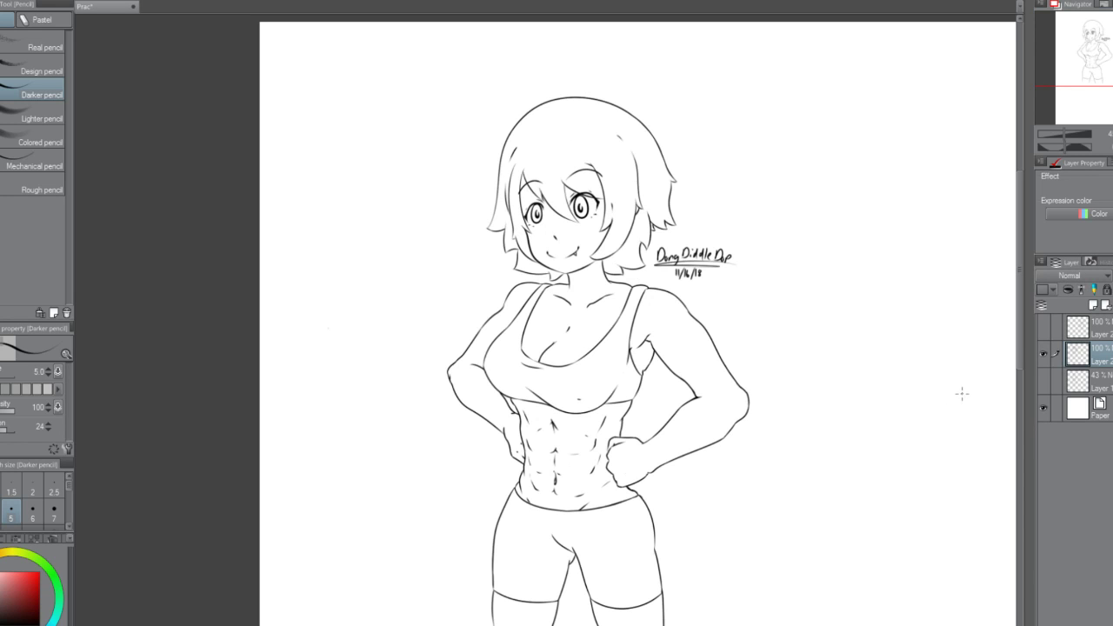
pyautogui.moveTo(1020, 335); pyautogui.dragTo(1021, 357)
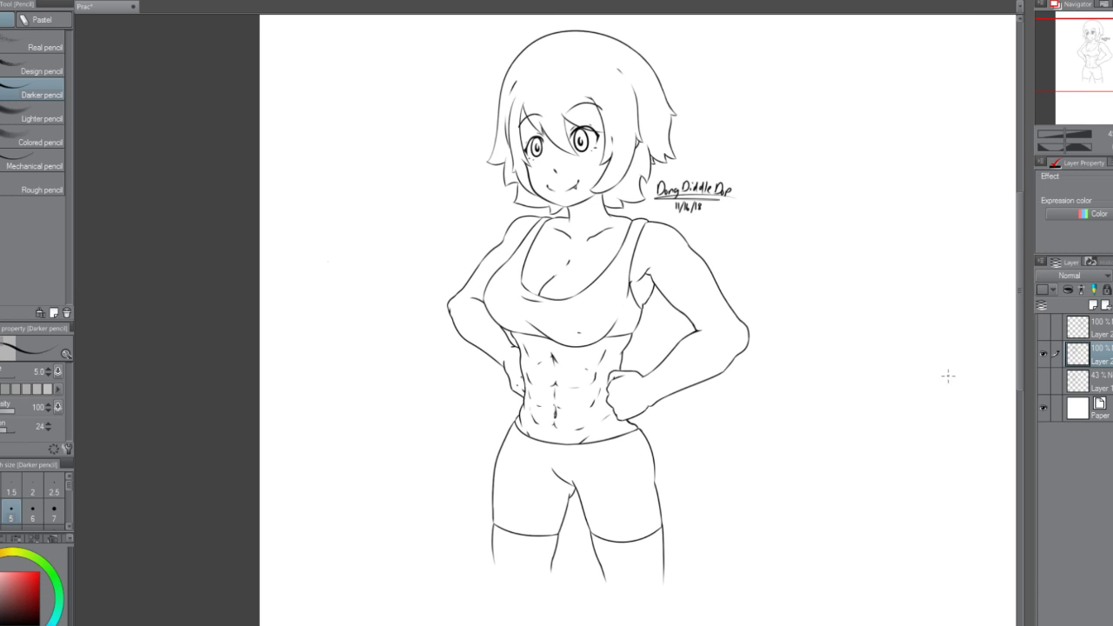
pyautogui.scroll(3, 802, 487)
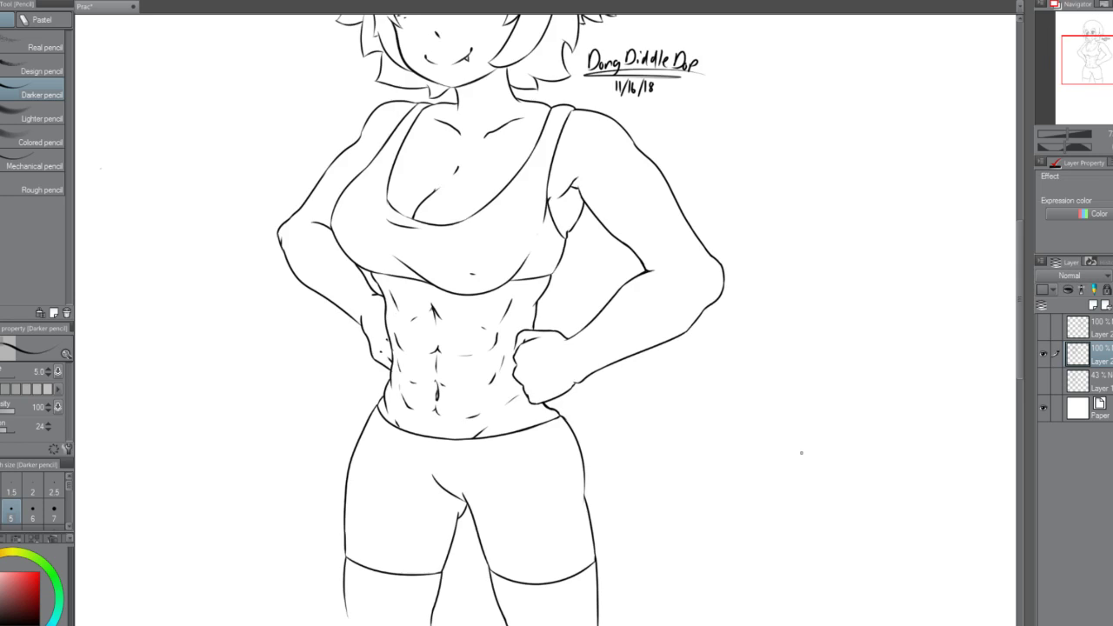
pyautogui.scroll(-3, 801, 452)
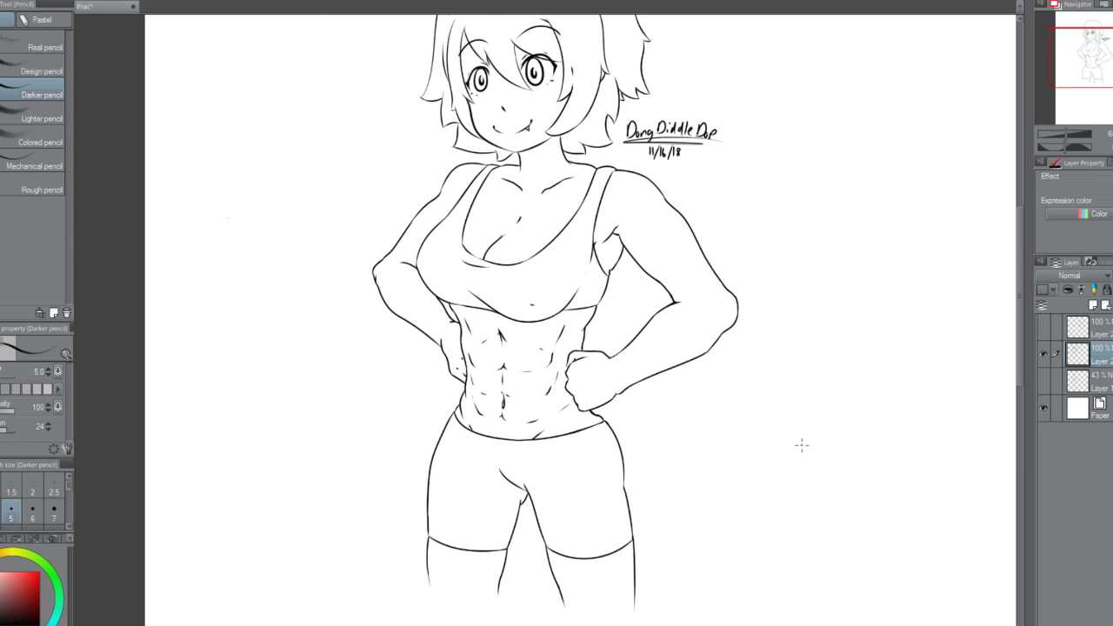
pyautogui.scroll(-1, 801, 445)
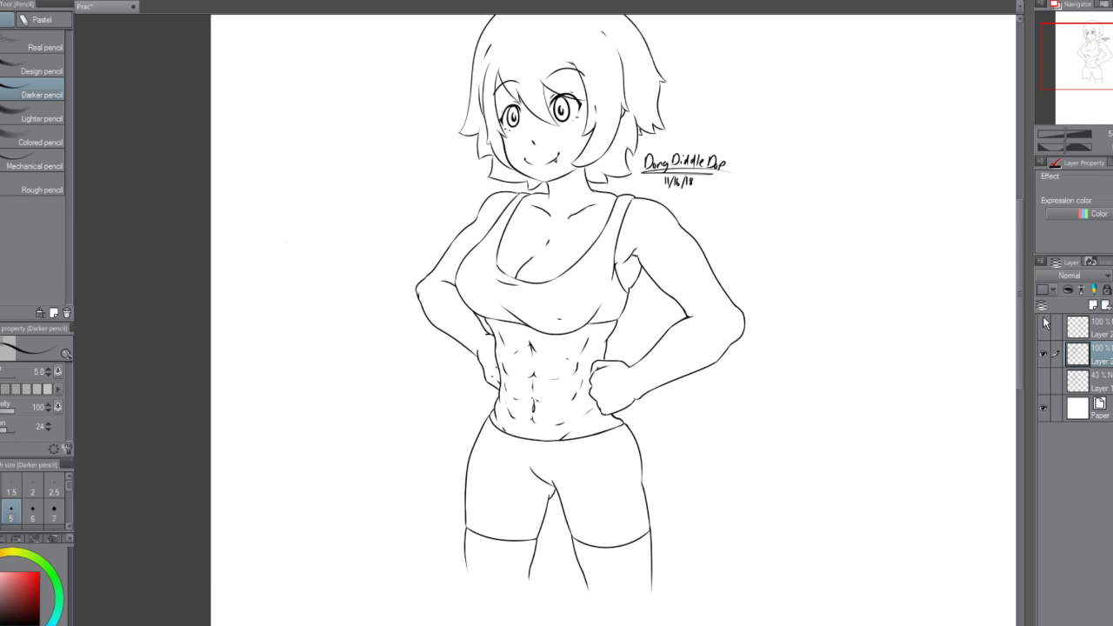
pyautogui.moveTo(1019, 306); pyautogui.dragTo(1017, 295)
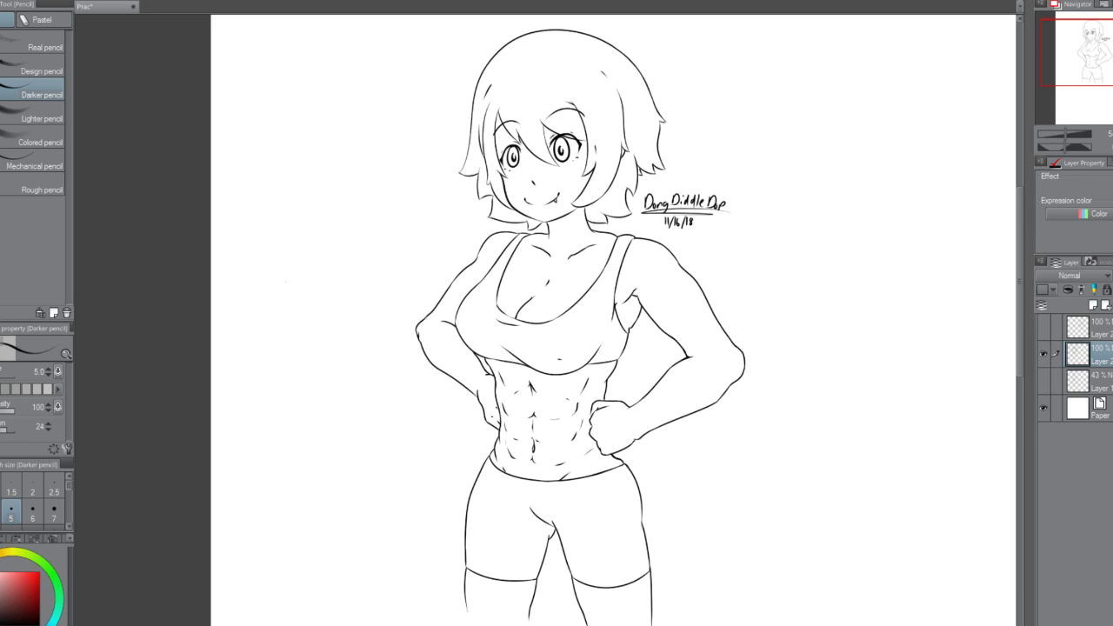
# Mirror the canvas view horizontally and back several times to check the front figure's symmetry and proportions.
pyautogui.press('h')
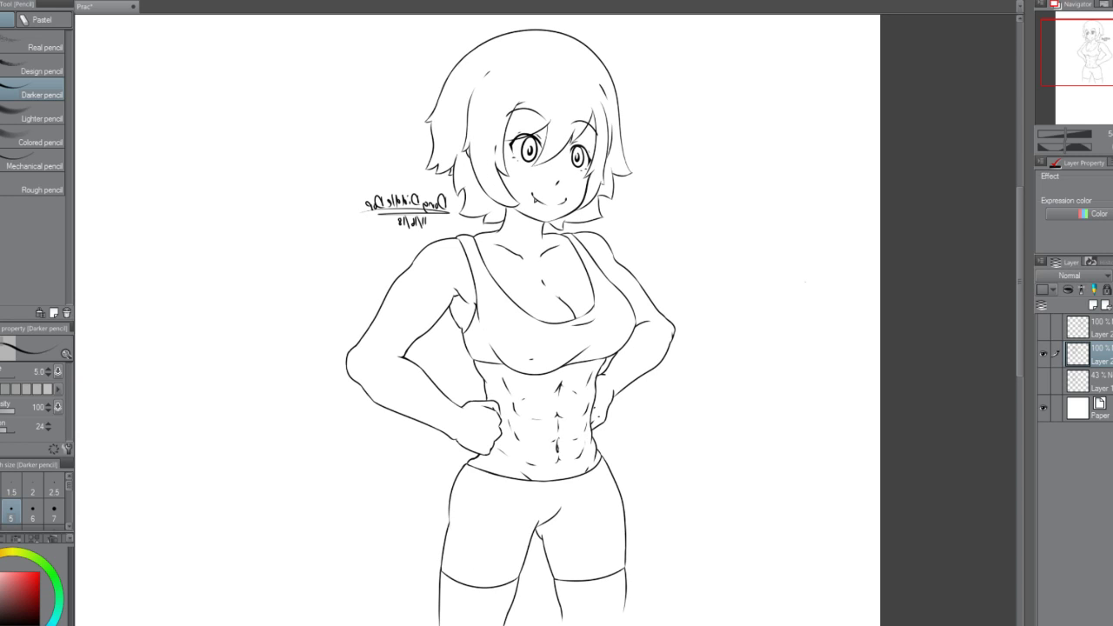
pyautogui.press('h')
pyautogui.press('h')
pyautogui.press('h')
pyautogui.press('h')
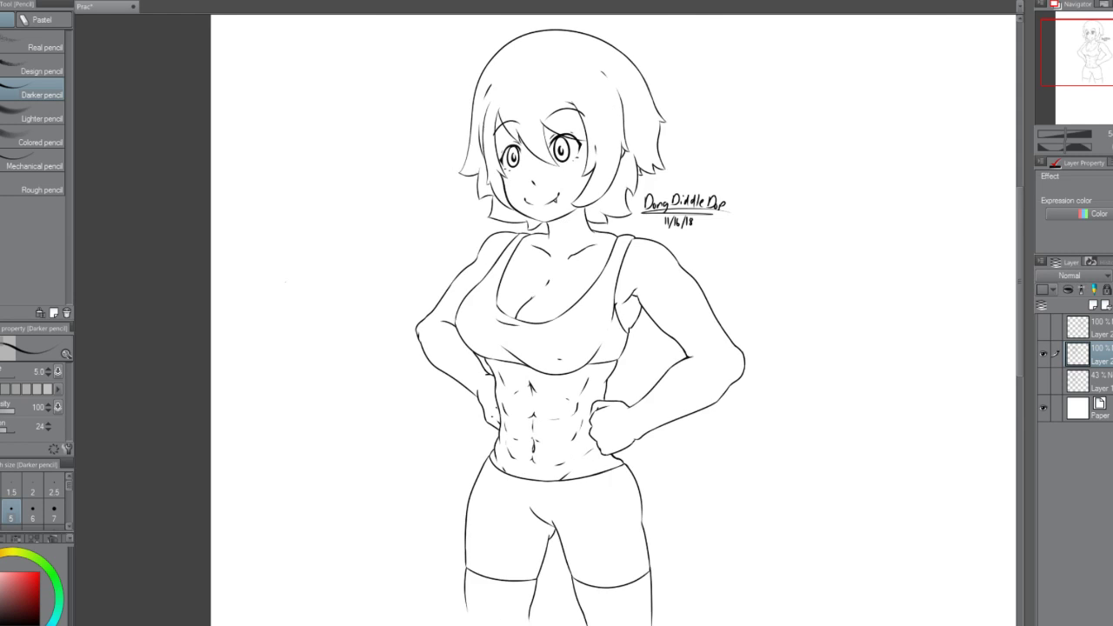
pyautogui.press('h')
pyautogui.press('h')
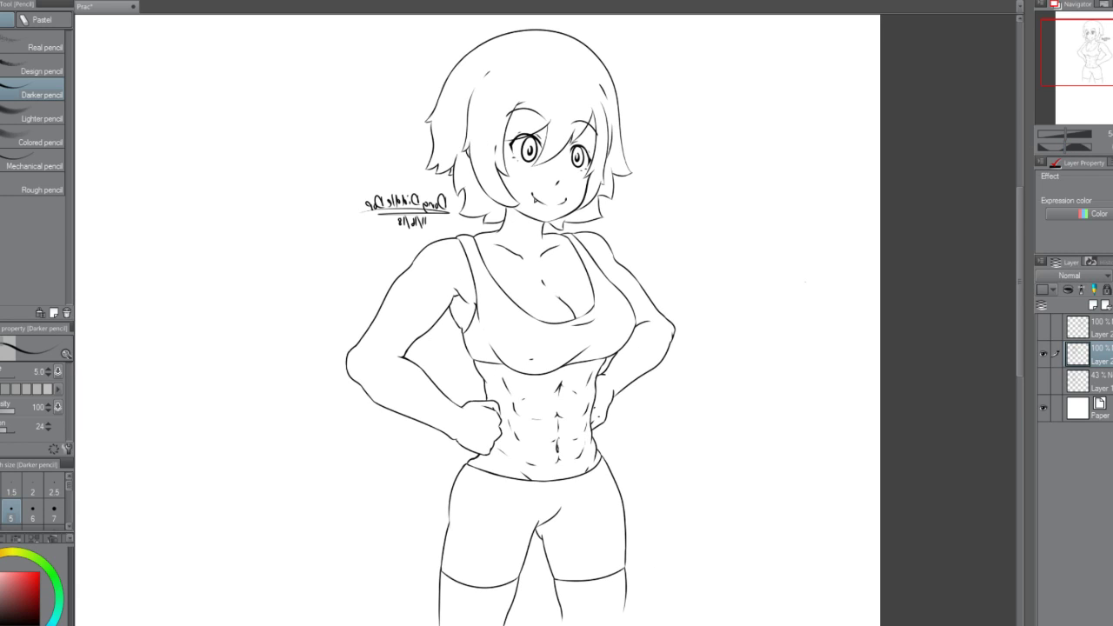
pyautogui.press('h')
pyautogui.press('h')
pyautogui.press('h')
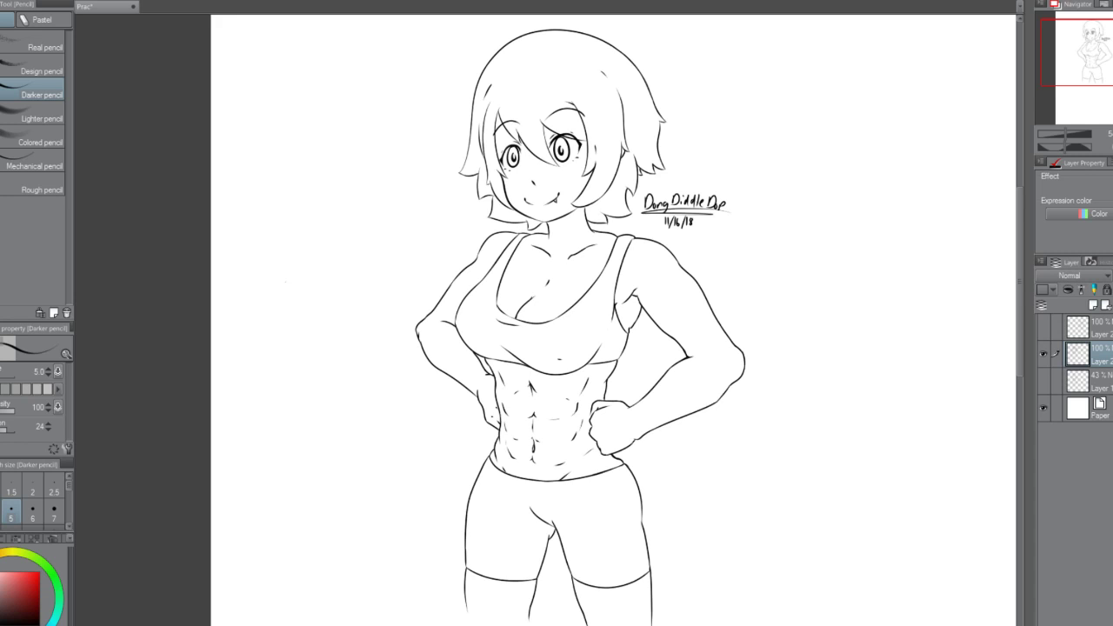
# Flip the canvas view vertically and back to check the front figure upside down.
pyautogui.press('v')
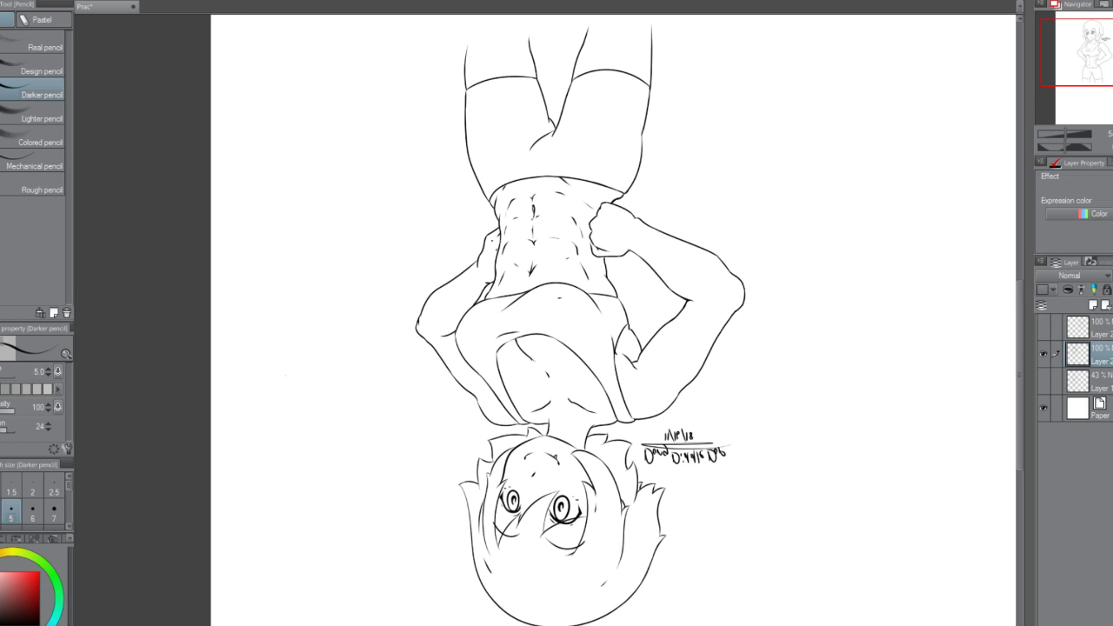
pyautogui.press('v')
pyautogui.press('v')
pyautogui.press('v')
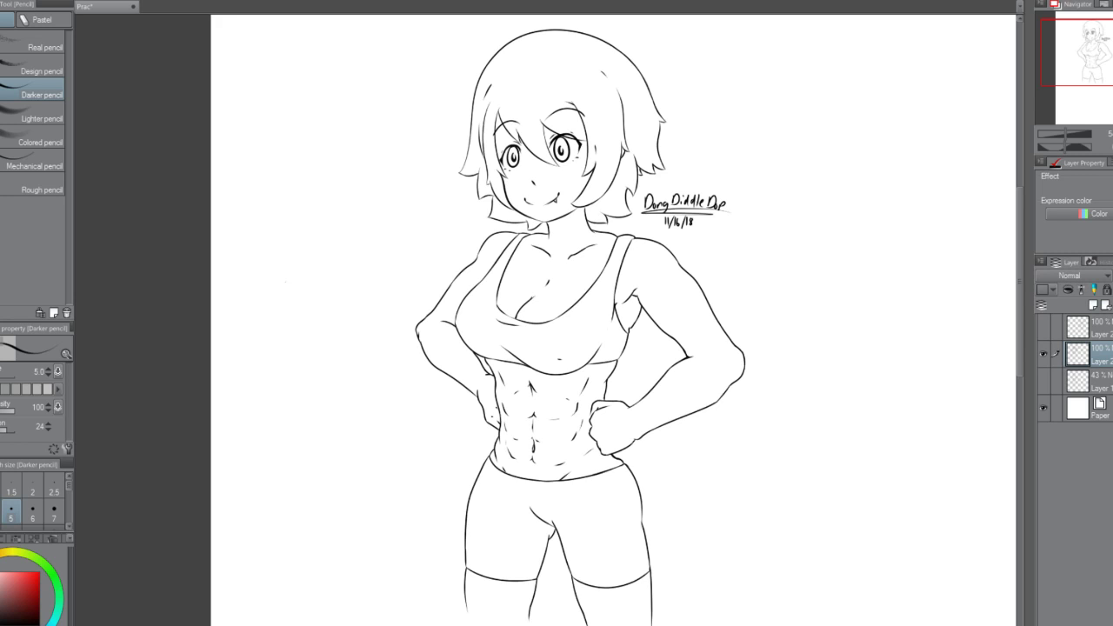
# Compare the front figure once more with its horizontal mirror image, ending in the original orientation.
pyautogui.press('h')
pyautogui.press('h')
pyautogui.press('h')
pyautogui.press('h')
pyautogui.press('h')
pyautogui.press('h')
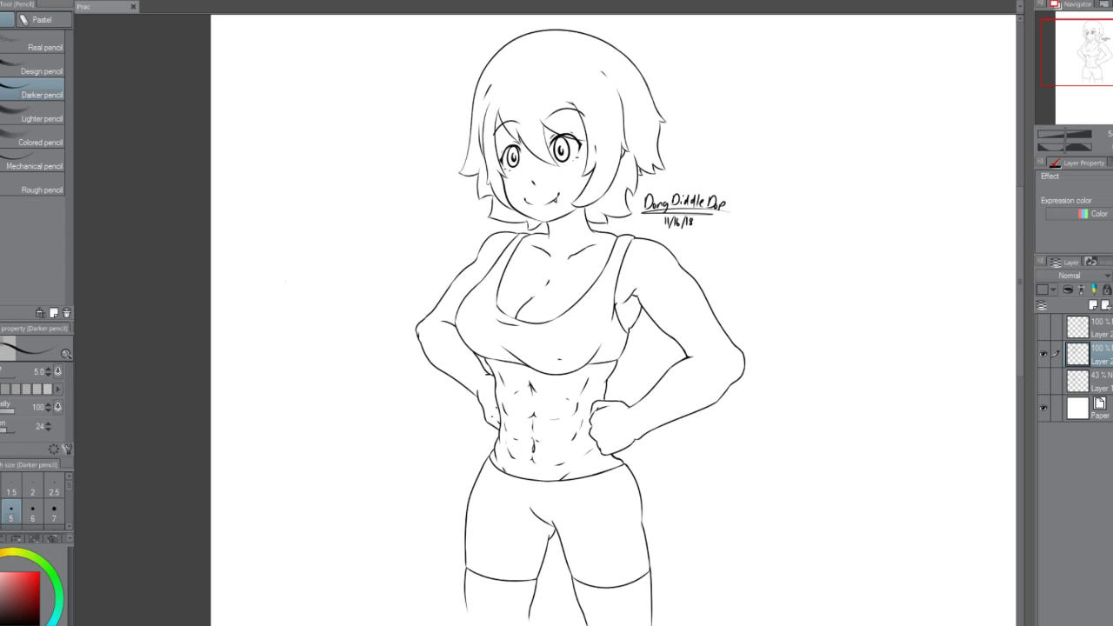
pyautogui.scroll(5, 600, 410)
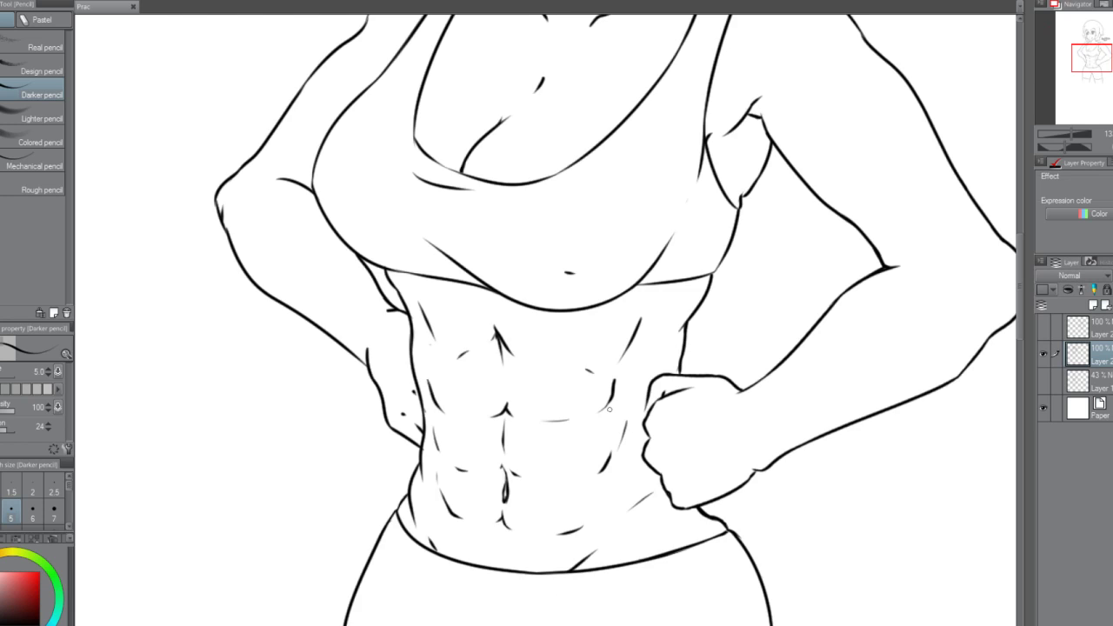
pyautogui.scroll(-3, 608, 410)
pyautogui.scroll(-1, 588, 386)
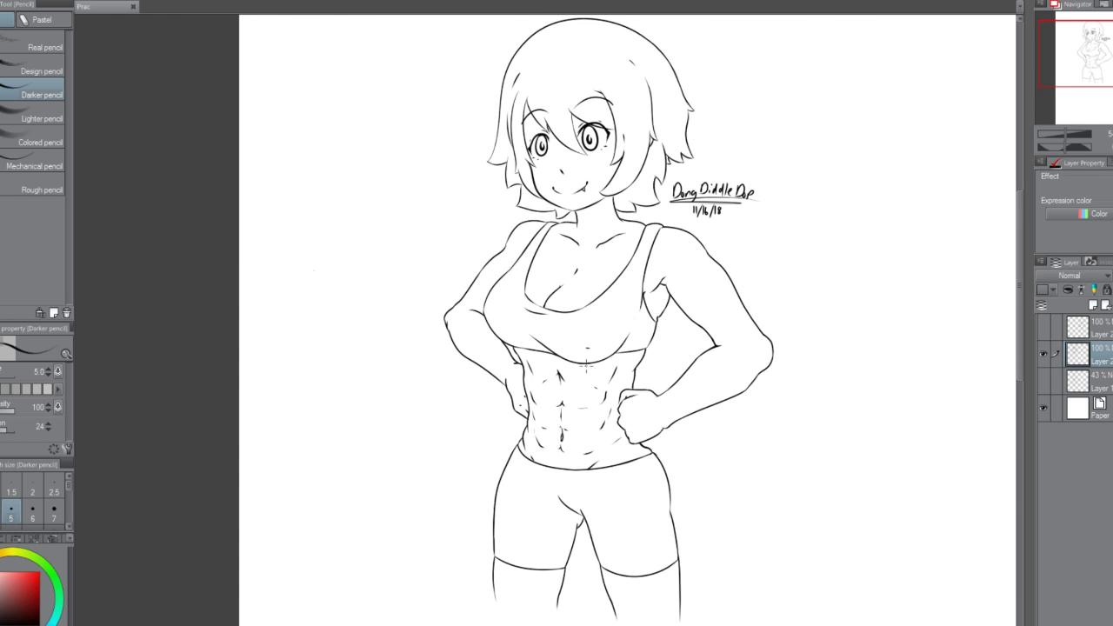